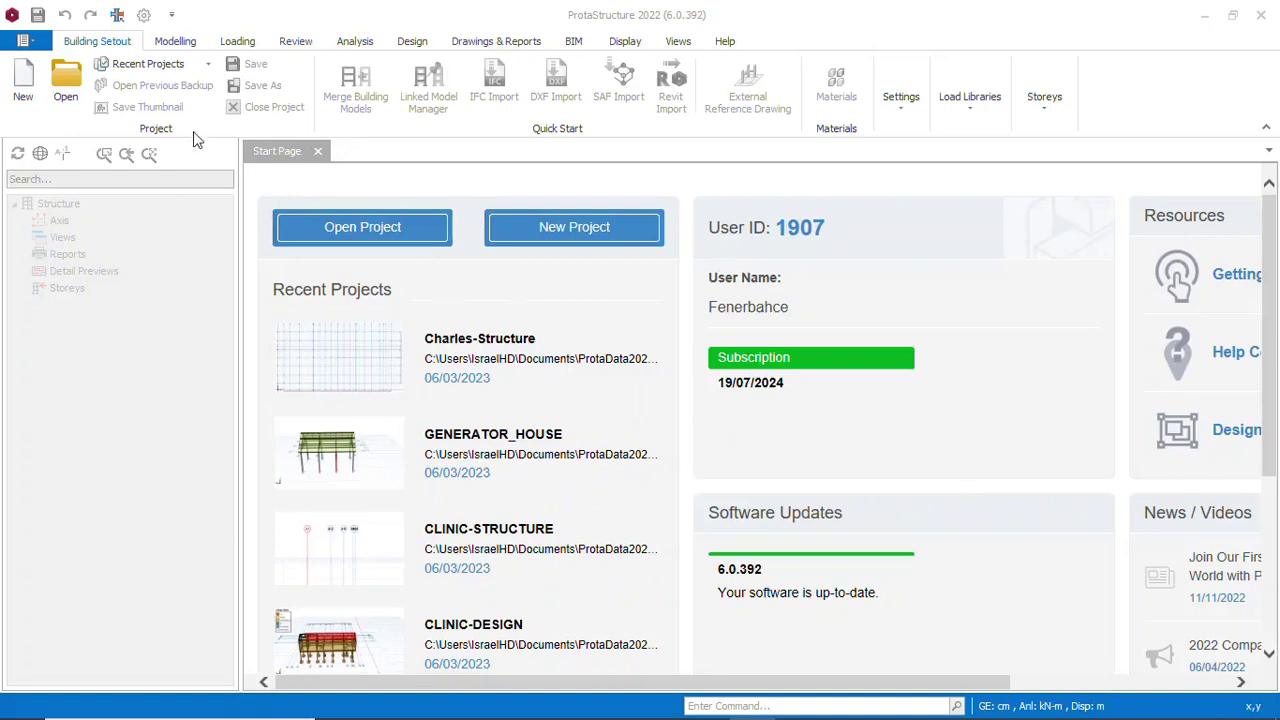
{"action": "left_click", "coordinate": [180, 48]}
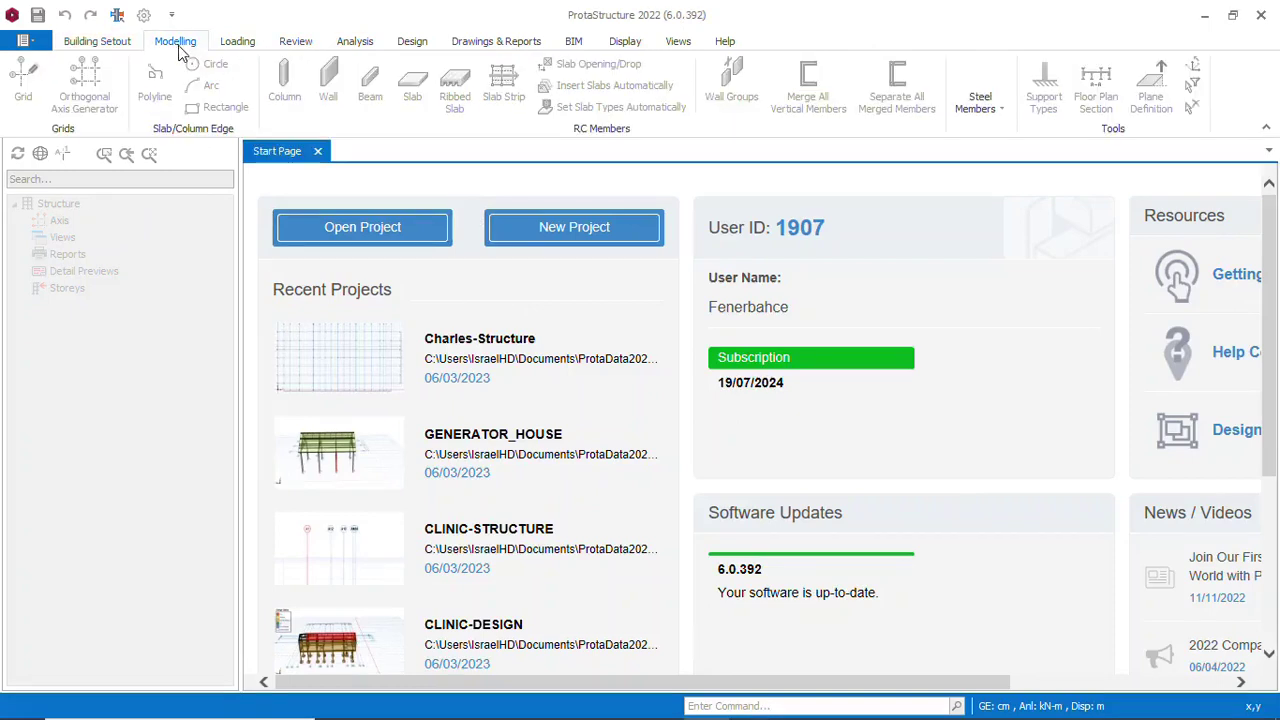
{"action": "left_click", "coordinate": [238, 44]}
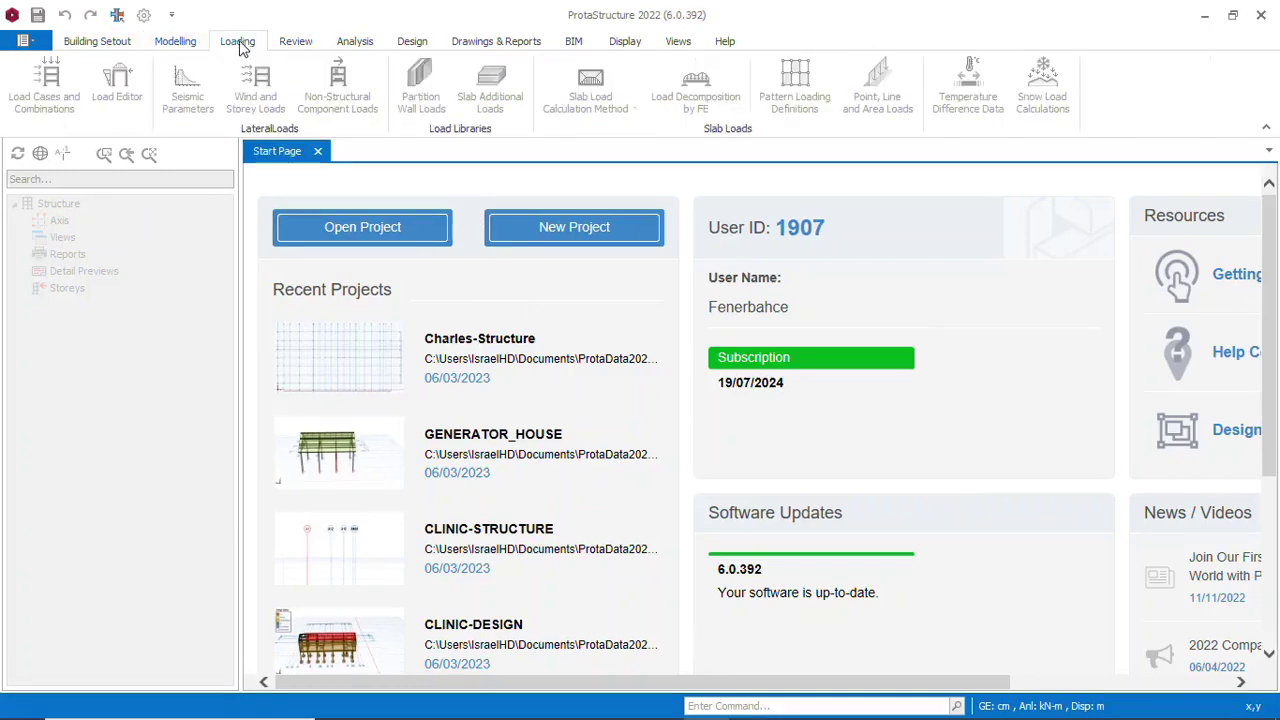
{"action": "left_click", "coordinate": [358, 44]}
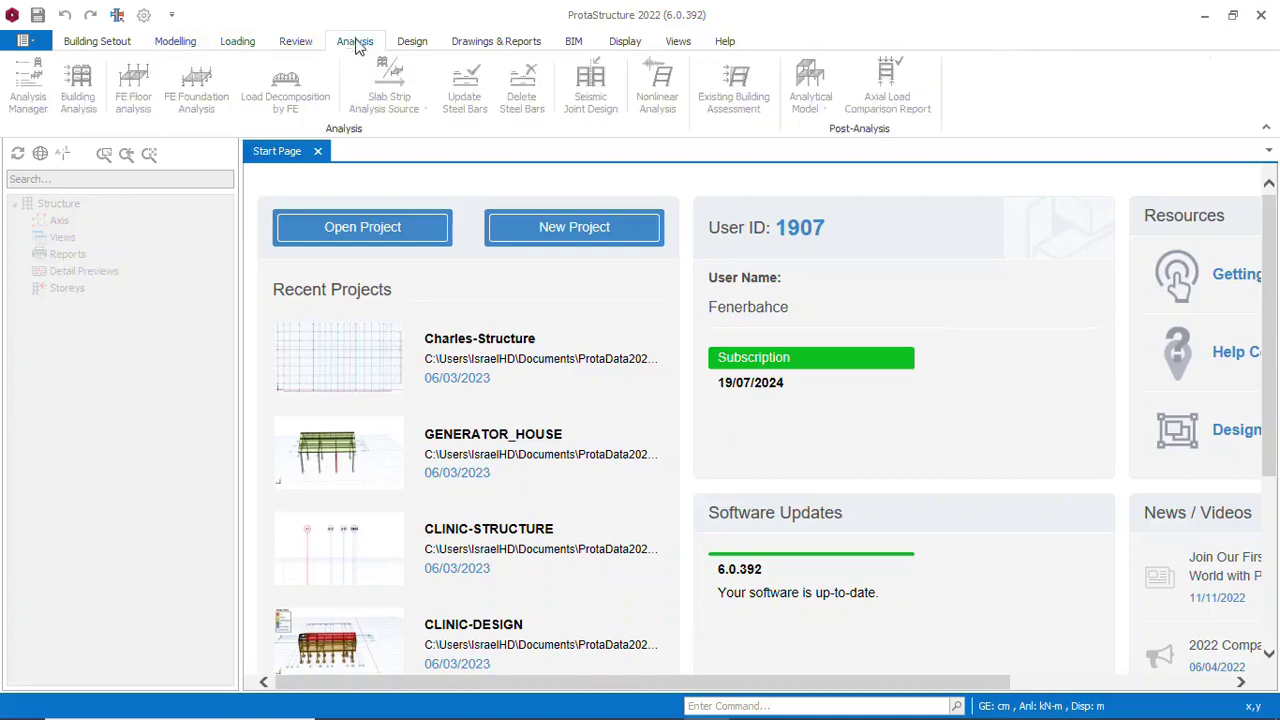
{"action": "left_click", "coordinate": [418, 47]}
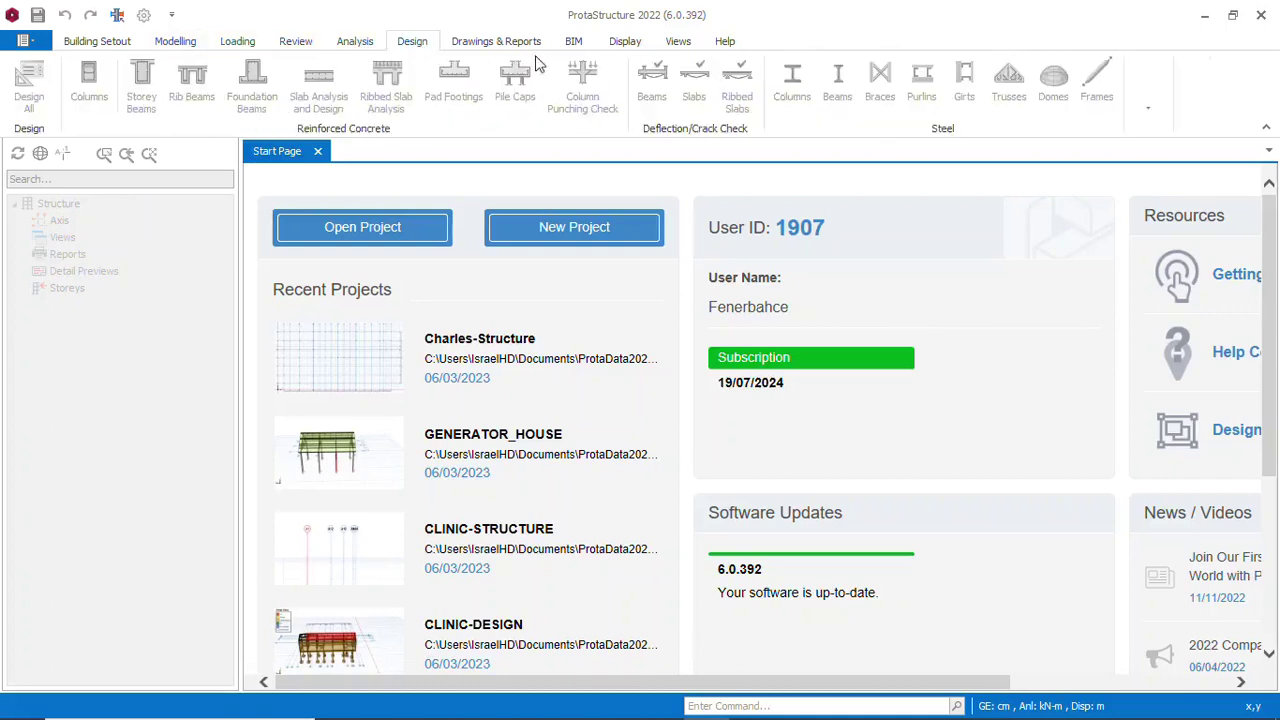
{"action": "left_click", "coordinate": [492, 44]}
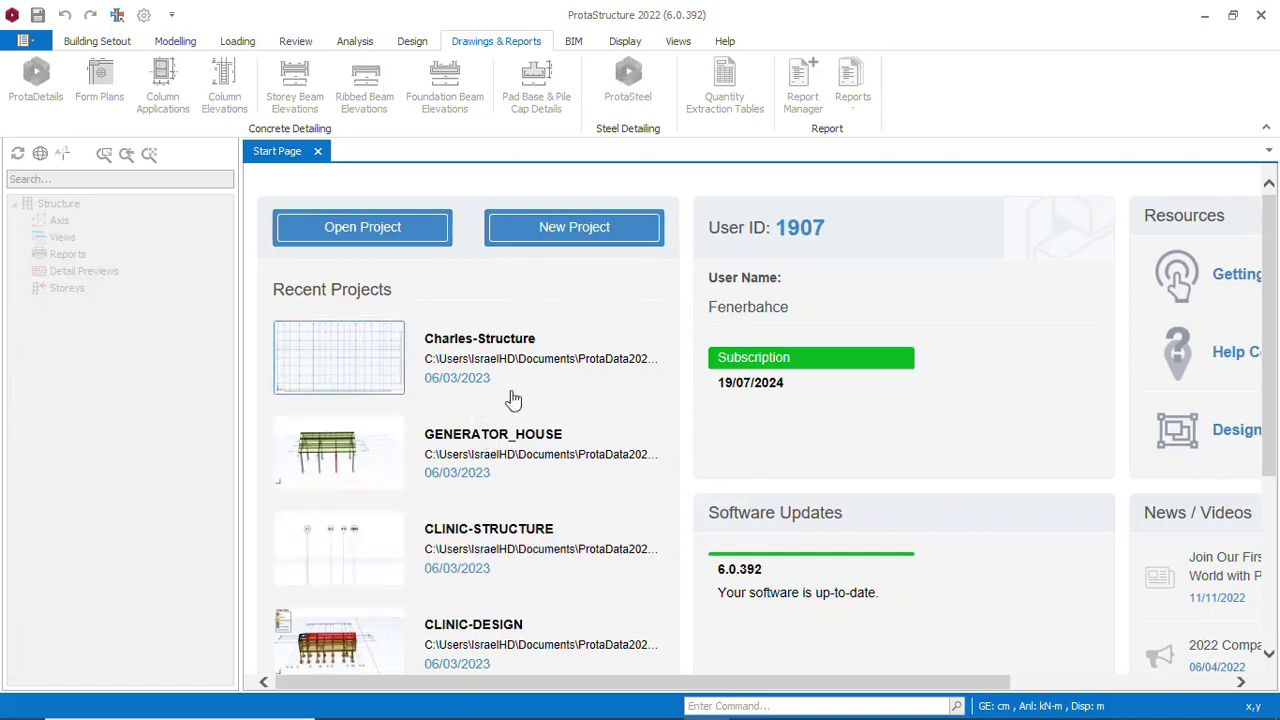
{"action": "mouse_move", "coordinate": [380, 362]}
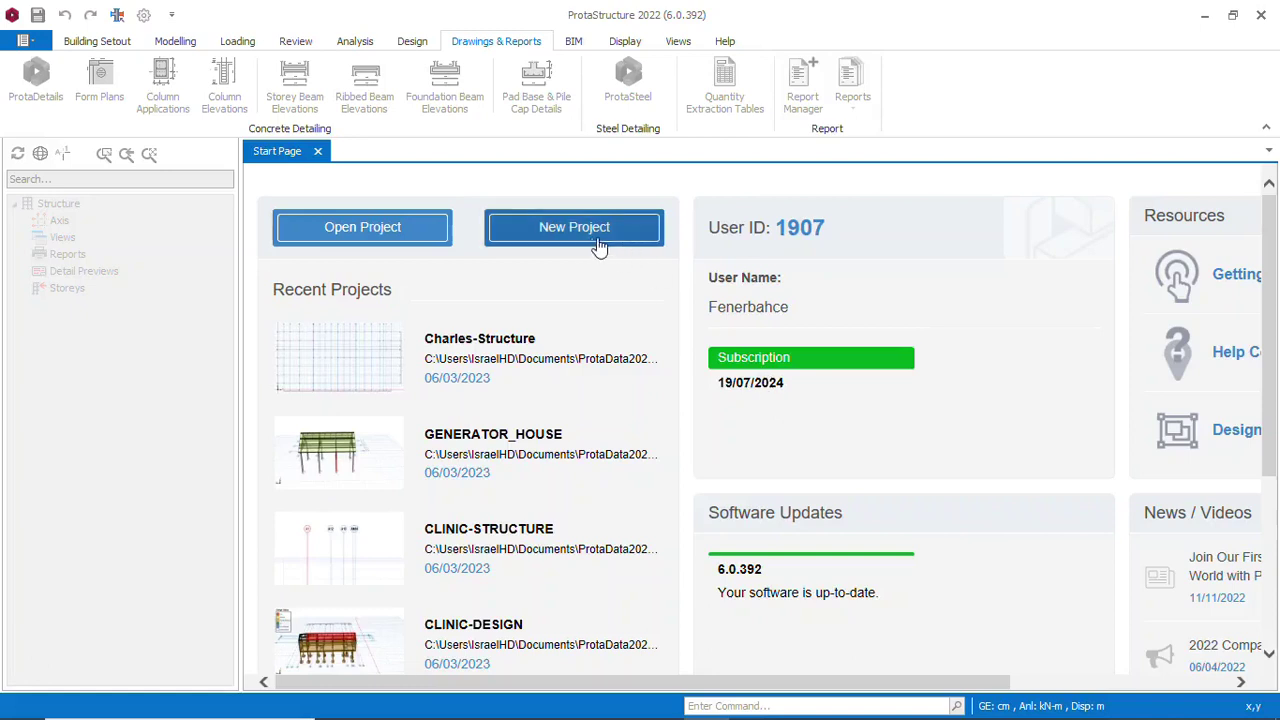
Create a new project with the code TRUSS_DESIGN from the South Africa (BS8110) template
{"action": "left_click", "coordinate": [585, 230]}
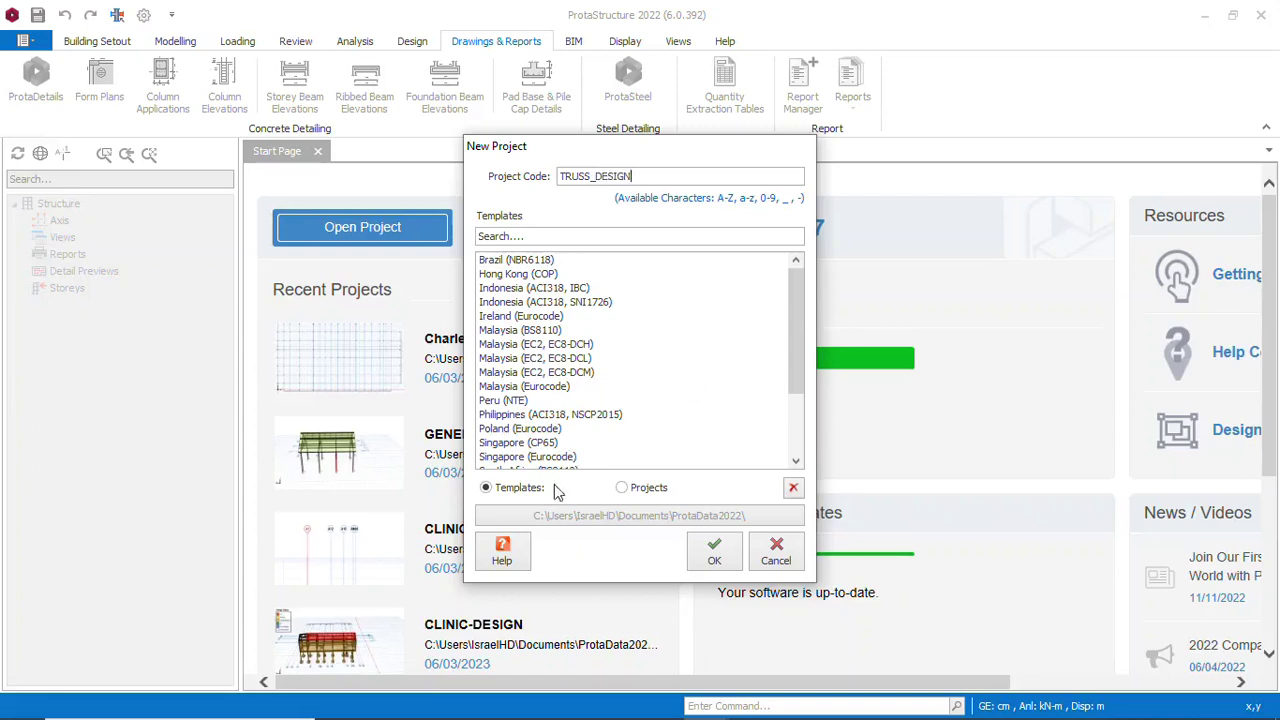
{"action": "scroll", "coordinate": [565, 415], "scroll_direction": "down", "scroll_amount": 2}
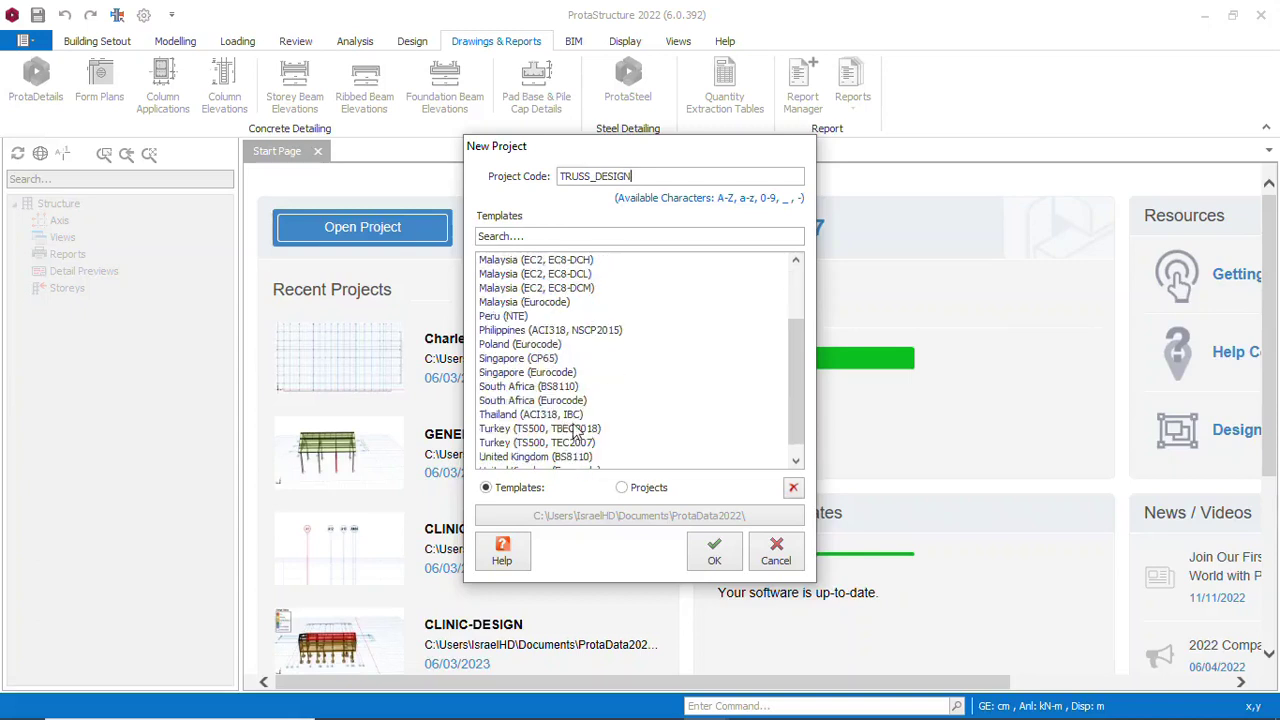
{"action": "scroll", "coordinate": [558, 340], "scroll_direction": "up", "scroll_amount": 2}
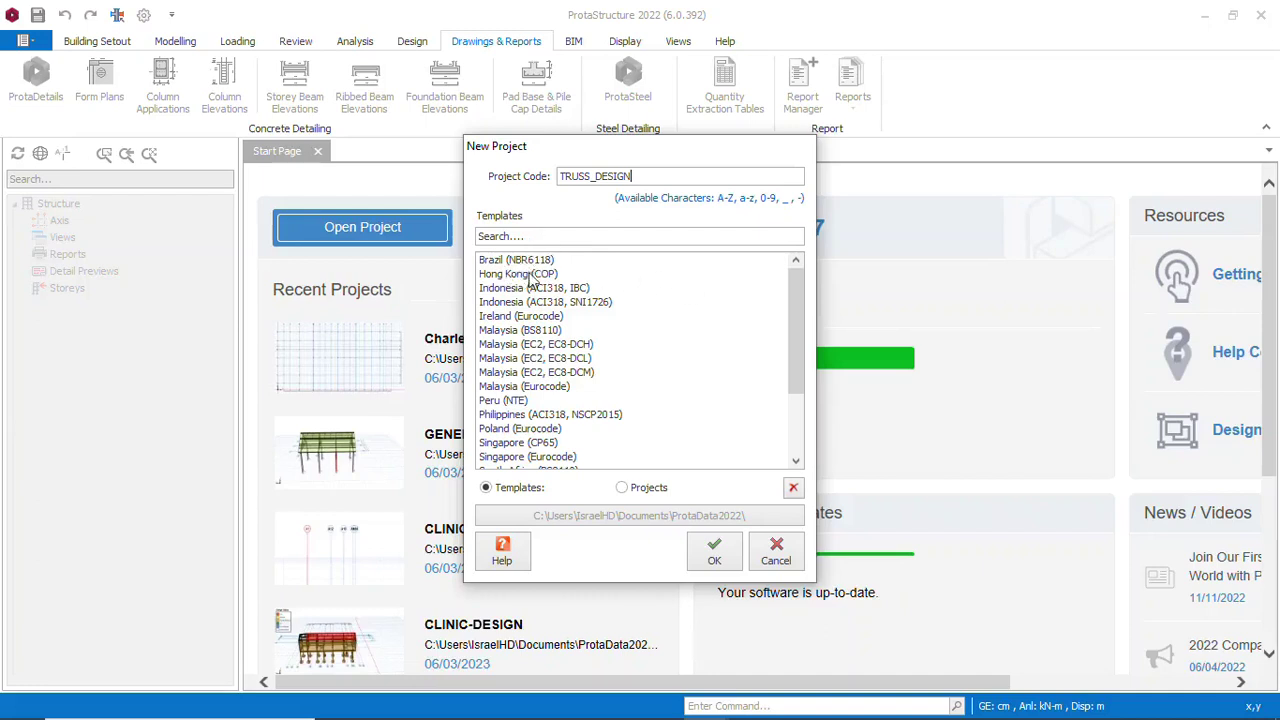
{"action": "scroll", "coordinate": [530, 410], "scroll_direction": "down", "scroll_amount": 3}
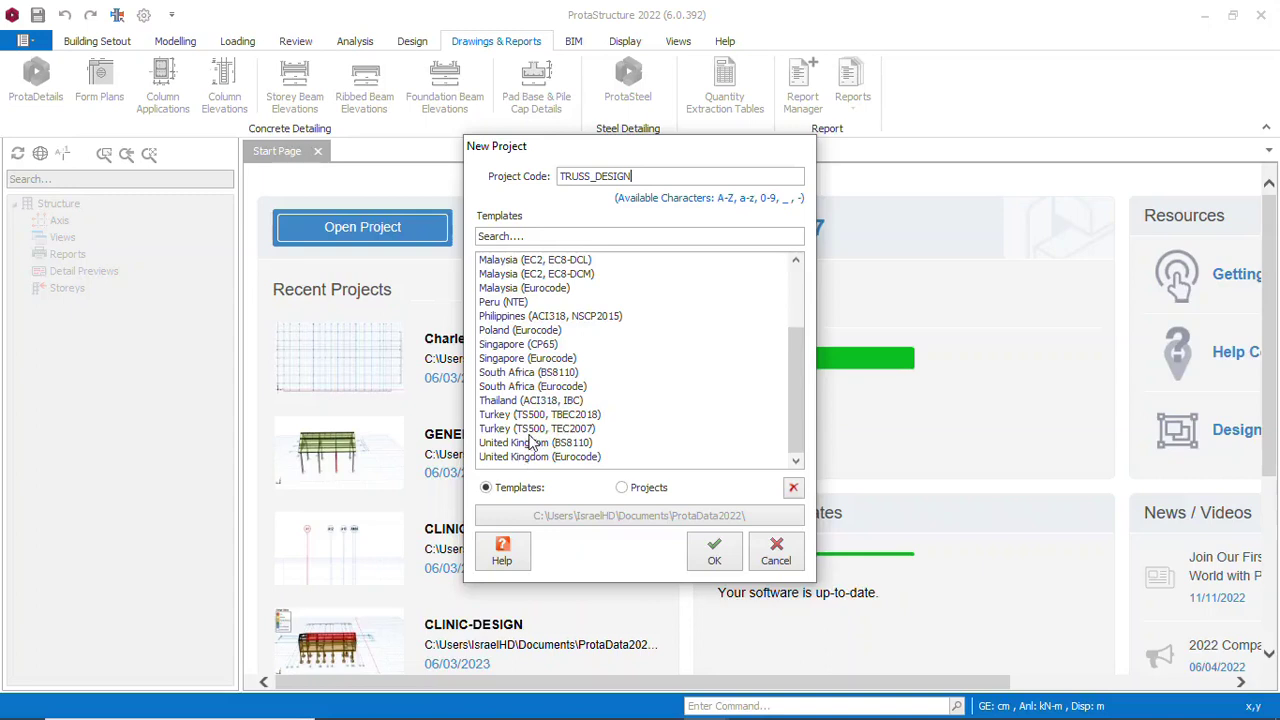
{"action": "left_click", "coordinate": [525, 376]}
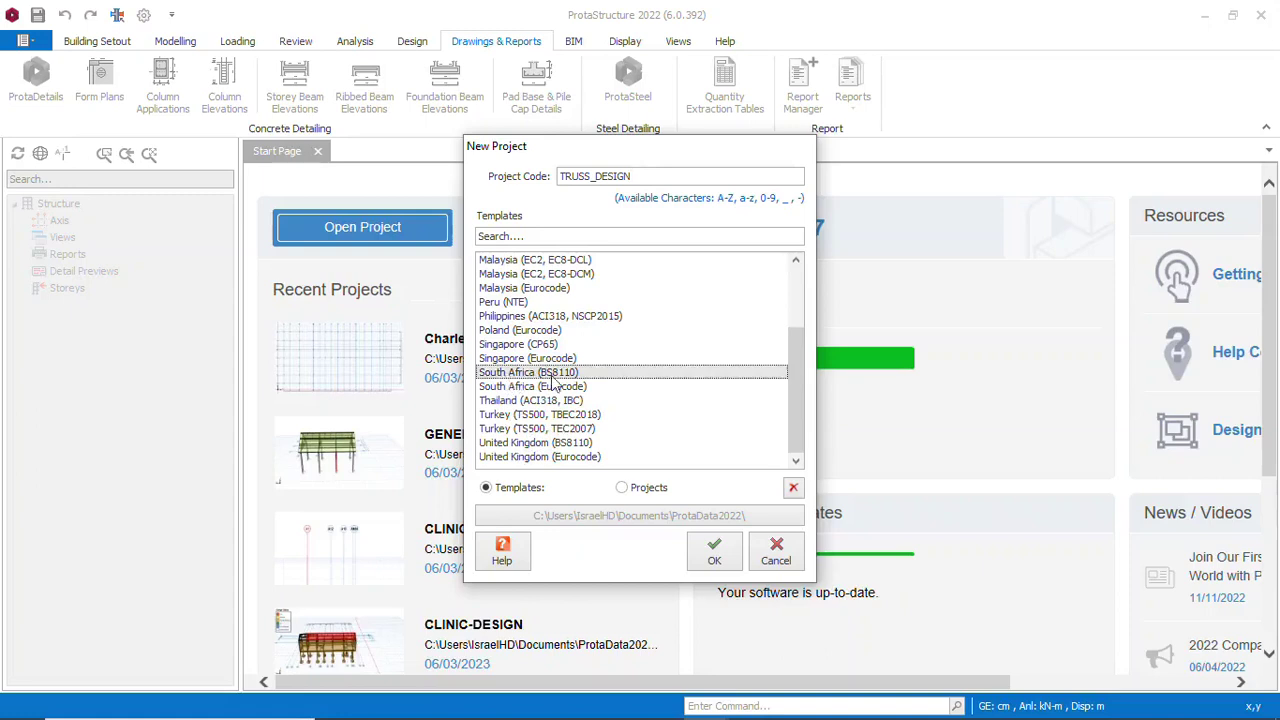
{"action": "left_click", "coordinate": [714, 560]}
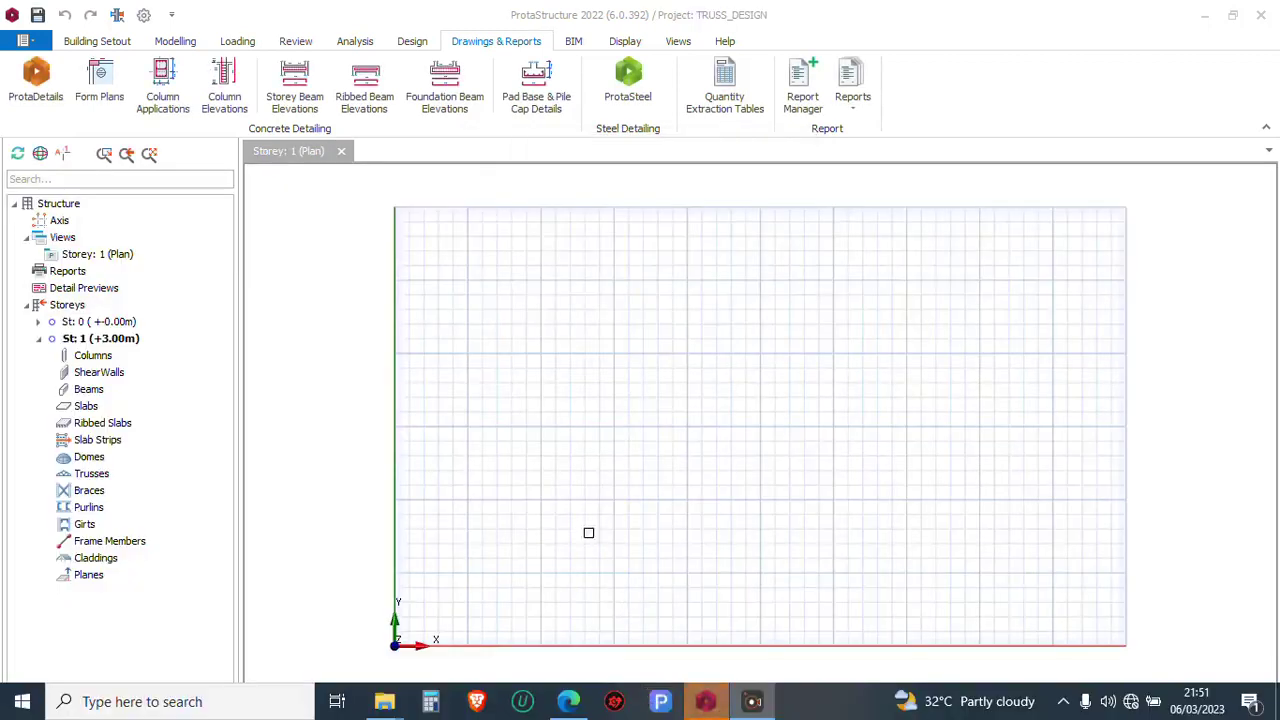
{"action": "scroll", "coordinate": [463, 394], "scroll_direction": "up", "scroll_amount": 2}
{"action": "scroll", "coordinate": [434, 363], "scroll_direction": "down", "scroll_amount": 2}
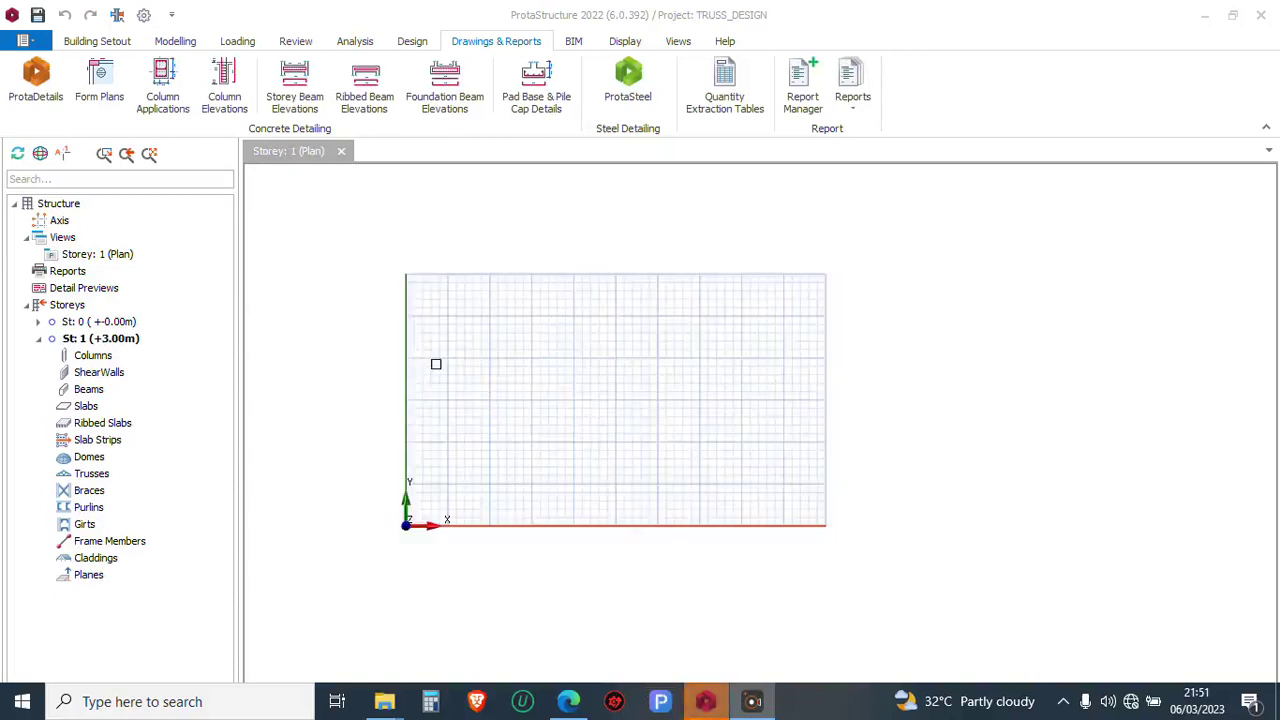
{"action": "scroll", "coordinate": [511, 349], "scroll_direction": "up", "scroll_amount": 2}
{"action": "scroll", "coordinate": [450, 312], "scroll_direction": "down", "scroll_amount": 2}
{"action": "scroll", "coordinate": [451, 326], "scroll_direction": "up", "scroll_amount": 2}
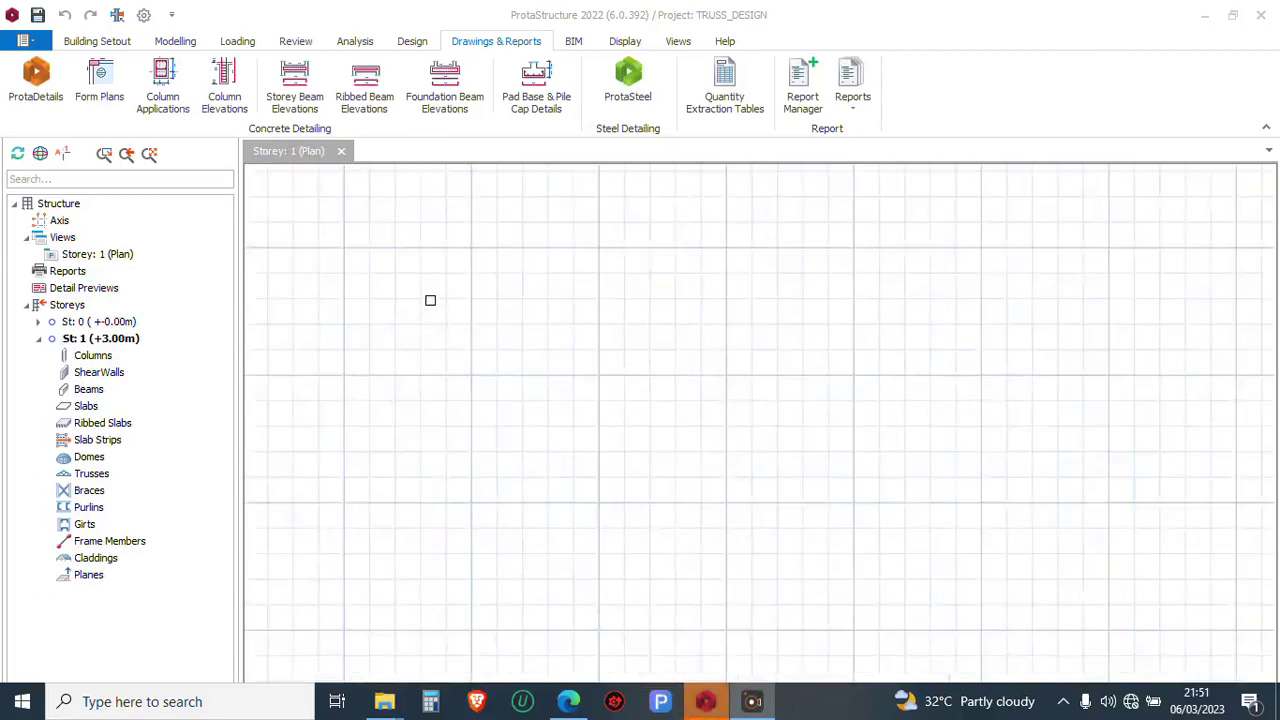
{"action": "scroll", "coordinate": [421, 287], "scroll_direction": "down", "scroll_amount": 1}
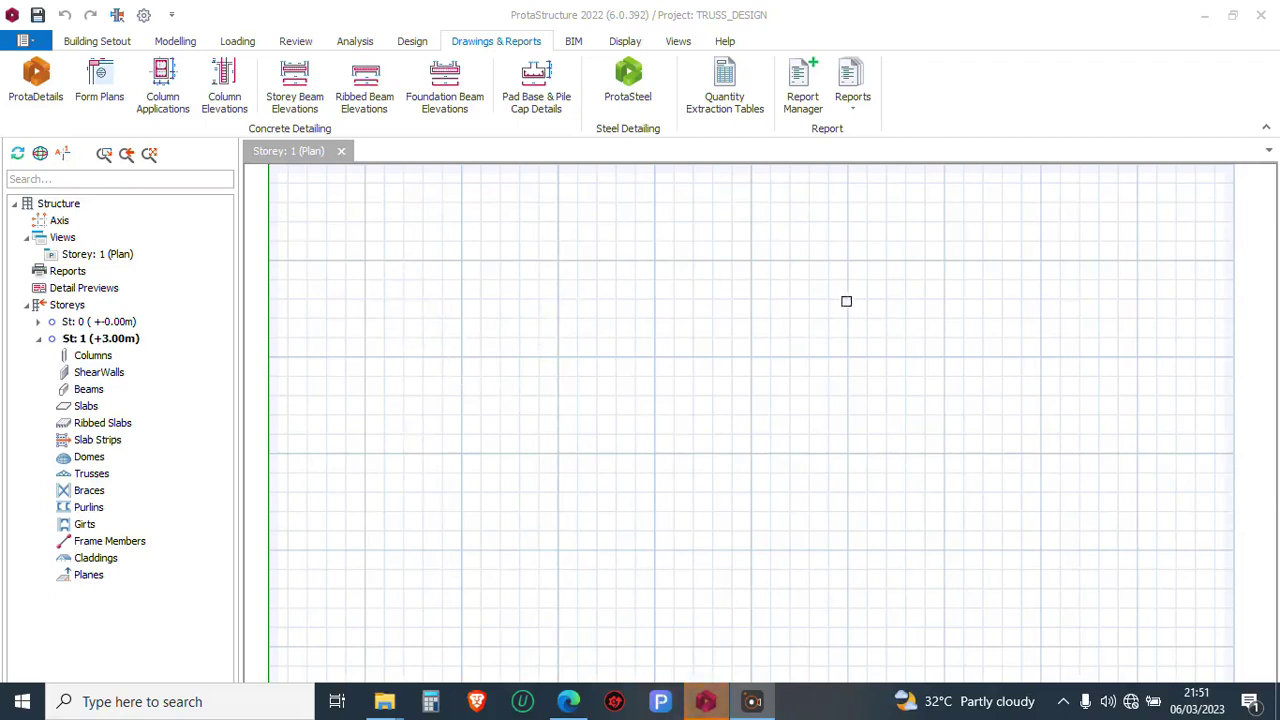
Generate an orthogonal axis grid on the Storey 1 plan with Dir-1 spacings of 5000*6 and Dir-2 spacings of 10000*2
{"action": "left_click", "coordinate": [57, 222]}
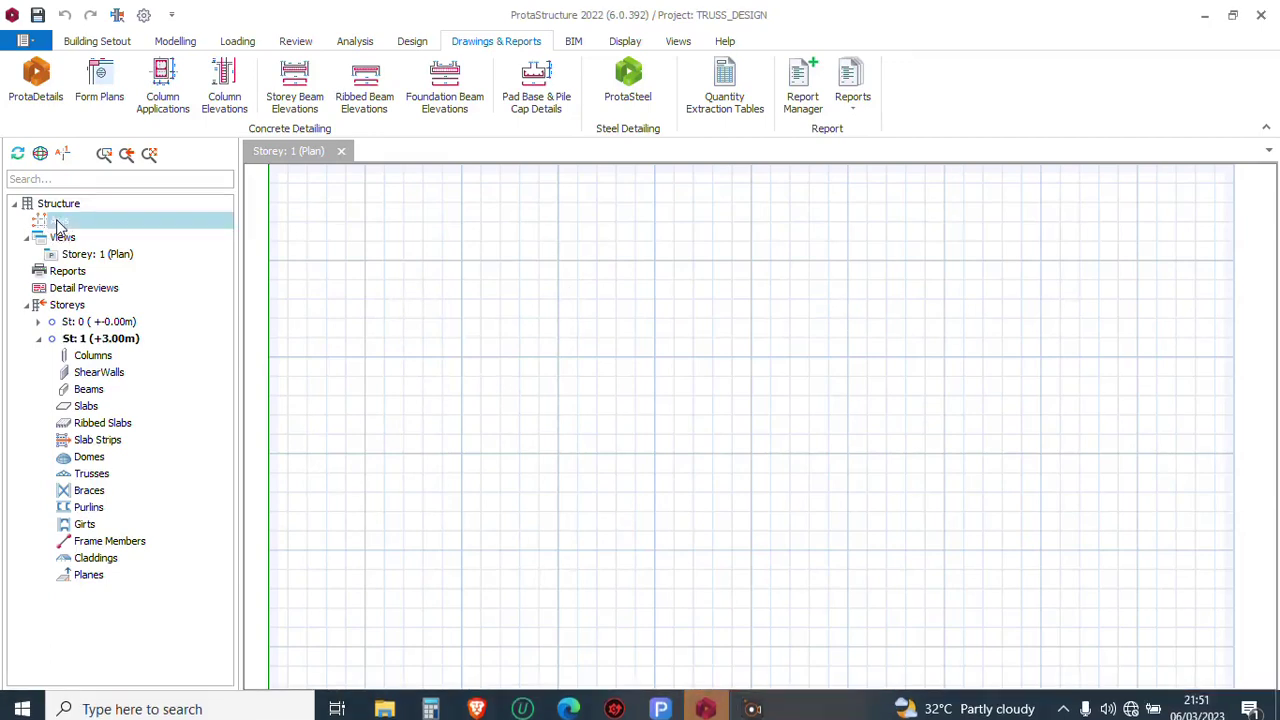
{"action": "right_click", "coordinate": [57, 224]}
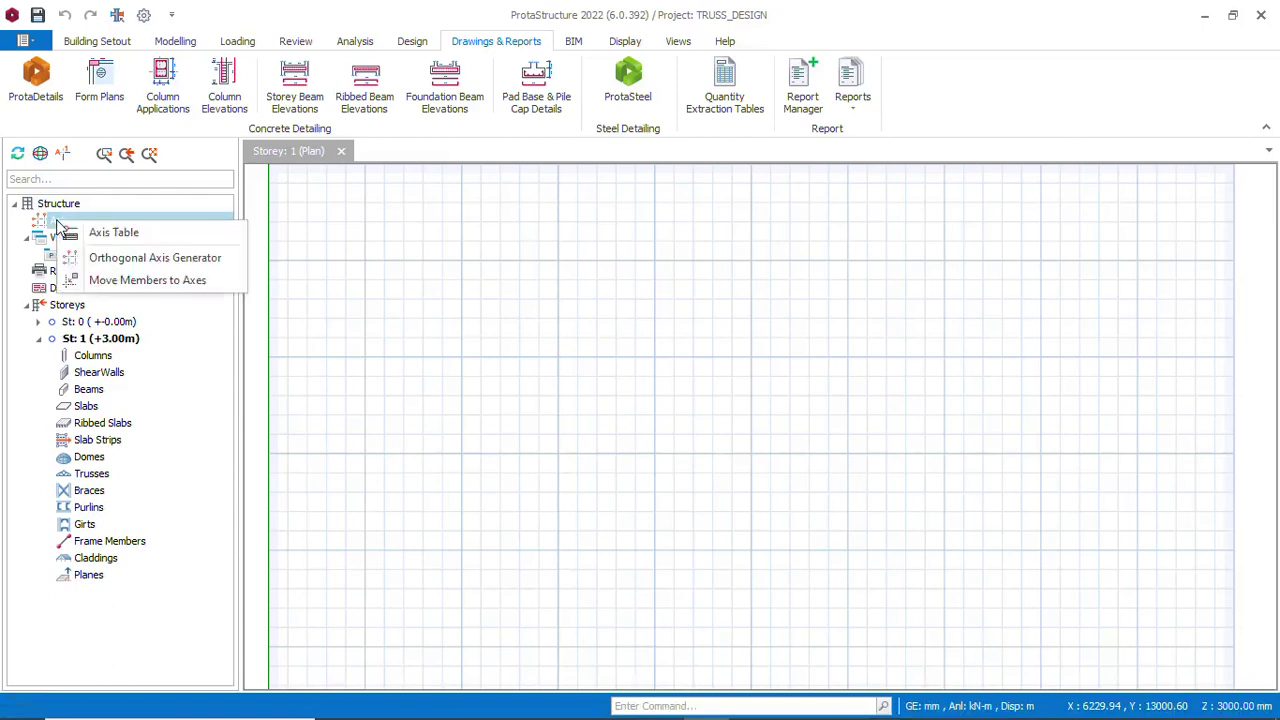
{"action": "left_click", "coordinate": [139, 259]}
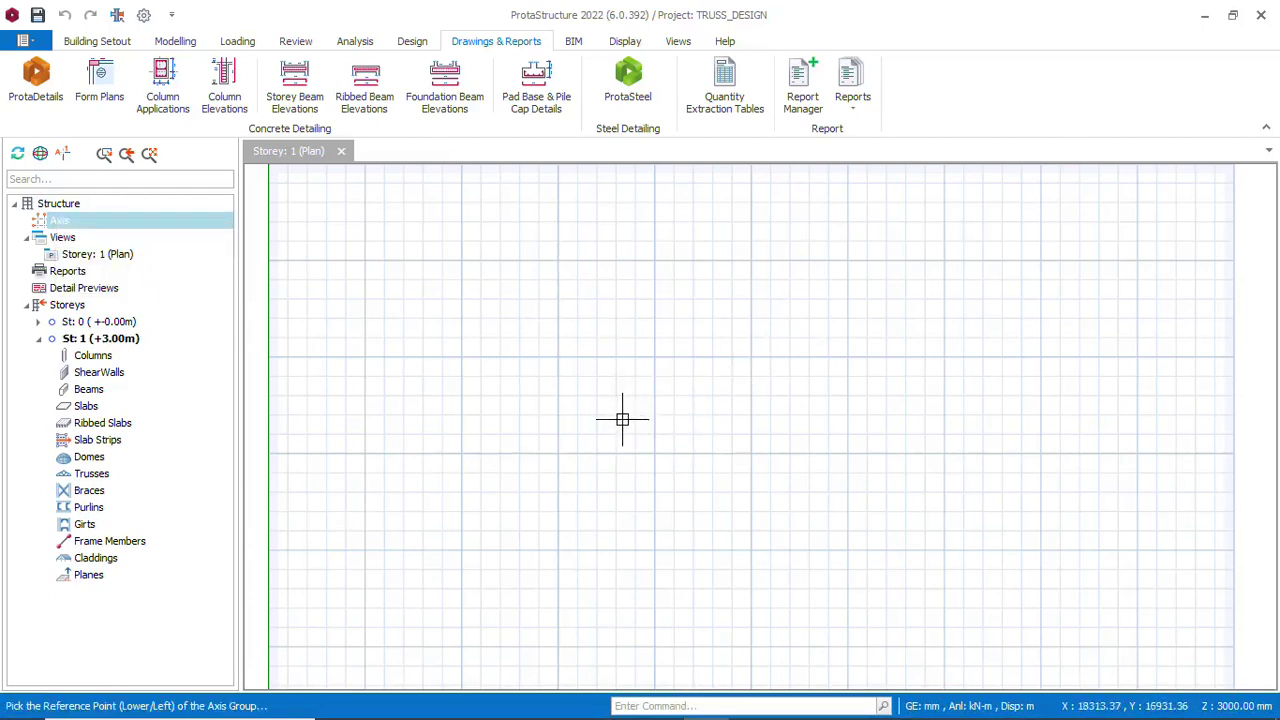
{"action": "left_click", "coordinate": [572, 391]}
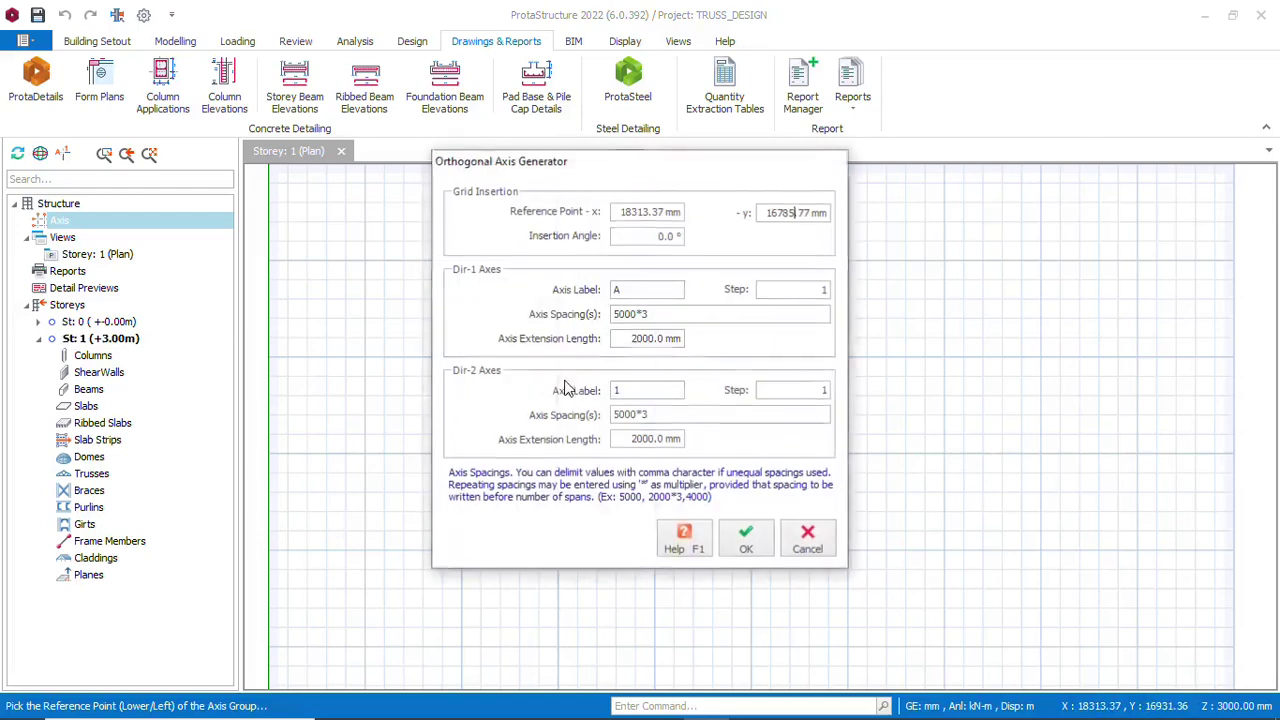
{"action": "left_click_drag", "start_coordinate": [630, 190], "coordinate": [608, 240]}
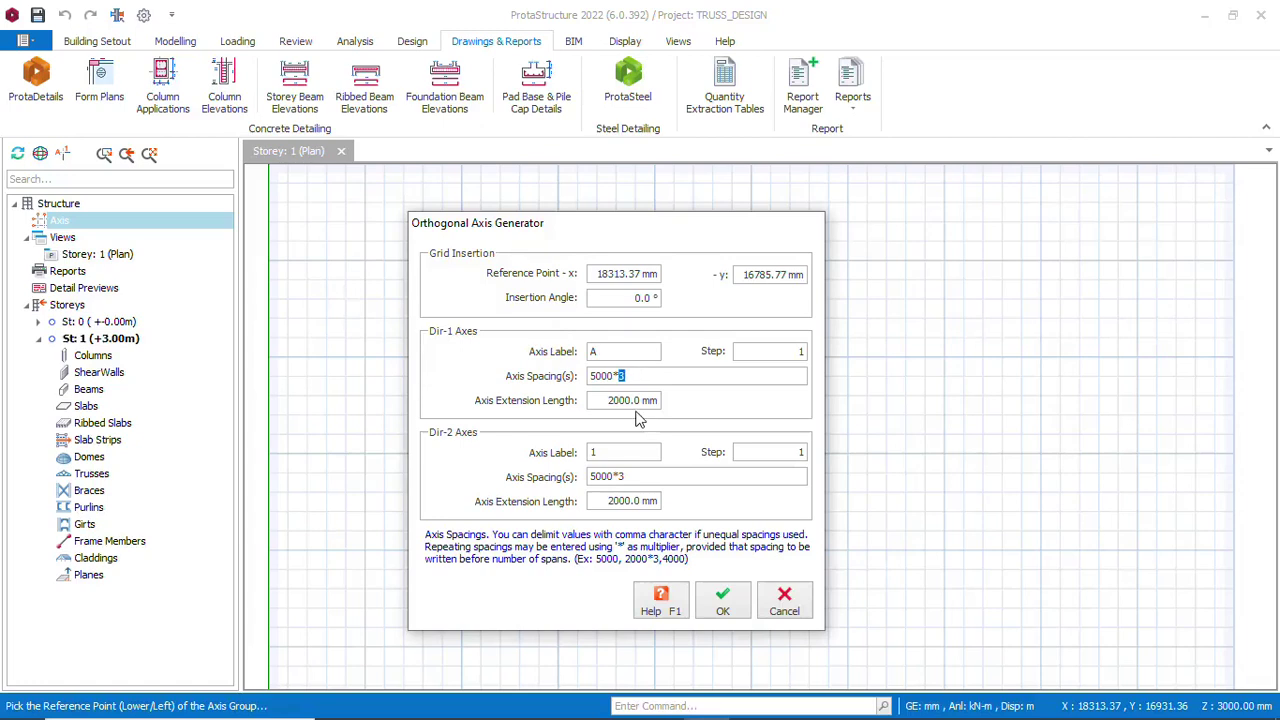
{"action": "type", "text": "6"}
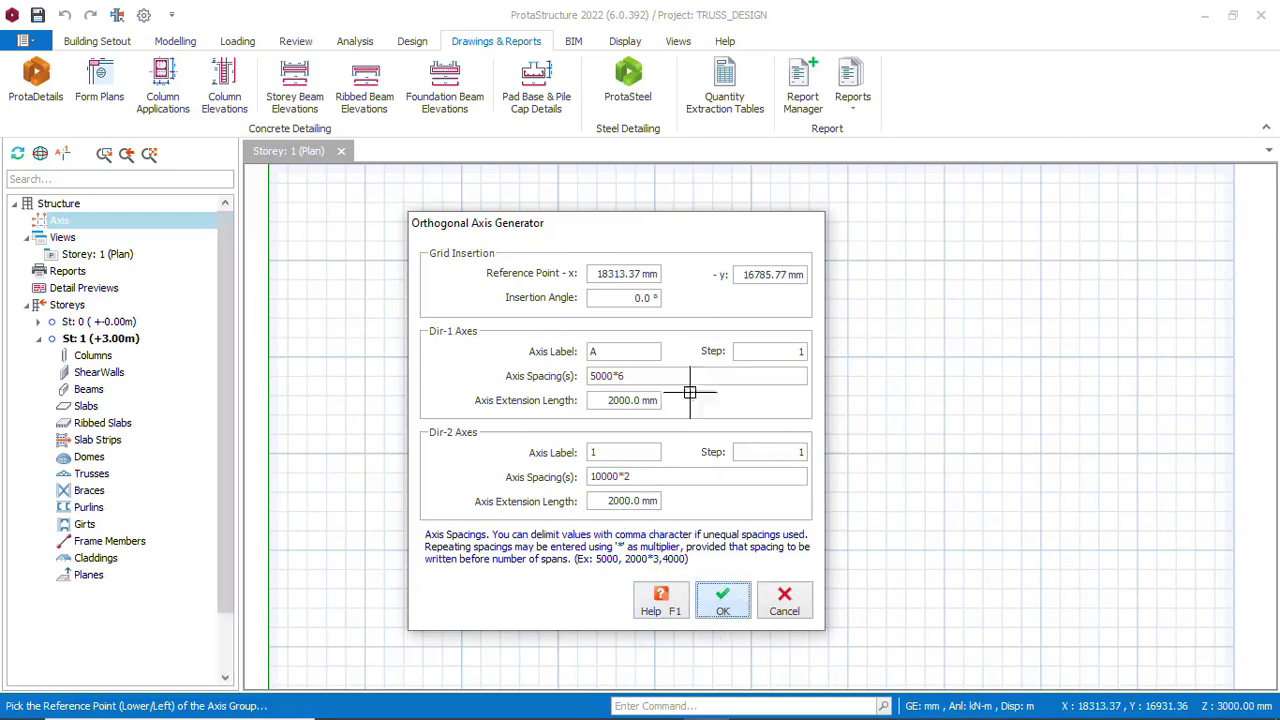
{"action": "key", "text": "Return"}
Examine the dimensioned spacings between the lettered axes A to G of the generated grid
{"action": "scroll", "coordinate": [586, 557], "scroll_direction": "down", "scroll_amount": 5}
{"action": "scroll", "coordinate": [627, 490], "scroll_direction": "up", "scroll_amount": 5}
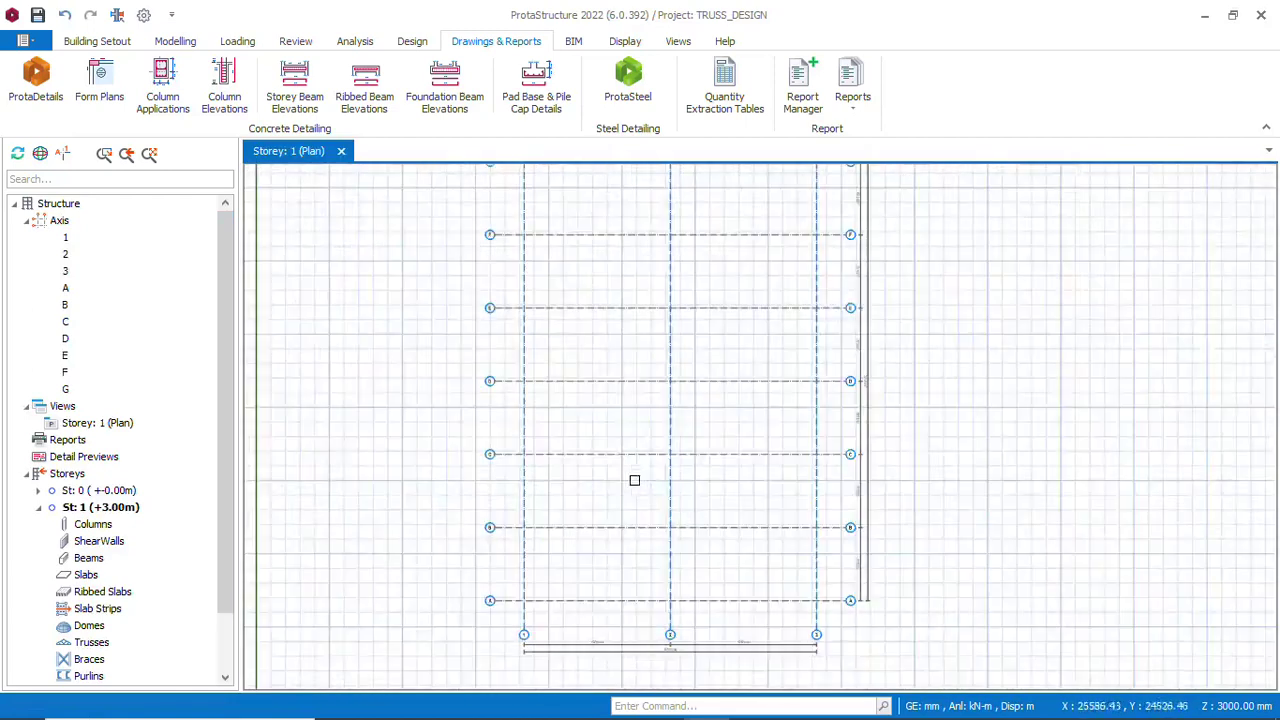
{"action": "scroll", "coordinate": [843, 499], "scroll_direction": "up", "scroll_amount": 4}
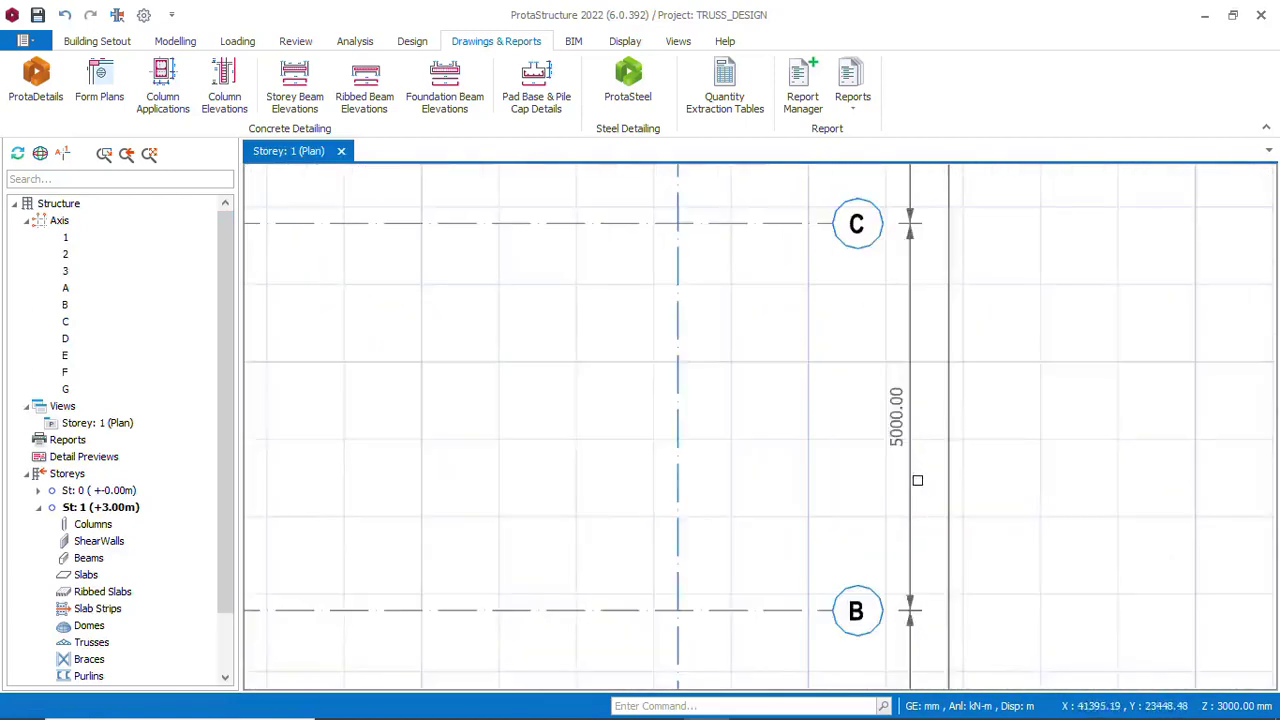
{"action": "scroll", "coordinate": [917, 477], "scroll_direction": "down", "scroll_amount": 3}
{"action": "scroll", "coordinate": [810, 628], "scroll_direction": "down", "scroll_amount": 2}
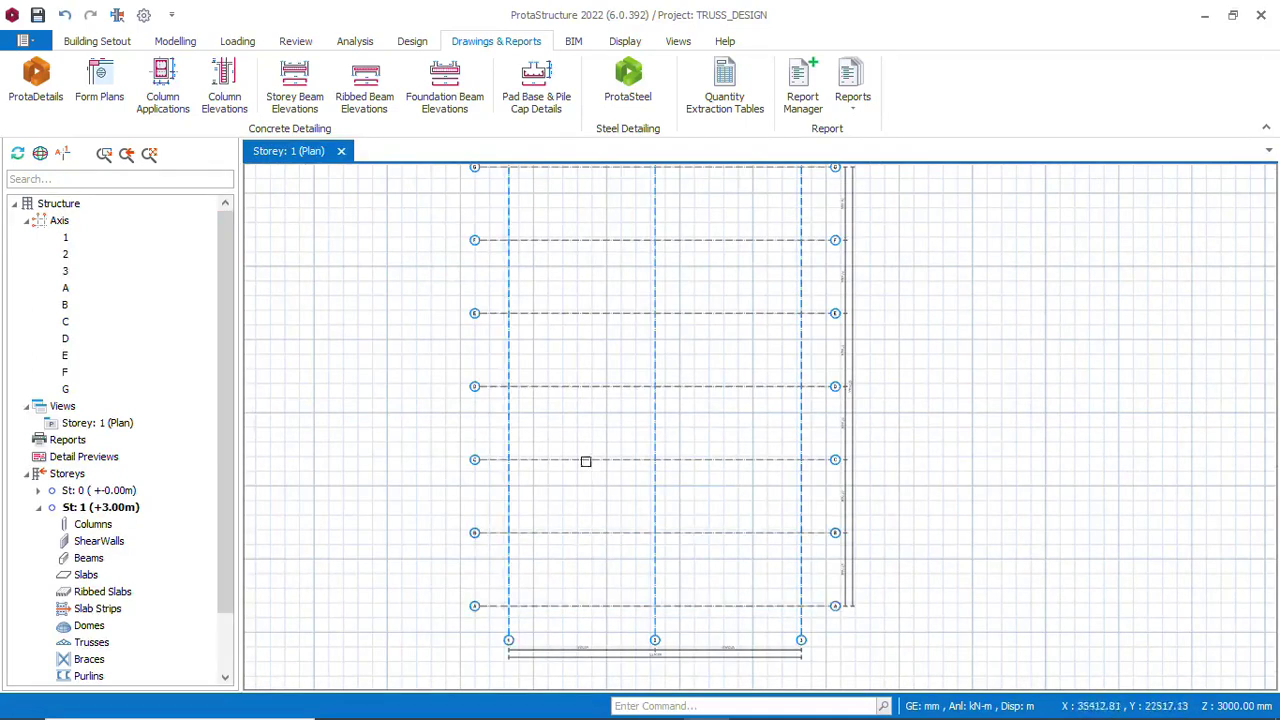
{"action": "scroll", "coordinate": [894, 603], "scroll_direction": "up", "scroll_amount": 4}
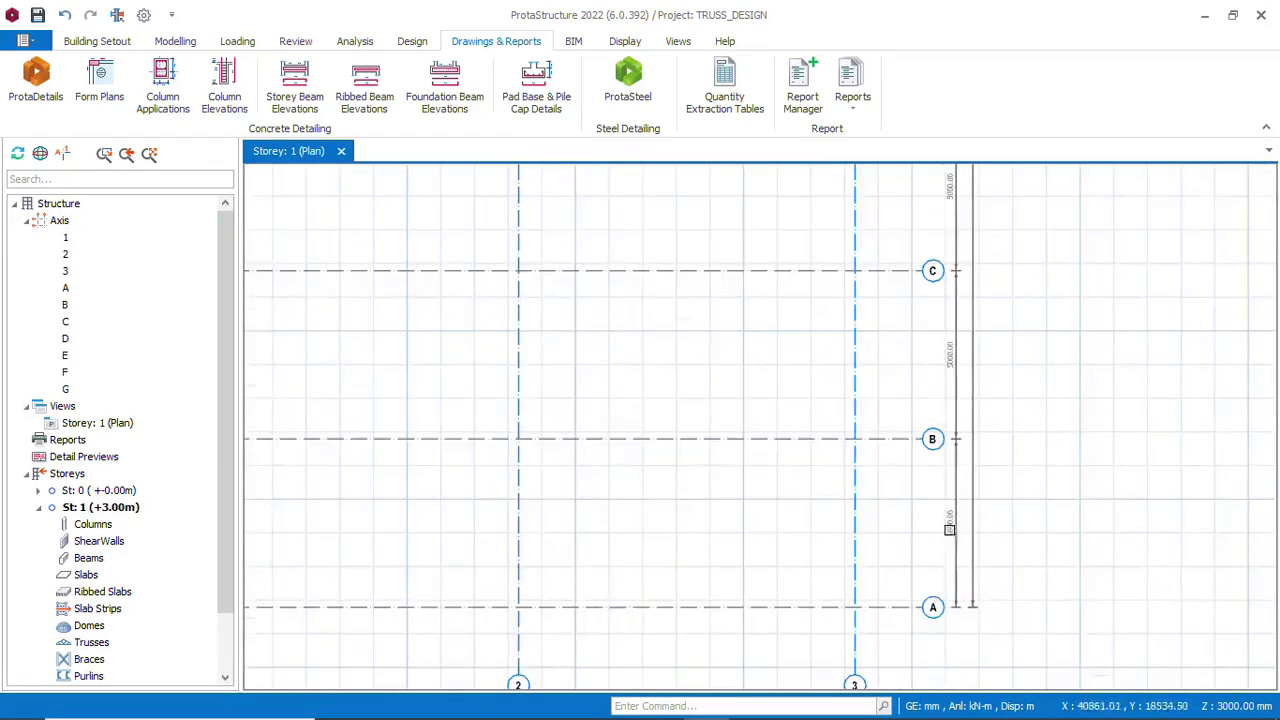
{"action": "scroll", "coordinate": [817, 536], "scroll_direction": "down", "scroll_amount": 3}
{"action": "scroll", "coordinate": [820, 514], "scroll_direction": "down", "scroll_amount": 2}
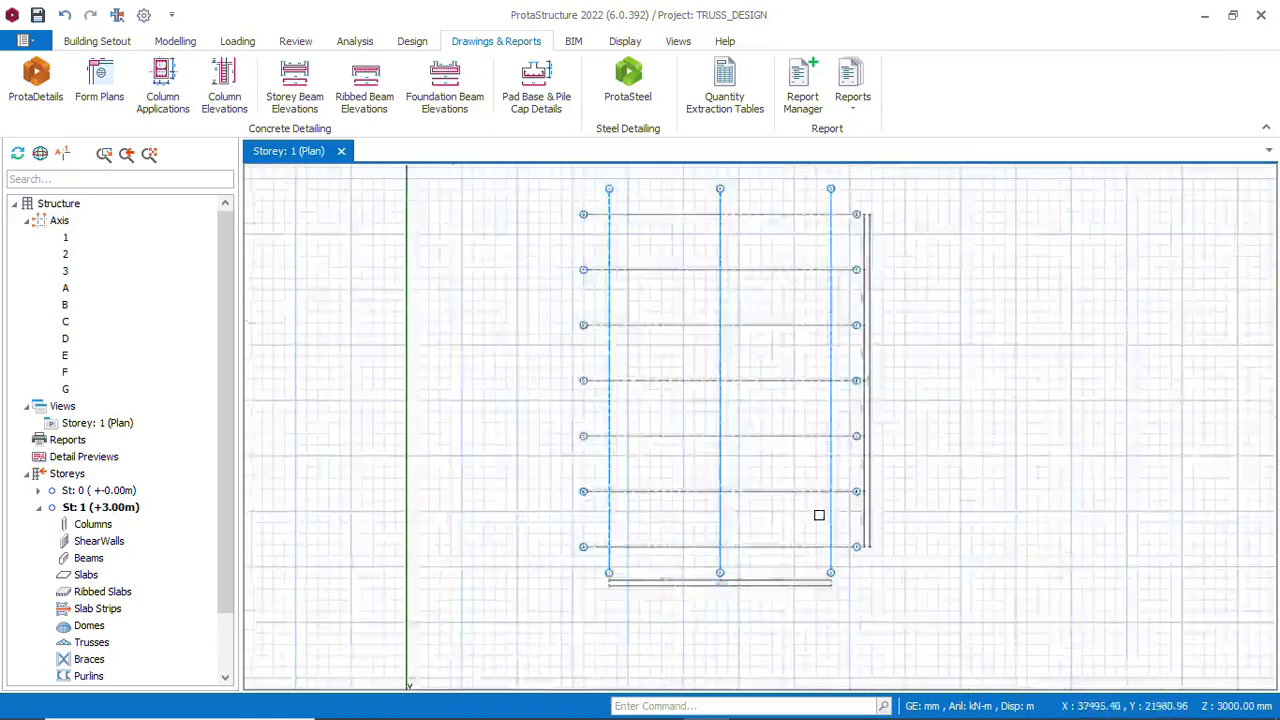
{"action": "scroll", "coordinate": [837, 366], "scroll_direction": "up", "scroll_amount": 5}
{"action": "scroll", "coordinate": [864, 311], "scroll_direction": "down", "scroll_amount": 3}
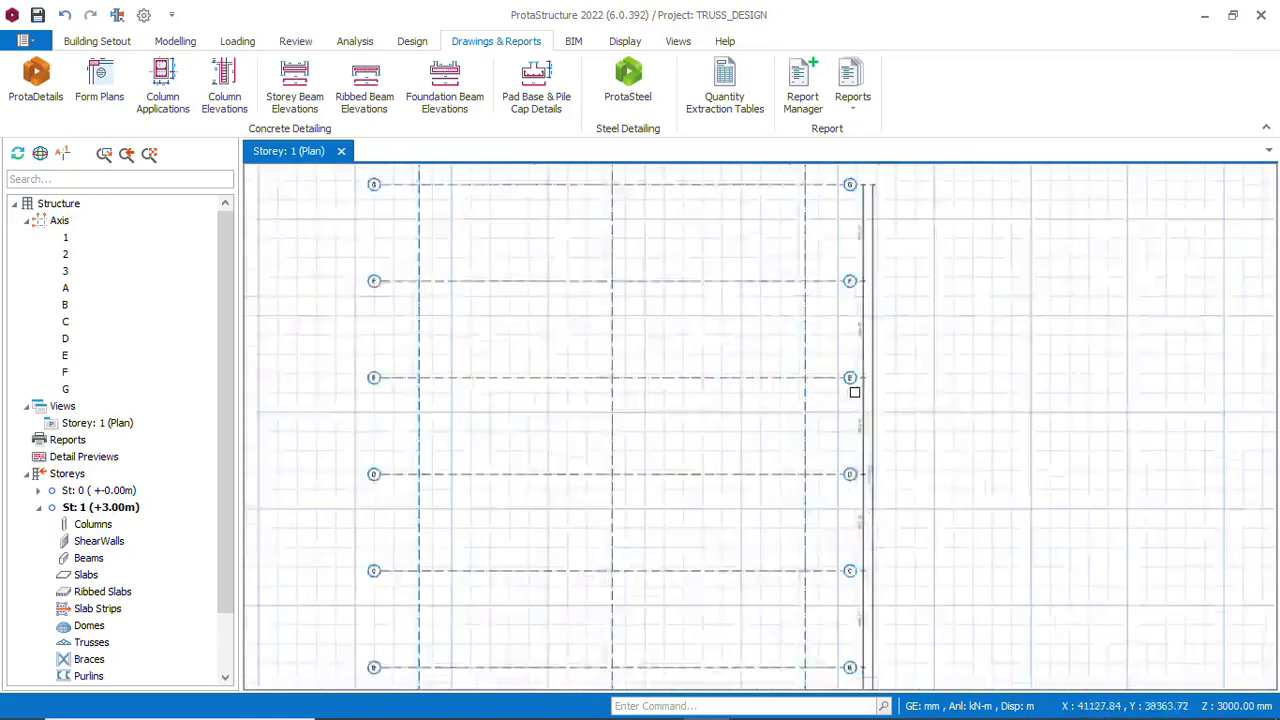
{"action": "scroll", "coordinate": [858, 304], "scroll_direction": "up", "scroll_amount": 5}
{"action": "scroll", "coordinate": [858, 304], "scroll_direction": "down", "scroll_amount": 4}
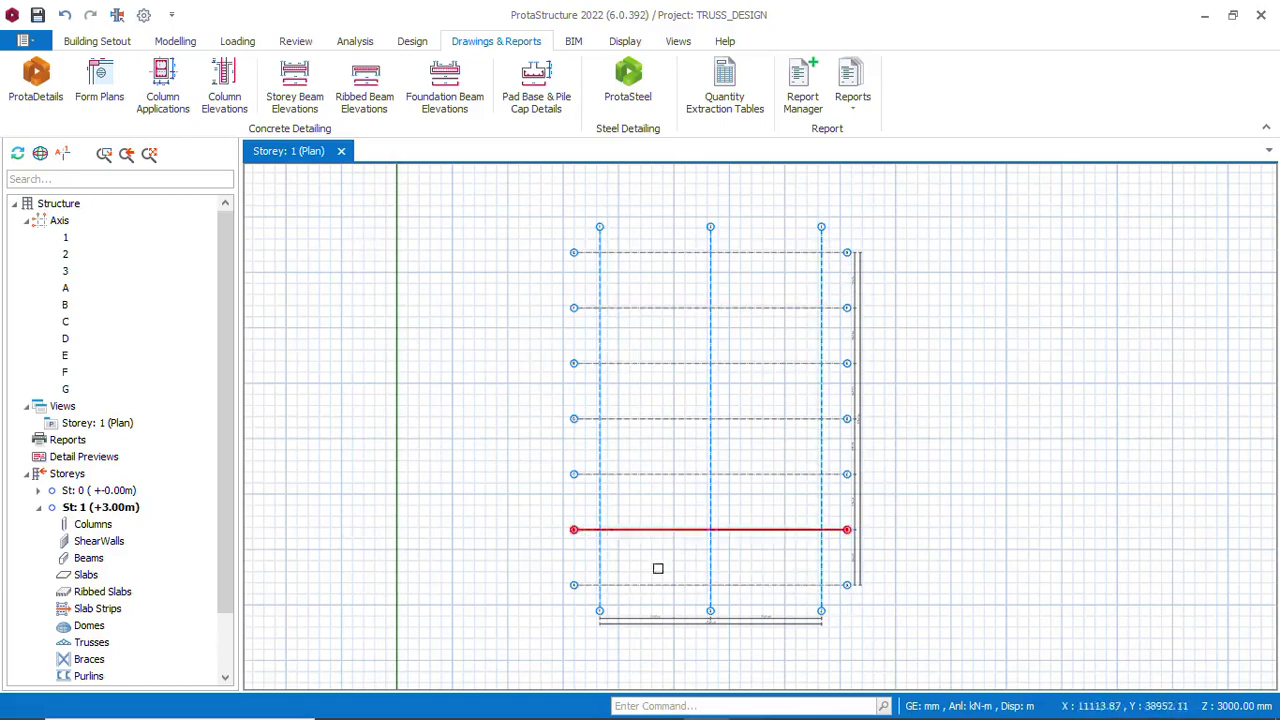
Examine the dimensioned spacings between the numbered axes 1, 2 and 3 and the overall grid layout
{"action": "scroll", "coordinate": [690, 602], "scroll_direction": "up", "scroll_amount": 5}
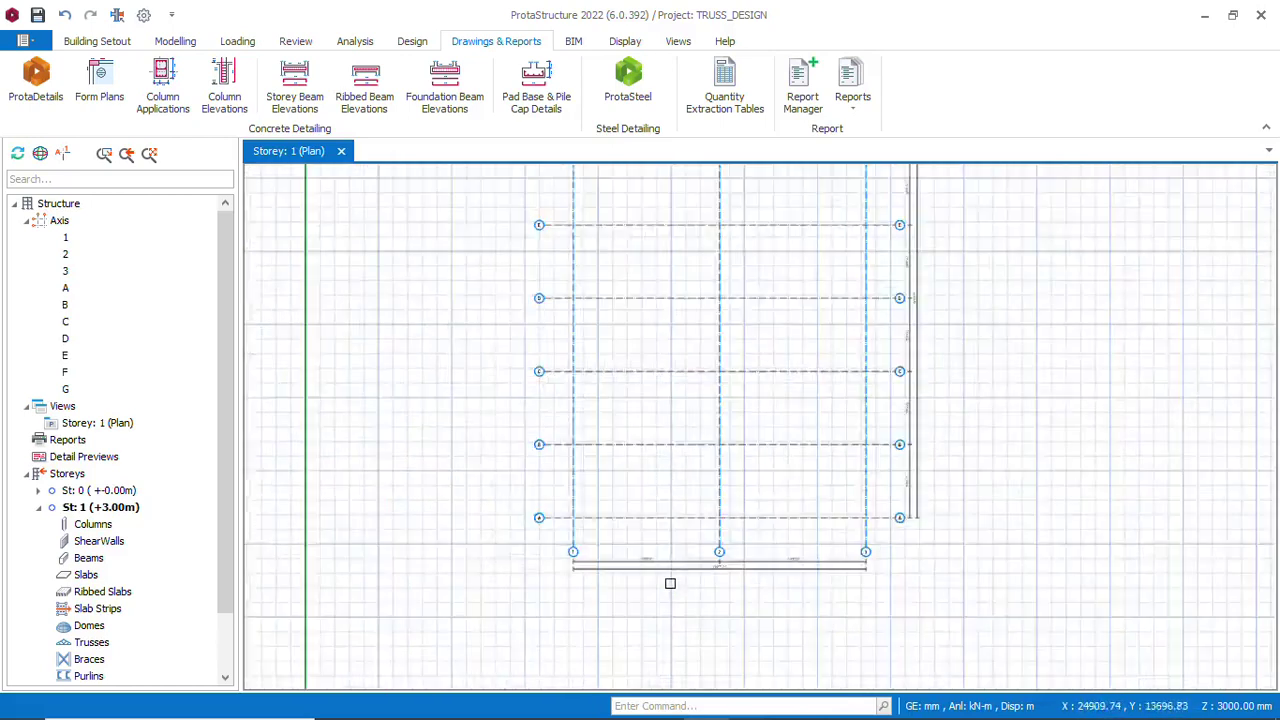
{"action": "scroll", "coordinate": [670, 577], "scroll_direction": "up", "scroll_amount": 4}
{"action": "scroll", "coordinate": [586, 506], "scroll_direction": "down", "scroll_amount": 3}
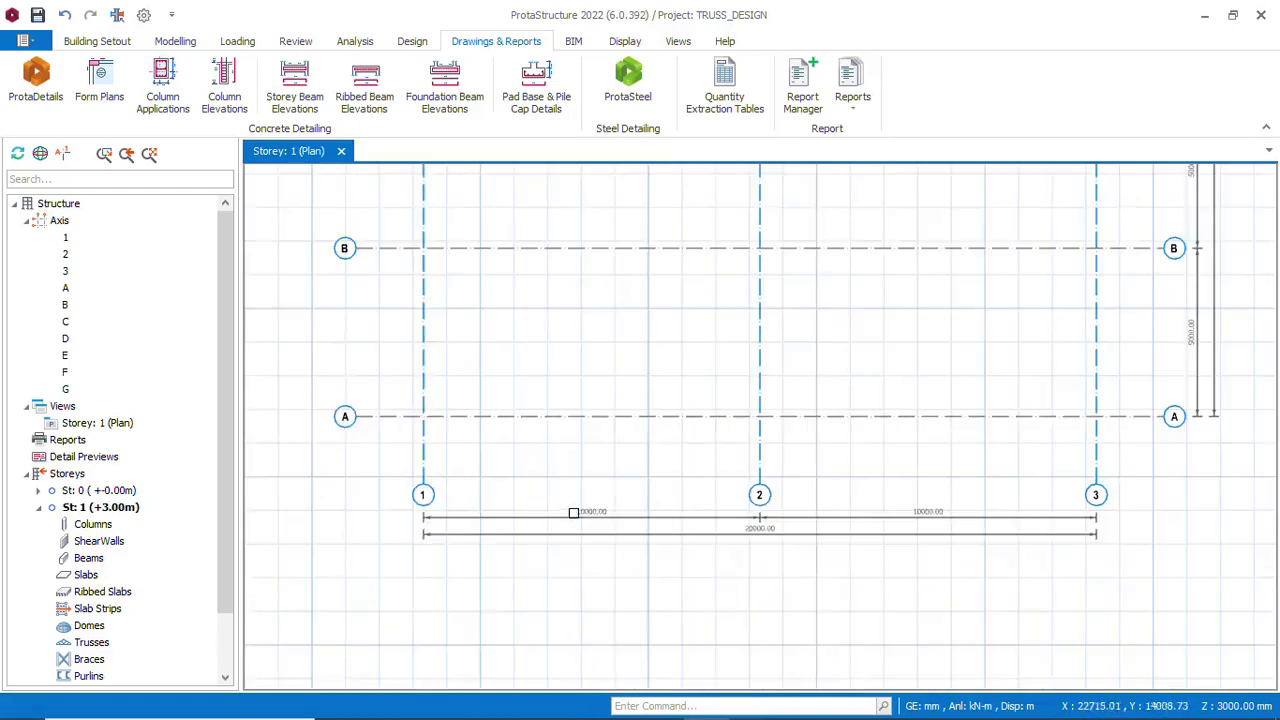
{"action": "scroll", "coordinate": [543, 517], "scroll_direction": "up", "scroll_amount": 3}
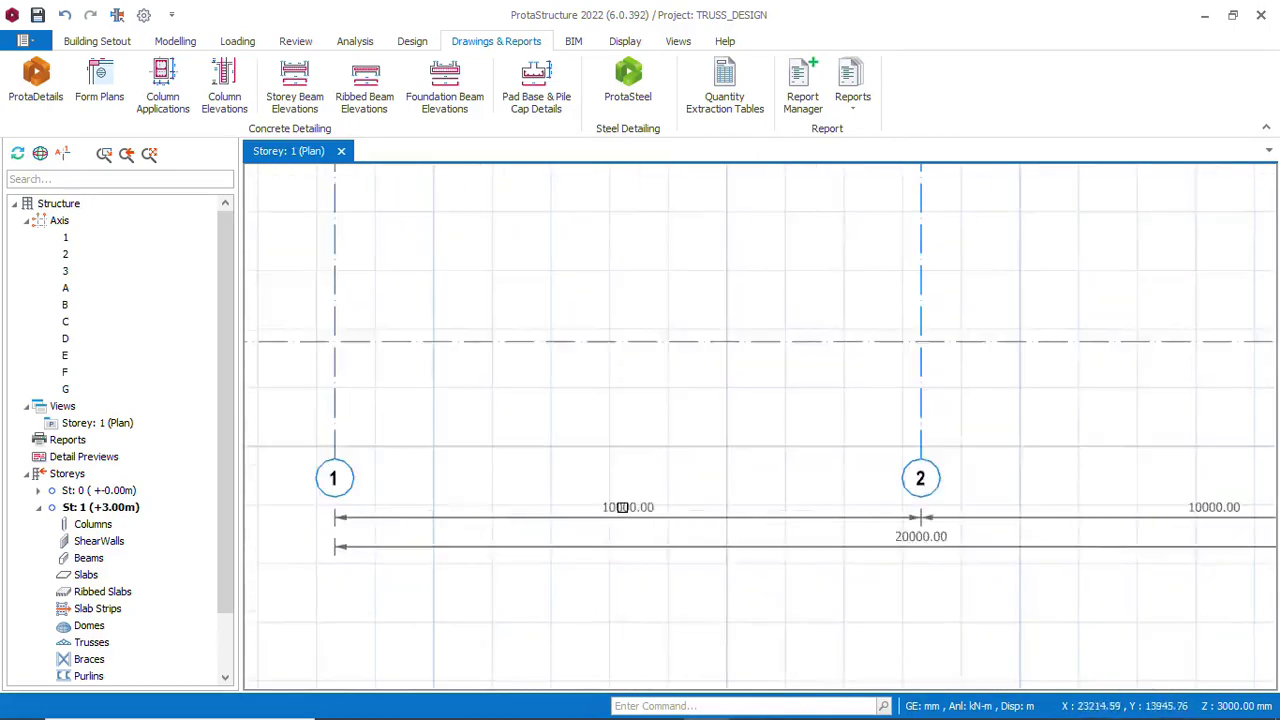
{"action": "scroll", "coordinate": [614, 511], "scroll_direction": "down", "scroll_amount": 2}
{"action": "scroll", "coordinate": [682, 577], "scroll_direction": "down", "scroll_amount": 2}
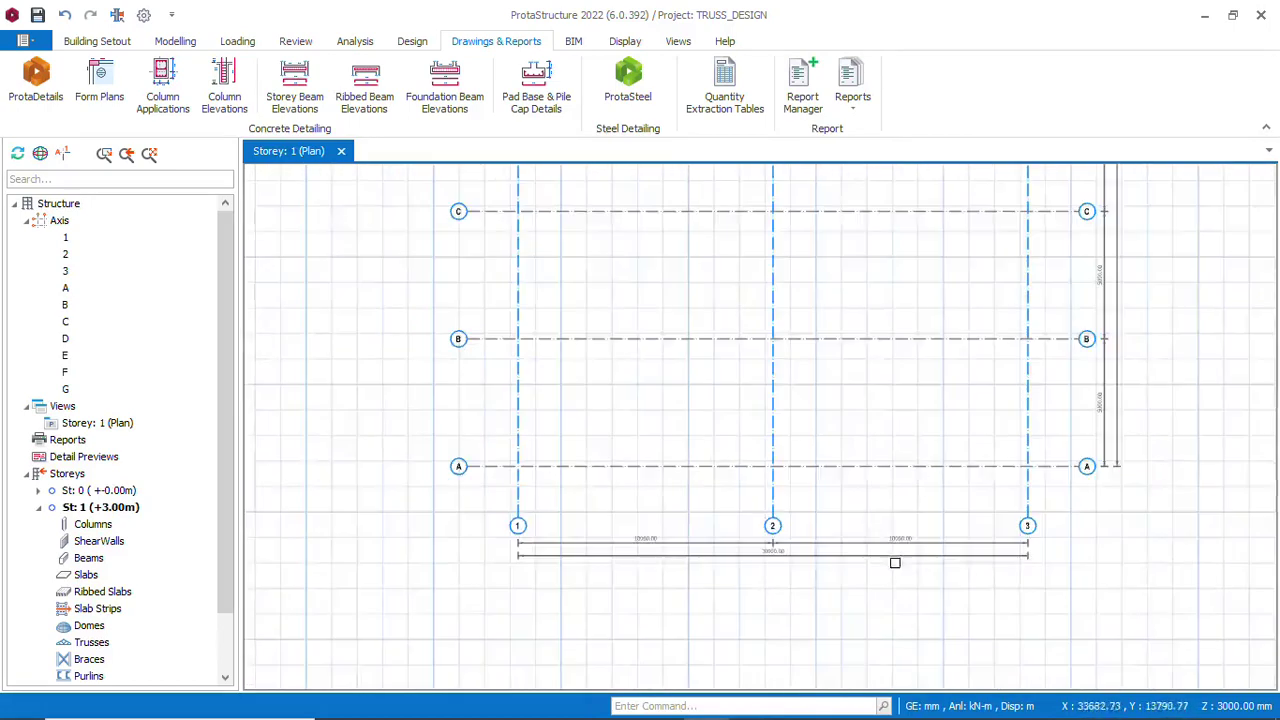
{"action": "scroll", "coordinate": [749, 460], "scroll_direction": "down", "scroll_amount": 1}
{"action": "scroll", "coordinate": [726, 472], "scroll_direction": "down", "scroll_amount": 2}
{"action": "scroll", "coordinate": [760, 381], "scroll_direction": "up", "scroll_amount": 2}
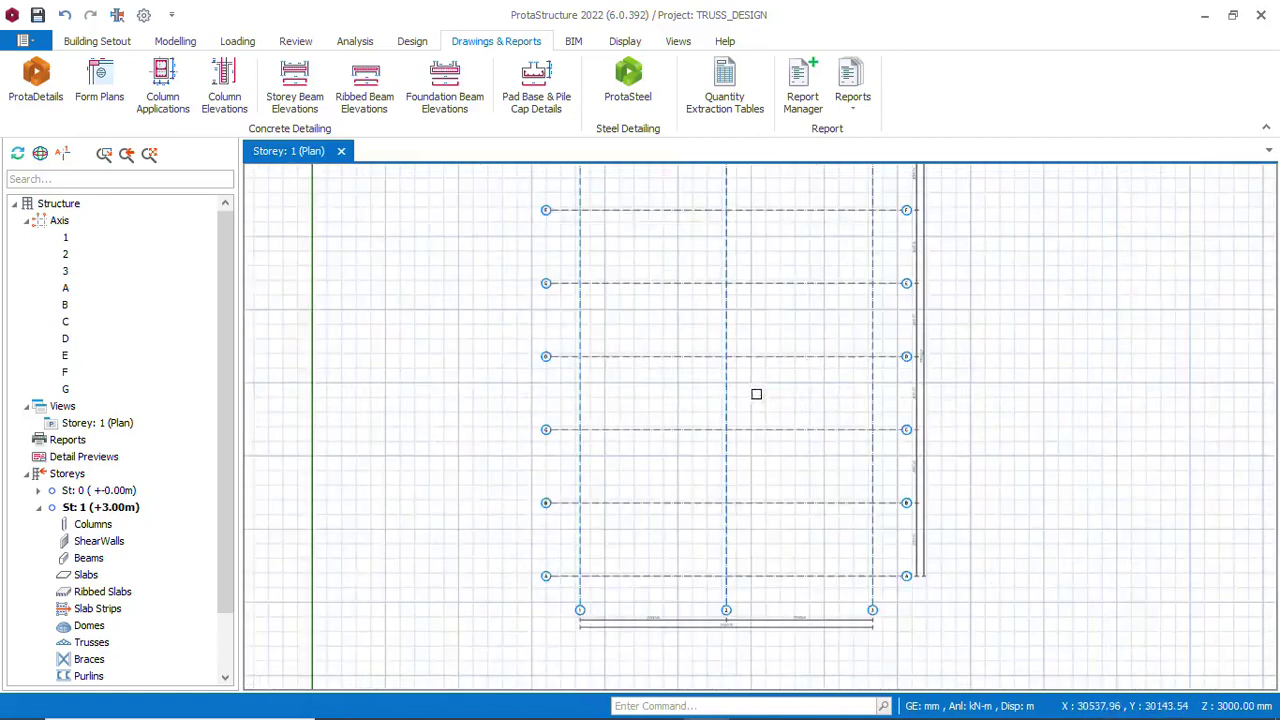
{"action": "scroll", "coordinate": [706, 431], "scroll_direction": "down", "scroll_amount": 2}
{"action": "scroll", "coordinate": [714, 289], "scroll_direction": "up", "scroll_amount": 1}
{"action": "scroll", "coordinate": [666, 340], "scroll_direction": "up", "scroll_amount": 2}
{"action": "scroll", "coordinate": [661, 335], "scroll_direction": "down", "scroll_amount": 2}
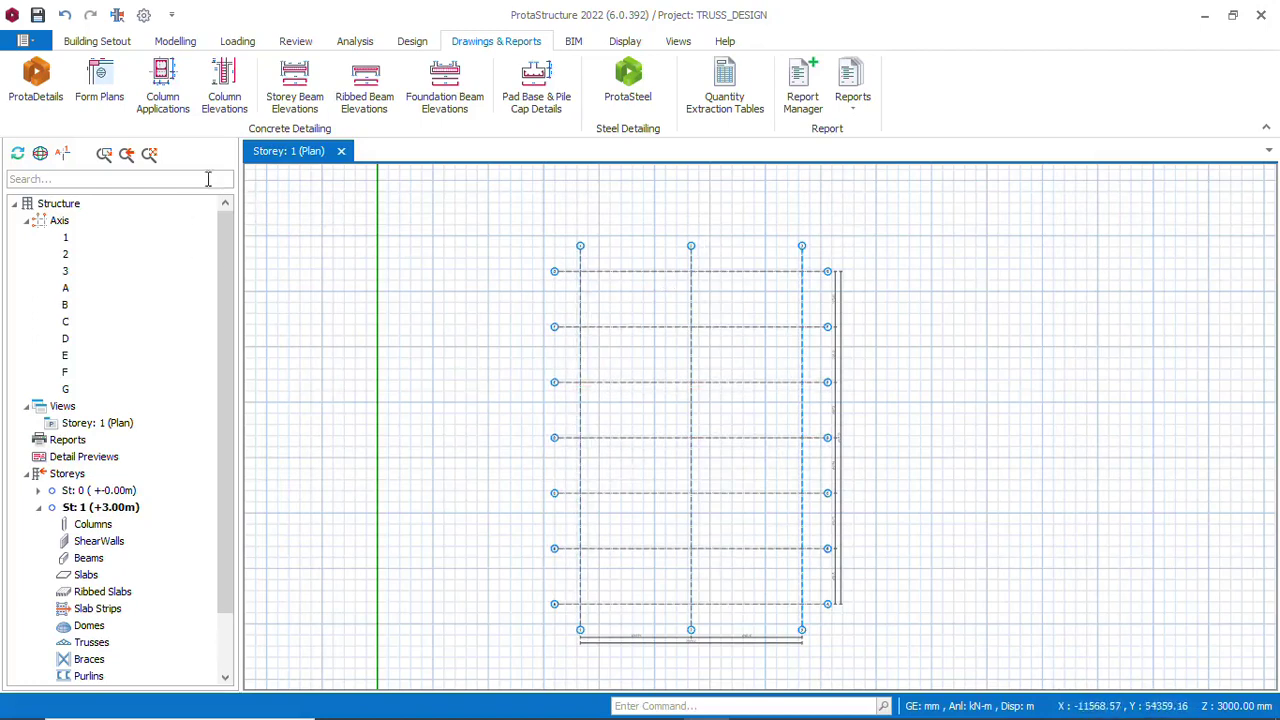
Set the height of Storey 1 to 4000 mm in the storey settings and apply the change
{"action": "left_click", "coordinate": [97, 41]}
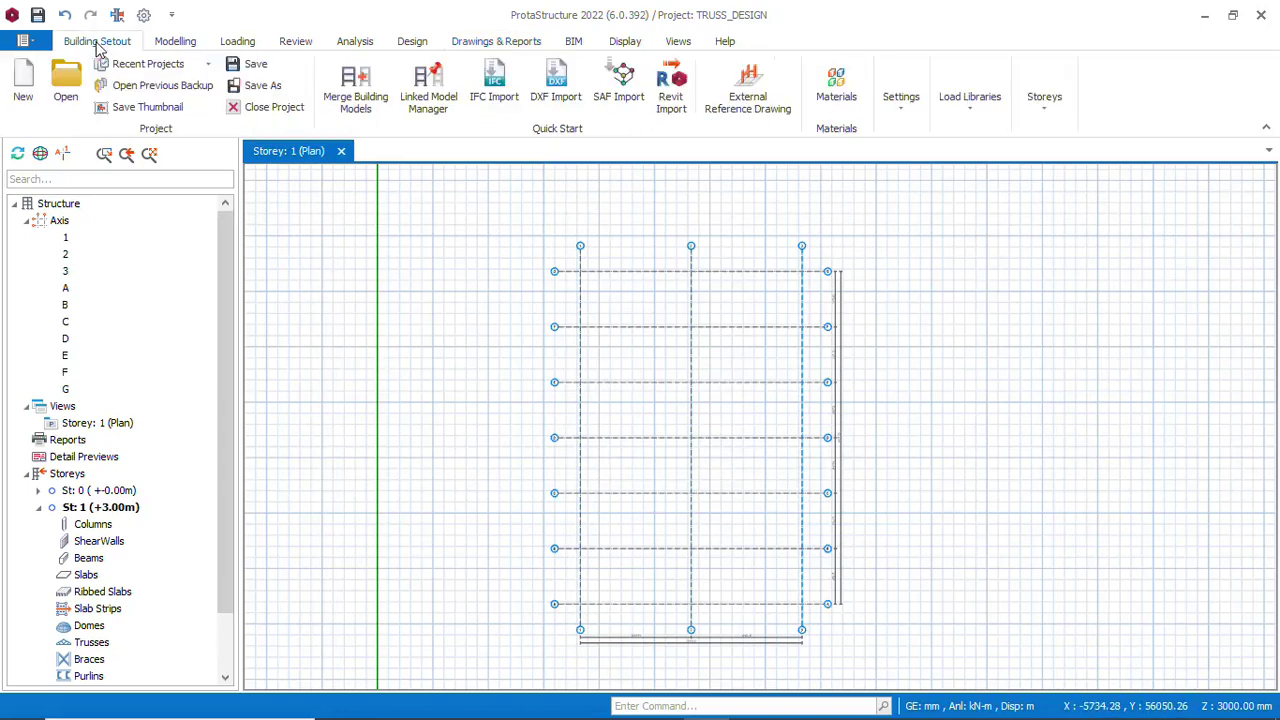
{"action": "left_click", "coordinate": [1046, 105]}
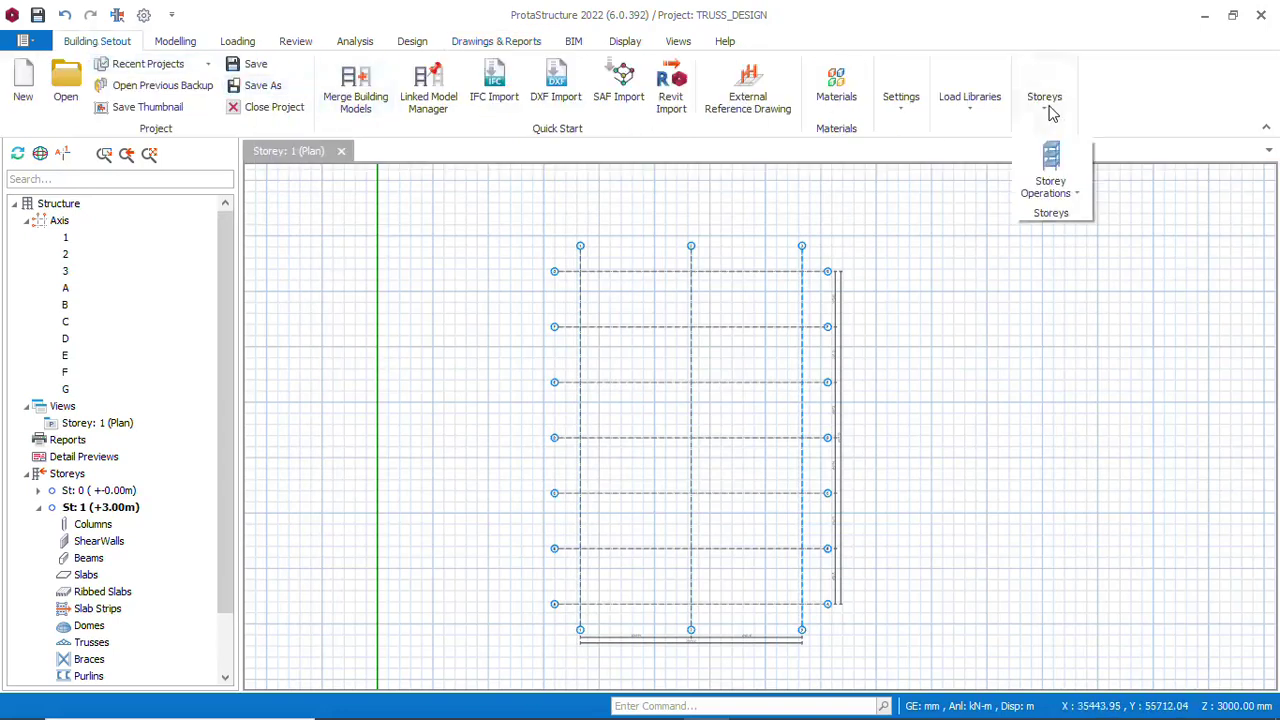
{"action": "left_click", "coordinate": [1077, 192]}
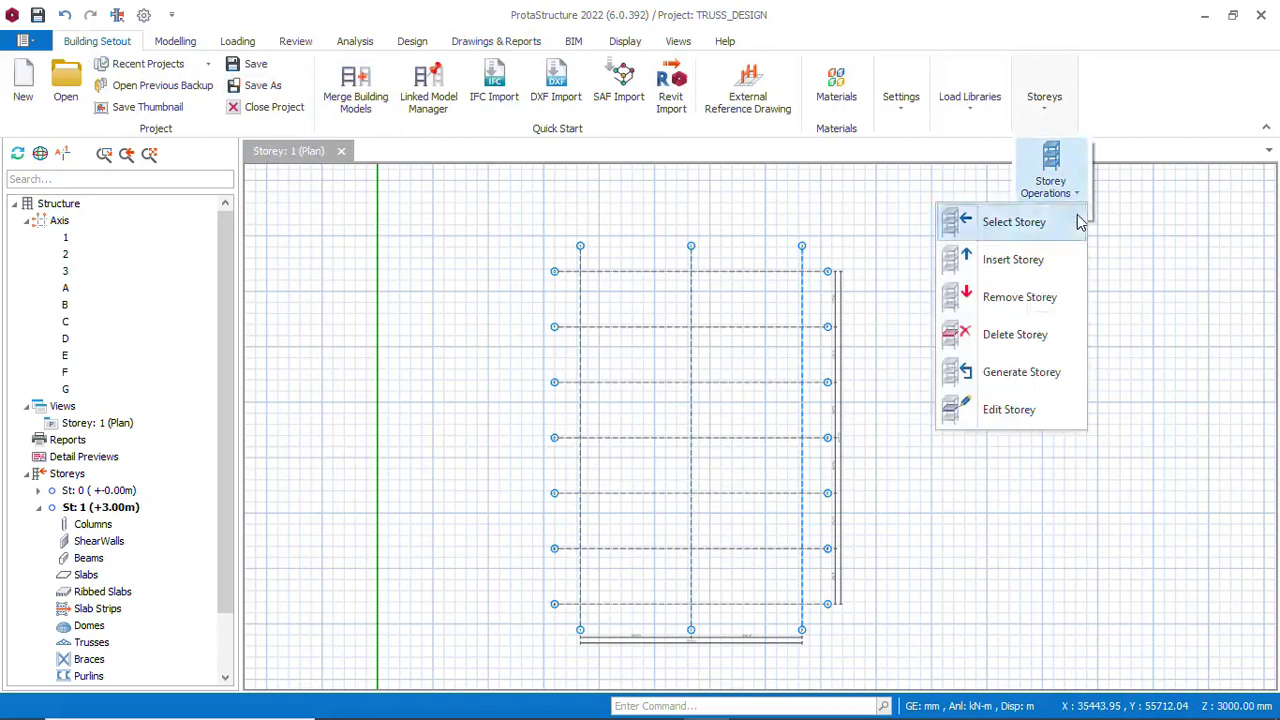
{"action": "left_click", "coordinate": [1009, 418]}
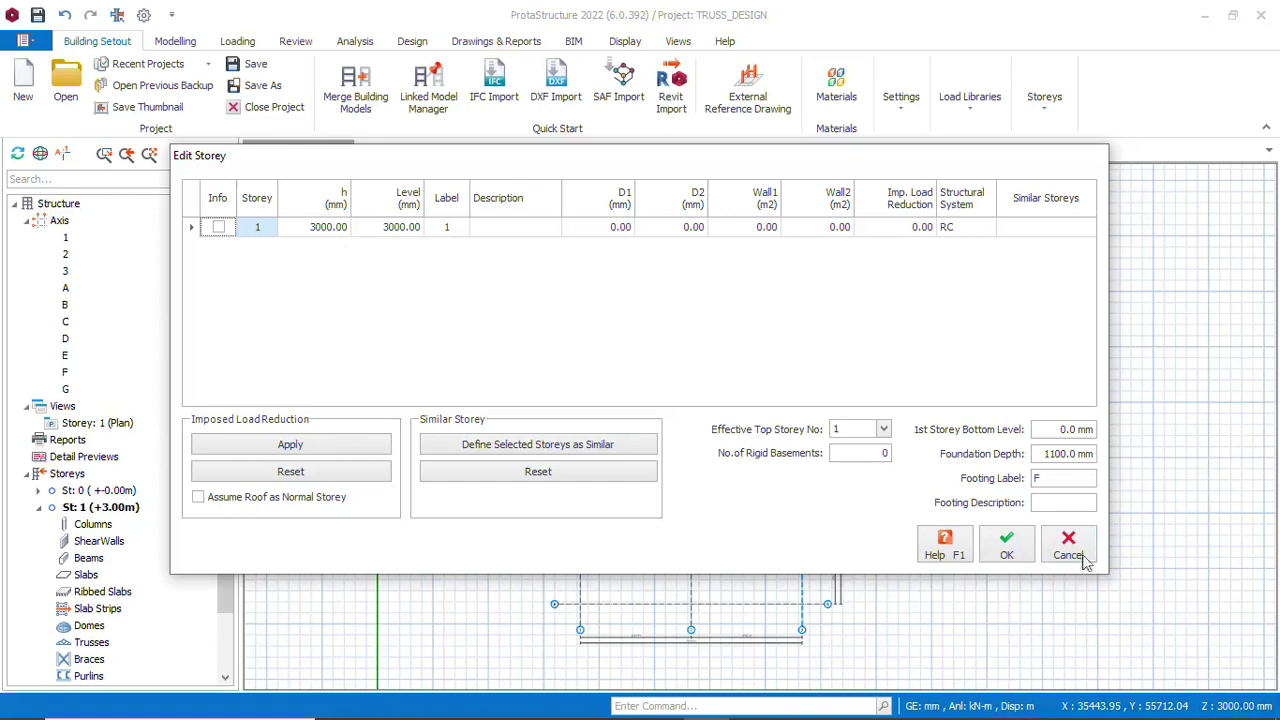
{"action": "left_click", "coordinate": [308, 229]}
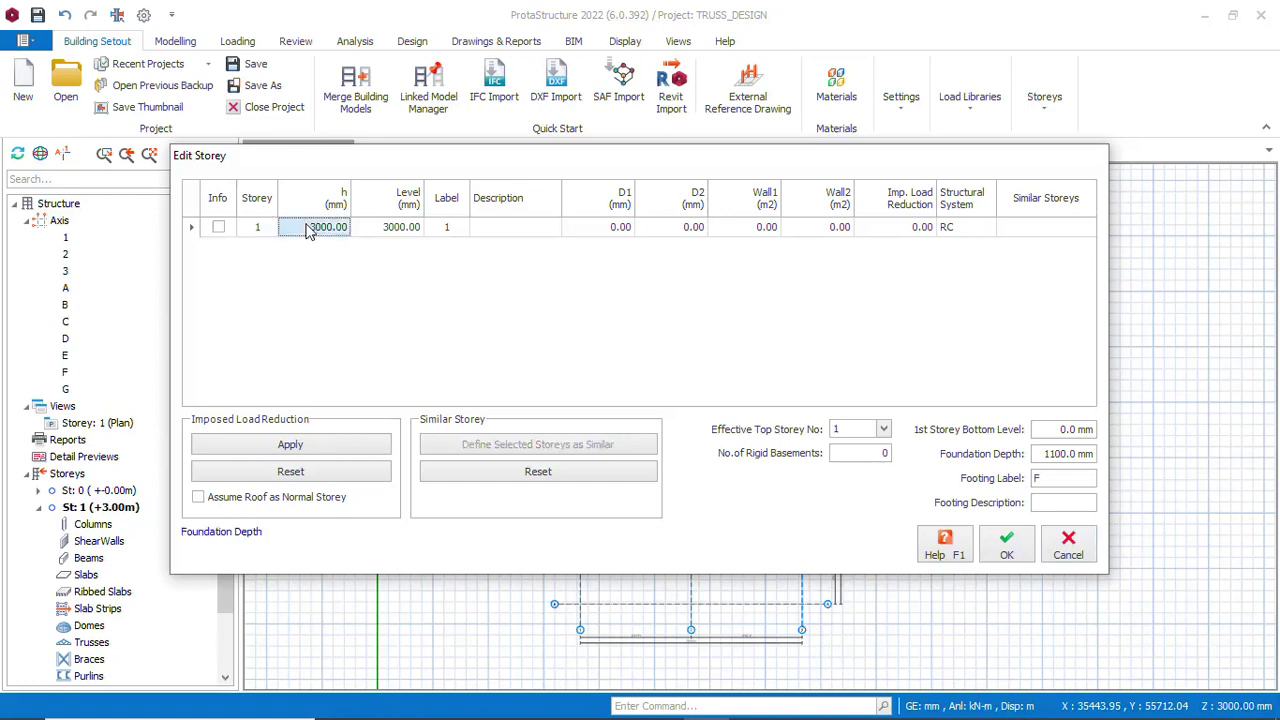
{"action": "left_click", "coordinate": [308, 229]}
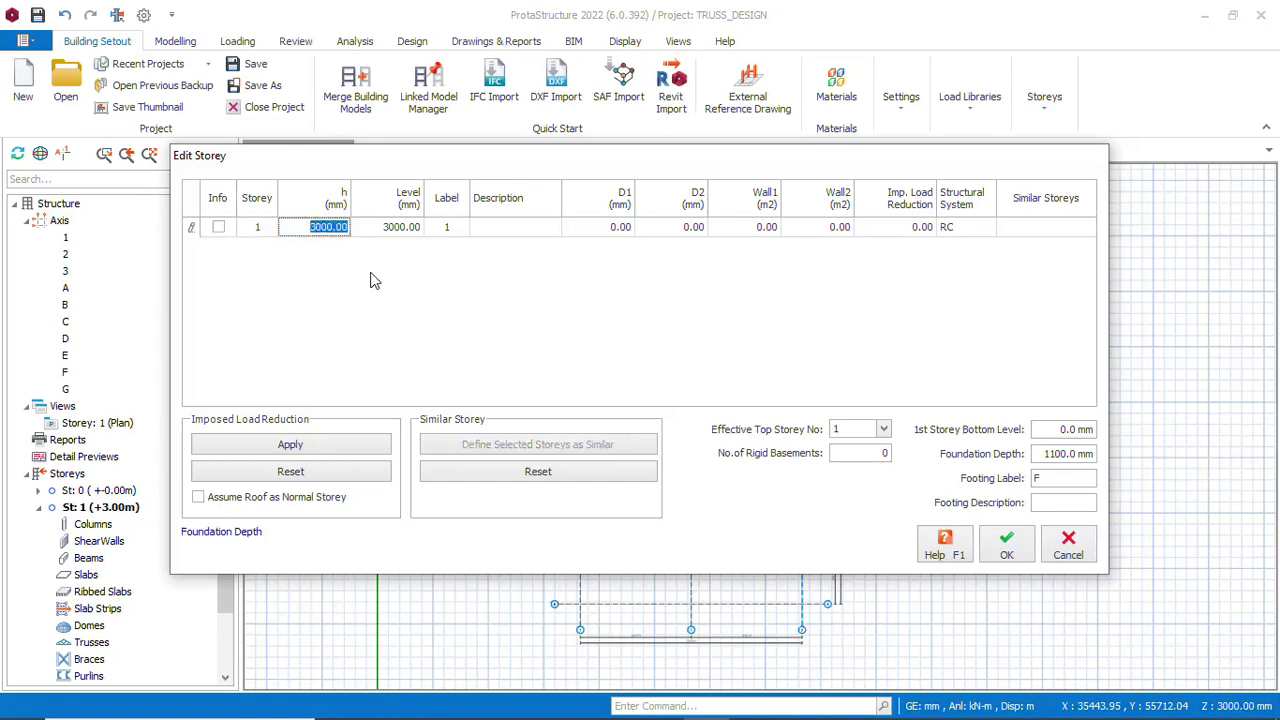
{"action": "type", "text": "4000"}
{"action": "left_click", "coordinate": [393, 228]}
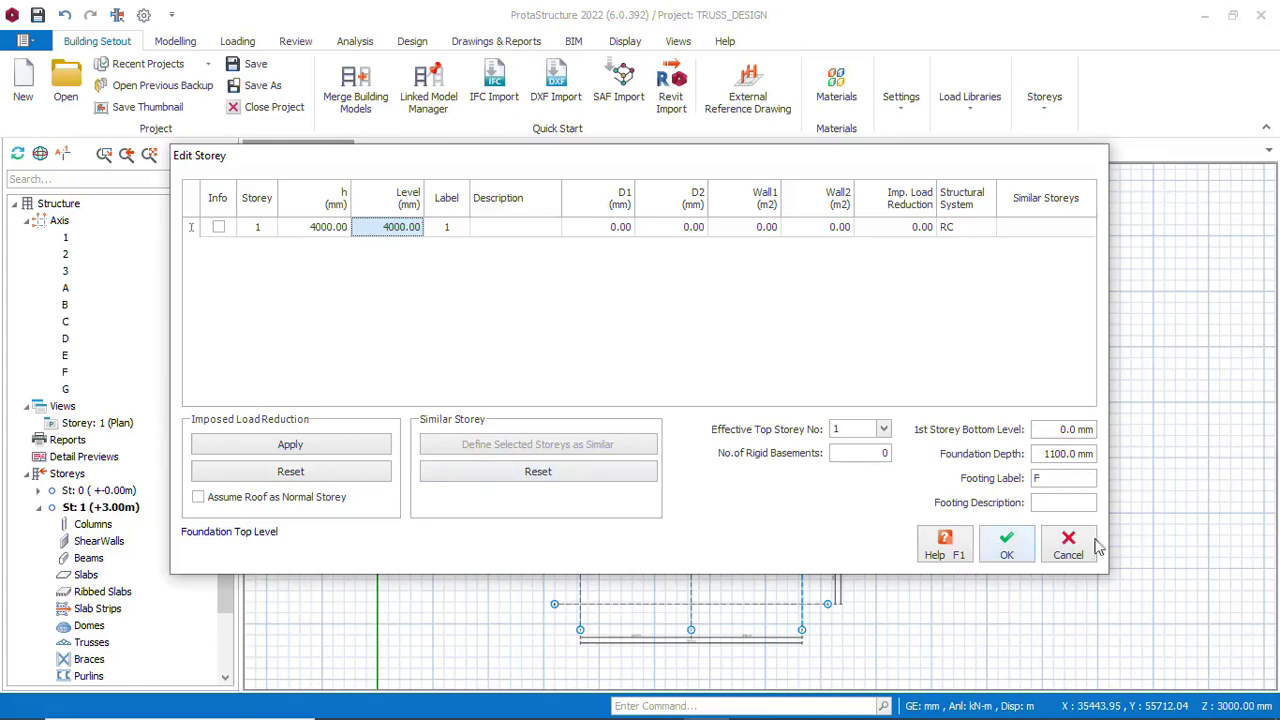
{"action": "left_click", "coordinate": [1004, 551]}
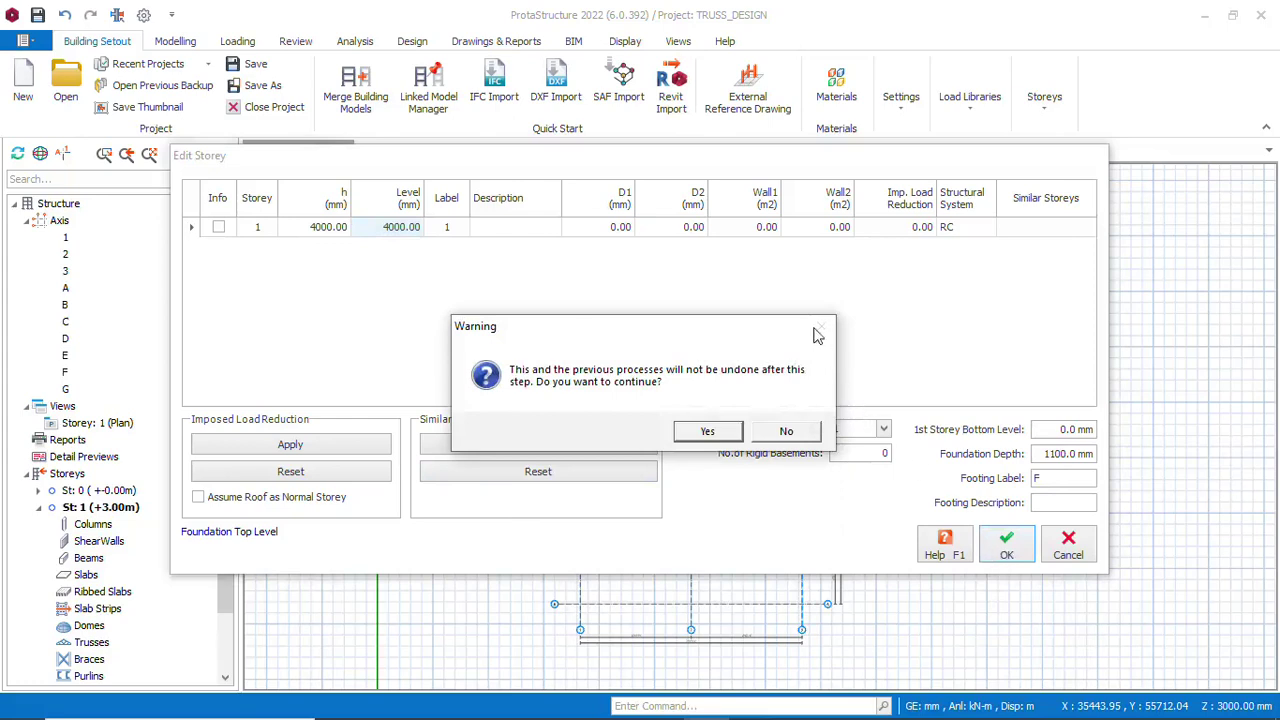
{"action": "left_click", "coordinate": [800, 432]}
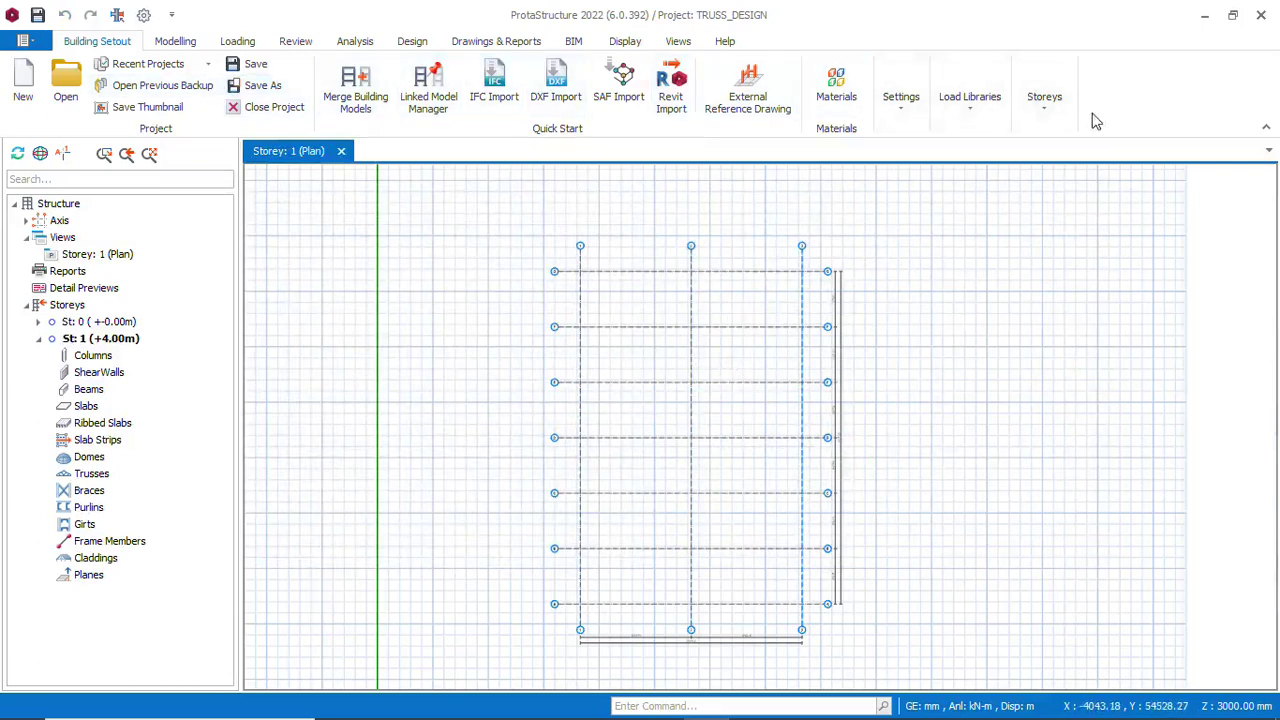
Change the structural system assigned to Storey 1 in the storey settings and apply it
{"action": "left_click", "coordinate": [1049, 113]}
{"action": "left_click", "coordinate": [1050, 172]}
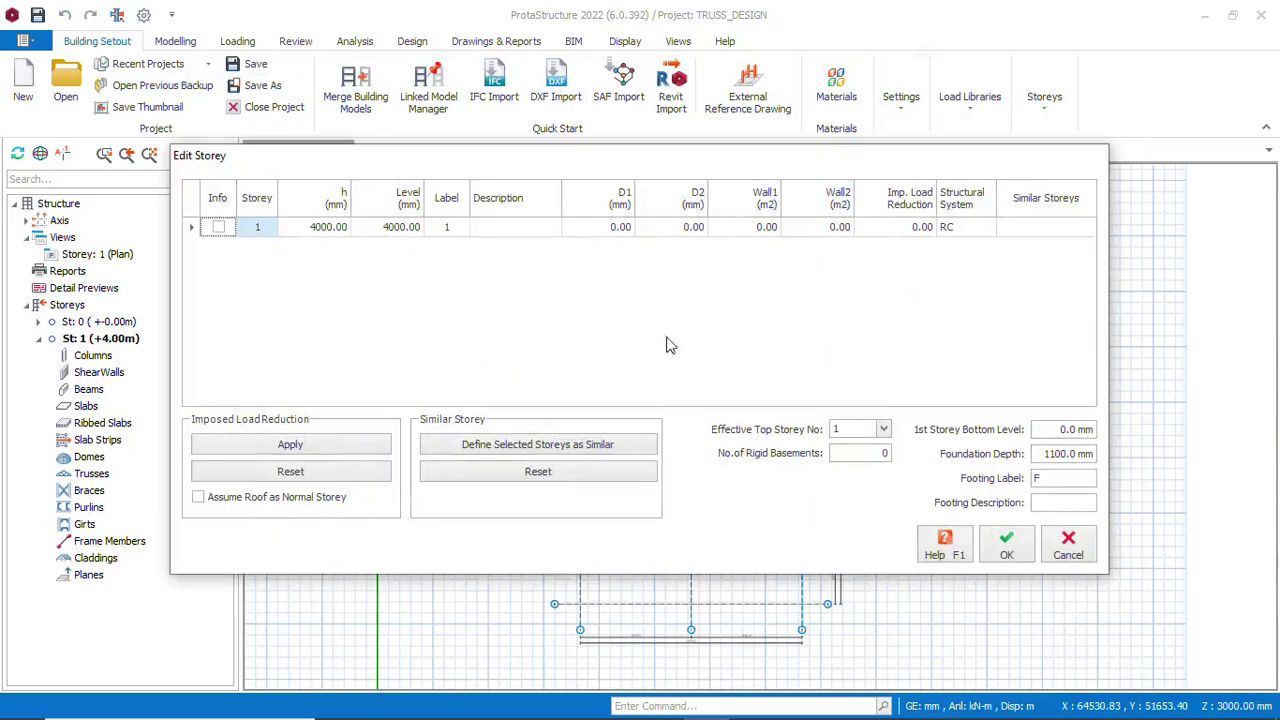
{"action": "left_click", "coordinate": [962, 228]}
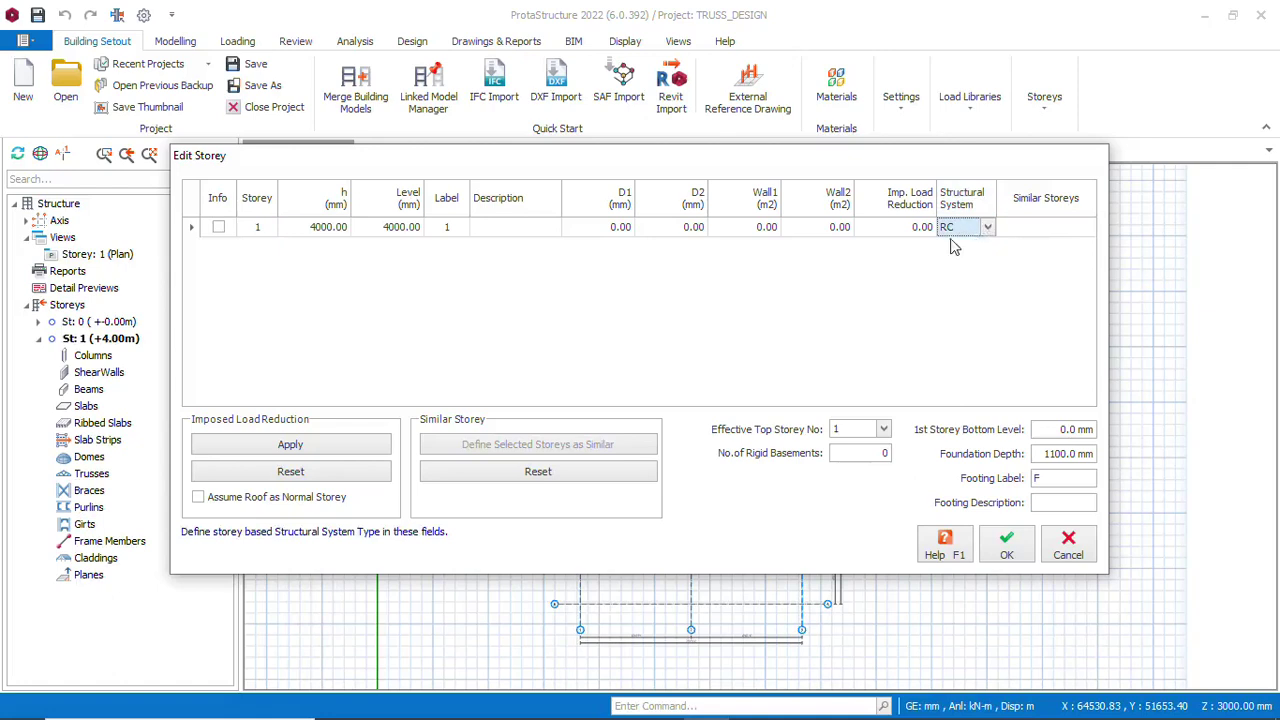
{"action": "left_click", "coordinate": [988, 230]}
{"action": "left_click", "coordinate": [964, 263]}
{"action": "left_click", "coordinate": [1010, 554]}
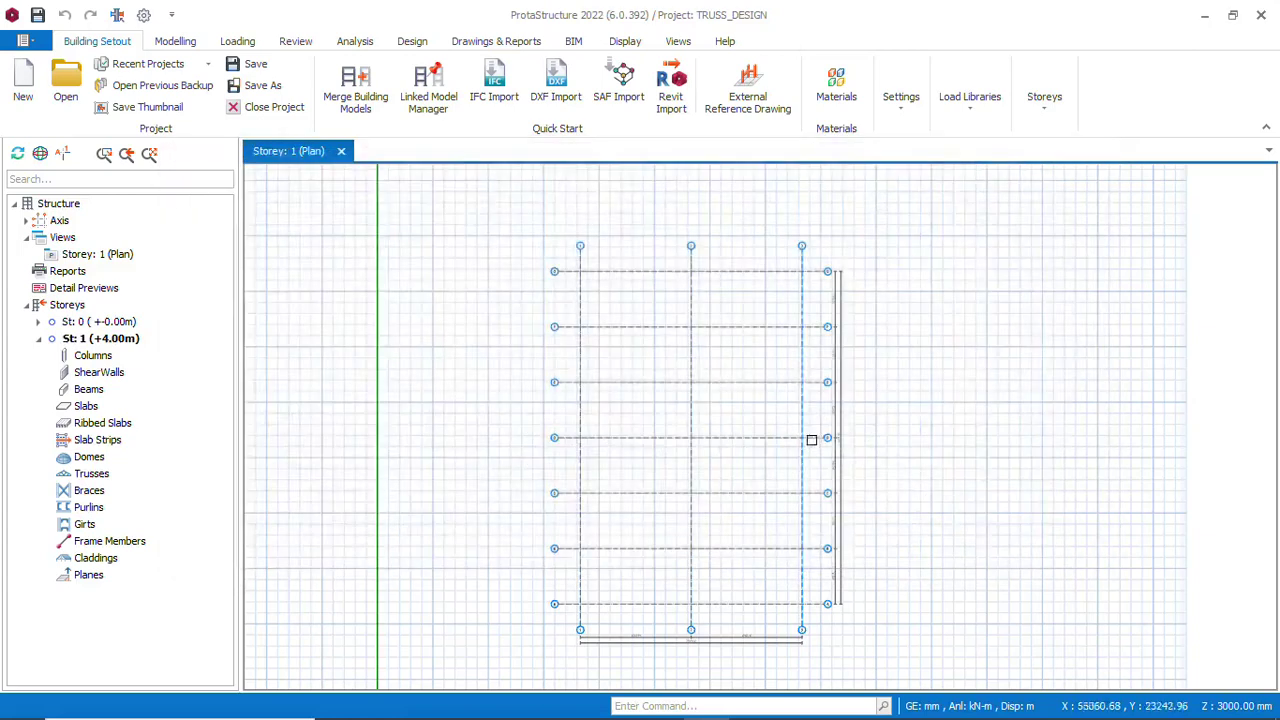
Start a steel column on the Storey 1 plan and open its section settings
{"action": "scroll", "coordinate": [631, 357], "scroll_direction": "up", "scroll_amount": 2}
{"action": "scroll", "coordinate": [617, 323], "scroll_direction": "down", "scroll_amount": 2}
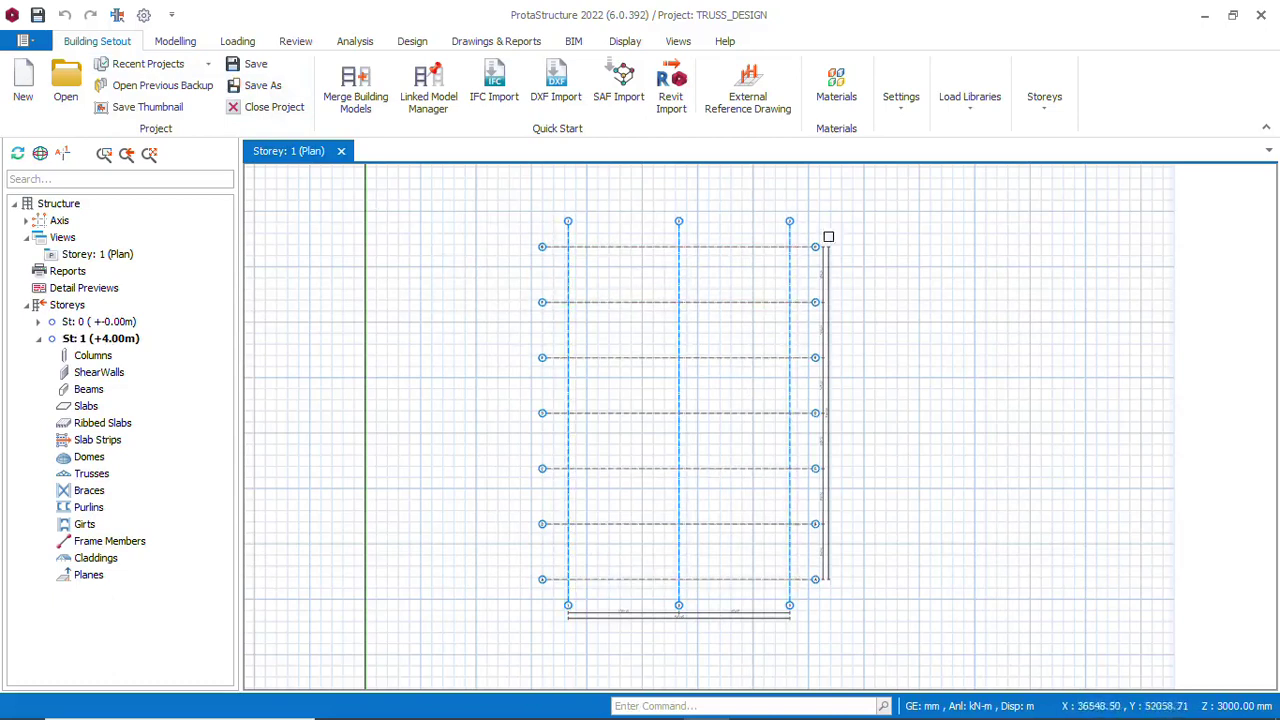
{"action": "left_click", "coordinate": [176, 41]}
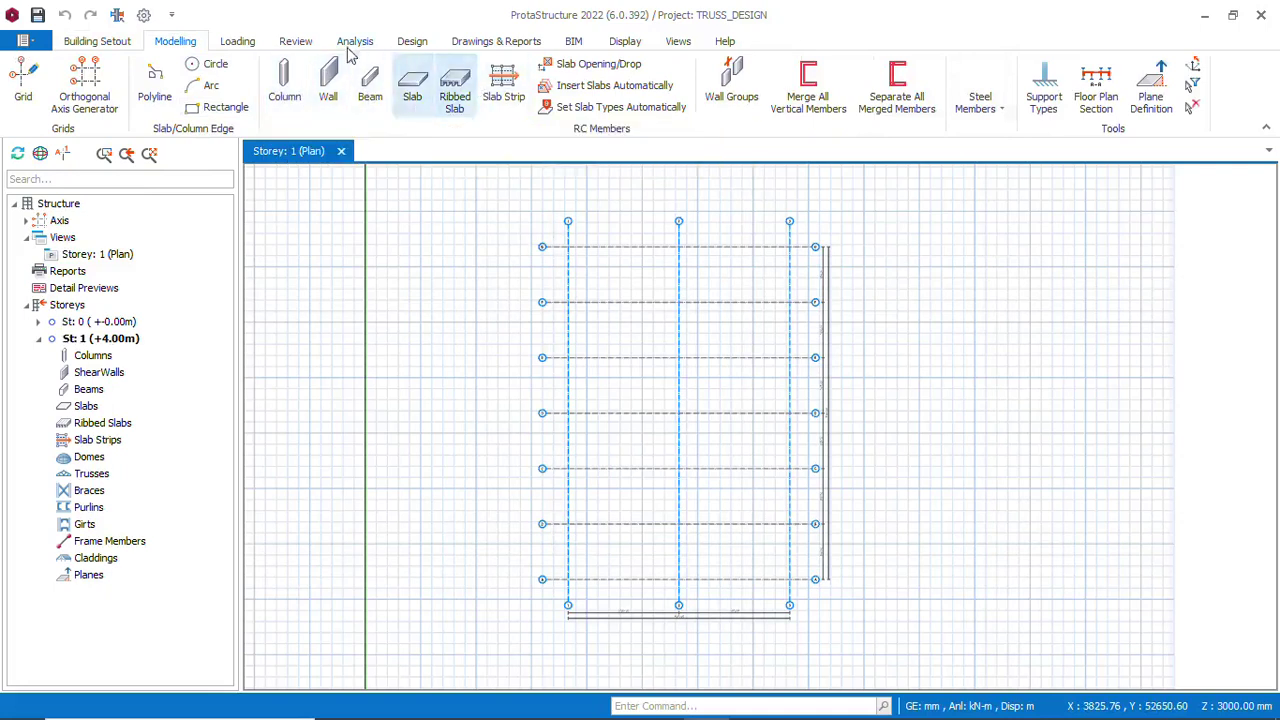
{"action": "left_click", "coordinate": [1002, 114]}
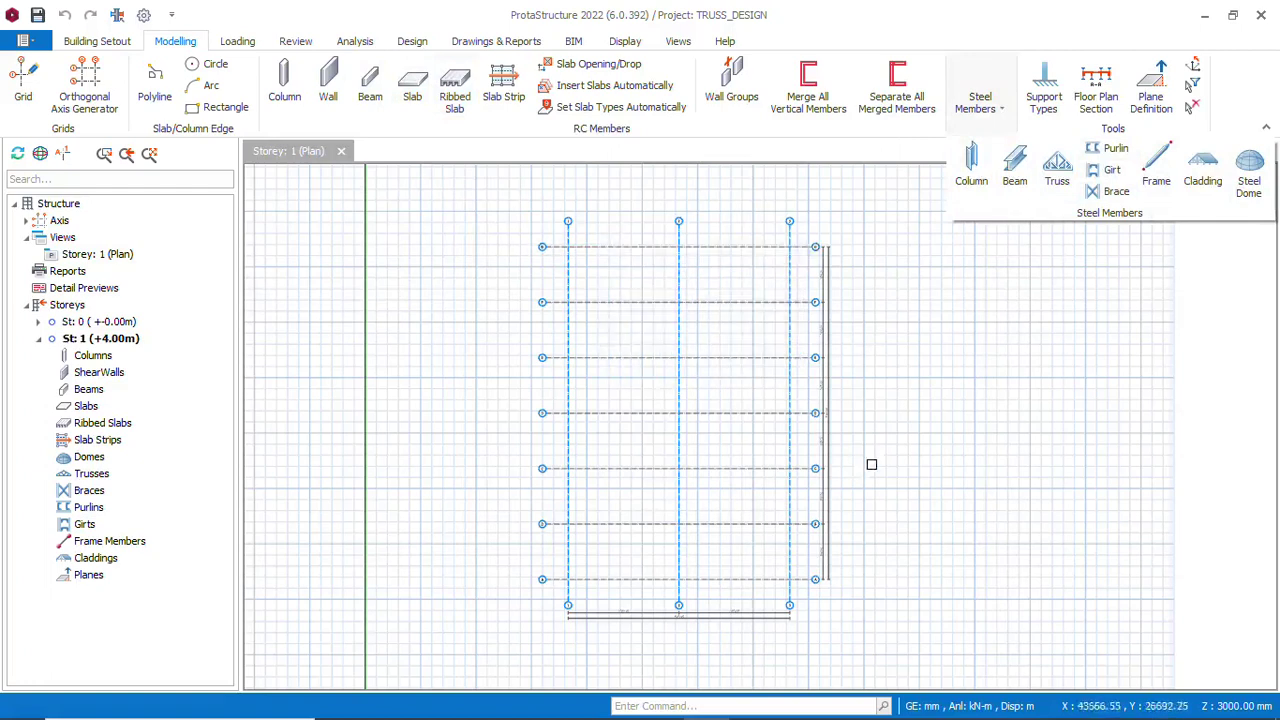
{"action": "left_click", "coordinate": [970, 173]}
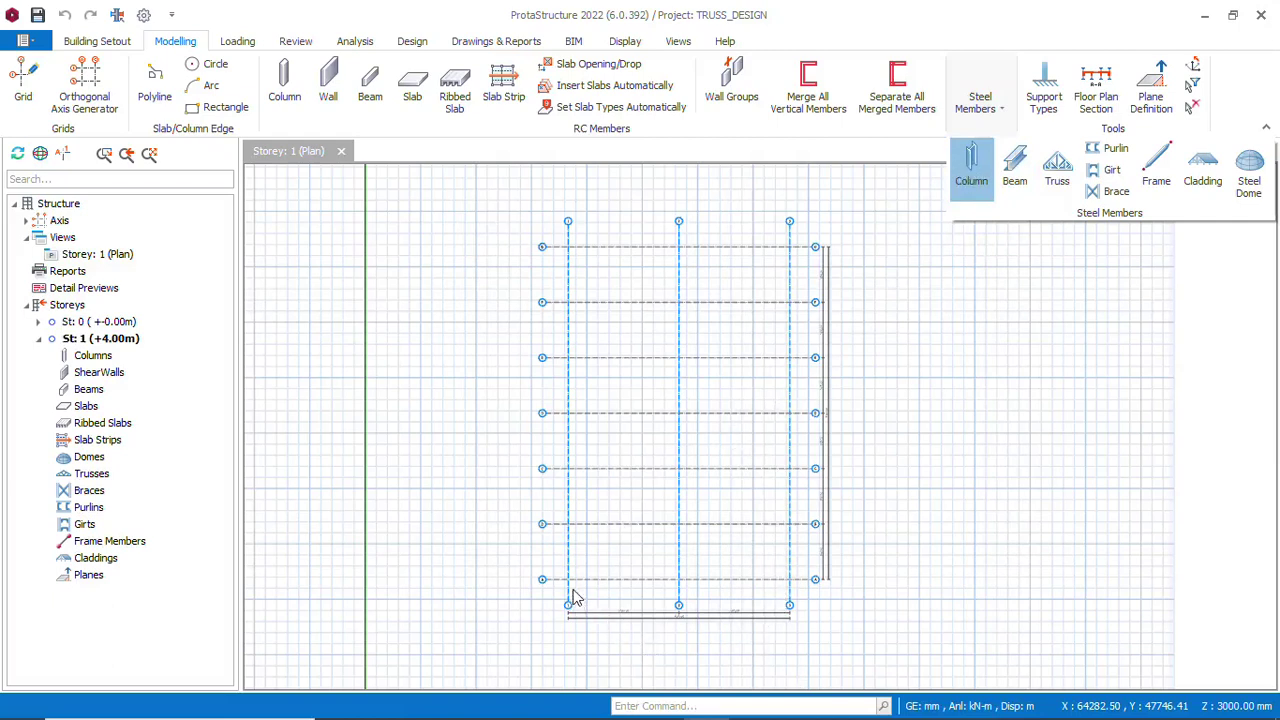
{"action": "scroll", "coordinate": [577, 580], "scroll_direction": "up", "scroll_amount": 3}
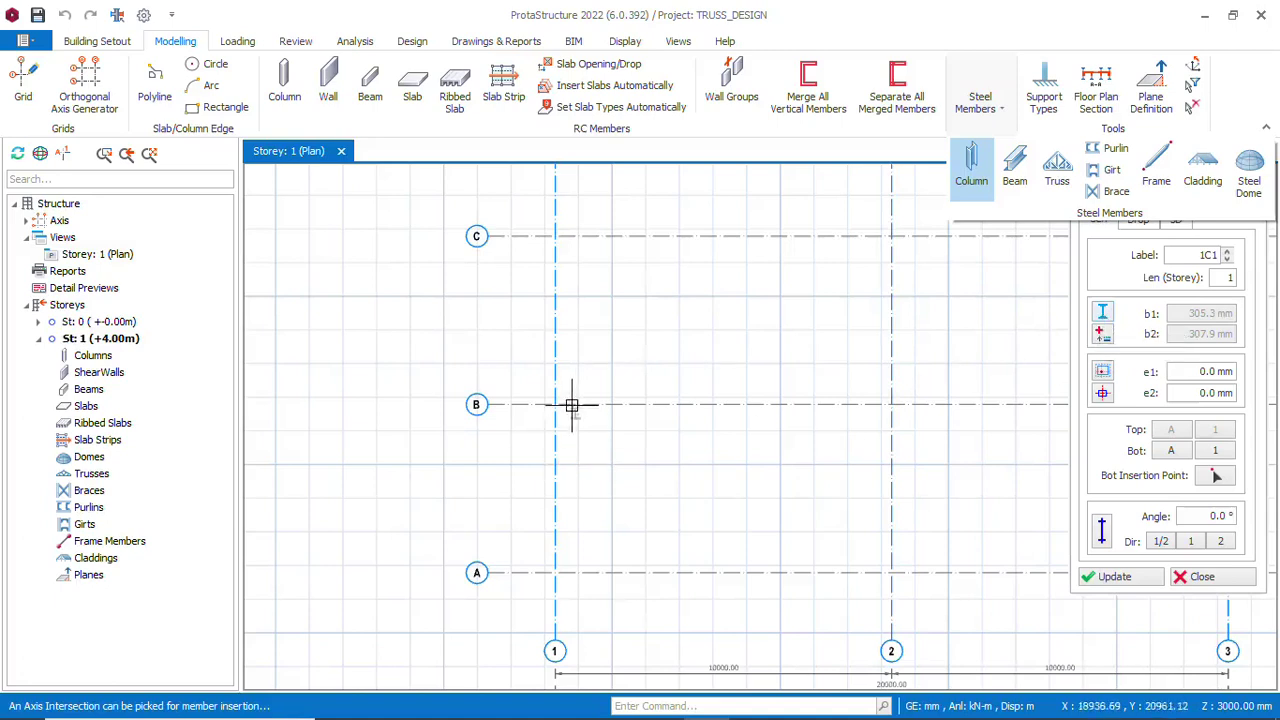
{"action": "left_click", "coordinate": [1105, 316]}
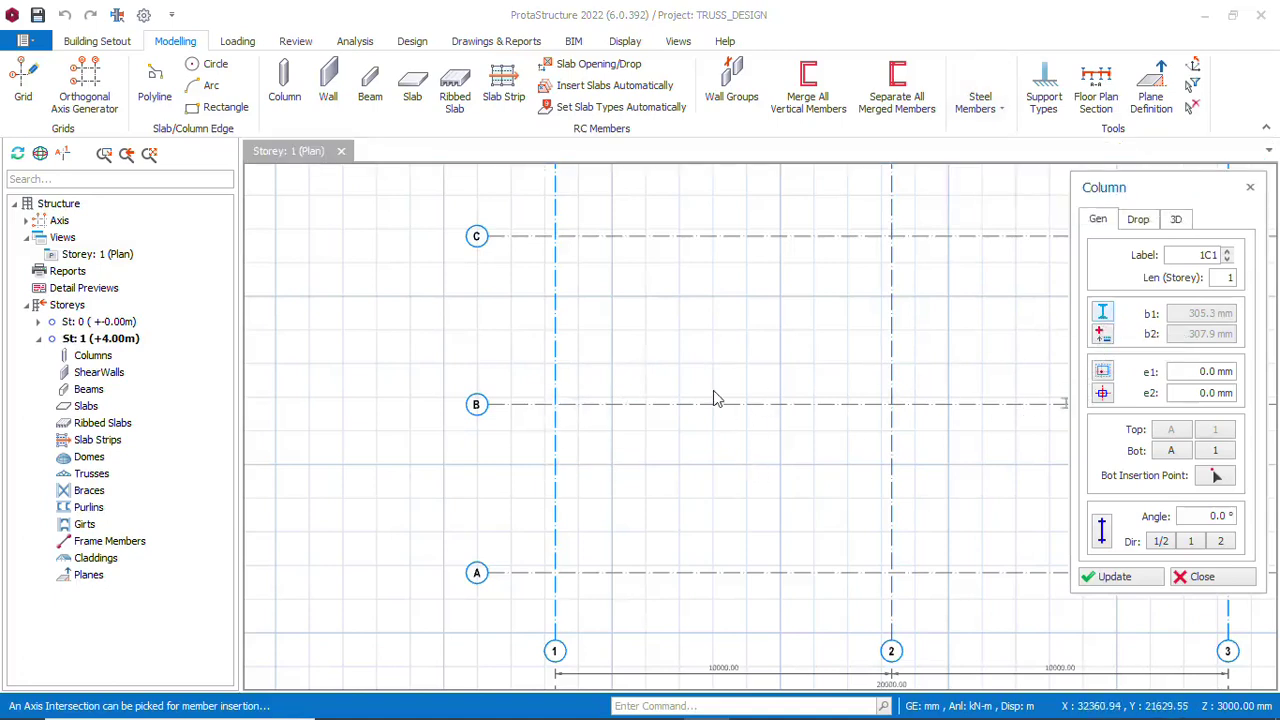
{"action": "left_click", "coordinate": [1103, 315]}
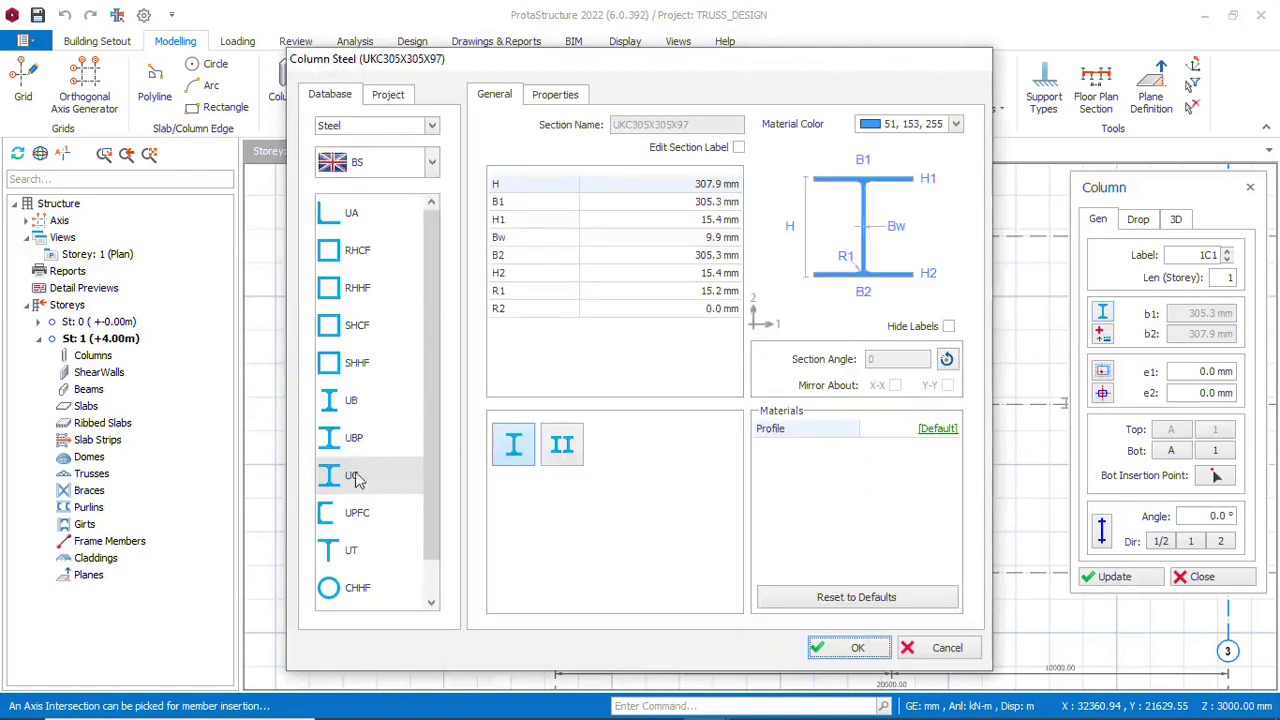
Browse the regional steel section libraries, trying the Euro library, and return to the BS library
{"action": "left_click", "coordinate": [432, 165]}
{"action": "left_click", "coordinate": [432, 168]}
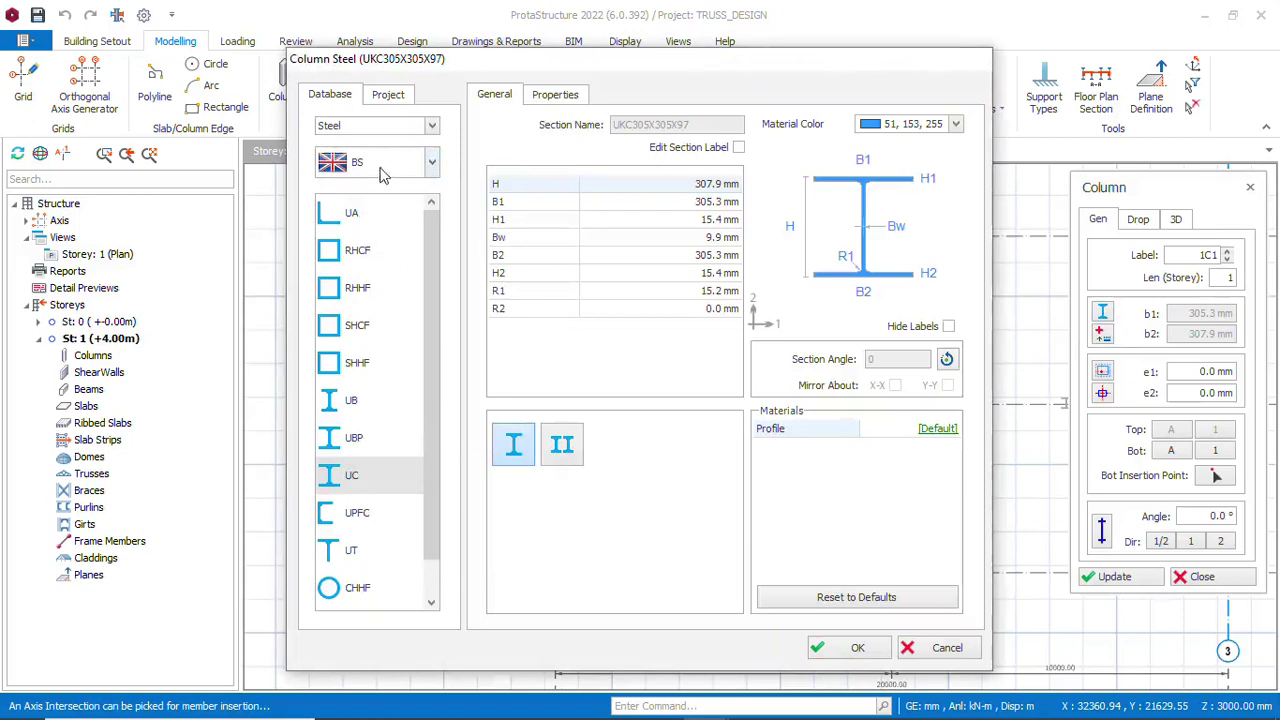
{"action": "left_click", "coordinate": [430, 168]}
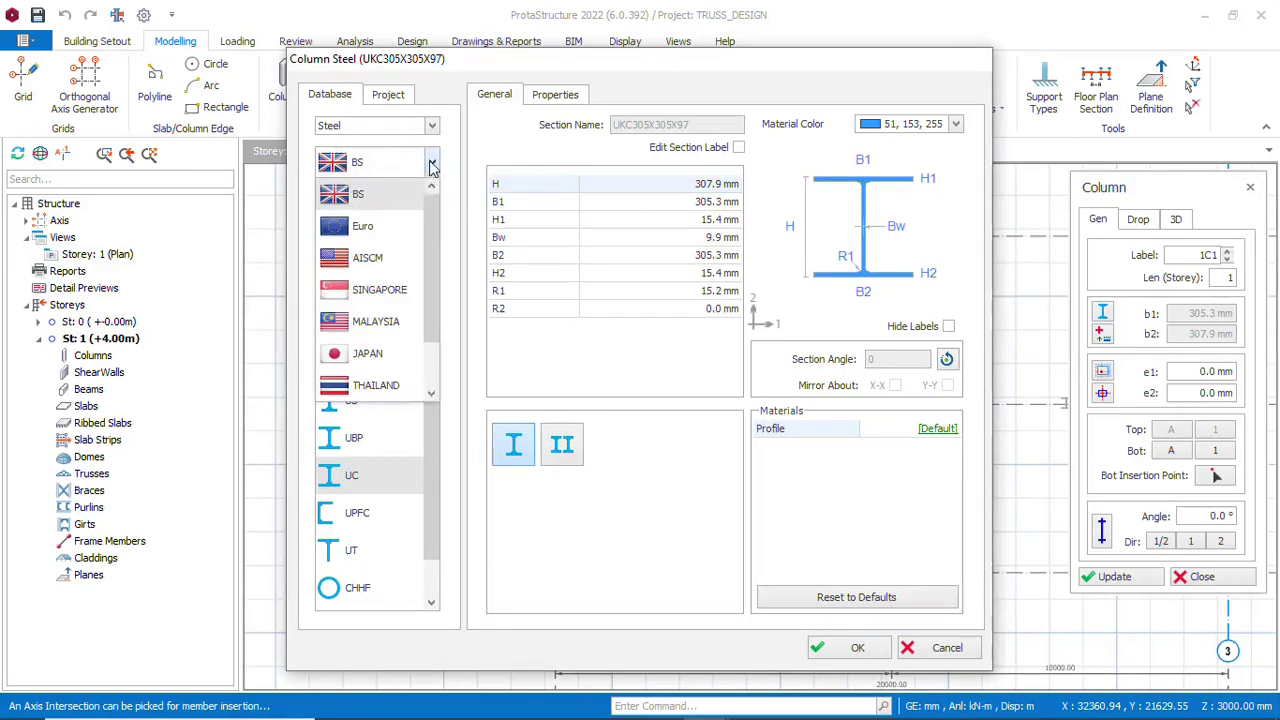
{"action": "left_click", "coordinate": [431, 168]}
{"action": "left_click", "coordinate": [431, 168]}
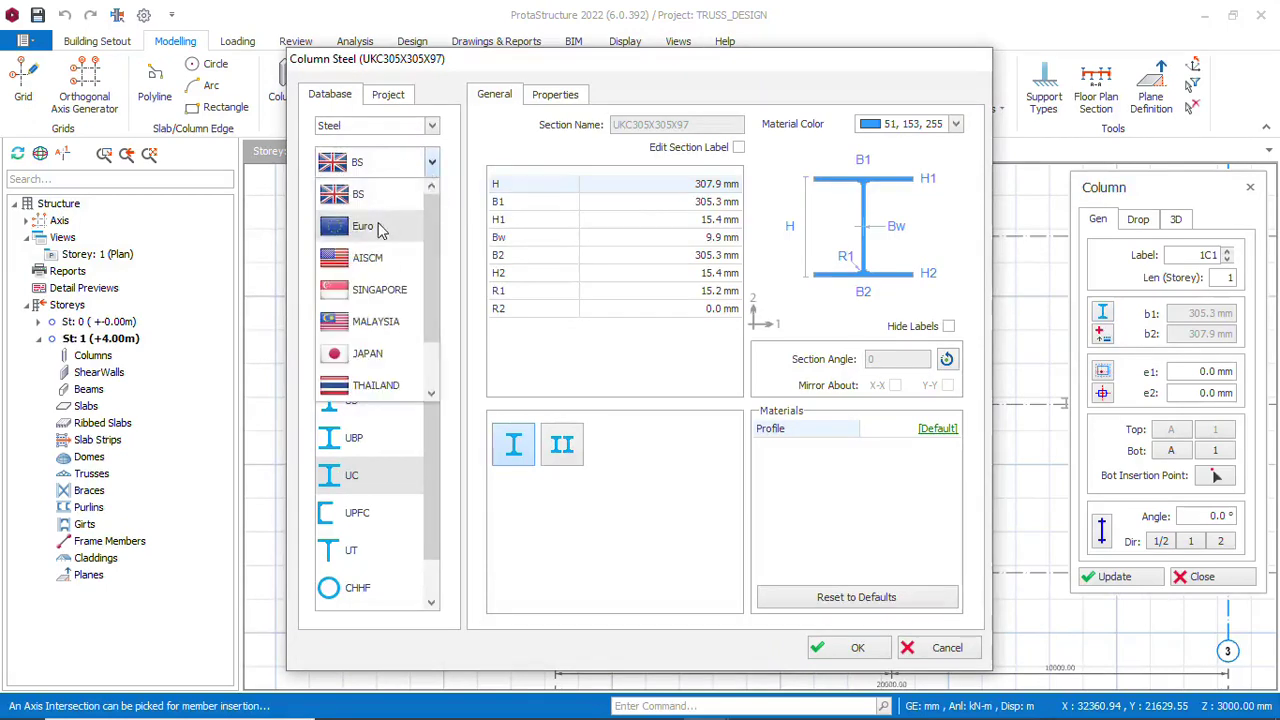
{"action": "left_click", "coordinate": [432, 167]}
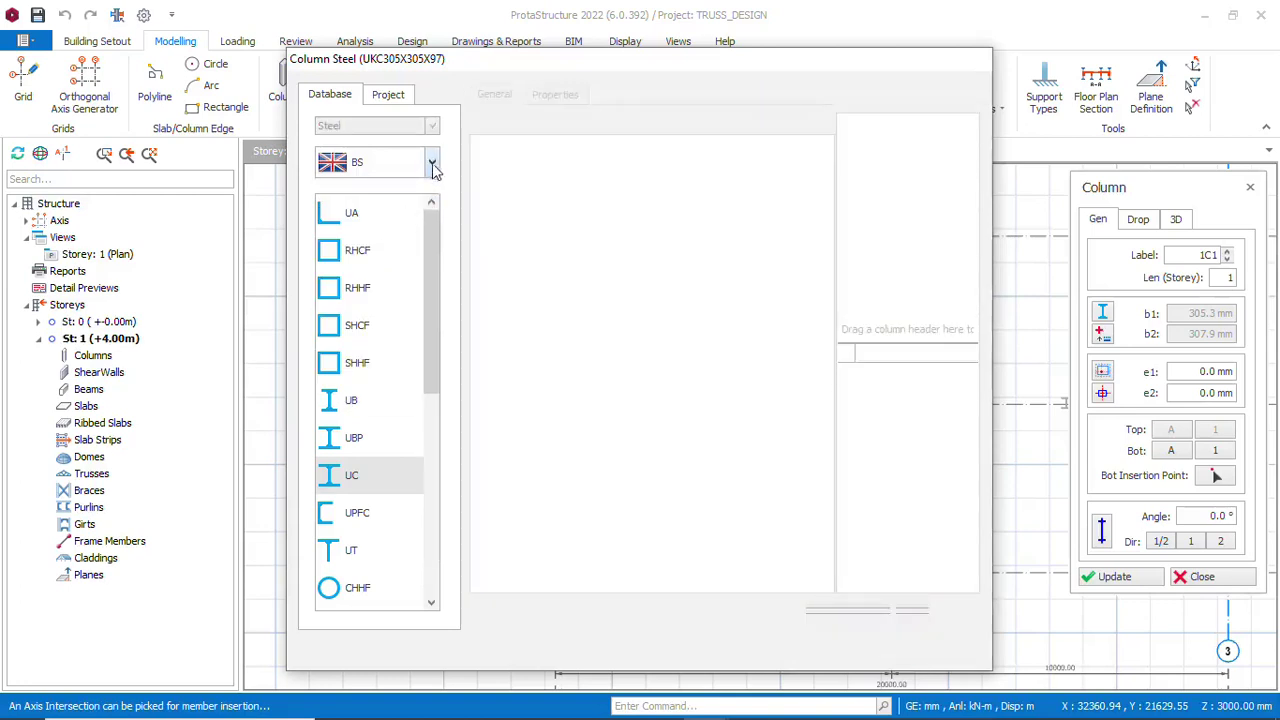
{"action": "left_click", "coordinate": [433, 170]}
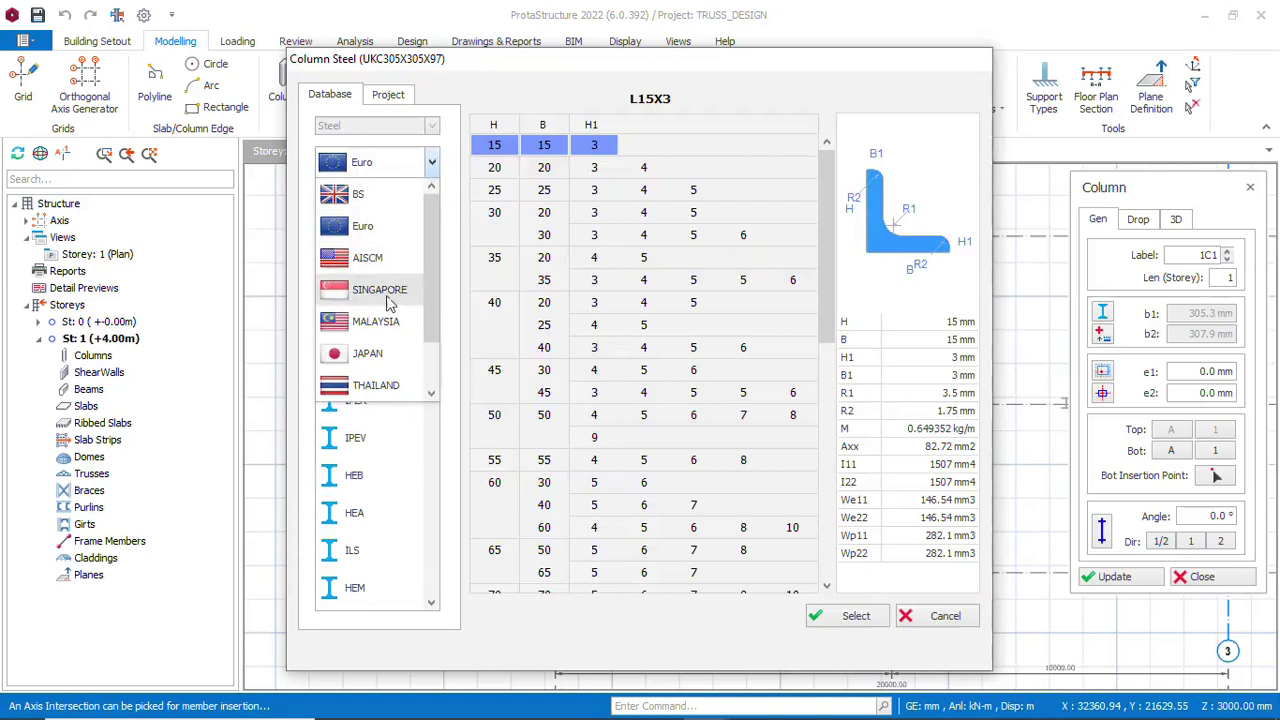
{"action": "left_click", "coordinate": [433, 170]}
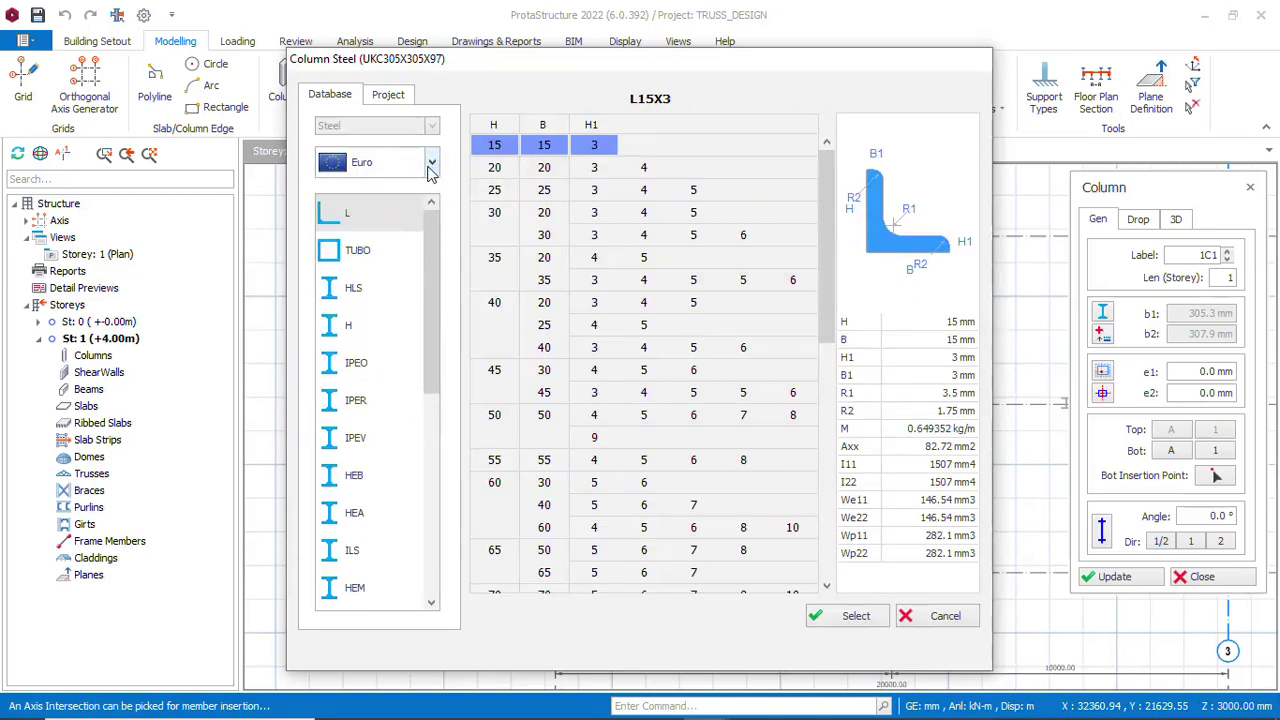
{"action": "left_click", "coordinate": [433, 165]}
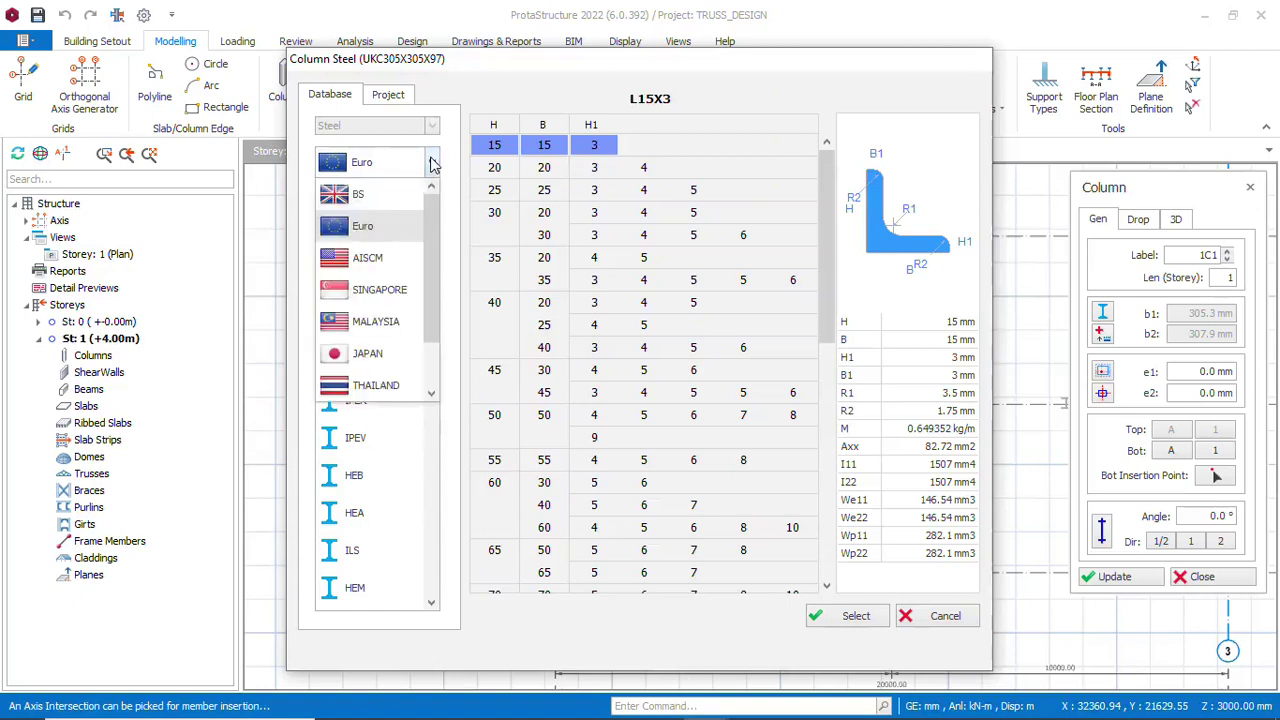
{"action": "left_click", "coordinate": [340, 188]}
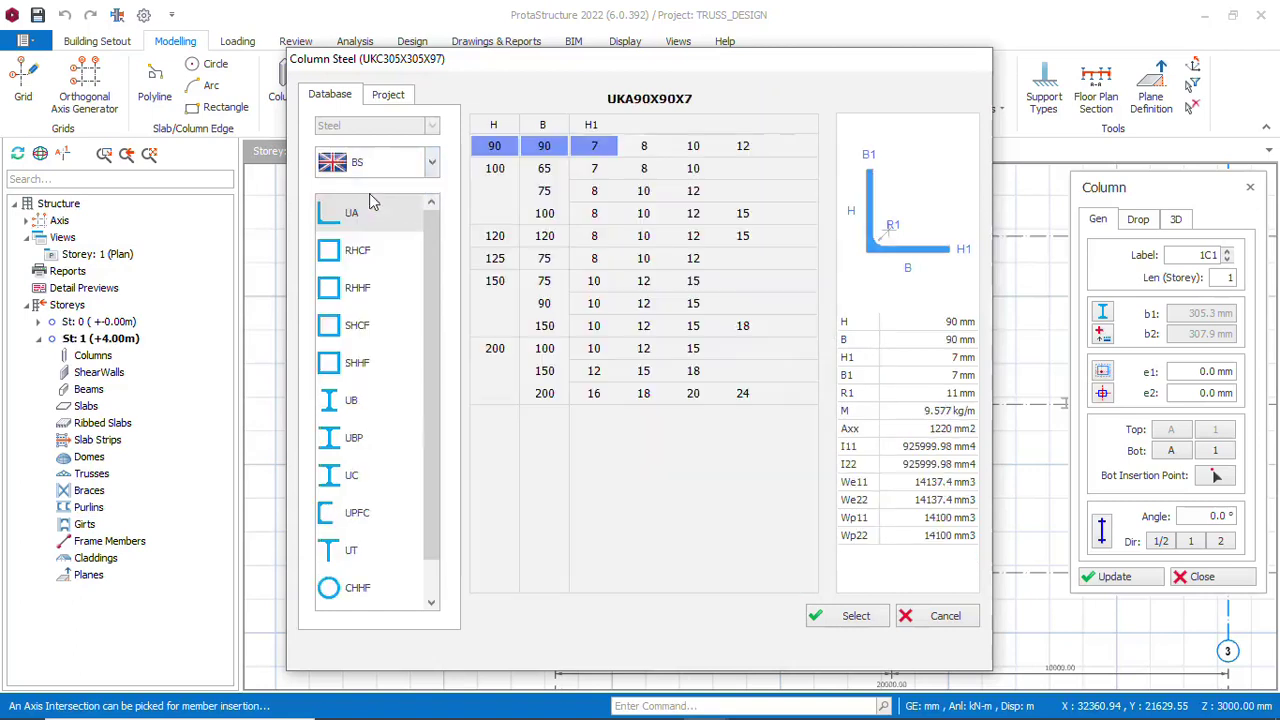
Assign the BS universal column section UKC203X203X46 to the column and rotate the section to 90 degrees
{"action": "left_click", "coordinate": [352, 478]}
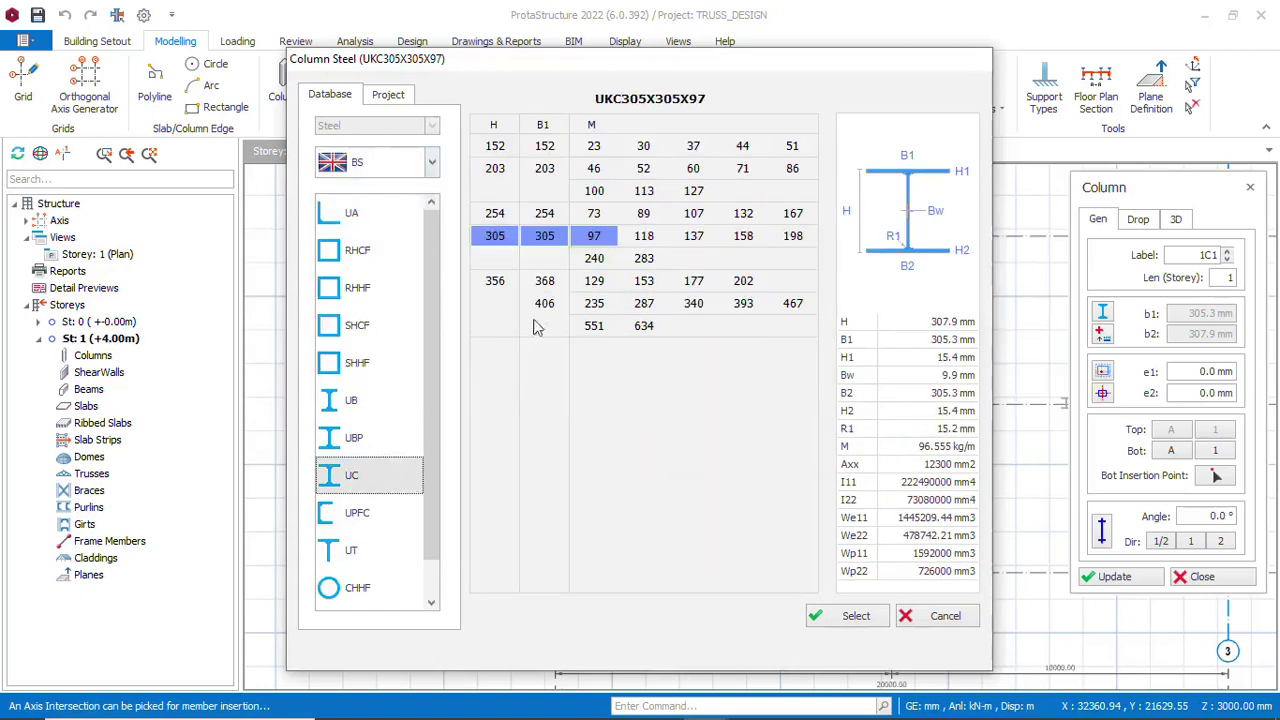
{"action": "left_click", "coordinate": [503, 172]}
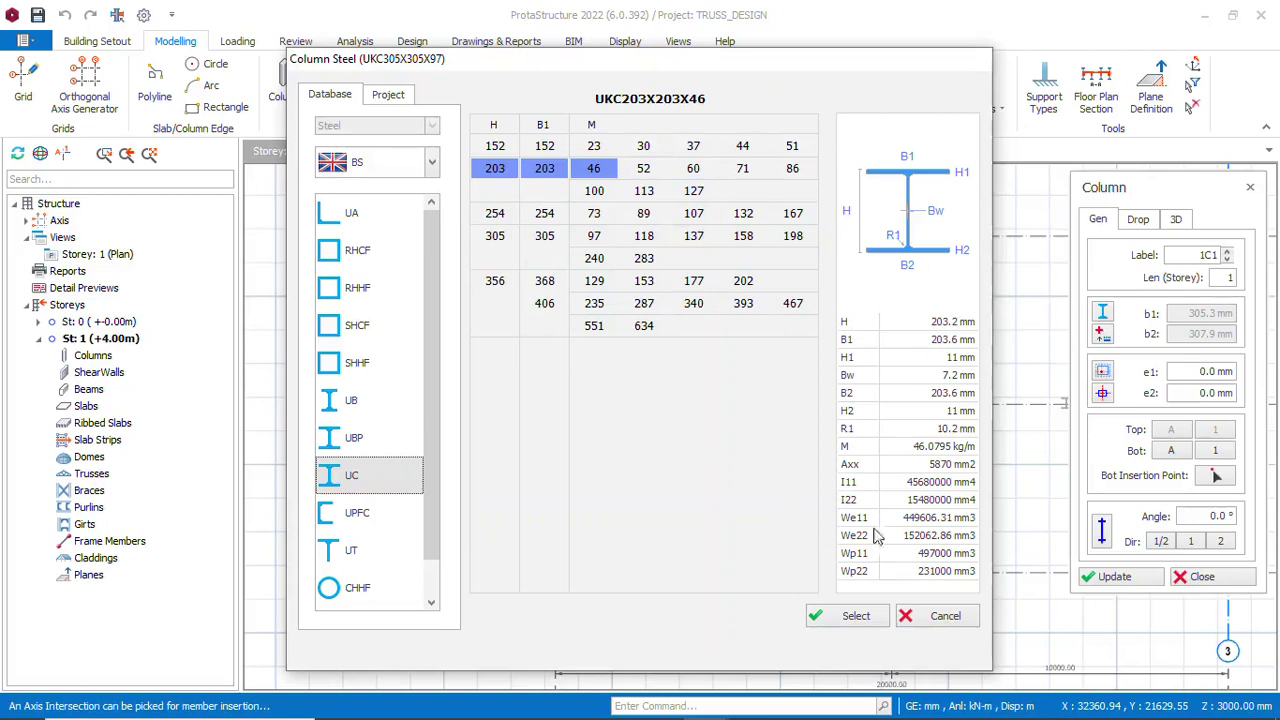
{"action": "left_click", "coordinate": [858, 617]}
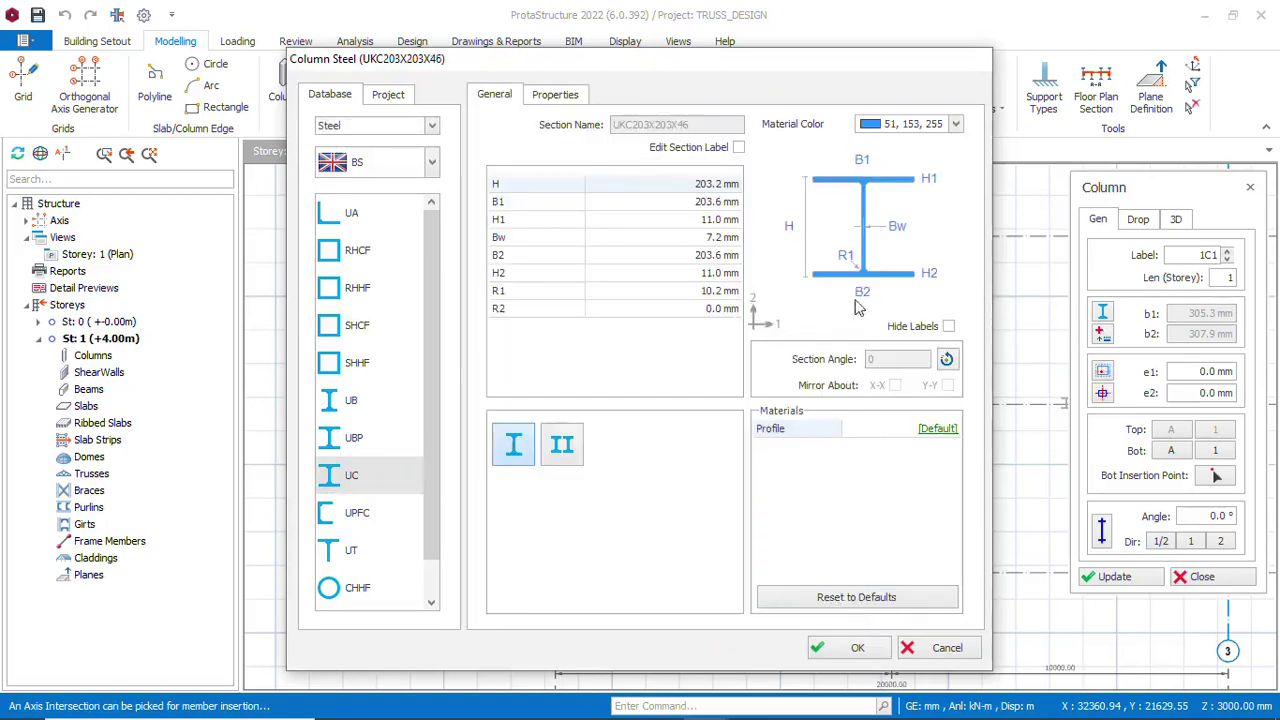
{"action": "left_click", "coordinate": [947, 361]}
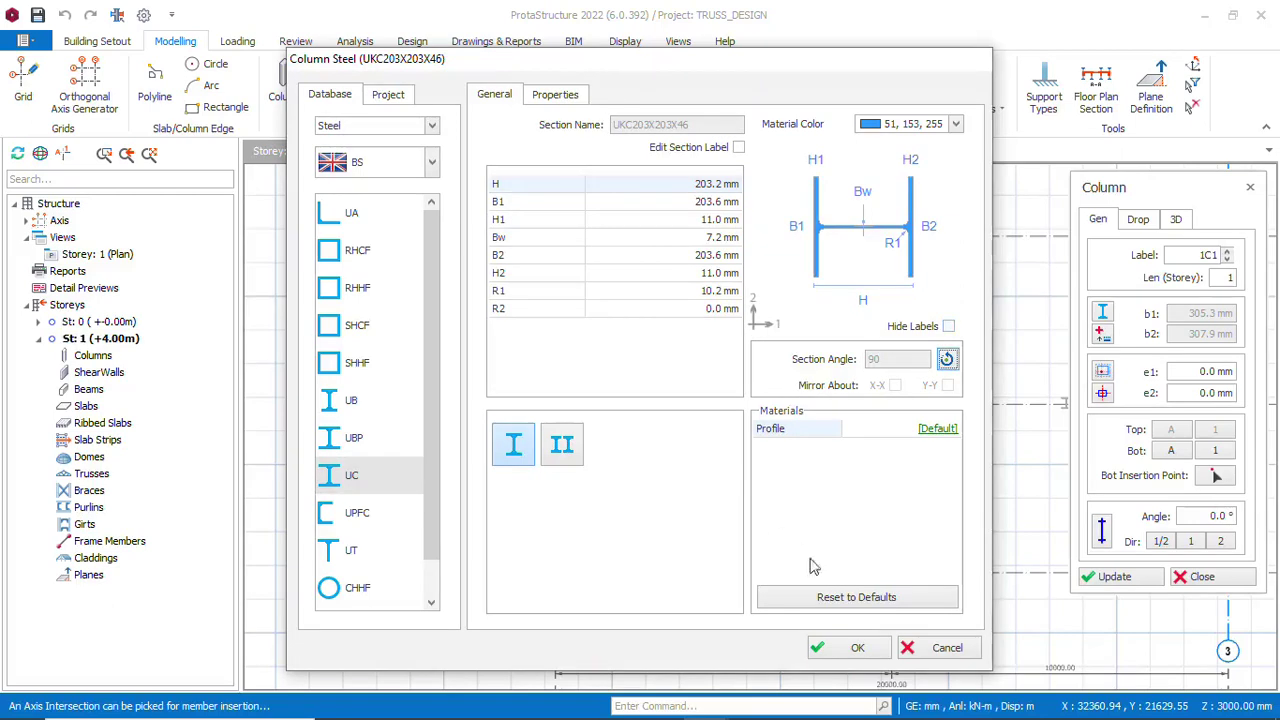
{"action": "left_click", "coordinate": [857, 648]}
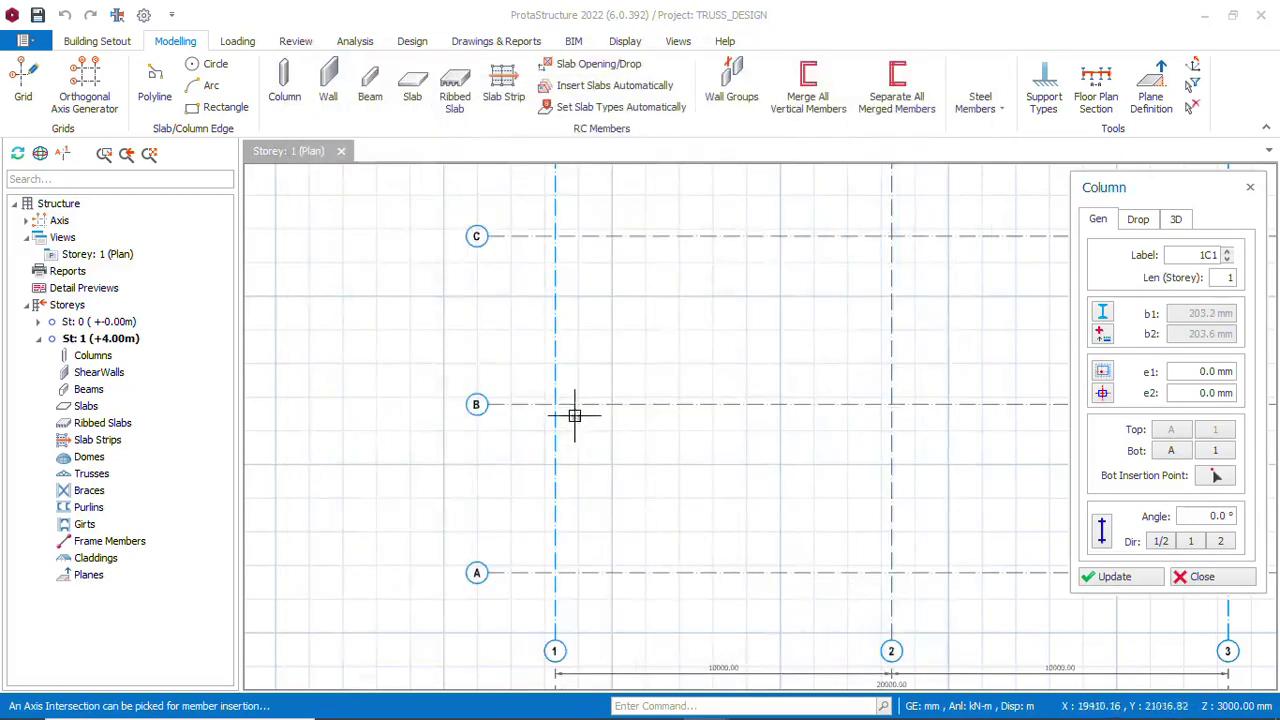
Place steel columns at the intersections of axis 1 with axes A and B
{"action": "left_click", "coordinate": [555, 572]}
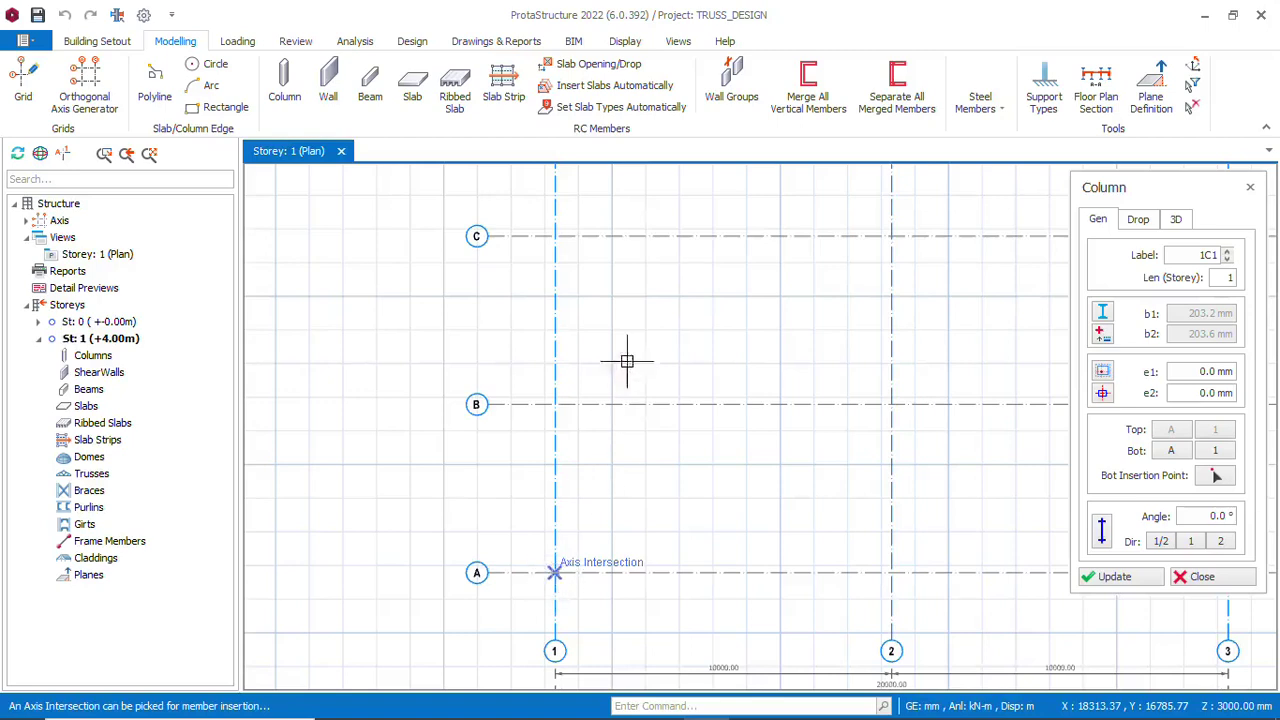
{"action": "scroll", "coordinate": [551, 397], "scroll_direction": "up", "scroll_amount": 1}
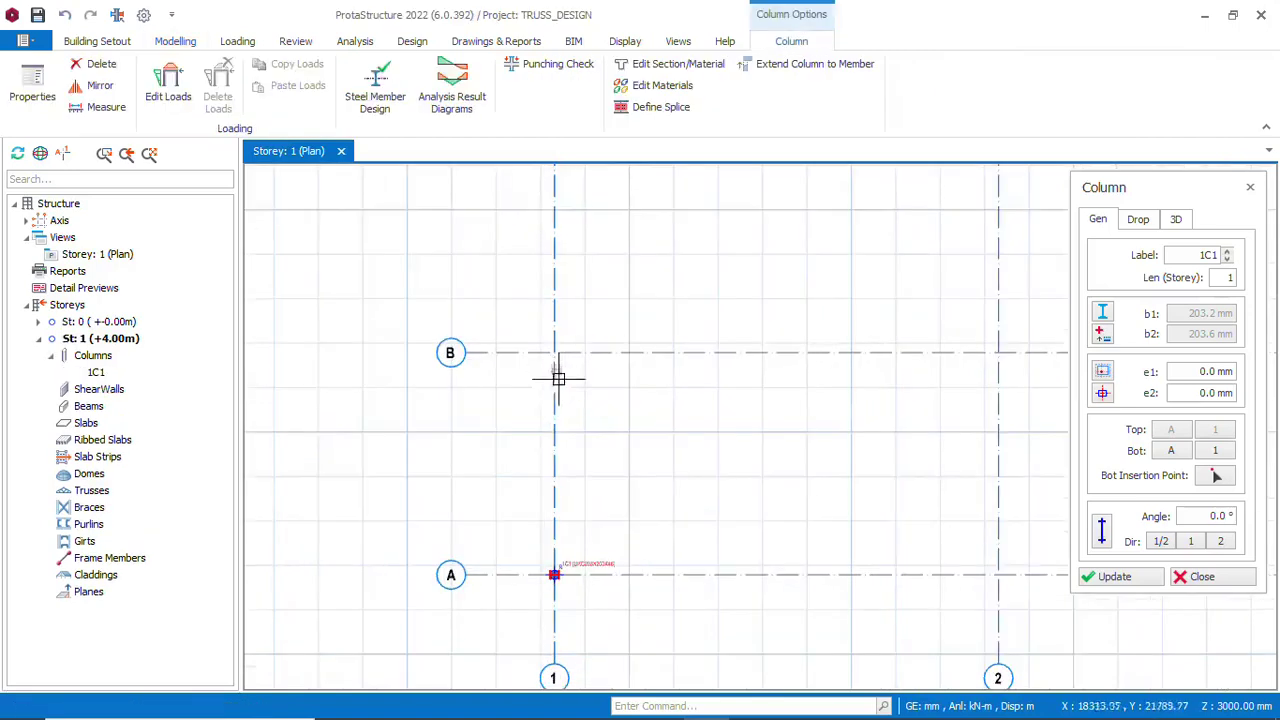
{"action": "scroll", "coordinate": [560, 375], "scroll_direction": "up", "scroll_amount": 3}
{"action": "left_click", "coordinate": [543, 308]}
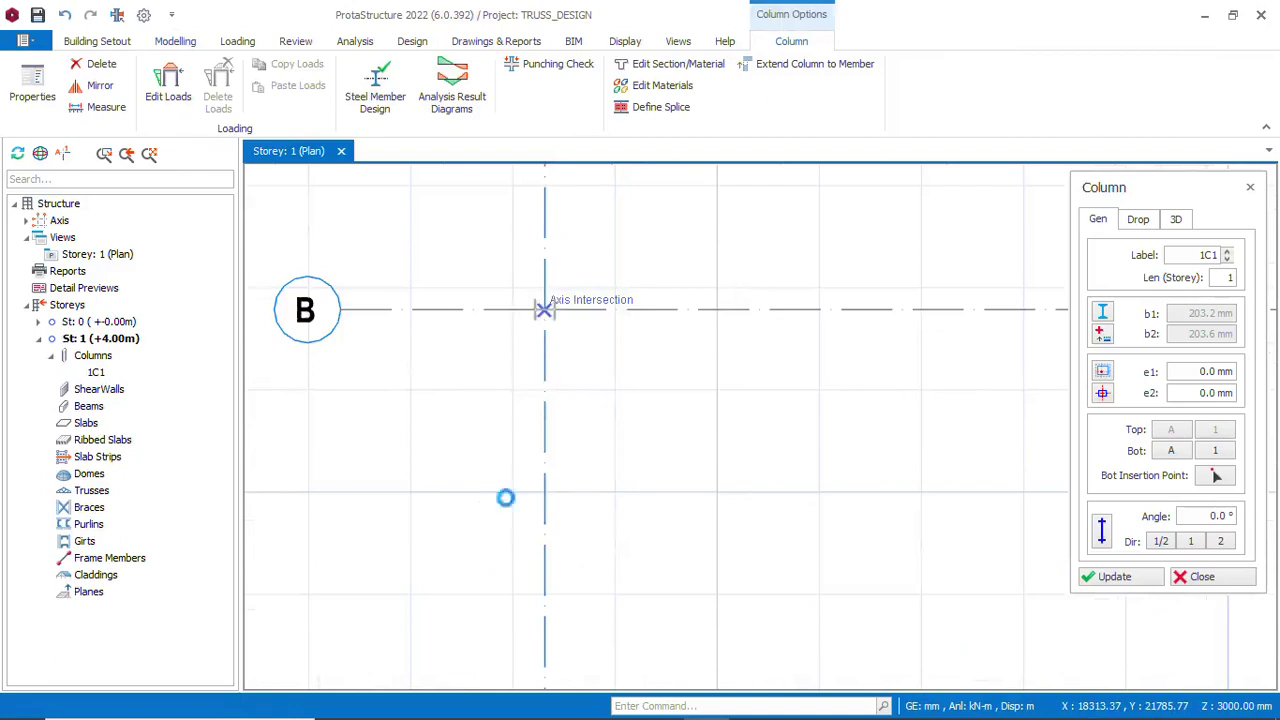
{"action": "scroll", "coordinate": [509, 512], "scroll_direction": "down", "scroll_amount": 3}
{"action": "scroll", "coordinate": [509, 512], "scroll_direction": "down", "scroll_amount": 4}
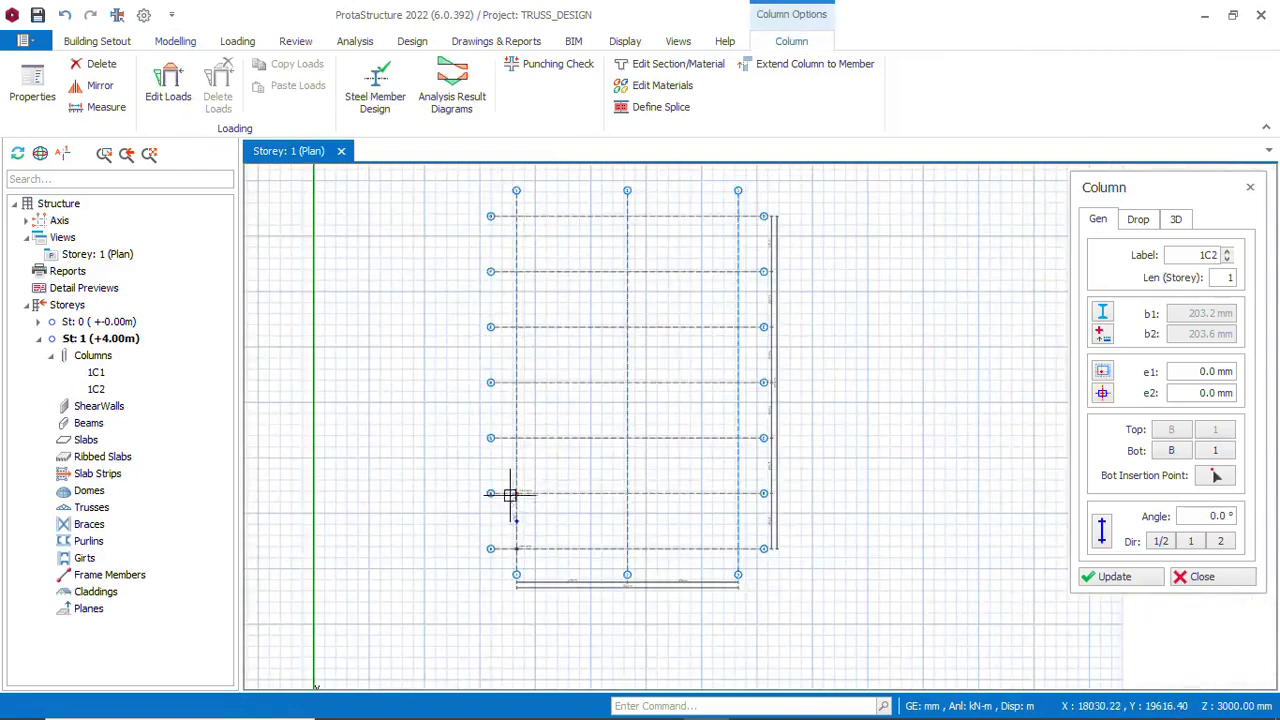
Place steel columns at the remaining intersections along axis 1, from axis C to axis G
{"action": "left_click_drag", "start_coordinate": [495, 200], "coordinate": [557, 451]}
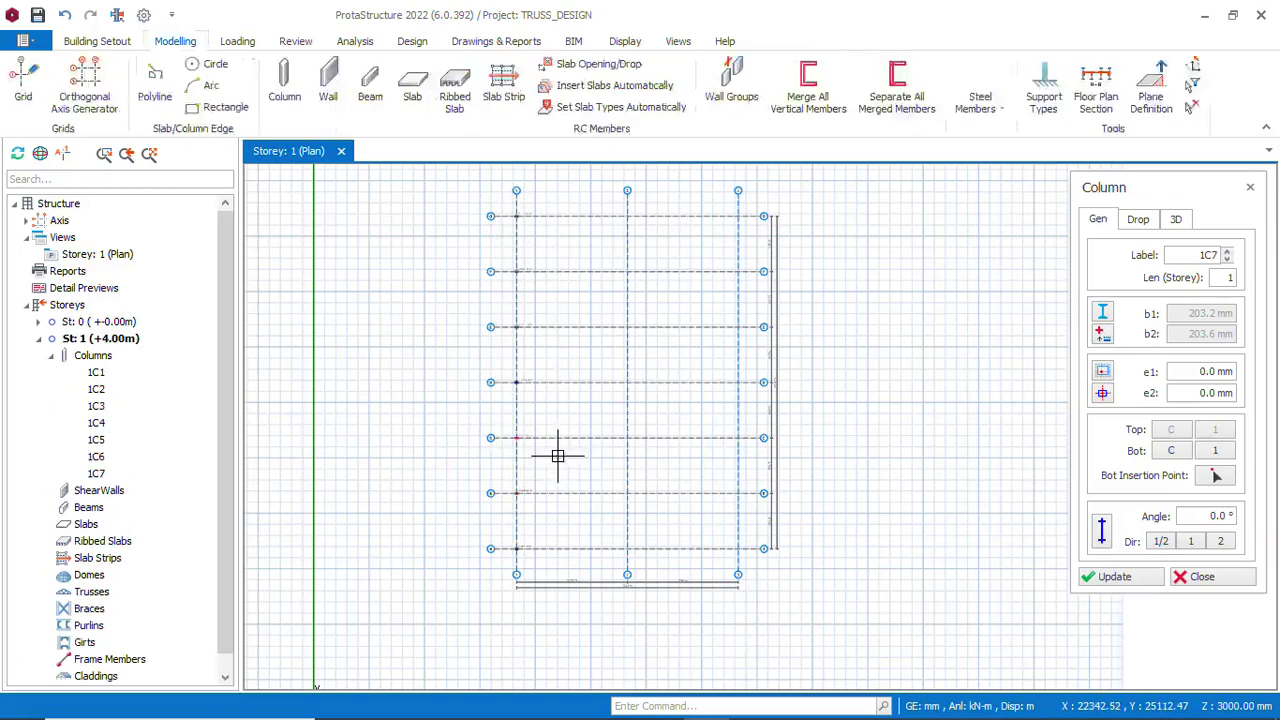
{"action": "scroll", "coordinate": [503, 237], "scroll_direction": "up", "scroll_amount": 5}
{"action": "scroll", "coordinate": [510, 260], "scroll_direction": "up", "scroll_amount": 2}
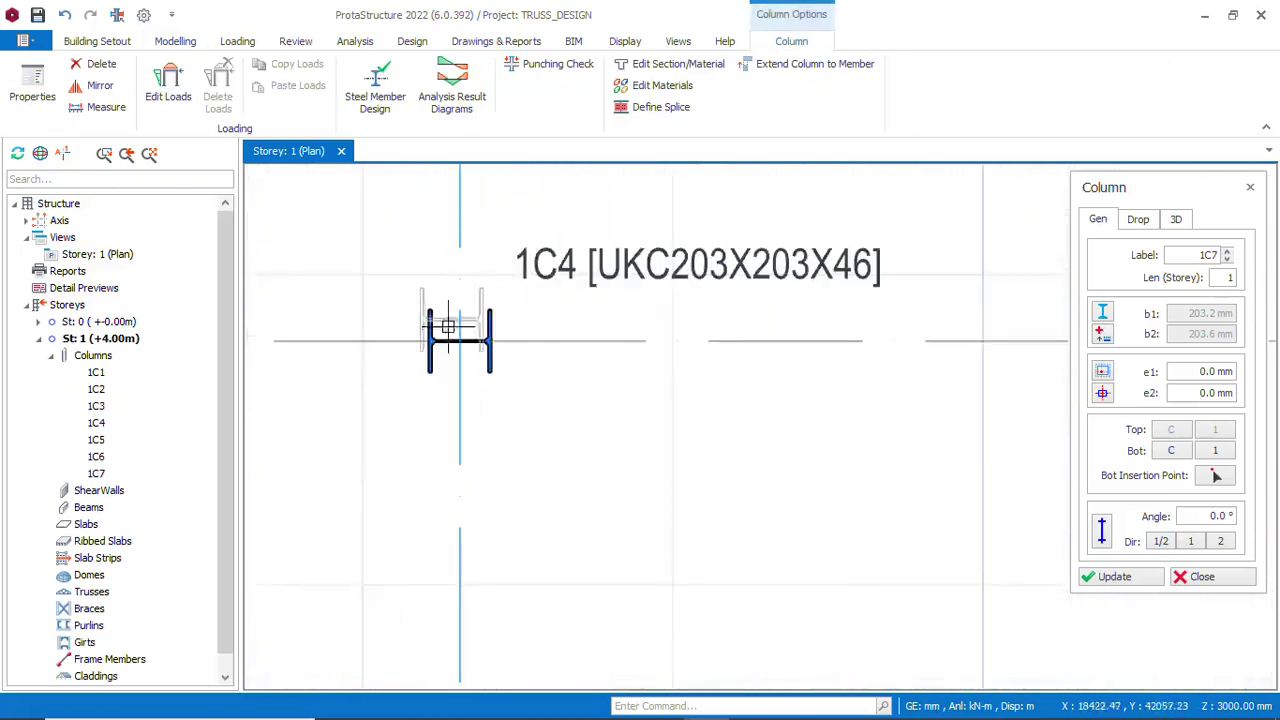
{"action": "scroll", "coordinate": [495, 370], "scroll_direction": "down", "scroll_amount": 6}
{"action": "scroll", "coordinate": [503, 378], "scroll_direction": "down", "scroll_amount": 2}
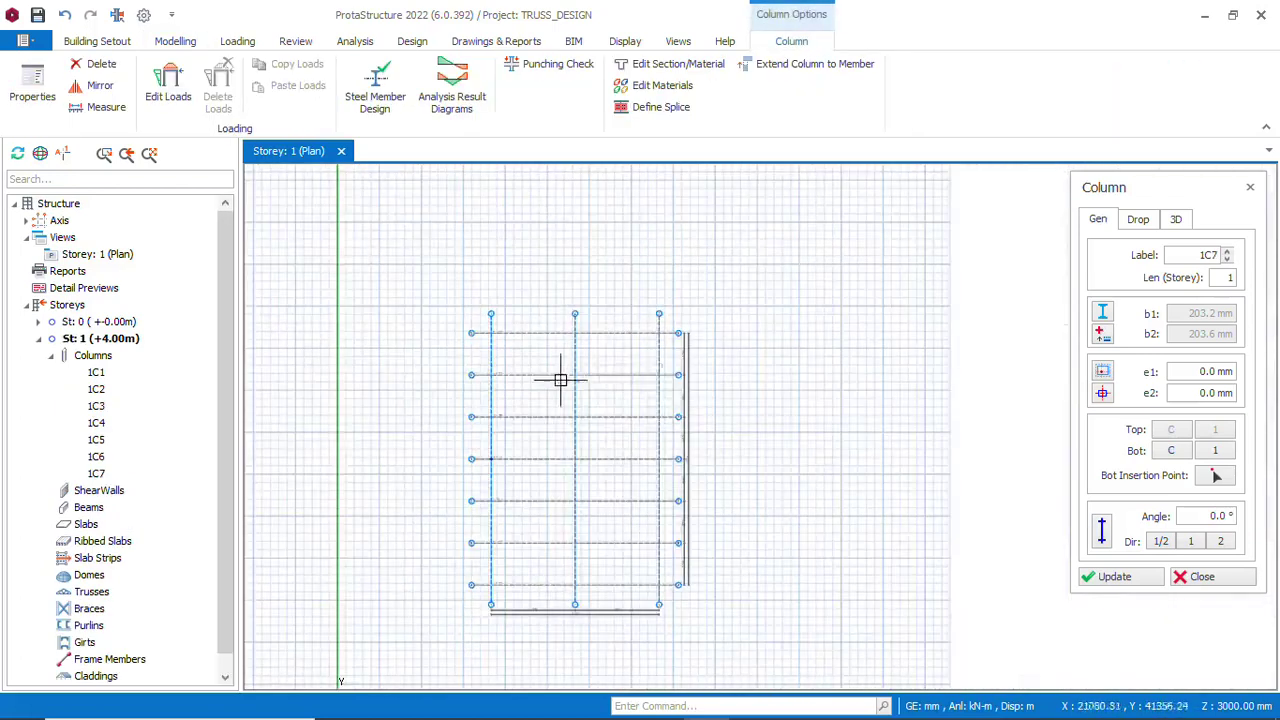
Place steel columns at all intersections along axis 3, from axis A to axis G
{"action": "left_click_drag", "start_coordinate": [637, 318], "coordinate": [677, 590]}
{"action": "scroll", "coordinate": [678, 336], "scroll_direction": "up", "scroll_amount": 5}
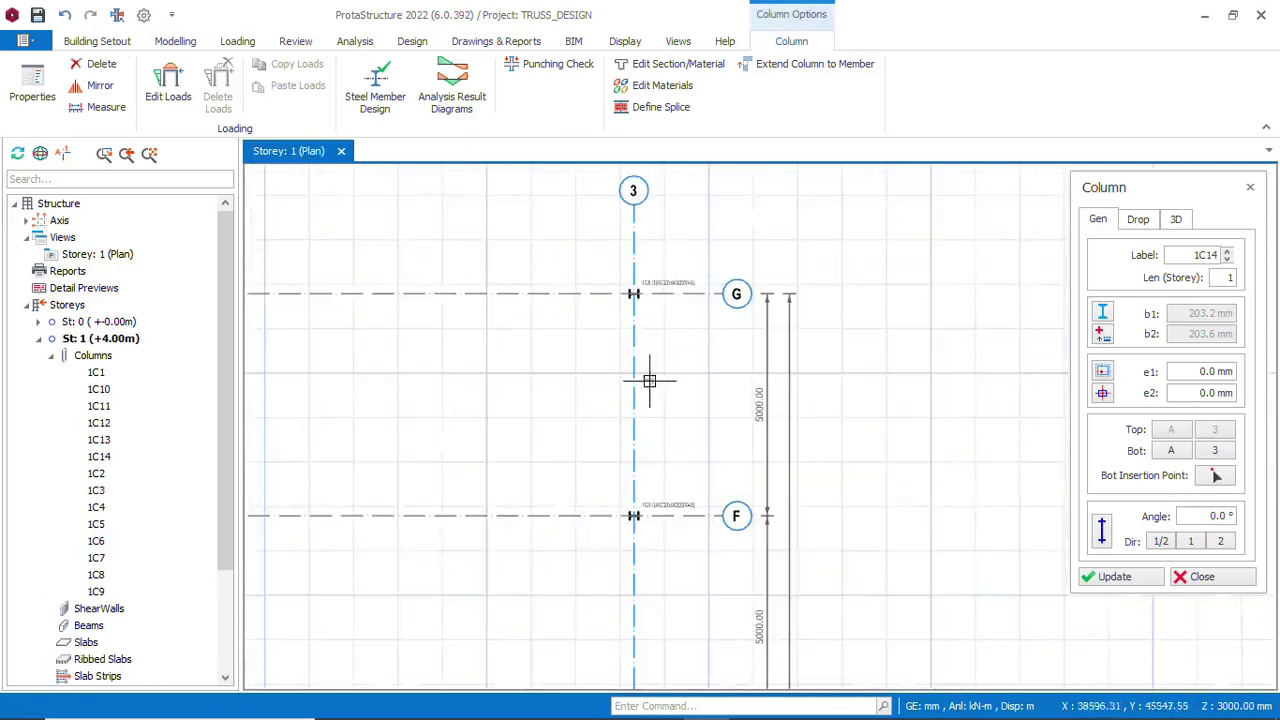
{"action": "scroll", "coordinate": [651, 345], "scroll_direction": "down", "scroll_amount": 5}
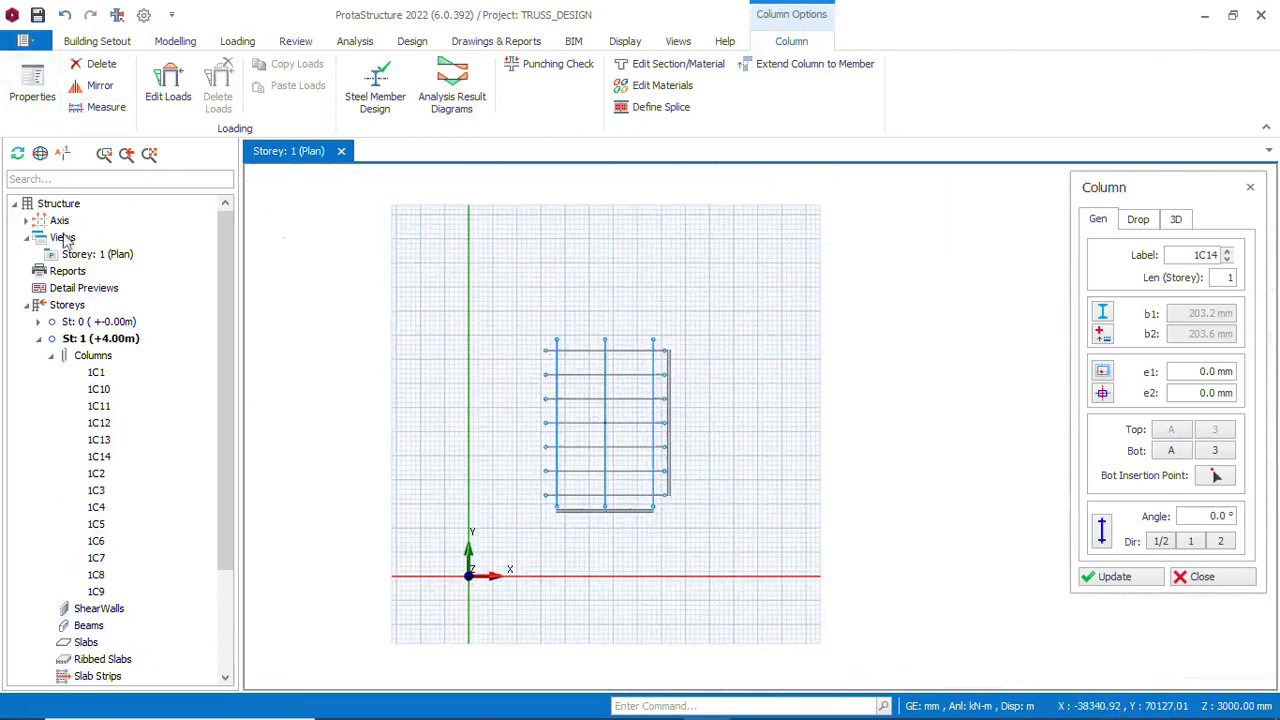
Create a 3D physical model view of Storey 1 and examine both column rows from several angles
{"action": "right_click", "coordinate": [69, 241]}
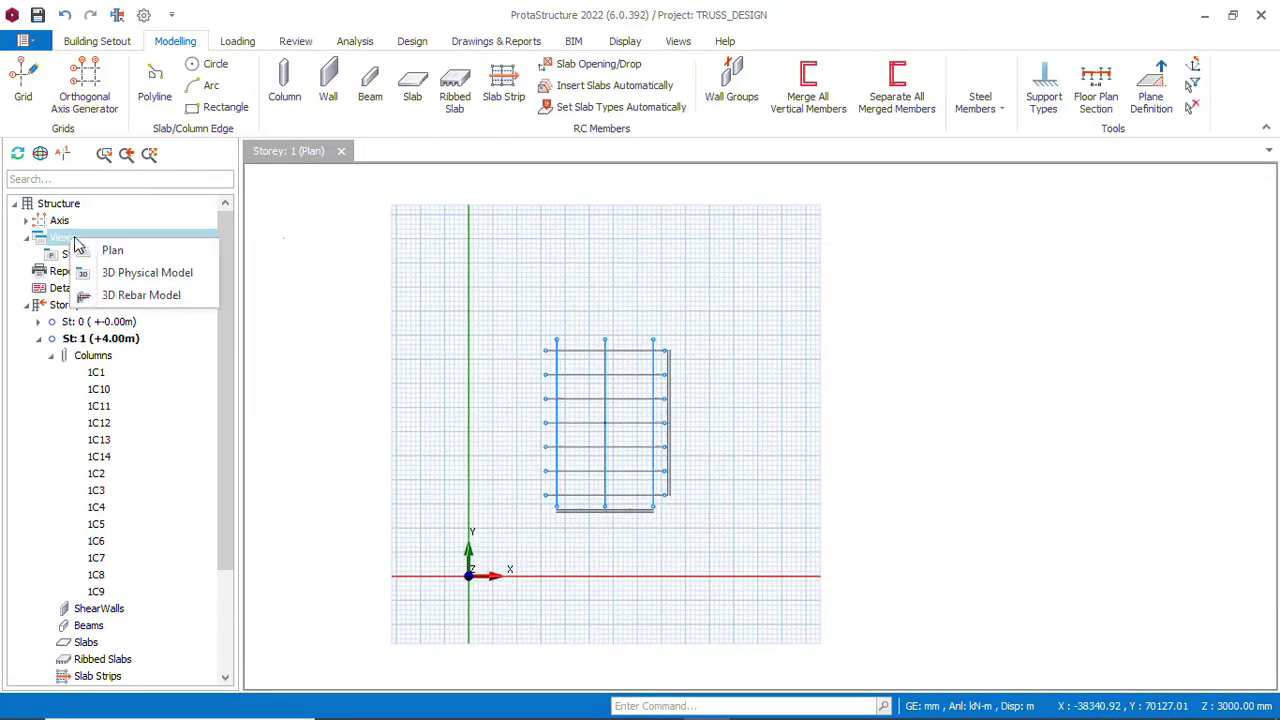
{"action": "left_click", "coordinate": [126, 273]}
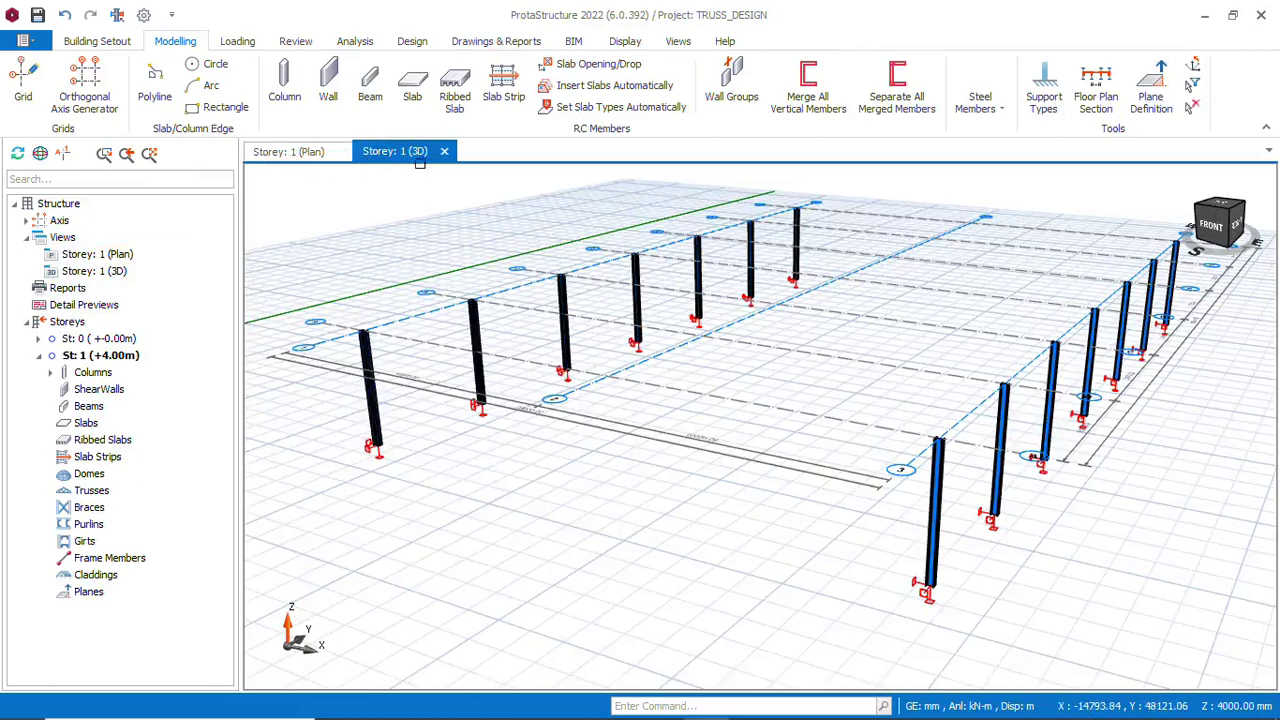
{"action": "mouse_move", "coordinate": [555, 339]}
{"action": "middle_mouse_down"}
{"action": "mouse_move", "coordinate": [669, 348]}
{"action": "mouse_move", "coordinate": [640, 343]}
{"action": "middle_mouse_up"}
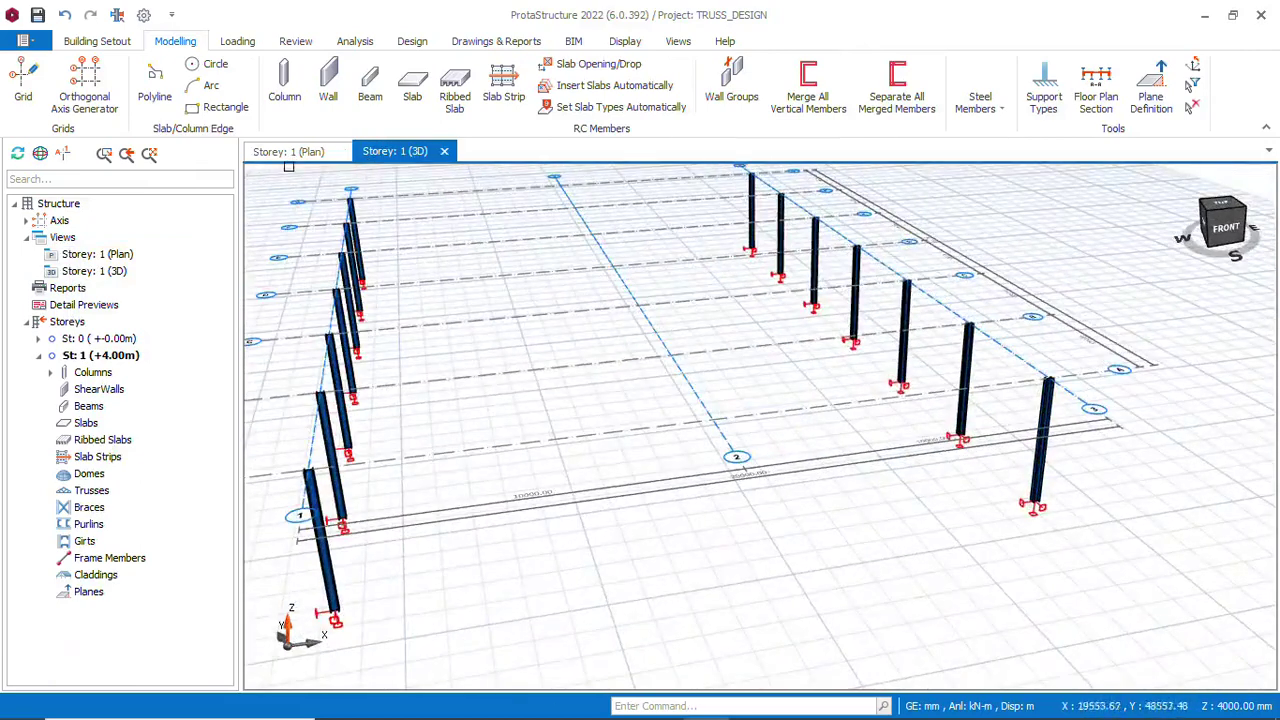
{"action": "left_click", "coordinate": [295, 155]}
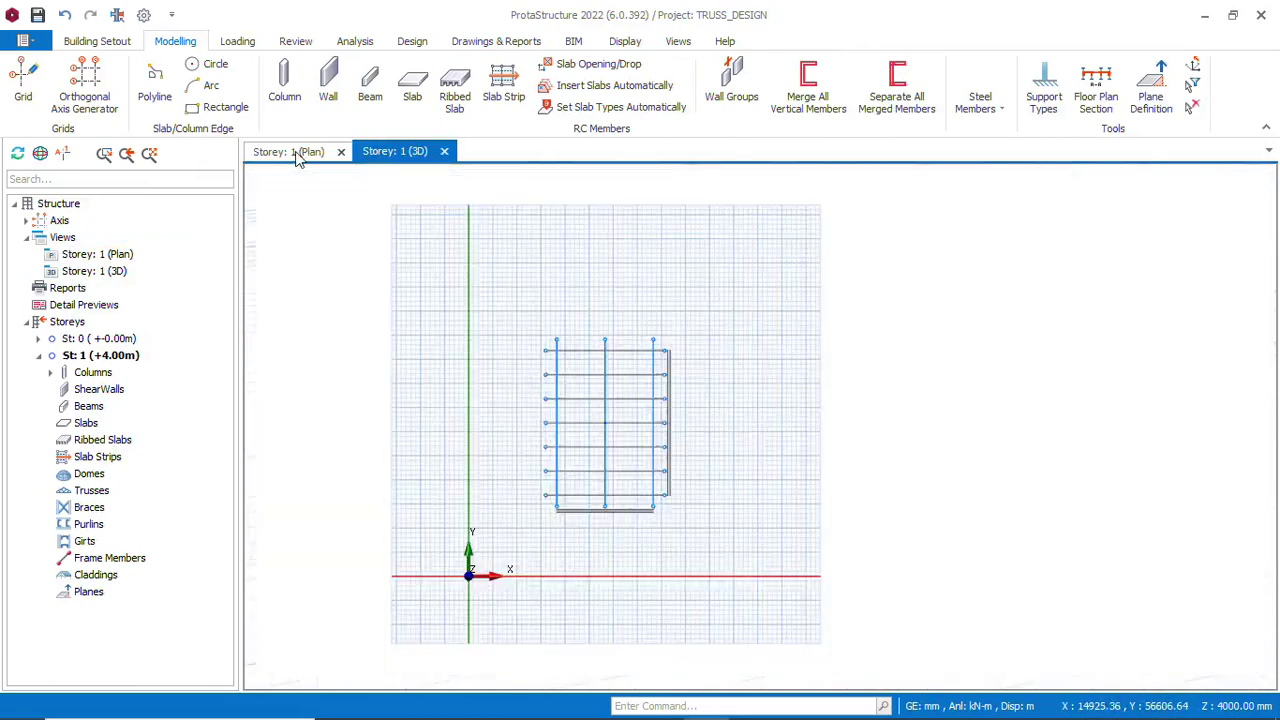
{"action": "left_click", "coordinate": [398, 153]}
{"action": "mouse_move", "coordinate": [634, 377]}
{"action": "middle_mouse_down"}
{"action": "mouse_move", "coordinate": [669, 400]}
{"action": "mouse_move", "coordinate": [607, 390]}
{"action": "mouse_move", "coordinate": [694, 409]}
{"action": "mouse_move", "coordinate": [660, 396]}
{"action": "mouse_move", "coordinate": [617, 446]}
{"action": "mouse_move", "coordinate": [594, 430]}
{"action": "mouse_move", "coordinate": [674, 409]}
{"action": "mouse_move", "coordinate": [600, 443]}
{"action": "middle_mouse_up"}
{"action": "scroll", "coordinate": [751, 409], "scroll_direction": "up", "scroll_amount": 5}
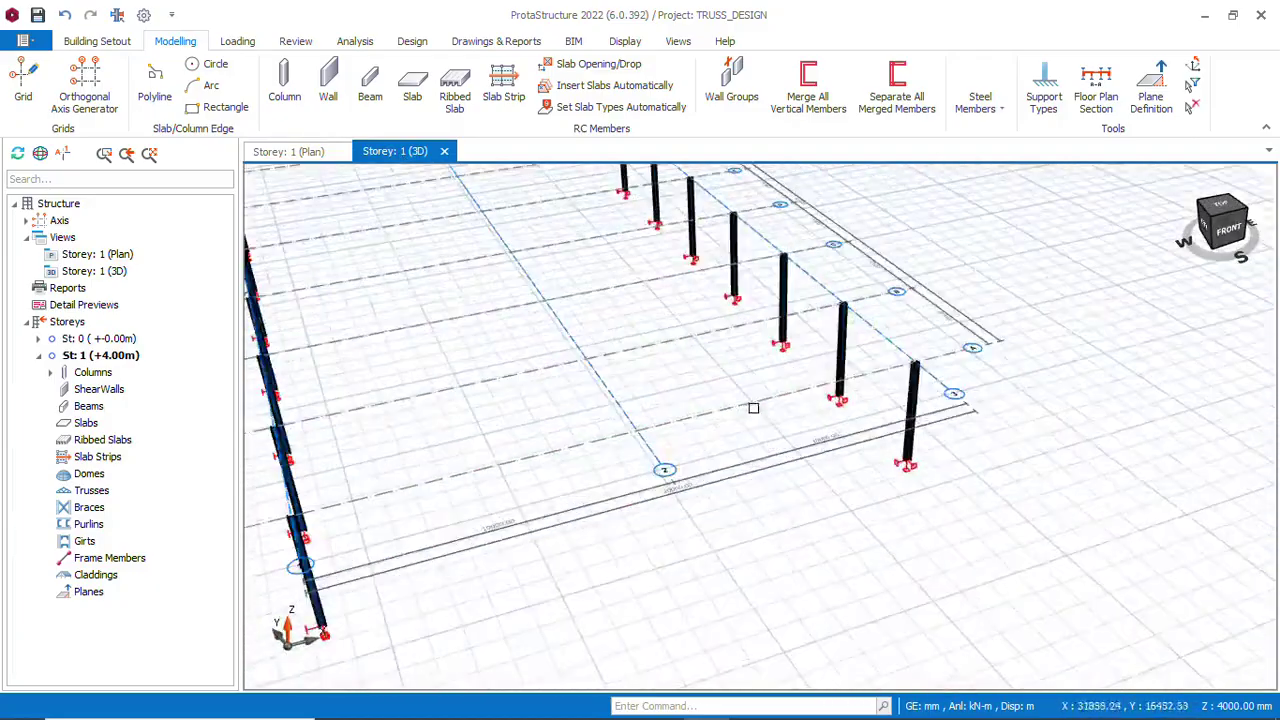
{"action": "scroll", "coordinate": [808, 425], "scroll_direction": "down", "scroll_amount": 5}
{"action": "mouse_move", "coordinate": [805, 424]}
{"action": "middle_mouse_down"}
{"action": "mouse_move", "coordinate": [771, 423]}
{"action": "mouse_move", "coordinate": [782, 416]}
{"action": "middle_mouse_up"}
{"action": "scroll", "coordinate": [782, 416], "scroll_direction": "down", "scroll_amount": 5}
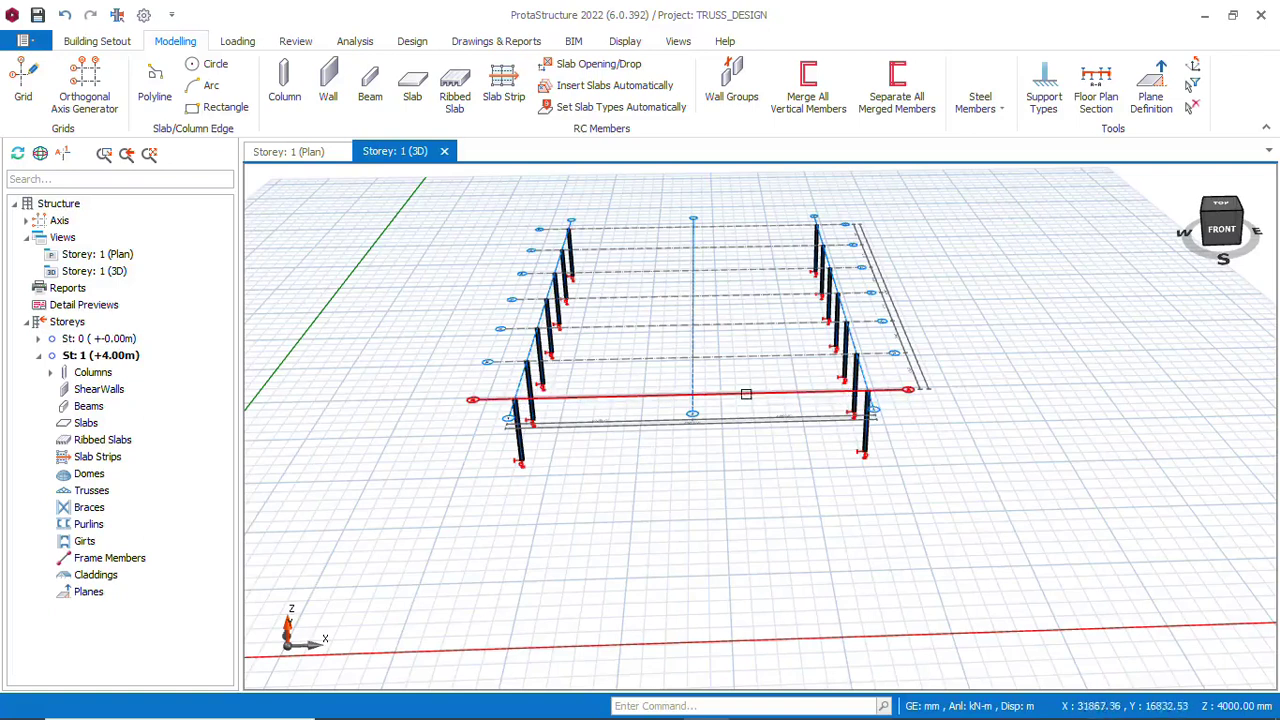
Insert a steel truss along axis A between the top end points of the columns on axes 1 and 3
{"action": "left_click", "coordinate": [1005, 113]}
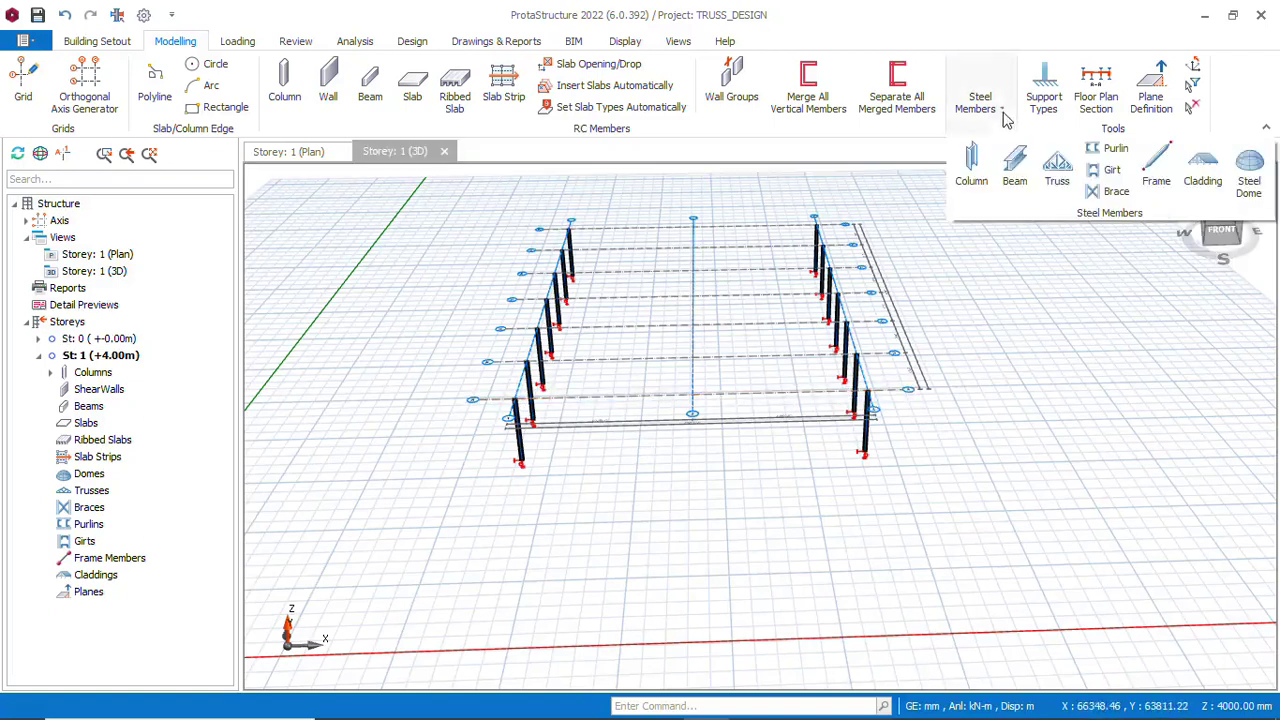
{"action": "left_click", "coordinate": [1057, 165]}
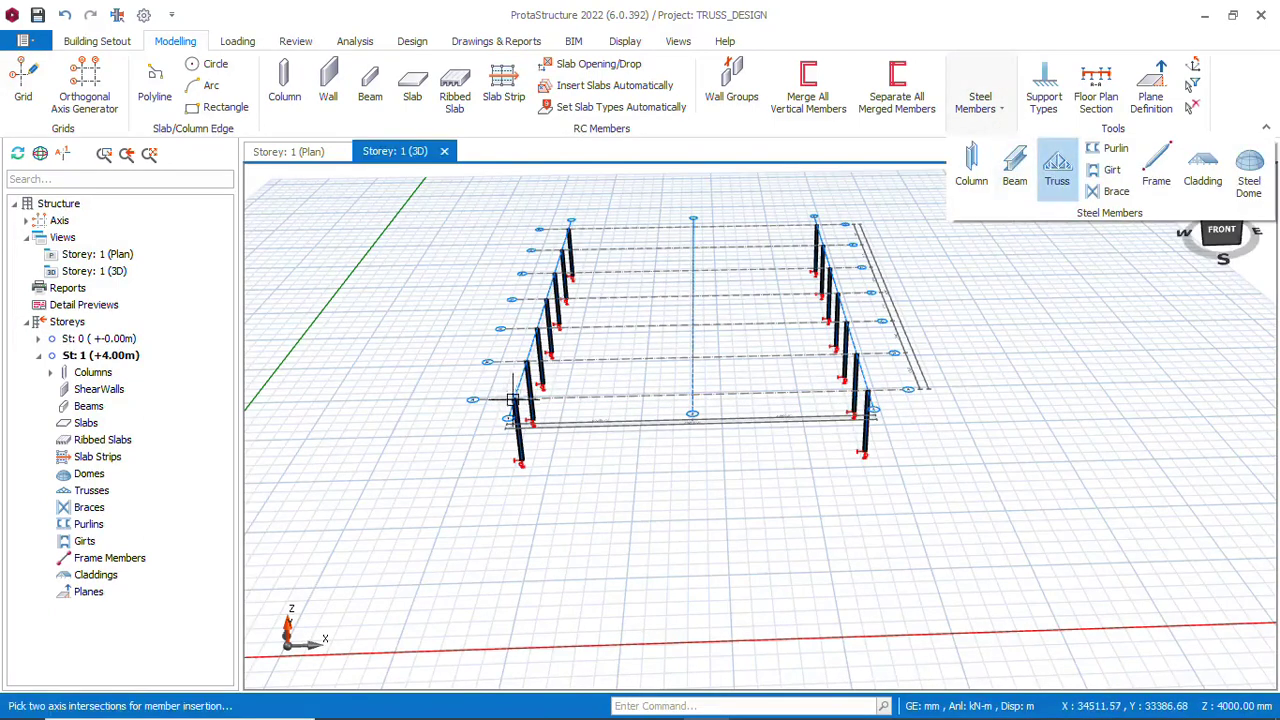
{"action": "scroll", "coordinate": [511, 400], "scroll_direction": "up", "scroll_amount": 6}
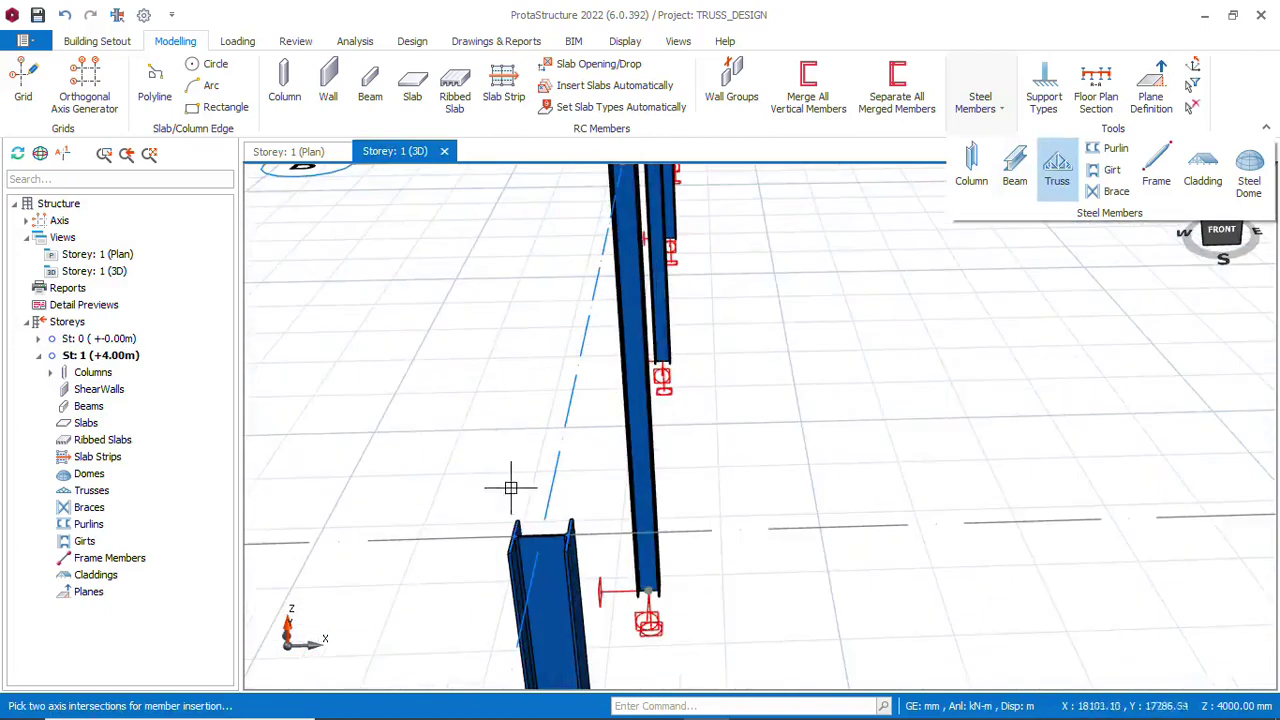
{"action": "left_click", "coordinate": [540, 533]}
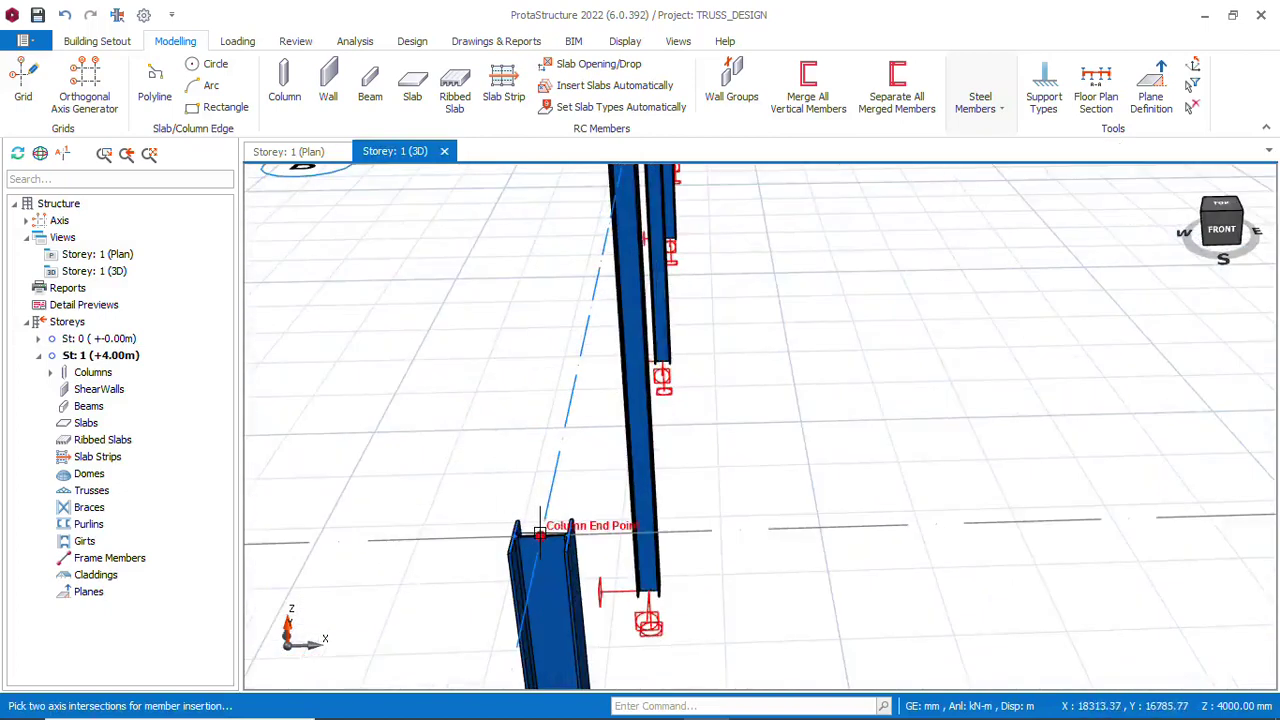
{"action": "scroll", "coordinate": [529, 509], "scroll_direction": "down", "scroll_amount": 5}
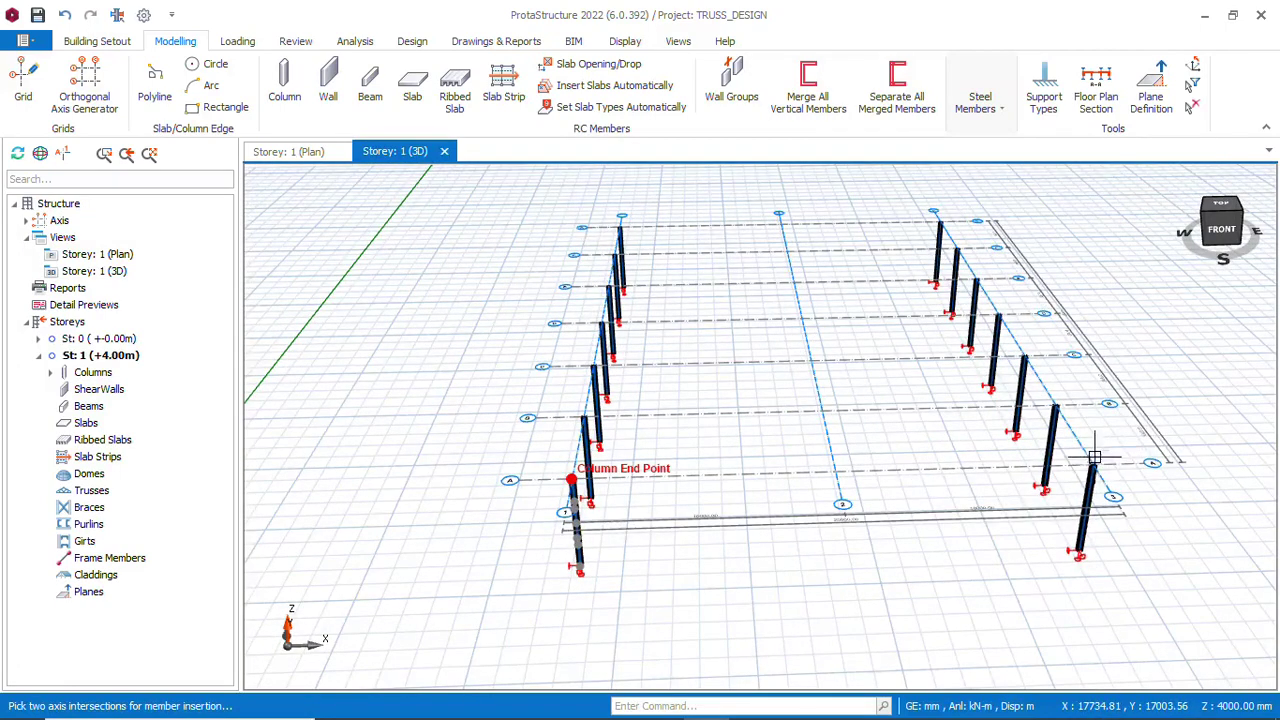
{"action": "left_click", "coordinate": [1094, 465]}
{"action": "scroll", "coordinate": [1098, 463], "scroll_direction": "up", "scroll_amount": 2}
{"action": "scroll", "coordinate": [1095, 463], "scroll_direction": "up", "scroll_amount": 4}
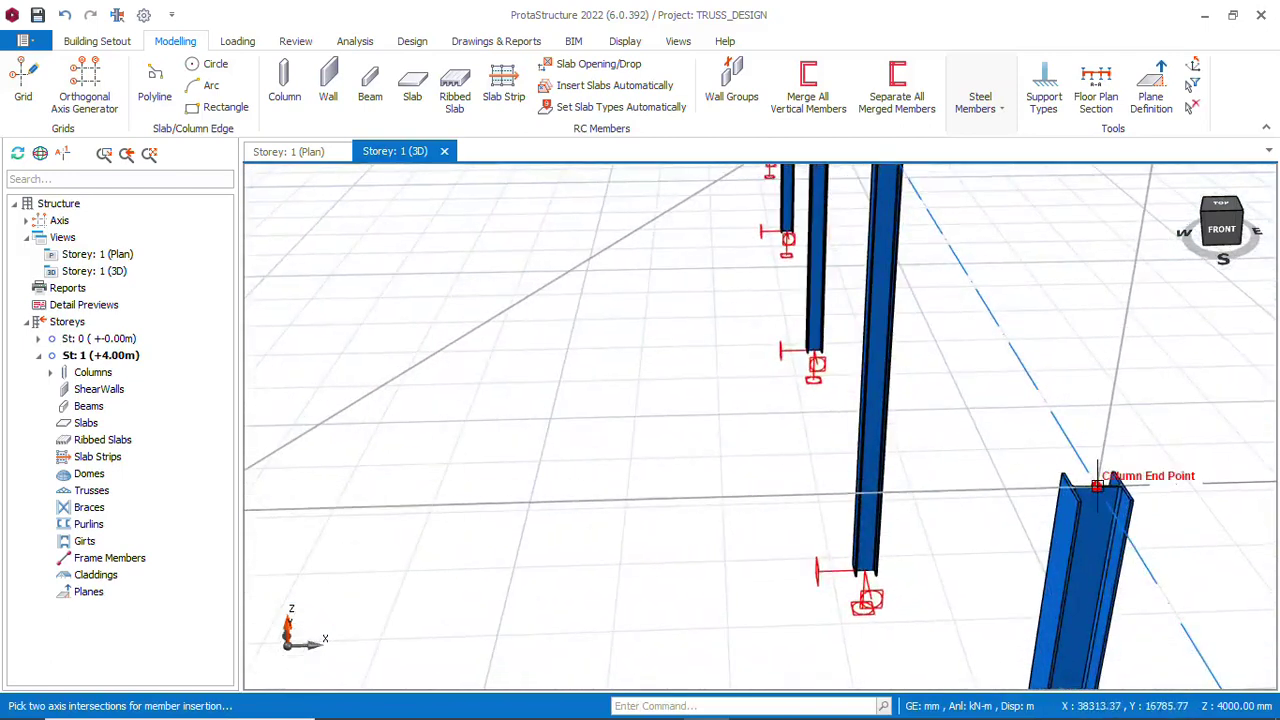
{"action": "left_click", "coordinate": [1097, 484]}
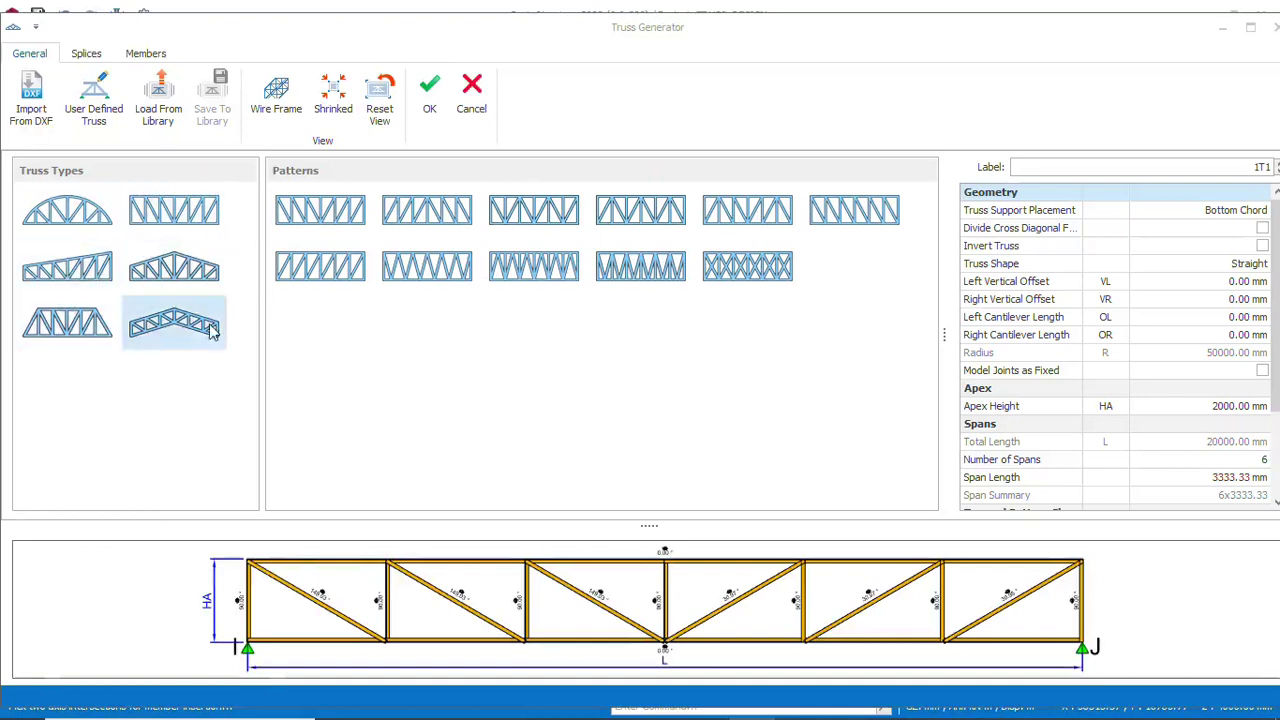
Compare the patterns offered for the arched, flat, single-slope, double-pitched and trapezoidal truss types
{"action": "left_click", "coordinate": [82, 220]}
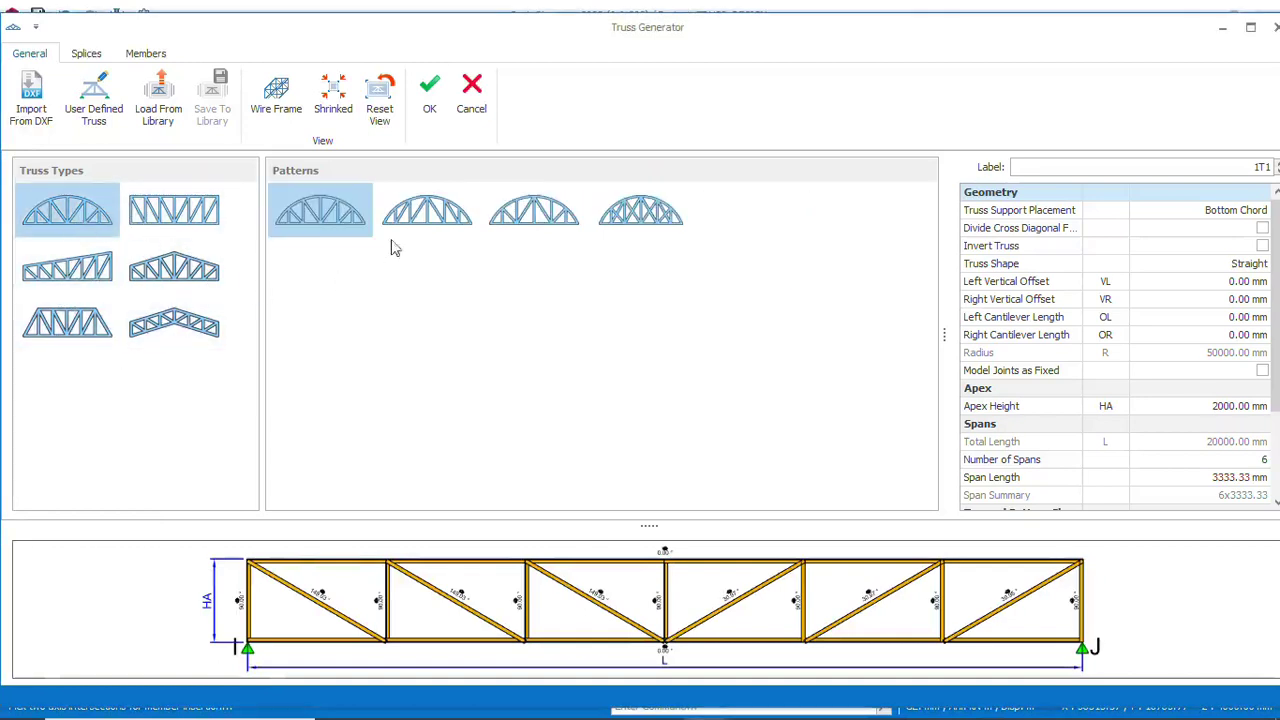
{"action": "left_click", "coordinate": [172, 222]}
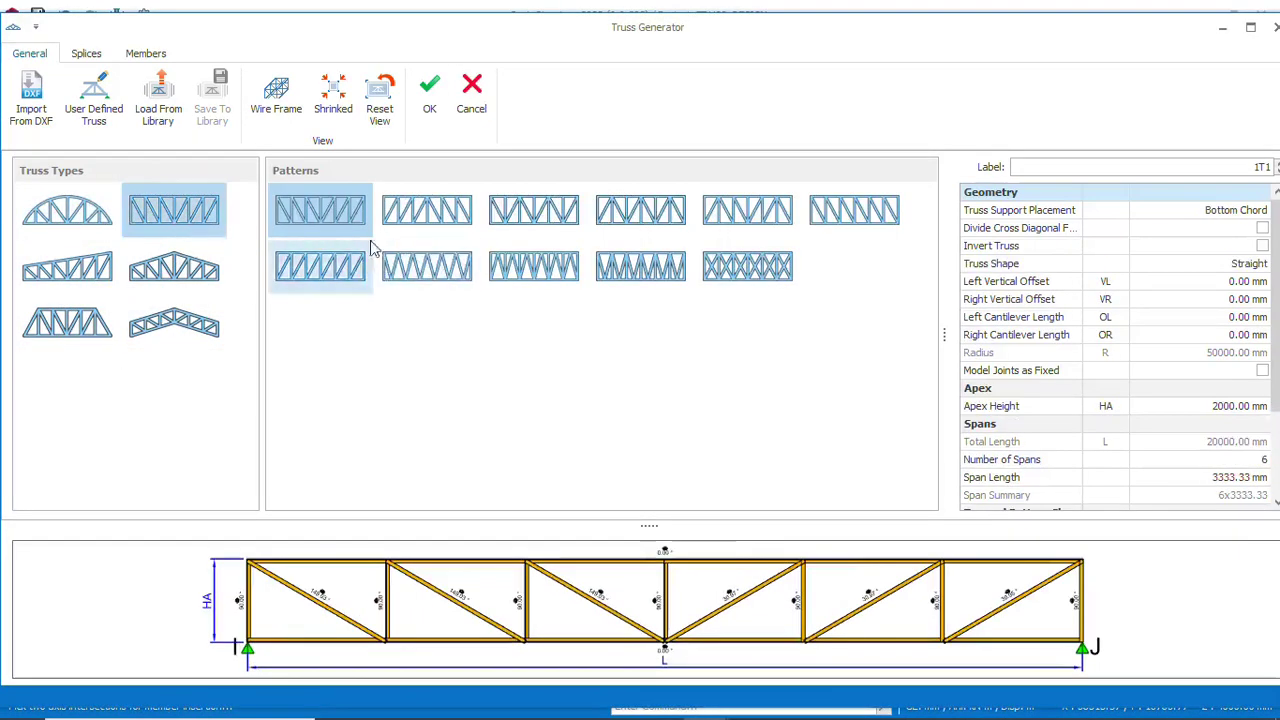
{"action": "left_click", "coordinate": [95, 268]}
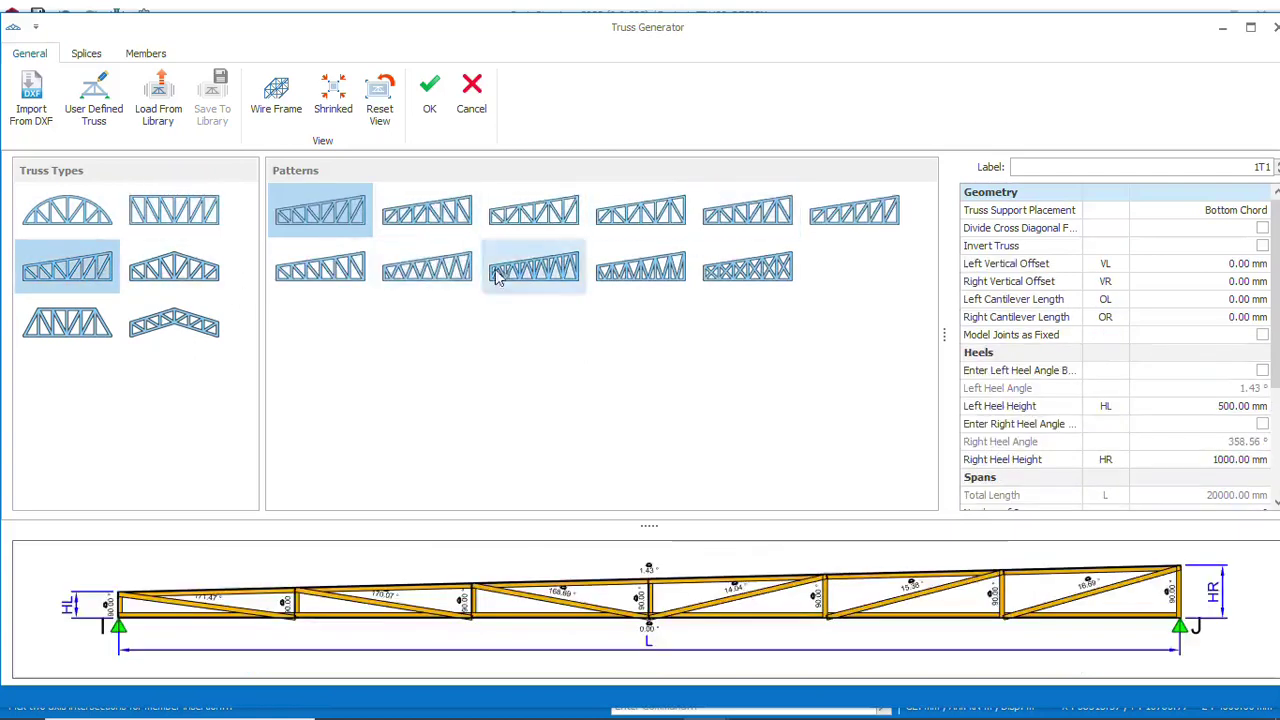
{"action": "left_click", "coordinate": [221, 282]}
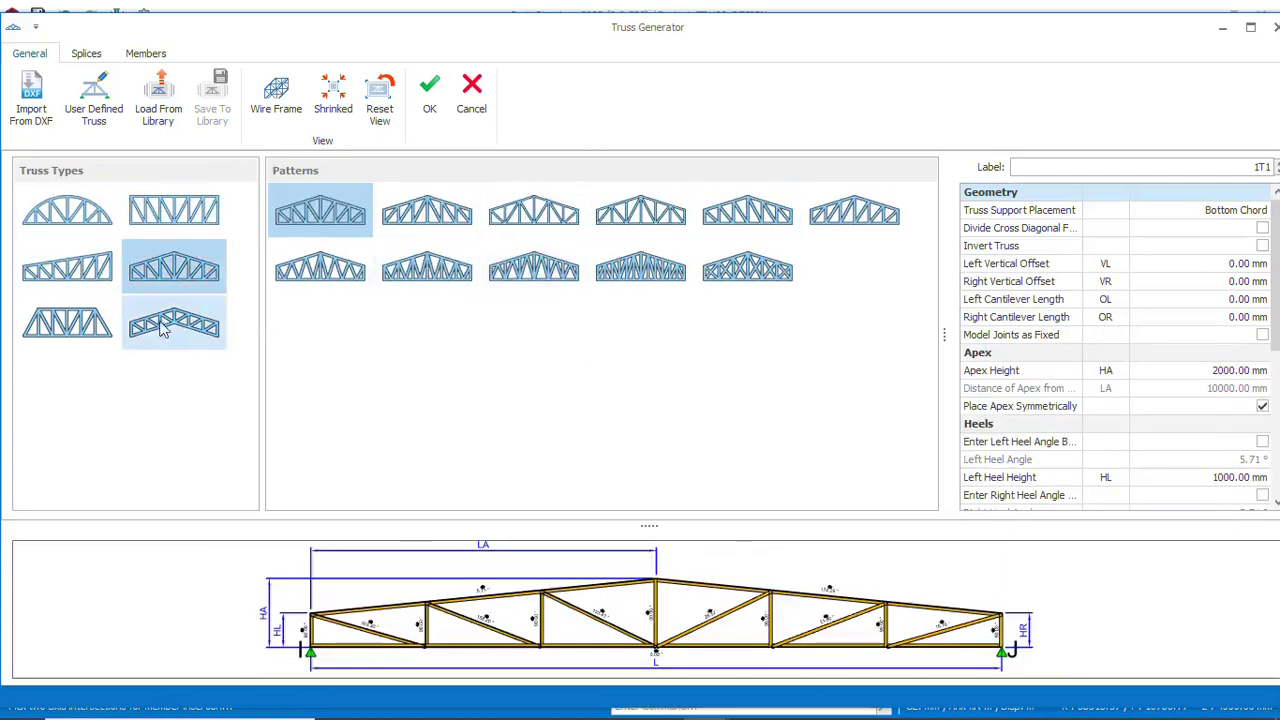
{"action": "left_click", "coordinate": [90, 322]}
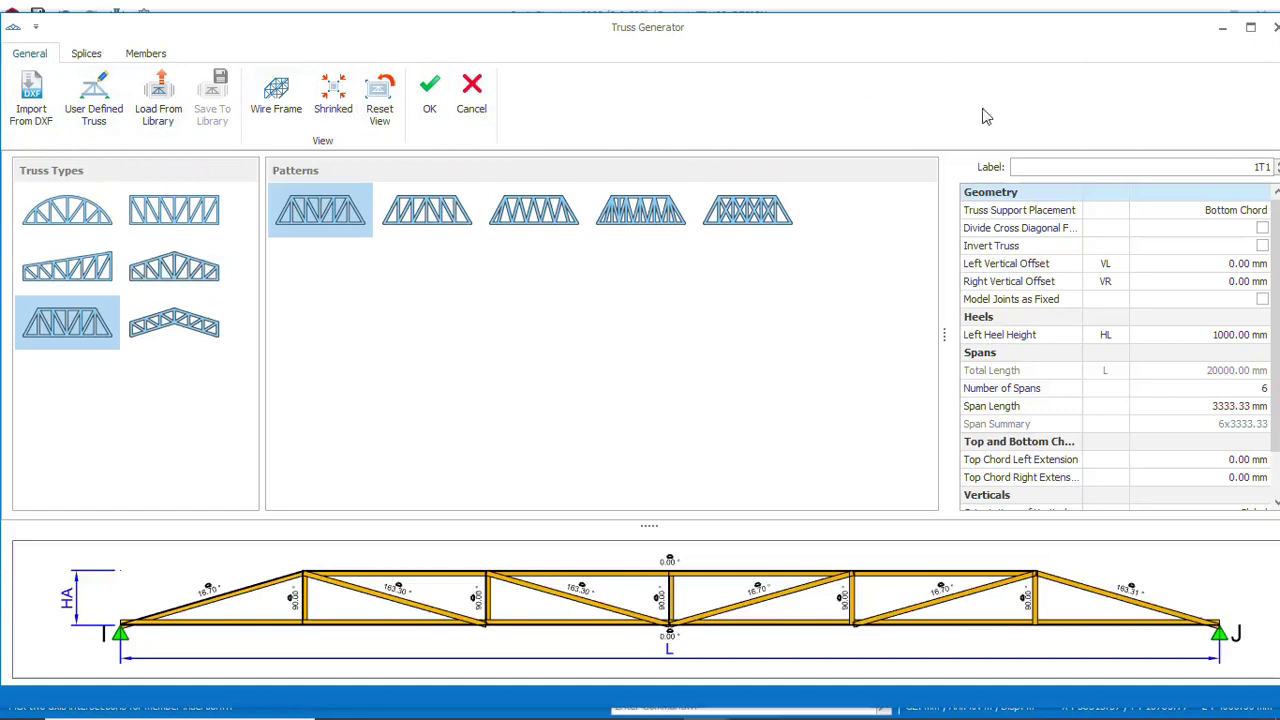
{"action": "left_click", "coordinate": [30, 109]}
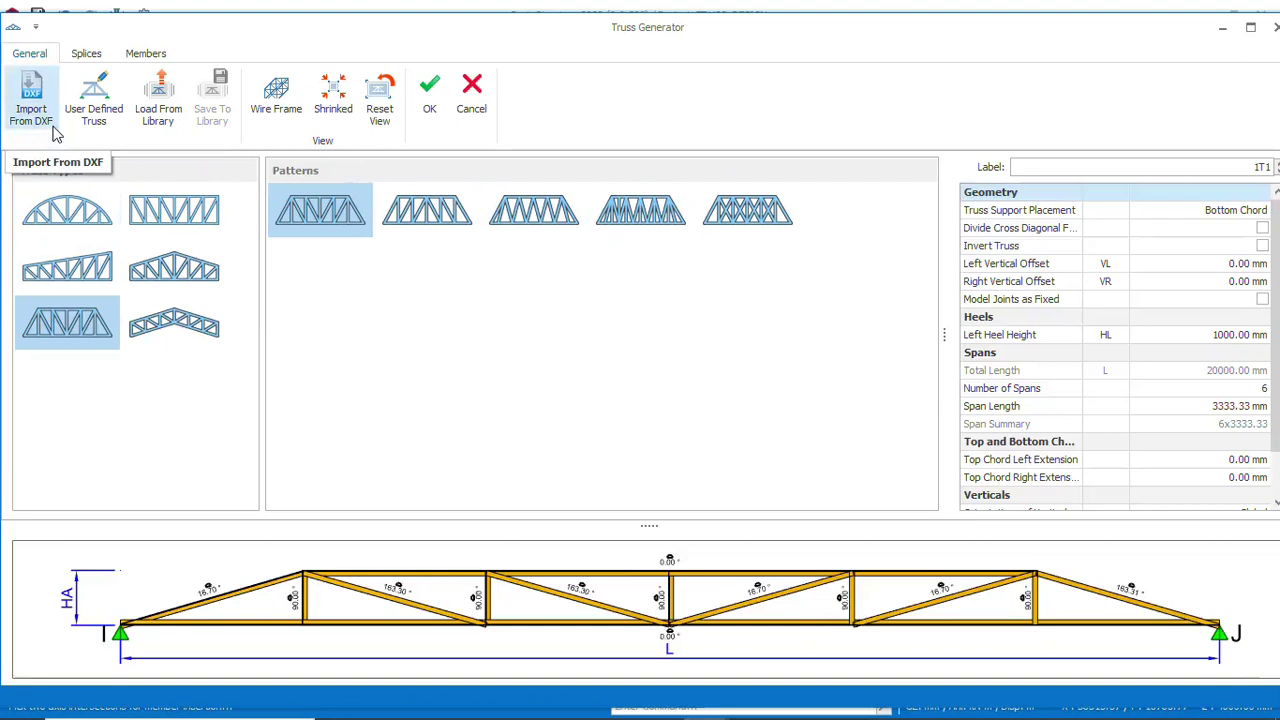
Choose the double-pitched truss type with its first pattern and supports placed at the bottom chord
{"action": "left_click", "coordinate": [188, 272]}
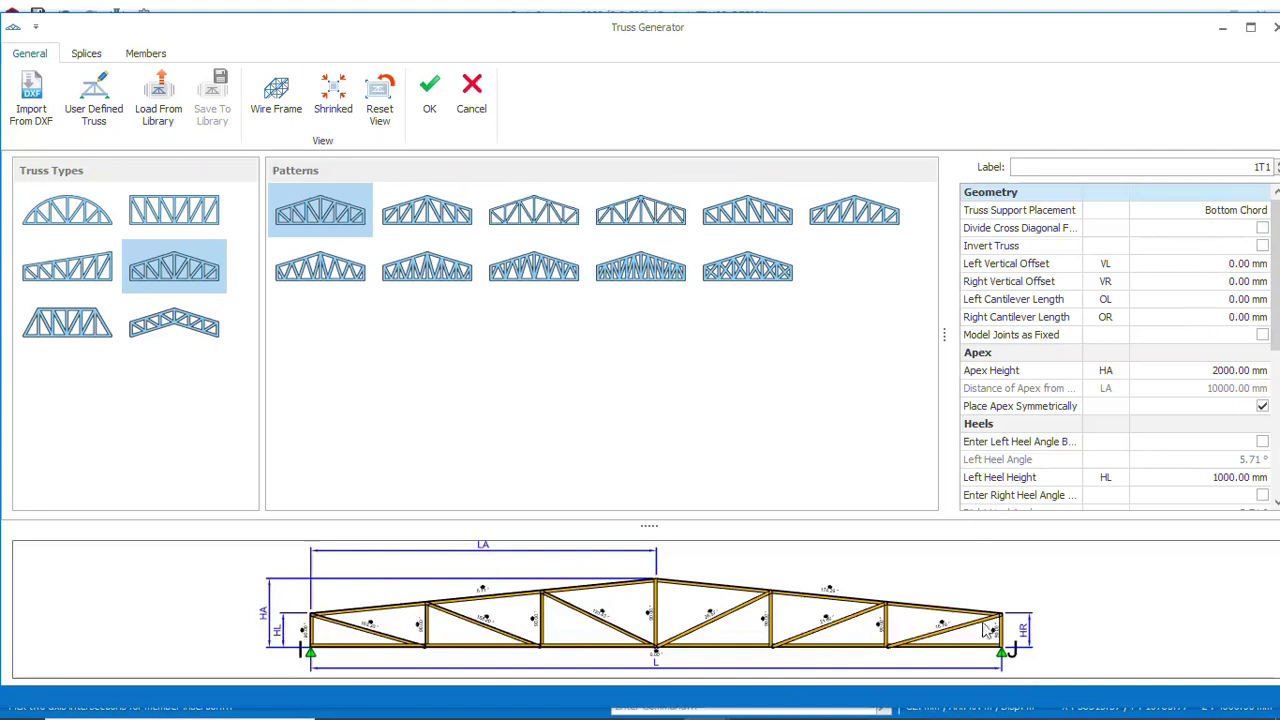
{"action": "left_click", "coordinate": [1204, 213]}
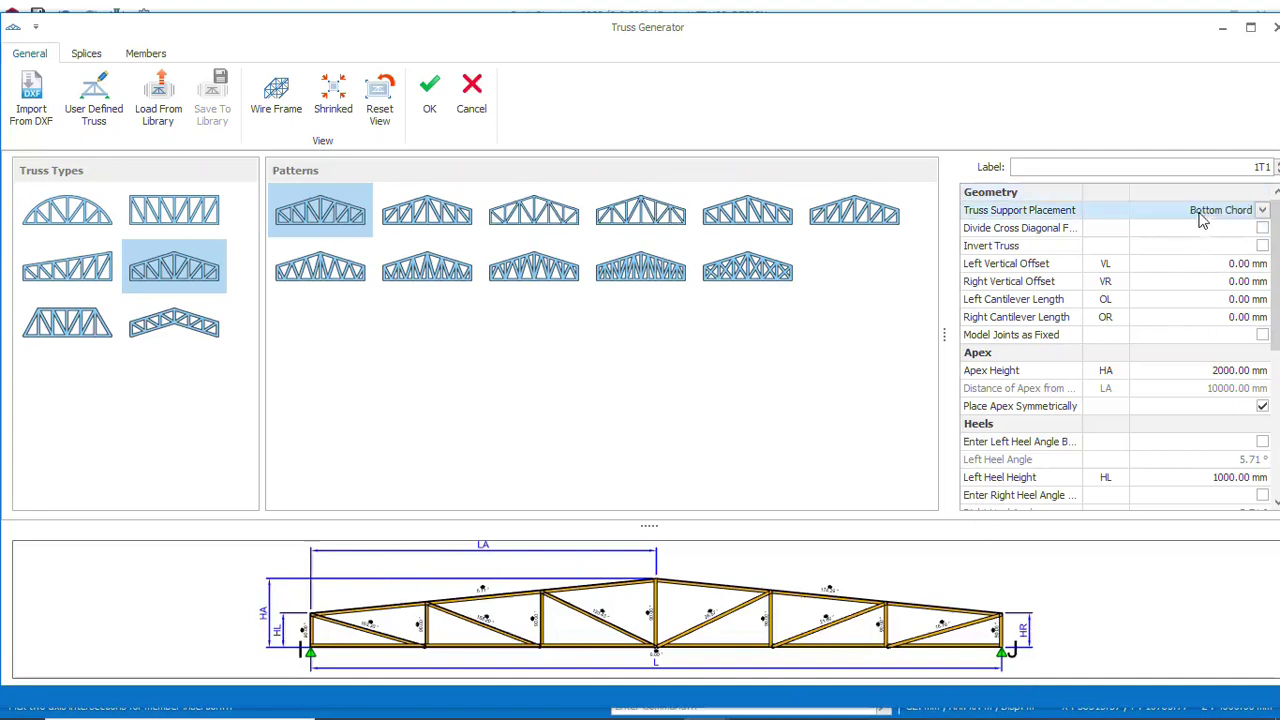
{"action": "left_click", "coordinate": [1263, 214]}
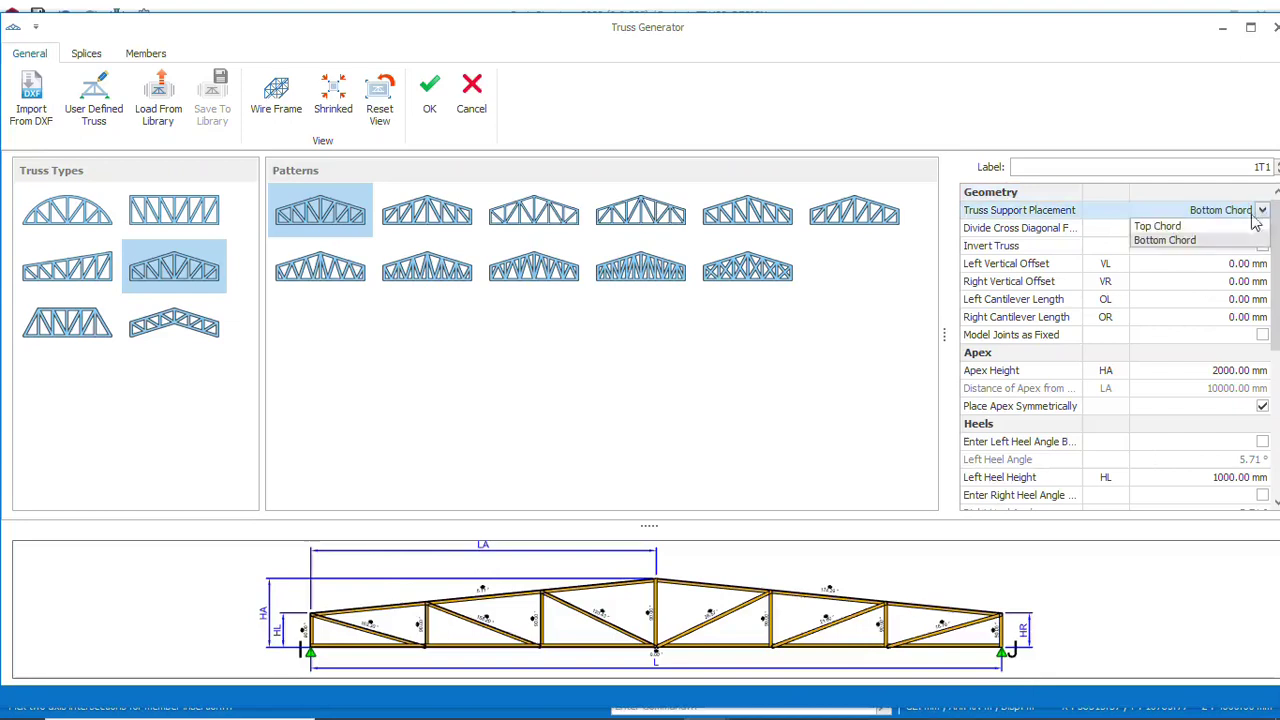
{"action": "left_click", "coordinate": [1156, 263]}
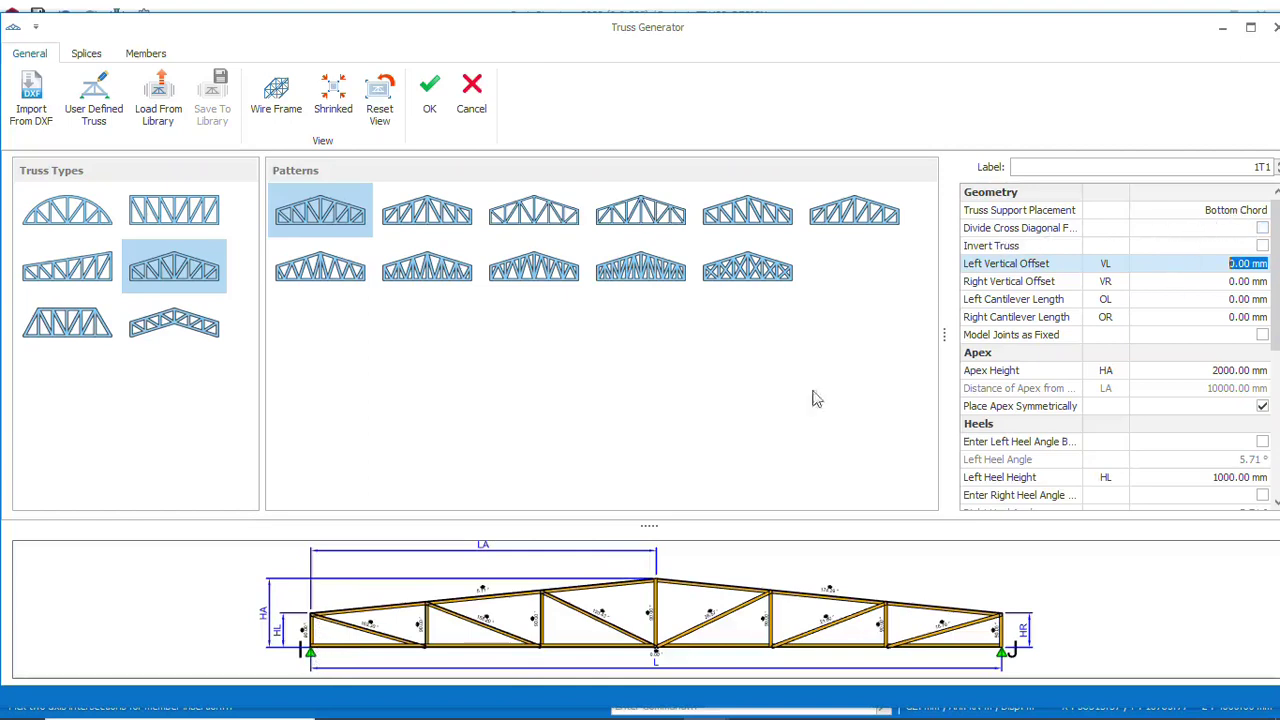
Enable division of the cross diagonals and review the left and right vertical offset settings
{"action": "left_click", "coordinate": [1262, 229]}
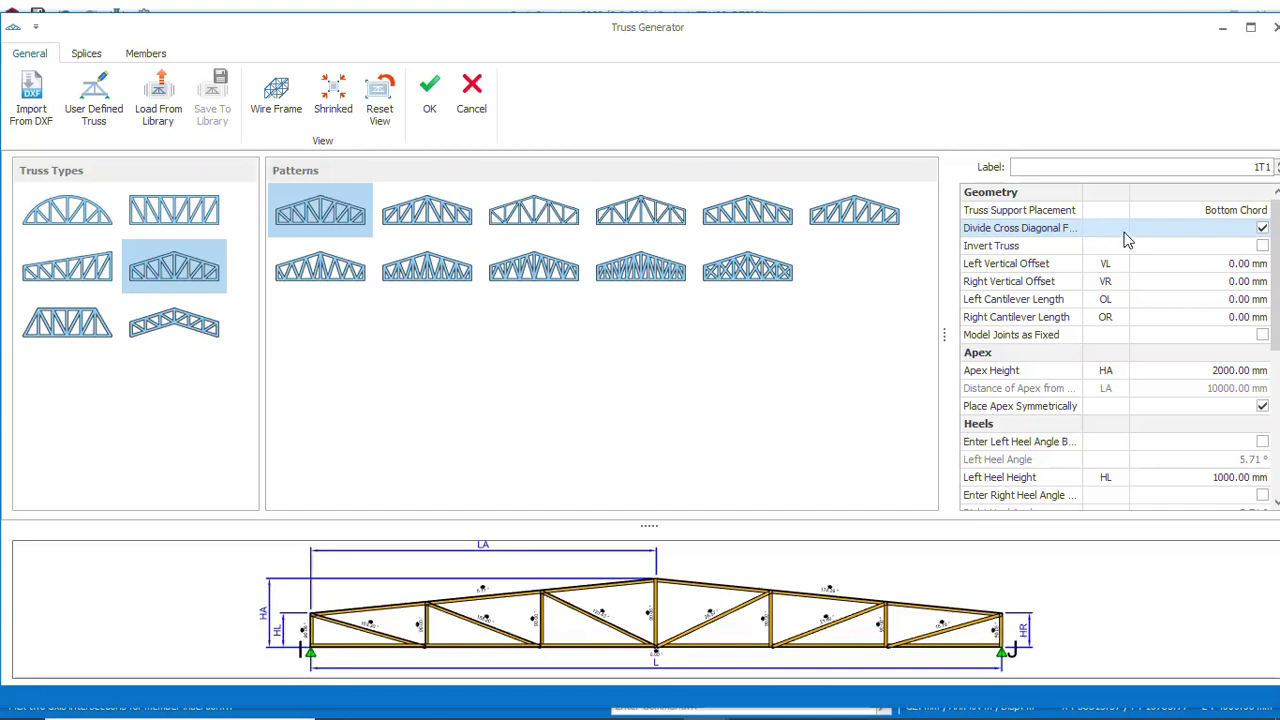
{"action": "left_click", "coordinate": [1108, 265]}
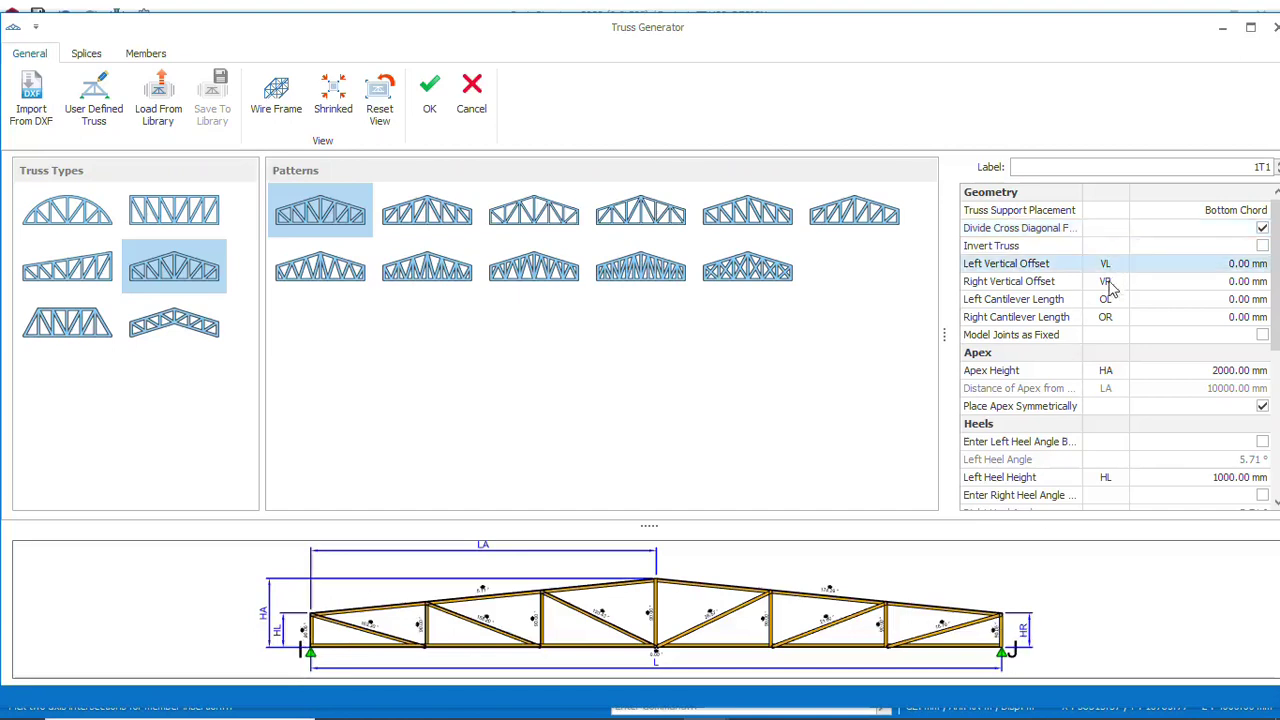
{"action": "left_click", "coordinate": [1108, 282]}
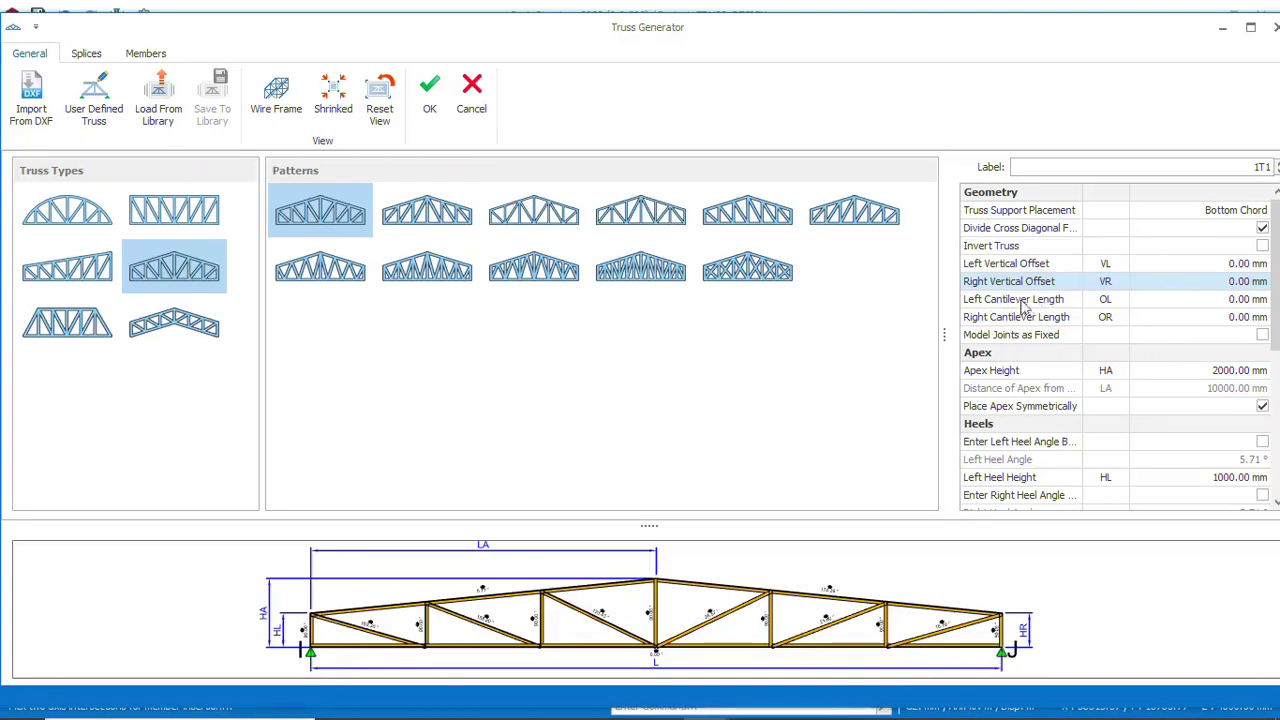
Set the truss's left cantilever length to 500 mm
{"action": "left_click", "coordinate": [1104, 302]}
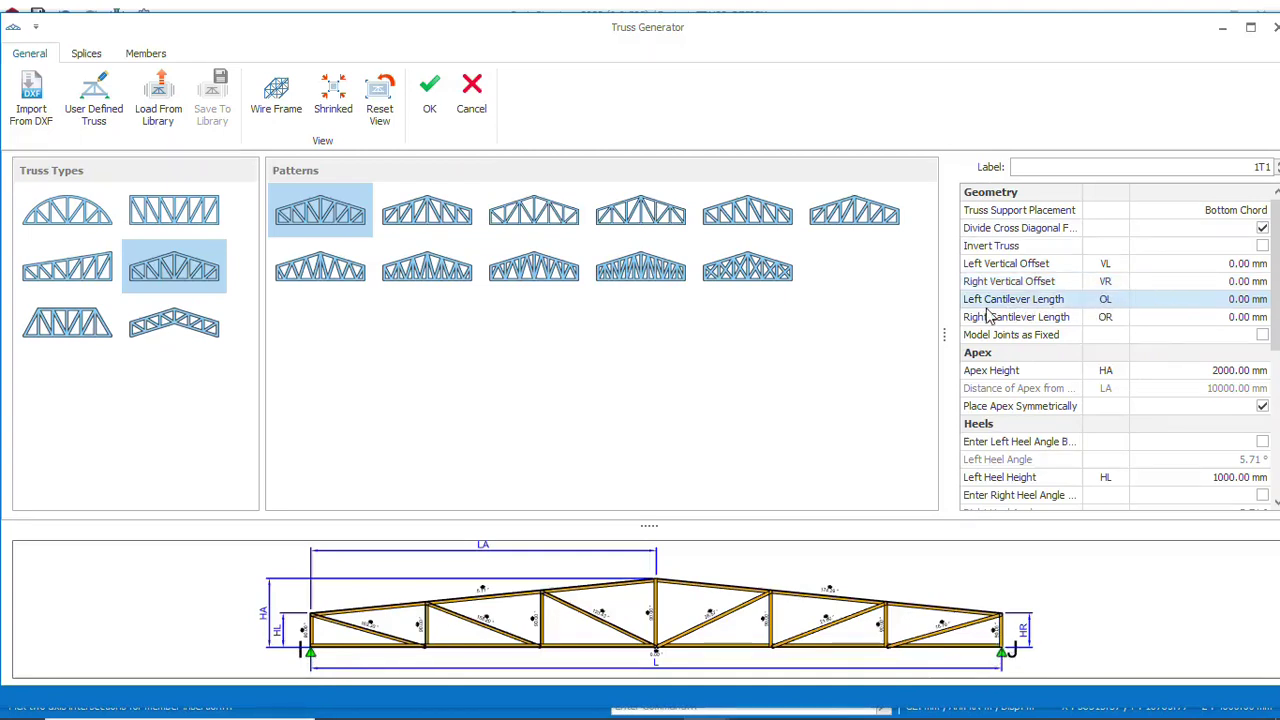
{"action": "left_click", "coordinate": [1224, 301]}
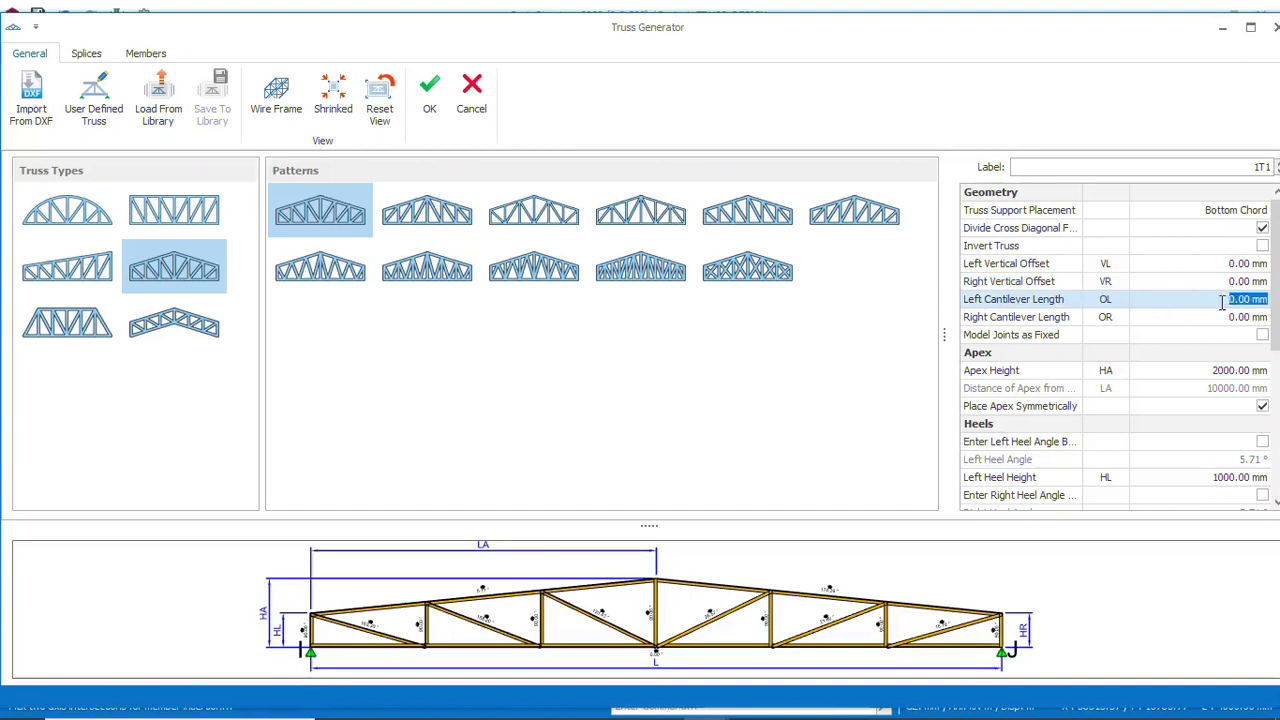
{"action": "type", "text": "500"}
{"action": "left_click", "coordinate": [338, 648]}
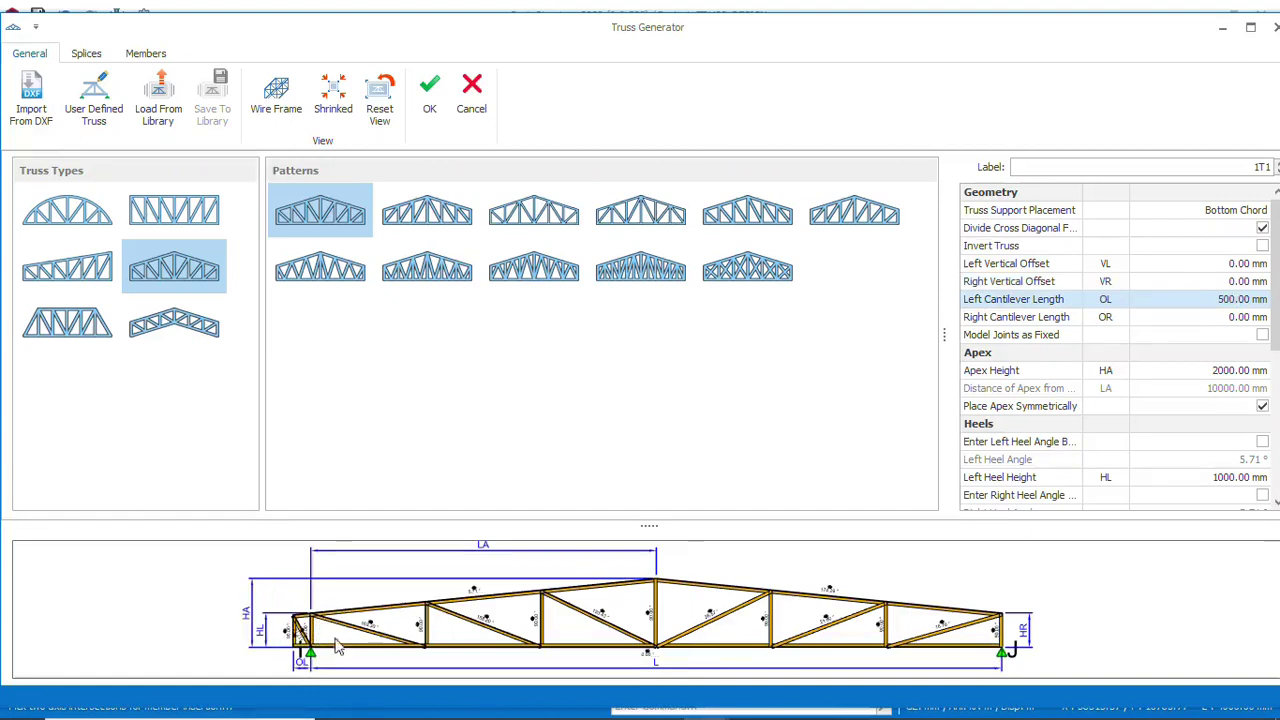
Set the right cantilever length to 500 mm and model the truss joints as fixed
{"action": "left_click", "coordinate": [1215, 316]}
{"action": "type", "text": "50"}
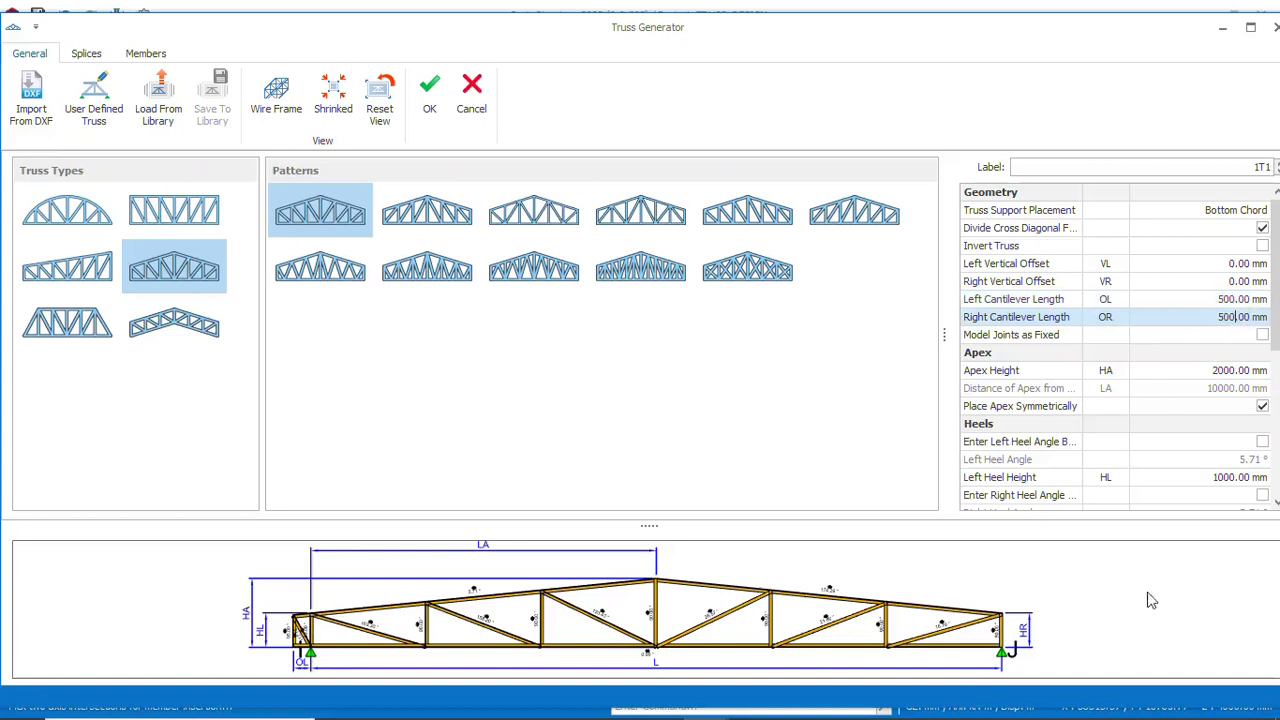
{"action": "key", "text": "Return"}
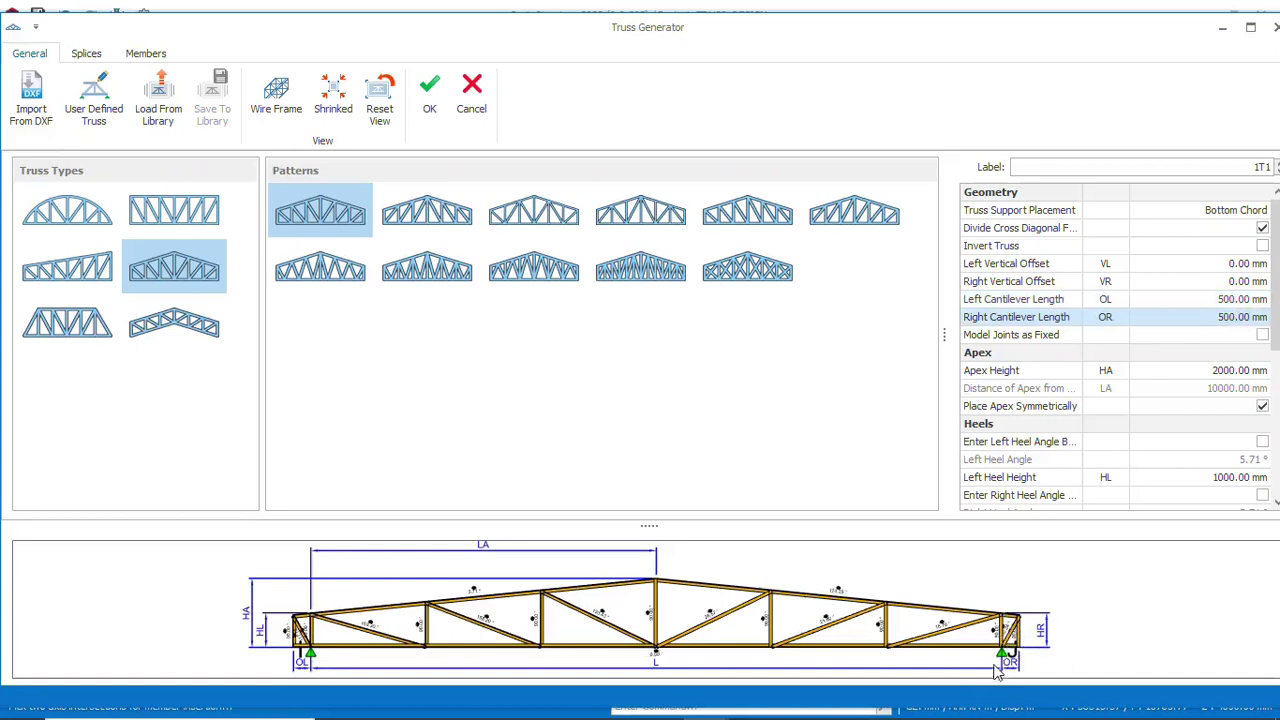
{"action": "scroll", "coordinate": [995, 672], "scroll_direction": "up", "scroll_amount": 3}
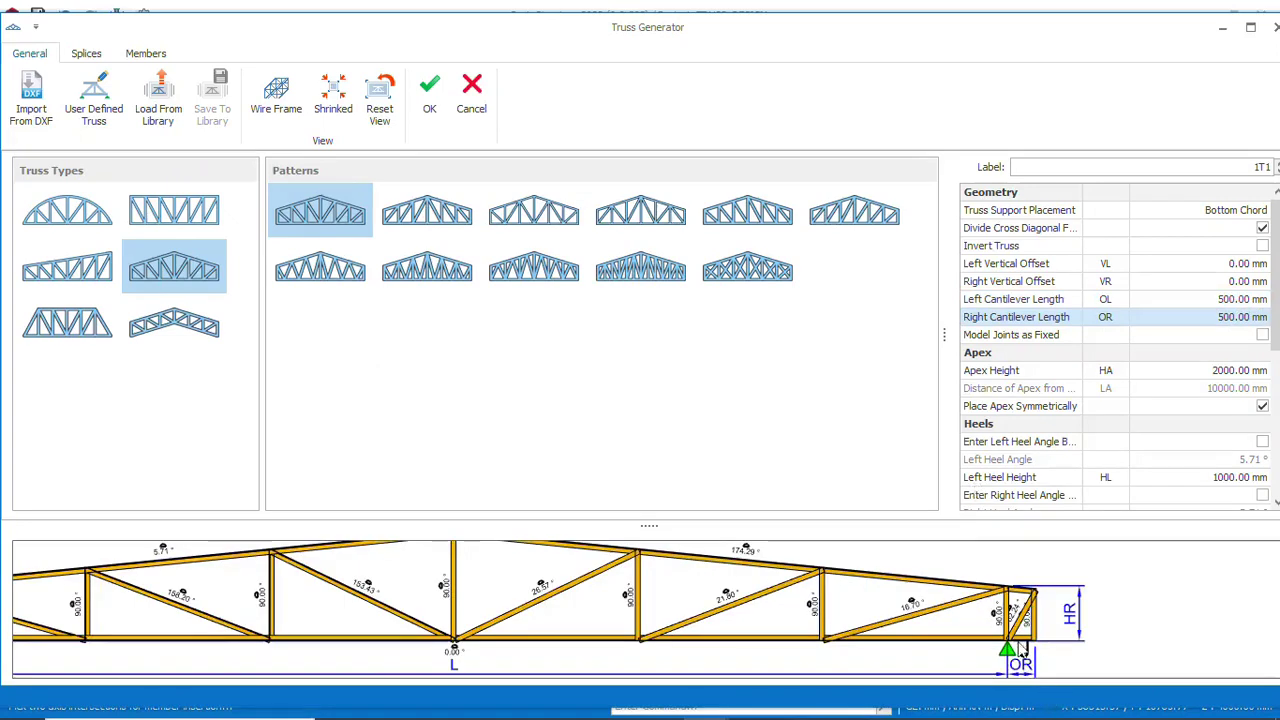
{"action": "scroll", "coordinate": [1040, 650], "scroll_direction": "down", "scroll_amount": 3}
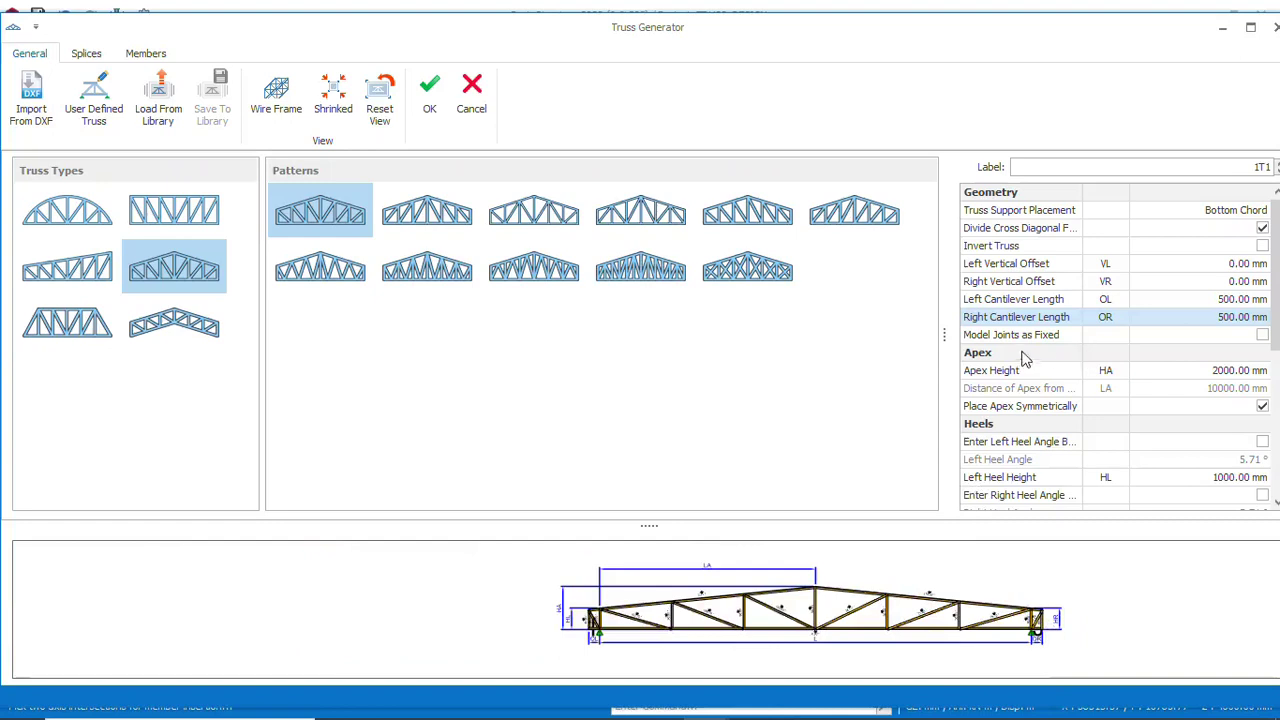
{"action": "left_click", "coordinate": [1262, 337]}
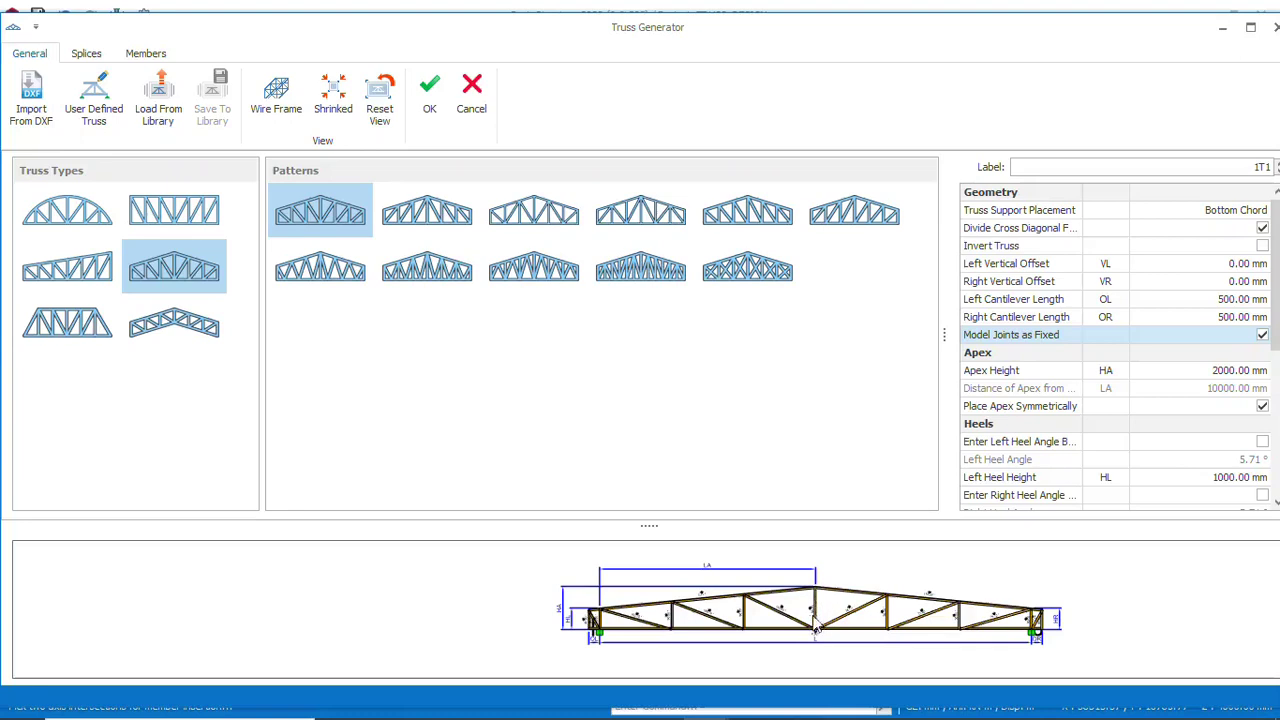
Try an apex height of 1500 mm for the truss
{"action": "left_click", "coordinate": [1240, 370]}
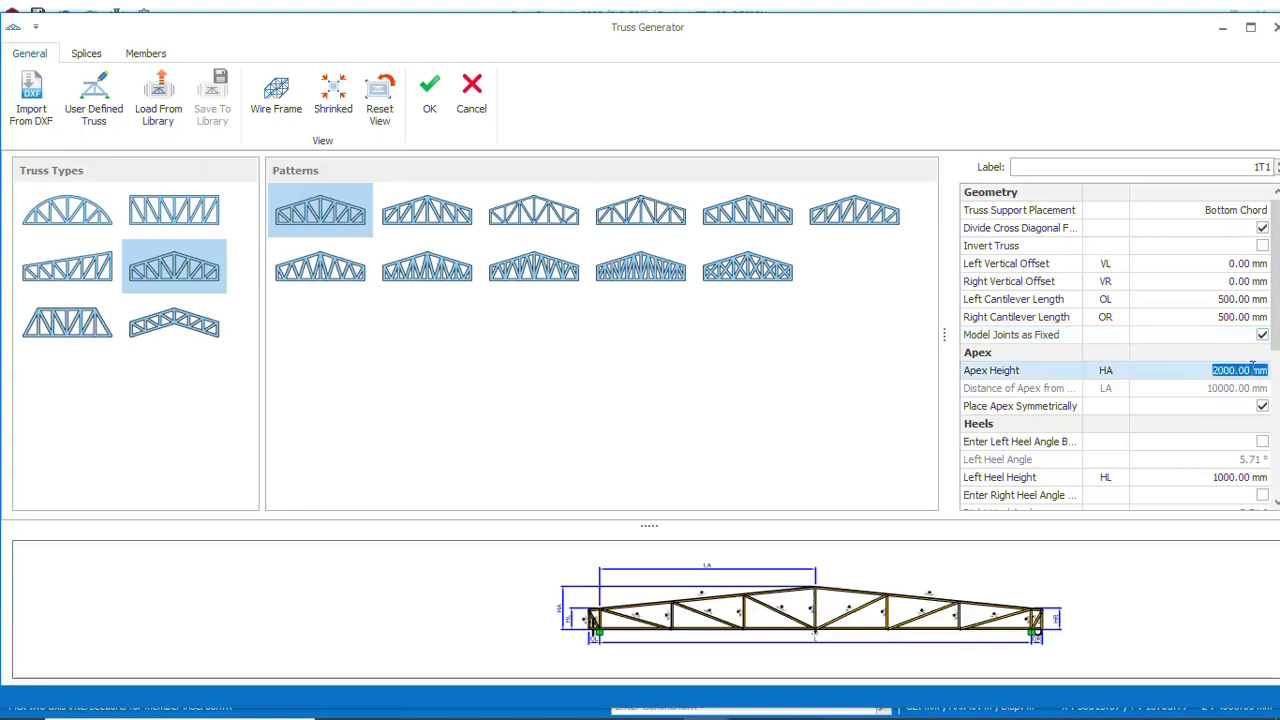
{"action": "left_click_drag", "start_coordinate": [1252, 368], "coordinate": [1220, 368]}
{"action": "type", "text": "100"}
{"action": "left_click", "coordinate": [1161, 567]}
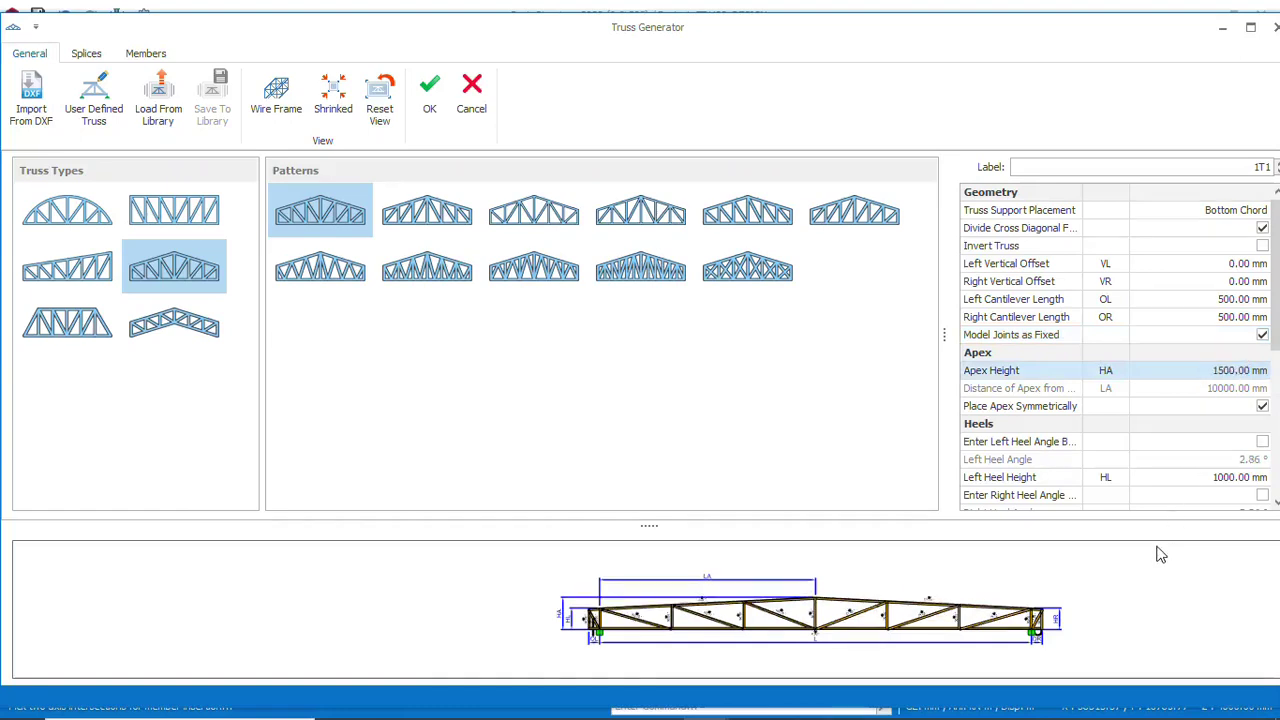
Return the apex height to 2000 mm and switch symmetric apex placement off and on again
{"action": "left_click", "coordinate": [1228, 371]}
{"action": "type", "text": "20"}
{"action": "left_click", "coordinate": [1174, 479]}
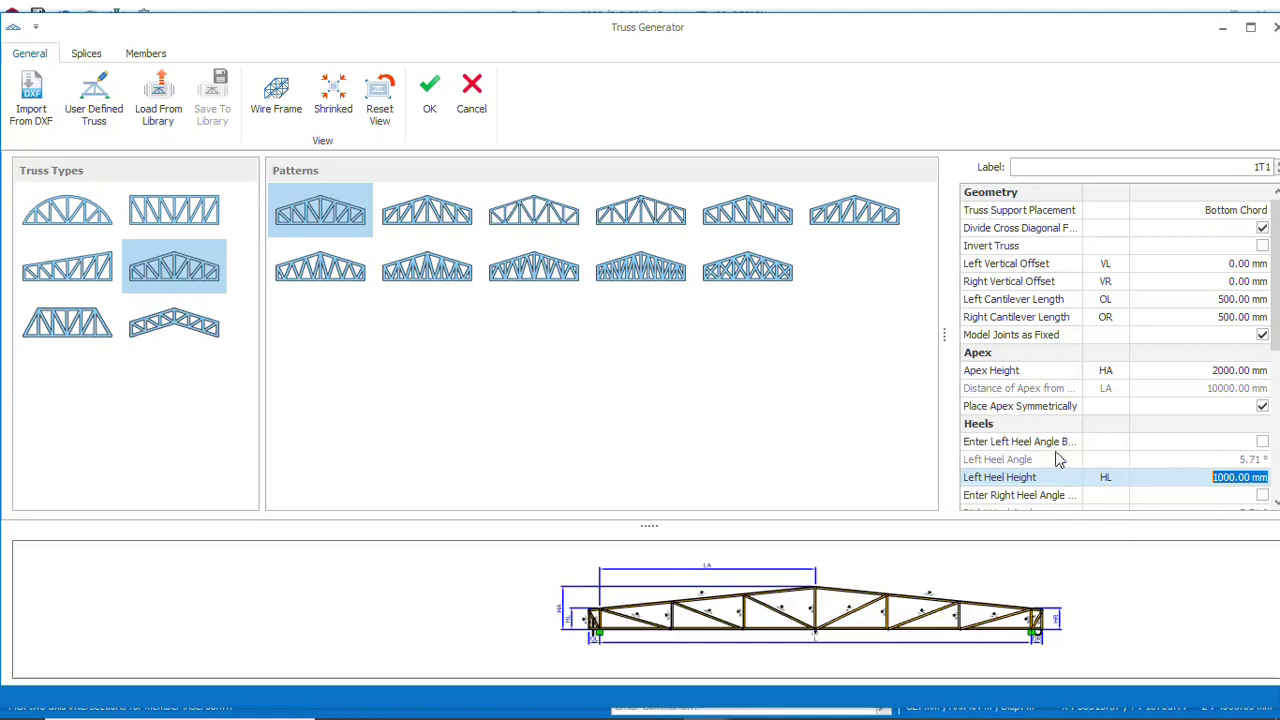
{"action": "left_click", "coordinate": [1262, 407]}
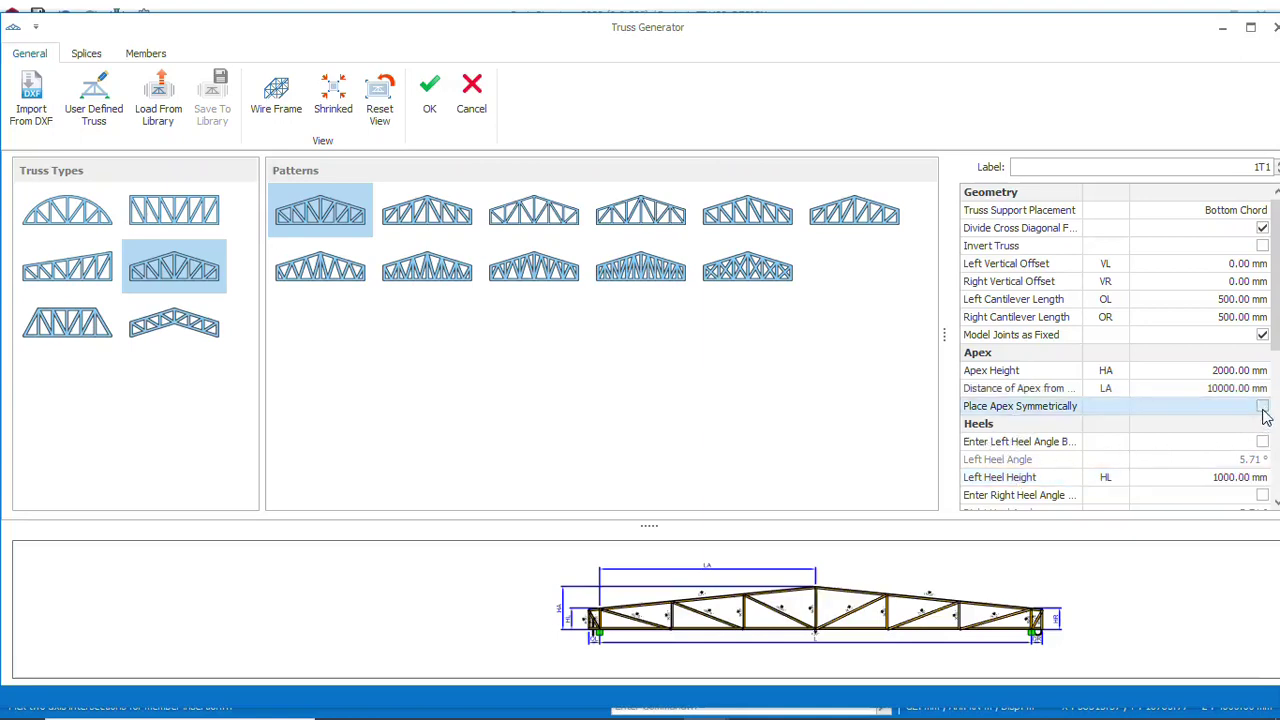
{"action": "left_click", "coordinate": [1262, 410]}
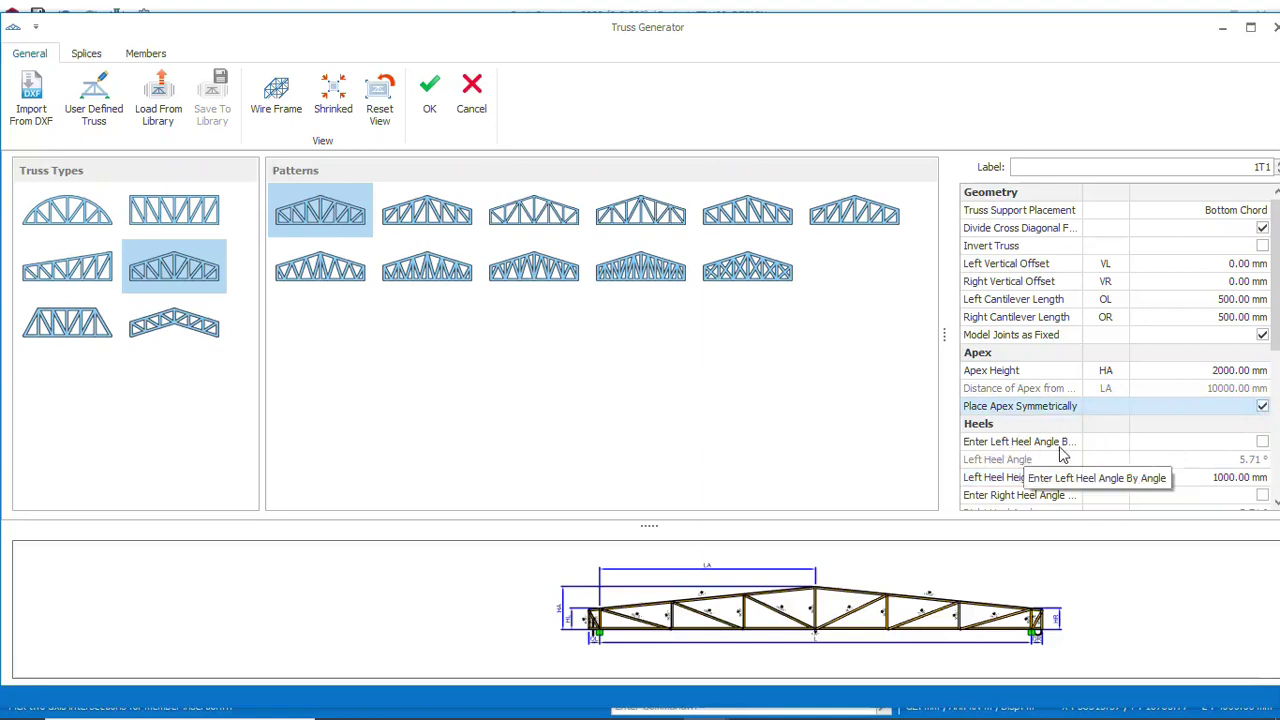
Define the left heel by angle and set the left heel angle to 10°
{"action": "scroll", "coordinate": [1147, 454], "scroll_direction": "down", "scroll_amount": 1}
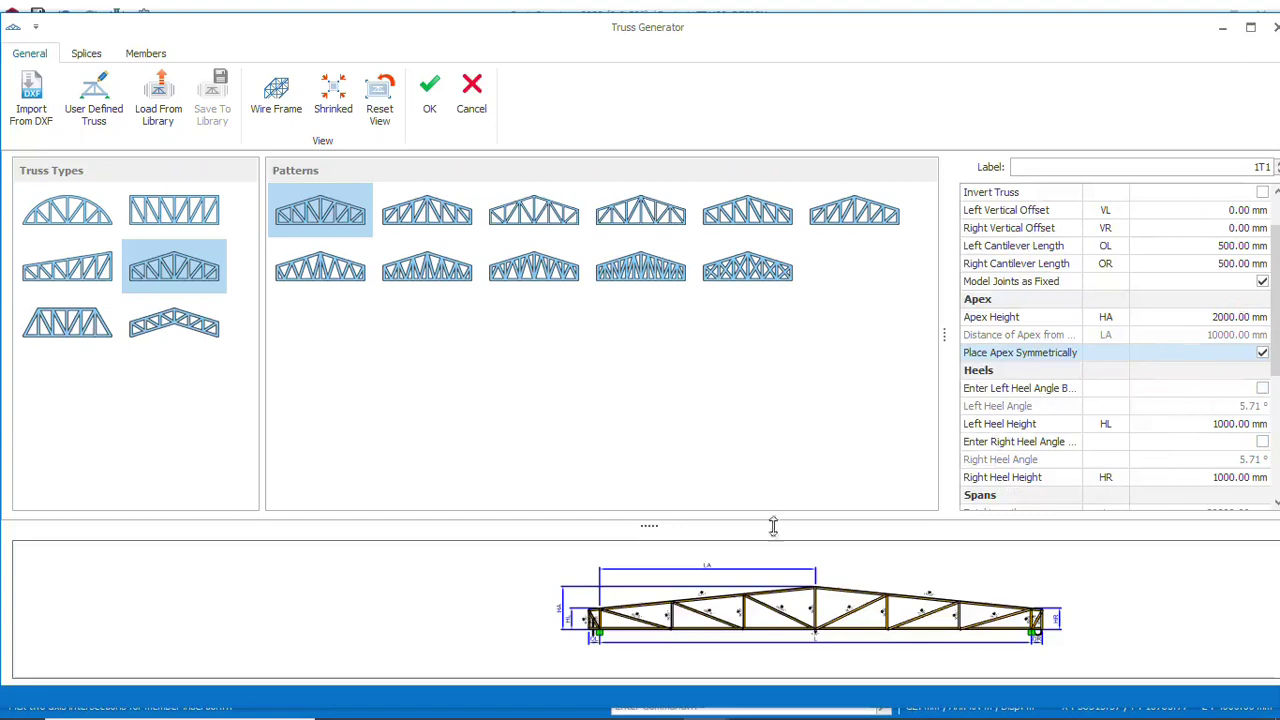
{"action": "scroll", "coordinate": [600, 640], "scroll_direction": "up", "scroll_amount": 3}
{"action": "scroll", "coordinate": [594, 625], "scroll_direction": "down", "scroll_amount": 2}
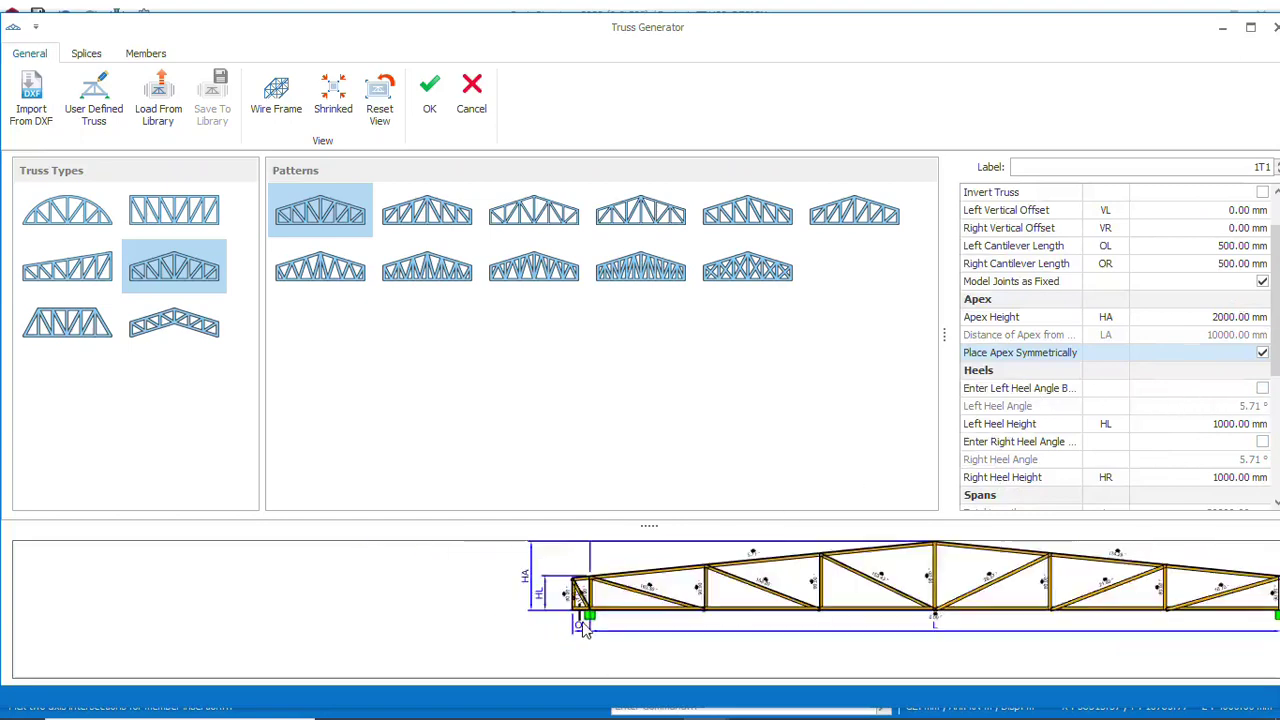
{"action": "scroll", "coordinate": [575, 615], "scroll_direction": "down", "scroll_amount": 2}
{"action": "scroll", "coordinate": [560, 610], "scroll_direction": "up", "scroll_amount": 4}
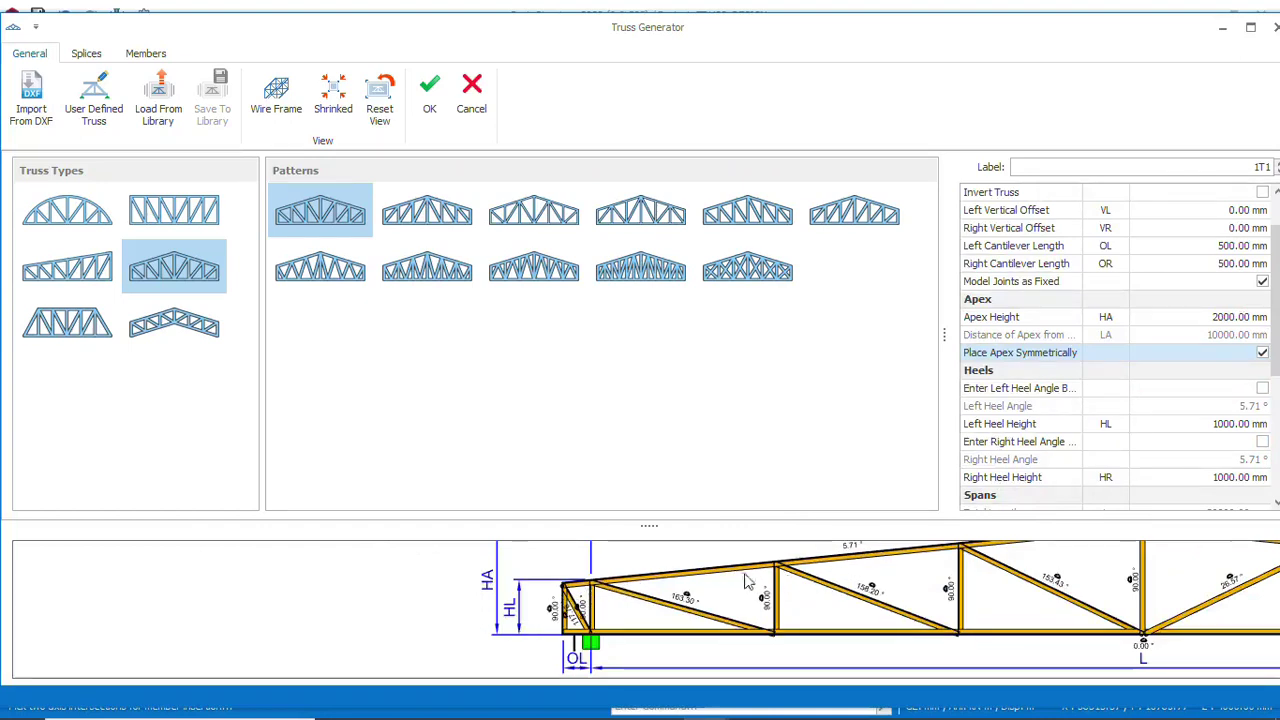
{"action": "left_click", "coordinate": [1262, 389]}
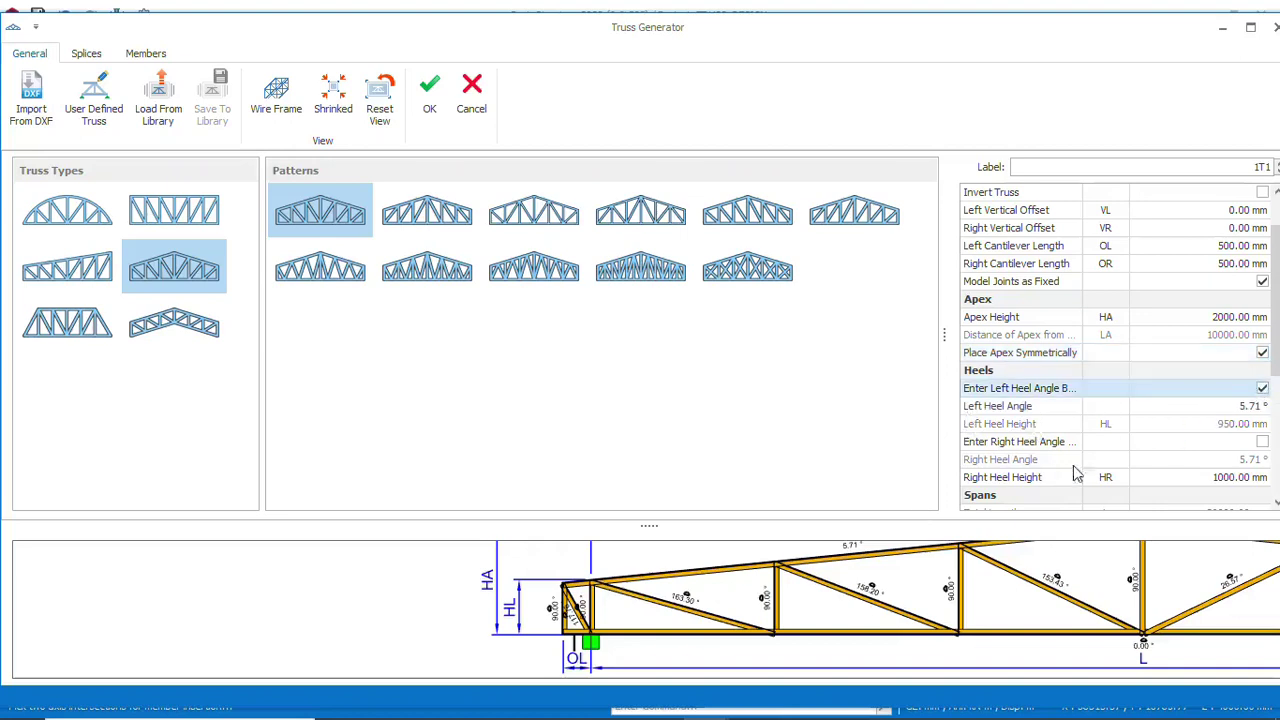
{"action": "left_click", "coordinate": [1258, 410]}
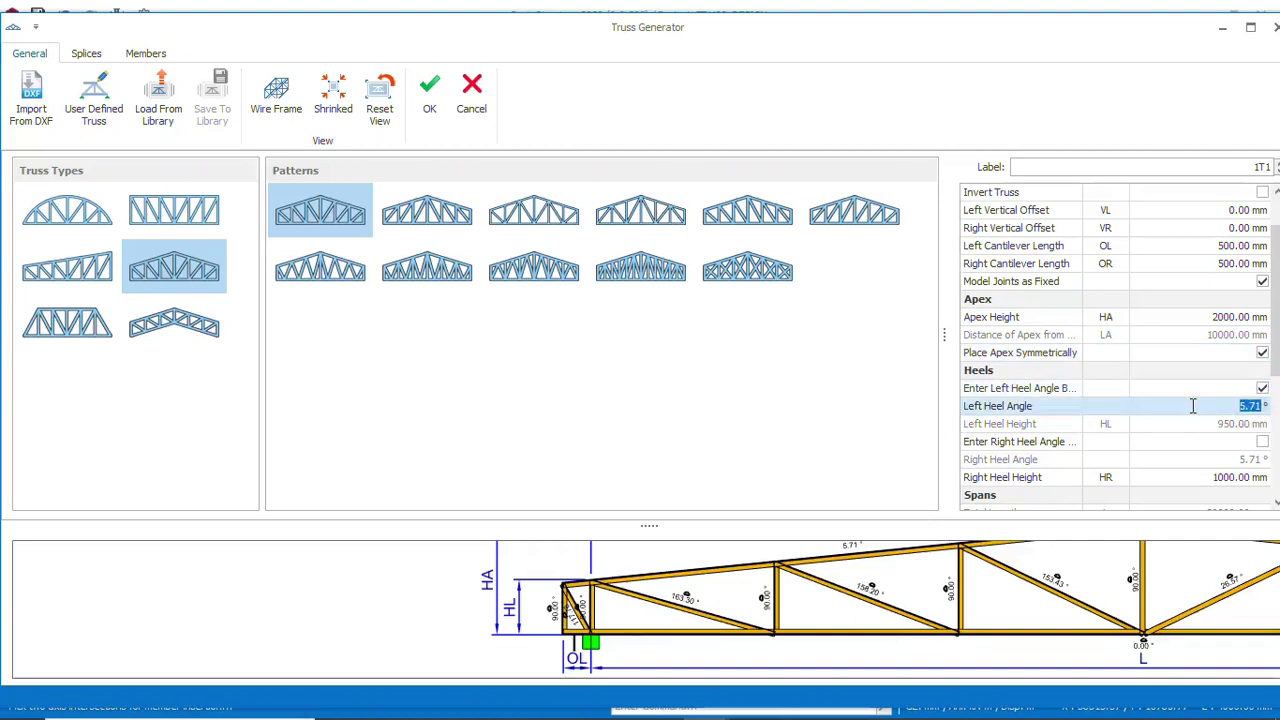
{"action": "type", "text": "10"}
{"action": "key", "text": "Return"}
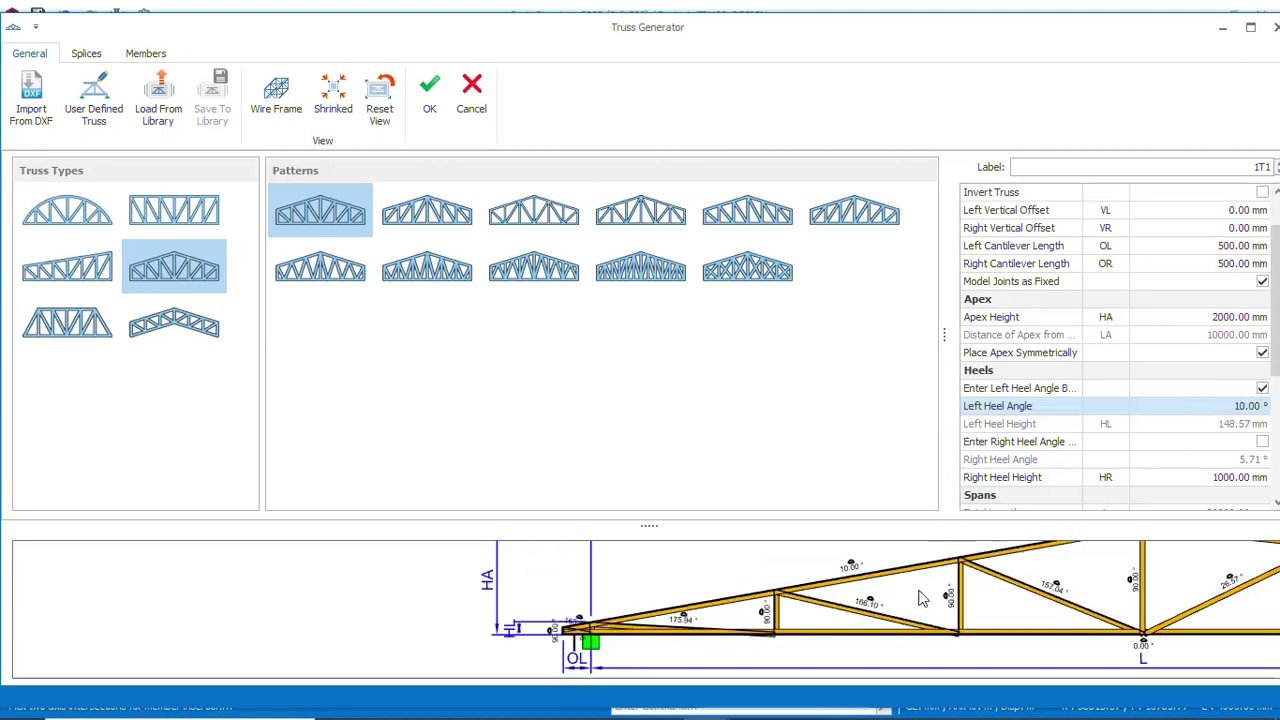
Try left heel angles of 7° and 5° and compare the truss shape in the preview
{"action": "scroll", "coordinate": [620, 622], "scroll_direction": "down", "scroll_amount": 2}
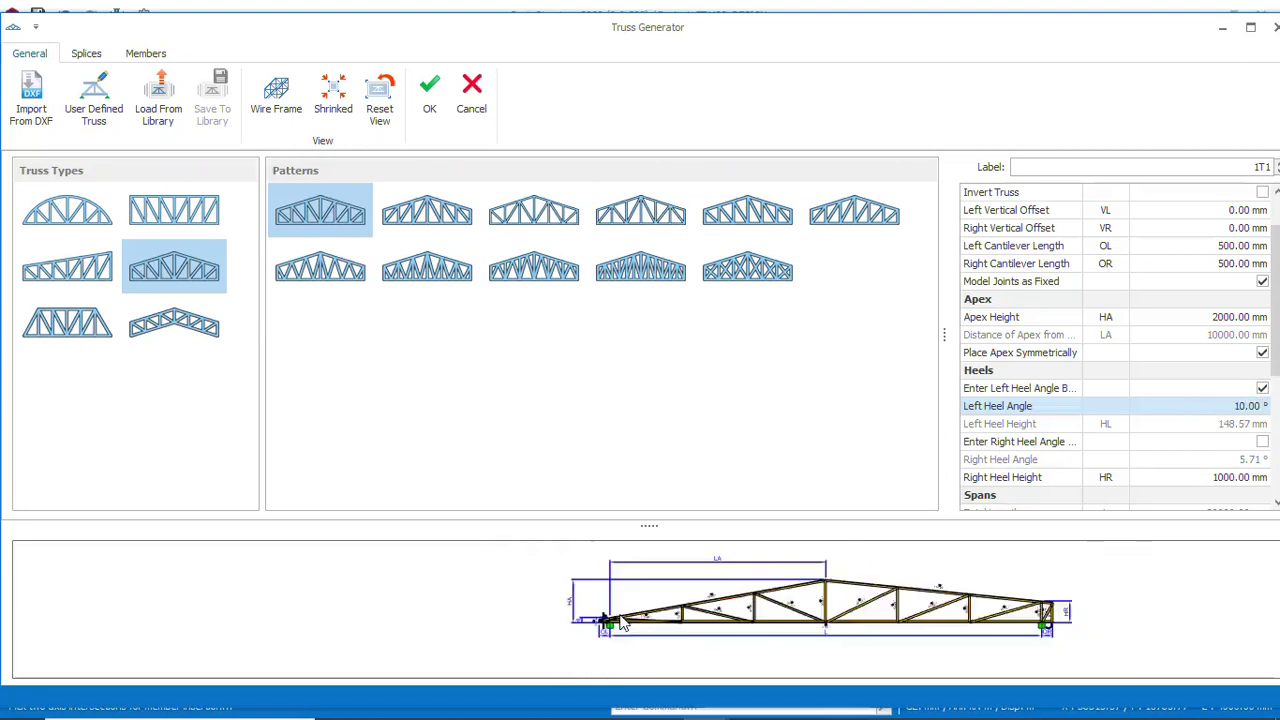
{"action": "scroll", "coordinate": [662, 617], "scroll_direction": "up", "scroll_amount": 1}
{"action": "scroll", "coordinate": [612, 625], "scroll_direction": "up", "scroll_amount": 2}
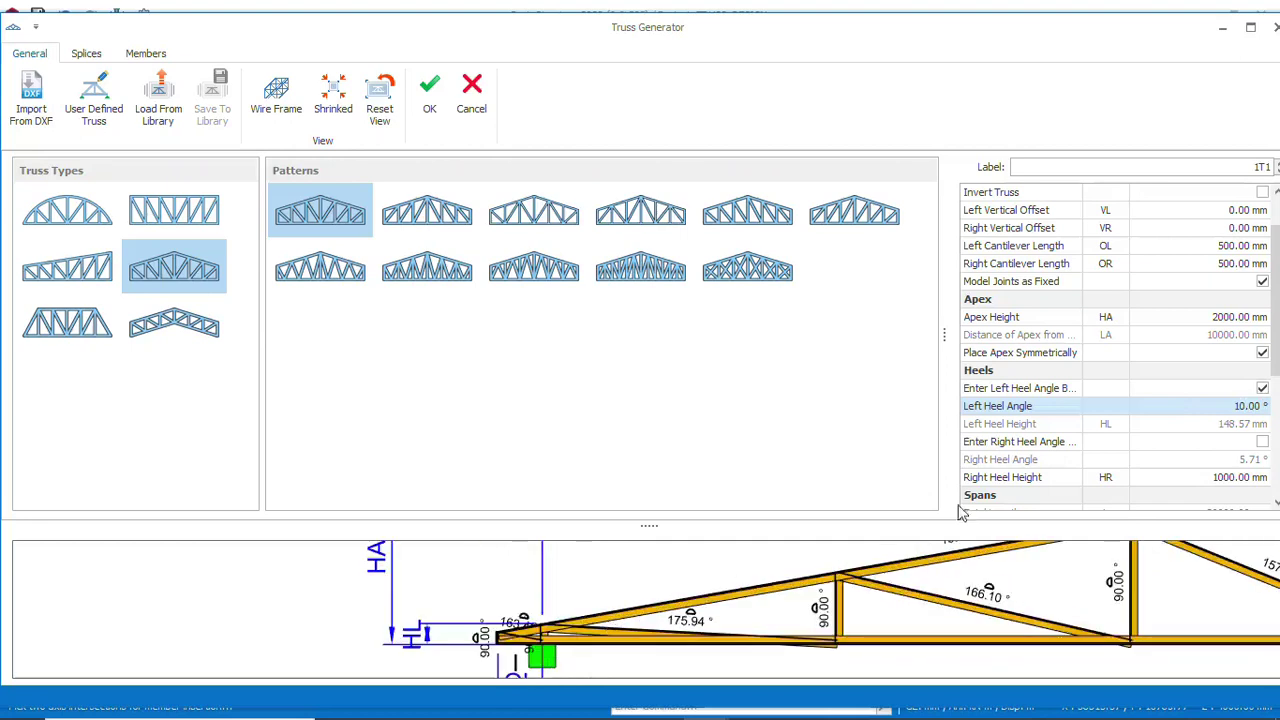
{"action": "left_click", "coordinate": [1235, 408]}
{"action": "left_click_drag", "start_coordinate": [1261, 408], "coordinate": [1229, 408]}
{"action": "type", "text": "7"}
{"action": "key", "text": "Return"}
{"action": "scroll", "coordinate": [660, 617], "scroll_direction": "down", "scroll_amount": 2}
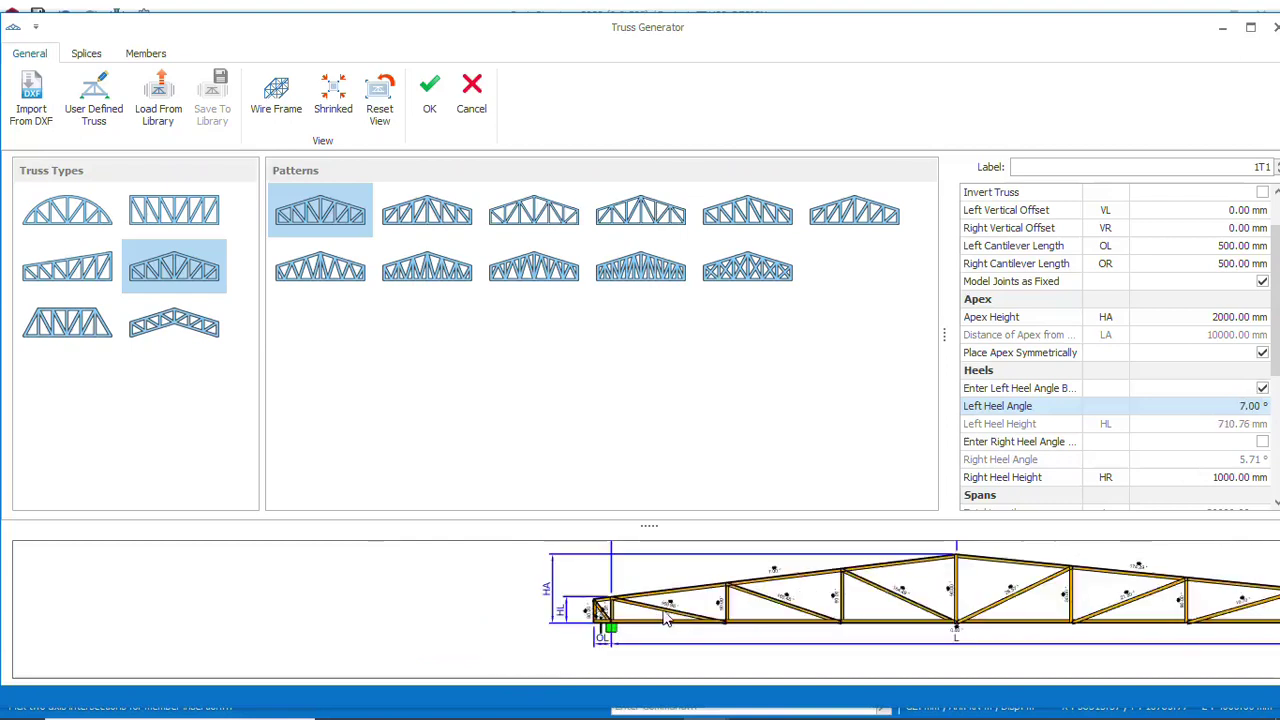
{"action": "double_click", "coordinate": [1263, 406]}
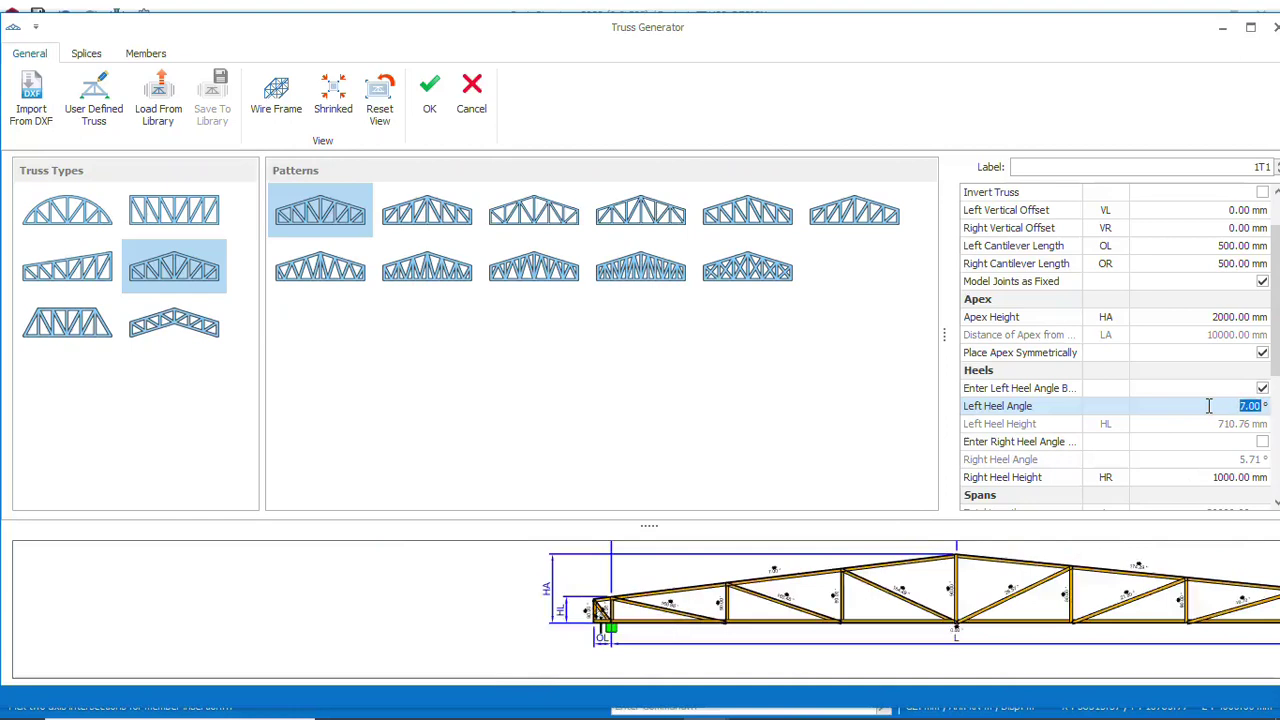
{"action": "type", "text": "5"}
{"action": "left_click", "coordinate": [1020, 610]}
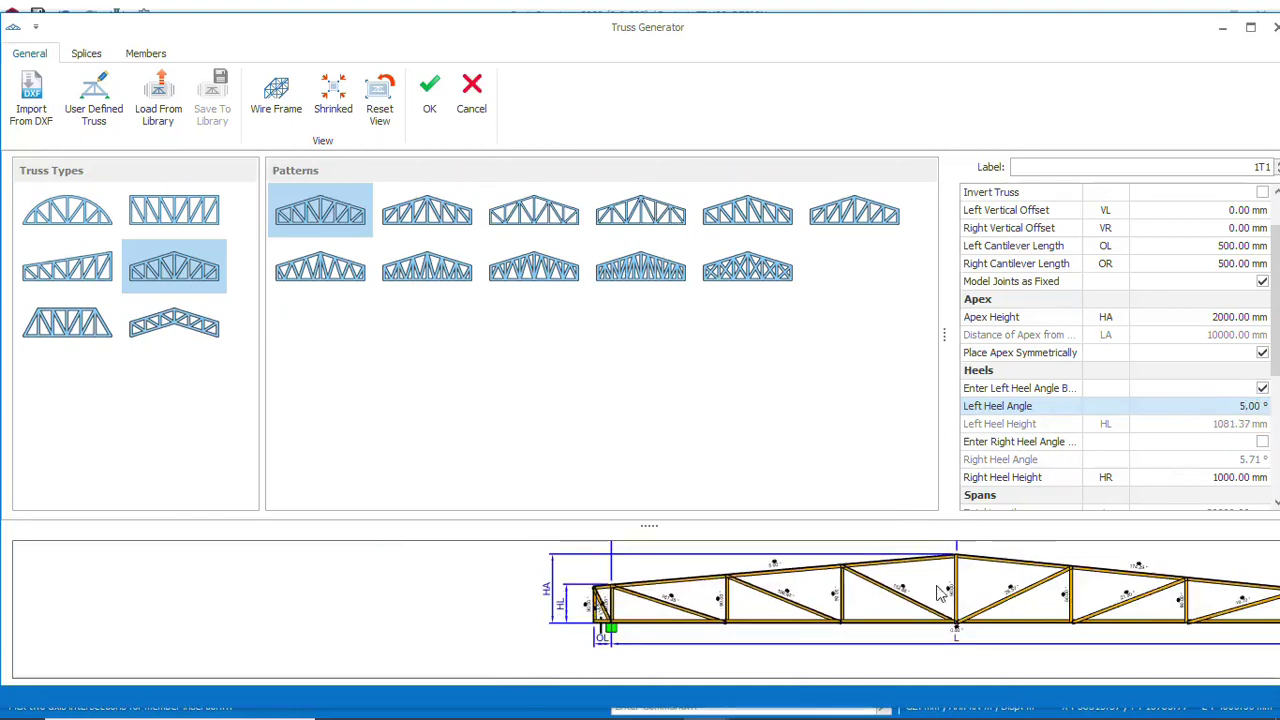
Set the left heel angle to 8°
{"action": "double_click", "coordinate": [1247, 408]}
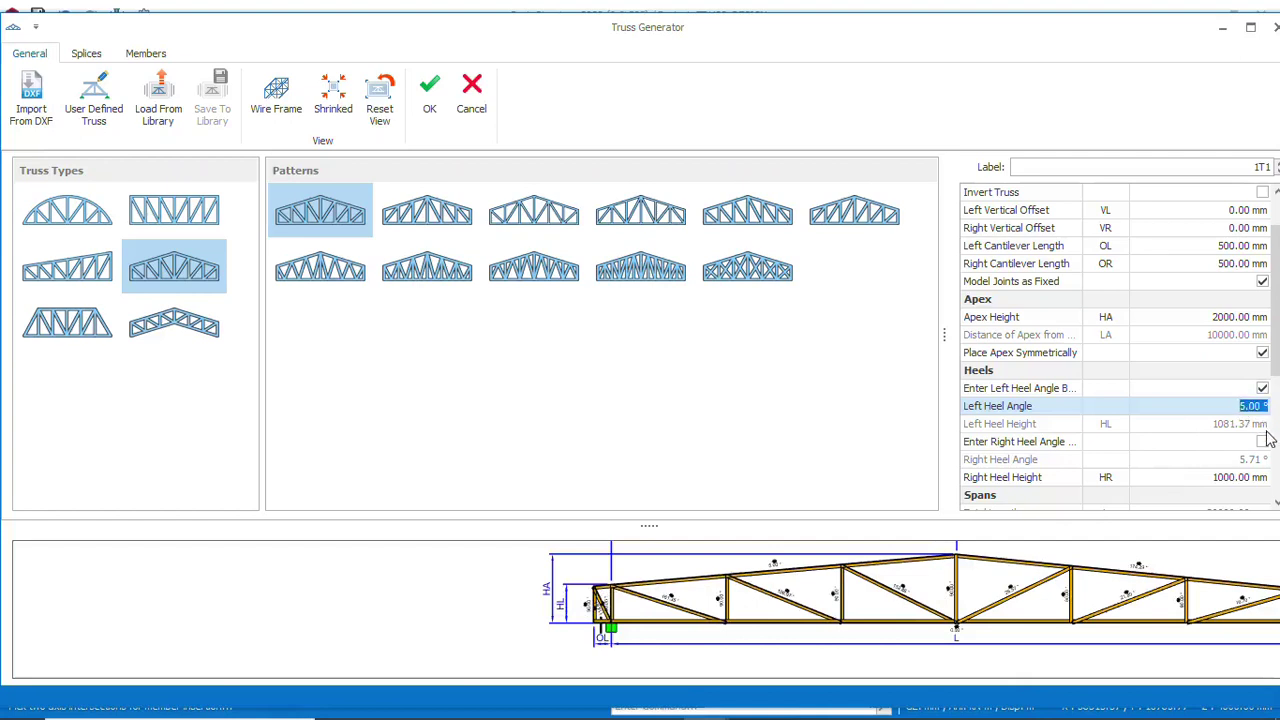
{"action": "type", "text": "8"}
{"action": "left_click", "coordinate": [1024, 612]}
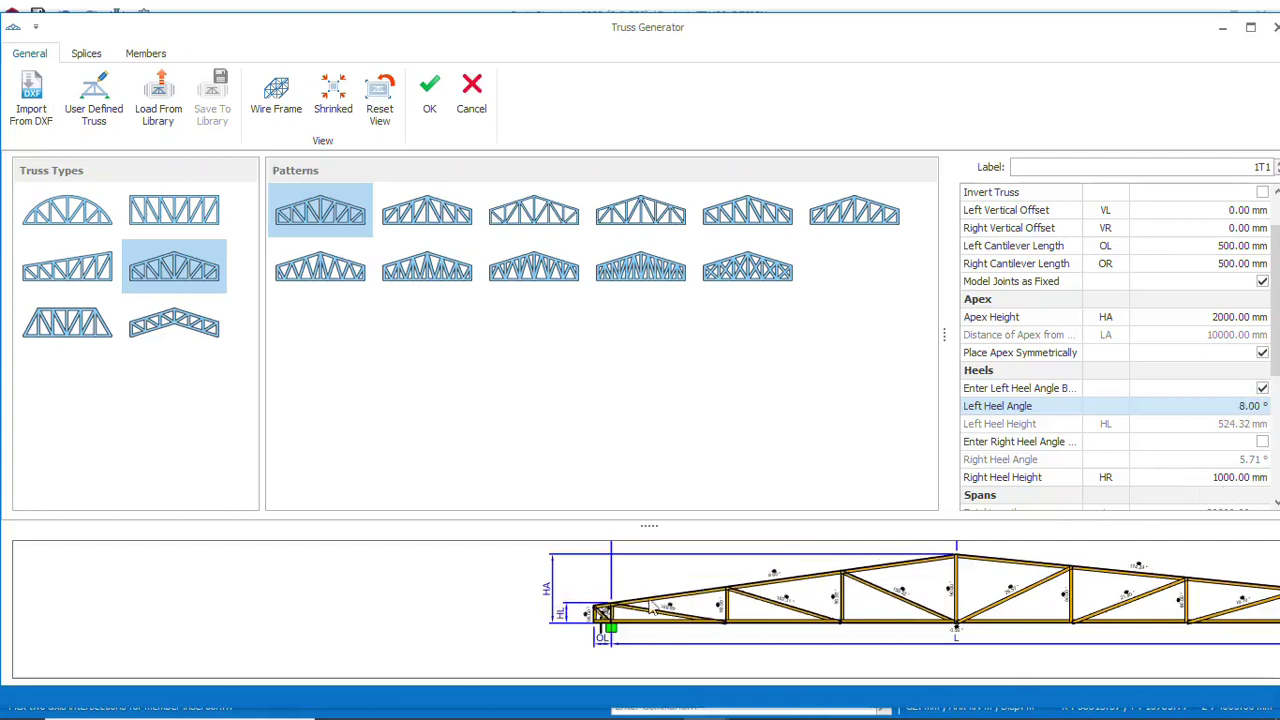
{"action": "scroll", "coordinate": [634, 627], "scroll_direction": "up", "scroll_amount": 3}
{"action": "scroll", "coordinate": [520, 605], "scroll_direction": "down", "scroll_amount": 5}
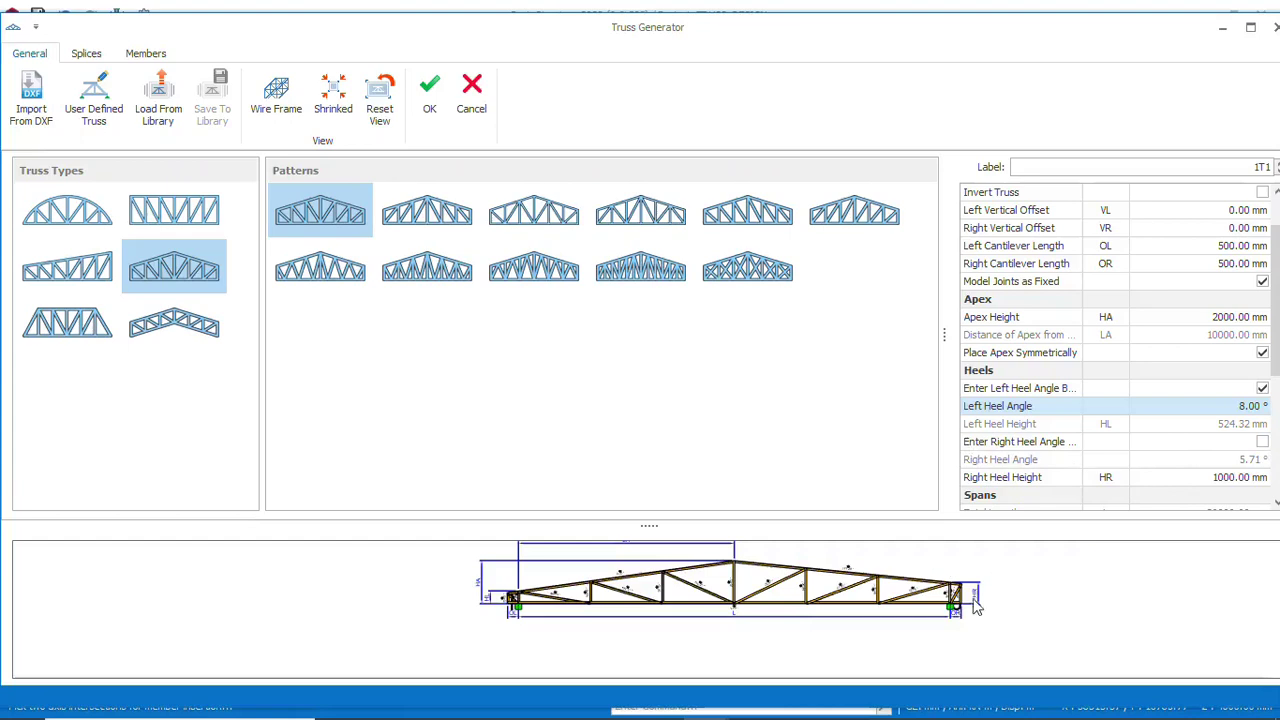
Define the right heel by angle and set the right heel angle to 8°
{"action": "scroll", "coordinate": [975, 605], "scroll_direction": "up", "scroll_amount": 4}
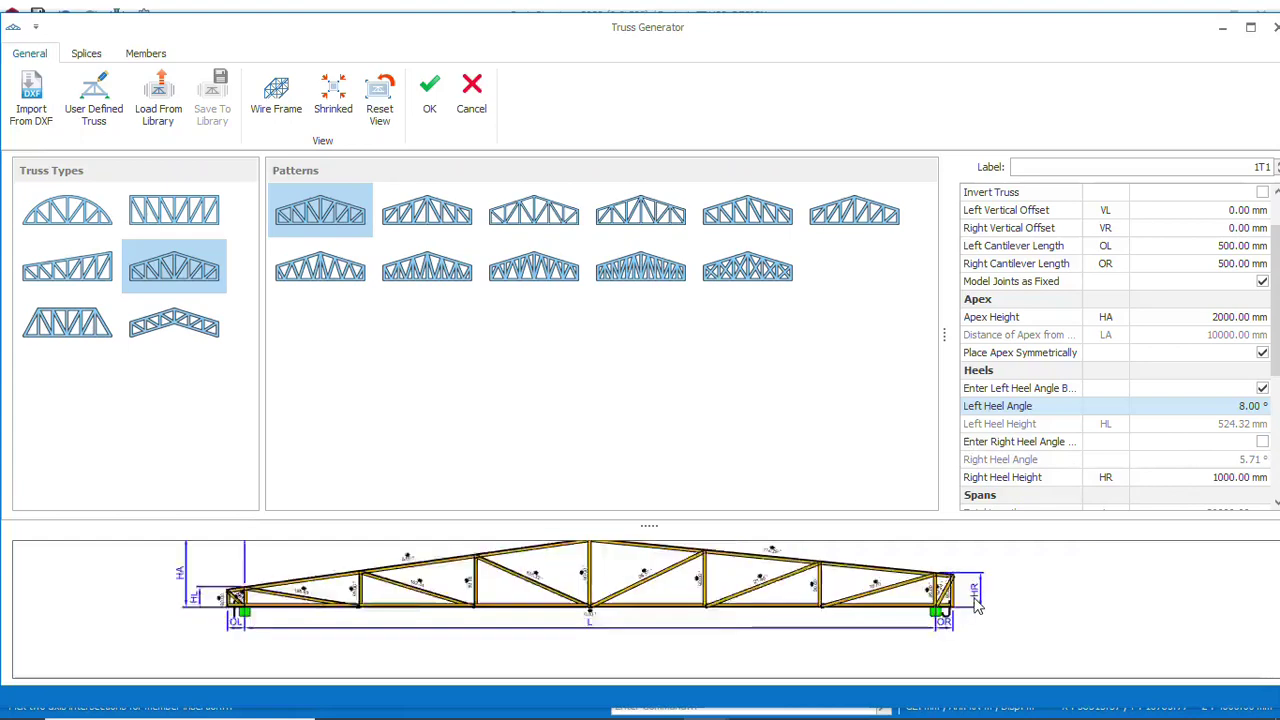
{"action": "left_click", "coordinate": [1261, 442]}
{"action": "left_click", "coordinate": [1248, 460]}
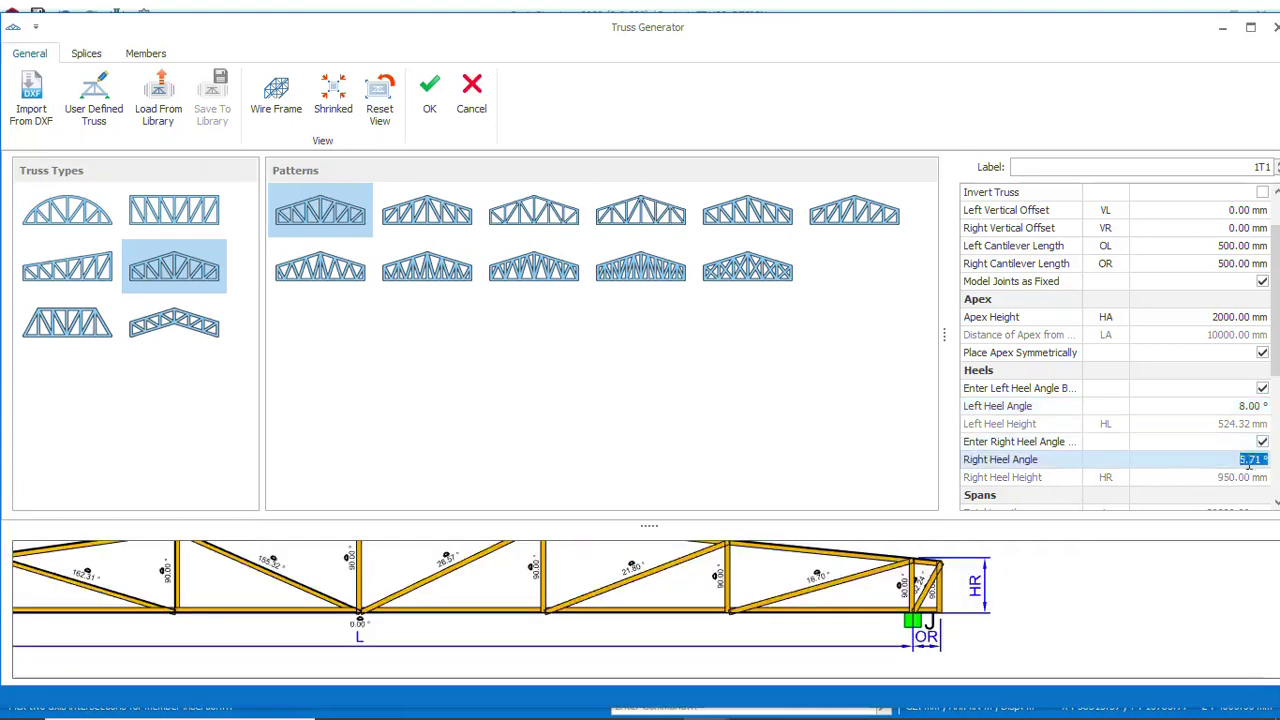
{"action": "type", "text": "8"}
{"action": "key", "text": "Return"}
{"action": "scroll", "coordinate": [924, 601], "scroll_direction": "down", "scroll_amount": 4}
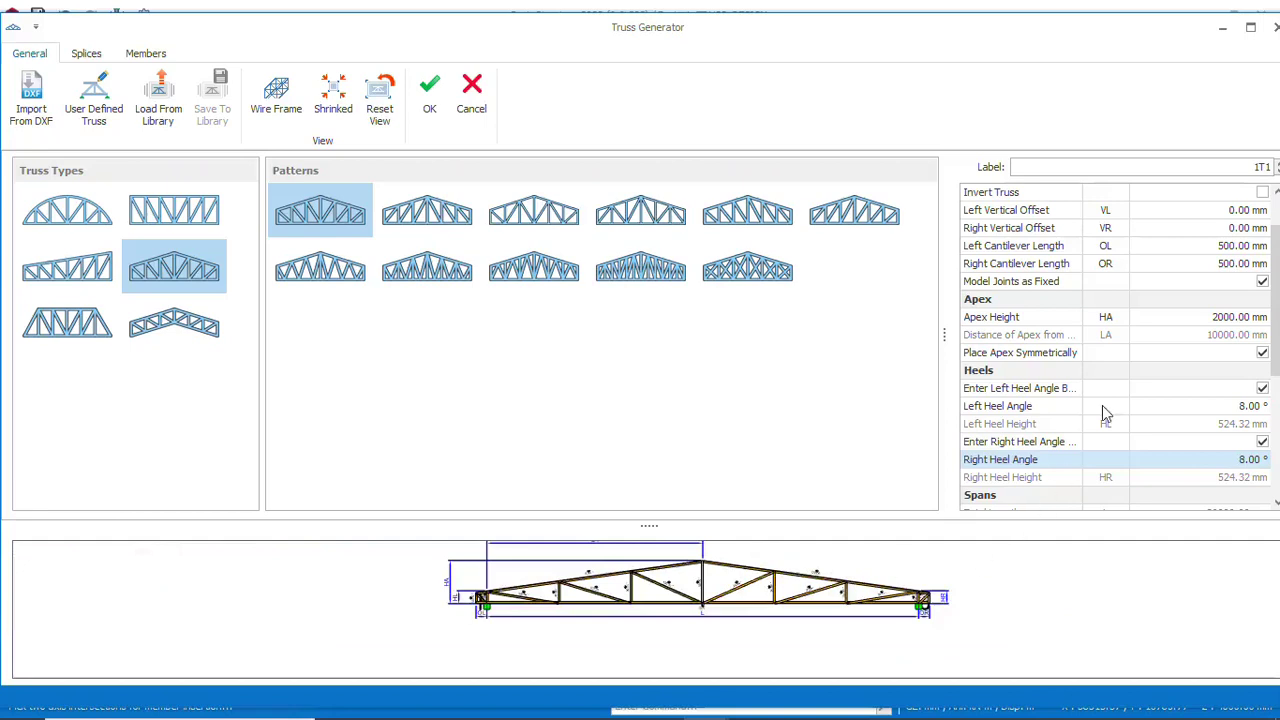
Try 4 spans on both the left and right sides of the truss
{"action": "scroll", "coordinate": [1105, 413], "scroll_direction": "down", "scroll_amount": 2}
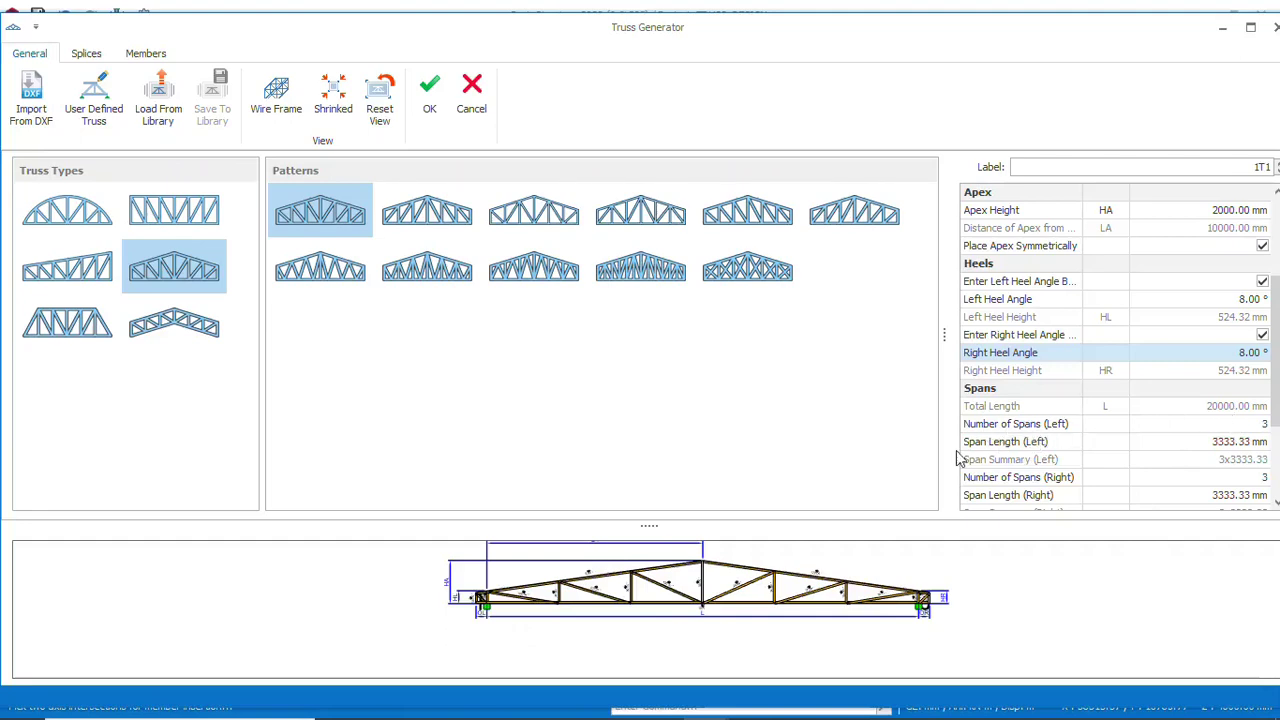
{"action": "scroll", "coordinate": [846, 610], "scroll_direction": "up", "scroll_amount": 1}
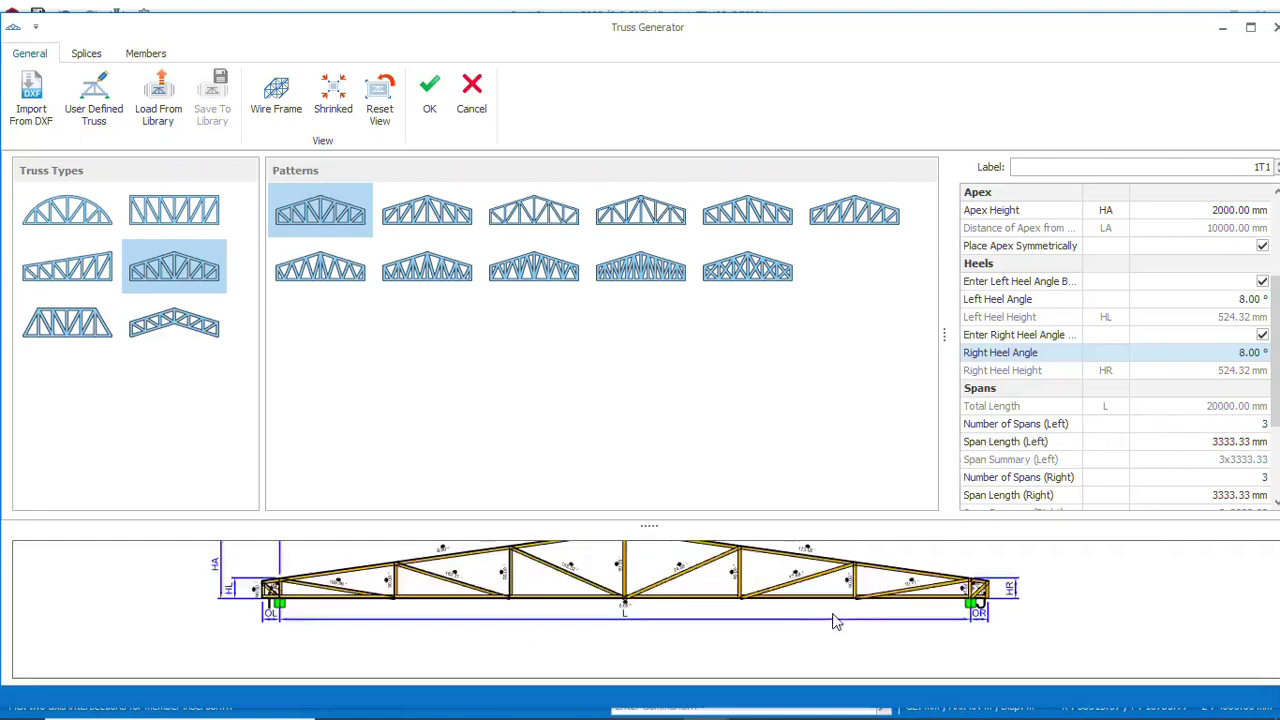
{"action": "scroll", "coordinate": [680, 590], "scroll_direction": "down", "scroll_amount": 2}
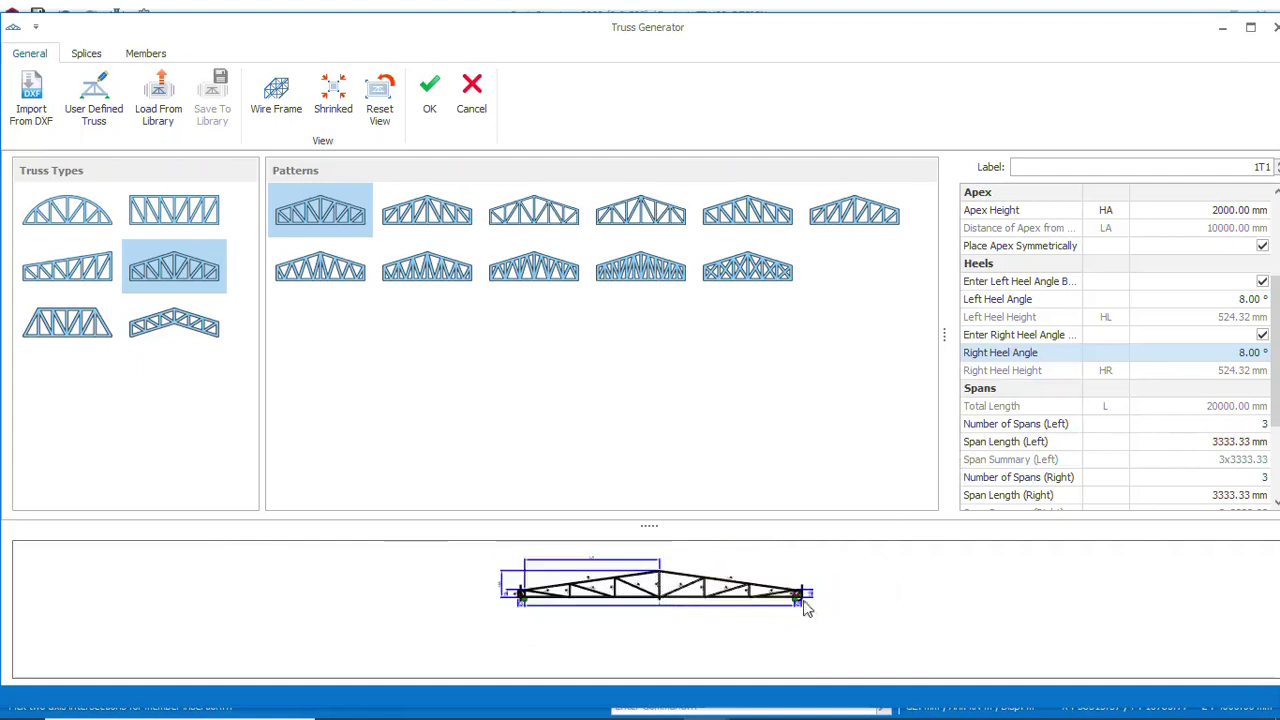
{"action": "scroll", "coordinate": [806, 600], "scroll_direction": "up", "scroll_amount": 2}
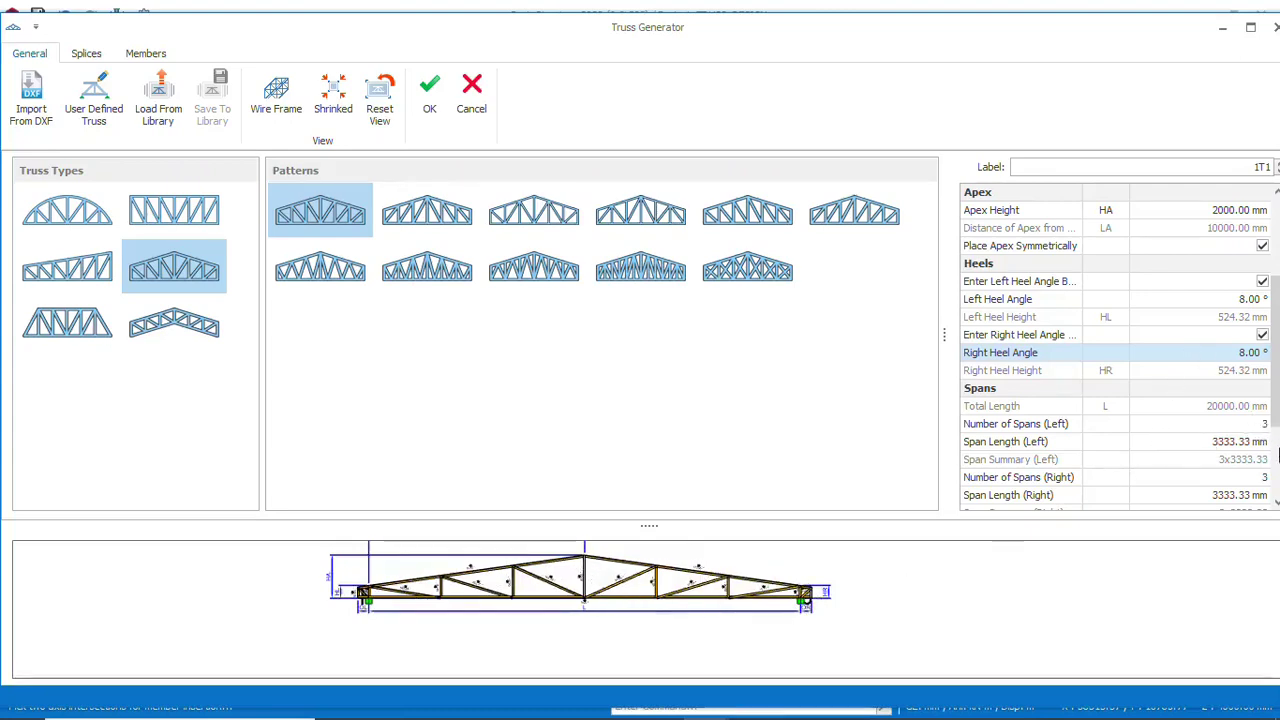
{"action": "left_click", "coordinate": [1264, 423]}
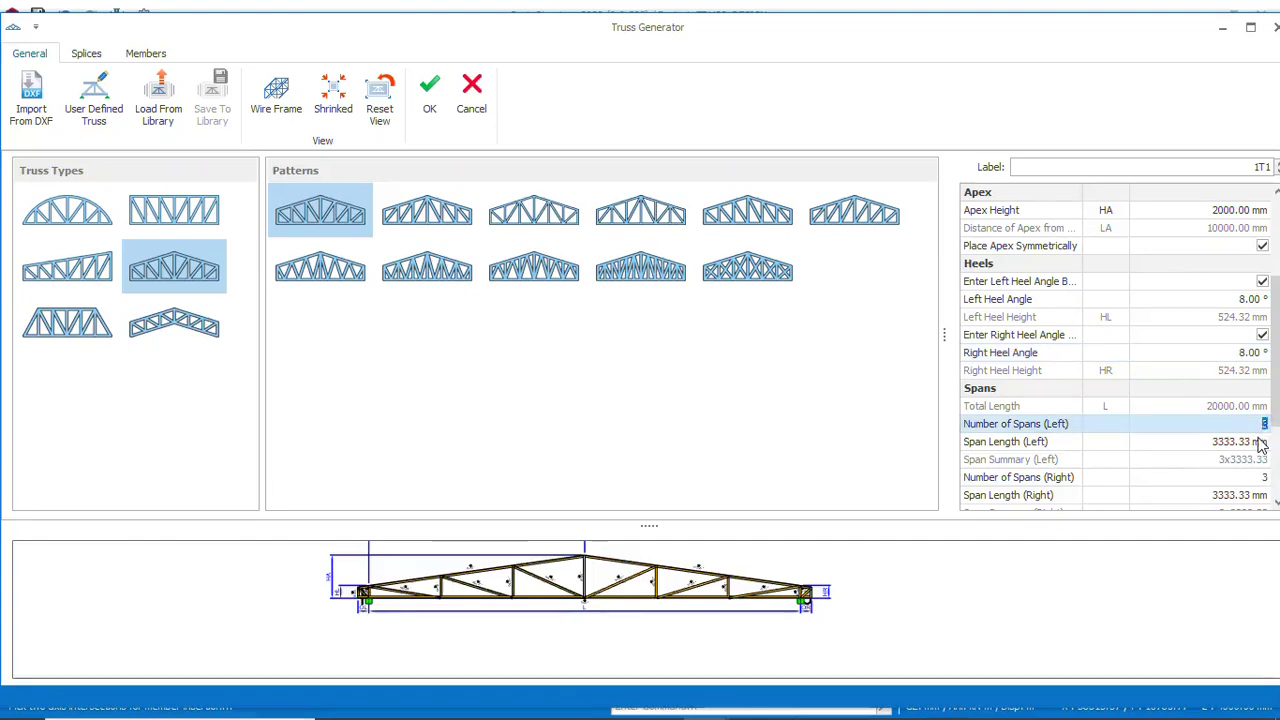
{"action": "type", "text": "4"}
{"action": "left_click", "coordinate": [1250, 478]}
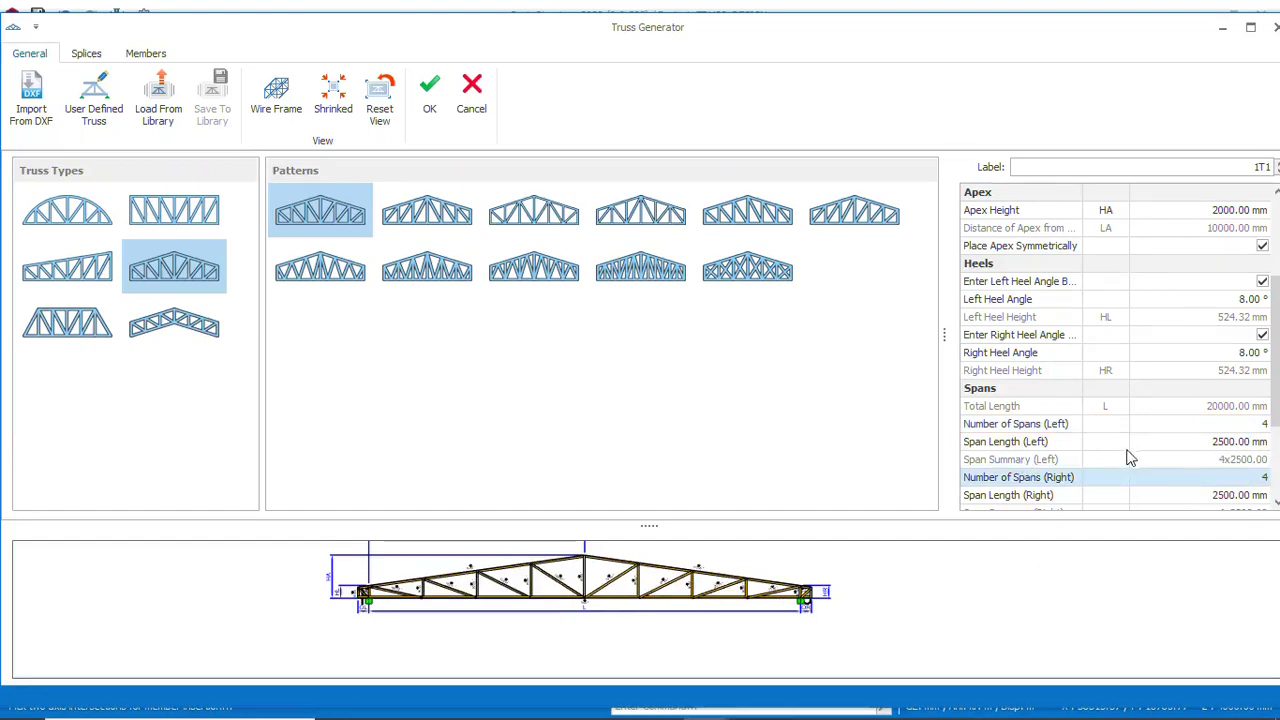
{"action": "scroll", "coordinate": [1130, 458], "scroll_direction": "down", "scroll_amount": 1}
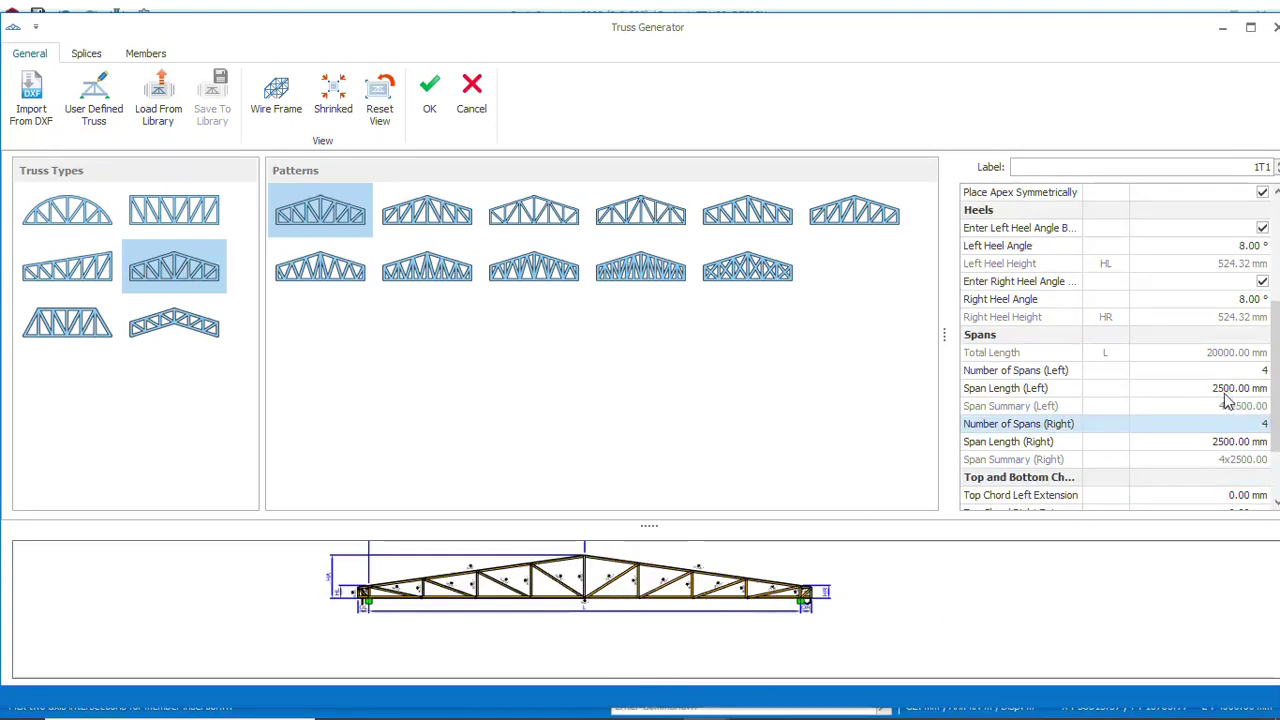
Set the number of spans to 5 on both the left and right sides of the truss
{"action": "left_click", "coordinate": [1264, 371]}
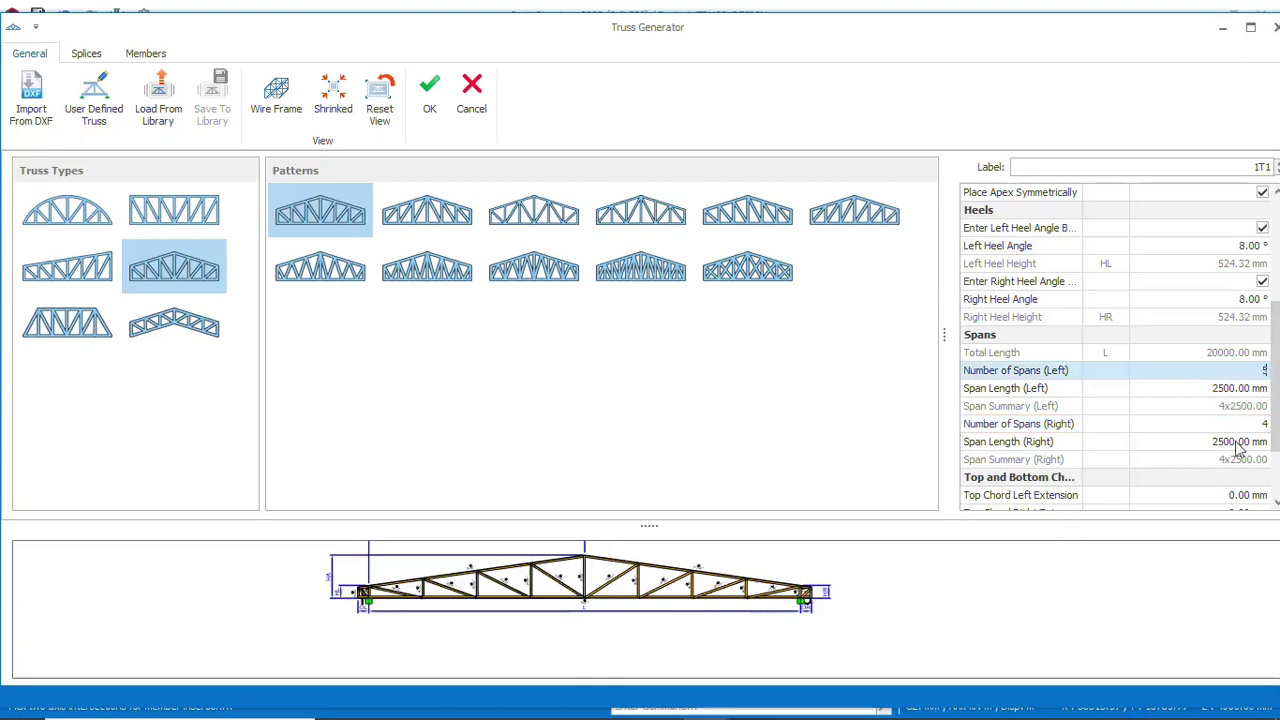
{"action": "type", "text": "5"}
{"action": "left_click", "coordinate": [1263, 424]}
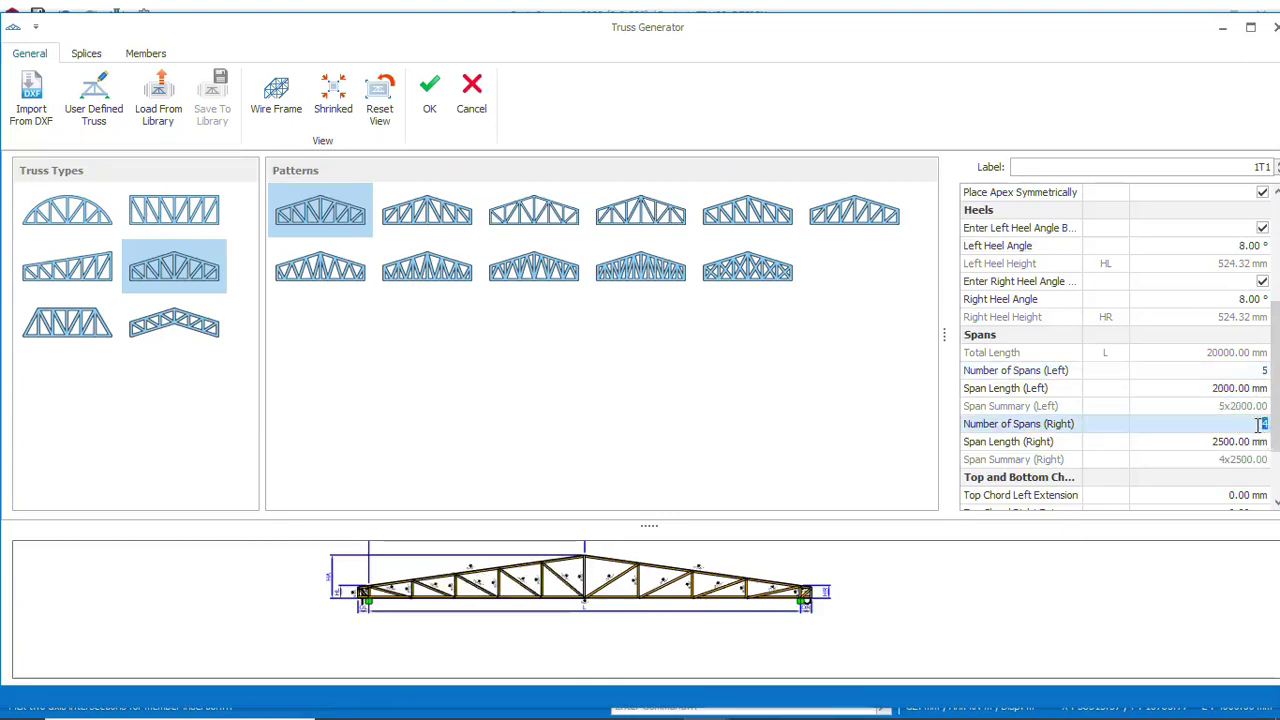
{"action": "type", "text": "5"}
{"action": "left_click", "coordinate": [1132, 582]}
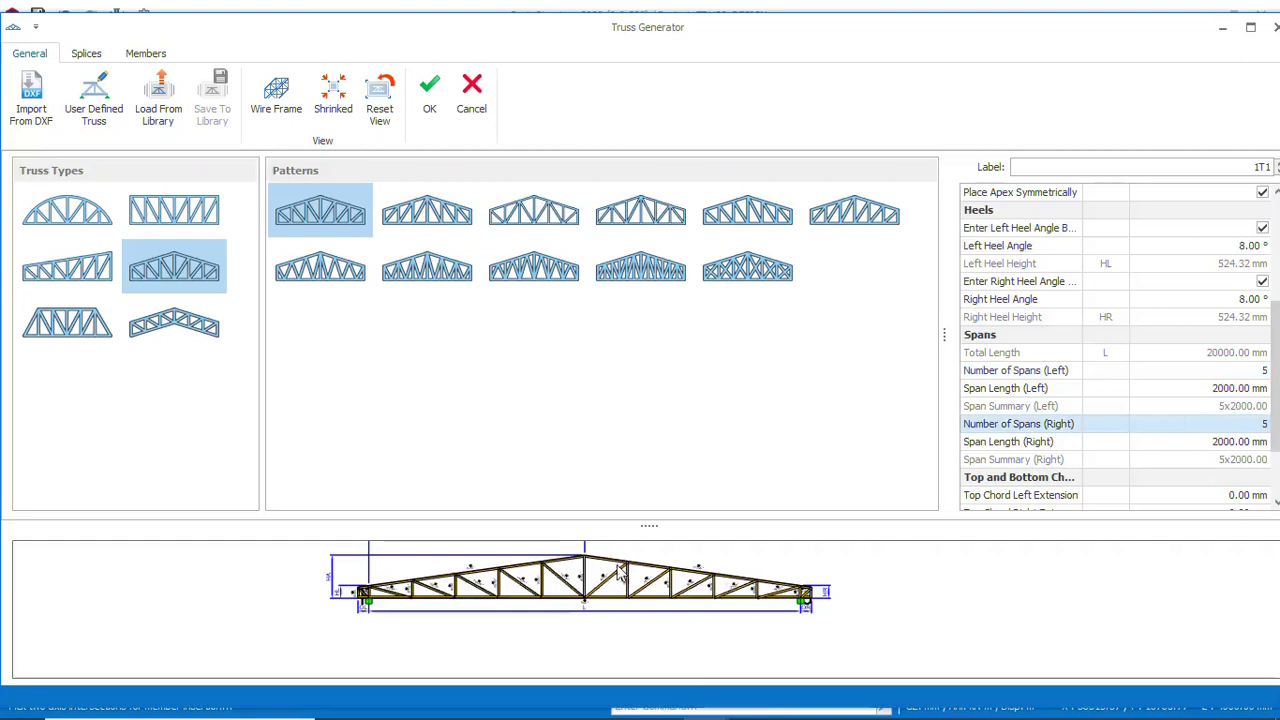
Extend the top chord by 500 mm at the left end of the truss
{"action": "scroll", "coordinate": [1173, 433], "scroll_direction": "down", "scroll_amount": 1}
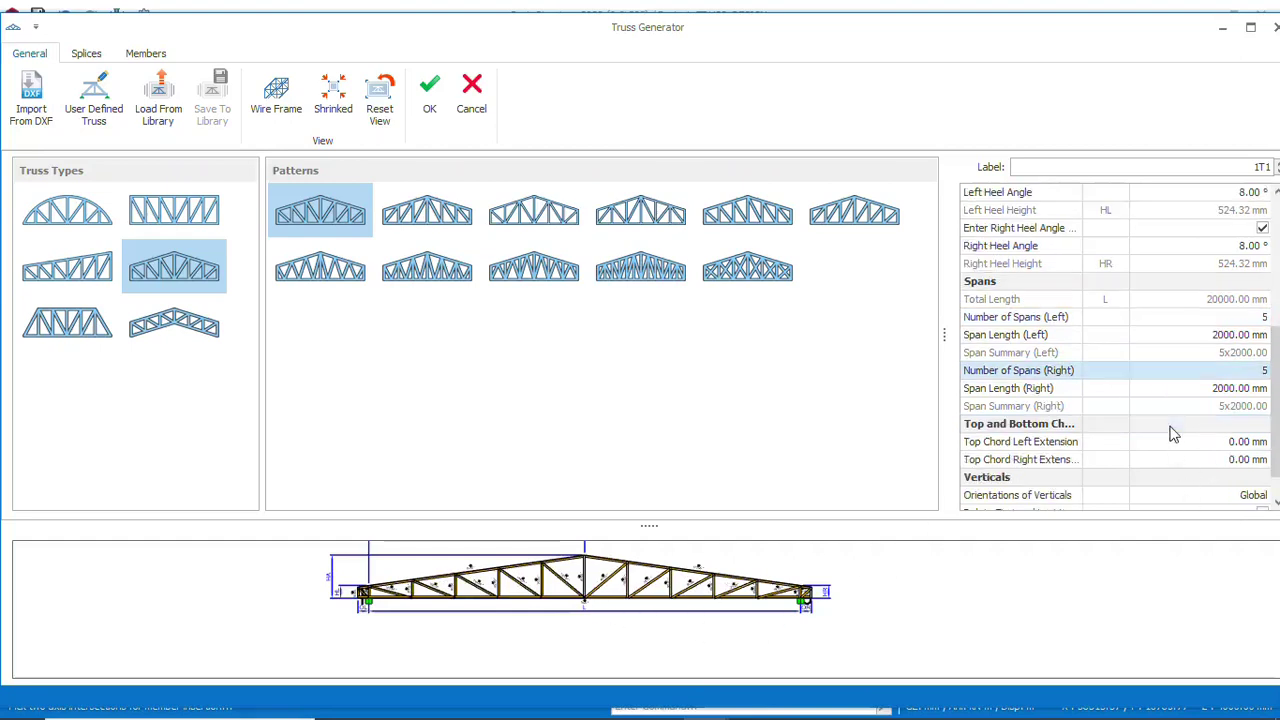
{"action": "scroll", "coordinate": [1178, 434], "scroll_direction": "down", "scroll_amount": 1}
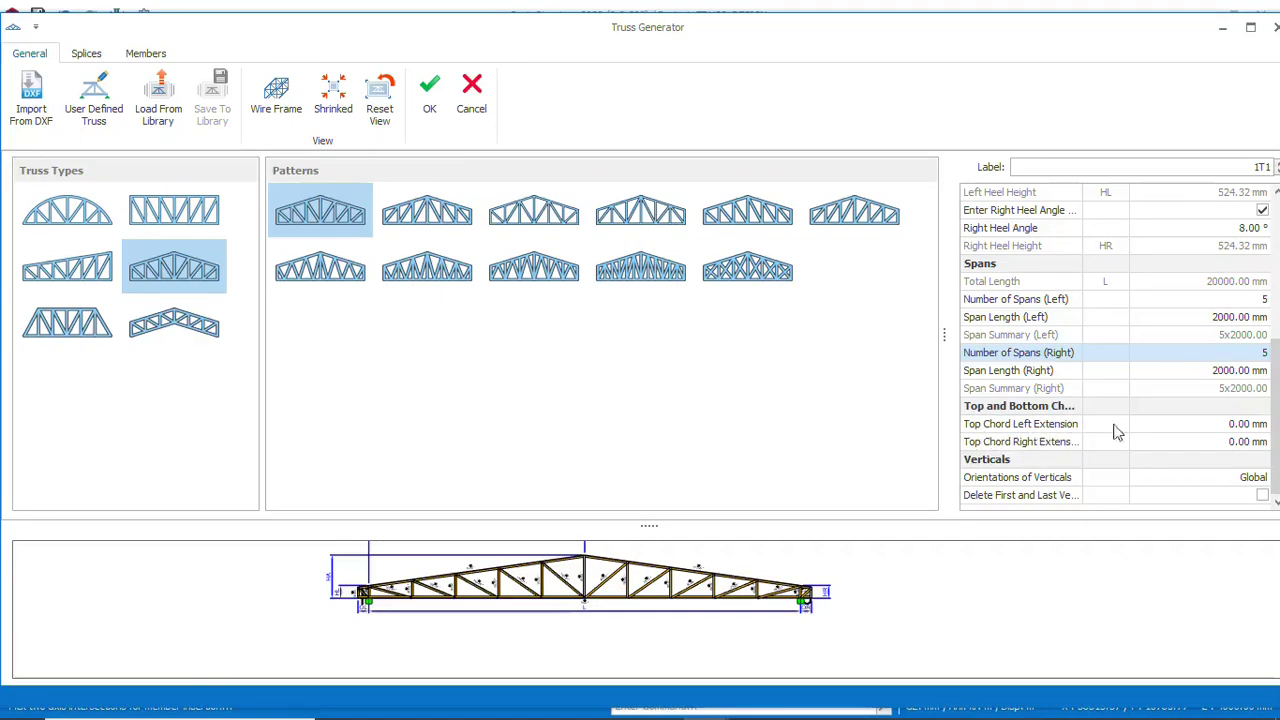
{"action": "scroll", "coordinate": [366, 600], "scroll_direction": "up", "scroll_amount": 5}
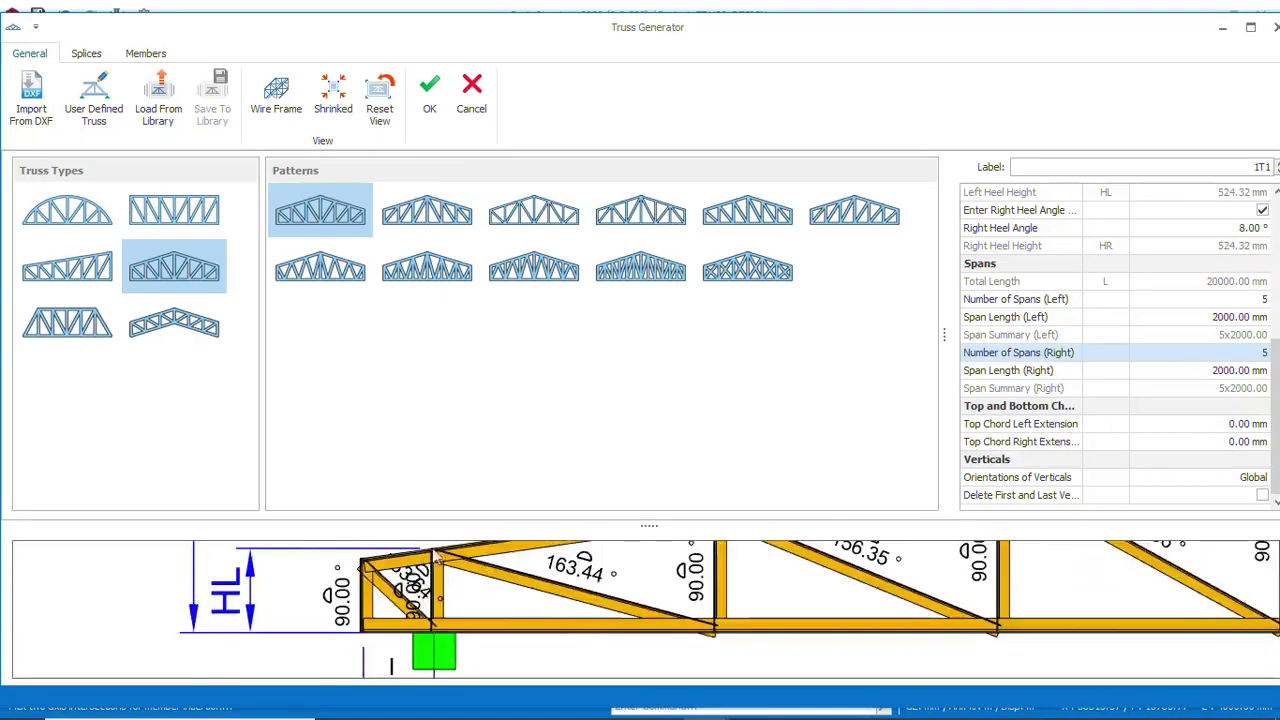
{"action": "scroll", "coordinate": [390, 582], "scroll_direction": "down", "scroll_amount": 5}
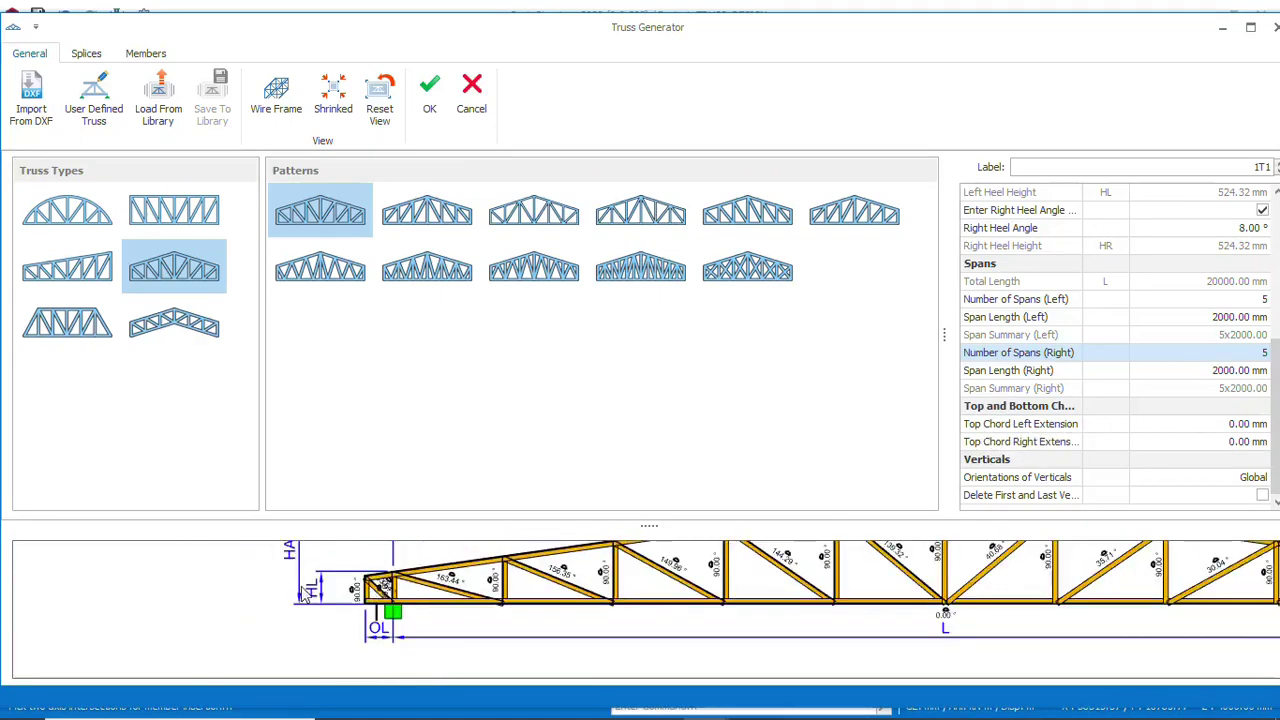
{"action": "left_click", "coordinate": [1237, 425]}
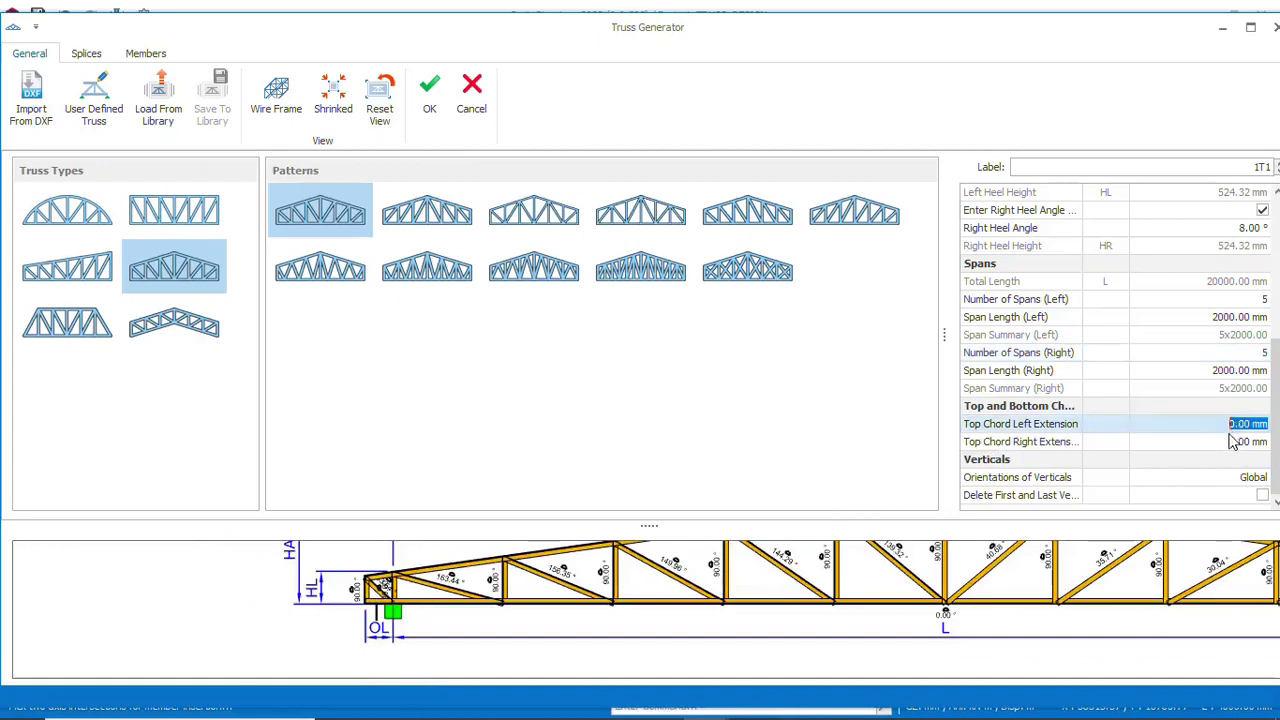
{"action": "type", "text": "500"}
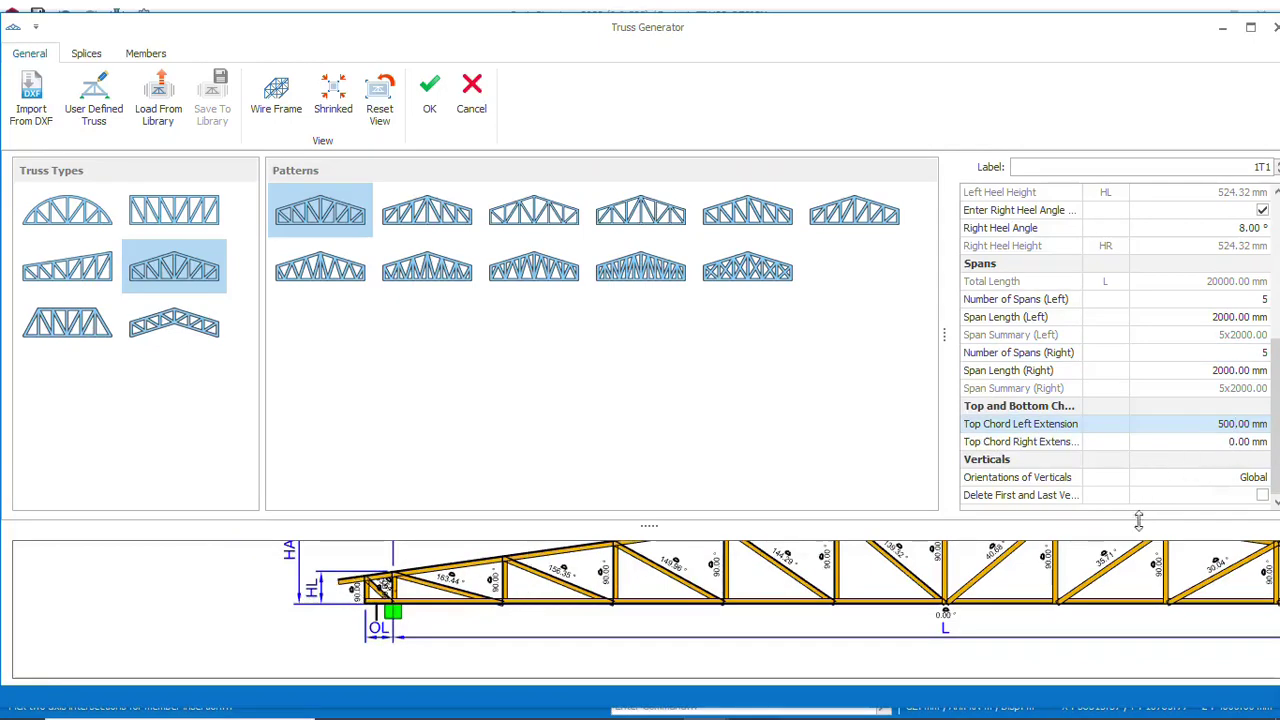
{"action": "left_click", "coordinate": [812, 632]}
{"action": "scroll", "coordinate": [1038, 602], "scroll_direction": "up", "scroll_amount": 4}
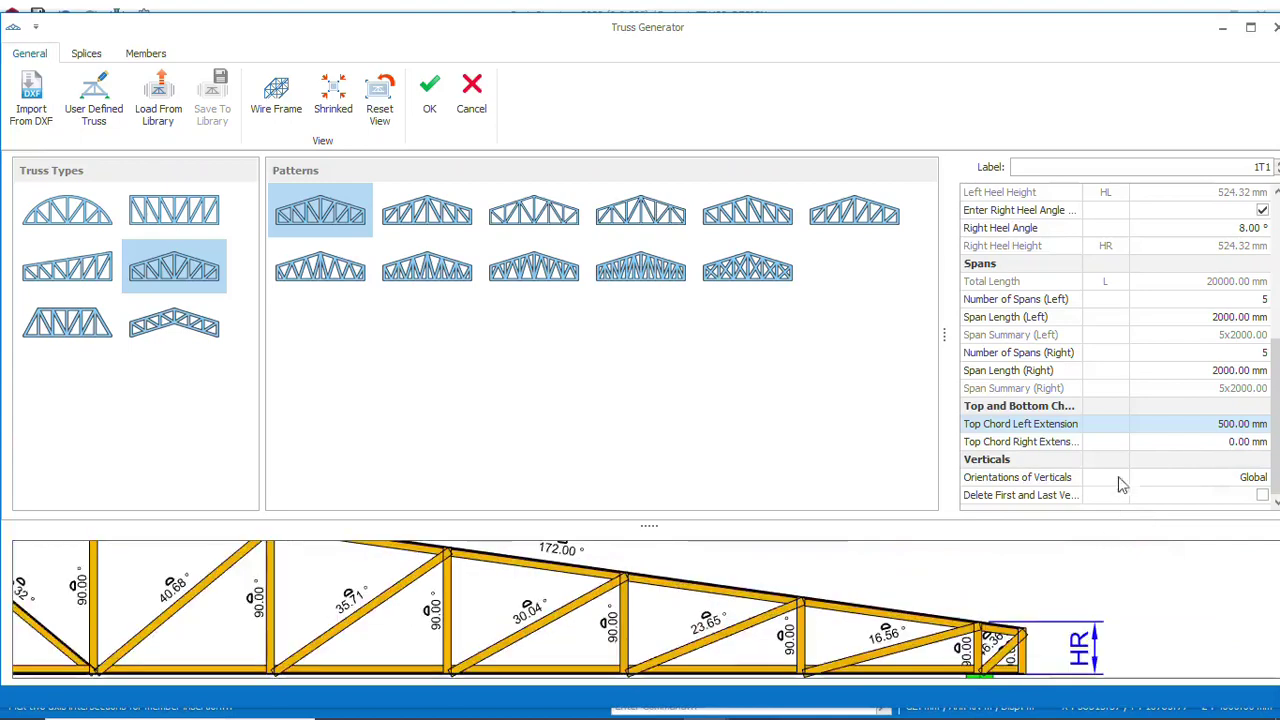
Extend the top chord by 500 mm at the right end of the truss
{"action": "left_click", "coordinate": [1222, 441]}
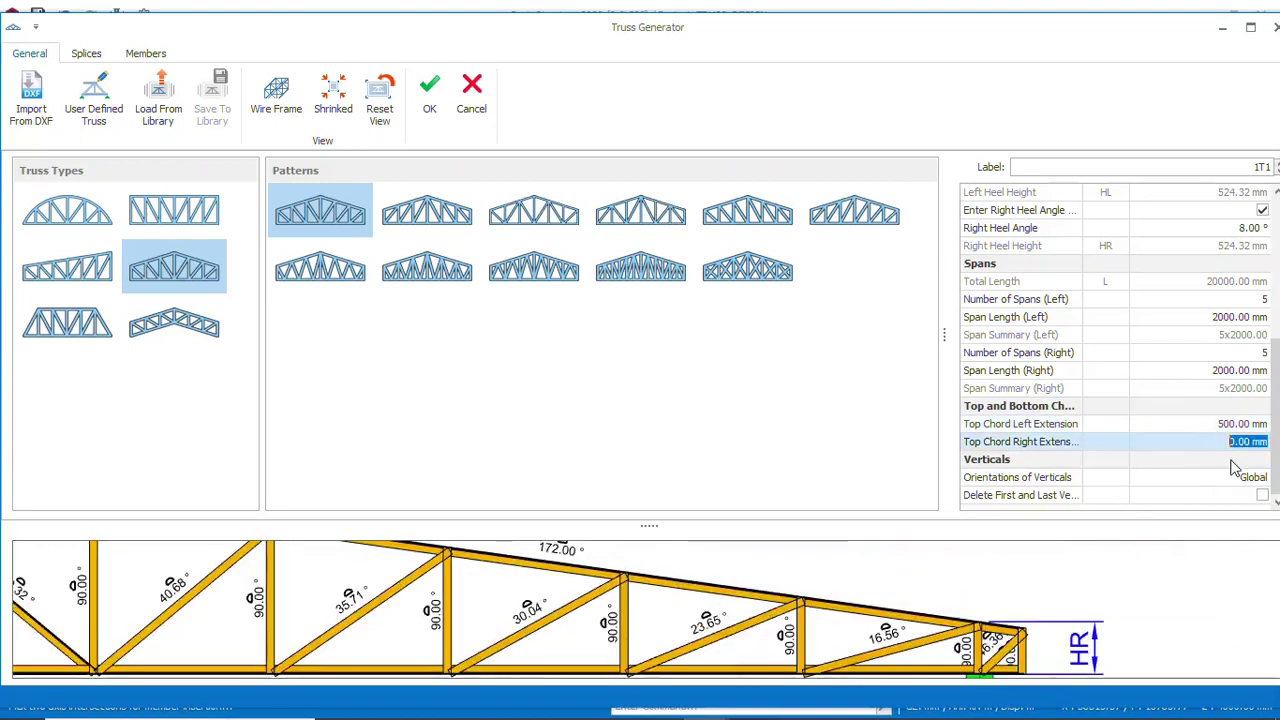
{"action": "type", "text": "50"}
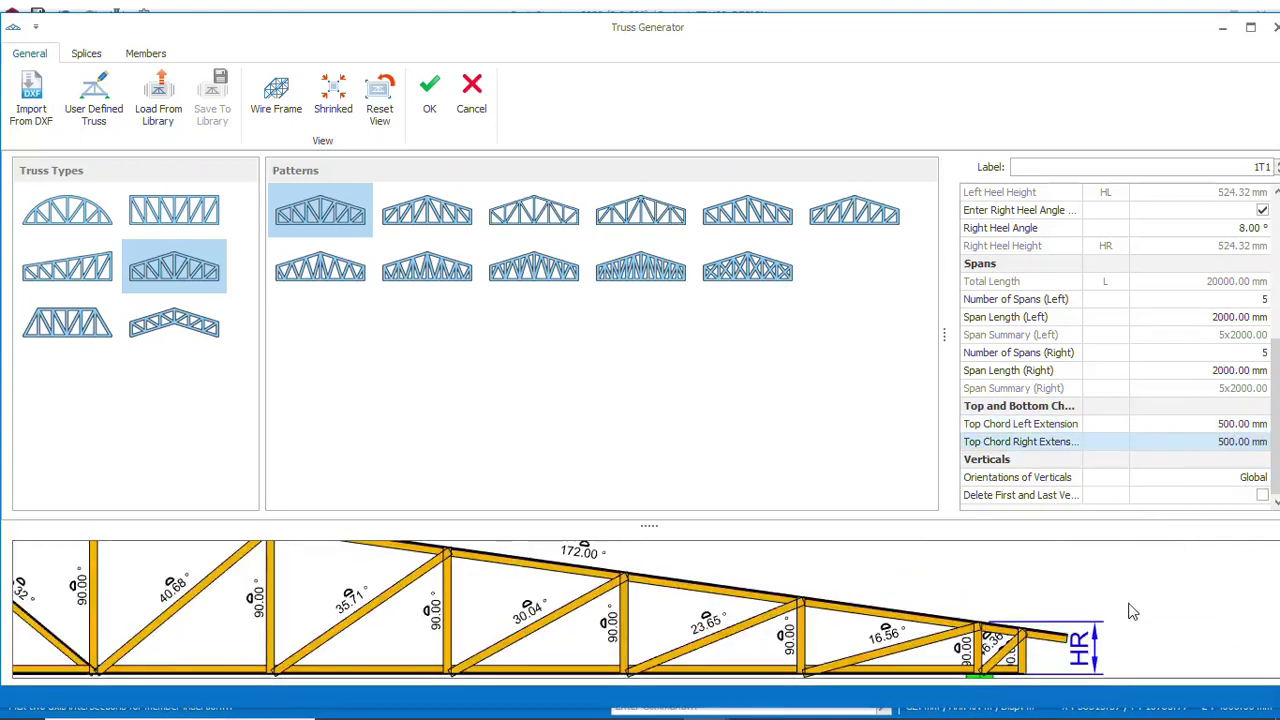
{"action": "scroll", "coordinate": [1132, 608], "scroll_direction": "down", "scroll_amount": 5}
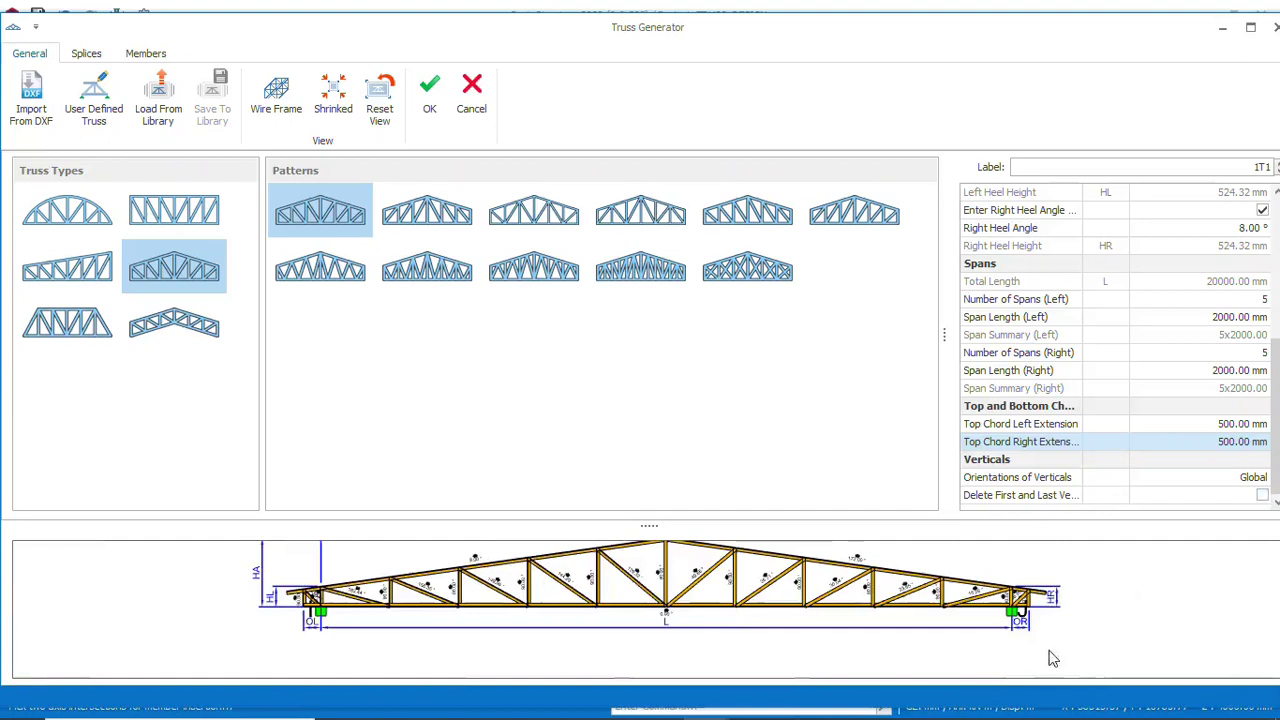
Try deleting the first and last verticals, restore them, and accept the truss design to insert it on axis A
{"action": "left_click", "coordinate": [1262, 496]}
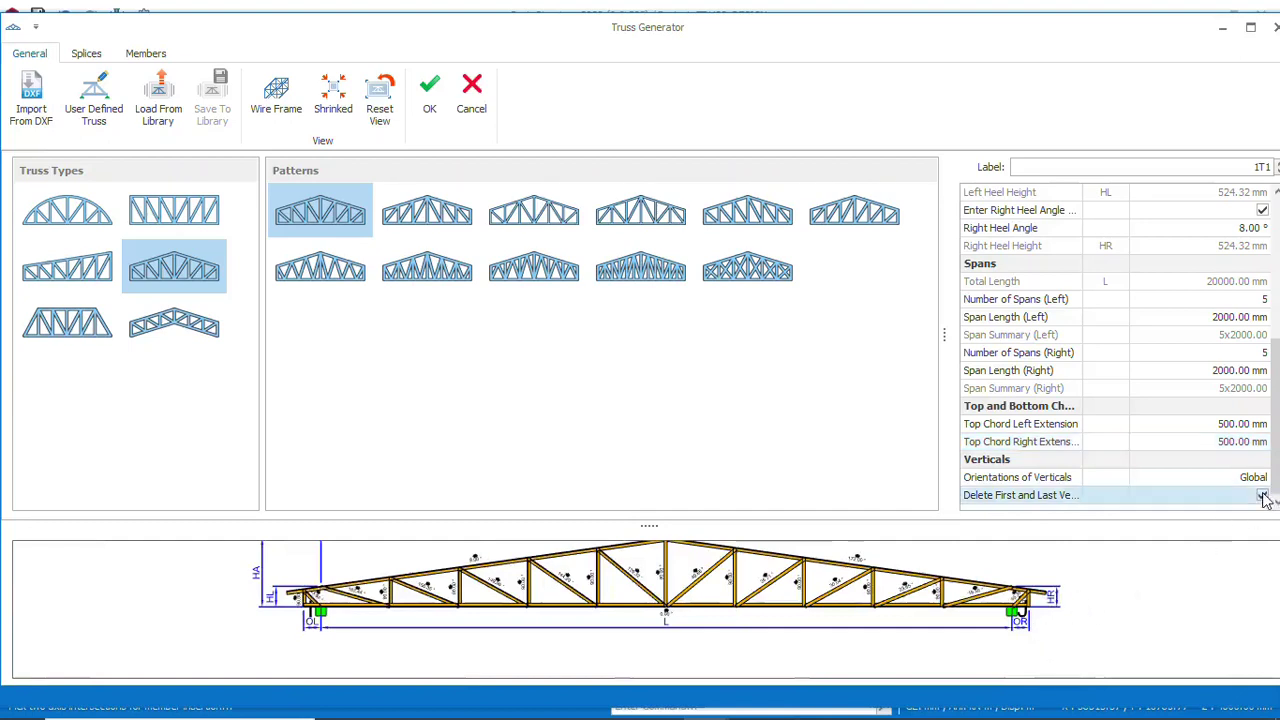
{"action": "left_click", "coordinate": [1263, 496]}
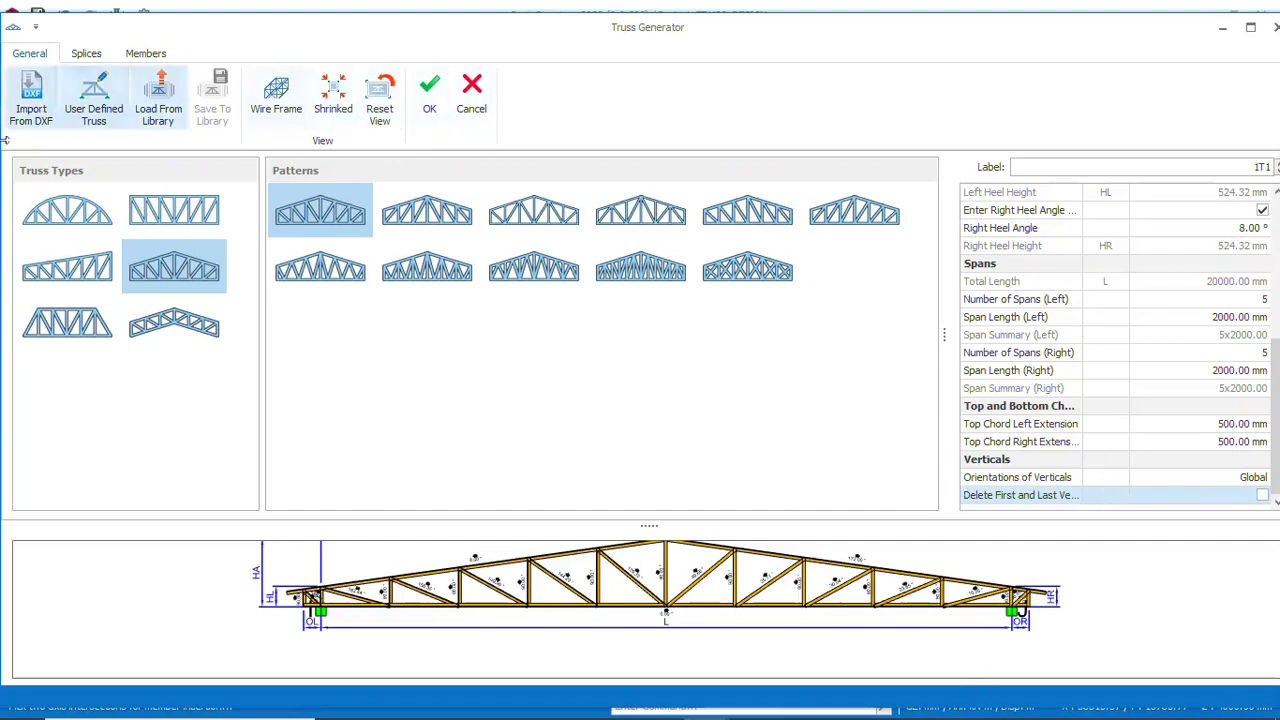
{"action": "left_click", "coordinate": [428, 94]}
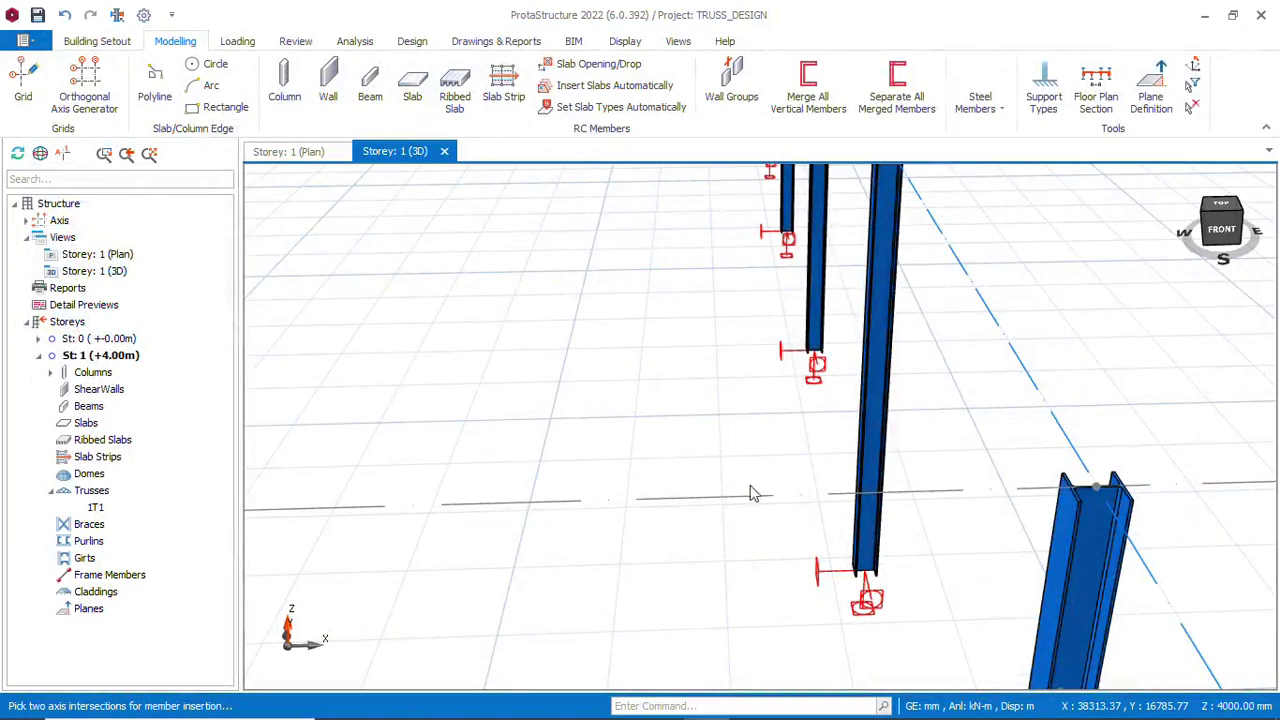
Place copies of the truss on the columns at the intersections of axis 1 with axes B, C and D
{"action": "scroll", "coordinate": [798, 460], "scroll_direction": "down", "scroll_amount": 5}
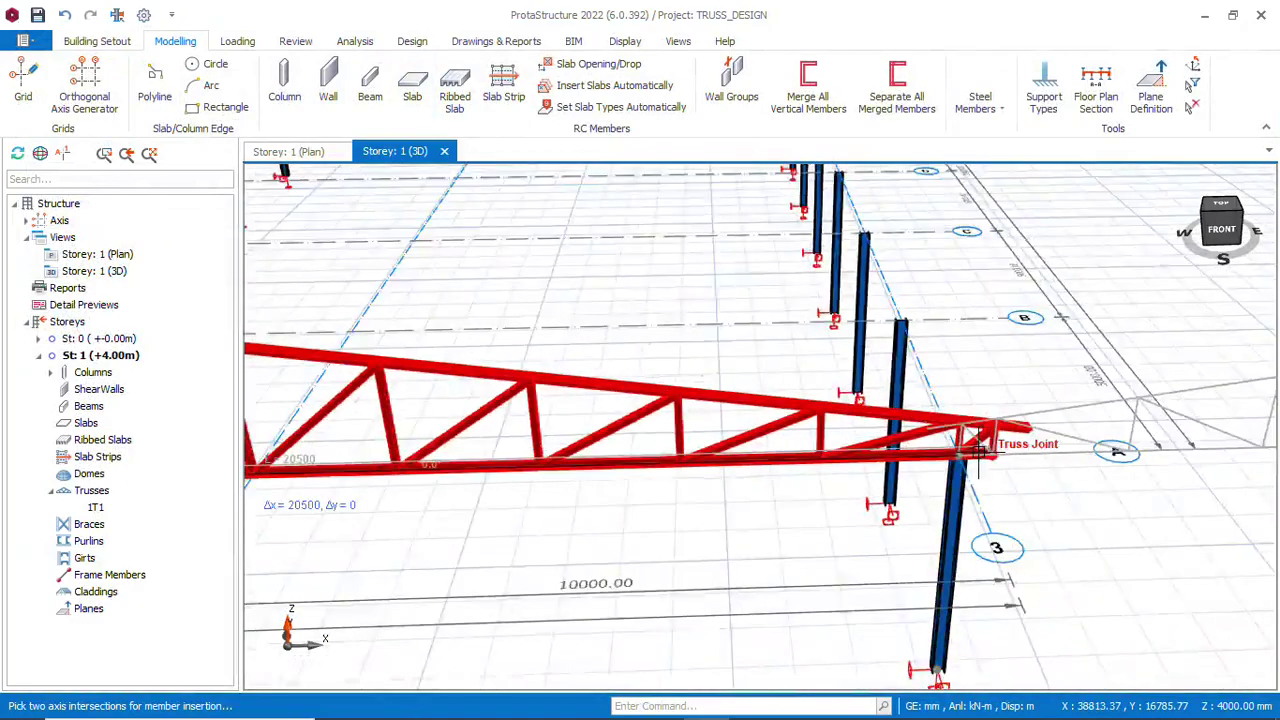
{"action": "scroll", "coordinate": [979, 451], "scroll_direction": "down", "scroll_amount": 2}
{"action": "mouse_move", "coordinate": [800, 520]}
{"action": "middle_mouse_down"}
{"action": "mouse_move", "coordinate": [591, 491]}
{"action": "mouse_move", "coordinate": [712, 549]}
{"action": "mouse_move", "coordinate": [690, 520]}
{"action": "middle_mouse_up"}
{"action": "scroll", "coordinate": [450, 320], "scroll_direction": "up", "scroll_amount": 4}
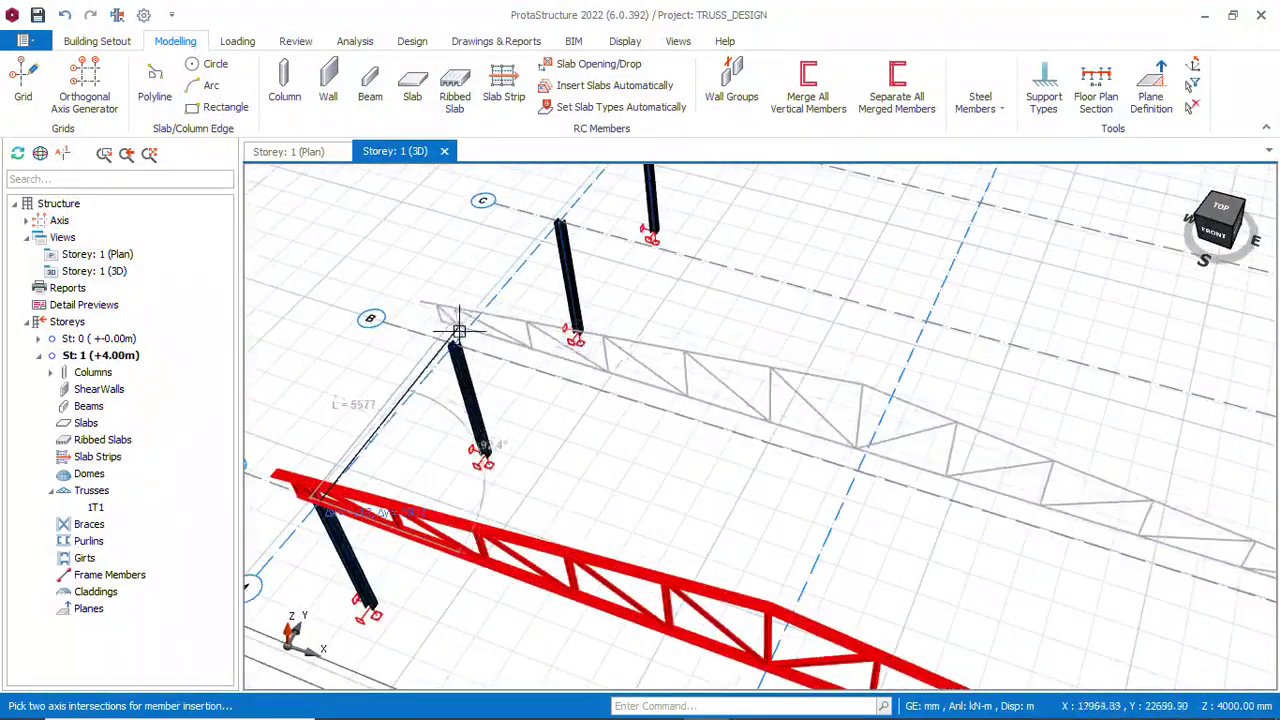
{"action": "left_click", "coordinate": [458, 331]}
{"action": "scroll", "coordinate": [460, 335], "scroll_direction": "down", "scroll_amount": 3}
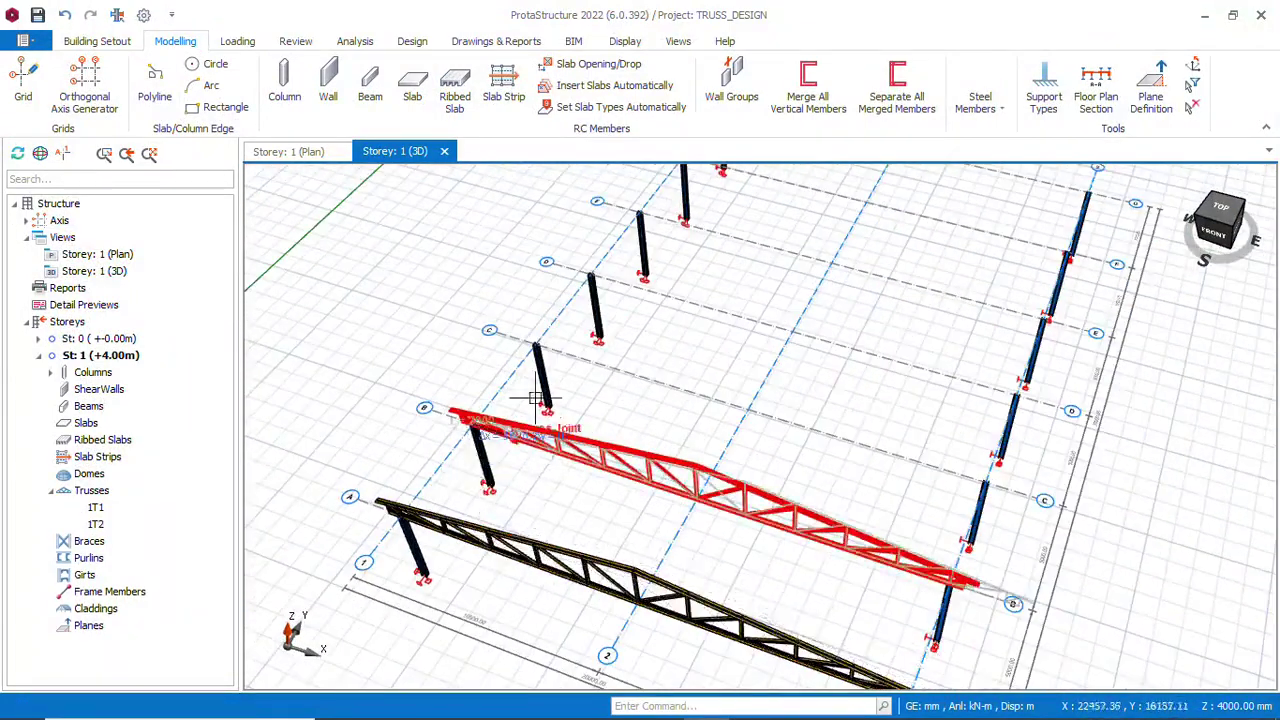
{"action": "left_click", "coordinate": [543, 343]}
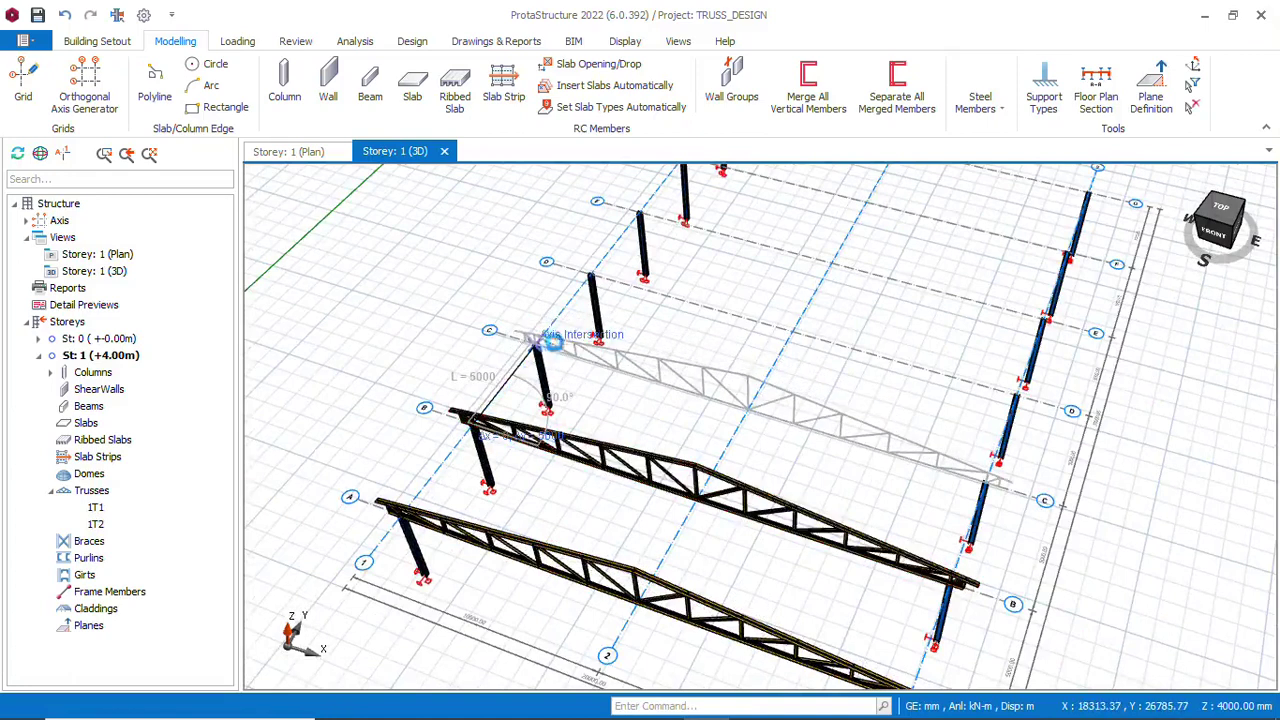
{"action": "left_click", "coordinate": [595, 262]}
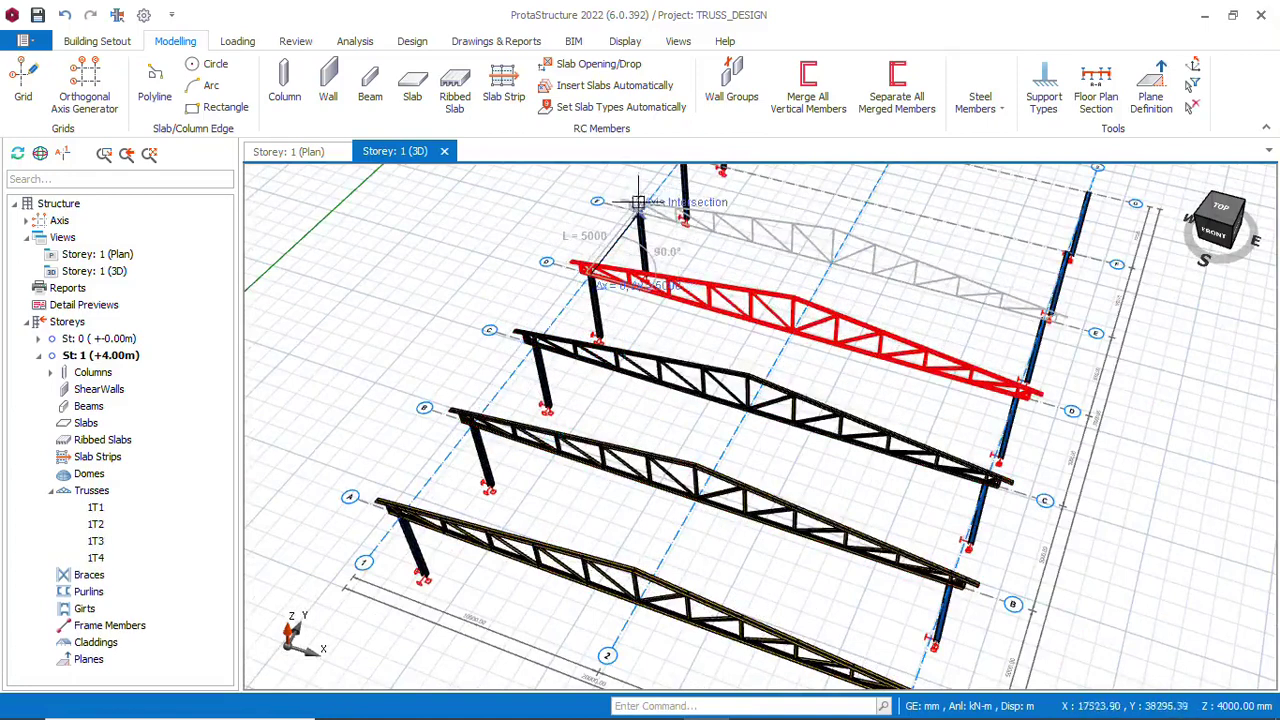
Place further trusses at the intersections of axis 1 with axes E, F and G, and end the truss insertion
{"action": "left_click", "coordinate": [638, 202]}
{"action": "scroll", "coordinate": [640, 205], "scroll_direction": "down", "scroll_amount": 3}
{"action": "scroll", "coordinate": [700, 255], "scroll_direction": "up", "scroll_amount": 3}
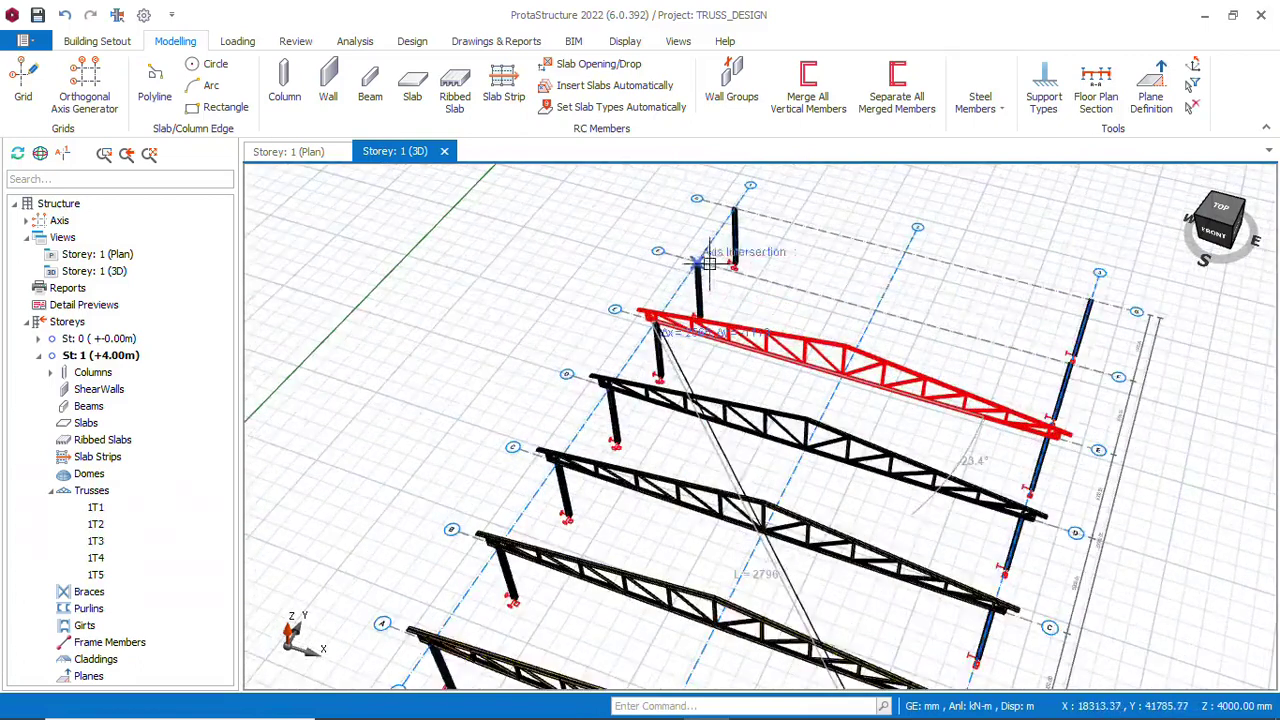
{"action": "scroll", "coordinate": [707, 262], "scroll_direction": "up", "scroll_amount": 2}
{"action": "left_click", "coordinate": [695, 258]}
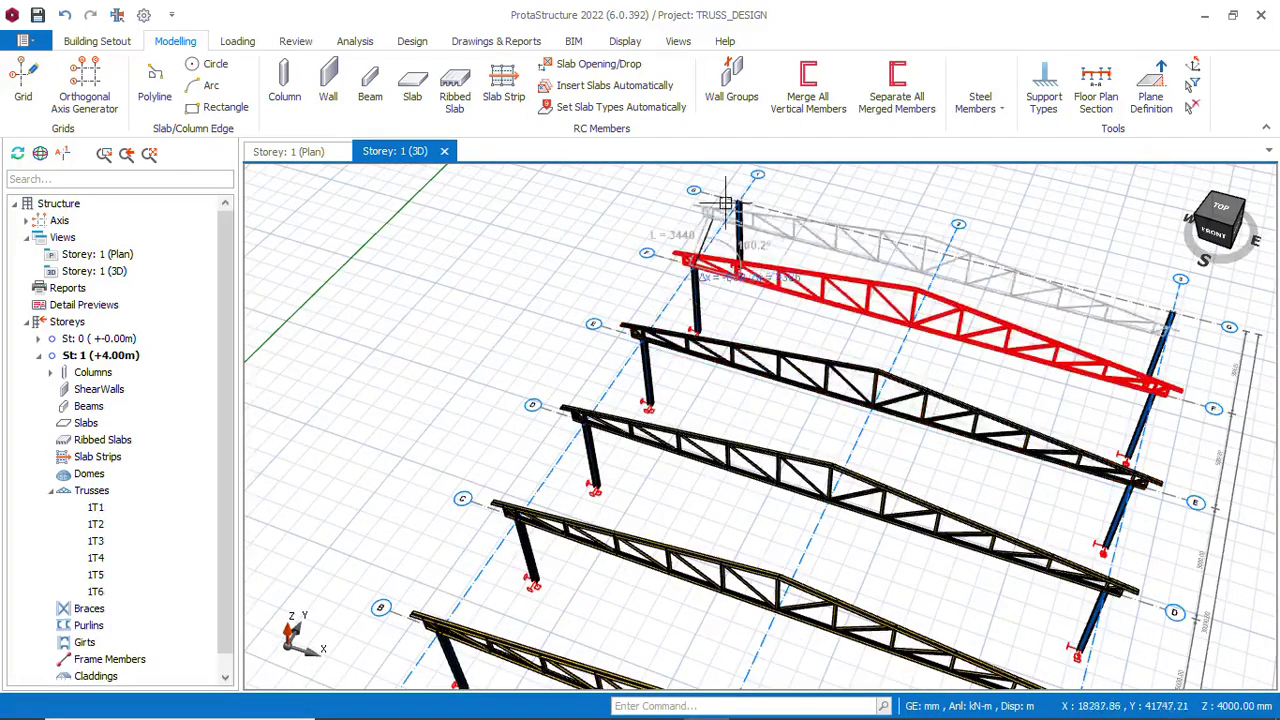
{"action": "left_click", "coordinate": [737, 197]}
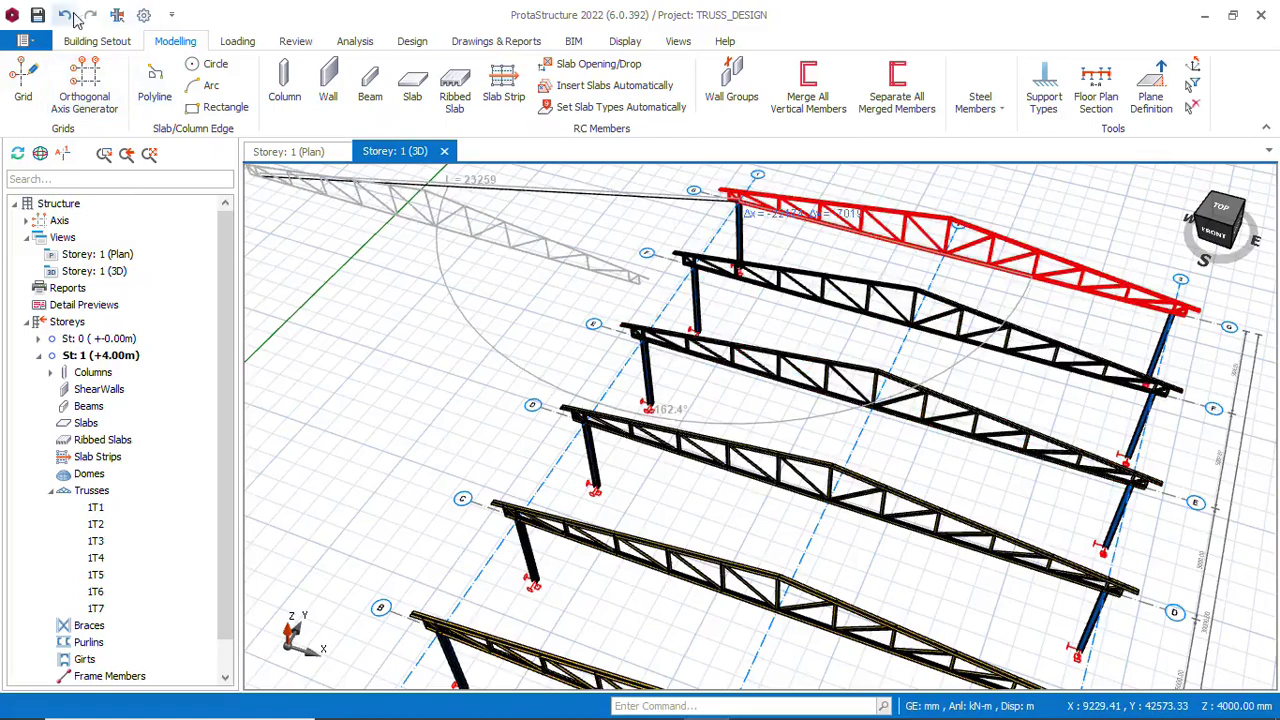
{"action": "key", "text": "Escape"}
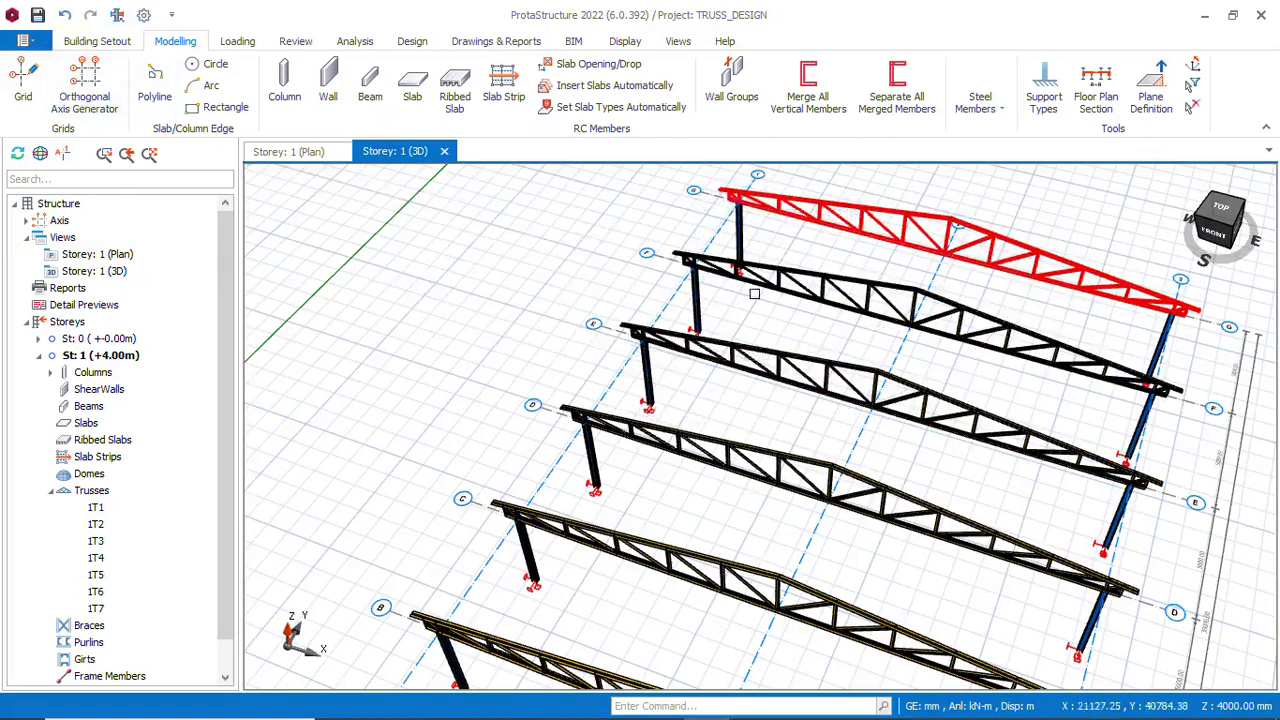
{"action": "key", "text": "Escape"}
Inspect the row of trusses and their supporting columns in 3D from the front and side
{"action": "scroll", "coordinate": [791, 243], "scroll_direction": "down", "scroll_amount": 5}
{"action": "middle_click_drag", "start_coordinate": [868, 447], "coordinate": [938, 478]}
{"action": "scroll", "coordinate": [757, 446], "scroll_direction": "up", "scroll_amount": 5}
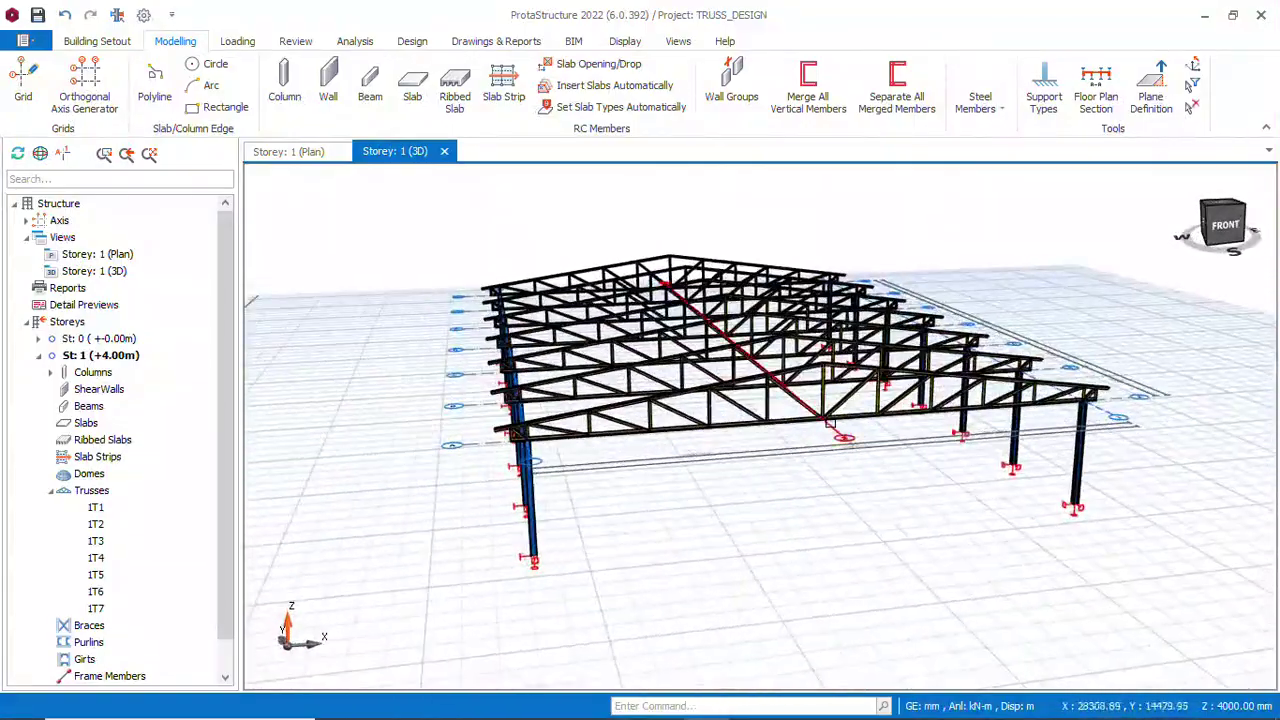
{"action": "scroll", "coordinate": [822, 430], "scroll_direction": "up", "scroll_amount": 4}
{"action": "scroll", "coordinate": [820, 429], "scroll_direction": "down", "scroll_amount": 2}
{"action": "middle_click_drag", "start_coordinate": [820, 429], "coordinate": [674, 432]}
{"action": "scroll", "coordinate": [672, 431], "scroll_direction": "down", "scroll_amount": 4}
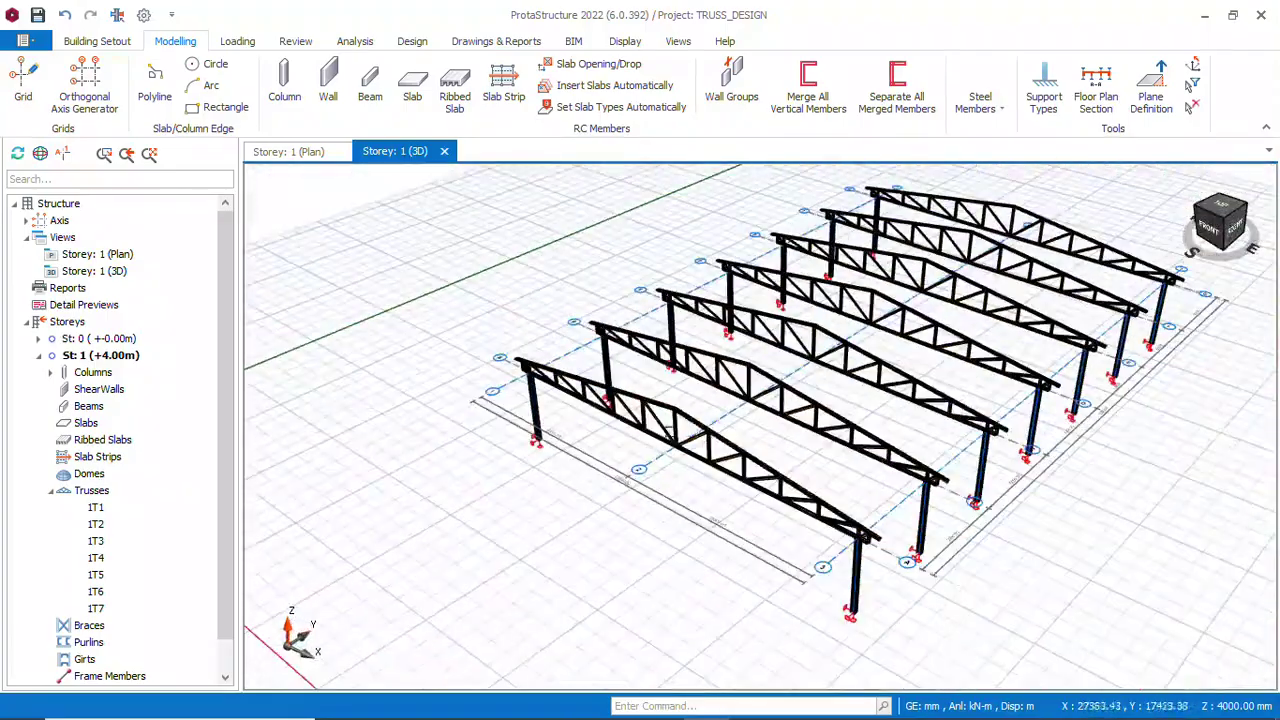
{"action": "mouse_move", "coordinate": [800, 459]}
{"action": "middle_mouse_down"}
{"action": "mouse_move", "coordinate": [749, 423]}
{"action": "mouse_move", "coordinate": [729, 434]}
{"action": "mouse_move", "coordinate": [788, 450]}
{"action": "mouse_move", "coordinate": [798, 467]}
{"action": "middle_mouse_up"}
{"action": "scroll", "coordinate": [906, 396], "scroll_direction": "up", "scroll_amount": 4}
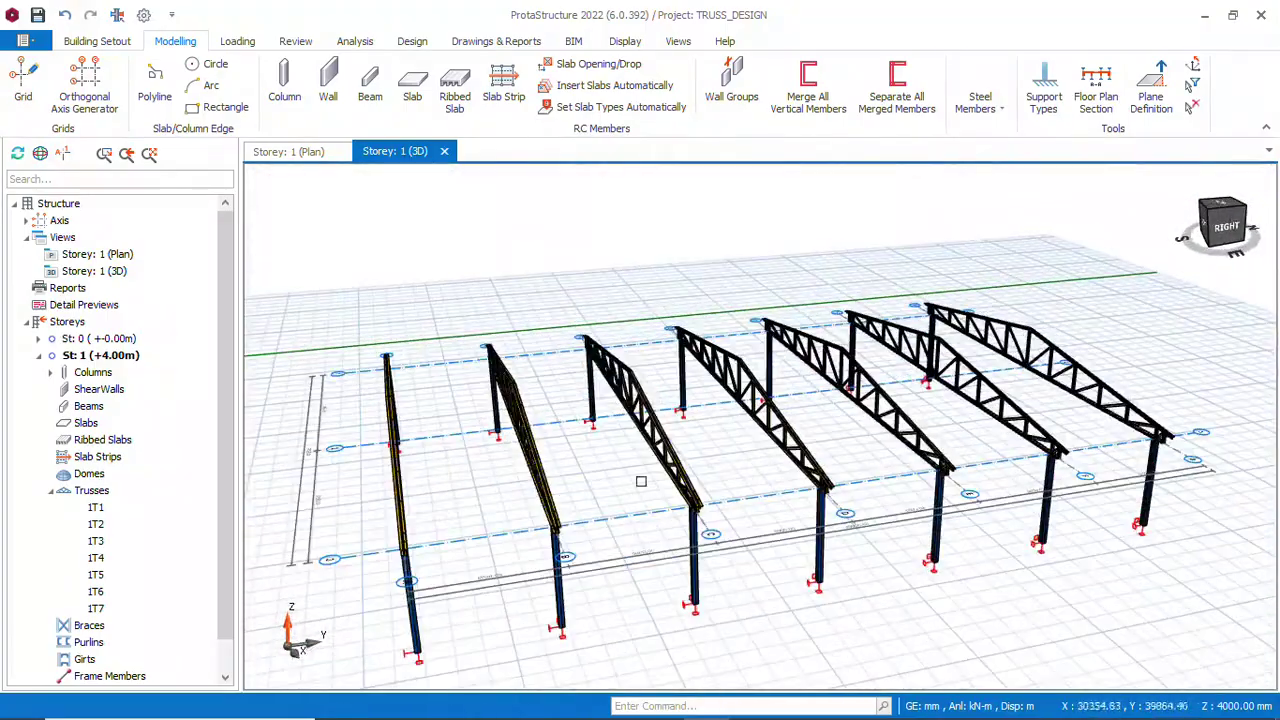
{"action": "left_click", "coordinate": [1001, 115]}
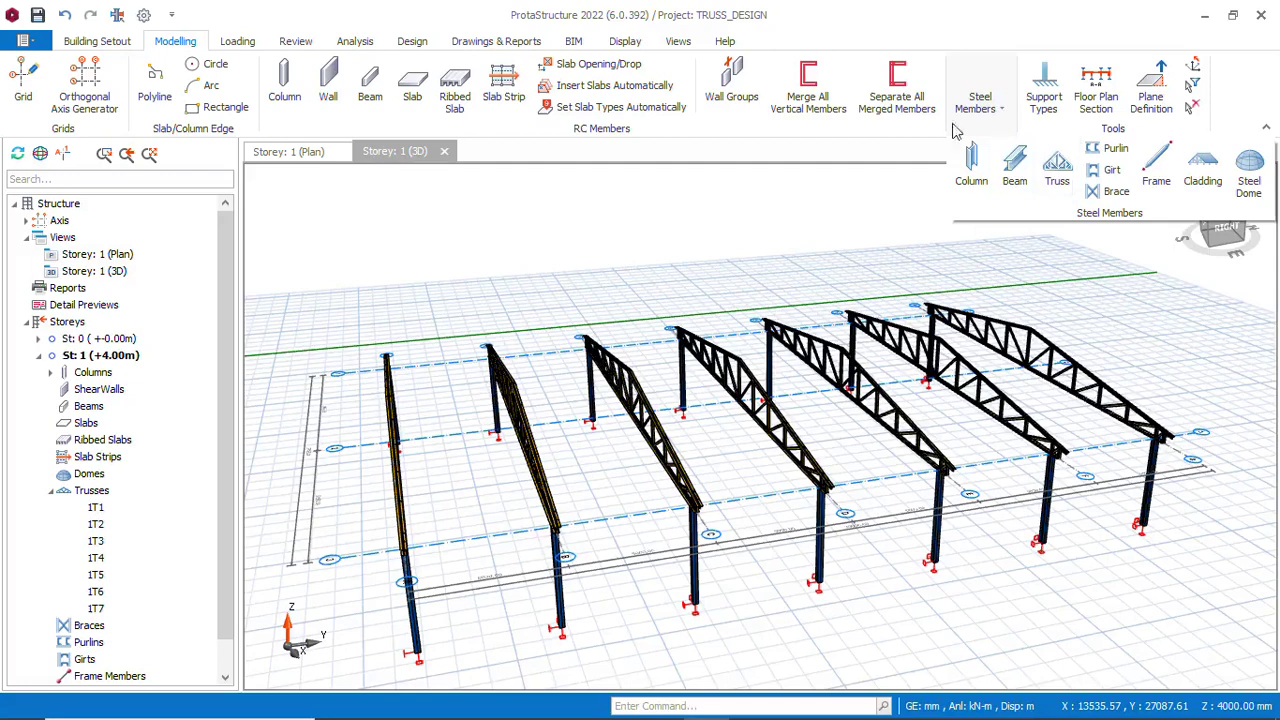
{"action": "left_click", "coordinate": [857, 178]}
{"action": "scroll", "coordinate": [538, 512], "scroll_direction": "down", "scroll_amount": 1}
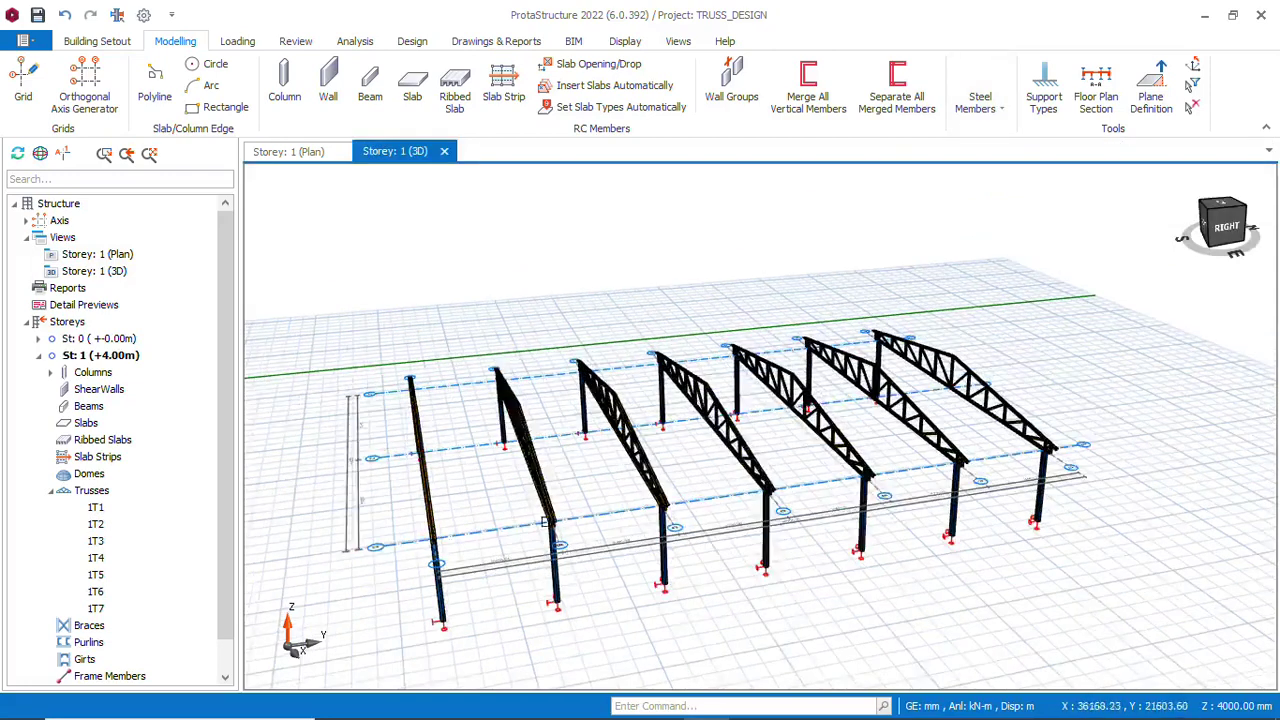
{"action": "mouse_move", "coordinate": [540, 517]}
{"action": "middle_mouse_down"}
{"action": "mouse_move", "coordinate": [586, 503]}
{"action": "mouse_move", "coordinate": [566, 484]}
{"action": "mouse_move", "coordinate": [552, 521]}
{"action": "mouse_move", "coordinate": [520, 500]}
{"action": "middle_mouse_up"}
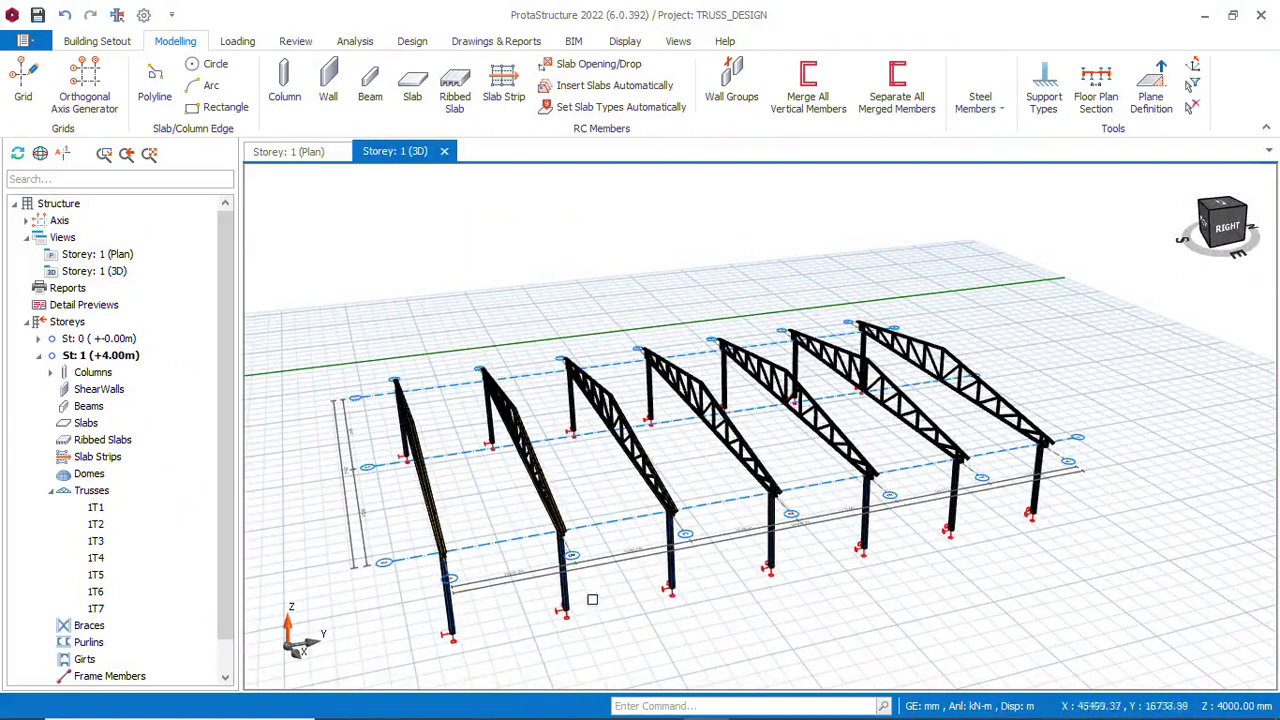
{"action": "scroll", "coordinate": [503, 519], "scroll_direction": "up", "scroll_amount": 3}
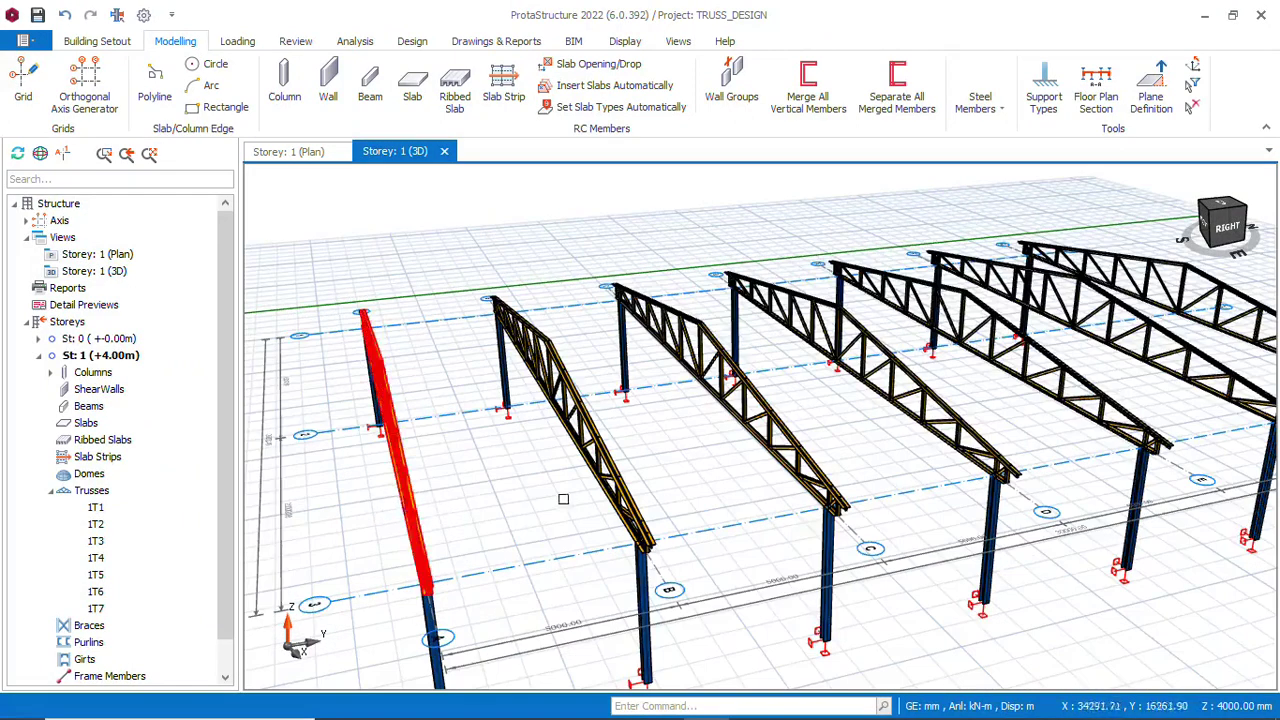
{"action": "scroll", "coordinate": [578, 392], "scroll_direction": "down", "scroll_amount": 3}
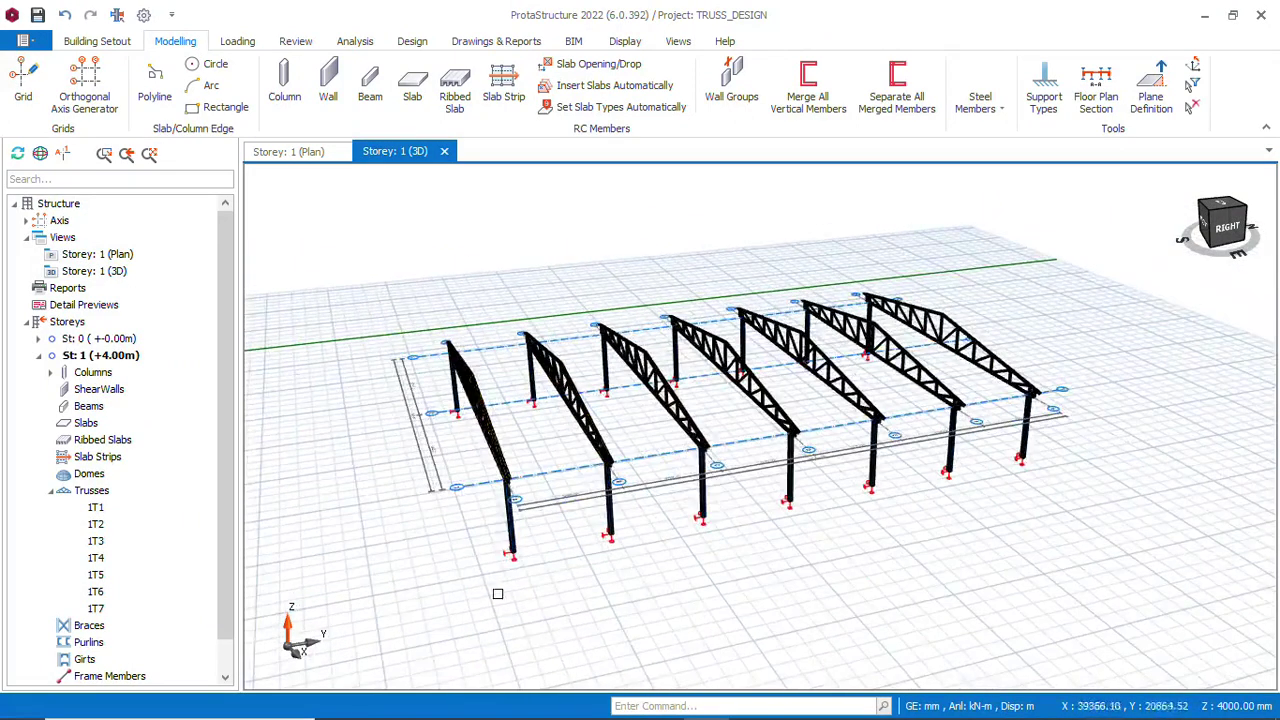
Start bracing between the columns on axes A and B along axis 3, and set the brace count to 2
{"action": "left_click", "coordinate": [999, 112]}
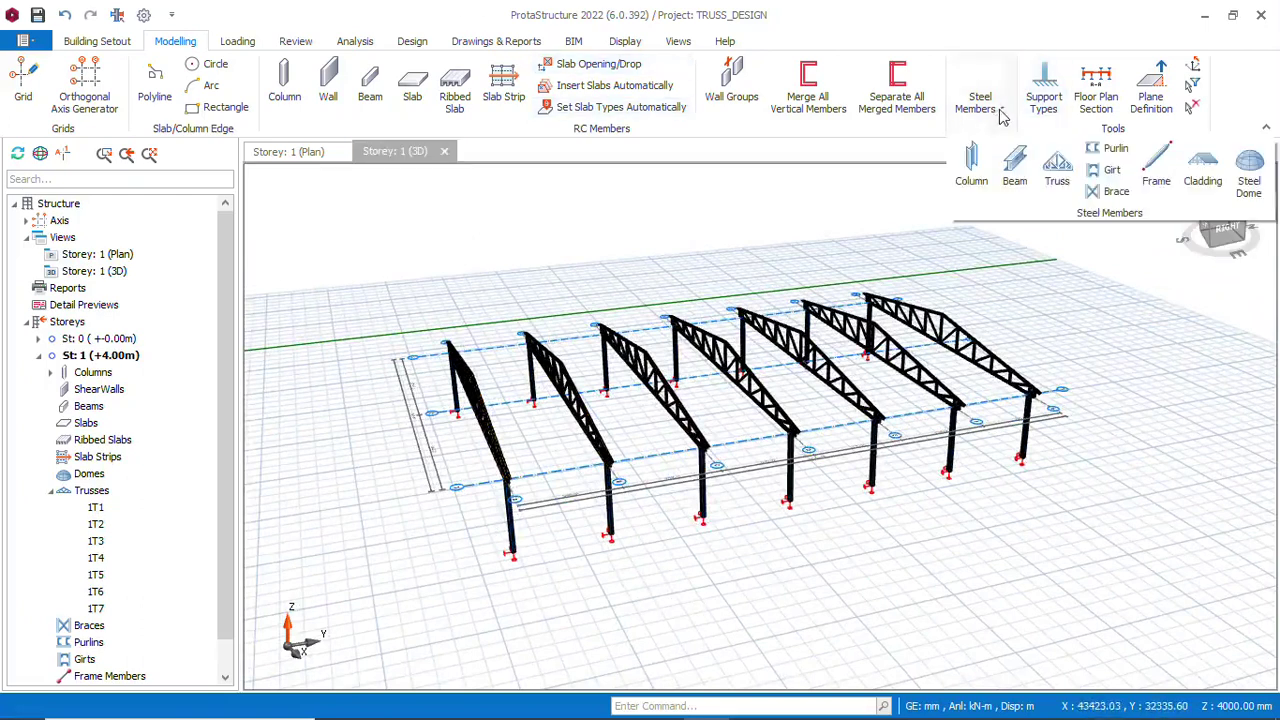
{"action": "left_click", "coordinate": [1112, 191]}
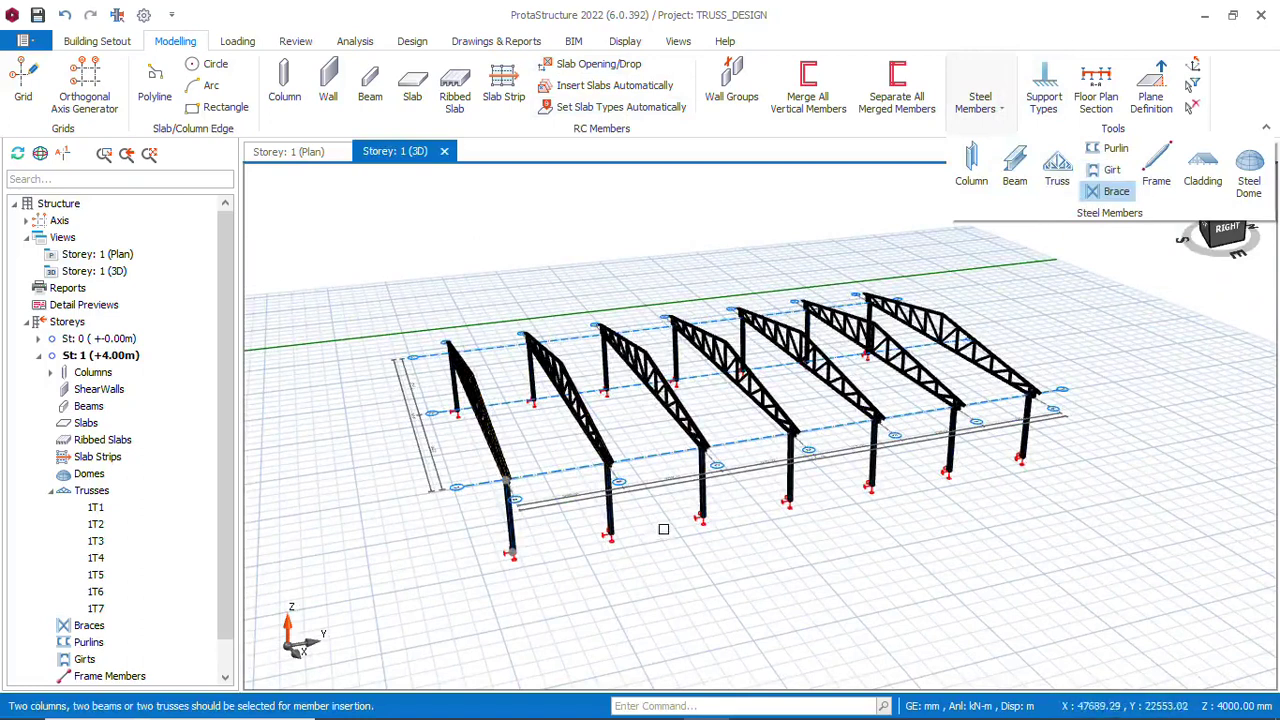
{"action": "scroll", "coordinate": [544, 540], "scroll_direction": "up", "scroll_amount": 5}
{"action": "left_click", "coordinate": [474, 493]}
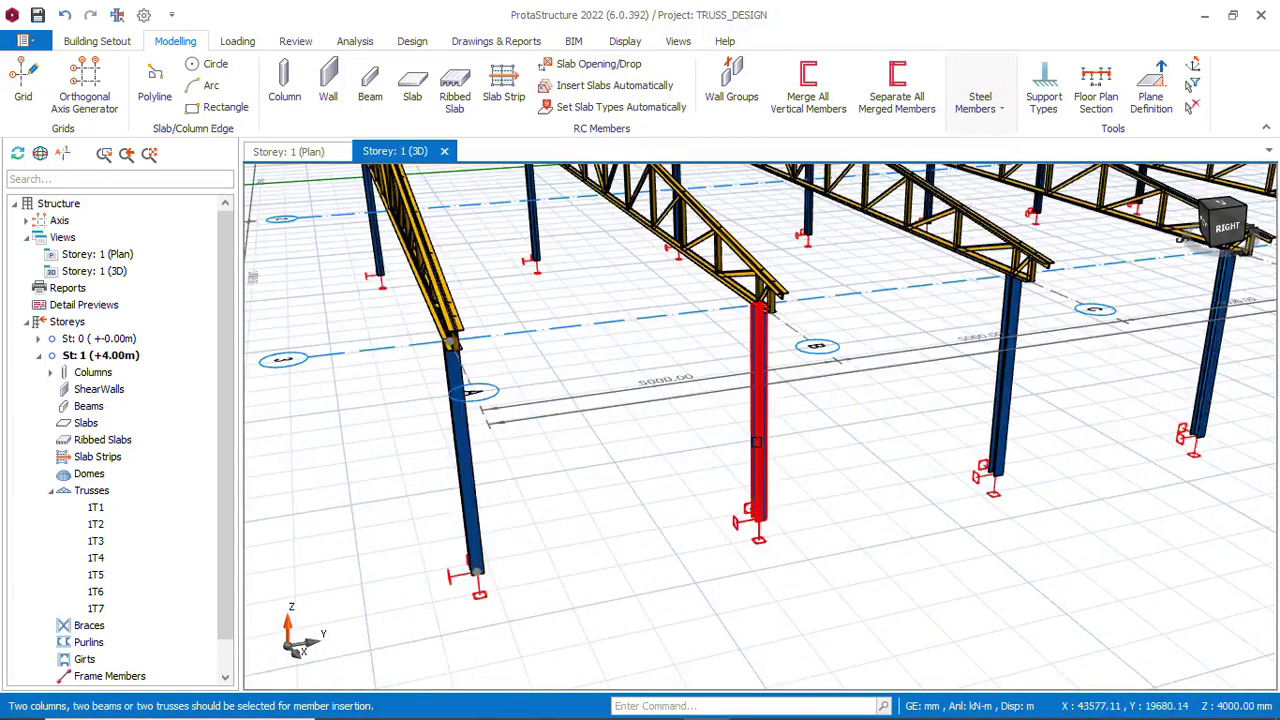
{"action": "mouse_move", "coordinate": [641, 700]}
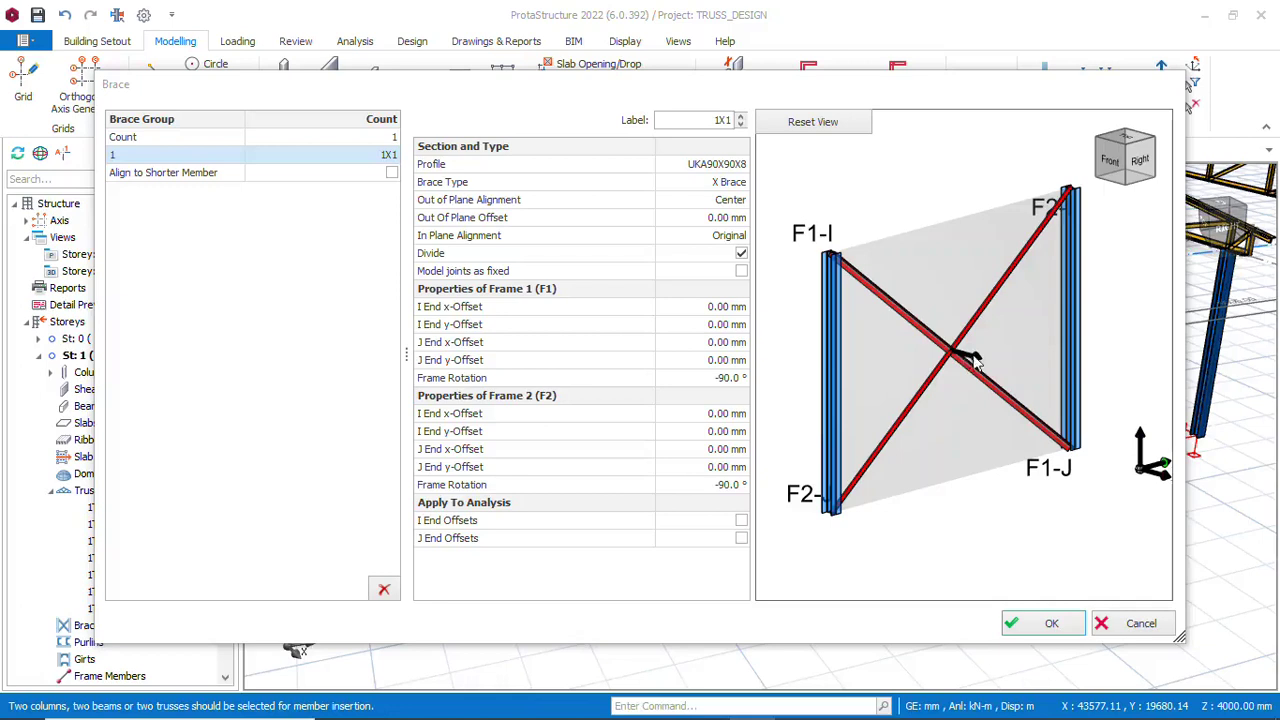
{"action": "left_click", "coordinate": [377, 140]}
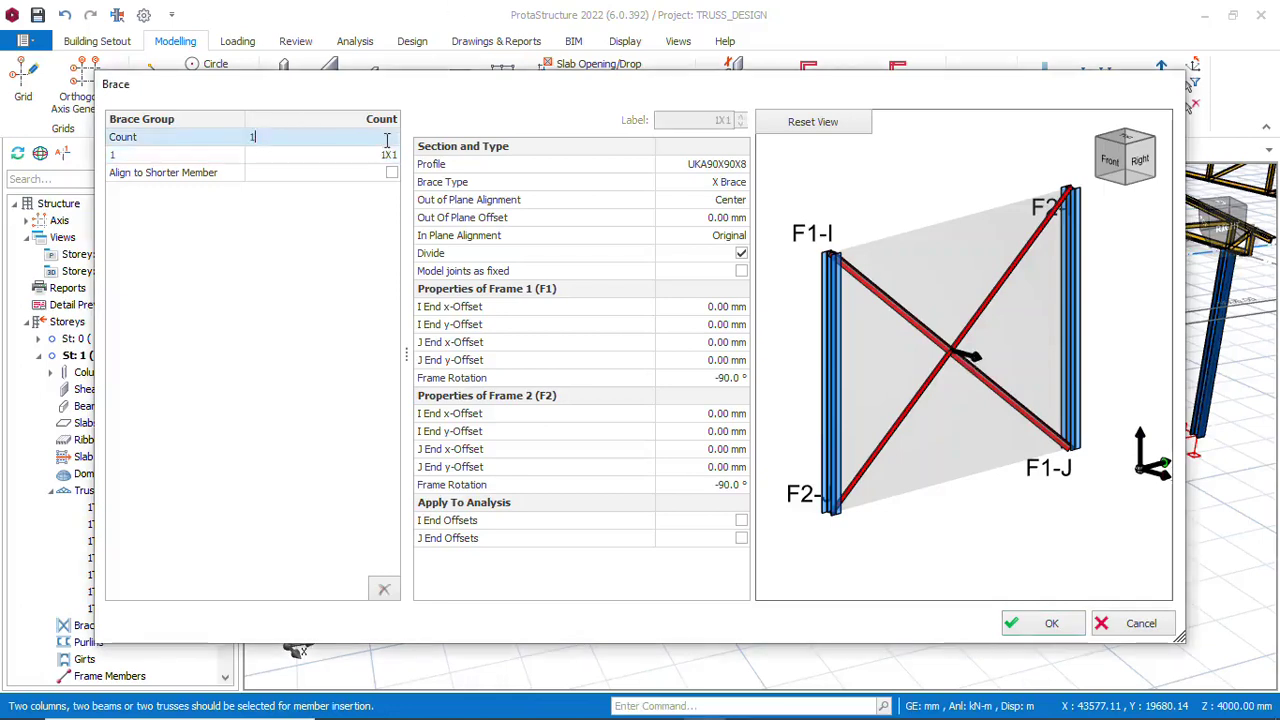
{"action": "left_click_drag", "start_coordinate": [316, 138], "coordinate": [229, 133]}
{"action": "type", "text": "2"}
{"action": "key", "text": "Return"}
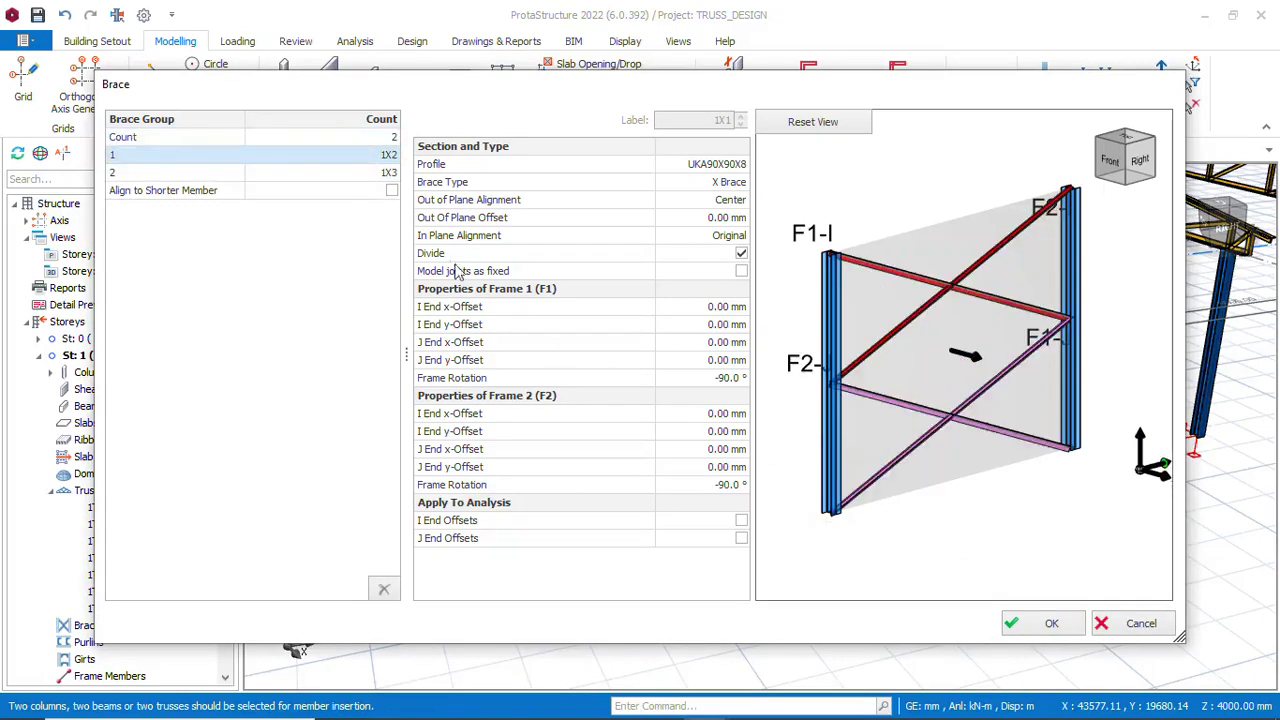
Choose the UKA90X90X8 angle from the BS UA sections as the brace profile and insert the two stacked X braces
{"action": "left_click", "coordinate": [347, 192]}
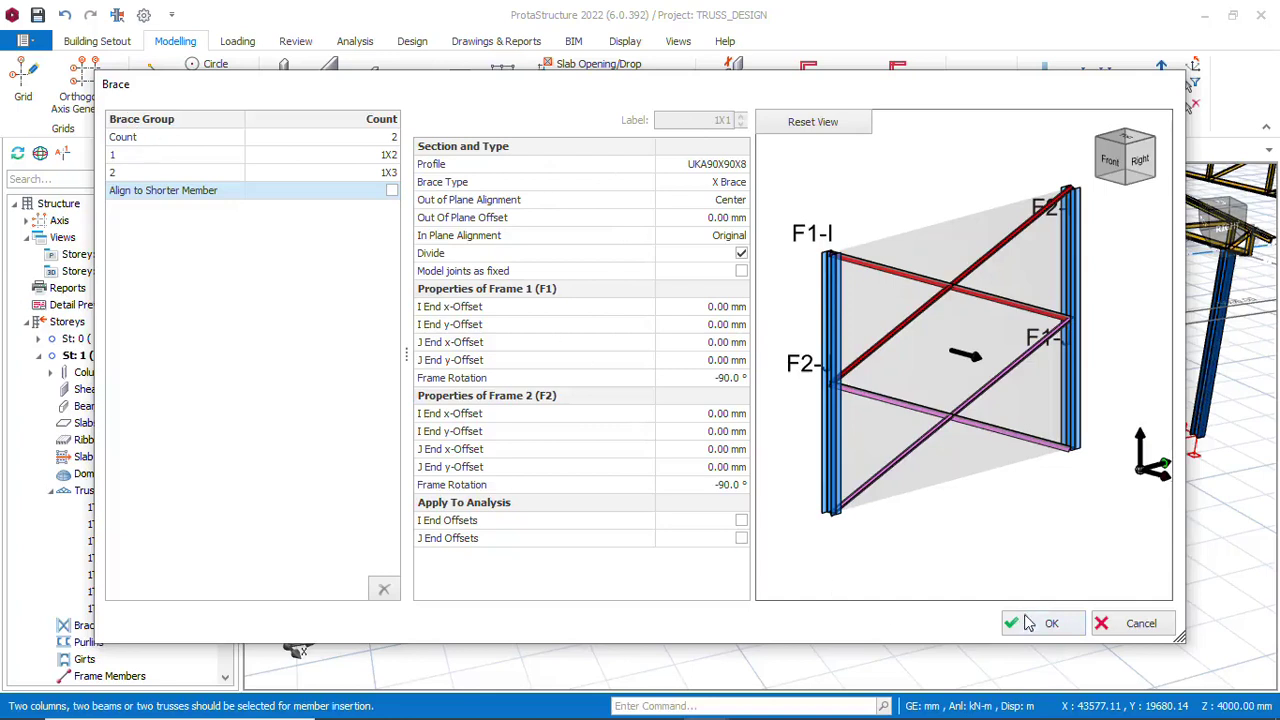
{"action": "left_click", "coordinate": [716, 165]}
{"action": "left_click", "coordinate": [737, 165]}
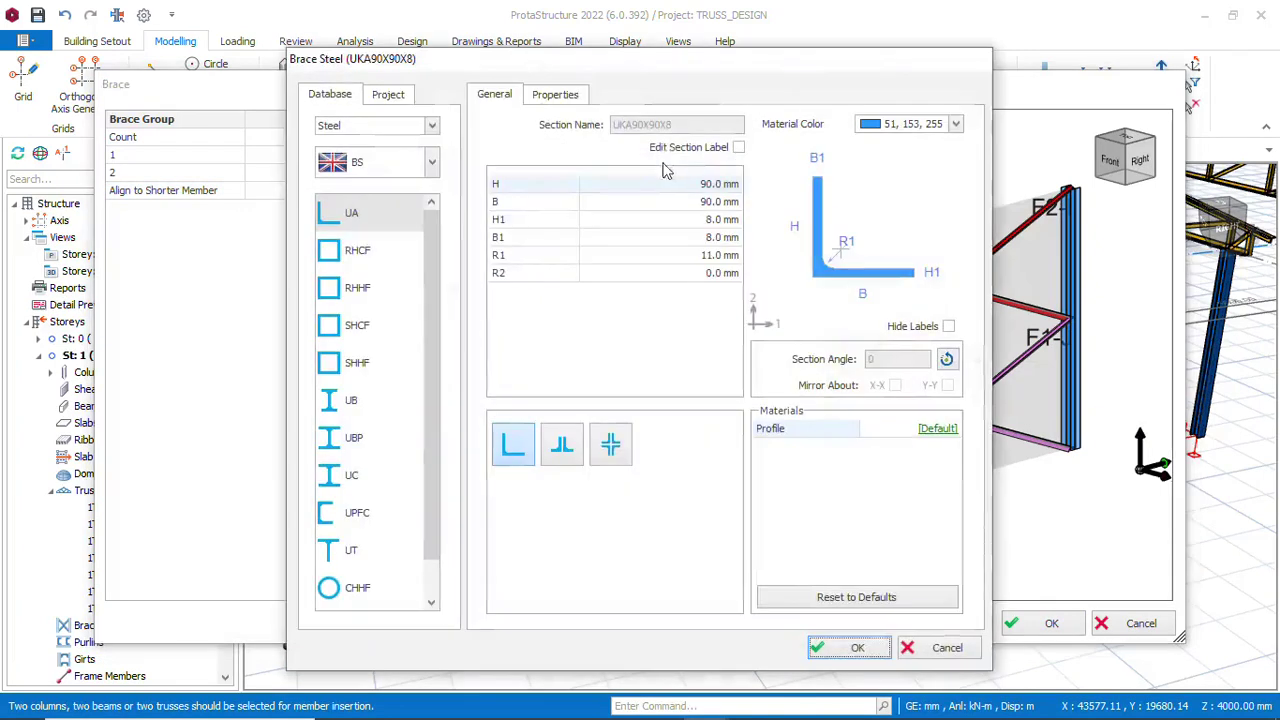
{"action": "left_click", "coordinate": [358, 222]}
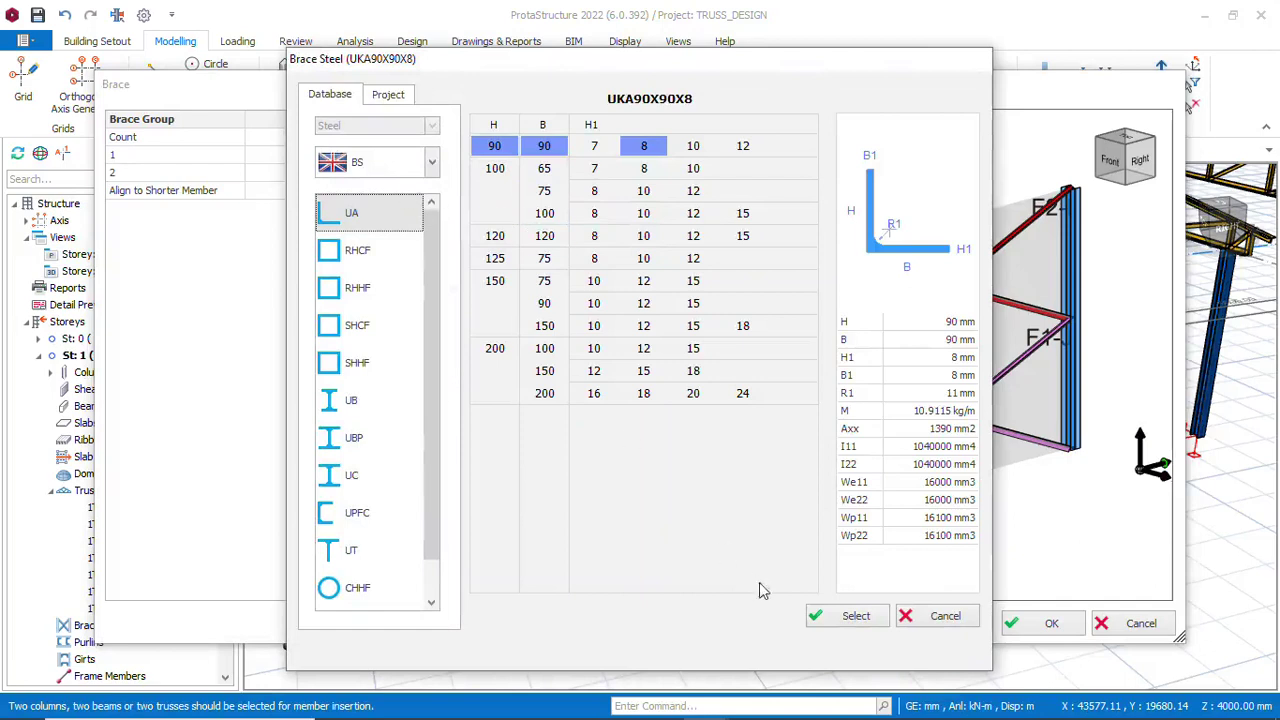
{"action": "left_click", "coordinate": [856, 616]}
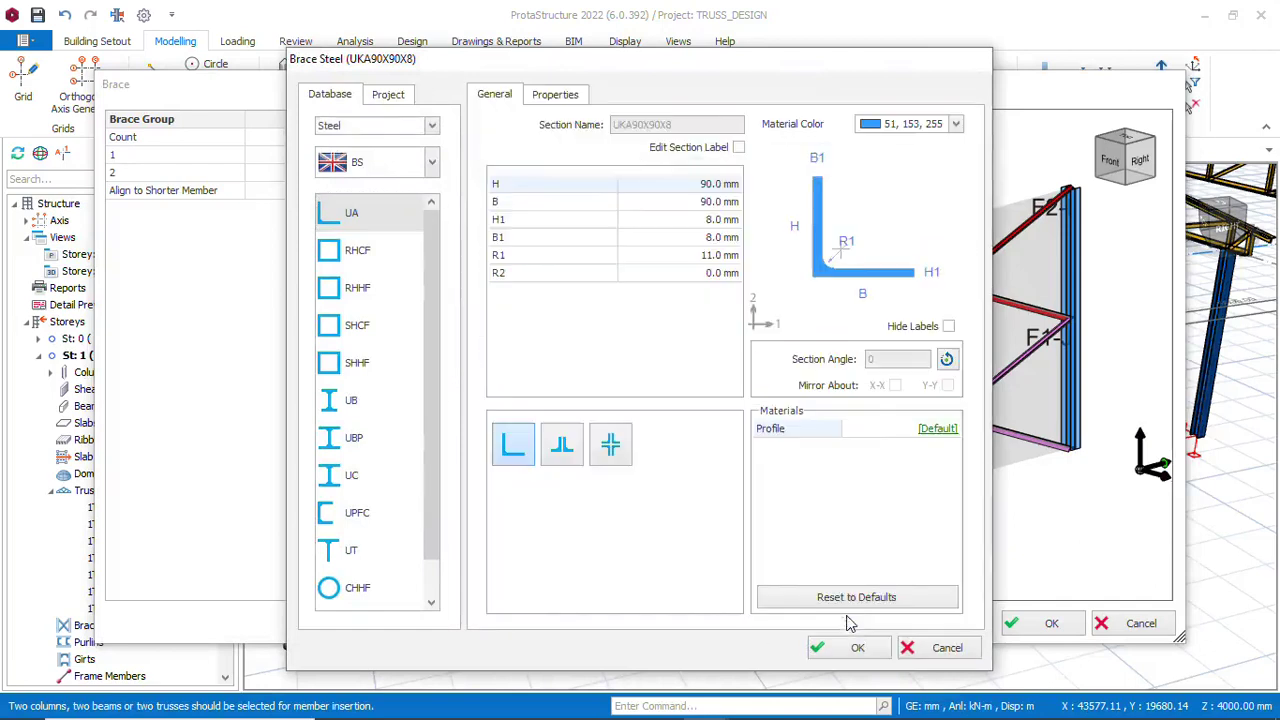
{"action": "left_click", "coordinate": [855, 648]}
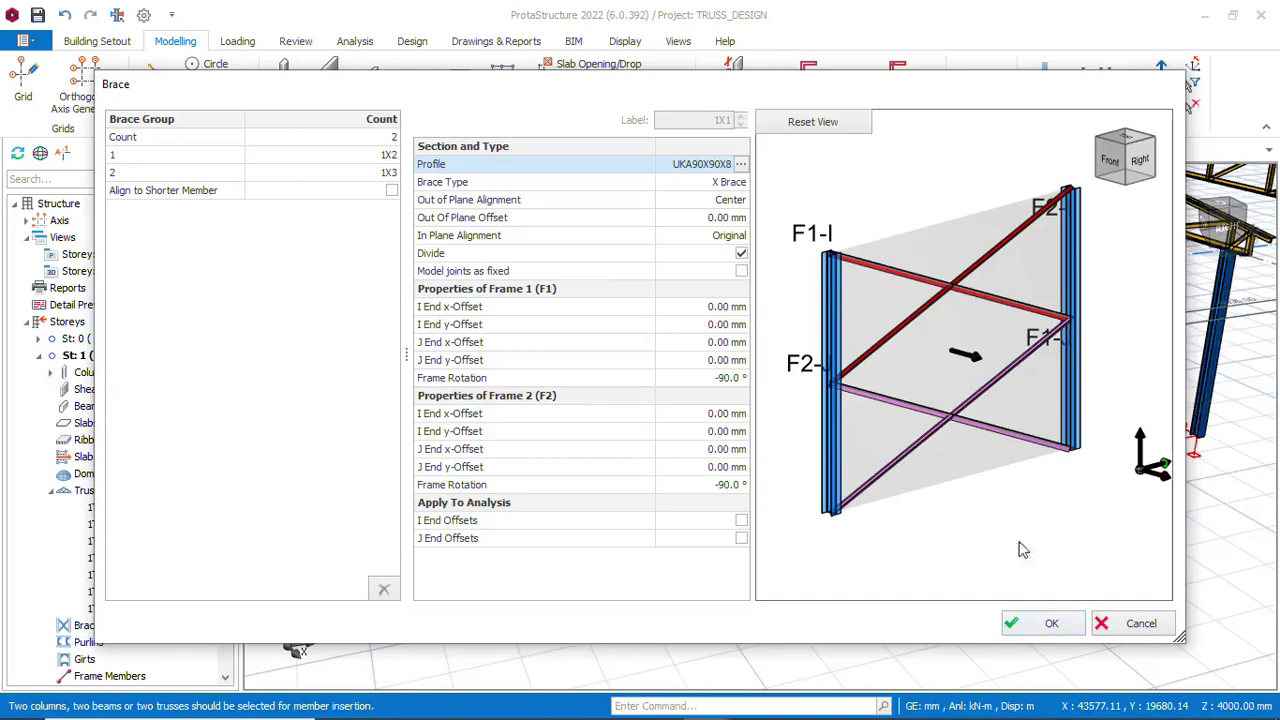
{"action": "left_click", "coordinate": [1044, 624]}
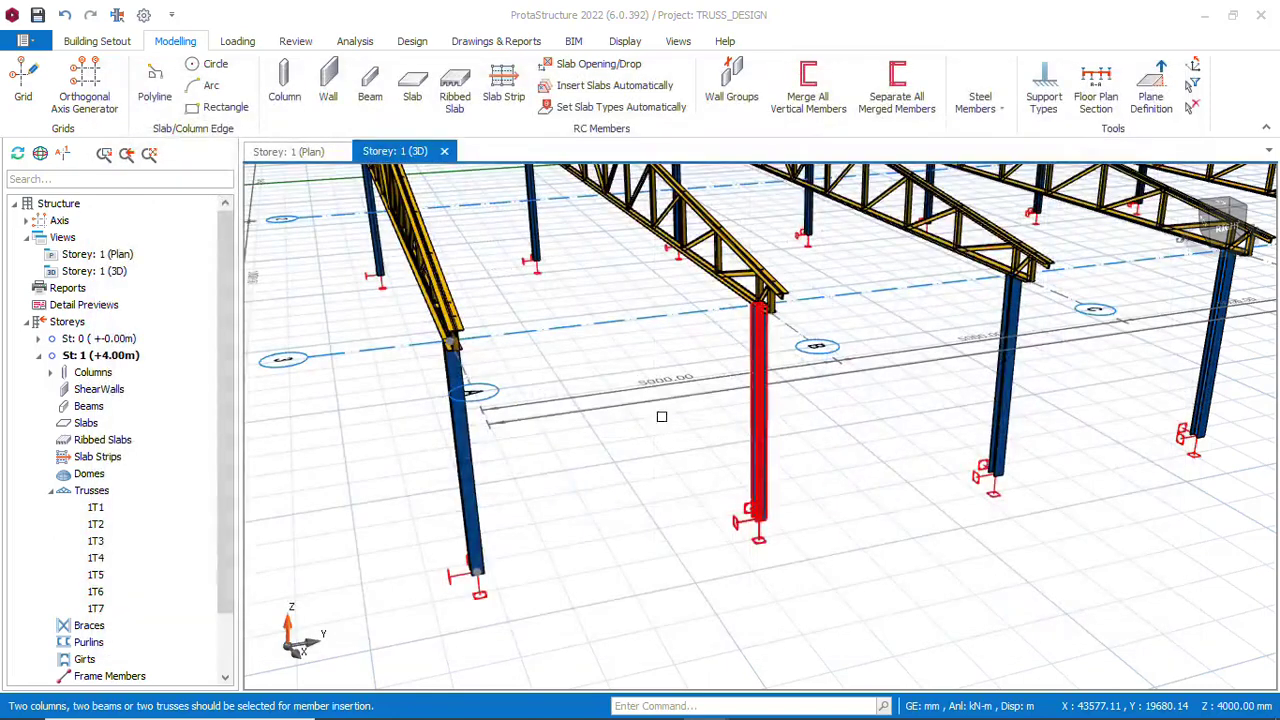
Insert the same double X bracing along axis 3 between the columns on axes D and E, and on axes F and G
{"action": "mouse_move", "coordinate": [658, 419]}
{"action": "middle_mouse_down"}
{"action": "mouse_move", "coordinate": [591, 486]}
{"action": "mouse_move", "coordinate": [634, 491]}
{"action": "mouse_move", "coordinate": [500, 472]}
{"action": "middle_mouse_up"}
{"action": "scroll", "coordinate": [500, 472], "scroll_direction": "down", "scroll_amount": 3}
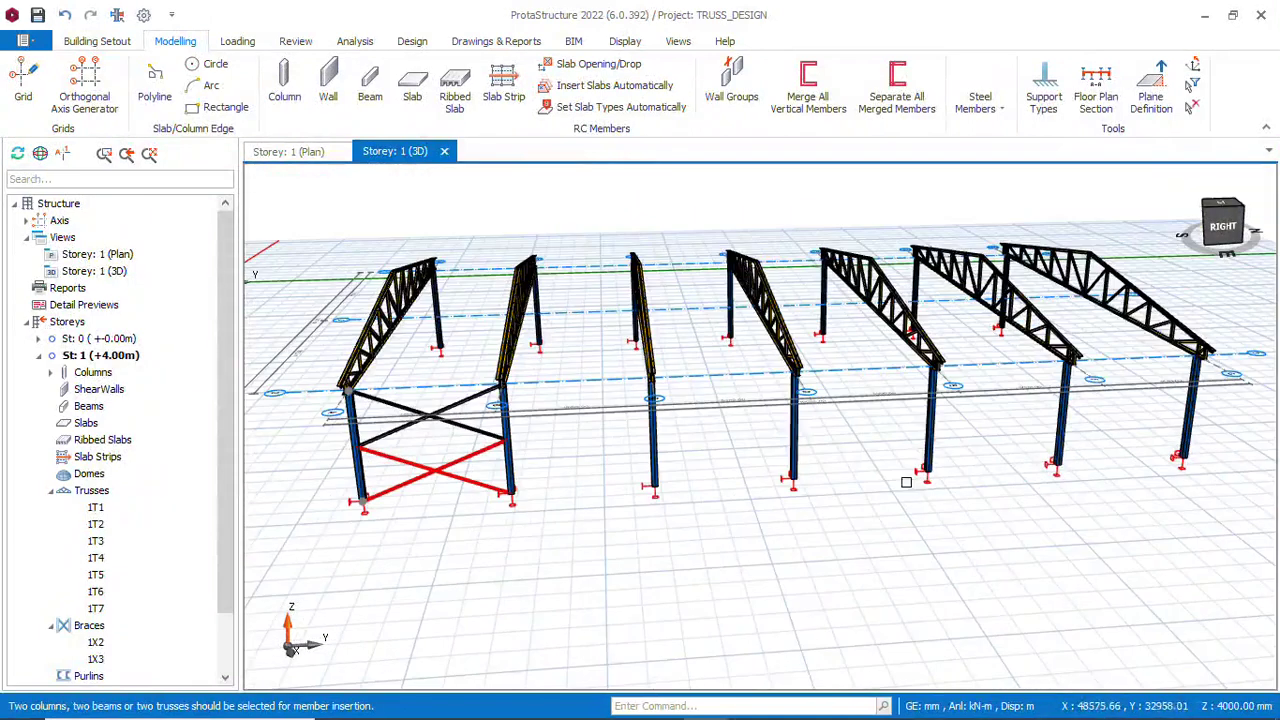
{"action": "left_click", "coordinate": [792, 444]}
{"action": "left_click", "coordinate": [932, 425]}
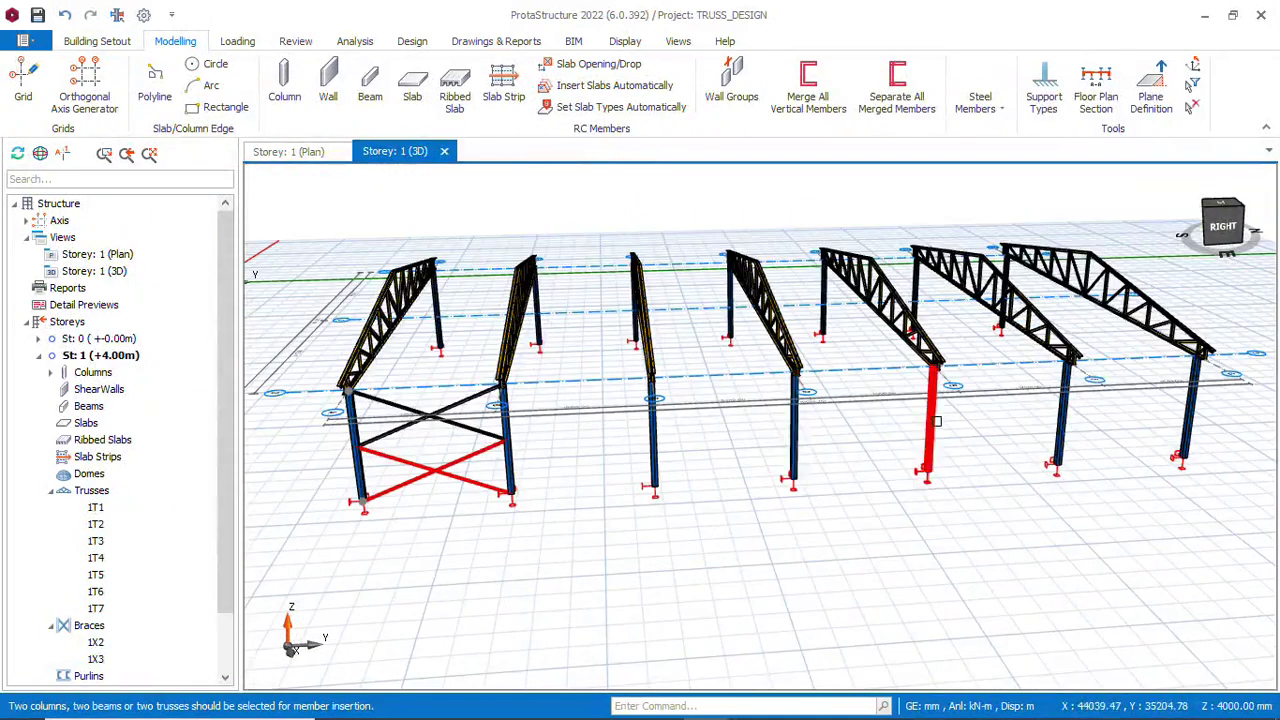
{"action": "left_click", "coordinate": [1048, 622]}
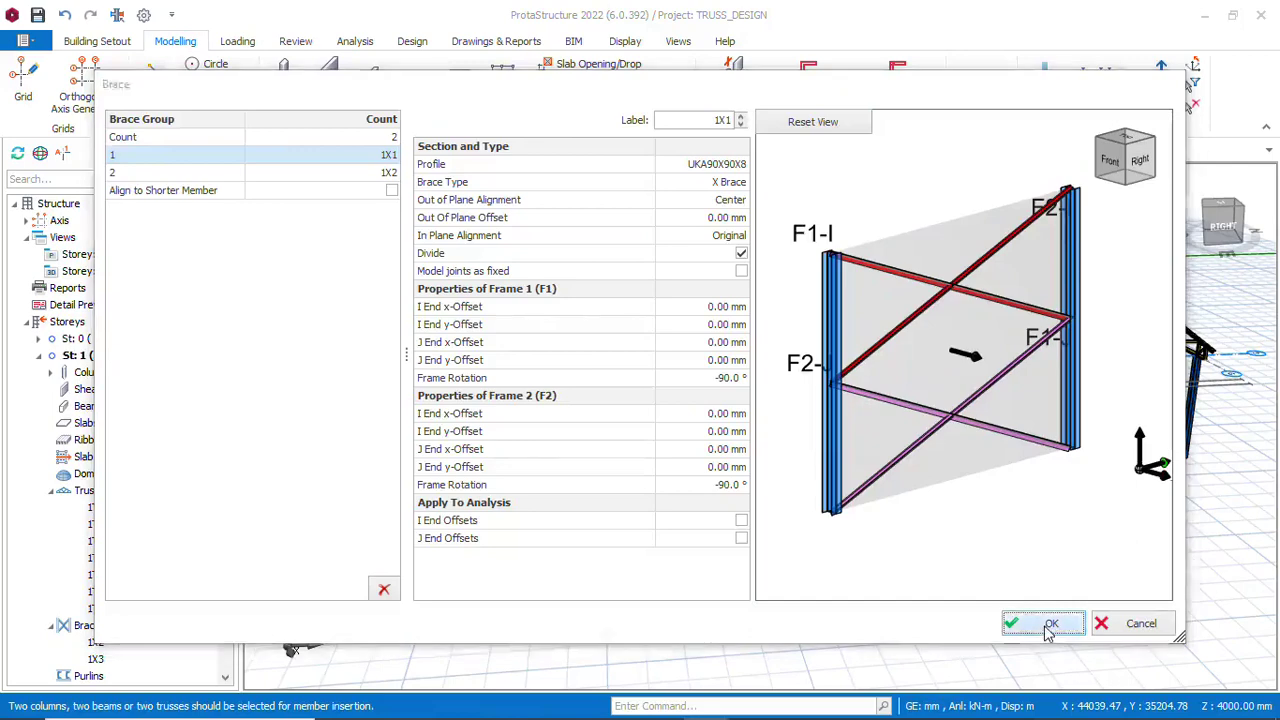
{"action": "left_click", "coordinate": [1069, 427]}
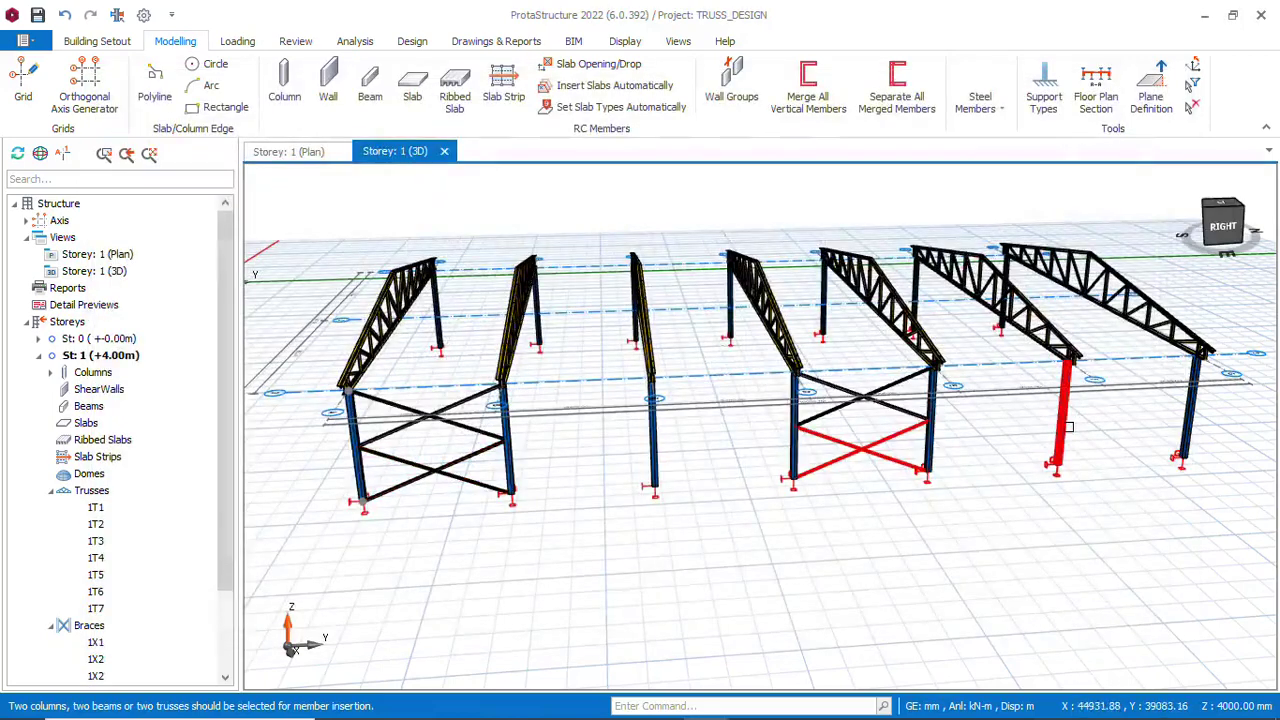
{"action": "left_click", "coordinate": [1195, 418]}
{"action": "left_click", "coordinate": [1027, 624]}
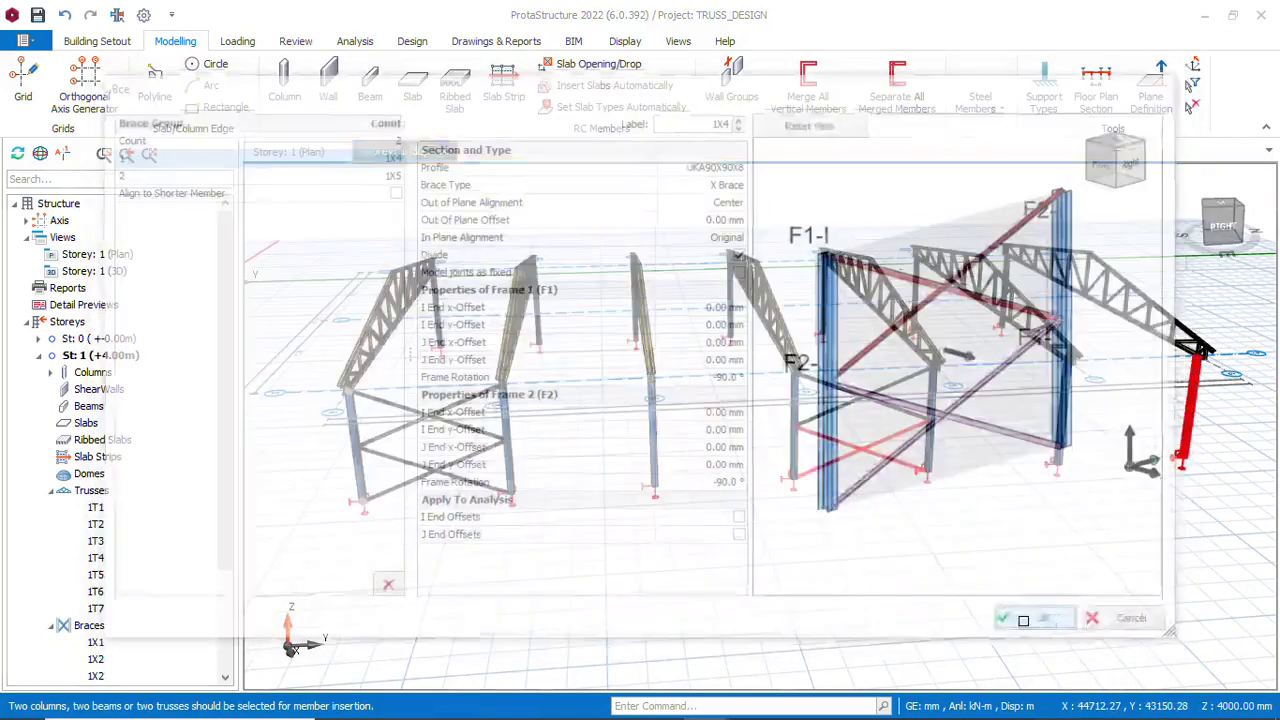
Insert double X bracing along axis 1 between the columns on axes G and F, and on axes E and D
{"action": "middle_click_drag", "start_coordinate": [1027, 624], "coordinate": [527, 501]}
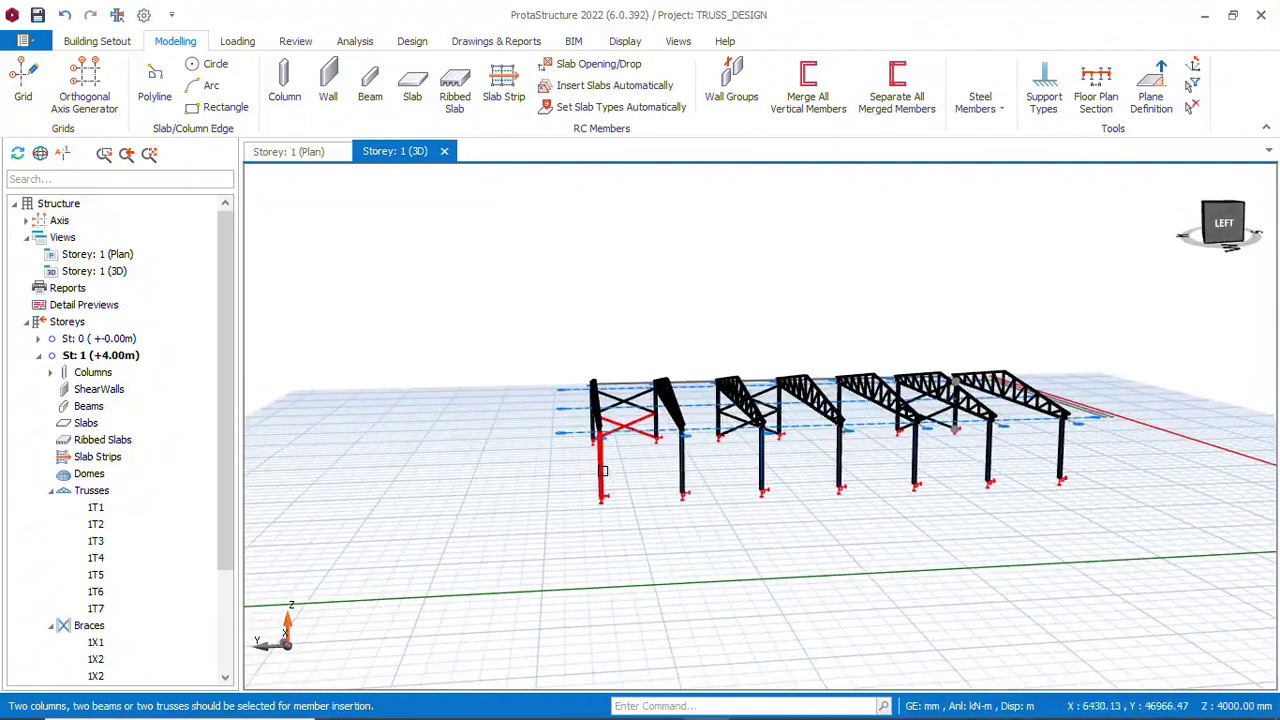
{"action": "double_click", "coordinate": [682, 457]}
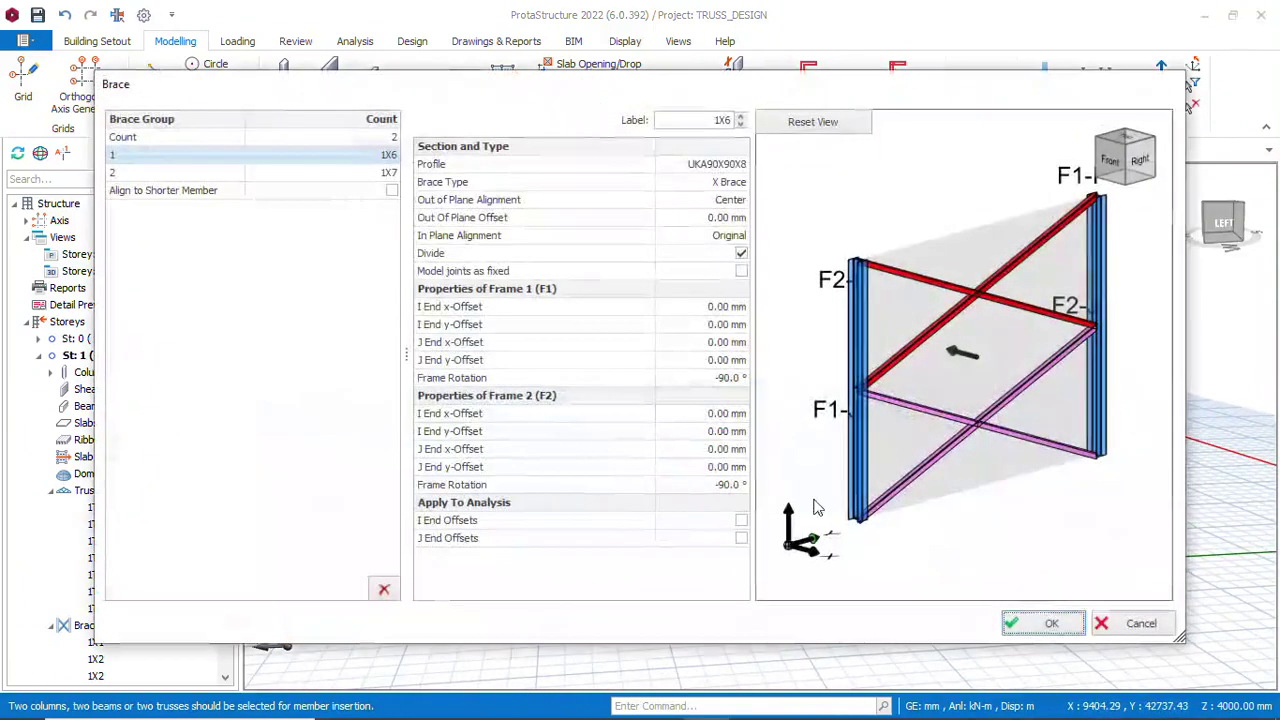
{"action": "left_click", "coordinate": [1043, 623]}
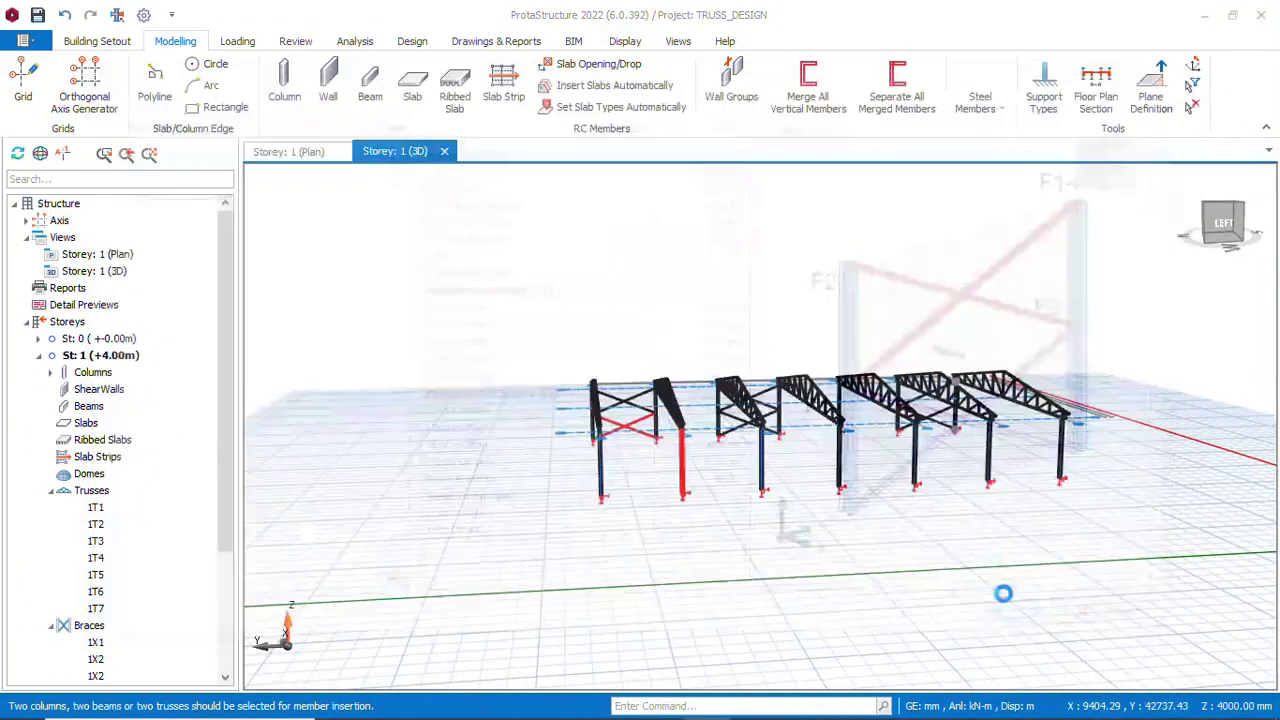
{"action": "left_click", "coordinate": [841, 463]}
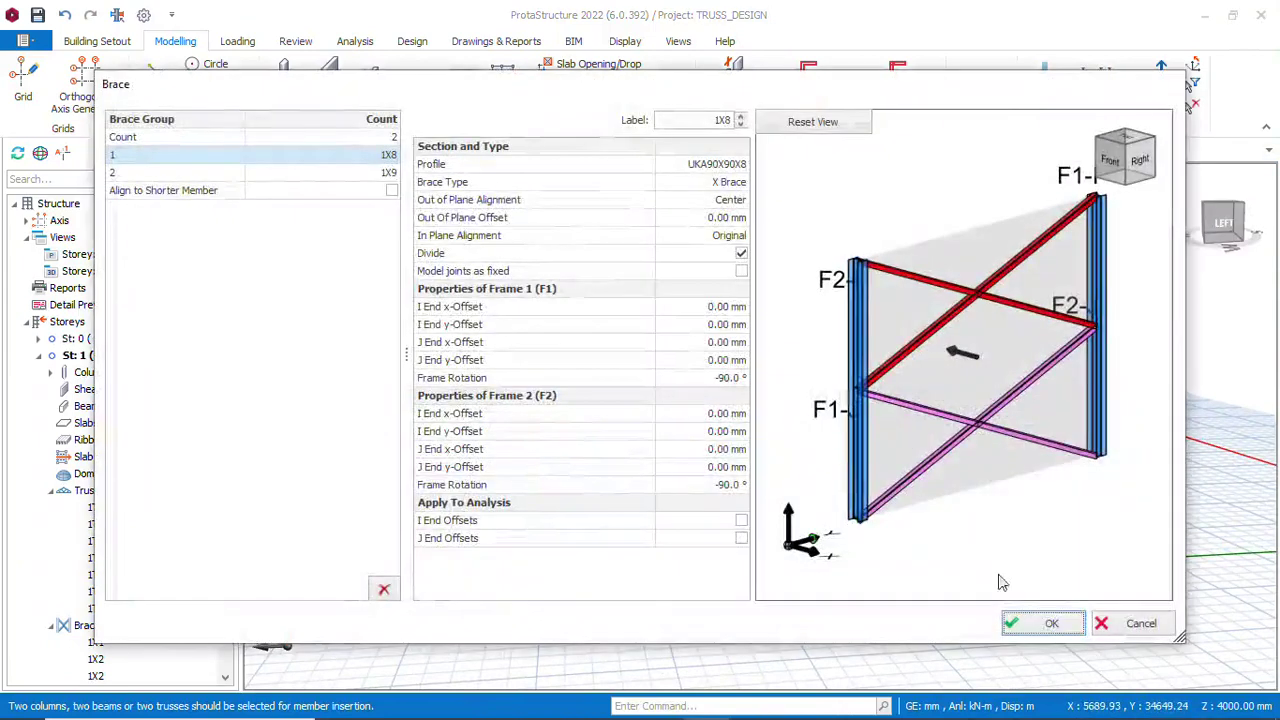
{"action": "left_click", "coordinate": [1046, 621]}
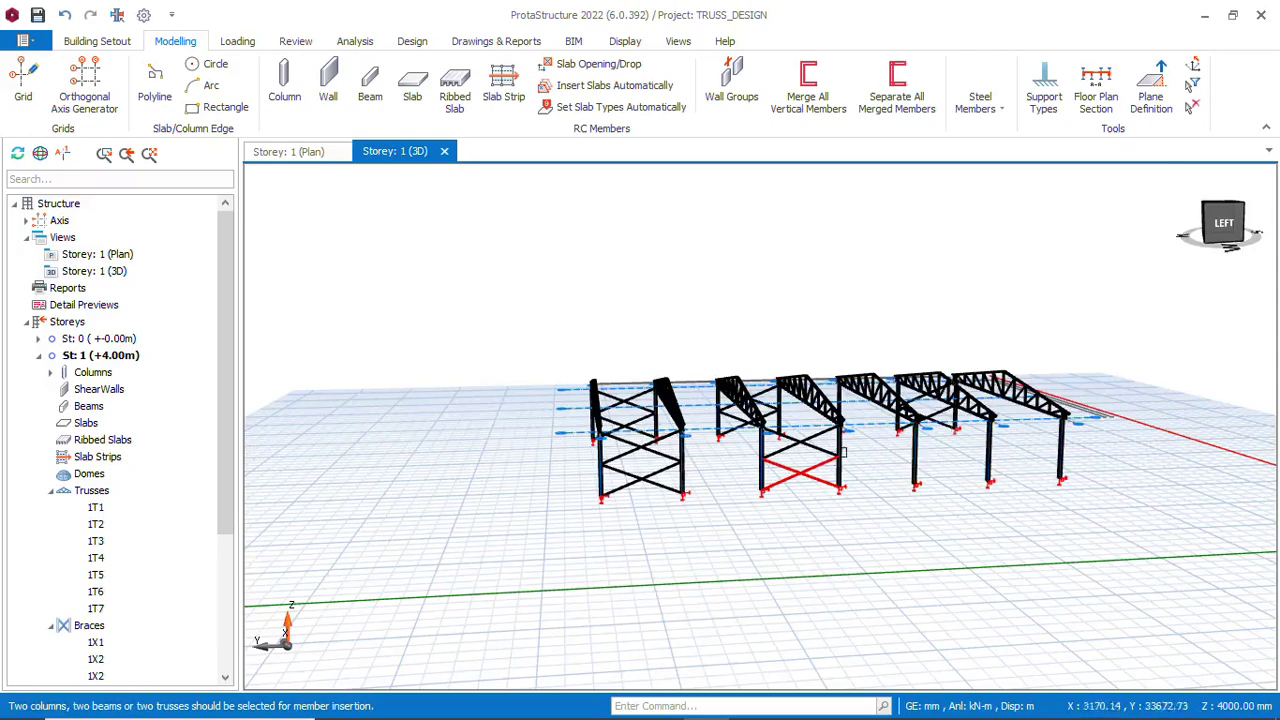
Insert double X bracing along axis 1 between the columns on axes A and B, keeping the UKA90X90X8 profile
{"action": "mouse_move", "coordinate": [844, 453]}
{"action": "middle_mouse_down"}
{"action": "mouse_move", "coordinate": [717, 490]}
{"action": "mouse_move", "coordinate": [740, 508]}
{"action": "mouse_move", "coordinate": [971, 509]}
{"action": "mouse_move", "coordinate": [1006, 494]}
{"action": "mouse_move", "coordinate": [900, 523]}
{"action": "mouse_move", "coordinate": [916, 497]}
{"action": "mouse_move", "coordinate": [880, 472]}
{"action": "mouse_move", "coordinate": [830, 547]}
{"action": "middle_mouse_up"}
{"action": "scroll", "coordinate": [830, 547], "scroll_direction": "up", "scroll_amount": 3}
{"action": "scroll", "coordinate": [680, 503], "scroll_direction": "down", "scroll_amount": 5}
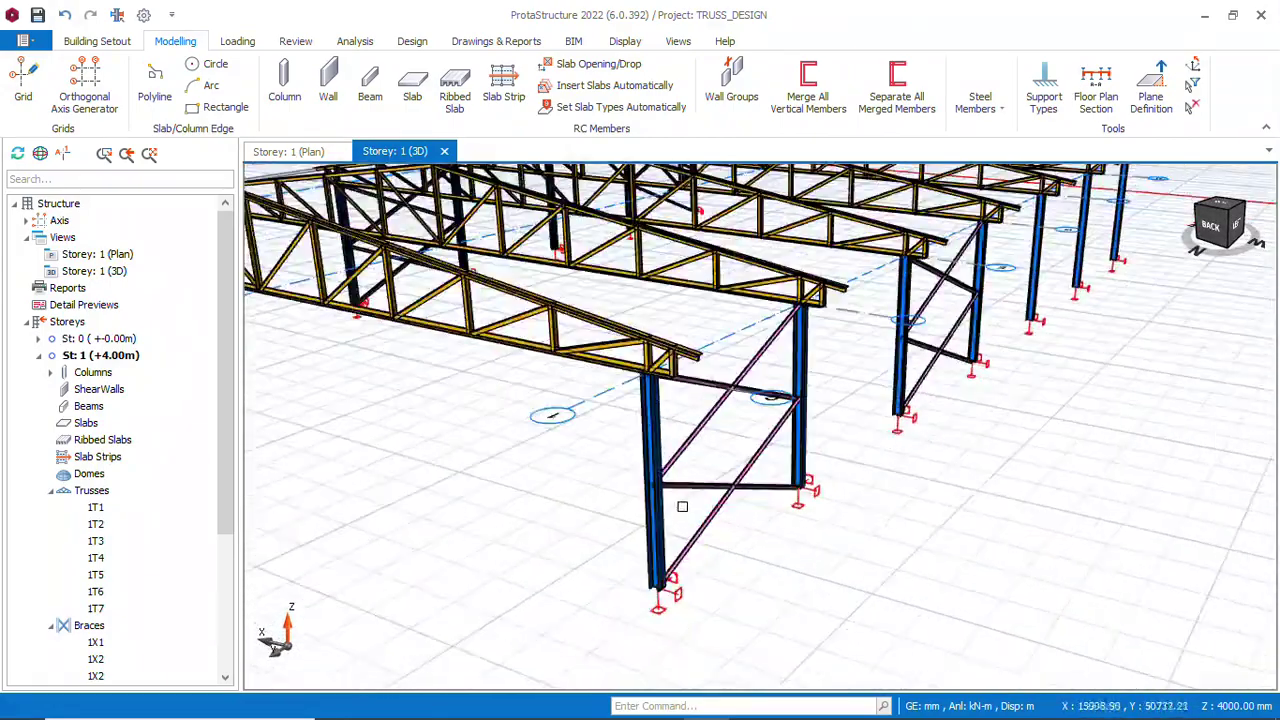
{"action": "scroll", "coordinate": [948, 373], "scroll_direction": "up", "scroll_amount": 3}
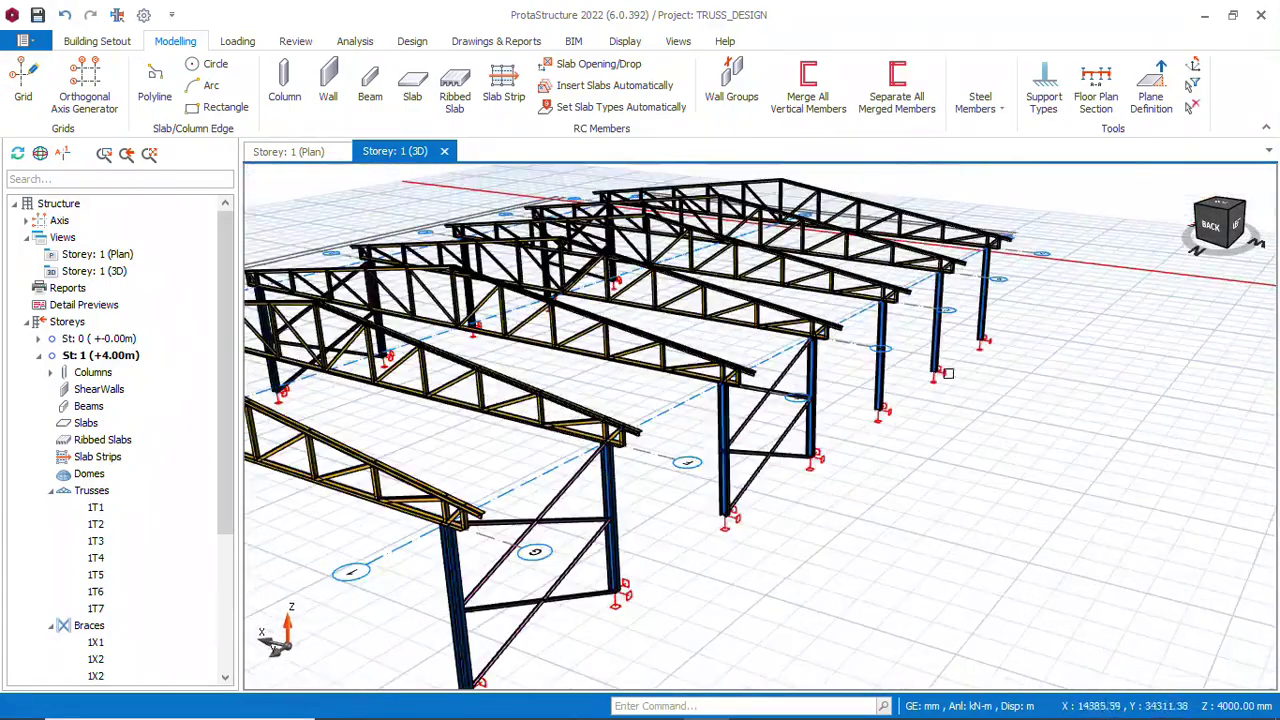
{"action": "left_click", "coordinate": [1004, 110]}
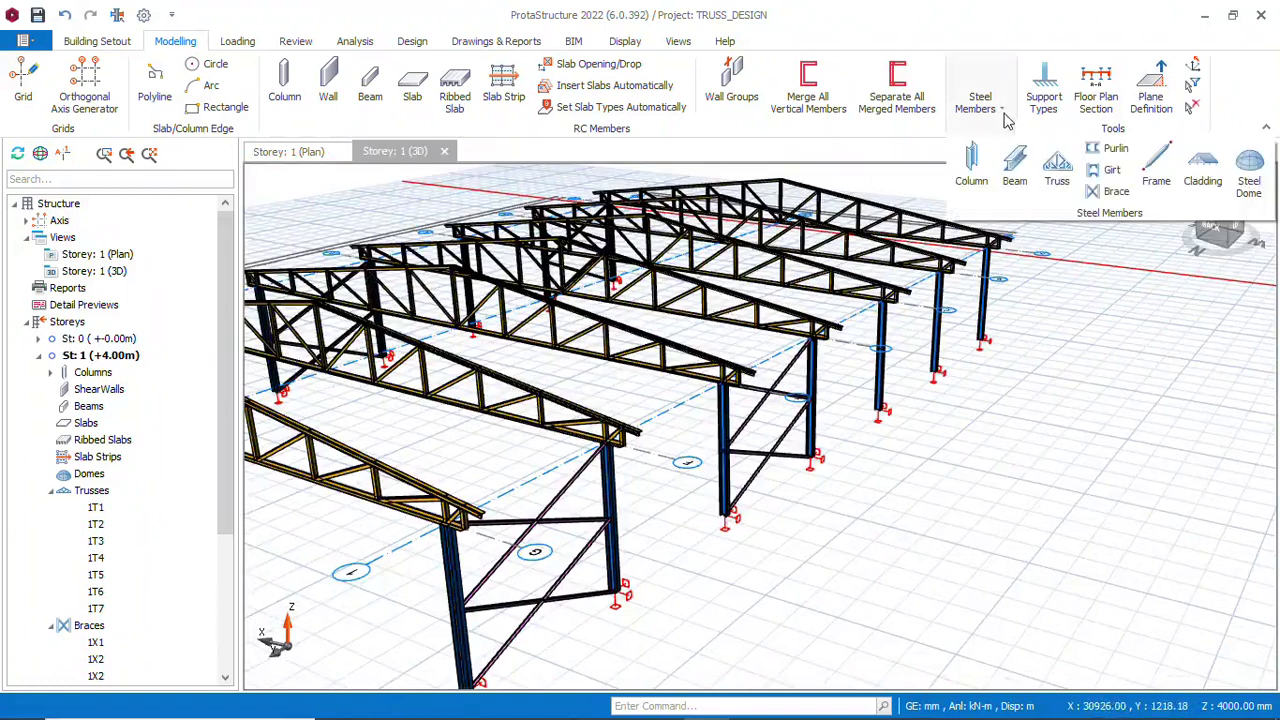
{"action": "left_click", "coordinate": [1100, 194]}
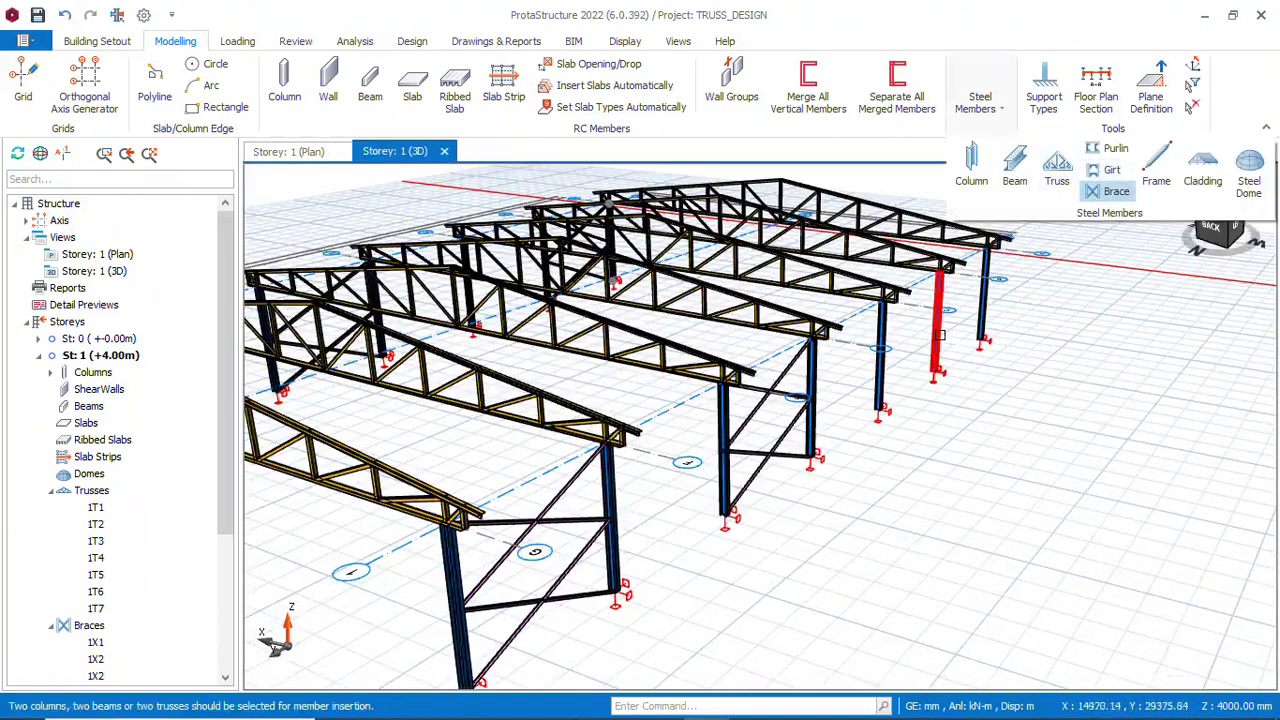
{"action": "left_click", "coordinate": [988, 305]}
{"action": "left_click", "coordinate": [937, 330]}
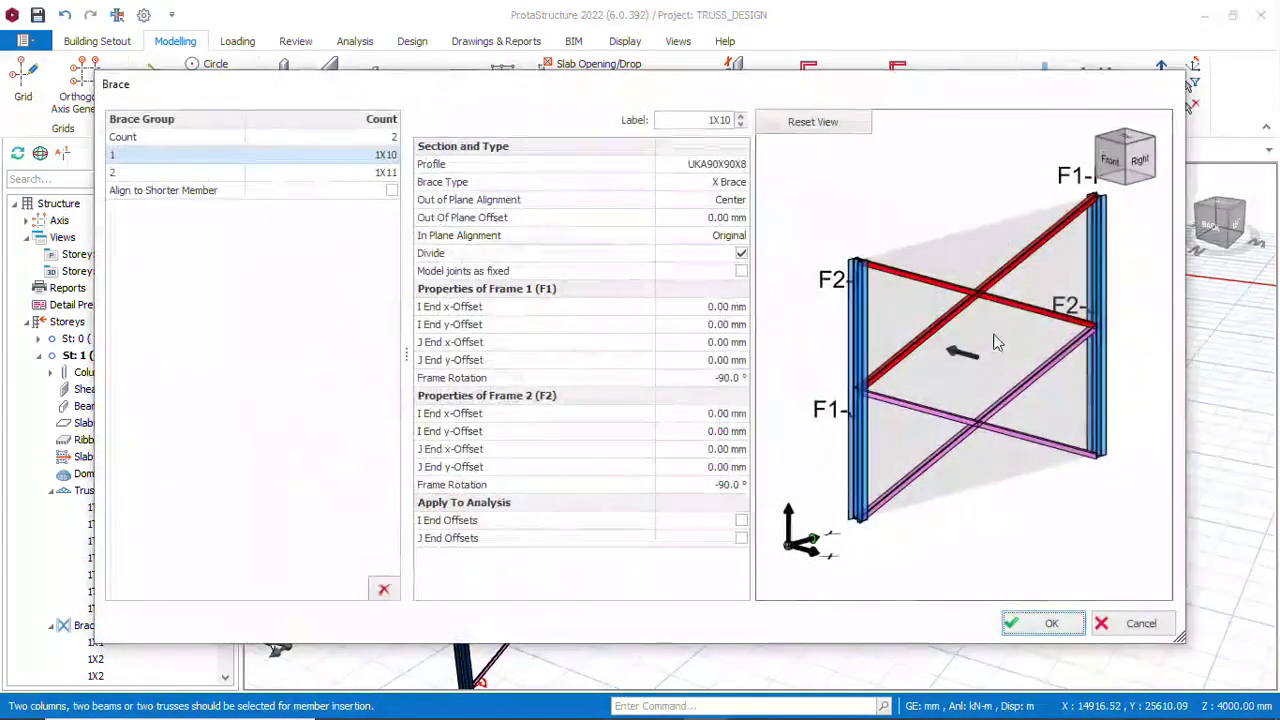
{"action": "left_click", "coordinate": [1043, 624]}
Start X bracing between the roof trusses on axes G and F and set the bottom chord brace count to 0
{"action": "mouse_move", "coordinate": [760, 420]}
{"action": "middle_mouse_down"}
{"action": "mouse_move", "coordinate": [620, 420]}
{"action": "mouse_move", "coordinate": [771, 414]}
{"action": "mouse_move", "coordinate": [660, 462]}
{"action": "middle_mouse_up"}
{"action": "scroll", "coordinate": [744, 428], "scroll_direction": "down", "scroll_amount": 5}
{"action": "scroll", "coordinate": [650, 469], "scroll_direction": "up", "scroll_amount": 5}
{"action": "left_click", "coordinate": [642, 450]}
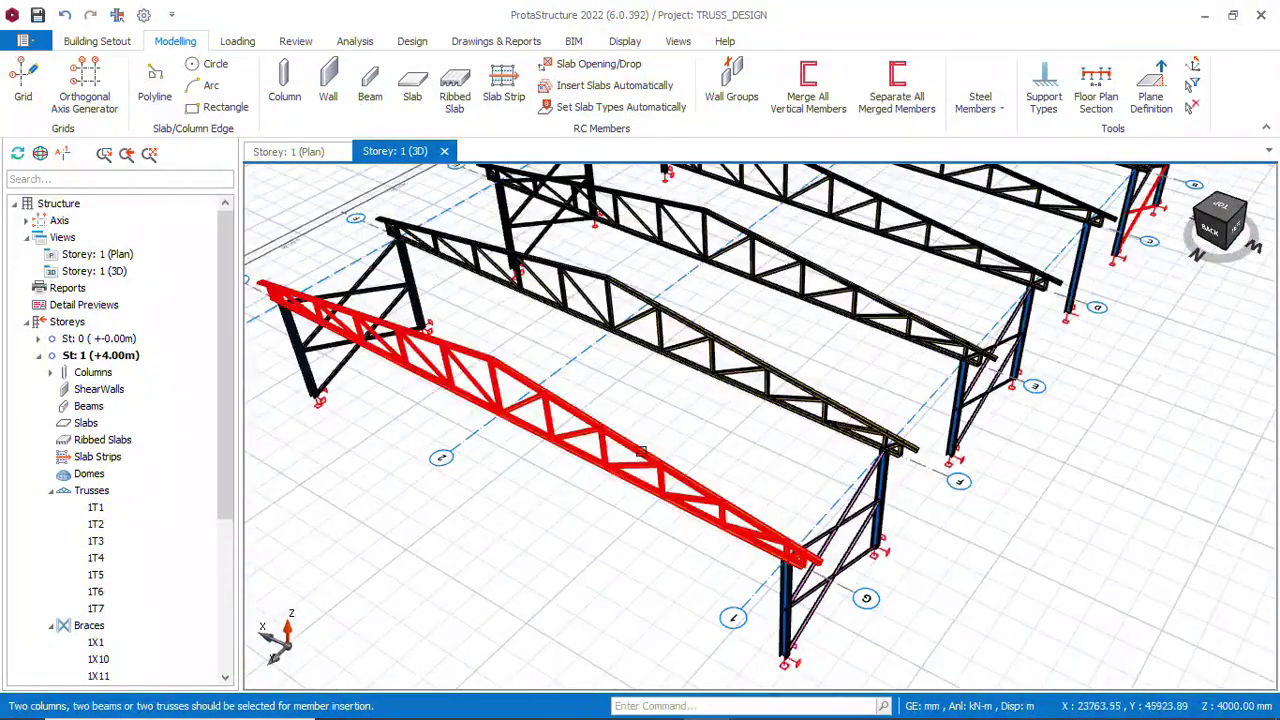
{"action": "left_click", "coordinate": [760, 363]}
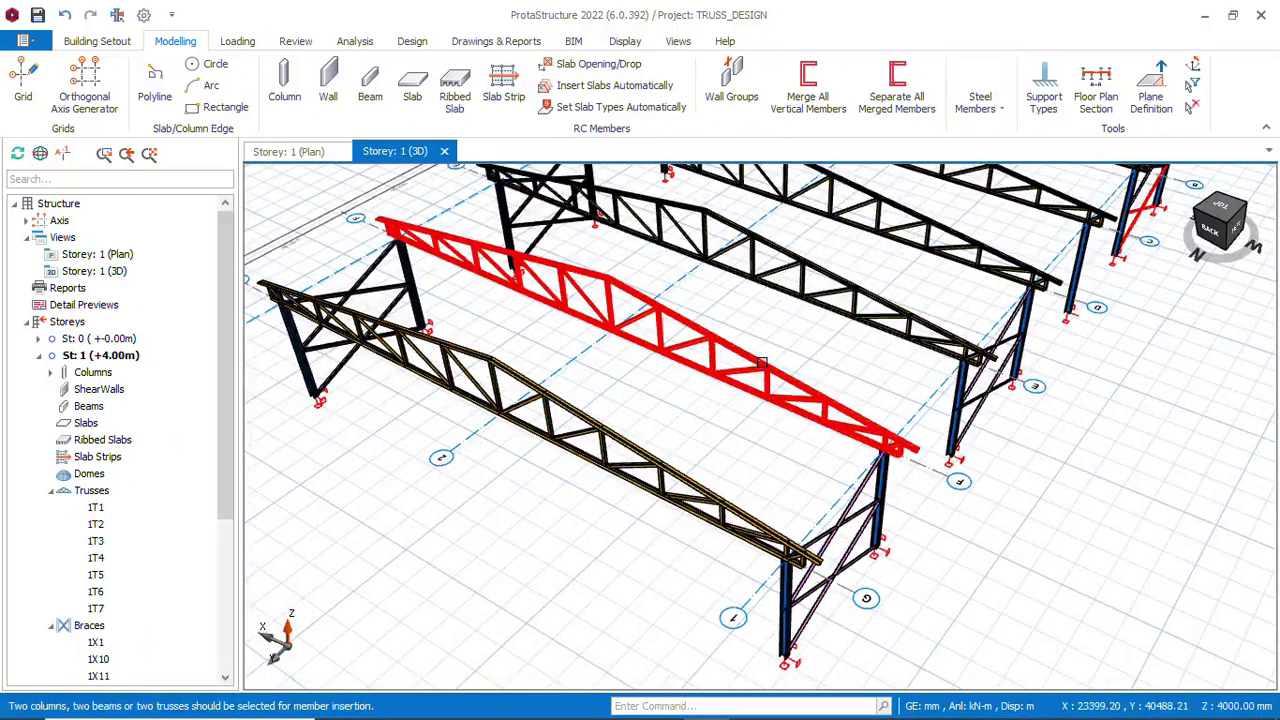
{"action": "left_click", "coordinate": [762, 360]}
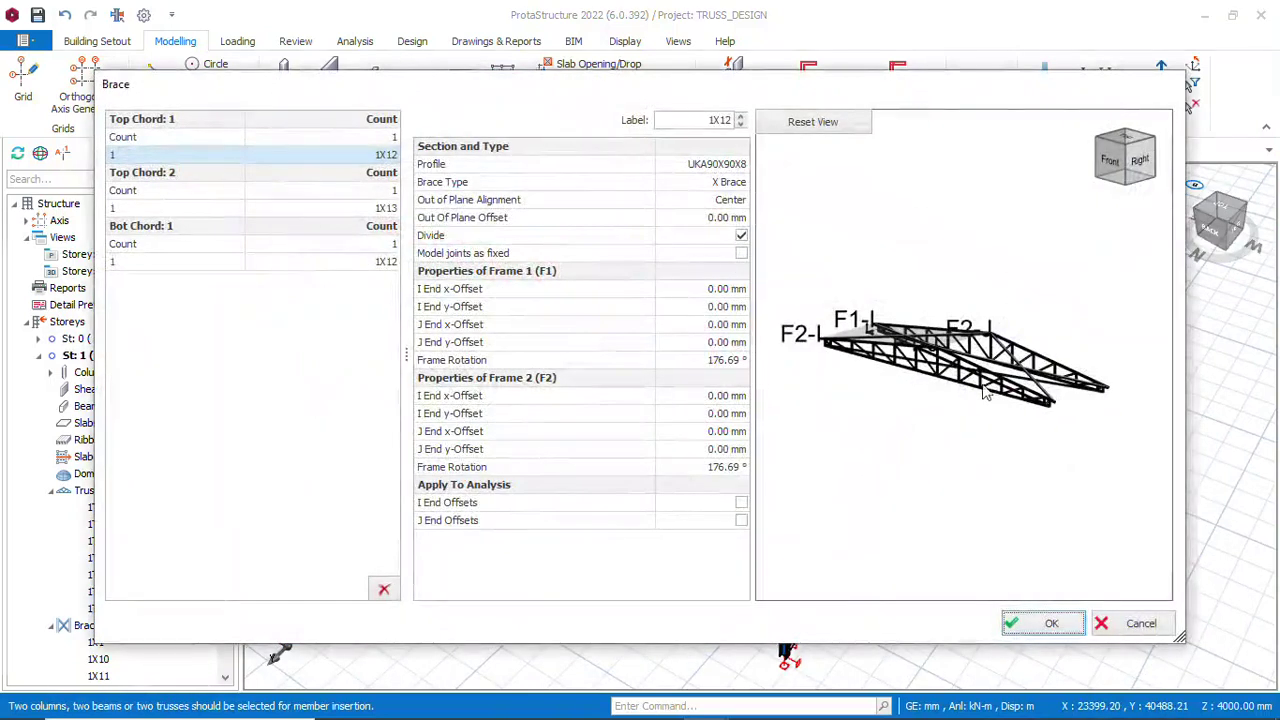
{"action": "middle_click_drag", "start_coordinate": [984, 386], "coordinate": [966, 310]}
{"action": "scroll", "coordinate": [940, 430], "scroll_direction": "up", "scroll_amount": 5}
{"action": "scroll", "coordinate": [951, 440], "scroll_direction": "down", "scroll_amount": 5}
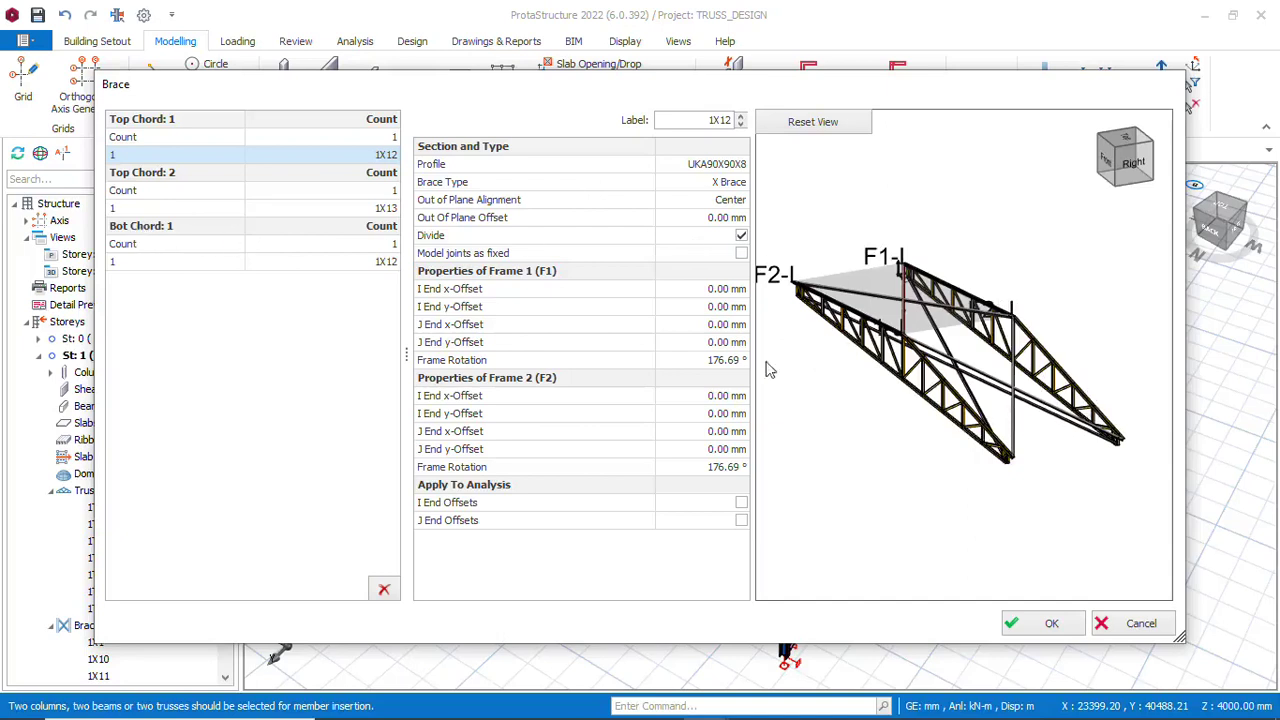
{"action": "left_click", "coordinate": [386, 245]}
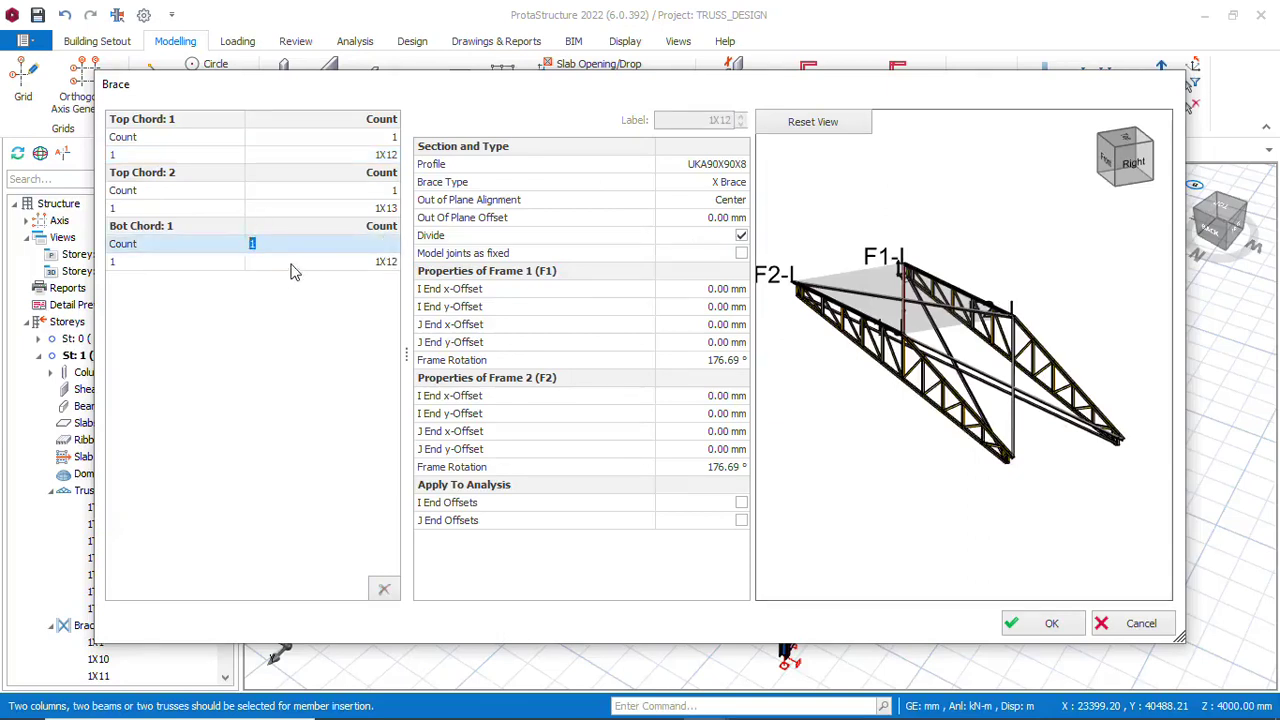
{"action": "type", "text": "0"}
{"action": "key", "text": "Return"}
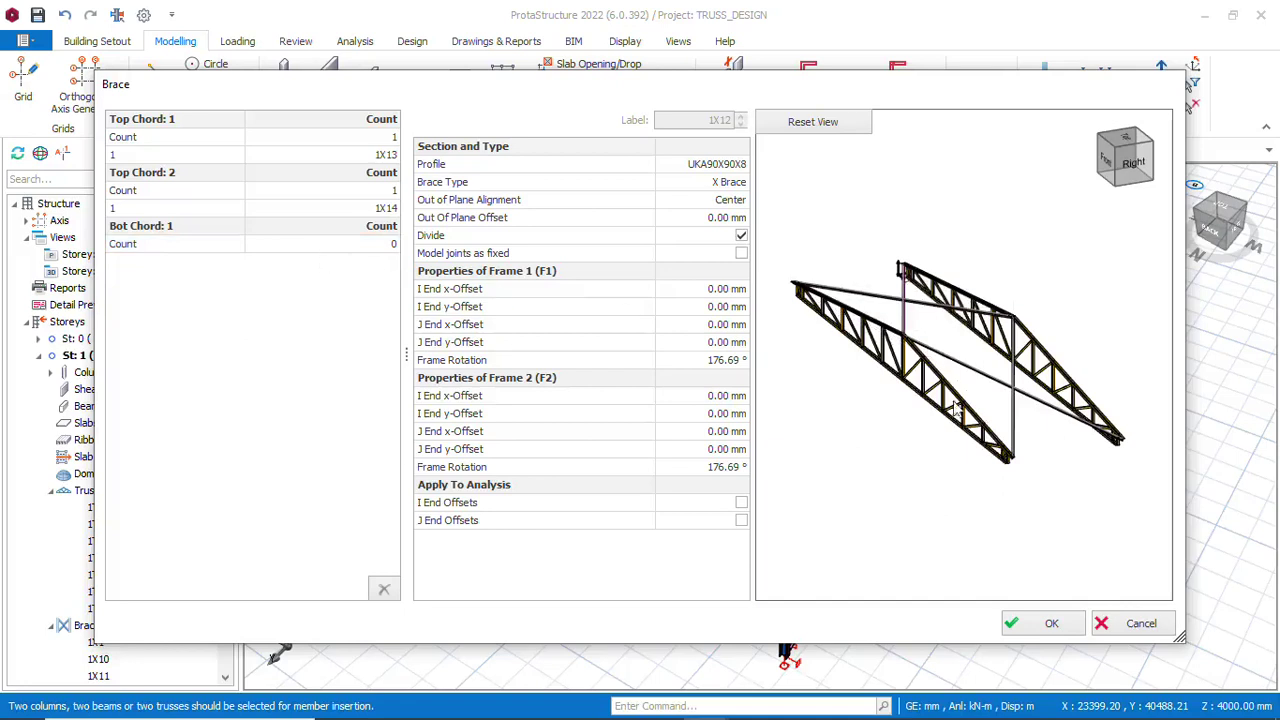
Set the brace count to 3 for both top chords and insert the UKA90X90X8 bracing between the axis G and F trusses
{"action": "left_click_drag", "start_coordinate": [954, 409], "coordinate": [985, 433]}
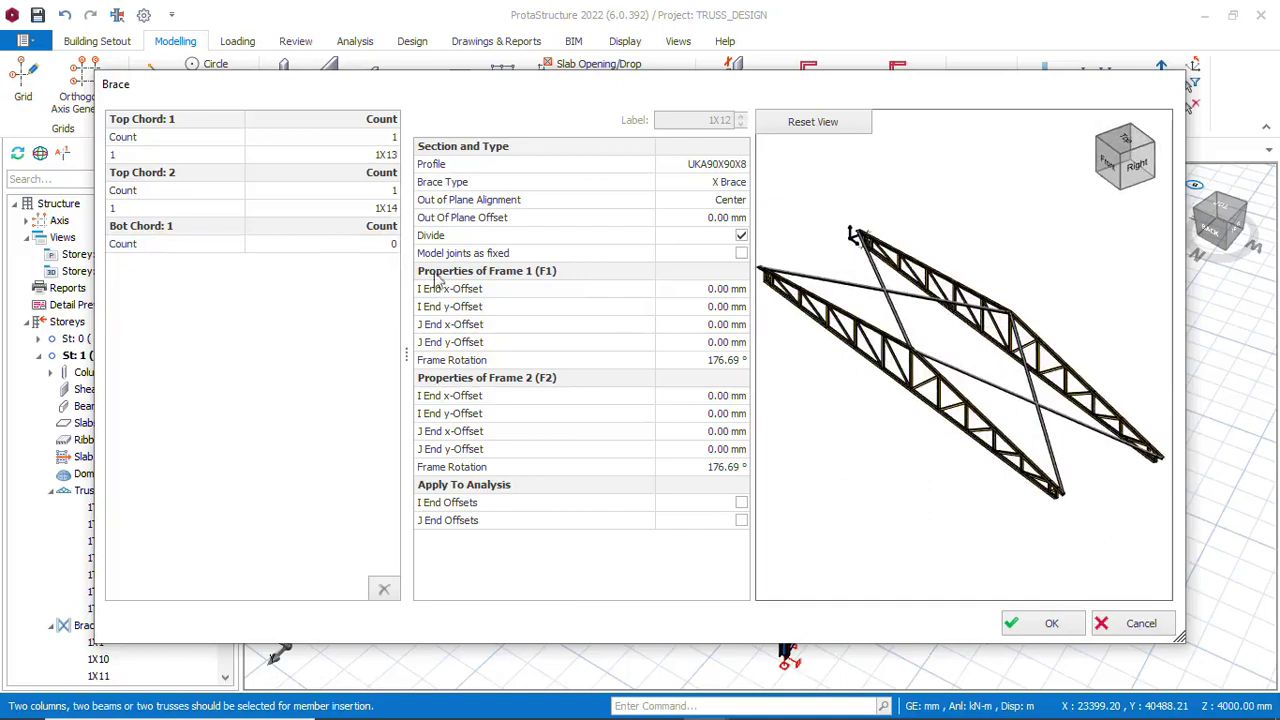
{"action": "left_click", "coordinate": [388, 143]}
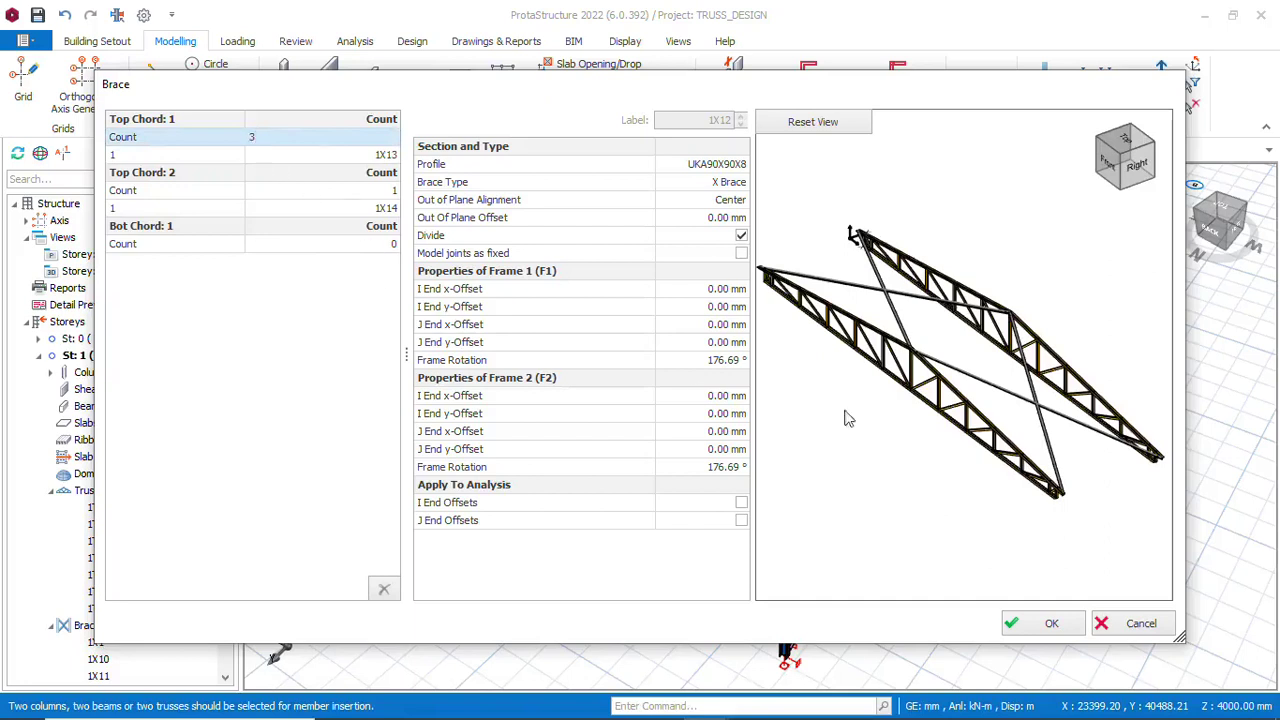
{"action": "key", "text": "Return"}
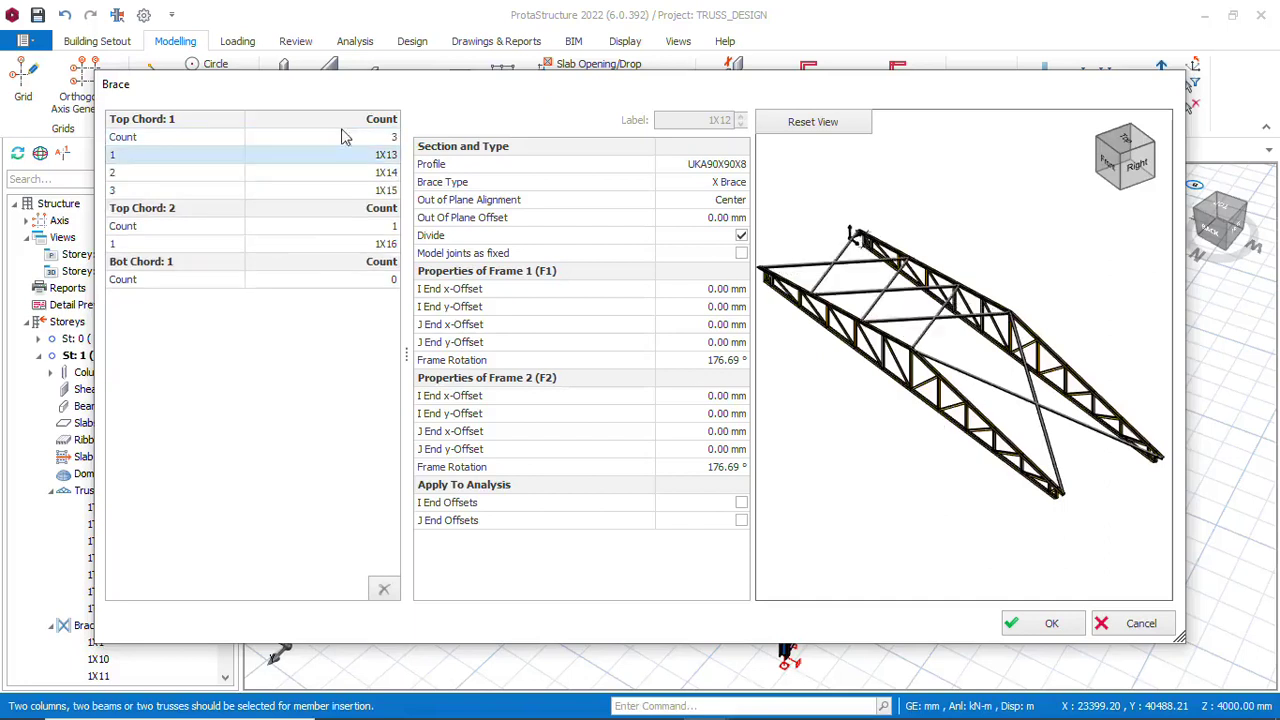
{"action": "left_click", "coordinate": [386, 226]}
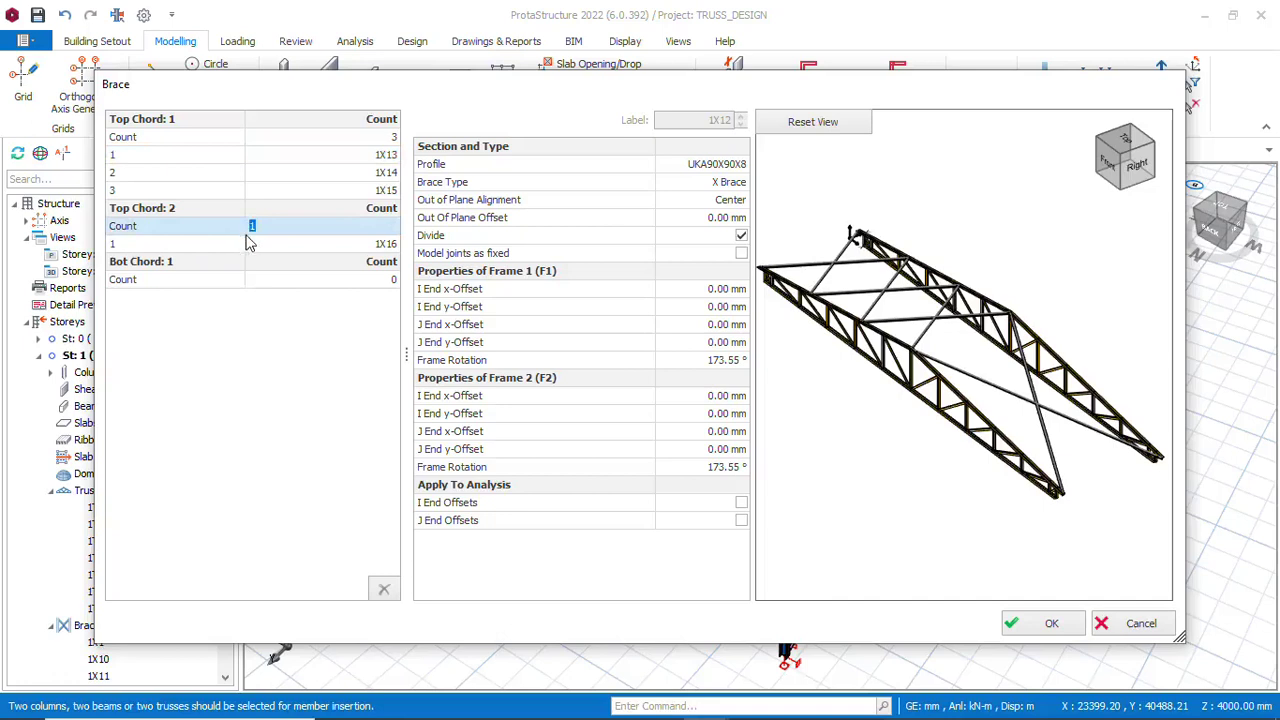
{"action": "type", "text": "3"}
{"action": "key", "text": "Return"}
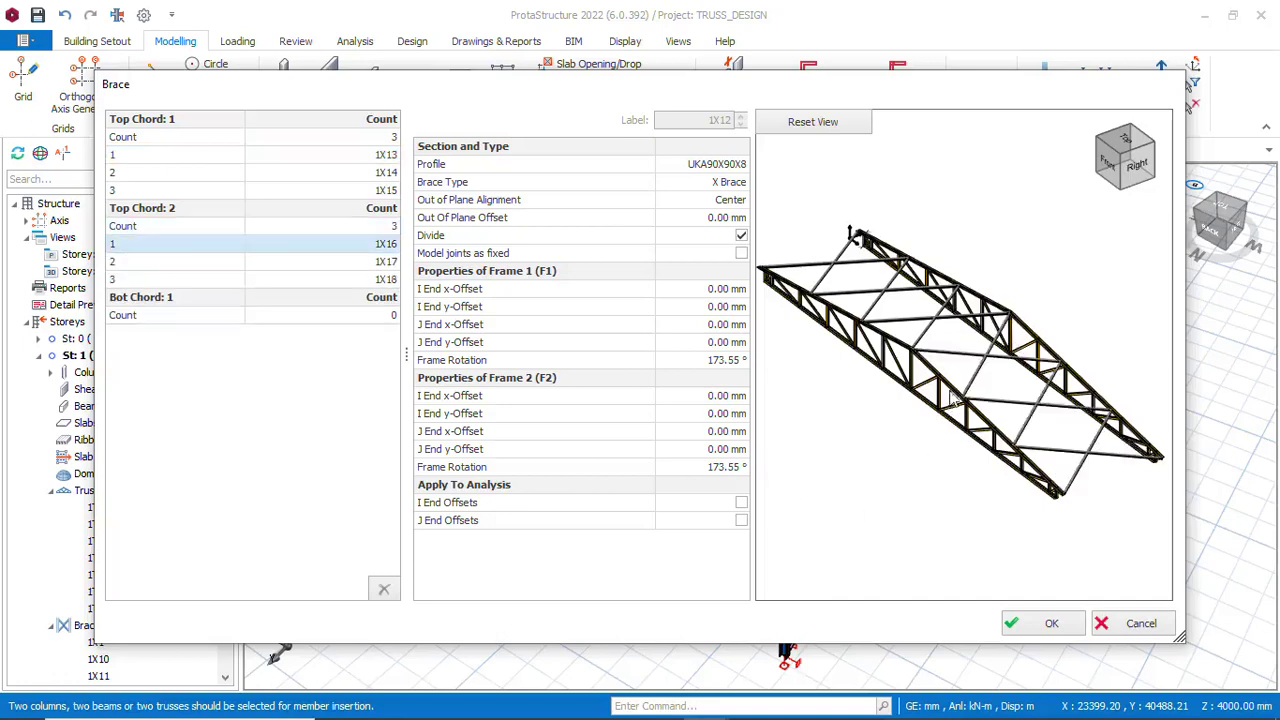
{"action": "left_click_drag", "start_coordinate": [953, 398], "coordinate": [1012, 404]}
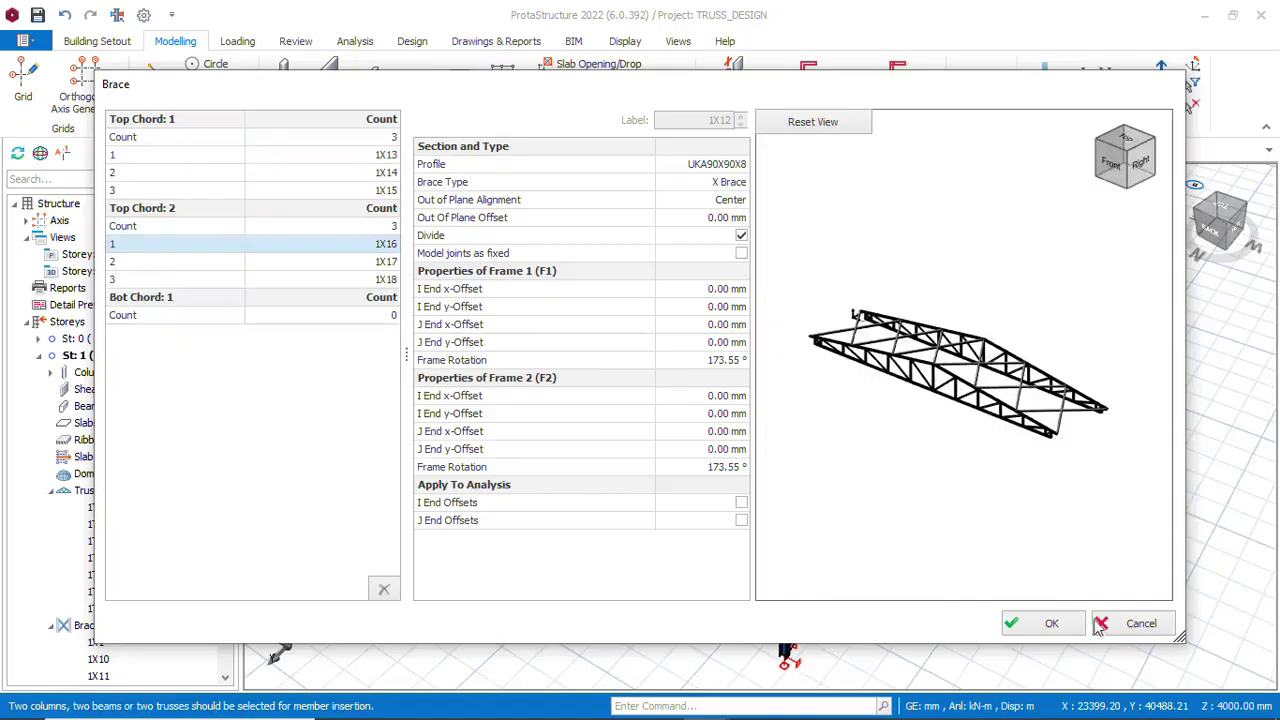
{"action": "left_click", "coordinate": [1045, 628]}
Insert X bracing between the roof trusses on axes A and B, keeping a count of 1 for every chord
{"action": "scroll", "coordinate": [760, 452], "scroll_direction": "down", "scroll_amount": 3}
{"action": "middle_click_drag", "start_coordinate": [760, 452], "coordinate": [685, 466]}
{"action": "scroll", "coordinate": [690, 465], "scroll_direction": "down", "scroll_amount": 2}
{"action": "scroll", "coordinate": [878, 446], "scroll_direction": "up", "scroll_amount": 1}
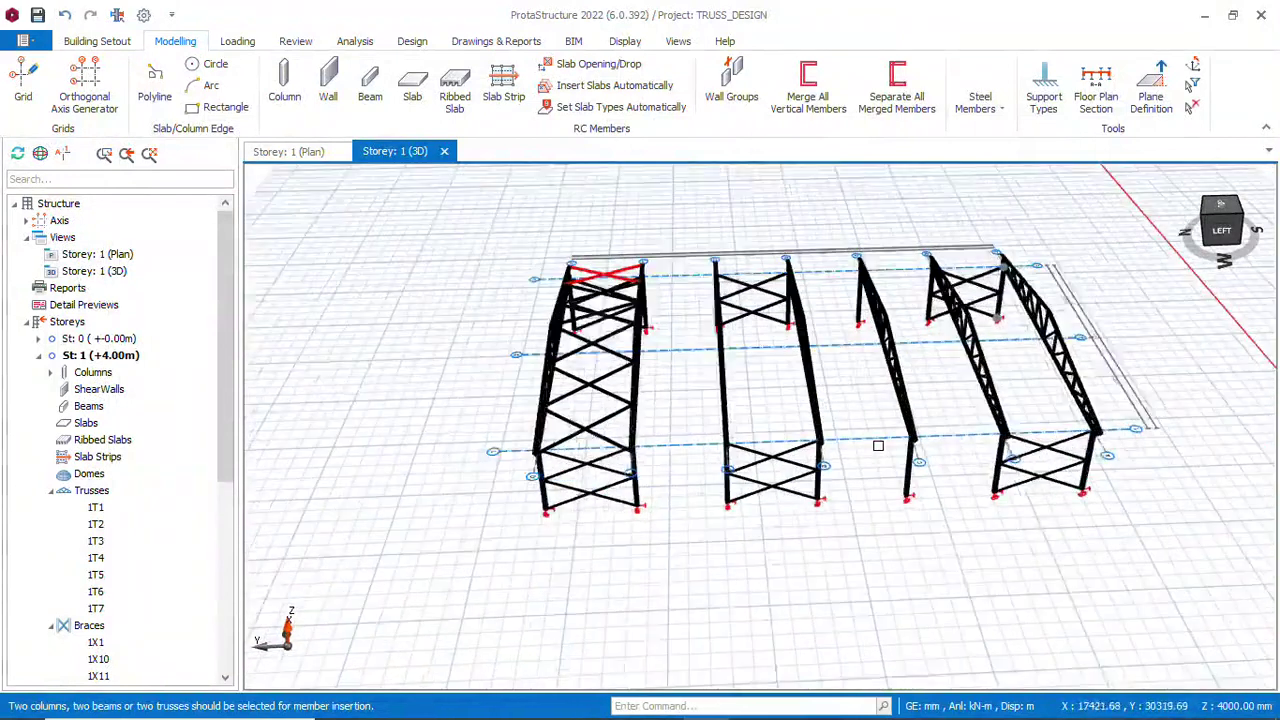
{"action": "scroll", "coordinate": [878, 446], "scroll_direction": "up", "scroll_amount": 2}
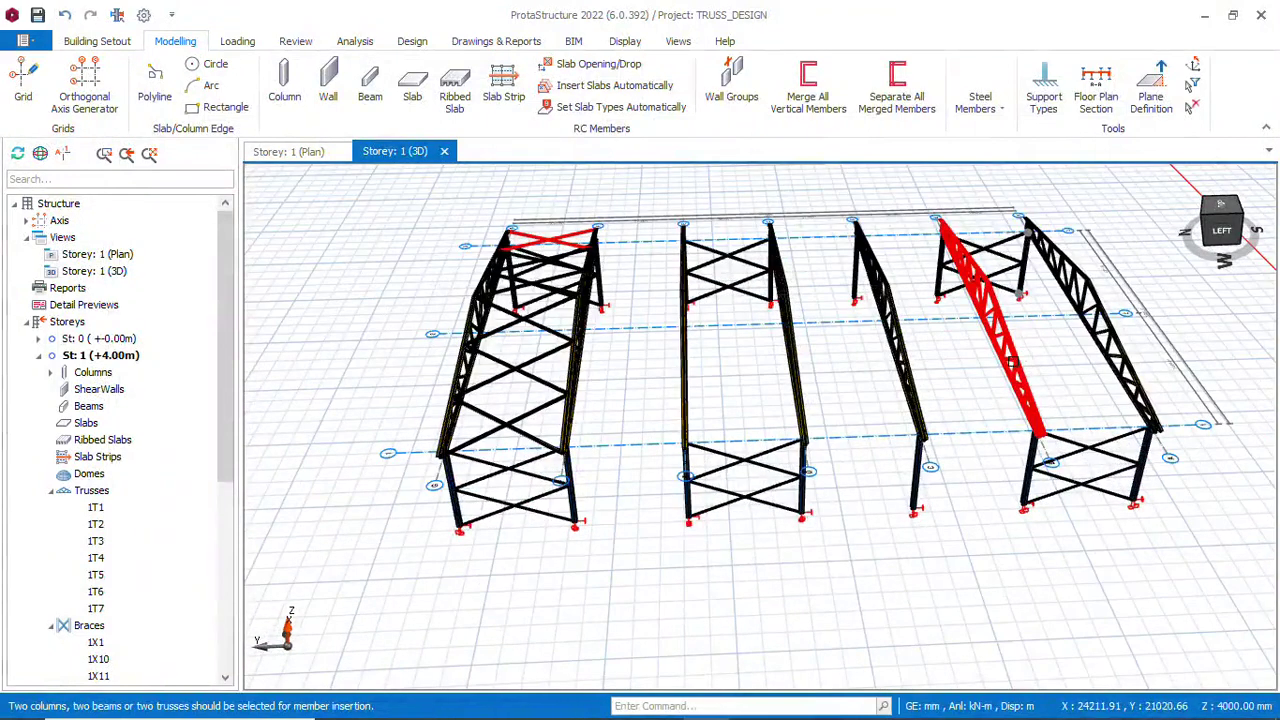
{"action": "double_click", "coordinate": [1012, 362]}
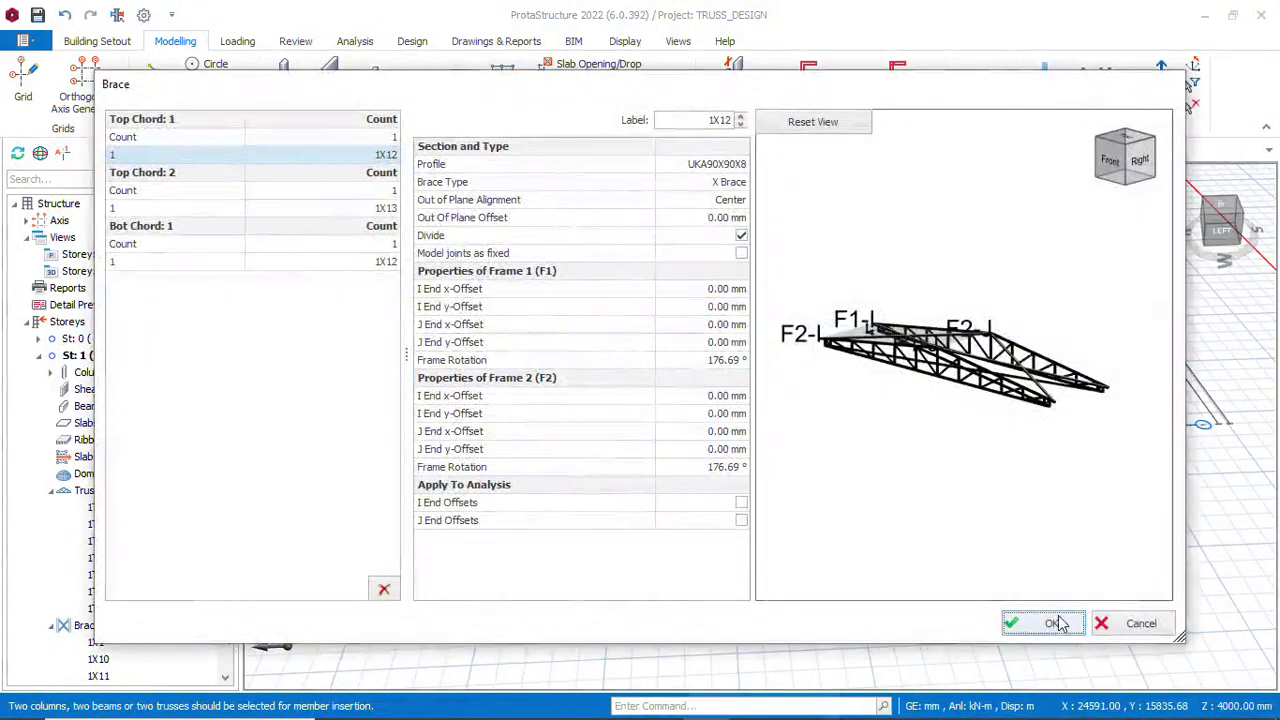
{"action": "left_click", "coordinate": [1056, 624]}
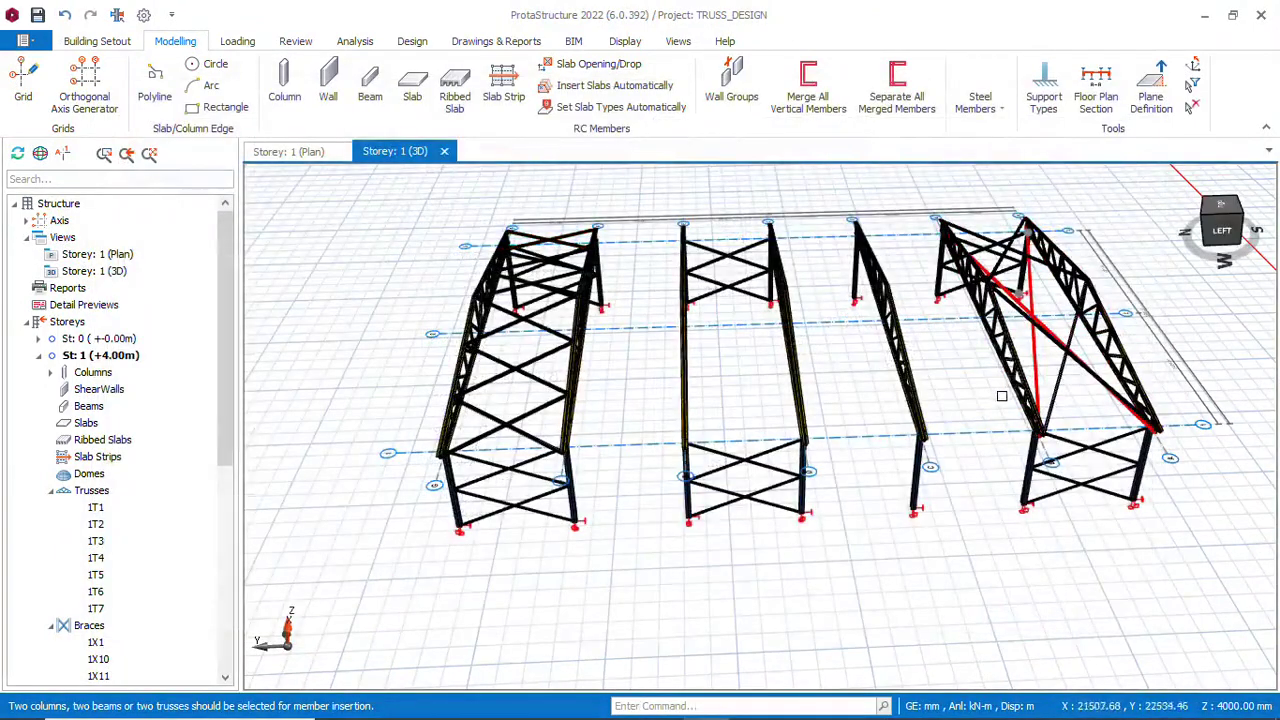
Reopen the settings of the bracing between the axis A and B trusses and set its bottom chord count to 0
{"action": "middle_click_drag", "start_coordinate": [1001, 396], "coordinate": [1052, 382]}
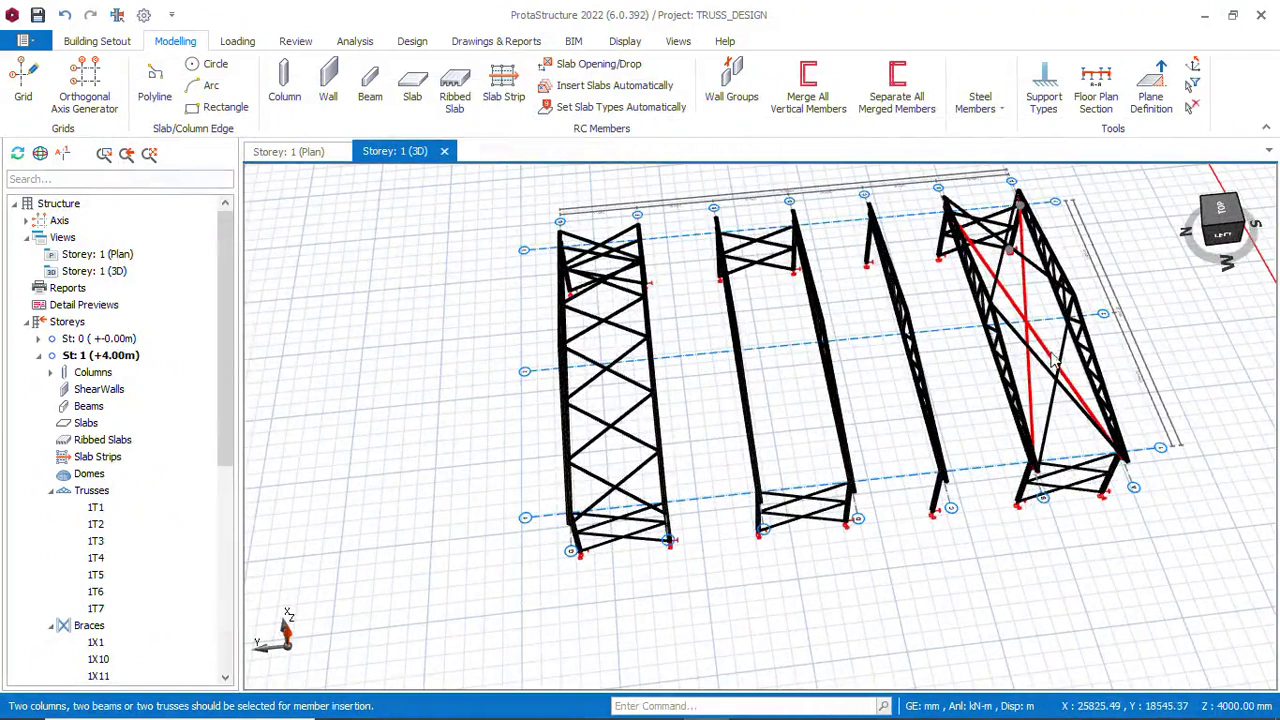
{"action": "right_click", "coordinate": [1044, 352]}
{"action": "left_click", "coordinate": [1100, 410]}
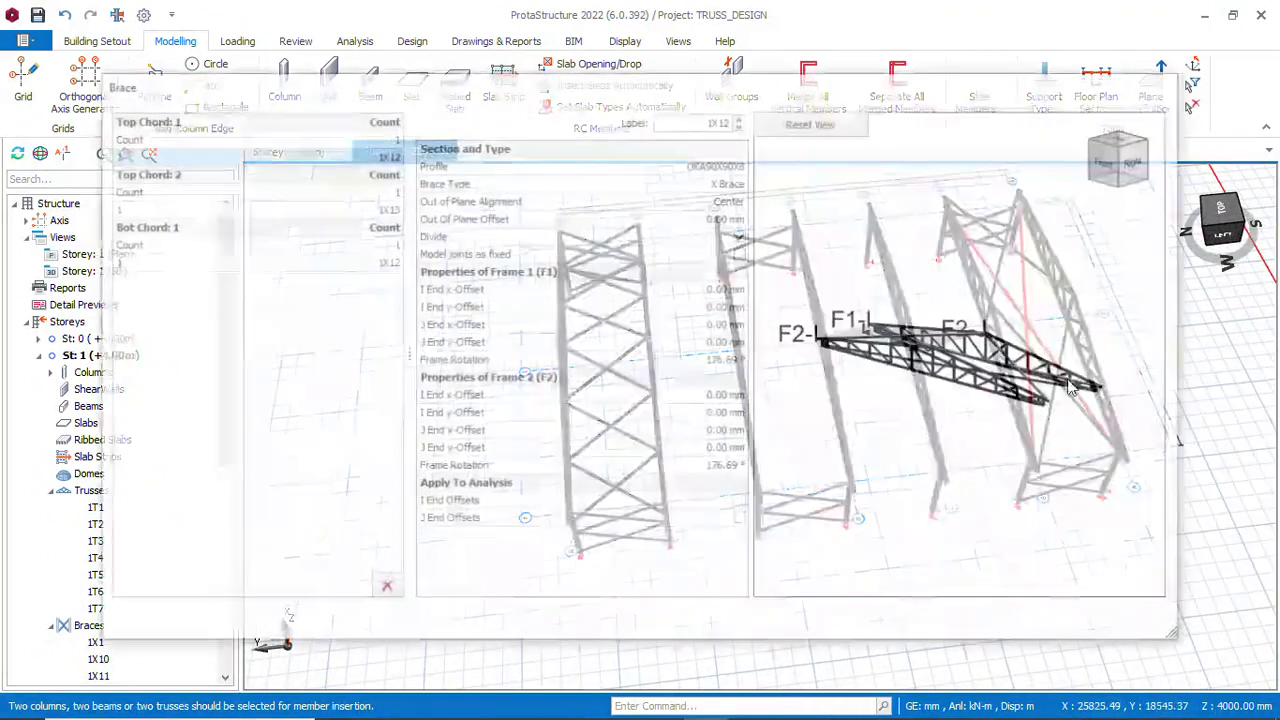
{"action": "left_click", "coordinate": [390, 244]}
{"action": "left_click", "coordinate": [334, 231]}
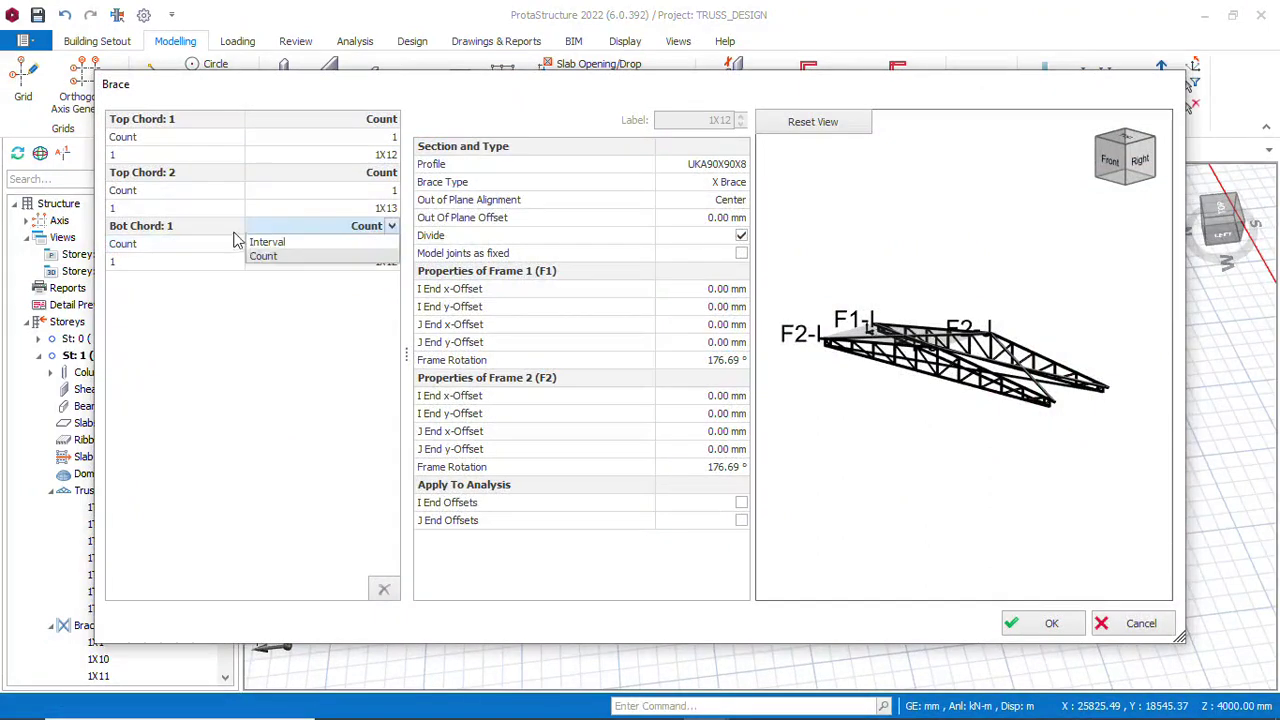
{"action": "left_click", "coordinate": [300, 256]}
{"action": "left_click", "coordinate": [386, 244]}
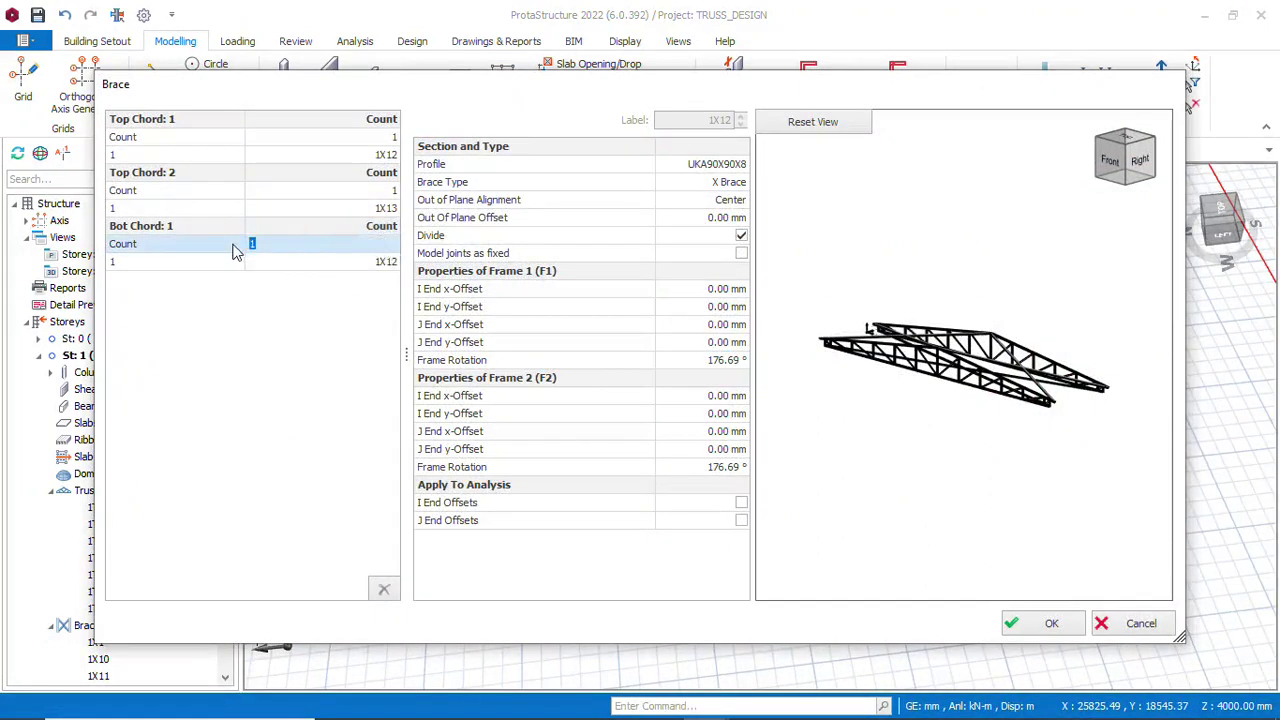
{"action": "key", "text": "Return"}
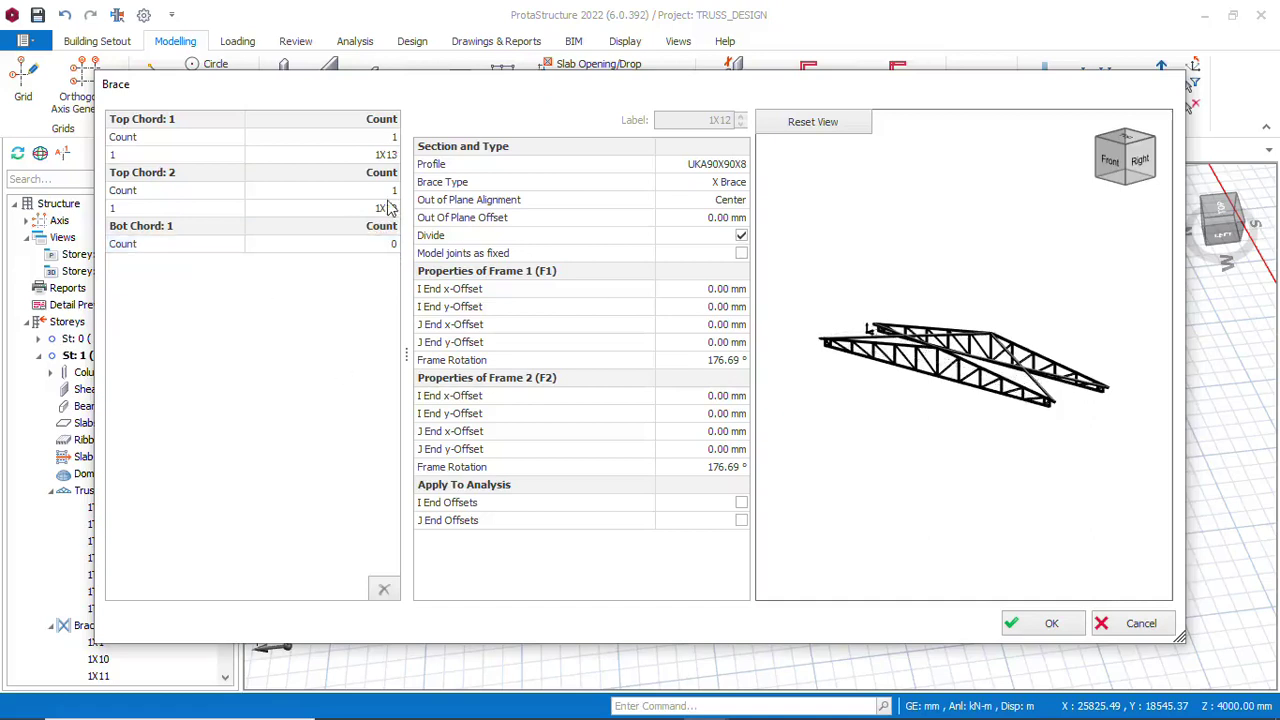
Set both top chord brace counts to 3 and apply them to the bracing between the axis A and B trusses
{"action": "left_click", "coordinate": [384, 139]}
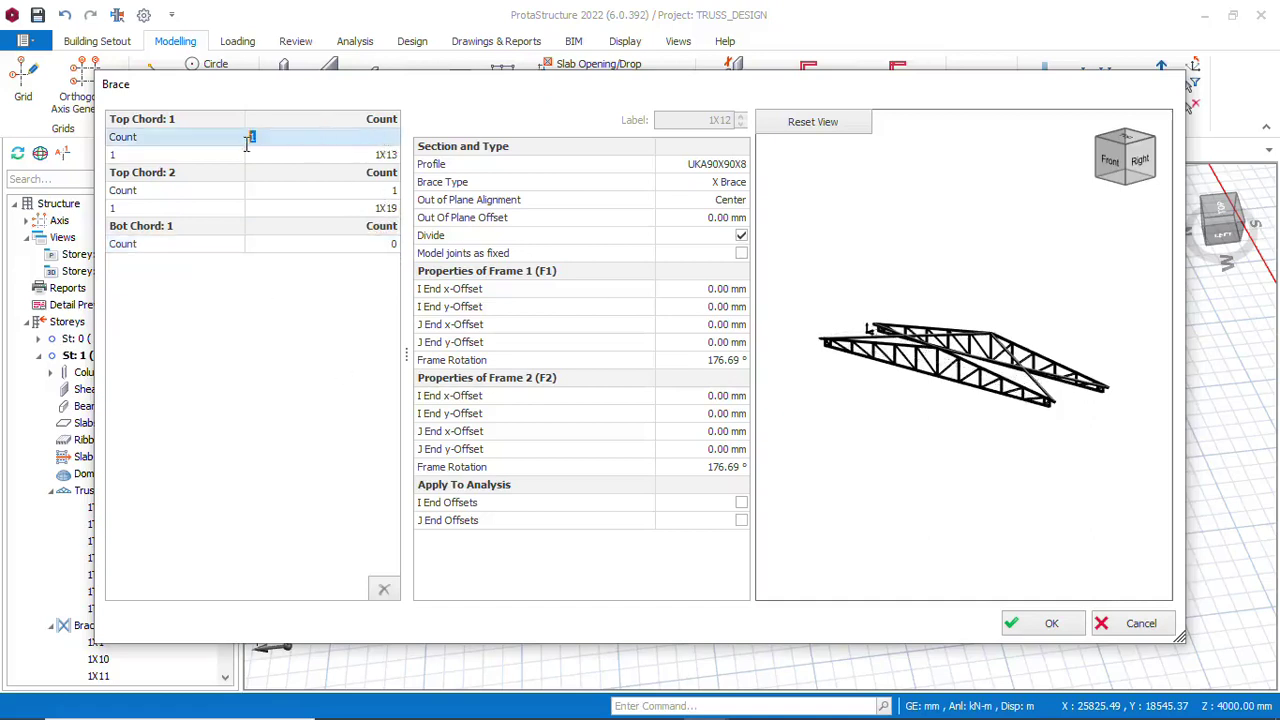
{"action": "type", "text": "3"}
{"action": "key", "text": "Return"}
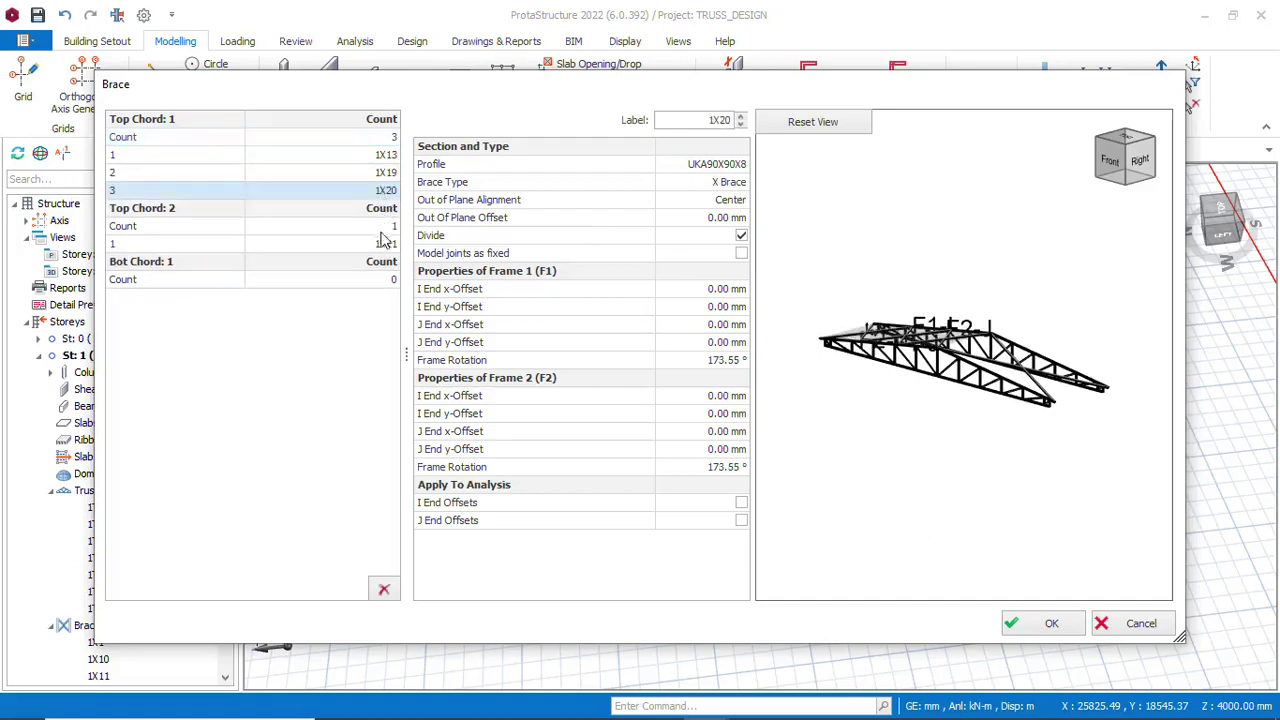
{"action": "left_click", "coordinate": [389, 227]}
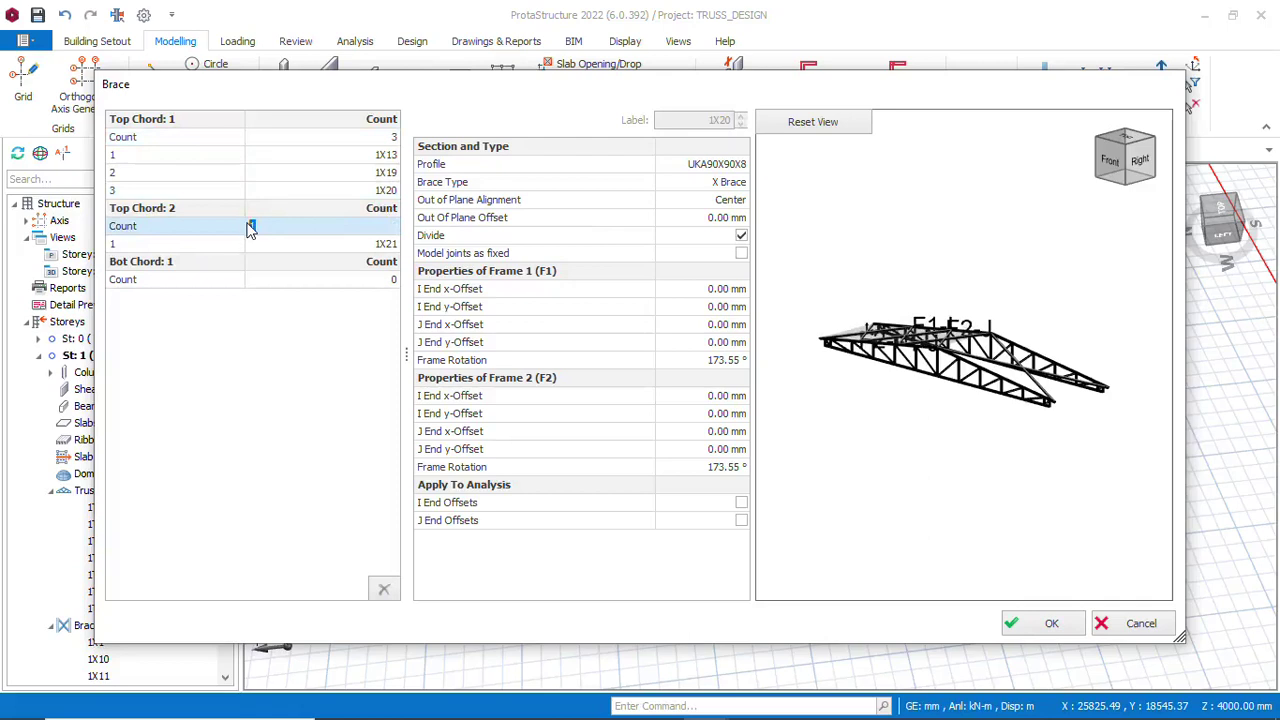
{"action": "type", "text": "3"}
{"action": "key", "text": "Return"}
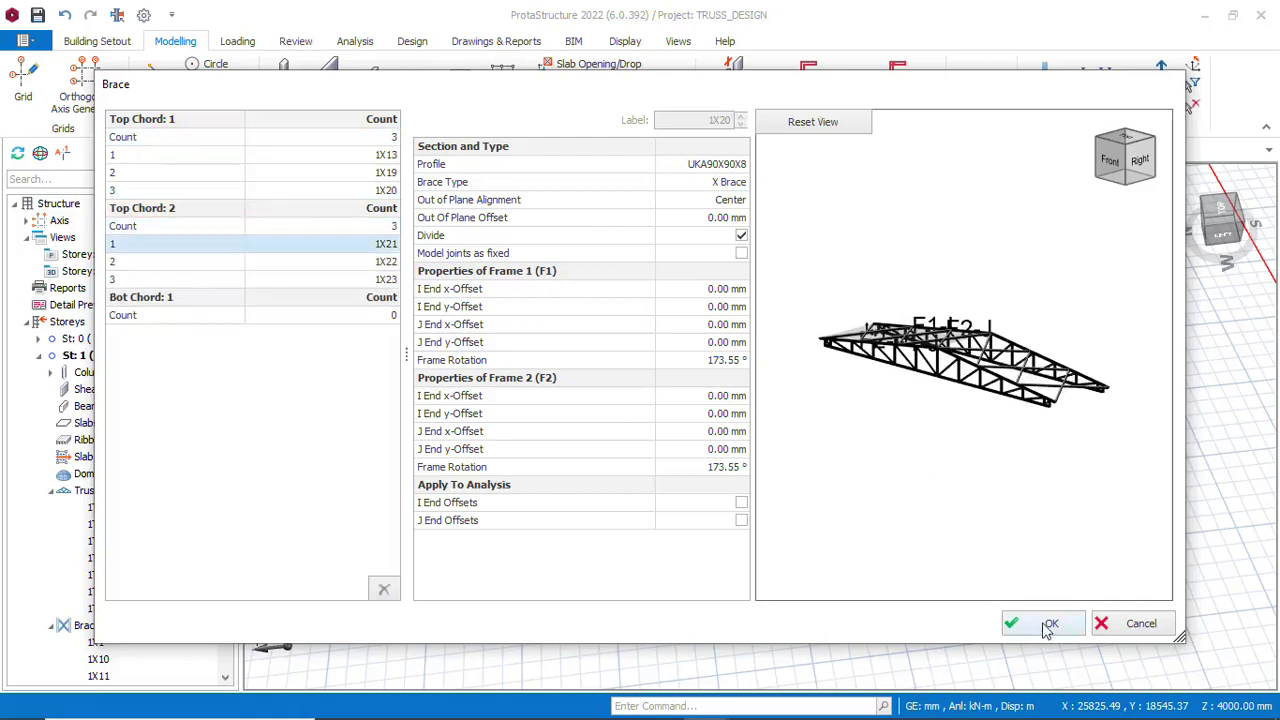
{"action": "left_click", "coordinate": [1046, 631]}
Start X bracing between the roof trusses on axes D and E, with 3 braces on top chord 1 and 0 on the bottom chord
{"action": "scroll", "coordinate": [937, 522], "scroll_direction": "down", "scroll_amount": 2}
{"action": "scroll", "coordinate": [1025, 416], "scroll_direction": "up", "scroll_amount": 5}
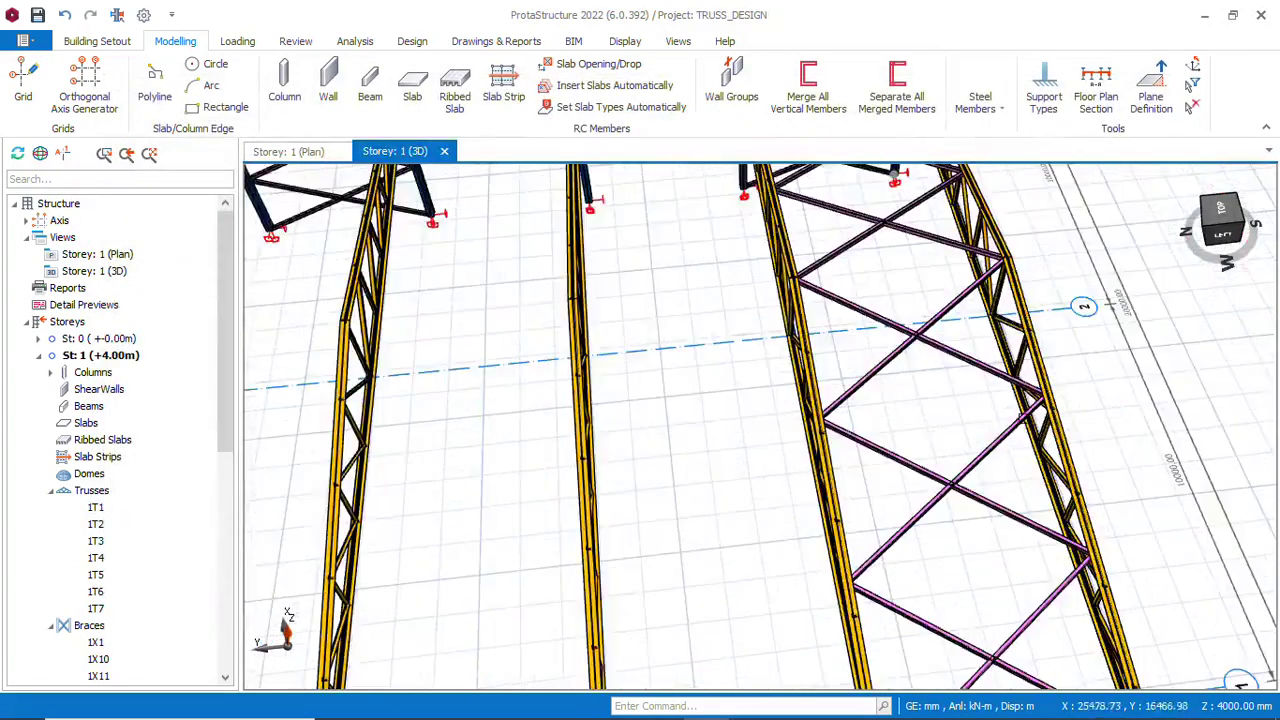
{"action": "mouse_move", "coordinate": [1110, 305]}
{"action": "middle_mouse_down"}
{"action": "mouse_move", "coordinate": [960, 443]}
{"action": "mouse_move", "coordinate": [883, 388]}
{"action": "mouse_move", "coordinate": [960, 400]}
{"action": "mouse_move", "coordinate": [980, 425]}
{"action": "mouse_move", "coordinate": [856, 515]}
{"action": "mouse_move", "coordinate": [898, 520]}
{"action": "mouse_move", "coordinate": [883, 531]}
{"action": "middle_mouse_up"}
{"action": "scroll", "coordinate": [776, 493], "scroll_direction": "up", "scroll_amount": 2}
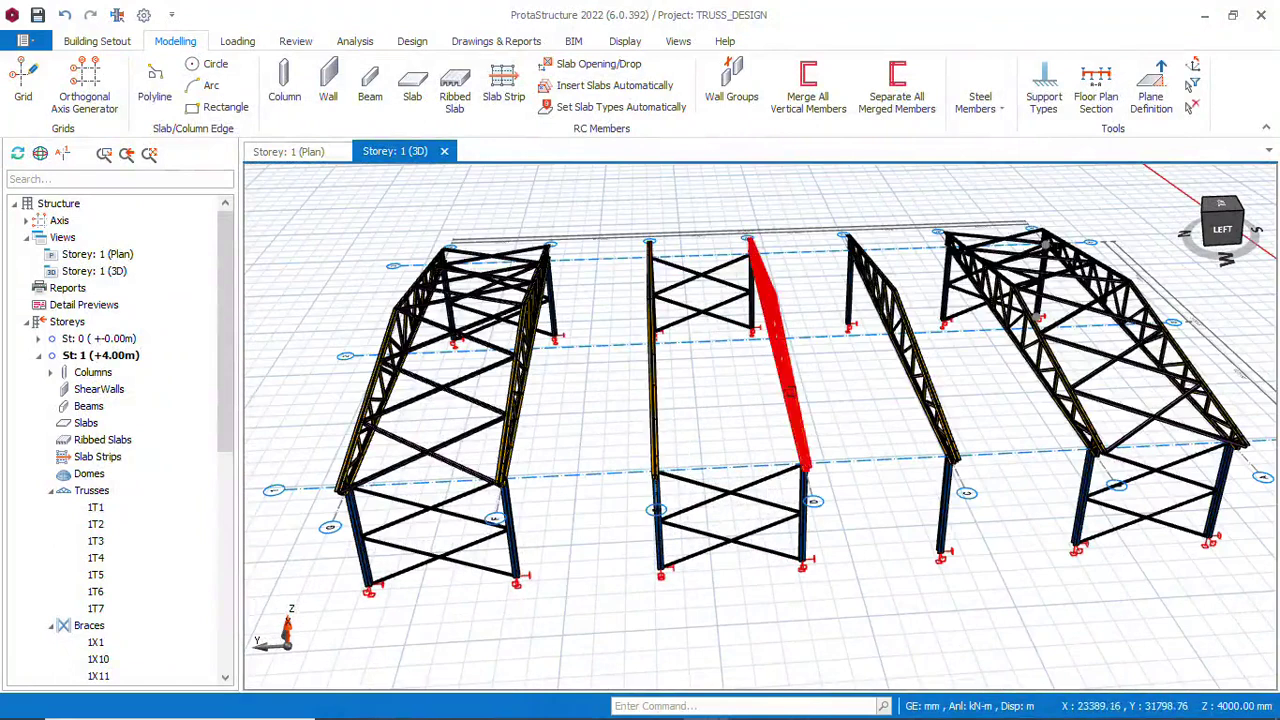
{"action": "double_click", "coordinate": [790, 390]}
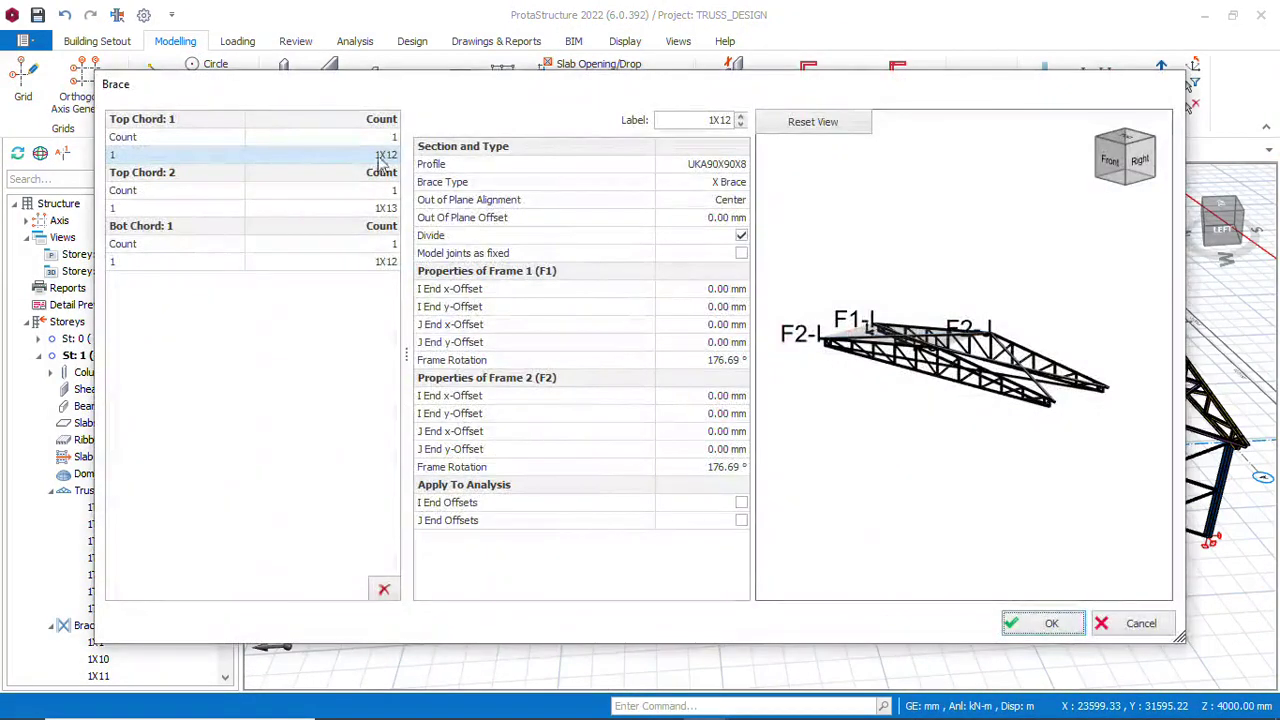
{"action": "left_click", "coordinate": [385, 138]}
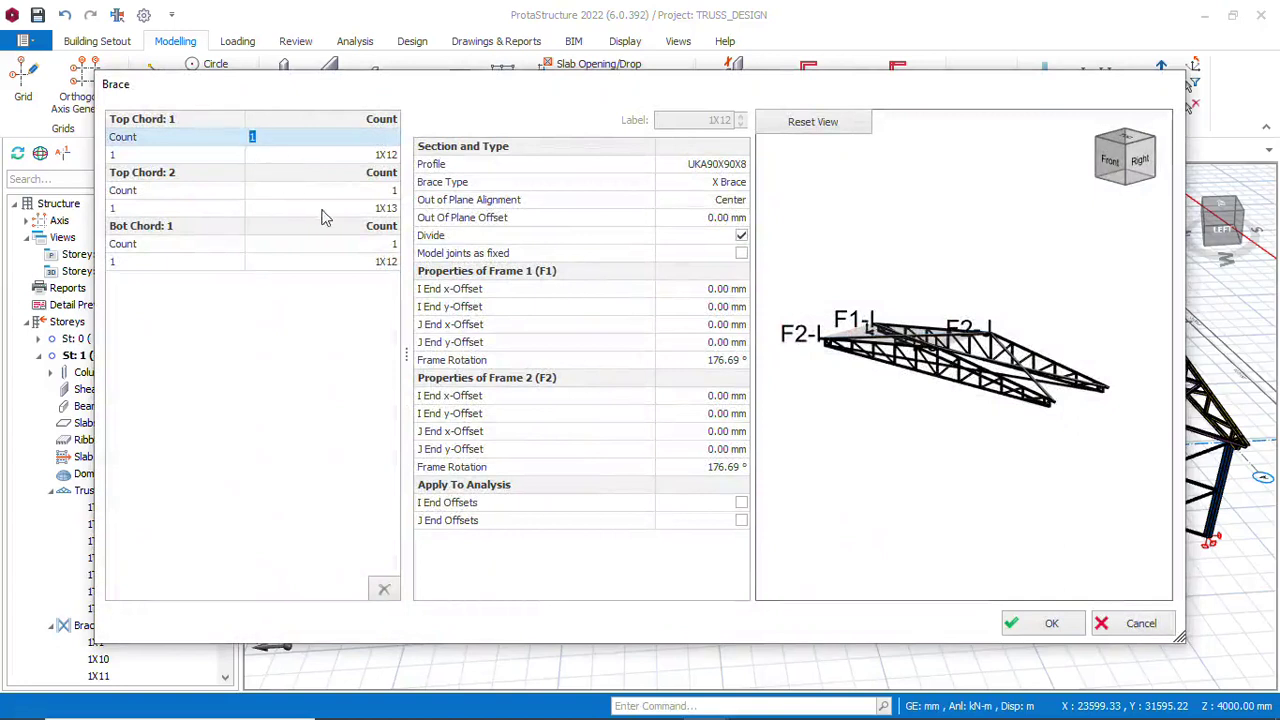
{"action": "type", "text": "3"}
{"action": "left_click", "coordinate": [376, 246]}
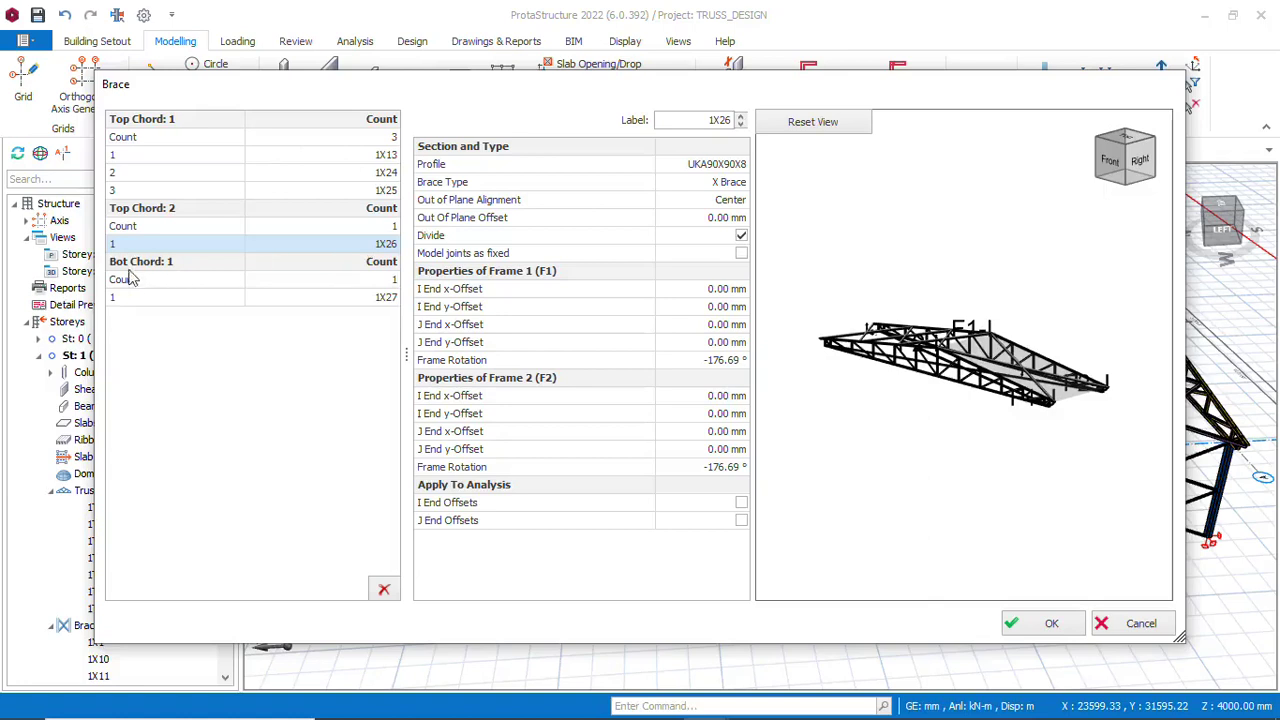
{"action": "left_click", "coordinate": [389, 280]}
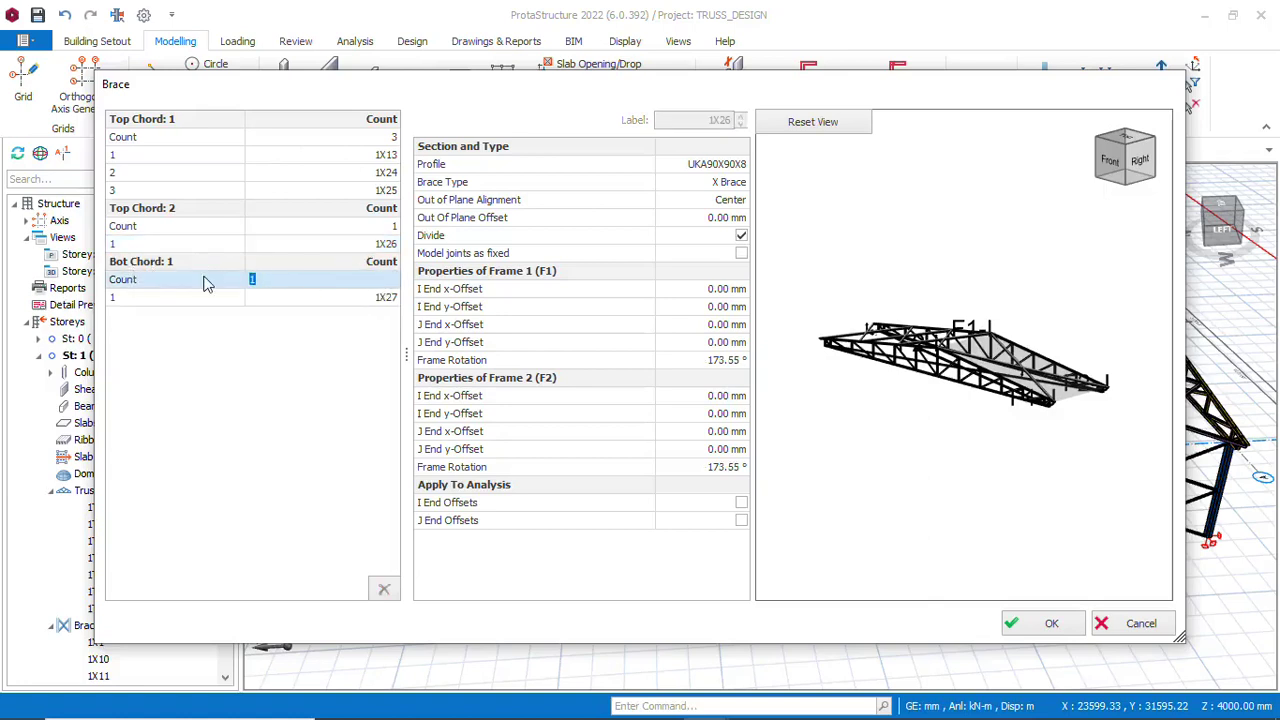
{"action": "type", "text": "0"}
{"action": "key", "text": "Return"}
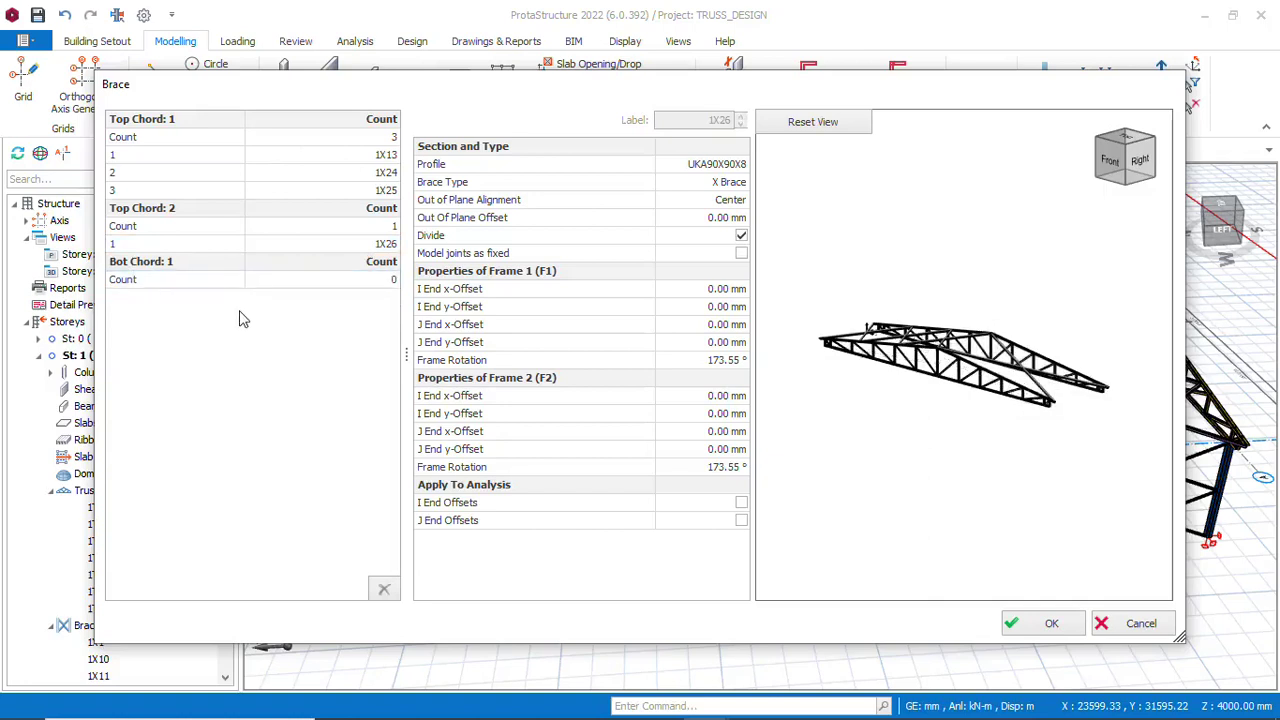
Set the brace count to 3 for top chord 2 and insert the bracing between the axis D and E trusses
{"action": "left_click", "coordinate": [389, 227]}
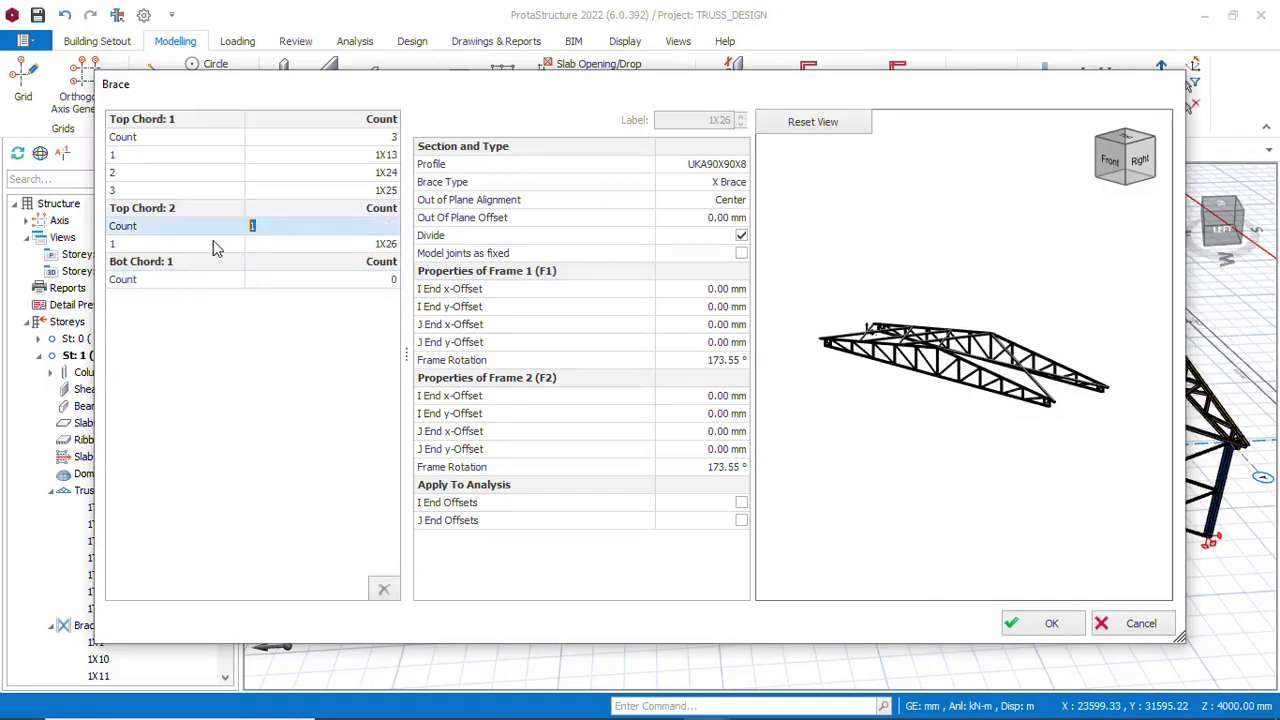
{"action": "type", "text": "3"}
{"action": "key", "text": "Return"}
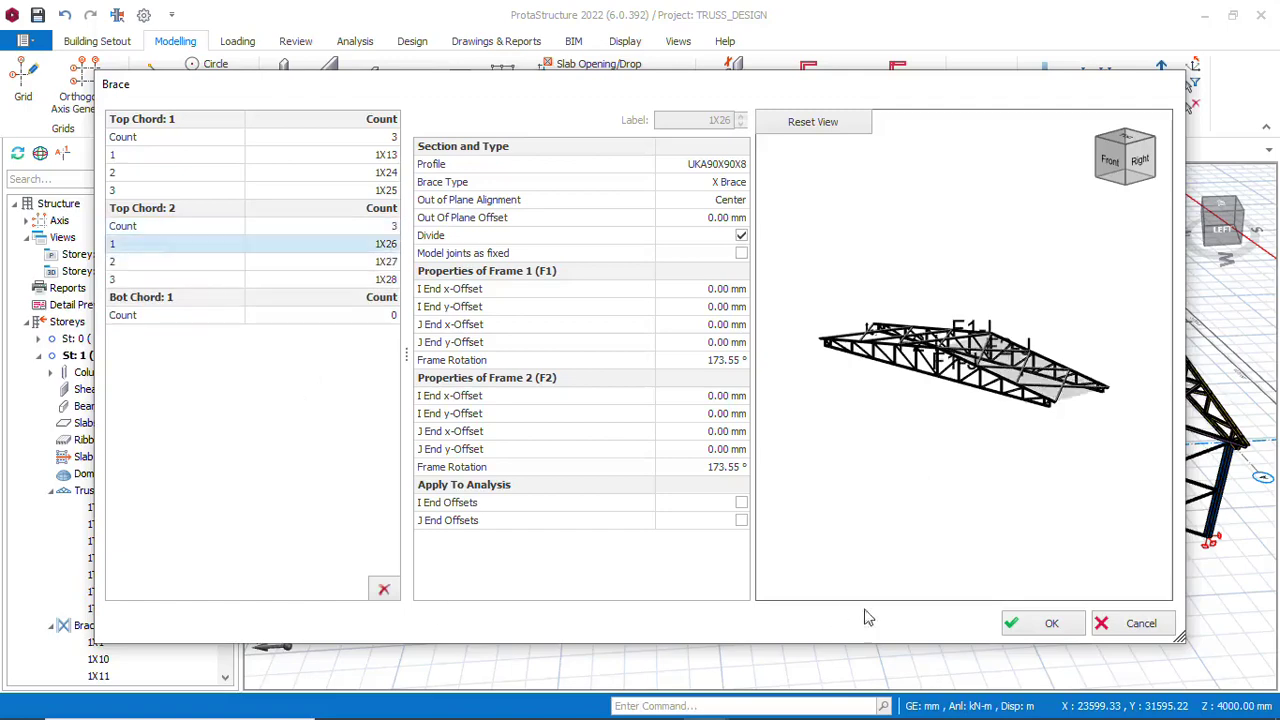
{"action": "left_click", "coordinate": [1037, 631]}
Start a purlin layout spanning between the two outermost roof trusses, on axes A and G
{"action": "scroll", "coordinate": [877, 479], "scroll_direction": "down", "scroll_amount": 2}
{"action": "mouse_move", "coordinate": [877, 479]}
{"action": "middle_mouse_down"}
{"action": "mouse_move", "coordinate": [886, 489]}
{"action": "mouse_move", "coordinate": [835, 457]}
{"action": "mouse_move", "coordinate": [906, 486]}
{"action": "mouse_move", "coordinate": [920, 466]}
{"action": "mouse_move", "coordinate": [824, 466]}
{"action": "mouse_move", "coordinate": [865, 516]}
{"action": "mouse_move", "coordinate": [737, 480]}
{"action": "mouse_move", "coordinate": [845, 497]}
{"action": "mouse_move", "coordinate": [791, 494]}
{"action": "mouse_move", "coordinate": [840, 515]}
{"action": "mouse_move", "coordinate": [831, 543]}
{"action": "mouse_move", "coordinate": [805, 548]}
{"action": "middle_mouse_up"}
{"action": "left_click", "coordinate": [1003, 115]}
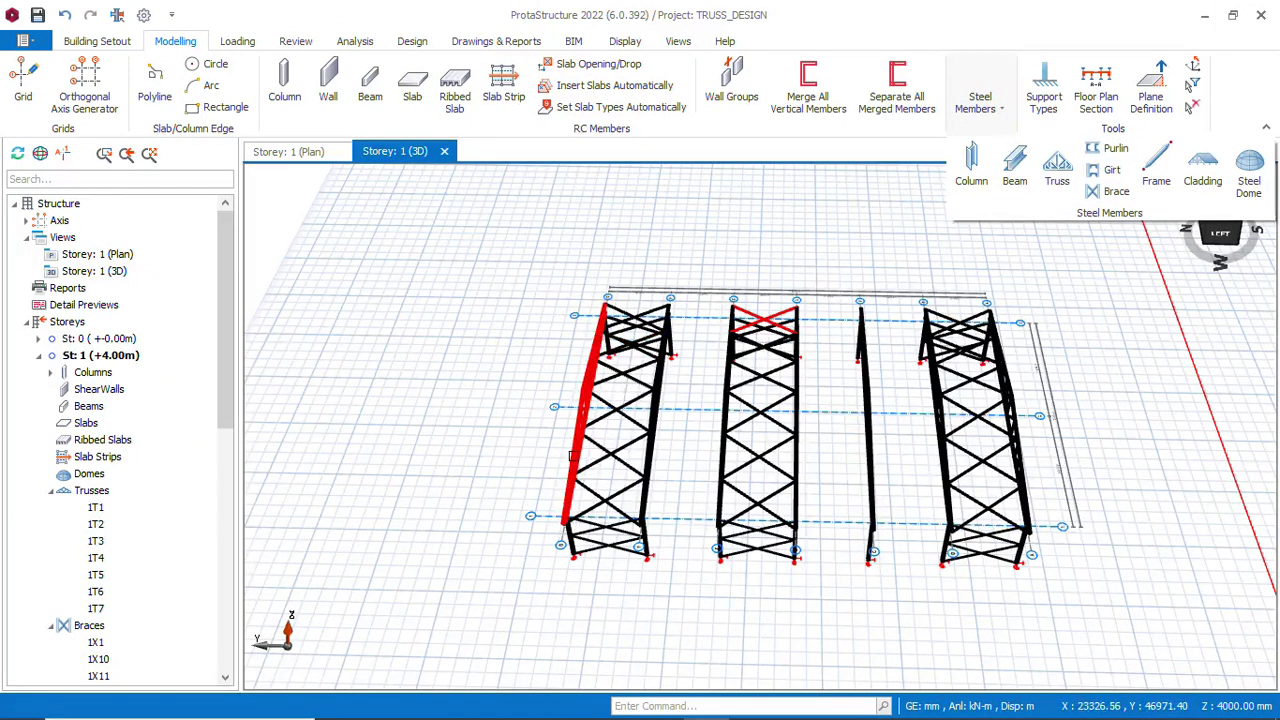
{"action": "left_click", "coordinate": [570, 455]}
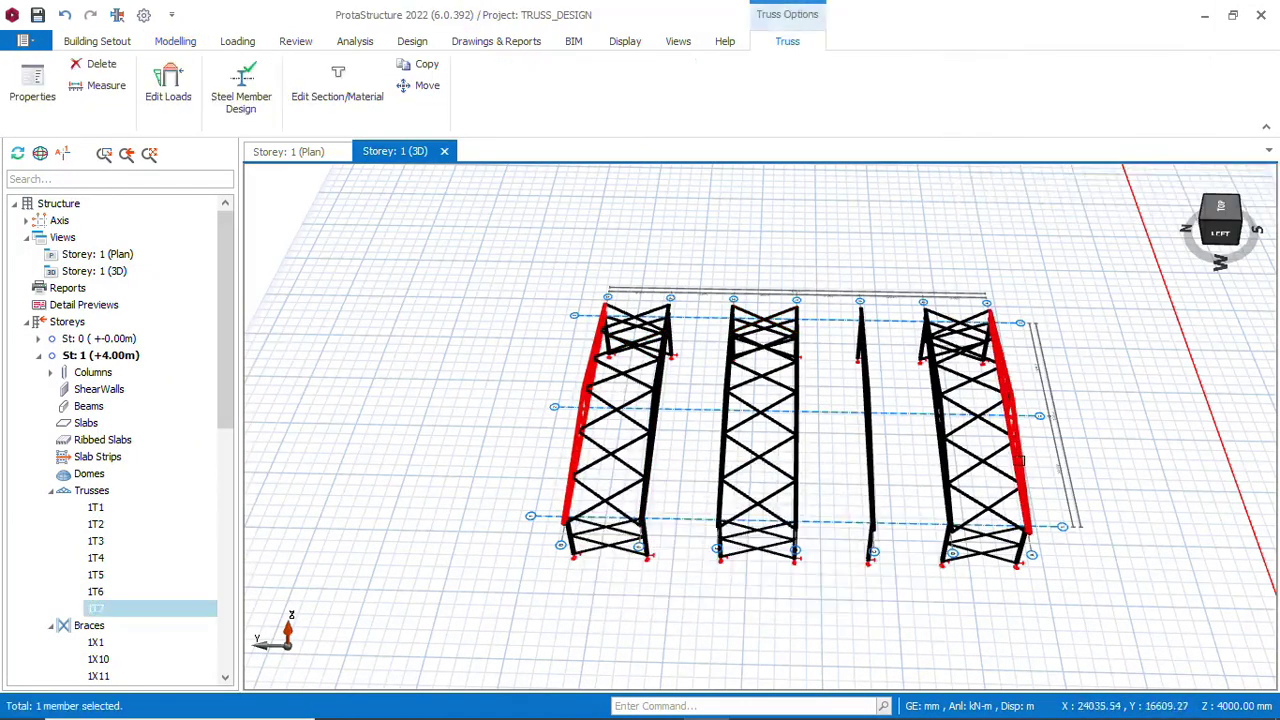
{"action": "left_click", "coordinate": [1021, 460]}
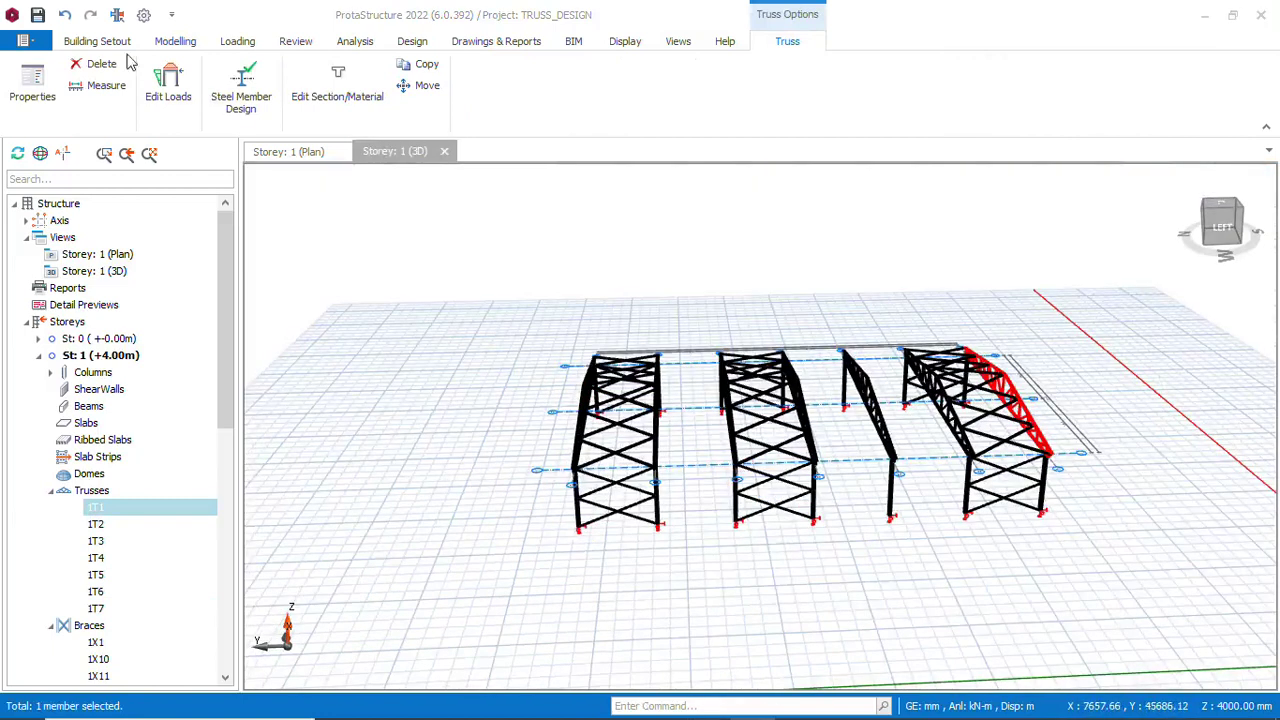
{"action": "left_click", "coordinate": [180, 43]}
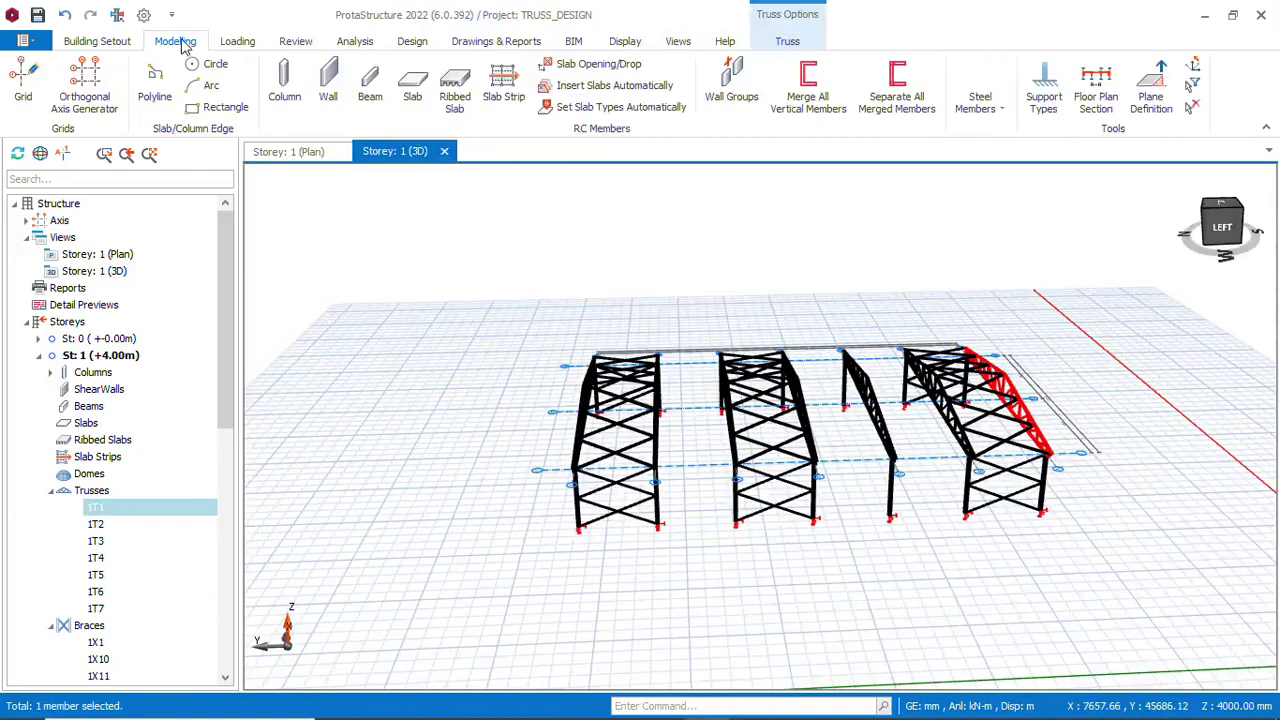
{"action": "left_click", "coordinate": [1001, 106]}
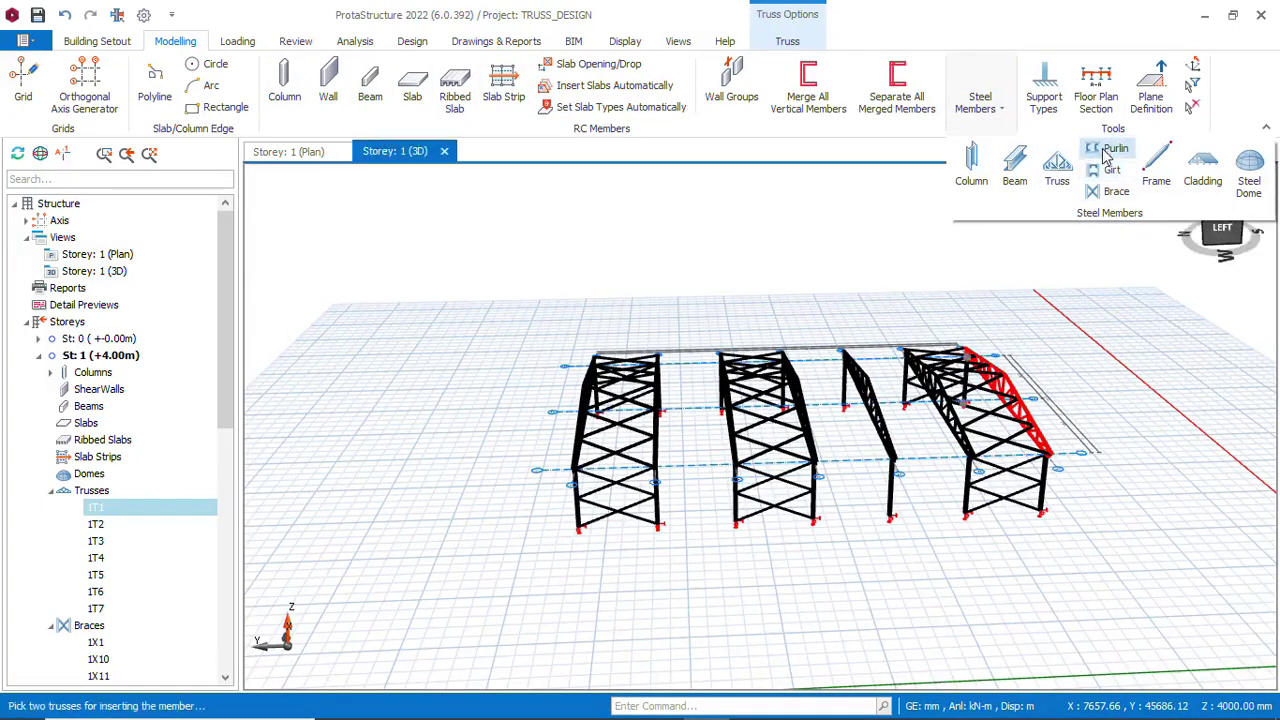
{"action": "left_click", "coordinate": [575, 458]}
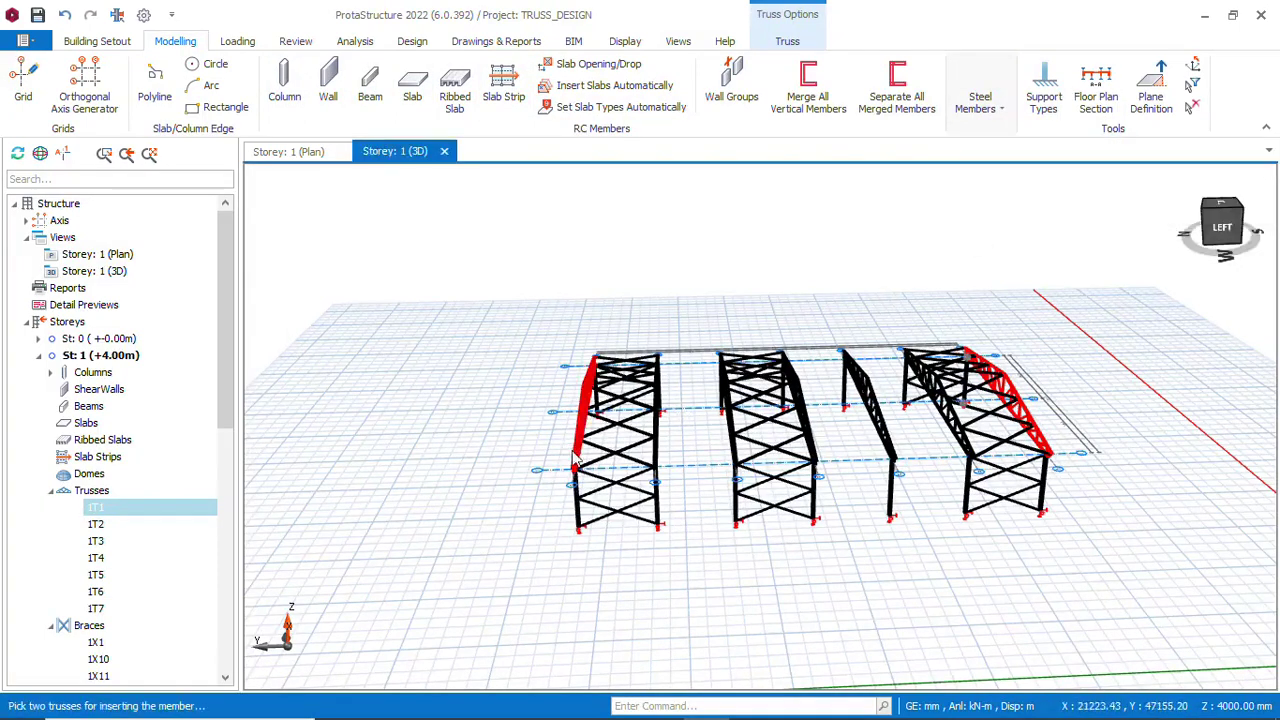
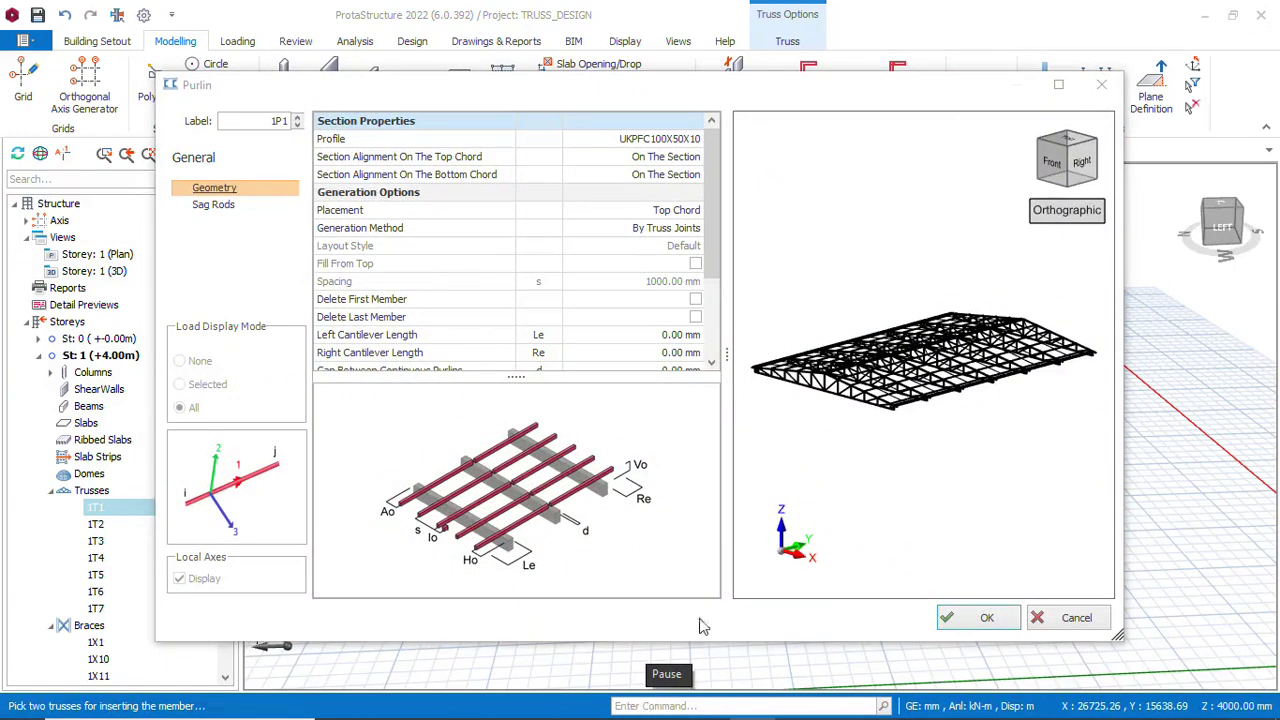
Check the purlin section's dimensions and accept UKPFC100X50X10 as the profile
{"action": "left_click_drag", "start_coordinate": [848, 398], "coordinate": [788, 357]}
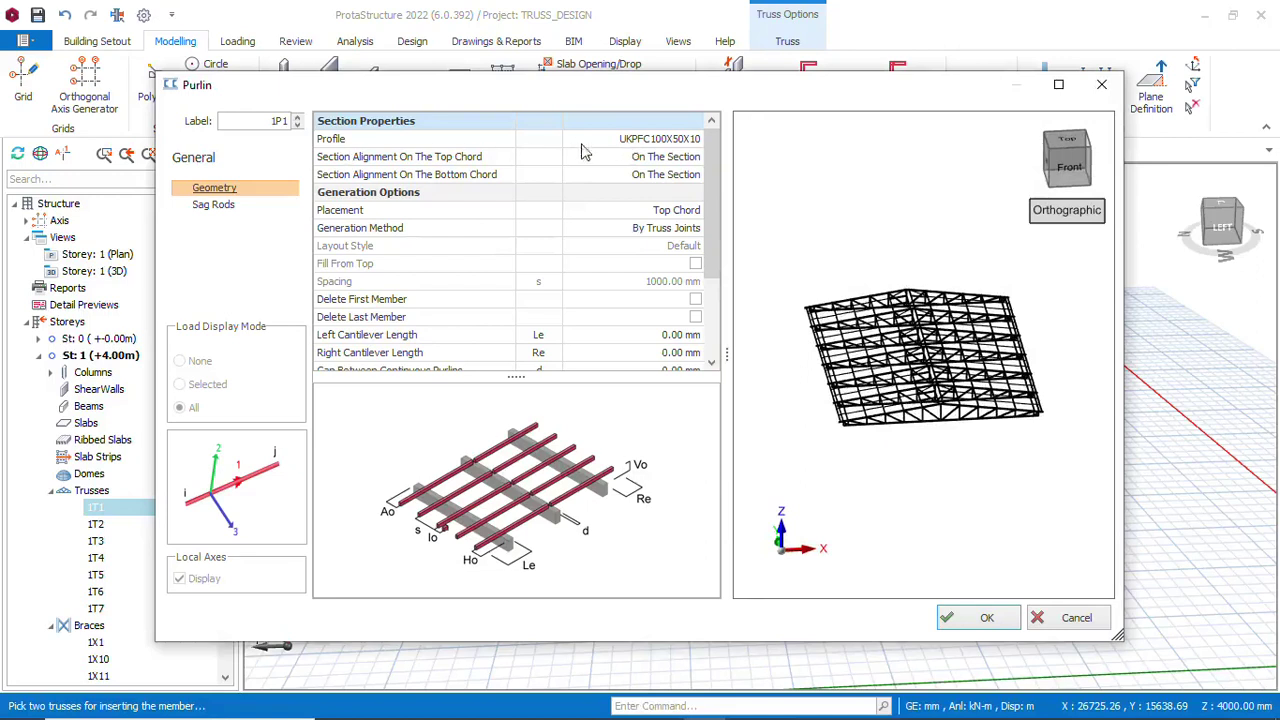
{"action": "double_click", "coordinate": [668, 140]}
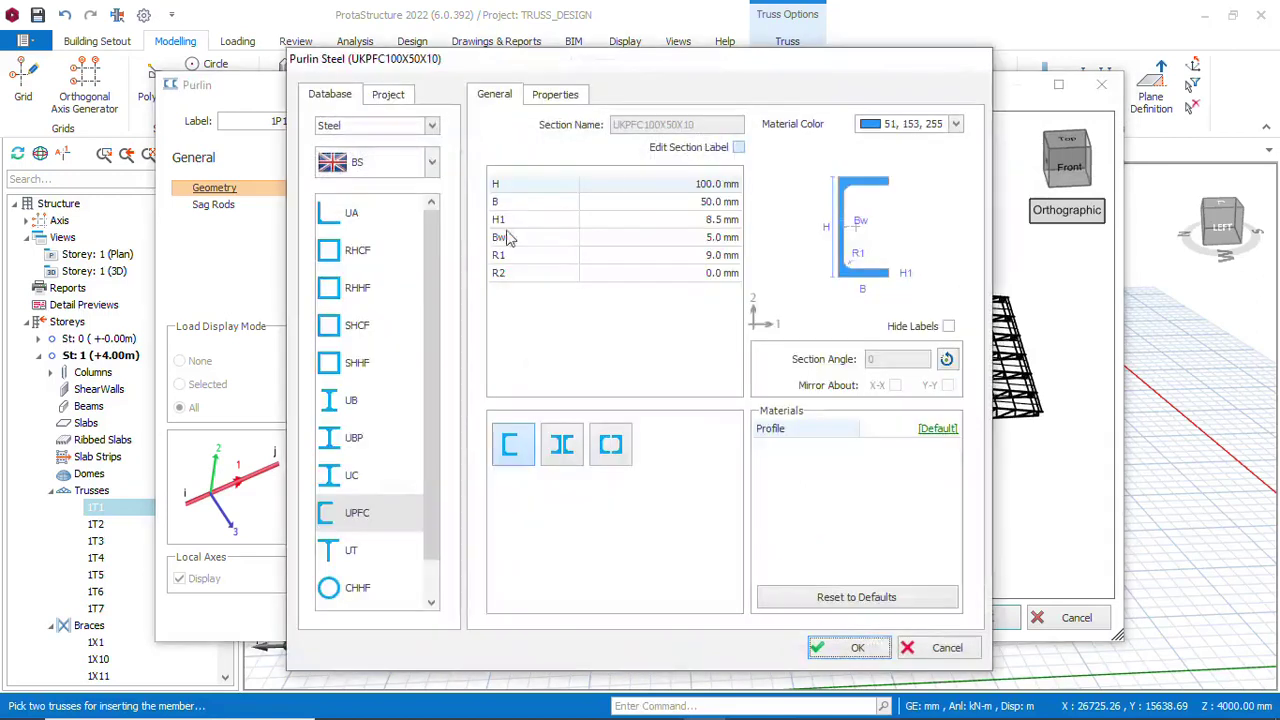
{"action": "left_click", "coordinate": [848, 648]}
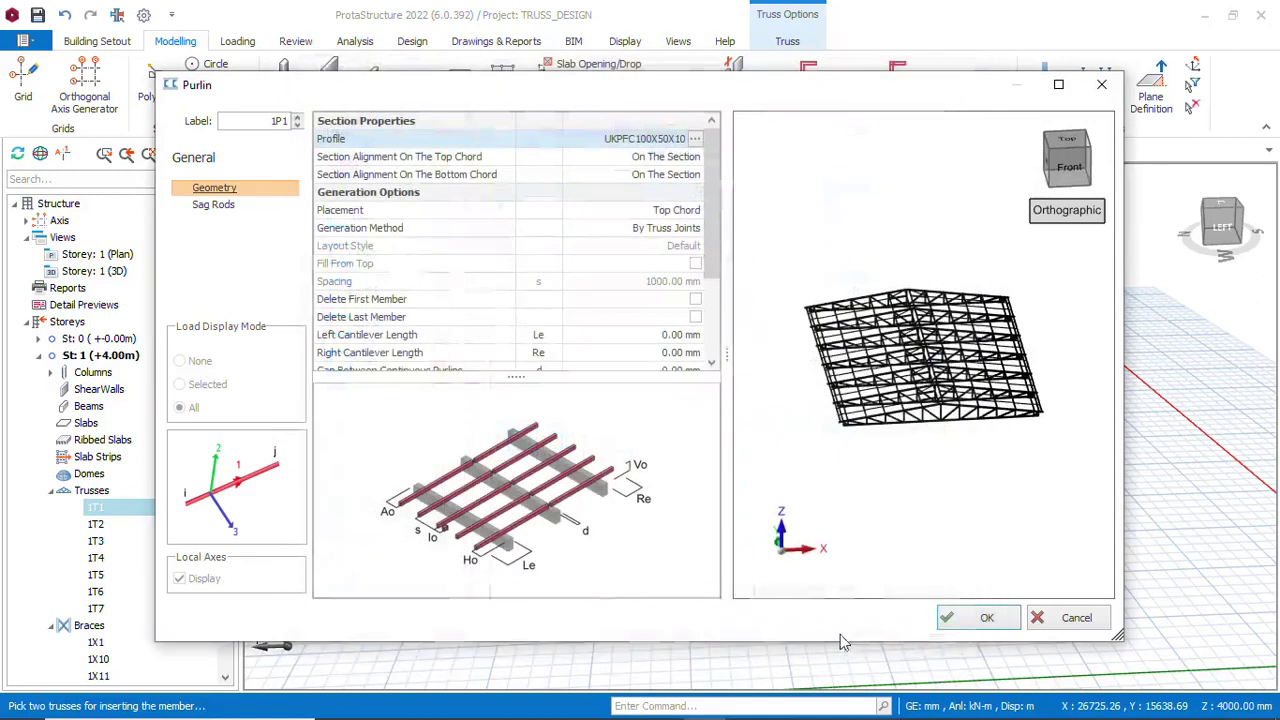
Try Align To Bottom as the purlins' section alignment on the top chord and set it back to On The Section
{"action": "left_click", "coordinate": [629, 157]}
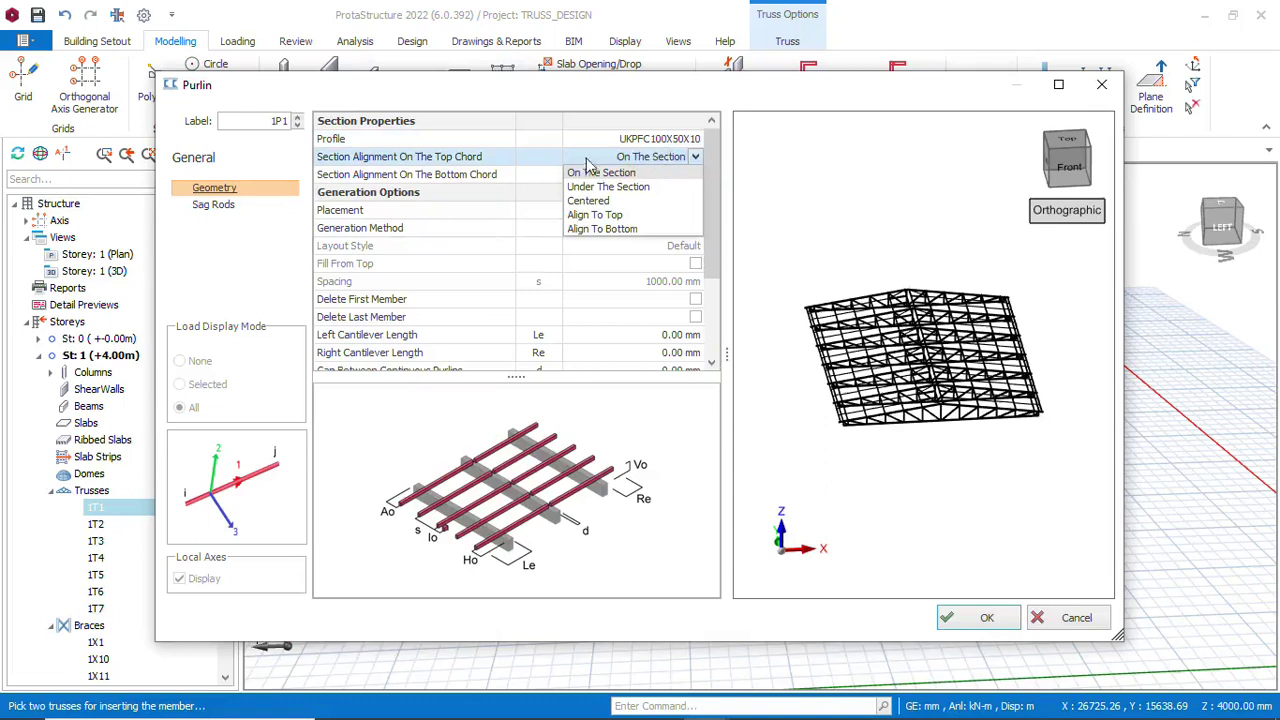
{"action": "scroll", "coordinate": [933, 420], "scroll_direction": "up", "scroll_amount": 5}
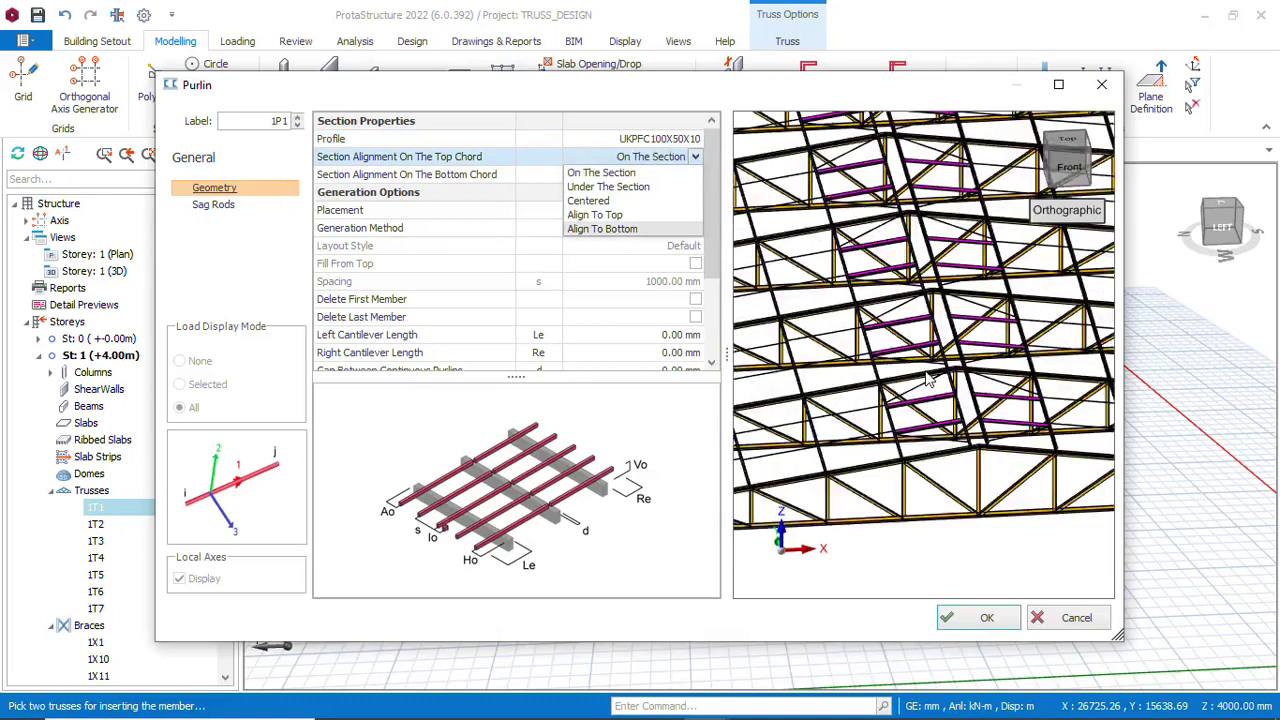
{"action": "scroll", "coordinate": [925, 388], "scroll_direction": "up", "scroll_amount": 5}
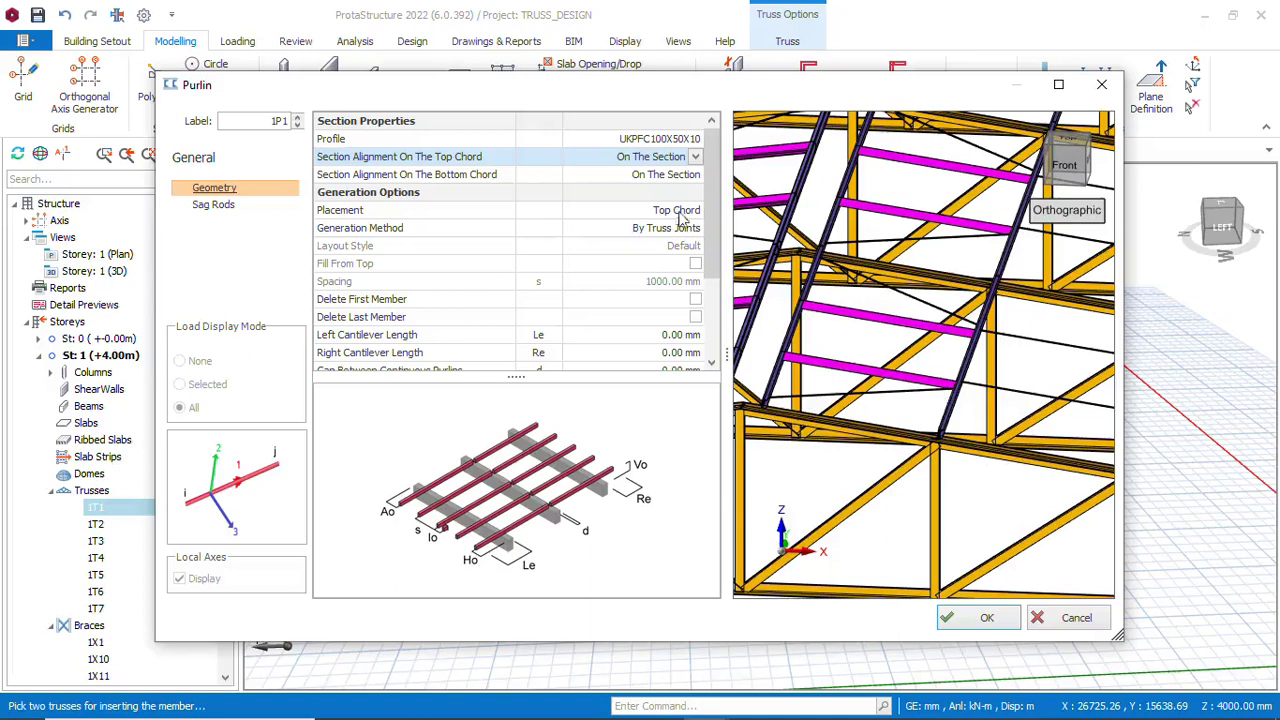
{"action": "left_click", "coordinate": [695, 160]}
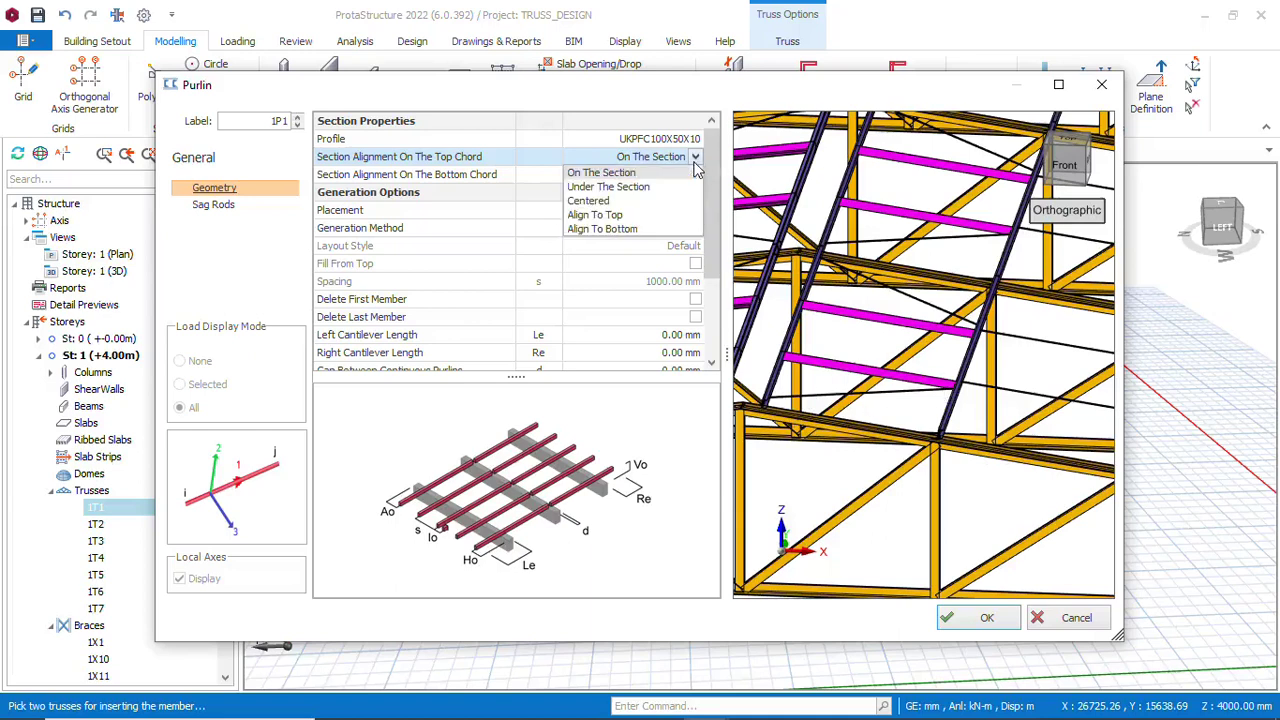
{"action": "left_click", "coordinate": [613, 240]}
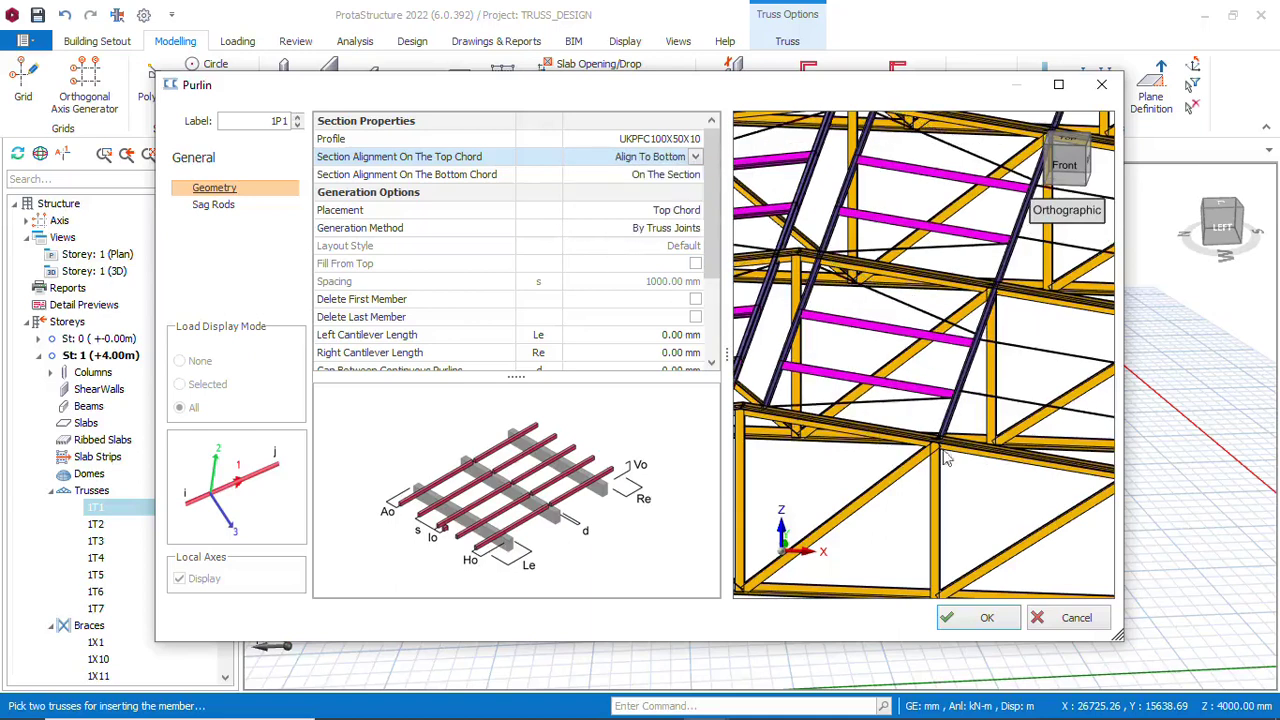
{"action": "scroll", "coordinate": [951, 439], "scroll_direction": "up", "scroll_amount": 4}
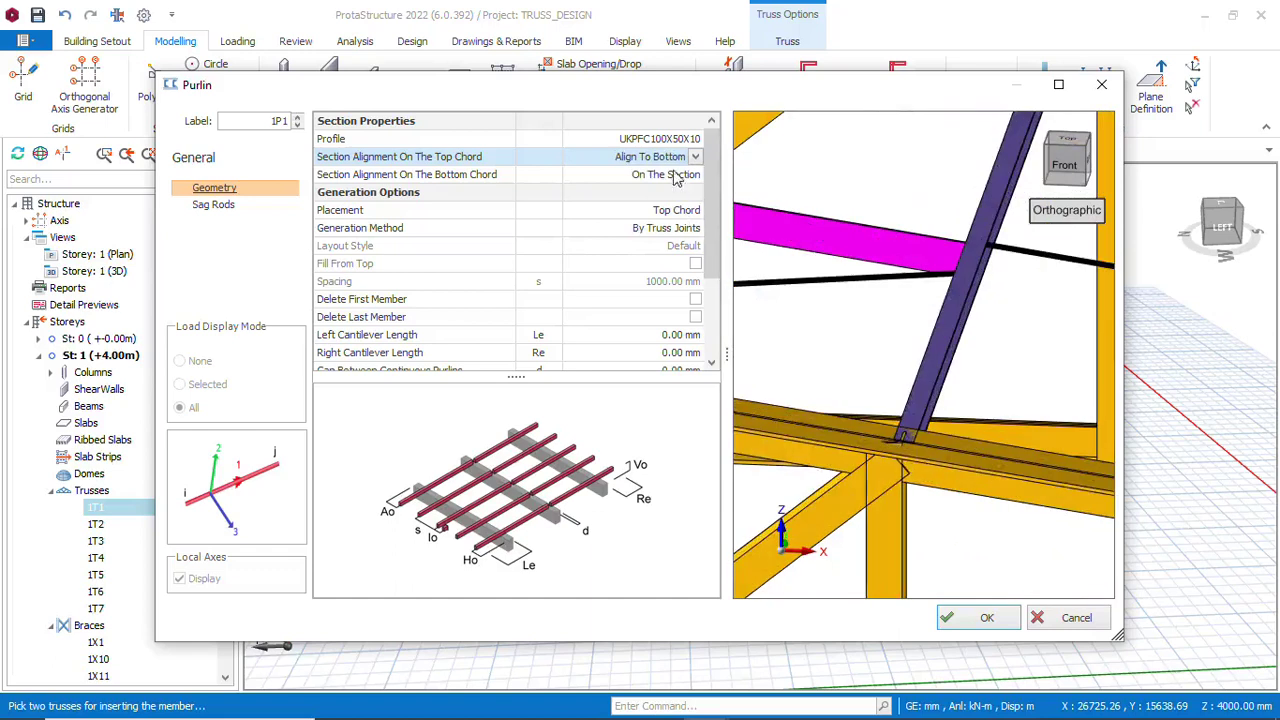
{"action": "left_click", "coordinate": [695, 157]}
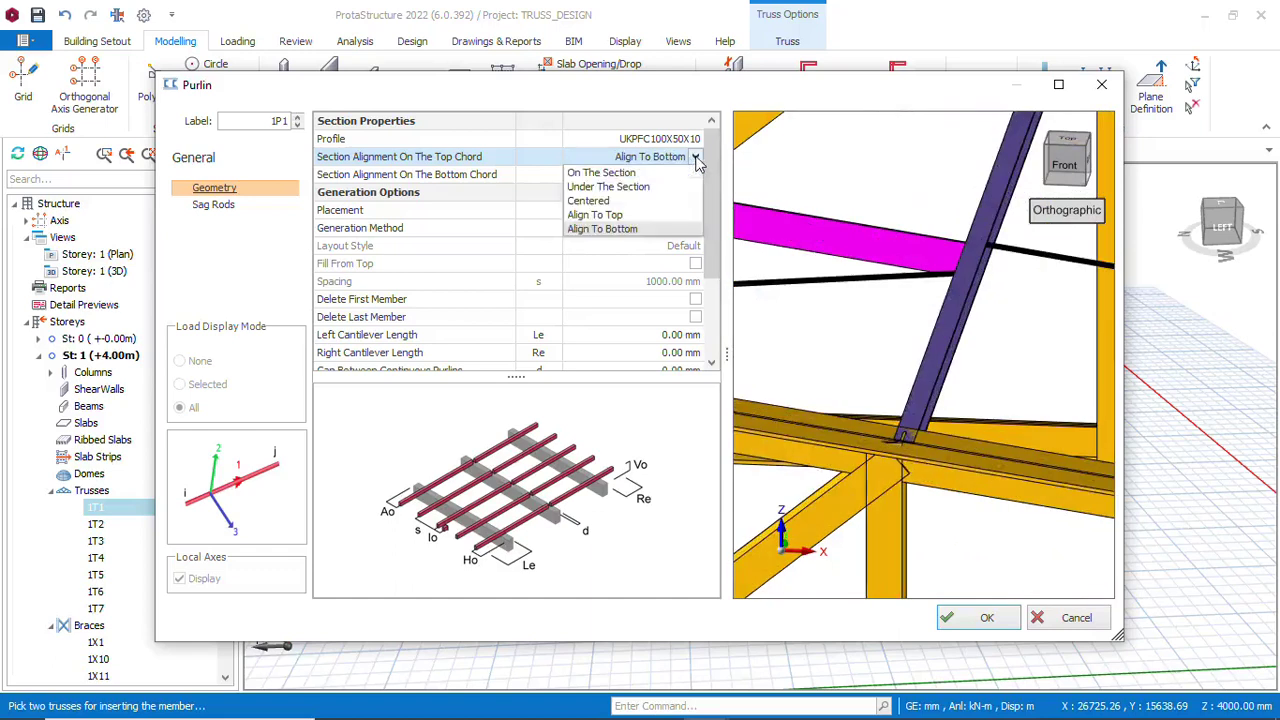
{"action": "left_click", "coordinate": [632, 174]}
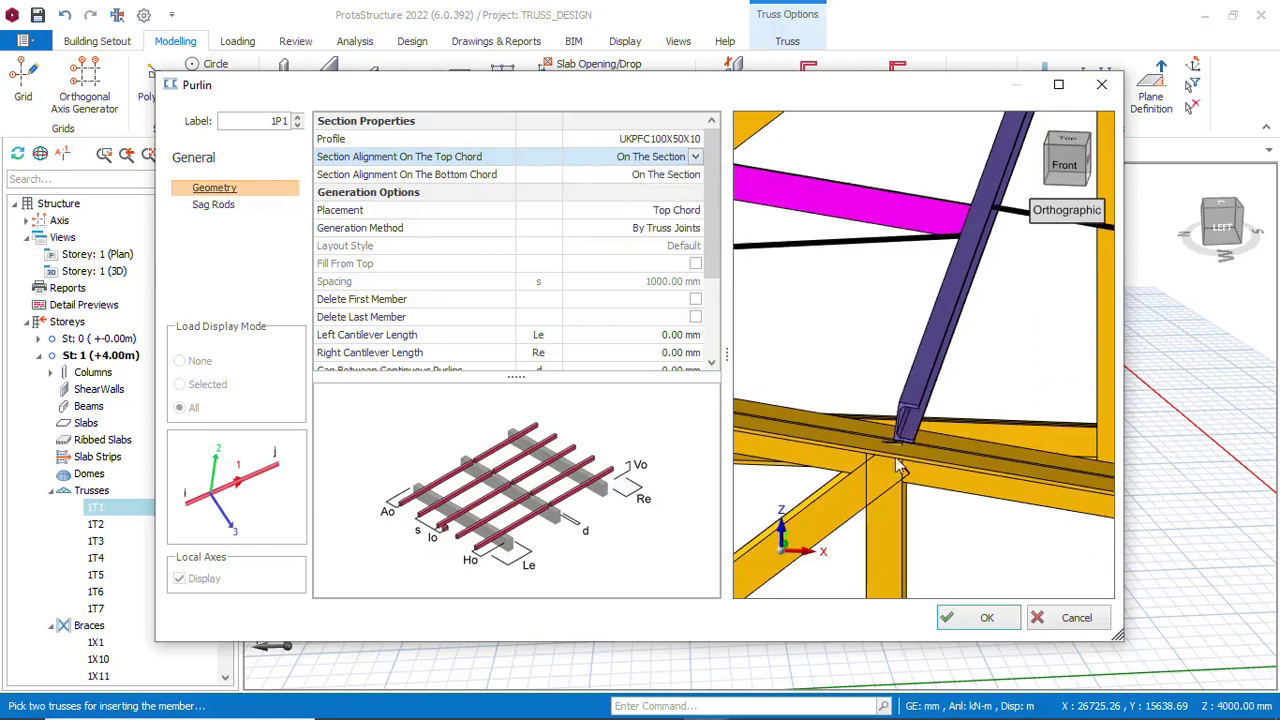
Examine in the preview how the purlins sit on the truss top chords at the joints and ridge
{"action": "scroll", "coordinate": [895, 441], "scroll_direction": "down", "scroll_amount": 2}
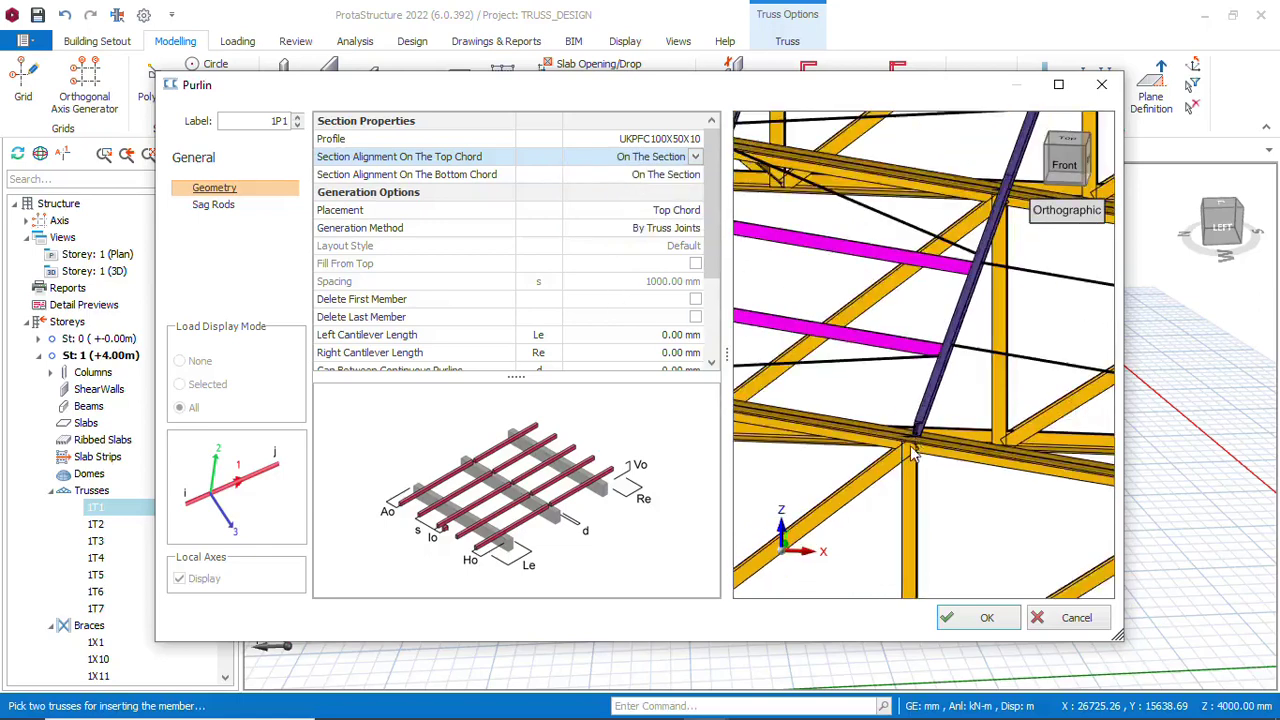
{"action": "scroll", "coordinate": [912, 452], "scroll_direction": "down", "scroll_amount": 3}
{"action": "scroll", "coordinate": [916, 448], "scroll_direction": "up", "scroll_amount": 4}
{"action": "scroll", "coordinate": [928, 440], "scroll_direction": "down", "scroll_amount": 2}
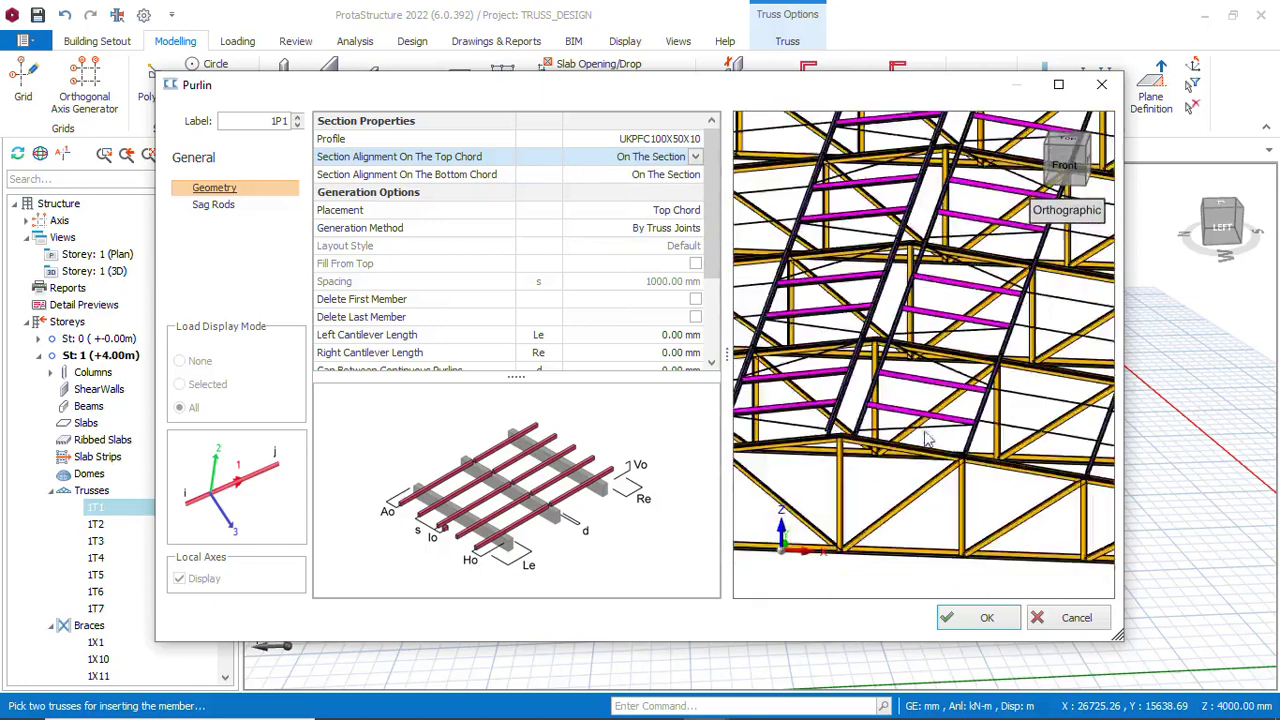
{"action": "scroll", "coordinate": [928, 440], "scroll_direction": "up", "scroll_amount": 5}
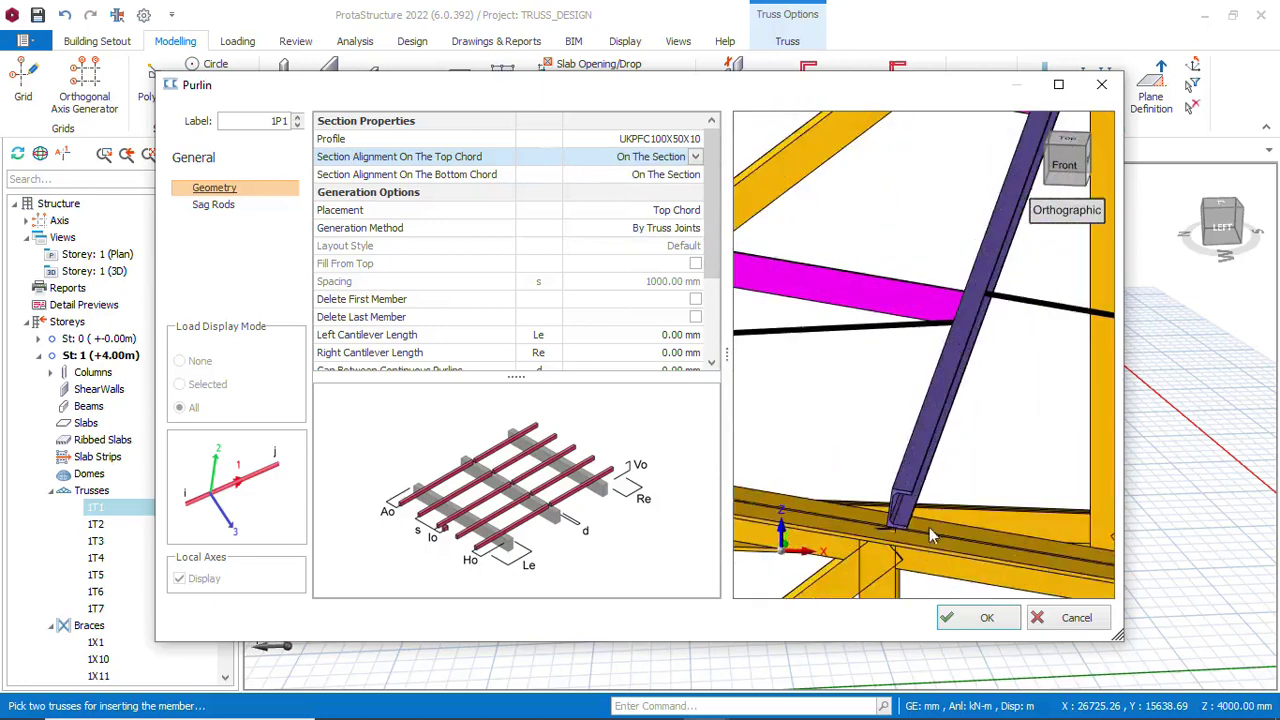
{"action": "scroll", "coordinate": [930, 537], "scroll_direction": "down", "scroll_amount": 4}
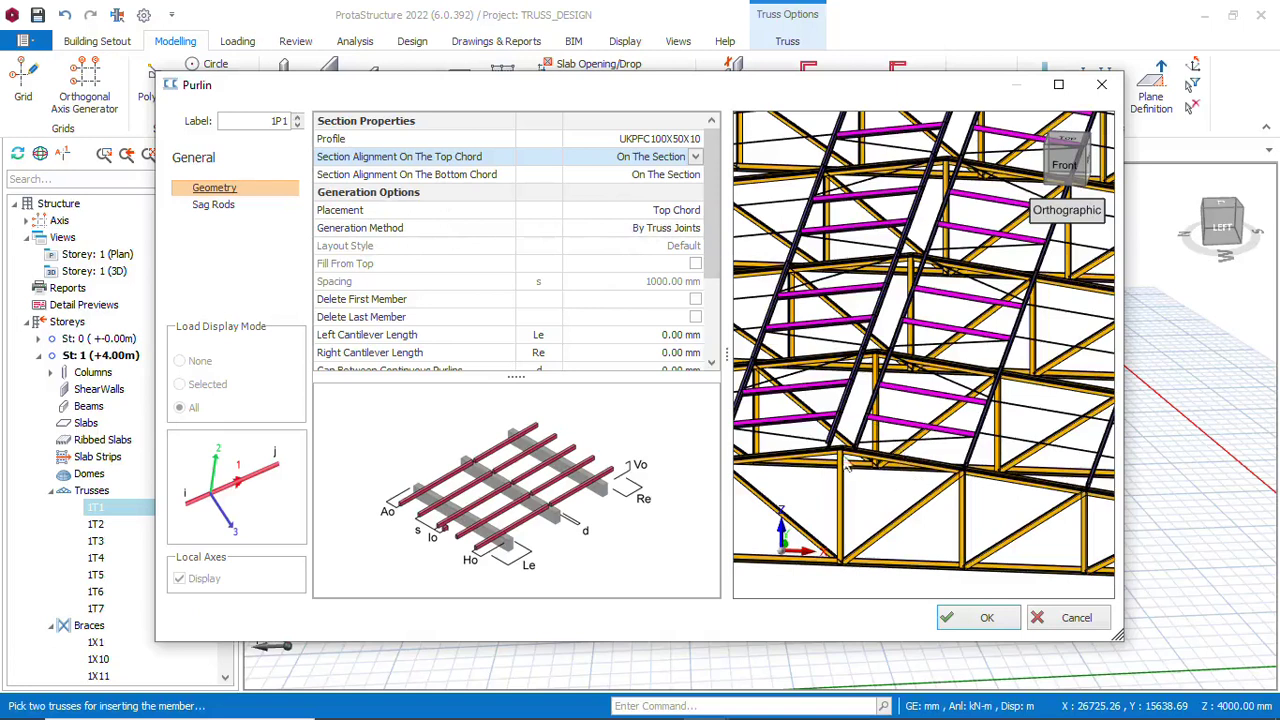
{"action": "scroll", "coordinate": [862, 483], "scroll_direction": "up", "scroll_amount": 3}
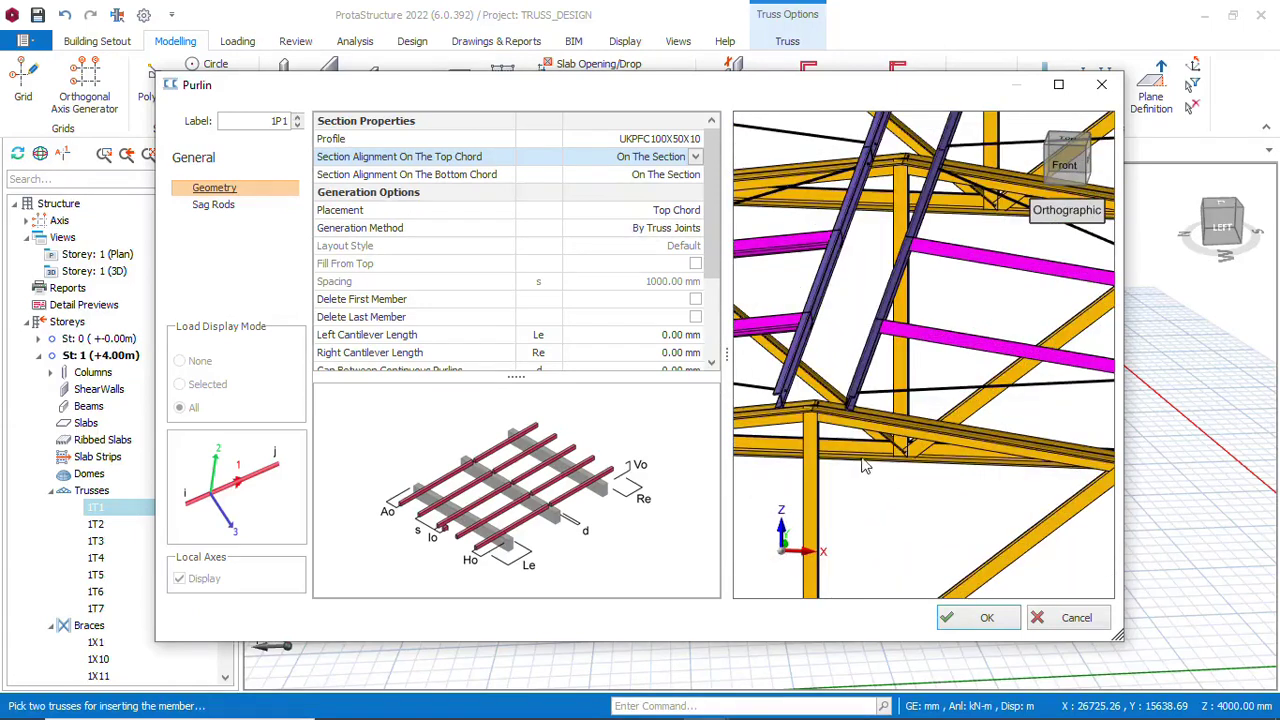
{"action": "scroll", "coordinate": [851, 418], "scroll_direction": "up", "scroll_amount": 2}
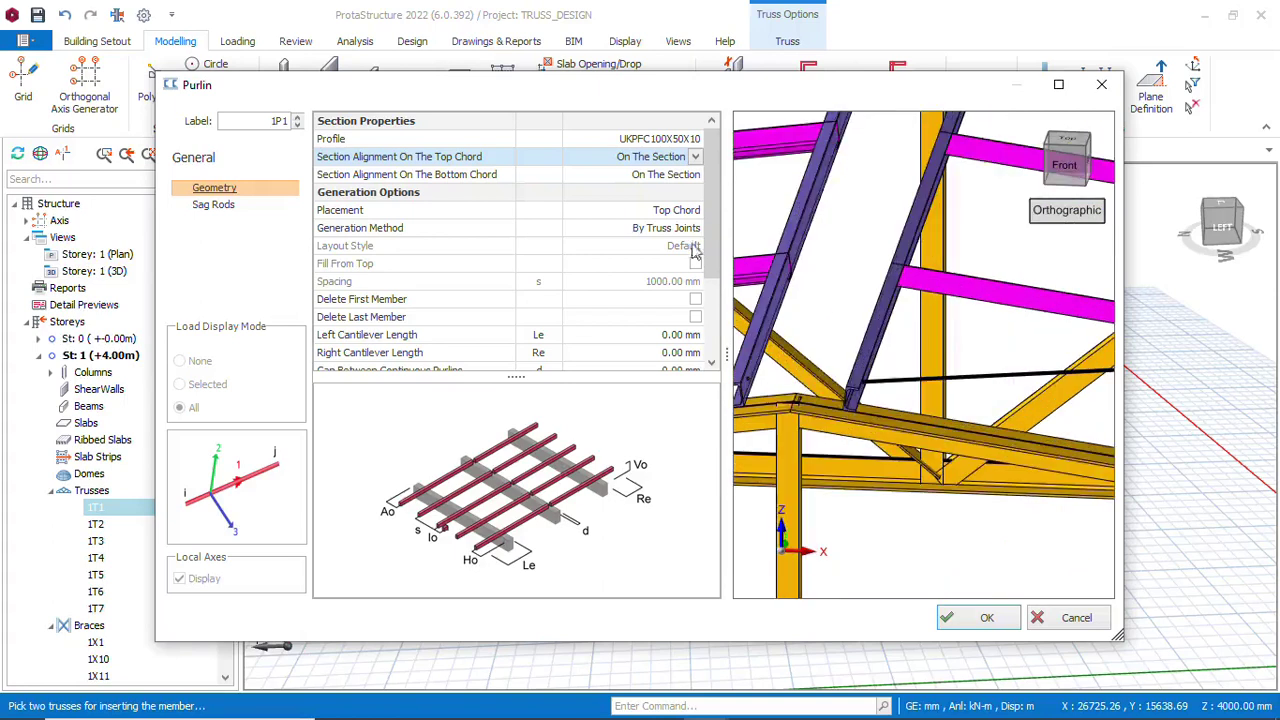
Try placing the purlins on the Bottom Chord and return the placement to Top Chord
{"action": "left_click", "coordinate": [636, 211]}
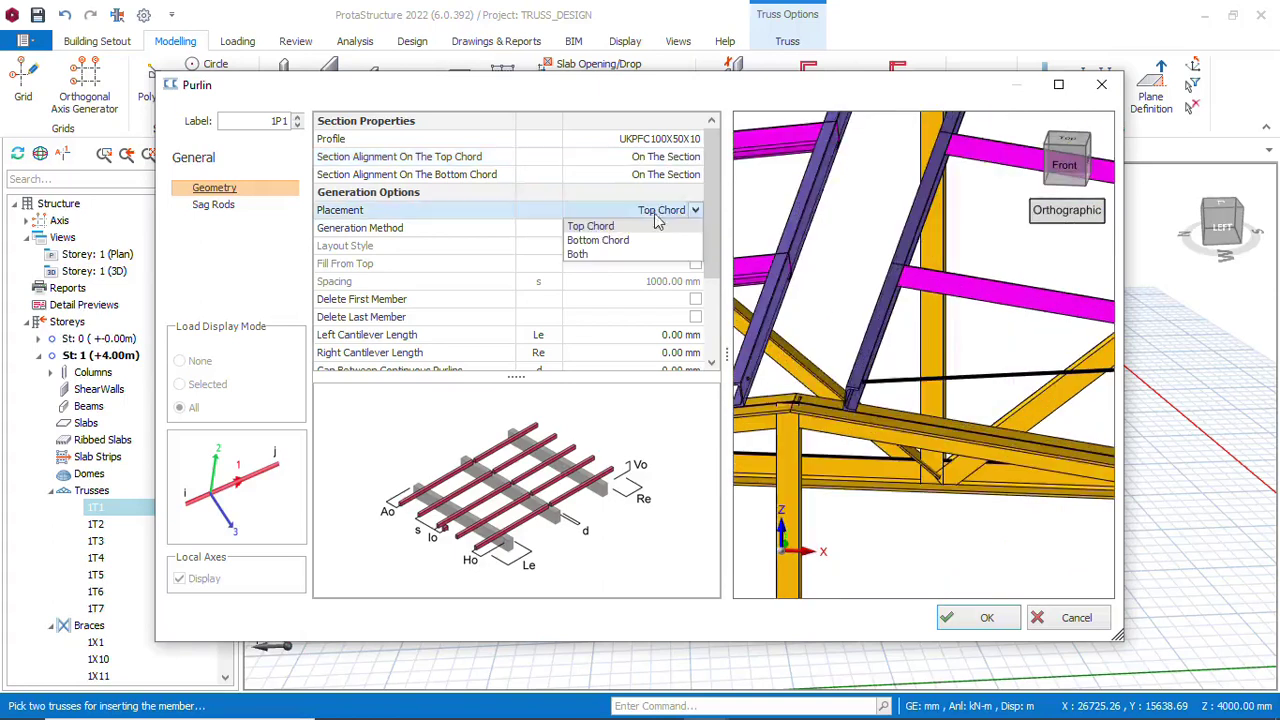
{"action": "left_click", "coordinate": [597, 240]}
{"action": "scroll", "coordinate": [912, 392], "scroll_direction": "down", "scroll_amount": 3}
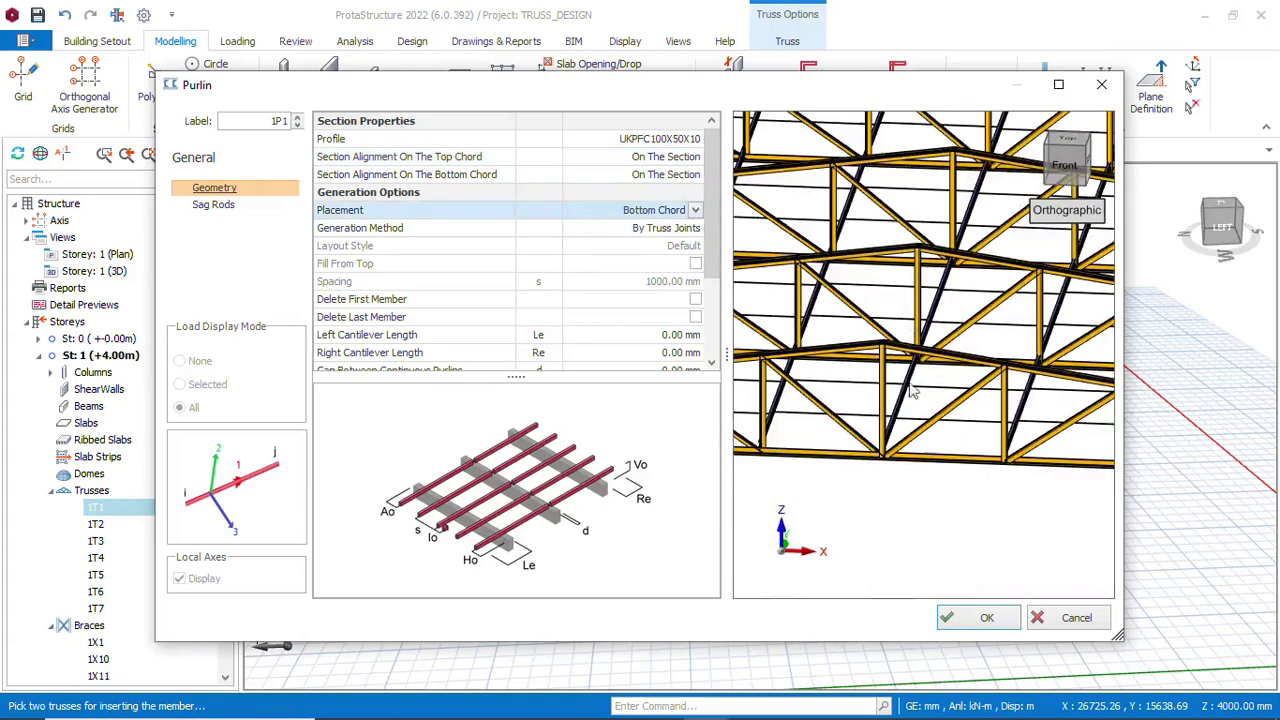
{"action": "left_click", "coordinate": [695, 210]}
{"action": "left_click", "coordinate": [605, 227]}
{"action": "scroll", "coordinate": [862, 338], "scroll_direction": "up", "scroll_amount": 3}
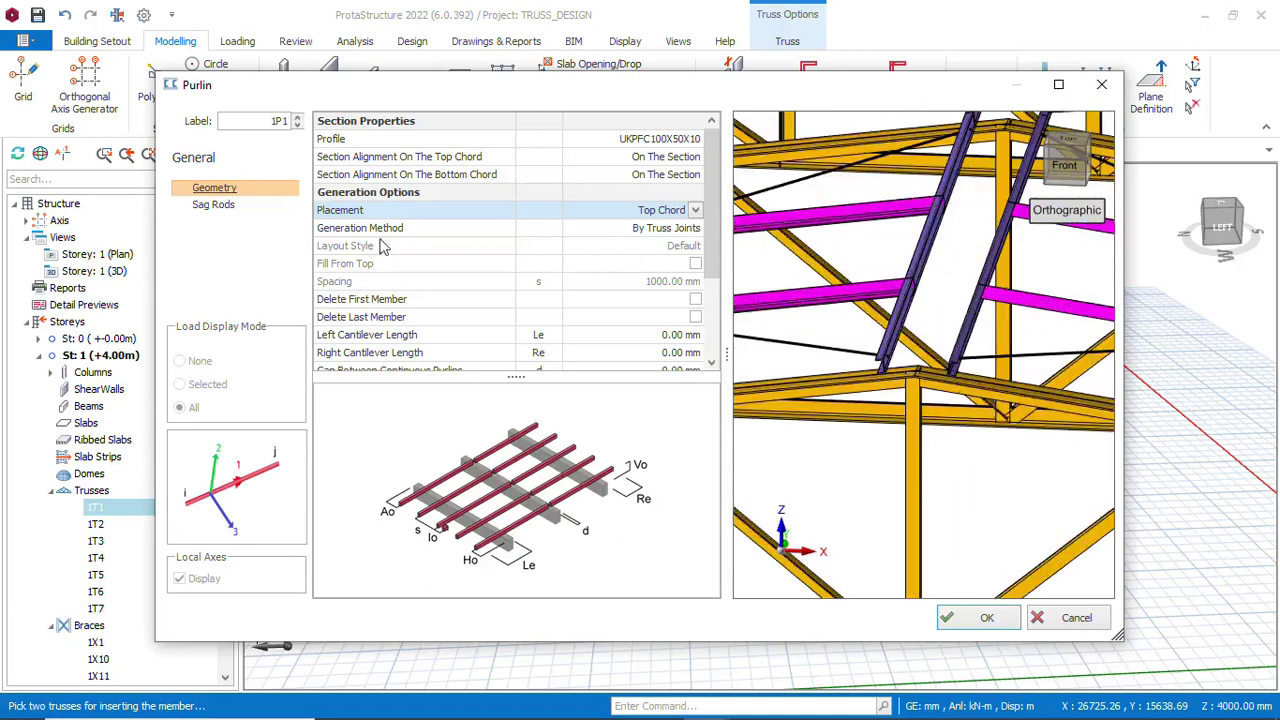
Try generating the purlins By Spacing and return the generation method to By Truss Joints
{"action": "left_click", "coordinate": [662, 230]}
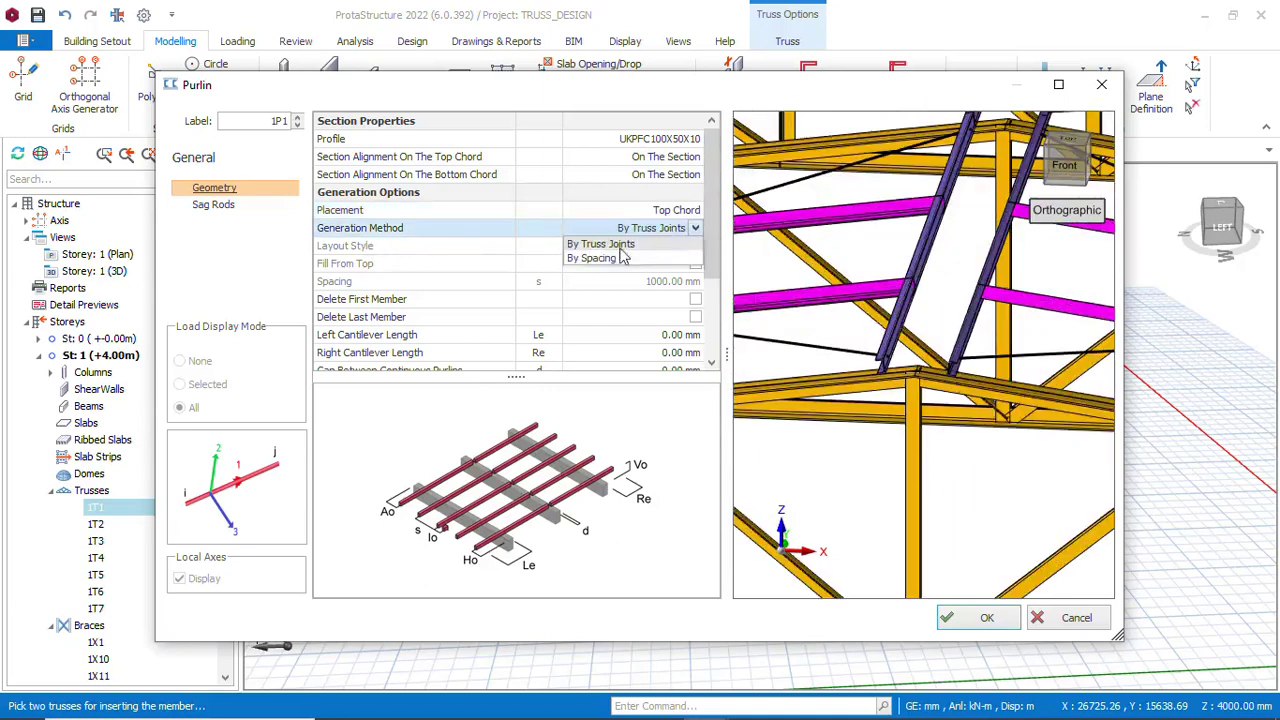
{"action": "left_click", "coordinate": [635, 259]}
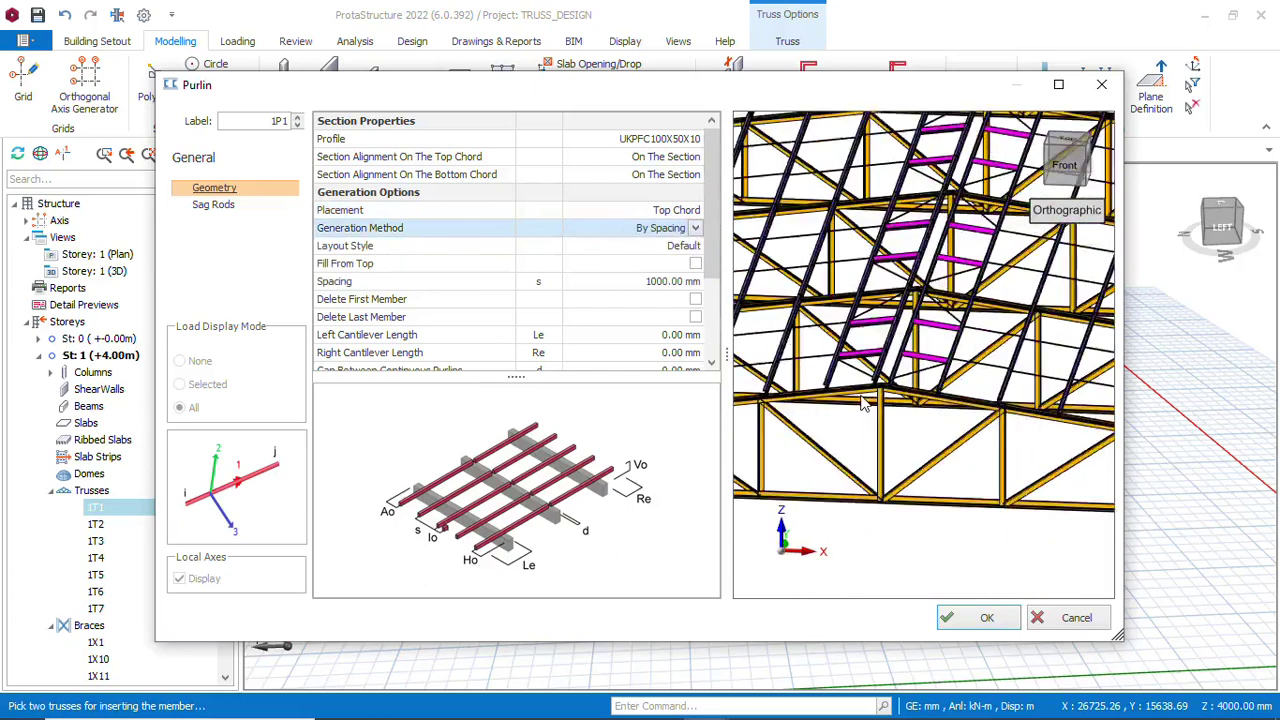
{"action": "left_click", "coordinate": [648, 284]}
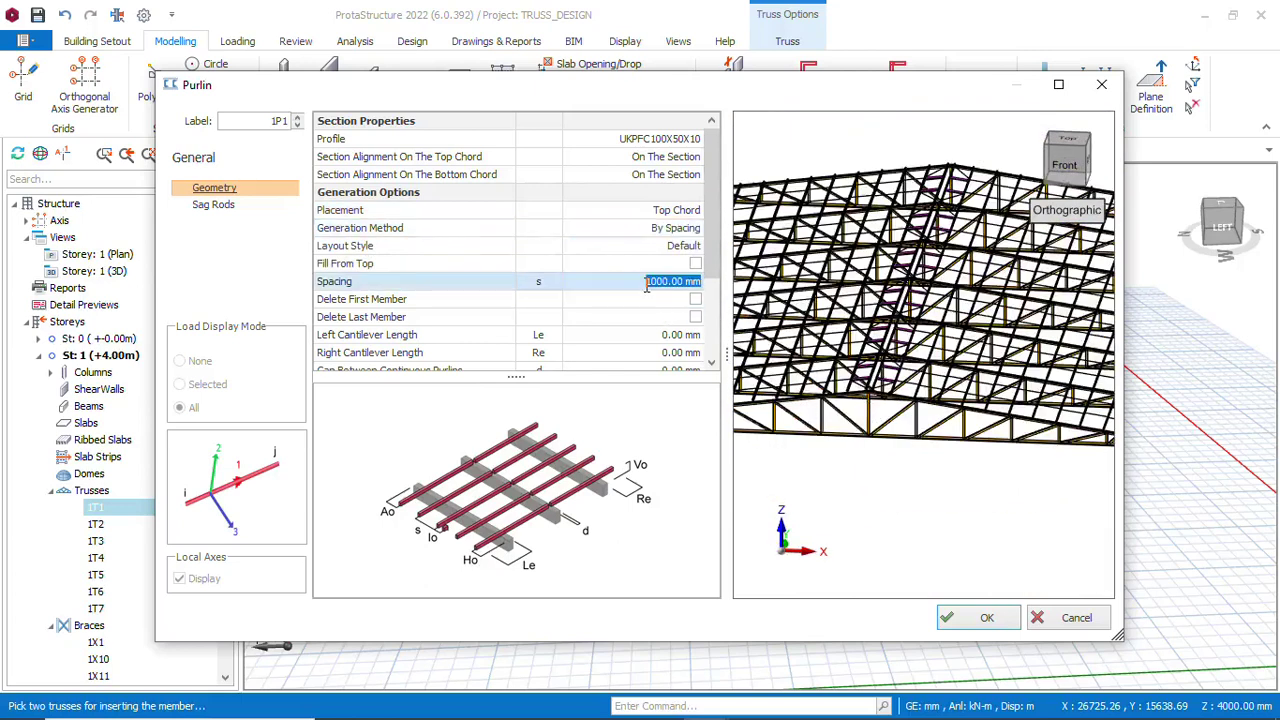
{"action": "scroll", "coordinate": [956, 386], "scroll_direction": "up", "scroll_amount": 2}
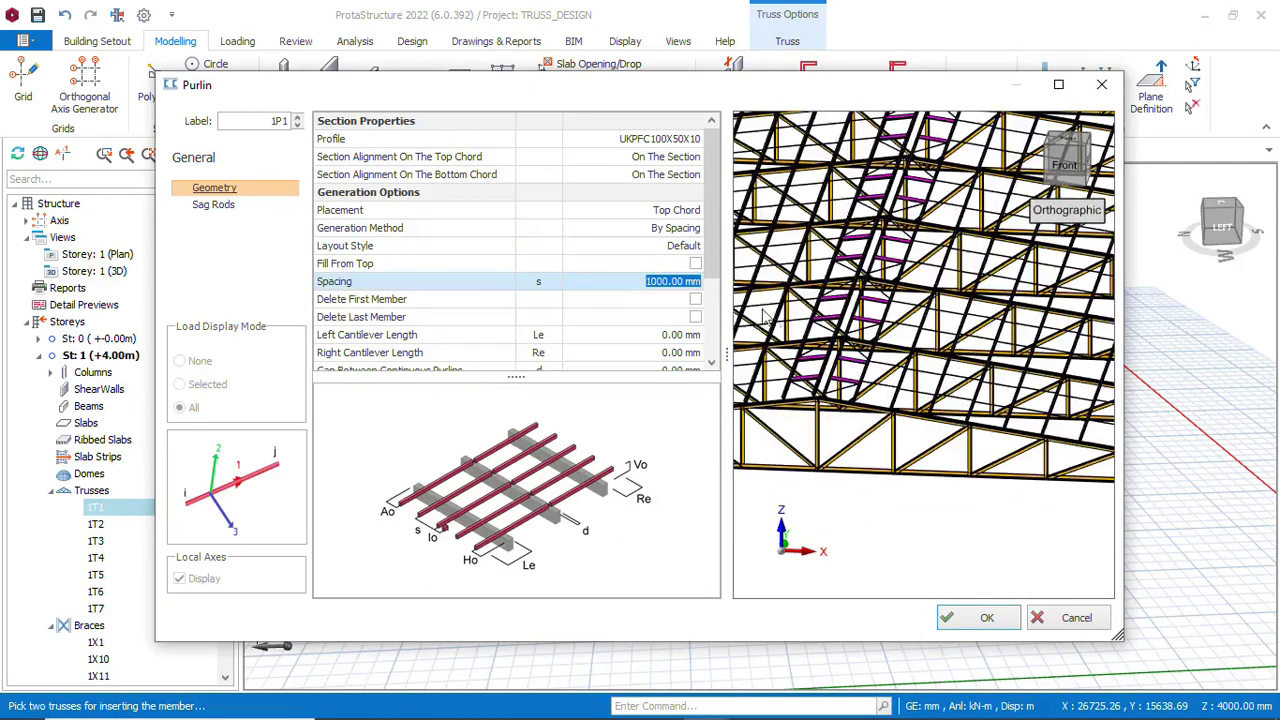
{"action": "left_click", "coordinate": [672, 254]}
{"action": "left_click", "coordinate": [645, 230]}
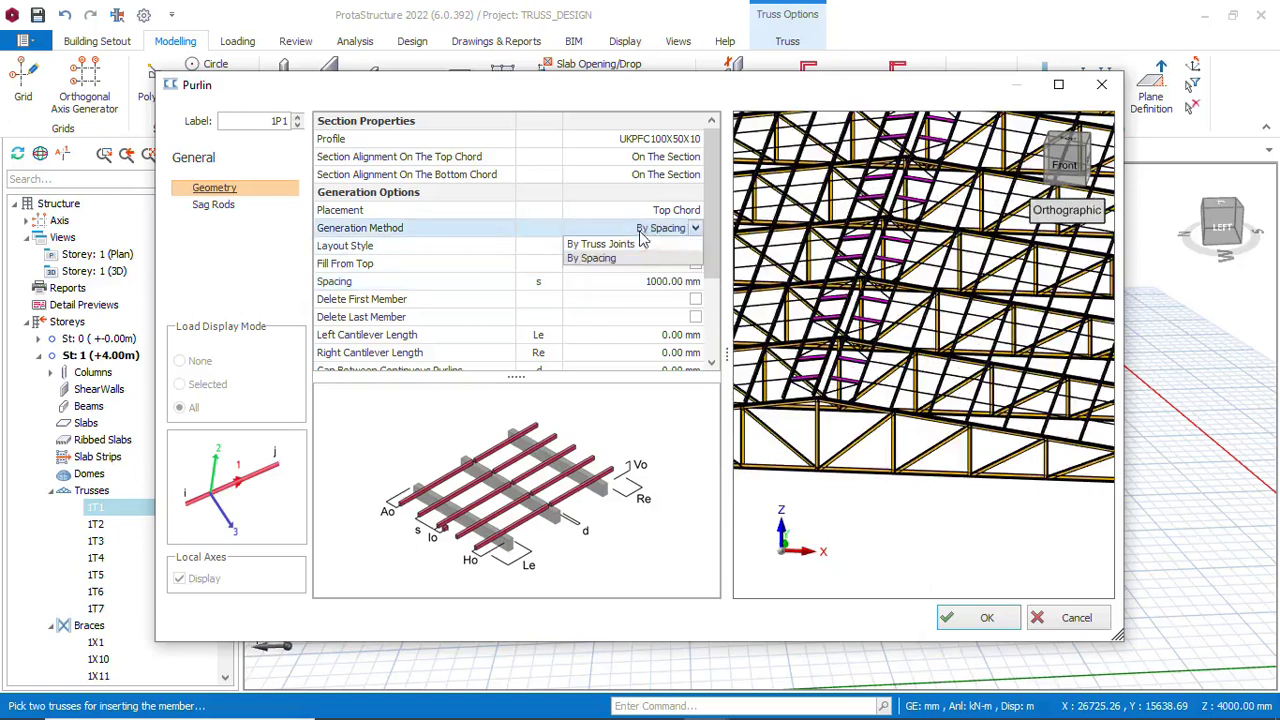
{"action": "left_click", "coordinate": [603, 245]}
Inspect the purlins generated at the truss joints along the top chords in the preview
{"action": "scroll", "coordinate": [870, 410], "scroll_direction": "up", "scroll_amount": 2}
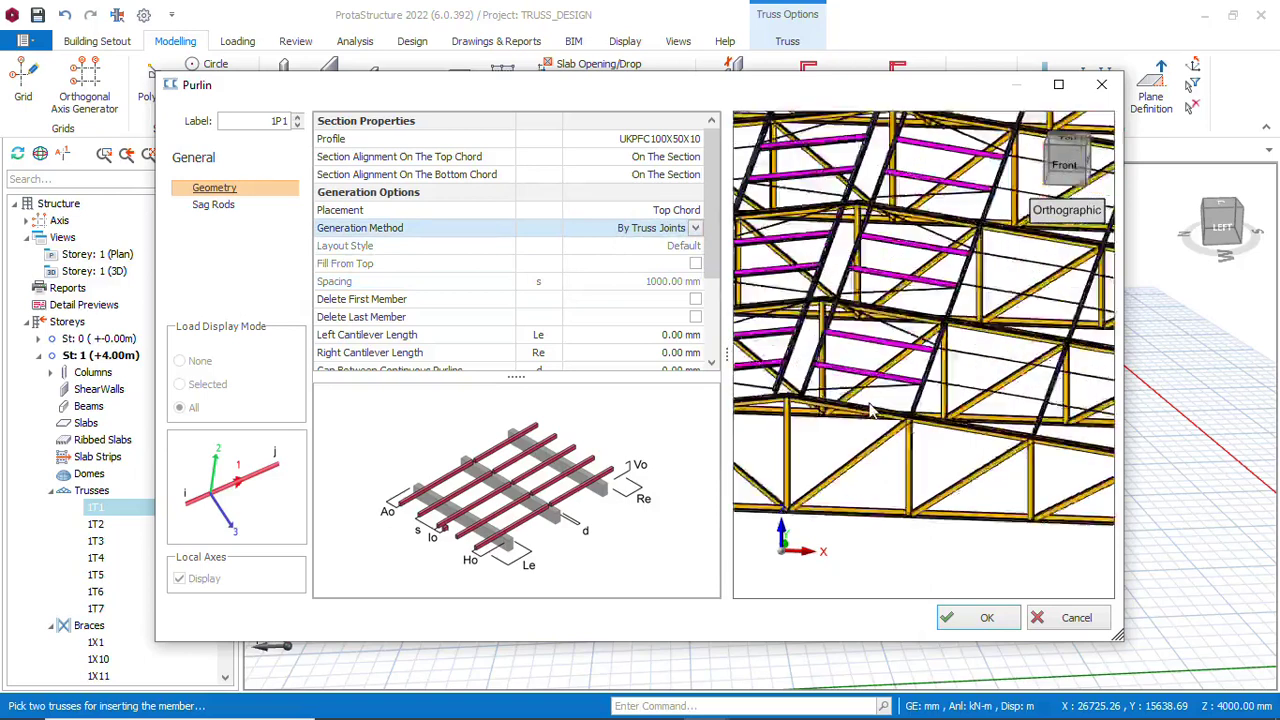
{"action": "scroll", "coordinate": [900, 415], "scroll_direction": "up", "scroll_amount": 2}
{"action": "scroll", "coordinate": [930, 437], "scroll_direction": "down", "scroll_amount": 3}
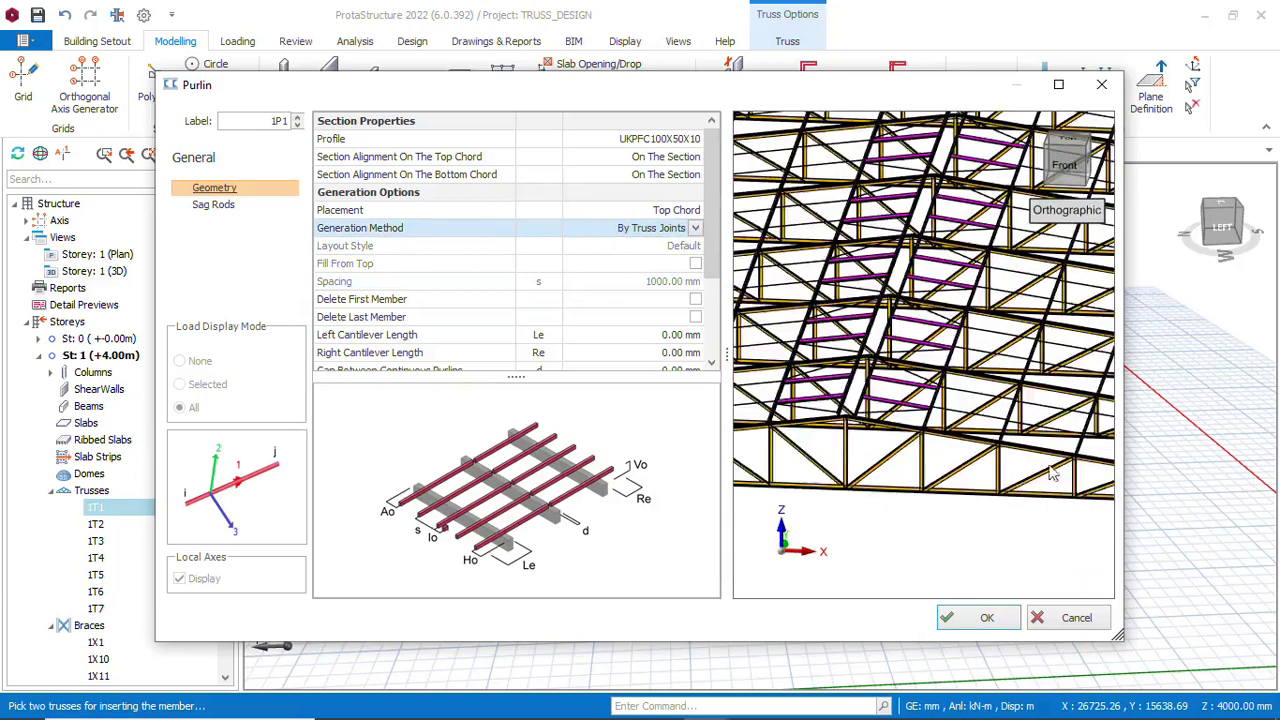
{"action": "scroll", "coordinate": [1045, 470], "scroll_direction": "up", "scroll_amount": 2}
{"action": "scroll", "coordinate": [910, 445], "scroll_direction": "down", "scroll_amount": 2}
{"action": "scroll", "coordinate": [985, 448], "scroll_direction": "up", "scroll_amount": 2}
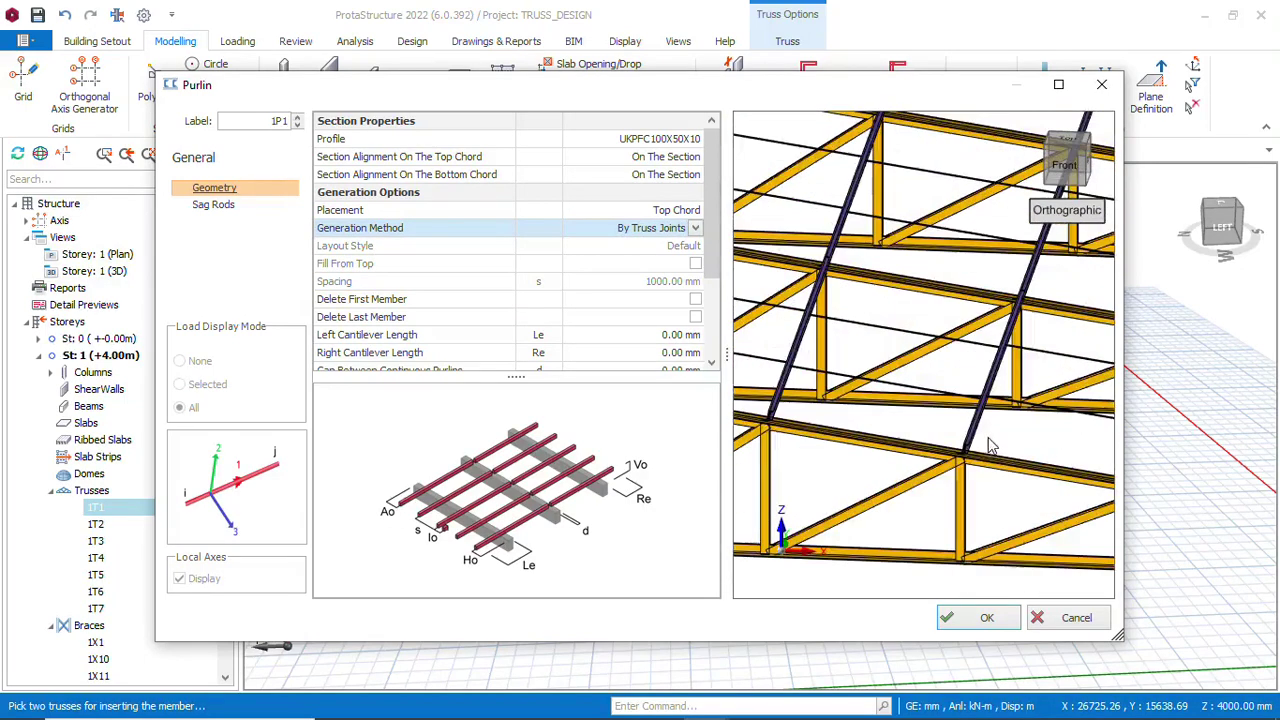
Generate the purlins By Spacing and set their spacing to 1200 mm
{"action": "left_click", "coordinate": [695, 228]}
{"action": "left_click", "coordinate": [598, 258]}
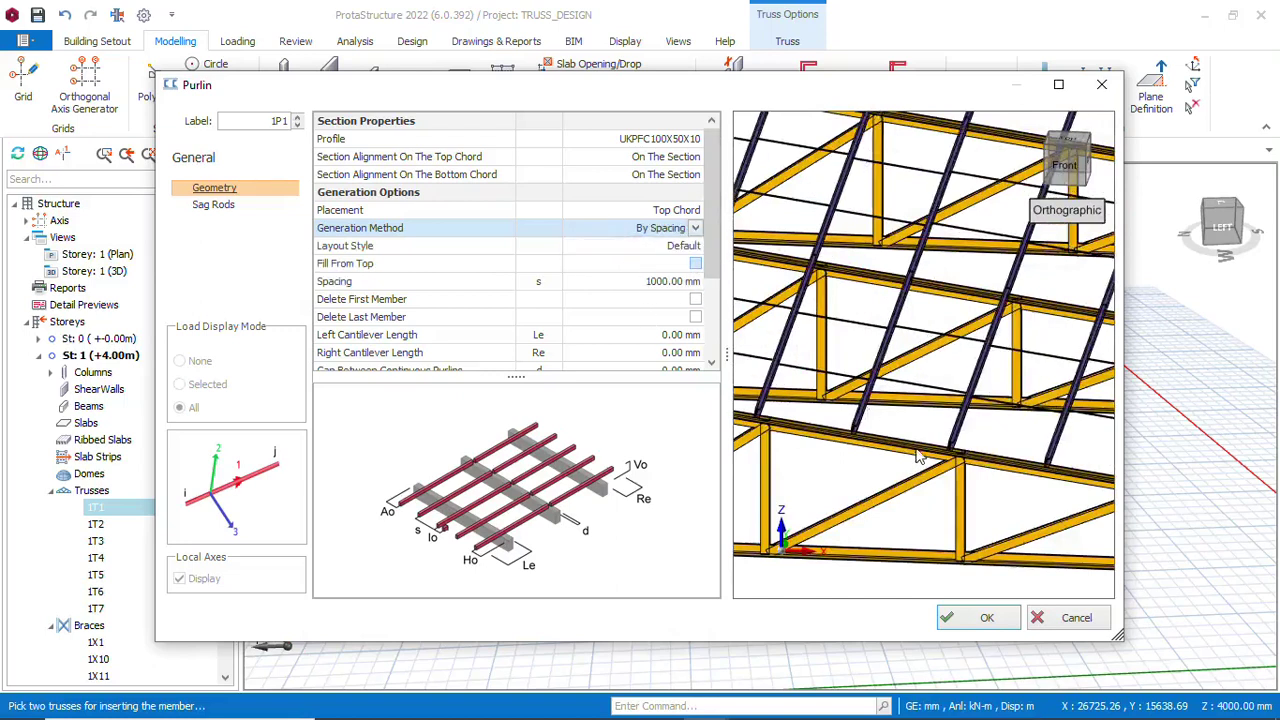
{"action": "scroll", "coordinate": [946, 450], "scroll_direction": "down", "scroll_amount": 3}
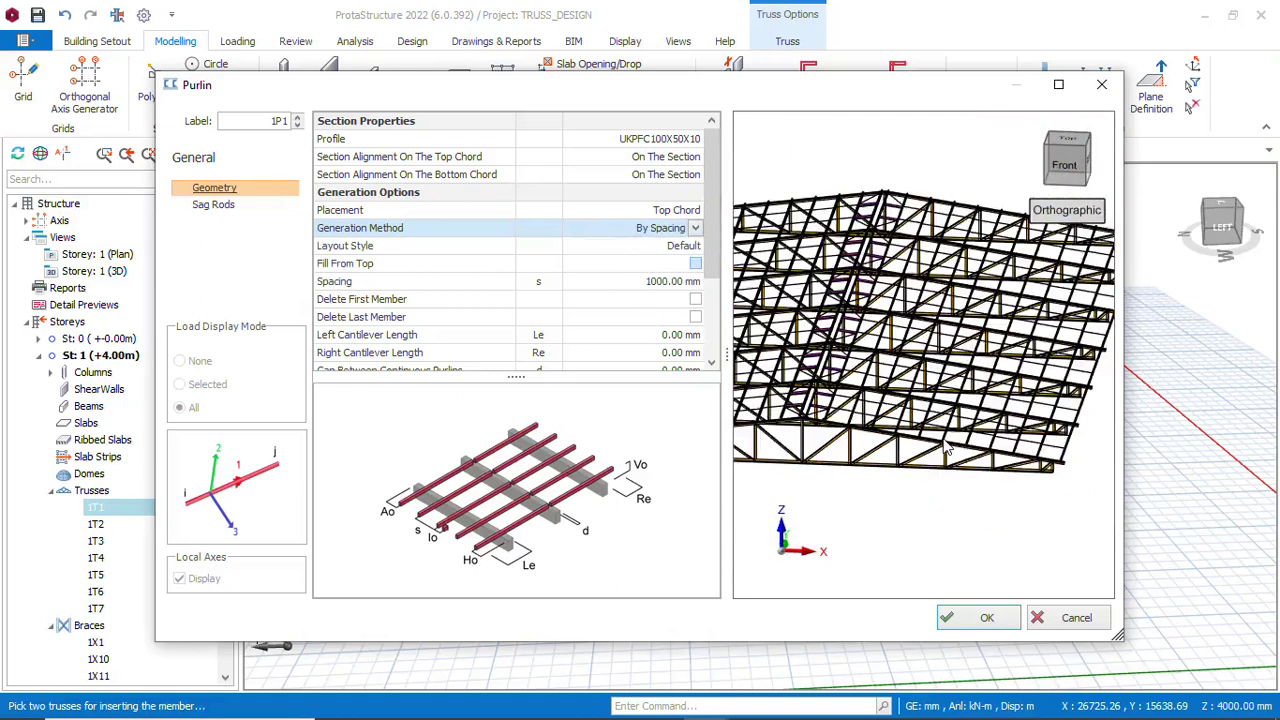
{"action": "left_click", "coordinate": [646, 281]}
{"action": "left_click_drag", "start_coordinate": [678, 284], "coordinate": [645, 283]}
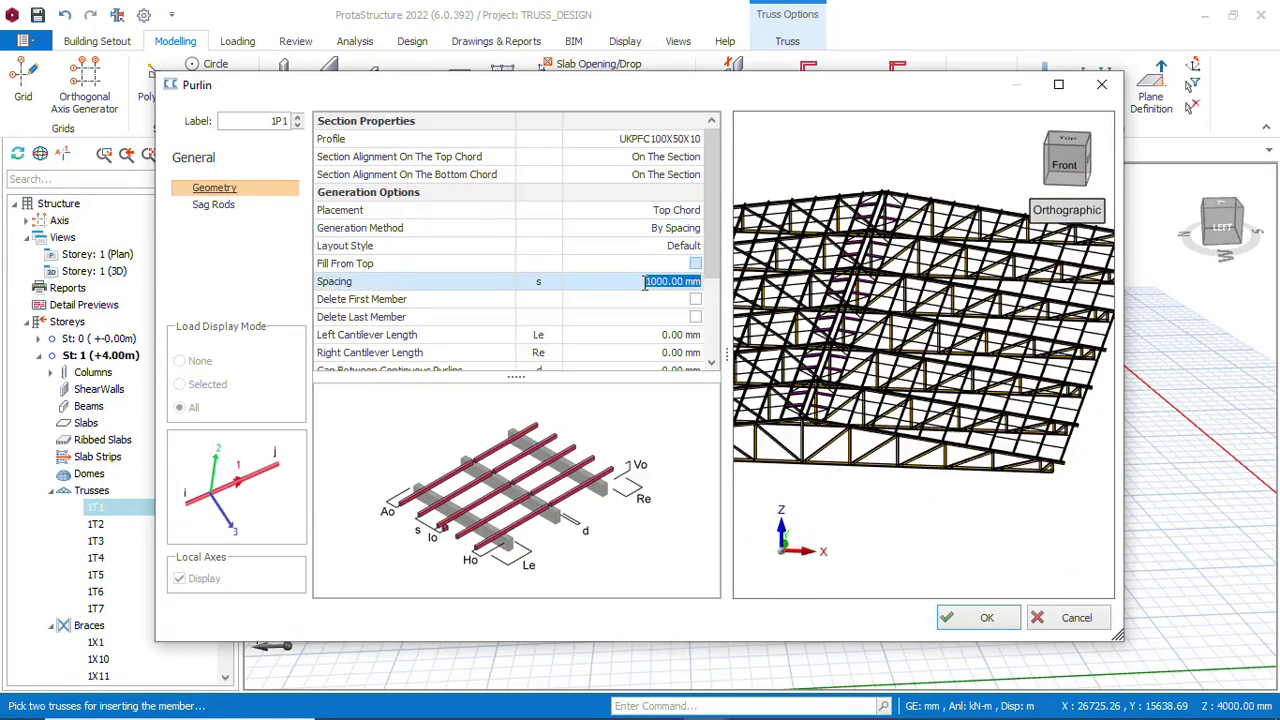
{"action": "type", "text": "12"}
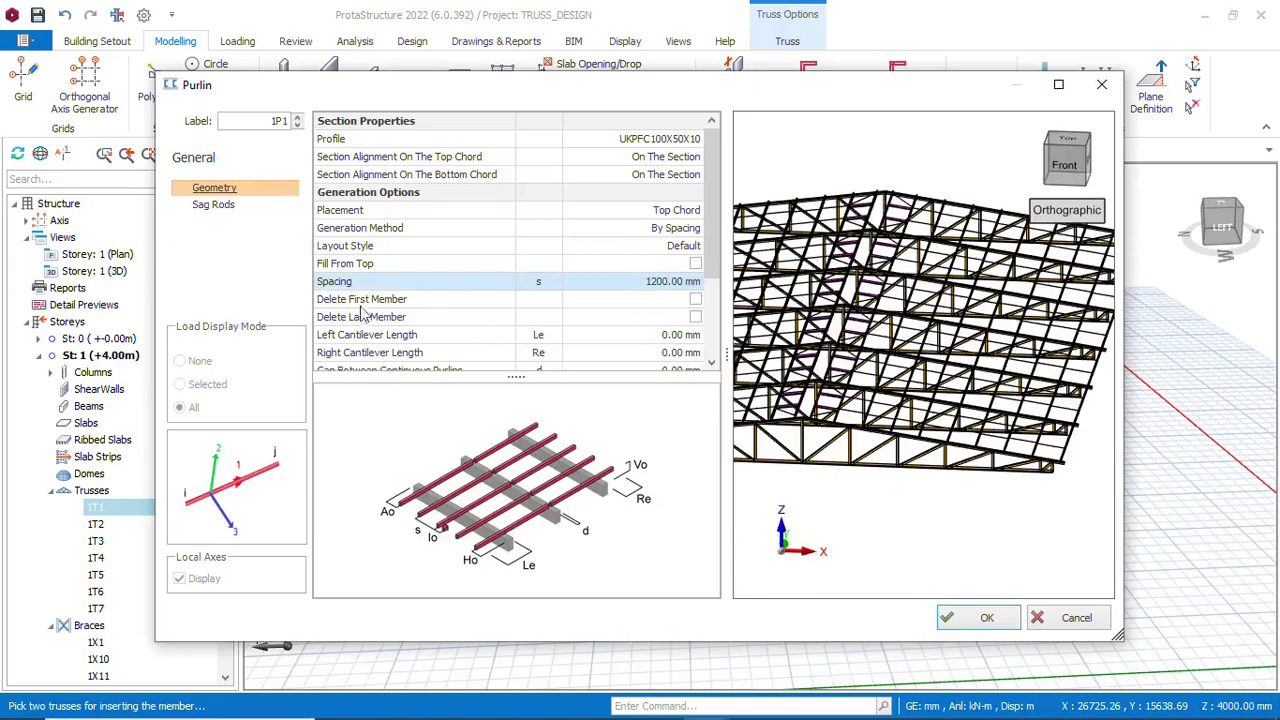
Examine in the preview how the respaced purlins run across the truss top chords, at the eaves and across the whole roof
{"action": "scroll", "coordinate": [1084, 445], "scroll_direction": "up", "scroll_amount": 5}
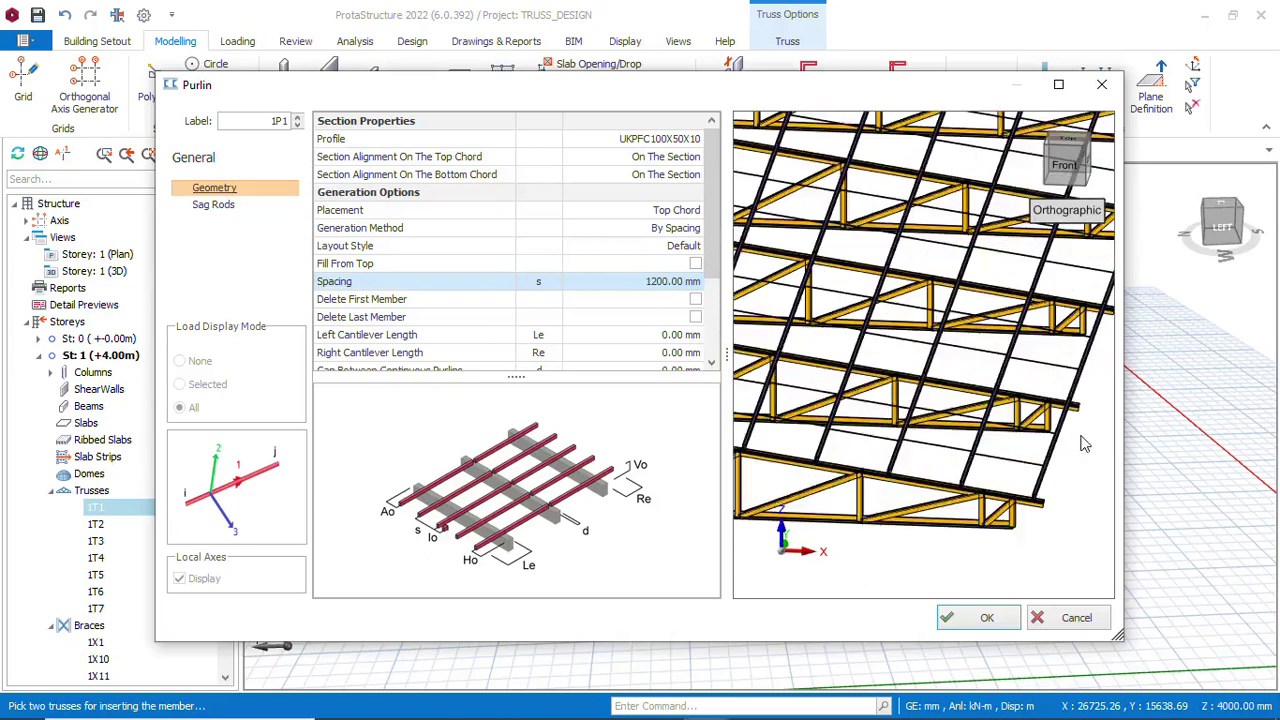
{"action": "scroll", "coordinate": [1047, 450], "scroll_direction": "down", "scroll_amount": 5}
{"action": "scroll", "coordinate": [1044, 434], "scroll_direction": "up", "scroll_amount": 8}
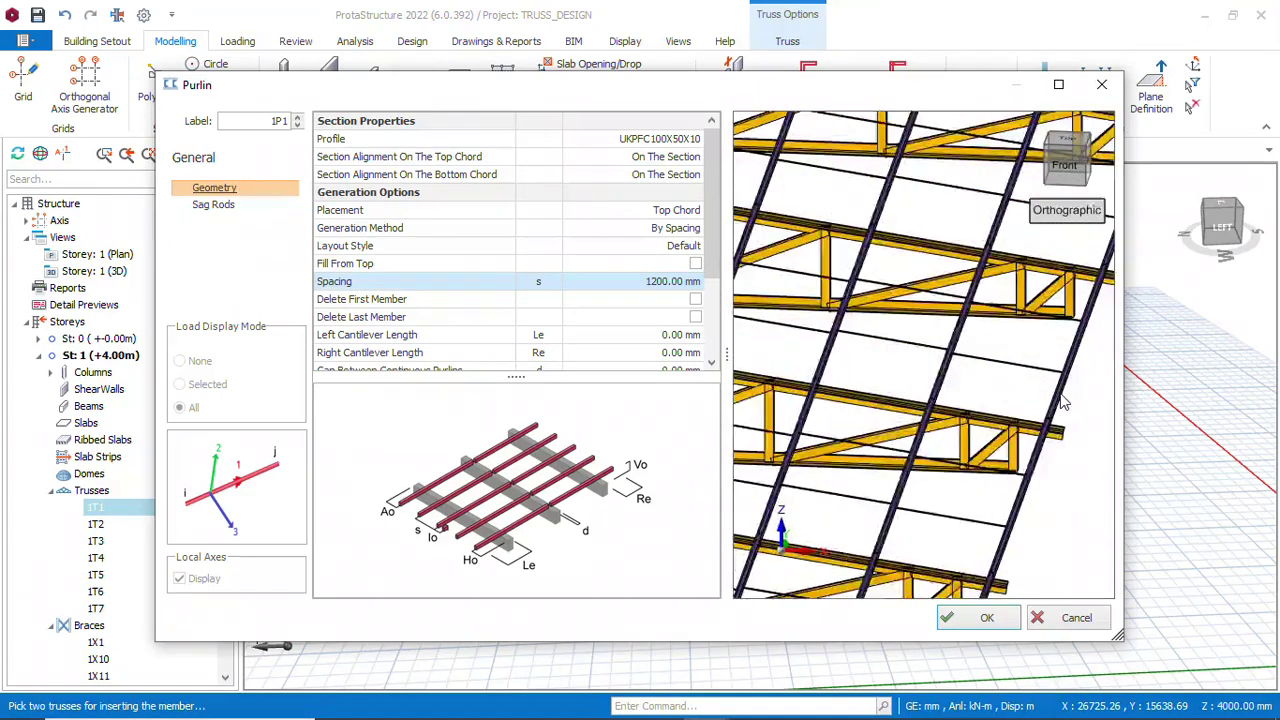
{"action": "scroll", "coordinate": [1034, 458], "scroll_direction": "down", "scroll_amount": 4}
{"action": "scroll", "coordinate": [1045, 461], "scroll_direction": "up", "scroll_amount": 3}
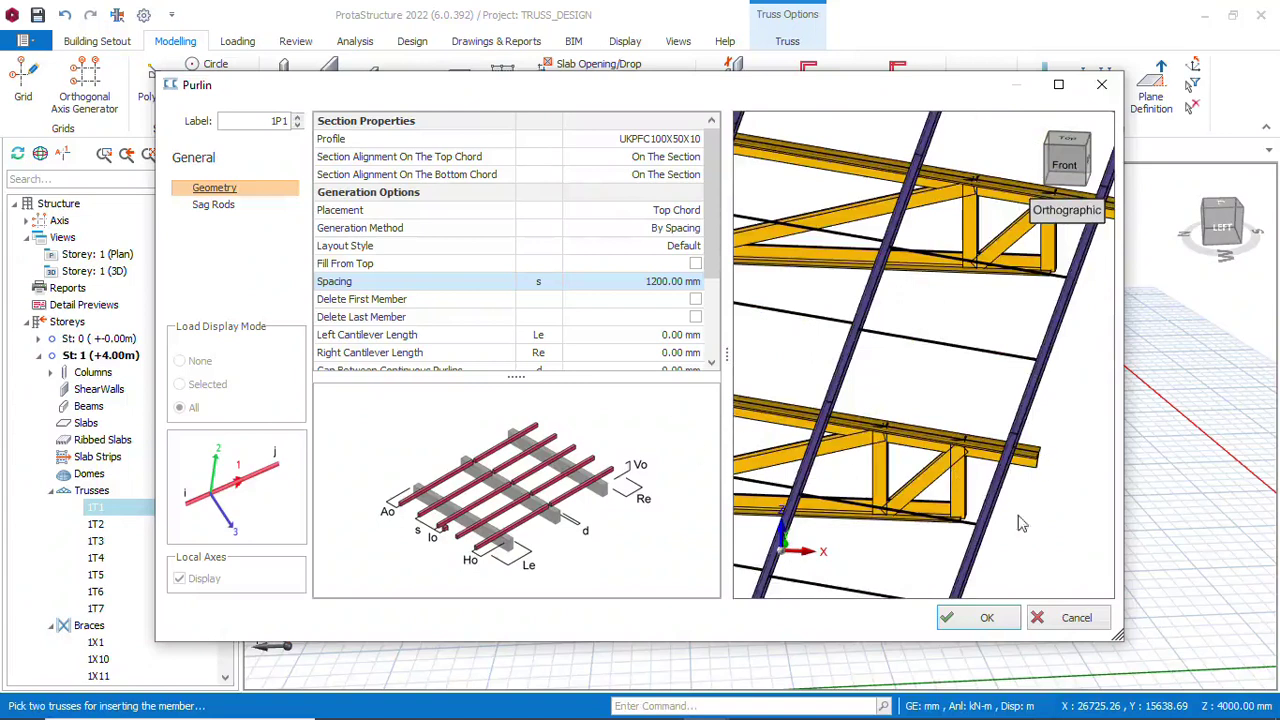
{"action": "scroll", "coordinate": [1032, 492], "scroll_direction": "down", "scroll_amount": 8}
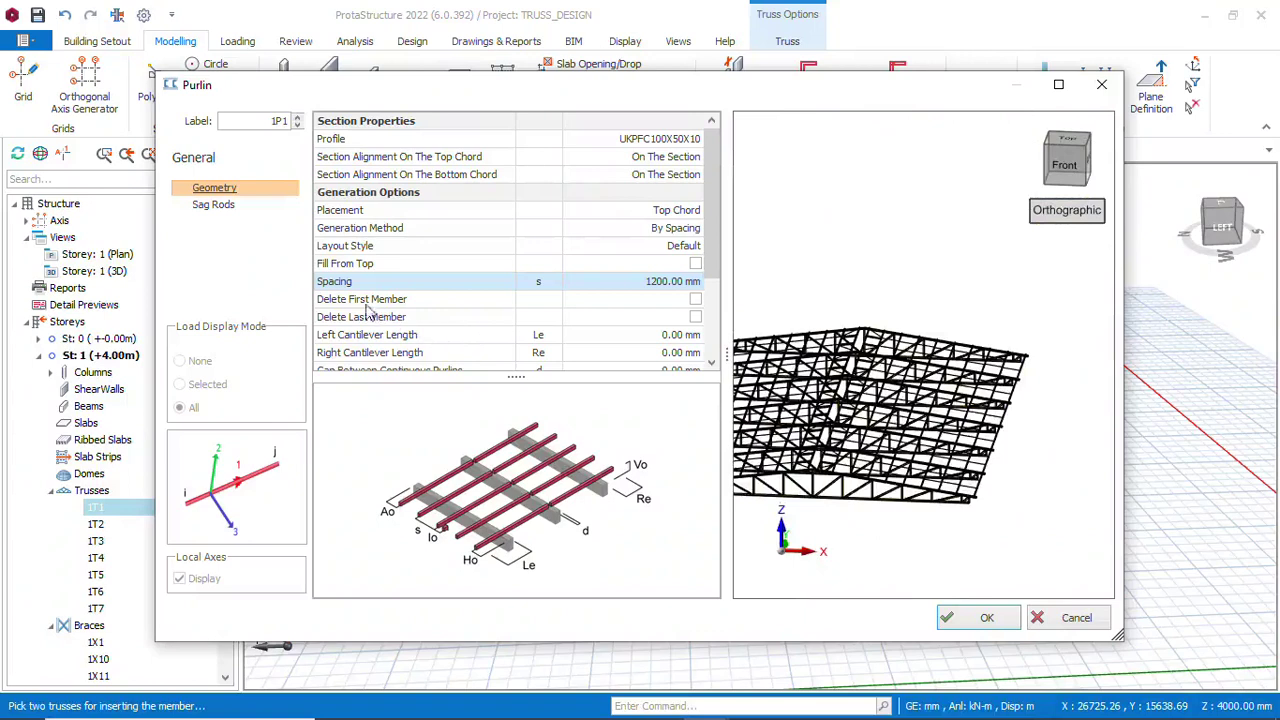
{"action": "scroll", "coordinate": [940, 428], "scroll_direction": "up", "scroll_amount": 8}
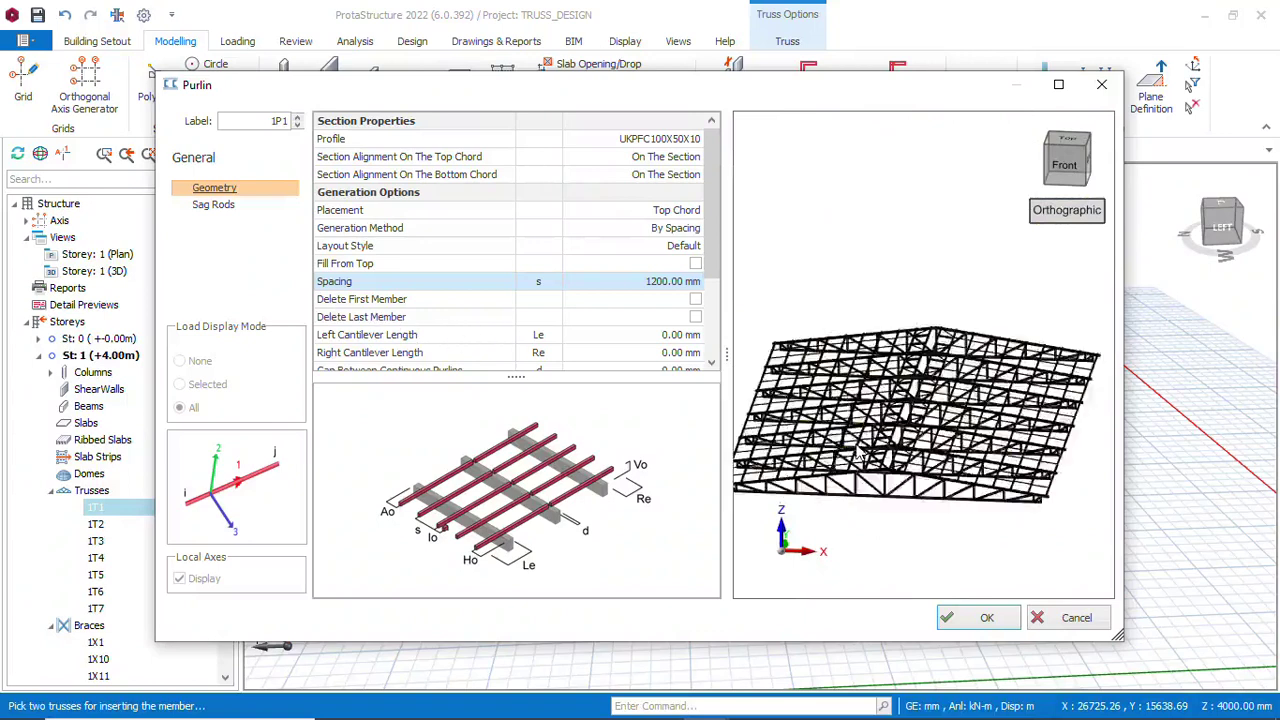
{"action": "scroll", "coordinate": [950, 445], "scroll_direction": "down", "scroll_amount": 8}
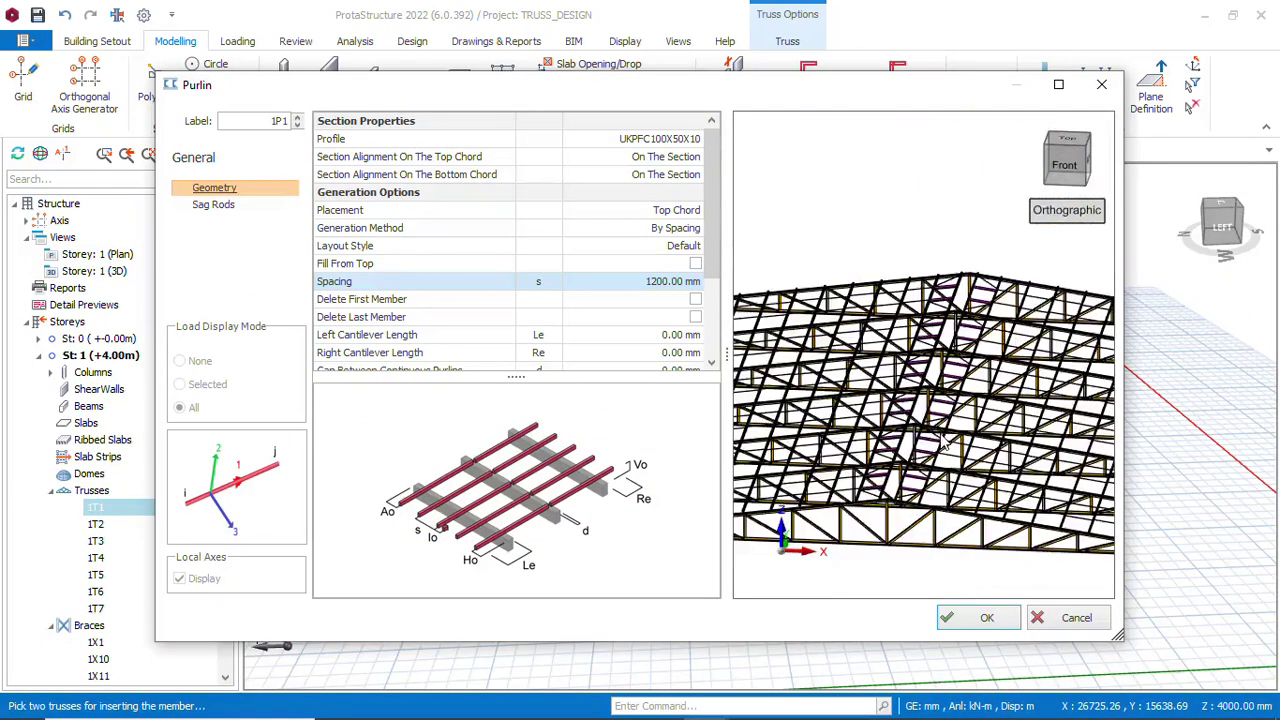
Set the left and right cantilever lengths of the purlins to 500 mm each and check both overhangs in the preview
{"action": "scroll", "coordinate": [615, 345], "scroll_direction": "down", "scroll_amount": 3}
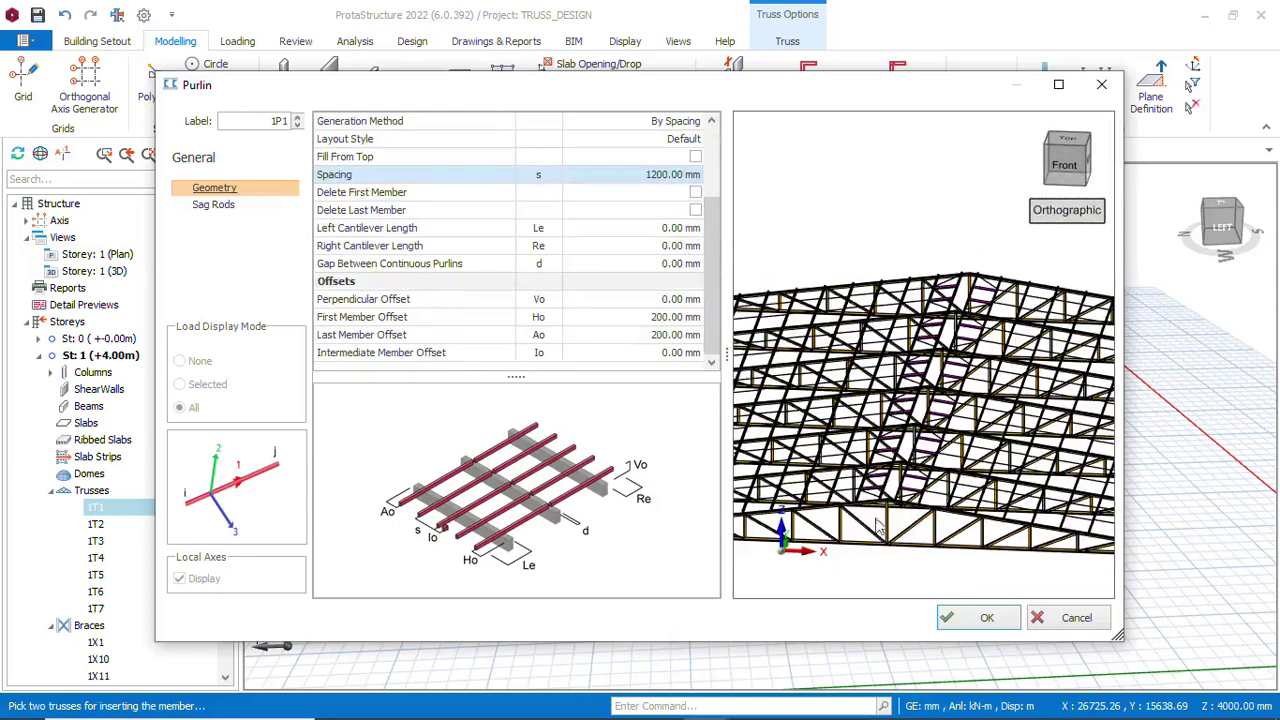
{"action": "scroll", "coordinate": [878, 527], "scroll_direction": "up", "scroll_amount": 3}
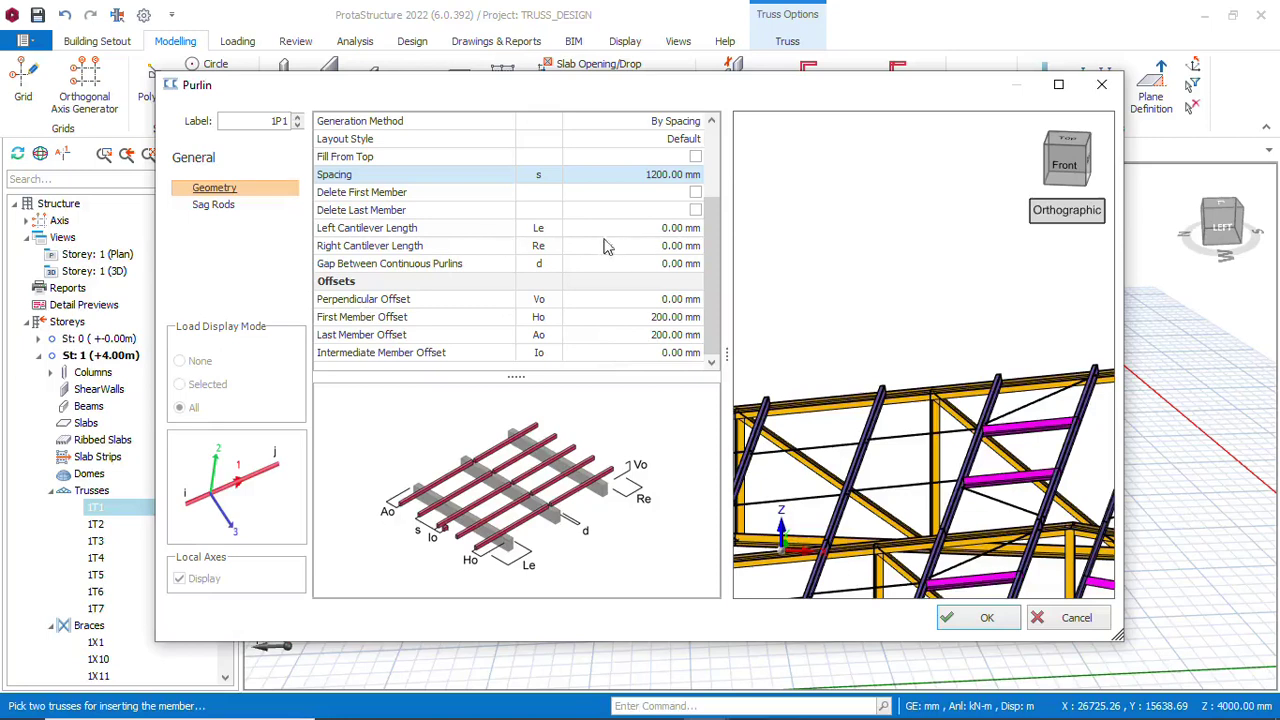
{"action": "left_click", "coordinate": [665, 228]}
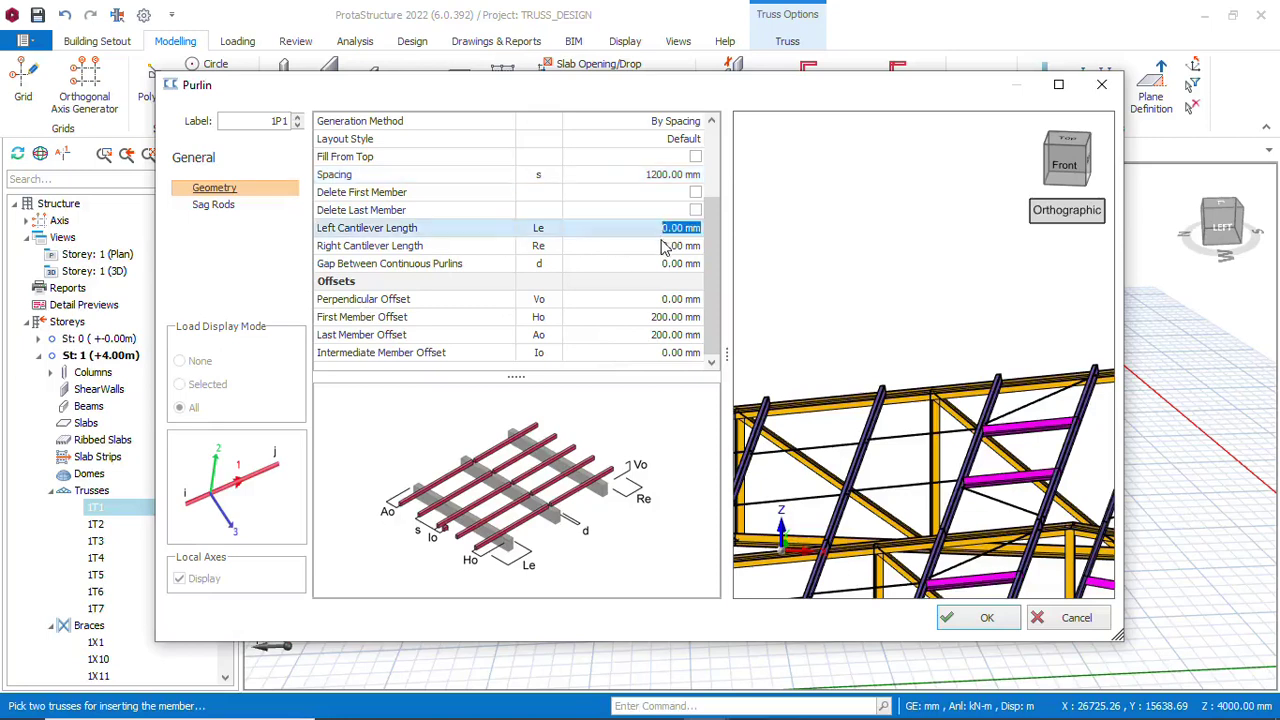
{"action": "type", "text": "50"}
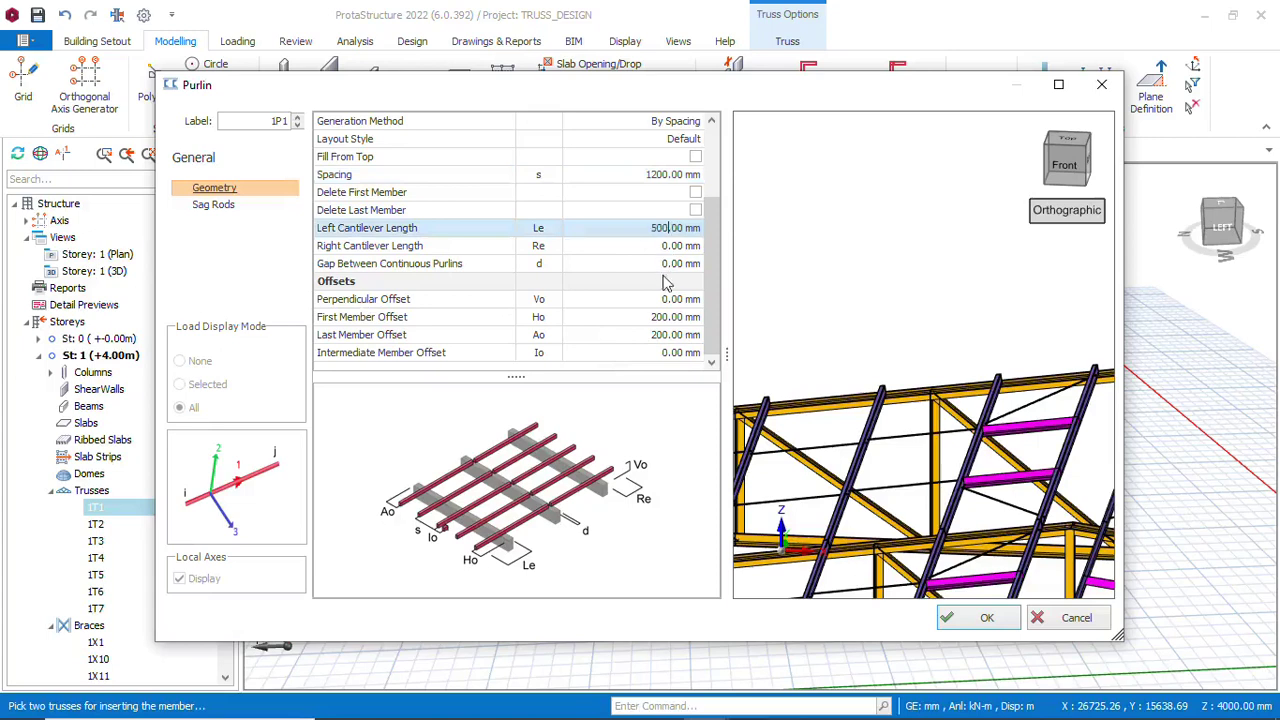
{"action": "type", "text": "0"}
{"action": "left_click", "coordinate": [651, 241]}
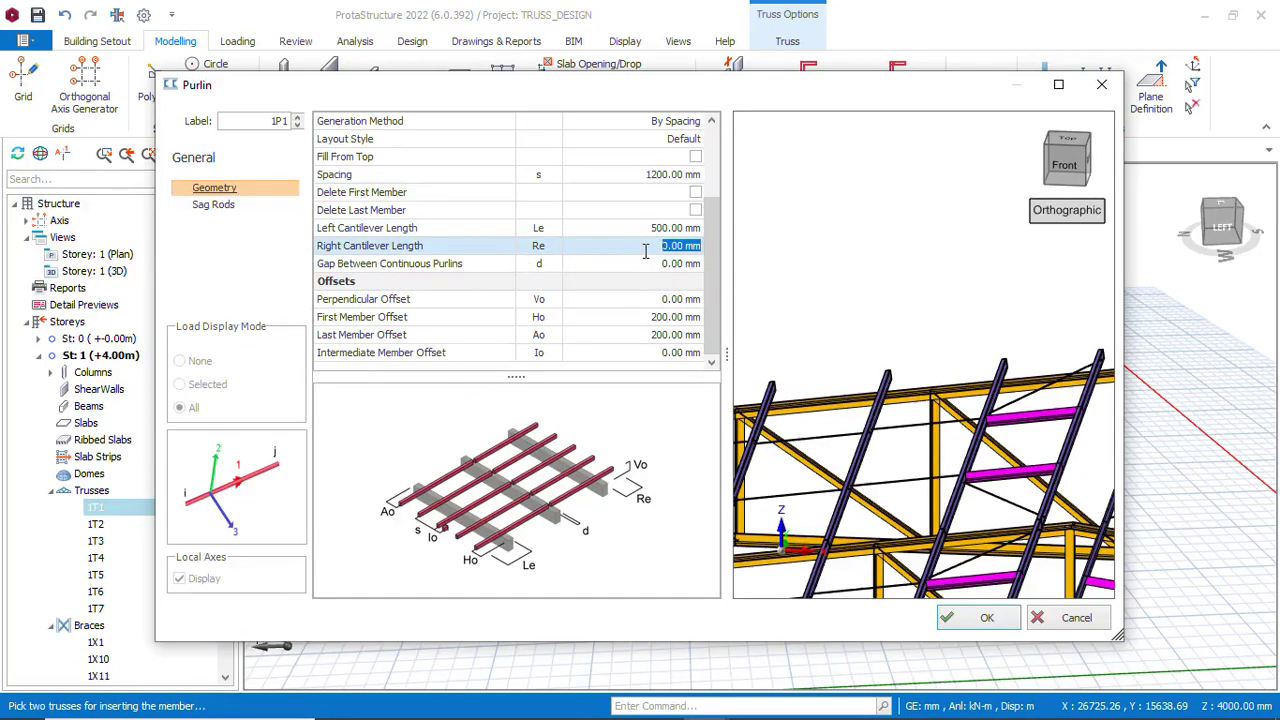
{"action": "type", "text": "500"}
{"action": "left_click", "coordinate": [651, 448]}
{"action": "scroll", "coordinate": [865, 320], "scroll_direction": "down", "scroll_amount": 5}
{"action": "scroll", "coordinate": [903, 390], "scroll_direction": "up", "scroll_amount": 5}
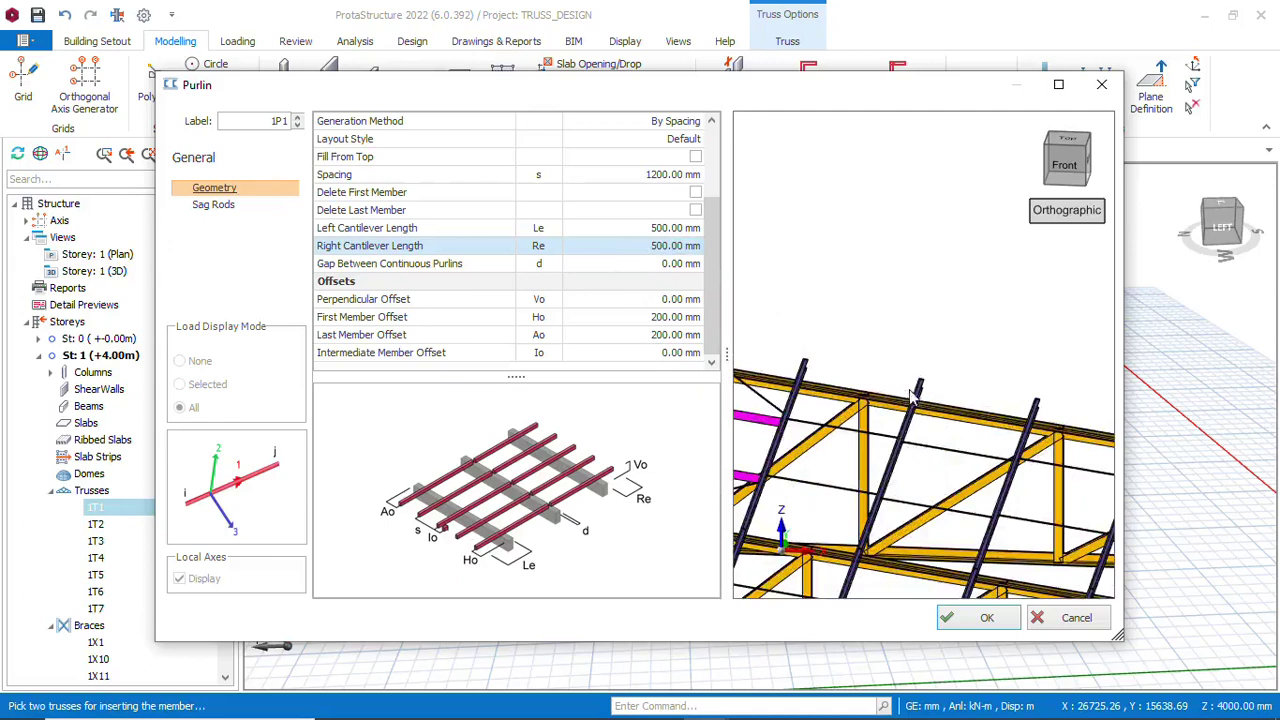
{"action": "scroll", "coordinate": [912, 398], "scroll_direction": "down", "scroll_amount": 4}
{"action": "scroll", "coordinate": [895, 416], "scroll_direction": "up", "scroll_amount": 5}
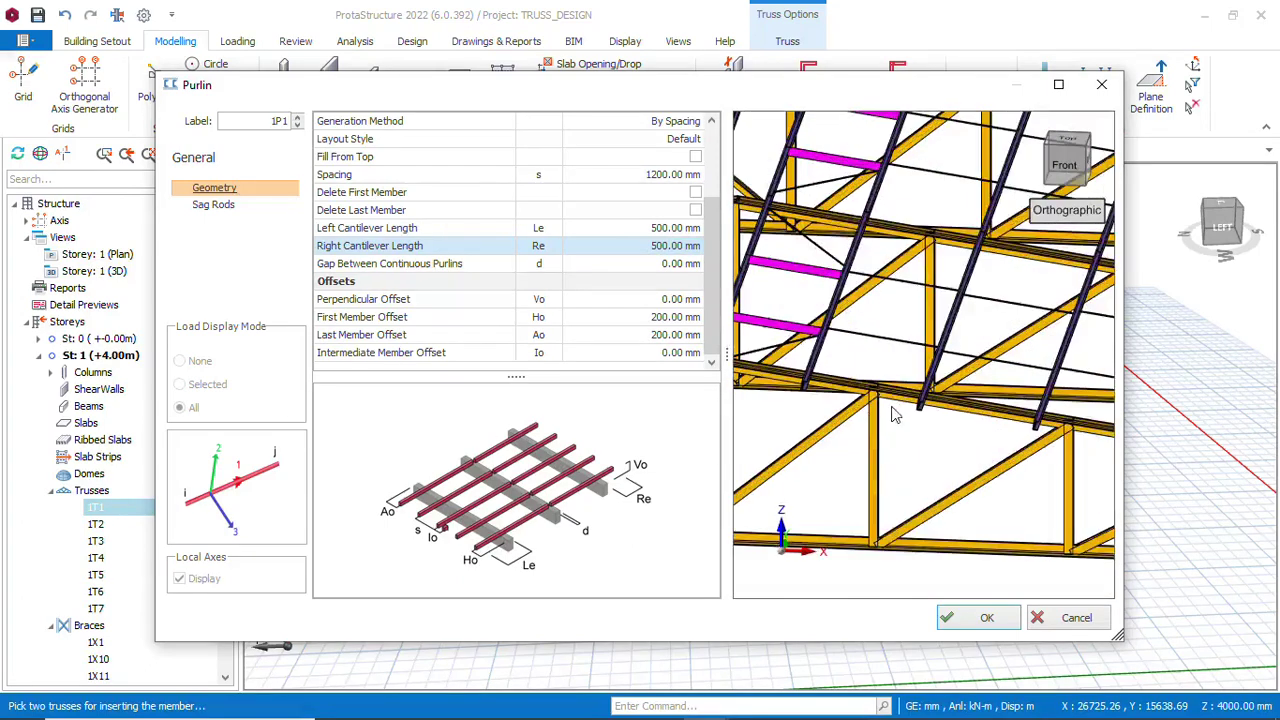
{"action": "scroll", "coordinate": [883, 427], "scroll_direction": "down", "scroll_amount": 1}
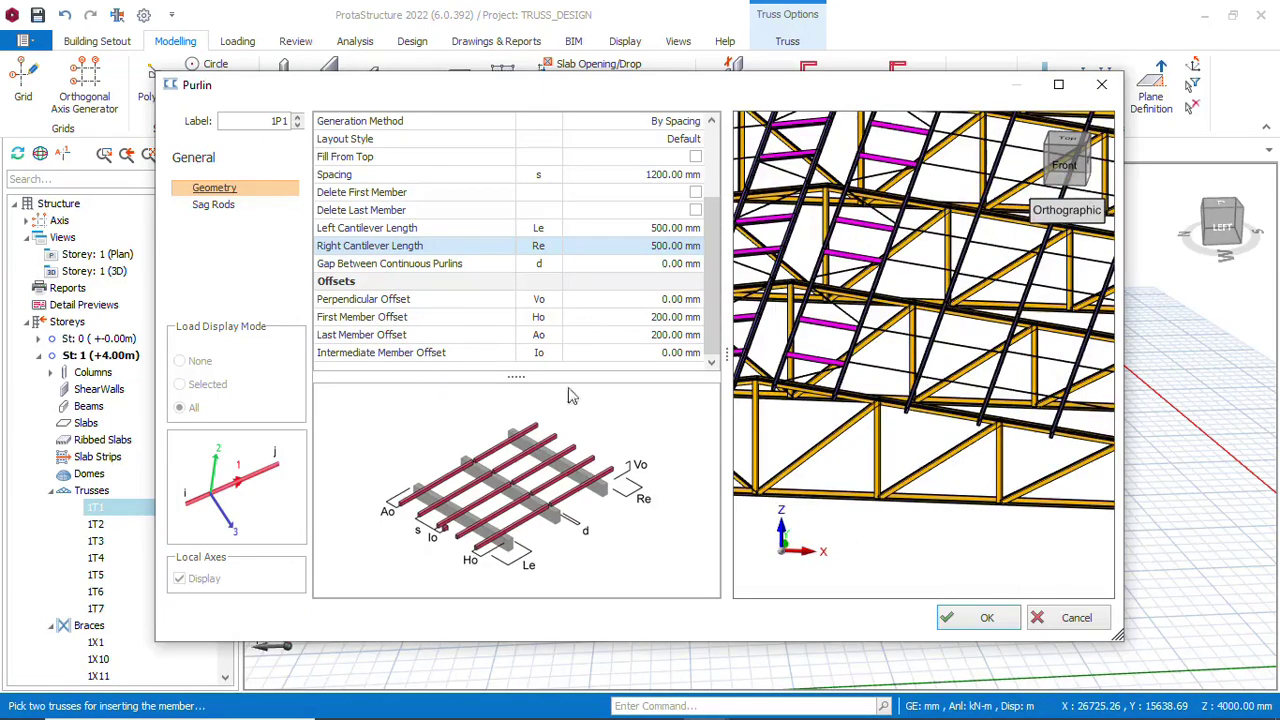
Generate the roof purlins across the trusses with 1200 mm spacing, 500 mm cantilevers at both ends and 200 mm first and last member offsets
{"action": "left_click", "coordinate": [986, 617]}
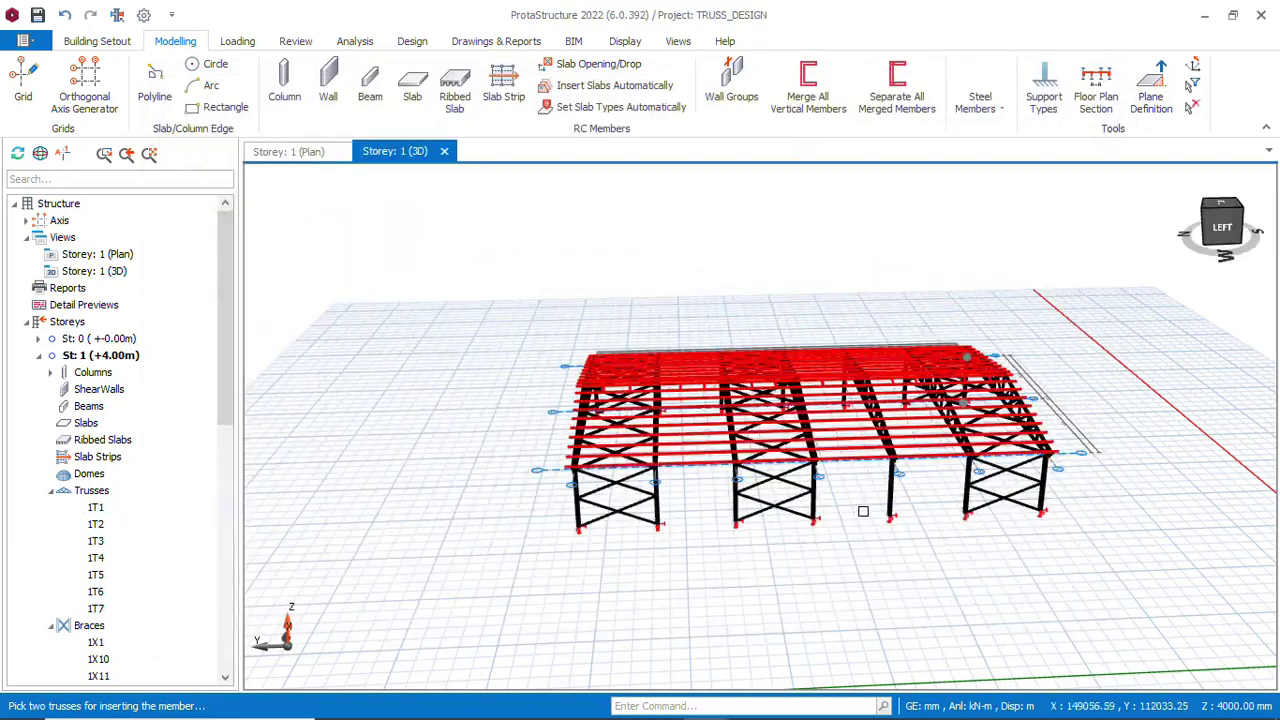
{"action": "mouse_move", "coordinate": [863, 511]}
{"action": "middle_mouse_down"}
{"action": "mouse_move", "coordinate": [927, 468]}
{"action": "mouse_move", "coordinate": [989, 471]}
{"action": "mouse_move", "coordinate": [837, 497]}
{"action": "mouse_move", "coordinate": [849, 553]}
{"action": "middle_mouse_up"}
{"action": "scroll", "coordinate": [908, 450], "scroll_direction": "up", "scroll_amount": 2}
{"action": "scroll", "coordinate": [908, 450], "scroll_direction": "up", "scroll_amount": 4}
{"action": "scroll", "coordinate": [844, 503], "scroll_direction": "down", "scroll_amount": 4}
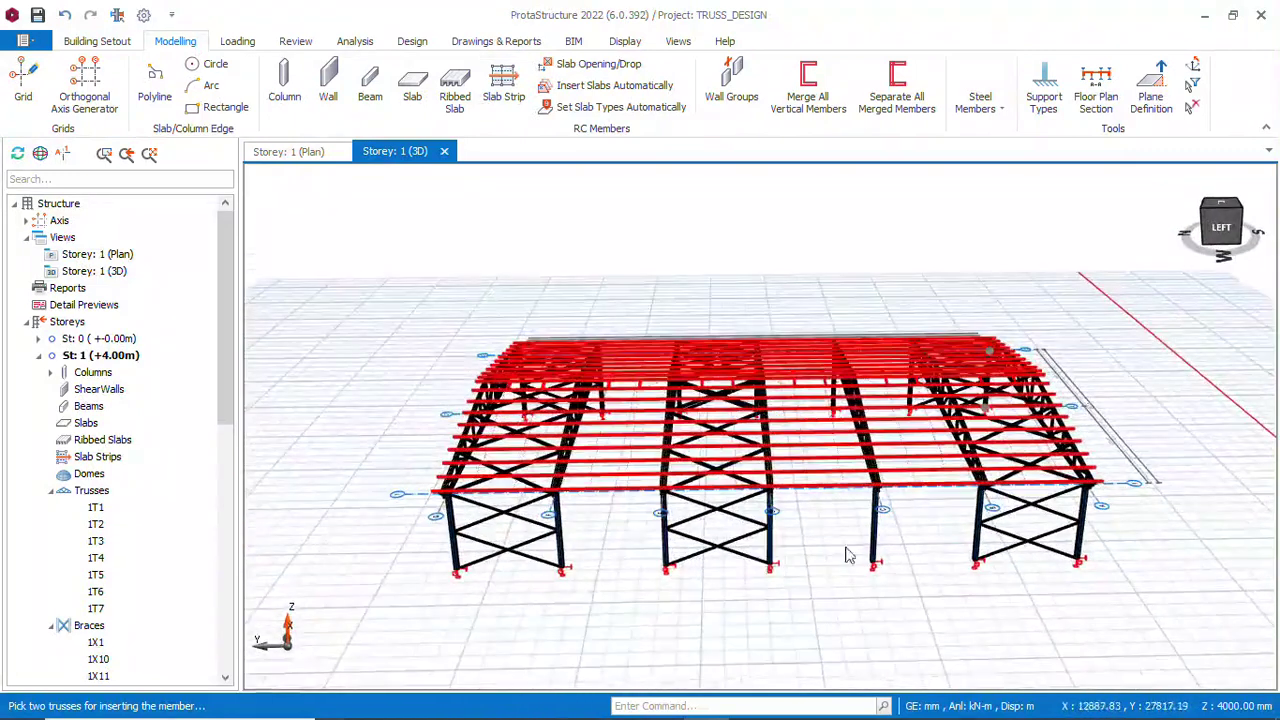
{"action": "left_click", "coordinate": [676, 428]}
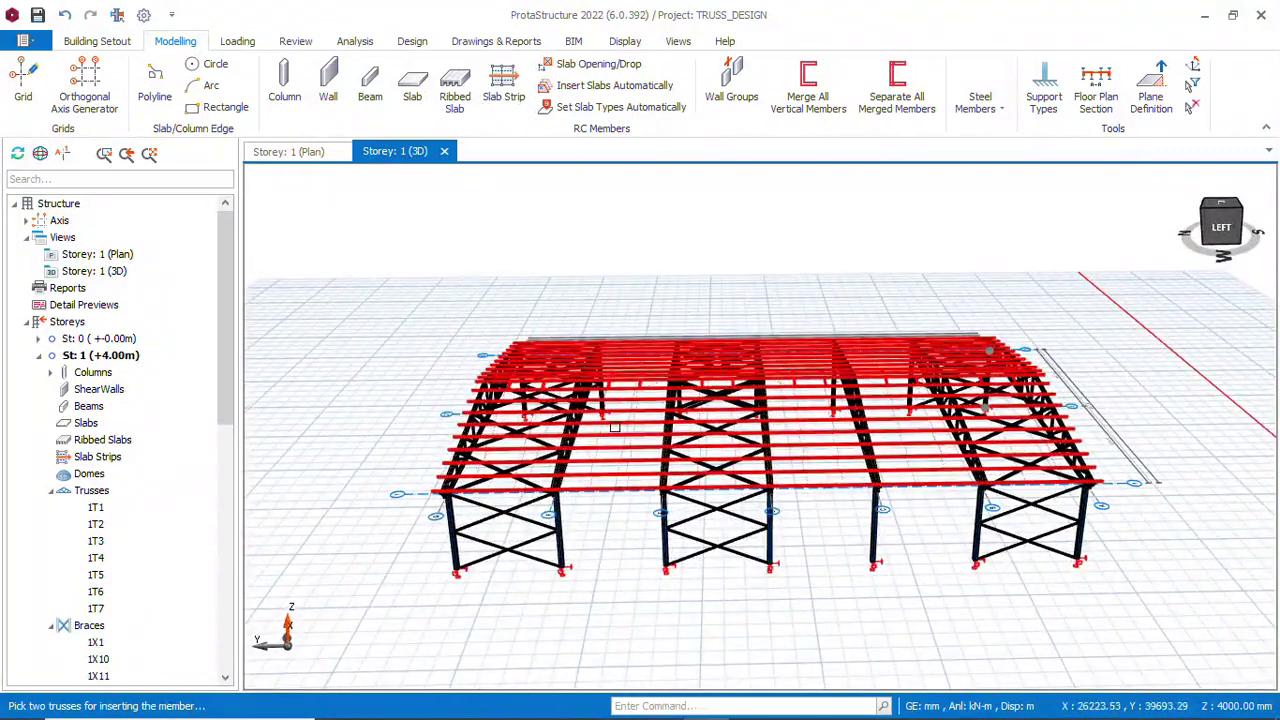
{"action": "mouse_move", "coordinate": [636, 466]}
{"action": "middle_mouse_down"}
{"action": "mouse_move", "coordinate": [720, 567]}
{"action": "mouse_move", "coordinate": [750, 496]}
{"action": "mouse_move", "coordinate": [690, 467]}
{"action": "mouse_move", "coordinate": [679, 487]}
{"action": "mouse_move", "coordinate": [746, 486]}
{"action": "mouse_move", "coordinate": [590, 505]}
{"action": "middle_mouse_up"}
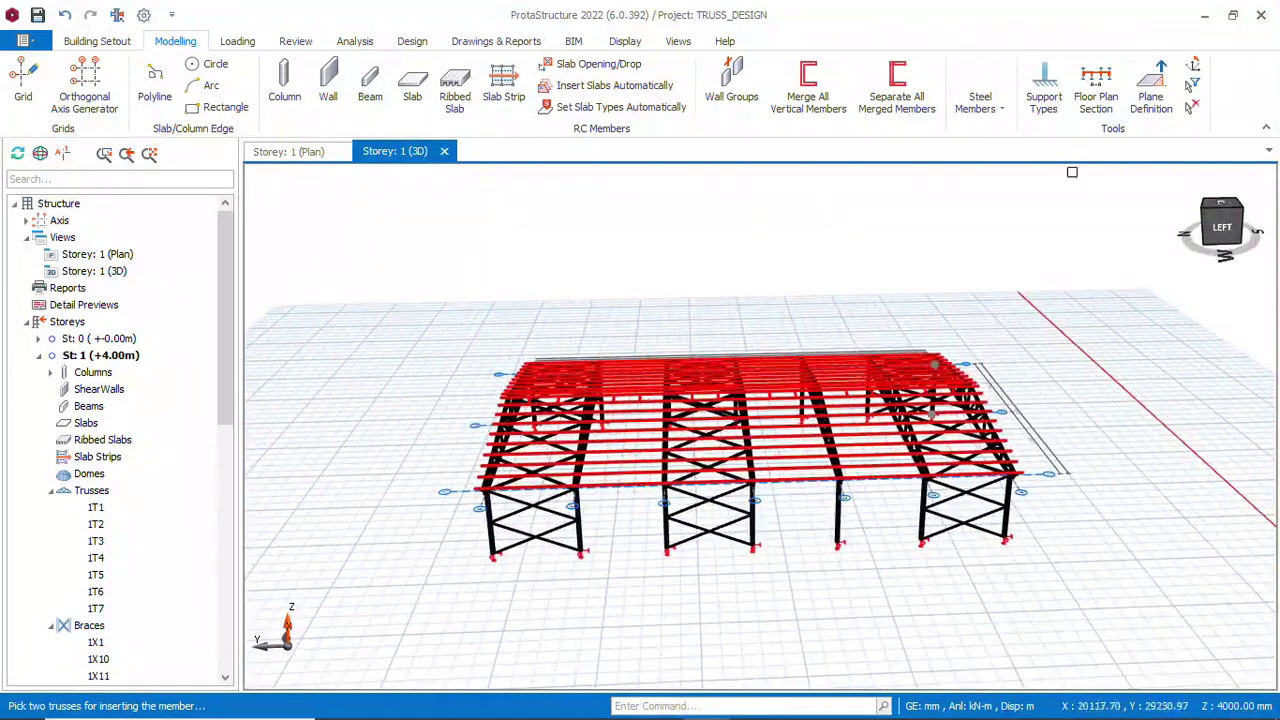
Insert steel cladding over the roof purlin group, keeping the default zero offsets
{"action": "left_click", "coordinate": [1005, 112]}
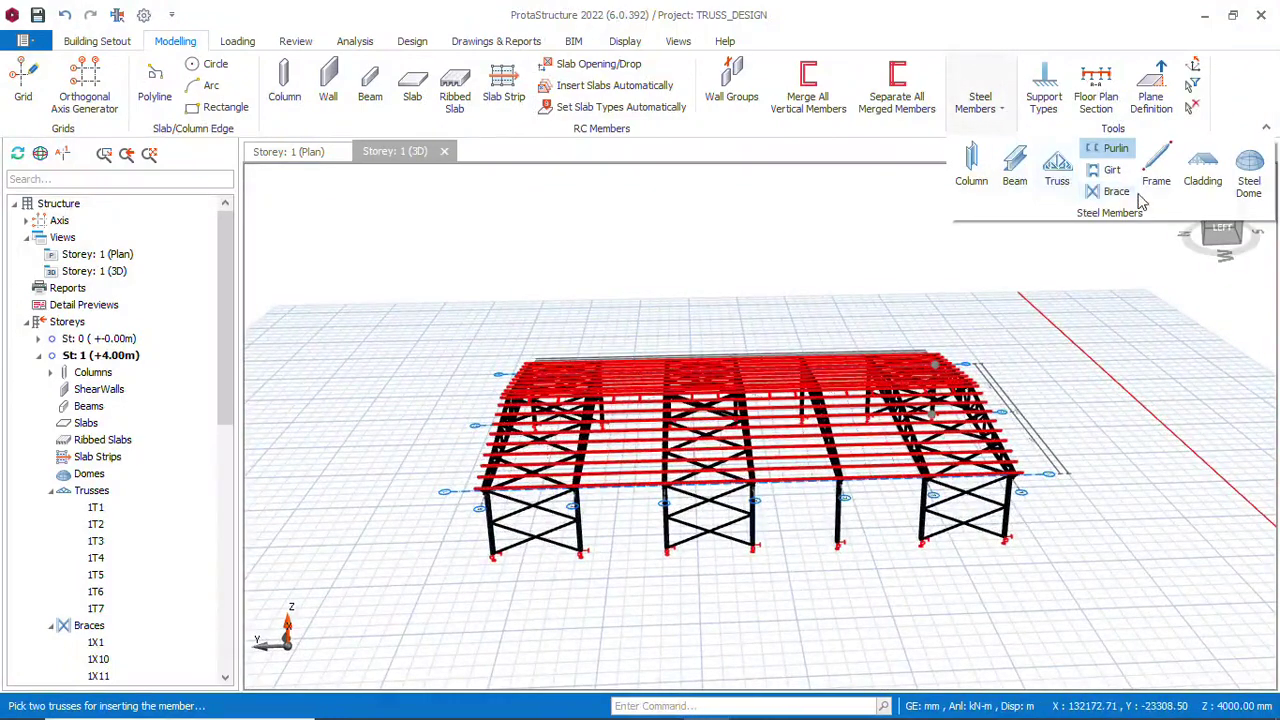
{"action": "left_click", "coordinate": [1205, 178]}
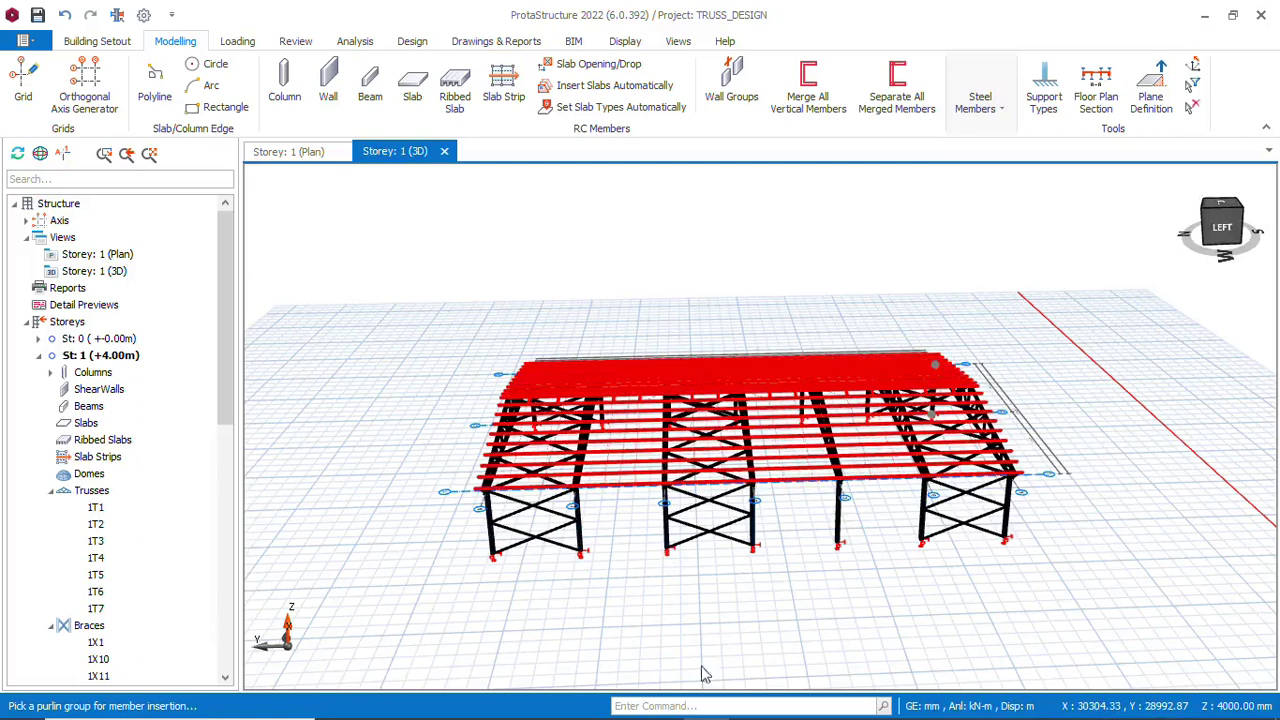
{"action": "left_click", "coordinate": [697, 540]}
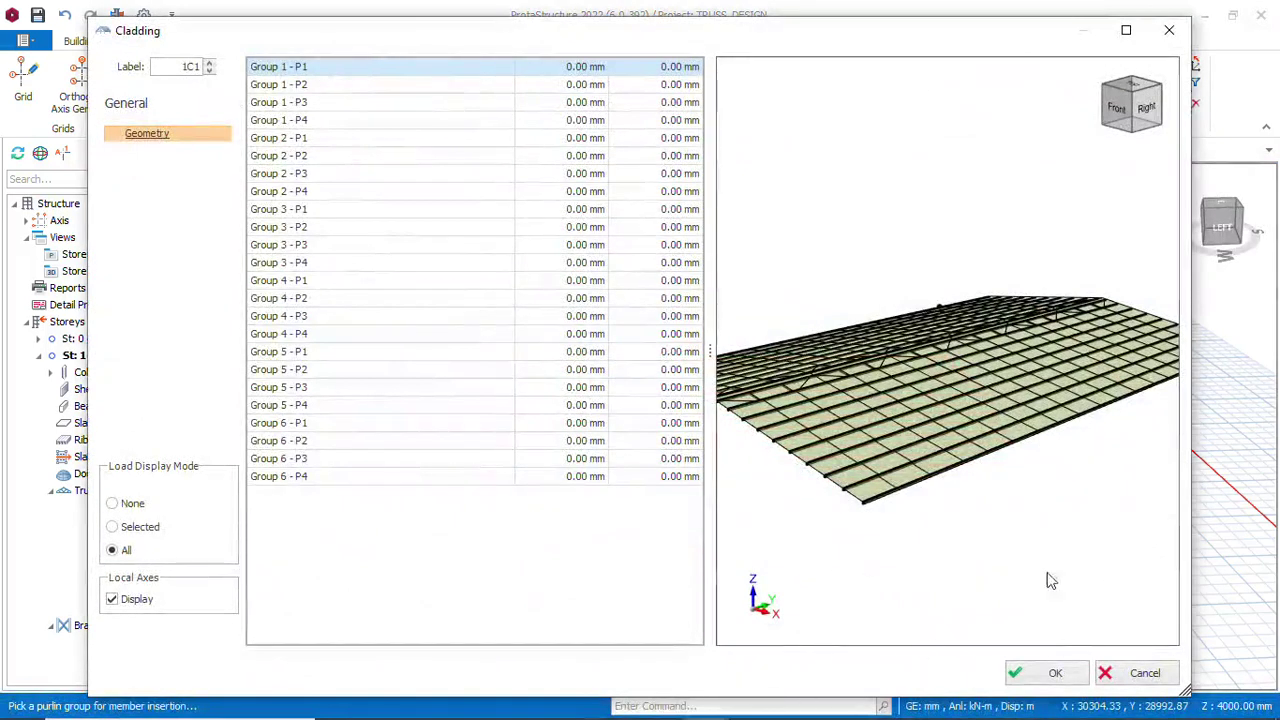
{"action": "left_click", "coordinate": [924, 710]}
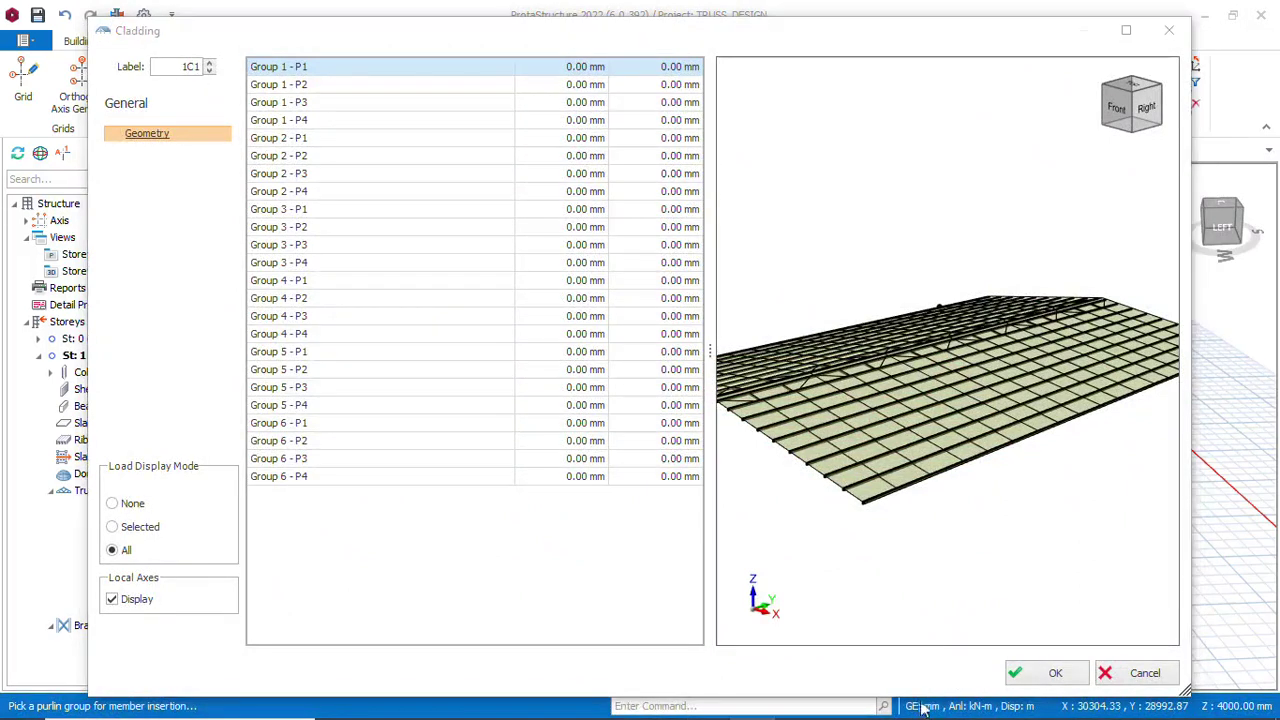
{"action": "left_click", "coordinate": [1056, 674]}
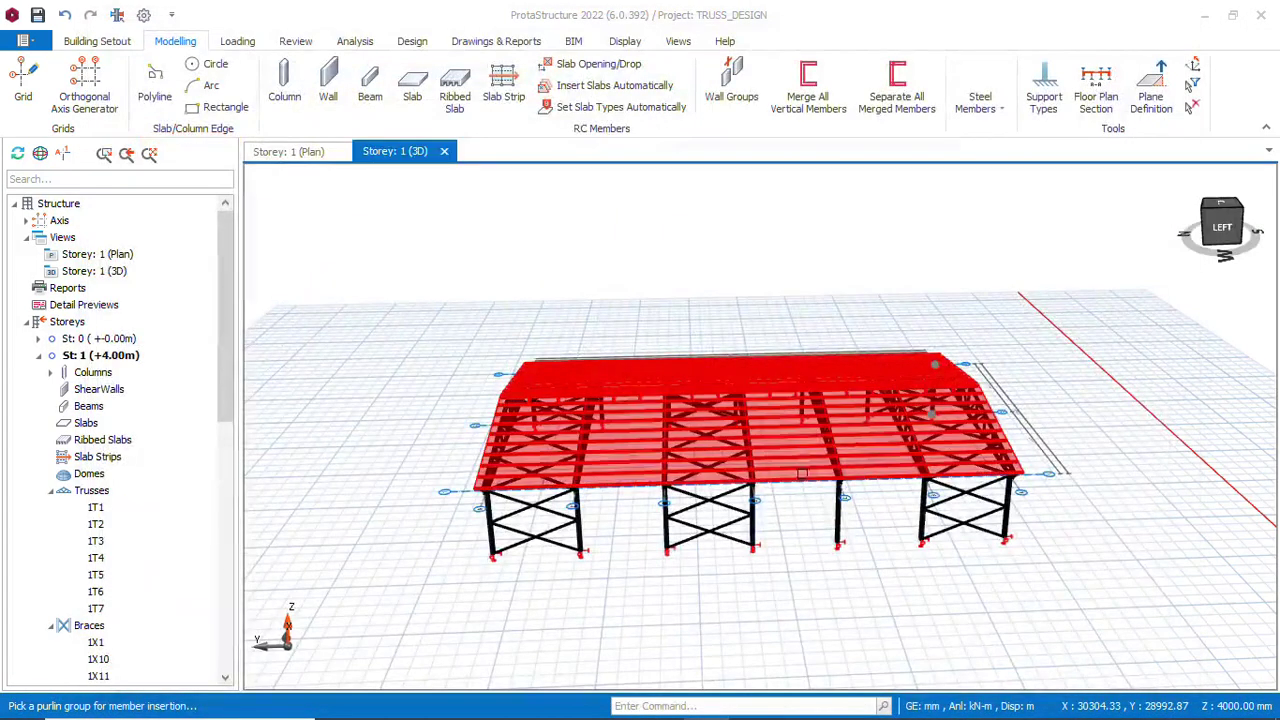
Start editing the loads of the roof cladding and agree to define the load cases first
{"action": "mouse_move", "coordinate": [732, 477]}
{"action": "middle_mouse_down"}
{"action": "mouse_move", "coordinate": [796, 446]}
{"action": "mouse_move", "coordinate": [803, 415]}
{"action": "mouse_move", "coordinate": [713, 488]}
{"action": "mouse_move", "coordinate": [696, 458]}
{"action": "mouse_move", "coordinate": [658, 460]}
{"action": "mouse_move", "coordinate": [765, 442]}
{"action": "mouse_move", "coordinate": [720, 482]}
{"action": "mouse_move", "coordinate": [689, 458]}
{"action": "mouse_move", "coordinate": [651, 479]}
{"action": "middle_mouse_up"}
{"action": "scroll", "coordinate": [697, 456], "scroll_direction": "up", "scroll_amount": 5}
{"action": "scroll", "coordinate": [660, 490], "scroll_direction": "down", "scroll_amount": 6}
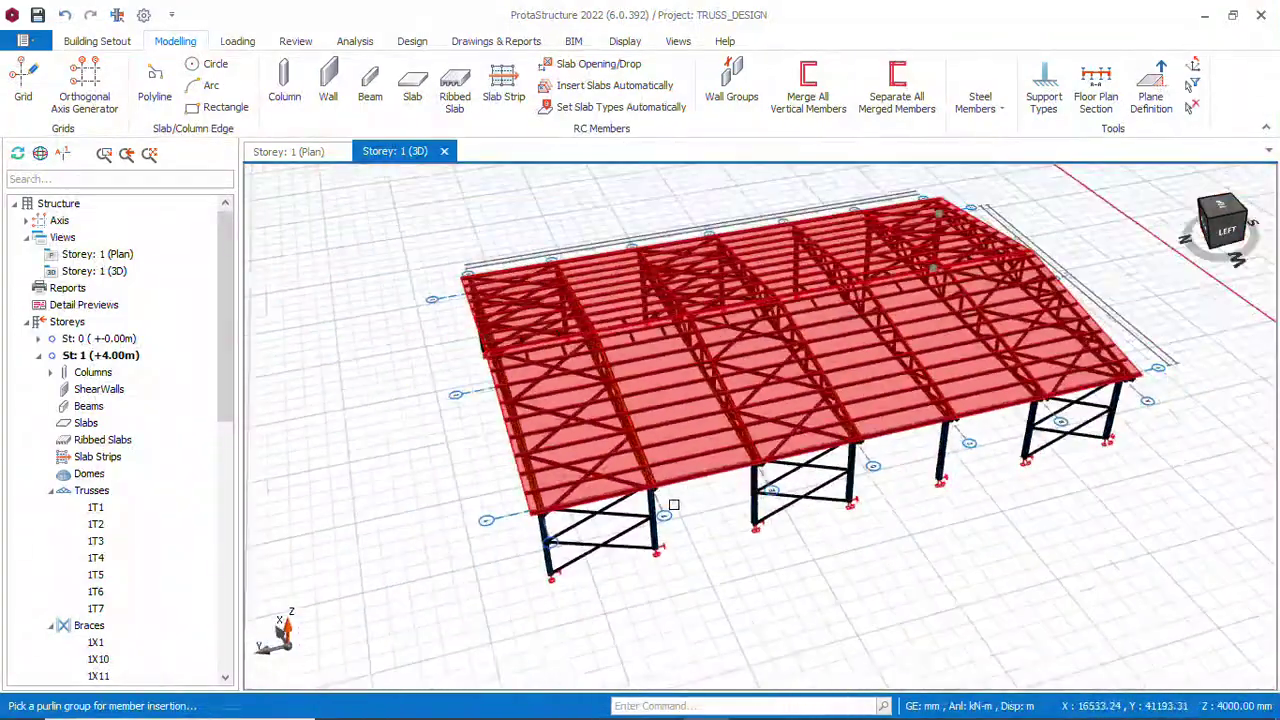
{"action": "middle_click_drag", "start_coordinate": [1062, 447], "coordinate": [707, 410]}
{"action": "scroll", "coordinate": [1008, 407], "scroll_direction": "up", "scroll_amount": 3}
{"action": "scroll", "coordinate": [1008, 407], "scroll_direction": "down", "scroll_amount": 3}
{"action": "scroll", "coordinate": [710, 402], "scroll_direction": "up", "scroll_amount": 3}
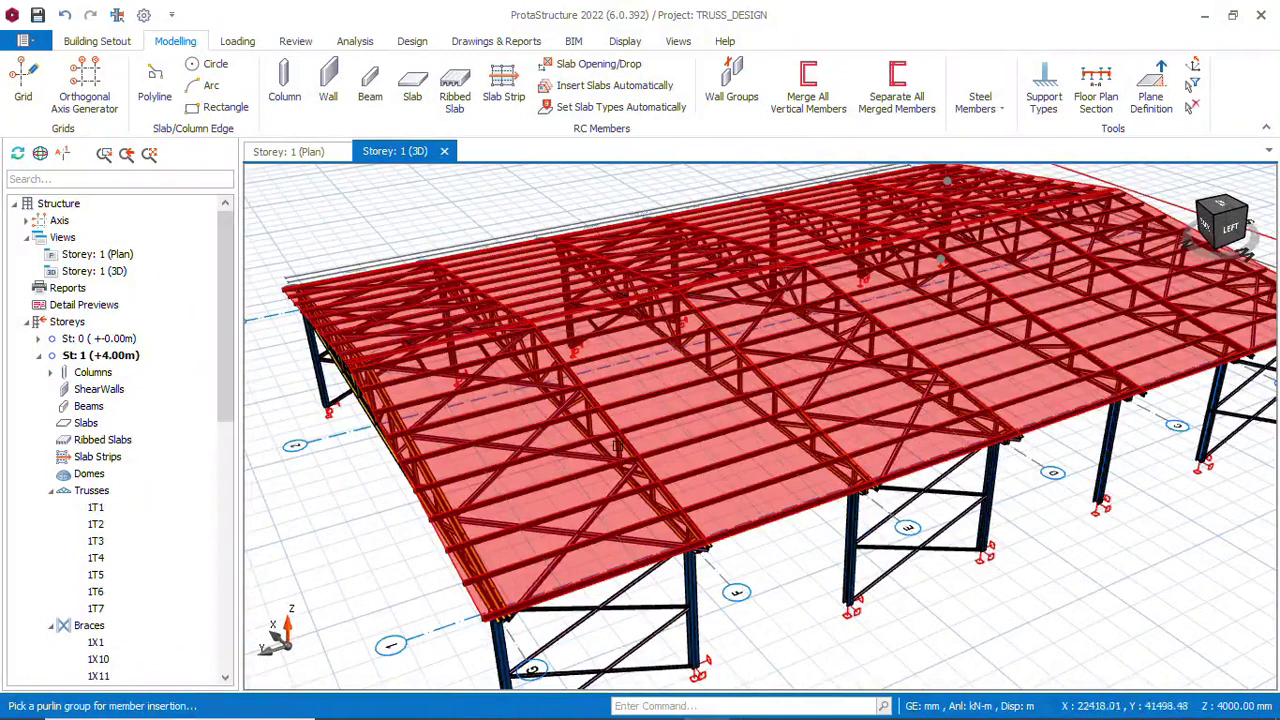
{"action": "right_click", "coordinate": [705, 392]}
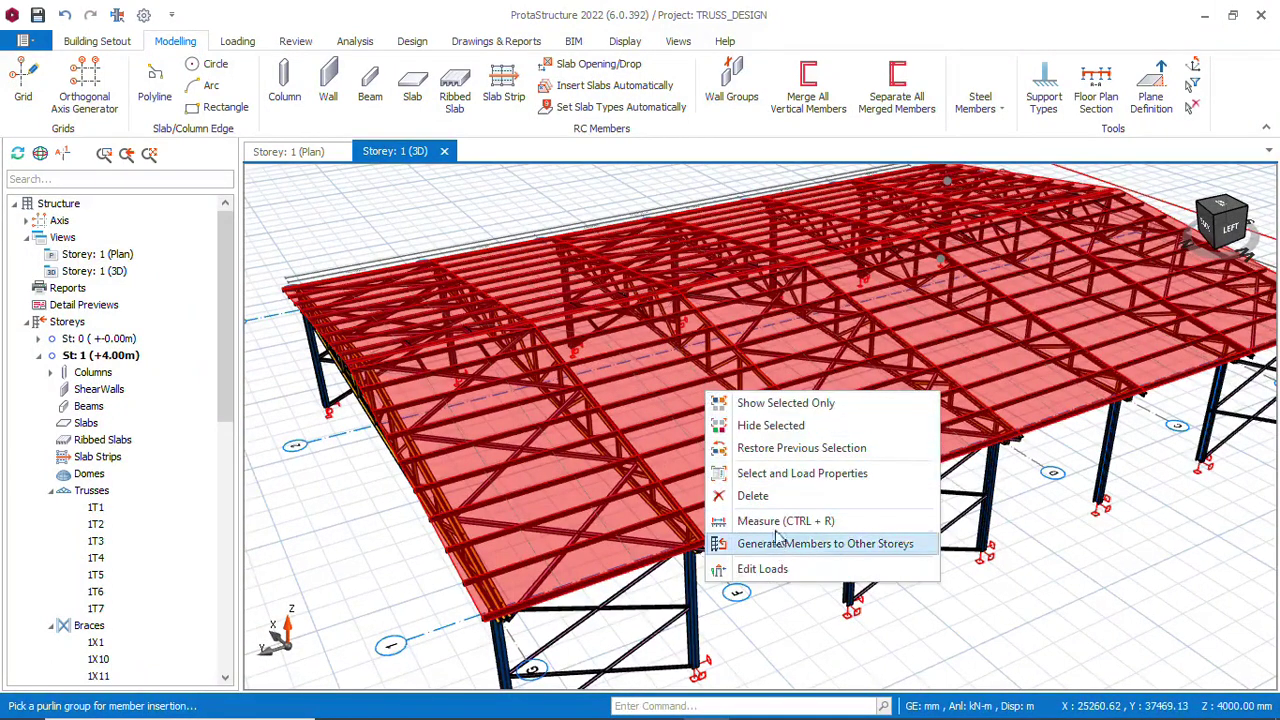
{"action": "left_click", "coordinate": [765, 567]}
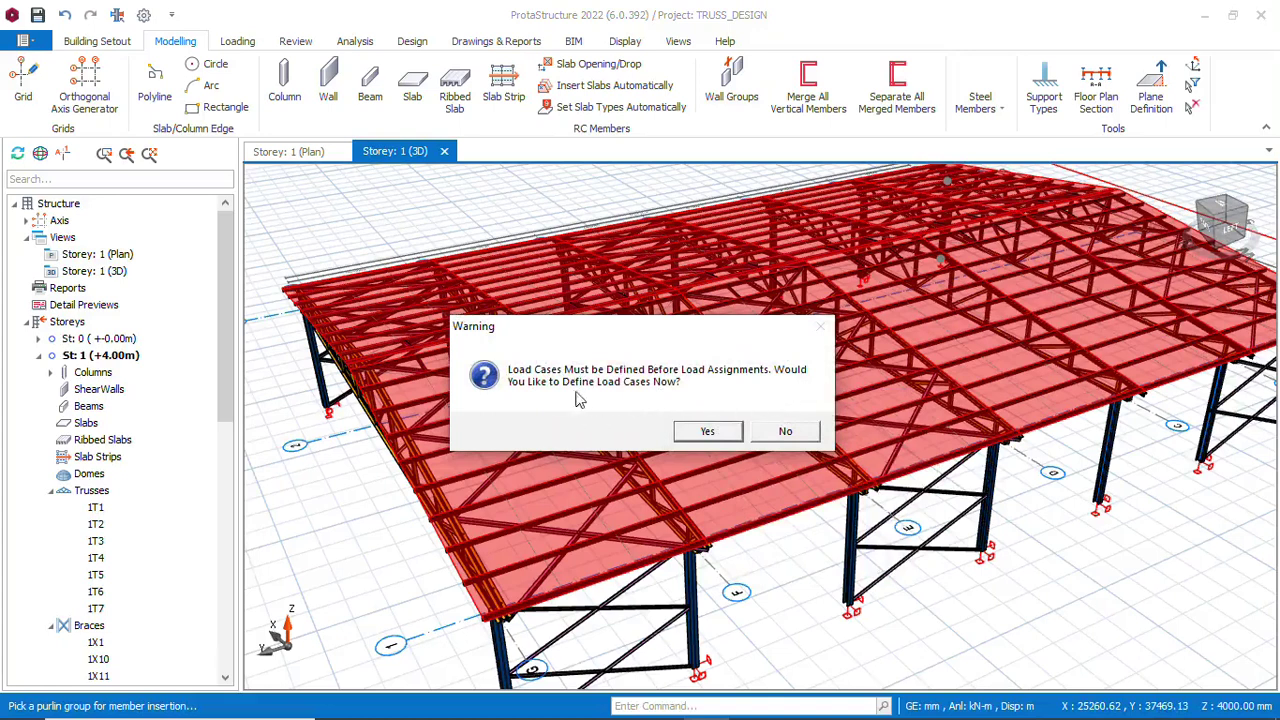
{"action": "left_click", "coordinate": [700, 432]}
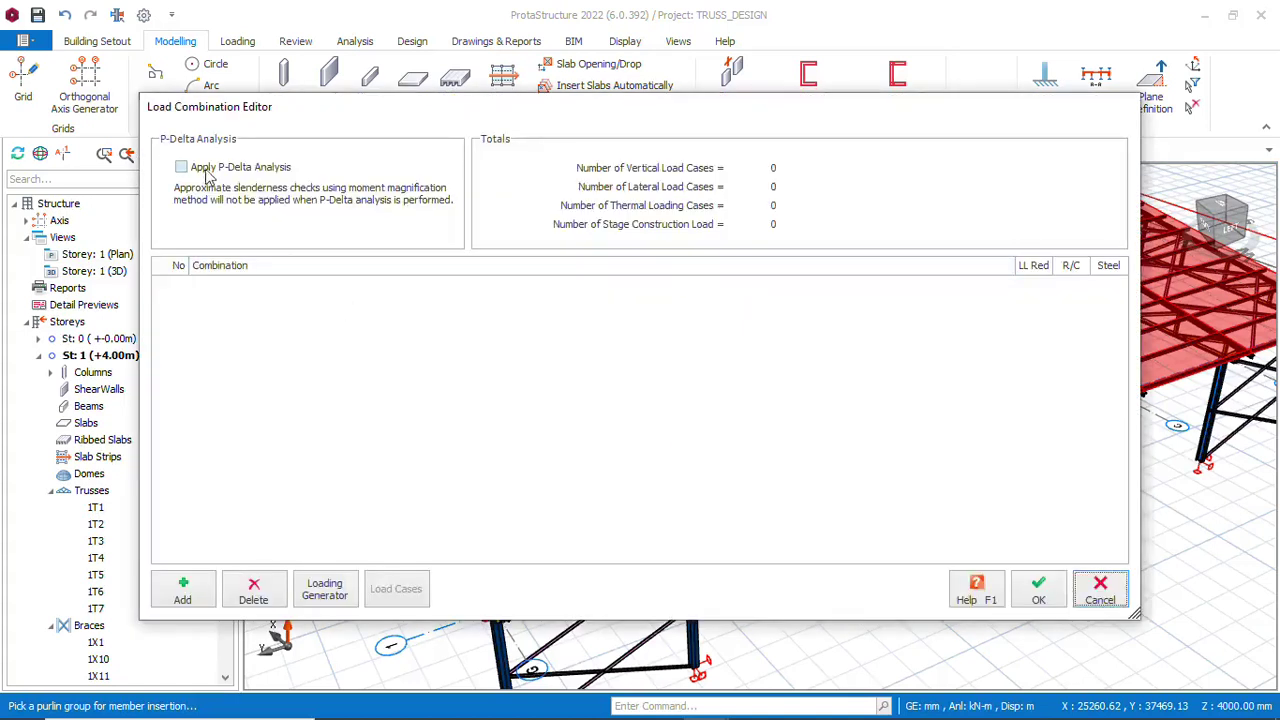
Generate the load combinations automatically with dead, live, pattern and notional loading, using coefficients of 1.4 for G and 1.6 for Q
{"action": "left_click", "coordinate": [330, 592]}
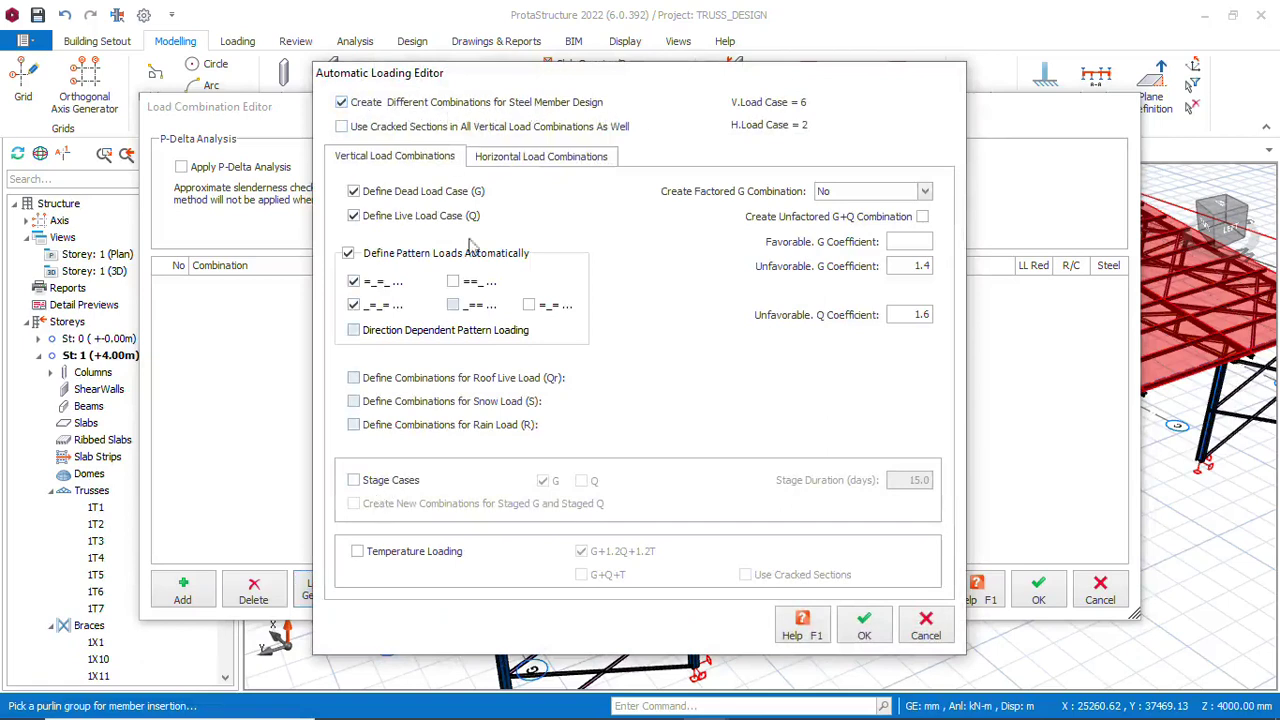
{"action": "left_click", "coordinate": [530, 160]}
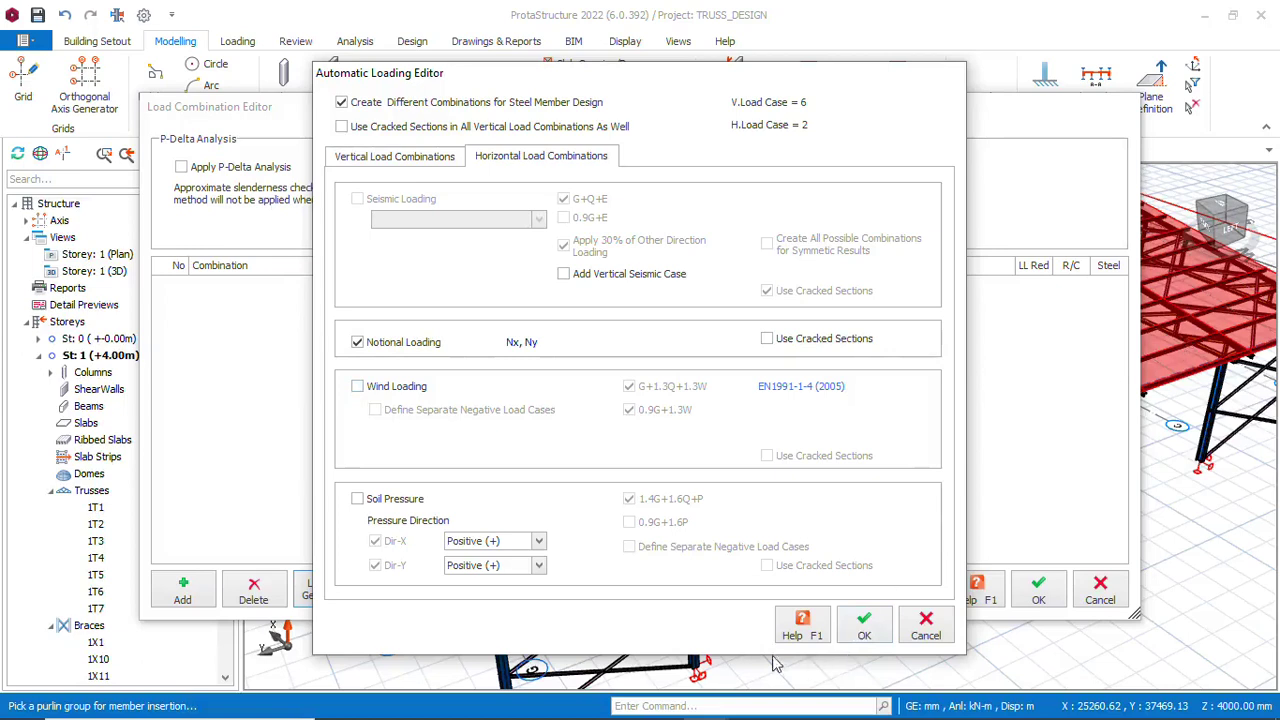
{"action": "left_click", "coordinate": [866, 628]}
{"action": "left_click", "coordinate": [1040, 592]}
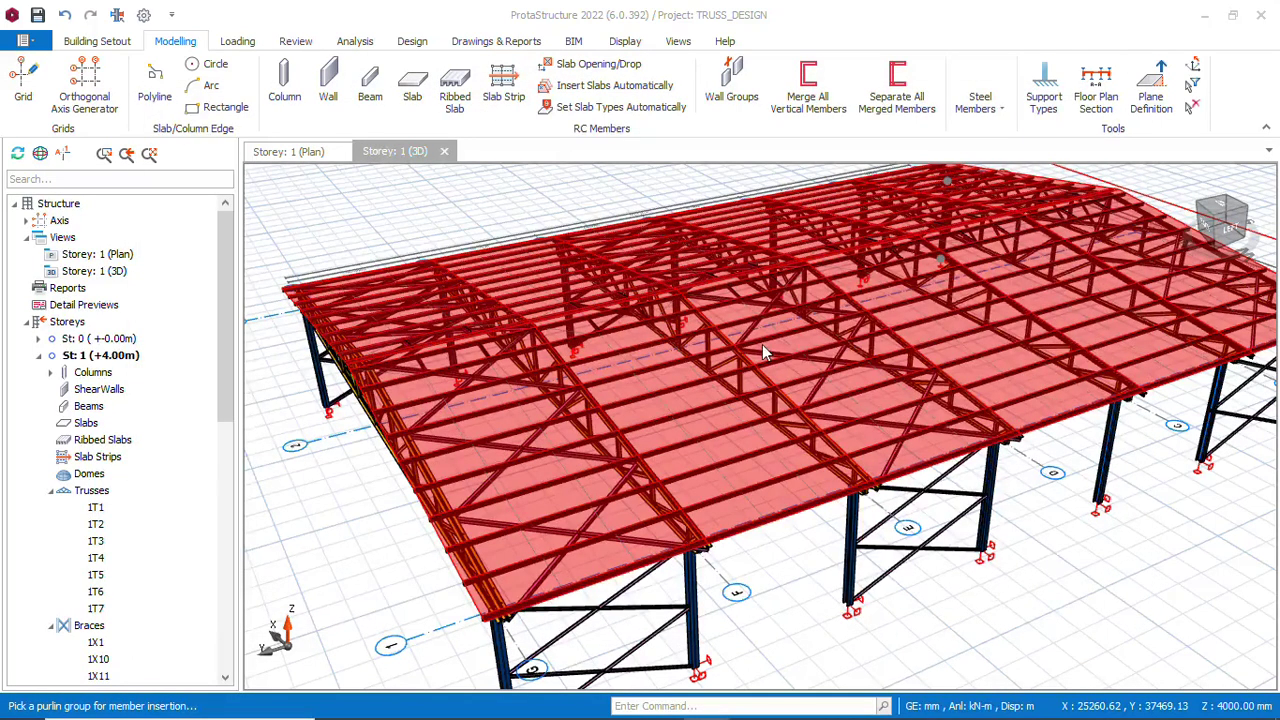
Apply a full uniform area load of 0.23 kN/m2 in the gravity direction to all cladding panels under load case G
{"action": "left_click", "coordinate": [642, 318]}
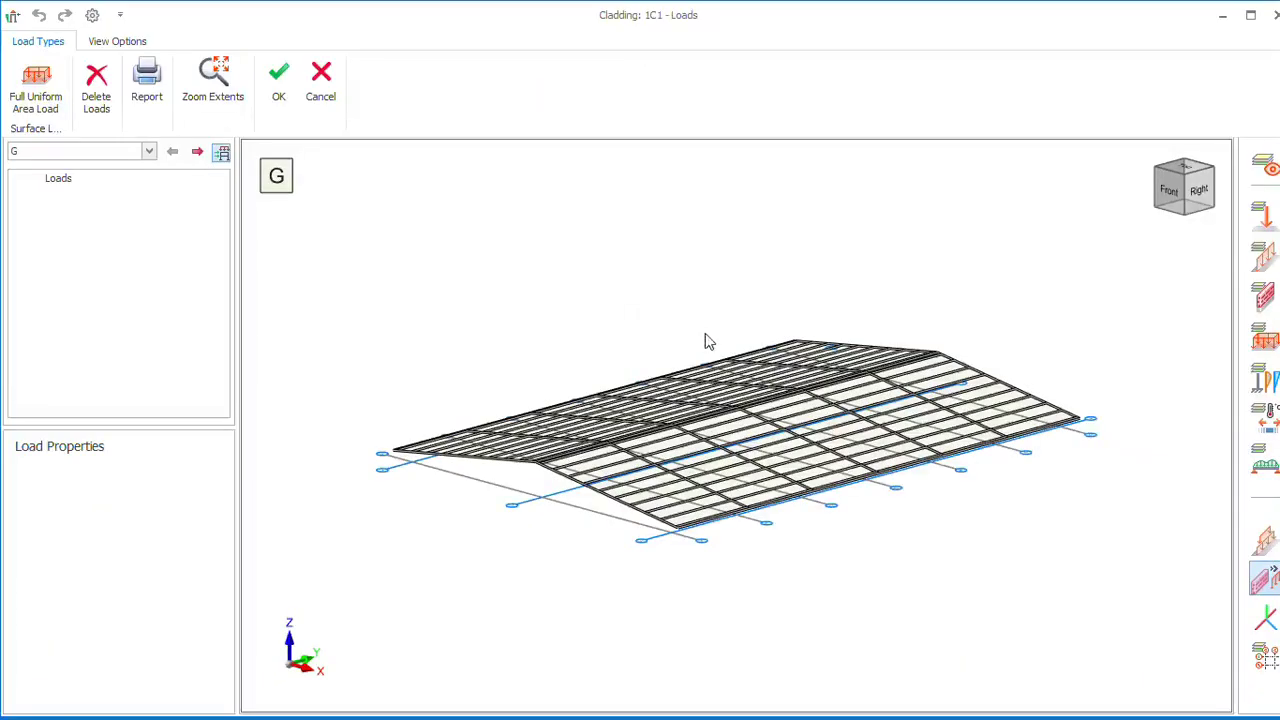
{"action": "left_click", "coordinate": [44, 104]}
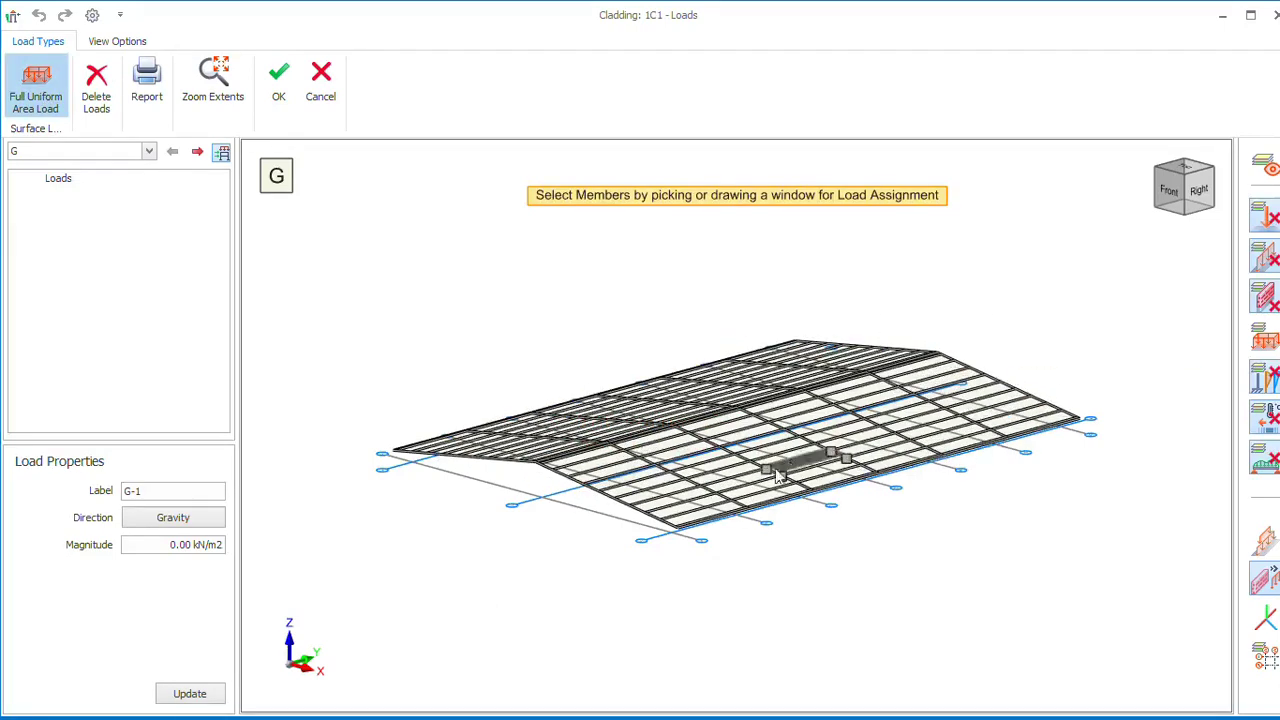
{"action": "left_click", "coordinate": [149, 152]}
{"action": "left_click", "coordinate": [100, 177]}
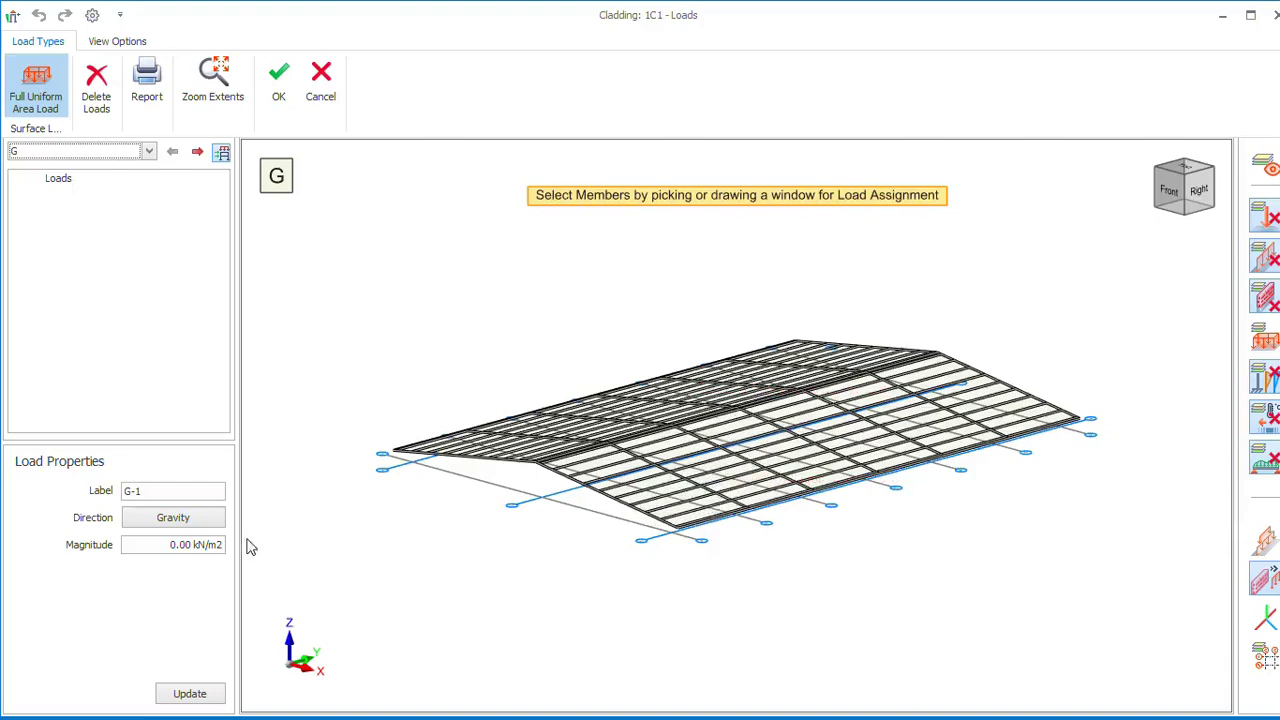
{"action": "left_click", "coordinate": [214, 527]}
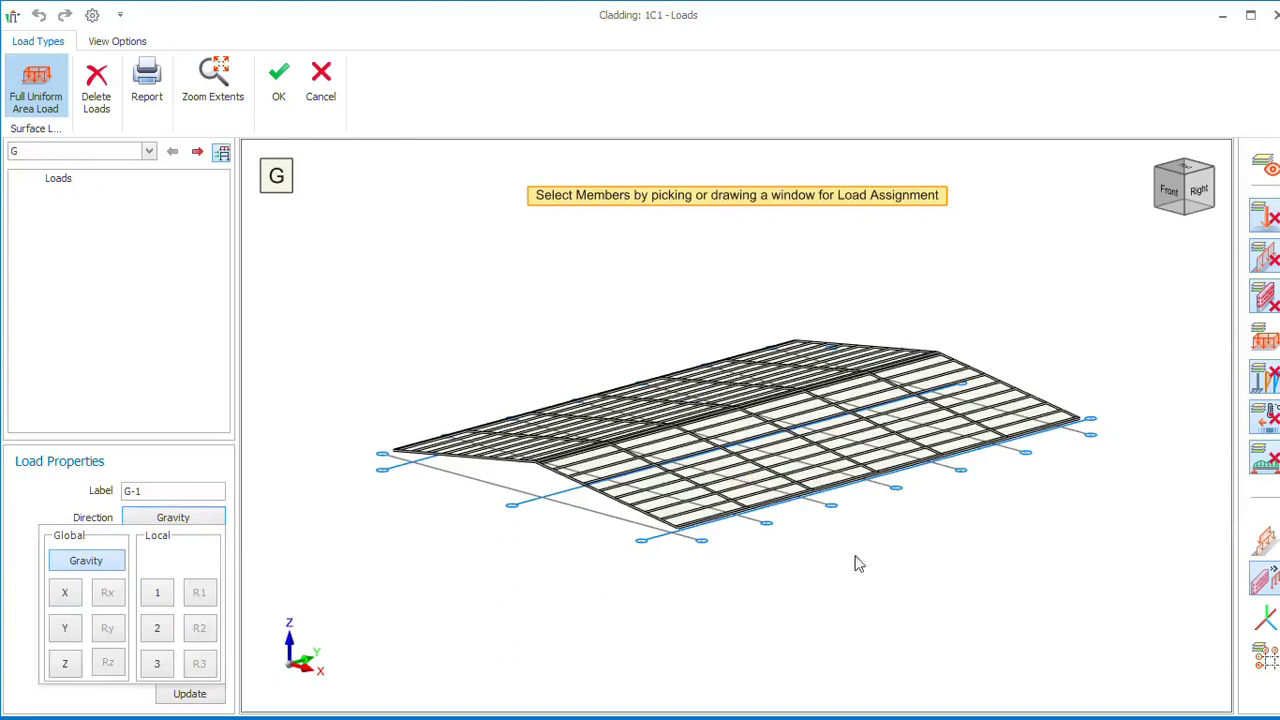
{"action": "left_click", "coordinate": [116, 566]}
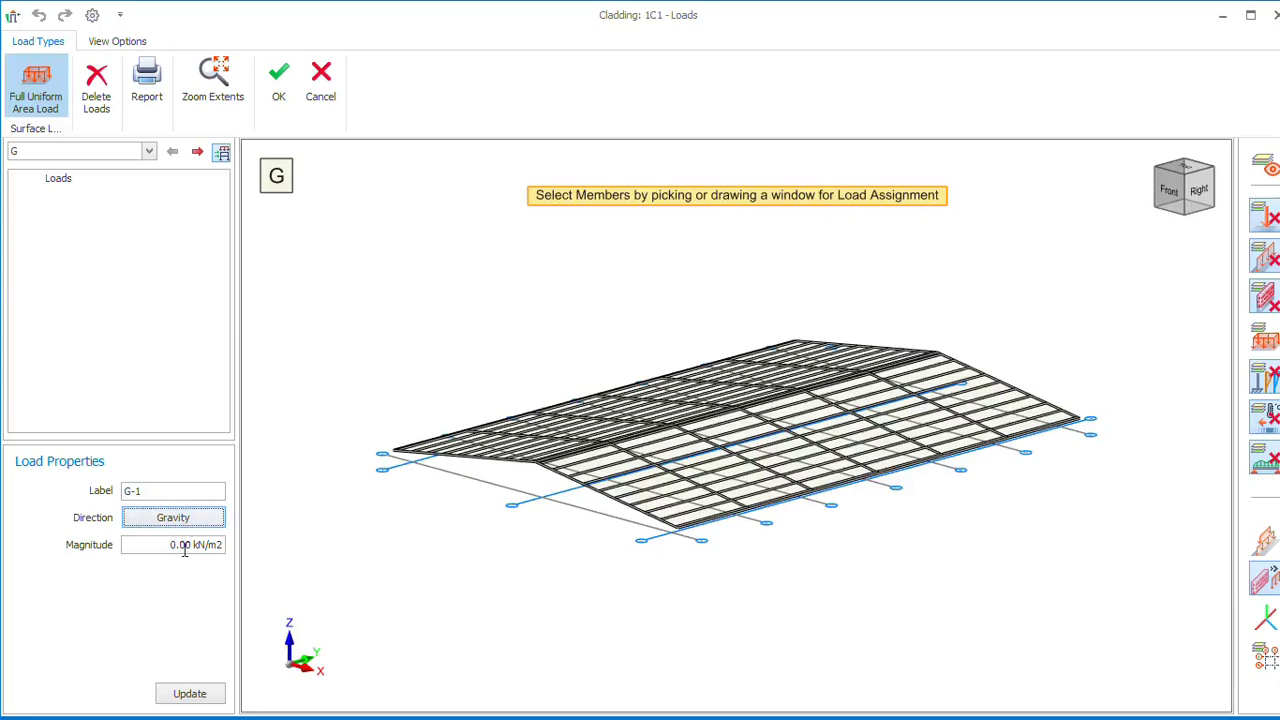
{"action": "left_click_drag", "start_coordinate": [191, 547], "coordinate": [165, 546]}
{"action": "left_click_drag", "start_coordinate": [342, 213], "coordinate": [1124, 556]}
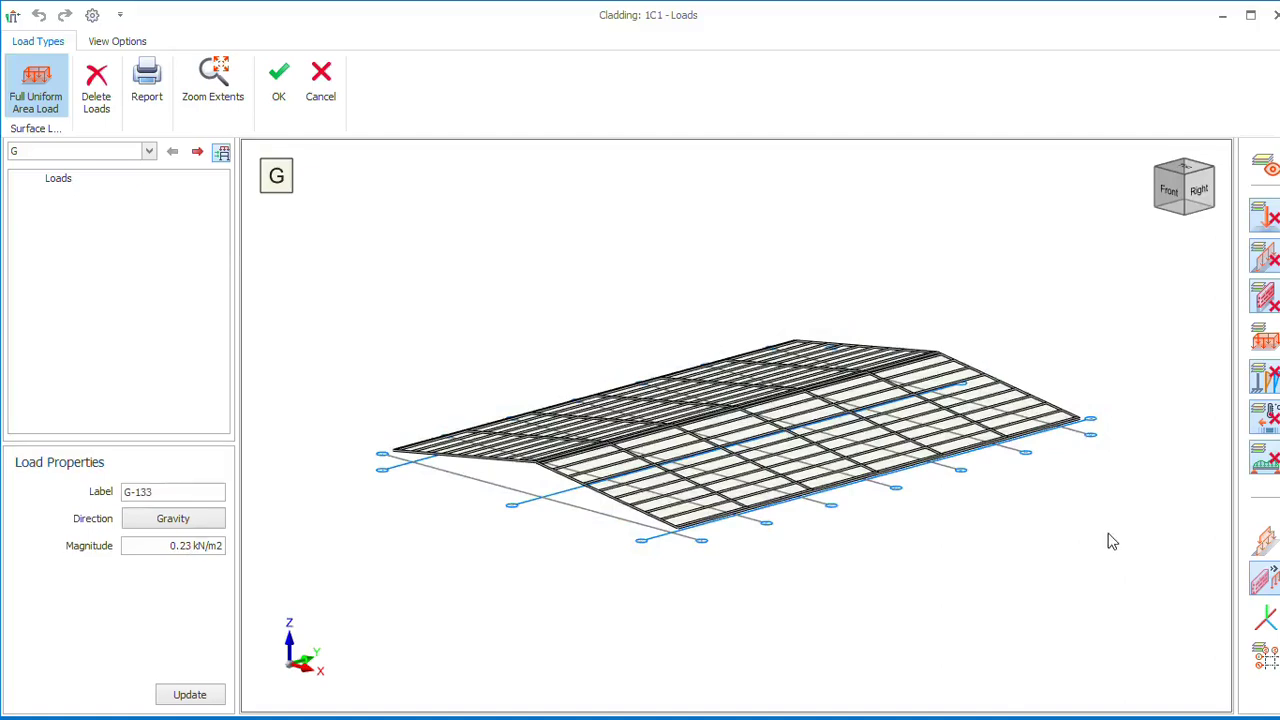
{"action": "scroll", "coordinate": [668, 492], "scroll_direction": "up", "scroll_amount": 5}
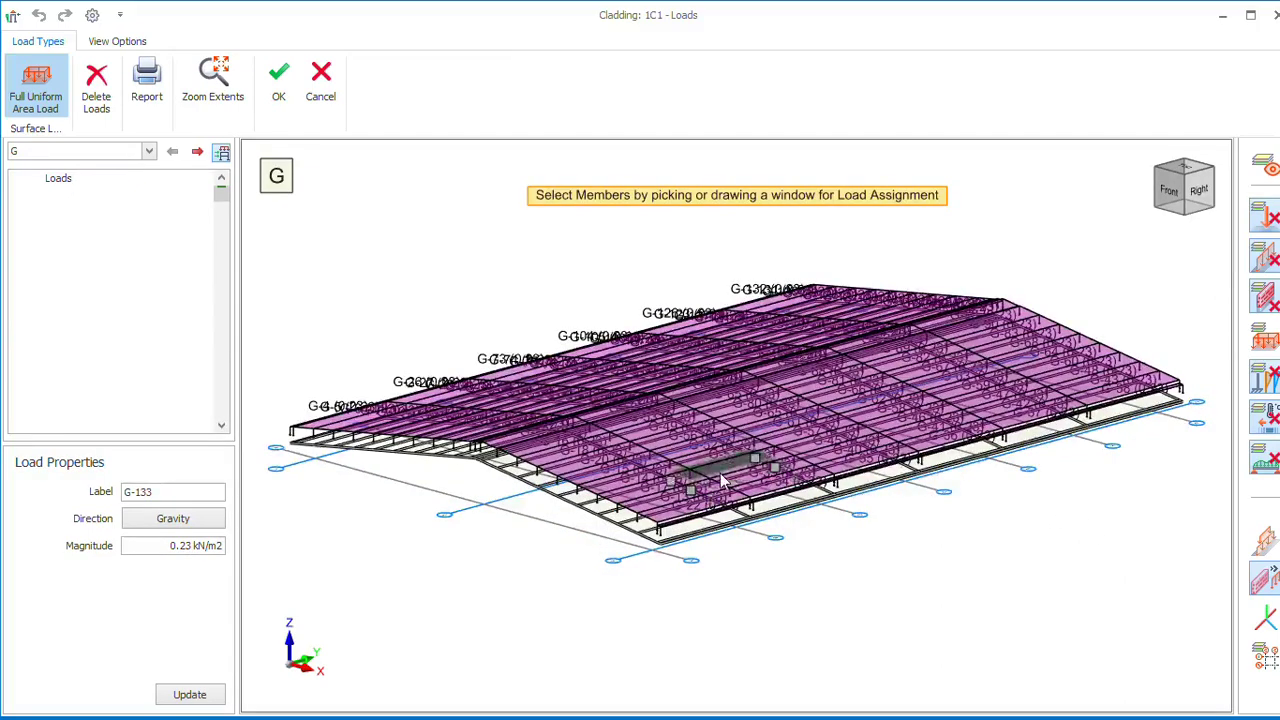
{"action": "scroll", "coordinate": [725, 438], "scroll_direction": "down", "scroll_amount": 5}
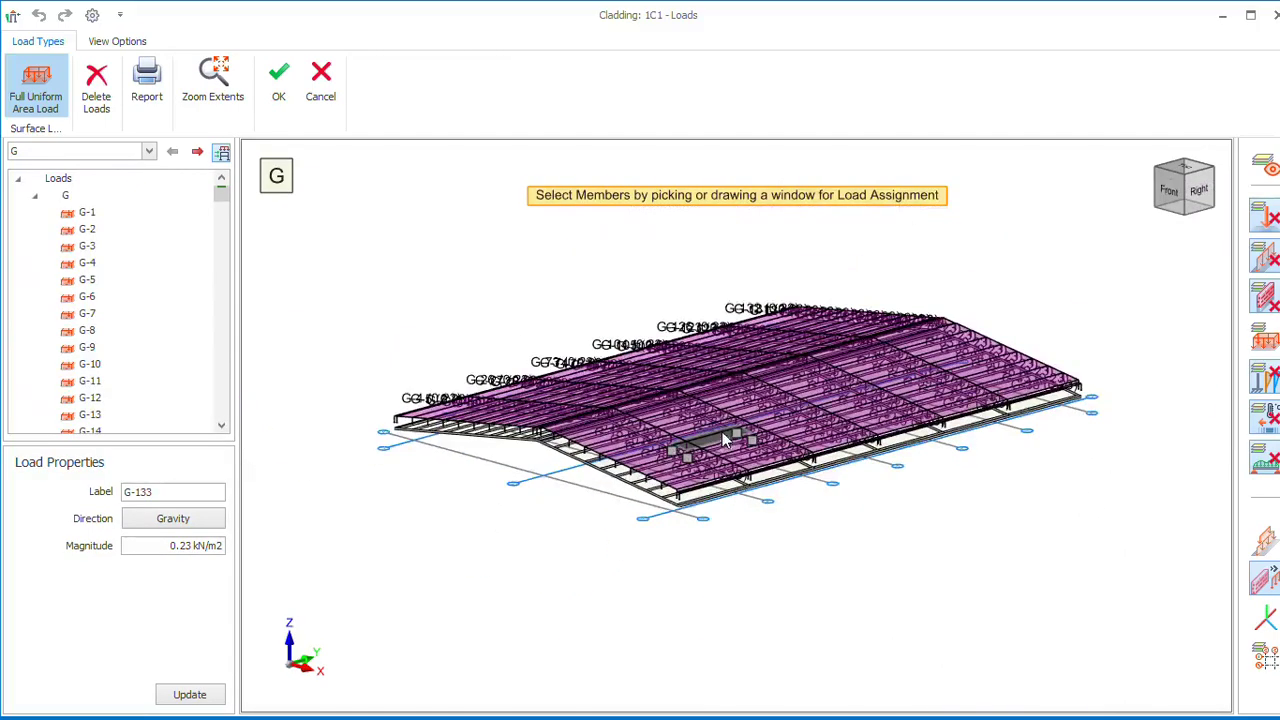
Apply the 0.23 kN/m2 uniform gravity load to all cladding panels under load case Q and accept the cladding loads
{"action": "left_click", "coordinate": [148, 151]}
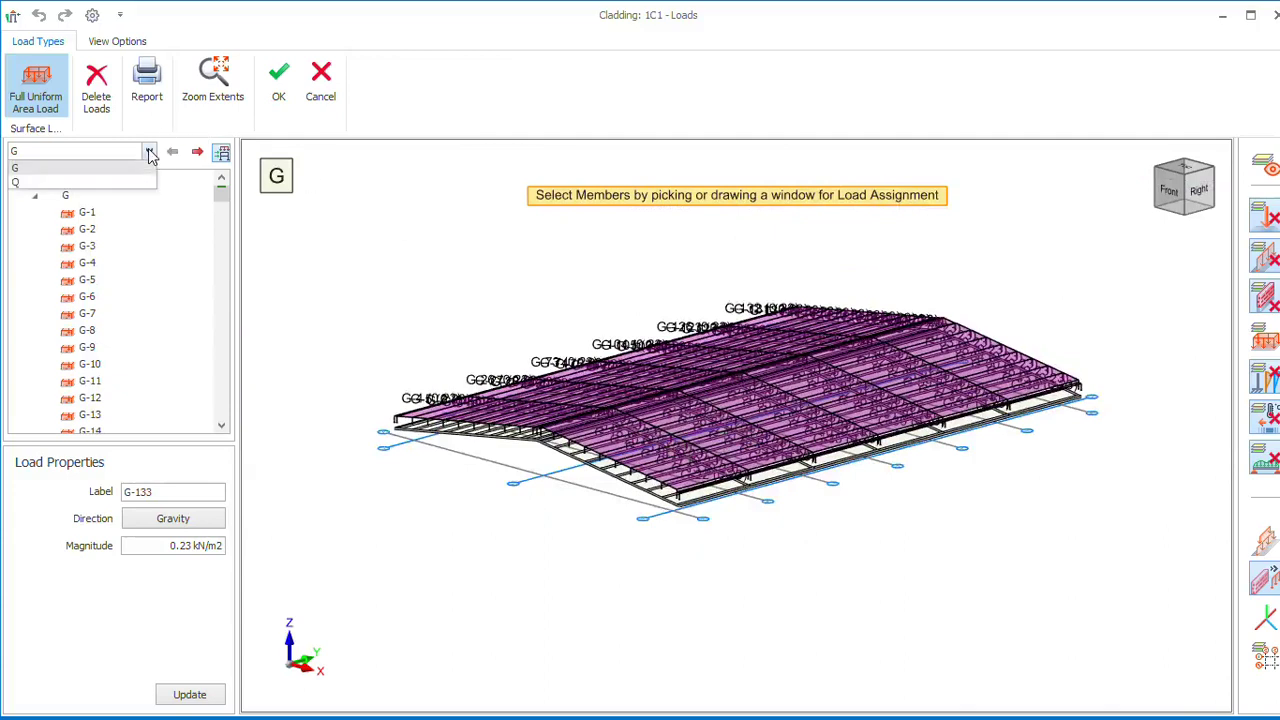
{"action": "left_click", "coordinate": [20, 184]}
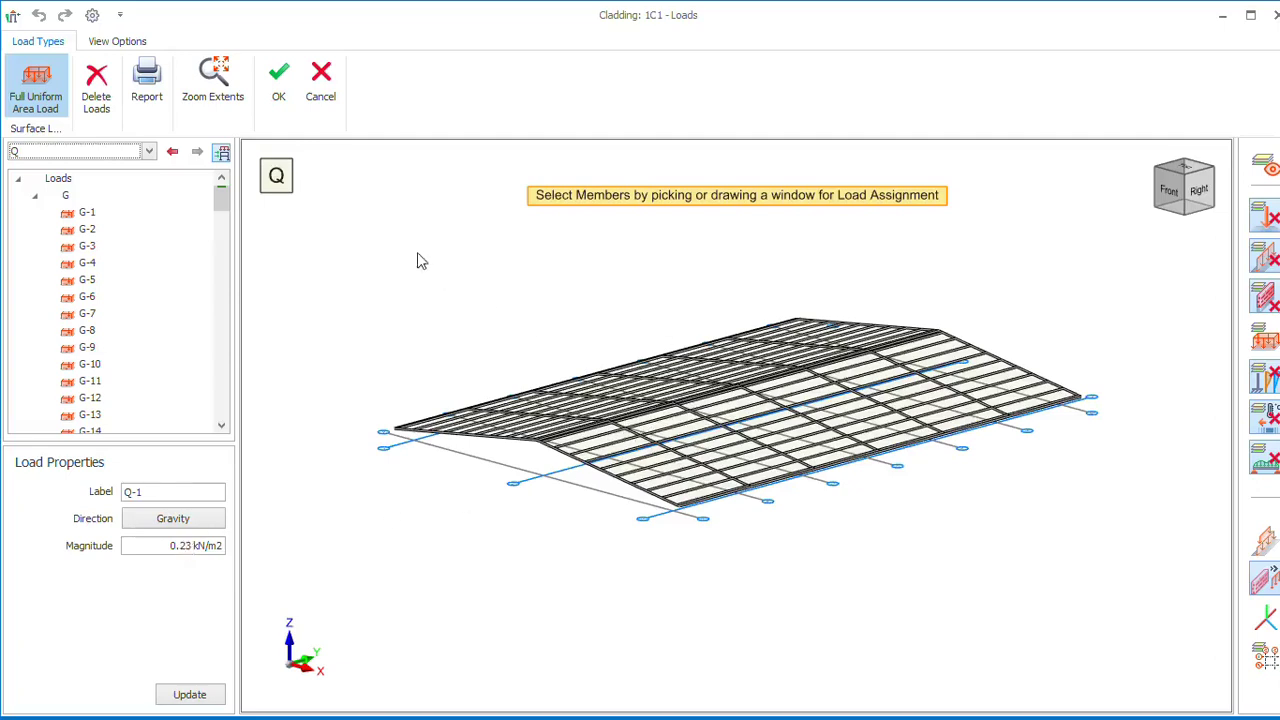
{"action": "left_click_drag", "start_coordinate": [352, 220], "coordinate": [1114, 546]}
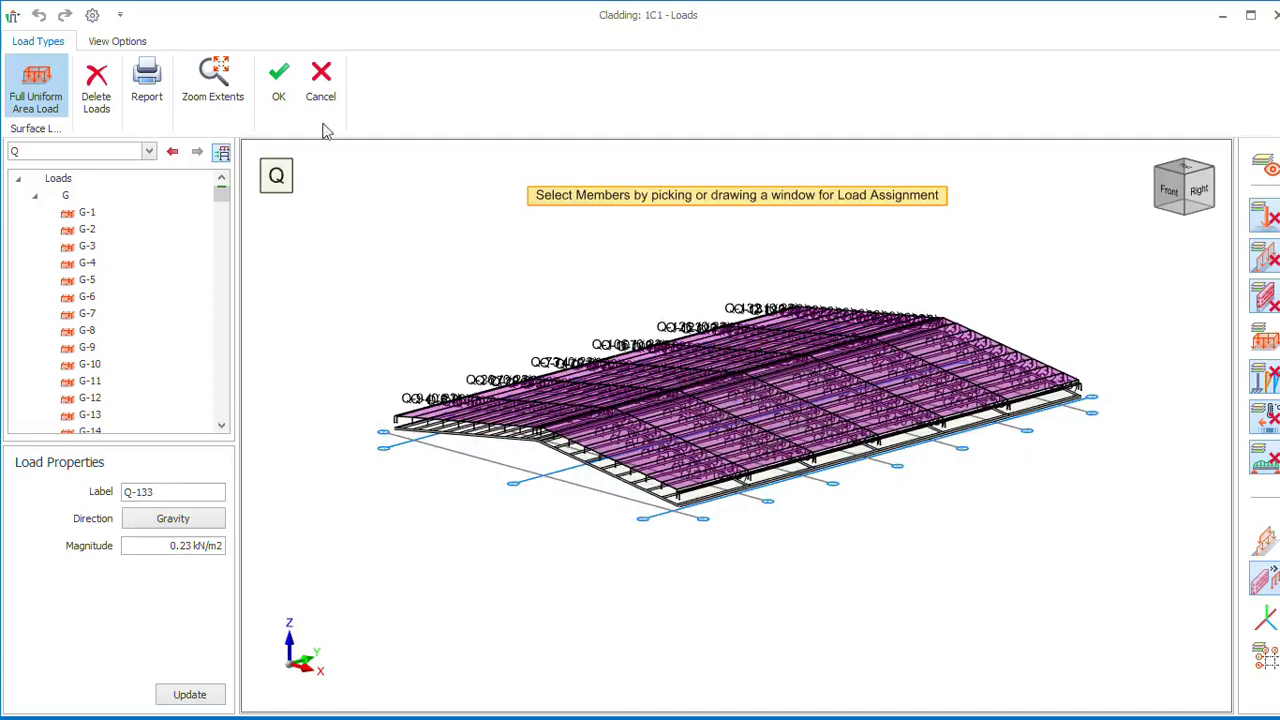
{"action": "left_click", "coordinate": [280, 92]}
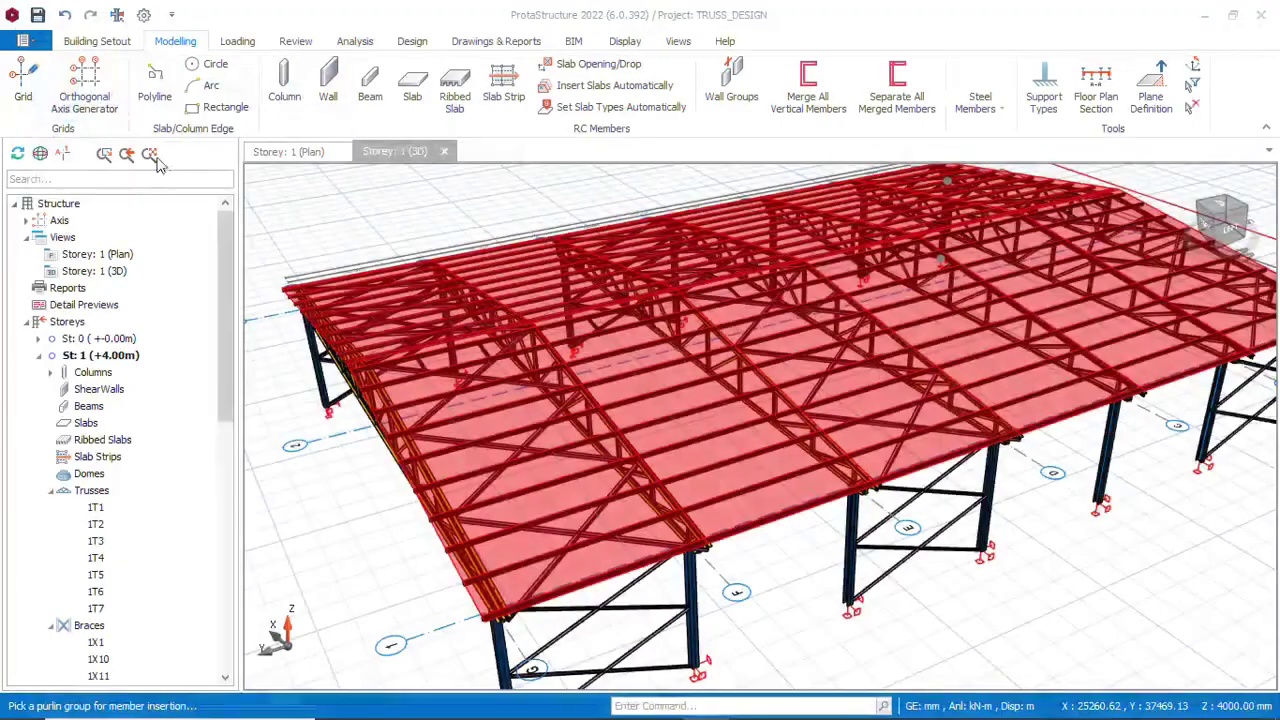
{"action": "scroll", "coordinate": [655, 390], "scroll_direction": "down", "scroll_amount": 2}
{"action": "middle_click_drag", "start_coordinate": [700, 466], "coordinate": [690, 440]}
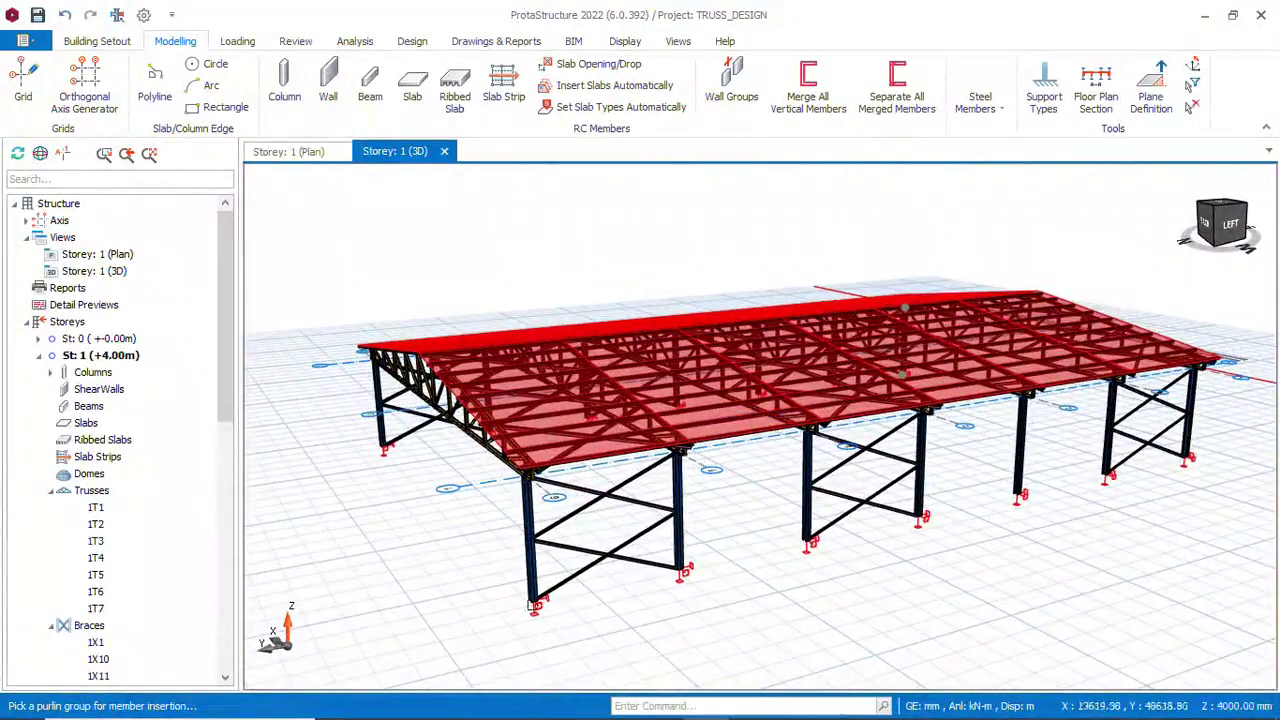
{"action": "mouse_move", "coordinate": [555, 467]}
{"action": "middle_mouse_down"}
{"action": "mouse_move", "coordinate": [588, 457]}
{"action": "mouse_move", "coordinate": [548, 467]}
{"action": "middle_mouse_up"}
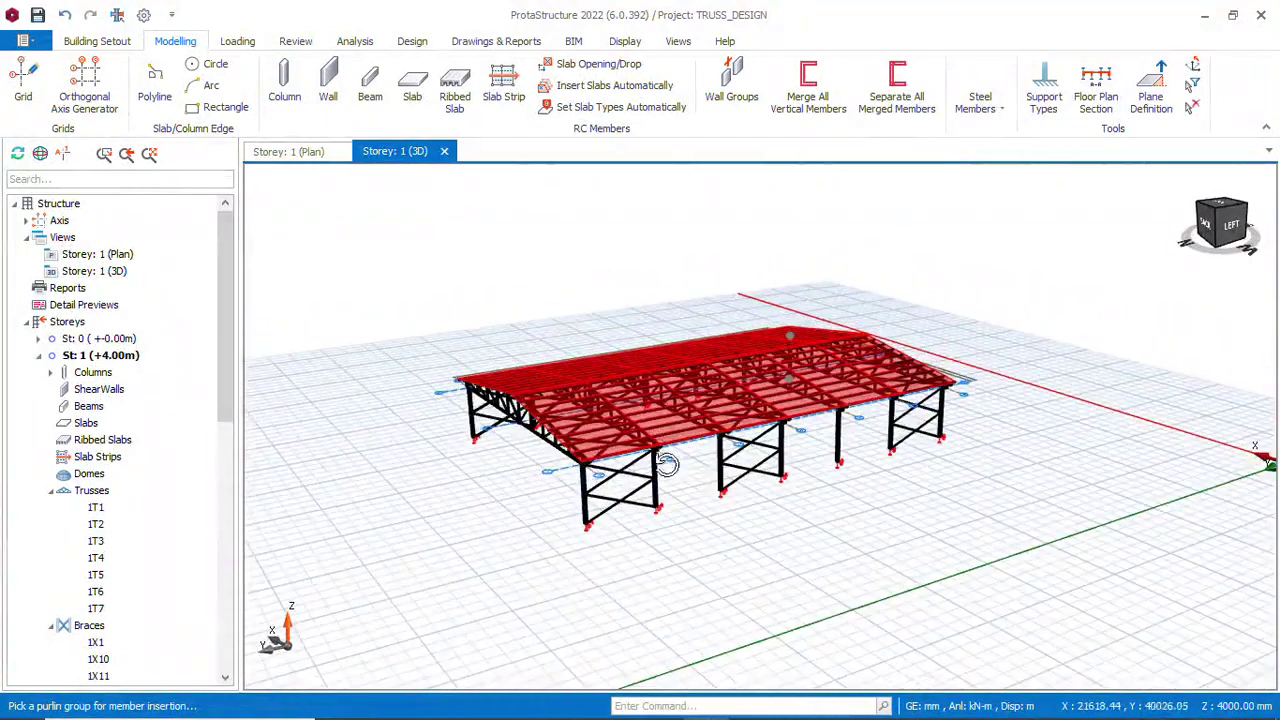
{"action": "mouse_move", "coordinate": [668, 463]}
{"action": "middle_mouse_down"}
{"action": "mouse_move", "coordinate": [646, 477]}
{"action": "mouse_move", "coordinate": [686, 462]}
{"action": "middle_mouse_up"}
{"action": "mouse_move", "coordinate": [547, 457]}
{"action": "middle_mouse_down"}
{"action": "mouse_move", "coordinate": [663, 434]}
{"action": "mouse_move", "coordinate": [704, 408]}
{"action": "mouse_move", "coordinate": [551, 429]}
{"action": "mouse_move", "coordinate": [809, 437]}
{"action": "mouse_move", "coordinate": [925, 365]}
{"action": "mouse_move", "coordinate": [1008, 418]}
{"action": "middle_mouse_up"}
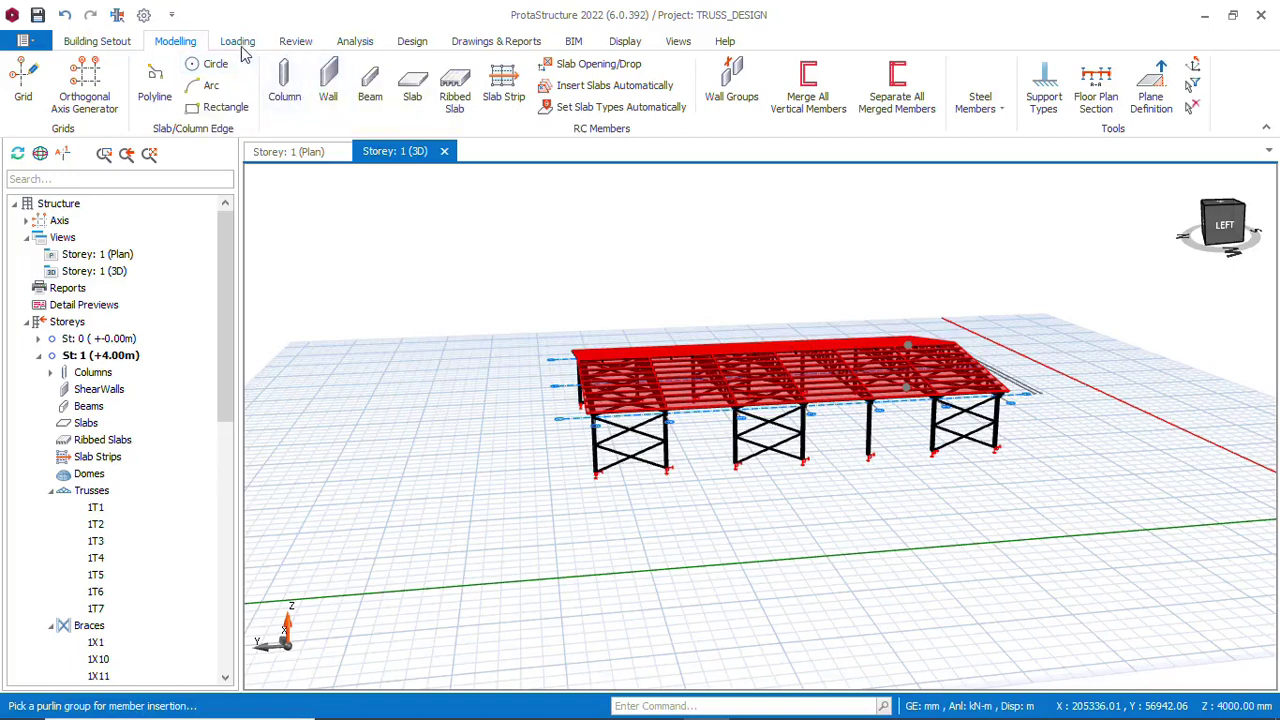
Open the building analysis and review the default member material grades and the project's design codes
{"action": "left_click", "coordinate": [357, 43]}
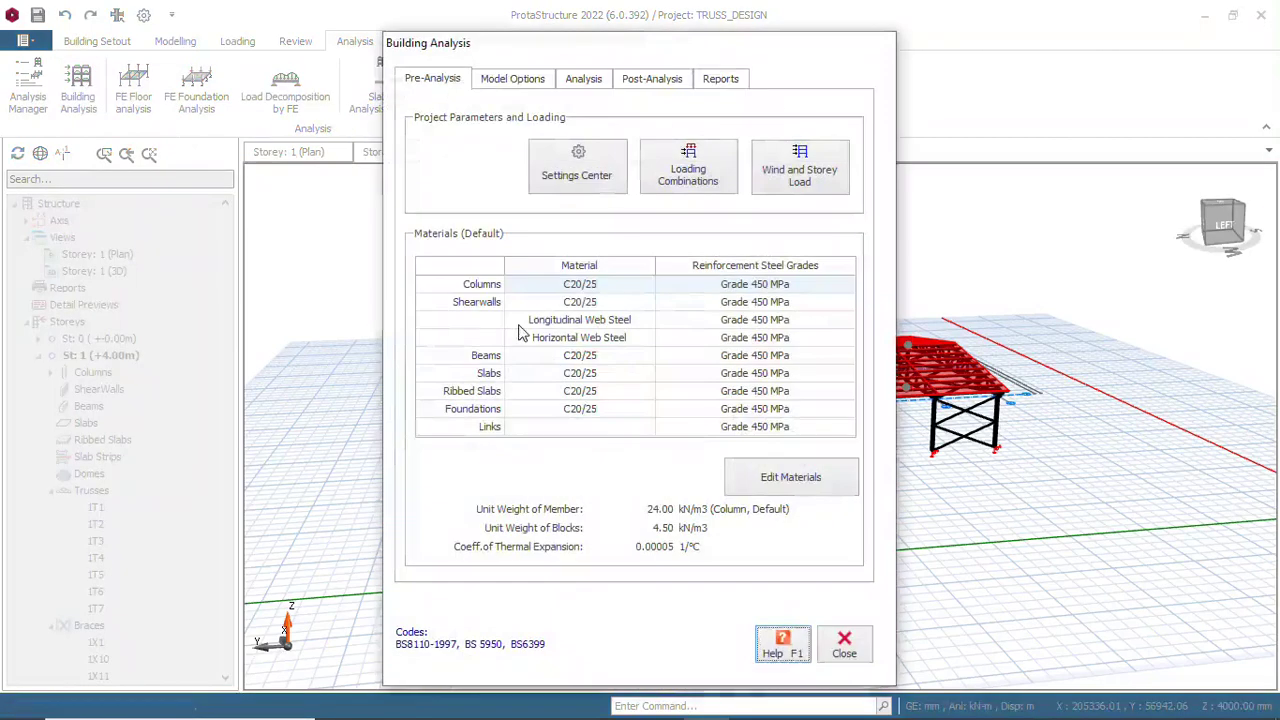
{"action": "left_click_drag", "start_coordinate": [648, 57], "coordinate": [703, 28]}
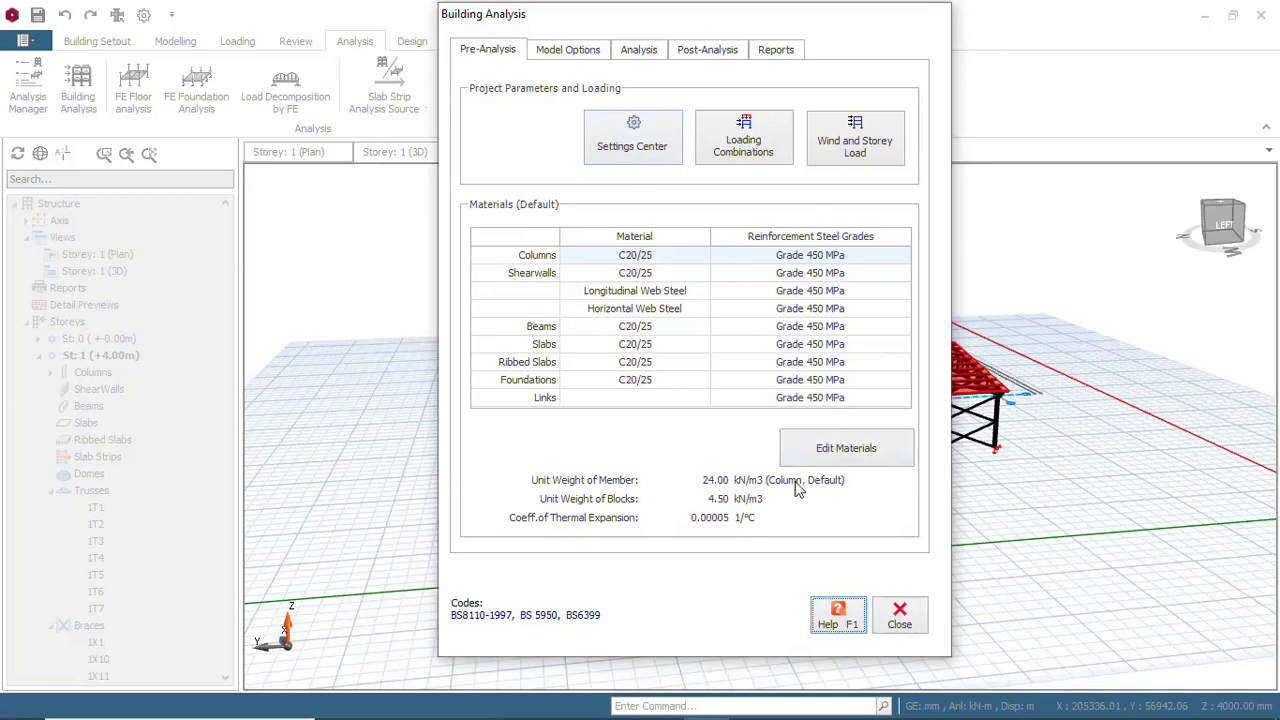
{"action": "left_click", "coordinate": [828, 463]}
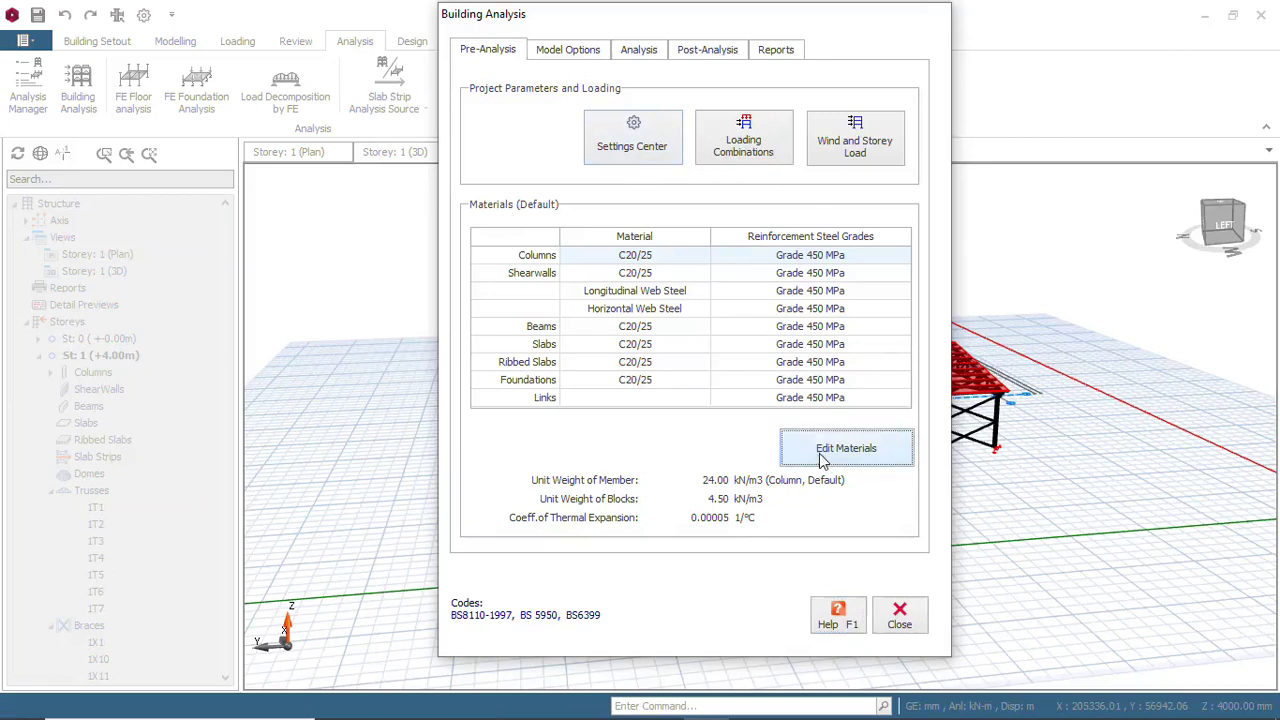
{"action": "left_click", "coordinate": [822, 460]}
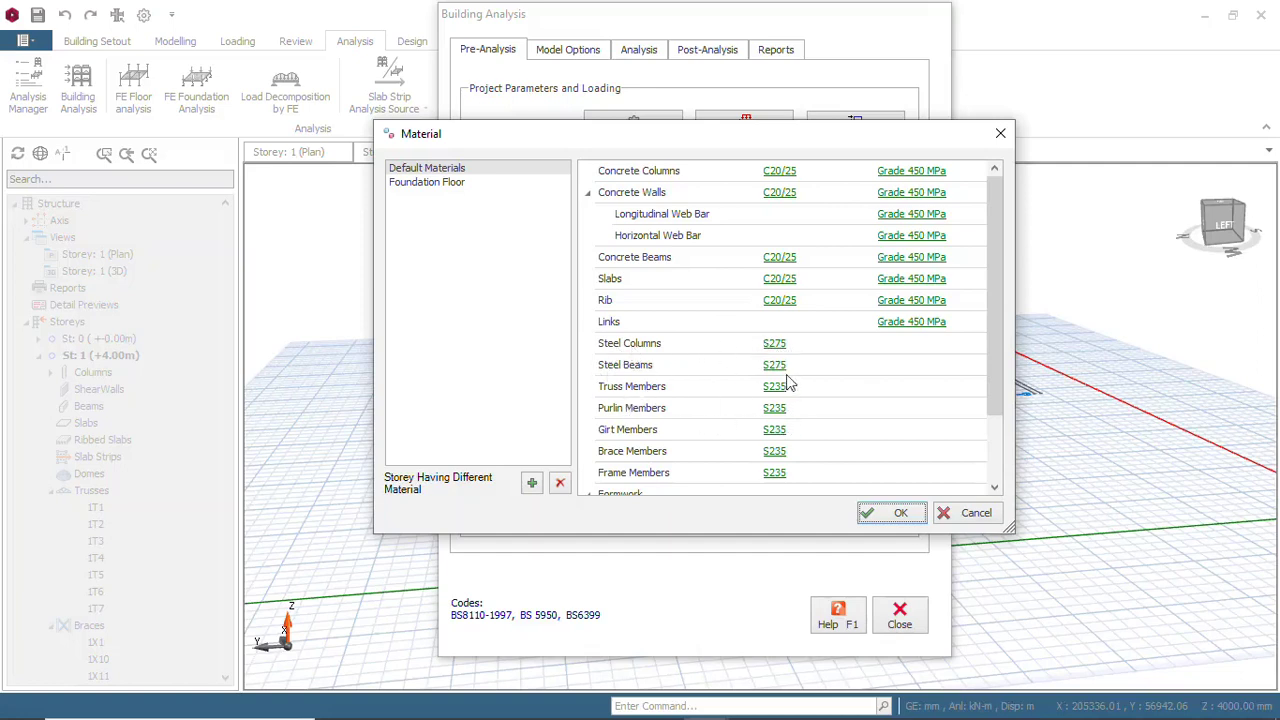
{"action": "scroll", "coordinate": [774, 466], "scroll_direction": "down", "scroll_amount": 2}
{"action": "scroll", "coordinate": [774, 466], "scroll_direction": "up", "scroll_amount": 2}
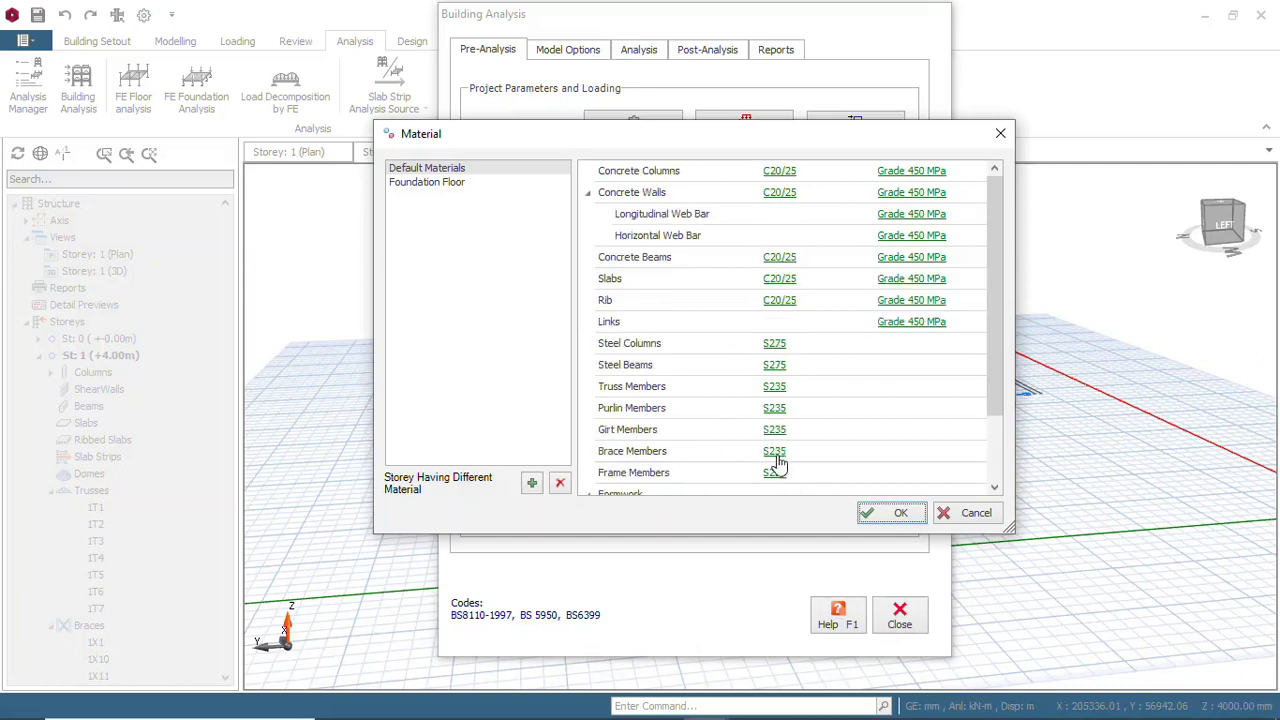
{"action": "left_click", "coordinate": [884, 516]}
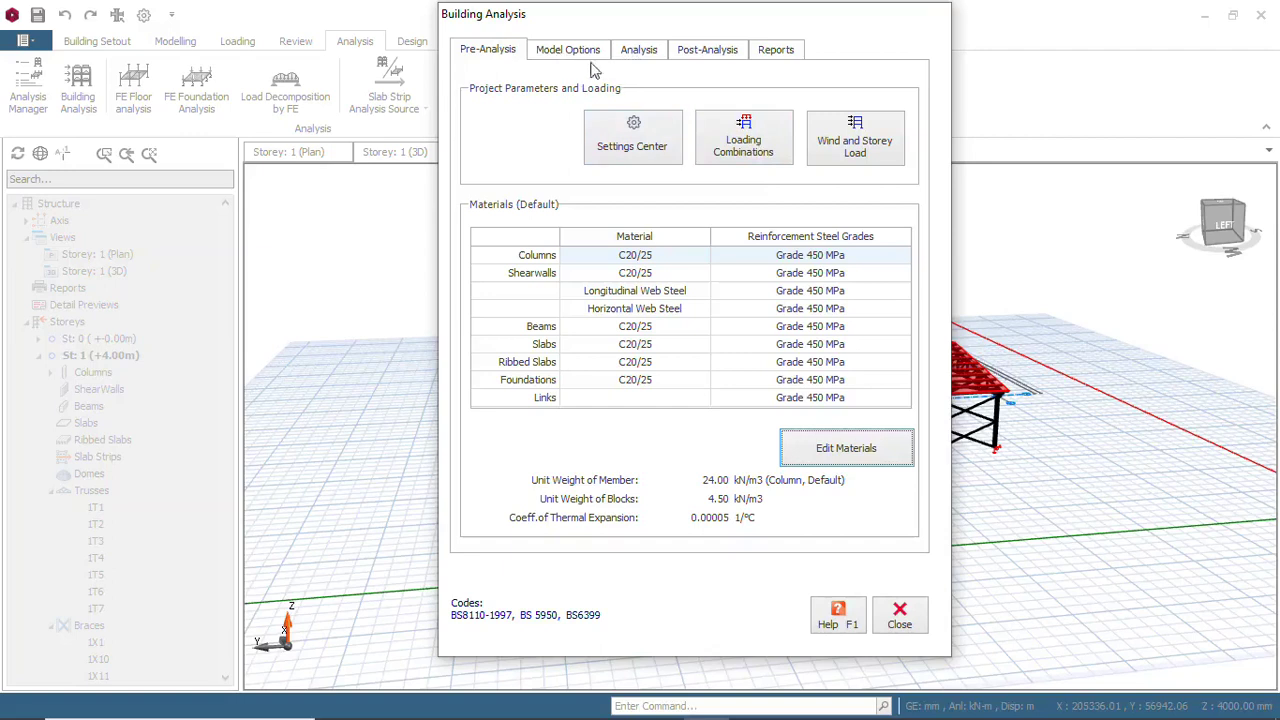
{"action": "left_click", "coordinate": [641, 148]}
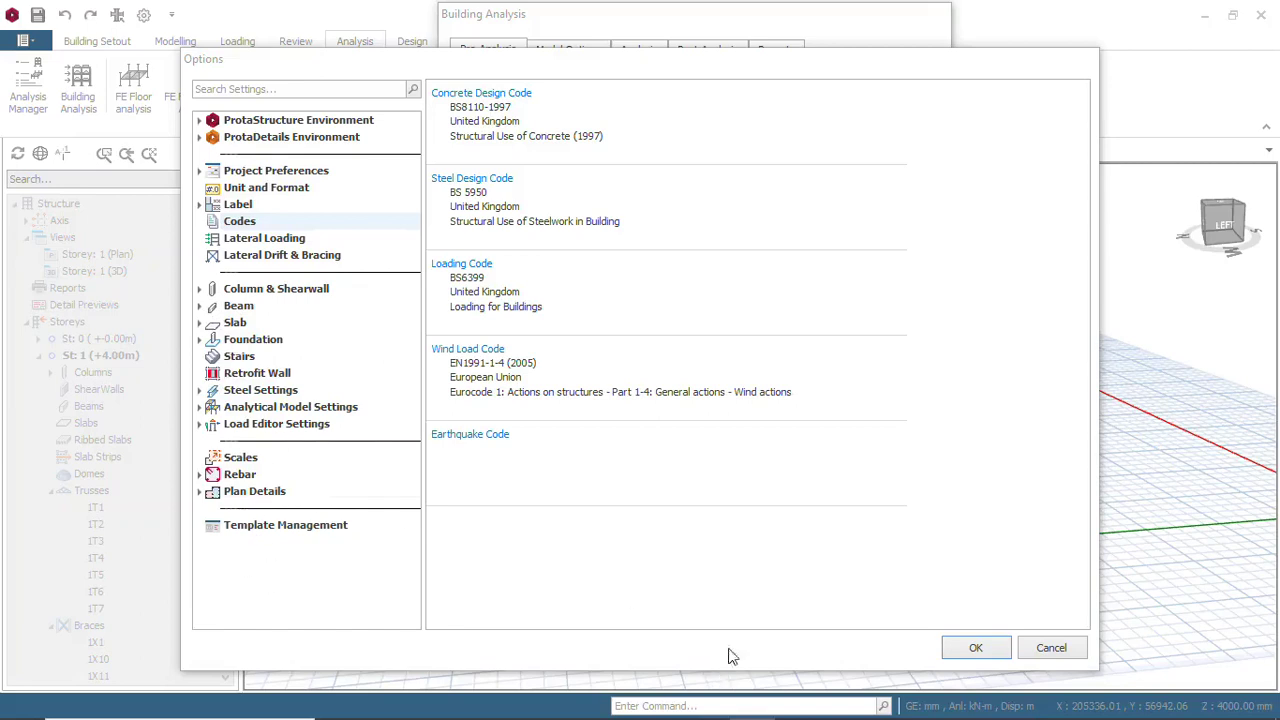
{"action": "left_click", "coordinate": [975, 648]}
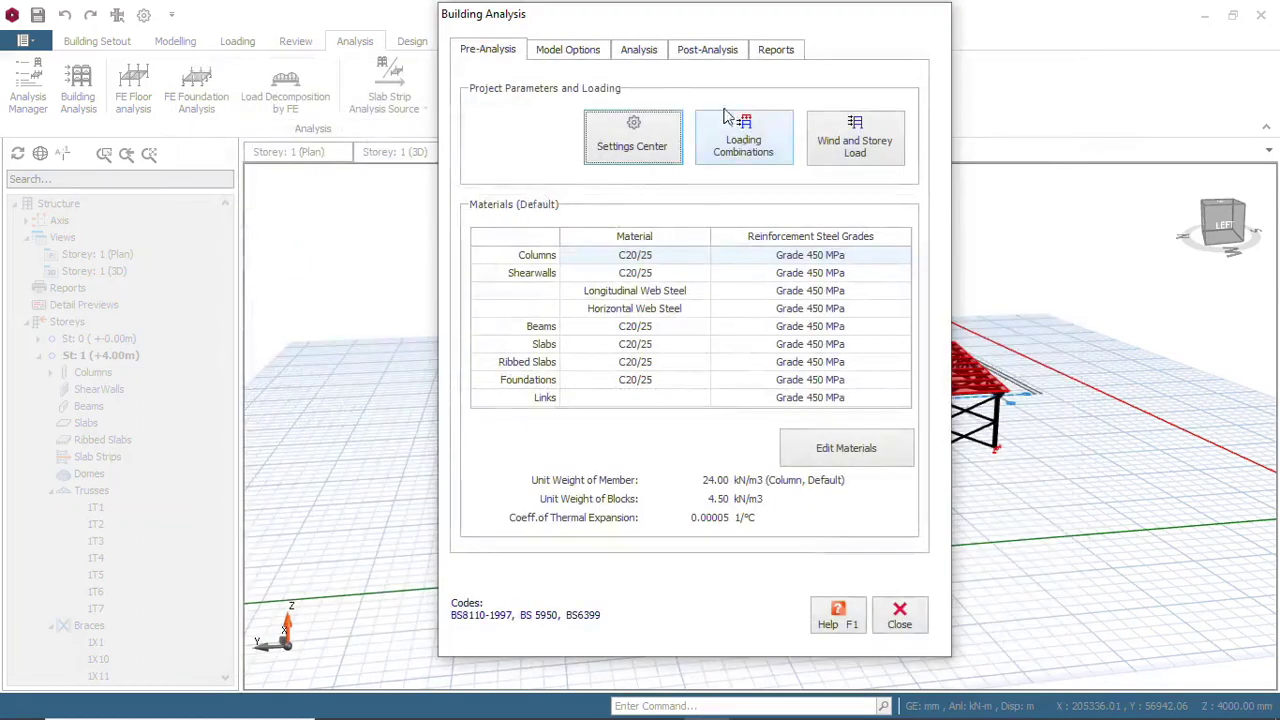
Run the building model check for all storeys with every check enabled and review its log
{"action": "left_click", "coordinate": [639, 52]}
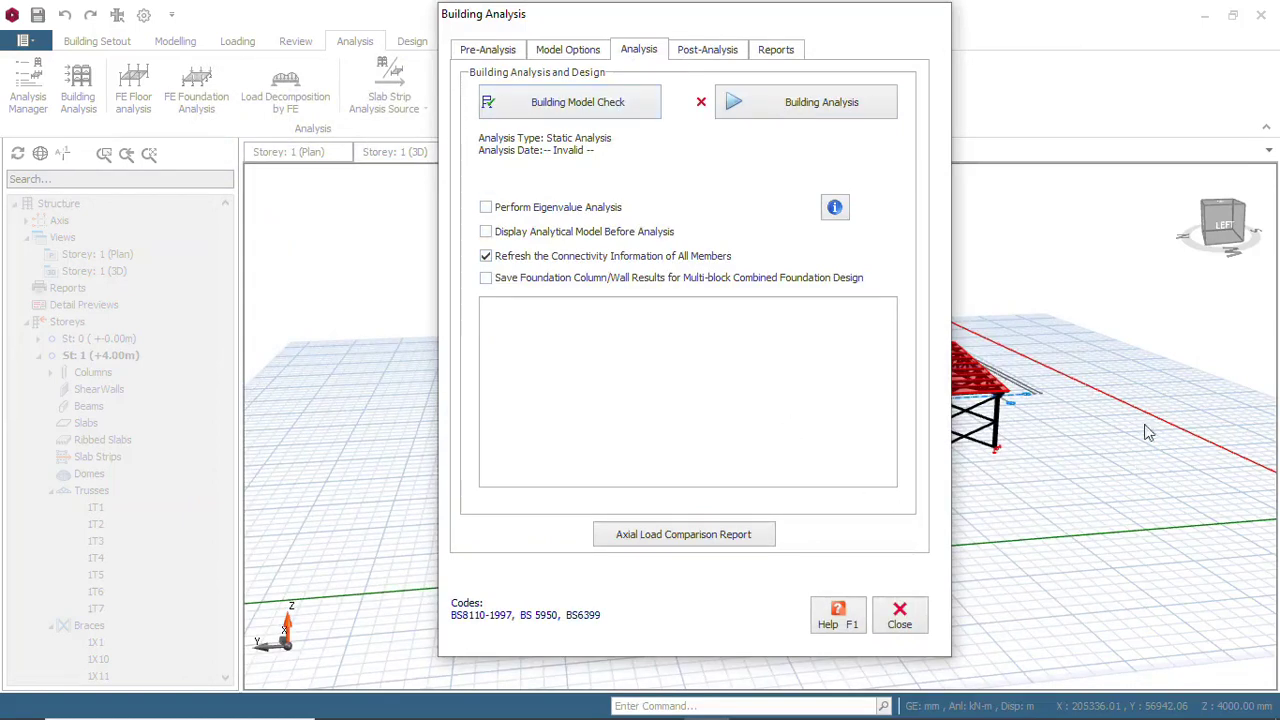
{"action": "left_click", "coordinate": [557, 108]}
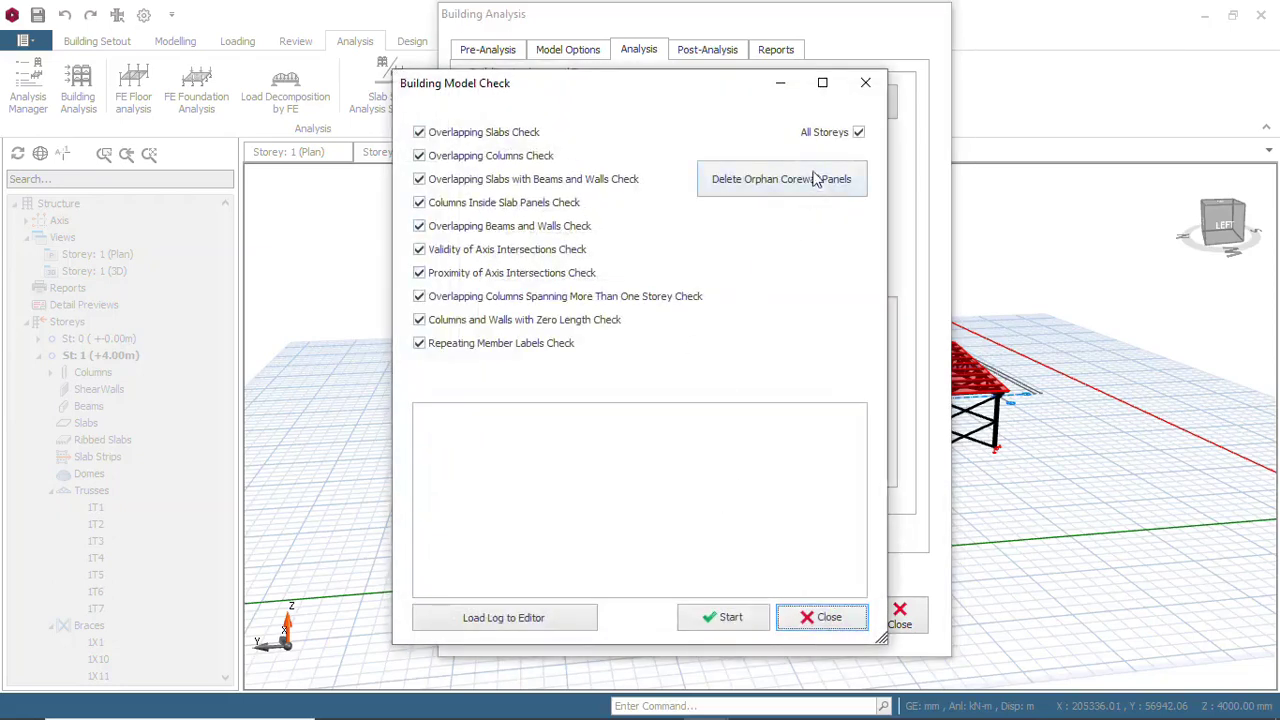
{"action": "left_click", "coordinate": [710, 620]}
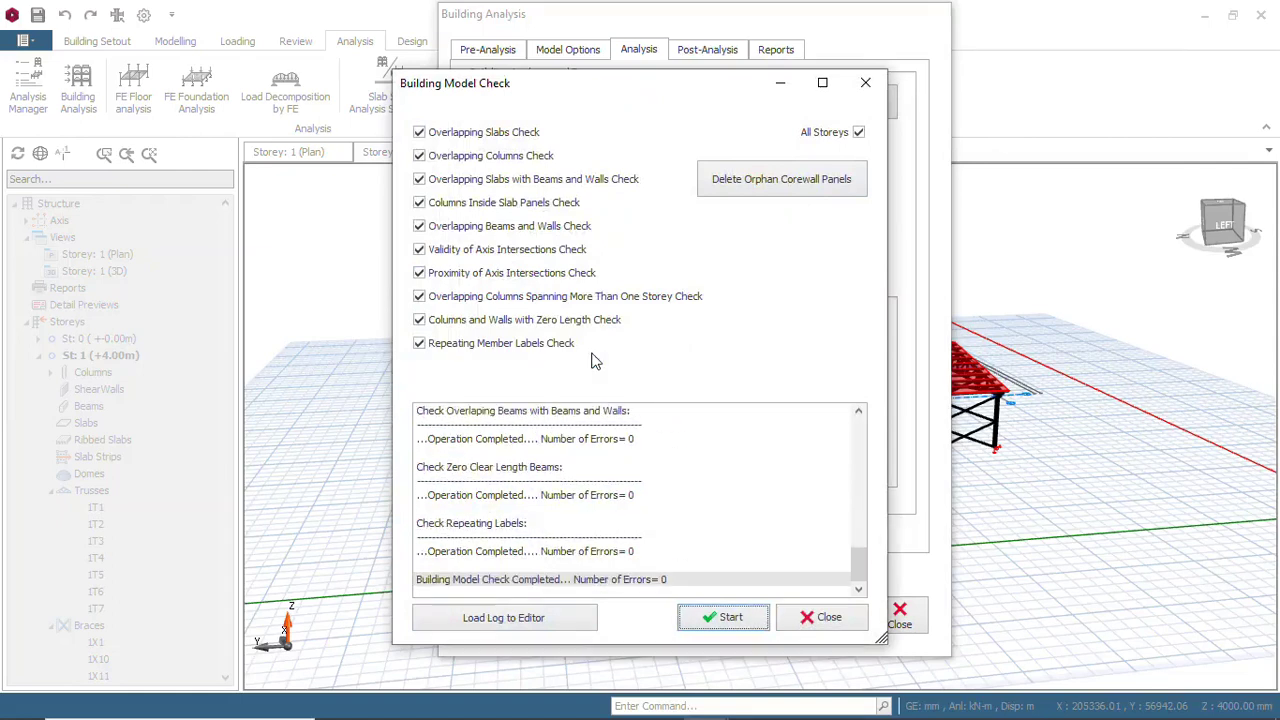
{"action": "scroll", "coordinate": [580, 480], "scroll_direction": "up", "scroll_amount": 3}
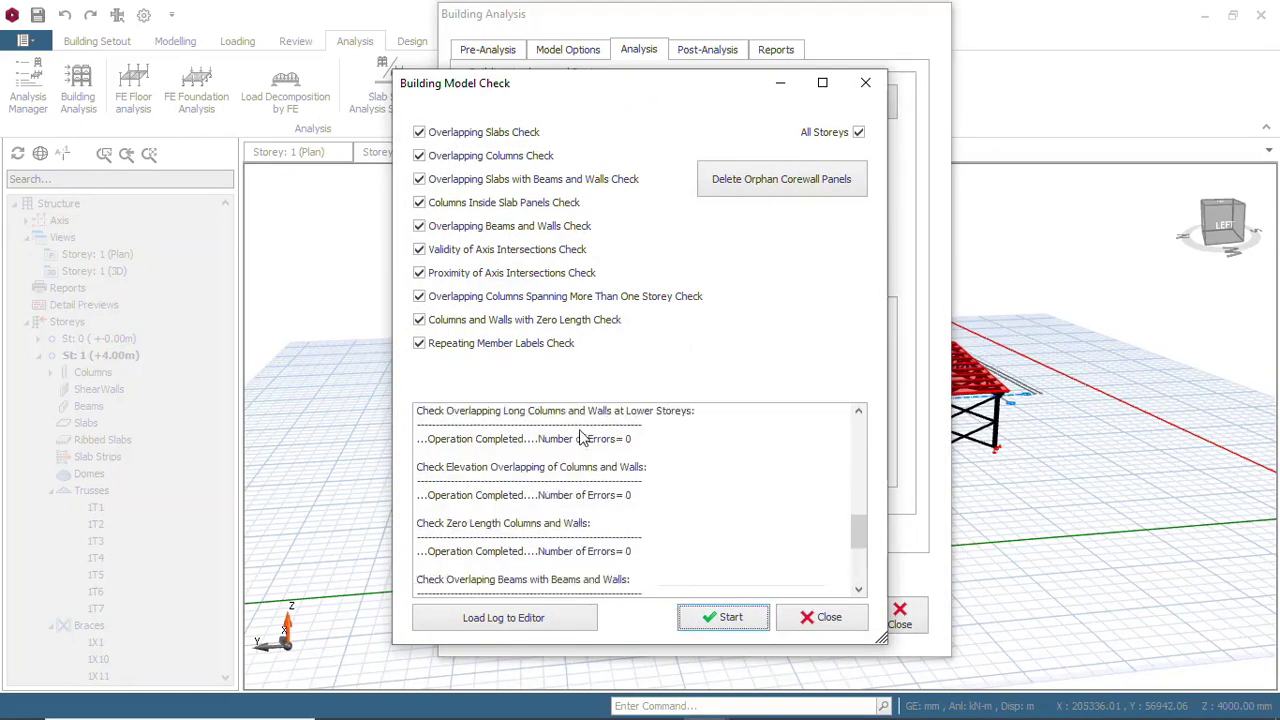
{"action": "scroll", "coordinate": [578, 483], "scroll_direction": "down", "scroll_amount": 1}
{"action": "scroll", "coordinate": [580, 488], "scroll_direction": "down", "scroll_amount": 2}
{"action": "scroll", "coordinate": [567, 560], "scroll_direction": "up", "scroll_amount": 3}
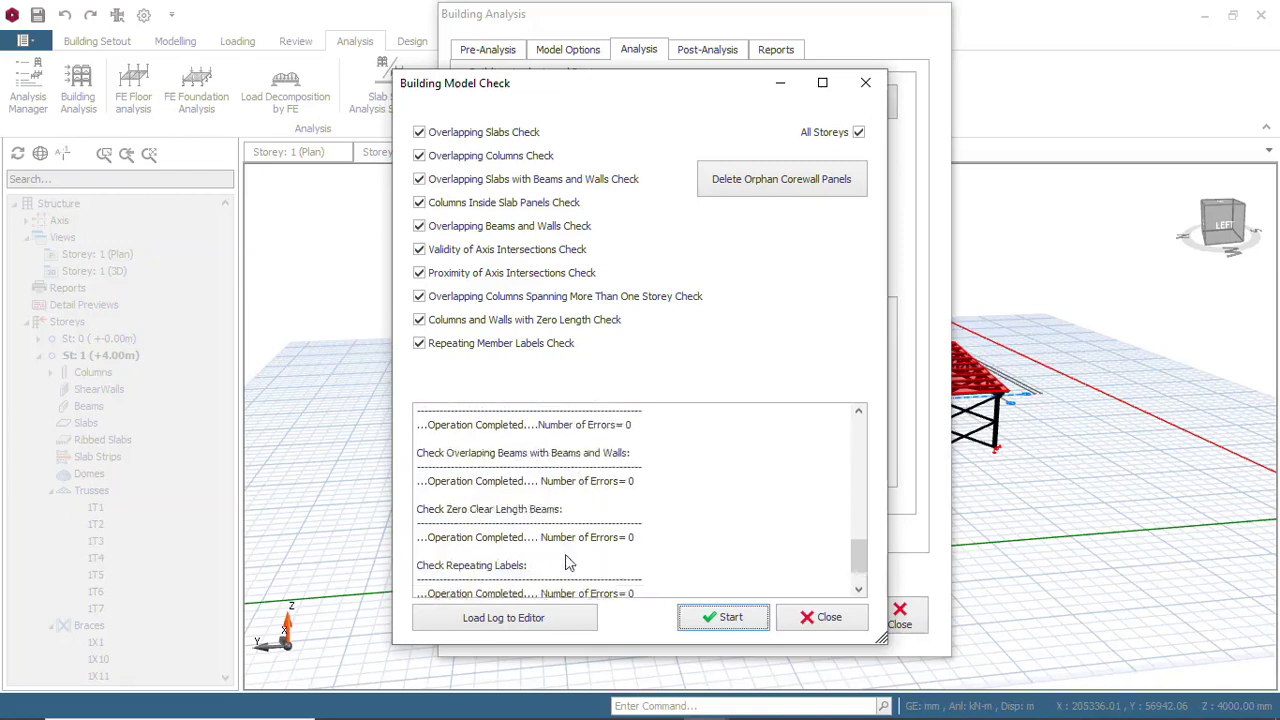
{"action": "scroll", "coordinate": [567, 560], "scroll_direction": "up", "scroll_amount": 3}
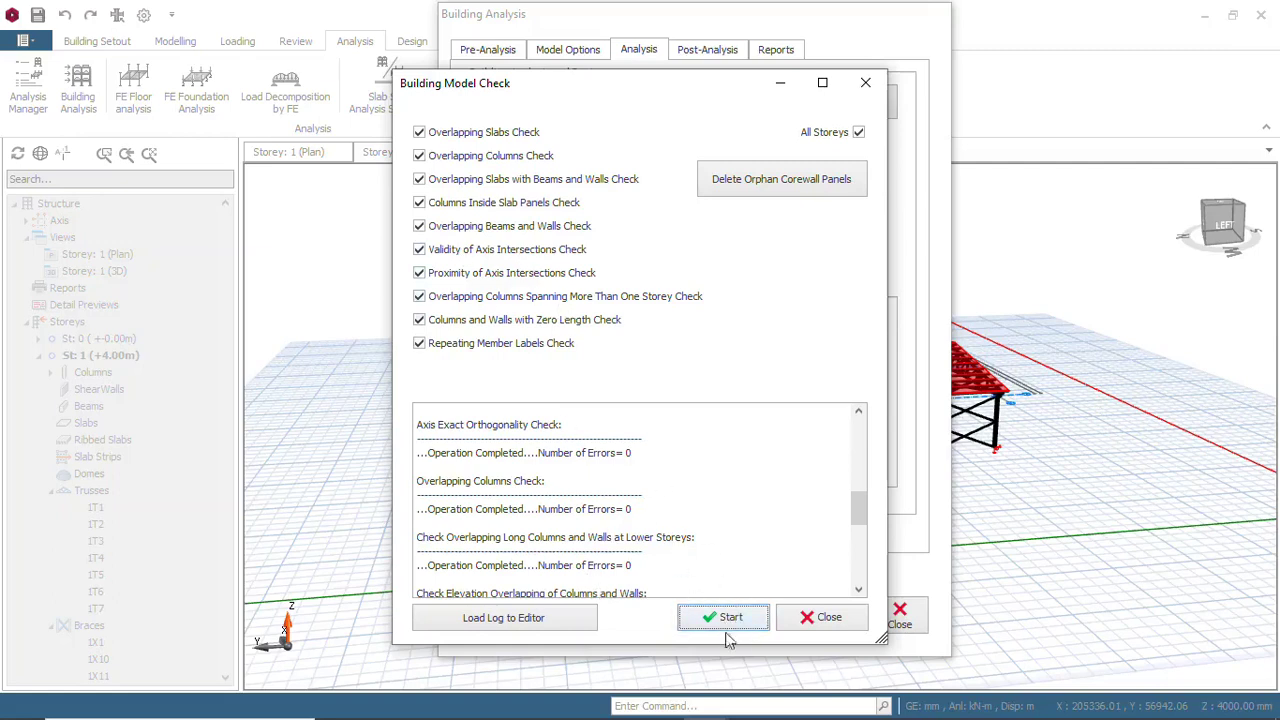
{"action": "left_click", "coordinate": [838, 622]}
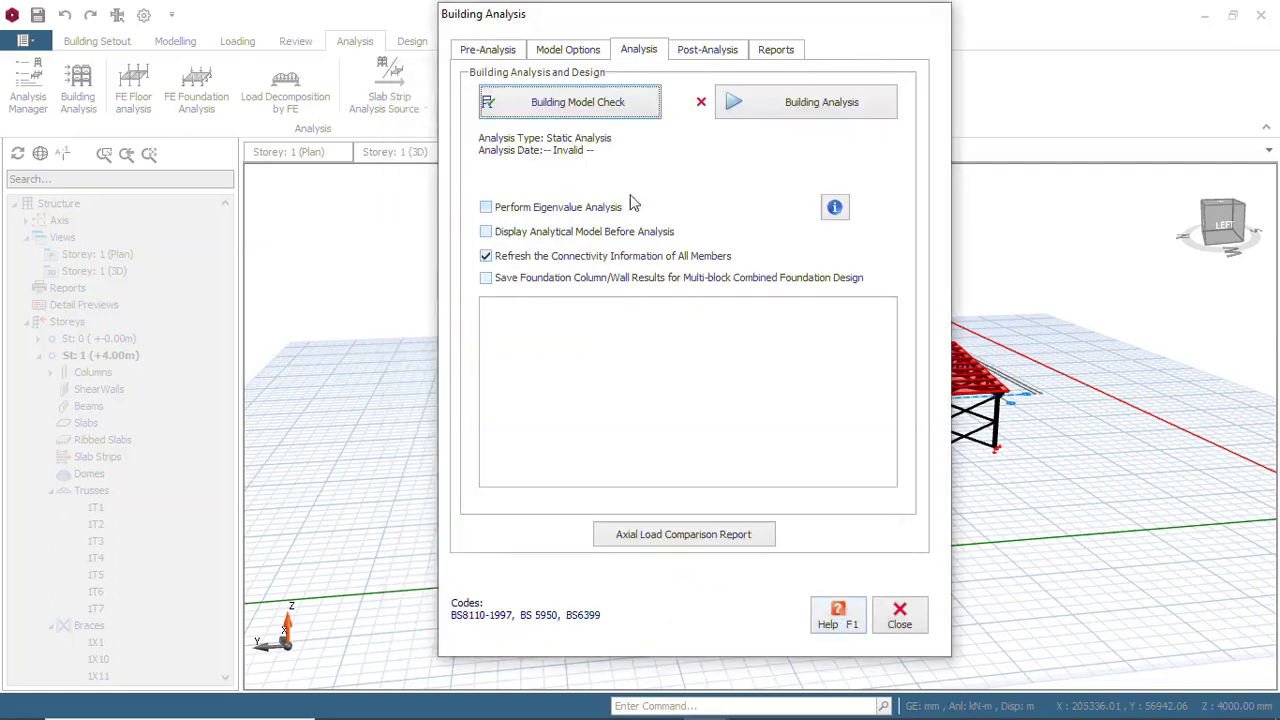
Run the building analysis with the steel member design check included, and accept the storey drift results
{"action": "left_click", "coordinate": [770, 113]}
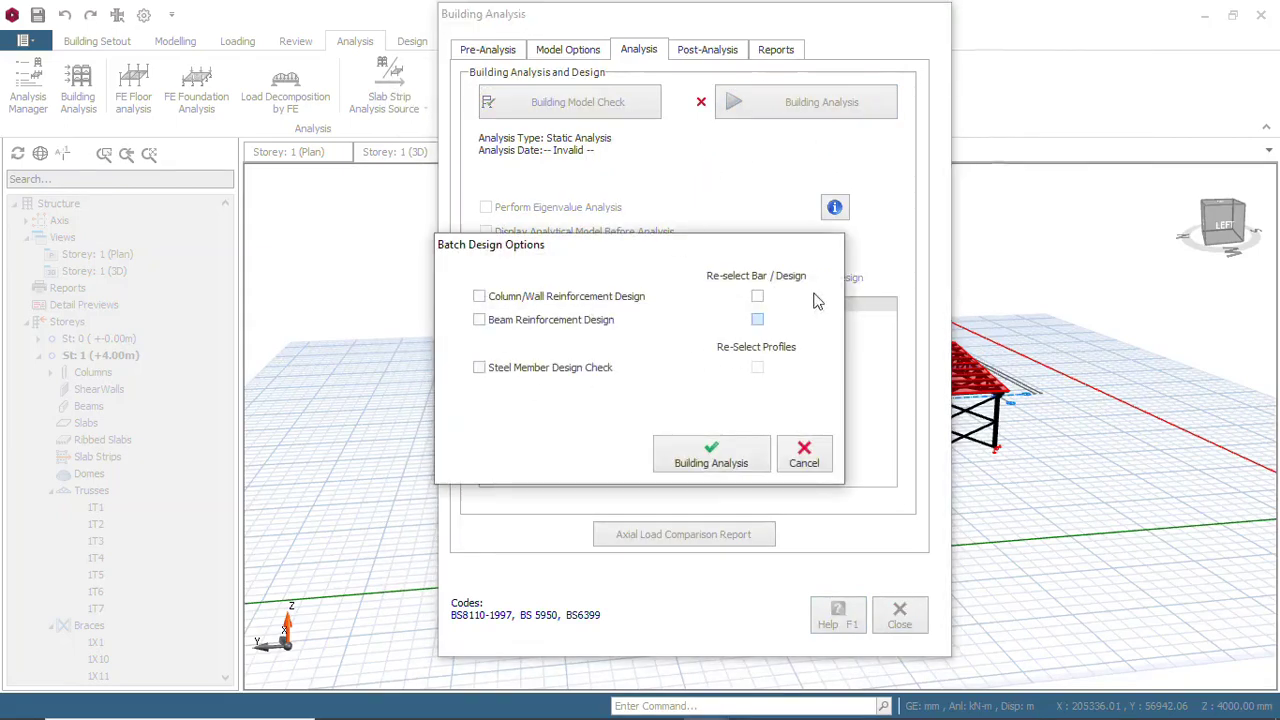
{"action": "left_click", "coordinate": [480, 368]}
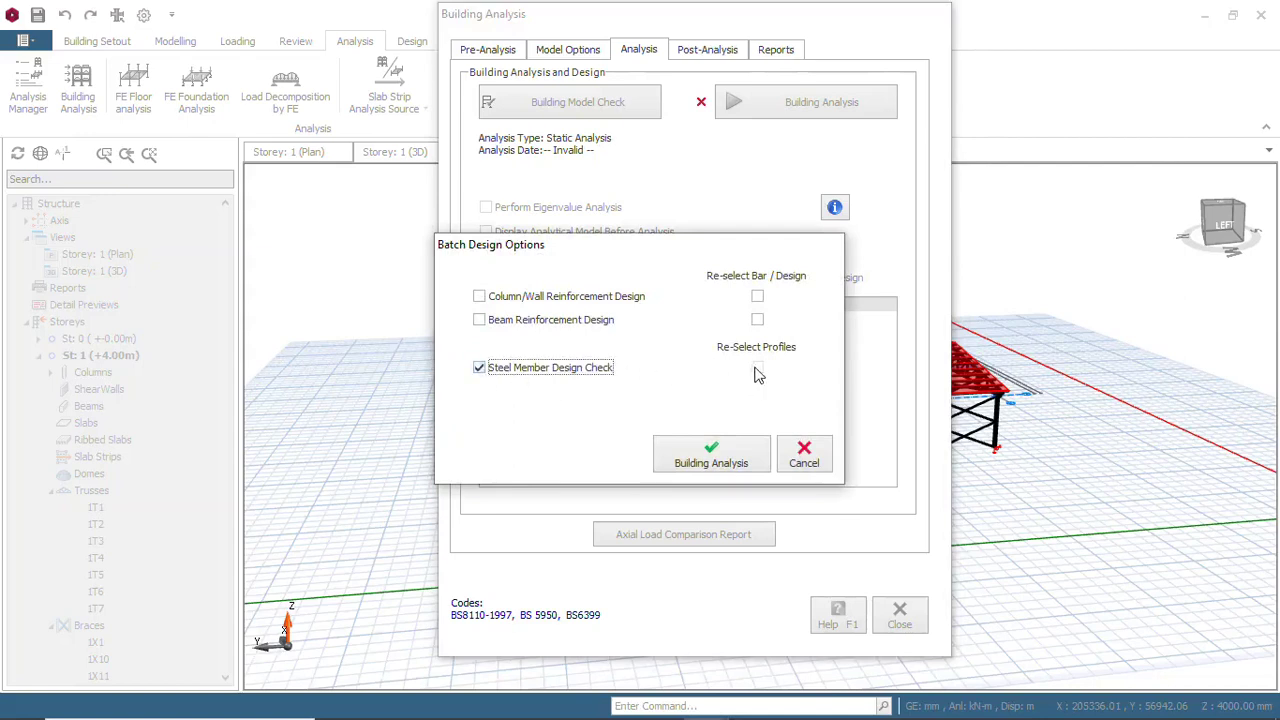
{"action": "left_click", "coordinate": [703, 462]}
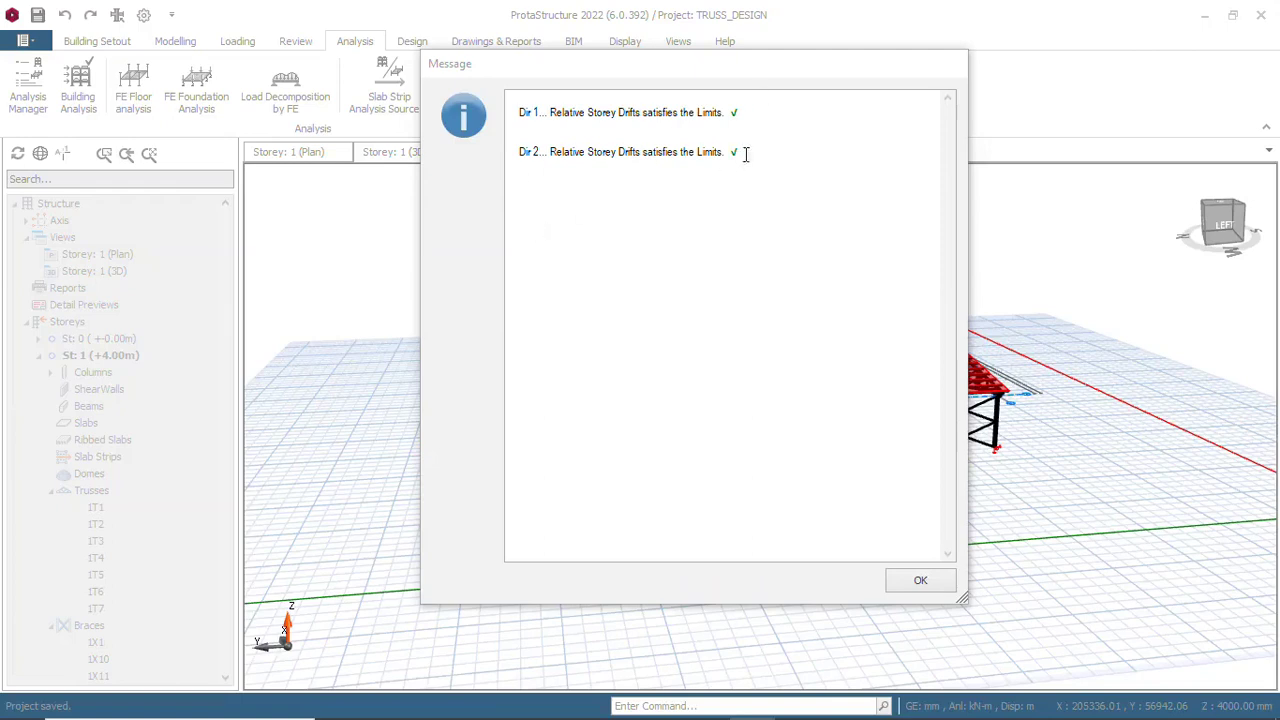
{"action": "left_click", "coordinate": [932, 584]}
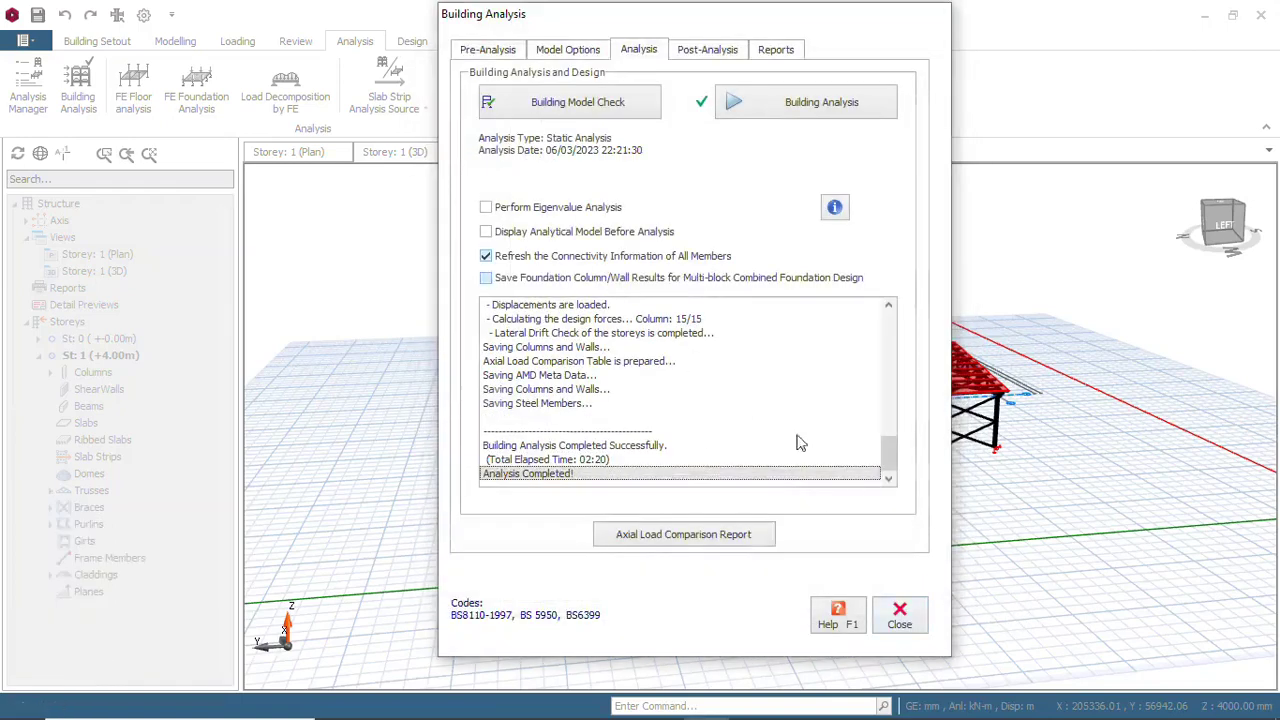
{"action": "left_click", "coordinate": [905, 620]}
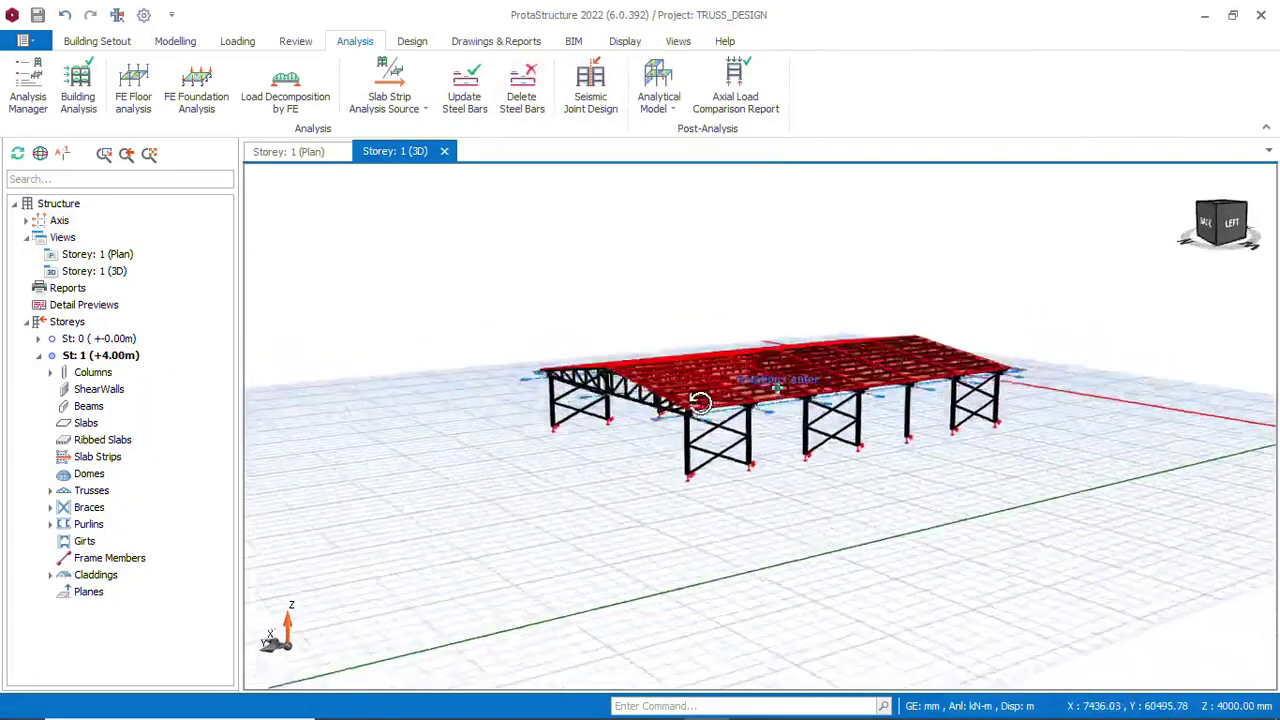
Recolour the 3D model by Design Status using visual interrogation
{"action": "left_click", "coordinate": [624, 41]}
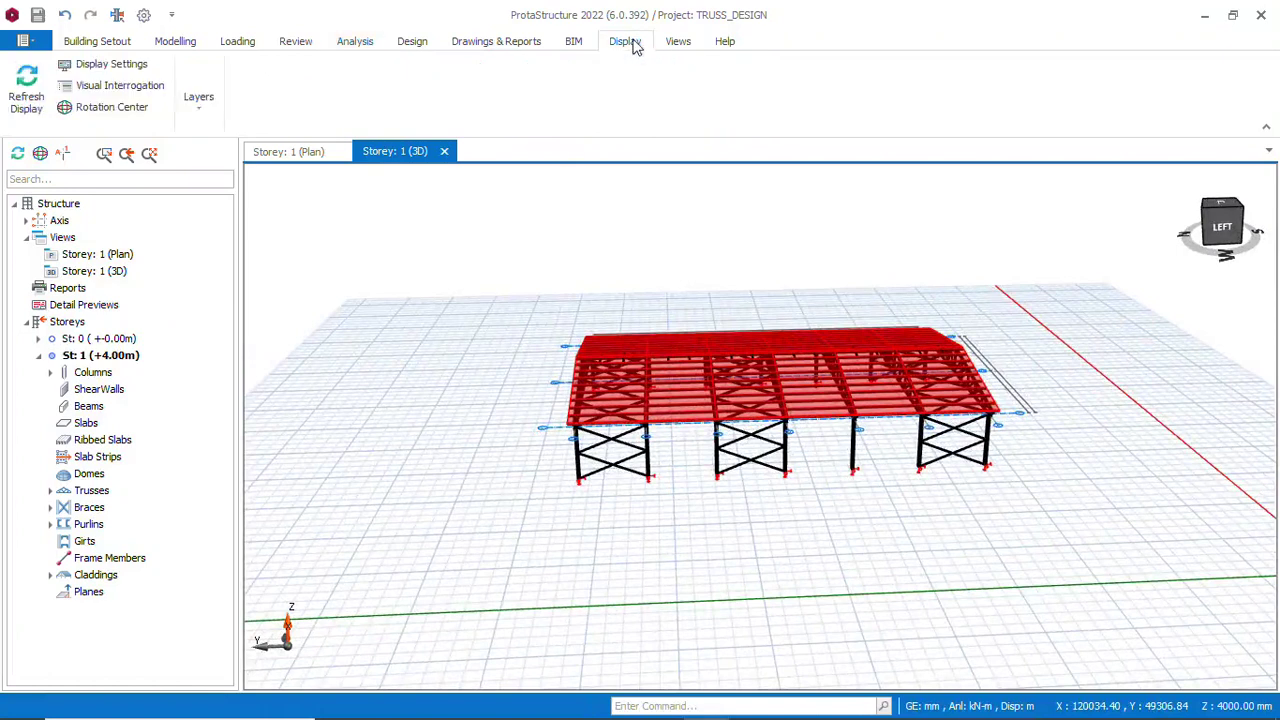
{"action": "left_click", "coordinate": [111, 88]}
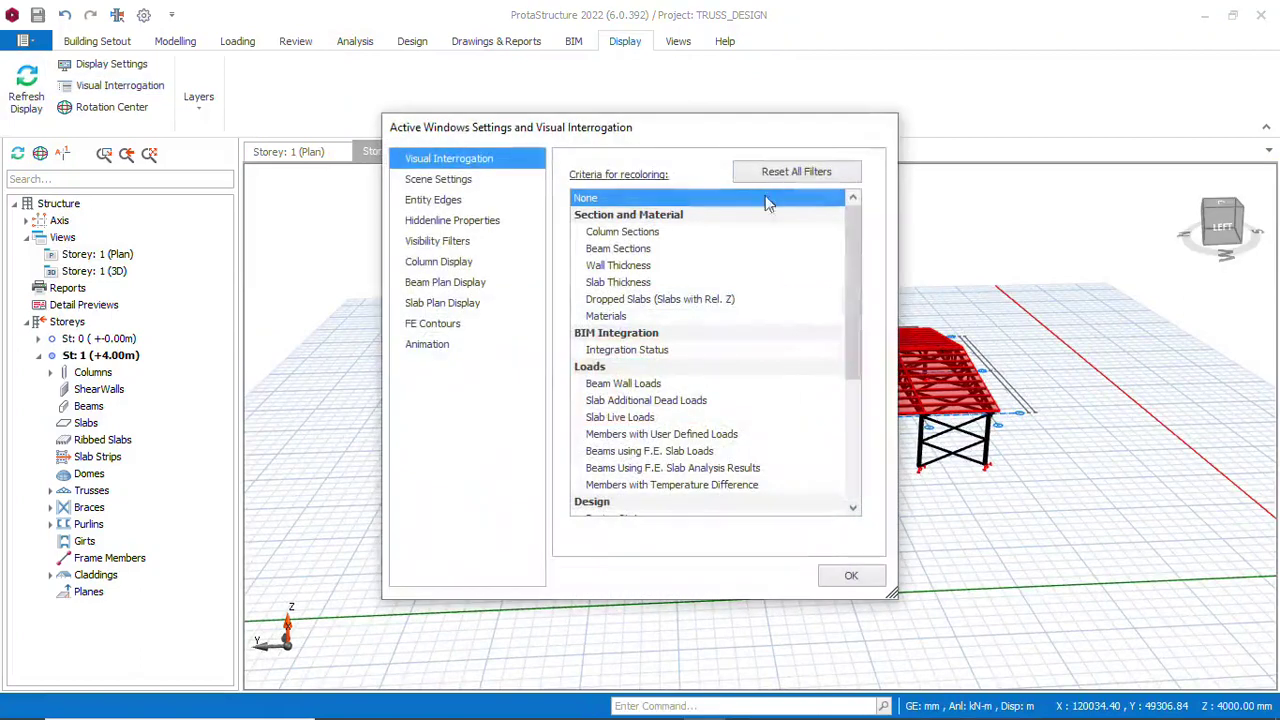
{"action": "scroll", "coordinate": [695, 440], "scroll_direction": "down", "scroll_amount": 1}
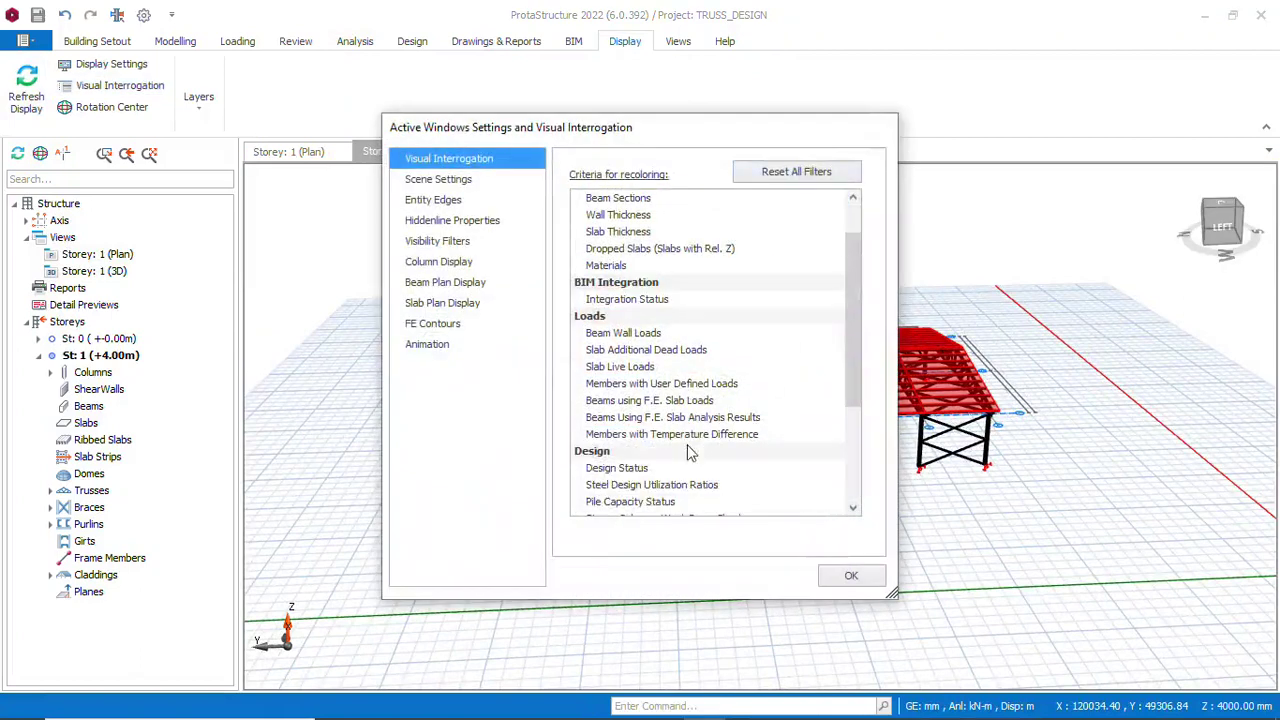
{"action": "left_click", "coordinate": [614, 470]}
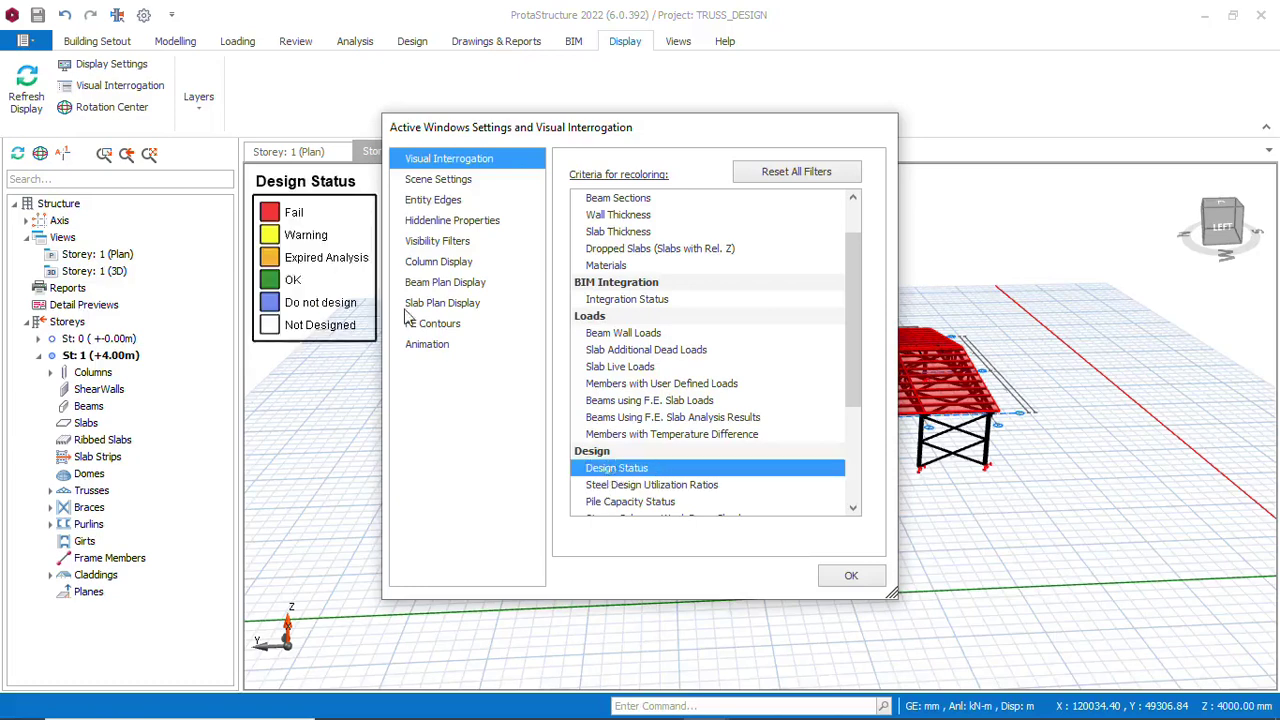
{"action": "scroll", "coordinate": [668, 472], "scroll_direction": "down", "scroll_amount": 1}
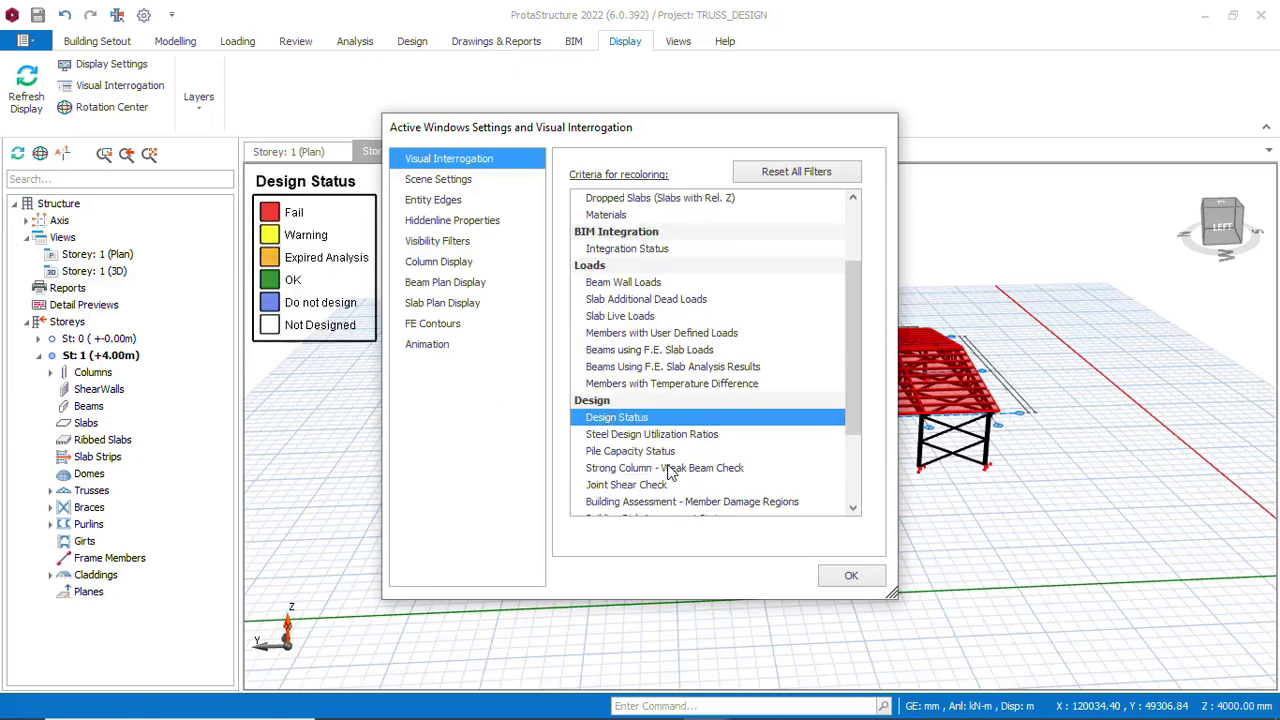
{"action": "left_click", "coordinate": [851, 578]}
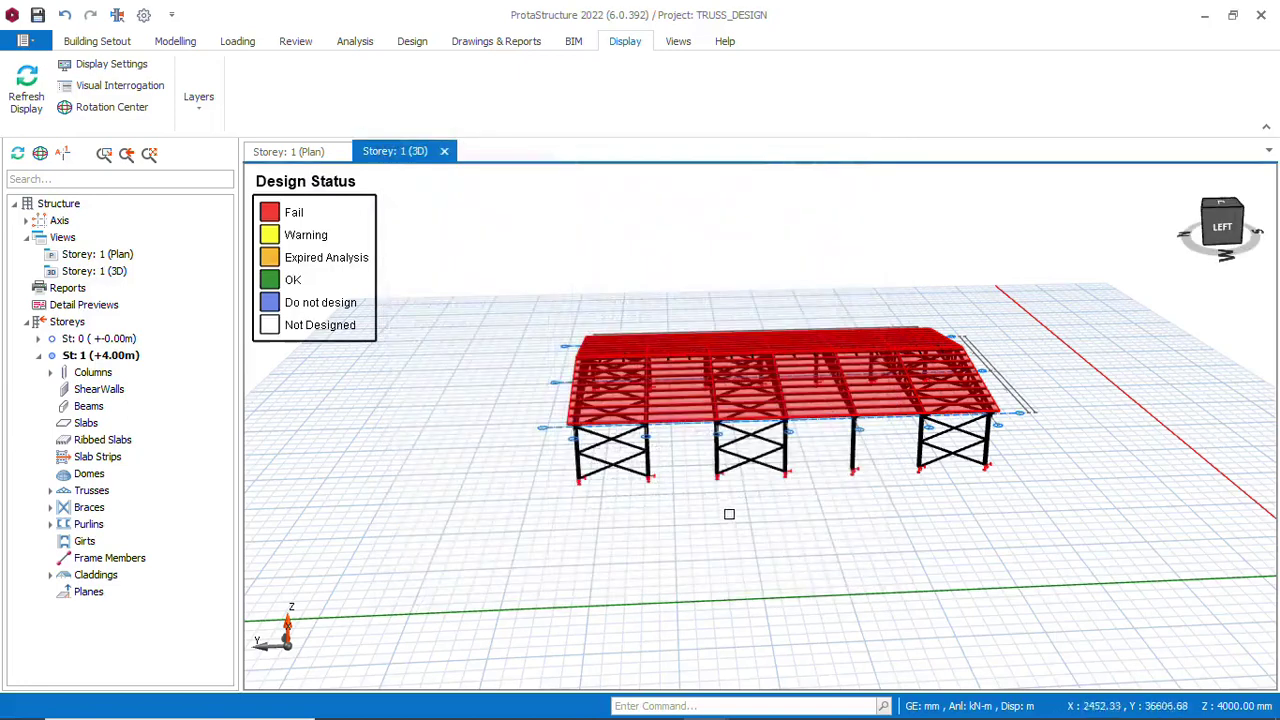
Examine the design status colours of the columns, braces, trusses and purlins from all sides of the building
{"action": "scroll", "coordinate": [665, 480], "scroll_direction": "up", "scroll_amount": 6}
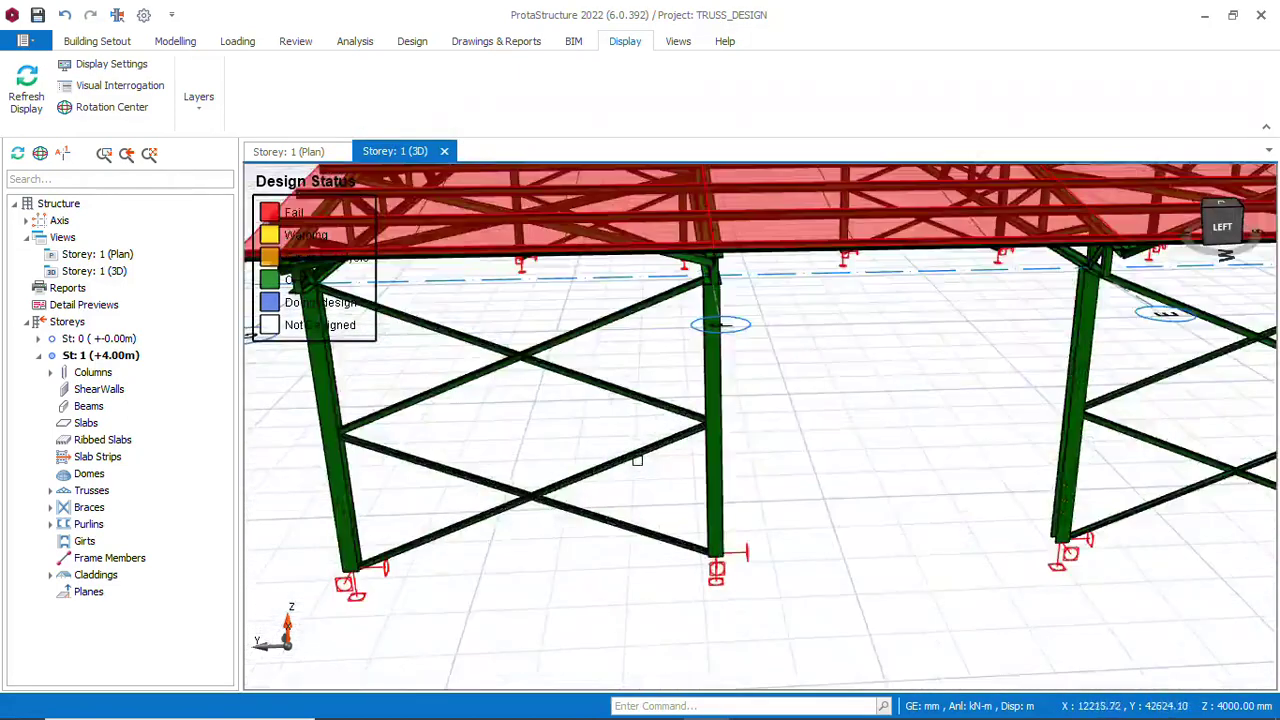
{"action": "mouse_move", "coordinate": [639, 458]}
{"action": "middle_mouse_down"}
{"action": "mouse_move", "coordinate": [703, 460]}
{"action": "mouse_move", "coordinate": [649, 434]}
{"action": "mouse_move", "coordinate": [680, 423]}
{"action": "mouse_move", "coordinate": [682, 372]}
{"action": "middle_mouse_up"}
{"action": "scroll", "coordinate": [703, 460], "scroll_direction": "down", "scroll_amount": 10}
{"action": "scroll", "coordinate": [702, 455], "scroll_direction": "up", "scroll_amount": 8}
{"action": "scroll", "coordinate": [702, 323], "scroll_direction": "up", "scroll_amount": 5}
{"action": "mouse_move", "coordinate": [750, 317]}
{"action": "middle_mouse_down"}
{"action": "mouse_move", "coordinate": [743, 266]}
{"action": "mouse_move", "coordinate": [748, 322]}
{"action": "mouse_move", "coordinate": [742, 300]}
{"action": "middle_mouse_up"}
{"action": "scroll", "coordinate": [863, 406], "scroll_direction": "down", "scroll_amount": 4}
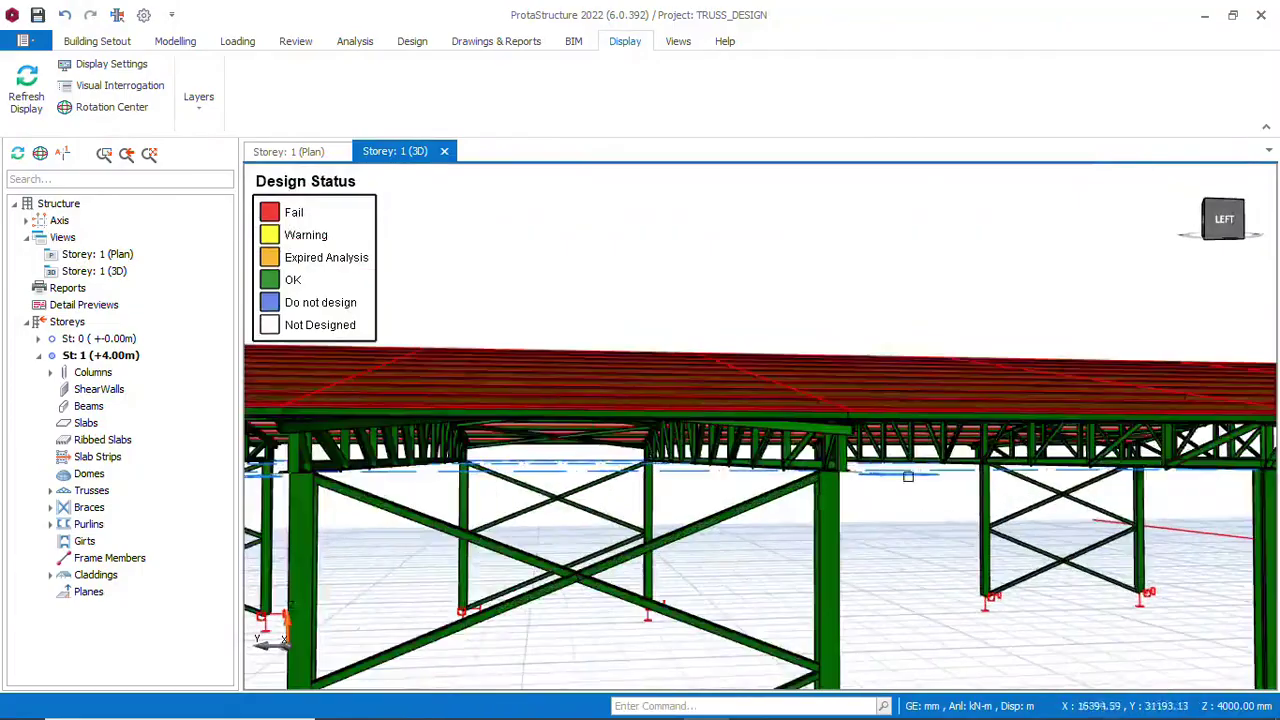
{"action": "mouse_move", "coordinate": [908, 476]}
{"action": "middle_mouse_down"}
{"action": "mouse_move", "coordinate": [858, 499]}
{"action": "mouse_move", "coordinate": [788, 466]}
{"action": "mouse_move", "coordinate": [795, 480]}
{"action": "middle_mouse_up"}
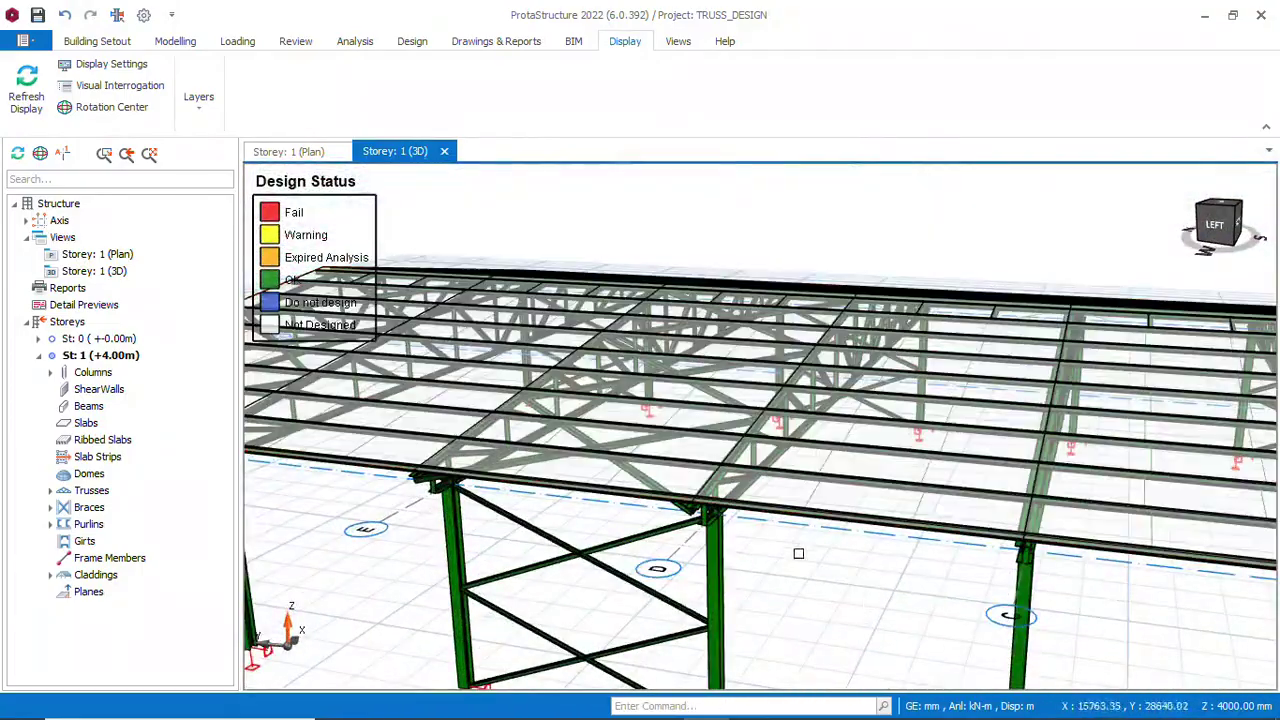
{"action": "scroll", "coordinate": [798, 553], "scroll_direction": "down", "scroll_amount": 5}
{"action": "middle_click_drag", "start_coordinate": [837, 574], "coordinate": [722, 540]}
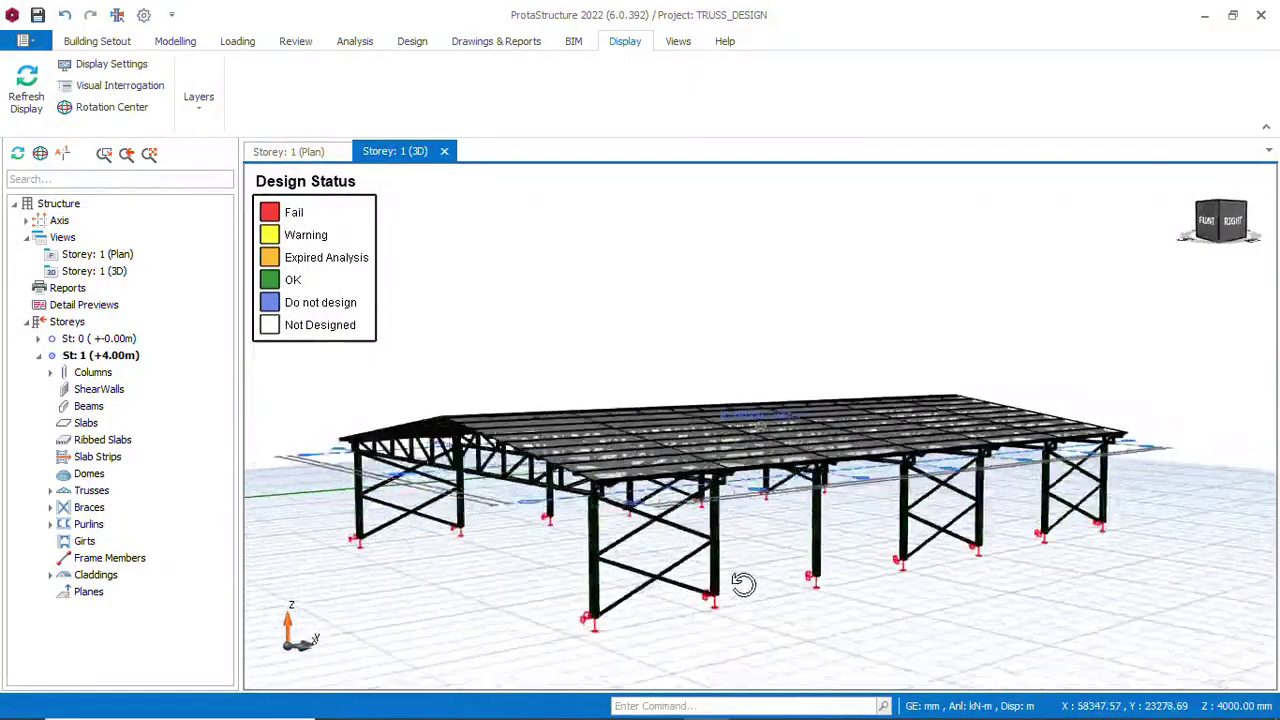
{"action": "middle_click_drag", "start_coordinate": [815, 572], "coordinate": [896, 580]}
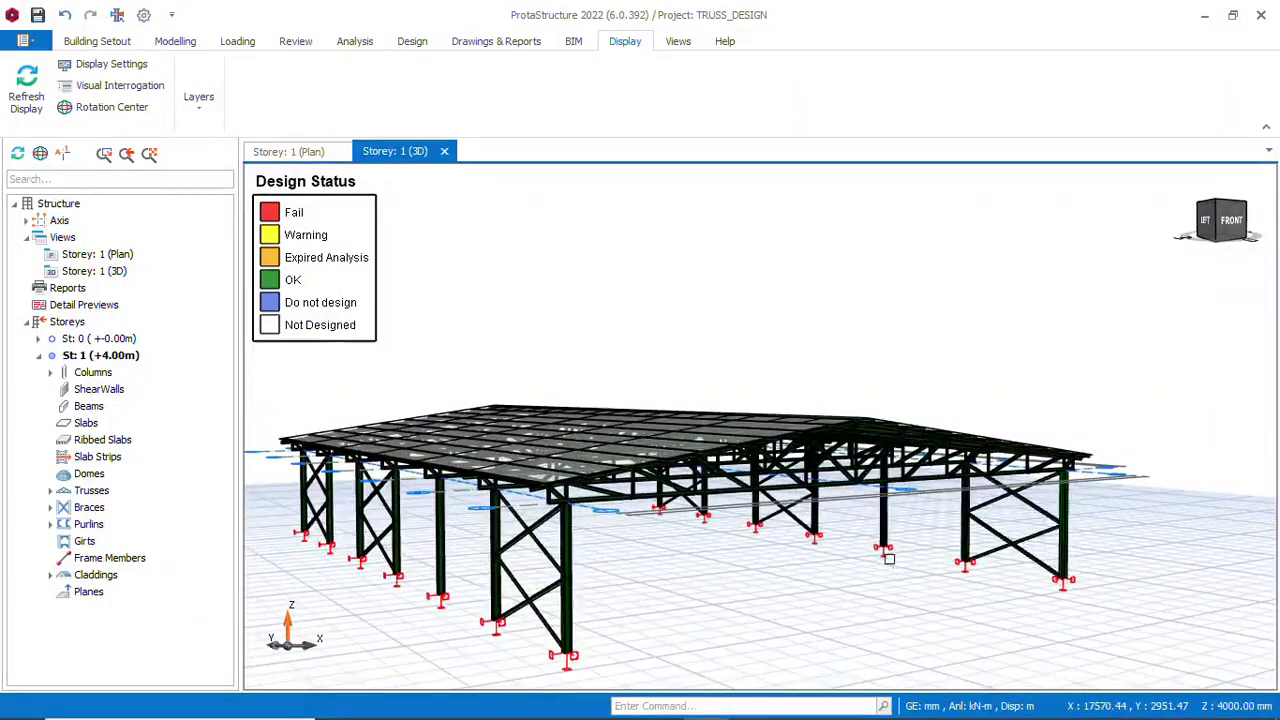
{"action": "middle_click_drag", "start_coordinate": [738, 549], "coordinate": [762, 445]}
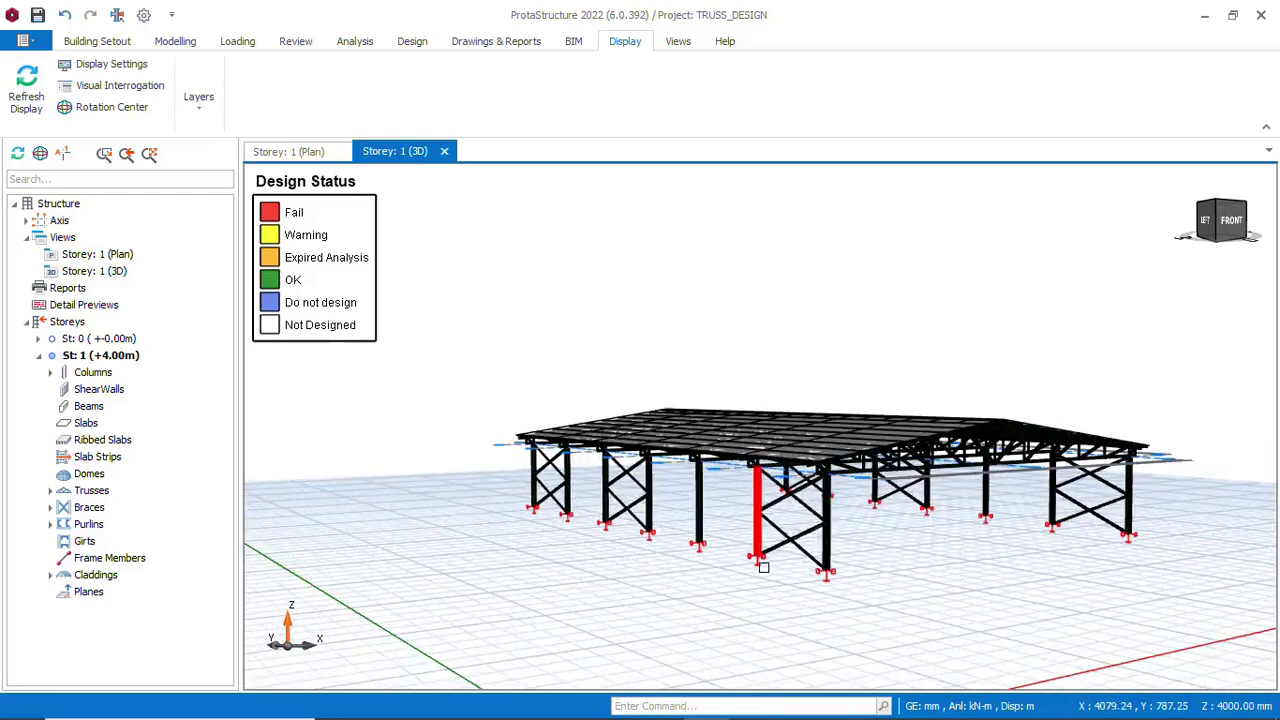
Insert a girt along the whole left side wall between its corner columns, with 1000 mm spacing and 200 mm bottom member offset, accepting analysis invalidation
{"action": "middle_click_drag", "start_coordinate": [763, 567], "coordinate": [889, 577]}
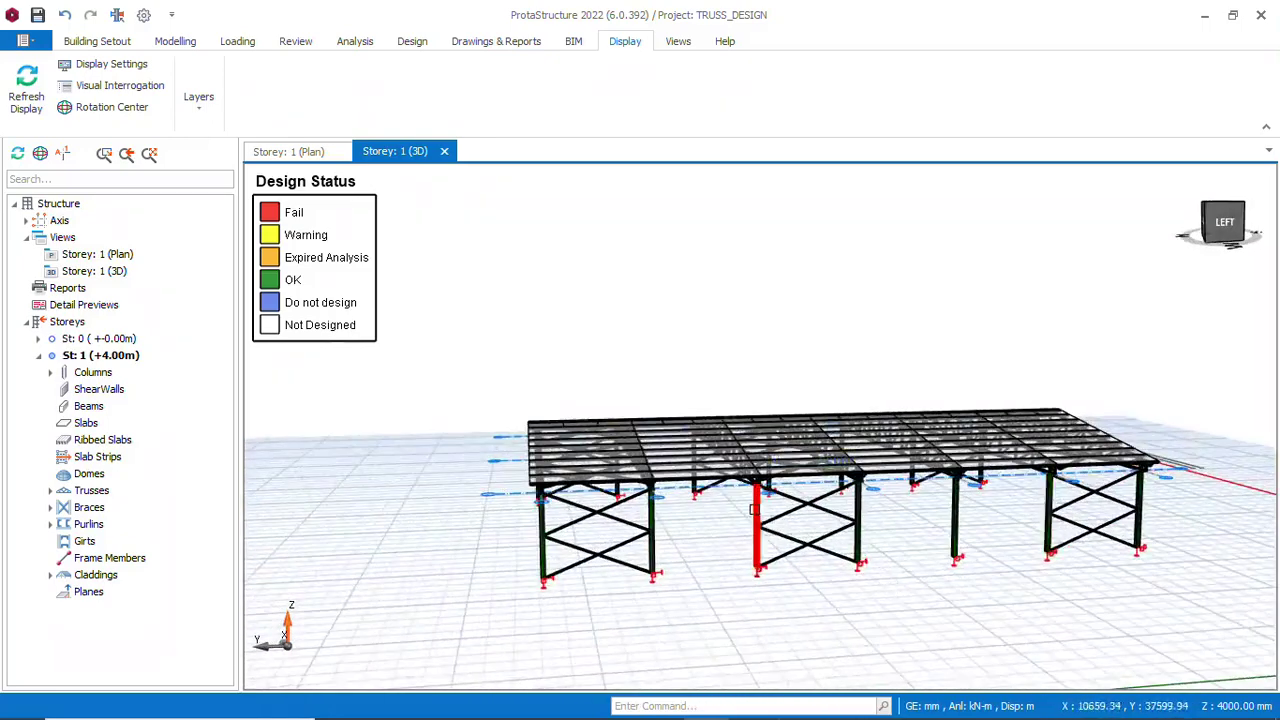
{"action": "scroll", "coordinate": [754, 509], "scroll_direction": "up", "scroll_amount": 5}
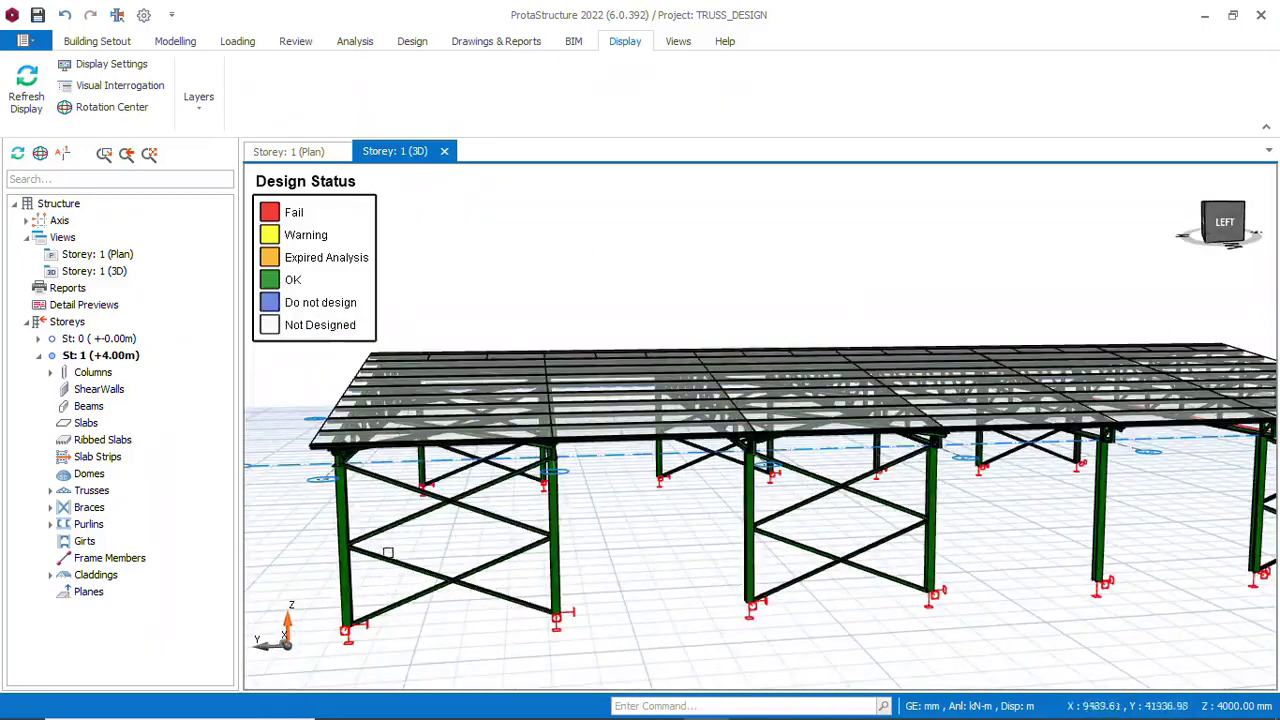
{"action": "scroll", "coordinate": [543, 534], "scroll_direction": "down", "scroll_amount": 3}
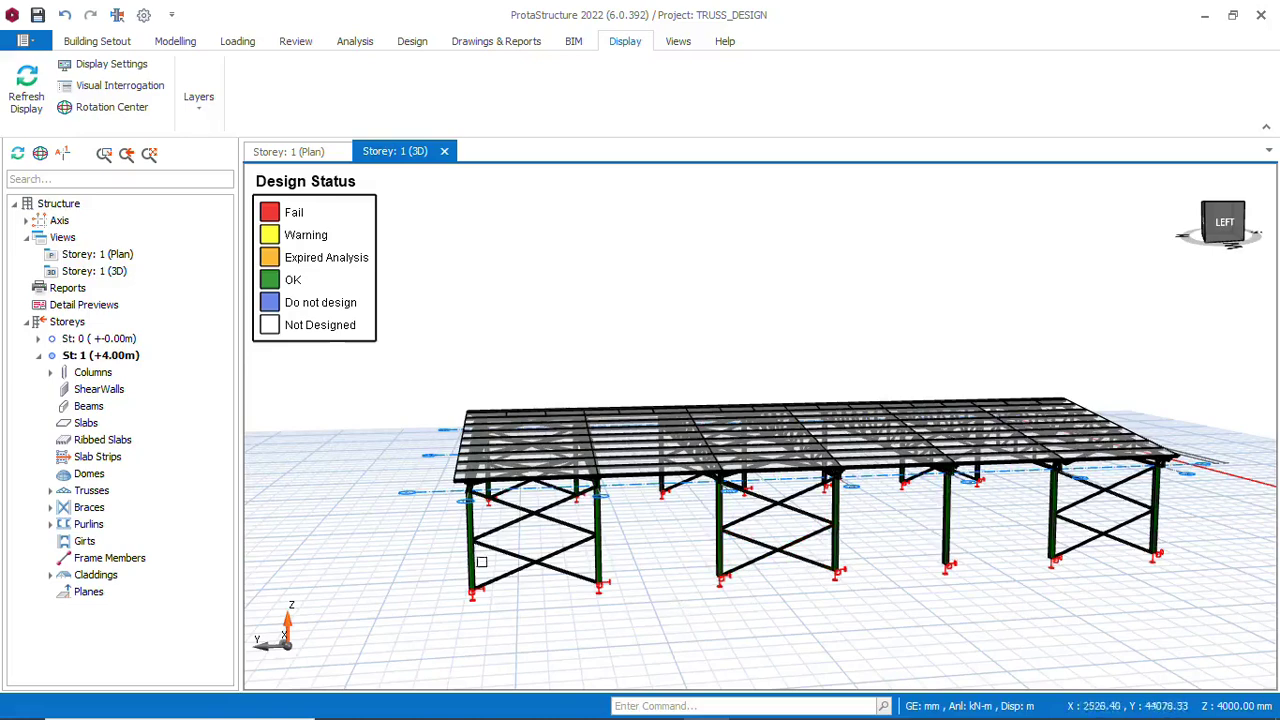
{"action": "middle_click_drag", "start_coordinate": [481, 562], "coordinate": [652, 556]}
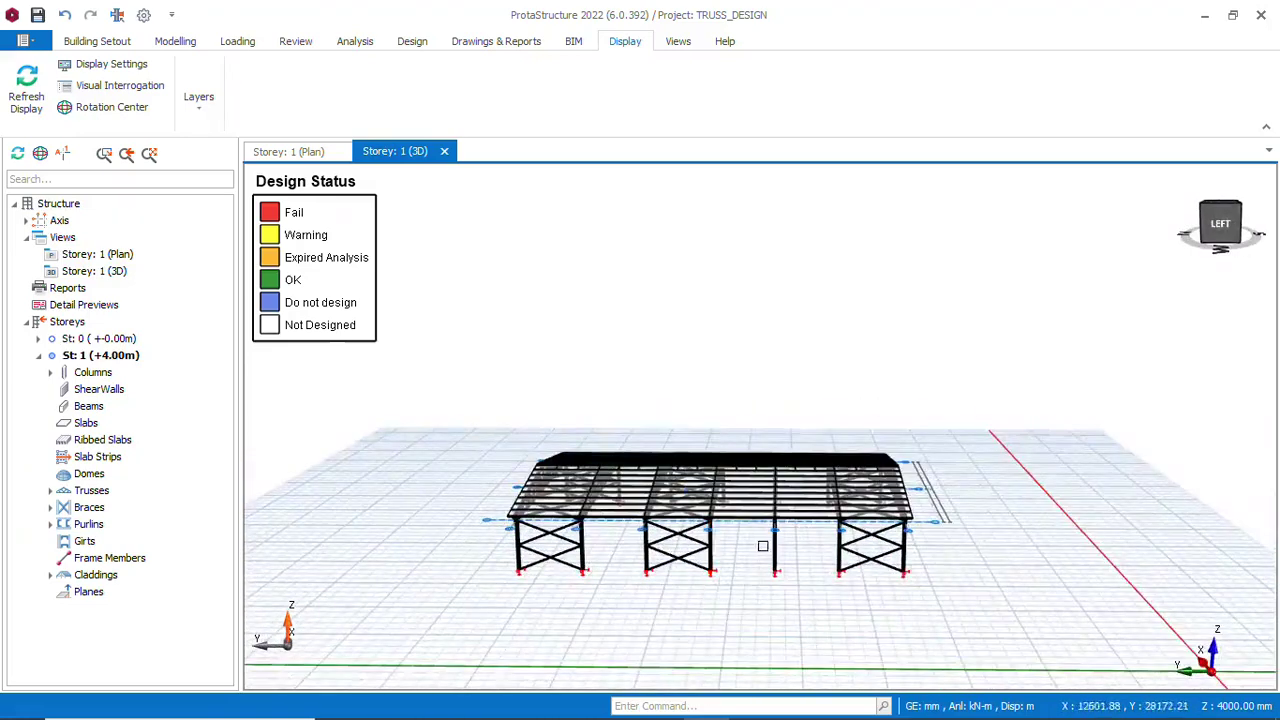
{"action": "scroll", "coordinate": [763, 546], "scroll_direction": "up", "scroll_amount": 2}
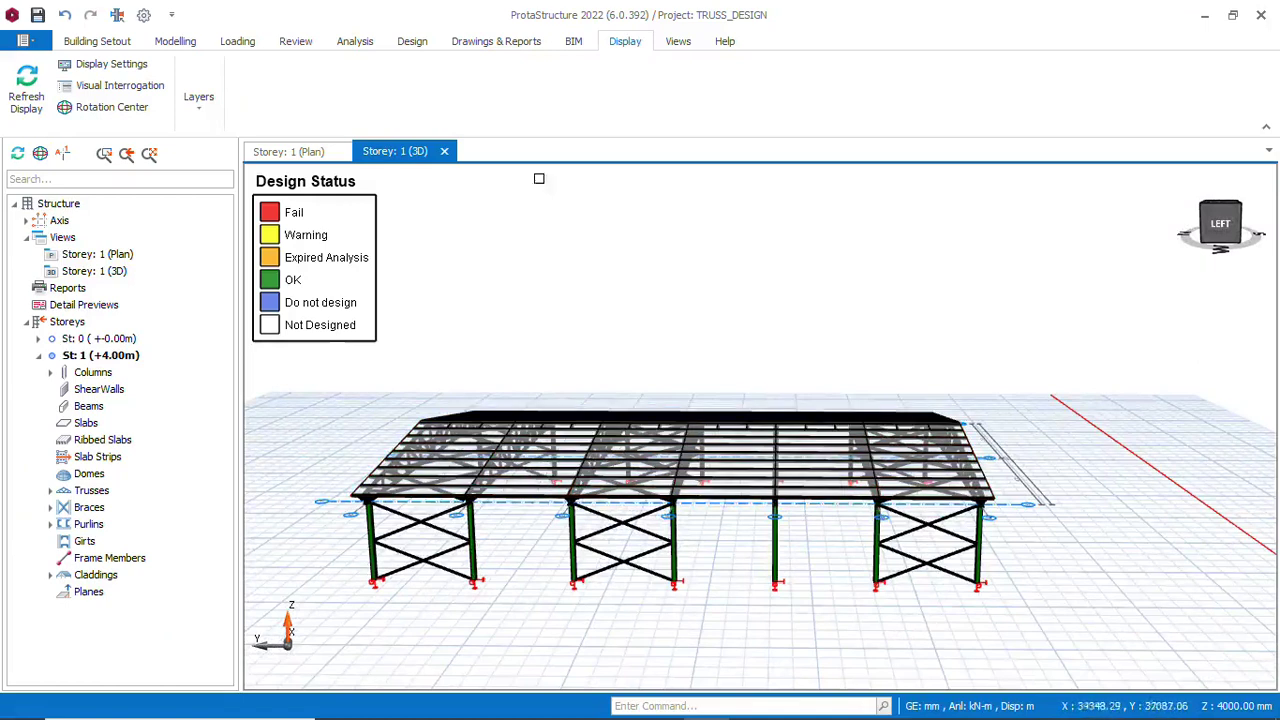
{"action": "left_click", "coordinate": [191, 48]}
{"action": "left_click", "coordinate": [928, 112]}
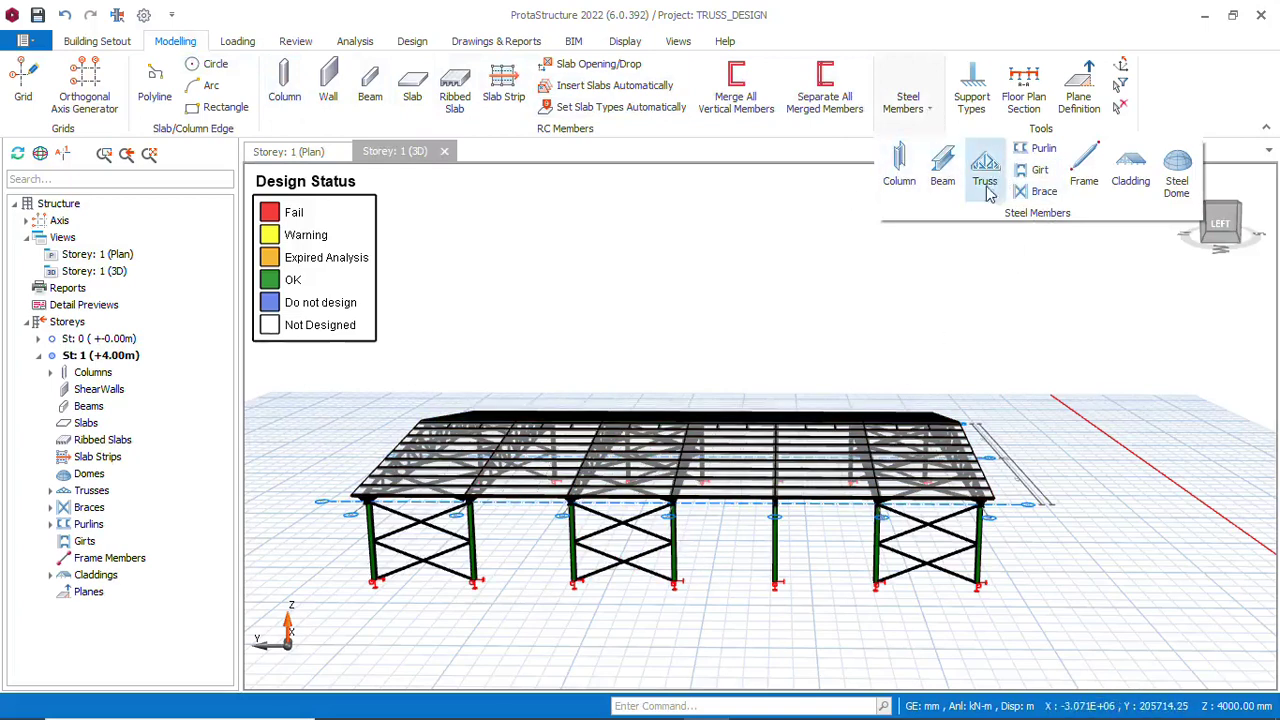
{"action": "left_click", "coordinate": [1036, 170]}
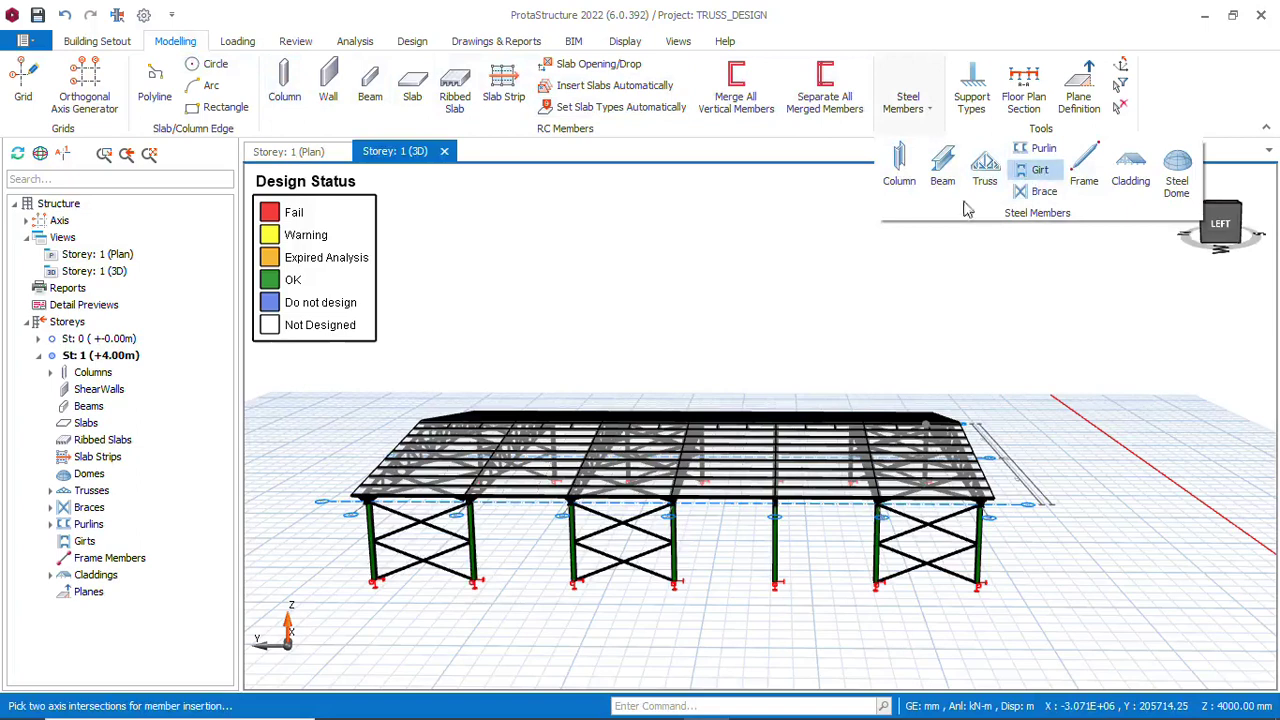
{"action": "left_click", "coordinate": [366, 548]}
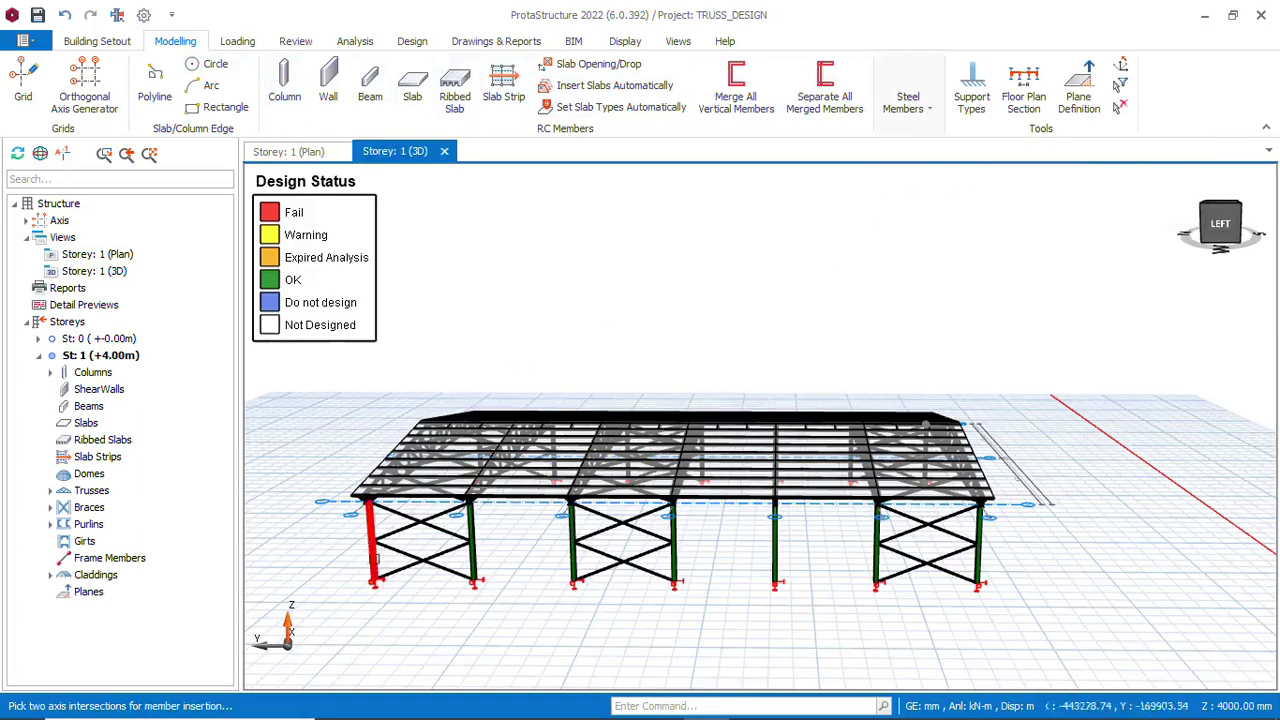
{"action": "left_click", "coordinate": [983, 554]}
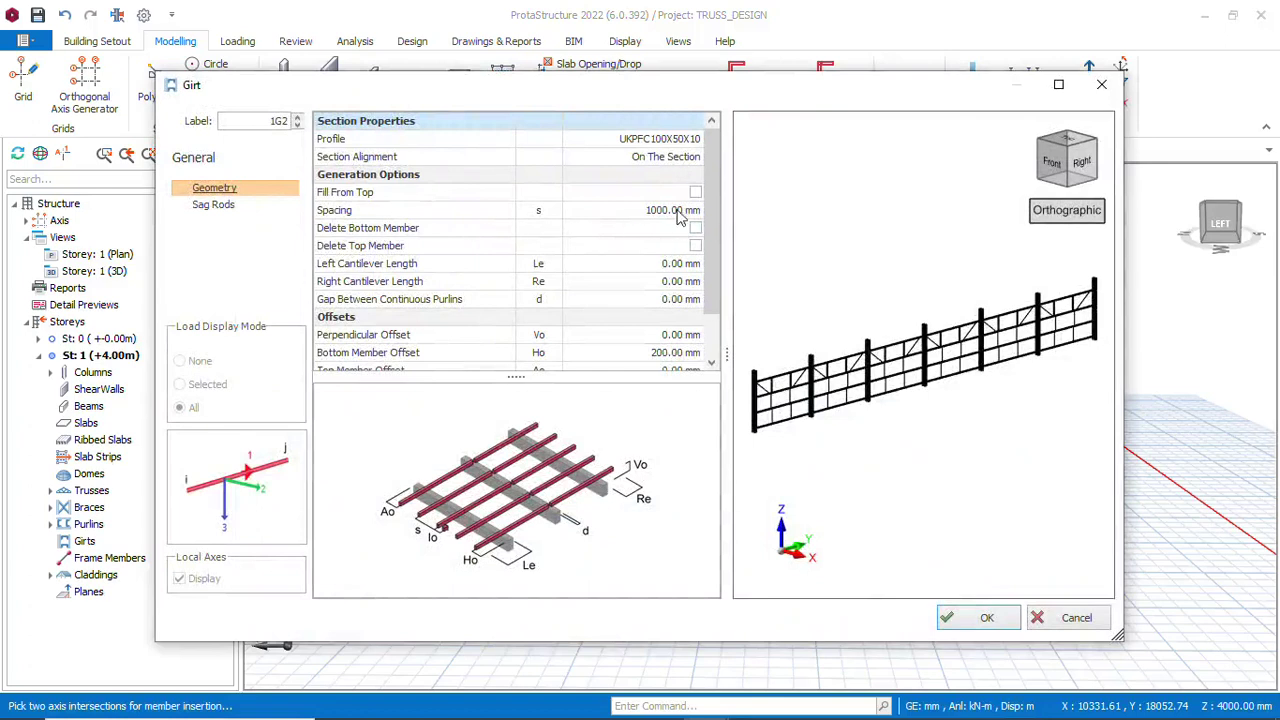
{"action": "scroll", "coordinate": [650, 306], "scroll_direction": "down", "scroll_amount": 2}
{"action": "scroll", "coordinate": [640, 308], "scroll_direction": "up", "scroll_amount": 1}
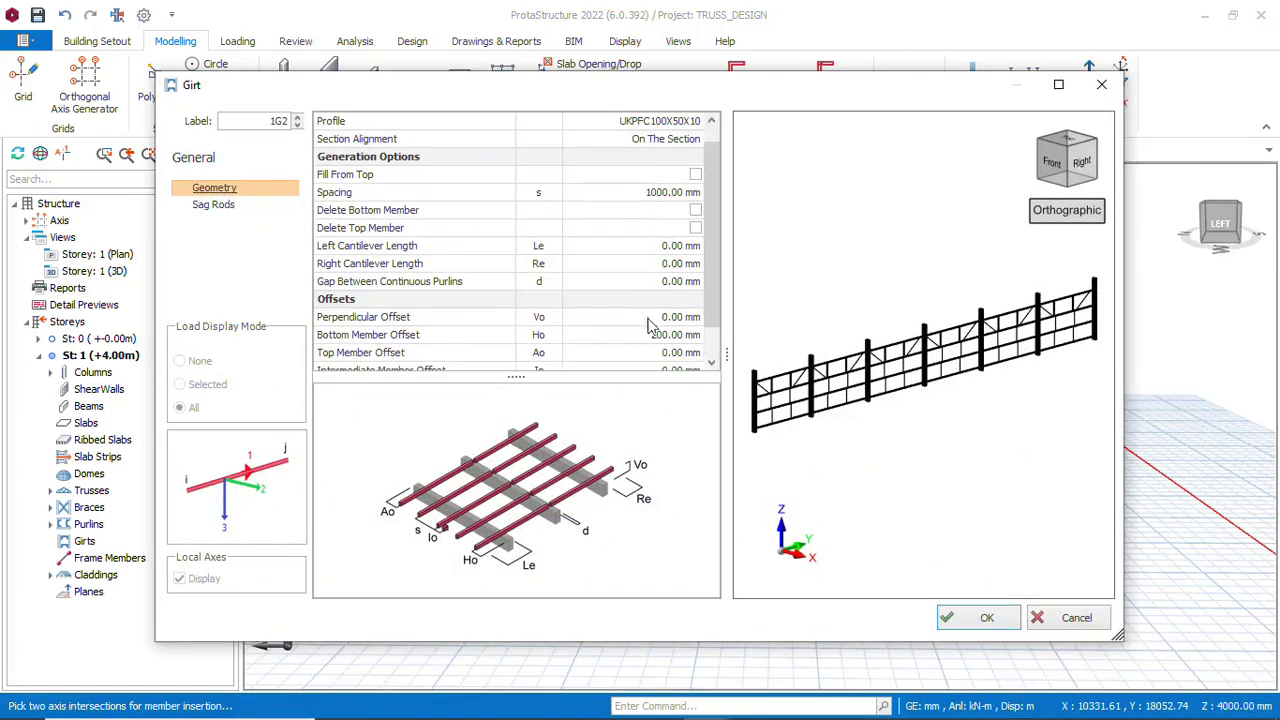
{"action": "left_click", "coordinate": [990, 617]}
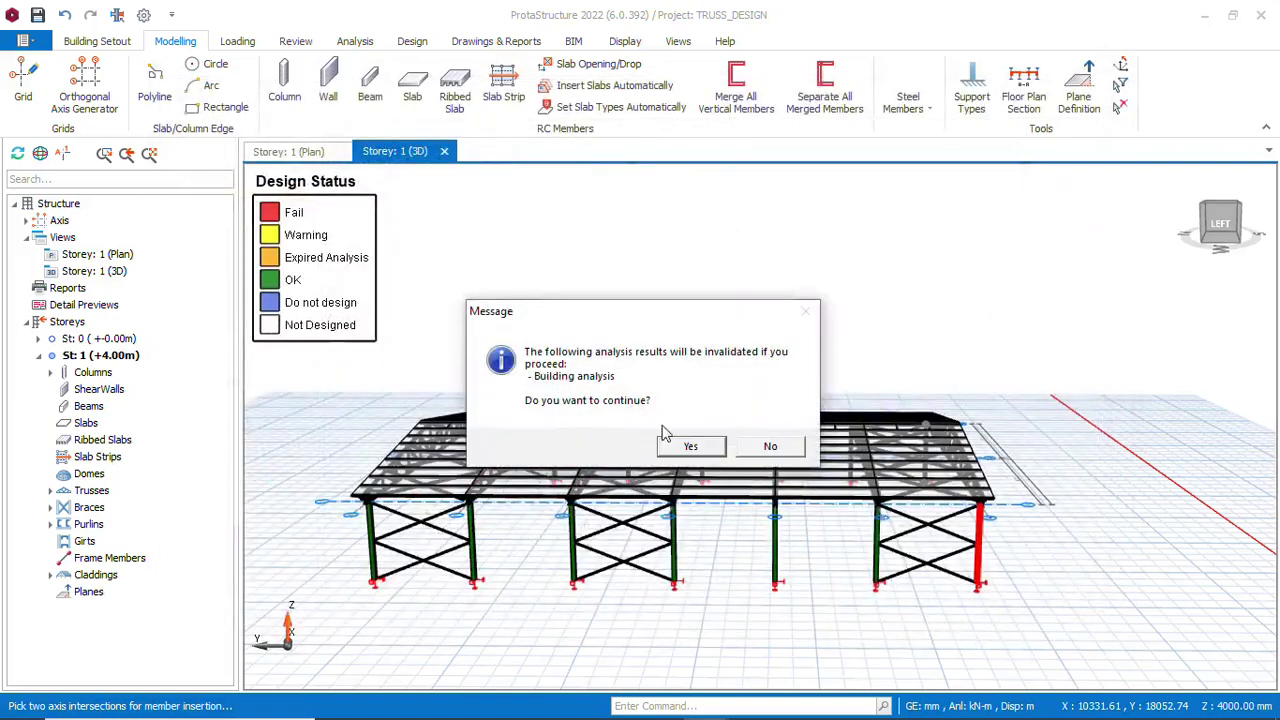
{"action": "left_click", "coordinate": [690, 447]}
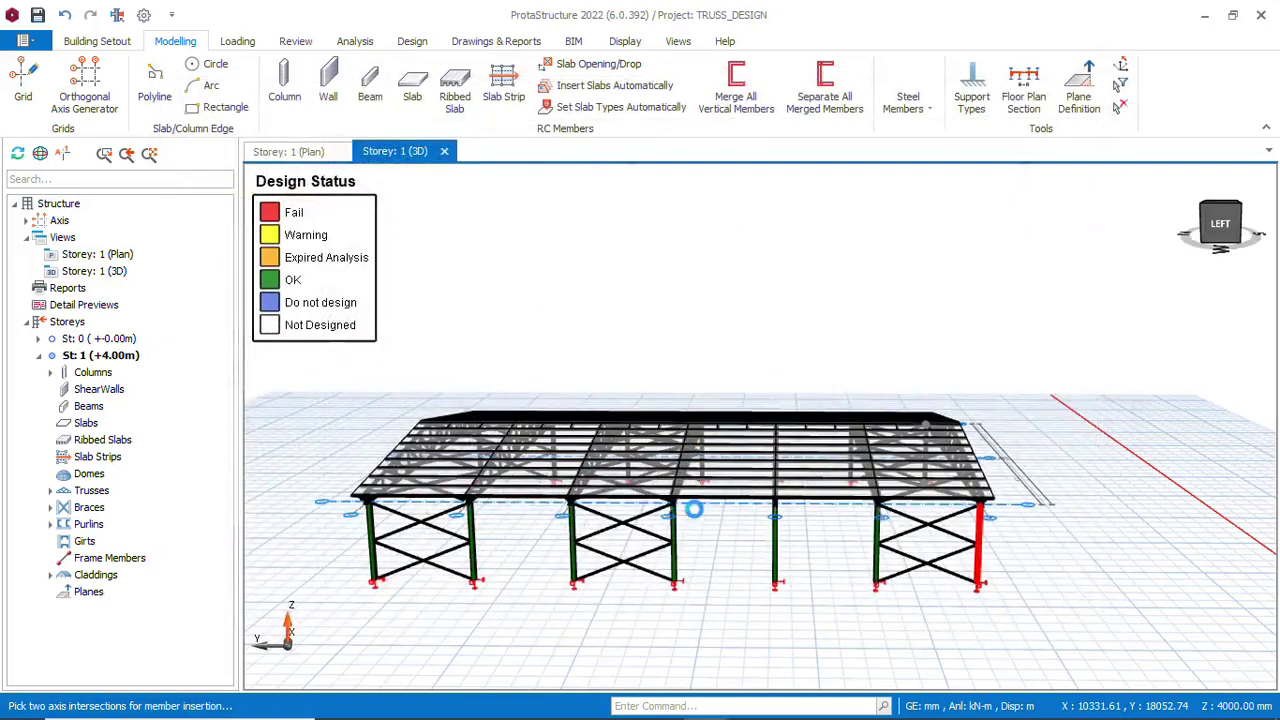
Insert a girt with the same settings in the braced first bay of the opposite side wall, between the corner column and its neighbour
{"action": "middle_click_drag", "start_coordinate": [694, 509], "coordinate": [850, 533]}
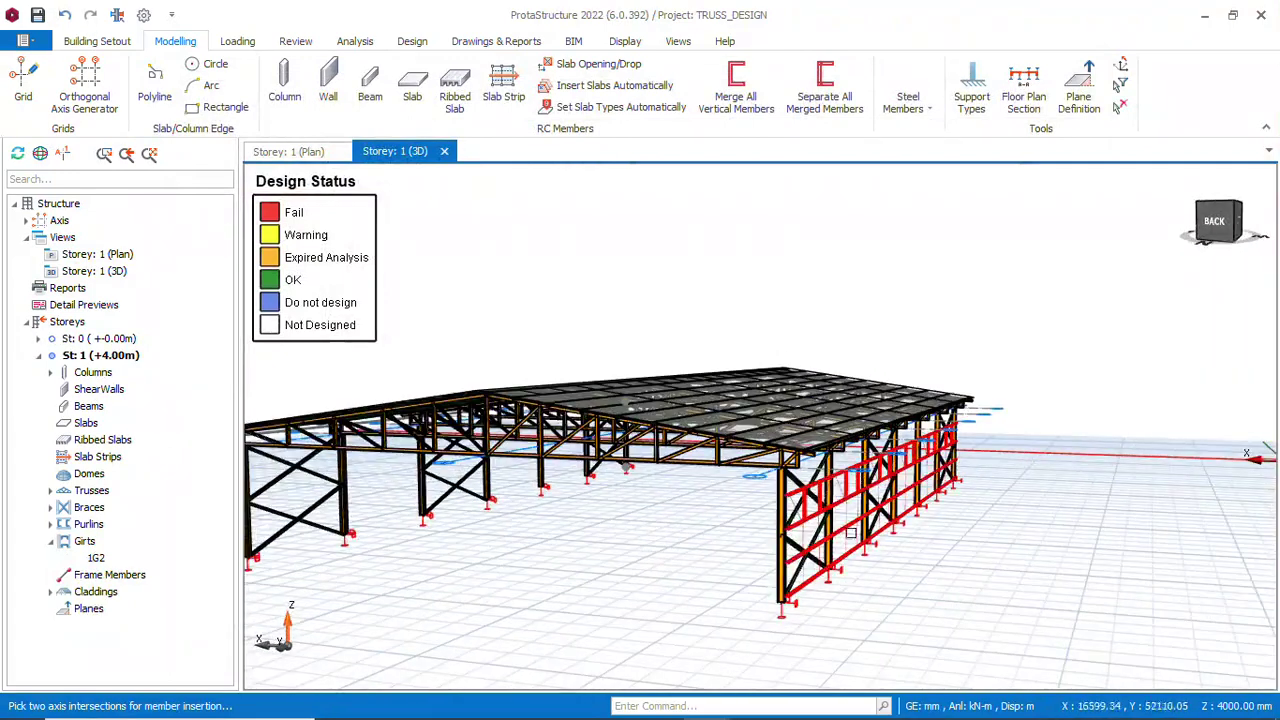
{"action": "middle_click_drag", "start_coordinate": [924, 495], "coordinate": [769, 537]}
{"action": "scroll", "coordinate": [798, 533], "scroll_direction": "up", "scroll_amount": 2}
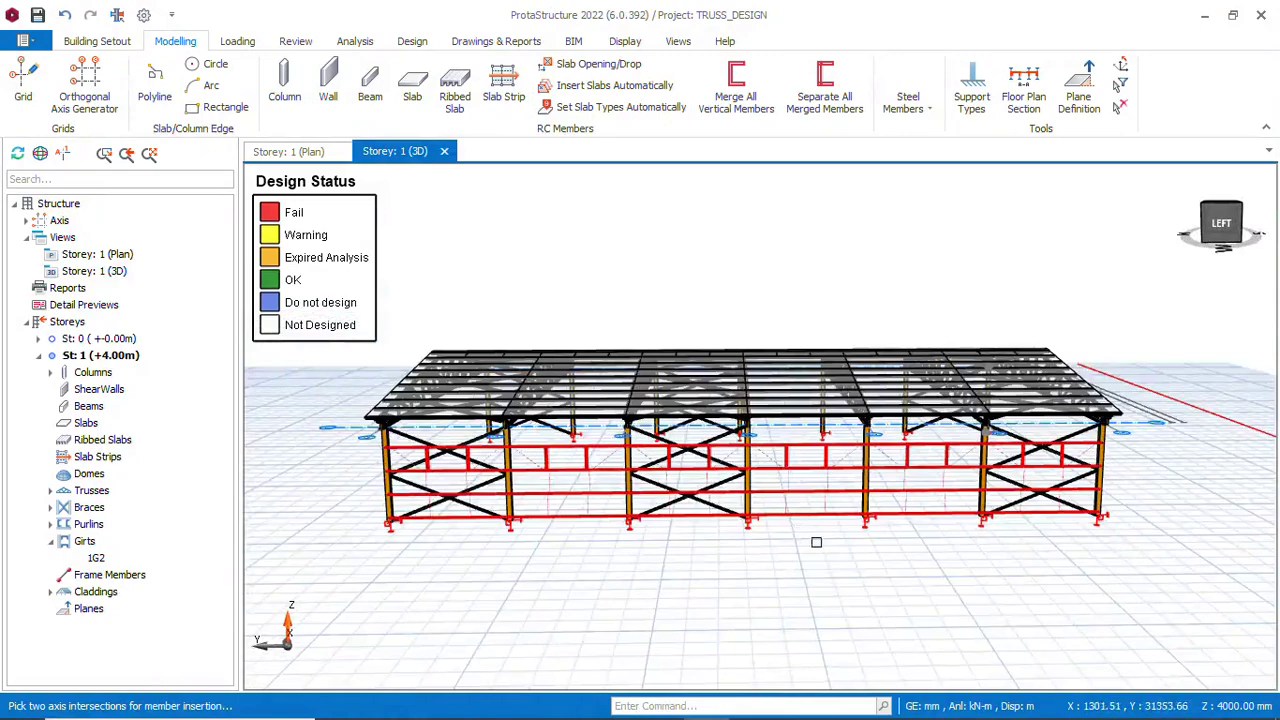
{"action": "scroll", "coordinate": [890, 545], "scroll_direction": "up", "scroll_amount": 1}
{"action": "scroll", "coordinate": [772, 497], "scroll_direction": "down", "scroll_amount": 2}
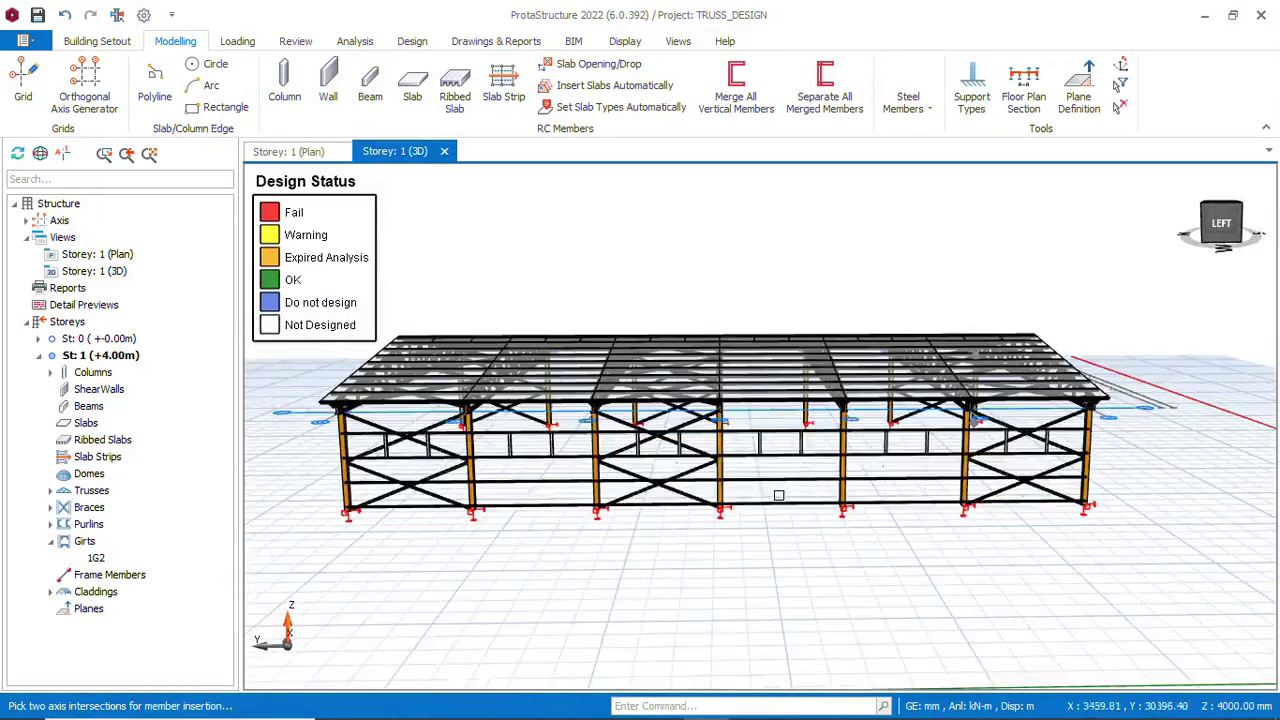
{"action": "middle_click_drag", "start_coordinate": [651, 537], "coordinate": [971, 549]}
{"action": "scroll", "coordinate": [724, 581], "scroll_direction": "down", "scroll_amount": 1}
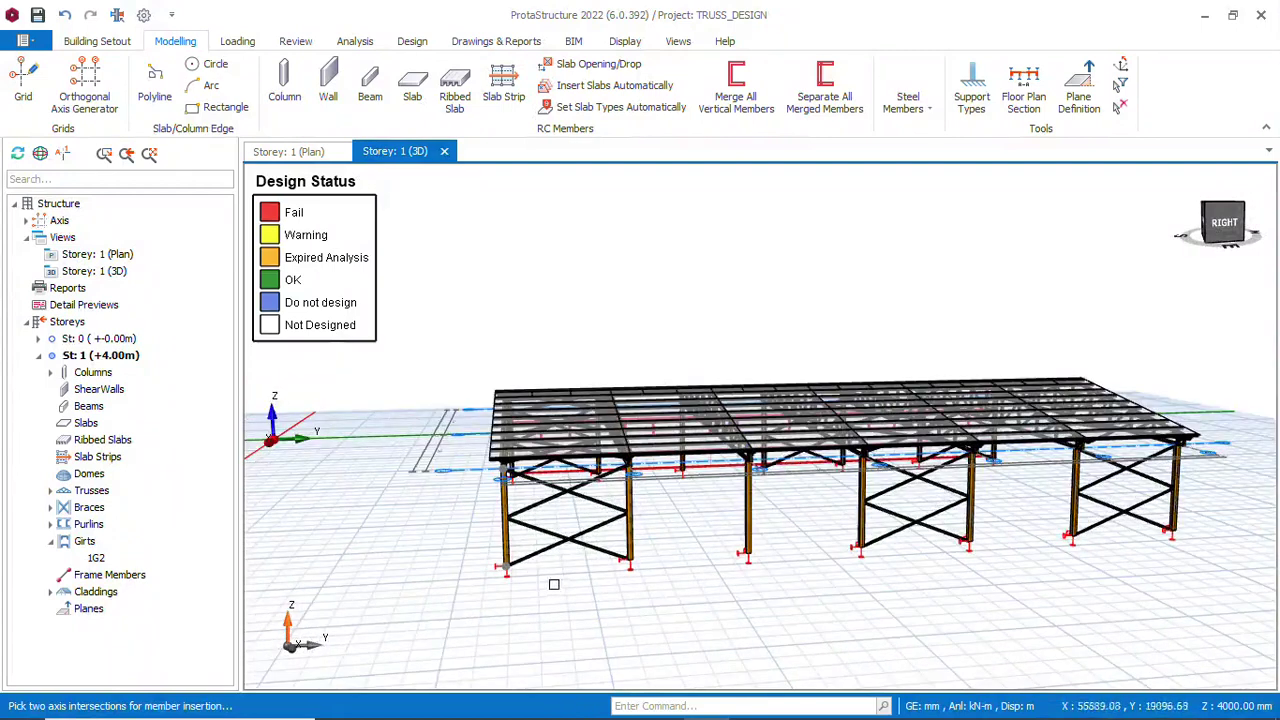
{"action": "left_click", "coordinate": [507, 553]}
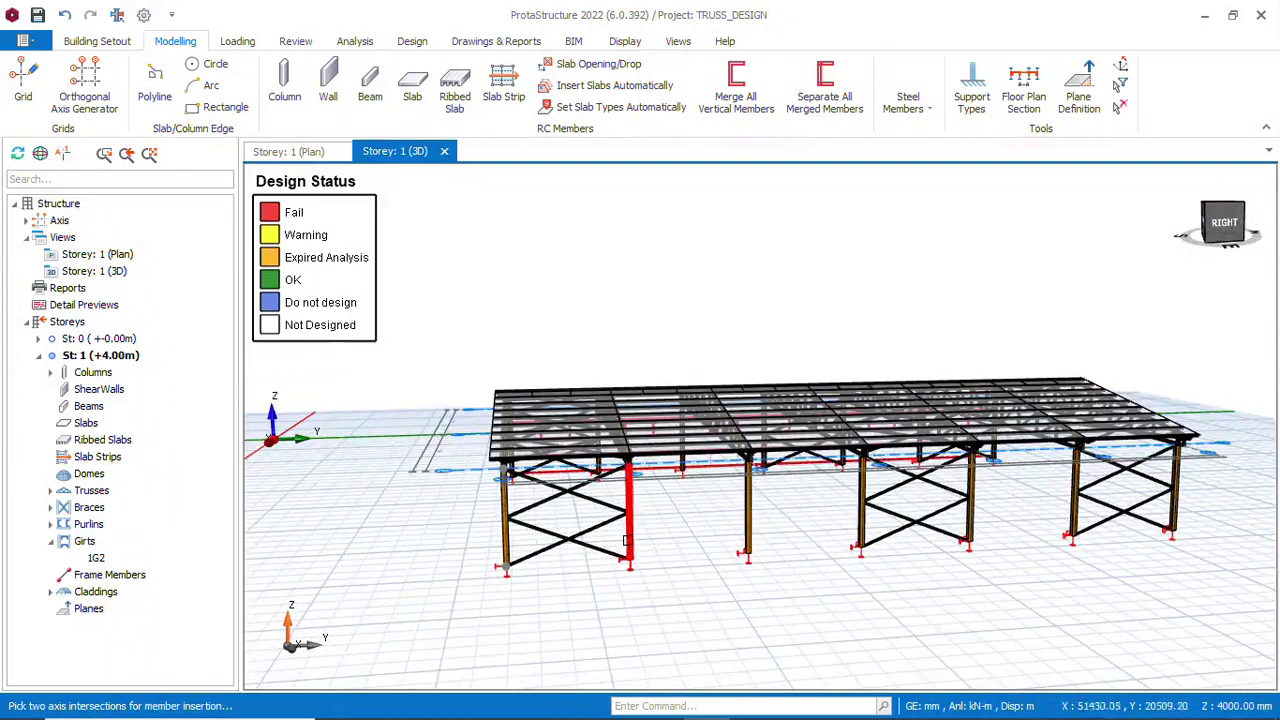
{"action": "left_click", "coordinate": [628, 548]}
{"action": "left_click", "coordinate": [989, 621]}
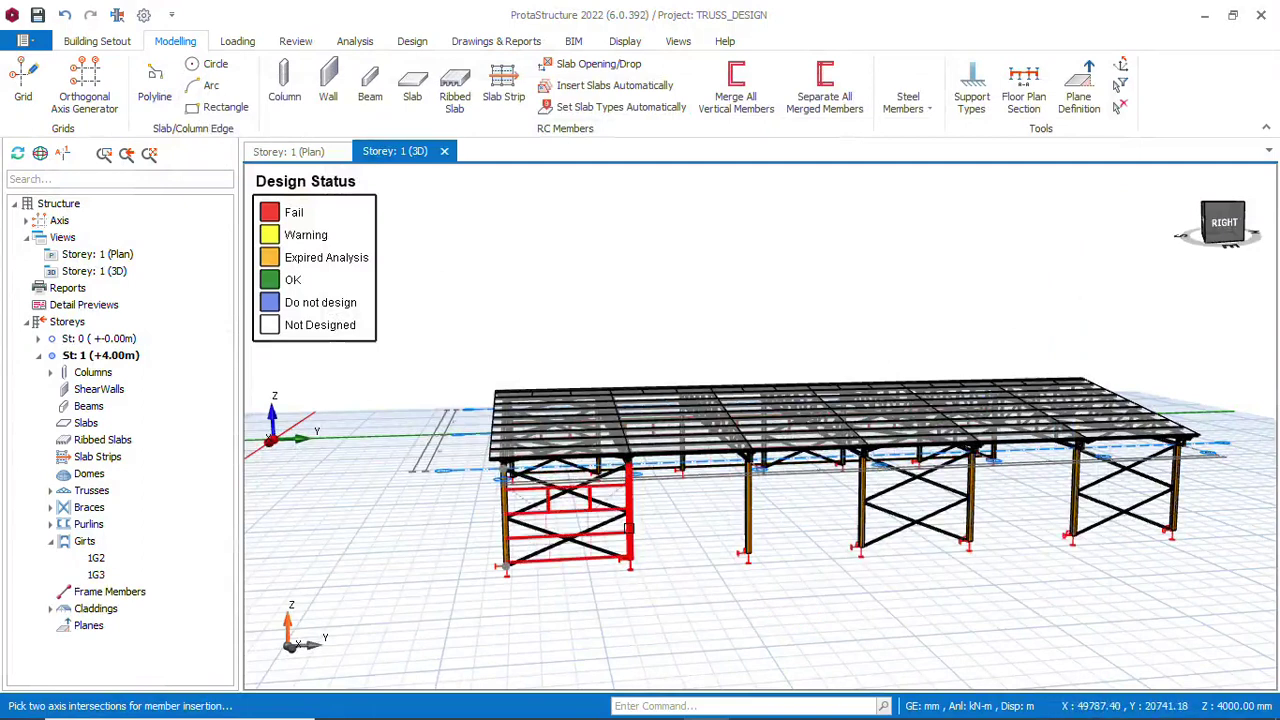
Insert a girt in the unbraced second bay of this side wall, keeping the 1000 mm spacing and 200 mm bottom member offset
{"action": "left_click", "coordinate": [630, 527]}
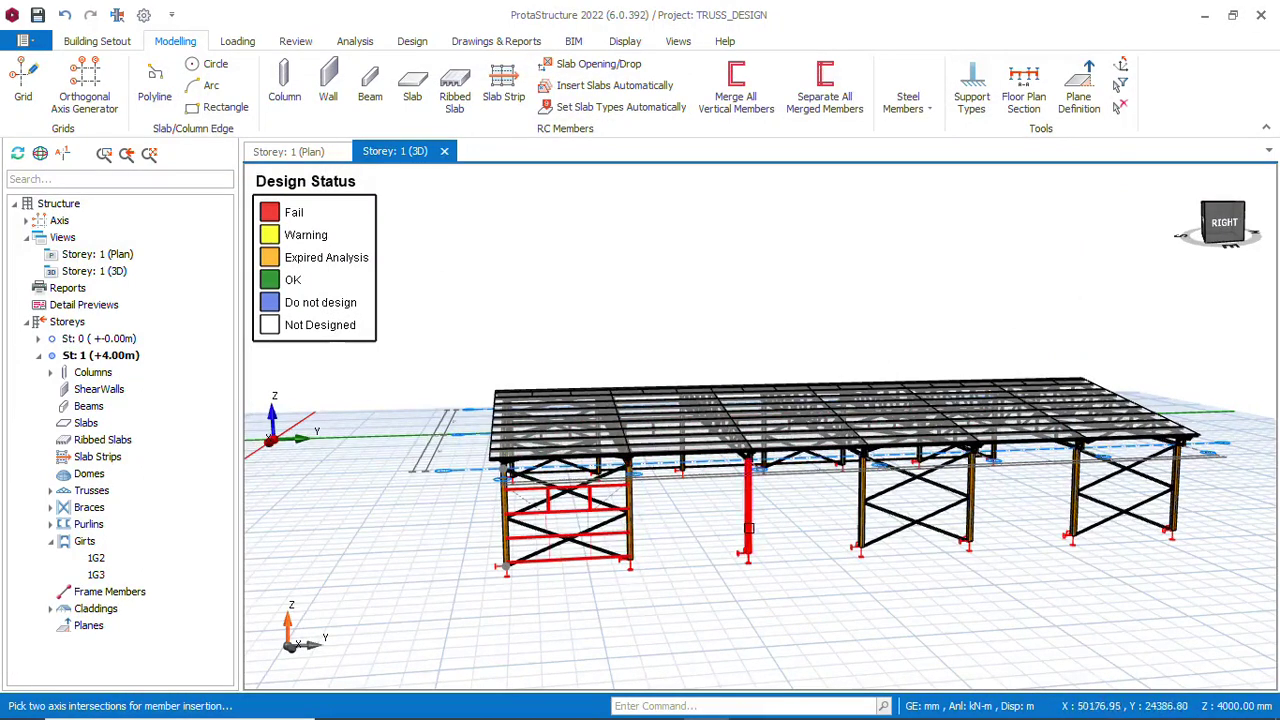
{"action": "left_click", "coordinate": [748, 533]}
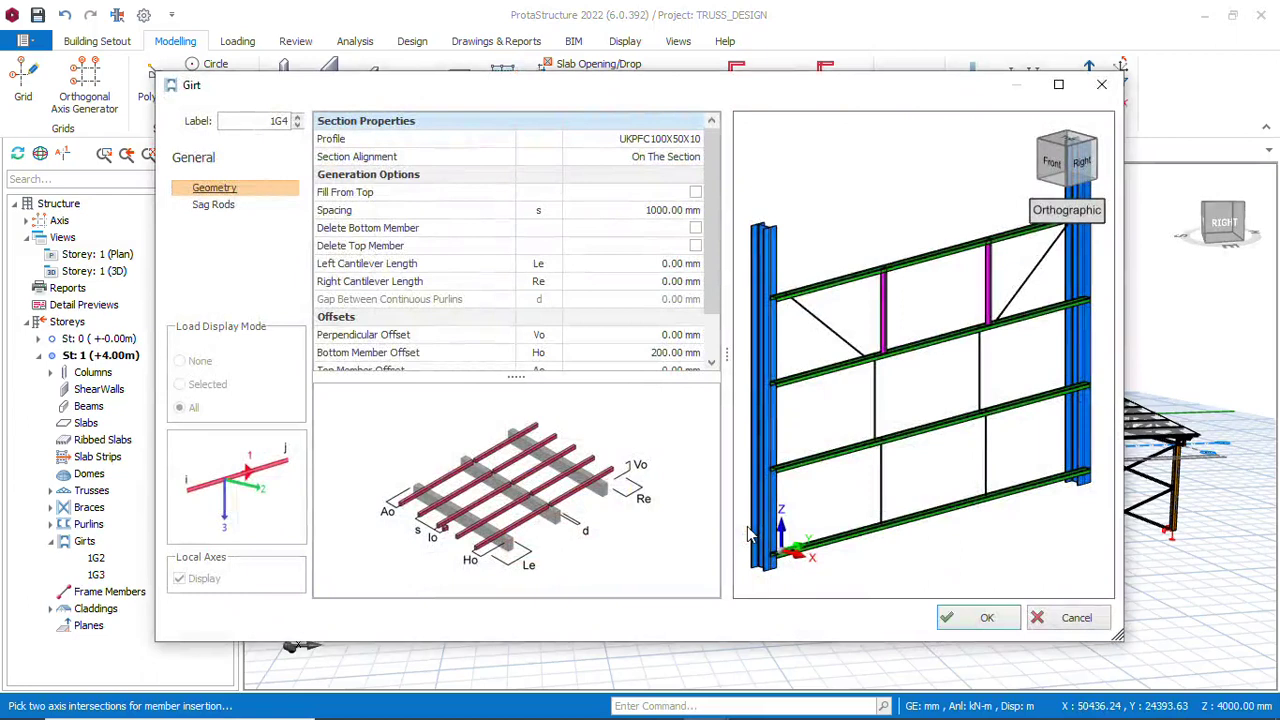
{"action": "left_click", "coordinate": [989, 620]}
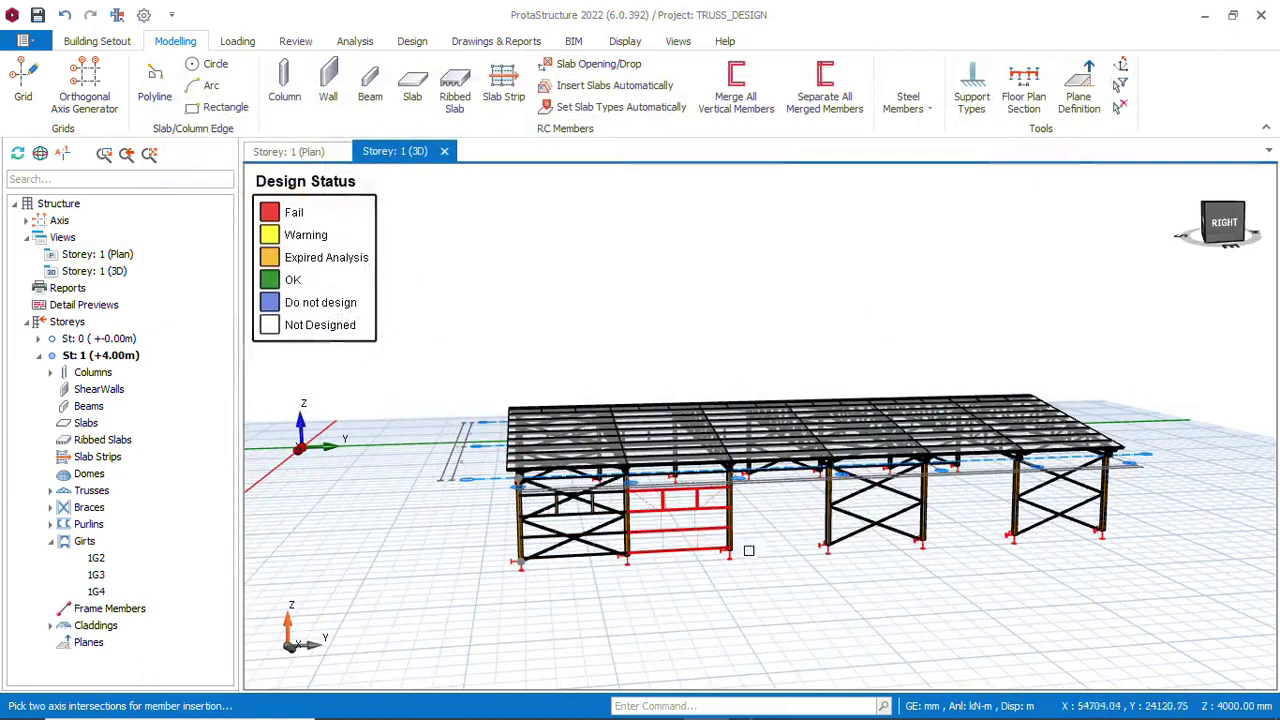
Insert a girt in the third bay with its bottom member offset set to 2100 mm, leaving an opening below
{"action": "scroll", "coordinate": [798, 524], "scroll_direction": "up", "scroll_amount": 2}
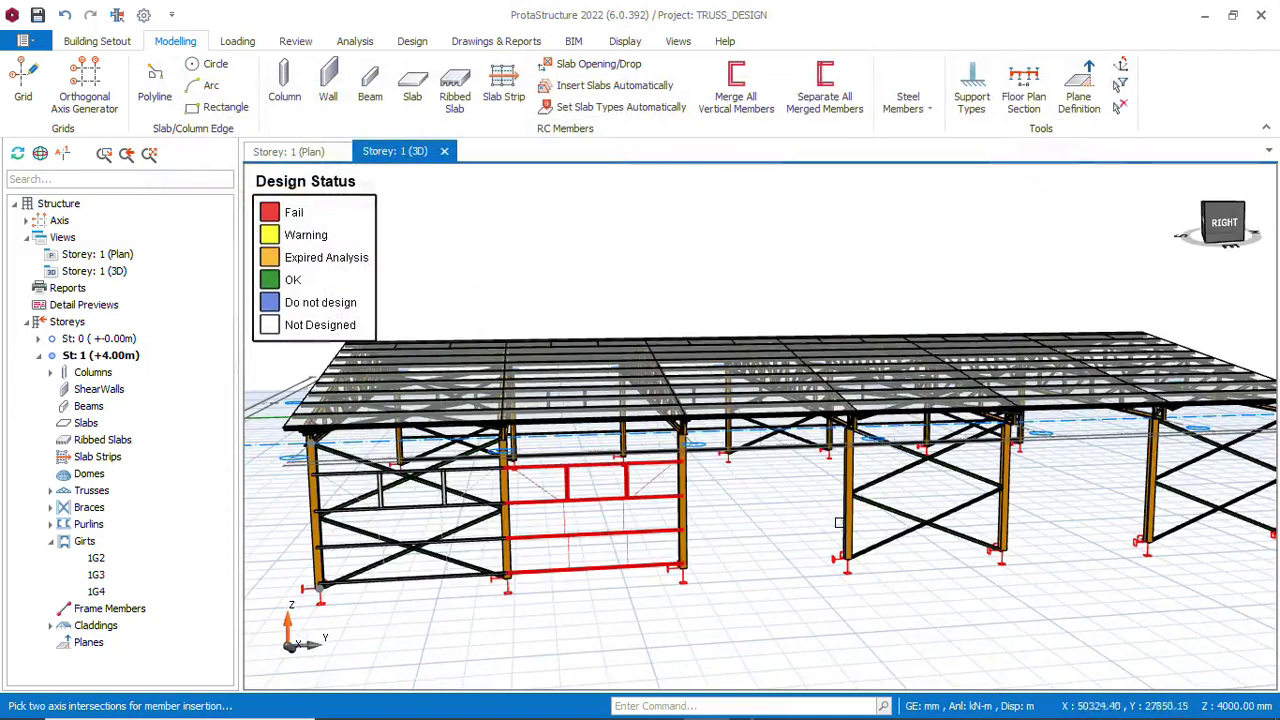
{"action": "left_click", "coordinate": [847, 525]}
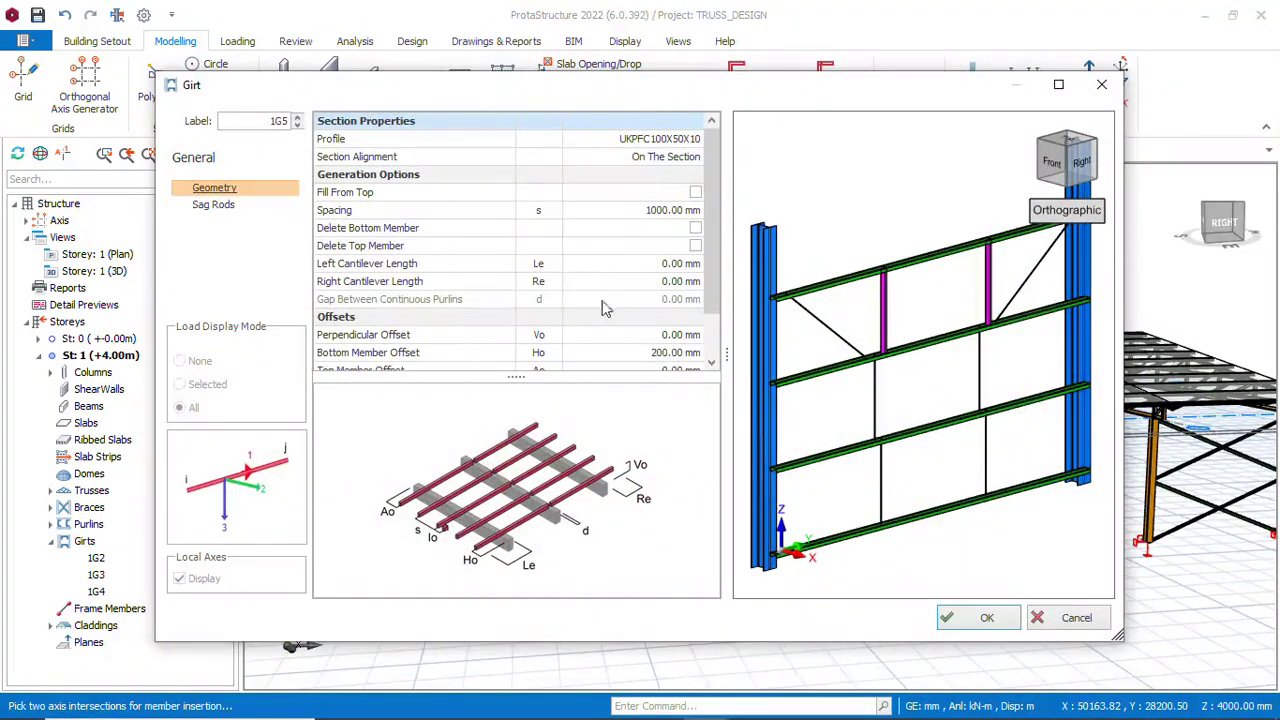
{"action": "scroll", "coordinate": [597, 329], "scroll_direction": "down", "scroll_amount": 1}
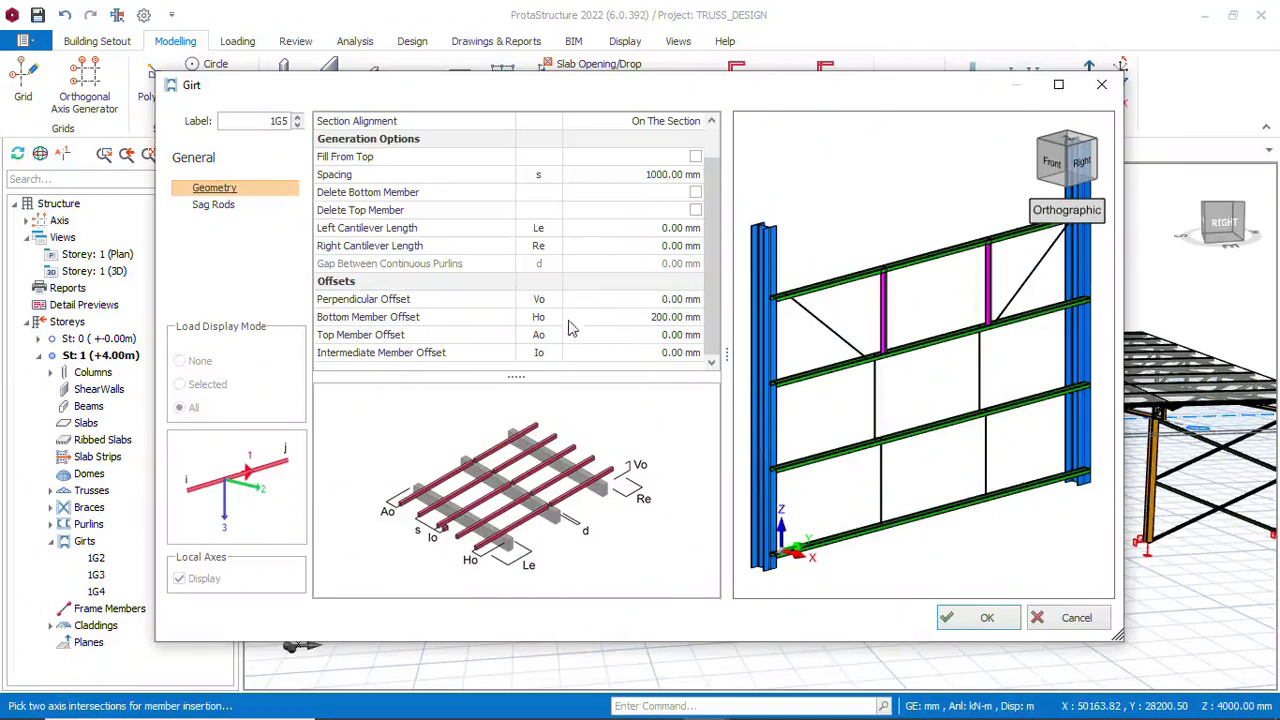
{"action": "scroll", "coordinate": [986, 472], "scroll_direction": "down", "scroll_amount": 2}
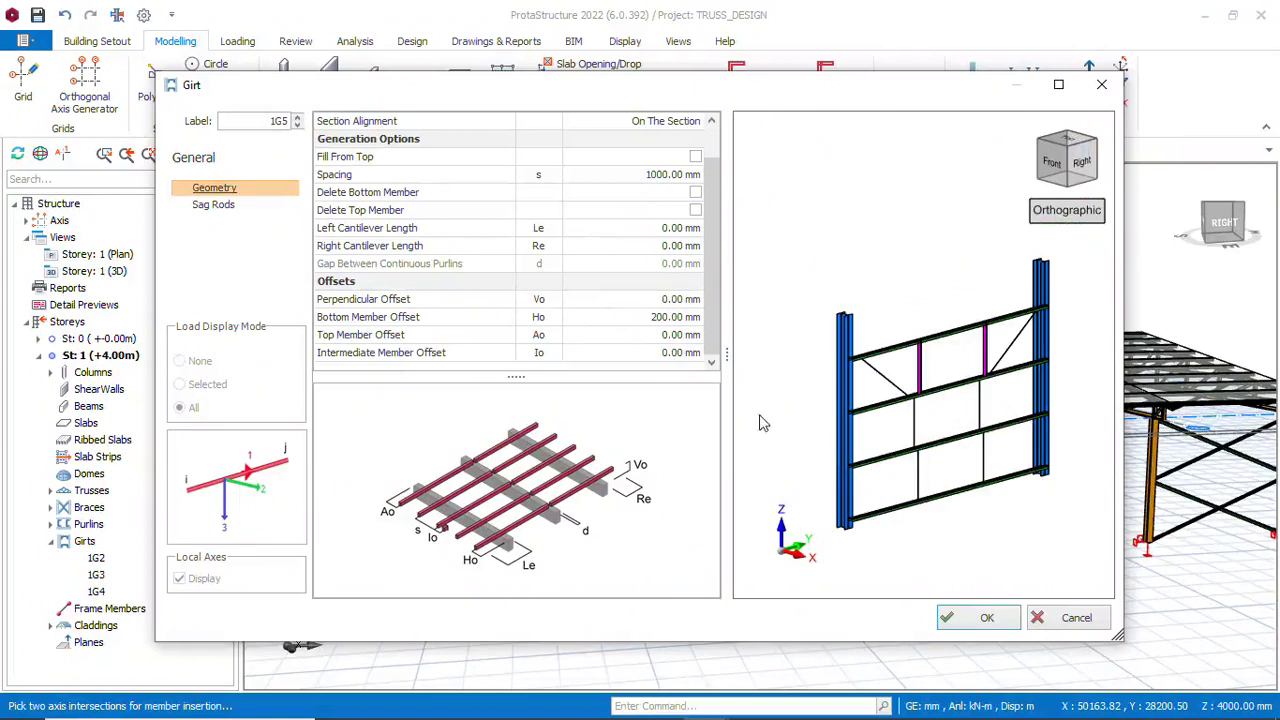
{"action": "left_click", "coordinate": [655, 320]}
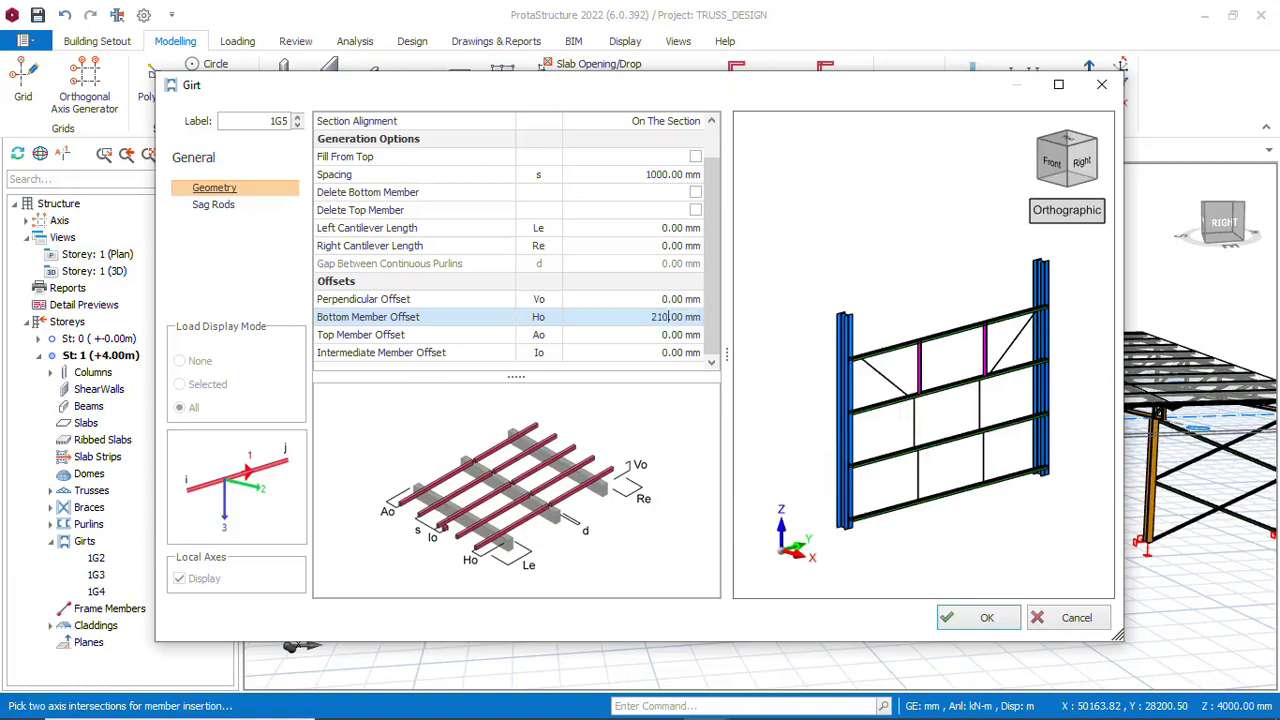
{"action": "left_click", "coordinate": [984, 618]}
Insert a girt in the braced fourth bay beside the opening, with its bottom member offset set to 200 mm
{"action": "scroll", "coordinate": [720, 531], "scroll_direction": "up", "scroll_amount": 5}
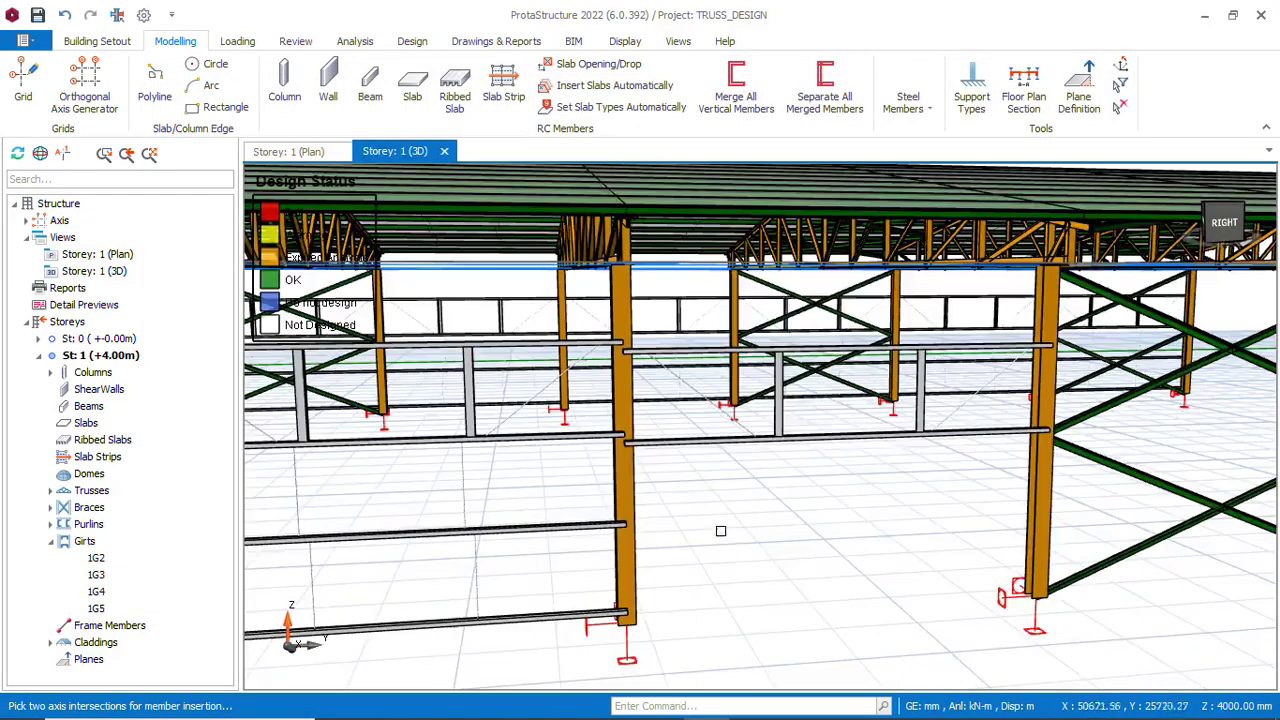
{"action": "scroll", "coordinate": [720, 531], "scroll_direction": "down", "scroll_amount": 5}
{"action": "mouse_move", "coordinate": [774, 529]}
{"action": "middle_mouse_down"}
{"action": "mouse_move", "coordinate": [880, 517]}
{"action": "mouse_move", "coordinate": [843, 523]}
{"action": "mouse_move", "coordinate": [749, 403]}
{"action": "mouse_move", "coordinate": [830, 502]}
{"action": "mouse_move", "coordinate": [820, 517]}
{"action": "mouse_move", "coordinate": [871, 520]}
{"action": "mouse_move", "coordinate": [777, 531]}
{"action": "mouse_move", "coordinate": [831, 529]}
{"action": "middle_mouse_up"}
{"action": "scroll", "coordinate": [749, 469], "scroll_direction": "down", "scroll_amount": 1}
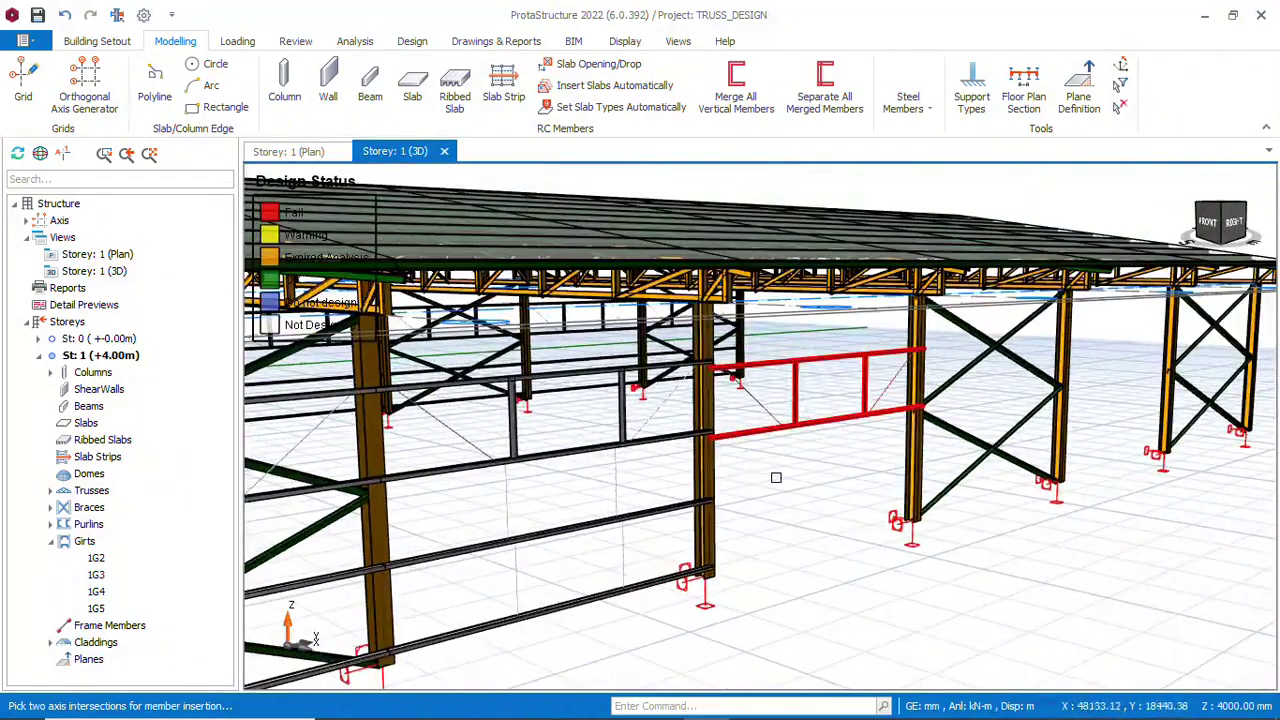
{"action": "scroll", "coordinate": [762, 470], "scroll_direction": "down", "scroll_amount": 2}
{"action": "middle_click_drag", "start_coordinate": [762, 470], "coordinate": [911, 495]}
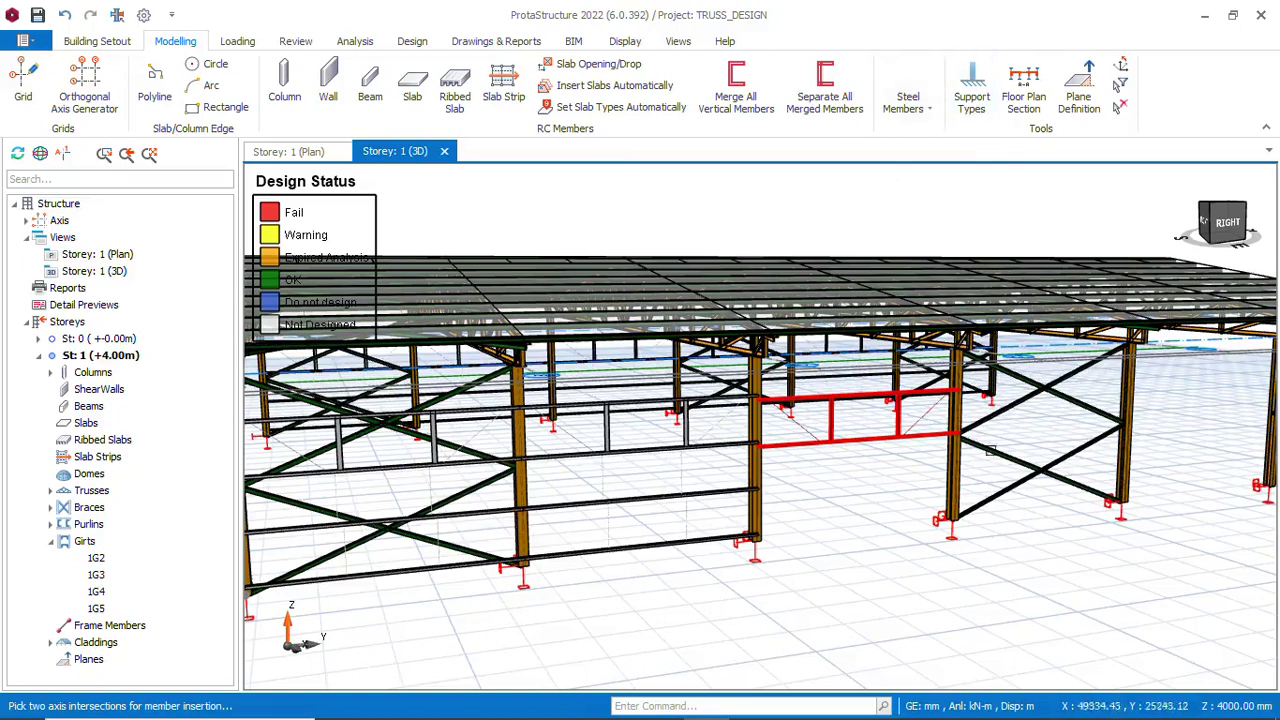
{"action": "left_click", "coordinate": [1125, 452]}
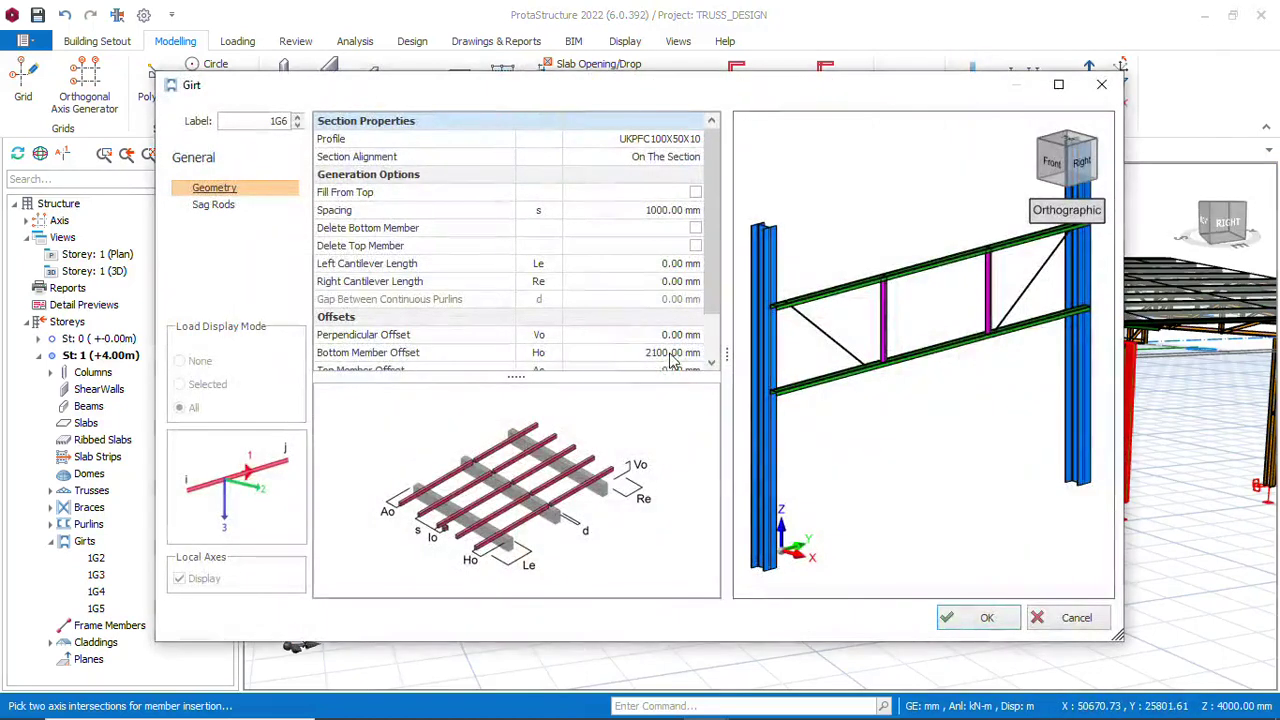
{"action": "left_click", "coordinate": [645, 355]}
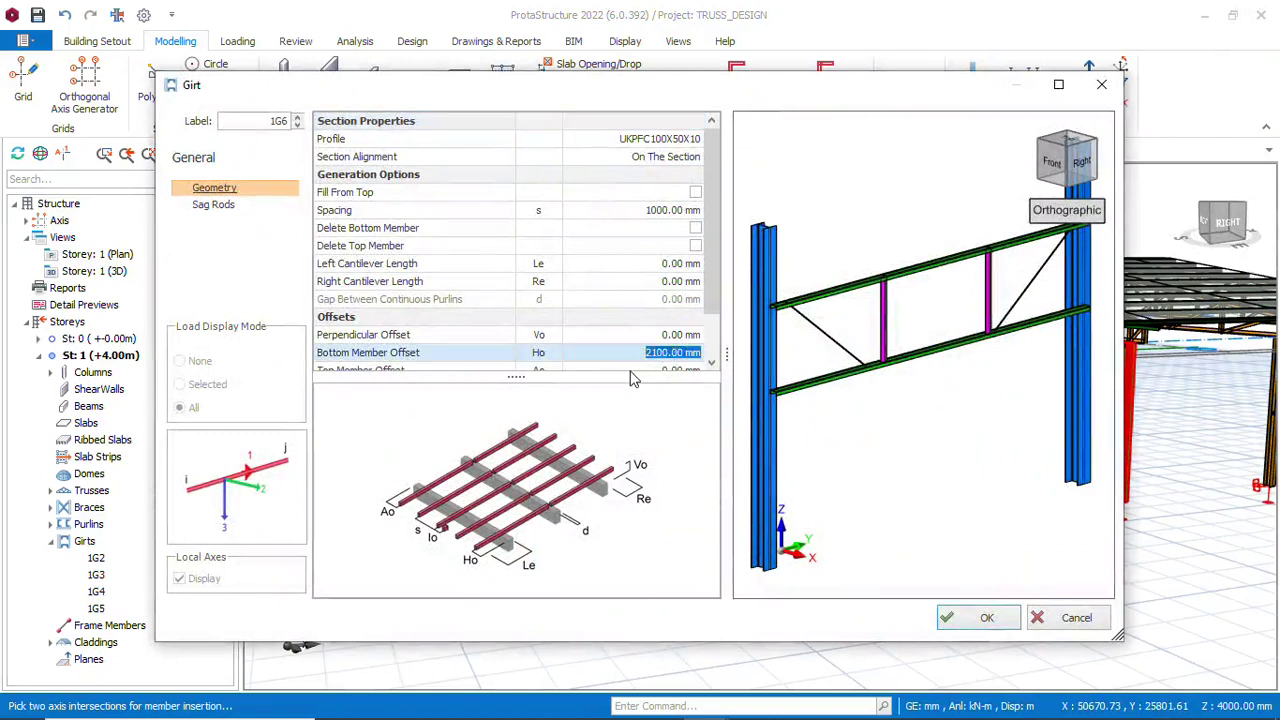
{"action": "type", "text": "2"}
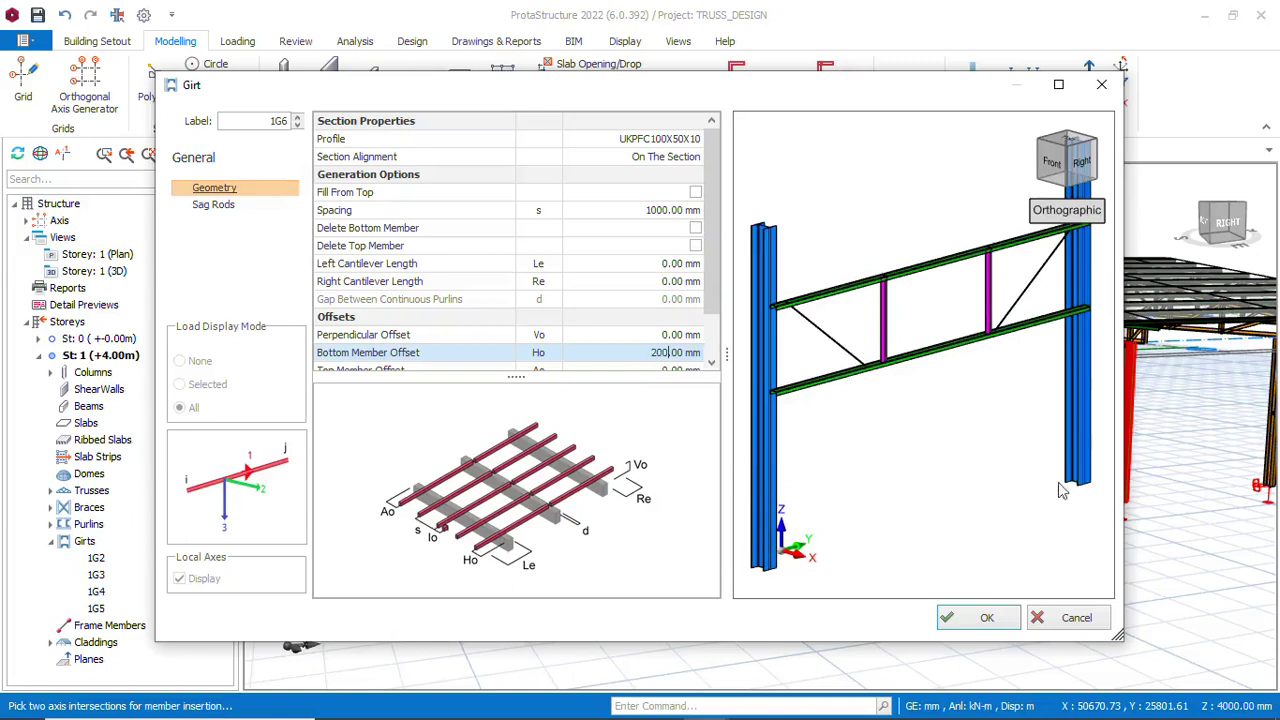
{"action": "left_click", "coordinate": [987, 622]}
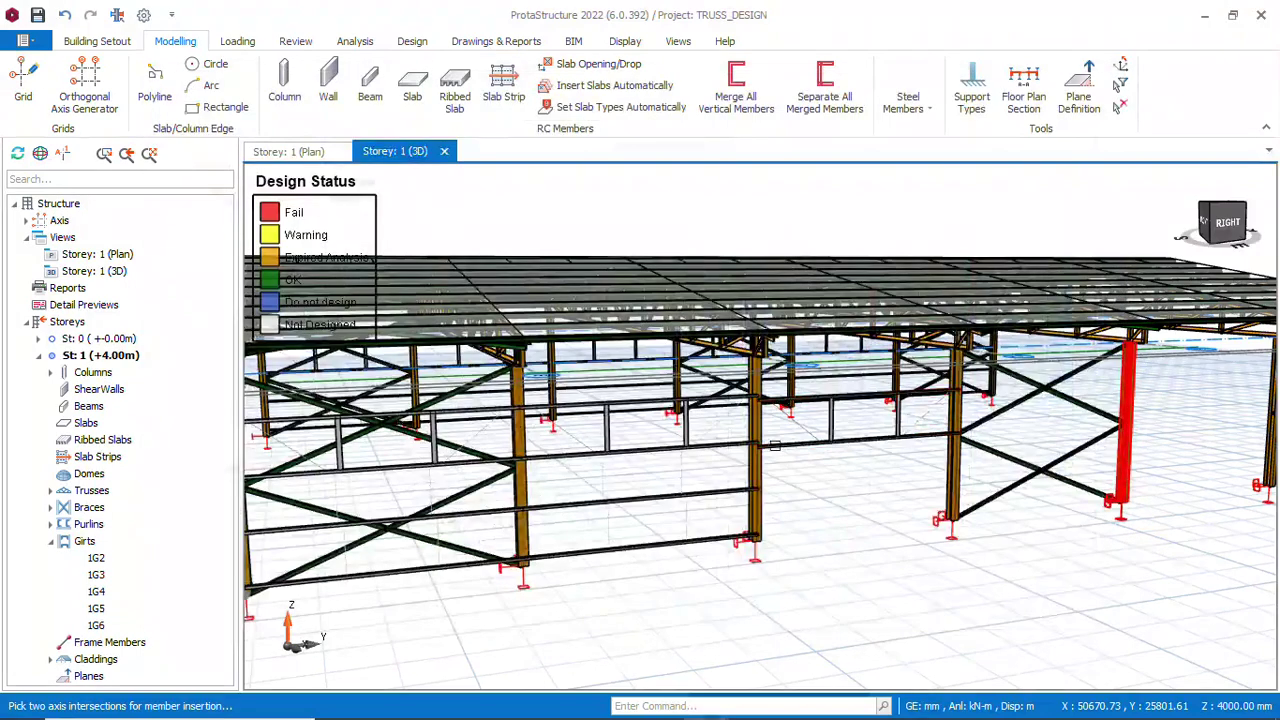
Insert a girt with the same settings across the last two bays, up to the far corner column of this side wall
{"action": "middle_click_drag", "start_coordinate": [899, 516], "coordinate": [960, 520]}
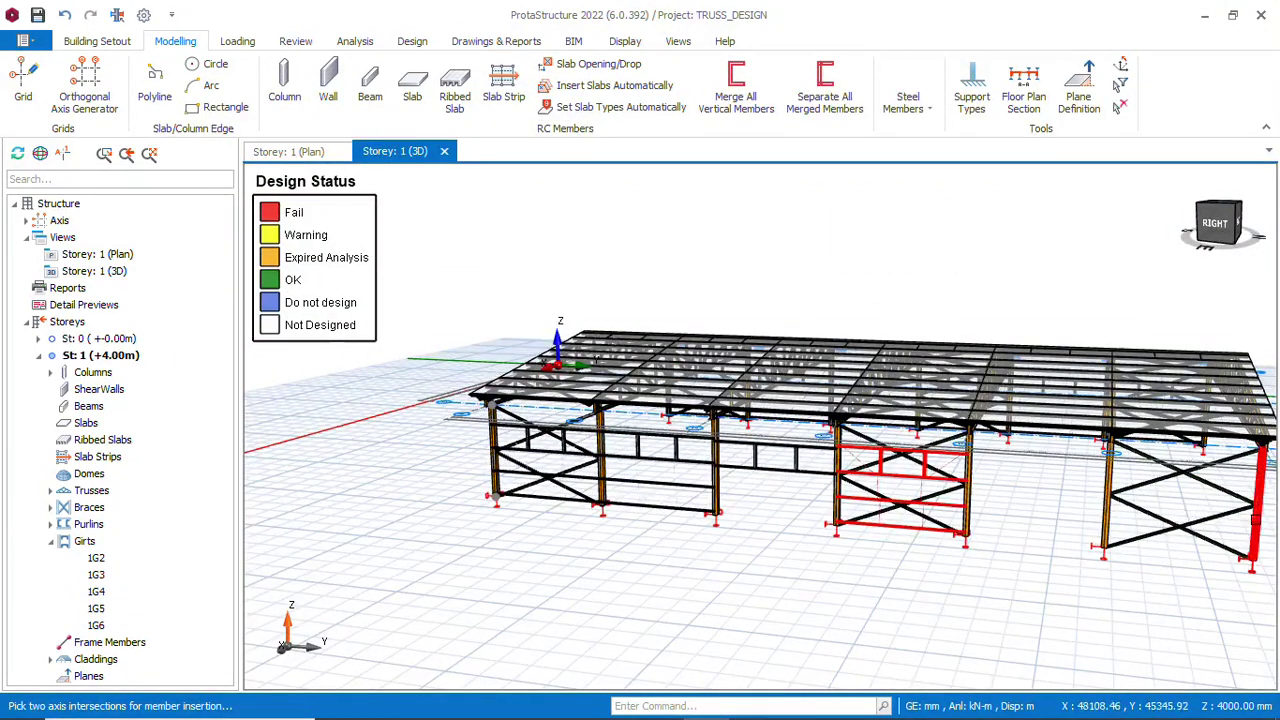
{"action": "left_click", "coordinate": [1256, 520]}
{"action": "left_click", "coordinate": [987, 620]}
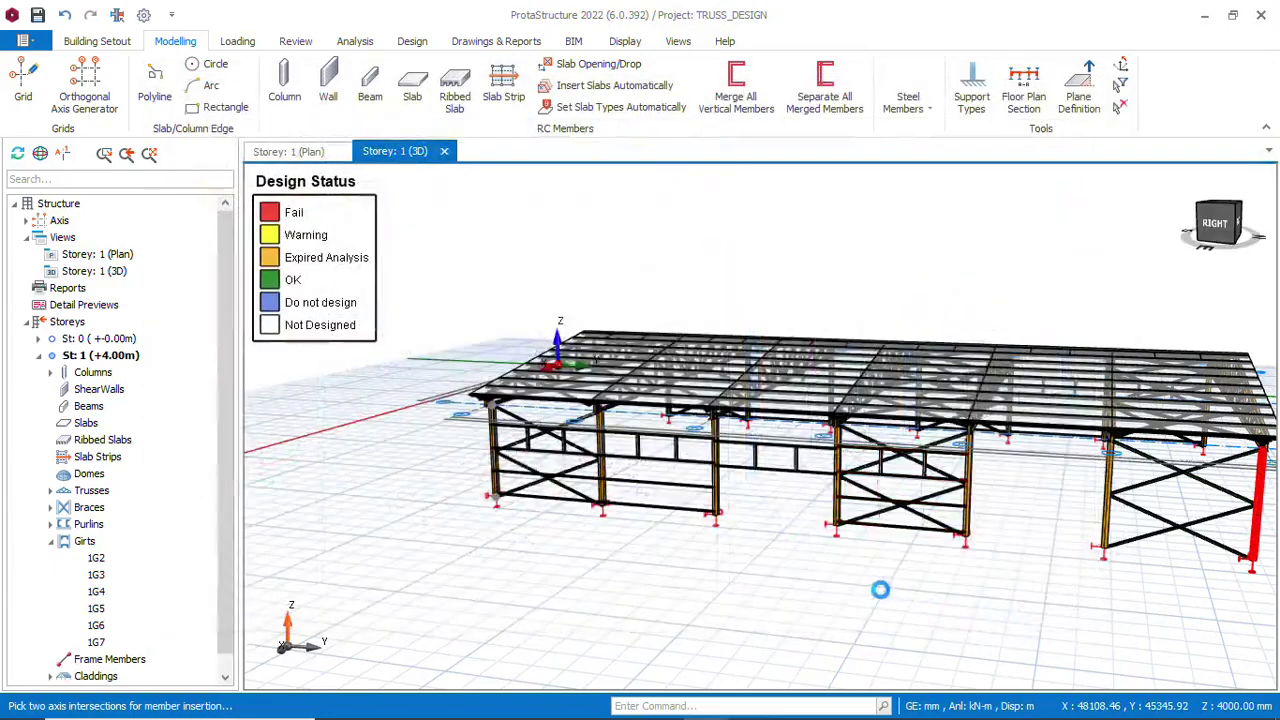
Insert a girt across the front gable end between its two corner columns, with 1000 mm spacing and 200 mm bottom member offset
{"action": "middle_click_drag", "start_coordinate": [880, 590], "coordinate": [894, 534]}
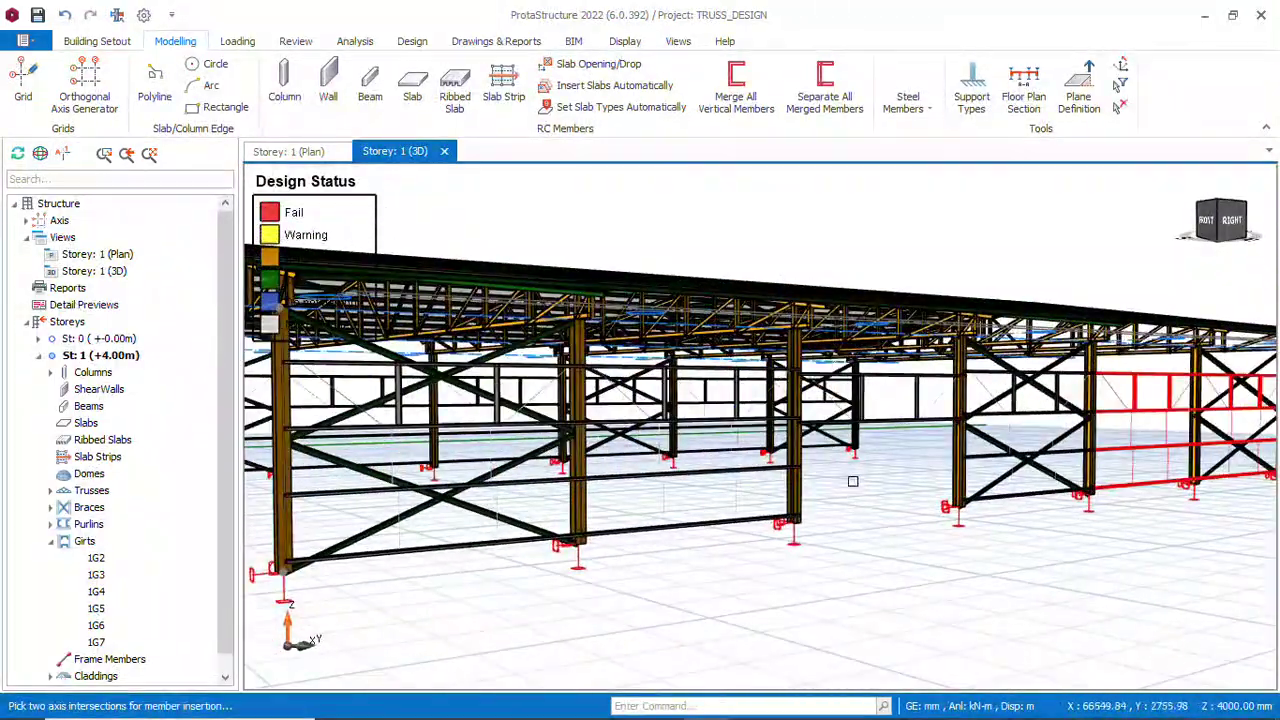
{"action": "scroll", "coordinate": [853, 481], "scroll_direction": "down", "scroll_amount": 10}
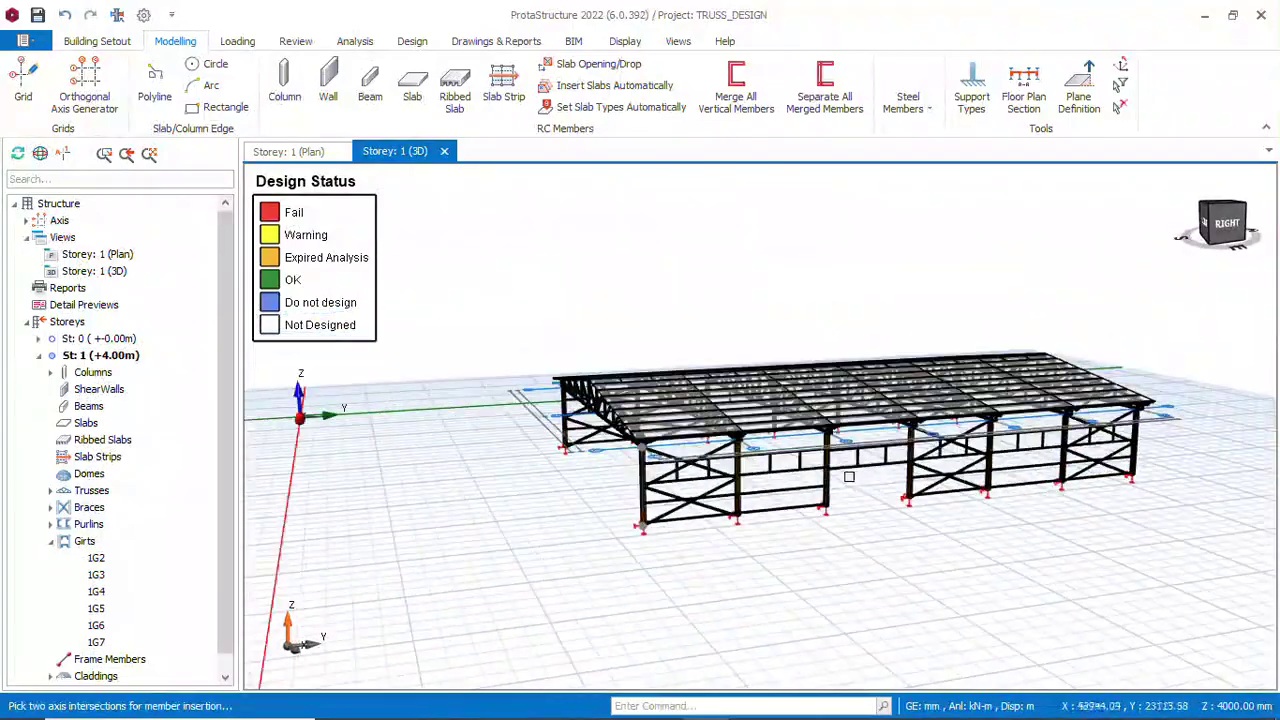
{"action": "middle_click_drag", "start_coordinate": [849, 477], "coordinate": [865, 545]}
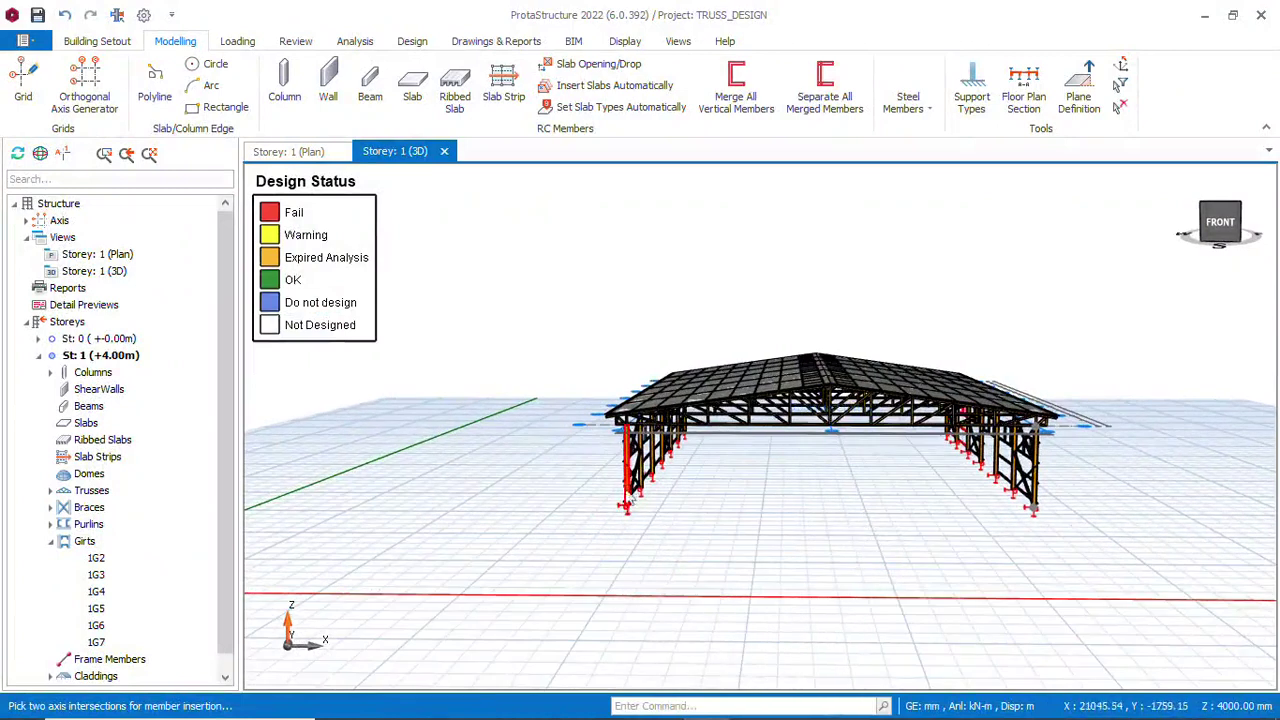
{"action": "left_click", "coordinate": [1036, 490]}
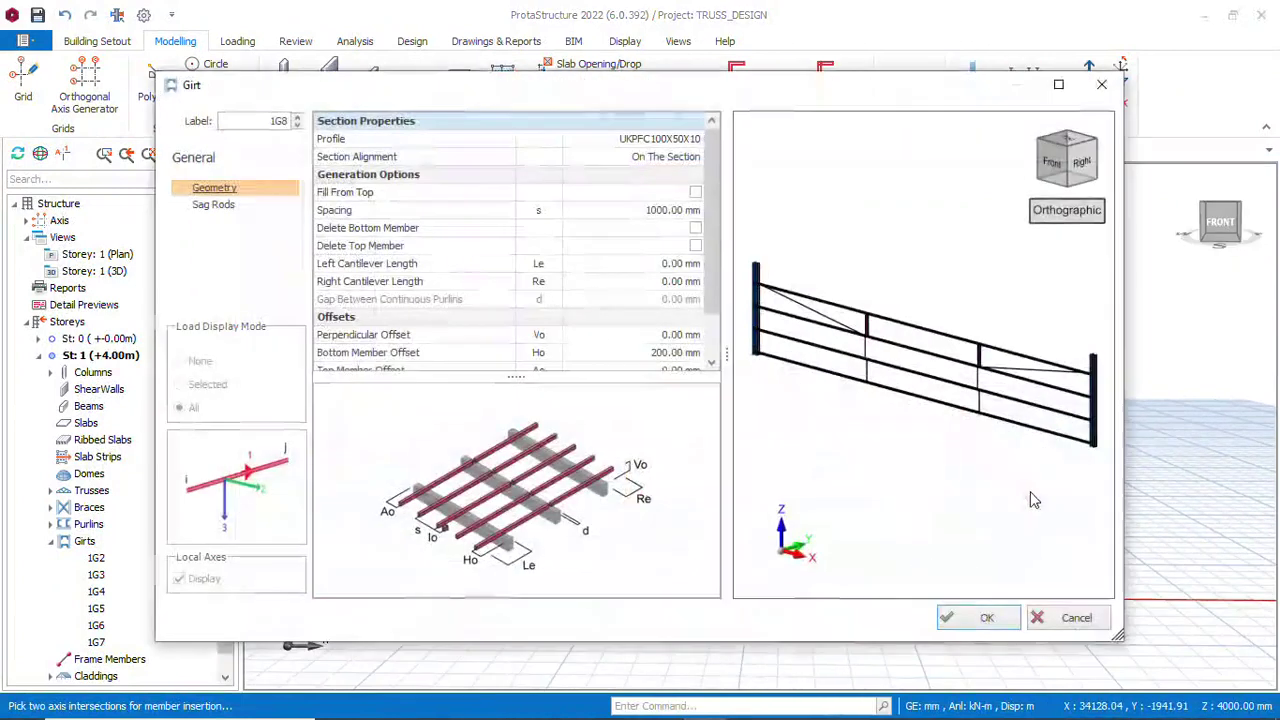
{"action": "left_click", "coordinate": [982, 616]}
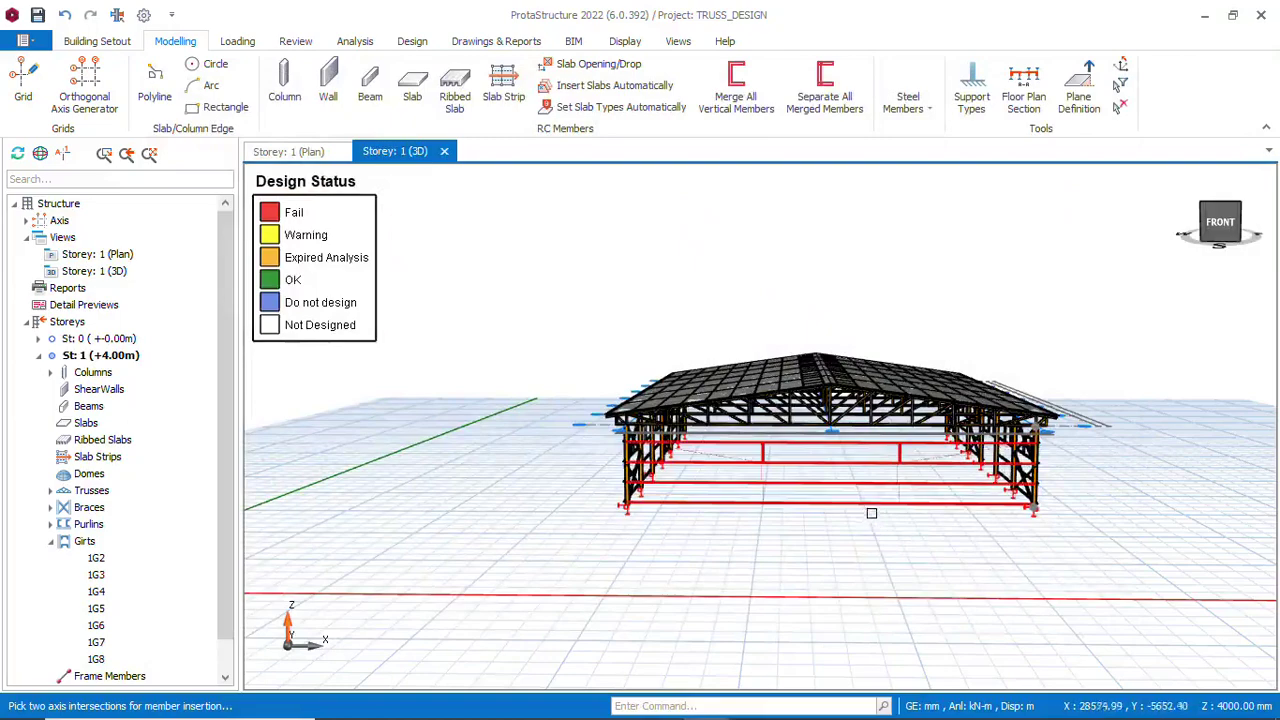
Insert a girt across the back gable end between its two corner columns, keeping 1000 mm spacing and 200 mm bottom member offset
{"action": "middle_click_drag", "start_coordinate": [871, 513], "coordinate": [817, 515]}
{"action": "scroll", "coordinate": [701, 479], "scroll_direction": "up", "scroll_amount": 3}
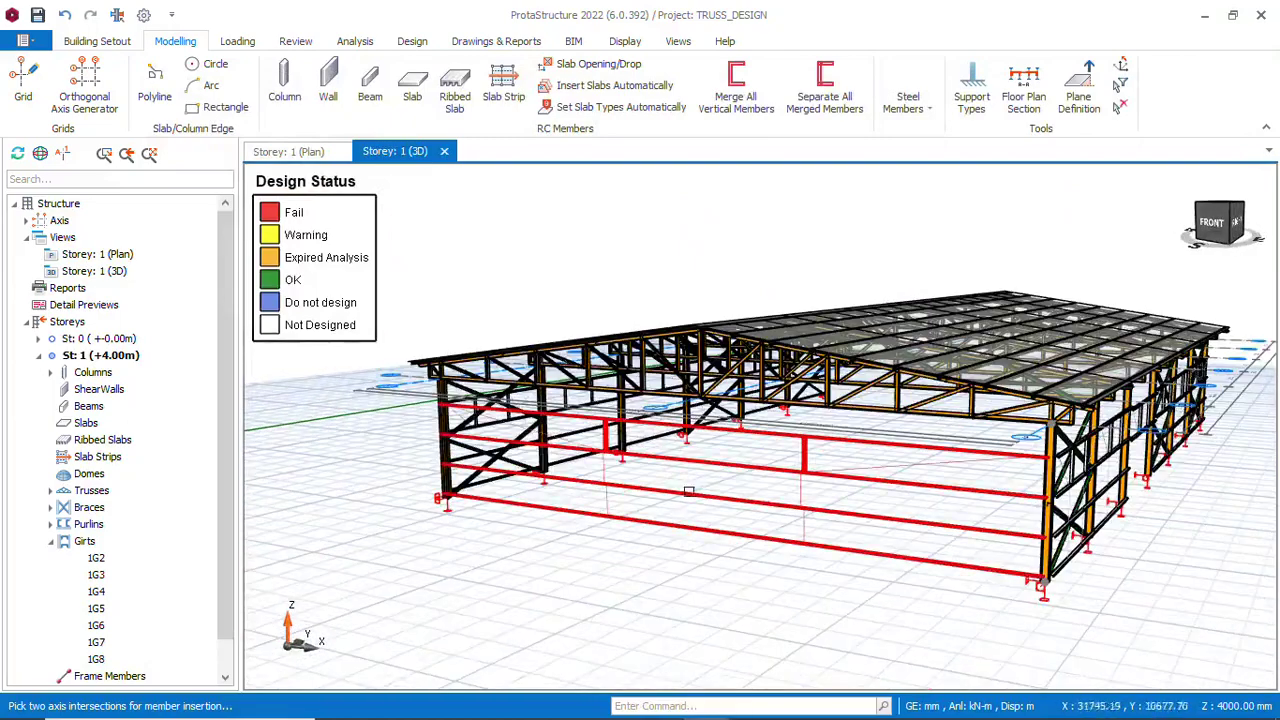
{"action": "middle_click_drag", "start_coordinate": [711, 492], "coordinate": [590, 510]}
{"action": "scroll", "coordinate": [596, 505], "scroll_direction": "down", "scroll_amount": 5}
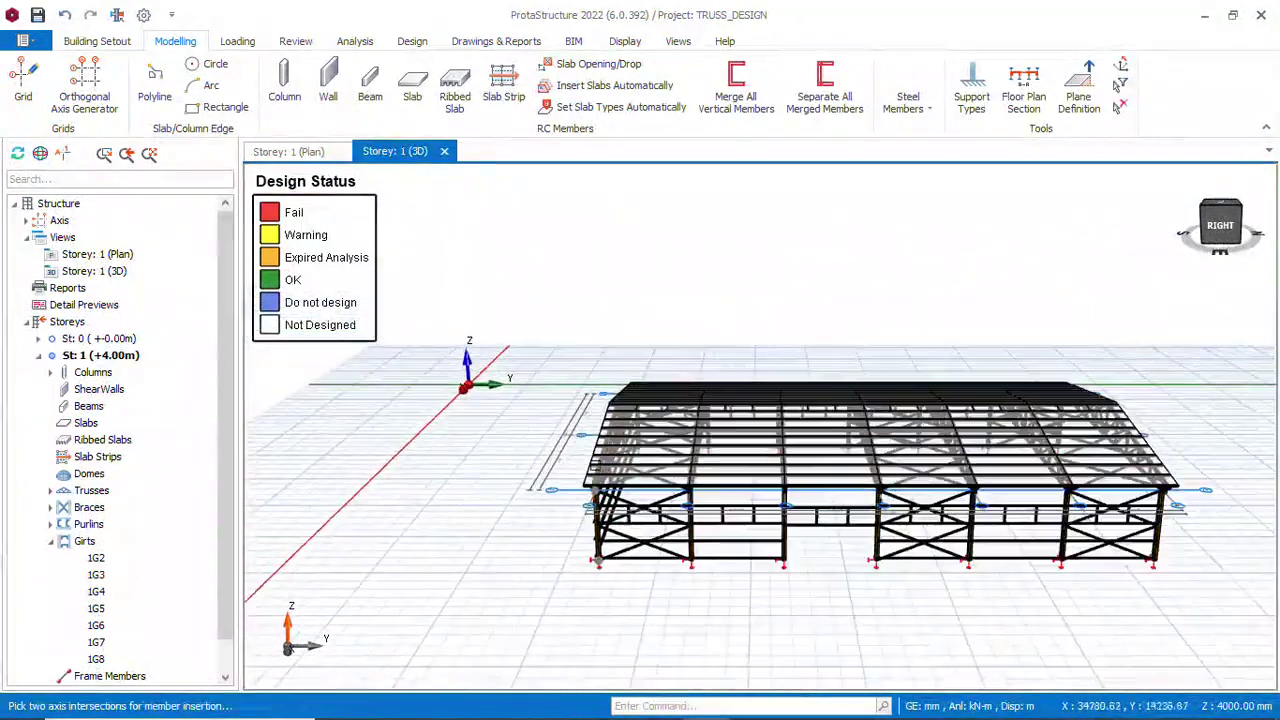
{"action": "middle_click_drag", "start_coordinate": [940, 484], "coordinate": [674, 626]}
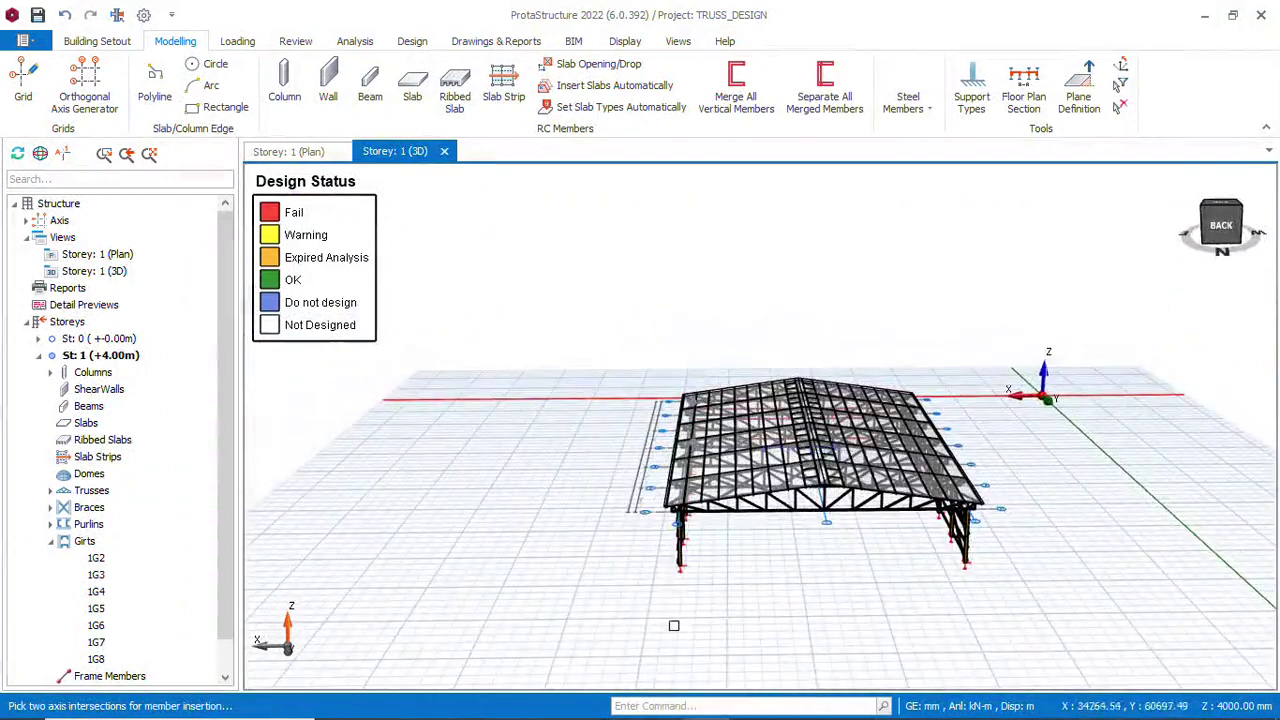
{"action": "scroll", "coordinate": [680, 540], "scroll_direction": "up", "scroll_amount": 3}
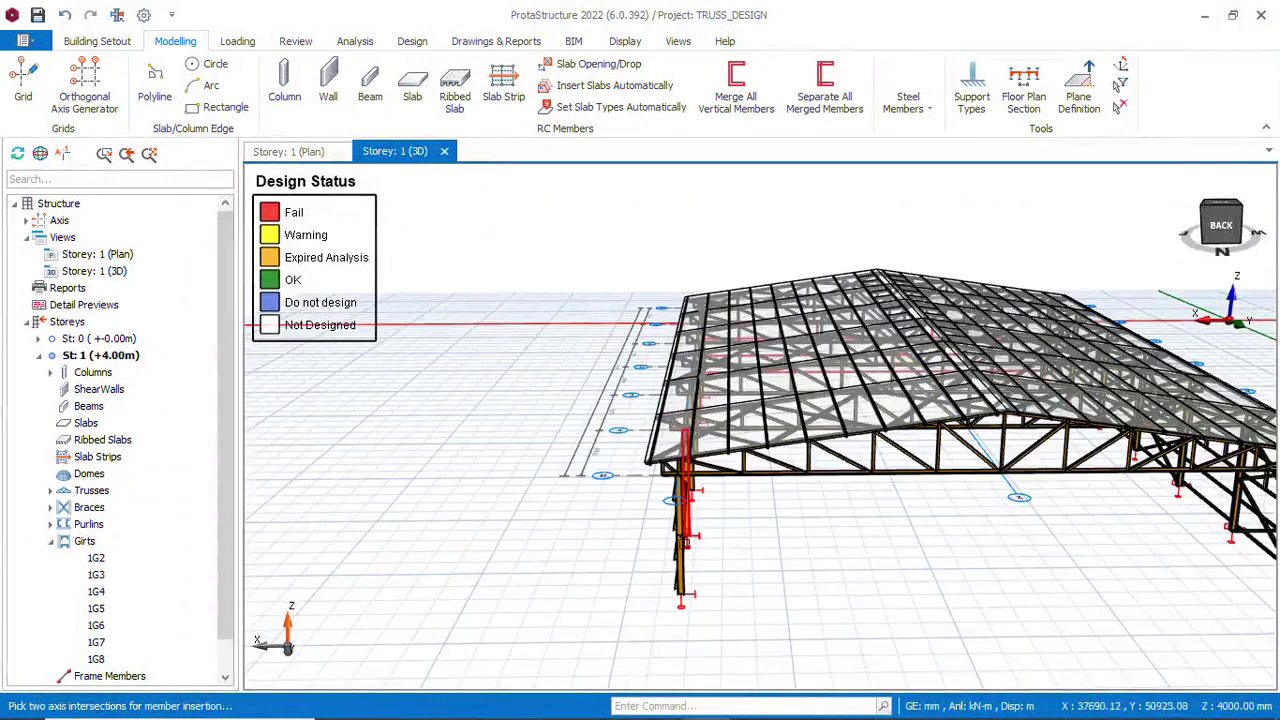
{"action": "scroll", "coordinate": [909, 539], "scroll_direction": "down", "scroll_amount": 2}
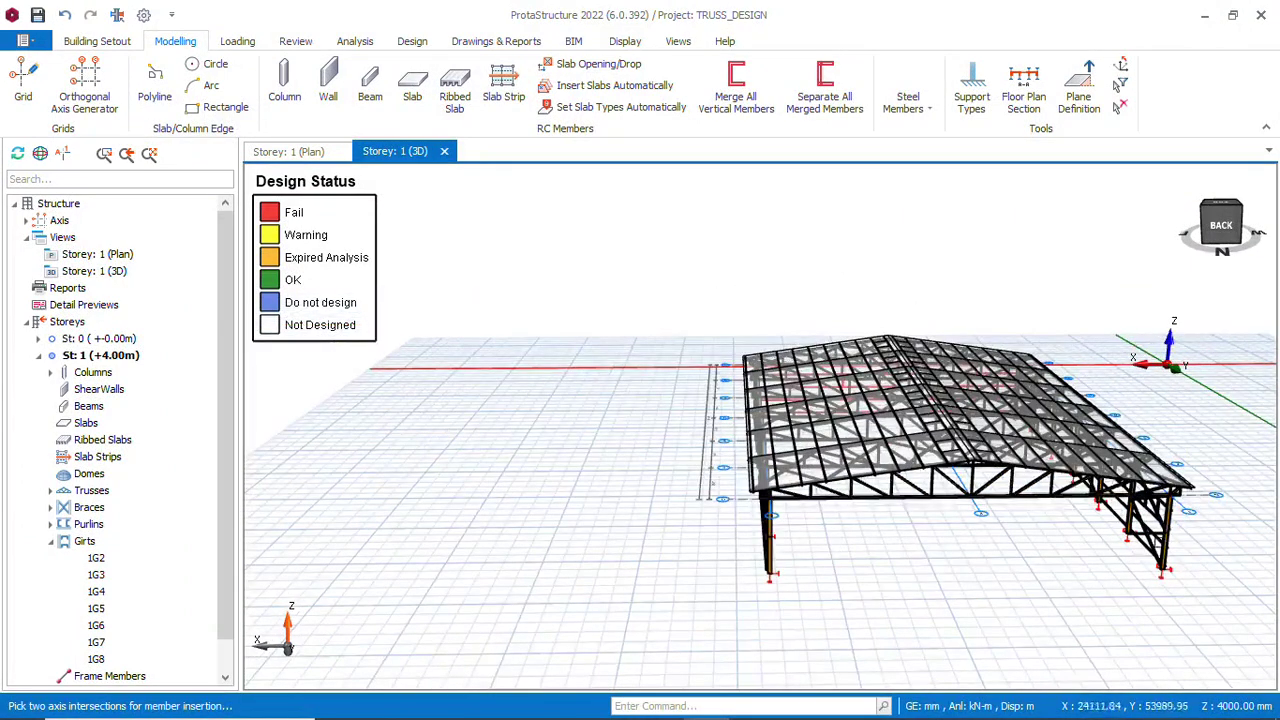
{"action": "double_click", "coordinate": [1176, 543]}
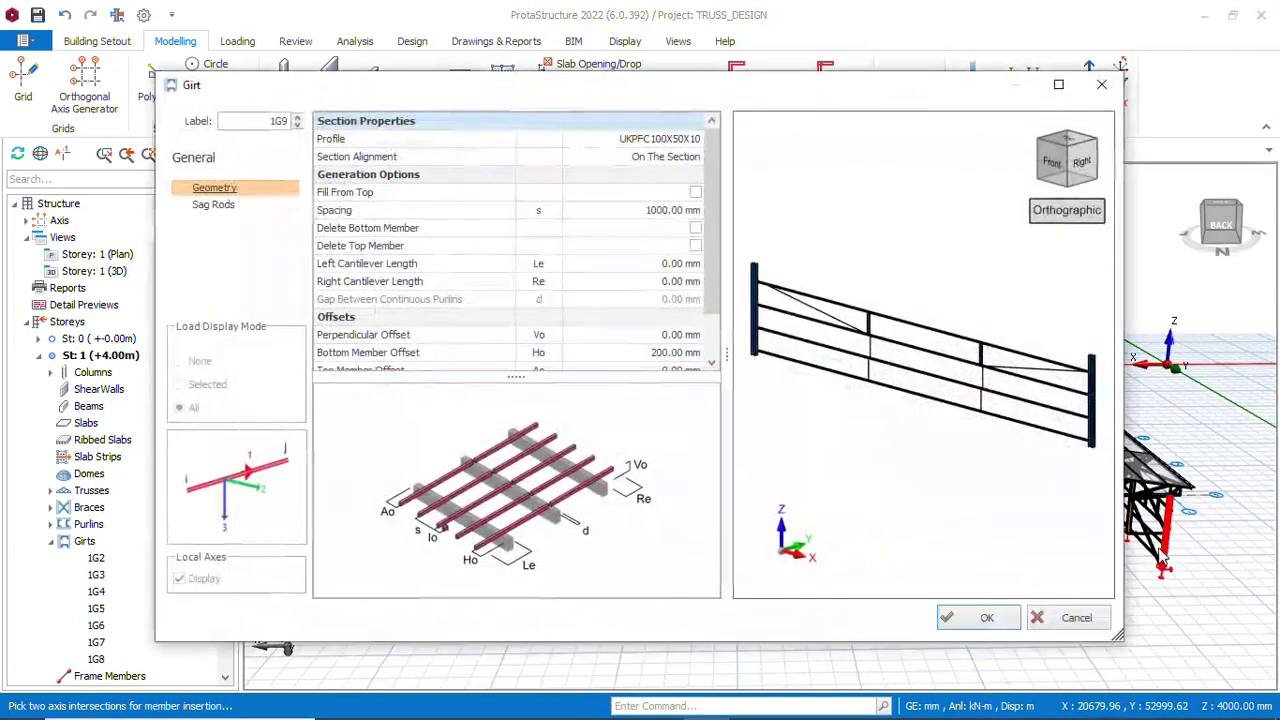
{"action": "left_click", "coordinate": [985, 614]}
Delete the continuous girt that runs along the whole side wall opposite the wall with the door opening
{"action": "middle_click_drag", "start_coordinate": [993, 613], "coordinate": [889, 523]}
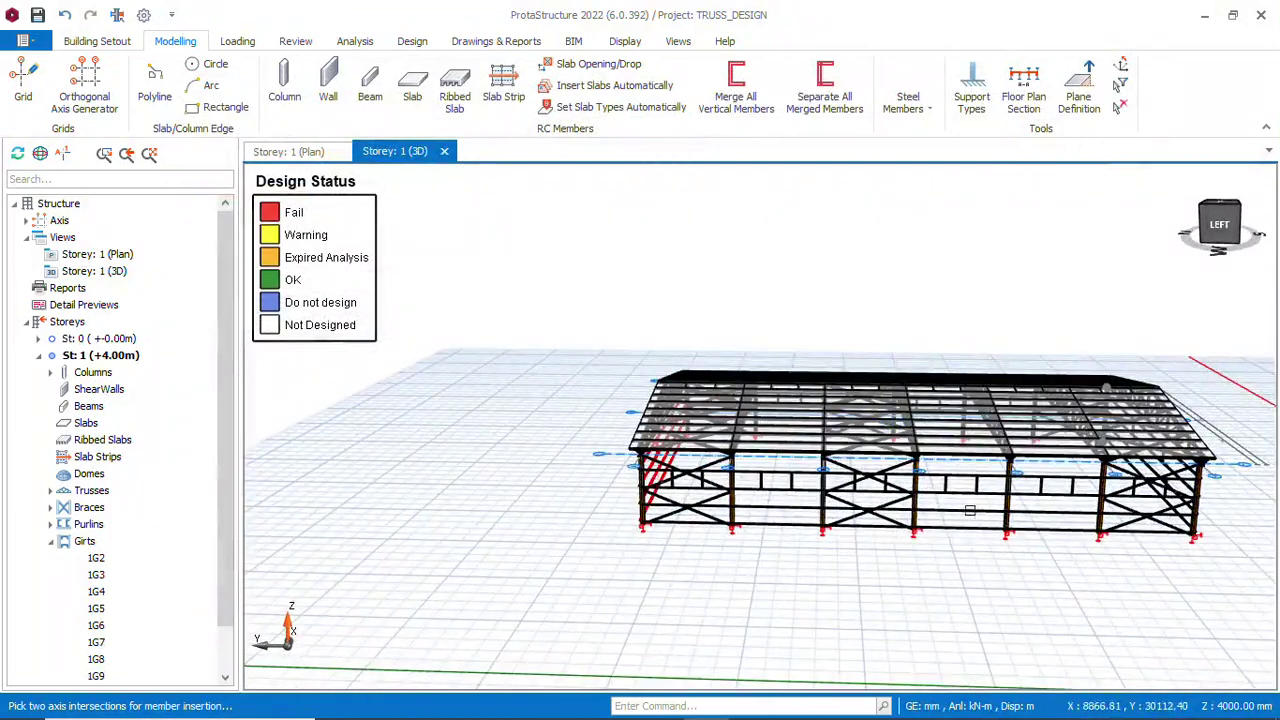
{"action": "scroll", "coordinate": [960, 471], "scroll_direction": "down", "scroll_amount": 2}
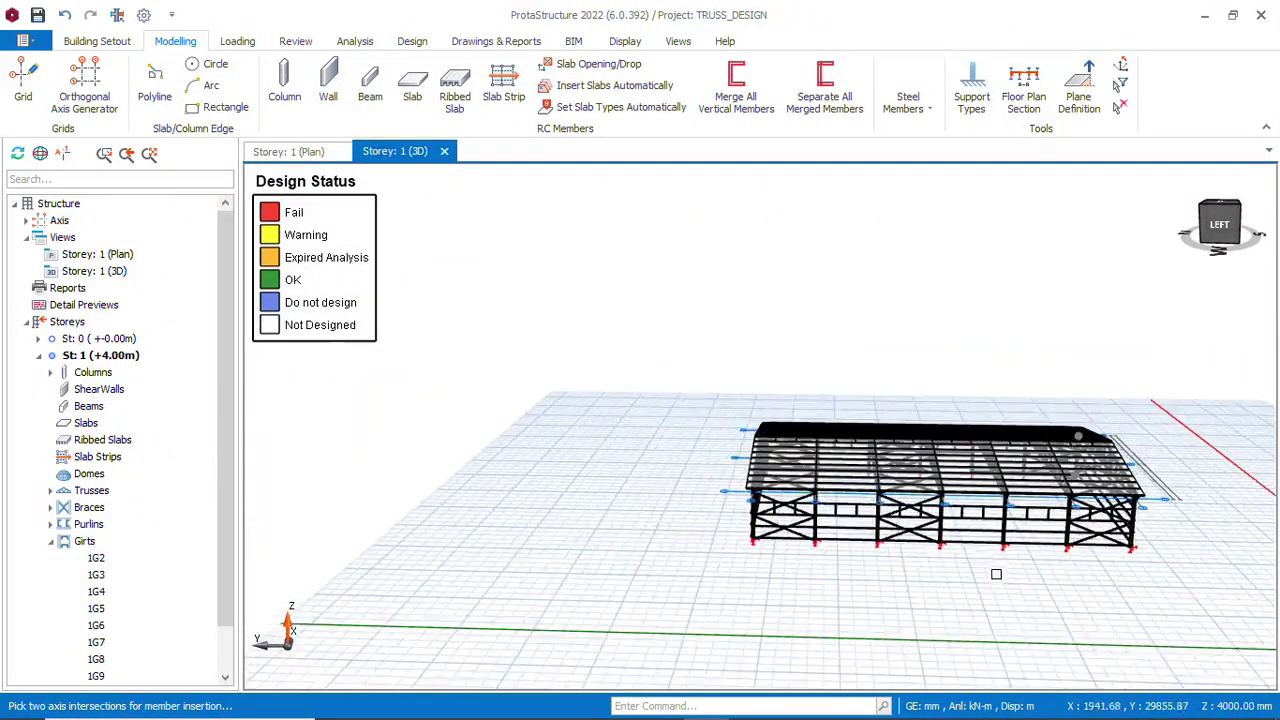
{"action": "scroll", "coordinate": [970, 500], "scroll_direction": "up", "scroll_amount": 3}
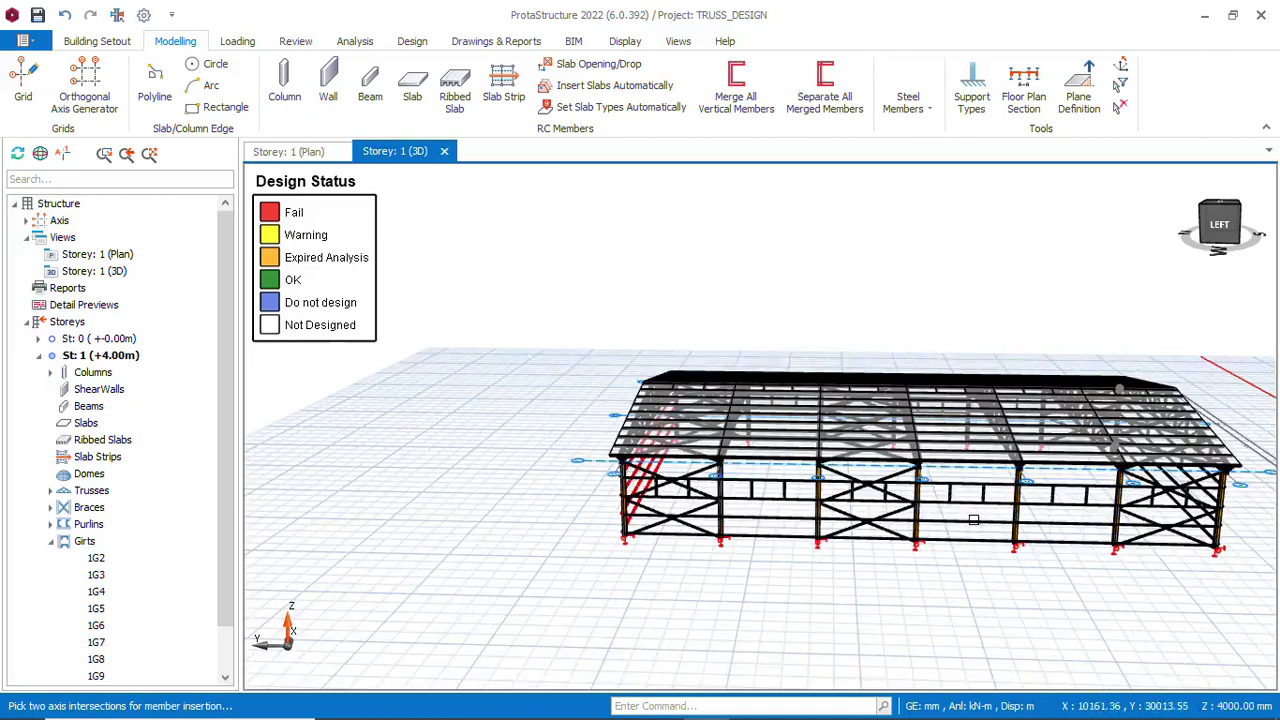
{"action": "scroll", "coordinate": [812, 516], "scroll_direction": "down", "scroll_amount": 2}
{"action": "middle_click_drag", "start_coordinate": [947, 538], "coordinate": [966, 514]}
{"action": "scroll", "coordinate": [943, 500], "scroll_direction": "up", "scroll_amount": 5}
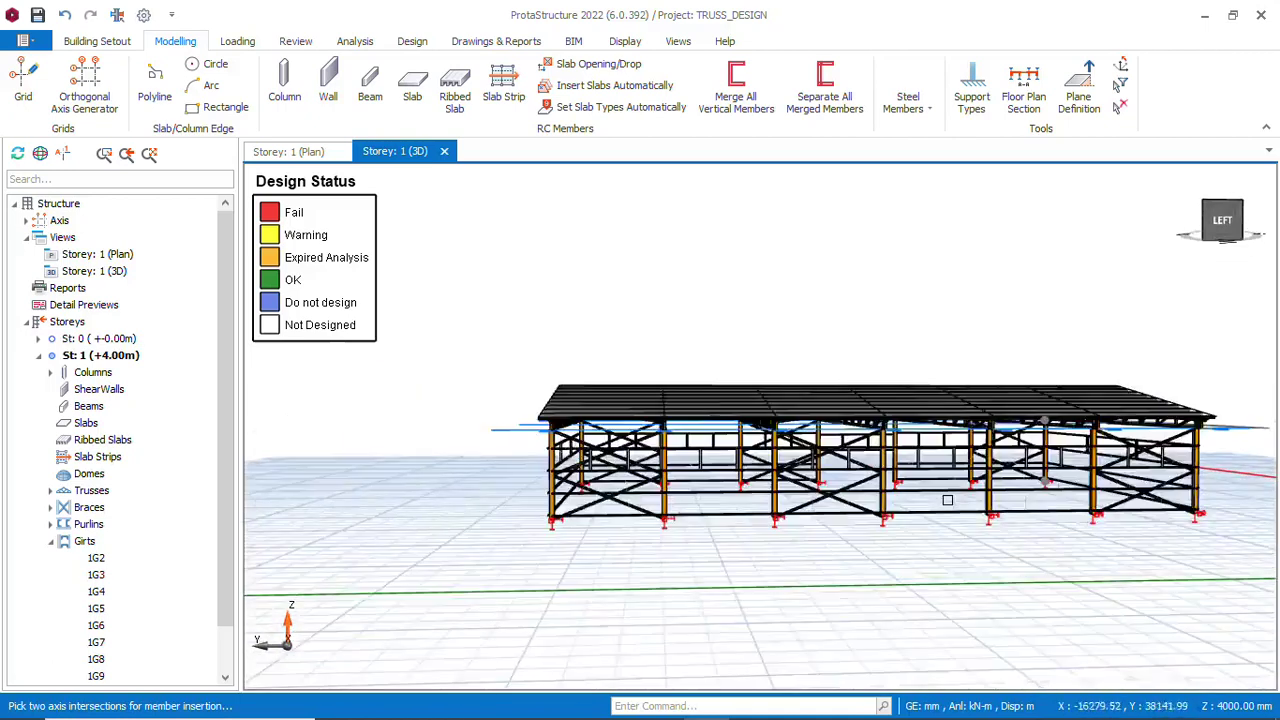
{"action": "scroll", "coordinate": [944, 484], "scroll_direction": "down", "scroll_amount": 3}
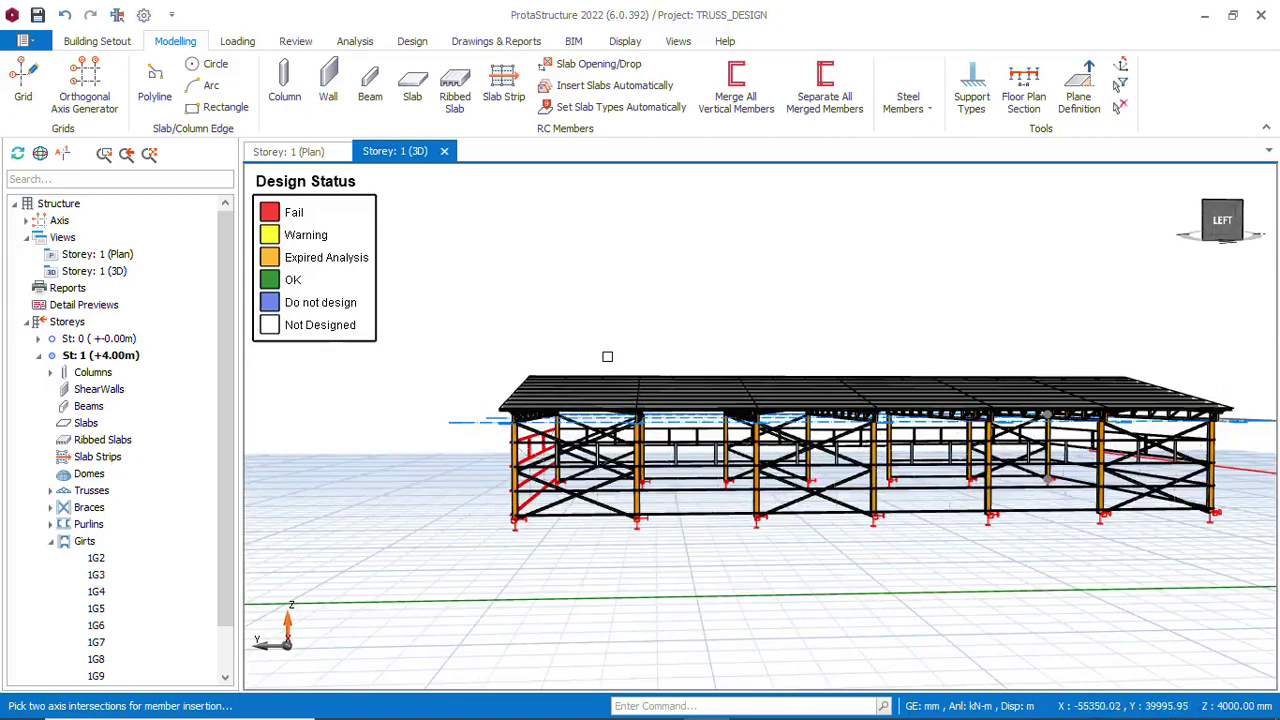
{"action": "left_click", "coordinate": [770, 440]}
{"action": "middle_click_drag", "start_coordinate": [917, 503], "coordinate": [914, 523]}
{"action": "right_click", "coordinate": [918, 512]}
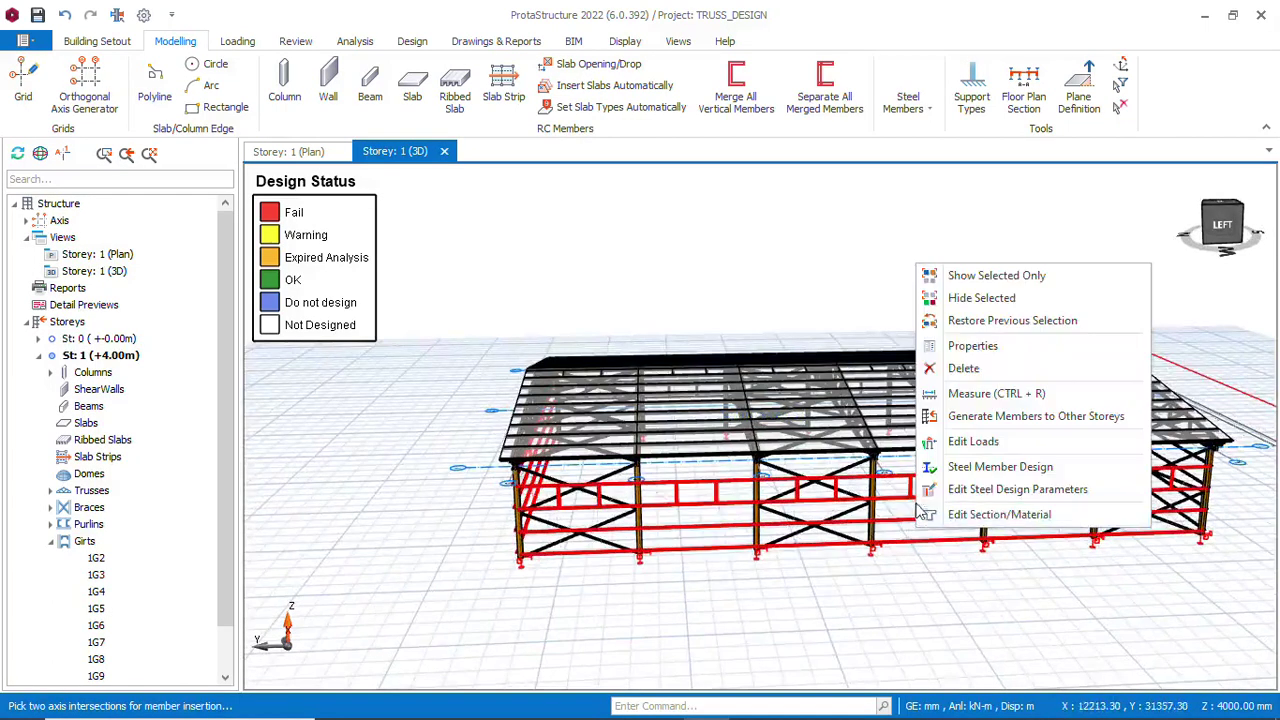
{"action": "left_click", "coordinate": [893, 499]}
{"action": "left_click", "coordinate": [893, 499]}
{"action": "right_click", "coordinate": [893, 497]}
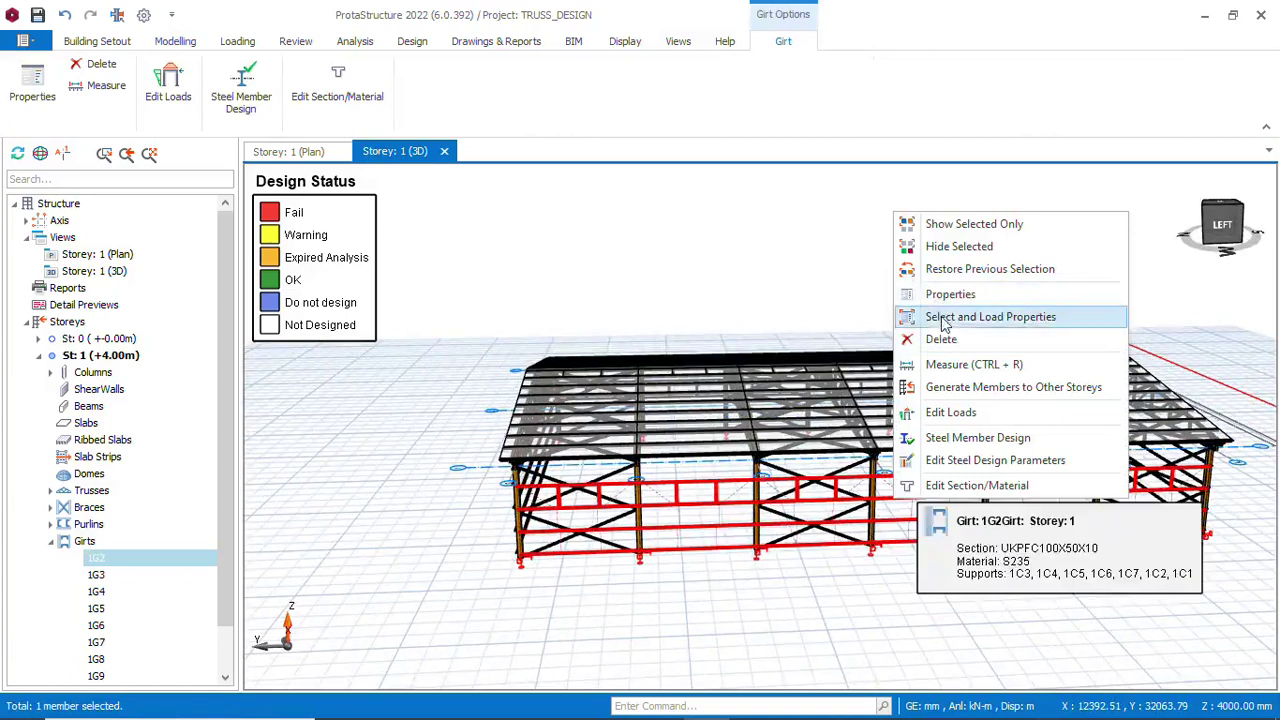
{"action": "left_click", "coordinate": [941, 339]}
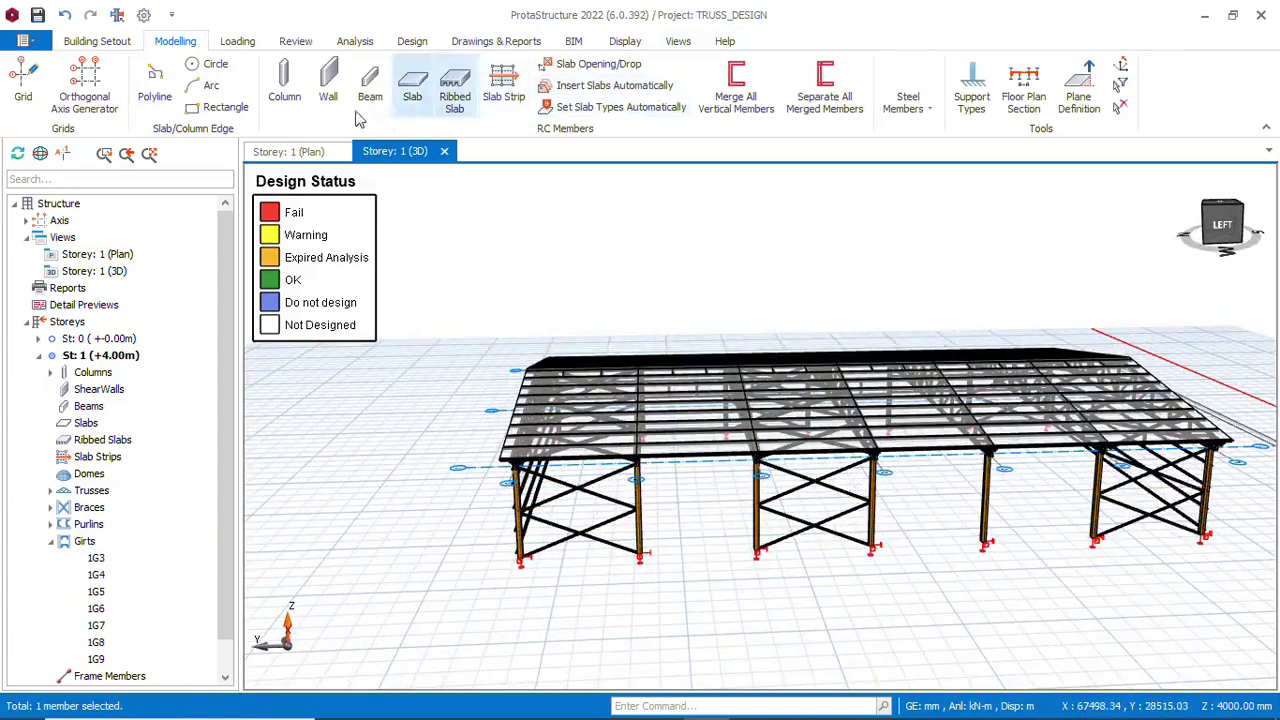
{"action": "left_click", "coordinate": [926, 112]}
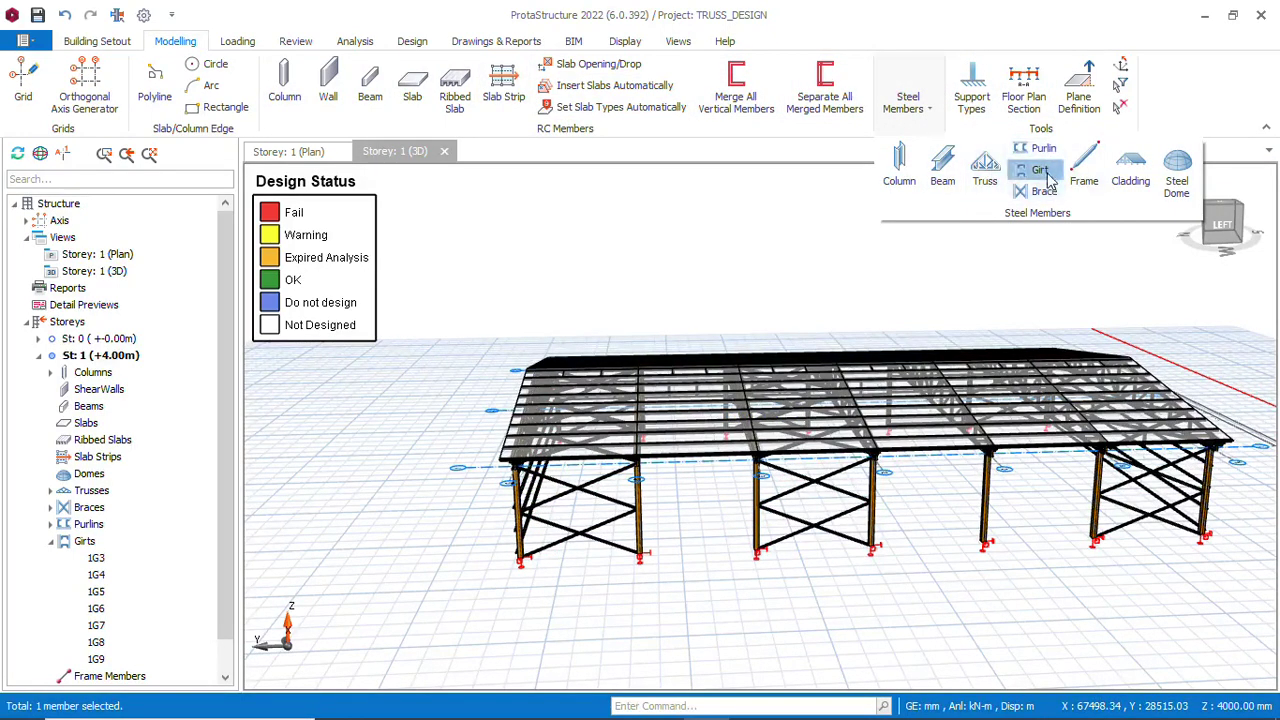
{"action": "left_click", "coordinate": [875, 530]}
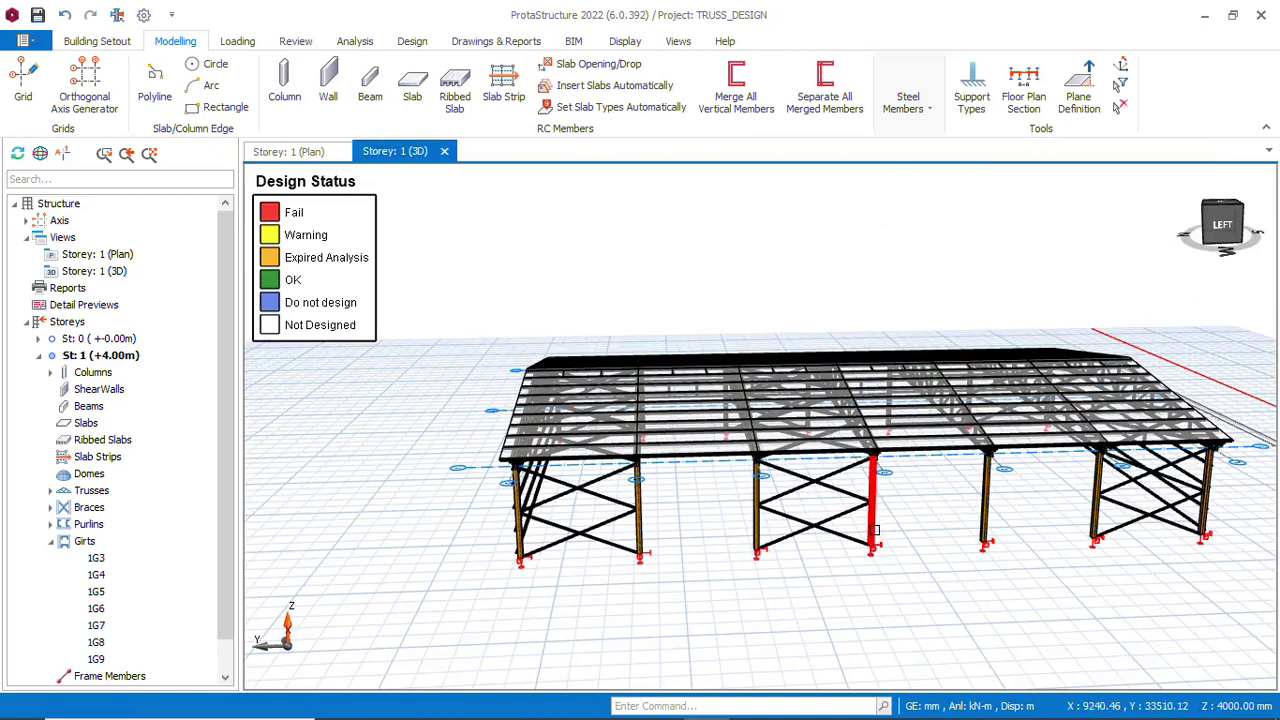
{"action": "left_click", "coordinate": [985, 507]}
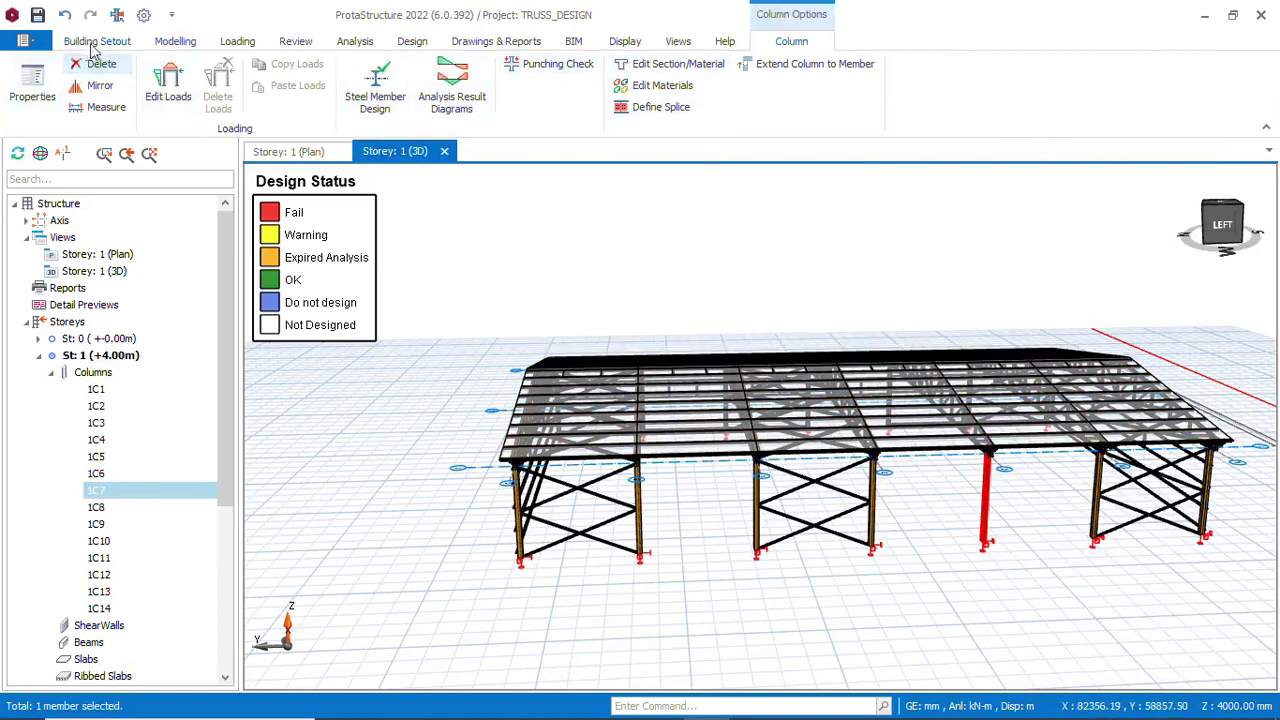
Insert a girt in the unbraced bay beside the middle braced bay, with its bottom member offset set to 3000 mm for an opening
{"action": "left_click", "coordinate": [176, 41]}
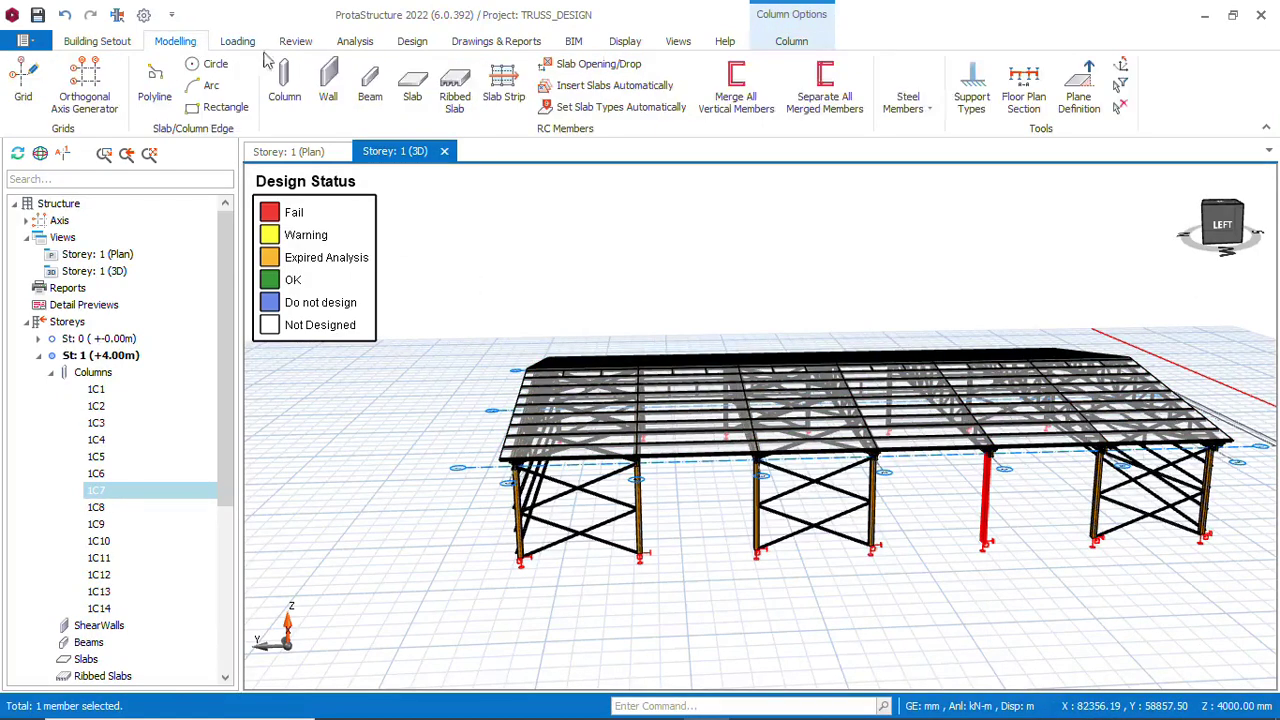
{"action": "left_click", "coordinate": [929, 113]}
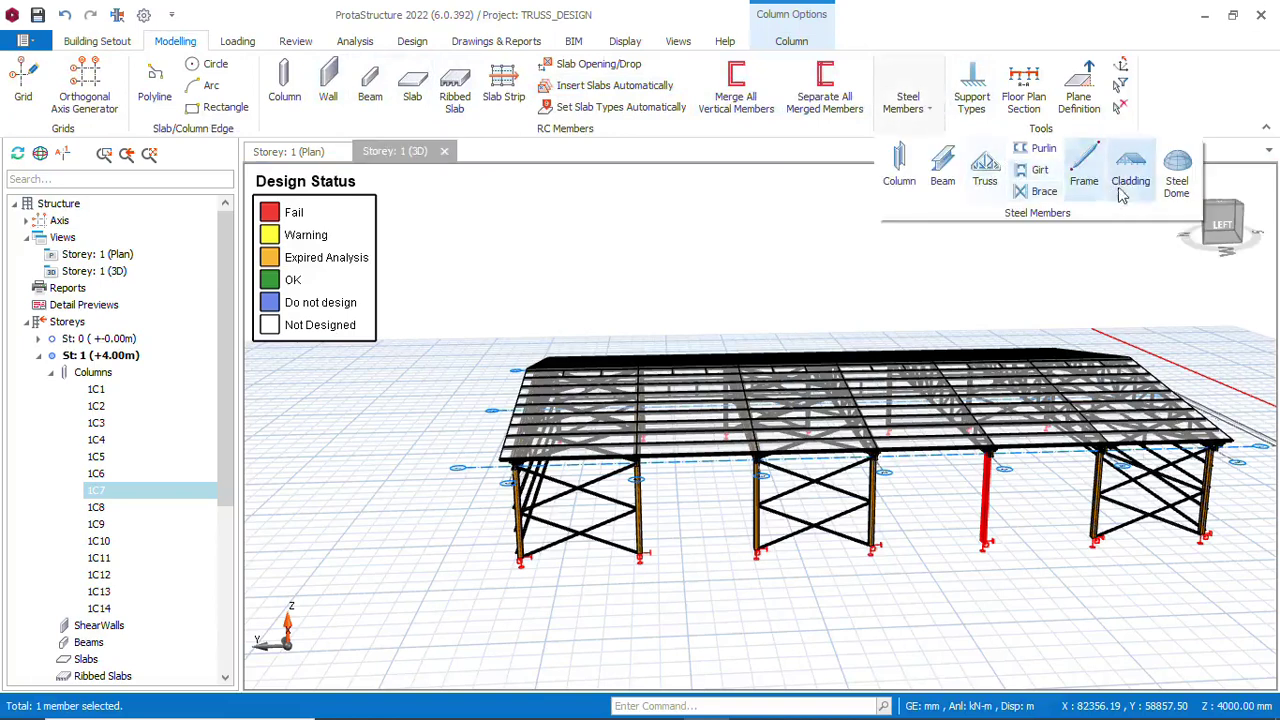
{"action": "left_click", "coordinate": [1040, 172]}
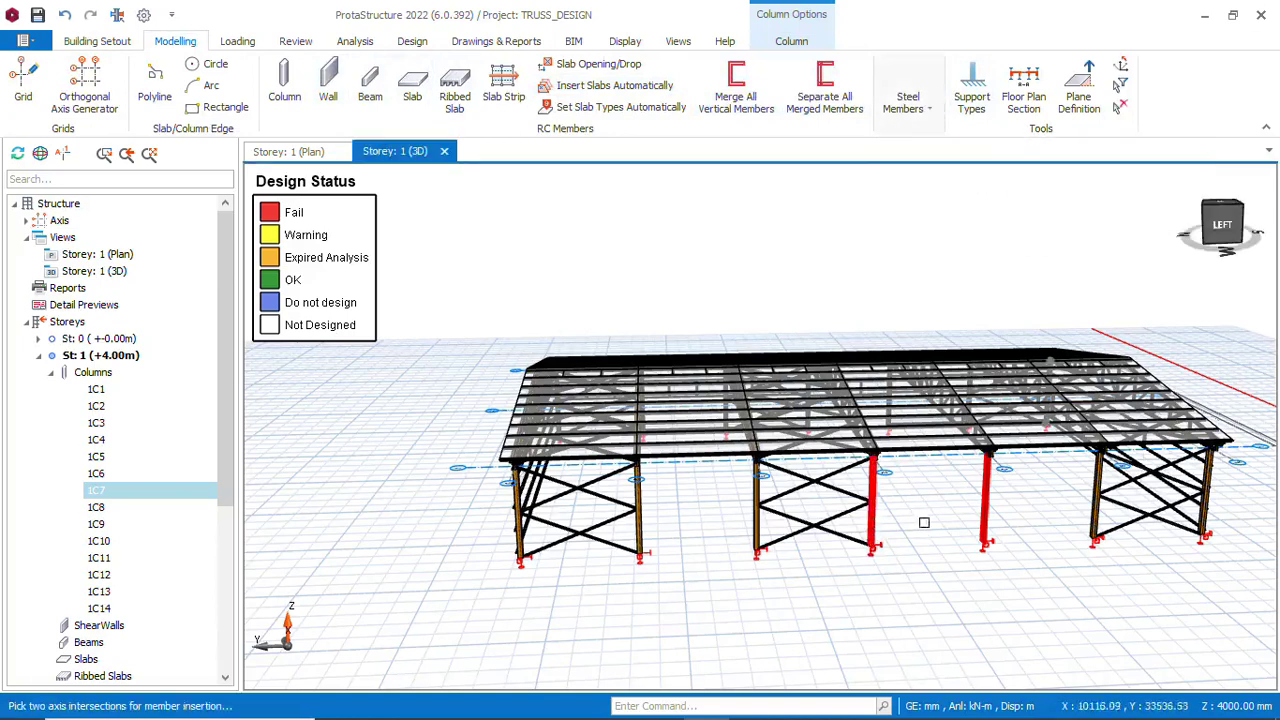
{"action": "left_click", "coordinate": [986, 510]}
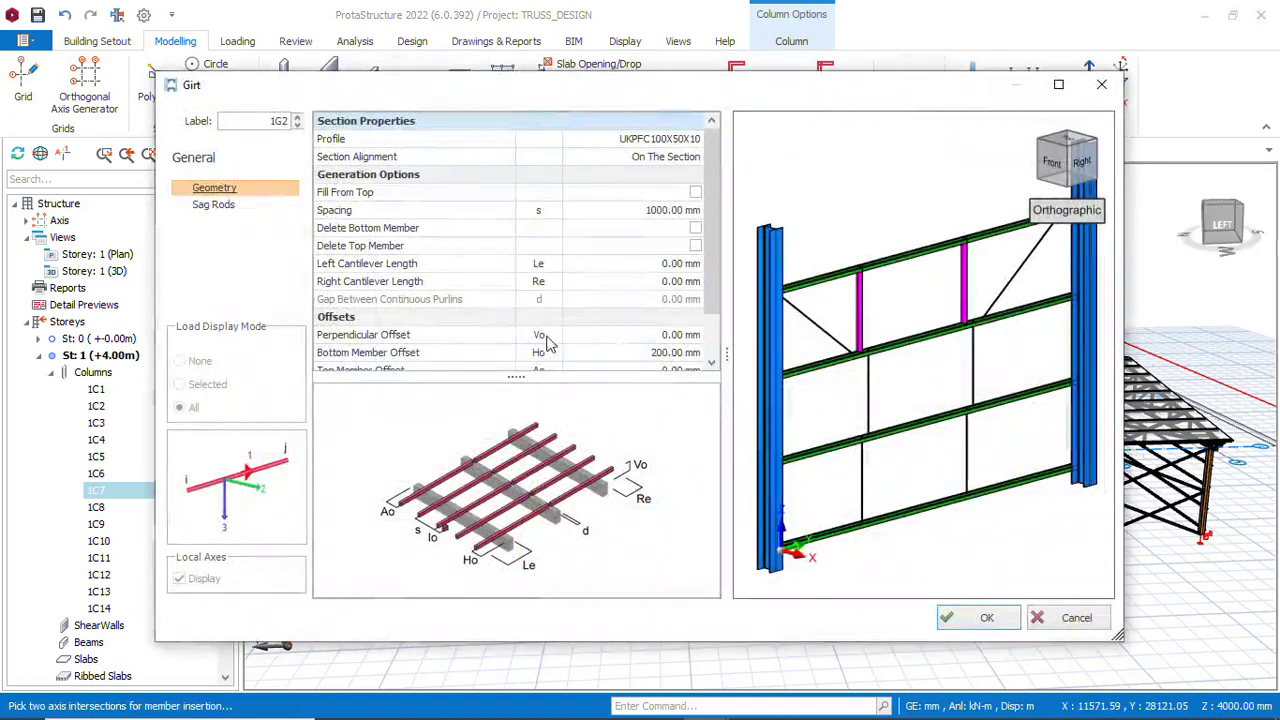
{"action": "left_click", "coordinate": [672, 353]}
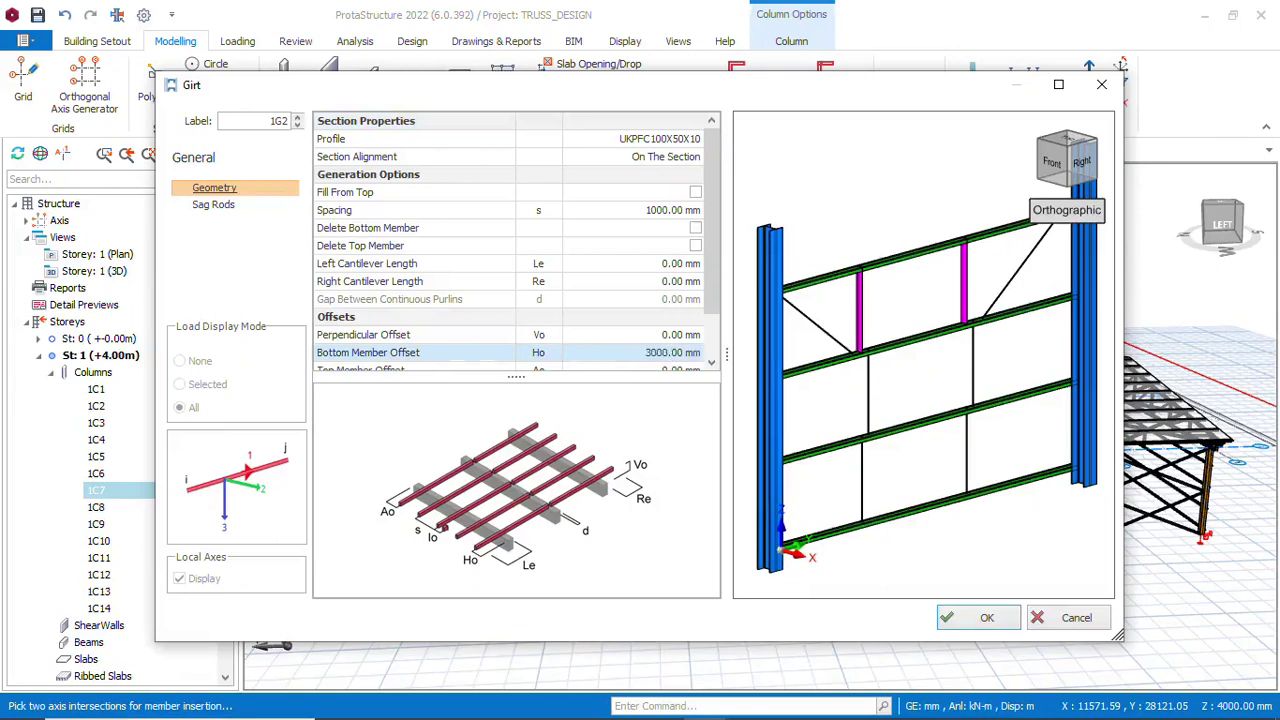
{"action": "left_click", "coordinate": [995, 628]}
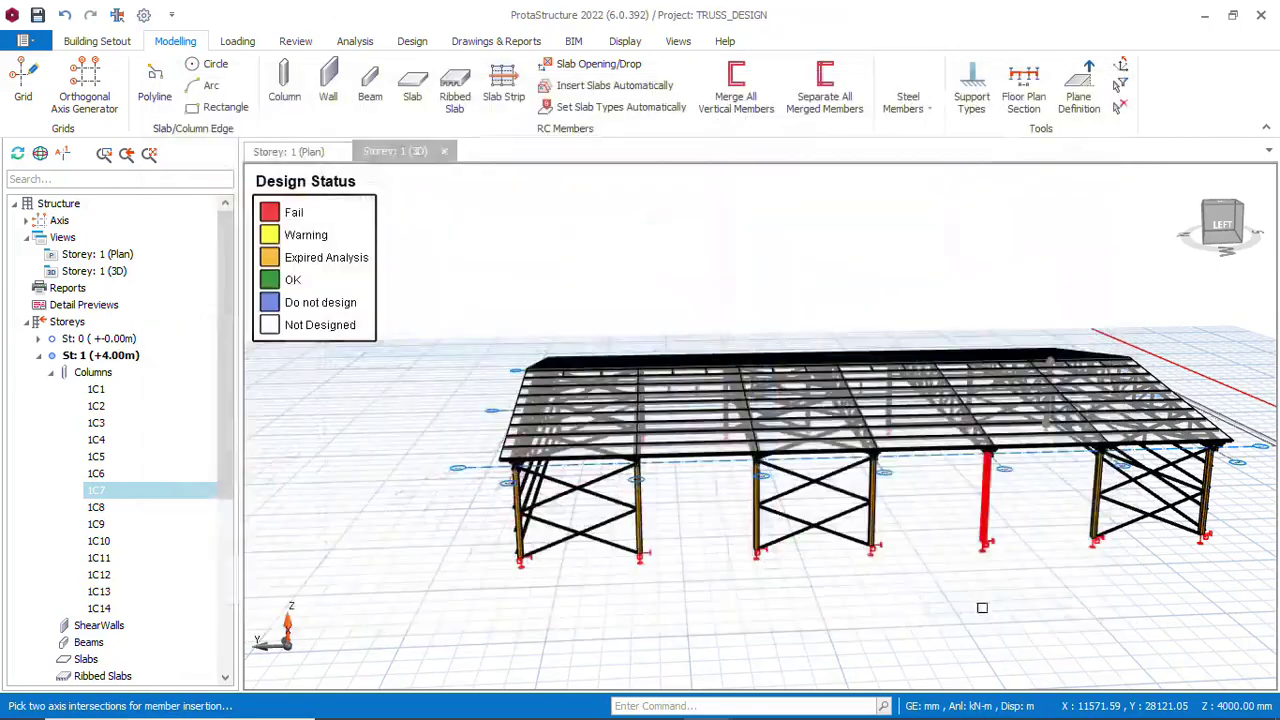
Insert a girt from the opening across the two bays to the front corner column, with its bottom member offset set to 200 mm
{"action": "mouse_move", "coordinate": [927, 501]}
{"action": "middle_mouse_down"}
{"action": "mouse_move", "coordinate": [886, 489]}
{"action": "mouse_move", "coordinate": [1018, 505]}
{"action": "mouse_move", "coordinate": [894, 489]}
{"action": "mouse_move", "coordinate": [909, 514]}
{"action": "middle_mouse_up"}
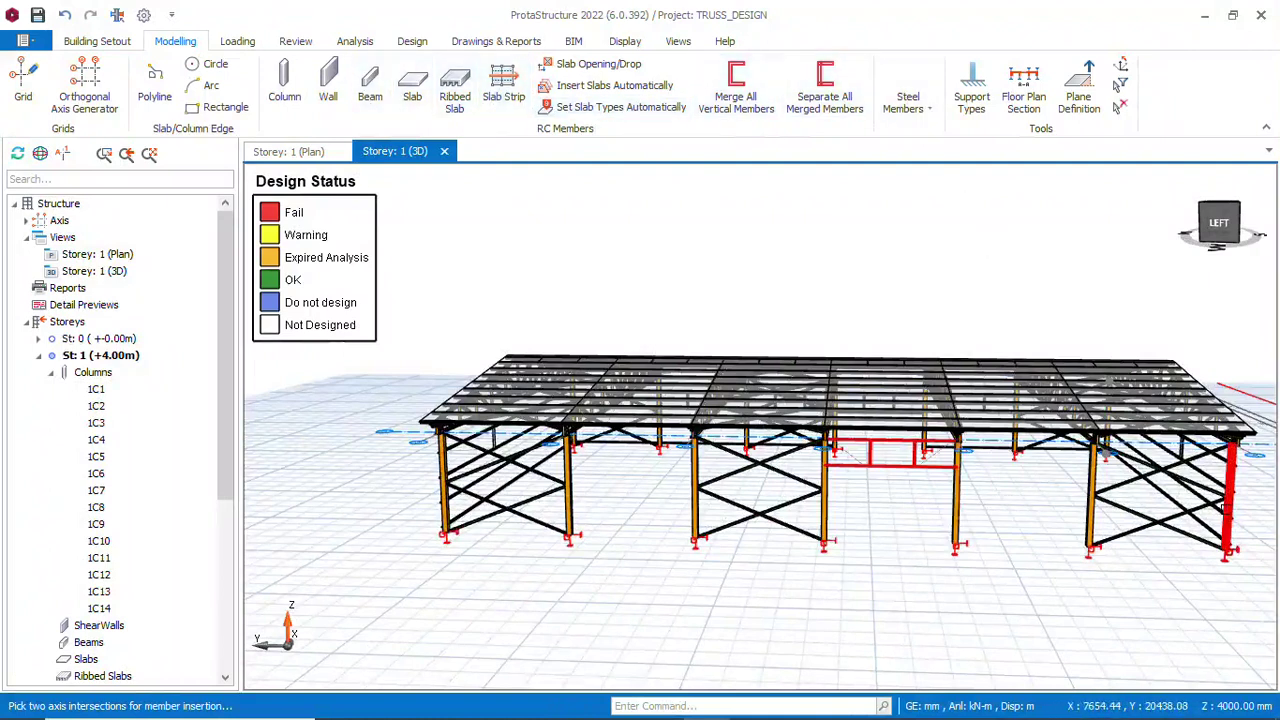
{"action": "left_click", "coordinate": [1226, 508]}
{"action": "left_click", "coordinate": [662, 354]}
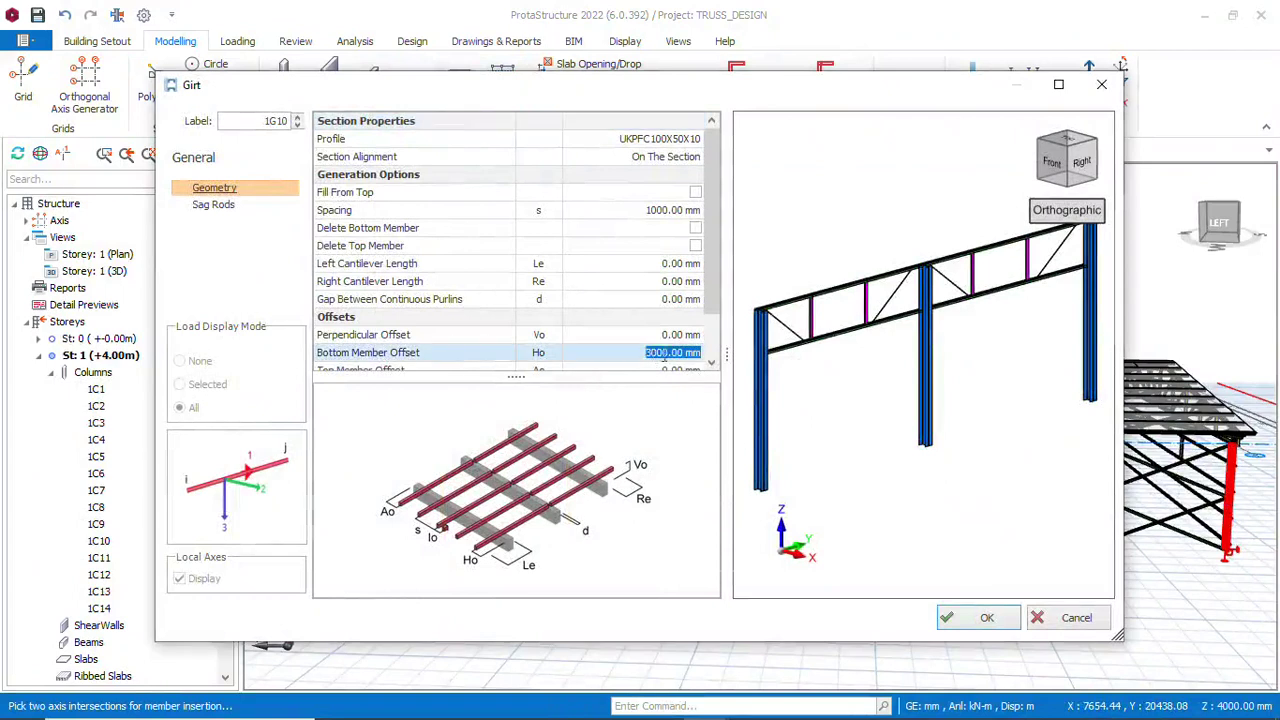
{"action": "left_click_drag", "start_coordinate": [639, 356], "coordinate": [615, 356]}
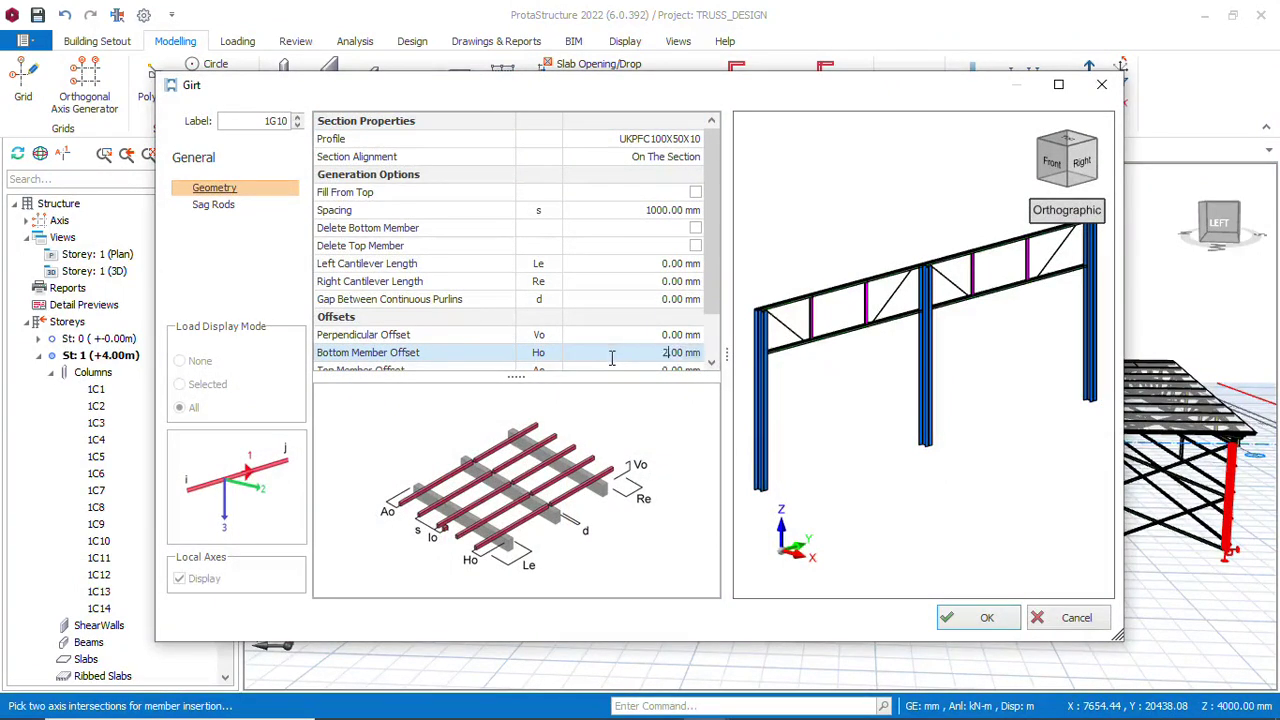
{"action": "left_click", "coordinate": [968, 626]}
Insert a girt with the same settings across the remaining three bays, between the back corner column and the column at the opening
{"action": "mouse_move", "coordinate": [903, 489]}
{"action": "middle_mouse_down"}
{"action": "mouse_move", "coordinate": [960, 537]}
{"action": "mouse_move", "coordinate": [971, 515]}
{"action": "mouse_move", "coordinate": [1117, 543]}
{"action": "middle_mouse_up"}
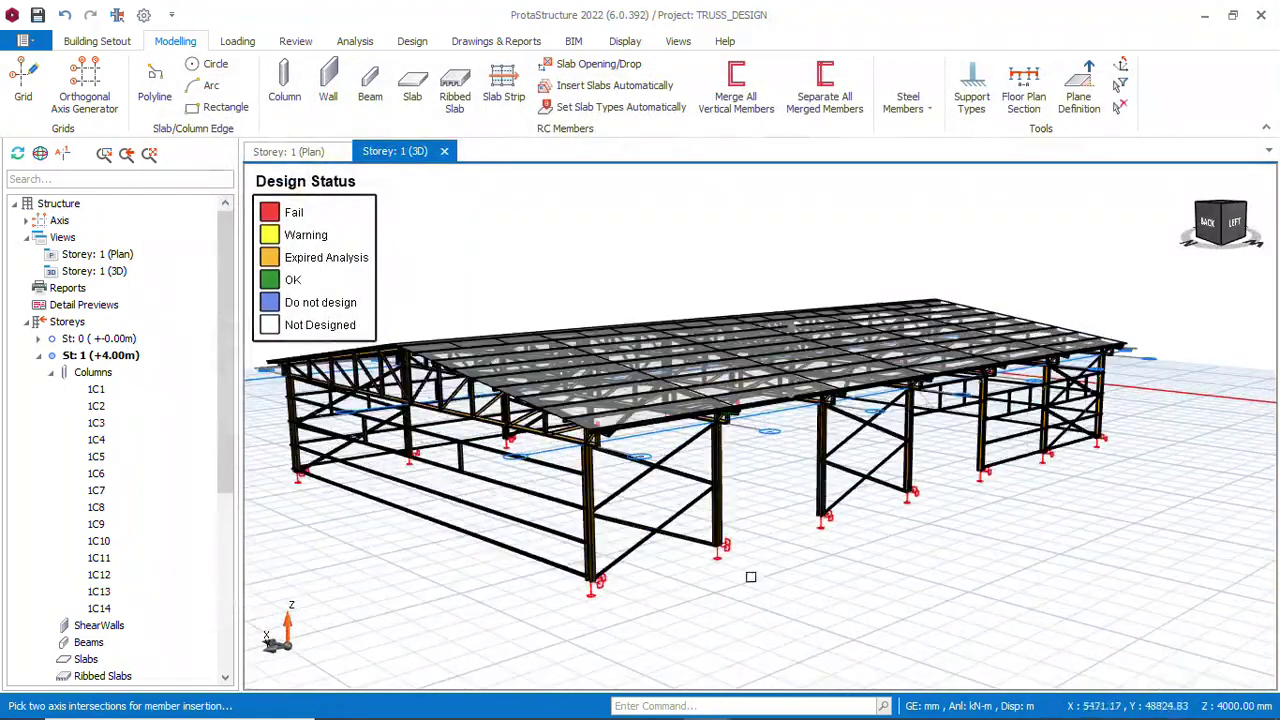
{"action": "double_click", "coordinate": [910, 463]}
{"action": "left_click", "coordinate": [985, 616]}
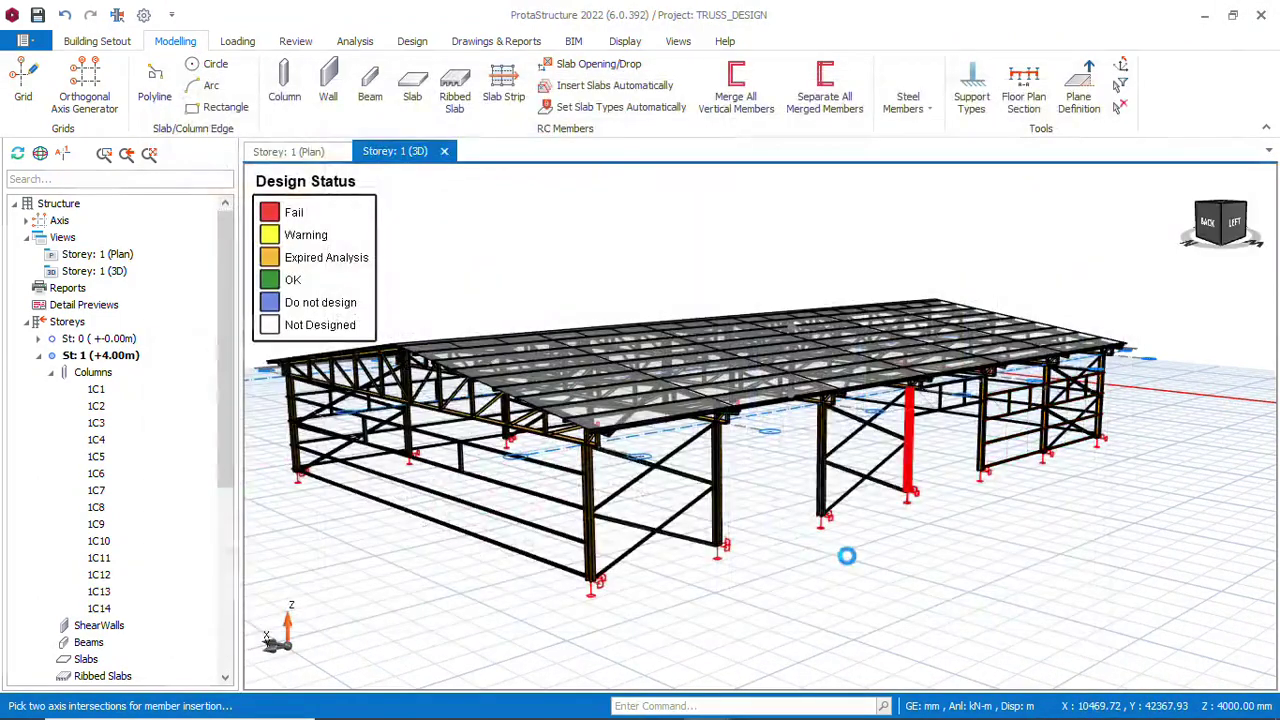
{"action": "middle_click_drag", "start_coordinate": [838, 546], "coordinate": [969, 514]}
{"action": "scroll", "coordinate": [969, 514], "scroll_direction": "down", "scroll_amount": 6}
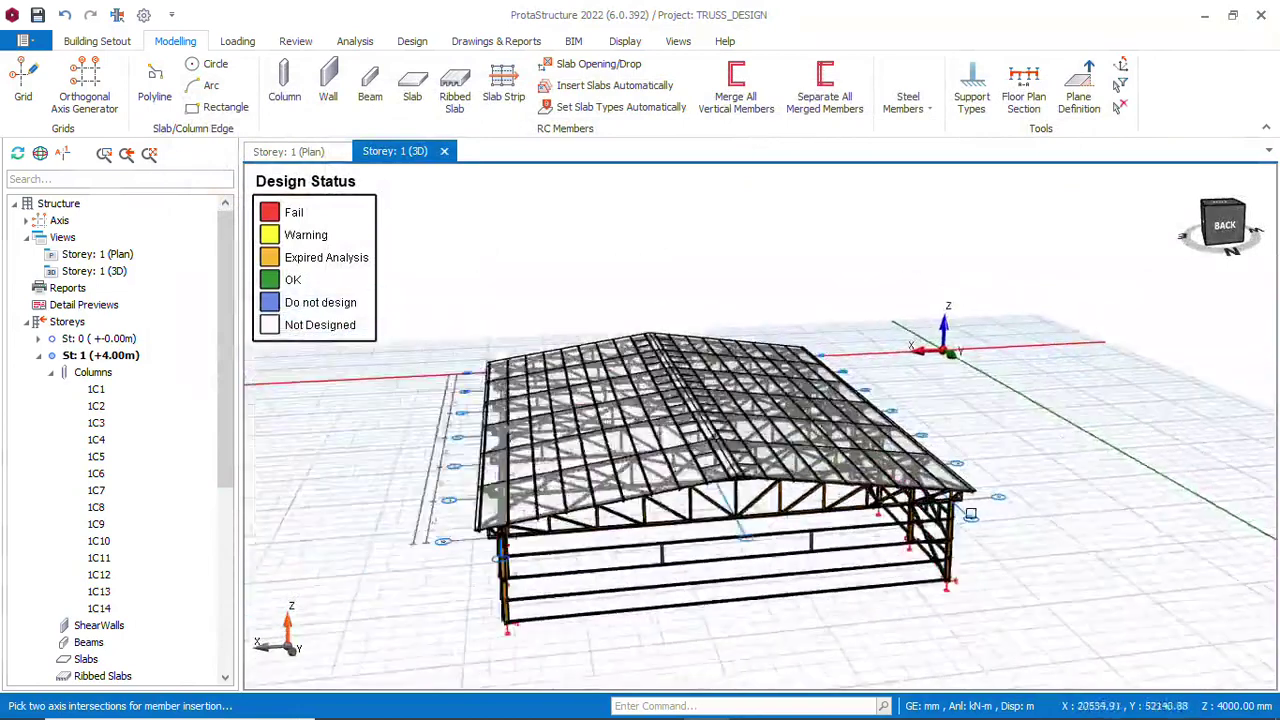
{"action": "middle_click_drag", "start_coordinate": [743, 606], "coordinate": [893, 595]}
{"action": "scroll", "coordinate": [800, 517], "scroll_direction": "up", "scroll_amount": 8}
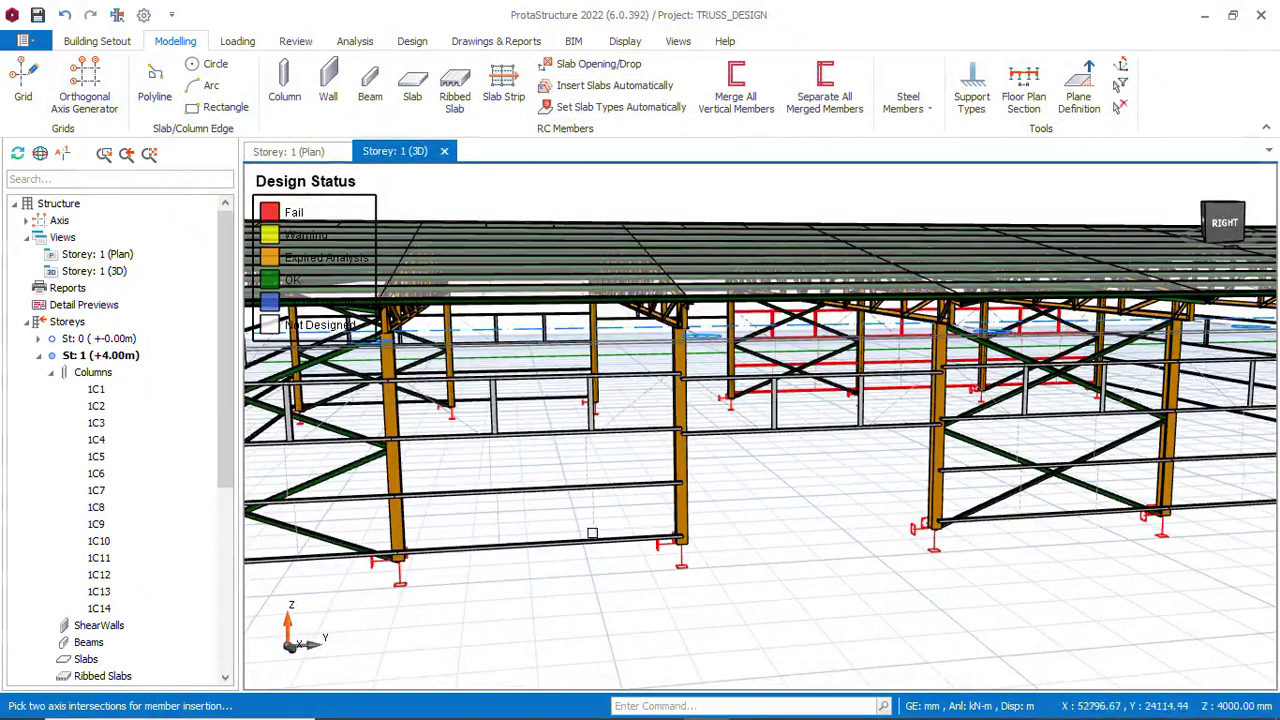
Set the bottom member offset of the girt above the side wall's door opening to 3000 mm
{"action": "left_click", "coordinate": [765, 427]}
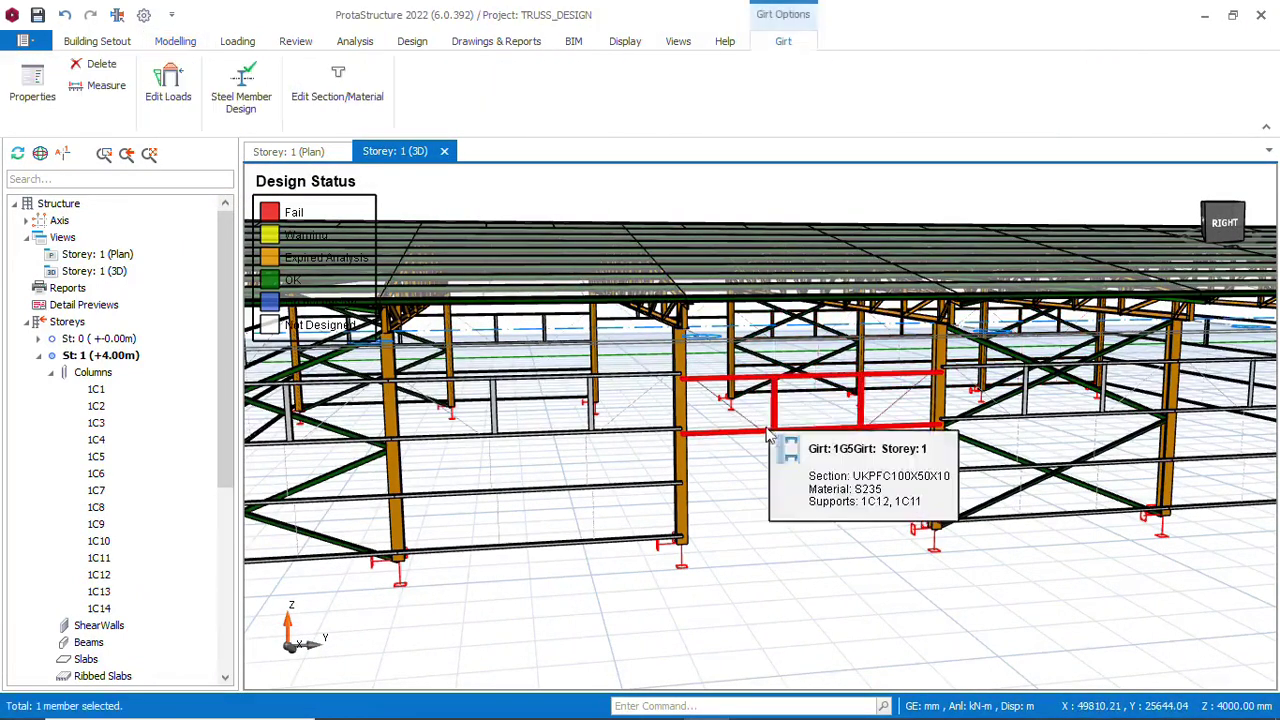
{"action": "right_click", "coordinate": [767, 430]}
{"action": "left_click", "coordinate": [824, 488]}
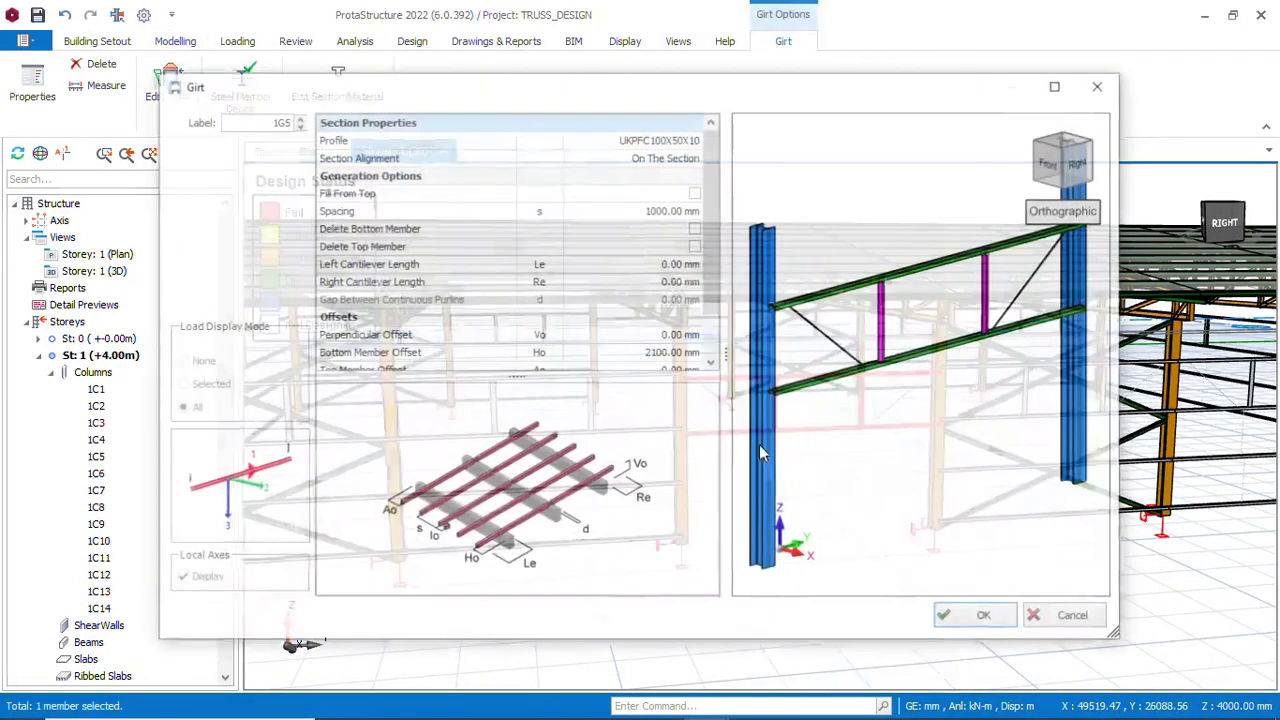
{"action": "left_click", "coordinate": [656, 358]}
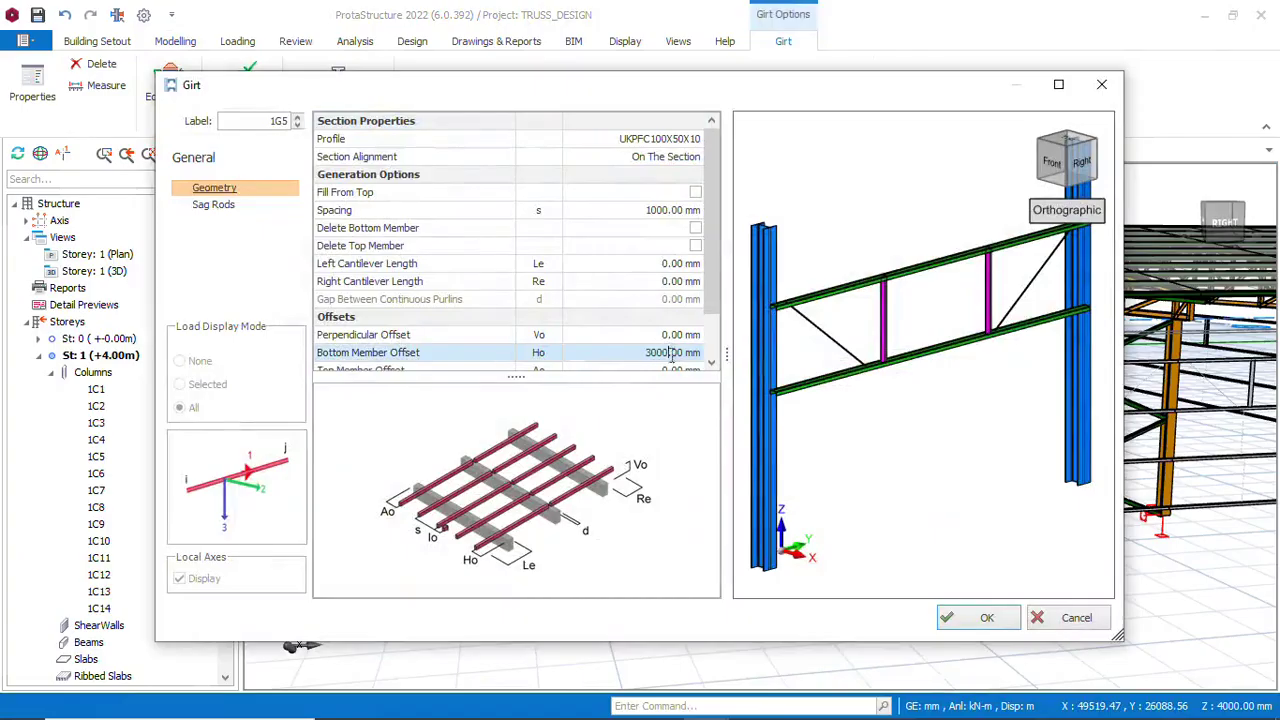
{"action": "left_click", "coordinate": [976, 619]}
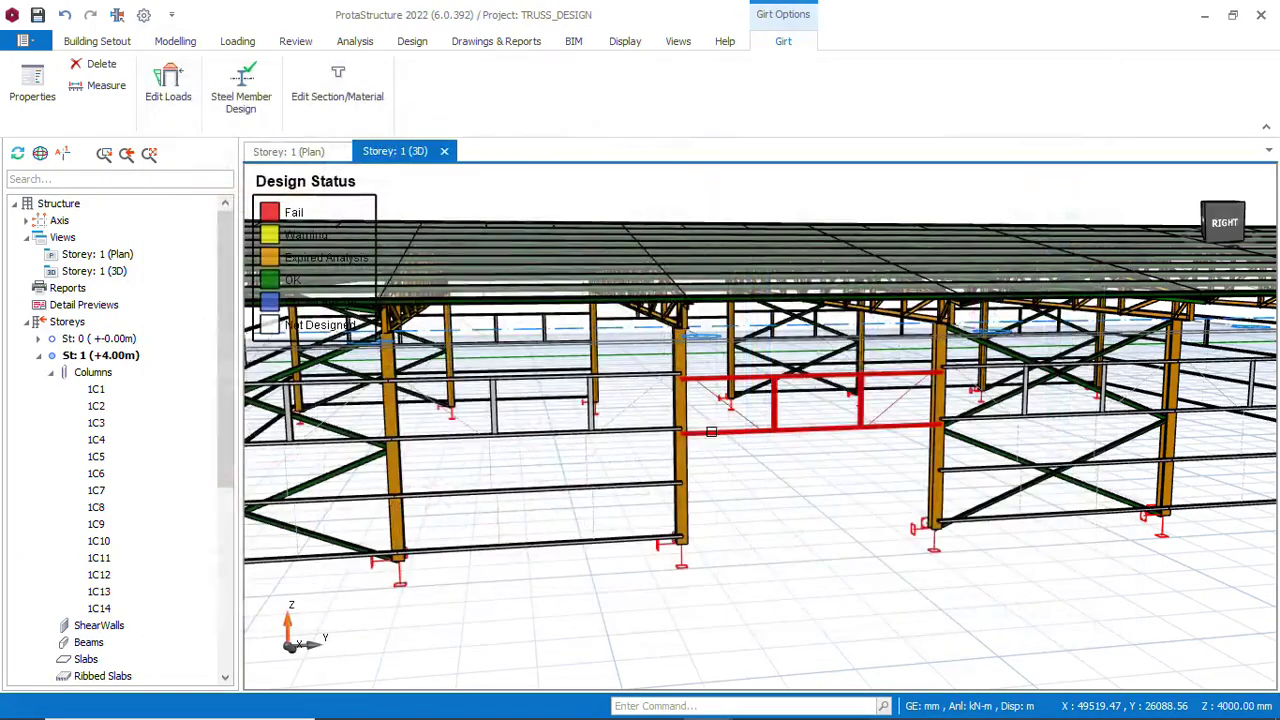
{"action": "mouse_move", "coordinate": [709, 431]}
{"action": "middle_mouse_down"}
{"action": "mouse_move", "coordinate": [760, 520]}
{"action": "mouse_move", "coordinate": [851, 531]}
{"action": "mouse_move", "coordinate": [857, 508]}
{"action": "mouse_move", "coordinate": [829, 503]}
{"action": "mouse_move", "coordinate": [854, 520]}
{"action": "mouse_move", "coordinate": [769, 523]}
{"action": "mouse_move", "coordinate": [820, 539]}
{"action": "mouse_move", "coordinate": [748, 555]}
{"action": "middle_mouse_up"}
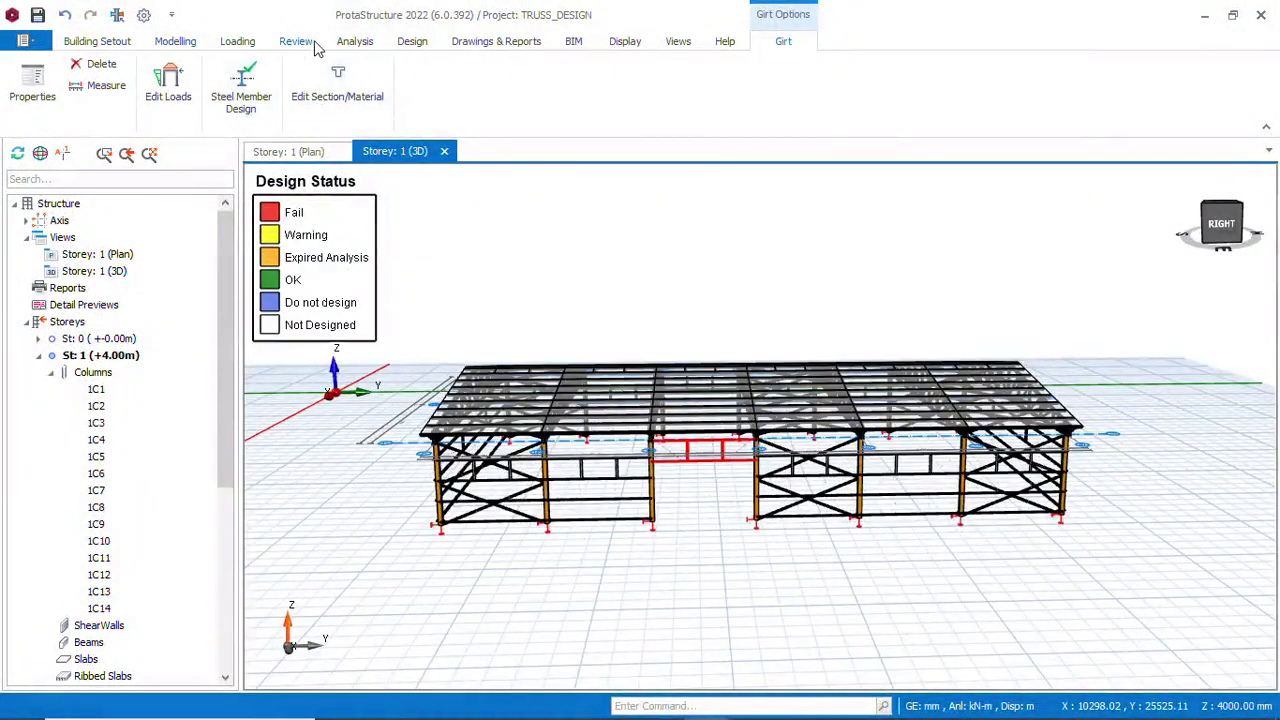
Run the building analysis with the steel member design check included, and close the analysis dialog when it completes
{"action": "left_click", "coordinate": [362, 42]}
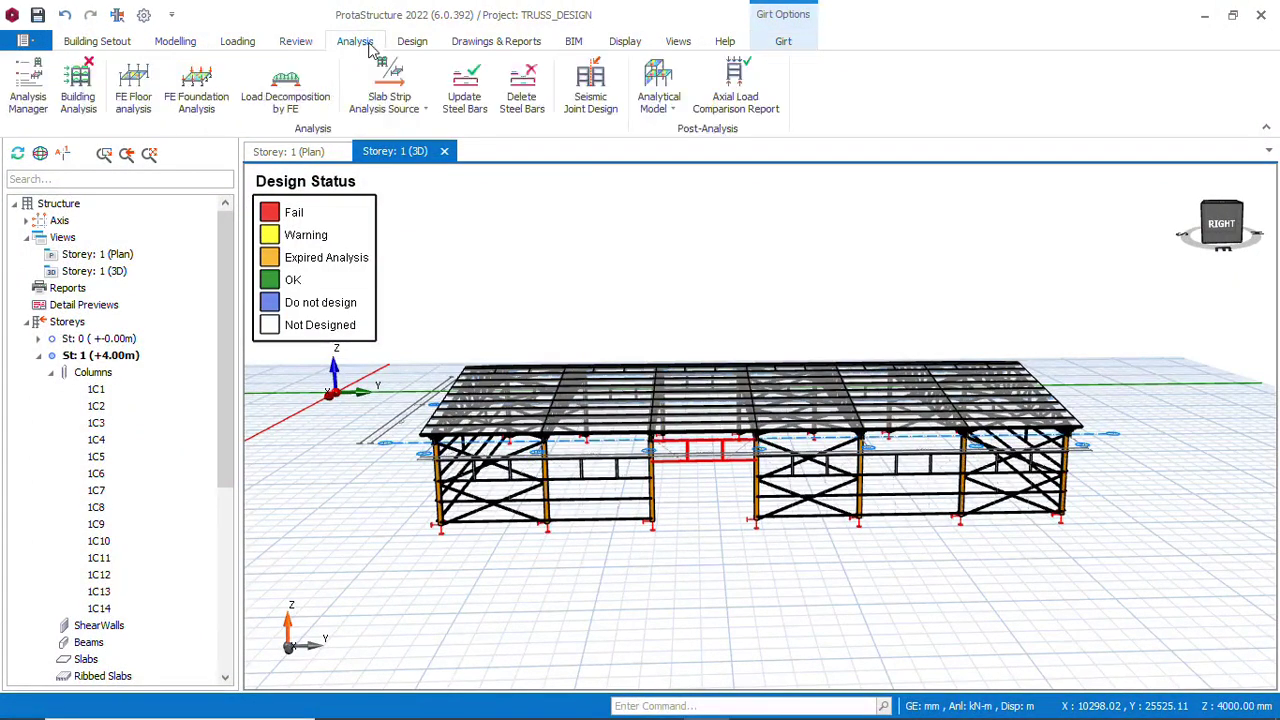
{"action": "left_click", "coordinate": [80, 100]}
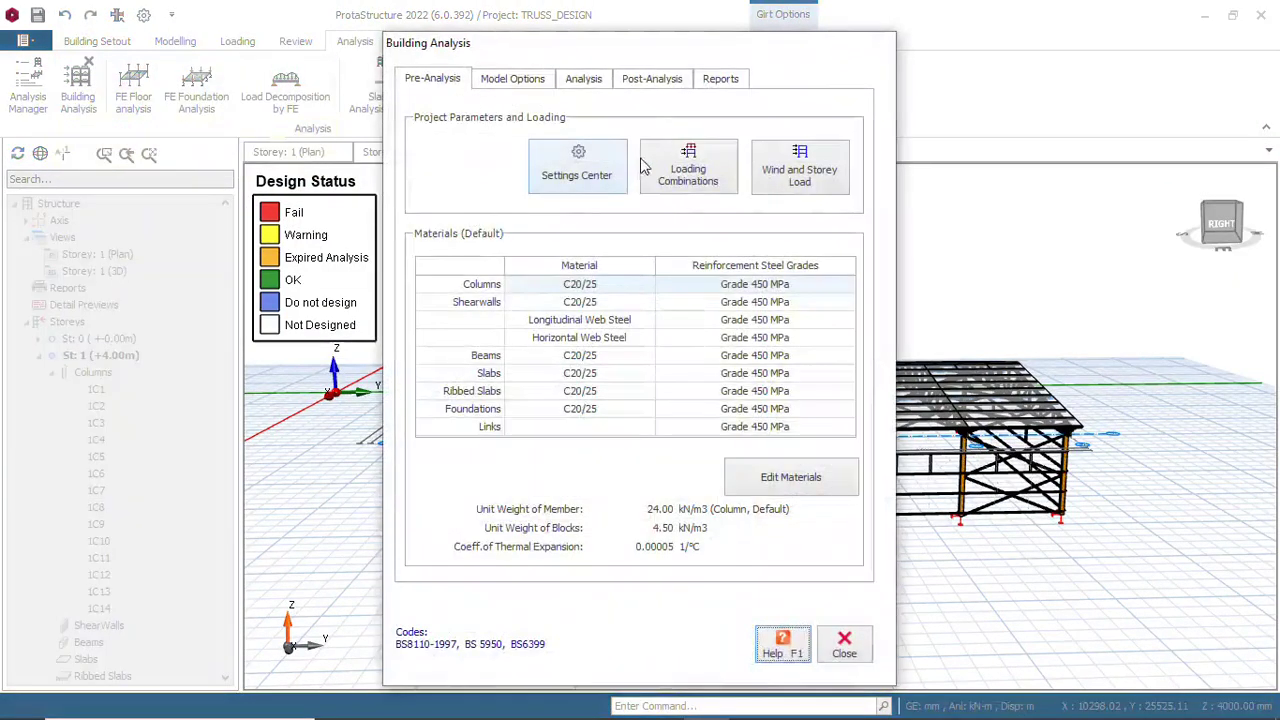
{"action": "left_click", "coordinate": [585, 80]}
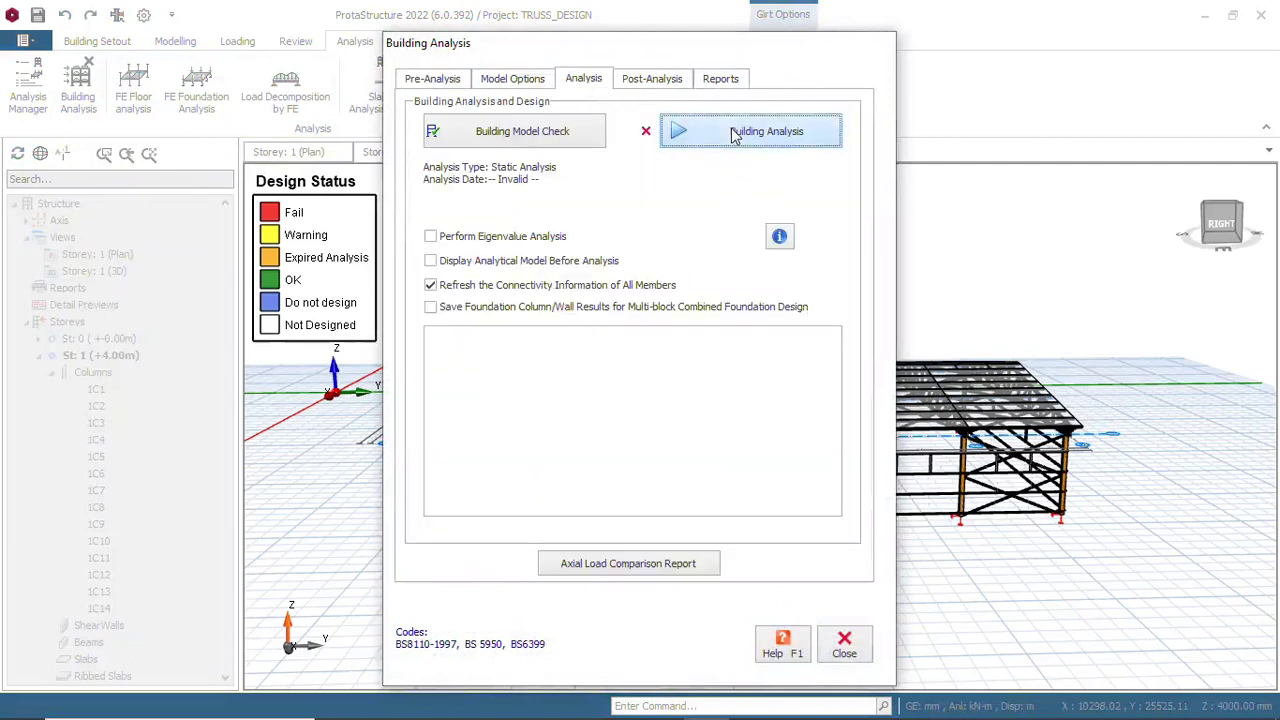
{"action": "left_click", "coordinate": [517, 140]}
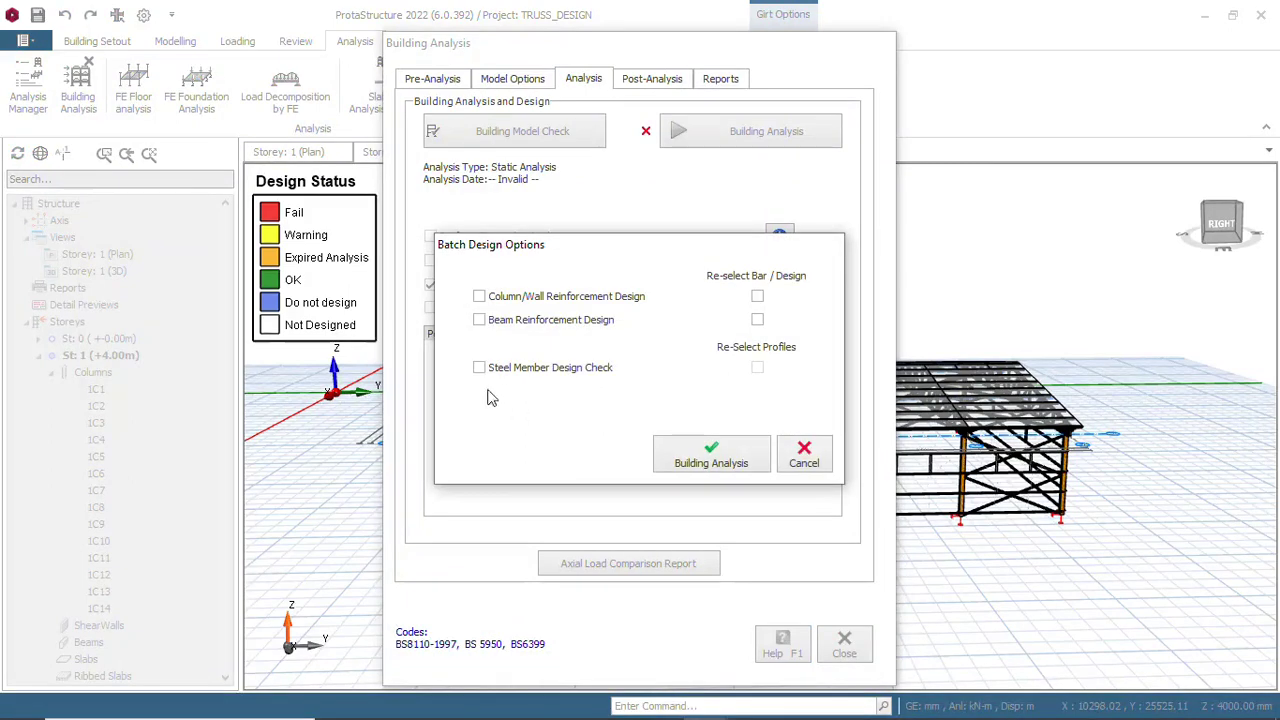
{"action": "left_click", "coordinate": [478, 368]}
{"action": "left_click", "coordinate": [731, 462]}
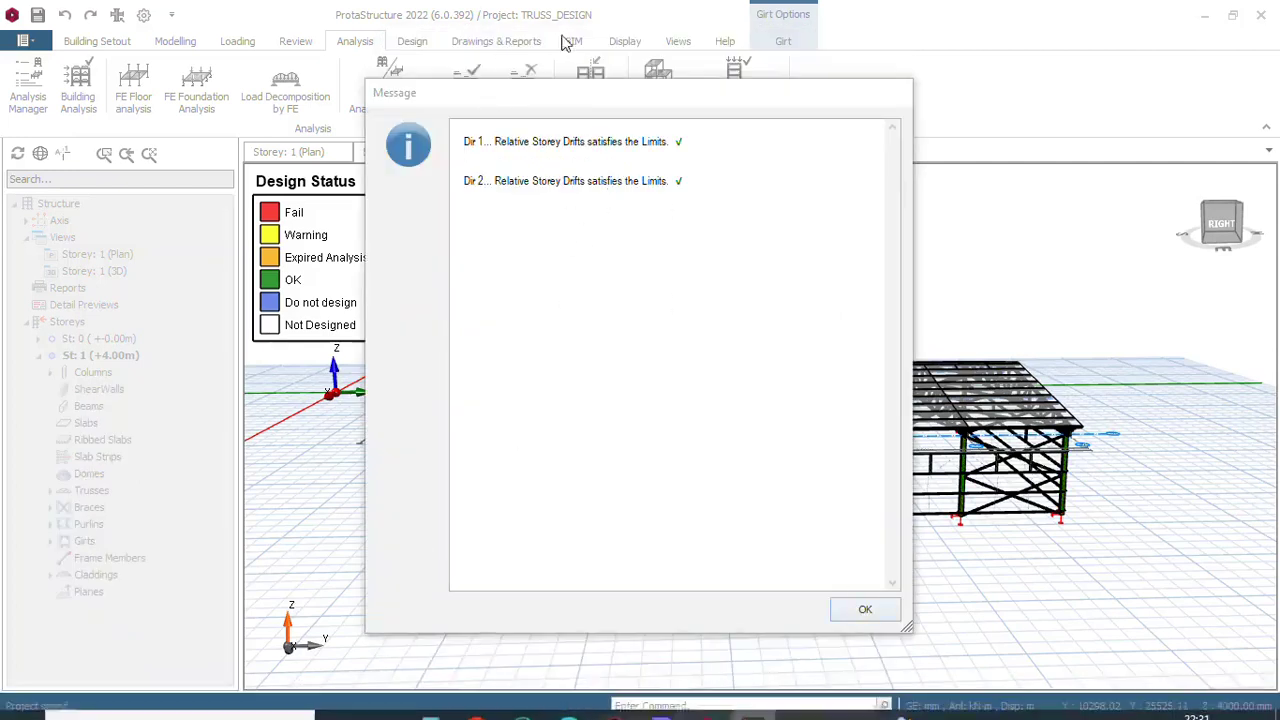
{"action": "left_click", "coordinate": [866, 611]}
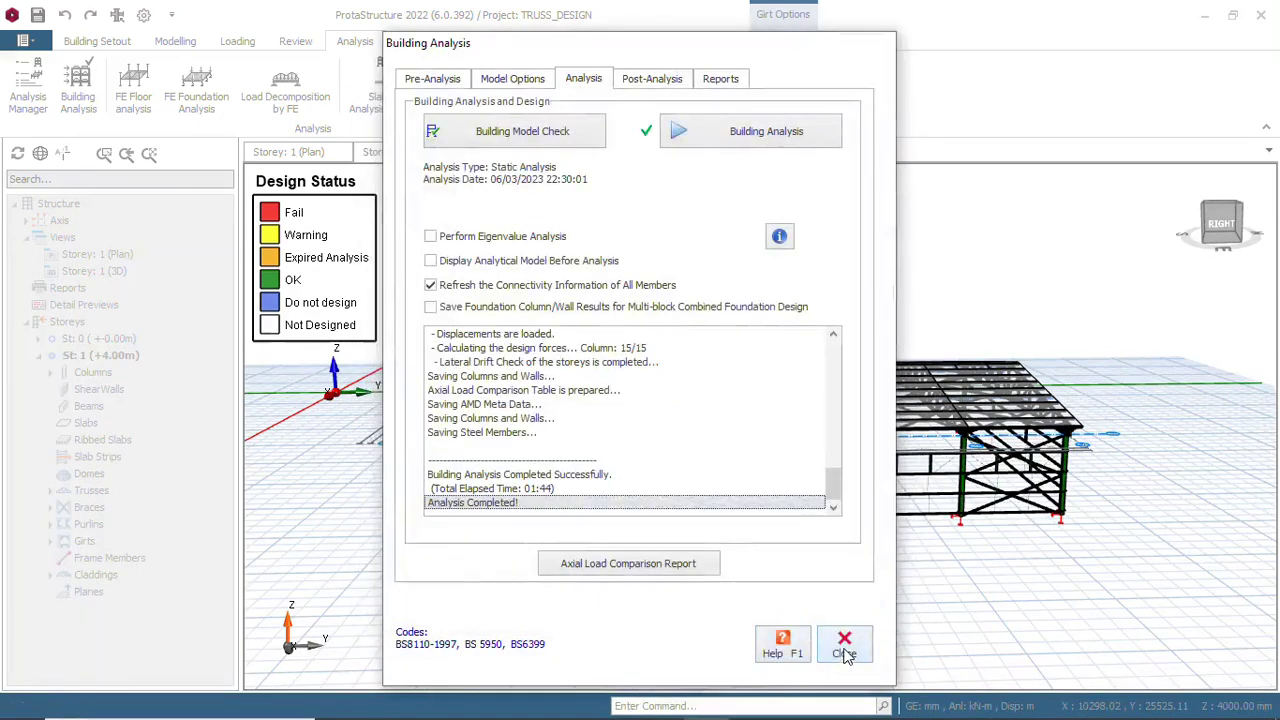
{"action": "left_click", "coordinate": [844, 647]}
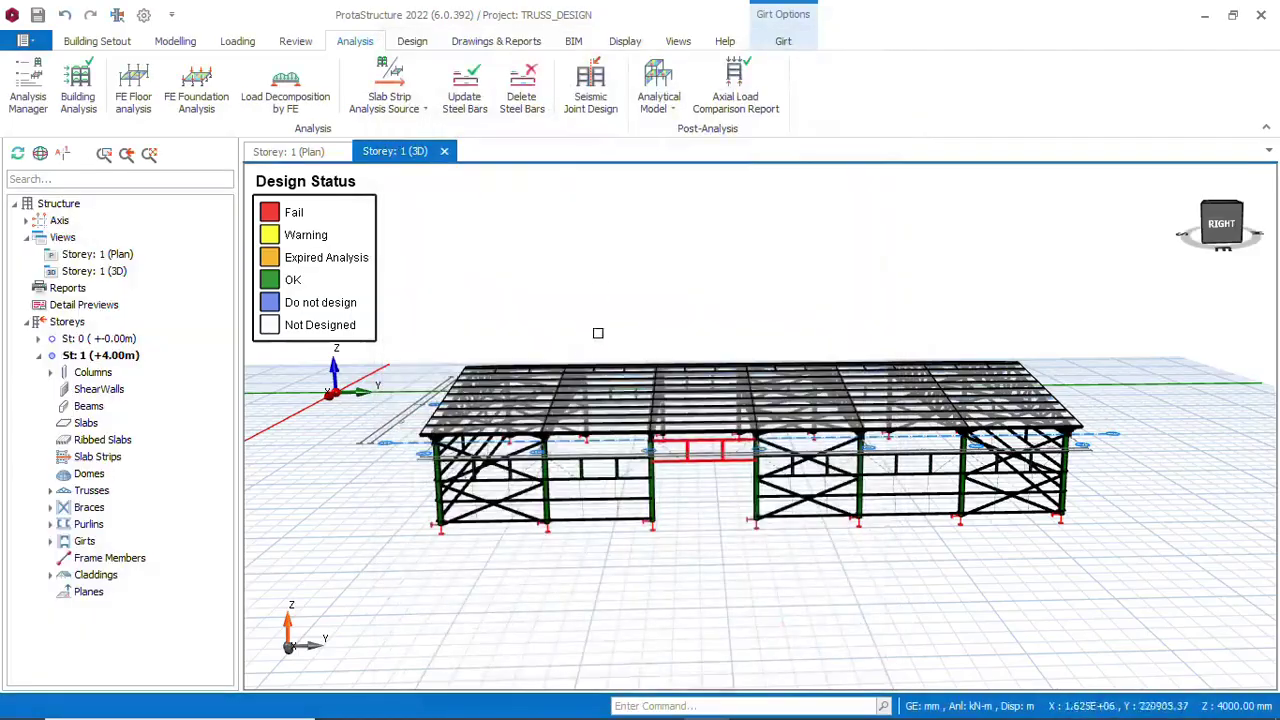
Examine the design status colours of the front gable truss, its columns and the gable wall girts in 3D
{"action": "scroll", "coordinate": [562, 445], "scroll_direction": "down", "scroll_amount": 2}
{"action": "middle_click_drag", "start_coordinate": [562, 445], "coordinate": [649, 471]}
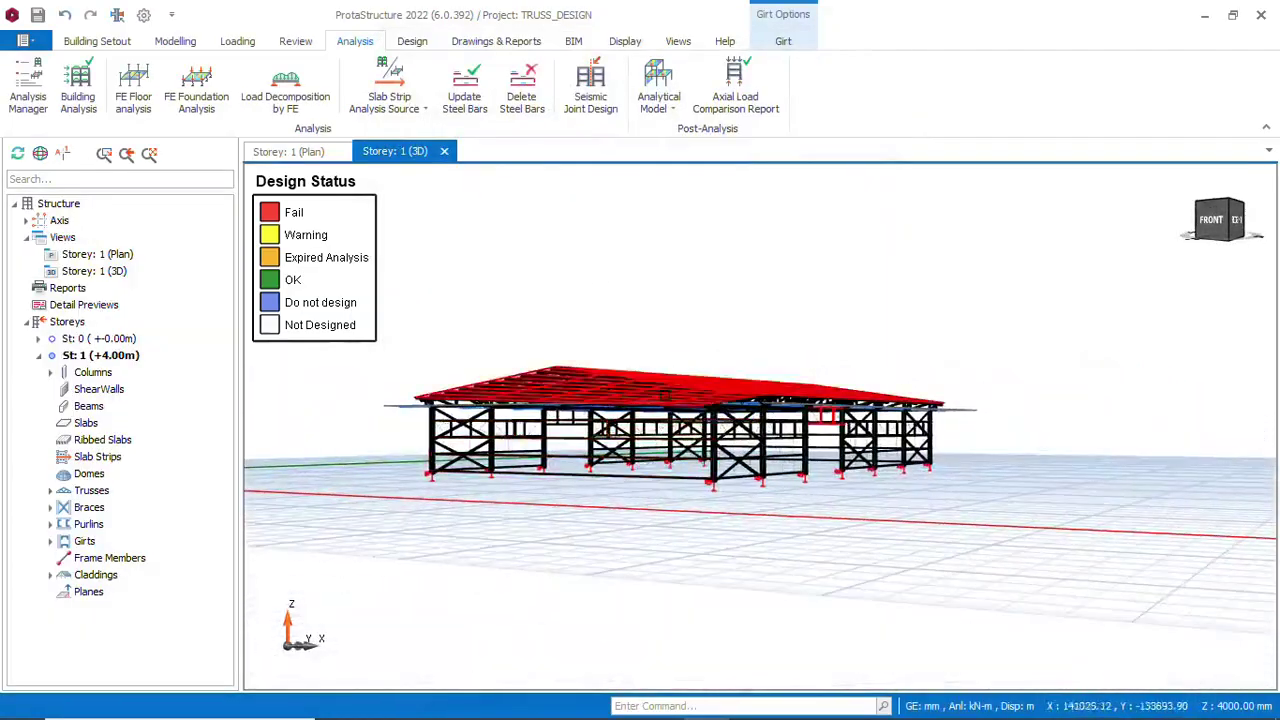
{"action": "scroll", "coordinate": [690, 410], "scroll_direction": "up", "scroll_amount": 5}
{"action": "scroll", "coordinate": [748, 395], "scroll_direction": "down", "scroll_amount": 1}
{"action": "middle_click_drag", "start_coordinate": [740, 385], "coordinate": [749, 421]}
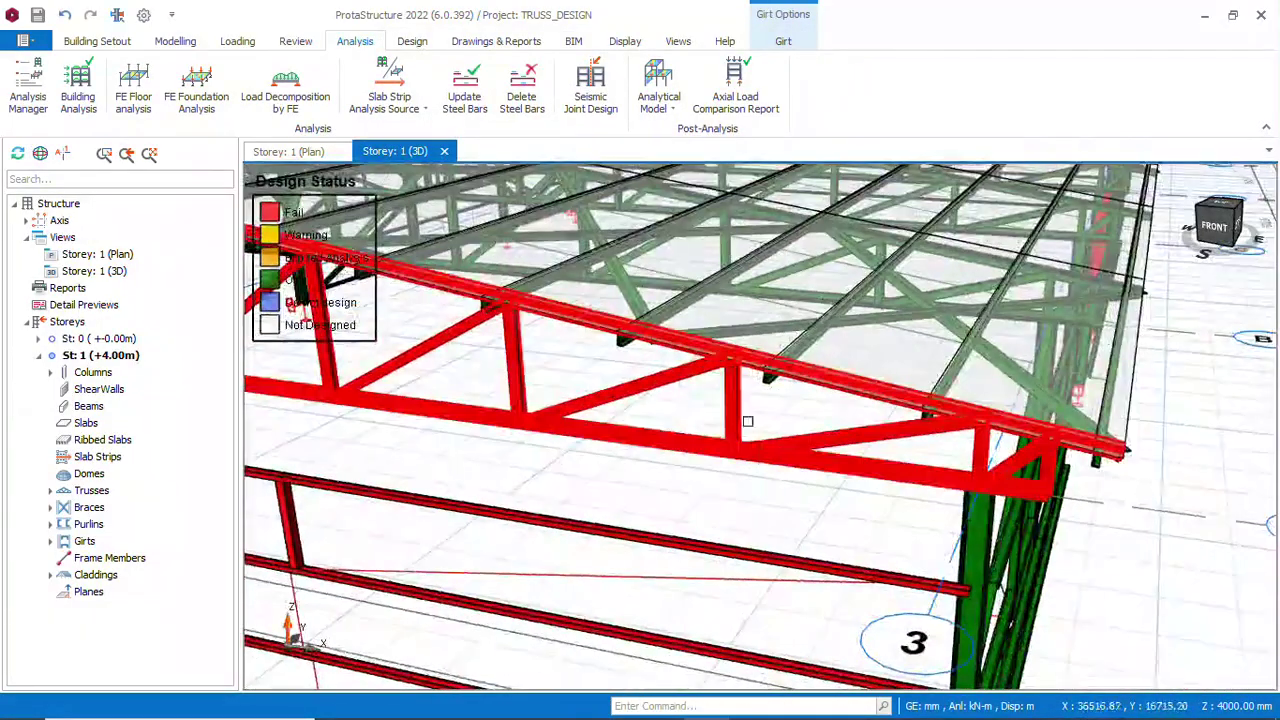
{"action": "scroll", "coordinate": [749, 420], "scroll_direction": "down", "scroll_amount": 4}
{"action": "left_click", "coordinate": [1035, 501]}
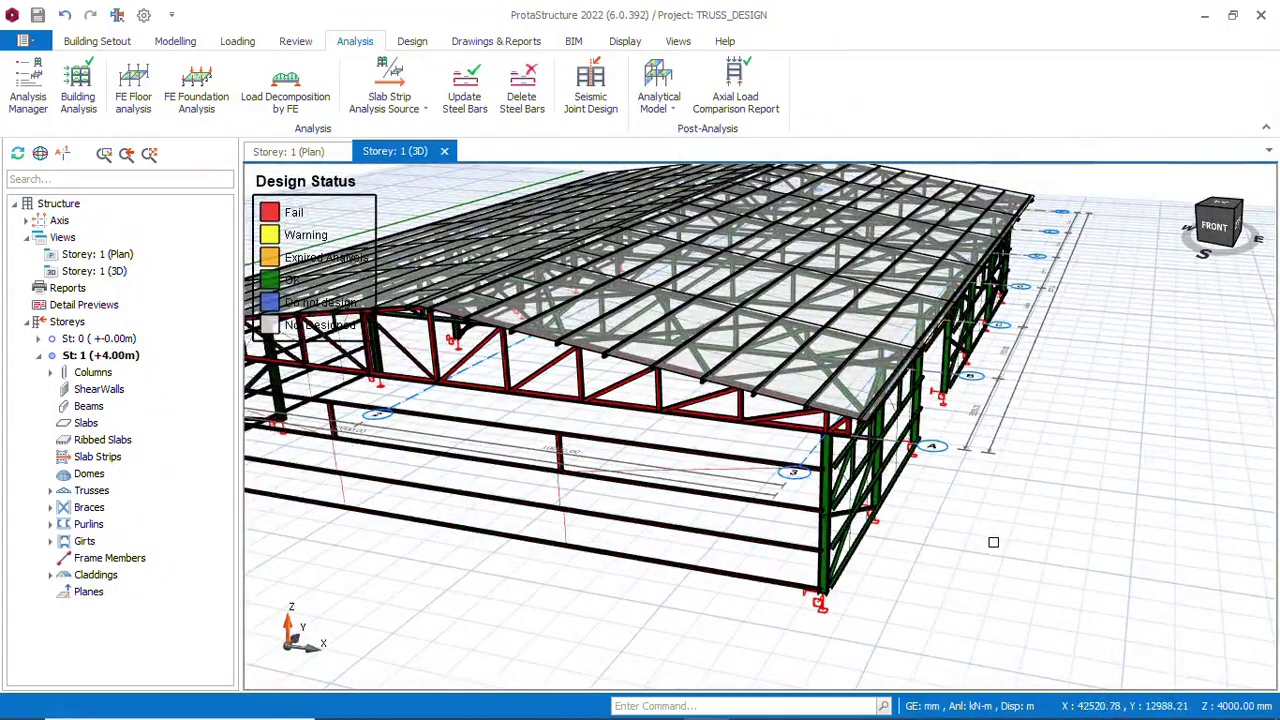
{"action": "scroll", "coordinate": [938, 531], "scroll_direction": "down", "scroll_amount": 3}
{"action": "mouse_move", "coordinate": [920, 520]}
{"action": "middle_mouse_down"}
{"action": "mouse_move", "coordinate": [846, 443]}
{"action": "mouse_move", "coordinate": [910, 458]}
{"action": "mouse_move", "coordinate": [905, 410]}
{"action": "mouse_move", "coordinate": [950, 455]}
{"action": "mouse_move", "coordinate": [1049, 451]}
{"action": "mouse_move", "coordinate": [980, 445]}
{"action": "middle_mouse_up"}
{"action": "scroll", "coordinate": [733, 410], "scroll_direction": "up", "scroll_amount": 3}
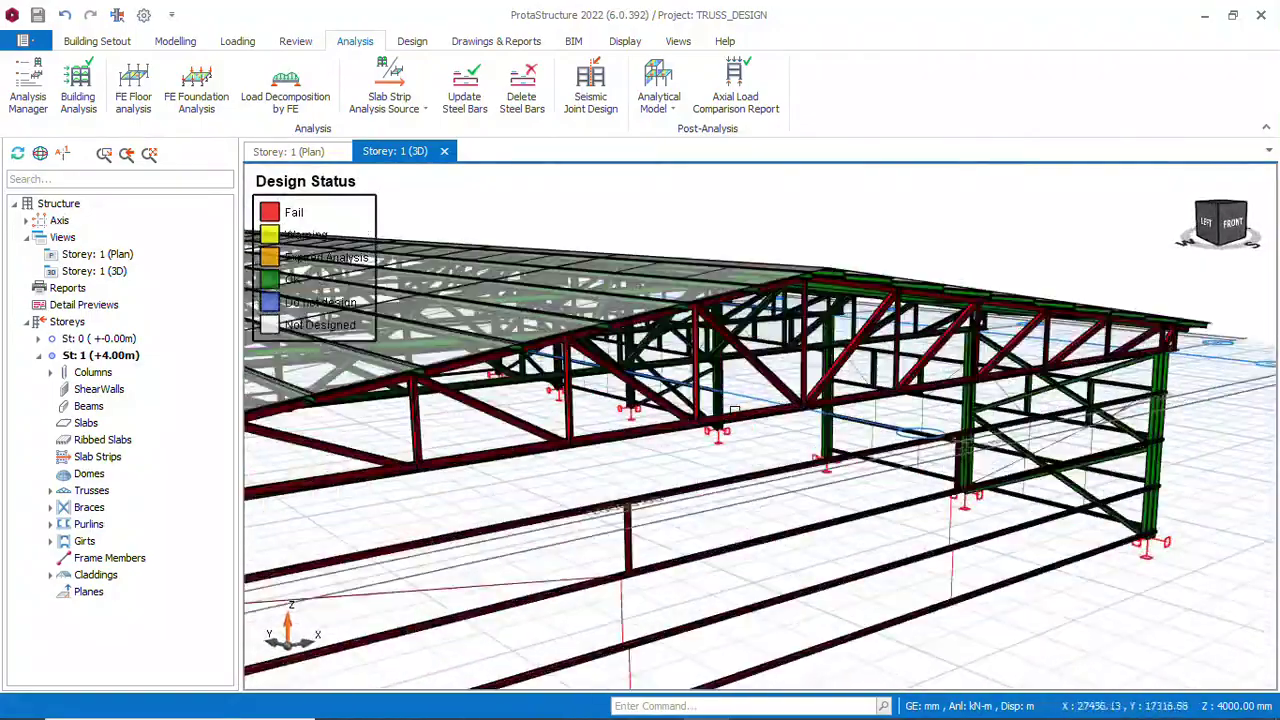
{"action": "scroll", "coordinate": [733, 410], "scroll_direction": "down", "scroll_amount": 3}
{"action": "scroll", "coordinate": [887, 465], "scroll_direction": "down", "scroll_amount": 3}
{"action": "middle_click_drag", "start_coordinate": [887, 465], "coordinate": [717, 446]}
{"action": "scroll", "coordinate": [707, 468], "scroll_direction": "down", "scroll_amount": 3}
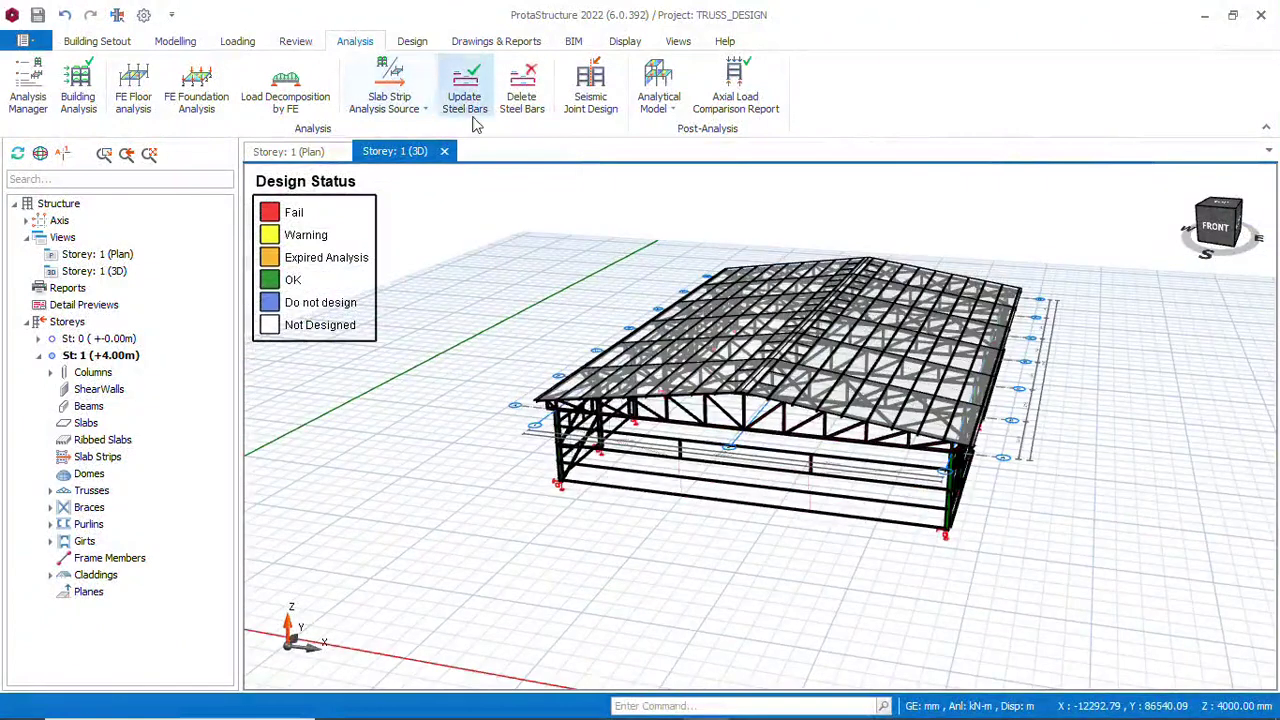
{"action": "scroll", "coordinate": [838, 396], "scroll_direction": "down", "scroll_amount": 3}
{"action": "mouse_move", "coordinate": [800, 410]}
{"action": "middle_mouse_down"}
{"action": "mouse_move", "coordinate": [800, 470]}
{"action": "mouse_move", "coordinate": [798, 409]}
{"action": "middle_mouse_up"}
{"action": "scroll", "coordinate": [798, 409], "scroll_direction": "up", "scroll_amount": 5}
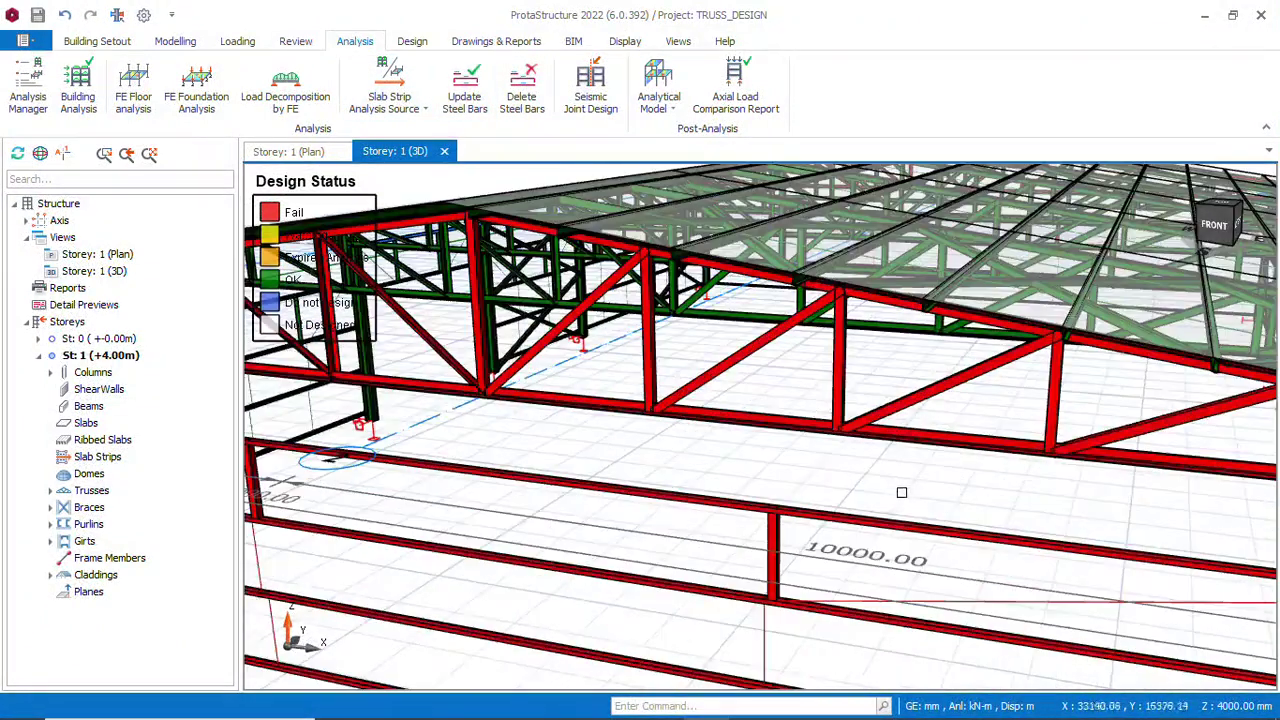
{"action": "scroll", "coordinate": [900, 496], "scroll_direction": "down", "scroll_amount": 5}
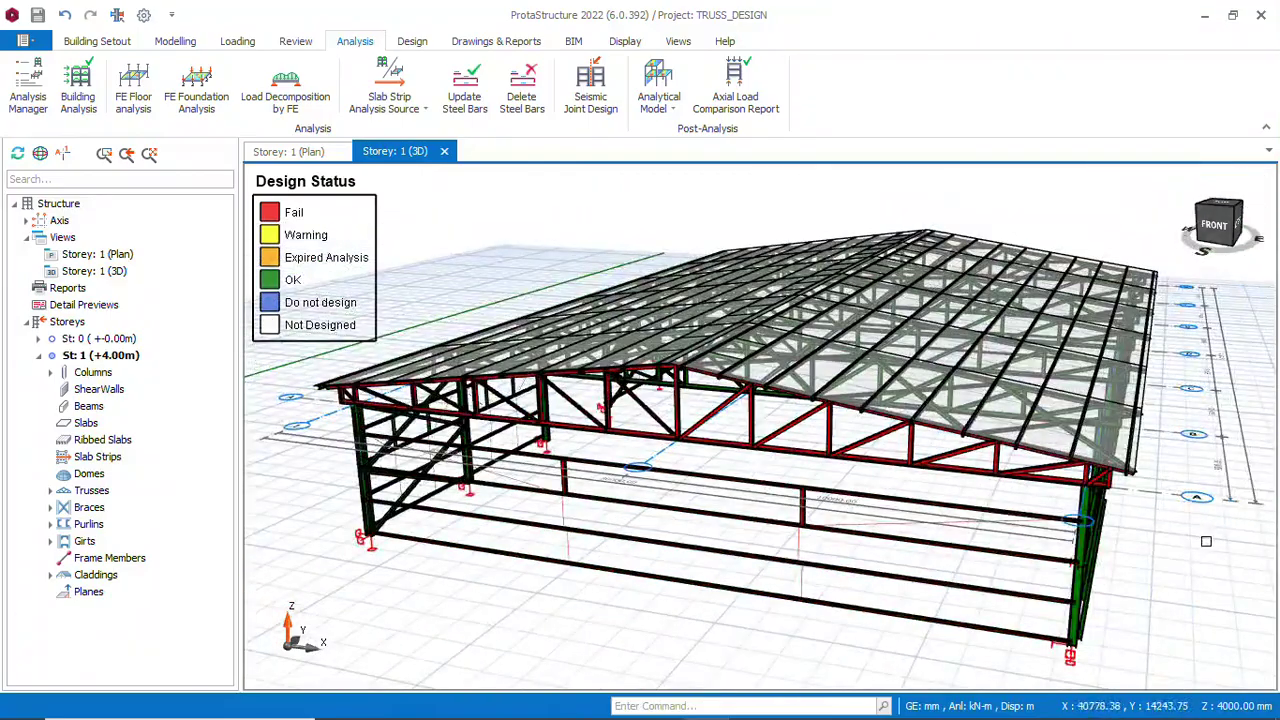
{"action": "scroll", "coordinate": [1013, 480], "scroll_direction": "up", "scroll_amount": 5}
{"action": "scroll", "coordinate": [1054, 405], "scroll_direction": "down", "scroll_amount": 4}
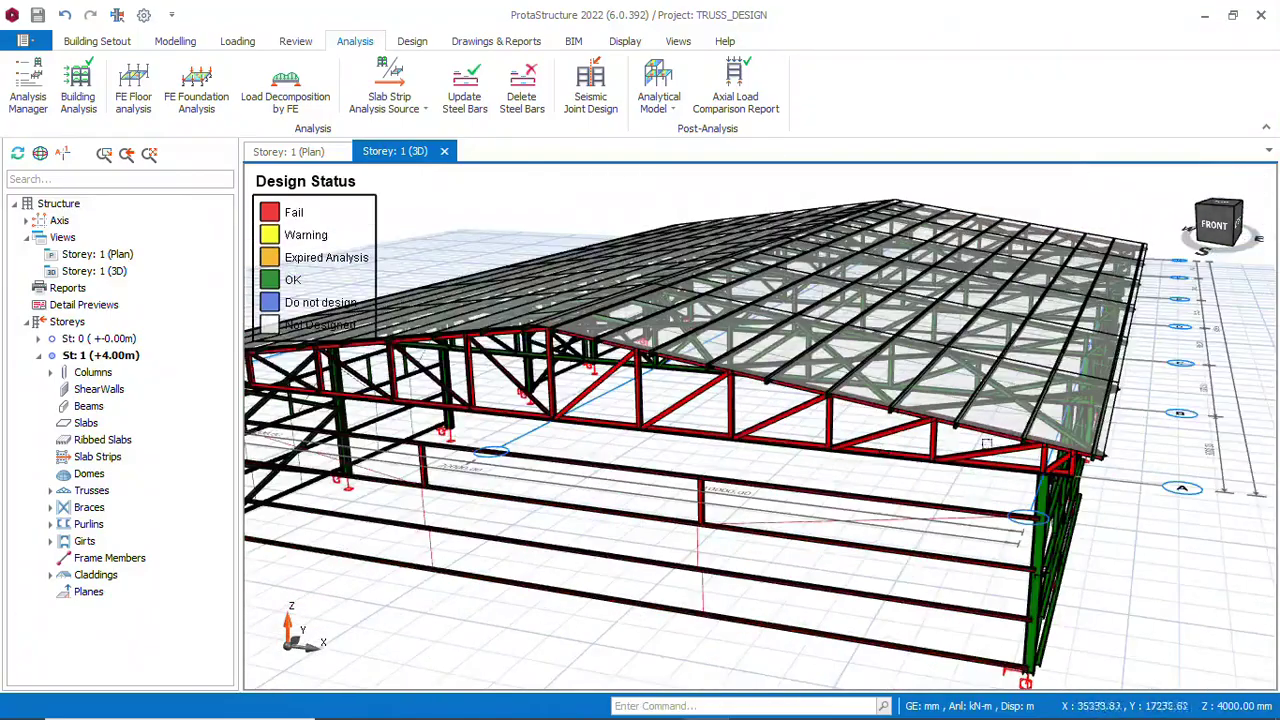
{"action": "mouse_move", "coordinate": [1054, 405]}
{"action": "middle_mouse_down"}
{"action": "mouse_move", "coordinate": [1020, 363]}
{"action": "mouse_move", "coordinate": [1063, 316]}
{"action": "mouse_move", "coordinate": [1047, 413]}
{"action": "middle_mouse_up"}
{"action": "scroll", "coordinate": [1047, 413], "scroll_direction": "down", "scroll_amount": 4}
{"action": "middle_click_drag", "start_coordinate": [848, 458], "coordinate": [908, 508]}
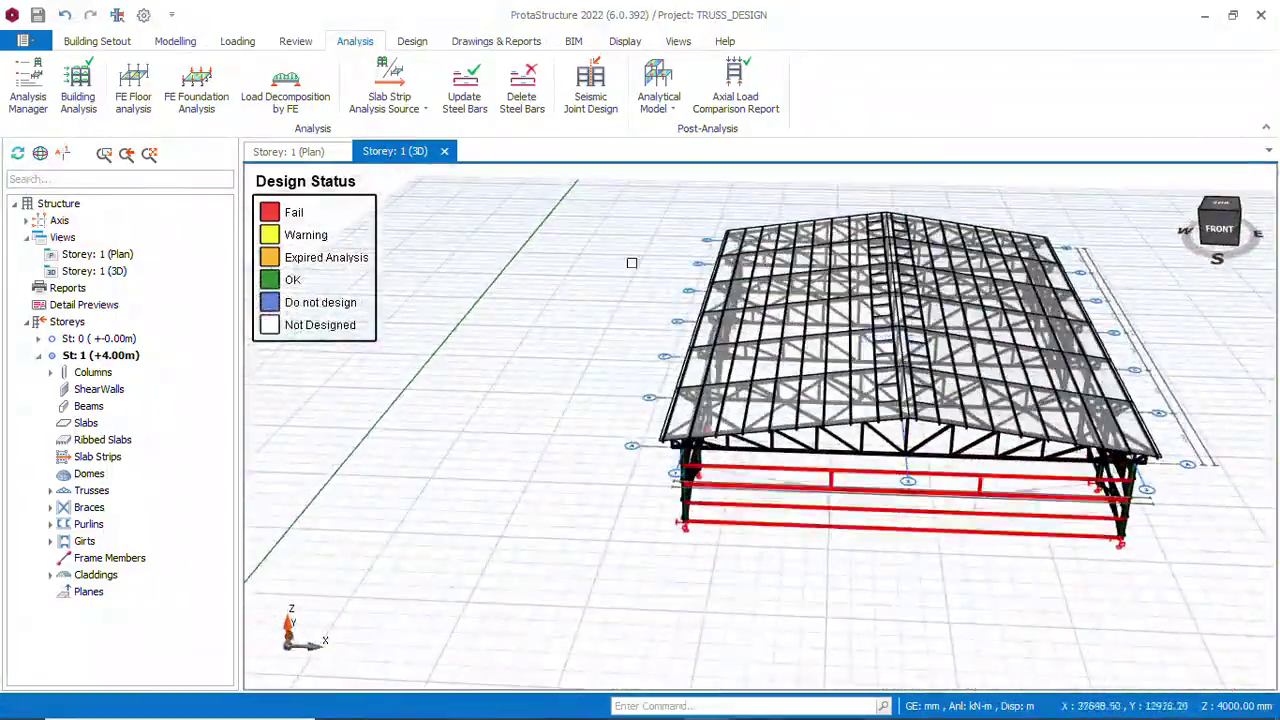
Review the steel column design results, including slenderness, utilization ratio and design status, and close the table
{"action": "left_click", "coordinate": [412, 41]}
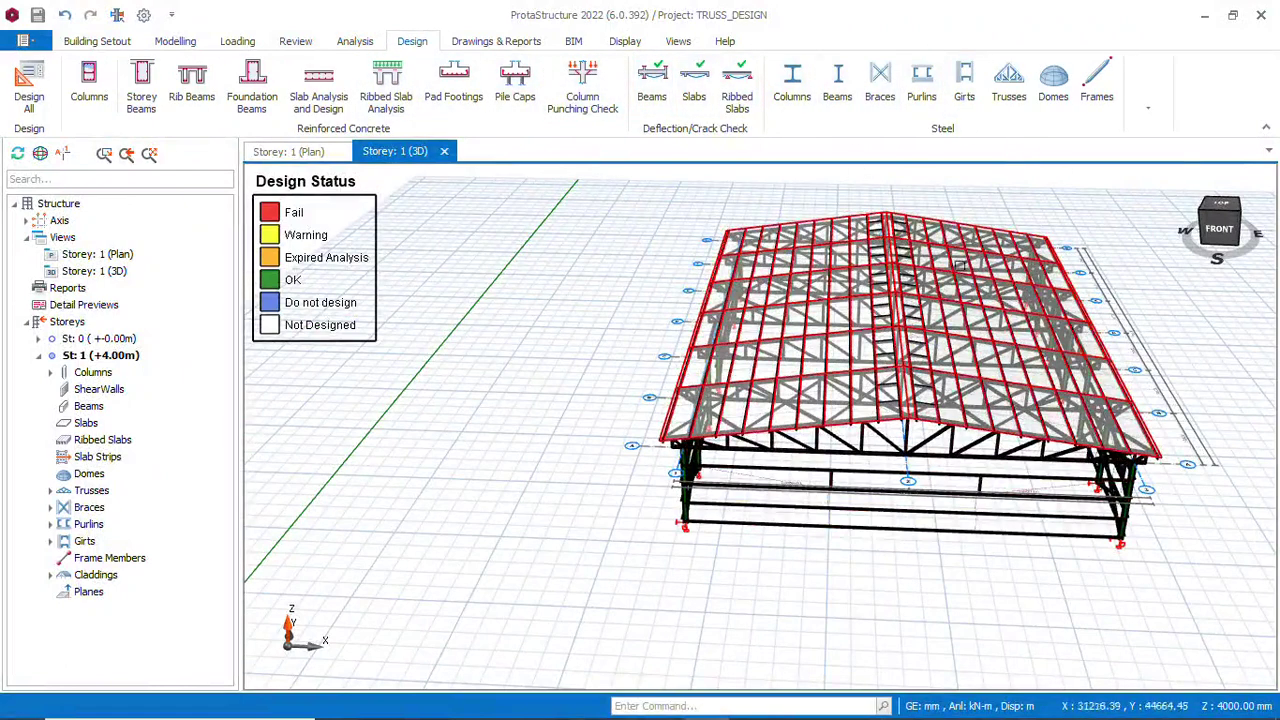
{"action": "middle_click_drag", "start_coordinate": [905, 410], "coordinate": [930, 432]}
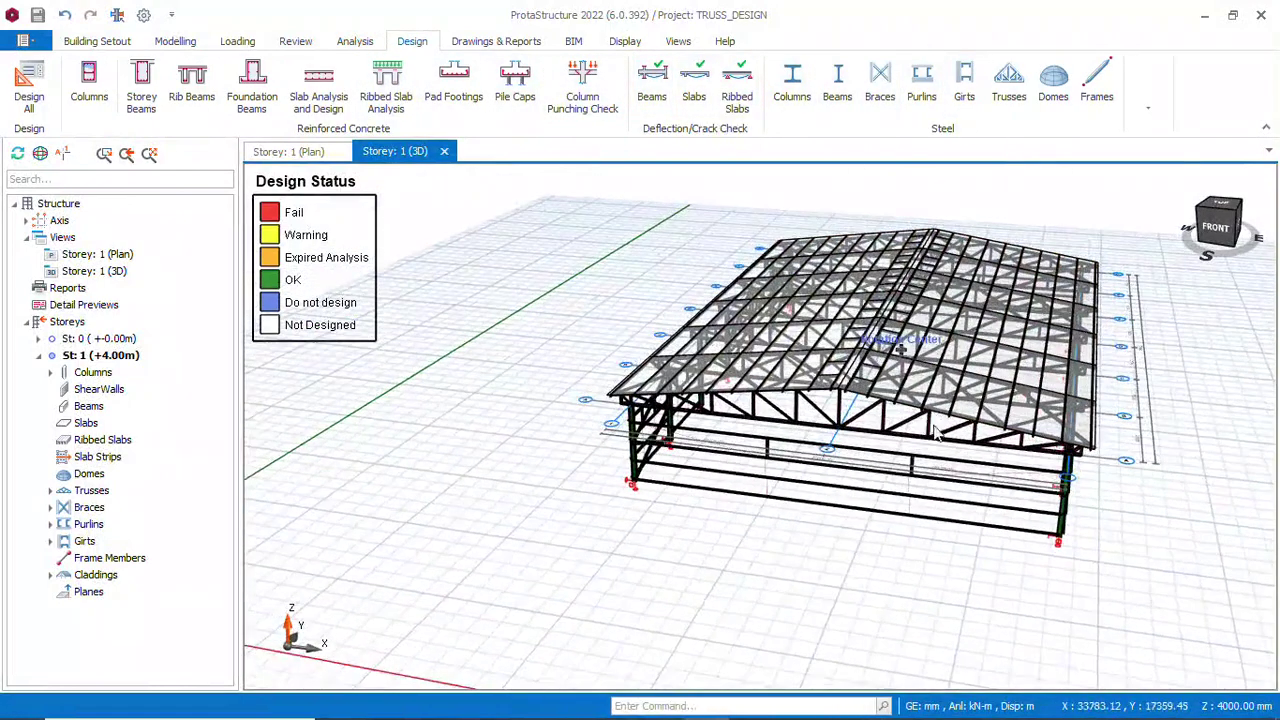
{"action": "left_click", "coordinate": [798, 95]}
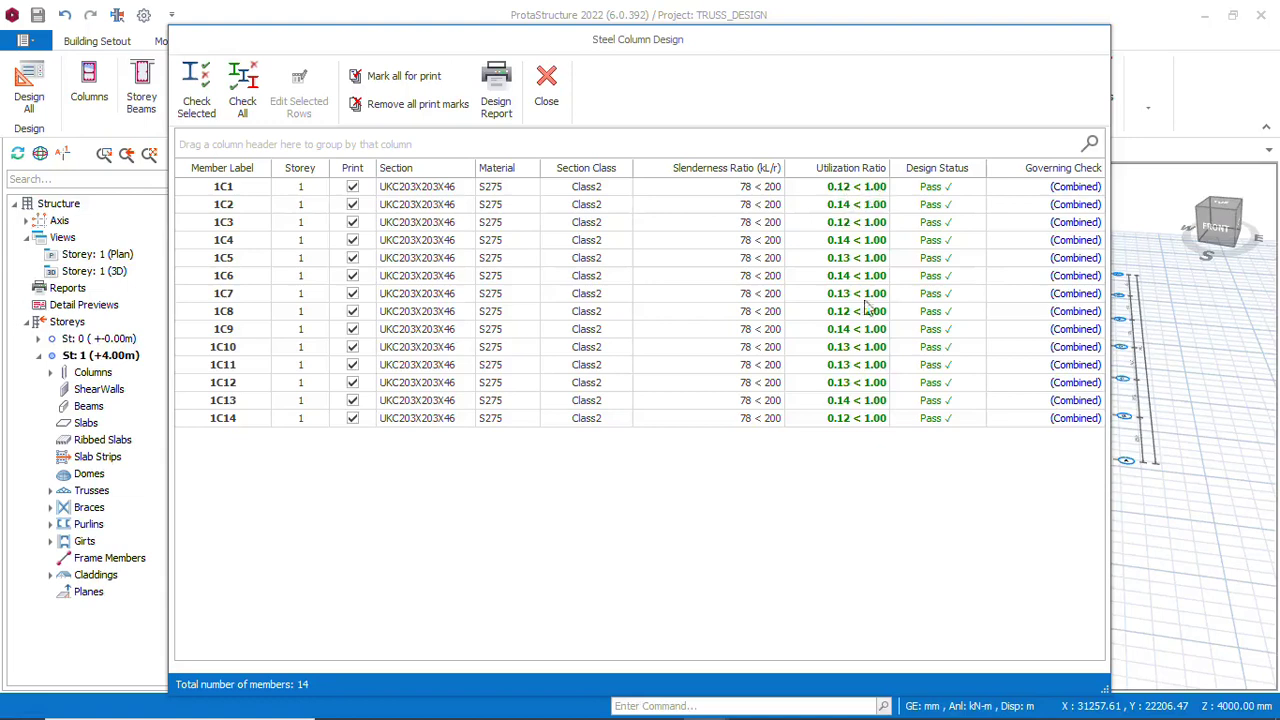
{"action": "left_click", "coordinate": [548, 92]}
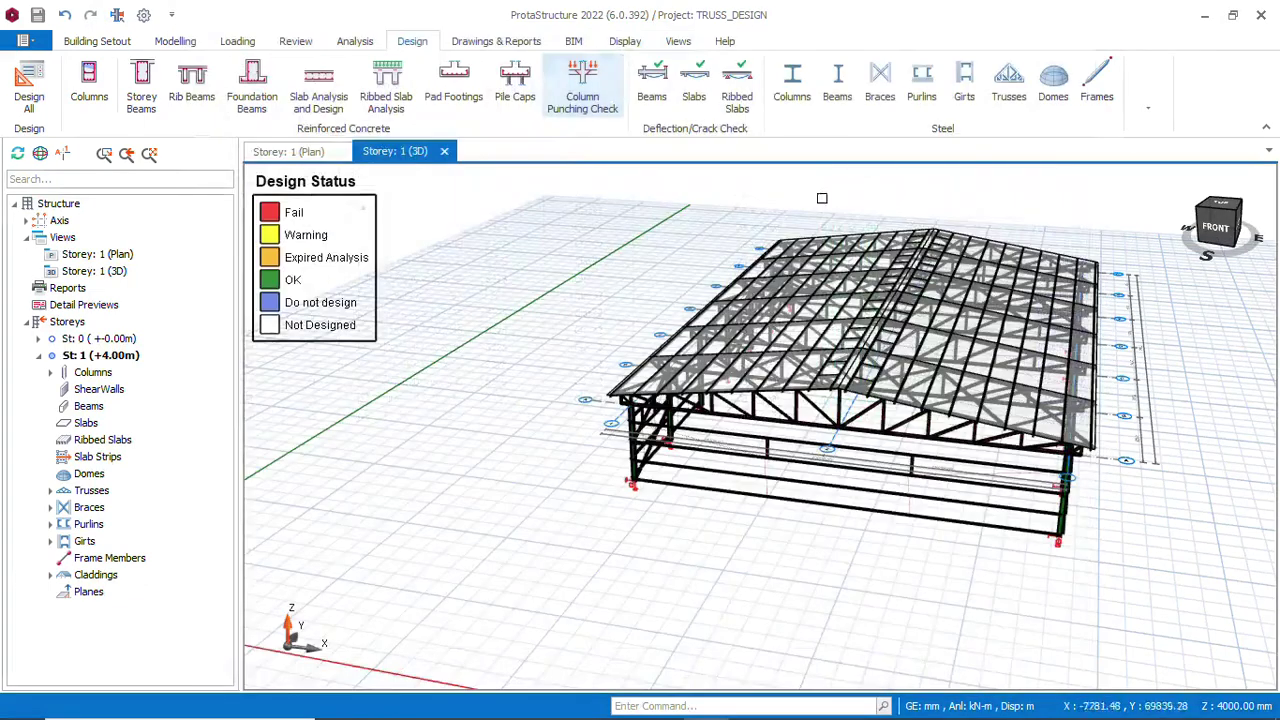
Review the slenderness and utilization ratios in the steel brace design table and the results in the steel purlin design table
{"action": "left_click", "coordinate": [837, 88]}
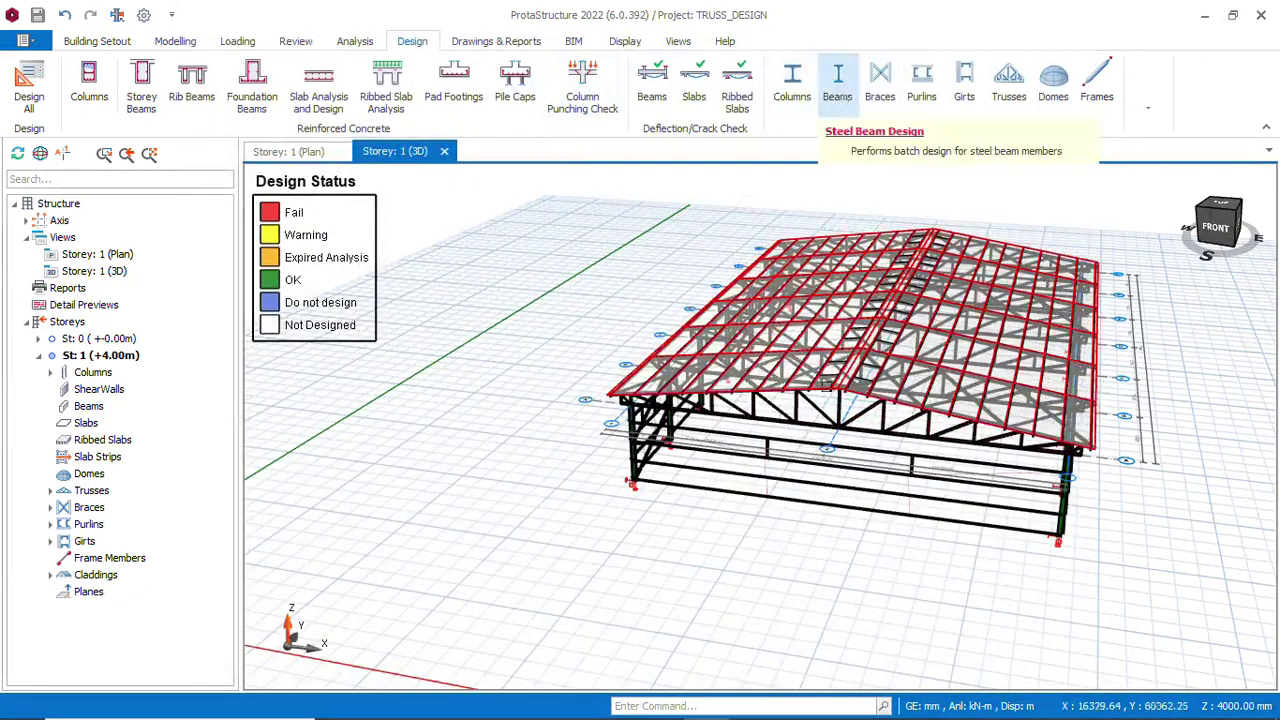
{"action": "left_click", "coordinate": [881, 83]}
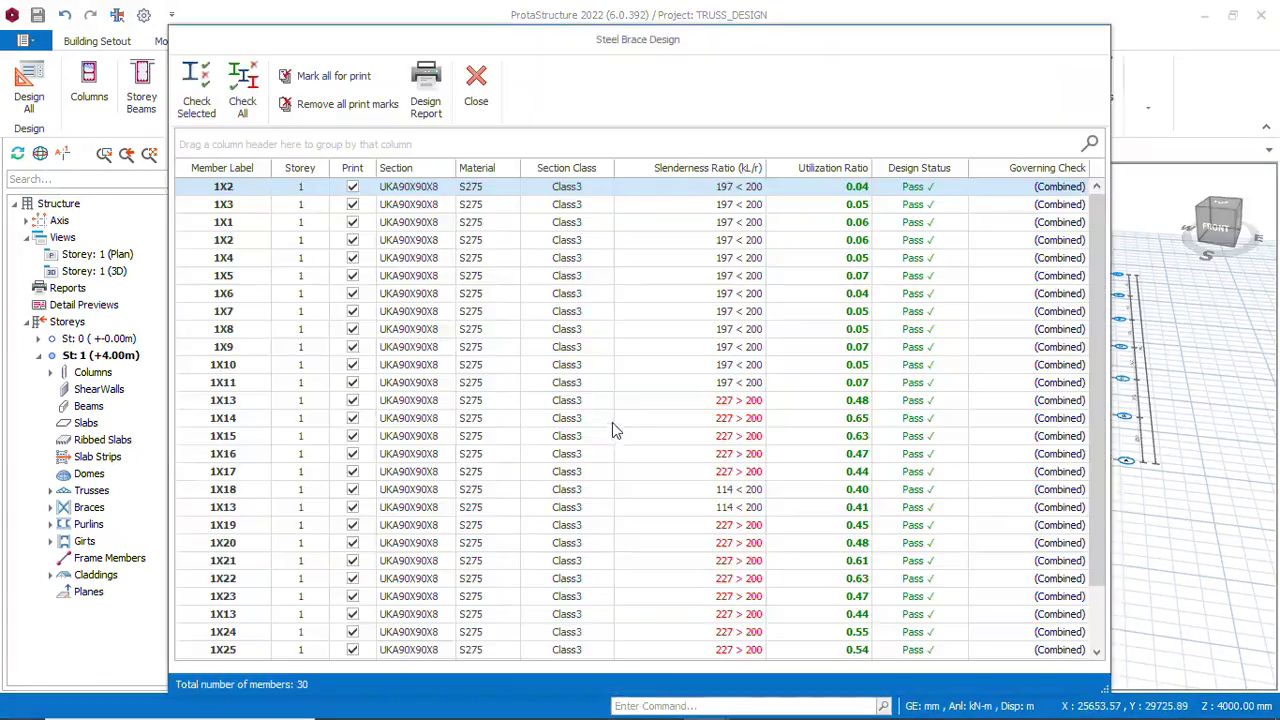
{"action": "scroll", "coordinate": [915, 428], "scroll_direction": "up", "scroll_amount": 1}
{"action": "scroll", "coordinate": [745, 430], "scroll_direction": "down", "scroll_amount": 1}
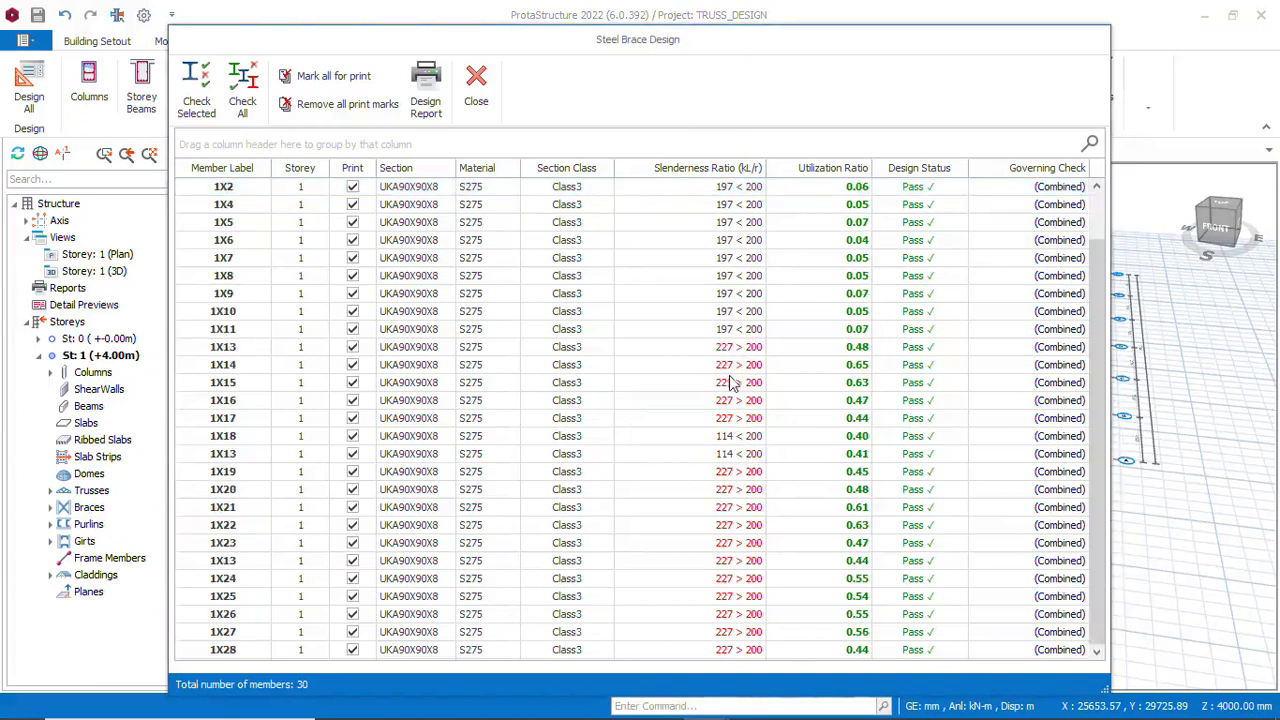
{"action": "scroll", "coordinate": [738, 383], "scroll_direction": "up", "scroll_amount": 1}
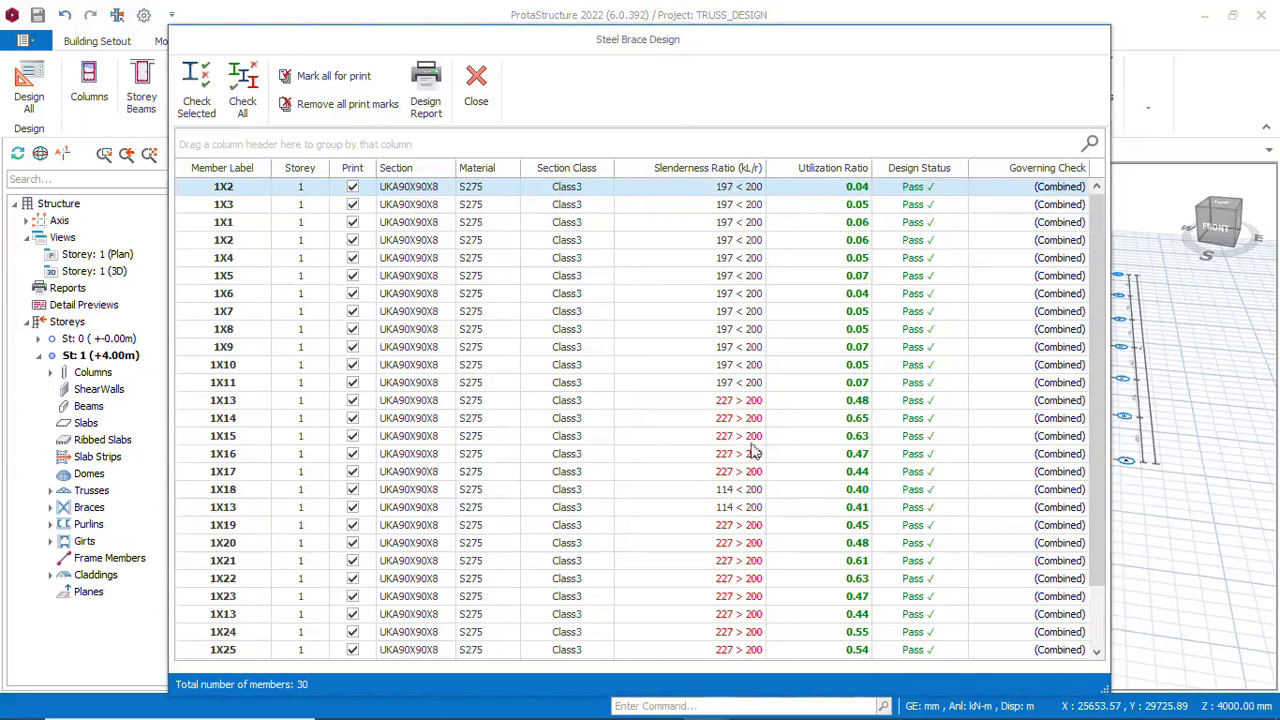
{"action": "scroll", "coordinate": [744, 565], "scroll_direction": "down", "scroll_amount": 1}
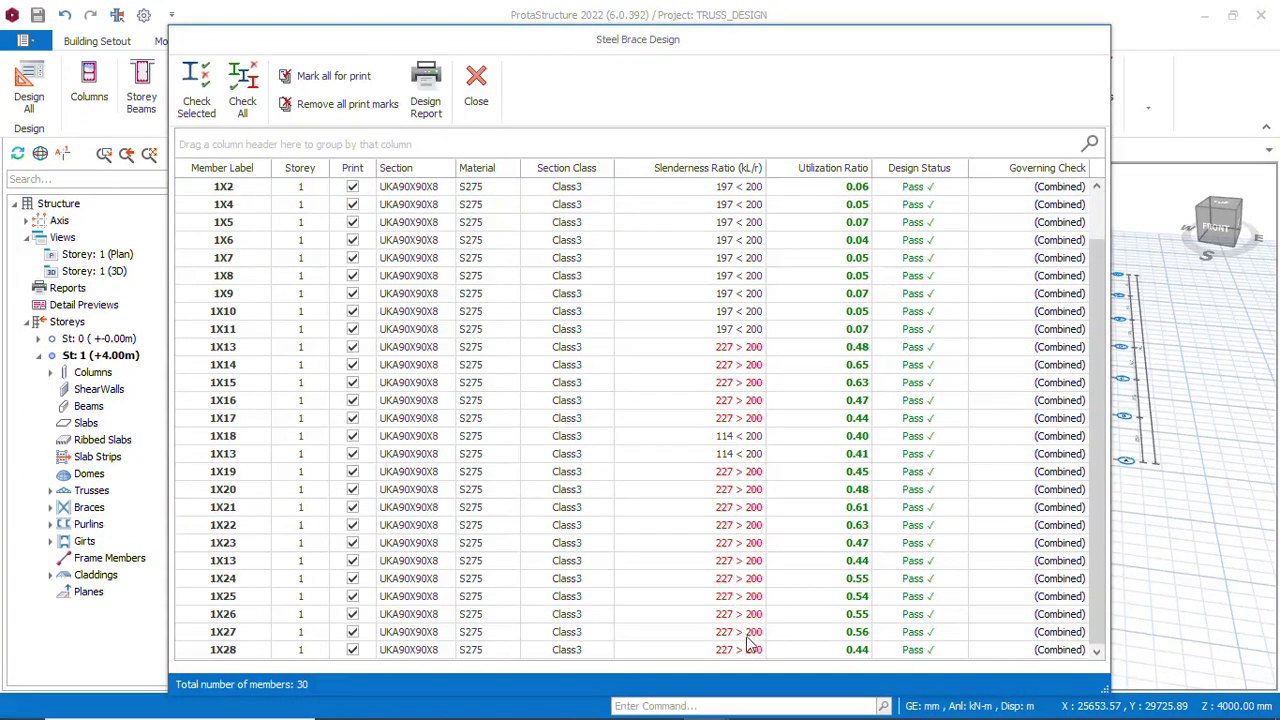
{"action": "scroll", "coordinate": [748, 645], "scroll_direction": "up", "scroll_amount": 1}
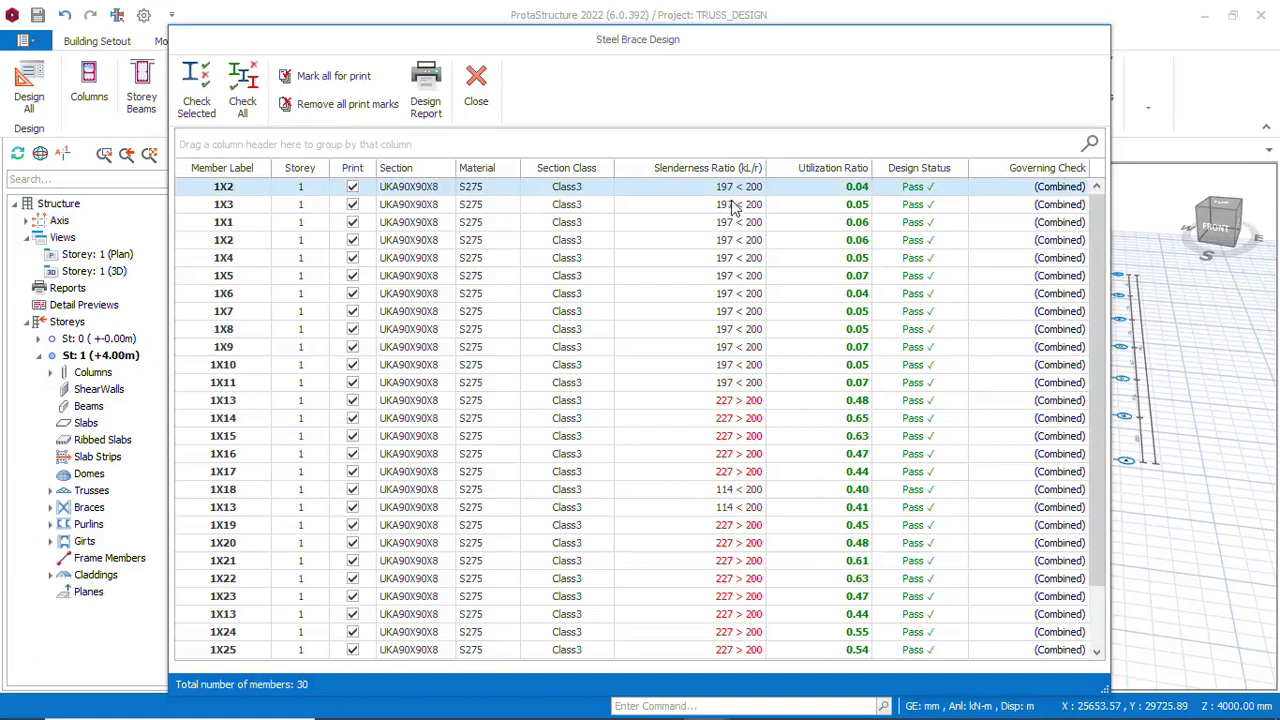
{"action": "left_click", "coordinate": [476, 86]}
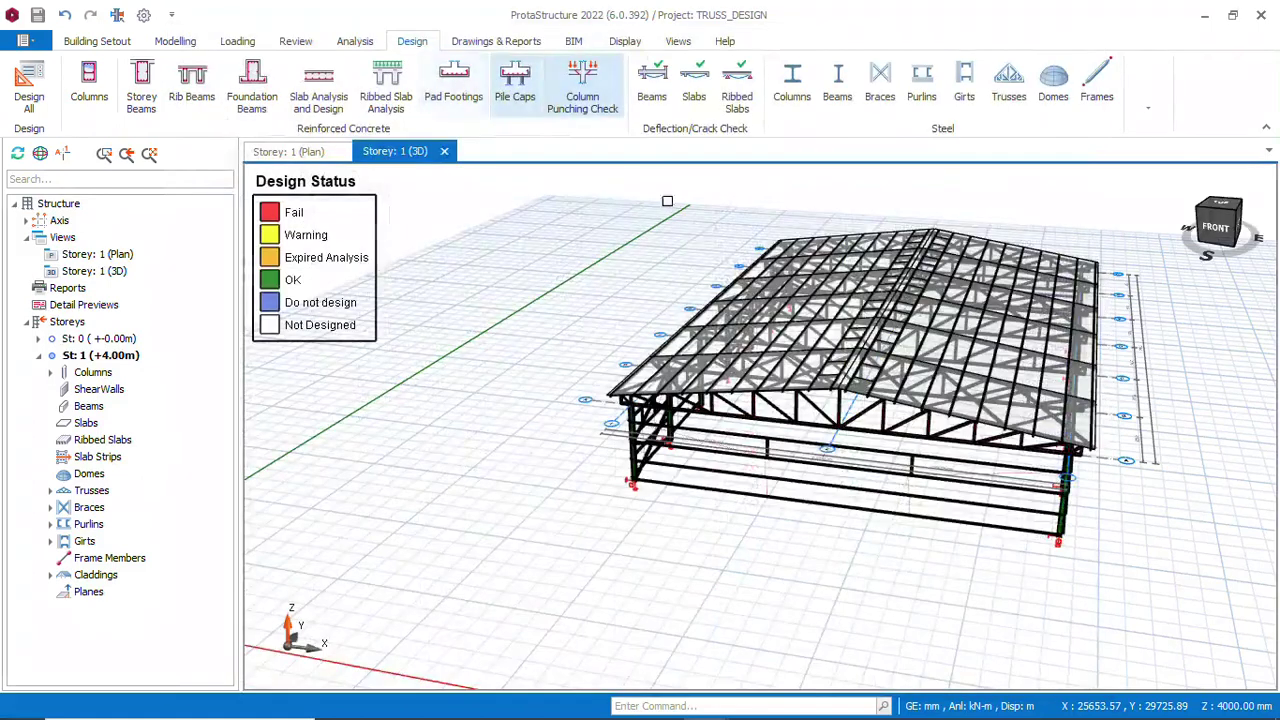
{"action": "left_click", "coordinate": [922, 93]}
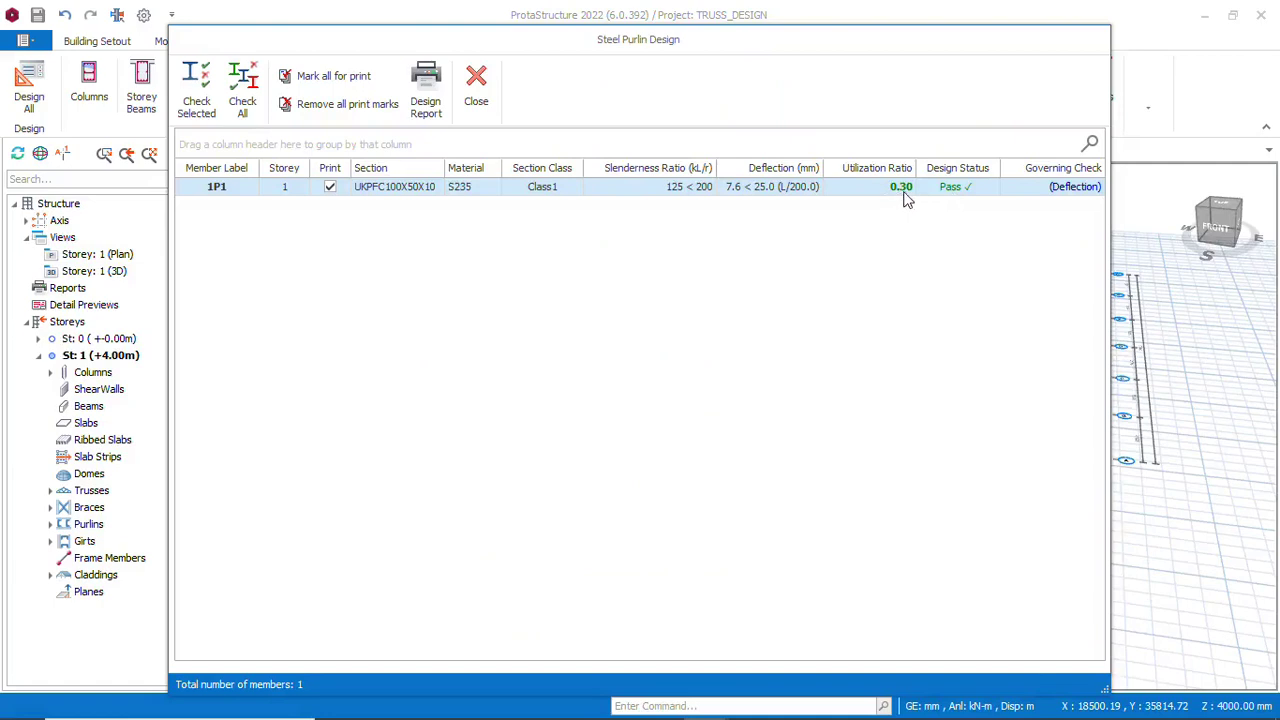
{"action": "left_click", "coordinate": [484, 98]}
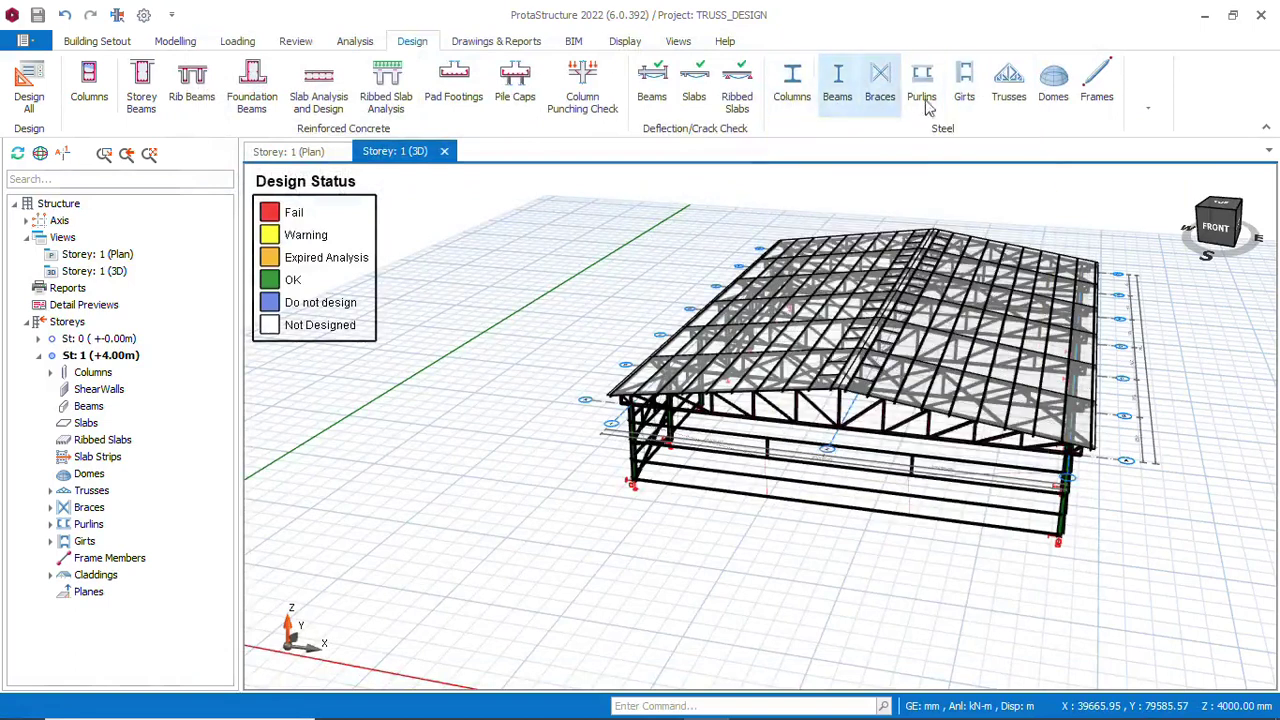
Open the steel truss design results and review the detailed design checks of bottom chord 1F24 in truss 1T1
{"action": "left_click", "coordinate": [1010, 102]}
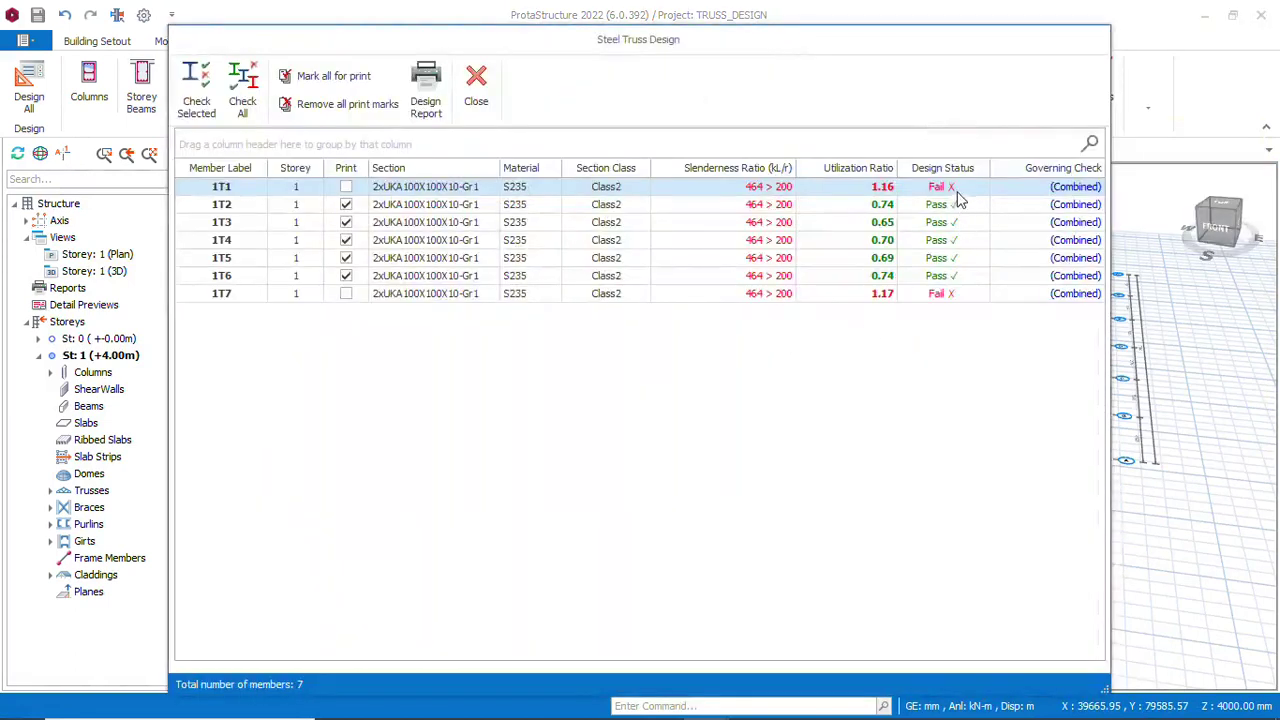
{"action": "double_click", "coordinate": [400, 190]}
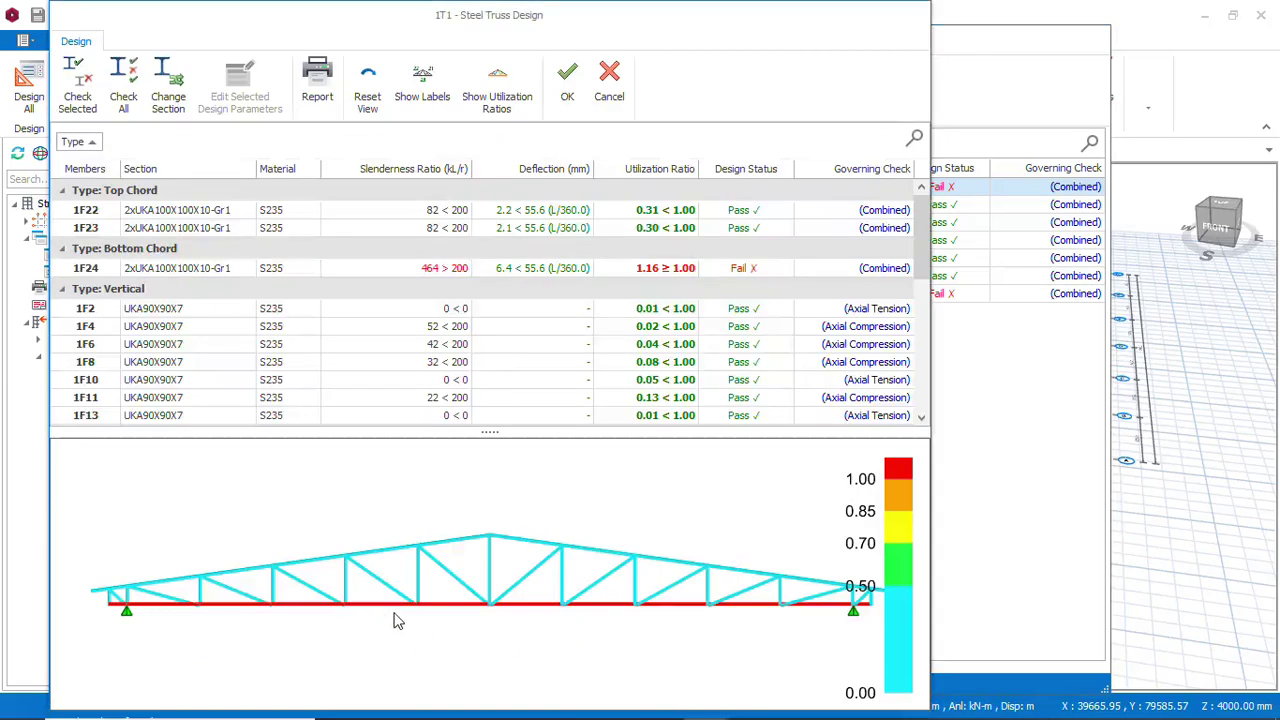
{"action": "left_click", "coordinate": [741, 276]}
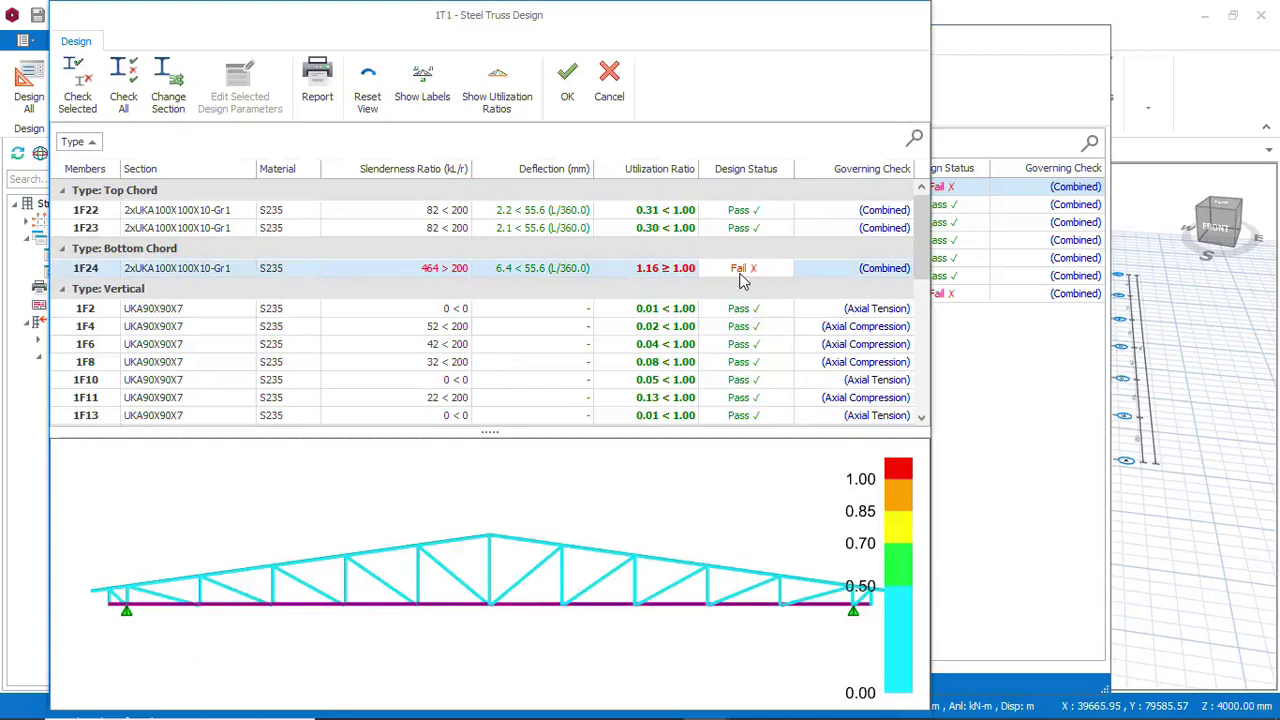
{"action": "double_click", "coordinate": [301, 270]}
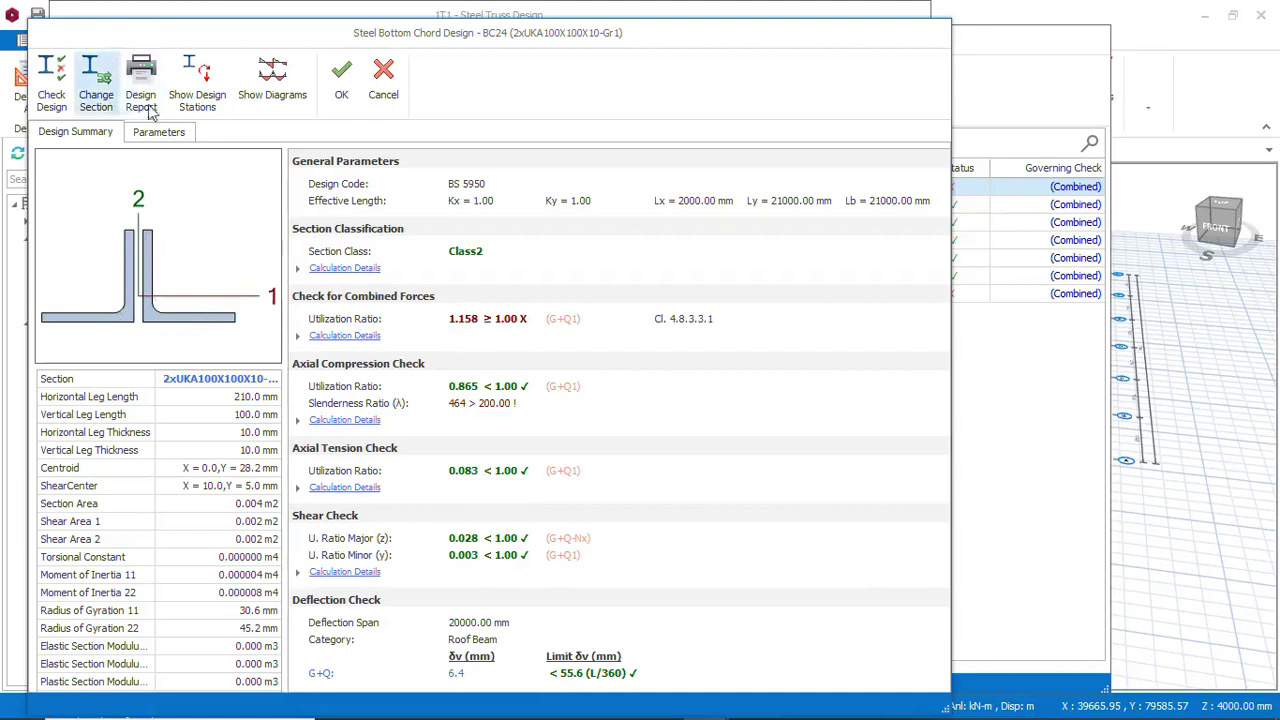
Change the section of truss 1T1's bottom chord to double angle 2xUKA100X100X15 and accept the updated chord and truss designs
{"action": "left_click", "coordinate": [97, 102]}
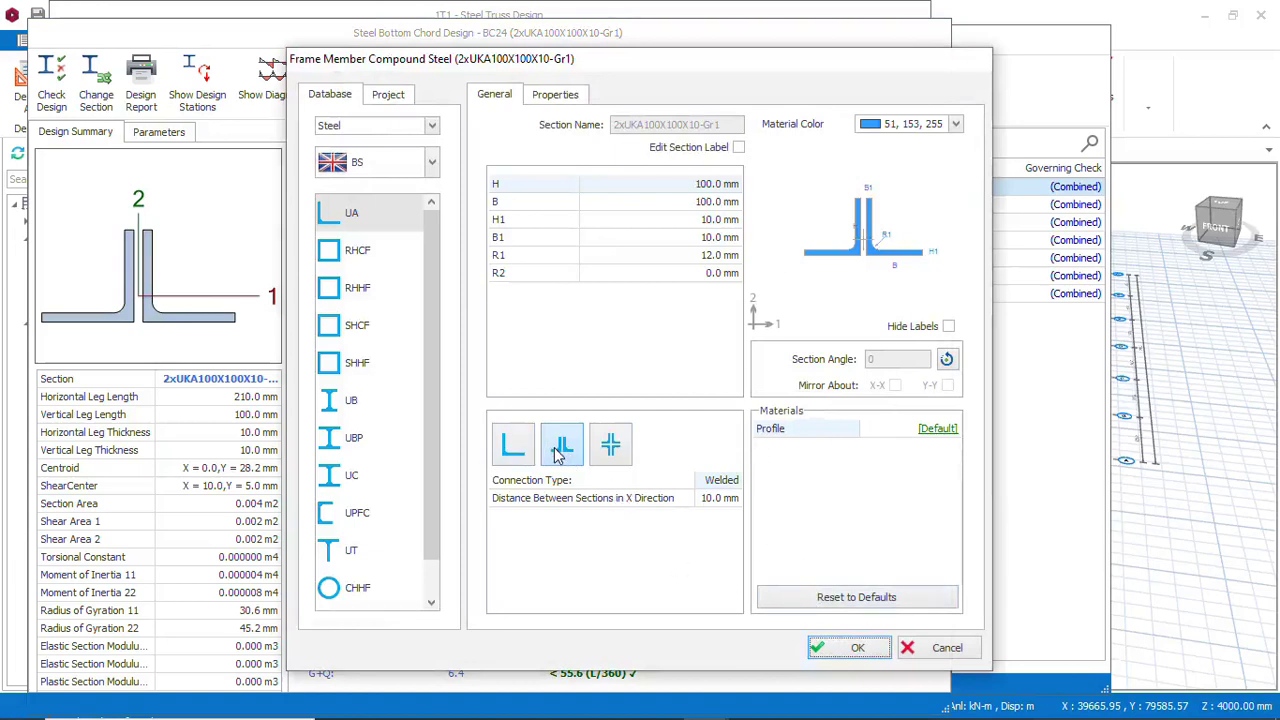
{"action": "left_click", "coordinate": [378, 224]}
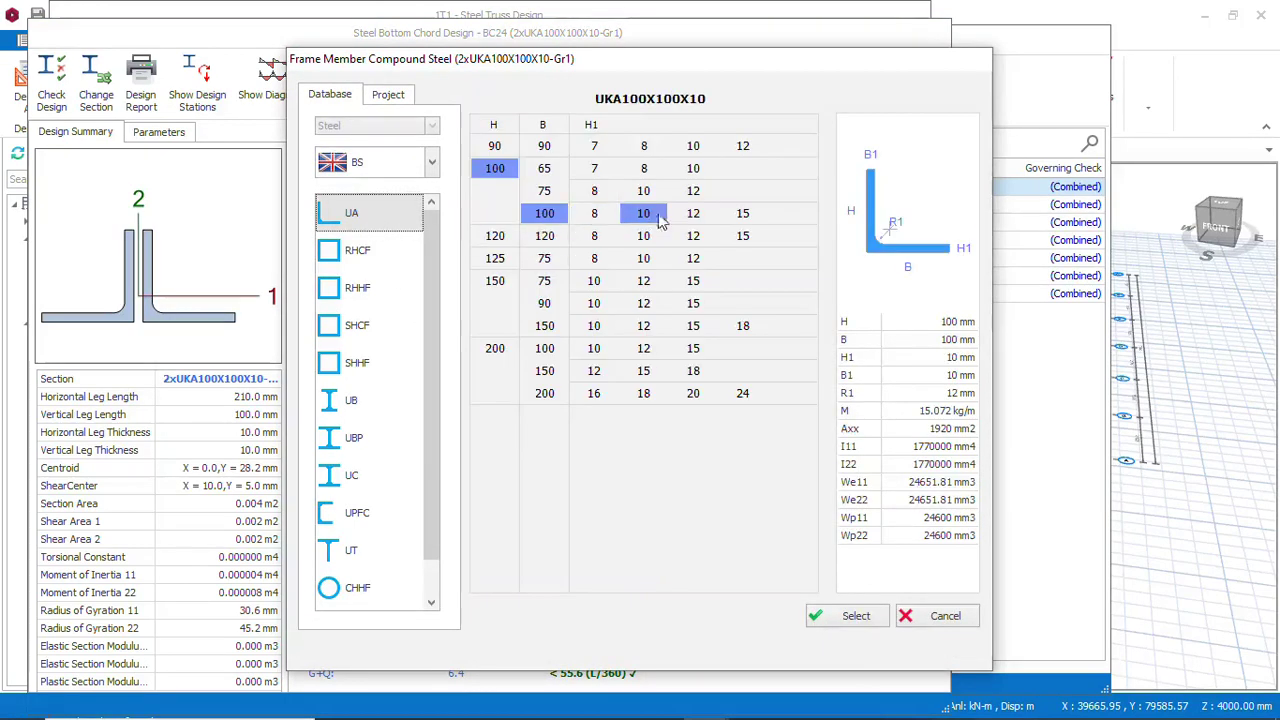
{"action": "left_click", "coordinate": [742, 220]}
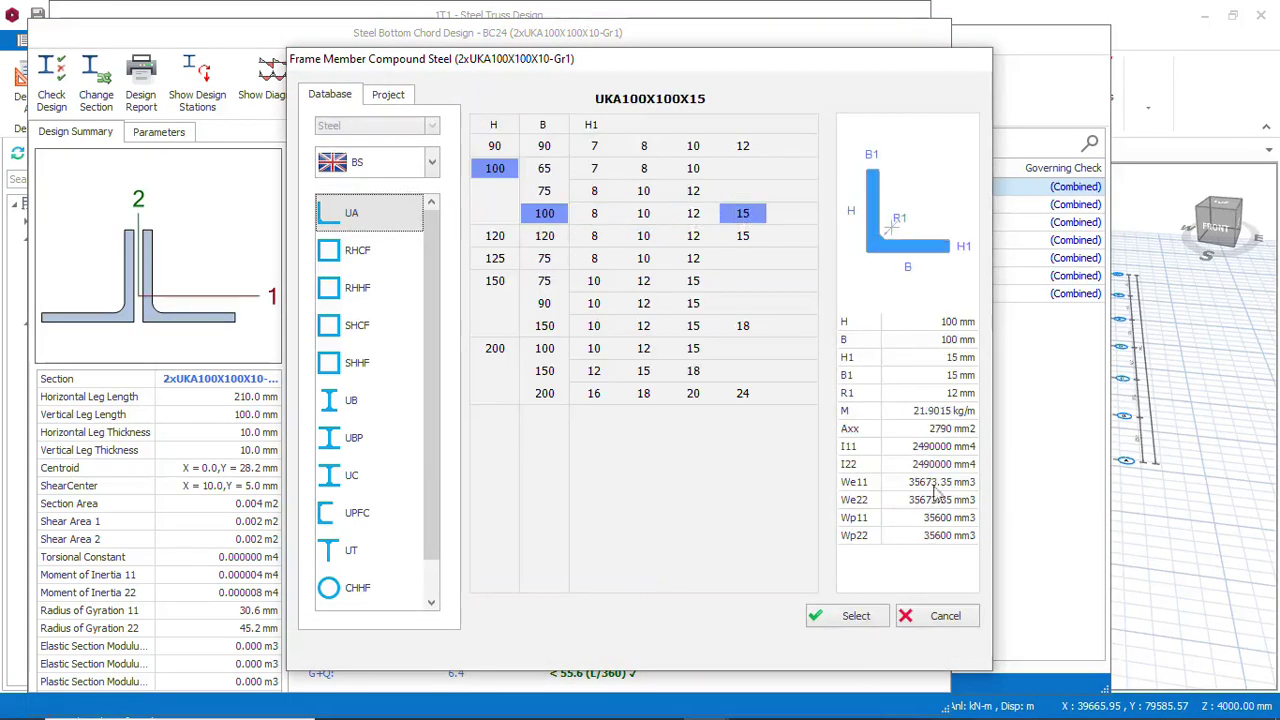
{"action": "left_click", "coordinate": [855, 616]}
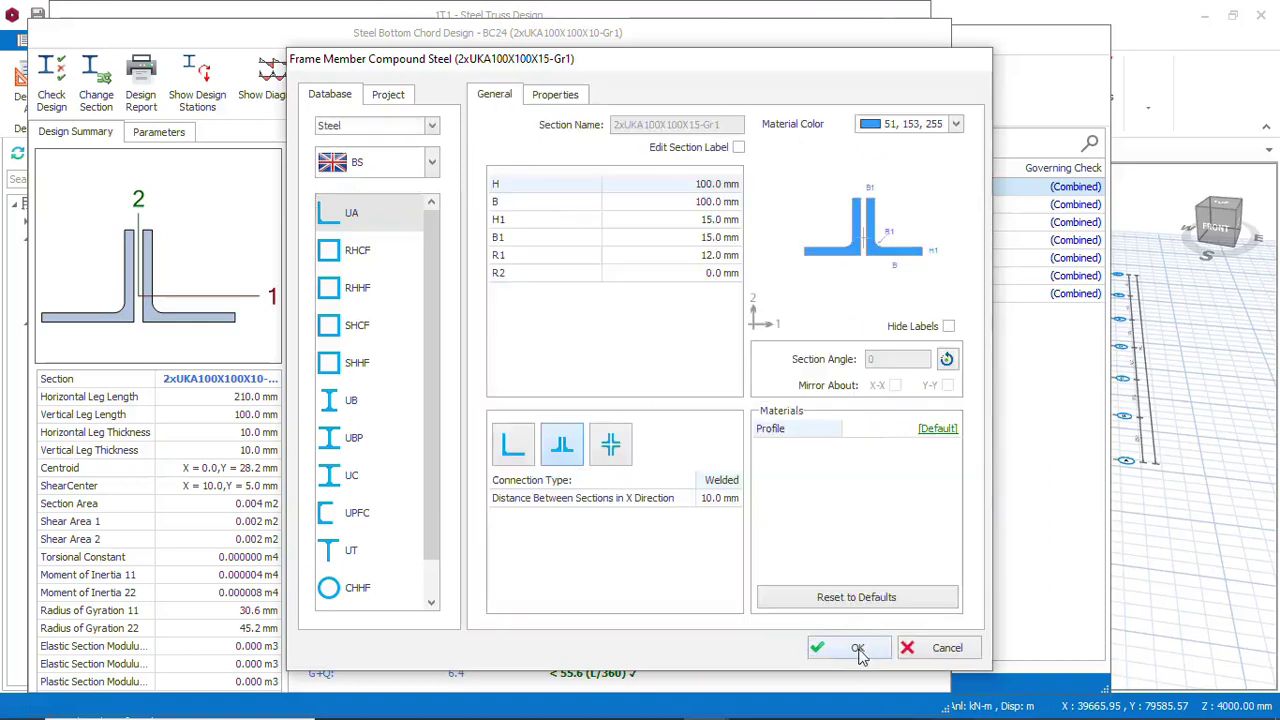
{"action": "left_click", "coordinate": [858, 649]}
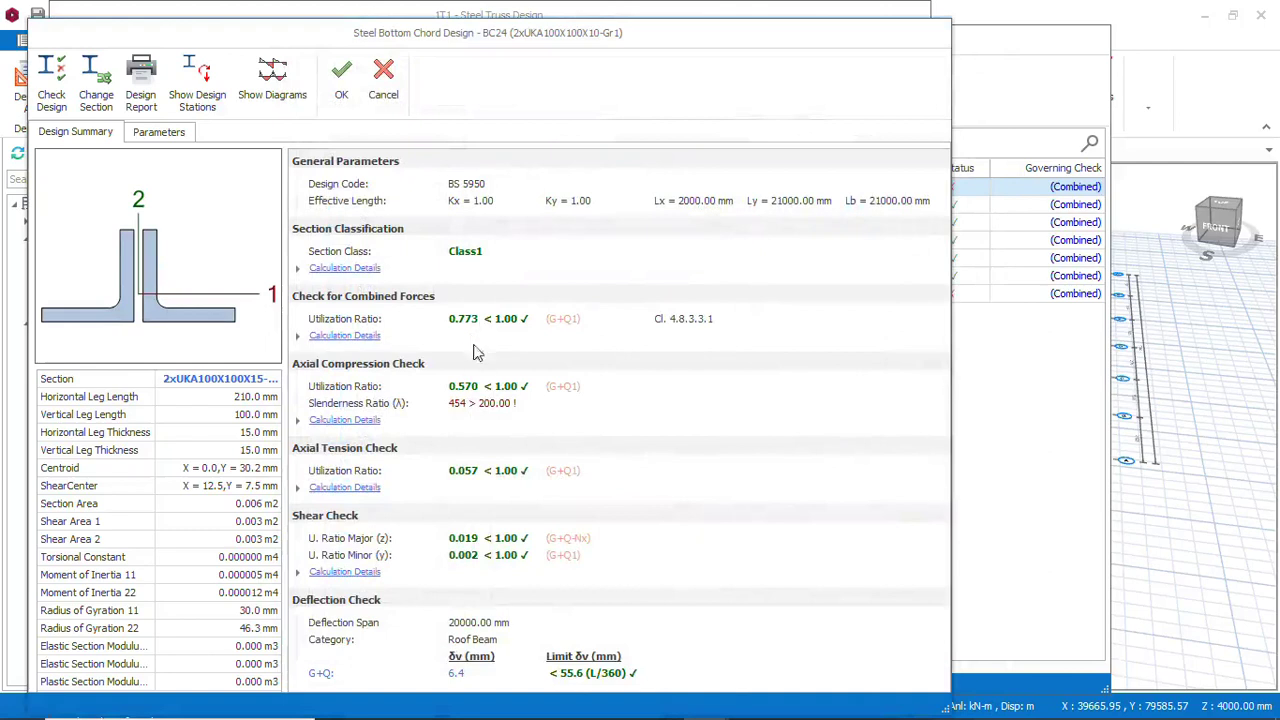
{"action": "left_click", "coordinate": [343, 88]}
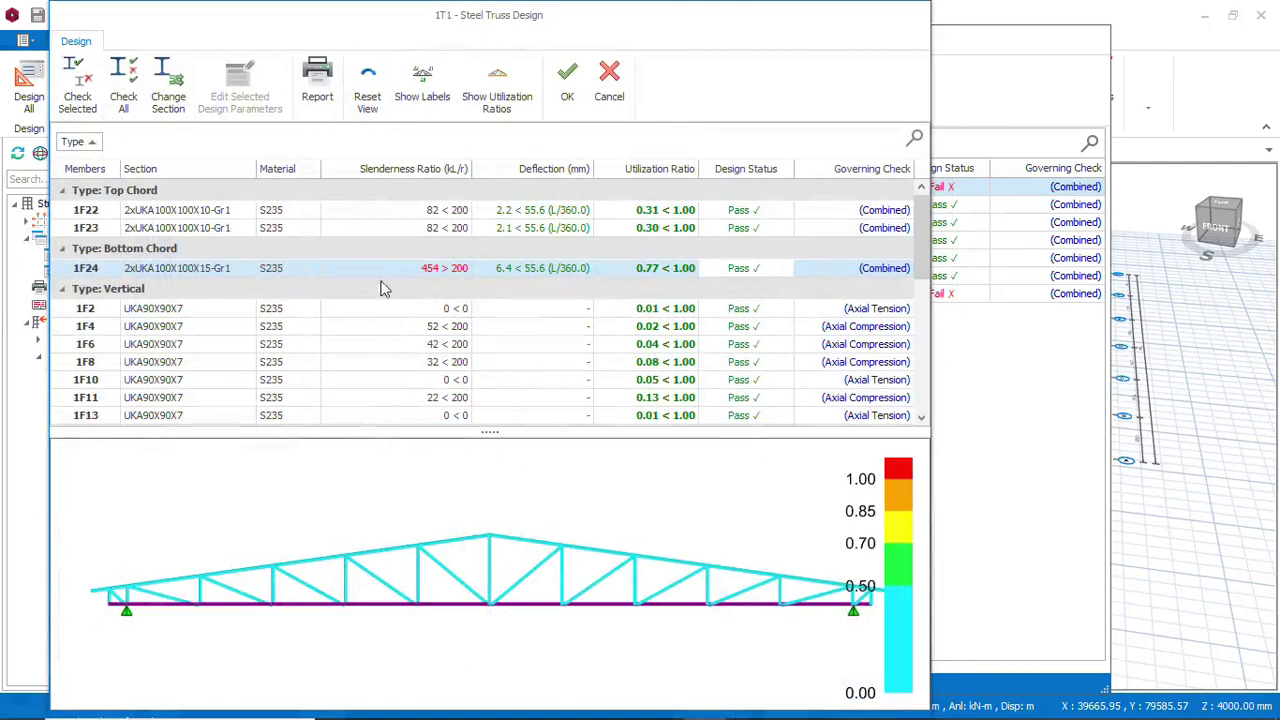
{"action": "left_click", "coordinate": [566, 100]}
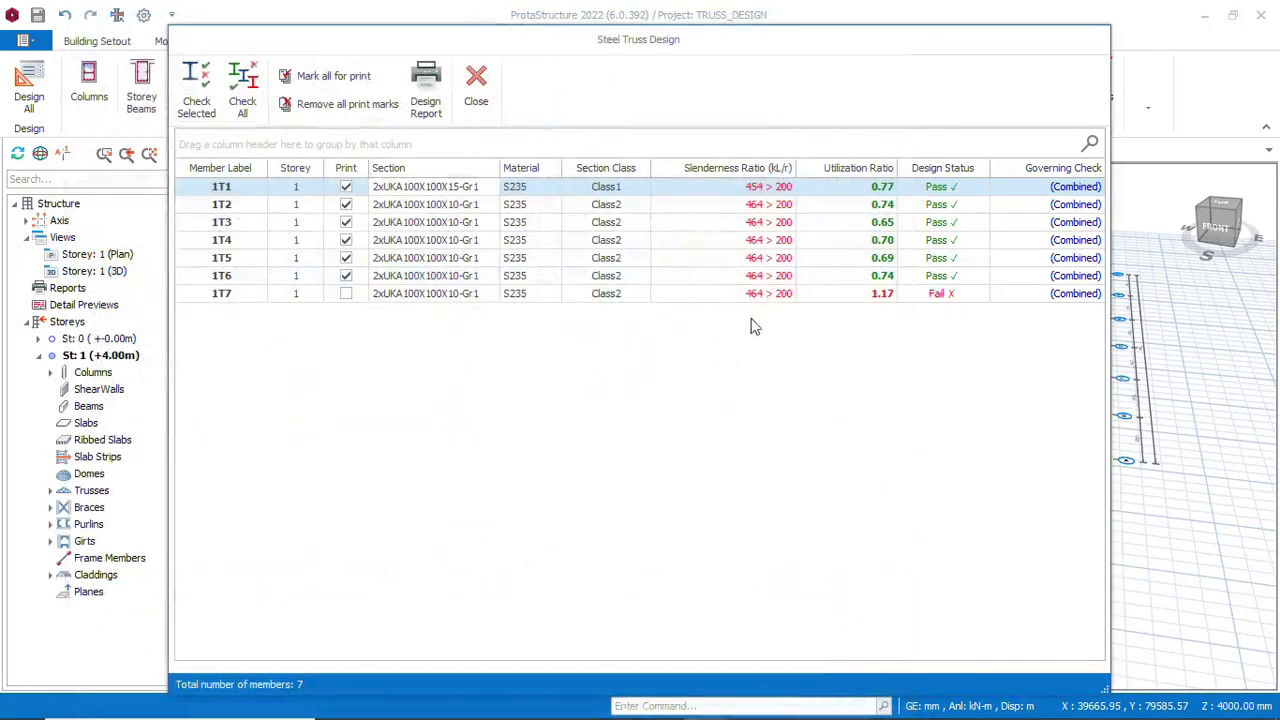
Change truss 1T7's bottom chord 1F24 to double angle 2xUKA100X100X15, accept the updated design, and close the truss design table
{"action": "double_click", "coordinate": [950, 295]}
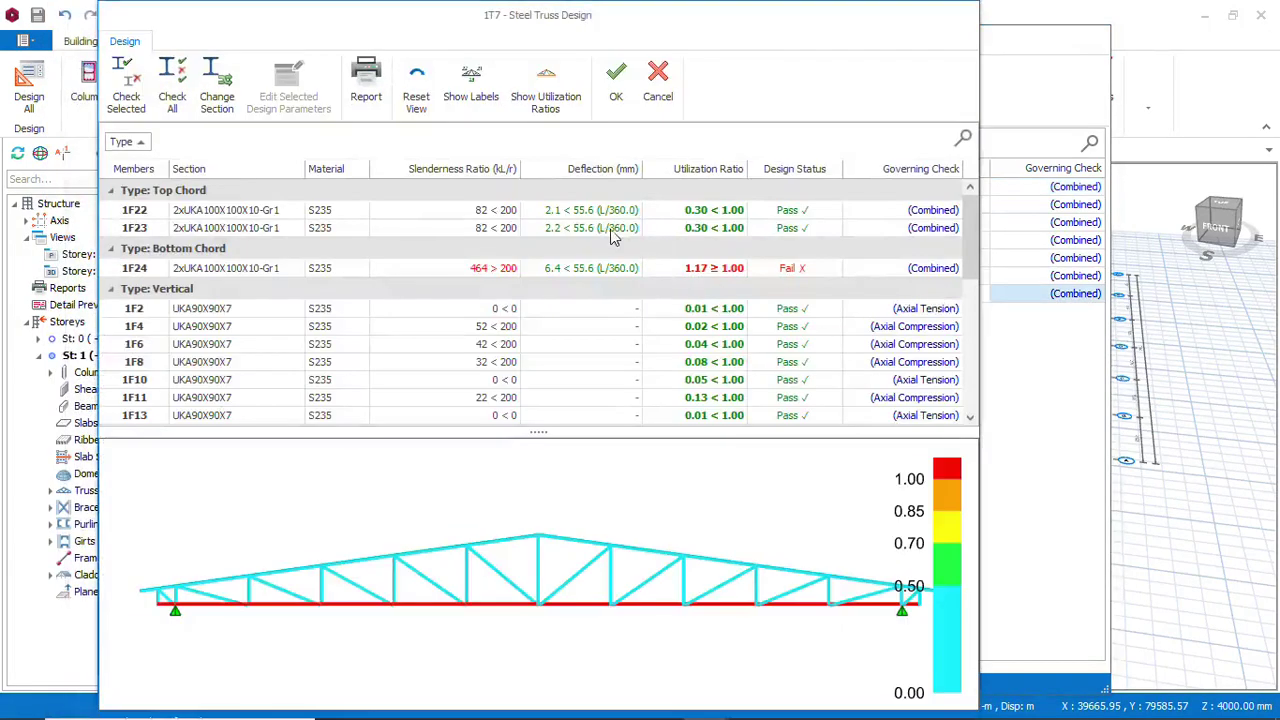
{"action": "left_click", "coordinate": [791, 272]}
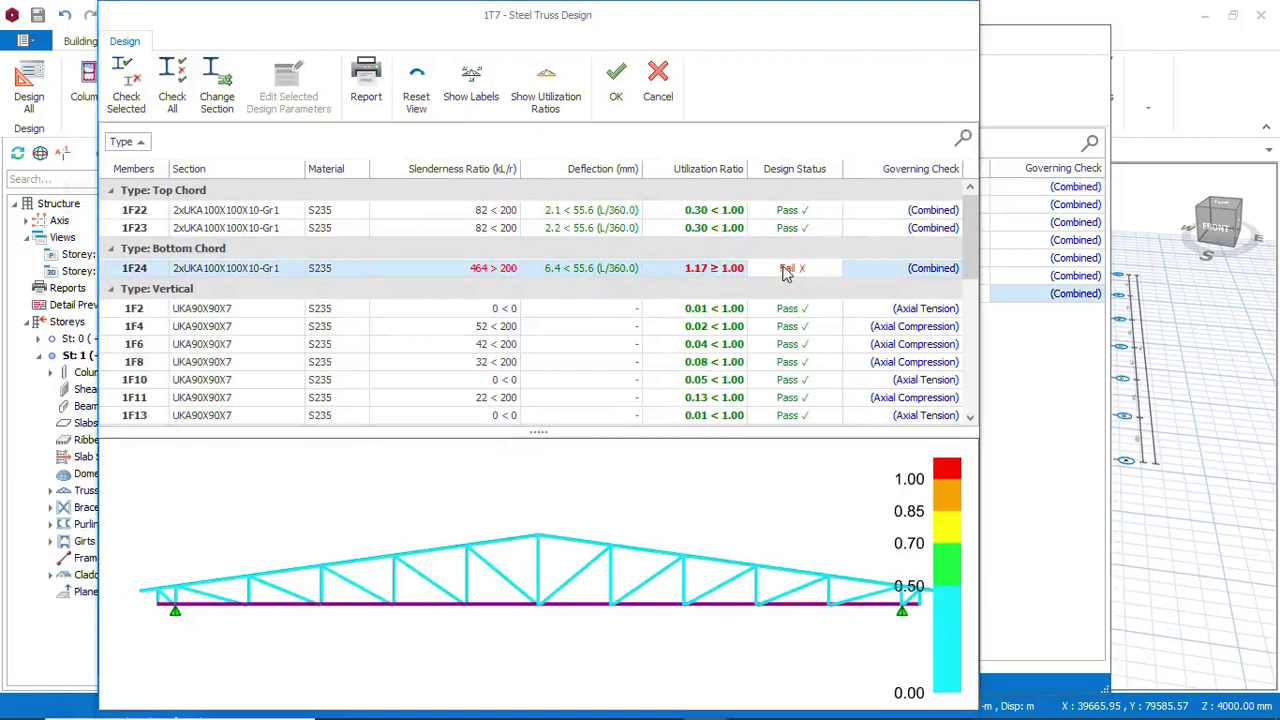
{"action": "double_click", "coordinate": [771, 272]}
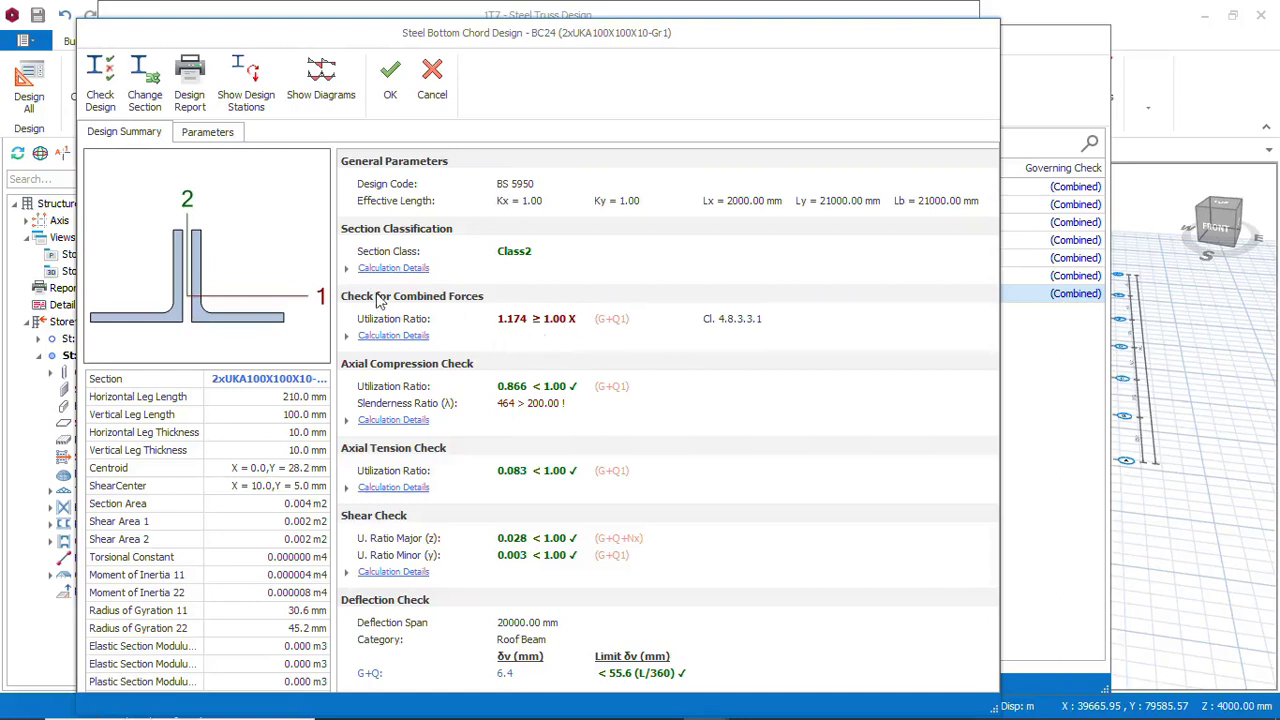
{"action": "left_click", "coordinate": [145, 97]}
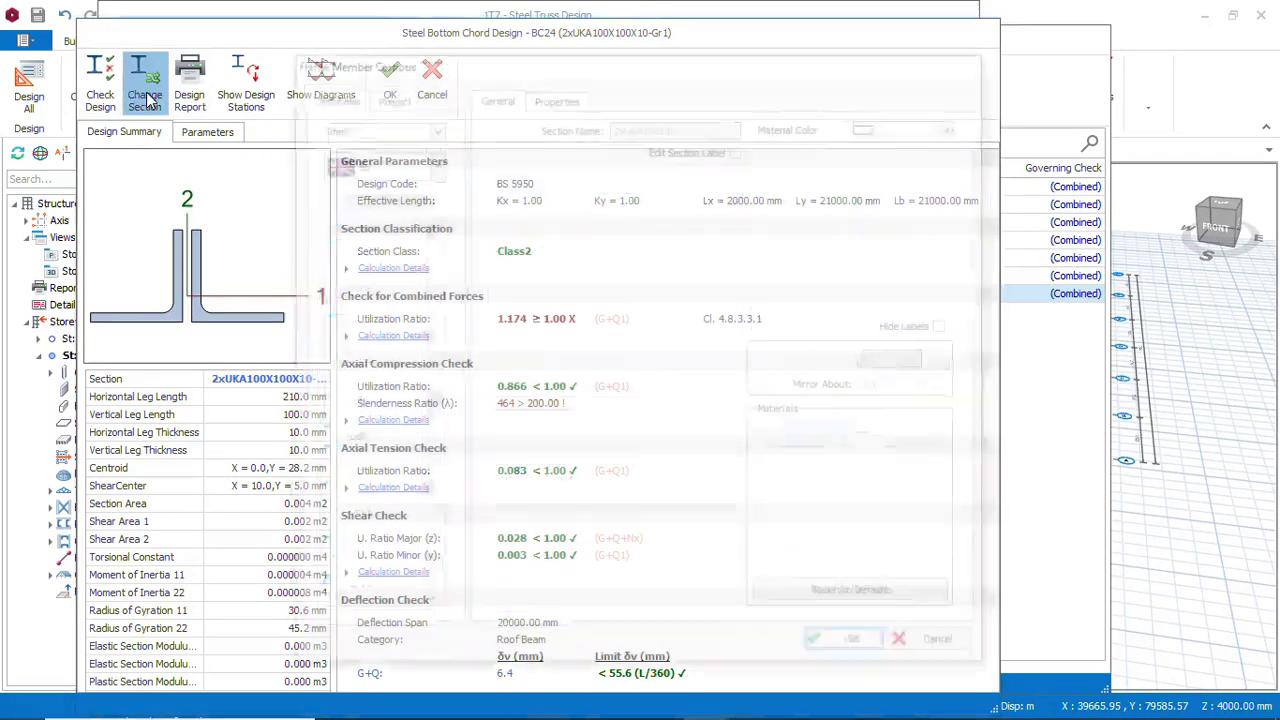
{"action": "left_click", "coordinate": [375, 225]}
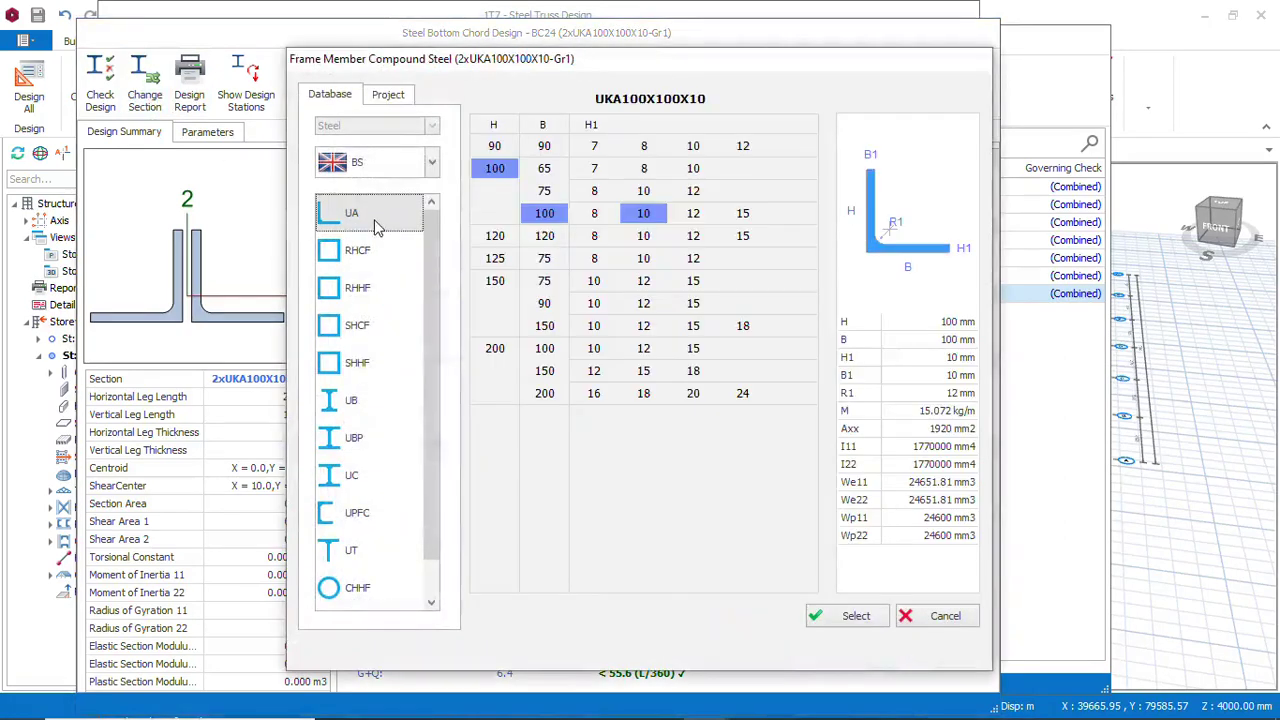
{"action": "left_click", "coordinate": [752, 216]}
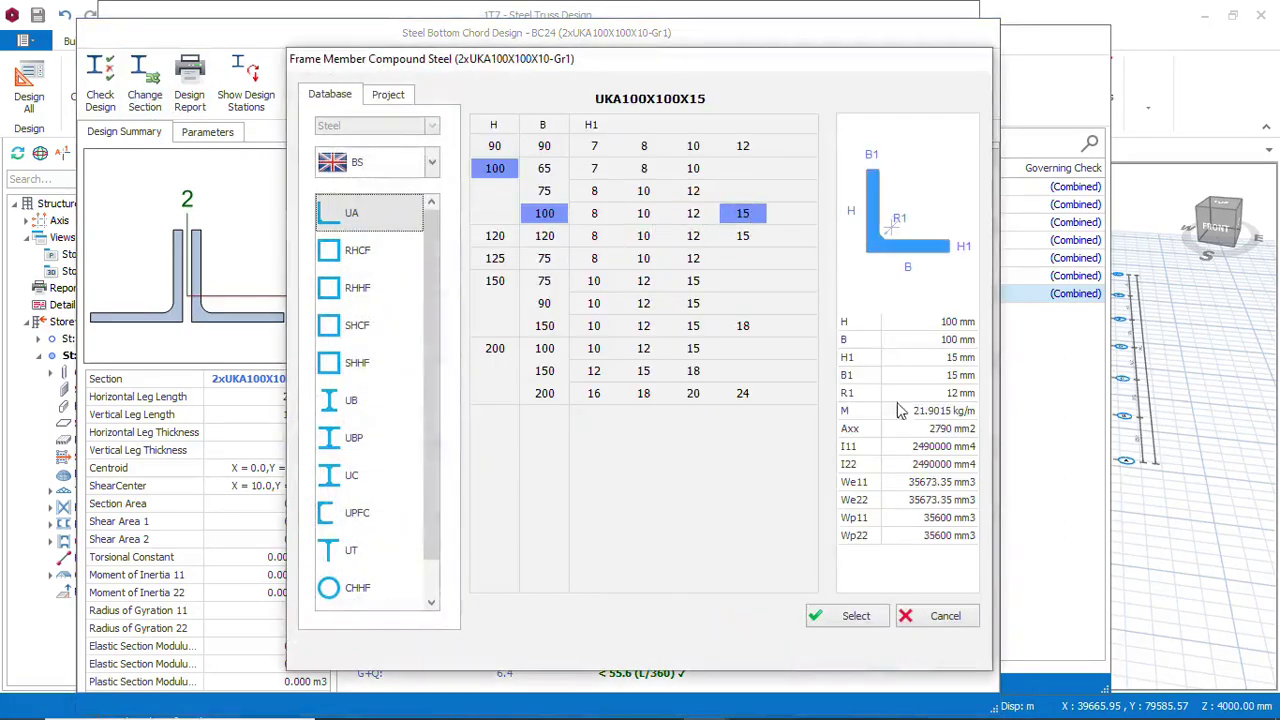
{"action": "left_click", "coordinate": [866, 622]}
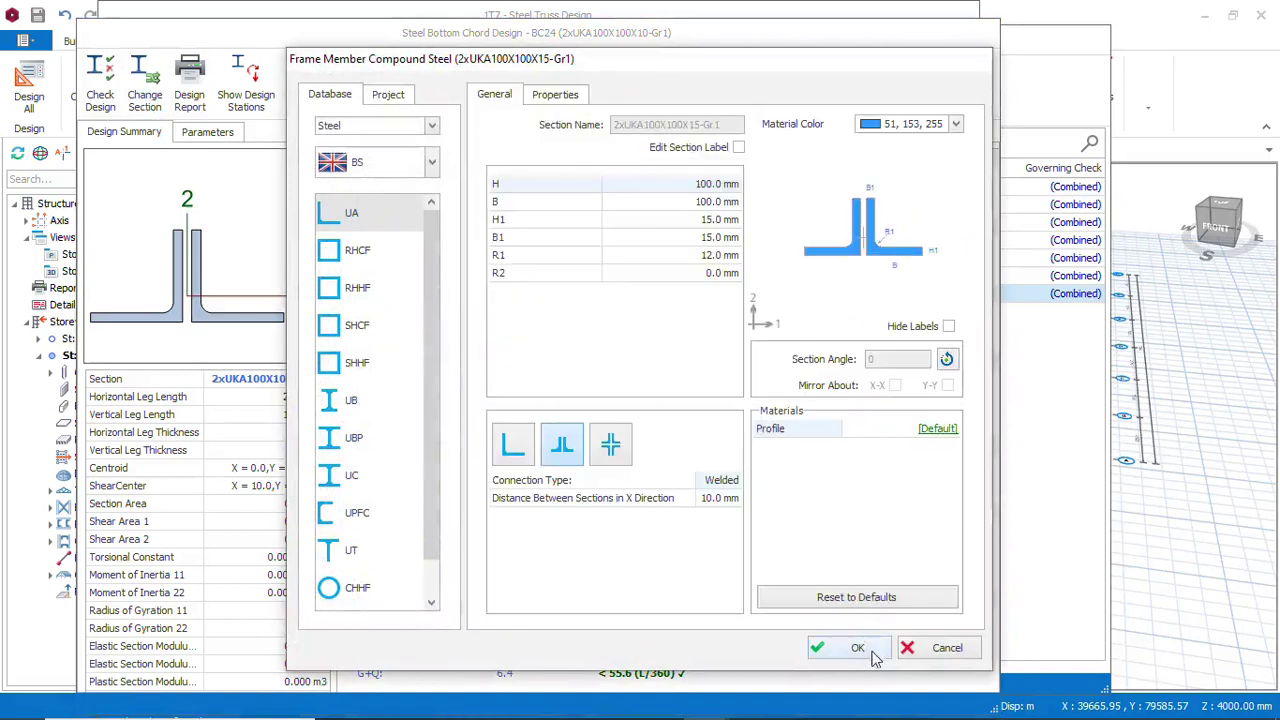
{"action": "left_click", "coordinate": [857, 648]}
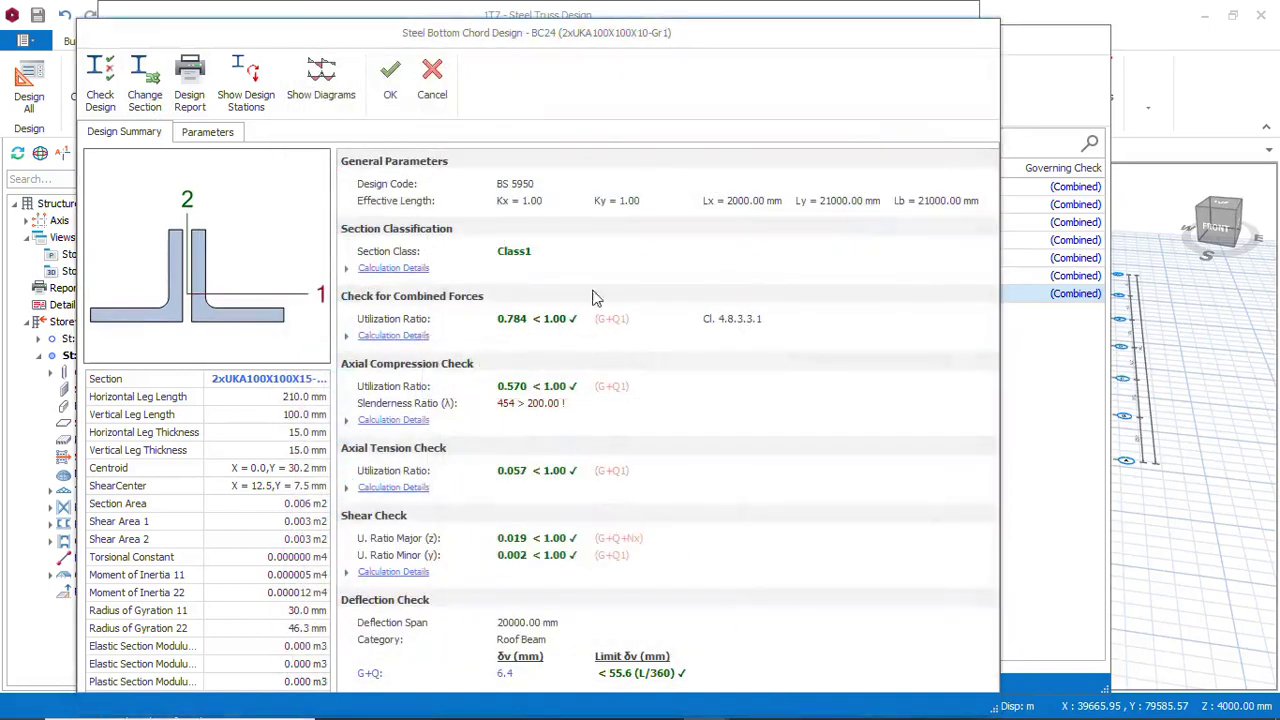
{"action": "left_click", "coordinate": [390, 80]}
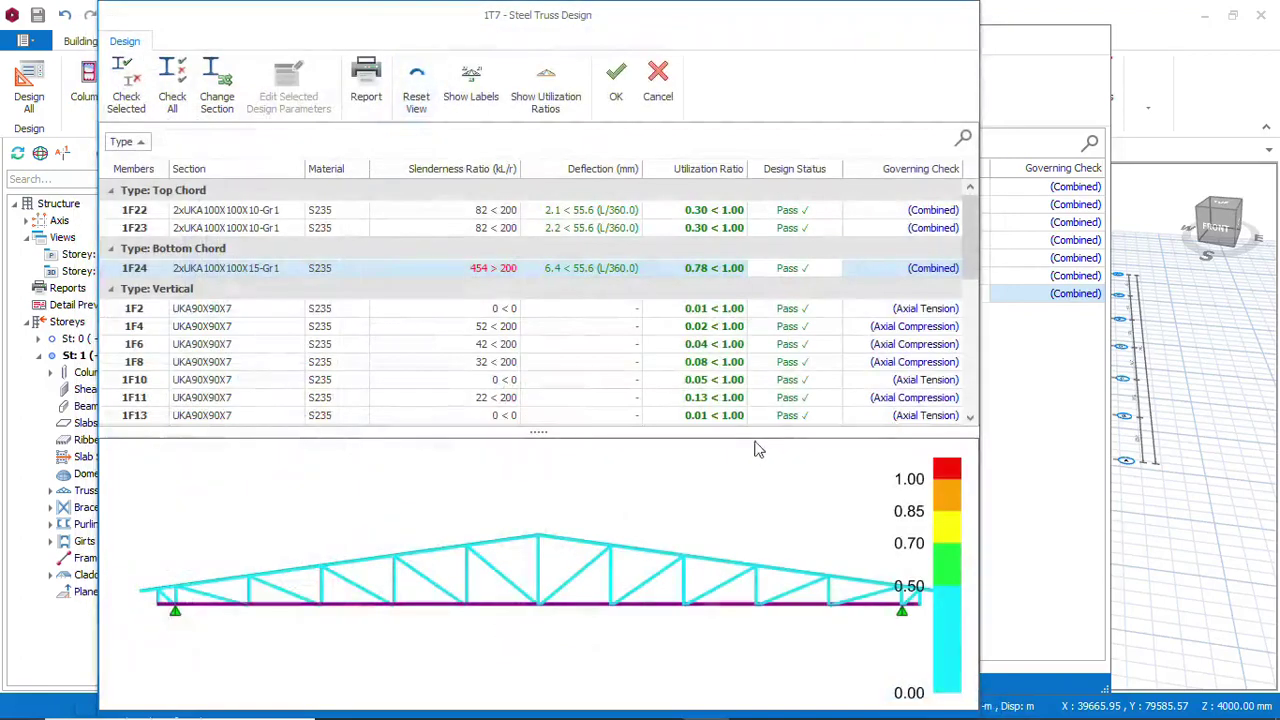
{"action": "left_click", "coordinate": [612, 100]}
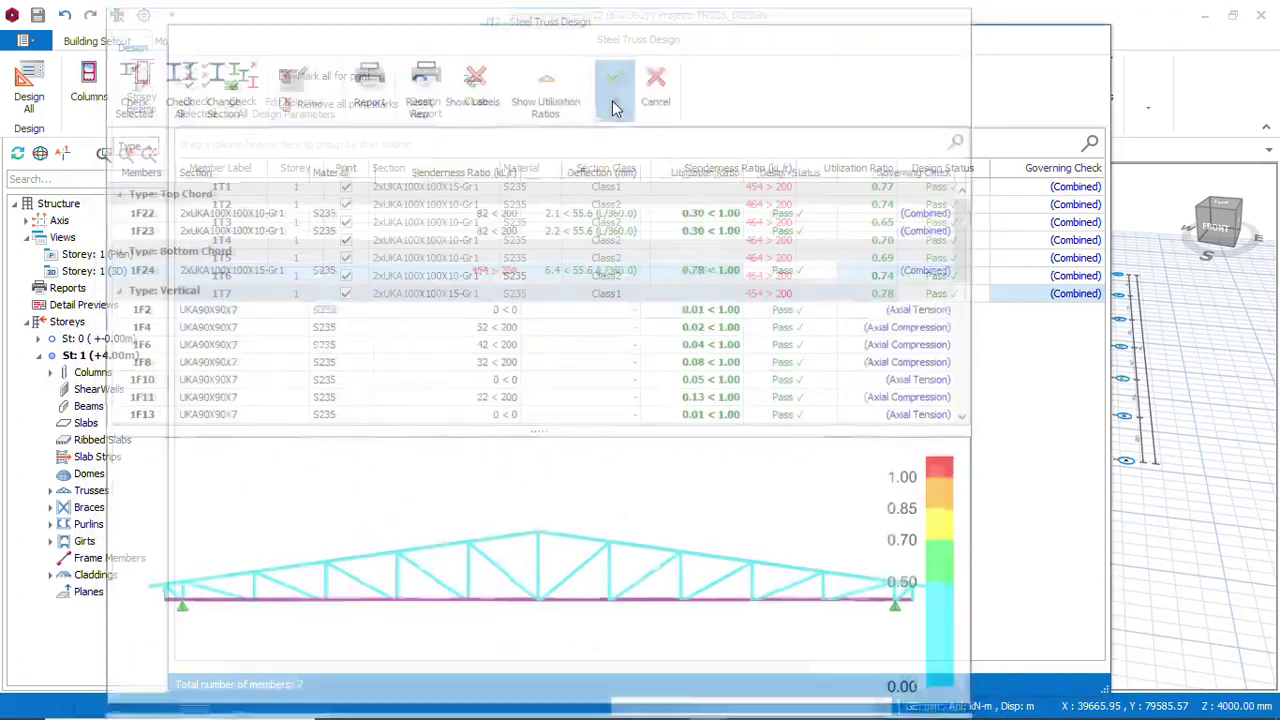
{"action": "left_click", "coordinate": [474, 84]}
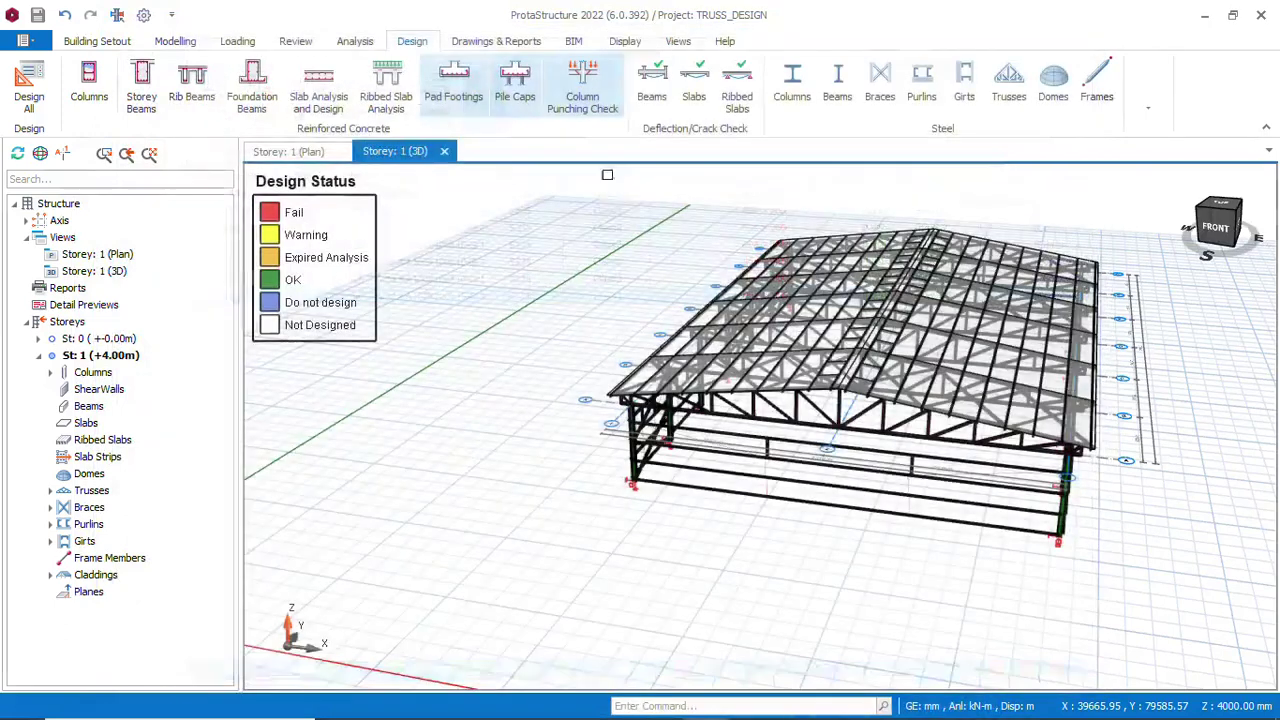
Review the steel purlin design results and examine the design status colours of the side wall and front gable truss in 3D
{"action": "left_click", "coordinate": [922, 97]}
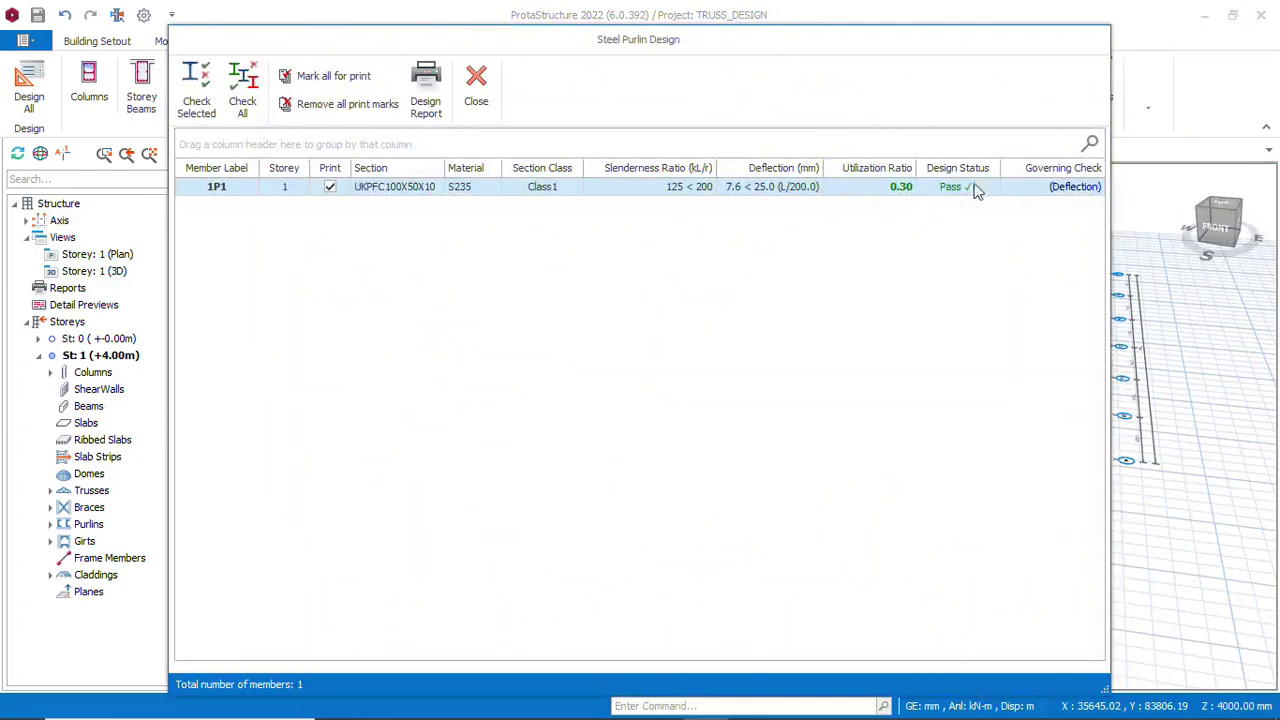
{"action": "left_click", "coordinate": [477, 90]}
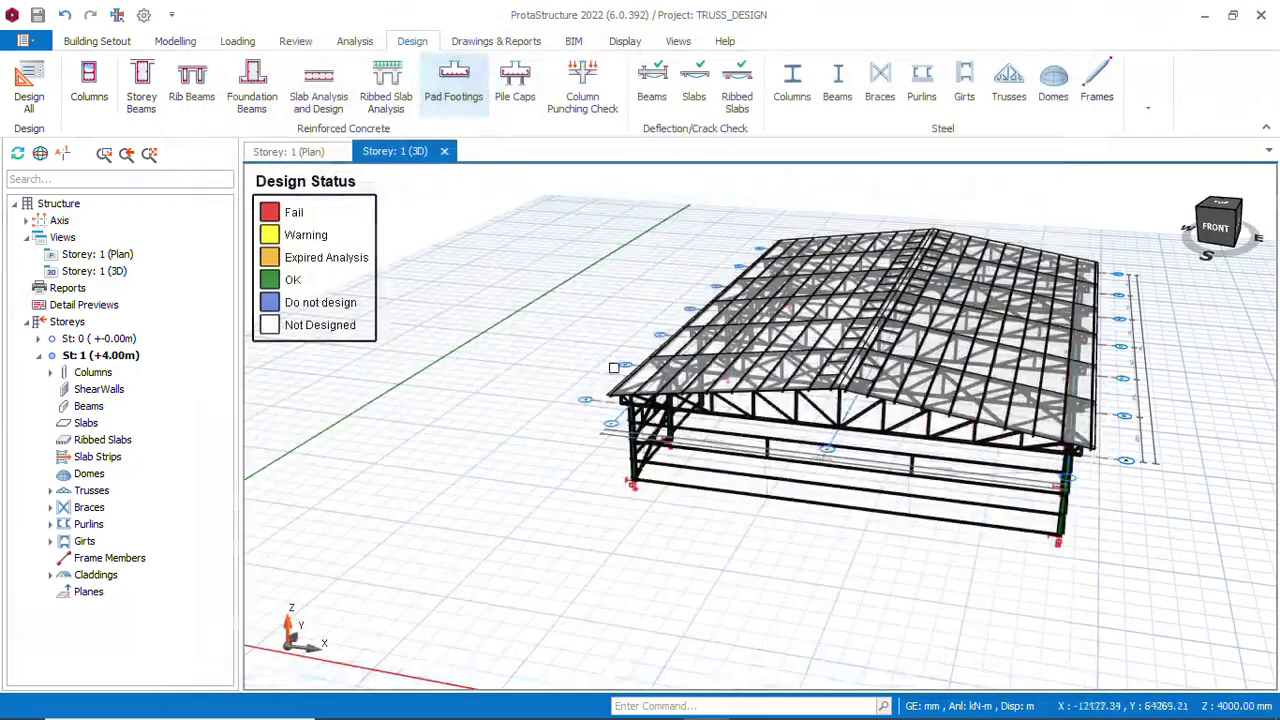
{"action": "middle_click_drag", "start_coordinate": [800, 480], "coordinate": [747, 487]}
{"action": "scroll", "coordinate": [741, 409], "scroll_direction": "up", "scroll_amount": 8}
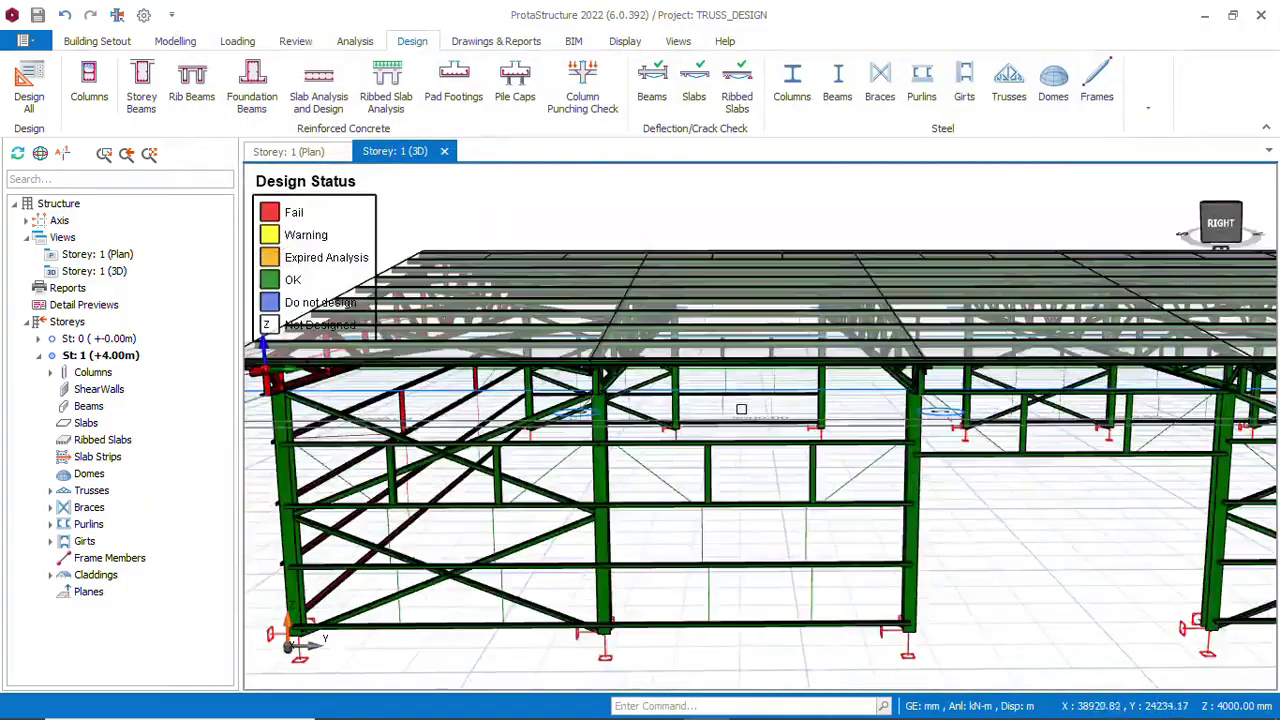
{"action": "middle_click_drag", "start_coordinate": [741, 409], "coordinate": [860, 480]}
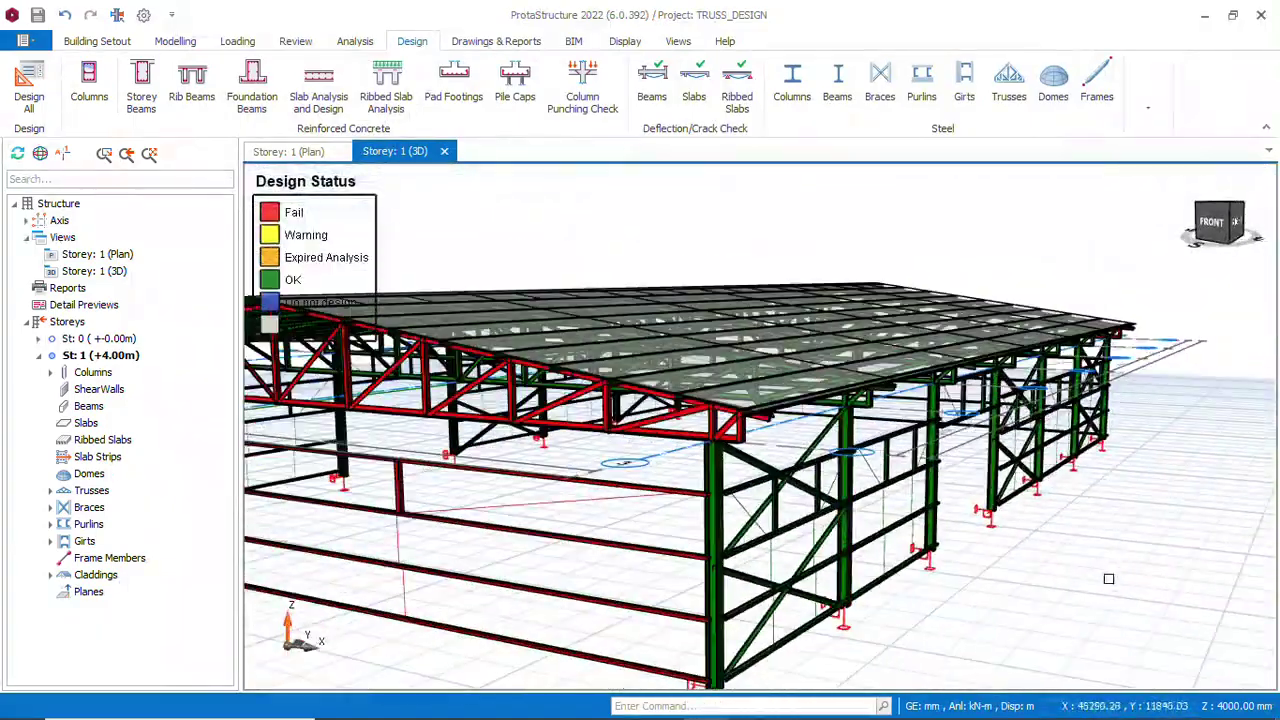
{"action": "scroll", "coordinate": [1108, 578], "scroll_direction": "down", "scroll_amount": 5}
{"action": "middle_click_drag", "start_coordinate": [1108, 578], "coordinate": [565, 420]}
{"action": "scroll", "coordinate": [575, 450], "scroll_direction": "up", "scroll_amount": 8}
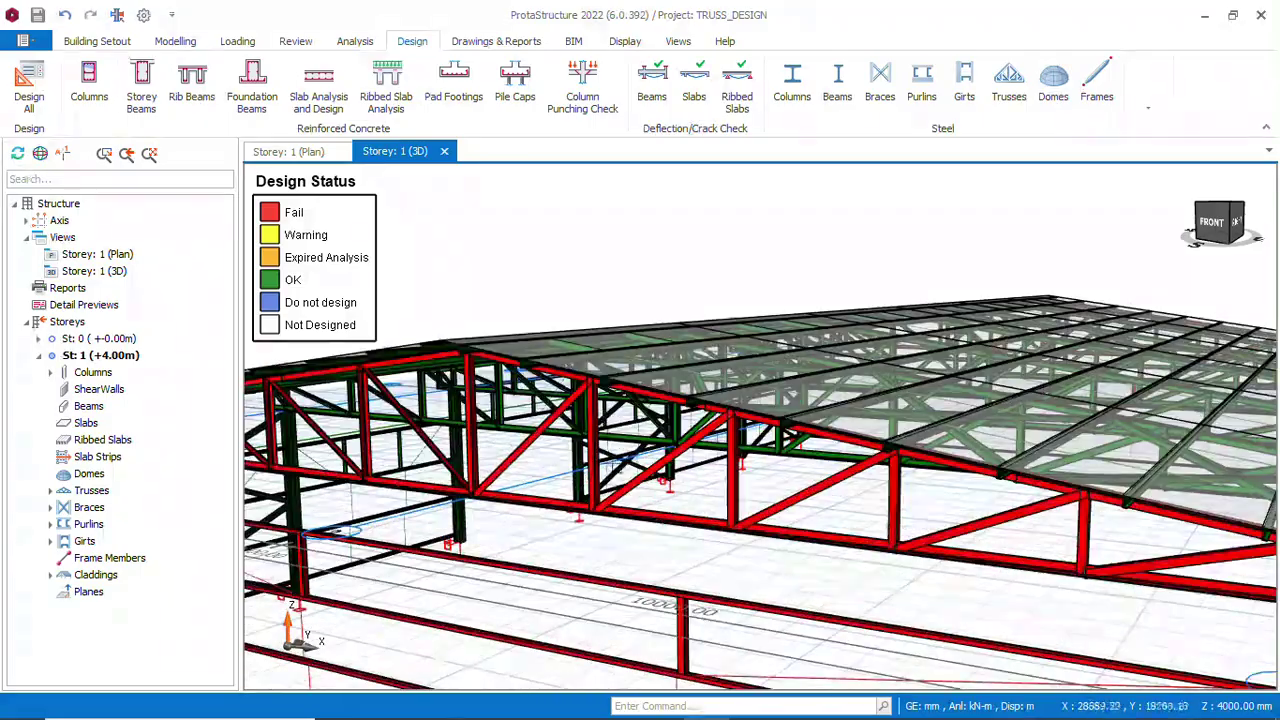
Examine the roof purlins, front gable wall girts and left side wall of the building in 3D
{"action": "scroll", "coordinate": [645, 503], "scroll_direction": "down", "scroll_amount": 5}
{"action": "middle_click_drag", "start_coordinate": [645, 503], "coordinate": [726, 404]}
{"action": "scroll", "coordinate": [818, 530], "scroll_direction": "up", "scroll_amount": 6}
{"action": "scroll", "coordinate": [818, 530], "scroll_direction": "down", "scroll_amount": 5}
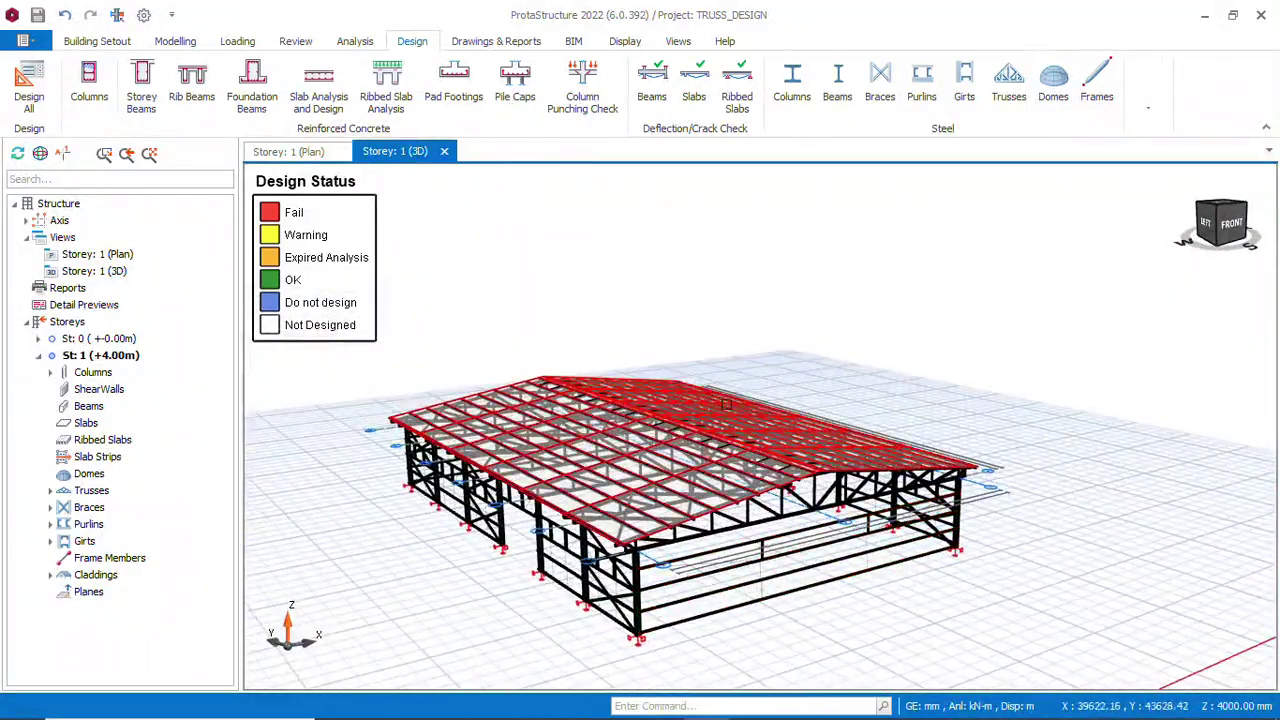
{"action": "scroll", "coordinate": [840, 580], "scroll_direction": "down", "scroll_amount": 3}
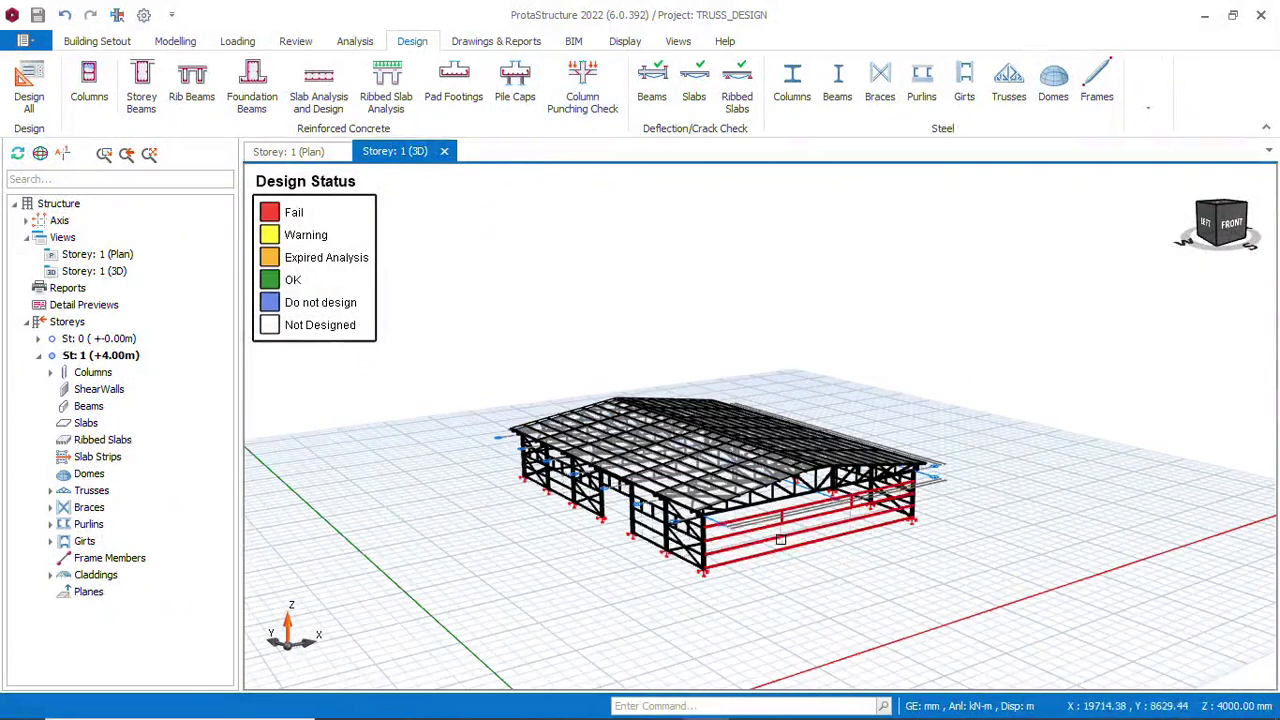
{"action": "scroll", "coordinate": [778, 541], "scroll_direction": "up", "scroll_amount": 3}
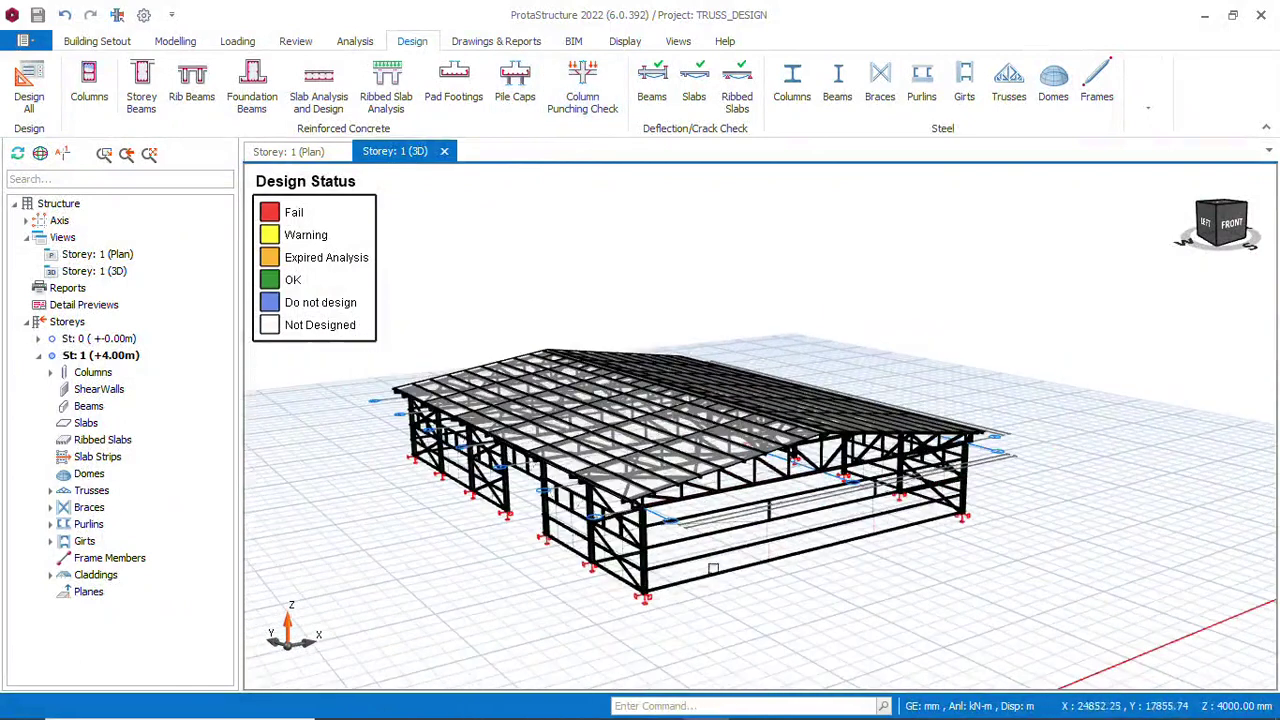
{"action": "scroll", "coordinate": [713, 569], "scroll_direction": "down", "scroll_amount": 3}
{"action": "middle_click_drag", "start_coordinate": [713, 569], "coordinate": [763, 503]}
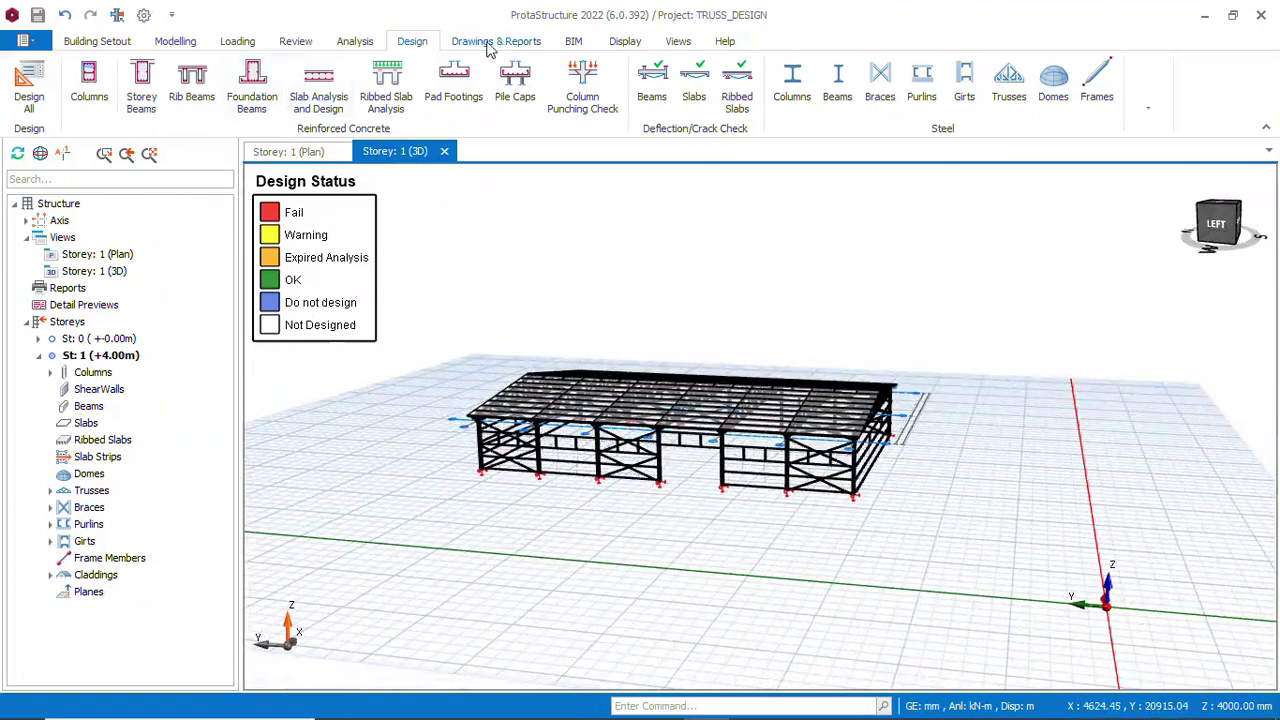
Launch ProtaSteel to start the steel detailing of the building model
{"action": "left_click", "coordinate": [512, 44]}
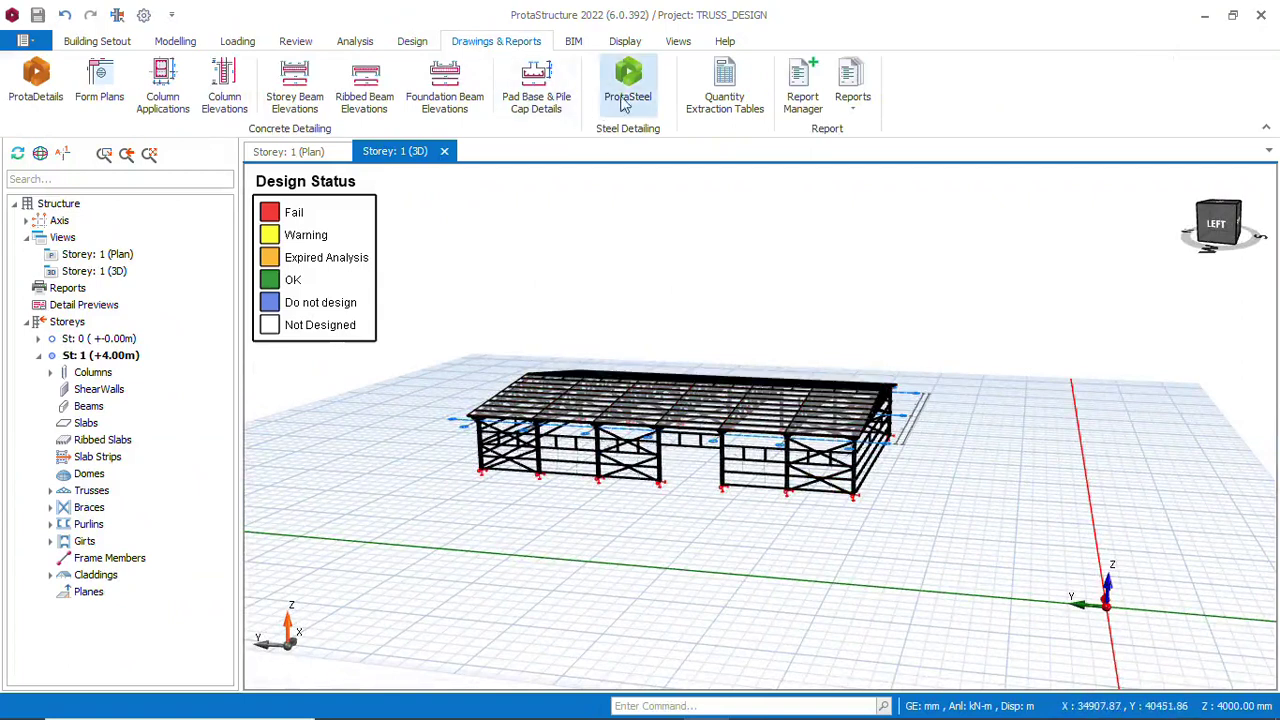
{"action": "scroll", "coordinate": [622, 495], "scroll_direction": "up", "scroll_amount": 3}
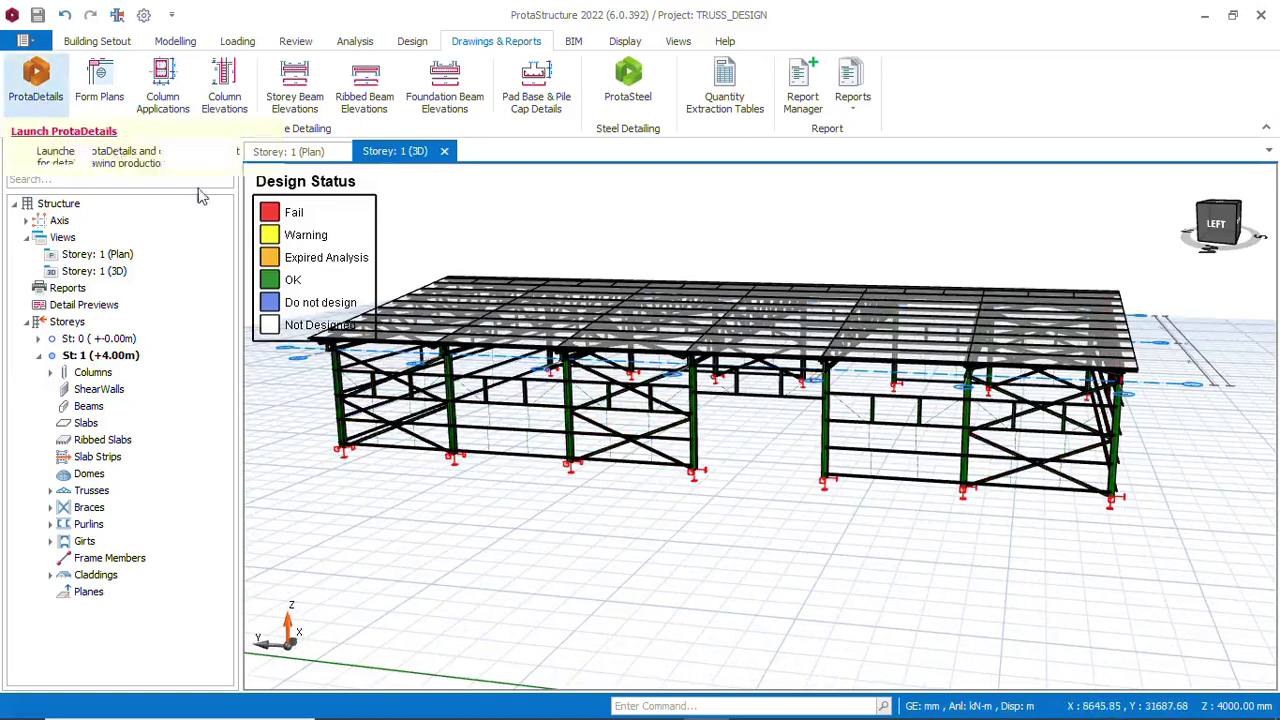
{"action": "scroll", "coordinate": [707, 328], "scroll_direction": "down", "scroll_amount": 2}
{"action": "middle_click_drag", "start_coordinate": [668, 392], "coordinate": [588, 388]}
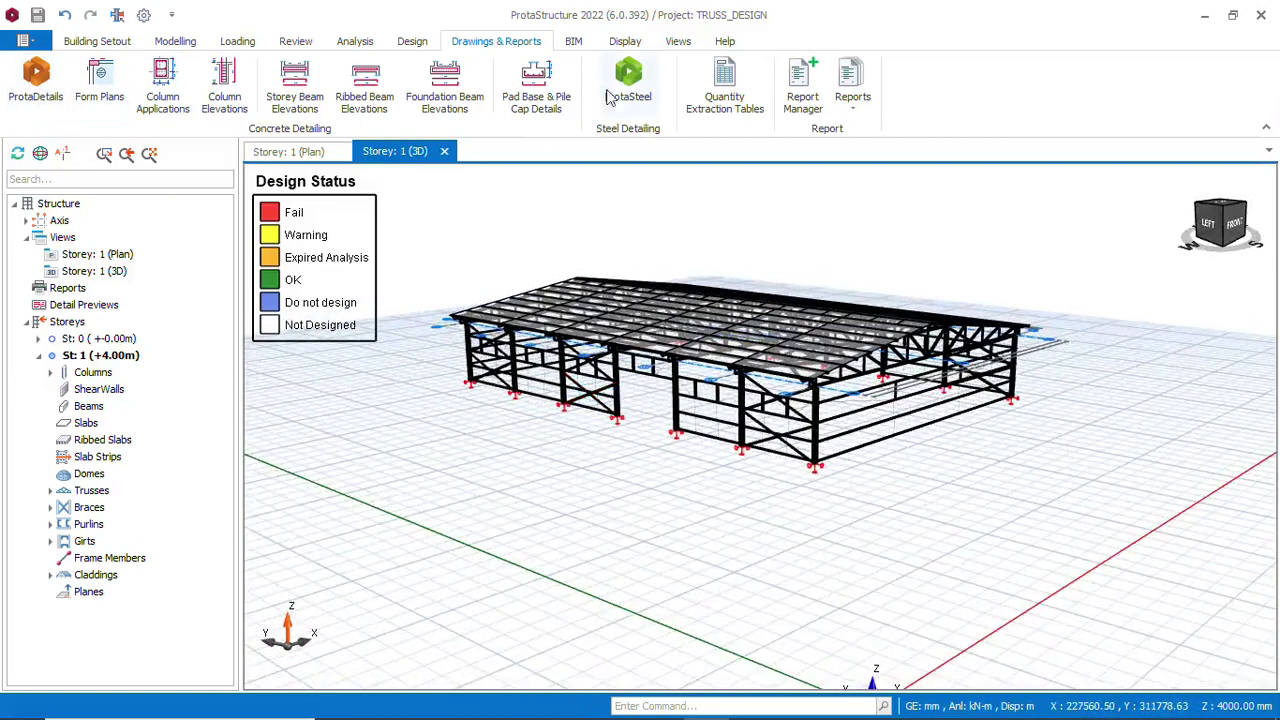
{"action": "left_click", "coordinate": [623, 88]}
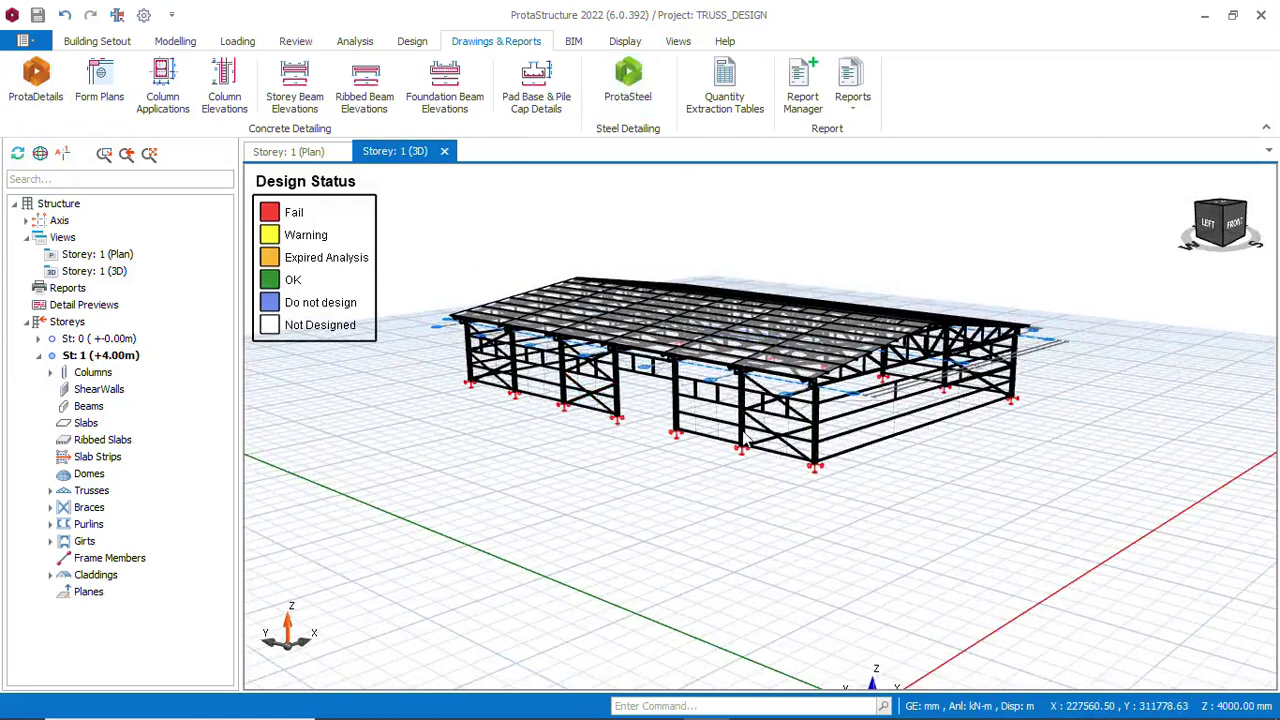
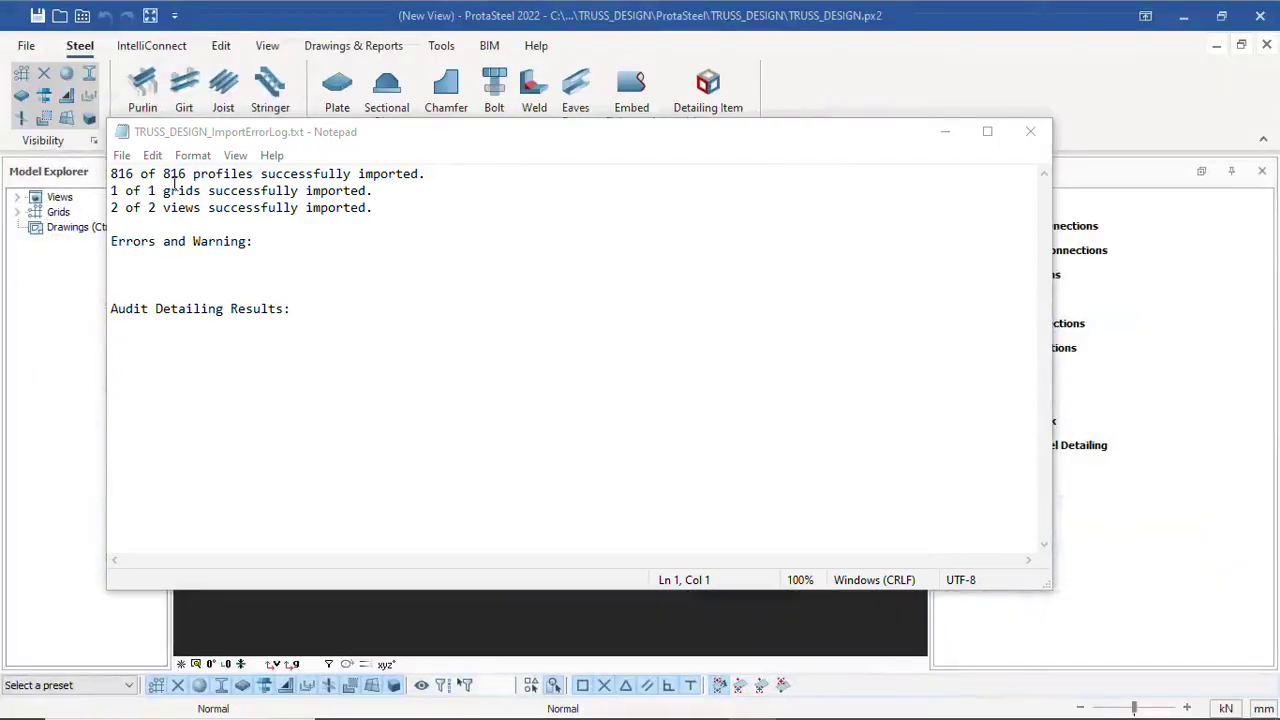
Close the import log and examine the imported steel building model in 3D
{"action": "left_click", "coordinate": [1031, 133]}
{"action": "scroll", "coordinate": [630, 410], "scroll_direction": "down", "scroll_amount": 2}
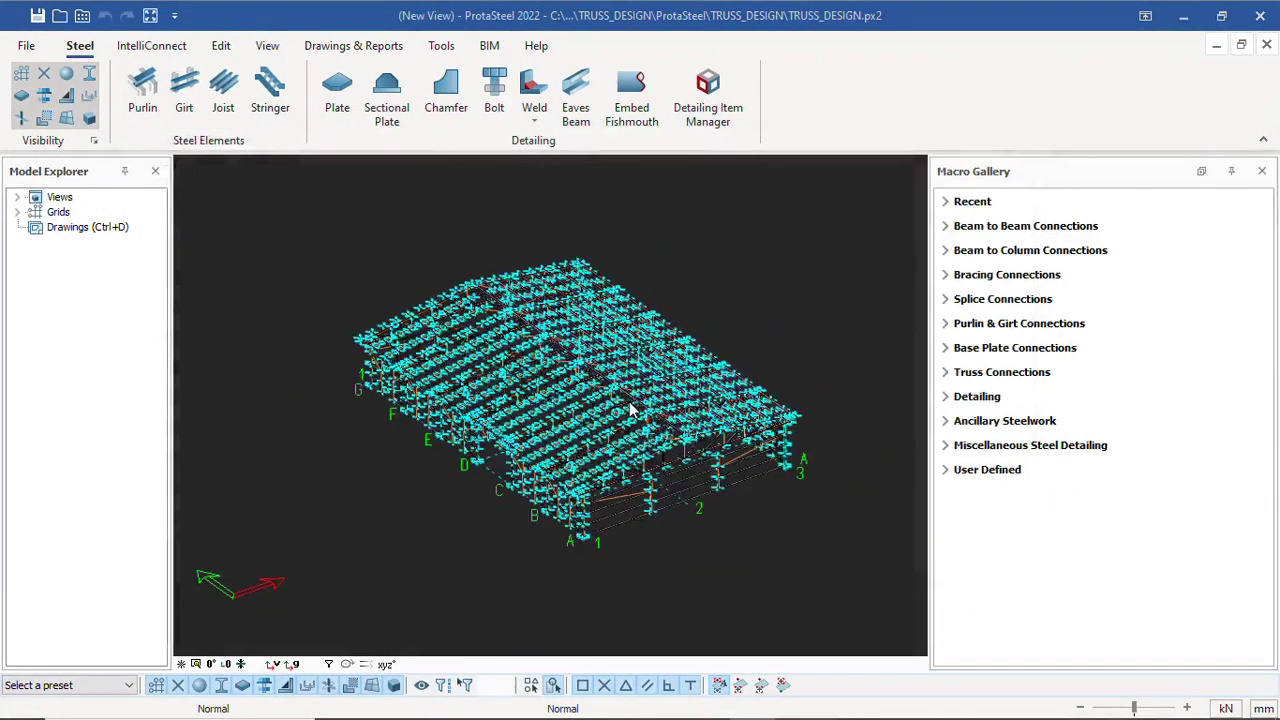
{"action": "scroll", "coordinate": [632, 418], "scroll_direction": "down", "scroll_amount": 1}
{"action": "middle_click_drag", "start_coordinate": [687, 474], "coordinate": [590, 503]}
{"action": "scroll", "coordinate": [540, 520], "scroll_direction": "up", "scroll_amount": 3}
{"action": "scroll", "coordinate": [505, 551], "scroll_direction": "down", "scroll_amount": 3}
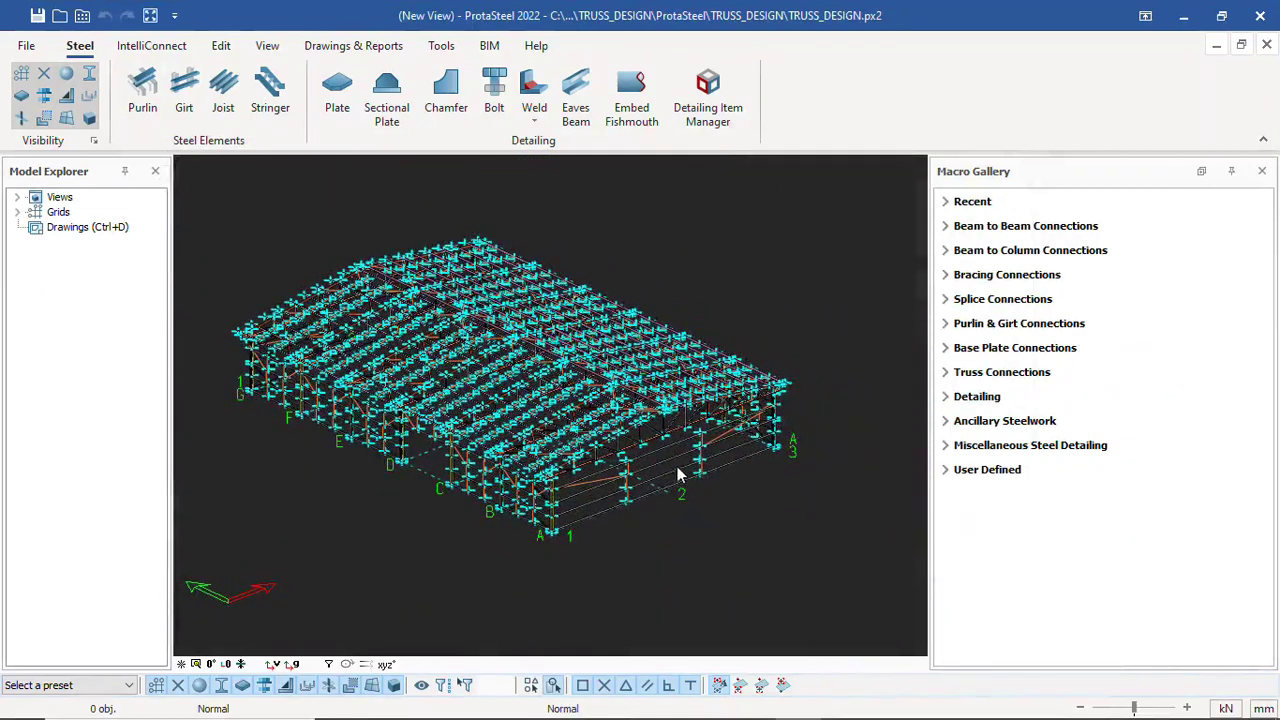
{"action": "scroll", "coordinate": [620, 486], "scroll_direction": "up", "scroll_amount": 3}
{"action": "scroll", "coordinate": [631, 436], "scroll_direction": "down", "scroll_amount": 3}
{"action": "middle_click_drag", "start_coordinate": [664, 467], "coordinate": [724, 487]}
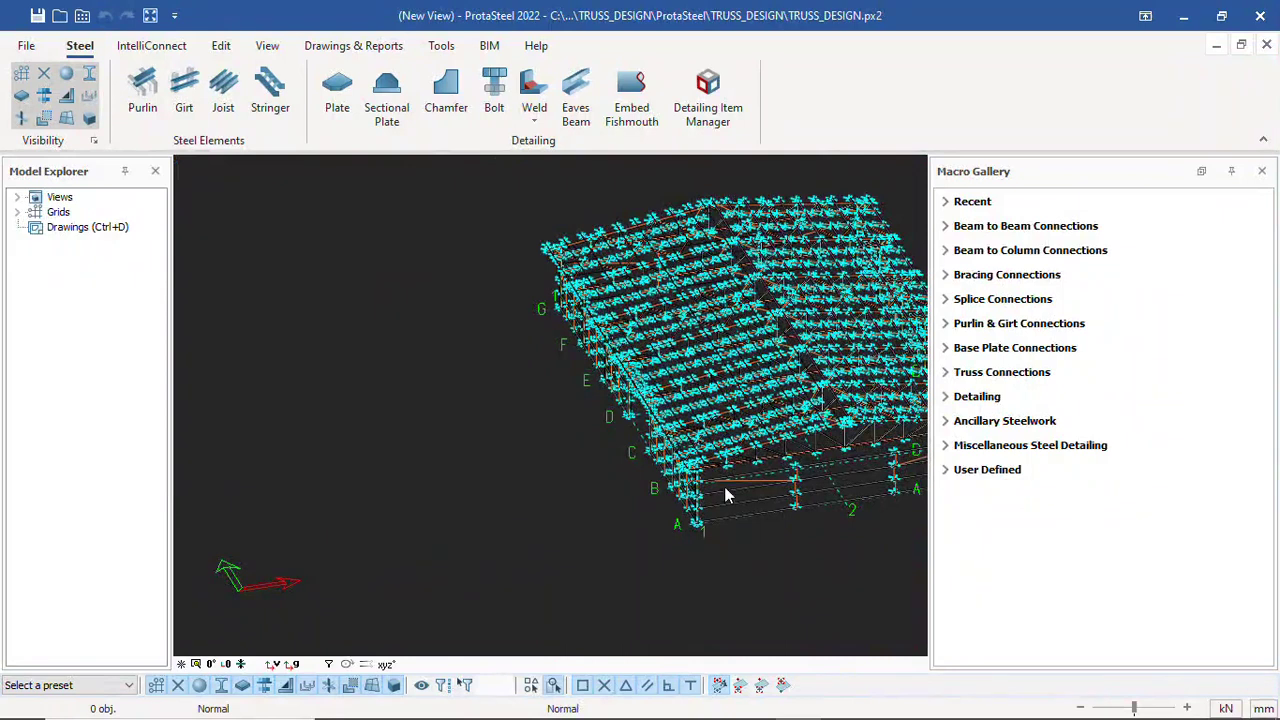
Set the view's origin of interest to a model joint and inspect the roof trusses above the gable end
{"action": "key", "text": "v"}
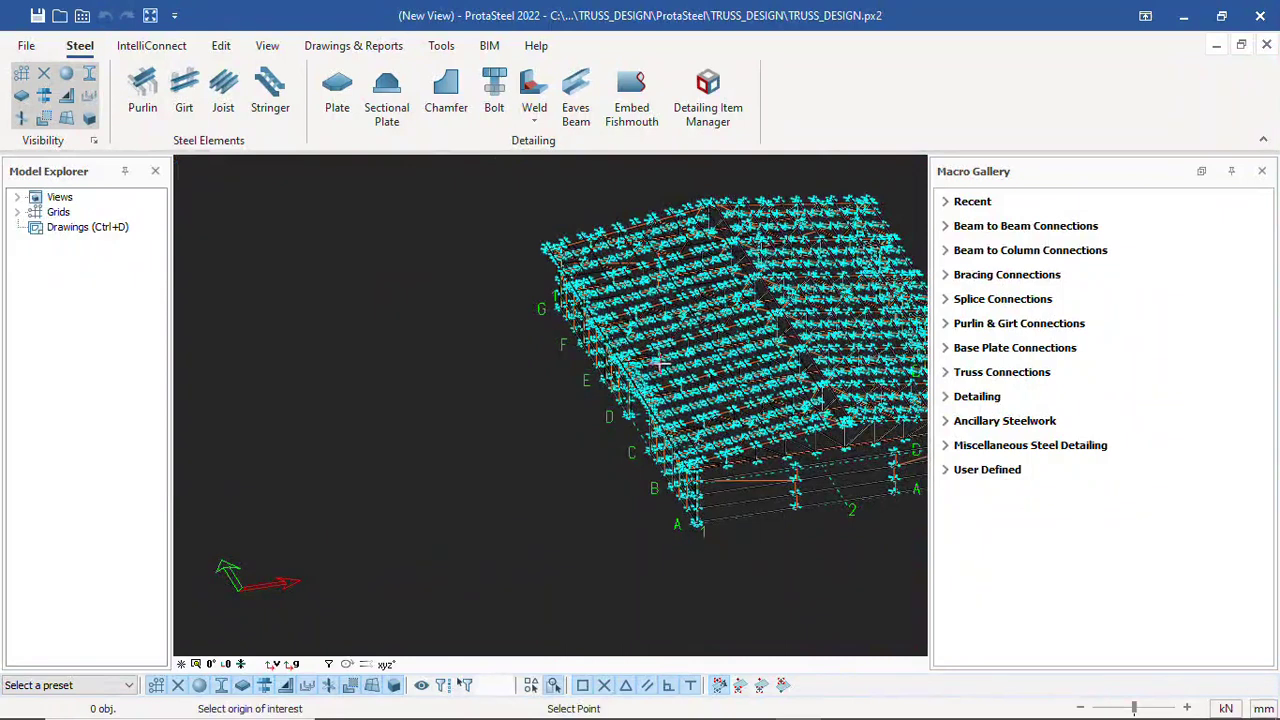
{"action": "scroll", "coordinate": [570, 378], "scroll_direction": "down", "scroll_amount": 2}
{"action": "scroll", "coordinate": [714, 491], "scroll_direction": "up", "scroll_amount": 2}
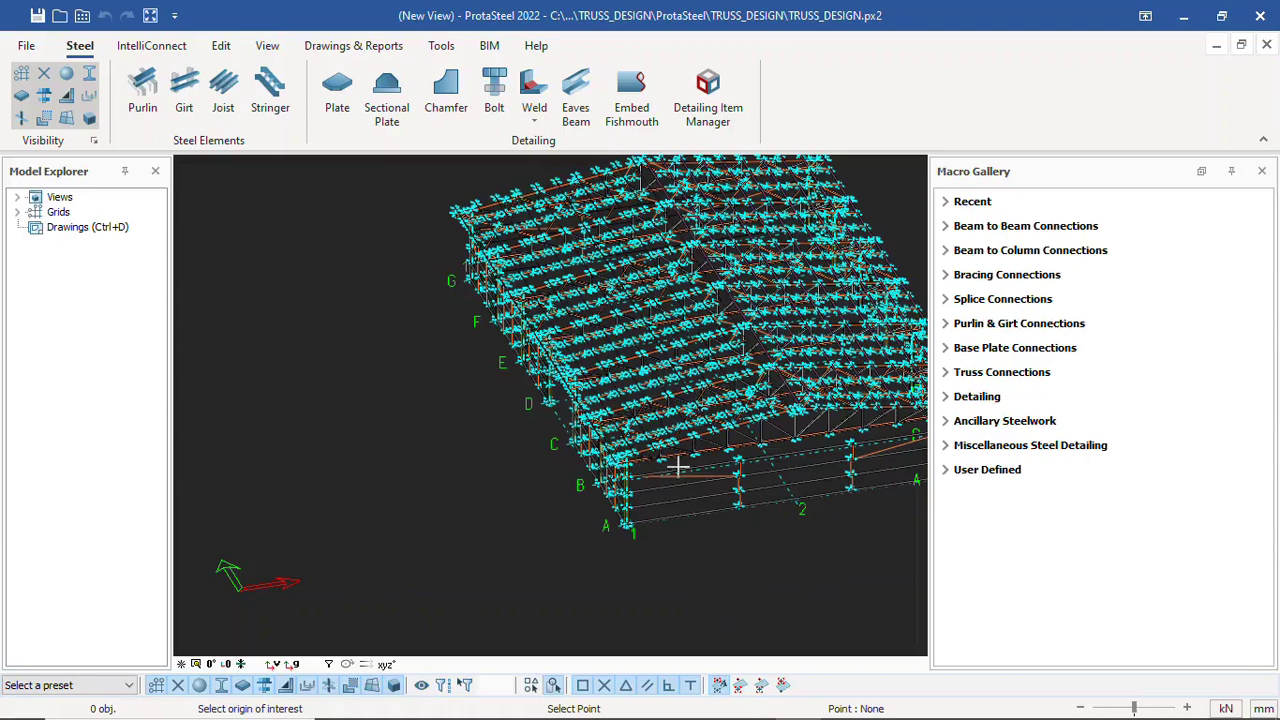
{"action": "middle_click_drag", "start_coordinate": [678, 471], "coordinate": [585, 335]}
{"action": "middle_click_drag", "start_coordinate": [600, 390], "coordinate": [575, 520]}
{"action": "scroll", "coordinate": [545, 385], "scroll_direction": "up", "scroll_amount": 3}
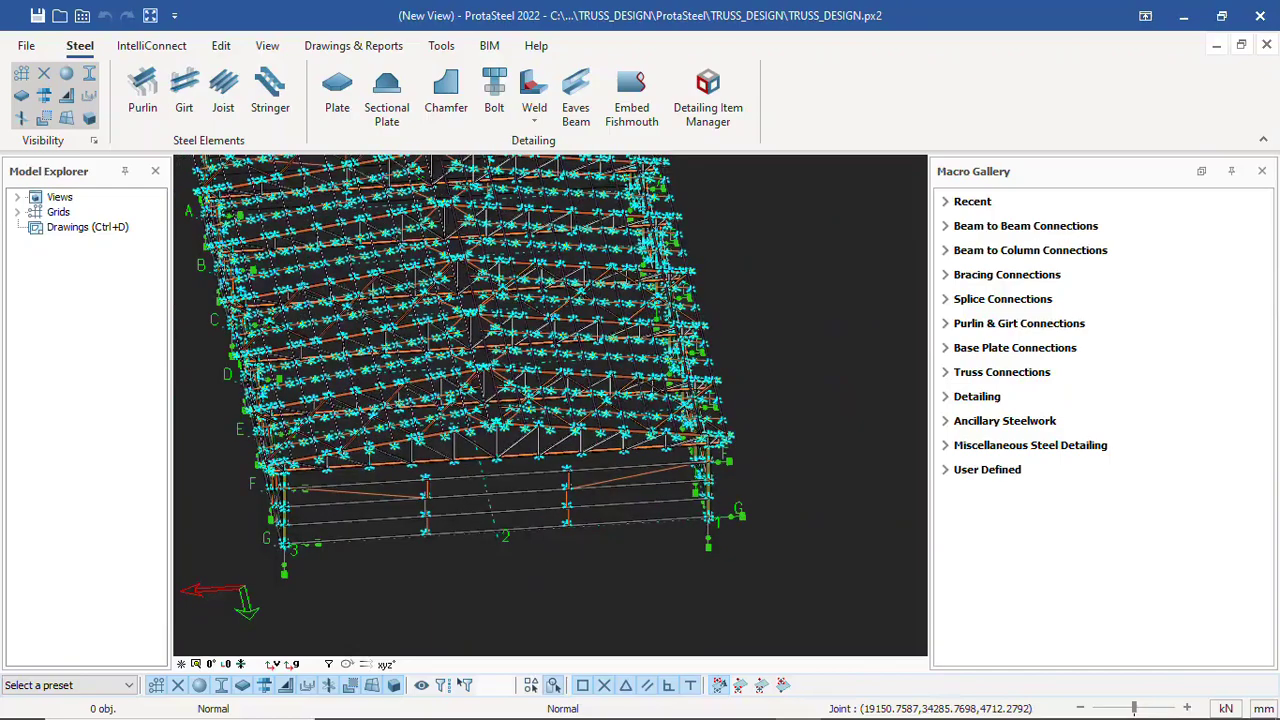
{"action": "scroll", "coordinate": [526, 587], "scroll_direction": "down", "scroll_amount": 3}
{"action": "scroll", "coordinate": [510, 537], "scroll_direction": "up", "scroll_amount": 3}
{"action": "scroll", "coordinate": [494, 450], "scroll_direction": "up", "scroll_amount": 4}
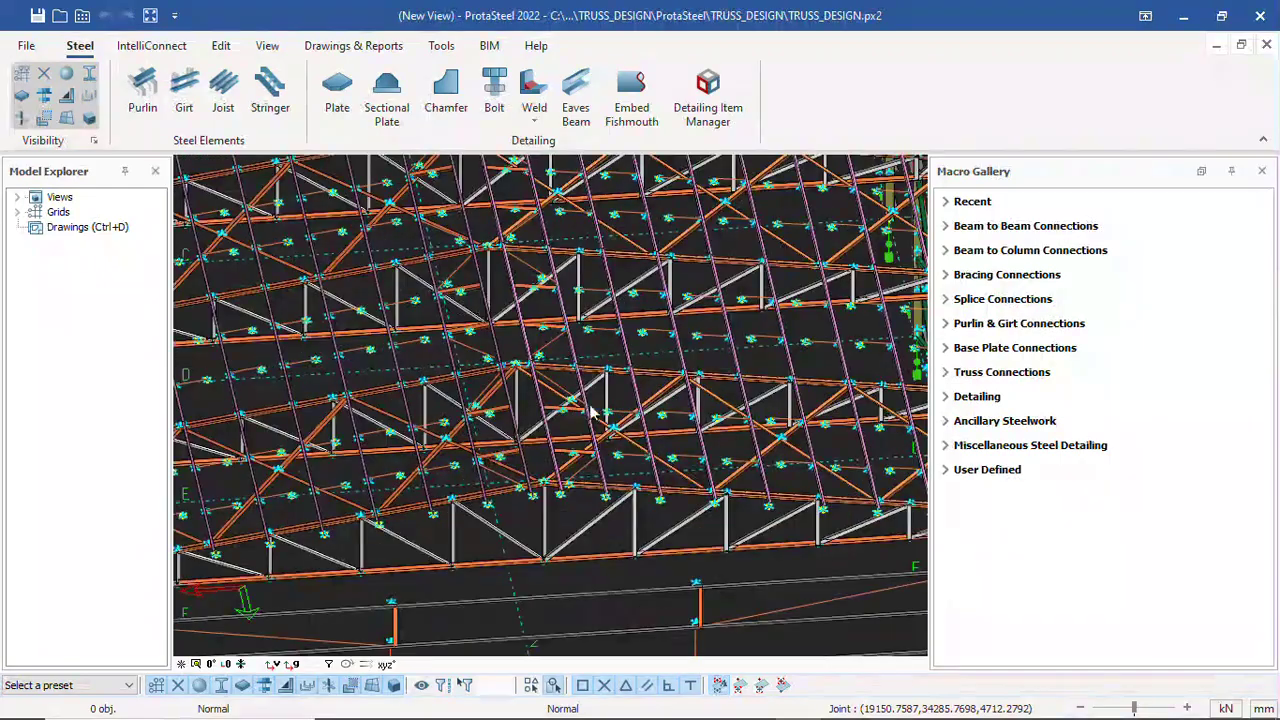
{"action": "scroll", "coordinate": [497, 458], "scroll_direction": "down", "scroll_amount": 3}
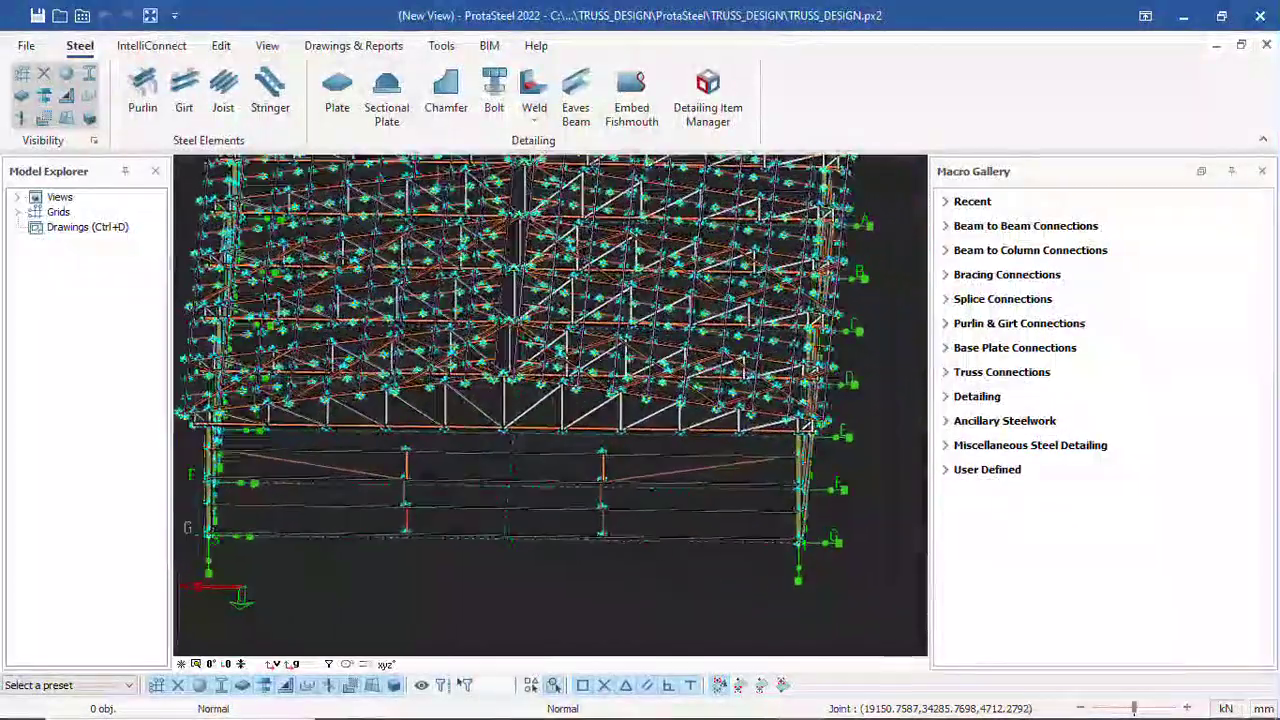
{"action": "scroll", "coordinate": [550, 400], "scroll_direction": "down", "scroll_amount": 3}
Examine the eaves corner, purlins, side wall girts, bracing and gable end of the steel model in 3D
{"action": "middle_click_drag", "start_coordinate": [550, 400], "coordinate": [600, 380]}
{"action": "middle_click_drag", "start_coordinate": [490, 395], "coordinate": [594, 419]}
{"action": "scroll", "coordinate": [594, 419], "scroll_direction": "up", "scroll_amount": 4}
{"action": "scroll", "coordinate": [607, 425], "scroll_direction": "up", "scroll_amount": 5}
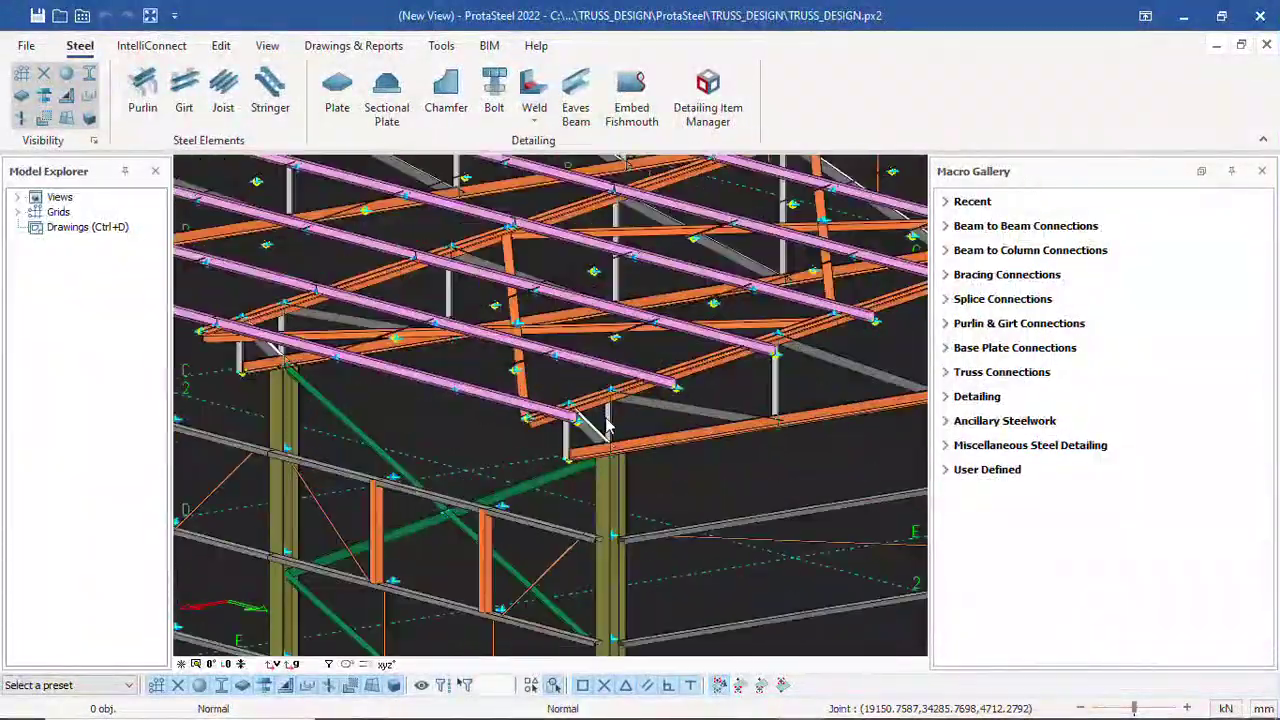
{"action": "scroll", "coordinate": [607, 432], "scroll_direction": "up", "scroll_amount": 2}
{"action": "scroll", "coordinate": [550, 430], "scroll_direction": "down", "scroll_amount": 10}
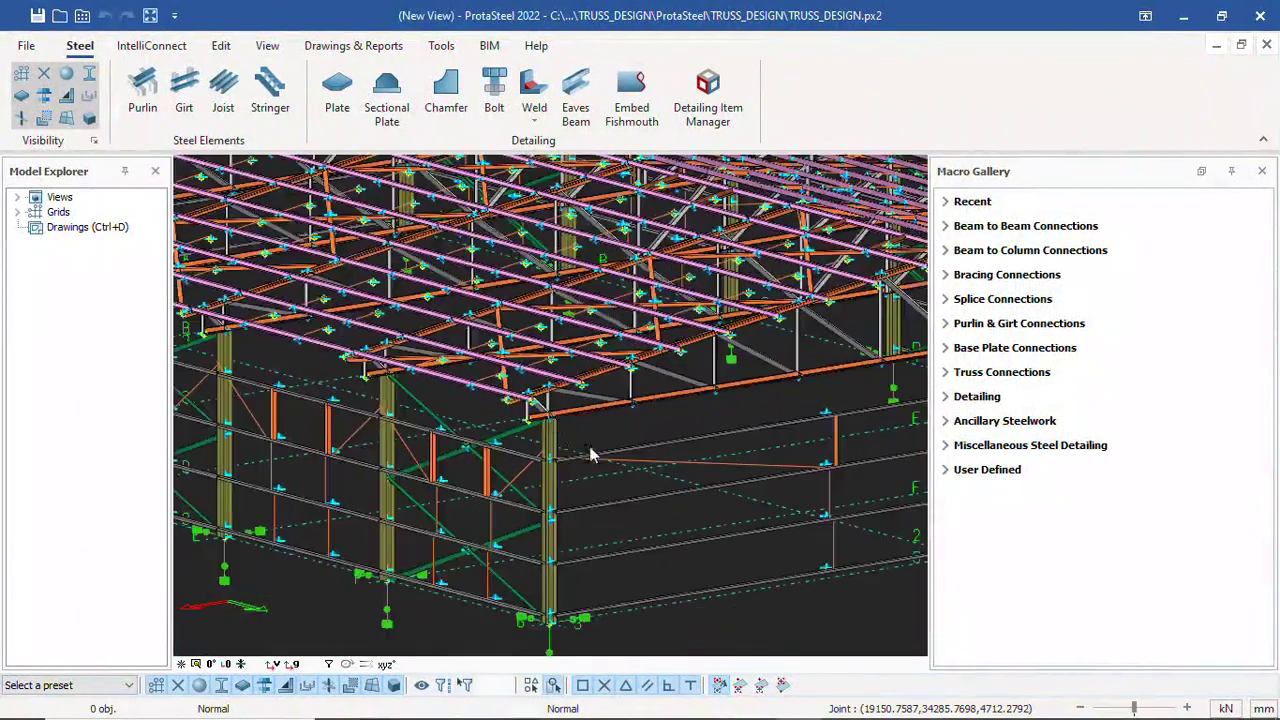
{"action": "middle_click_drag", "start_coordinate": [608, 472], "coordinate": [575, 467]}
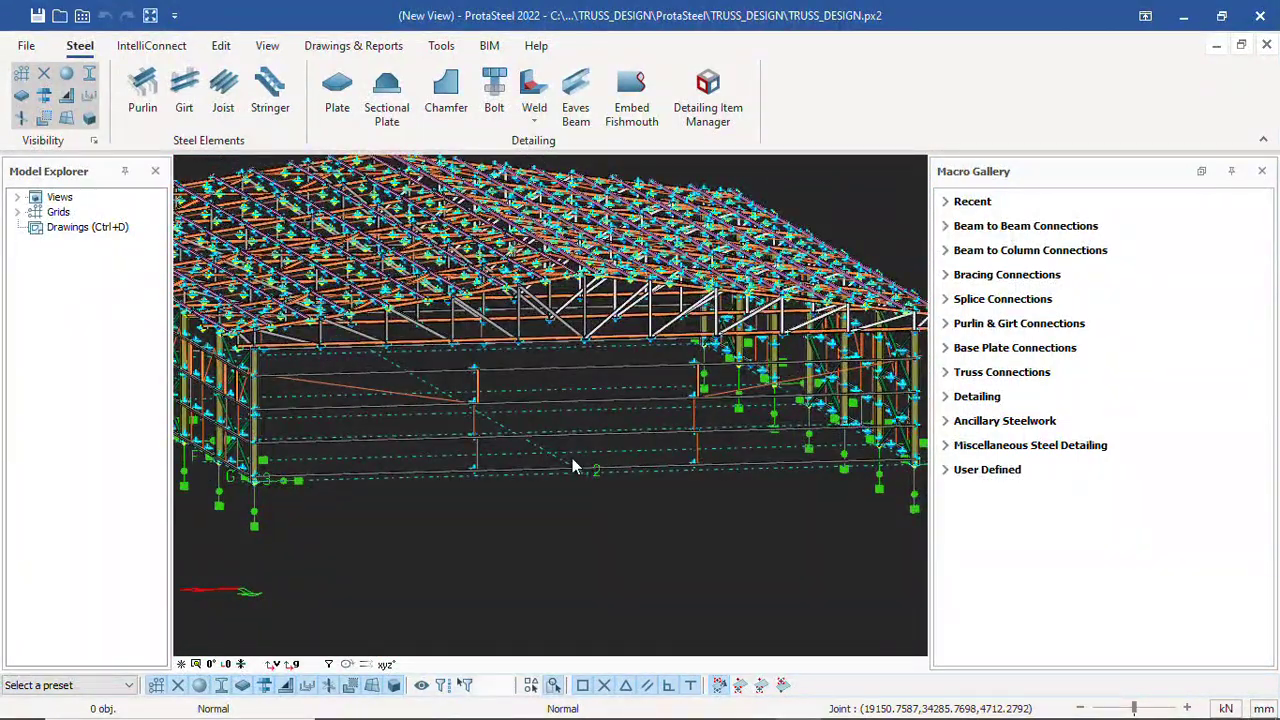
{"action": "scroll", "coordinate": [592, 470], "scroll_direction": "down", "scroll_amount": 5}
{"action": "middle_click_drag", "start_coordinate": [615, 455], "coordinate": [777, 444]}
{"action": "scroll", "coordinate": [607, 518], "scroll_direction": "up", "scroll_amount": 4}
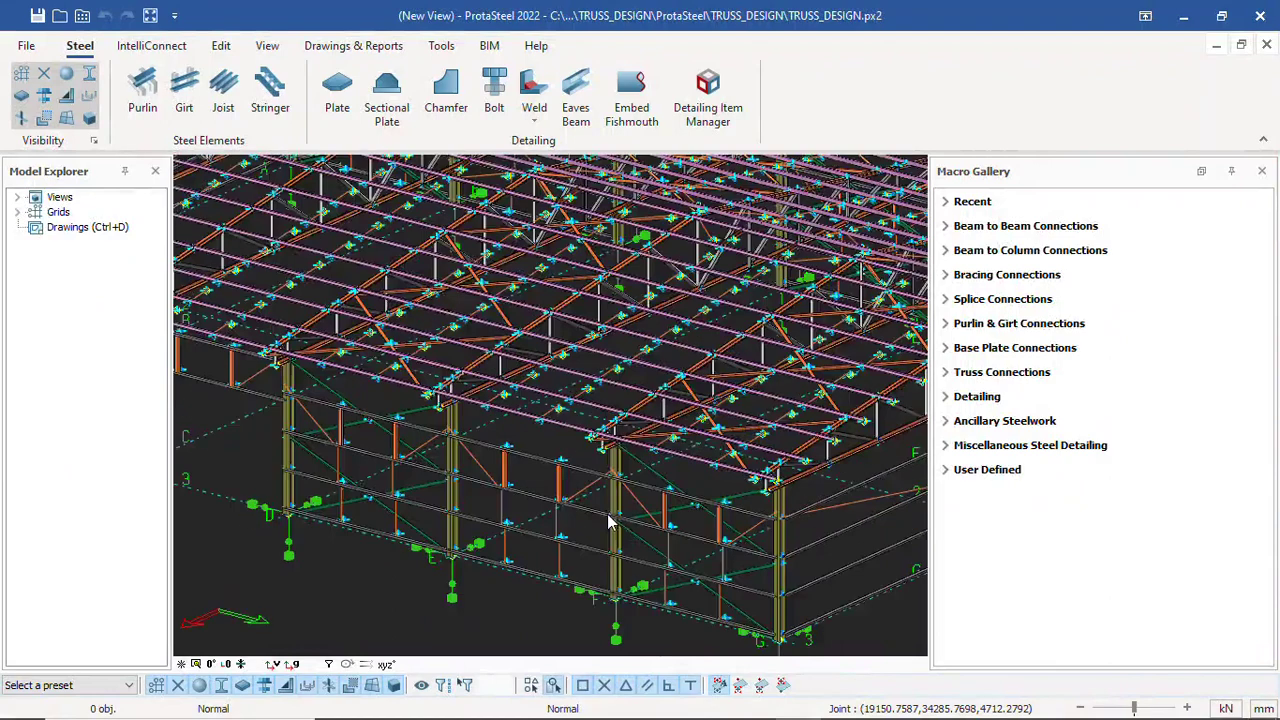
{"action": "scroll", "coordinate": [599, 498], "scroll_direction": "down", "scroll_amount": 3}
{"action": "scroll", "coordinate": [629, 475], "scroll_direction": "down", "scroll_amount": 2}
{"action": "middle_click_drag", "start_coordinate": [688, 489], "coordinate": [640, 486]}
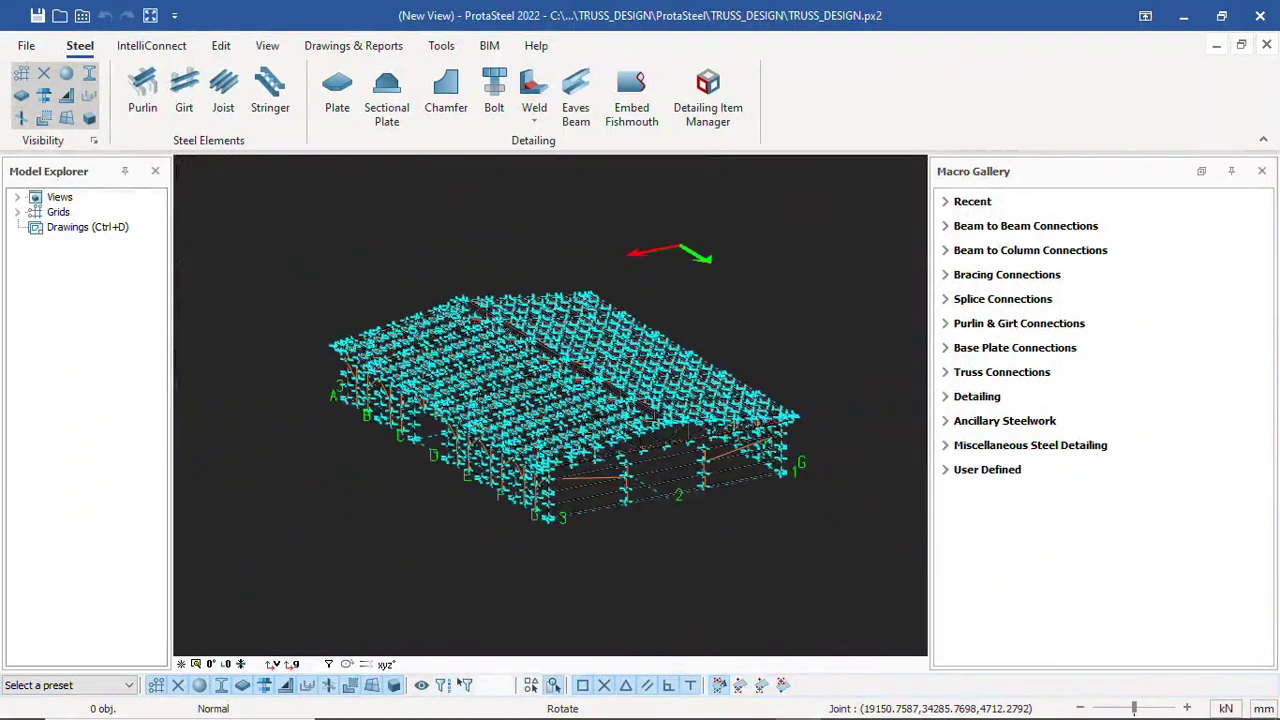
Select the entire building model and start the IntelliConnect Purlin Wizard for it
{"action": "left_click_drag", "start_coordinate": [316, 243], "coordinate": [837, 549]}
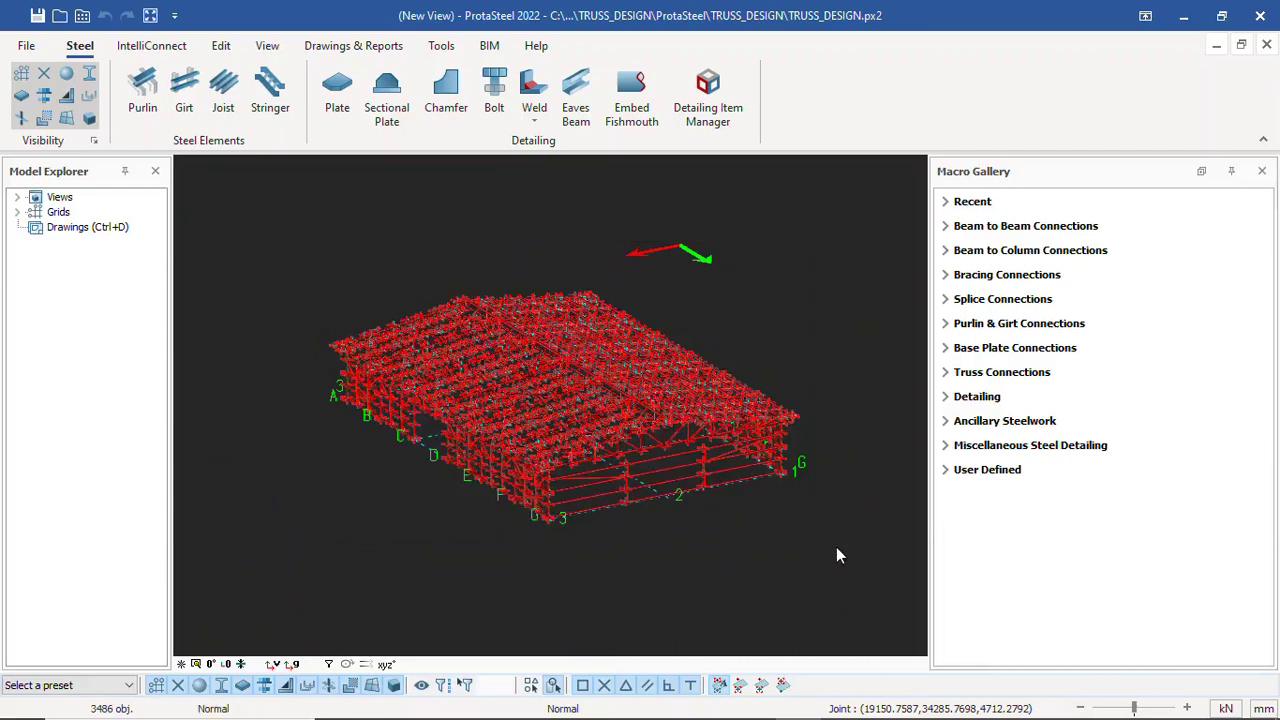
{"action": "right_click", "coordinate": [755, 267]}
{"action": "mouse_move", "coordinate": [930, 604]}
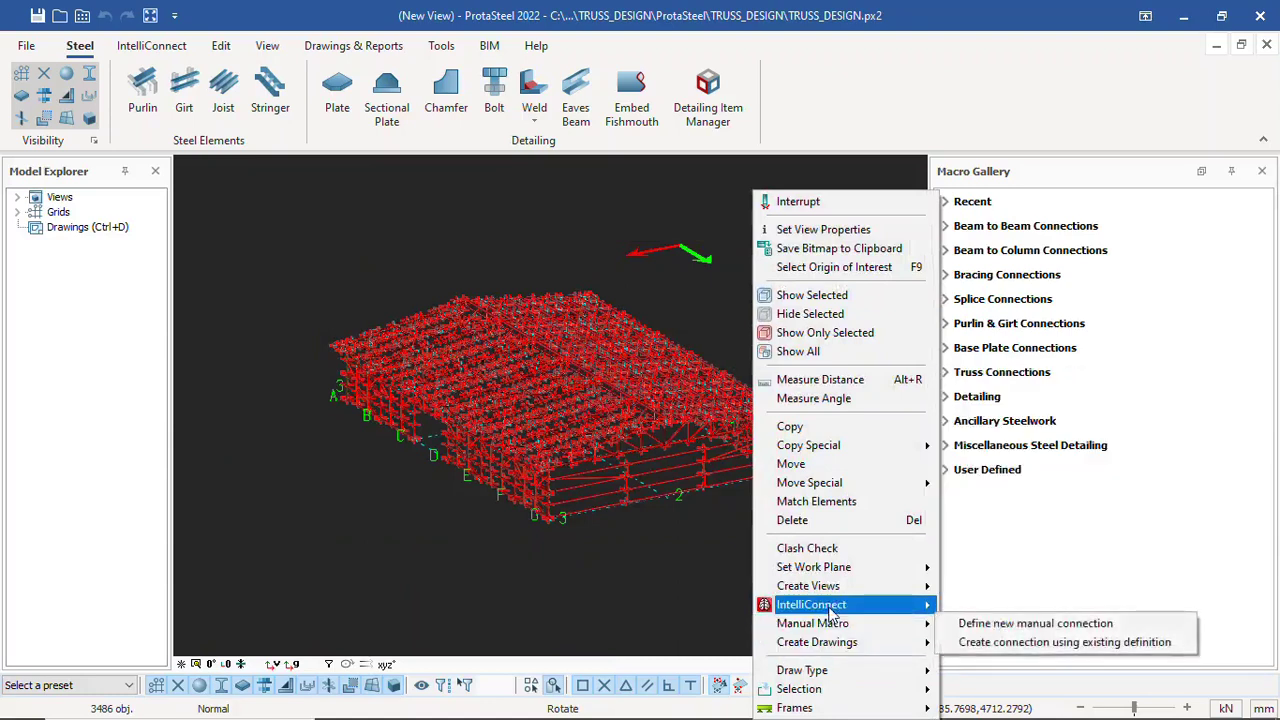
{"action": "mouse_move", "coordinate": [830, 605]}
{"action": "left_click", "coordinate": [1030, 385]}
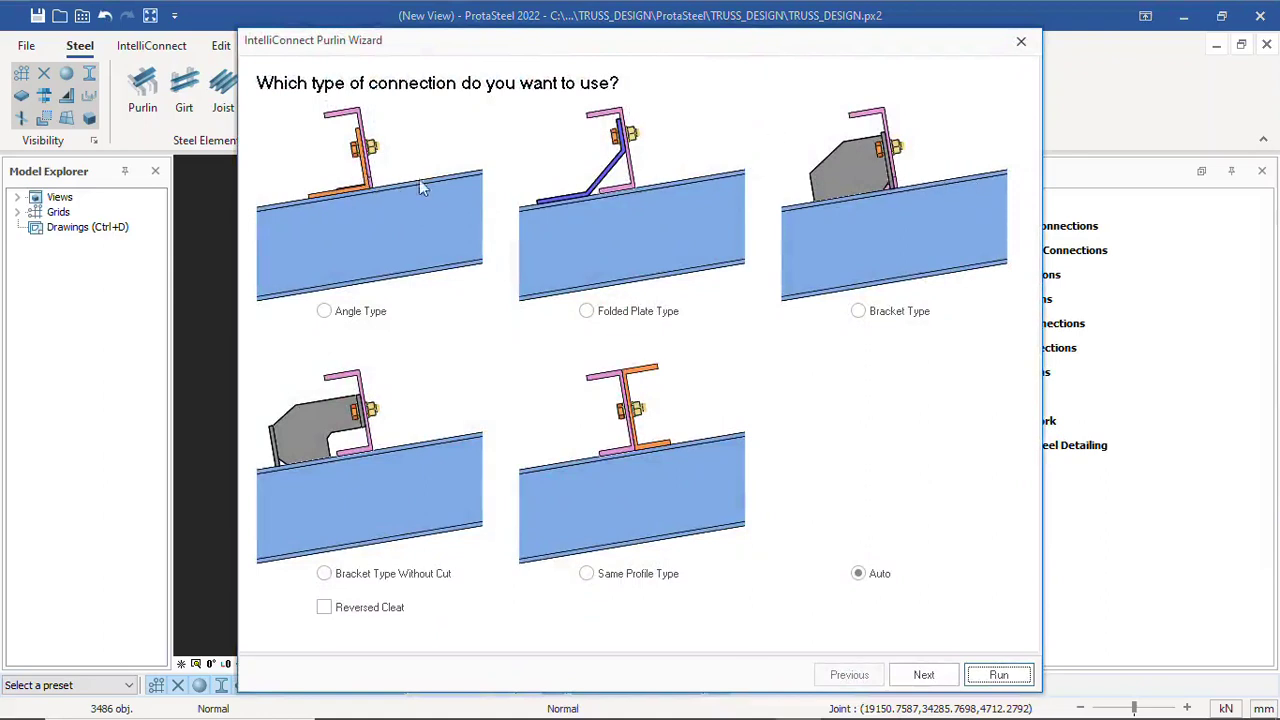
Choose the Angle Type purlin connection with Reversed Cleat and run the automatic connection
{"action": "left_click", "coordinate": [324, 311]}
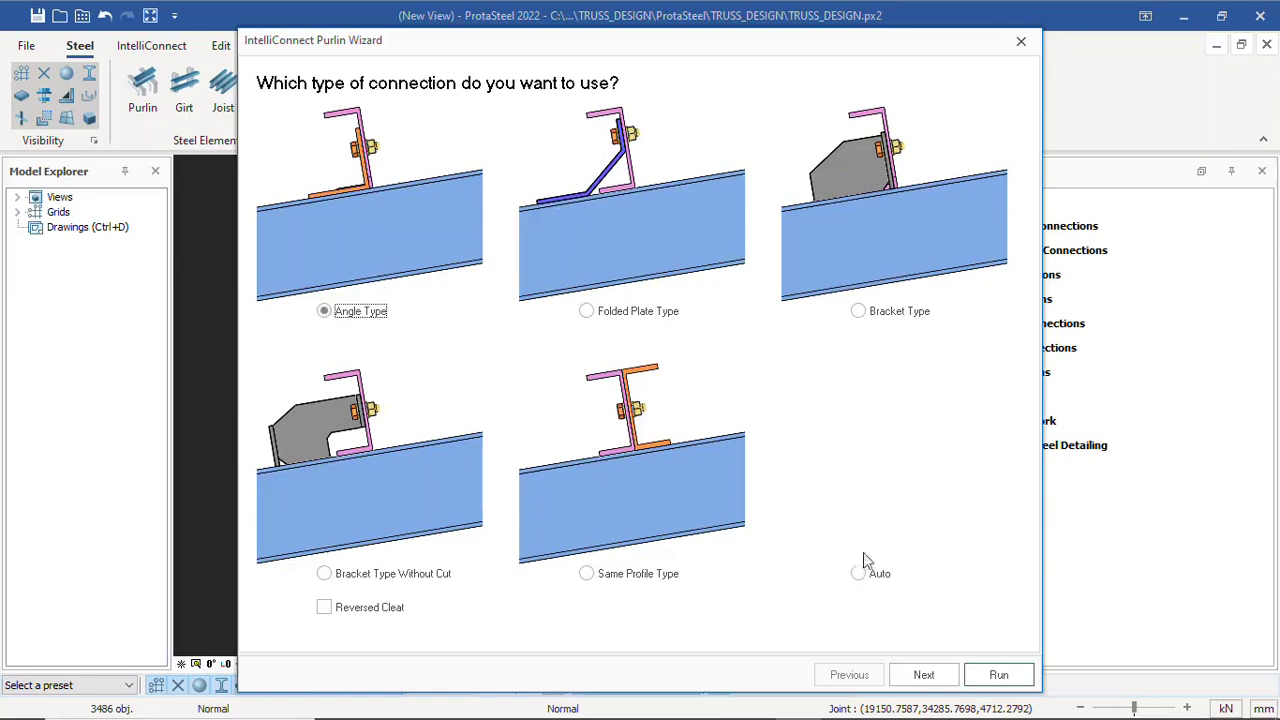
{"action": "left_click", "coordinate": [323, 608]}
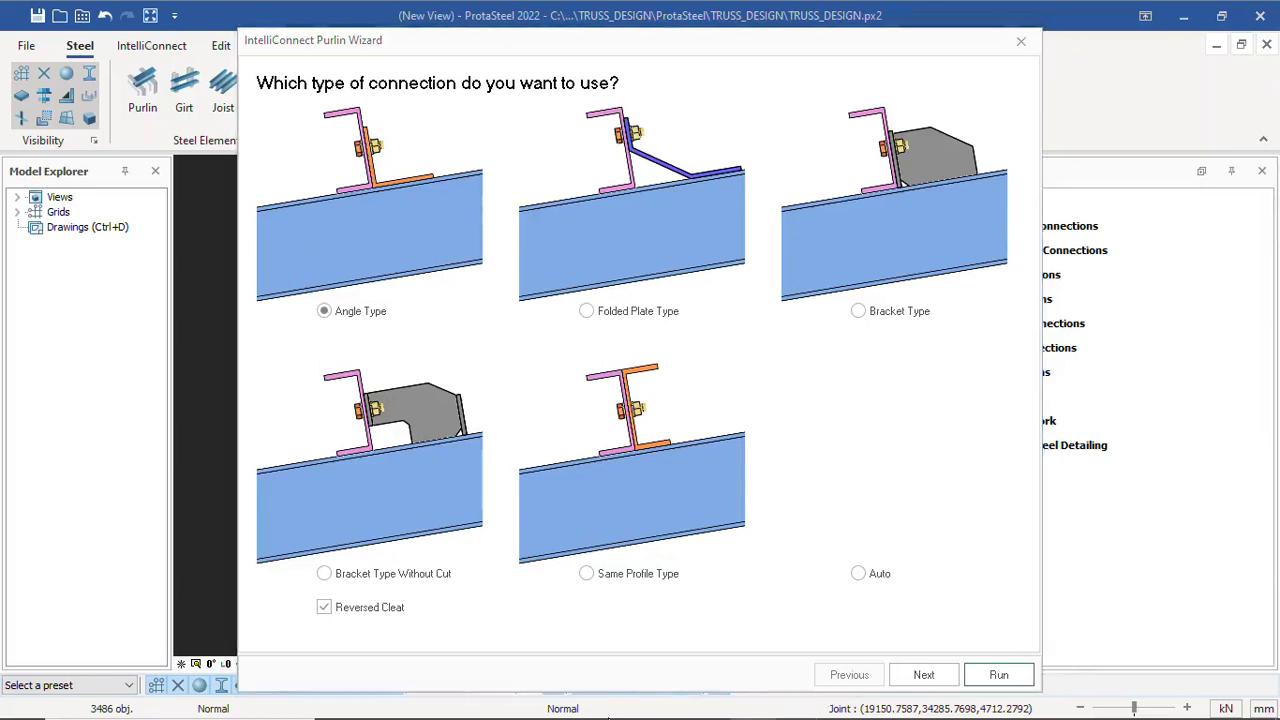
{"action": "left_click", "coordinate": [920, 675]}
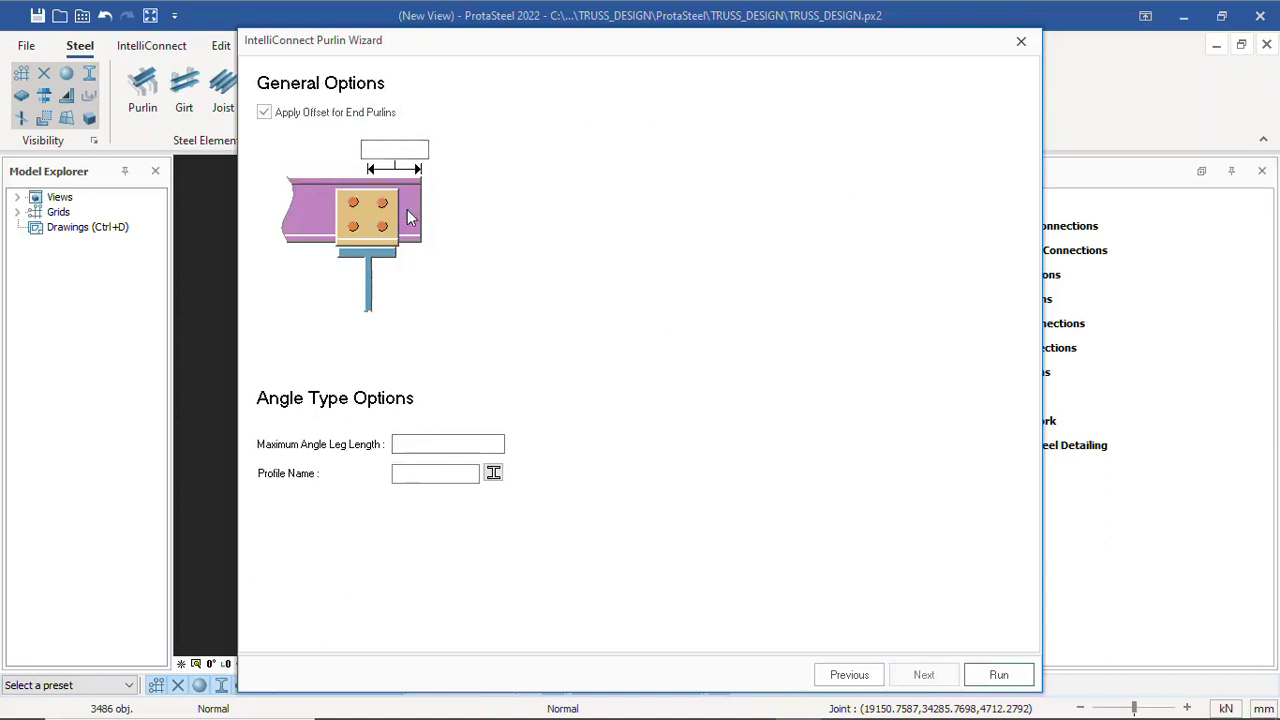
{"action": "left_click", "coordinate": [399, 150]}
{"action": "left_click", "coordinate": [1006, 684]}
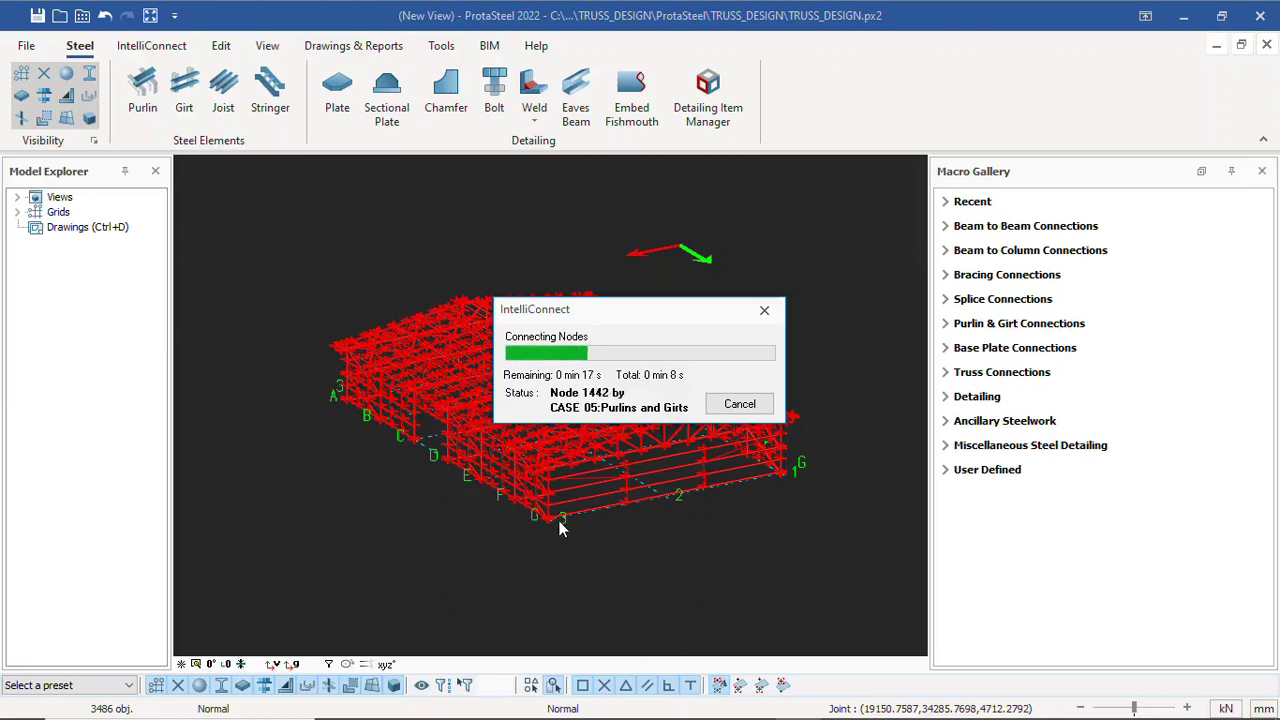
End the IntelliConnect run, look through the AutoConnectLog.txt connection log and close it
{"action": "left_click", "coordinate": [740, 404]}
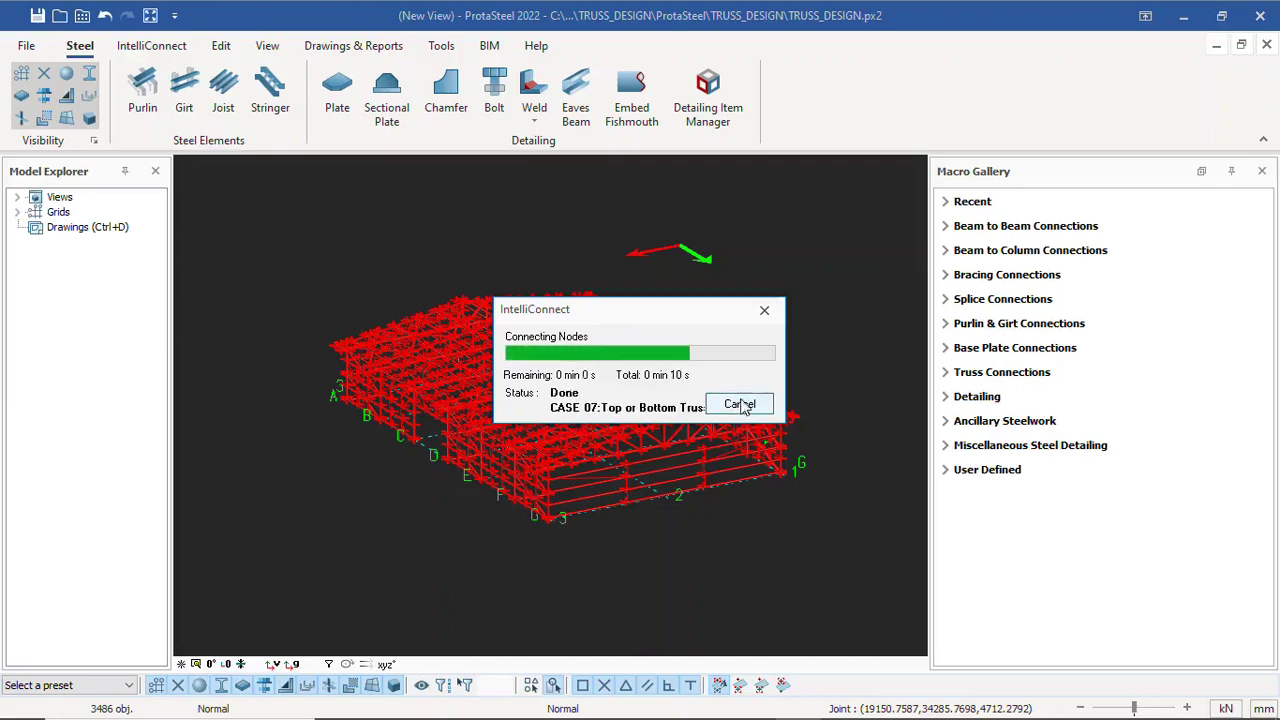
{"action": "scroll", "coordinate": [400, 385], "scroll_direction": "down", "scroll_amount": 11}
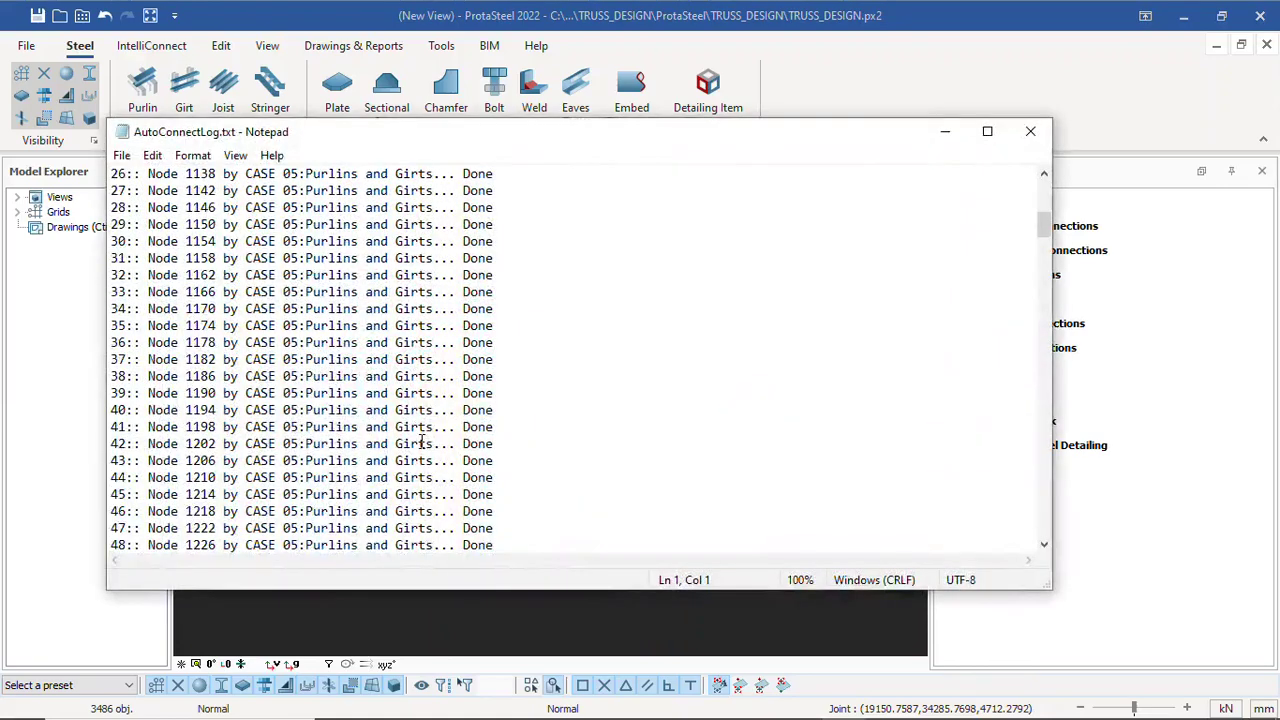
{"action": "left_click", "coordinate": [1030, 131]}
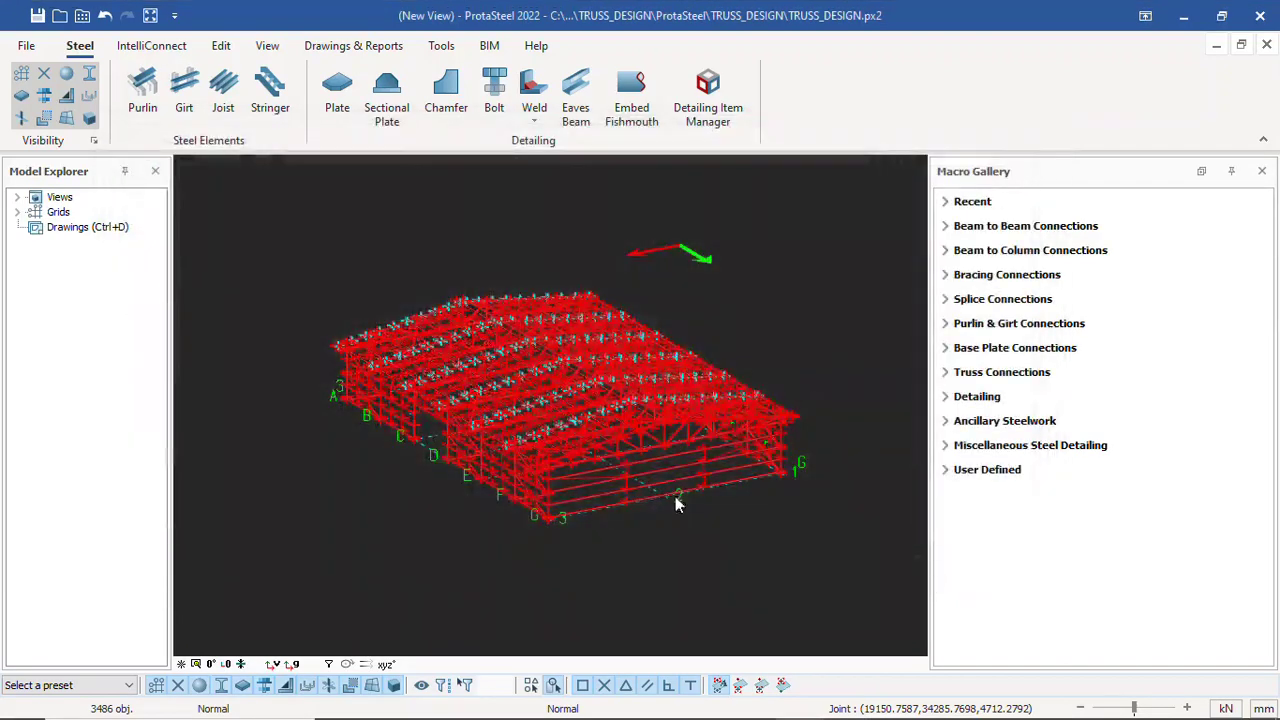
Clear the selection and inspect a bolted angle cleat joining a purlin to the truss top chord
{"action": "left_click", "coordinate": [668, 538]}
{"action": "scroll", "coordinate": [668, 543], "scroll_direction": "up", "scroll_amount": 5}
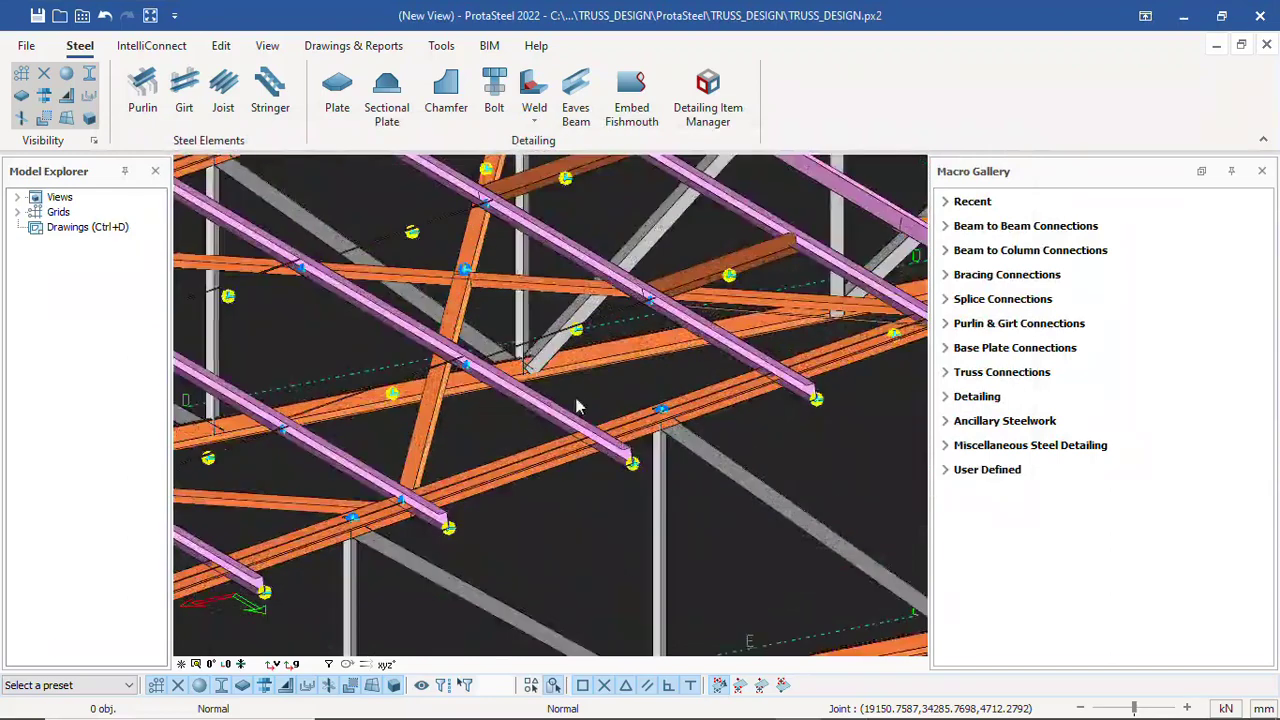
{"action": "scroll", "coordinate": [560, 288], "scroll_direction": "up", "scroll_amount": 5}
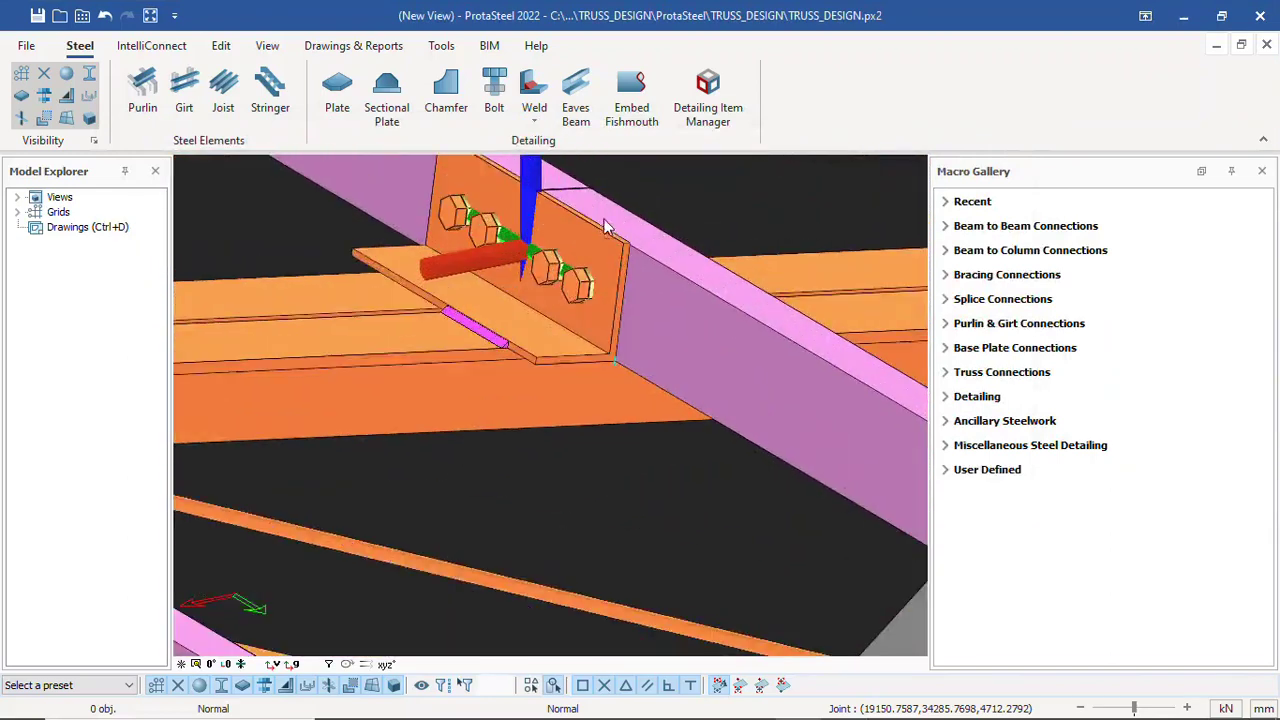
{"action": "middle_click_drag", "start_coordinate": [550, 325], "coordinate": [552, 327]}
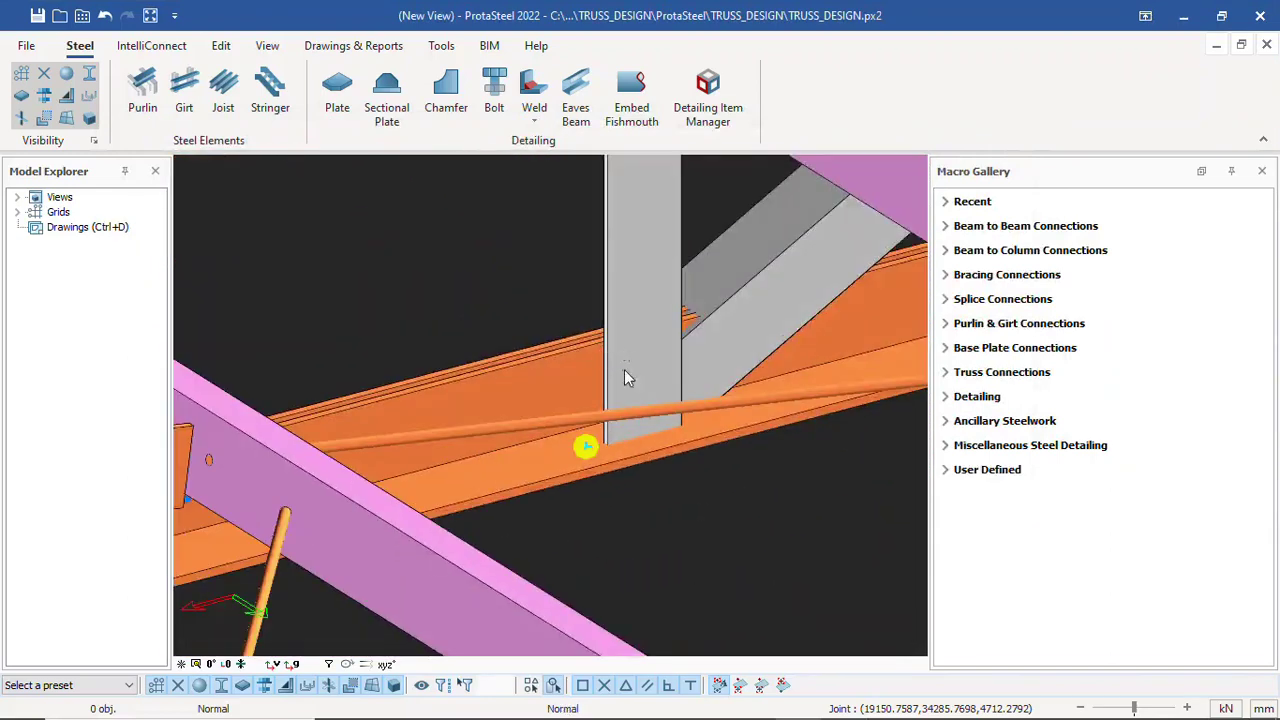
{"action": "scroll", "coordinate": [624, 377], "scroll_direction": "down", "scroll_amount": 5}
{"action": "scroll", "coordinate": [590, 310], "scroll_direction": "up", "scroll_amount": 5}
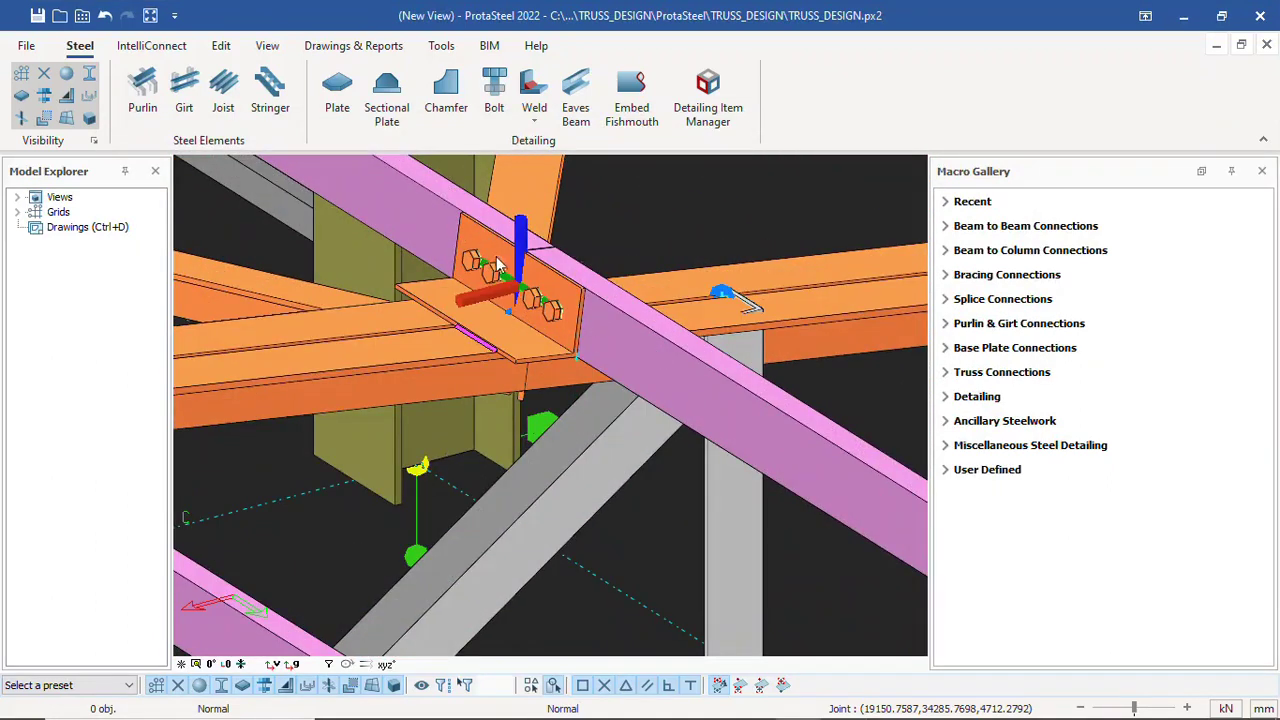
{"action": "scroll", "coordinate": [516, 300], "scroll_direction": "up", "scroll_amount": 1}
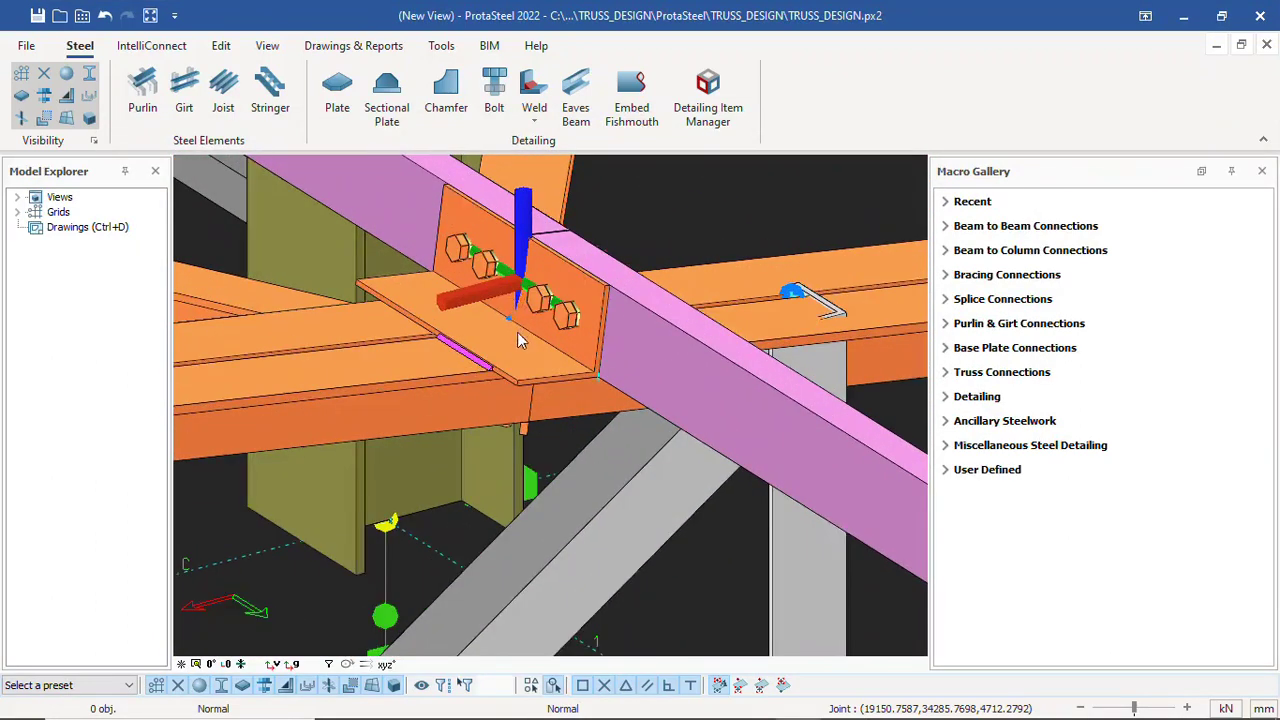
Examine the sag rods and the row of angle cleats on neighbouring purlins along the truss top chord
{"action": "scroll", "coordinate": [518, 341], "scroll_direction": "down", "scroll_amount": 5}
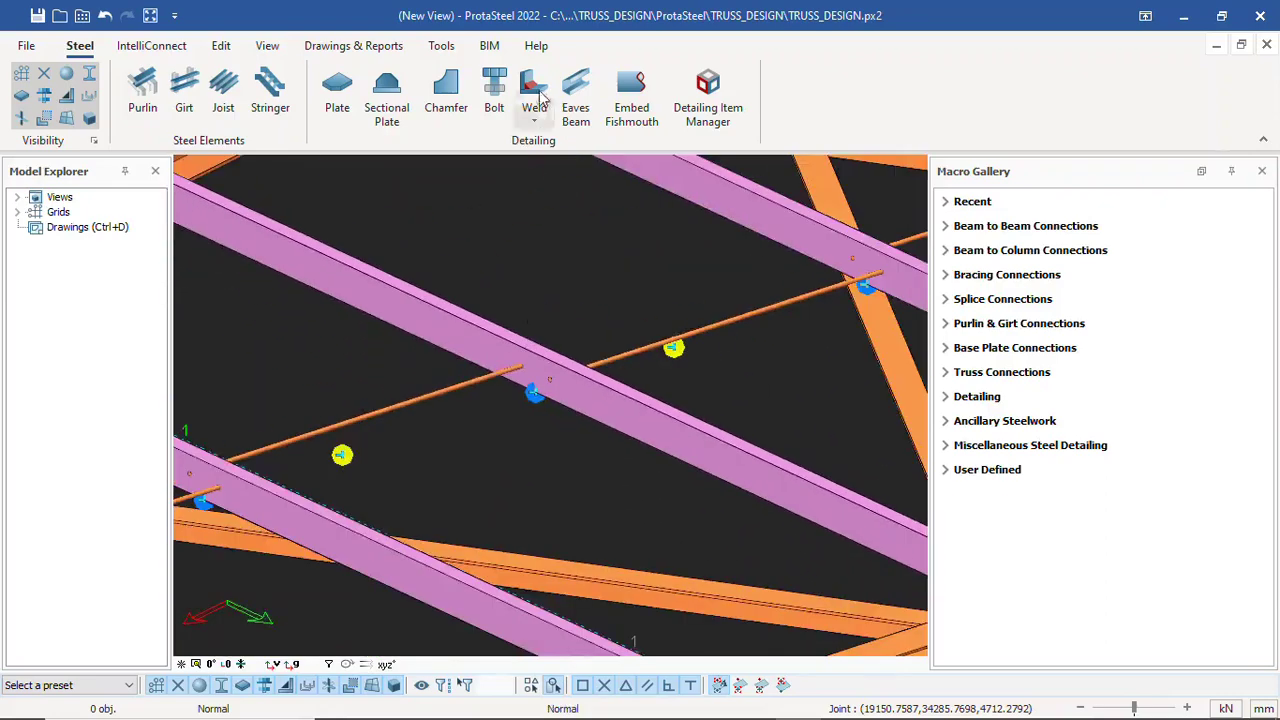
{"action": "scroll", "coordinate": [563, 382], "scroll_direction": "down", "scroll_amount": 4}
{"action": "scroll", "coordinate": [614, 457], "scroll_direction": "up", "scroll_amount": 6}
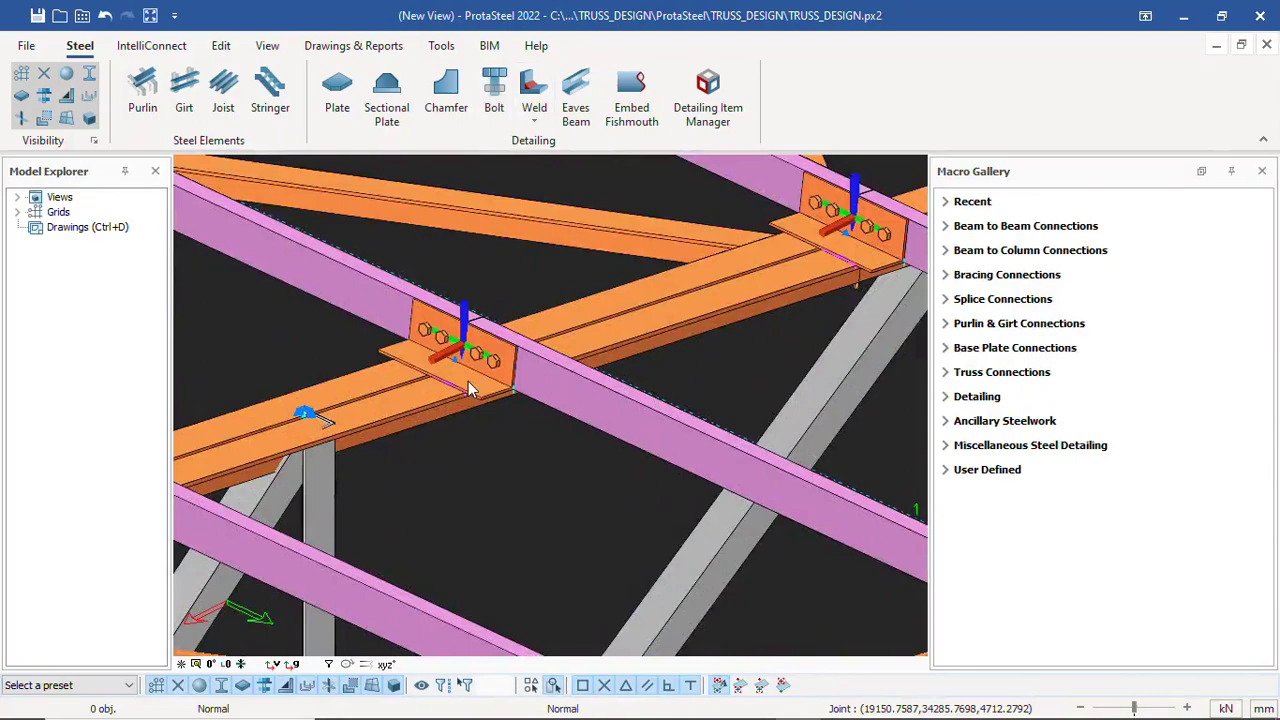
{"action": "middle_click_drag", "start_coordinate": [428, 366], "coordinate": [470, 372]}
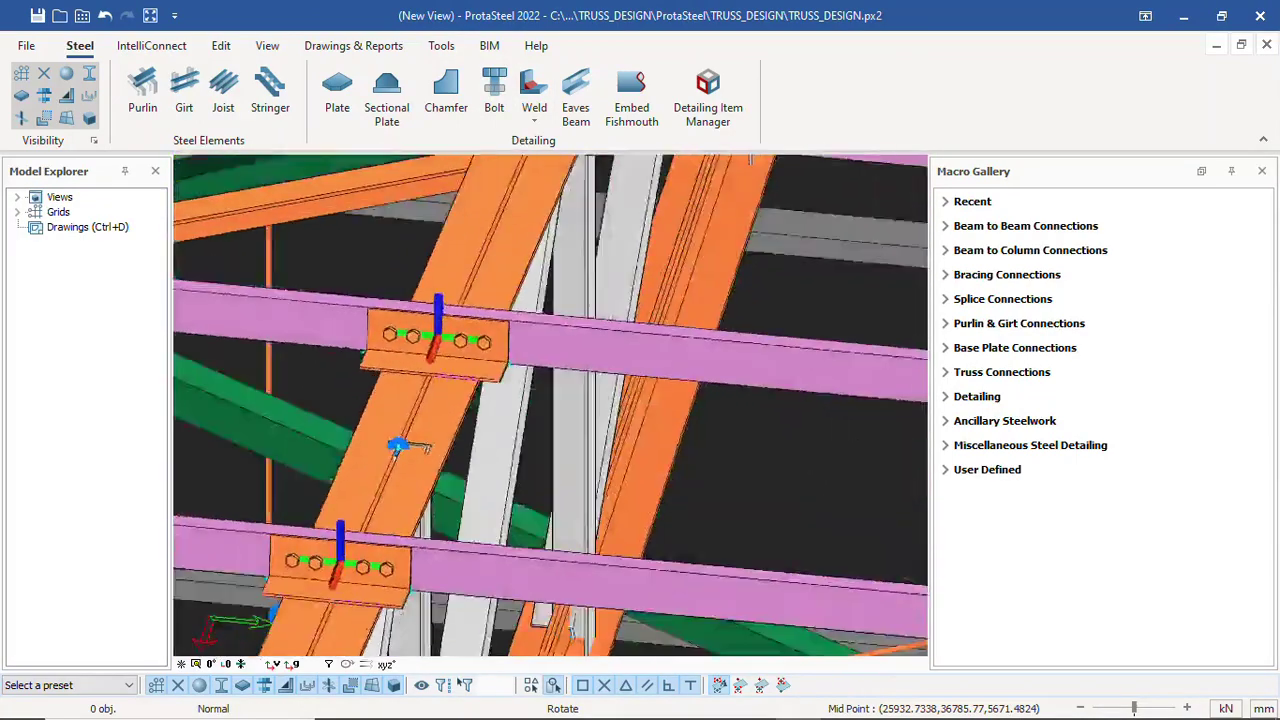
{"action": "middle_click_drag", "start_coordinate": [398, 447], "coordinate": [410, 414]}
{"action": "scroll", "coordinate": [475, 354], "scroll_direction": "down", "scroll_amount": 2}
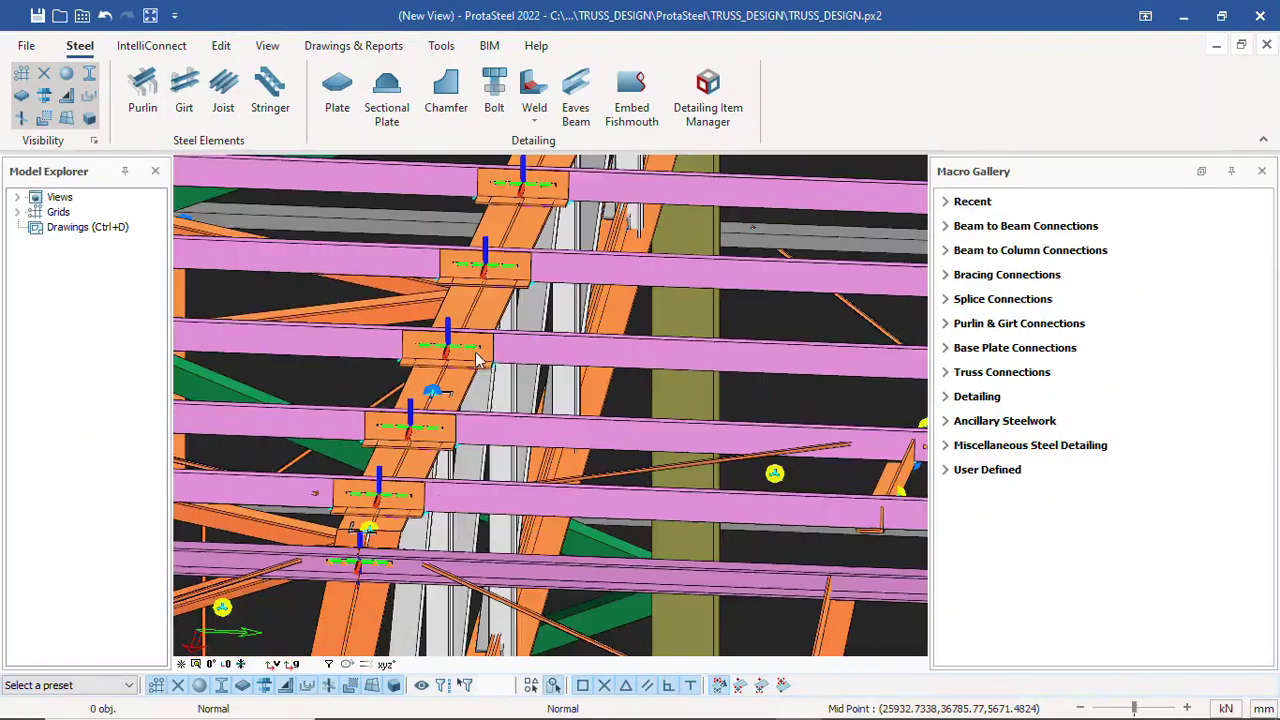
Select the whole model and run IntelliConnect girt connections using Angle Type with Reversed Cleat
{"action": "scroll", "coordinate": [675, 331], "scroll_direction": "down", "scroll_amount": 3}
{"action": "scroll", "coordinate": [624, 396], "scroll_direction": "down", "scroll_amount": 6}
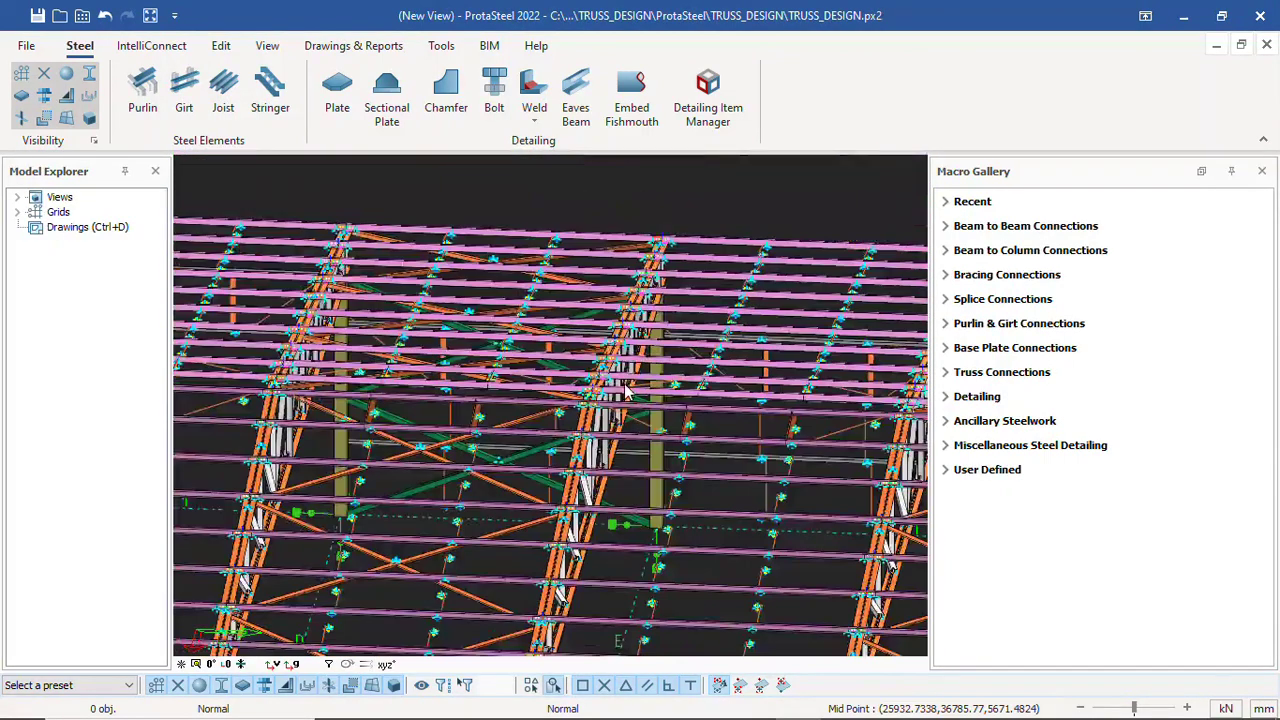
{"action": "left_click_drag", "start_coordinate": [293, 273], "coordinate": [825, 562]}
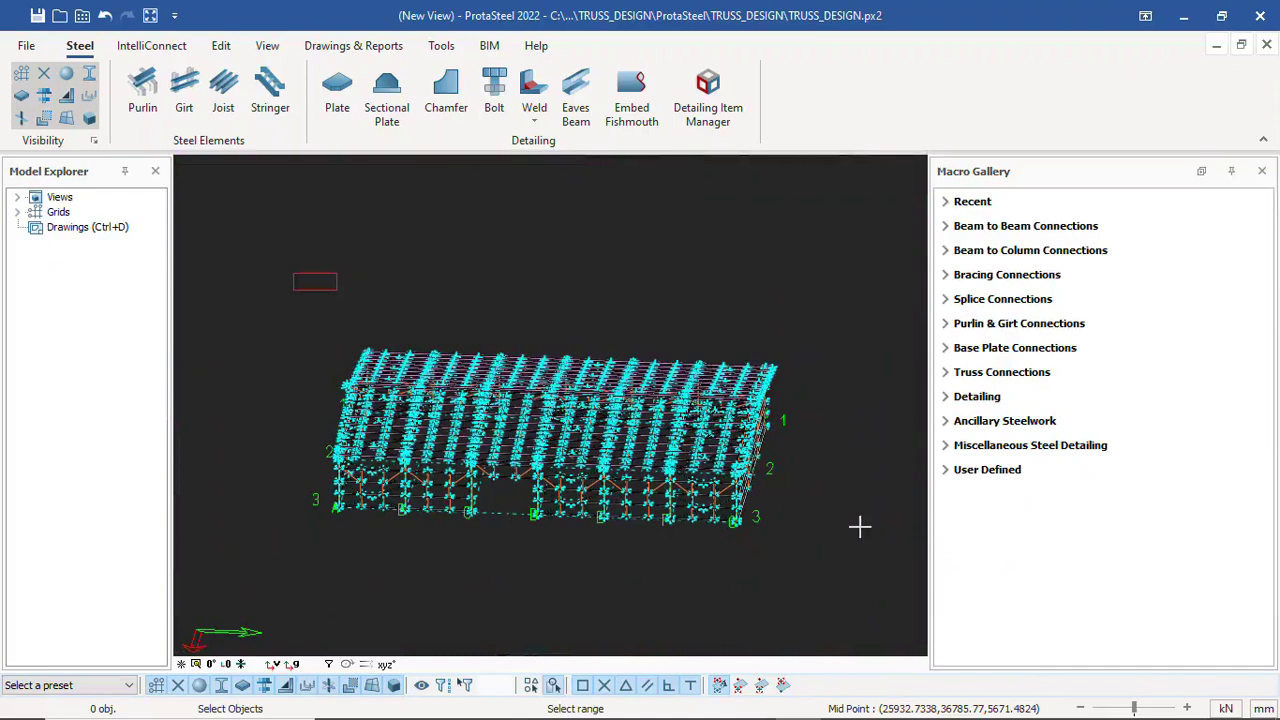
{"action": "right_click", "coordinate": [797, 282]}
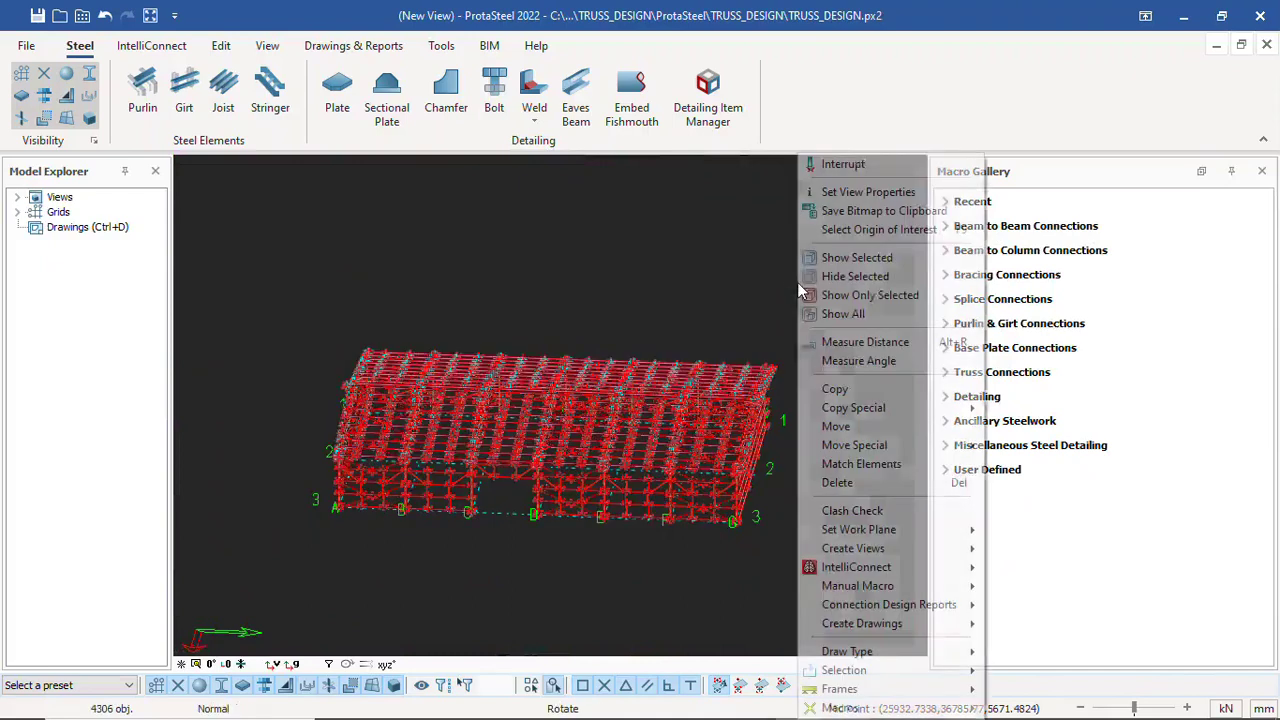
{"action": "mouse_move", "coordinate": [905, 568]}
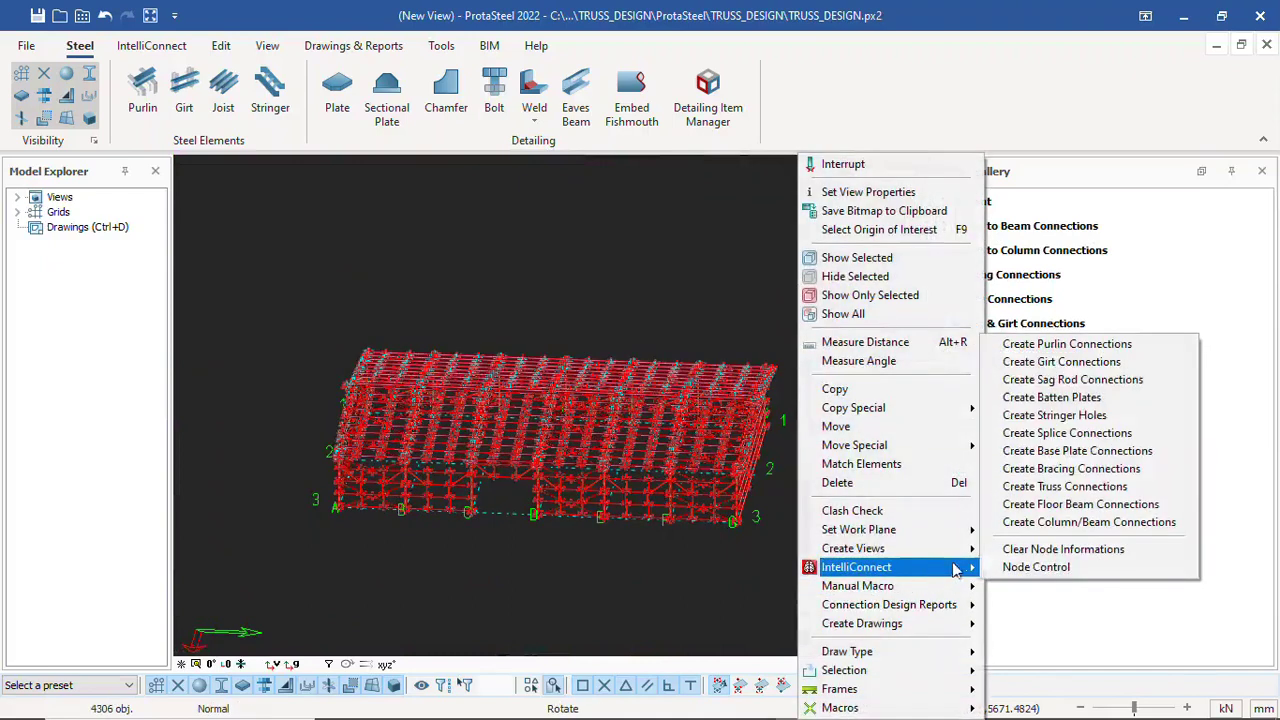
{"action": "left_click", "coordinate": [1055, 366]}
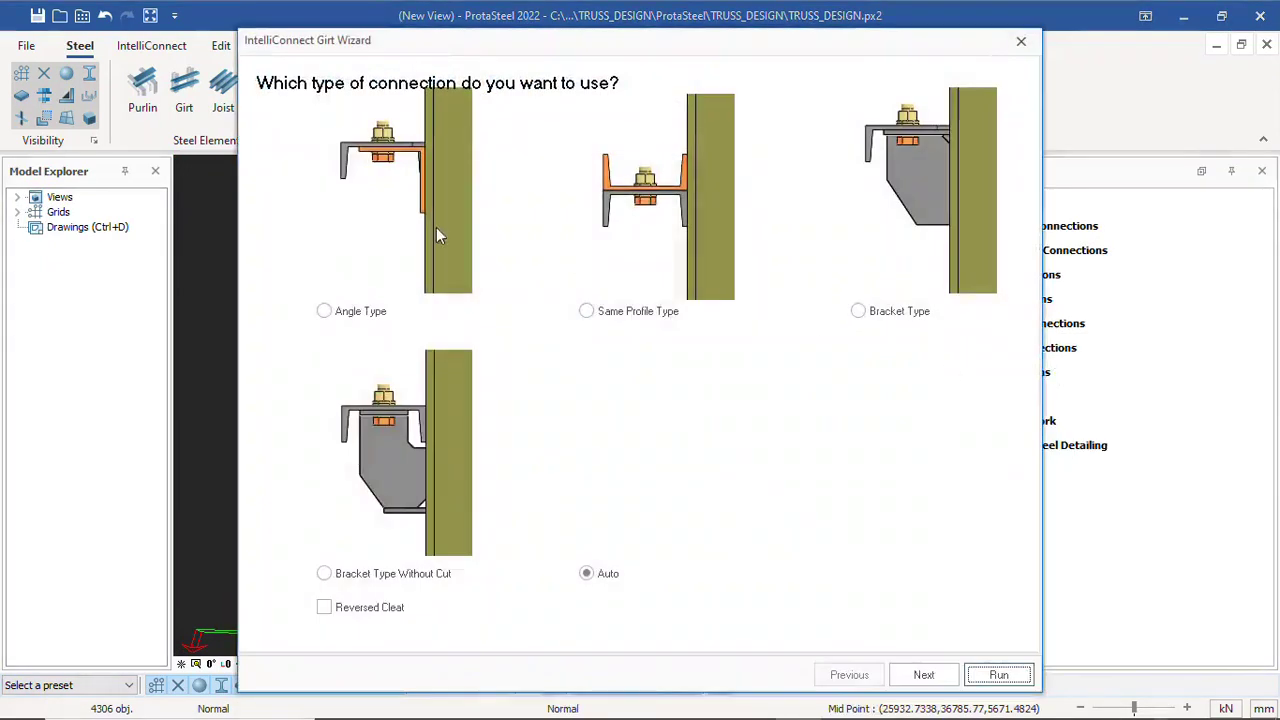
{"action": "left_click", "coordinate": [324, 311]}
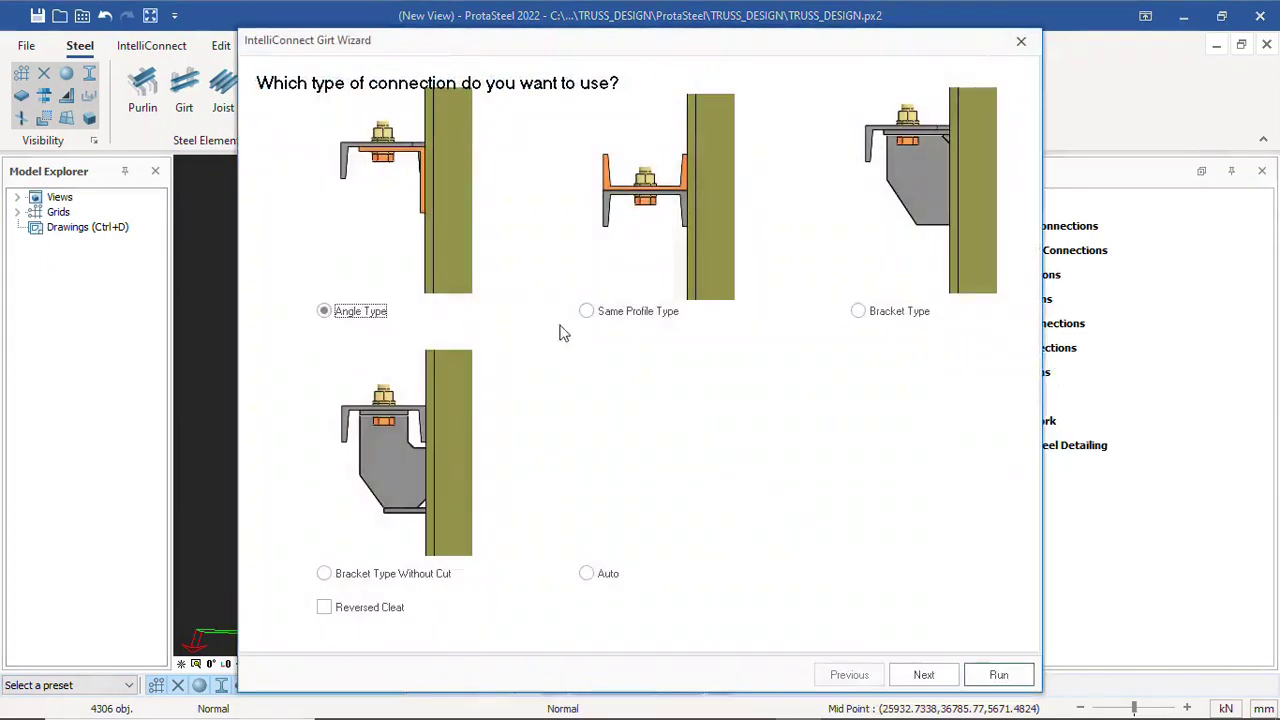
{"action": "left_click", "coordinate": [336, 615]}
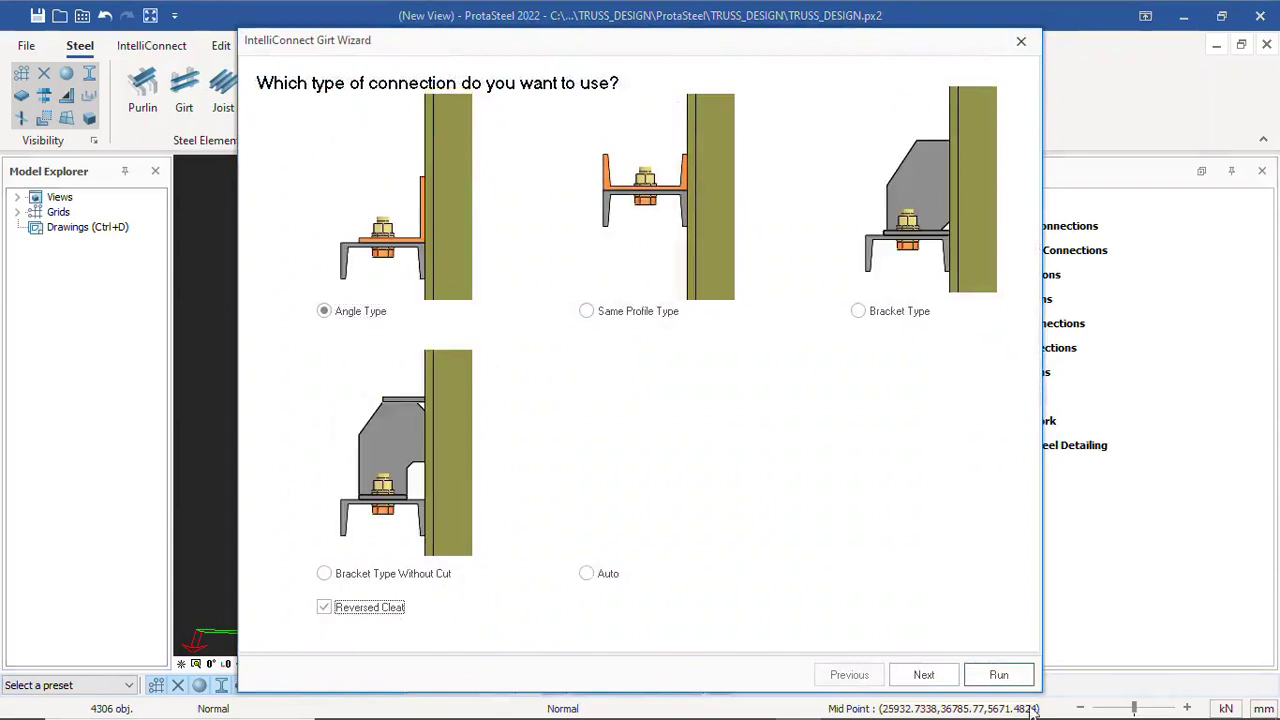
{"action": "left_click", "coordinate": [1015, 677]}
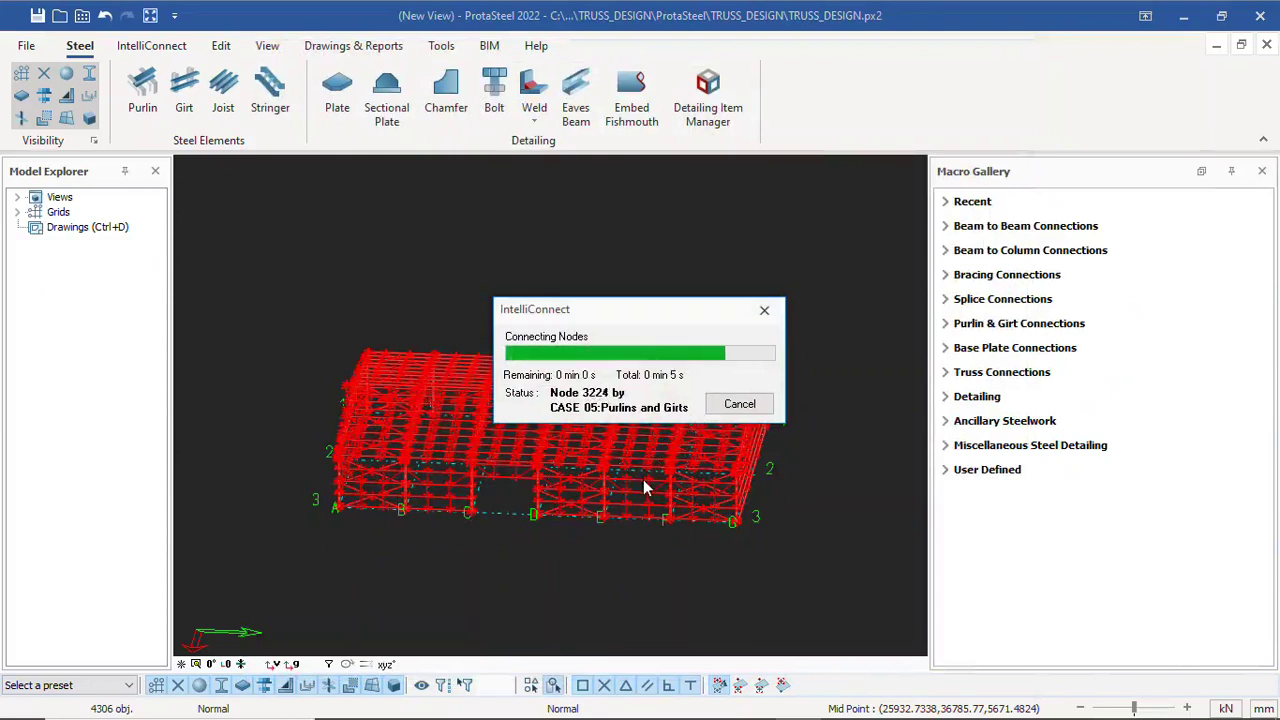
Look through the AutoConnectLog.txt entries for the girt connections and close the log
{"action": "scroll", "coordinate": [406, 380], "scroll_direction": "down", "scroll_amount": 1}
{"action": "scroll", "coordinate": [406, 380], "scroll_direction": "down", "scroll_amount": 9}
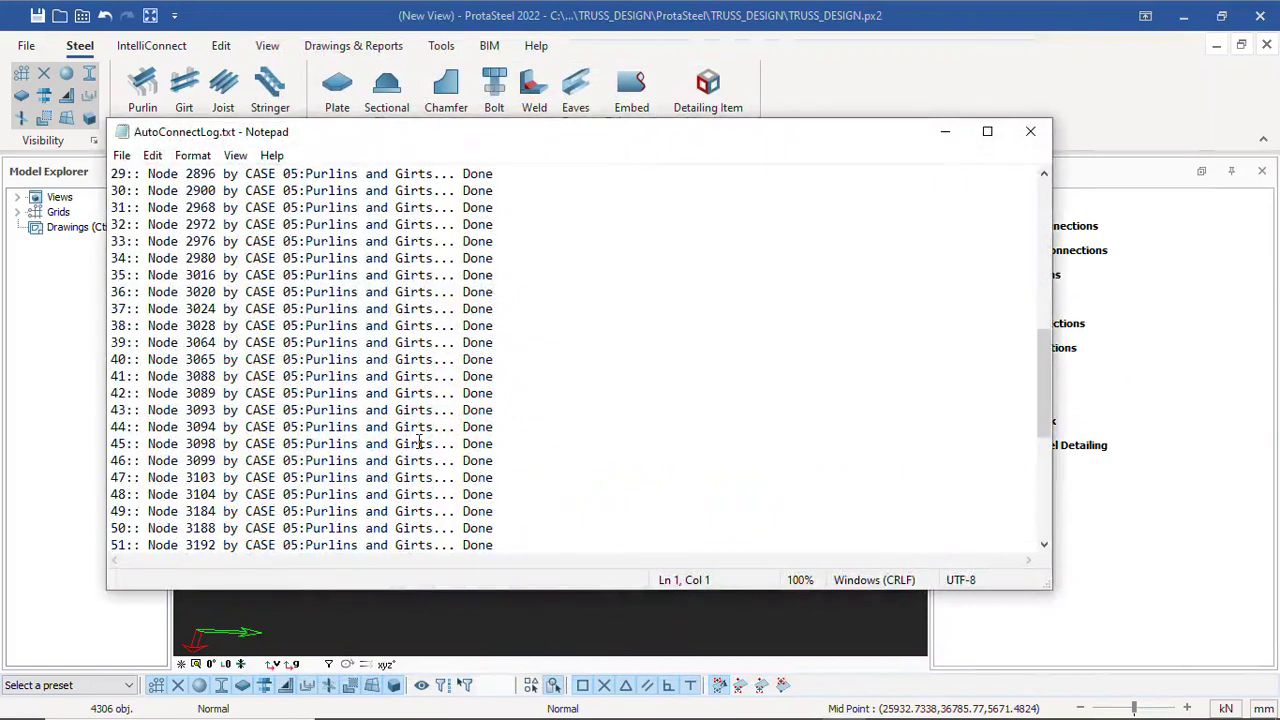
{"action": "scroll", "coordinate": [1040, 350], "scroll_direction": "down", "scroll_amount": 3}
{"action": "left_click", "coordinate": [1031, 133]}
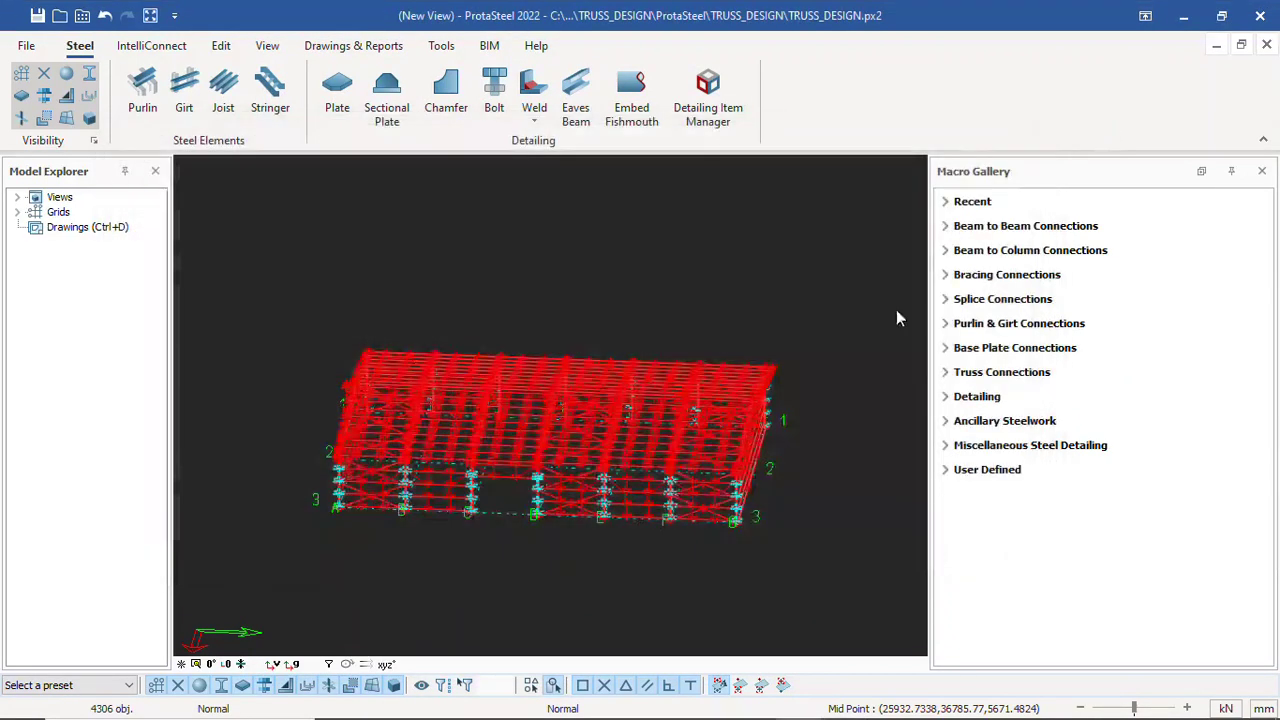
Clear the selection and inspect the bolted angle cleats joining the girts to the corner column at grid G/3
{"action": "scroll", "coordinate": [667, 500], "scroll_direction": "up", "scroll_amount": 10}
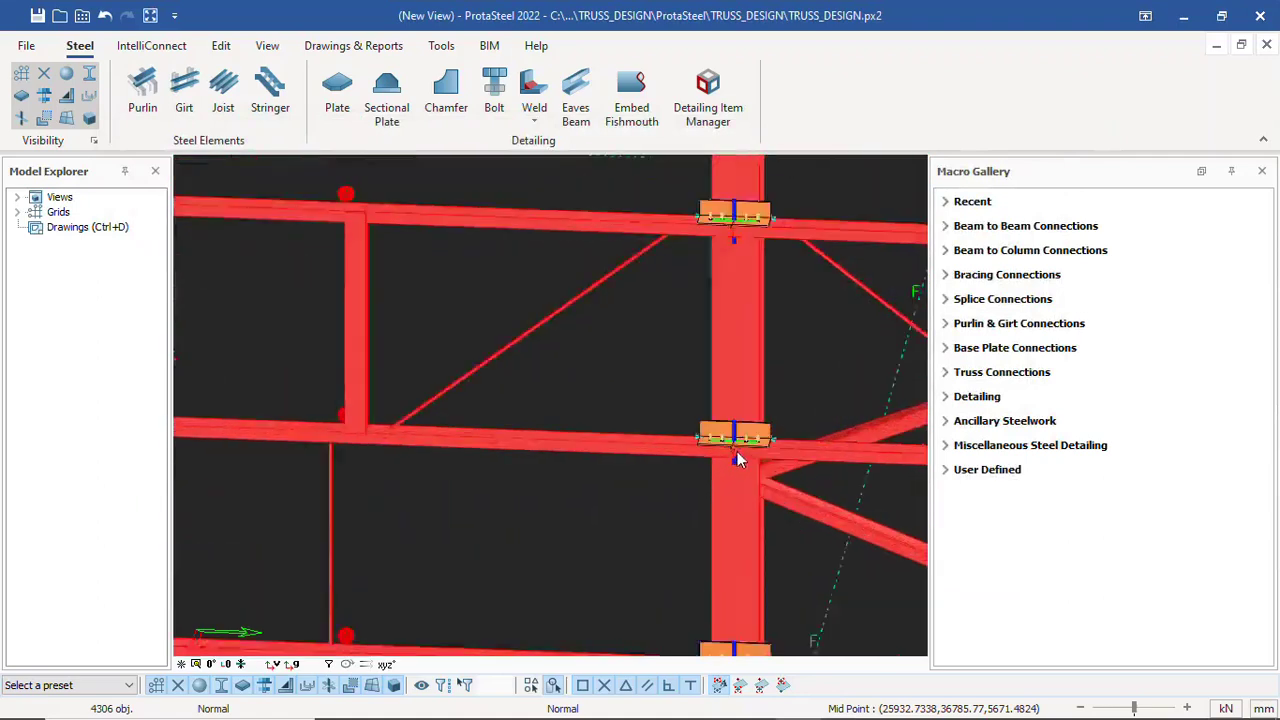
{"action": "scroll", "coordinate": [737, 458], "scroll_direction": "up", "scroll_amount": 10}
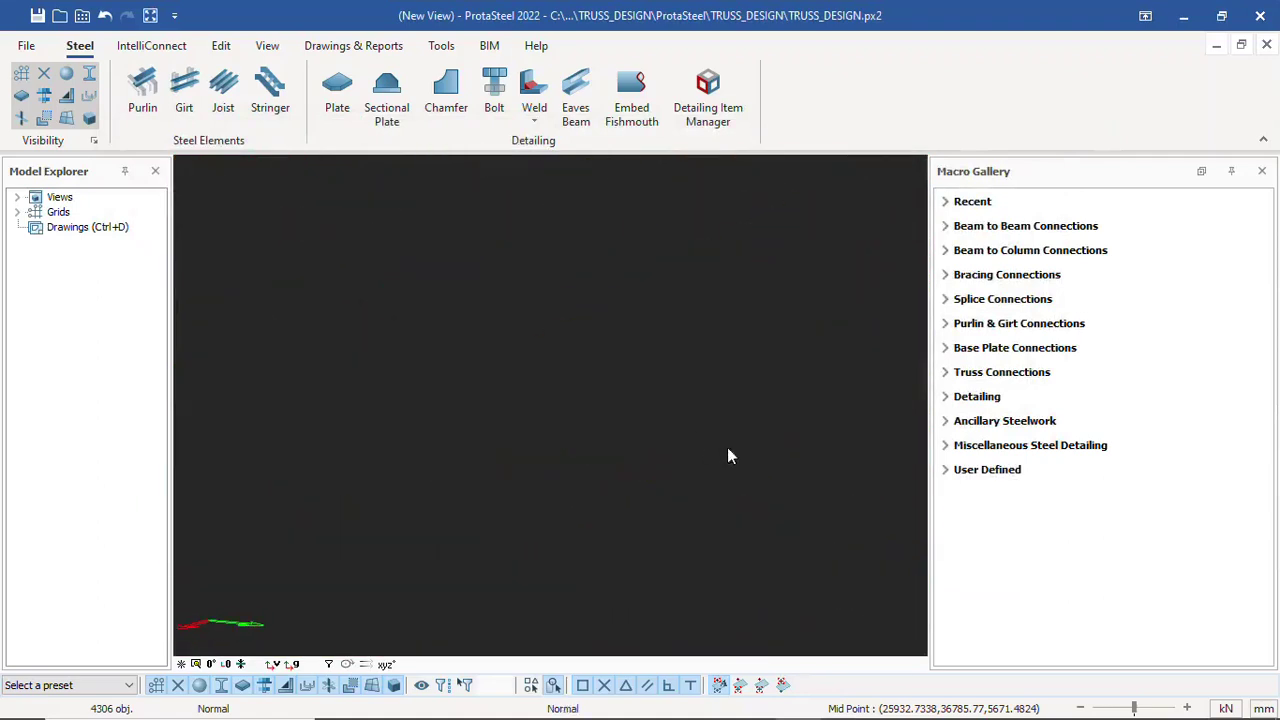
{"action": "scroll", "coordinate": [727, 456], "scroll_direction": "down", "scroll_amount": 10}
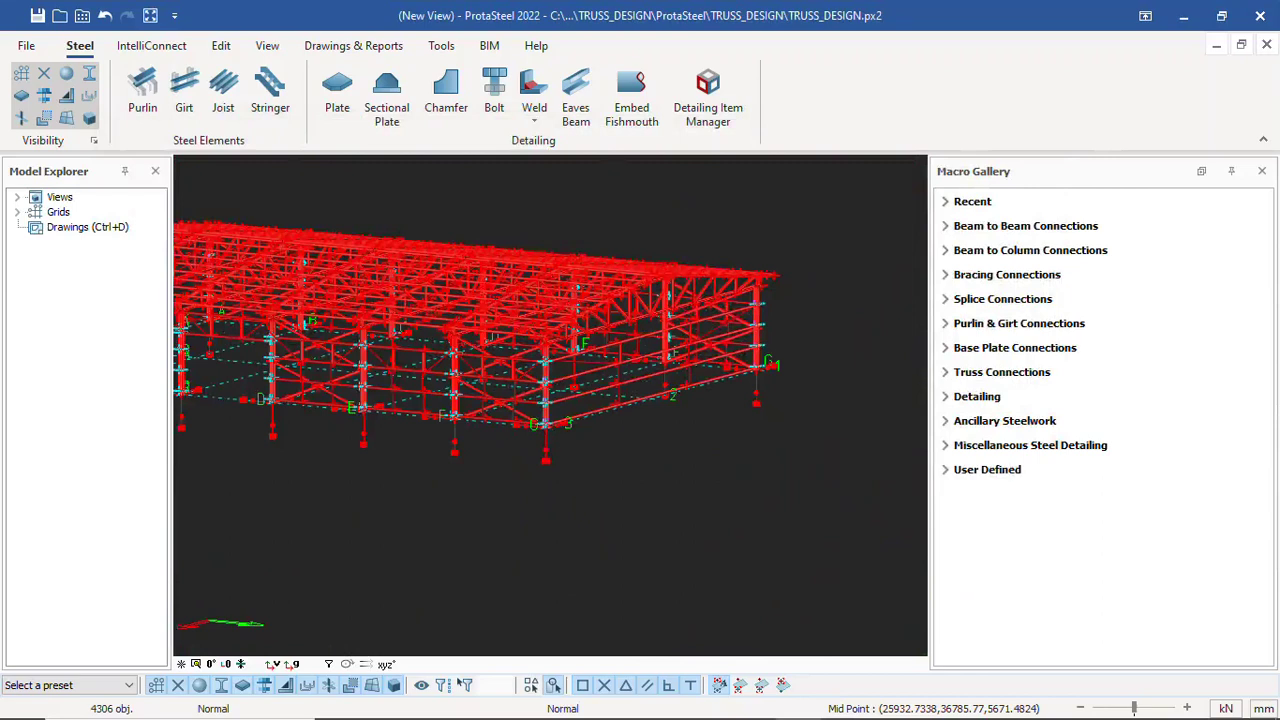
{"action": "key", "text": "Escape"}
{"action": "scroll", "coordinate": [526, 373], "scroll_direction": "up", "scroll_amount": 3}
{"action": "scroll", "coordinate": [566, 447], "scroll_direction": "up", "scroll_amount": 8}
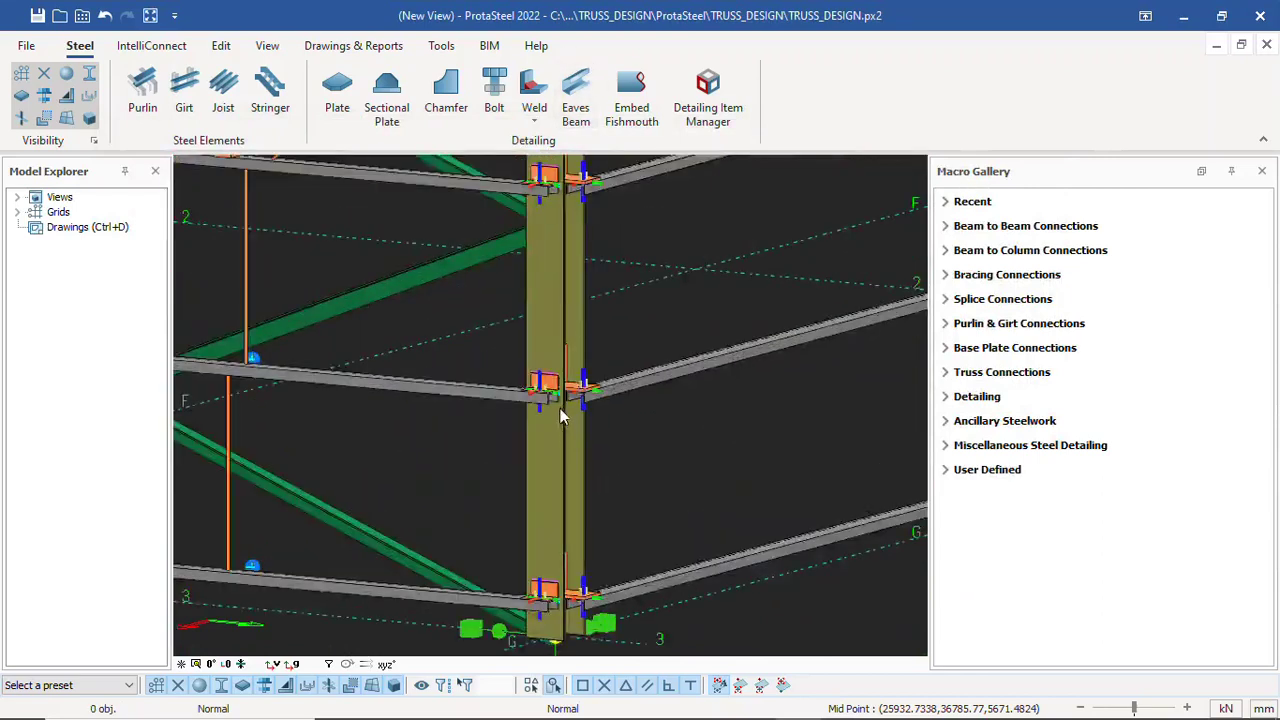
{"action": "scroll", "coordinate": [561, 417], "scroll_direction": "up", "scroll_amount": 3}
{"action": "scroll", "coordinate": [531, 376], "scroll_direction": "up", "scroll_amount": 3}
{"action": "scroll", "coordinate": [553, 415], "scroll_direction": "down", "scroll_amount": 6}
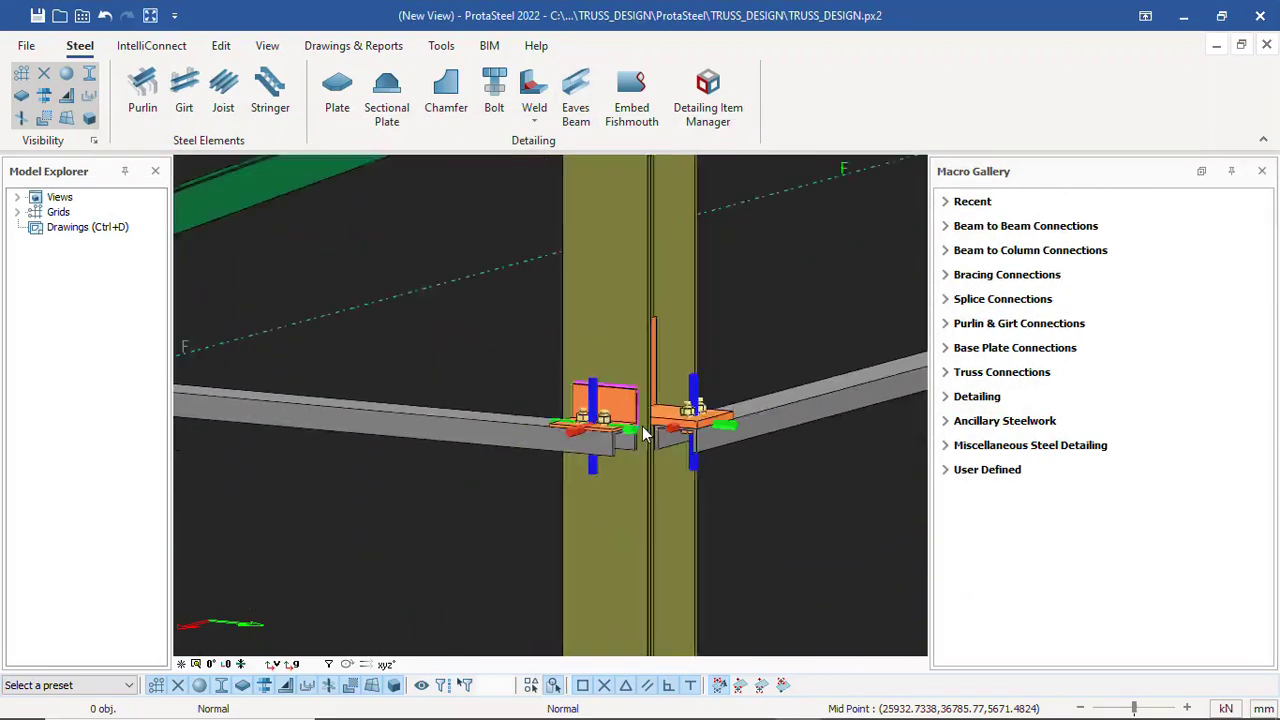
{"action": "scroll", "coordinate": [694, 338], "scroll_direction": "up", "scroll_amount": 5}
{"action": "scroll", "coordinate": [694, 338], "scroll_direction": "up", "scroll_amount": 3}
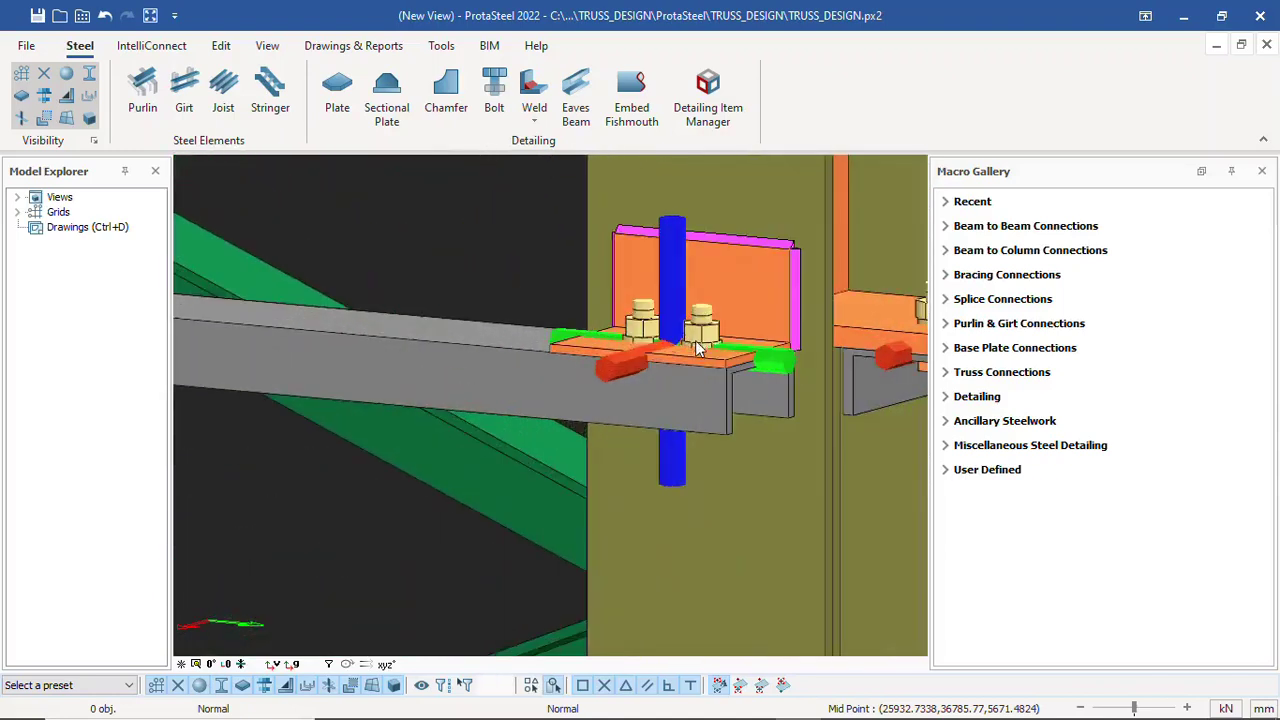
Examine the girt cleats on the intermediate columns along the side wall on grid 3
{"action": "scroll", "coordinate": [688, 370], "scroll_direction": "down", "scroll_amount": 8}
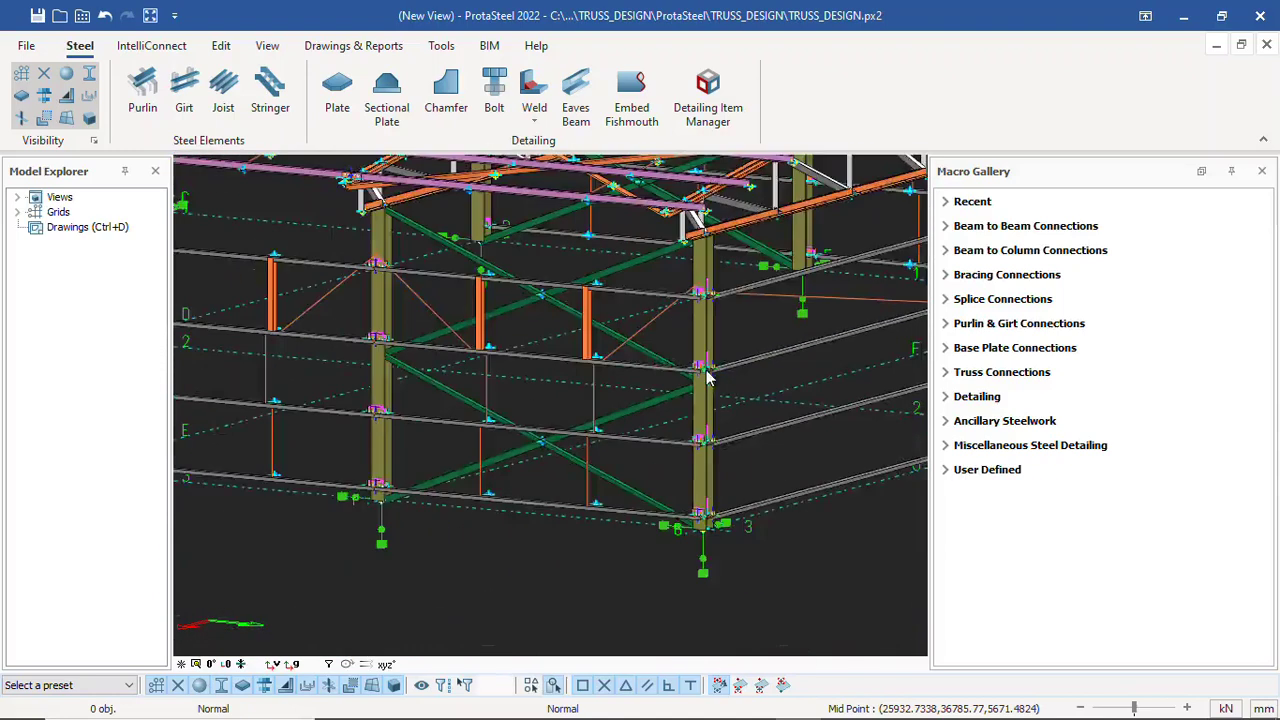
{"action": "scroll", "coordinate": [698, 387], "scroll_direction": "up", "scroll_amount": 8}
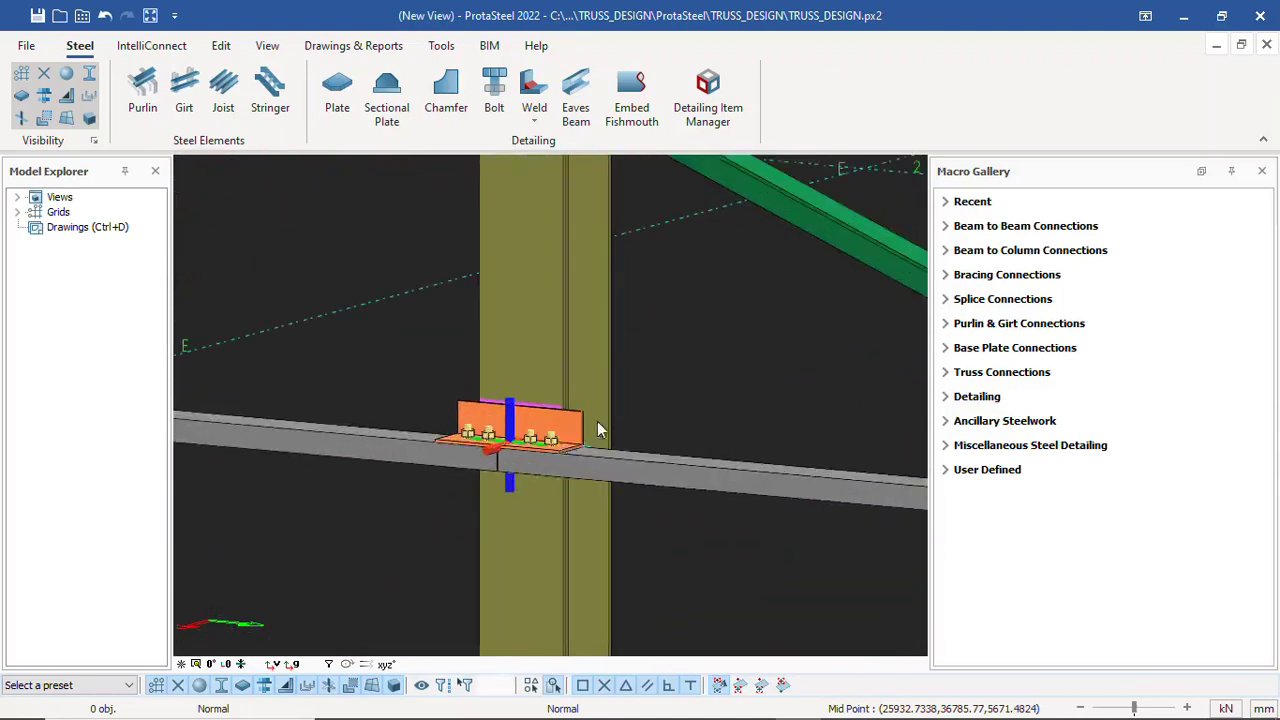
{"action": "scroll", "coordinate": [541, 466], "scroll_direction": "down", "scroll_amount": 6}
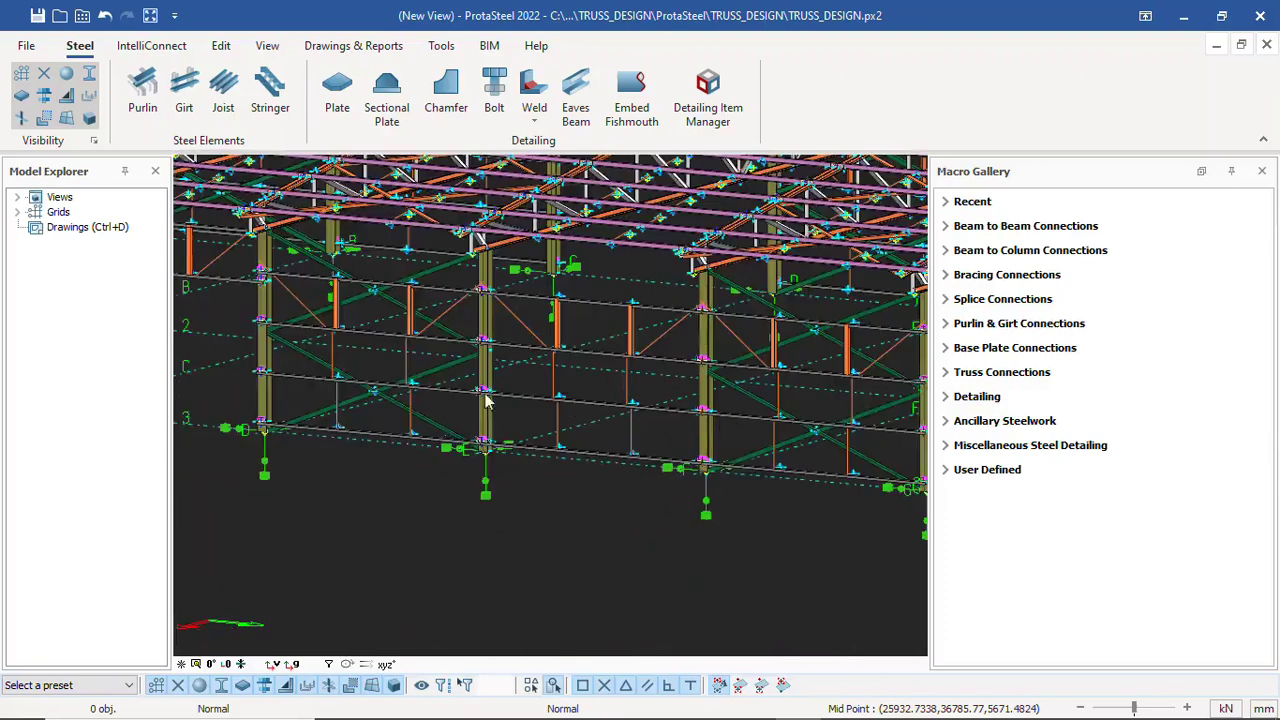
{"action": "scroll", "coordinate": [497, 398], "scroll_direction": "up", "scroll_amount": 4}
{"action": "scroll", "coordinate": [502, 398], "scroll_direction": "up", "scroll_amount": 2}
{"action": "scroll", "coordinate": [607, 479], "scroll_direction": "down", "scroll_amount": 8}
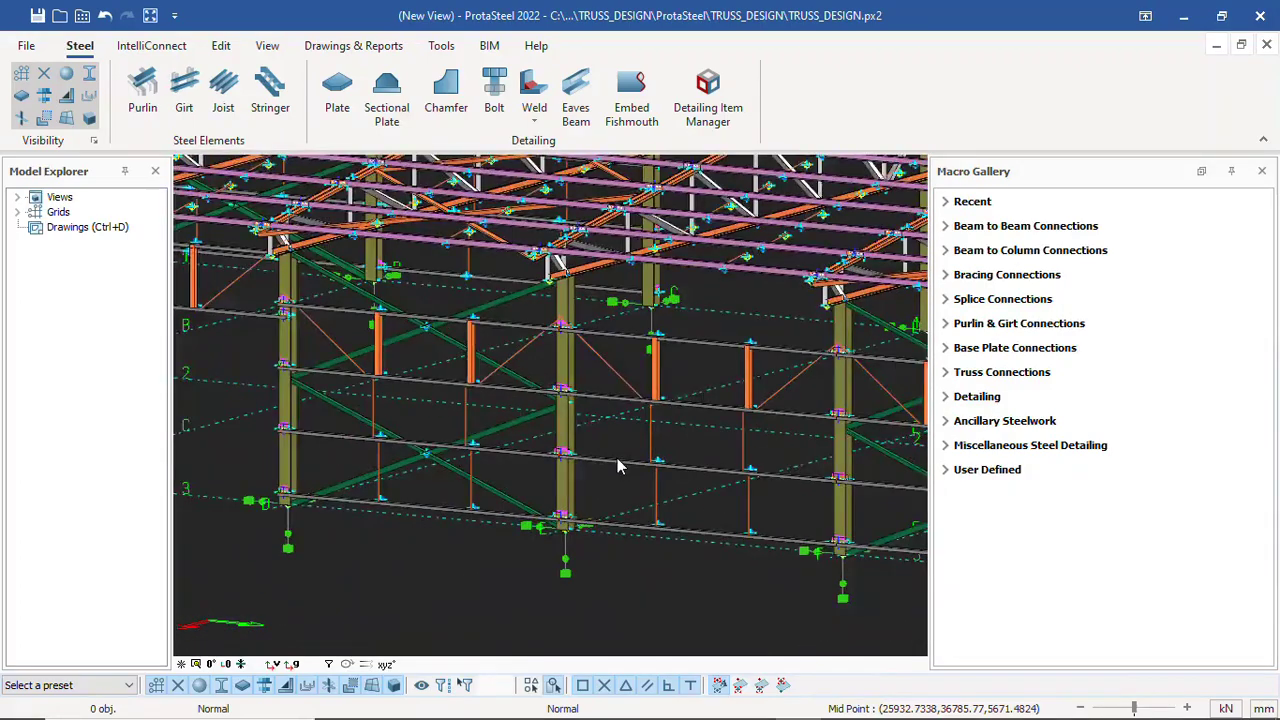
{"action": "scroll", "coordinate": [622, 508], "scroll_direction": "up", "scroll_amount": 3}
{"action": "scroll", "coordinate": [474, 405], "scroll_direction": "down", "scroll_amount": 5}
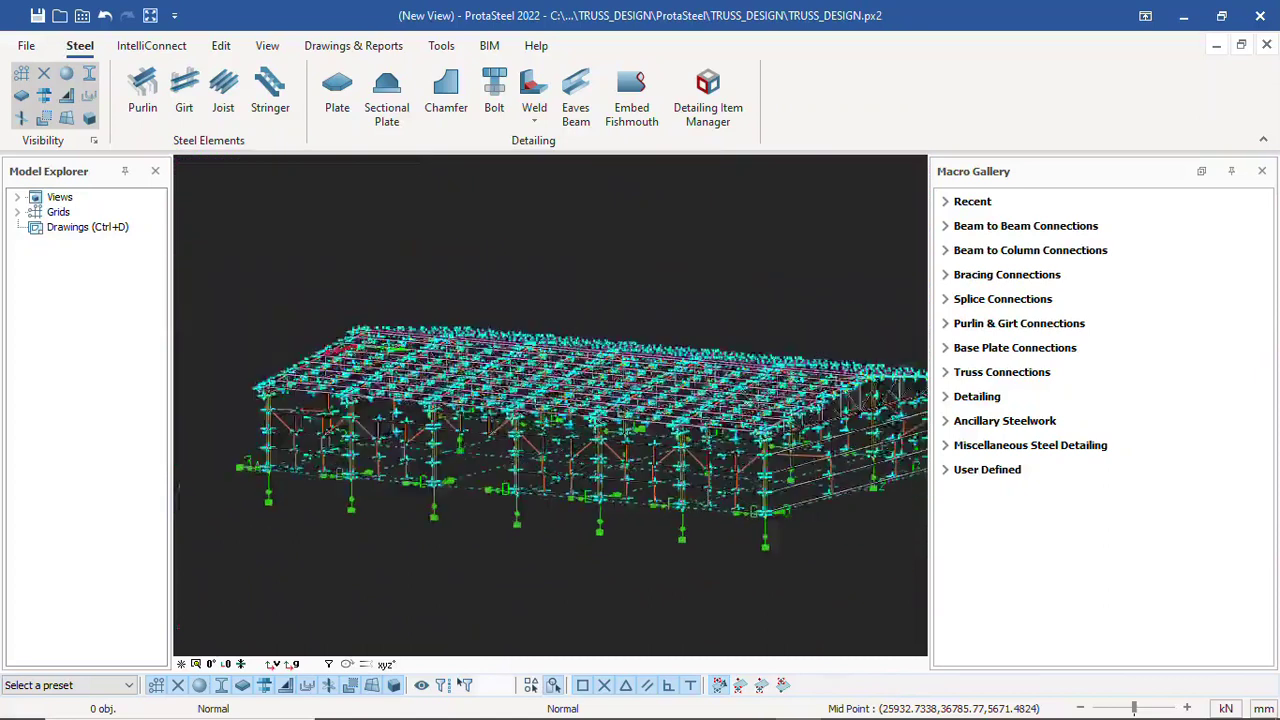
Run IntelliConnect sag rod connections on the whole model, then review and close the connection log
{"action": "scroll", "coordinate": [494, 378], "scroll_direction": "down", "scroll_amount": 1}
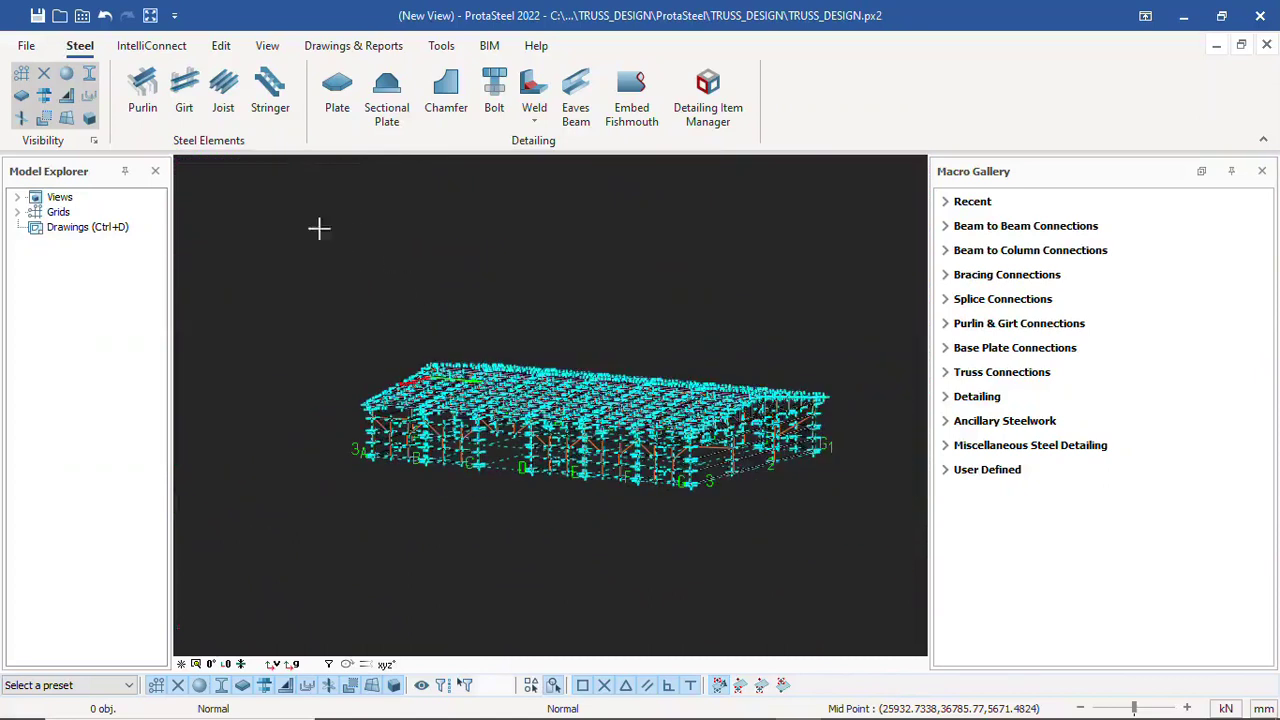
{"action": "left_click_drag", "start_coordinate": [318, 229], "coordinate": [878, 530]}
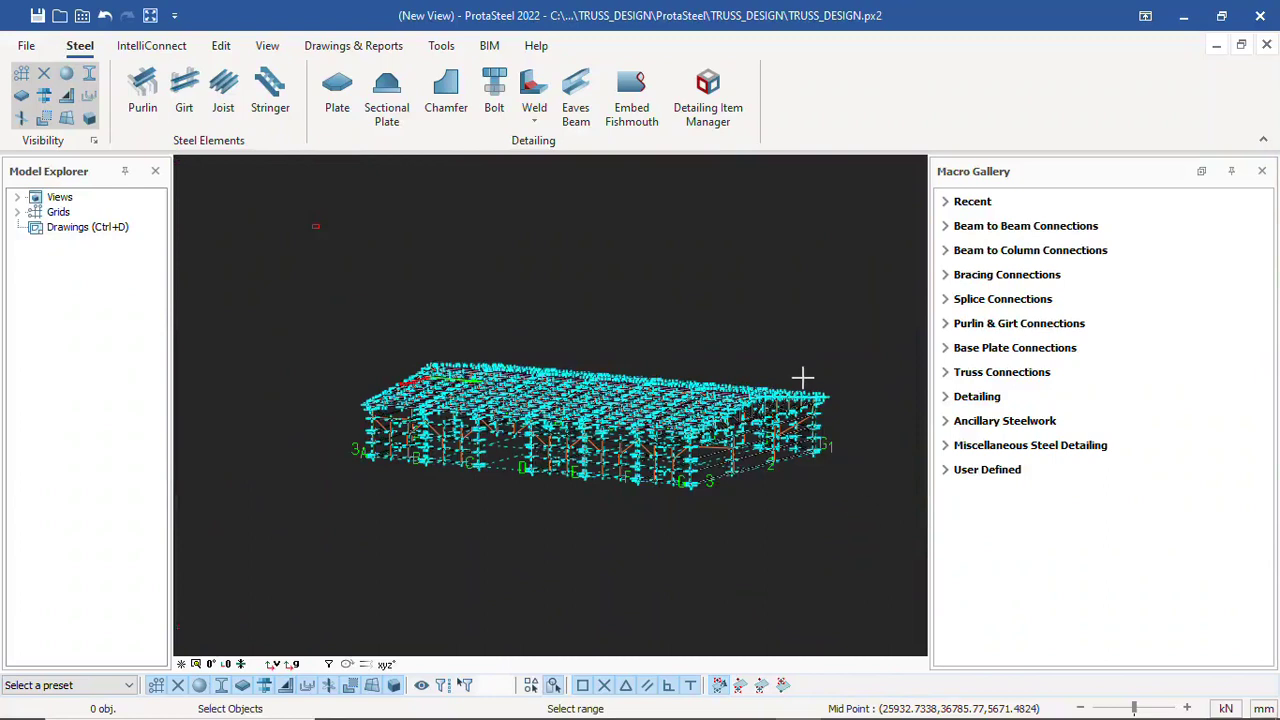
{"action": "right_click", "coordinate": [813, 228]}
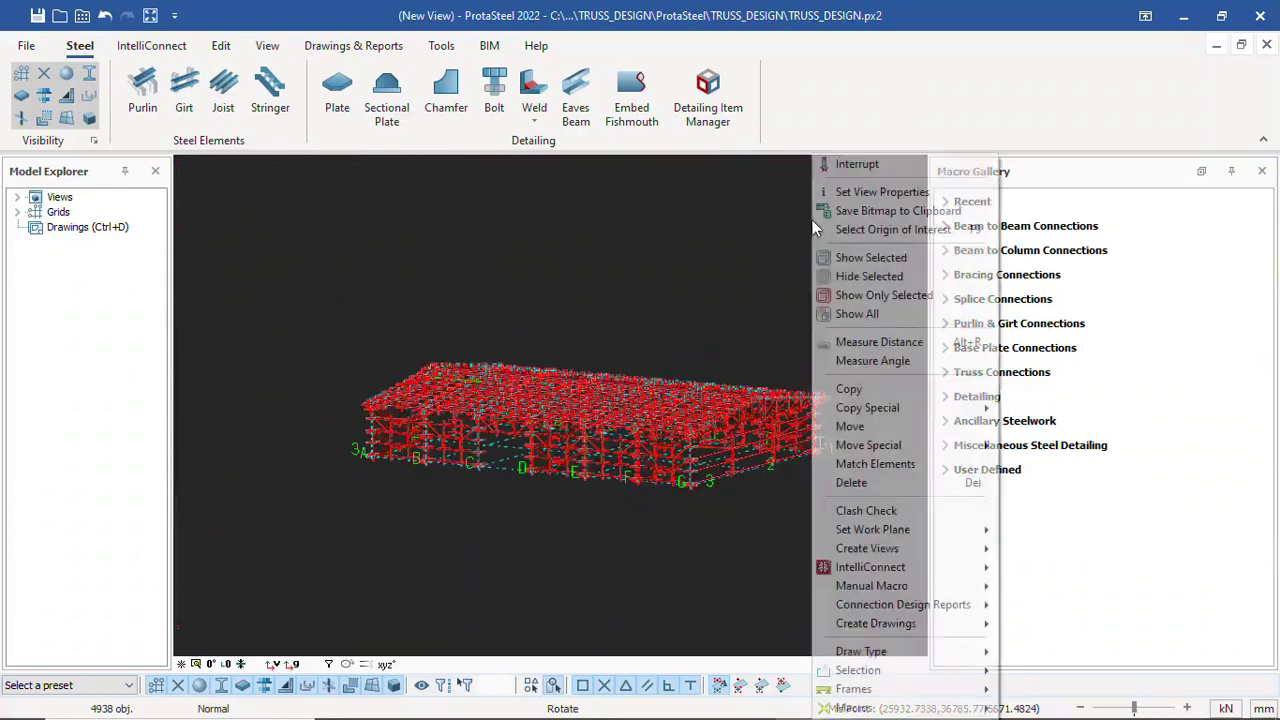
{"action": "mouse_move", "coordinate": [900, 567]}
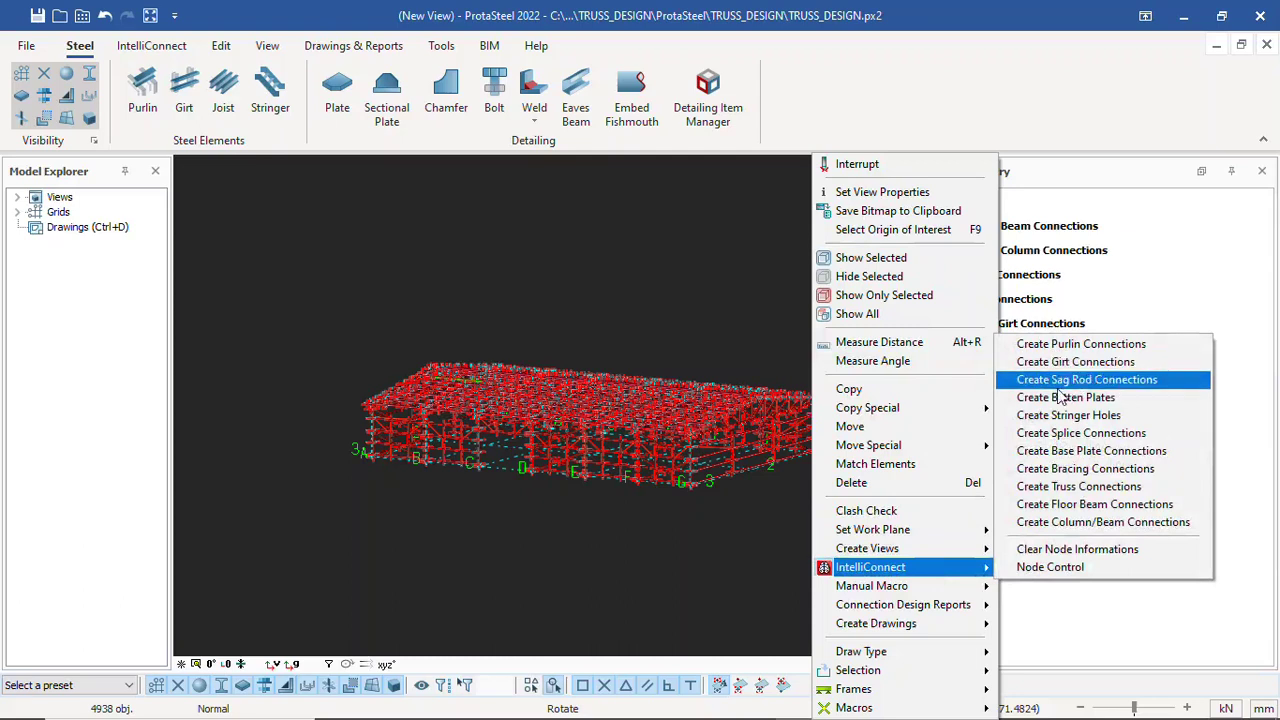
{"action": "left_click", "coordinate": [1097, 387]}
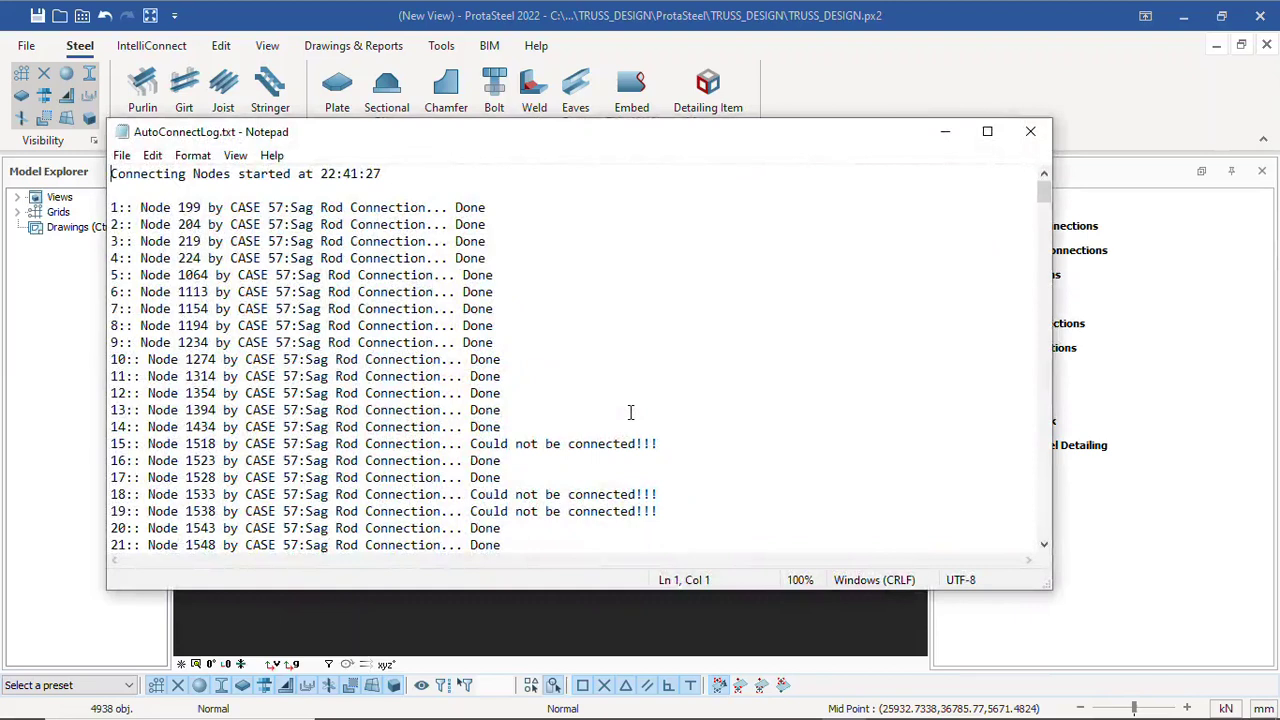
{"action": "scroll", "coordinate": [610, 412], "scroll_direction": "down", "scroll_amount": 10}
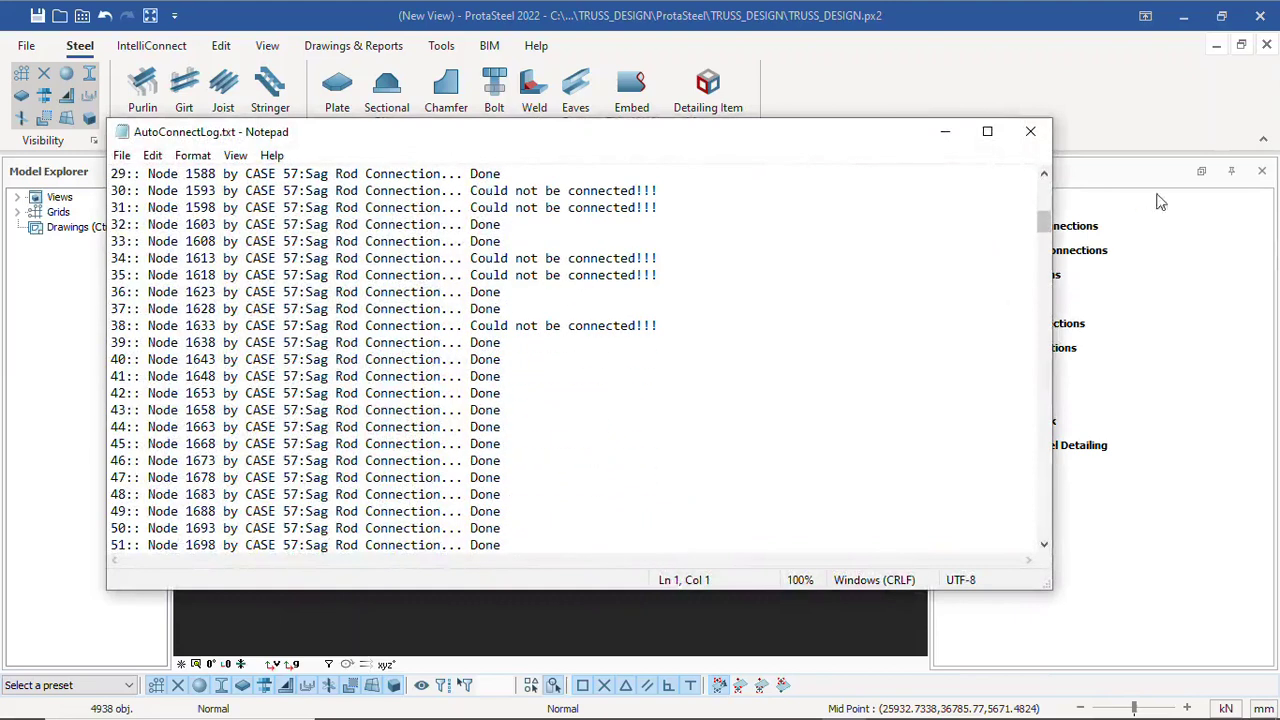
{"action": "left_click", "coordinate": [1030, 131]}
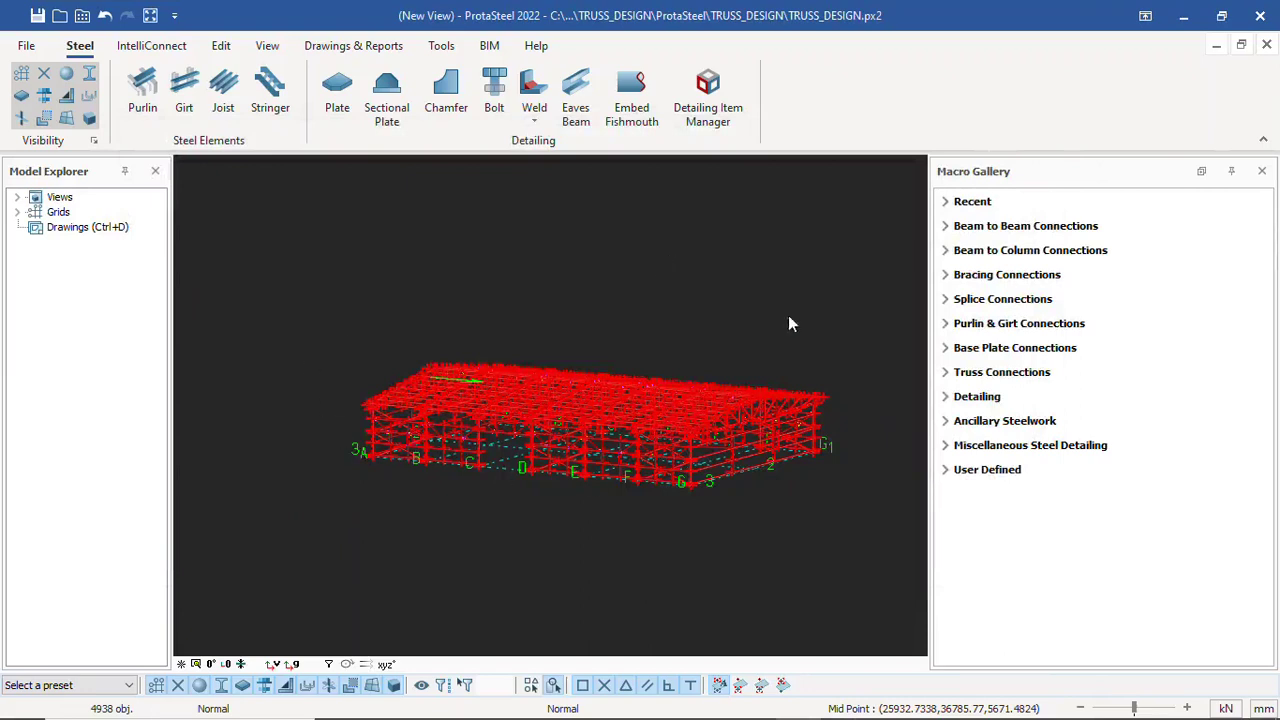
Run IntelliConnect bracing connections on the selected model for vertical bracings with a gusset plate thickness of 8 mm
{"action": "right_click", "coordinate": [808, 249]}
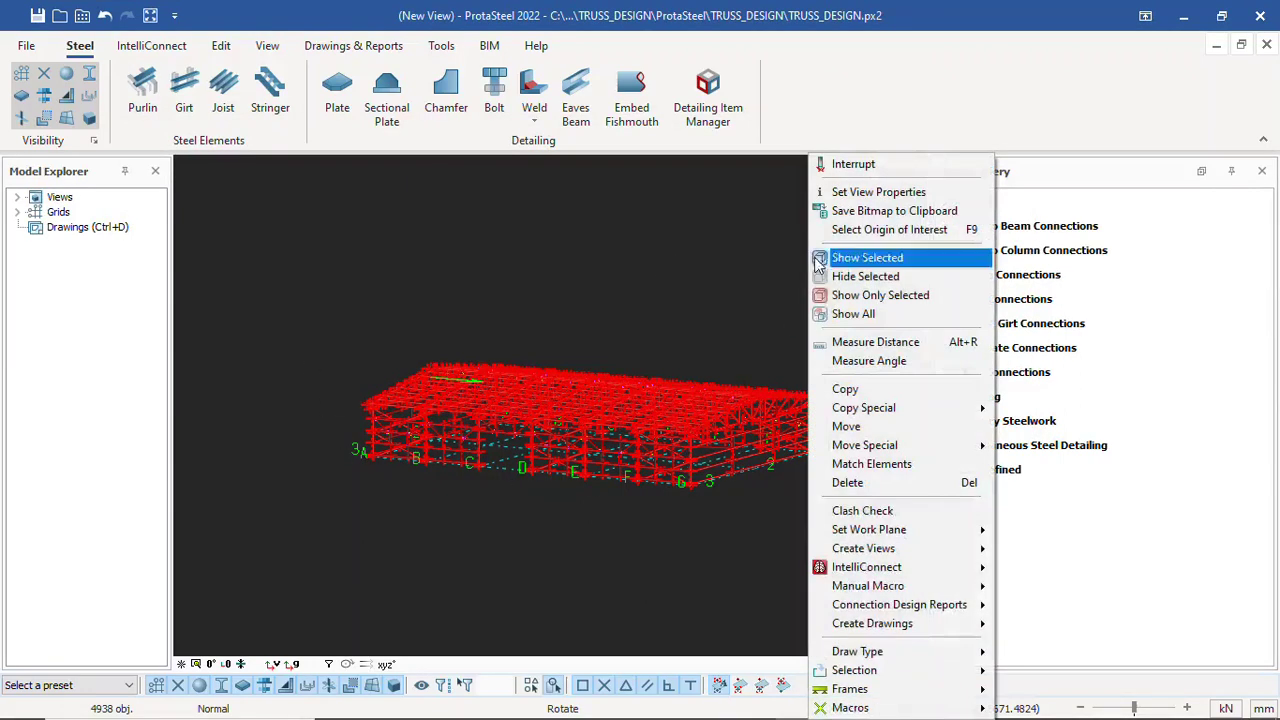
{"action": "mouse_move", "coordinate": [866, 574]}
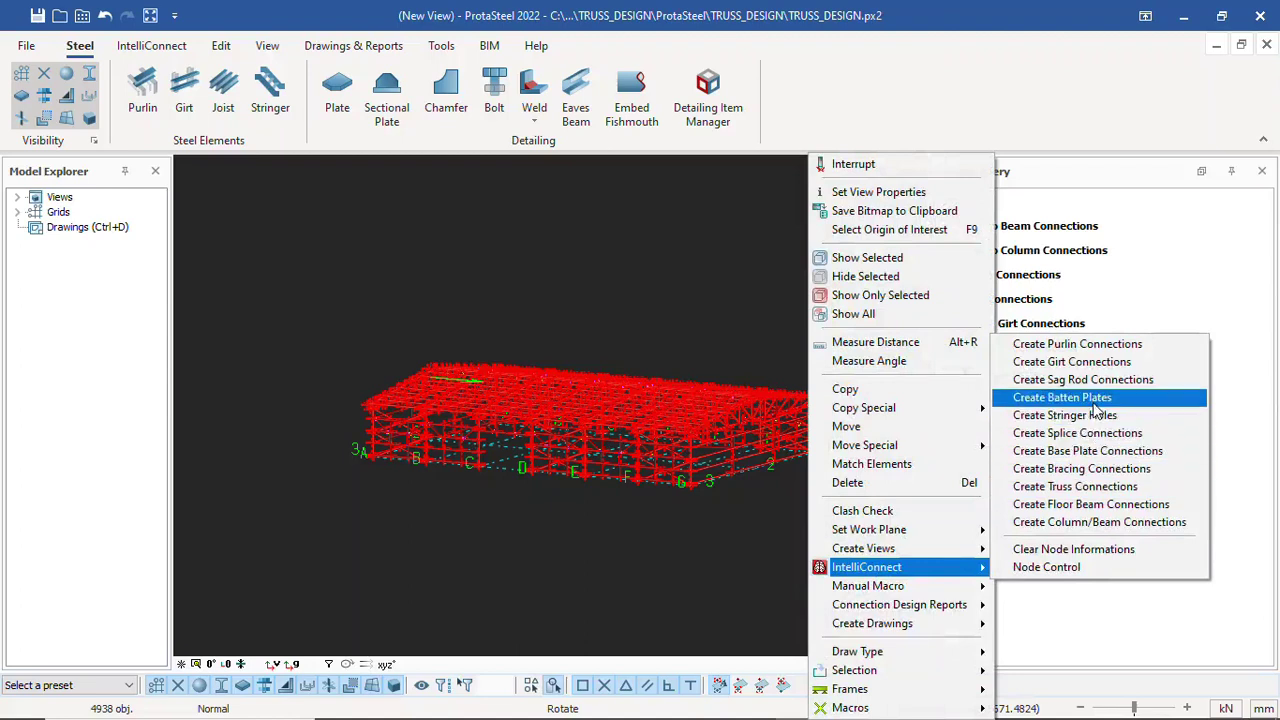
{"action": "left_click", "coordinate": [1068, 475]}
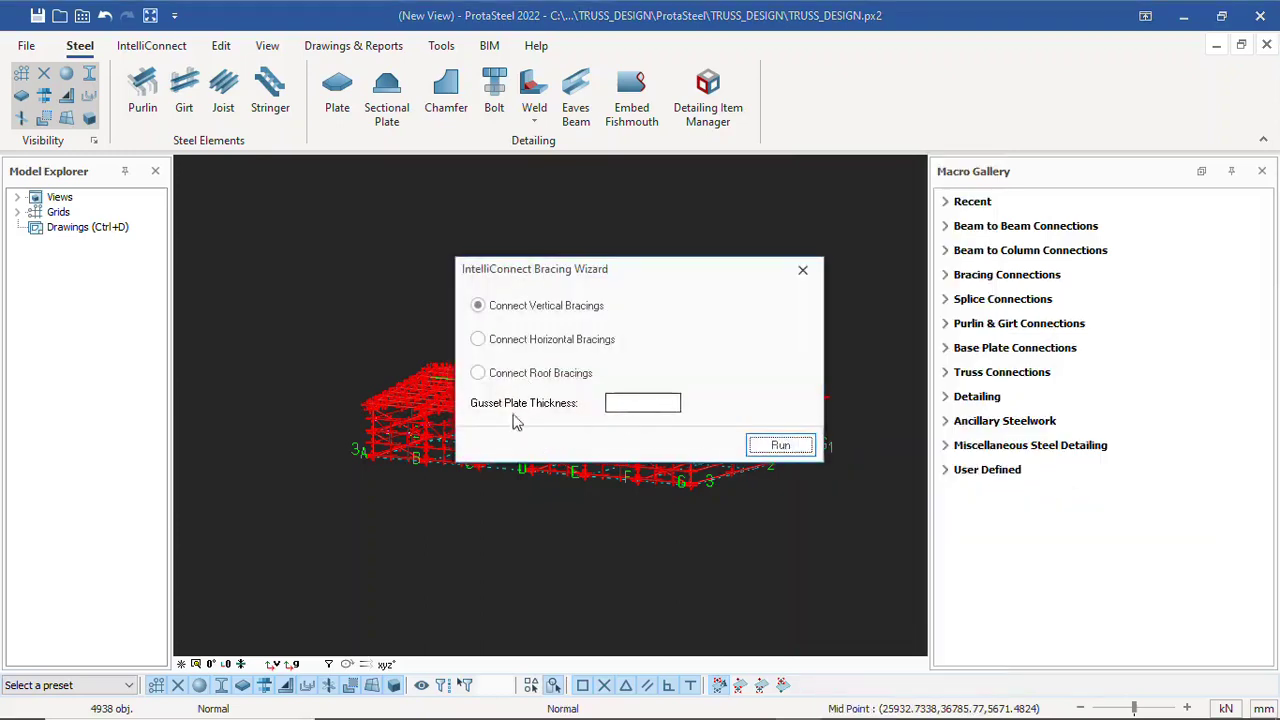
{"action": "left_click", "coordinate": [630, 402]}
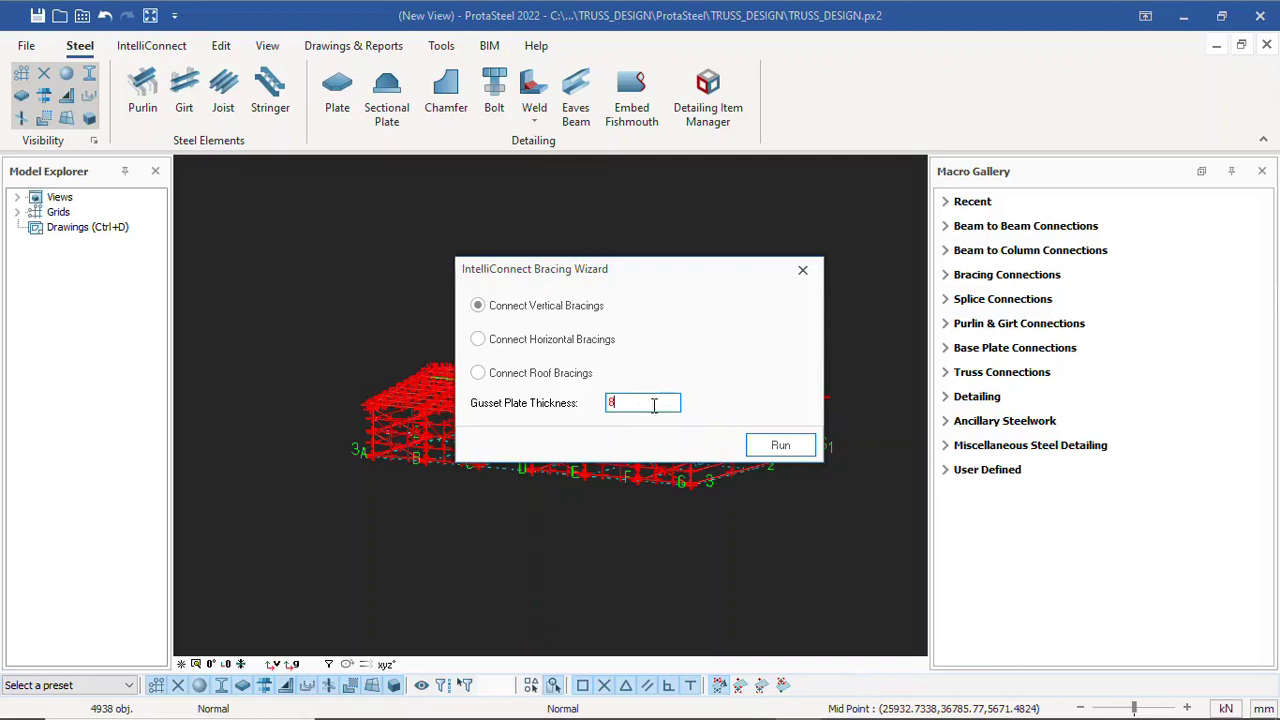
{"action": "left_click", "coordinate": [779, 447]}
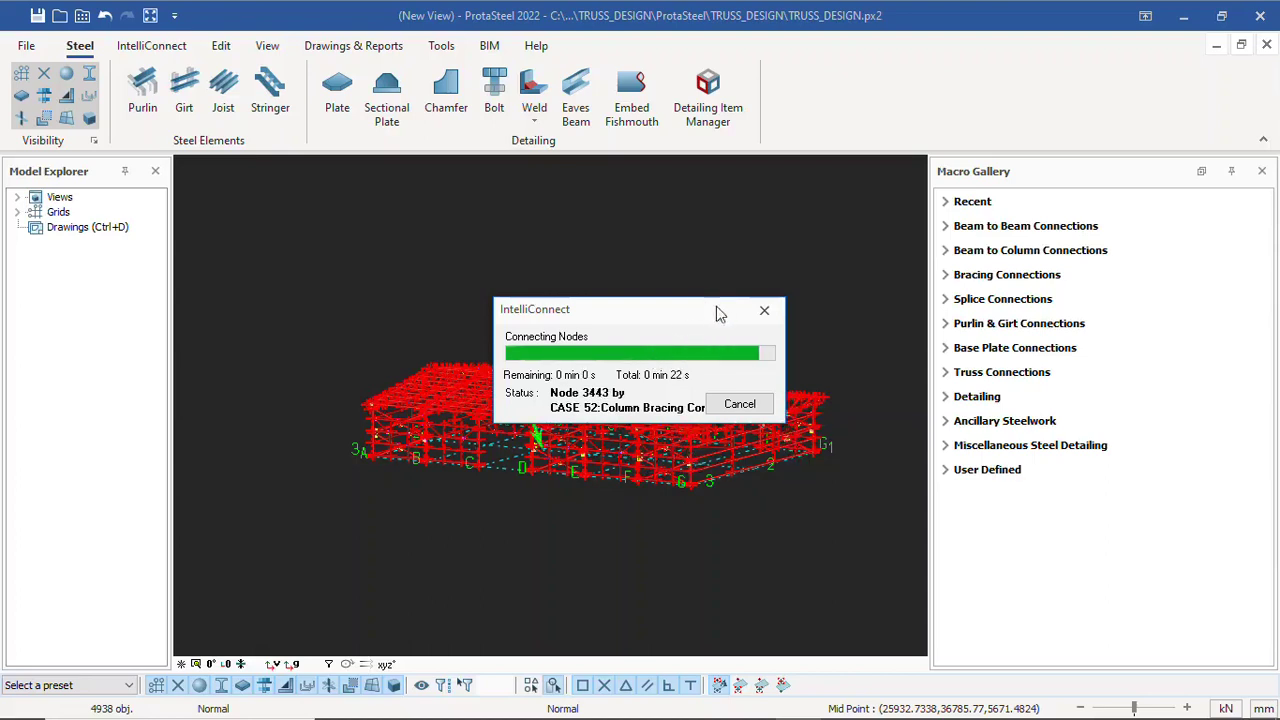
Review the bracing connection log through to its last entries and close it
{"action": "scroll", "coordinate": [541, 455], "scroll_direction": "down", "scroll_amount": 8}
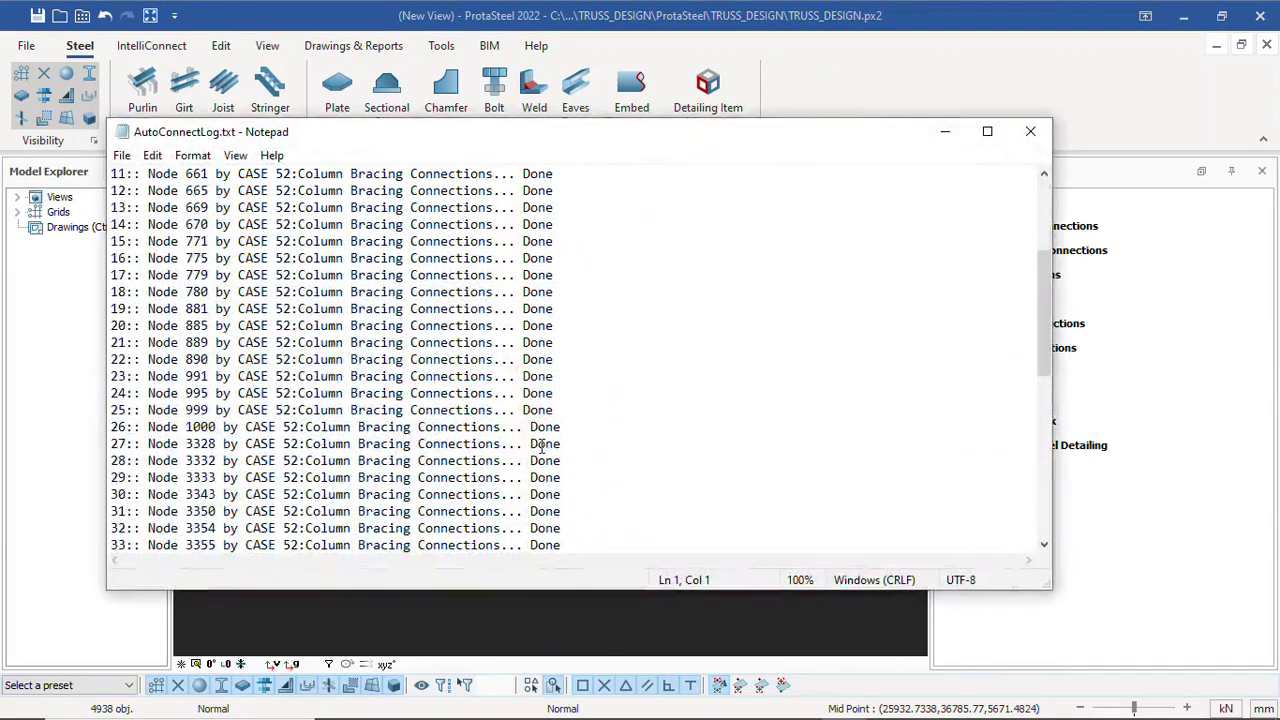
{"action": "scroll", "coordinate": [541, 455], "scroll_direction": "down", "scroll_amount": 5}
{"action": "scroll", "coordinate": [871, 343], "scroll_direction": "up", "scroll_amount": 4}
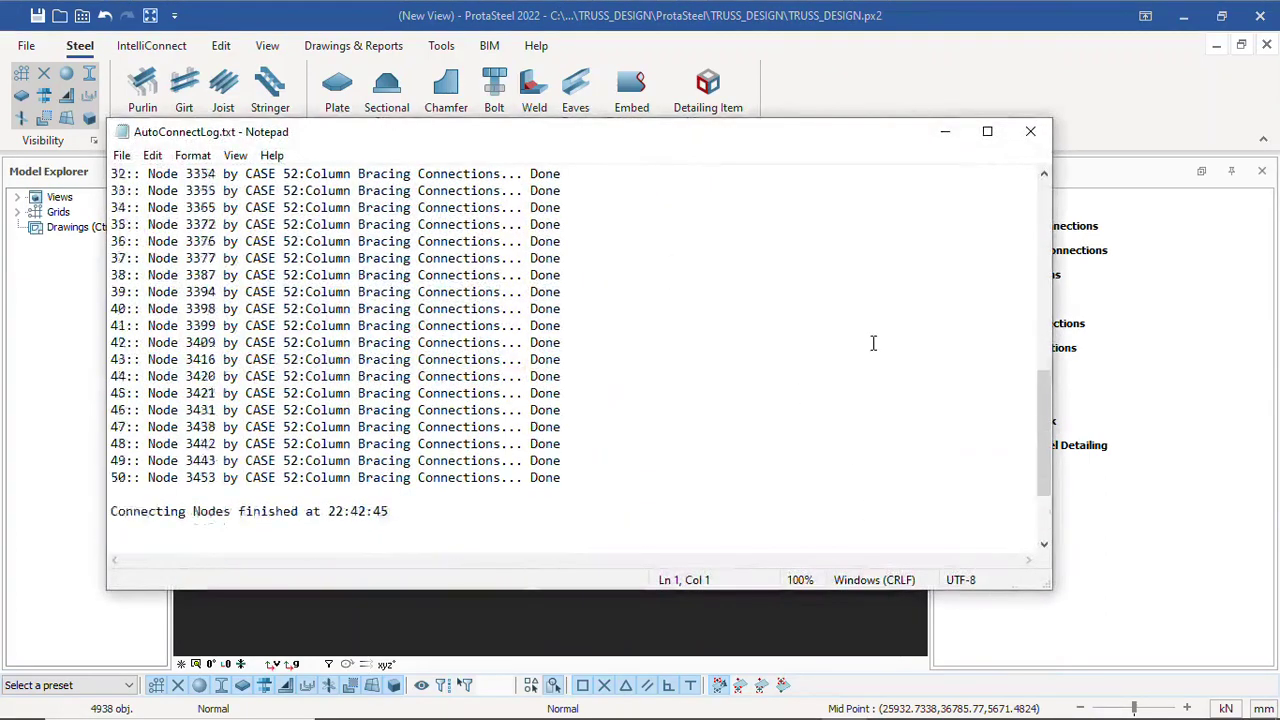
{"action": "left_click", "coordinate": [1031, 131]}
Clear the selection and inspect the vertical bracing gusset plates at the brace crossings and on the side wall columns
{"action": "scroll", "coordinate": [700, 422], "scroll_direction": "up", "scroll_amount": 10}
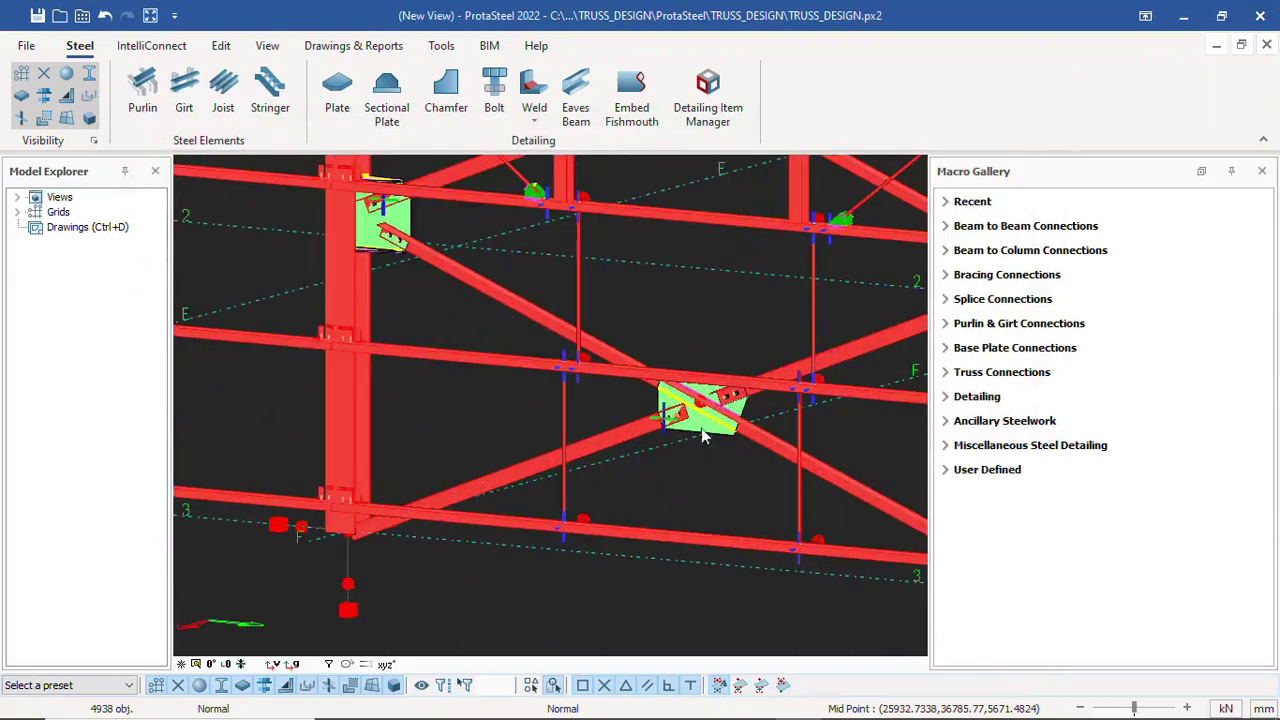
{"action": "left_click", "coordinate": [697, 478]}
{"action": "scroll", "coordinate": [700, 422], "scroll_direction": "up", "scroll_amount": 3}
{"action": "scroll", "coordinate": [700, 422], "scroll_direction": "down", "scroll_amount": 8}
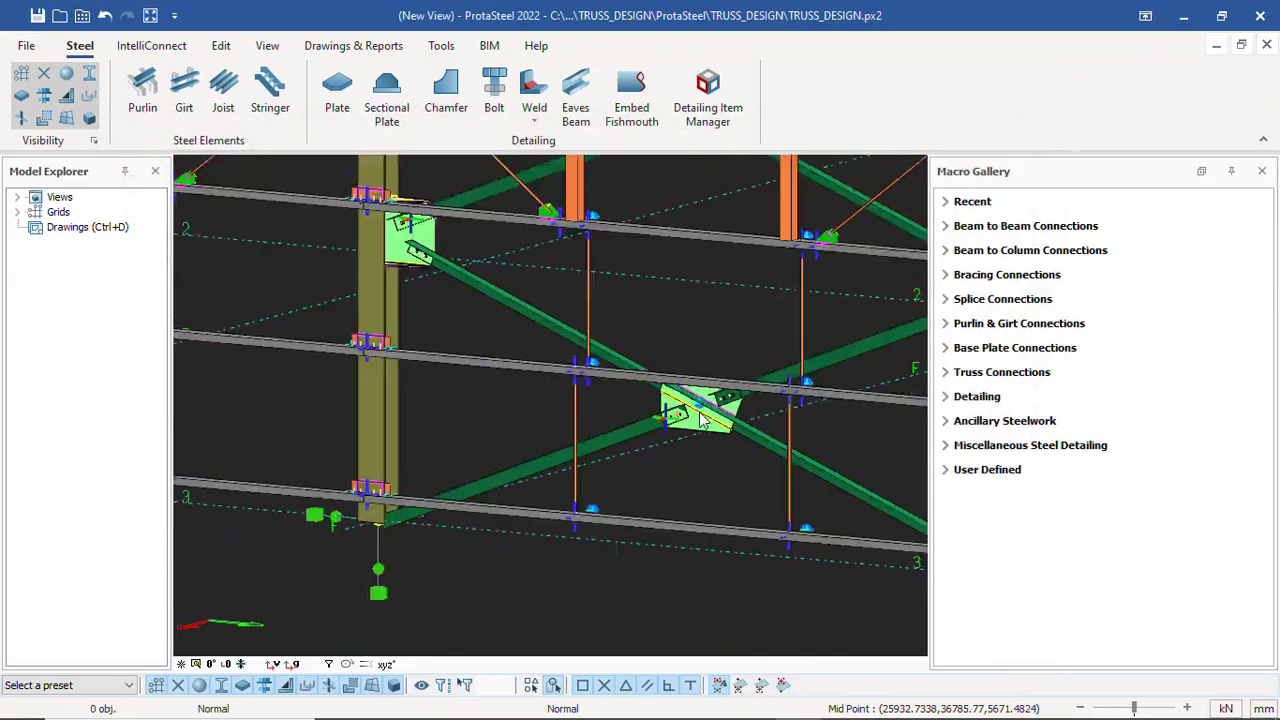
{"action": "scroll", "coordinate": [700, 422], "scroll_direction": "up", "scroll_amount": 5}
{"action": "scroll", "coordinate": [690, 283], "scroll_direction": "up", "scroll_amount": 3}
{"action": "scroll", "coordinate": [690, 283], "scroll_direction": "down", "scroll_amount": 6}
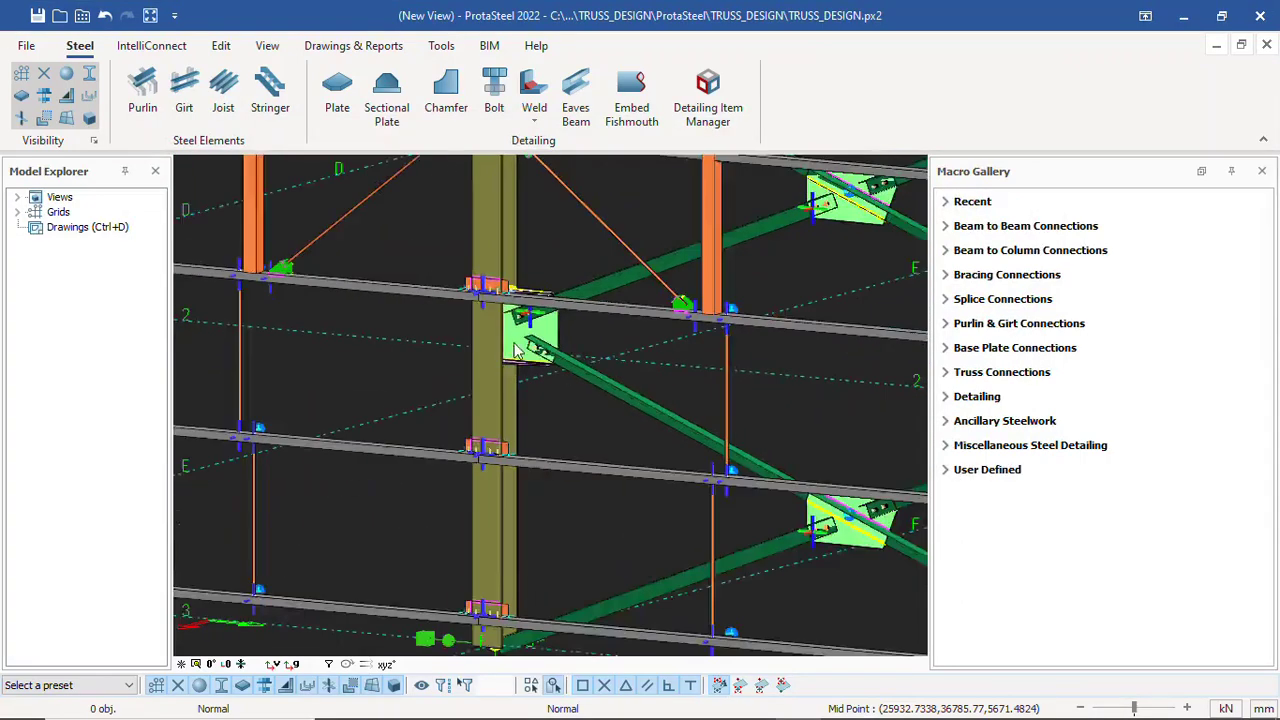
{"action": "scroll", "coordinate": [690, 283], "scroll_direction": "up", "scroll_amount": 4}
{"action": "scroll", "coordinate": [690, 283], "scroll_direction": "up", "scroll_amount": 2}
{"action": "scroll", "coordinate": [680, 330], "scroll_direction": "down", "scroll_amount": 8}
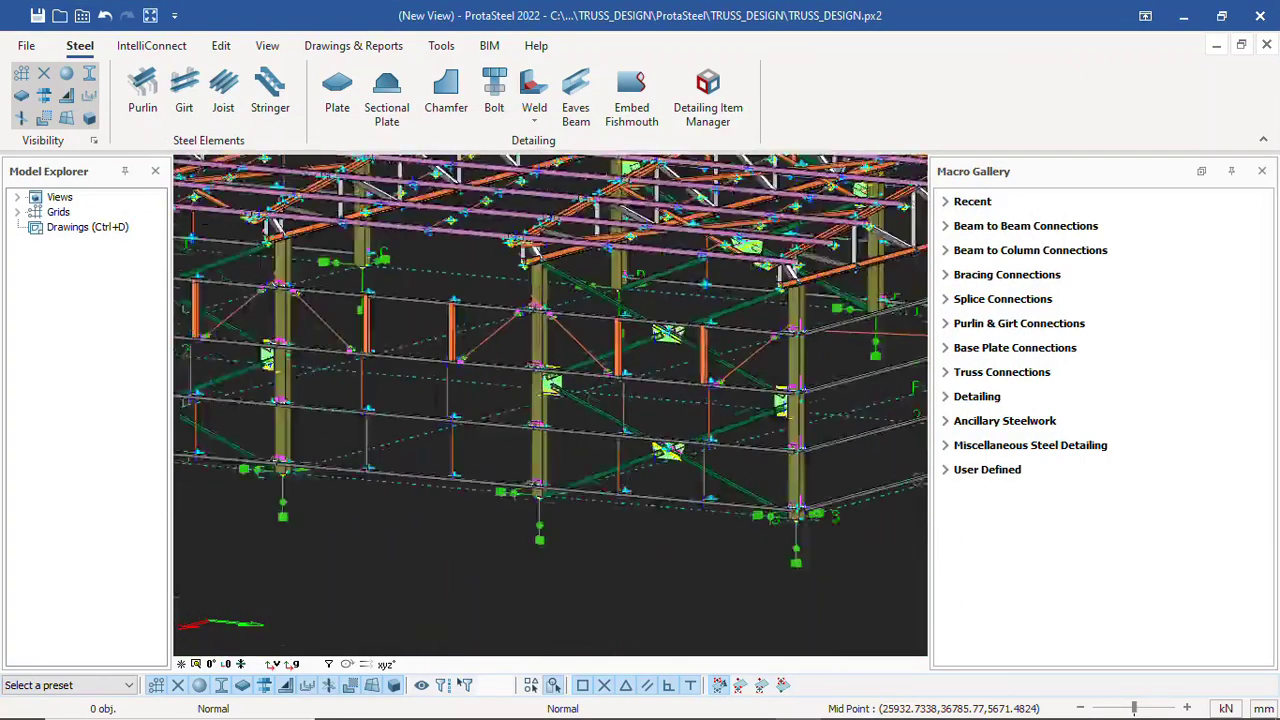
Select the whole model and run IntelliConnect truss connections with a gusset plate thickness of 8 mm
{"action": "scroll", "coordinate": [709, 409], "scroll_direction": "down", "scroll_amount": 5}
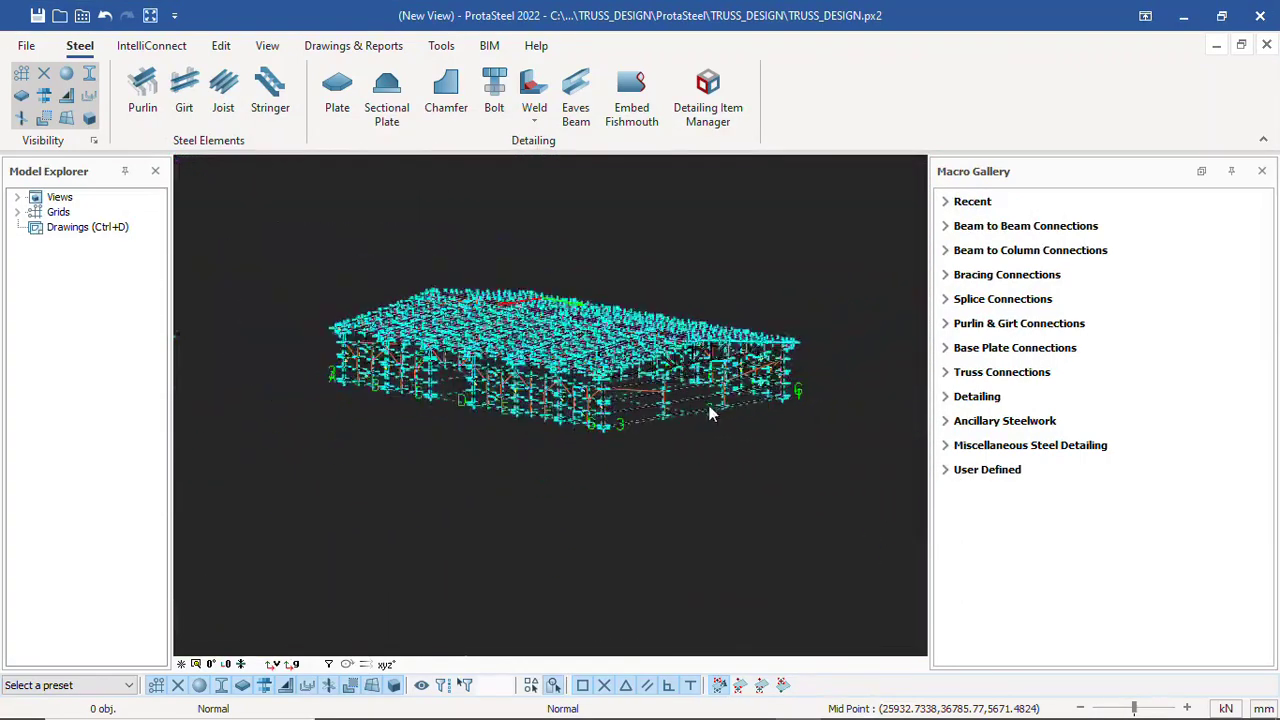
{"action": "left_click_drag", "start_coordinate": [481, 253], "coordinate": [840, 484]}
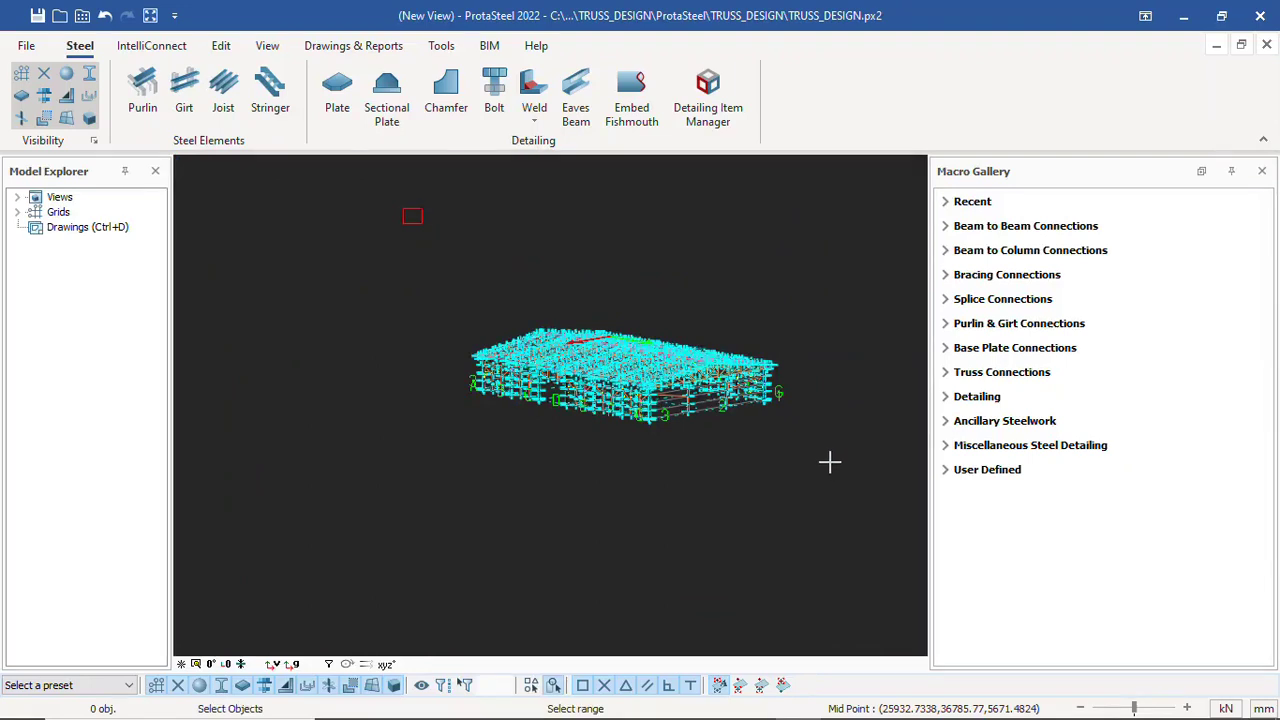
{"action": "left_click", "coordinate": [829, 463]}
{"action": "right_click", "coordinate": [780, 289]}
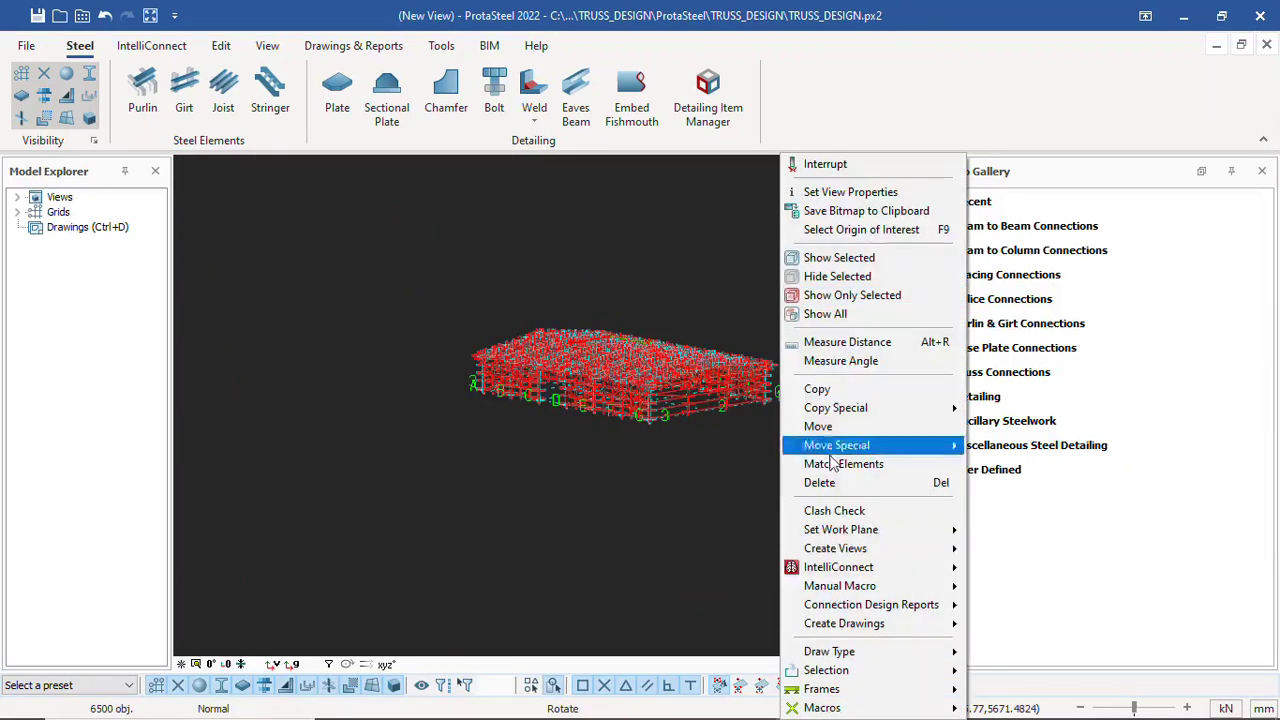
{"action": "mouse_move", "coordinate": [900, 569]}
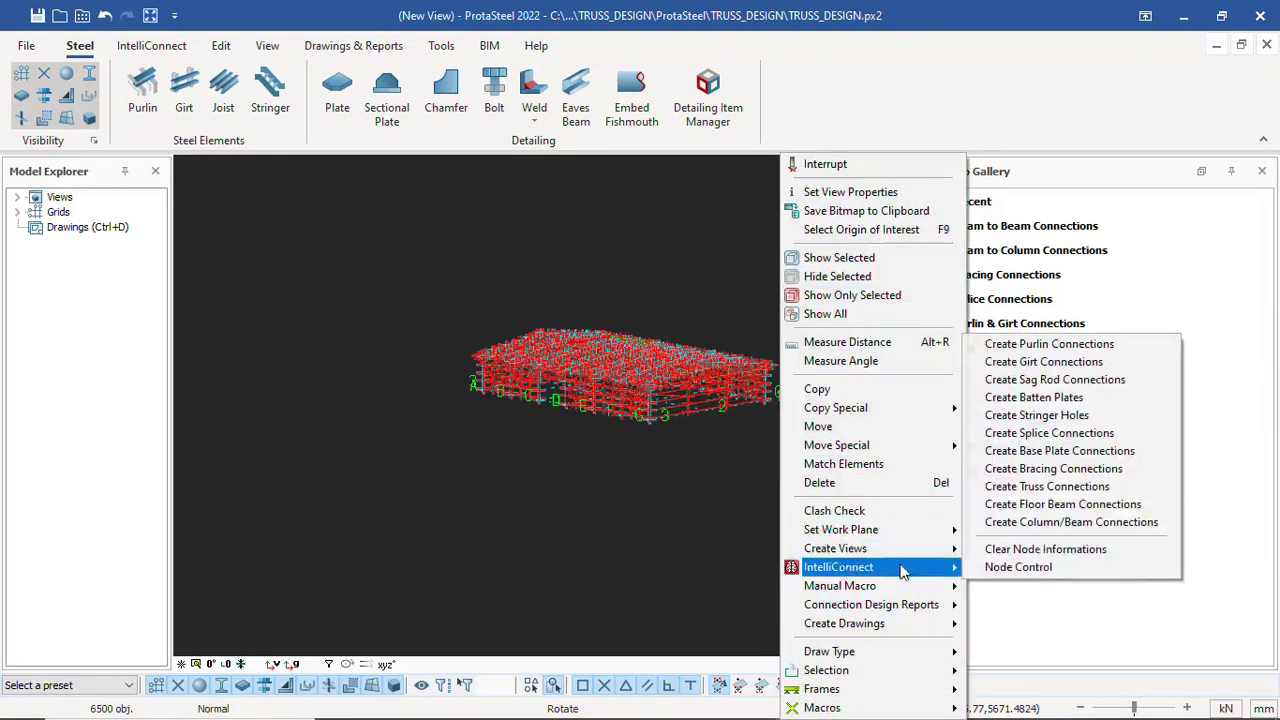
{"action": "left_click", "coordinate": [1057, 490]}
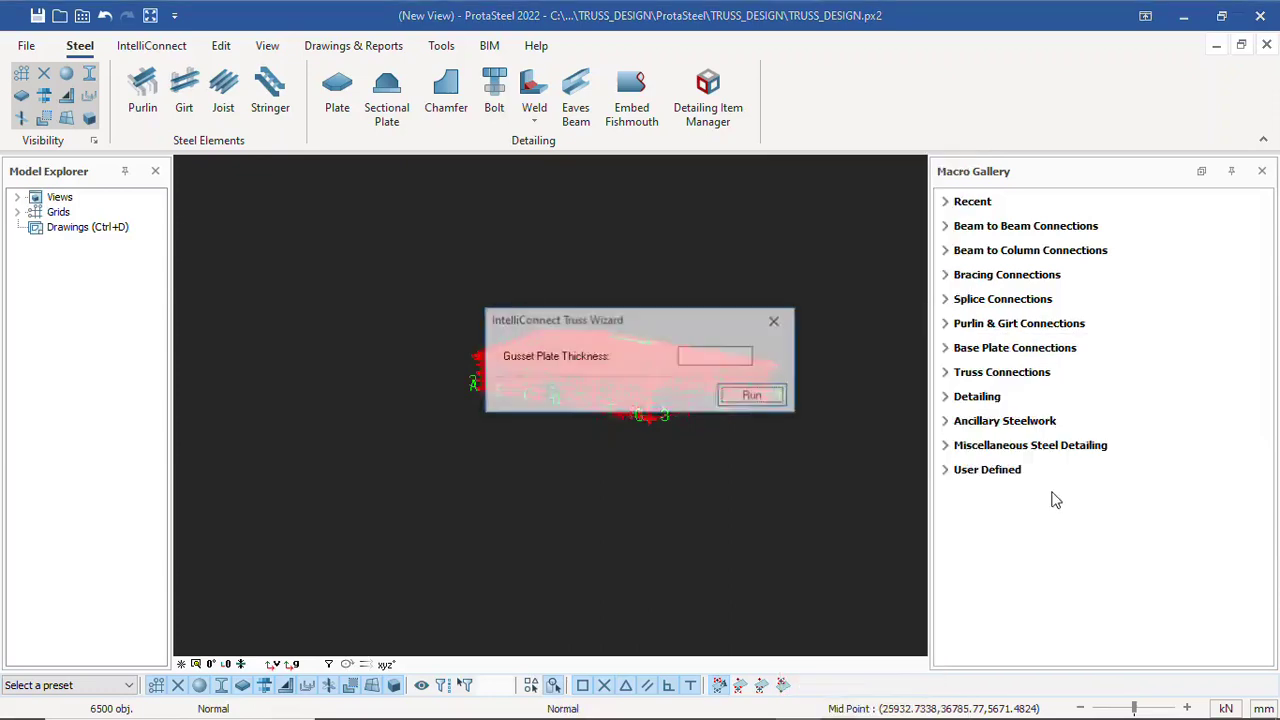
{"action": "left_click", "coordinate": [698, 356]}
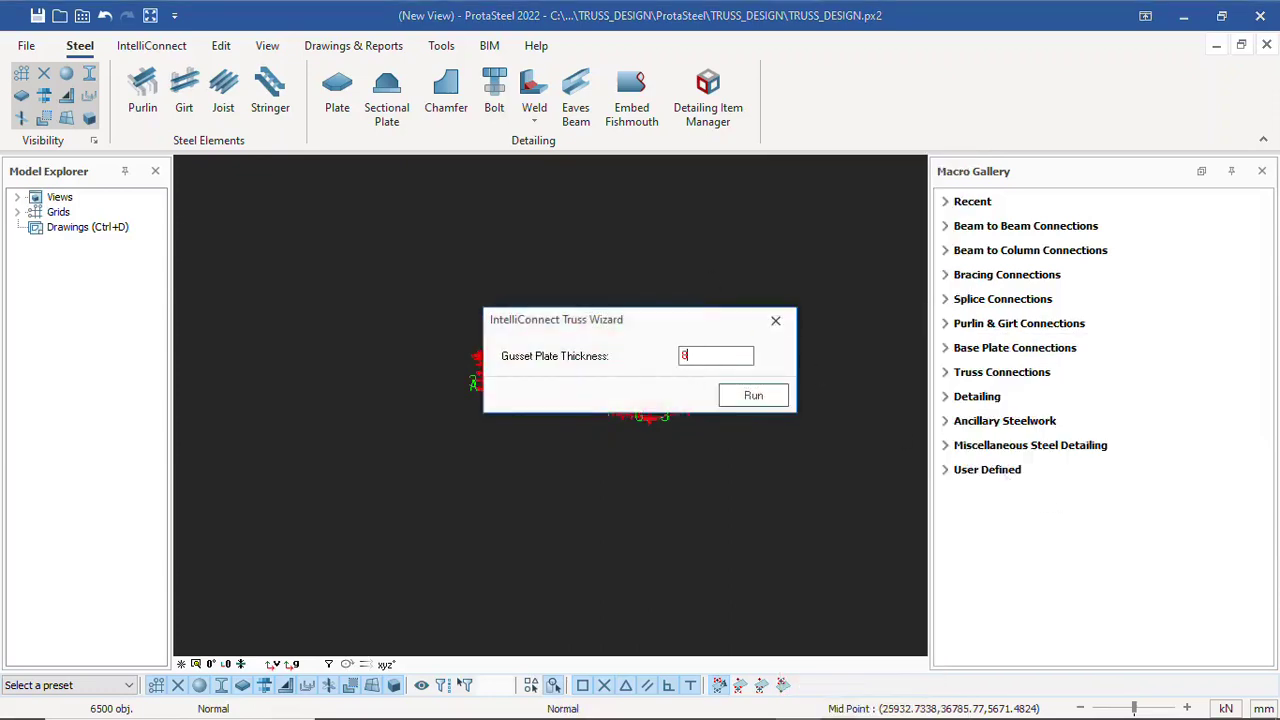
{"action": "left_click", "coordinate": [757, 397]}
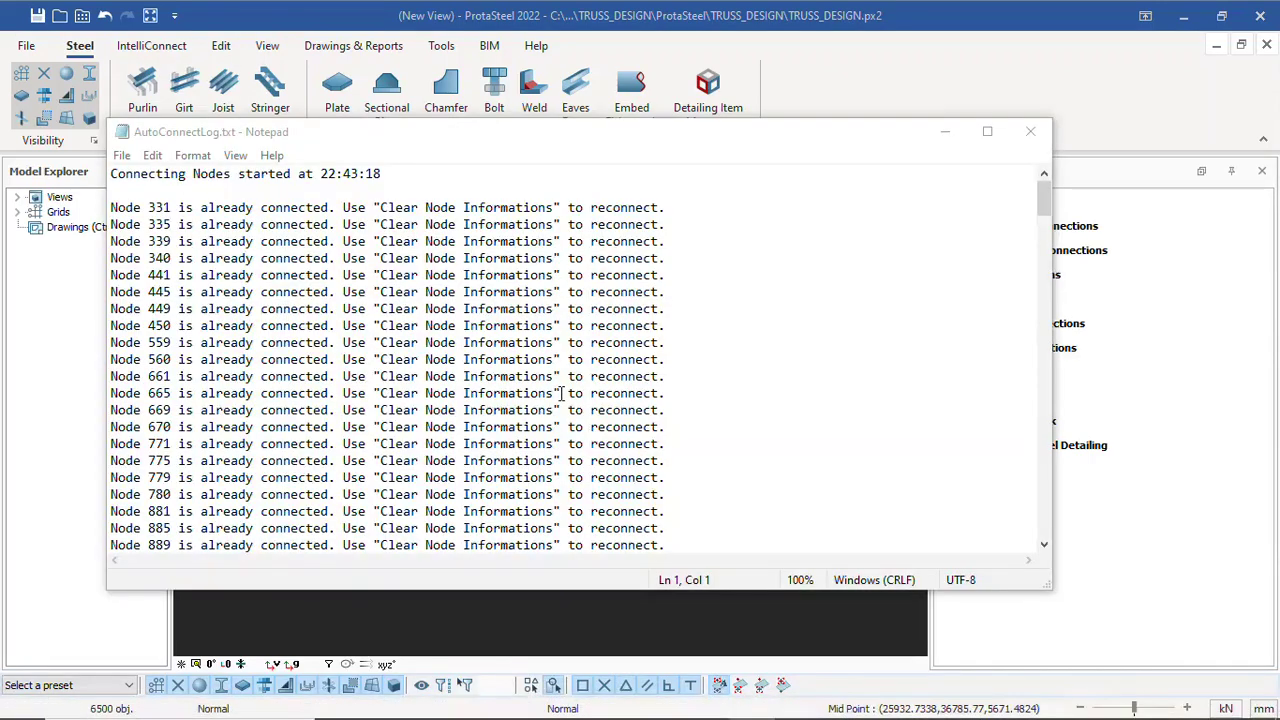
Review the truss connection log, including the top and bottom chord node entries, and close it
{"action": "scroll", "coordinate": [563, 400], "scroll_direction": "down", "scroll_amount": 8}
{"action": "scroll", "coordinate": [565, 400], "scroll_direction": "down", "scroll_amount": 3}
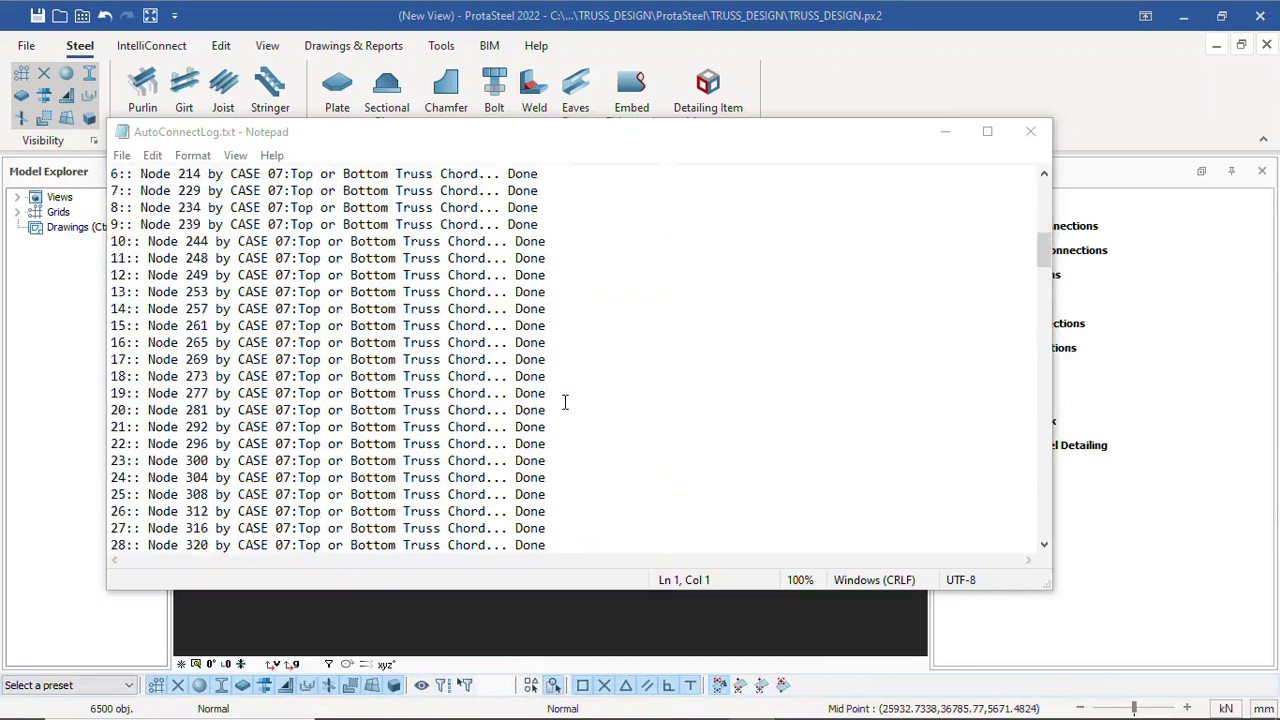
{"action": "scroll", "coordinate": [566, 404], "scroll_direction": "up", "scroll_amount": 7}
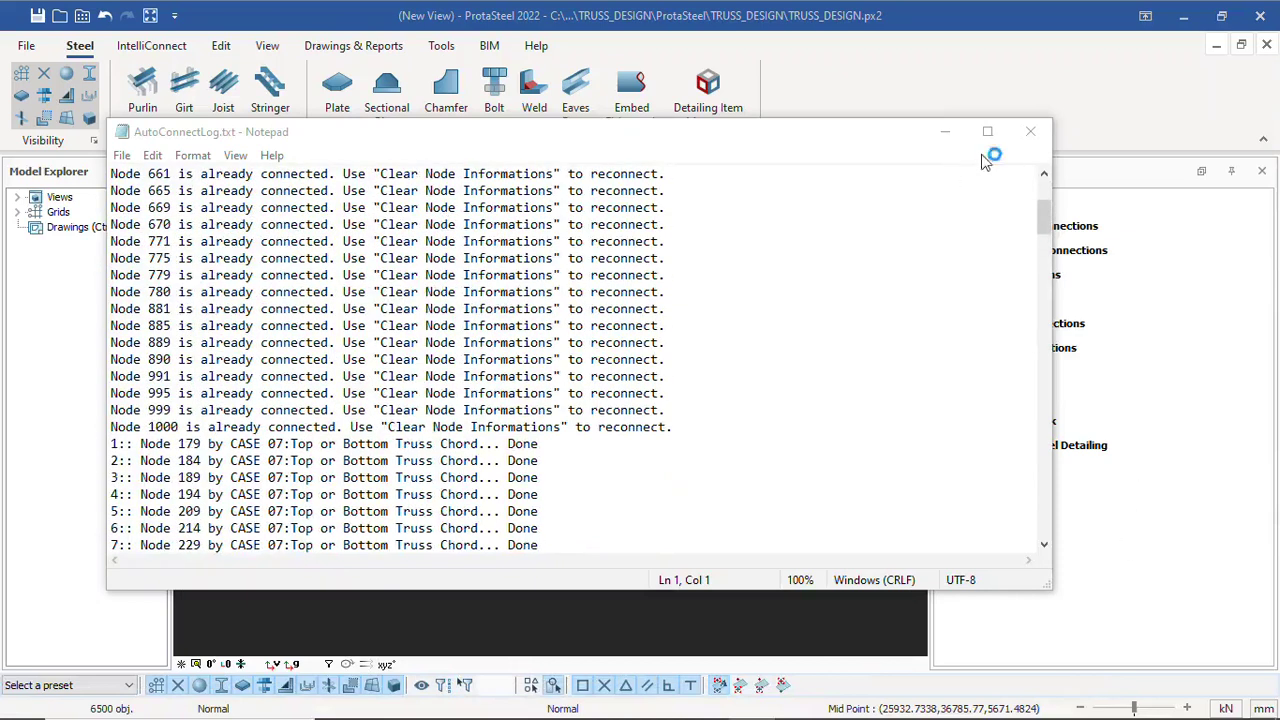
{"action": "left_click", "coordinate": [1030, 131]}
Bring up the commands available for the selected whole model
{"action": "scroll", "coordinate": [590, 410], "scroll_direction": "up", "scroll_amount": 5}
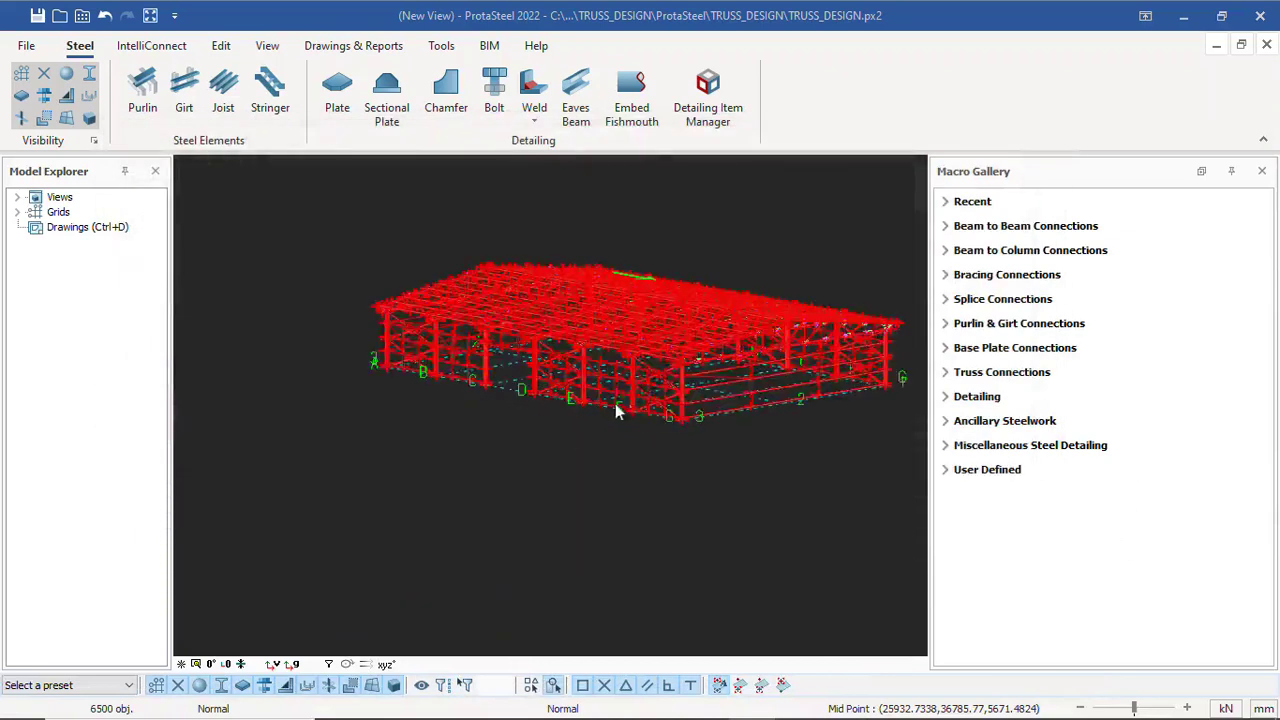
{"action": "scroll", "coordinate": [660, 355], "scroll_direction": "down", "scroll_amount": 2}
{"action": "right_click", "coordinate": [680, 375]}
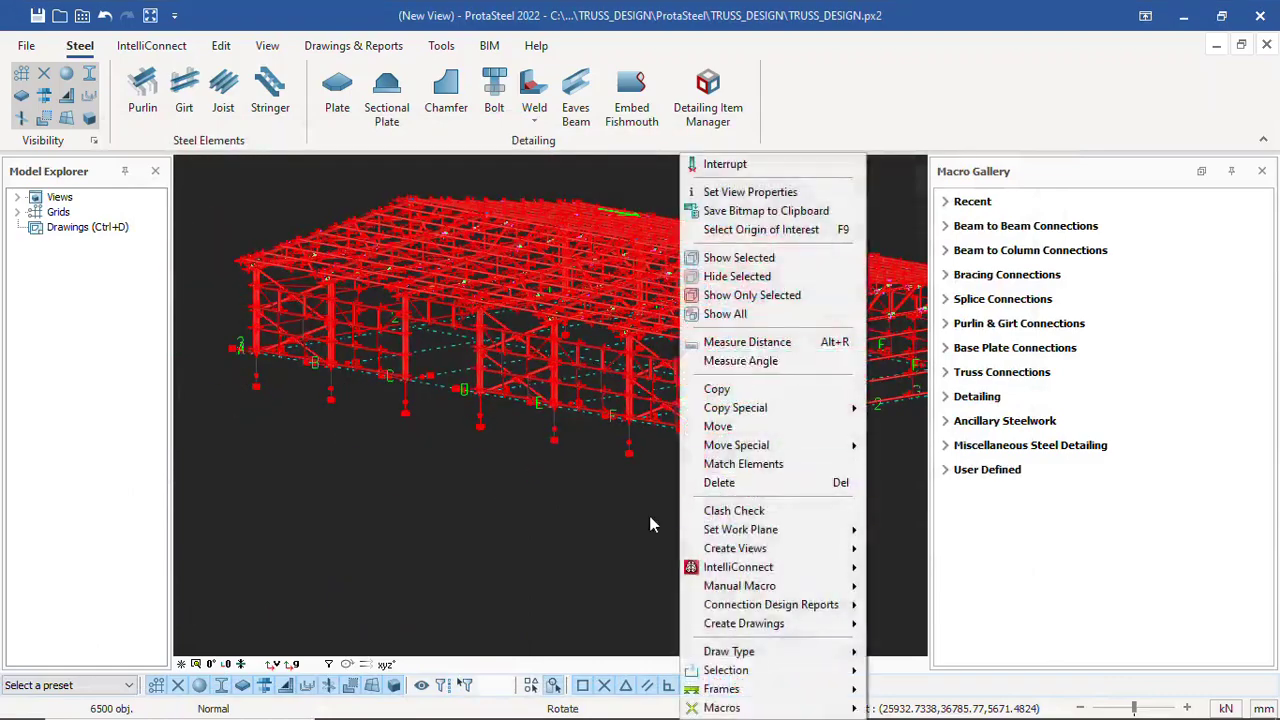
Clear the selection of the whole model and examine the roof purlins, bracing and truss members up close
{"action": "left_click", "coordinate": [649, 515]}
{"action": "scroll", "coordinate": [660, 405], "scroll_direction": "up", "scroll_amount": 6}
{"action": "scroll", "coordinate": [704, 331], "scroll_direction": "up", "scroll_amount": 2}
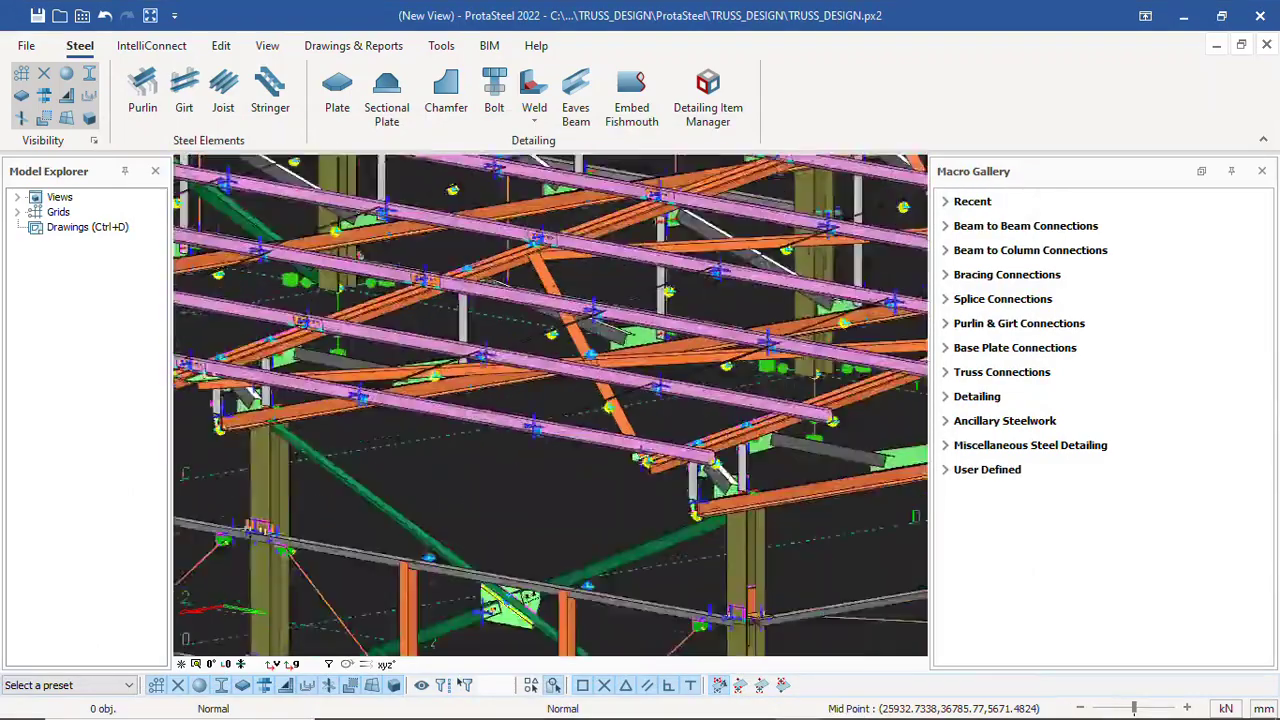
{"action": "scroll", "coordinate": [582, 346], "scroll_direction": "down", "scroll_amount": 5}
{"action": "middle_click_drag", "start_coordinate": [696, 398], "coordinate": [560, 440]}
{"action": "middle_click_drag", "start_coordinate": [640, 638], "coordinate": [731, 398]}
{"action": "scroll", "coordinate": [727, 401], "scroll_direction": "down", "scroll_amount": 3}
{"action": "scroll", "coordinate": [728, 392], "scroll_direction": "up", "scroll_amount": 3}
{"action": "scroll", "coordinate": [600, 290], "scroll_direction": "up", "scroll_amount": 8}
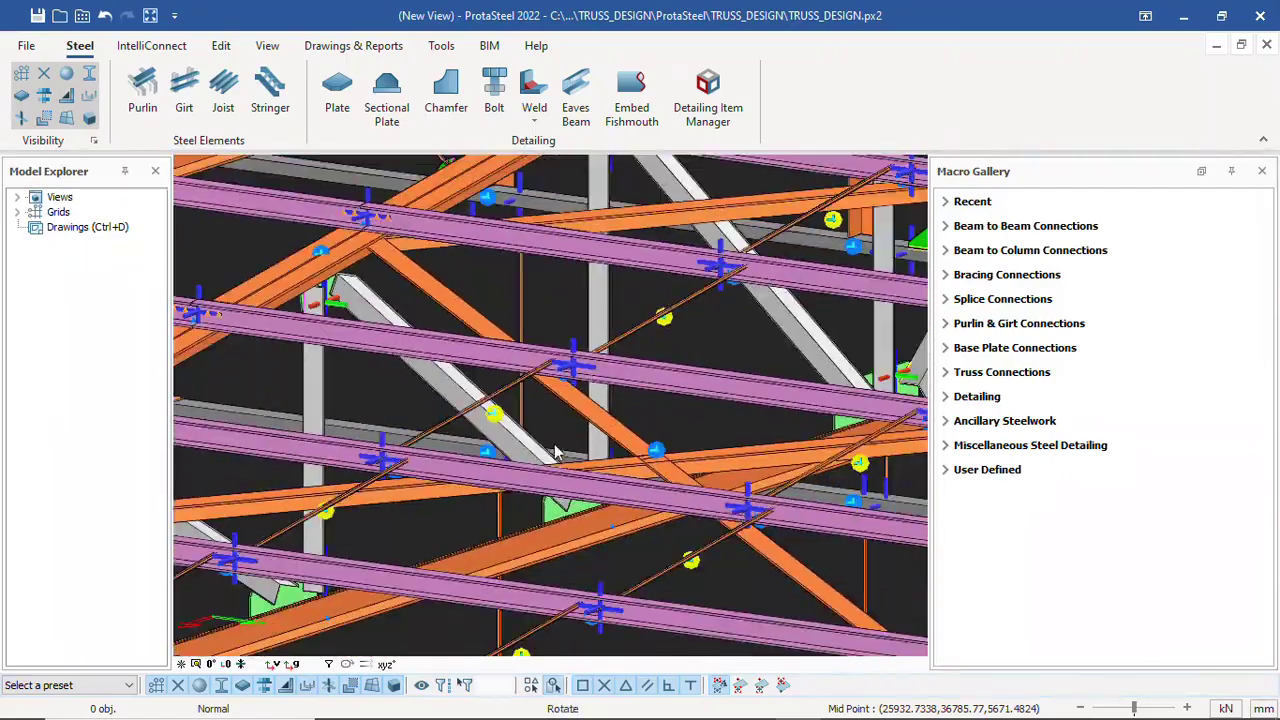
{"action": "right_click", "coordinate": [554, 447]}
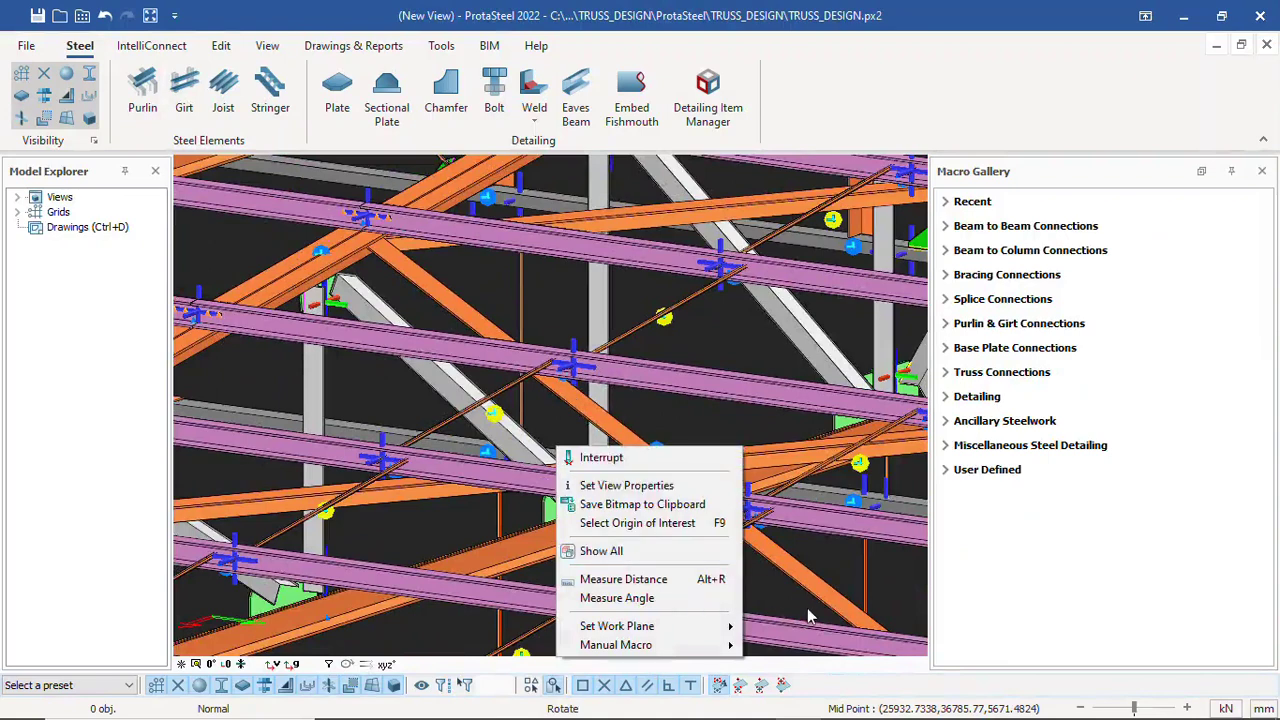
{"action": "left_click", "coordinate": [665, 457]}
{"action": "scroll", "coordinate": [620, 400], "scroll_direction": "down", "scroll_amount": 10}
{"action": "scroll", "coordinate": [620, 401], "scroll_direction": "down", "scroll_amount": 4}
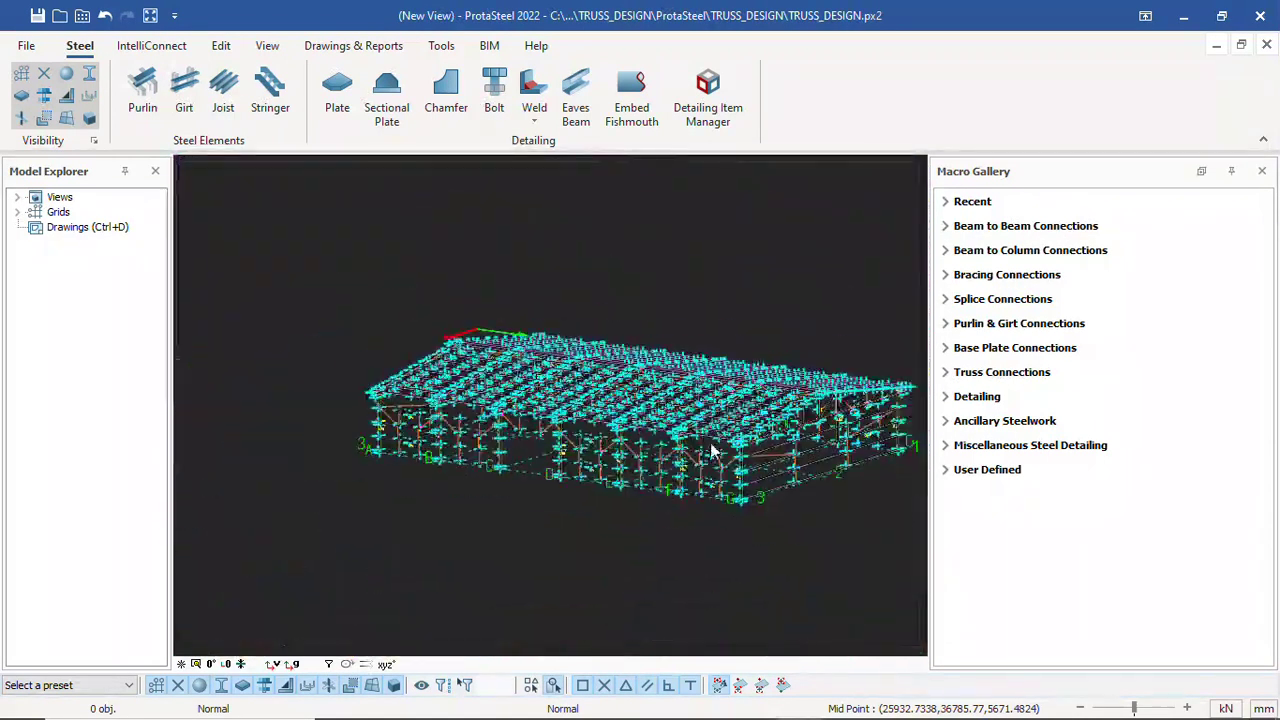
Examine the gusset plate connections at the gable corner and along the adjacent roof truss
{"action": "middle_click_drag", "start_coordinate": [728, 458], "coordinate": [535, 505]}
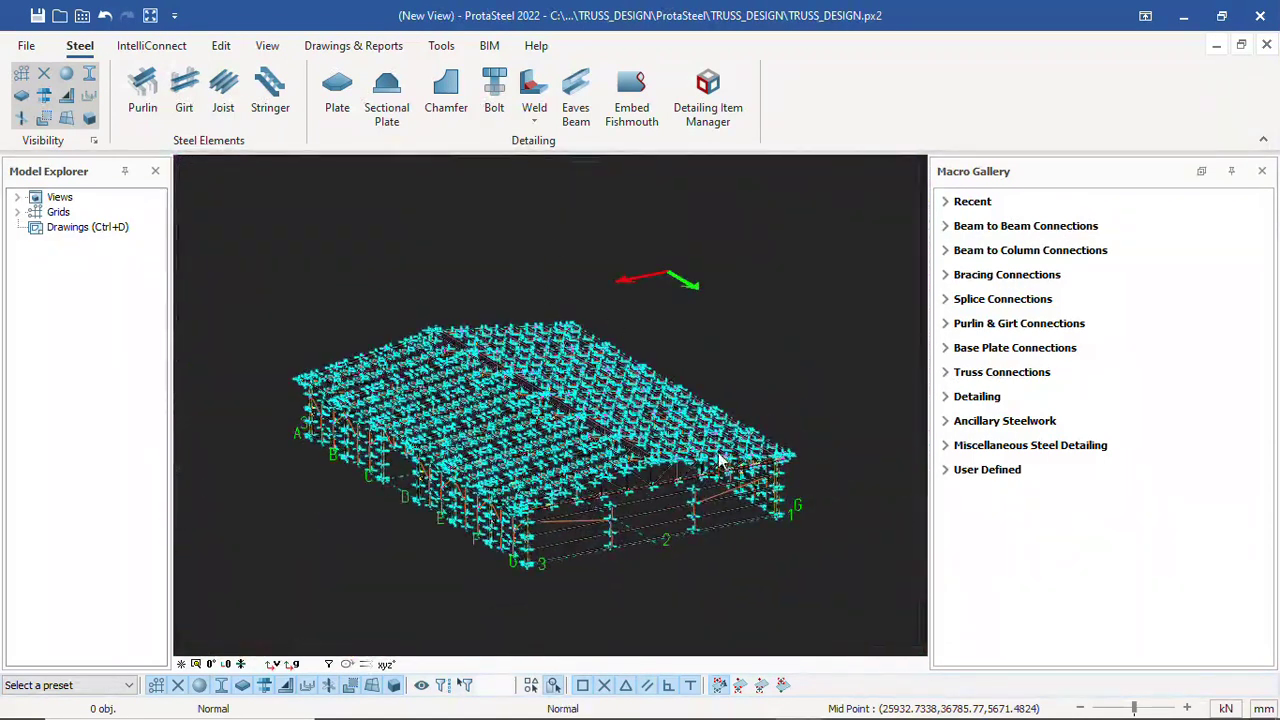
{"action": "scroll", "coordinate": [720, 460], "scroll_direction": "up", "scroll_amount": 9}
{"action": "scroll", "coordinate": [665, 420], "scroll_direction": "down", "scroll_amount": 4}
{"action": "scroll", "coordinate": [800, 430], "scroll_direction": "up", "scroll_amount": 6}
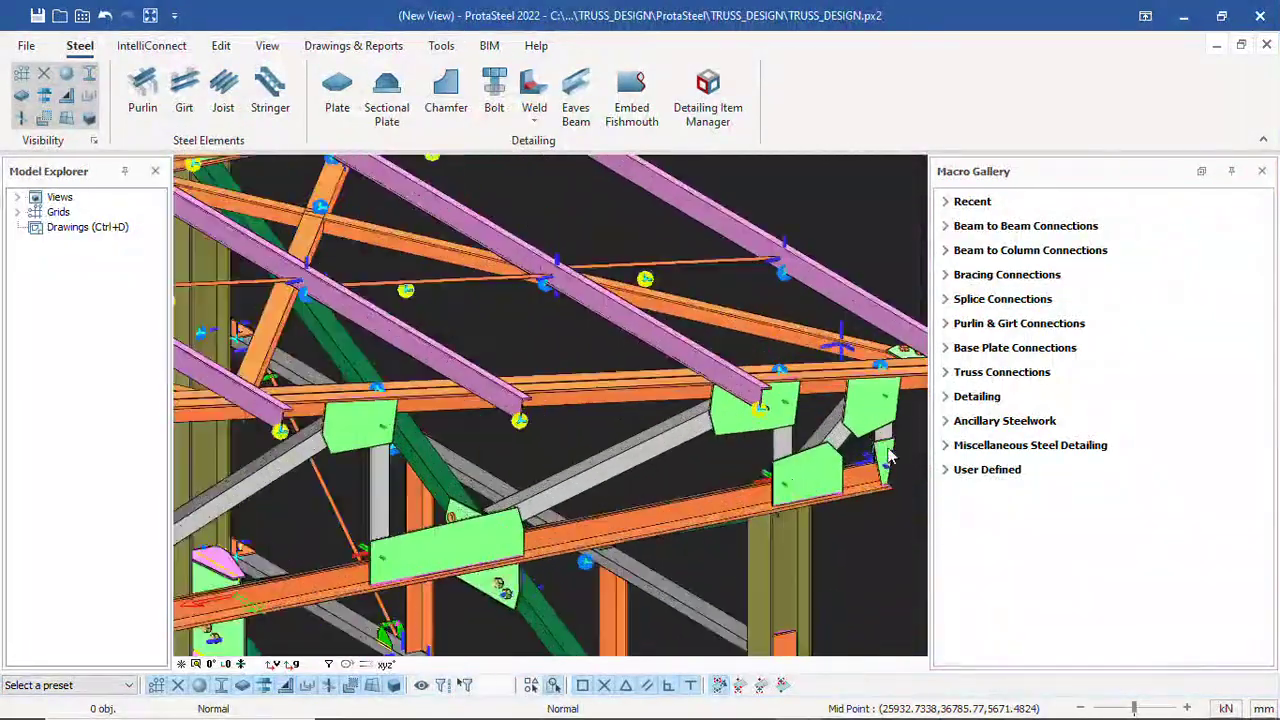
{"action": "scroll", "coordinate": [890, 457], "scroll_direction": "down", "scroll_amount": 3}
{"action": "scroll", "coordinate": [757, 430], "scroll_direction": "up", "scroll_amount": 6}
{"action": "scroll", "coordinate": [695, 475], "scroll_direction": "down", "scroll_amount": 2}
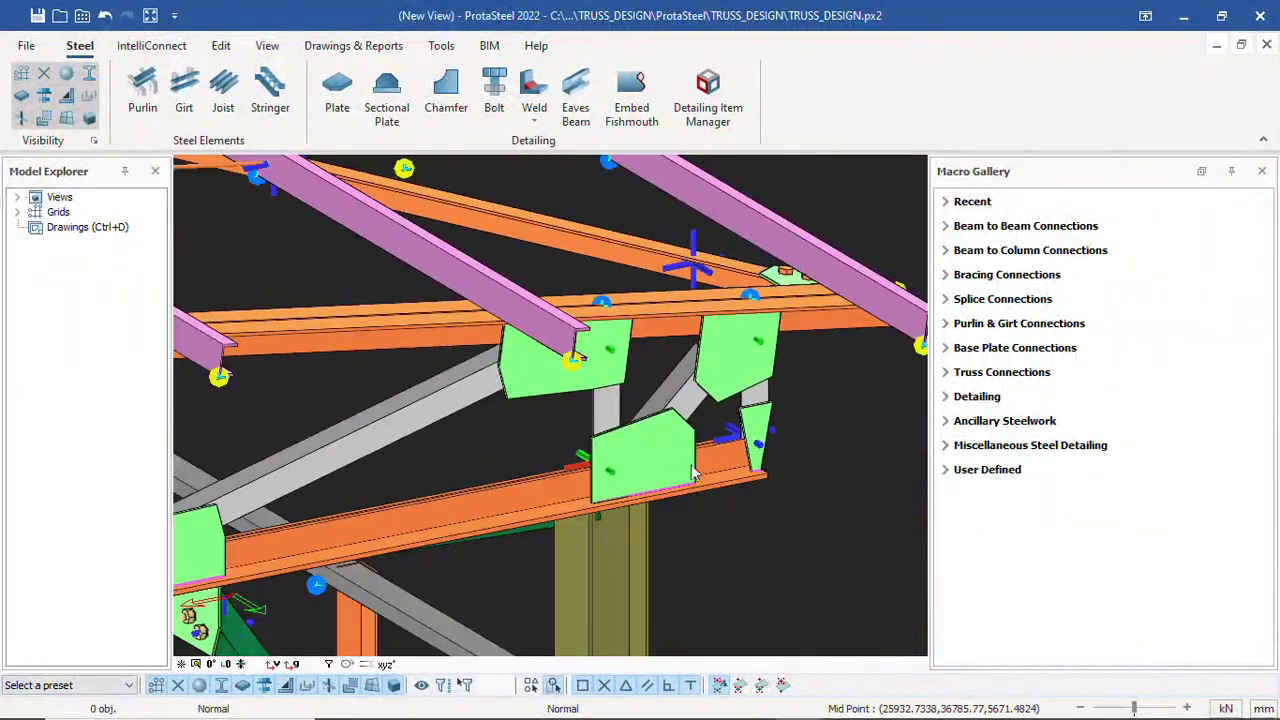
{"action": "scroll", "coordinate": [659, 505], "scroll_direction": "down", "scroll_amount": 3}
{"action": "scroll", "coordinate": [659, 500], "scroll_direction": "up", "scroll_amount": 2}
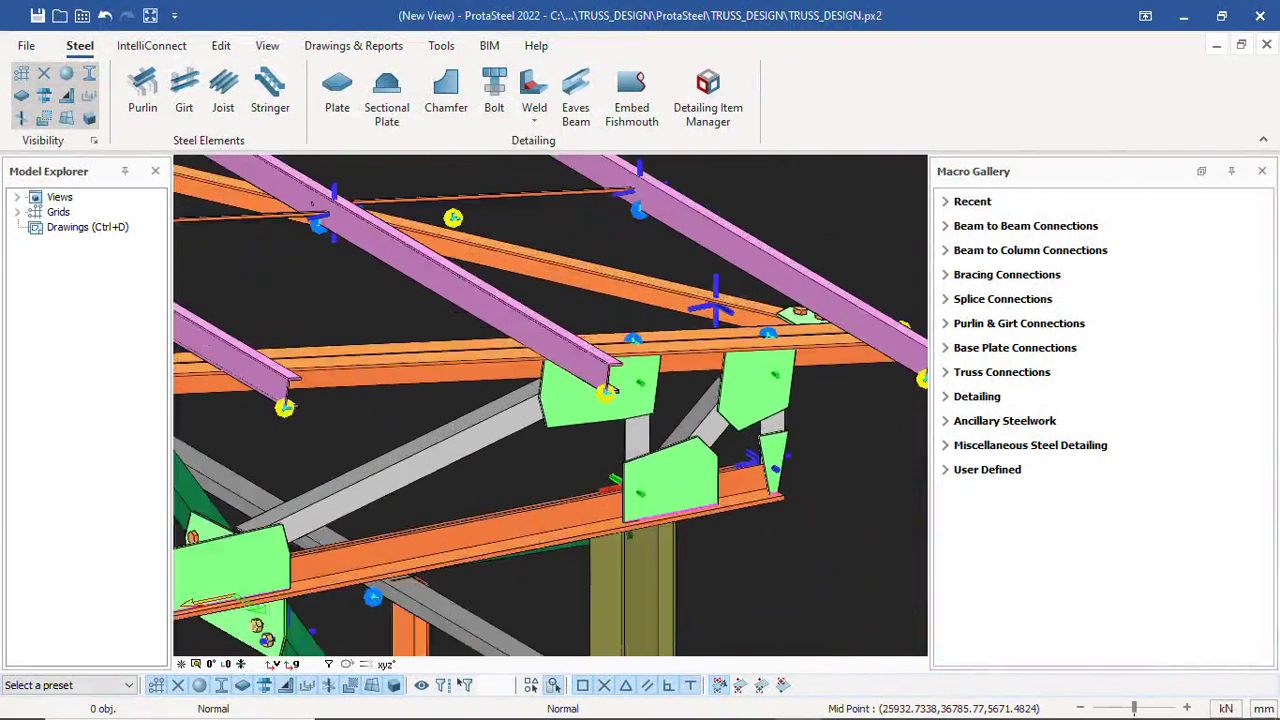
{"action": "scroll", "coordinate": [665, 420], "scroll_direction": "down", "scroll_amount": 1}
{"action": "scroll", "coordinate": [757, 380], "scroll_direction": "down", "scroll_amount": 4}
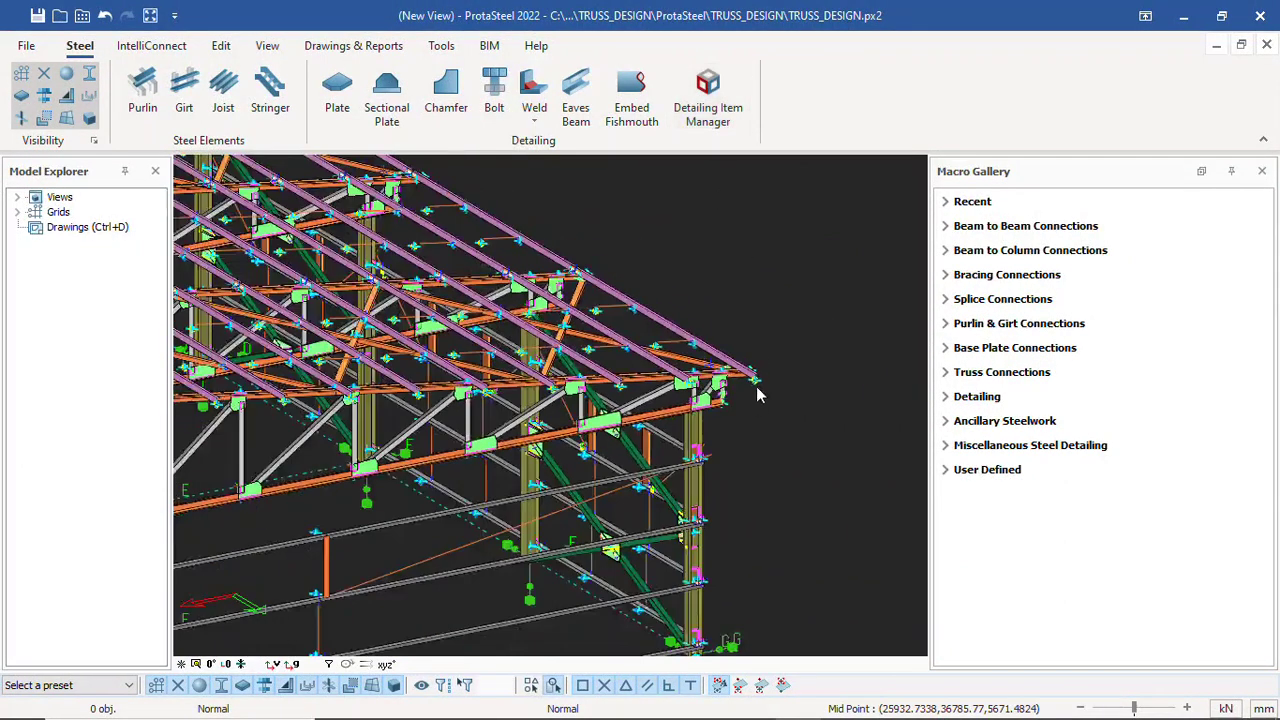
{"action": "scroll", "coordinate": [713, 437], "scroll_direction": "down", "scroll_amount": 1}
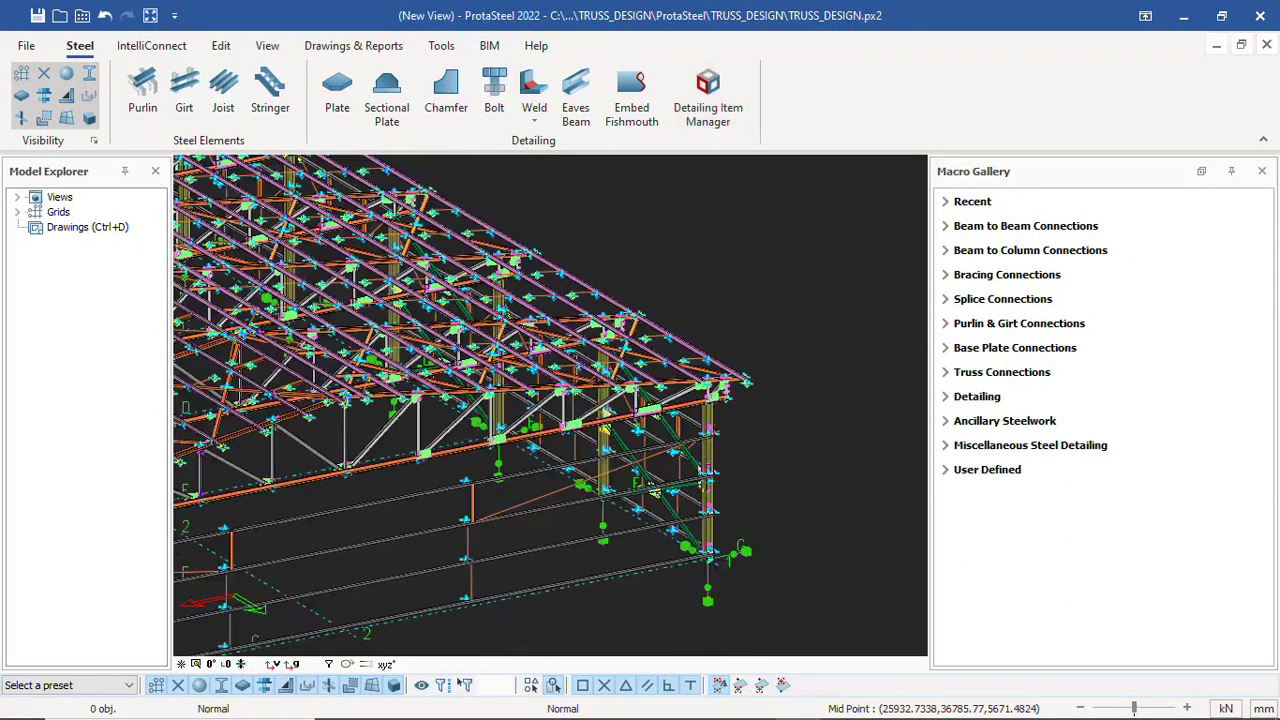
{"action": "scroll", "coordinate": [483, 433], "scroll_direction": "up", "scroll_amount": 4}
{"action": "scroll", "coordinate": [575, 448], "scroll_direction": "up", "scroll_amount": 3}
{"action": "scroll", "coordinate": [592, 342], "scroll_direction": "down", "scroll_amount": 3}
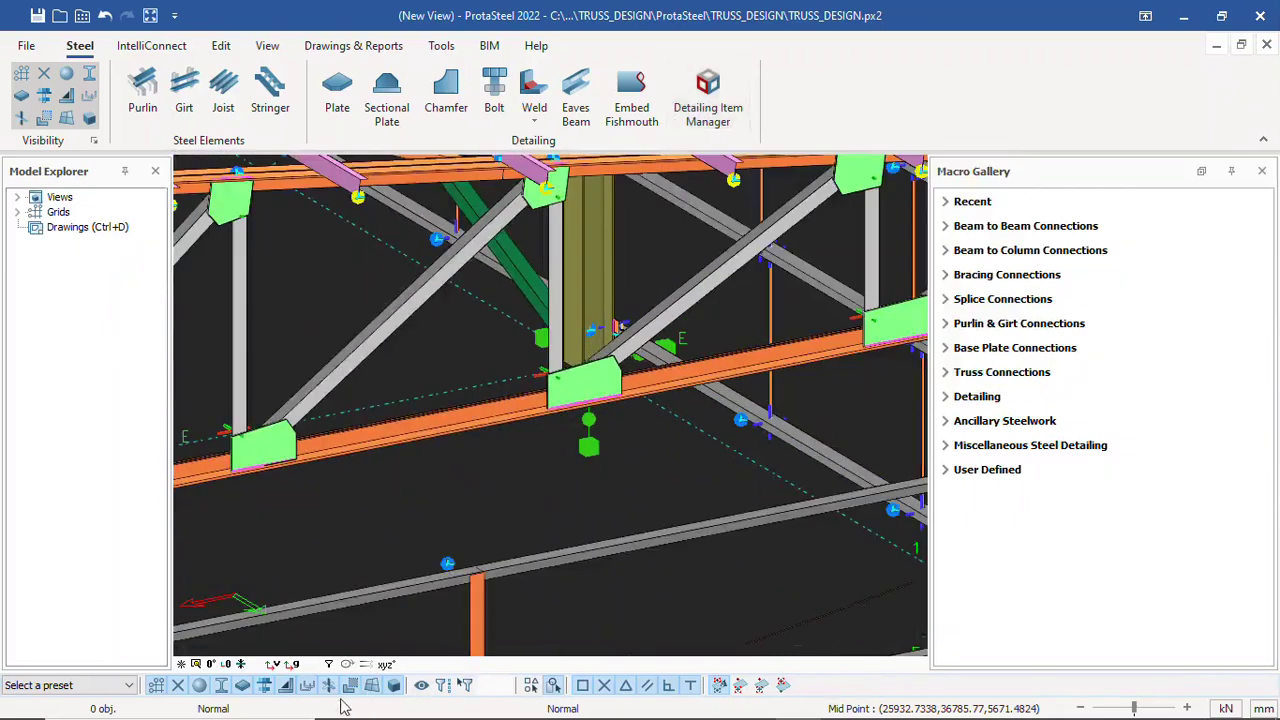
Examine the truss joints around midspan, including the bottom chord gusset plates and the apex connection
{"action": "scroll", "coordinate": [392, 628], "scroll_direction": "down", "scroll_amount": 3}
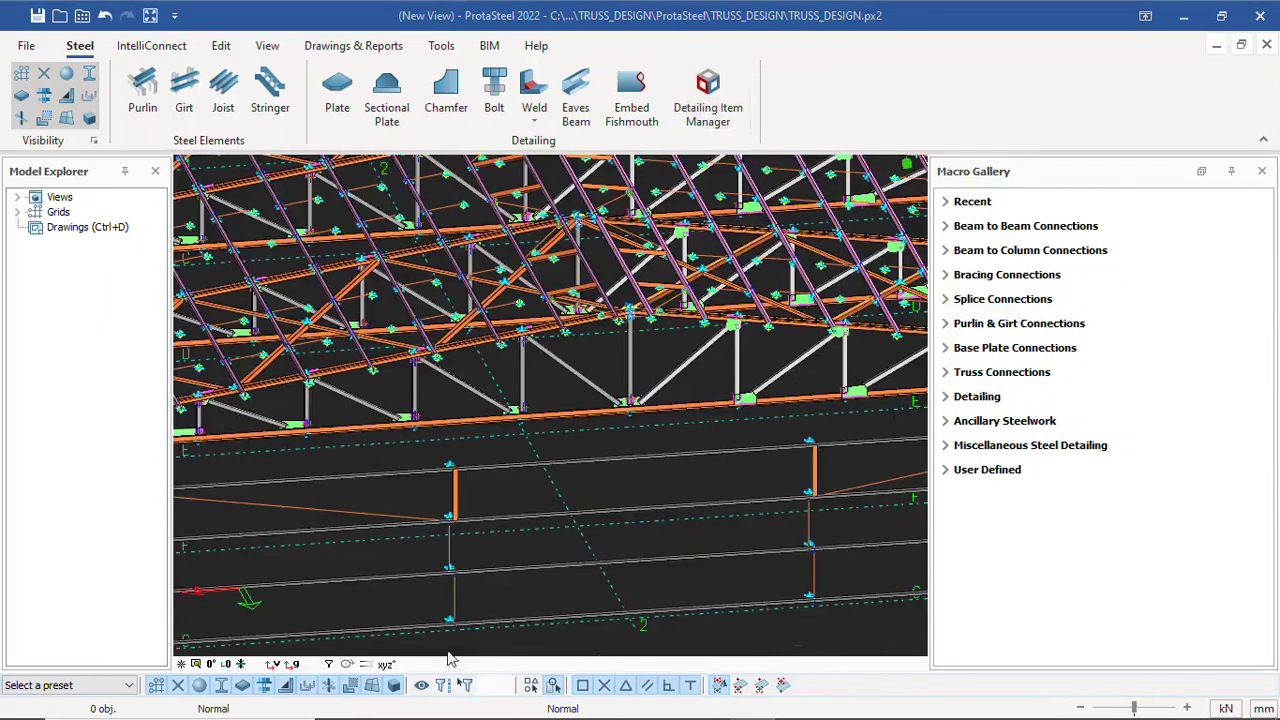
{"action": "scroll", "coordinate": [700, 390], "scroll_direction": "up", "scroll_amount": 6}
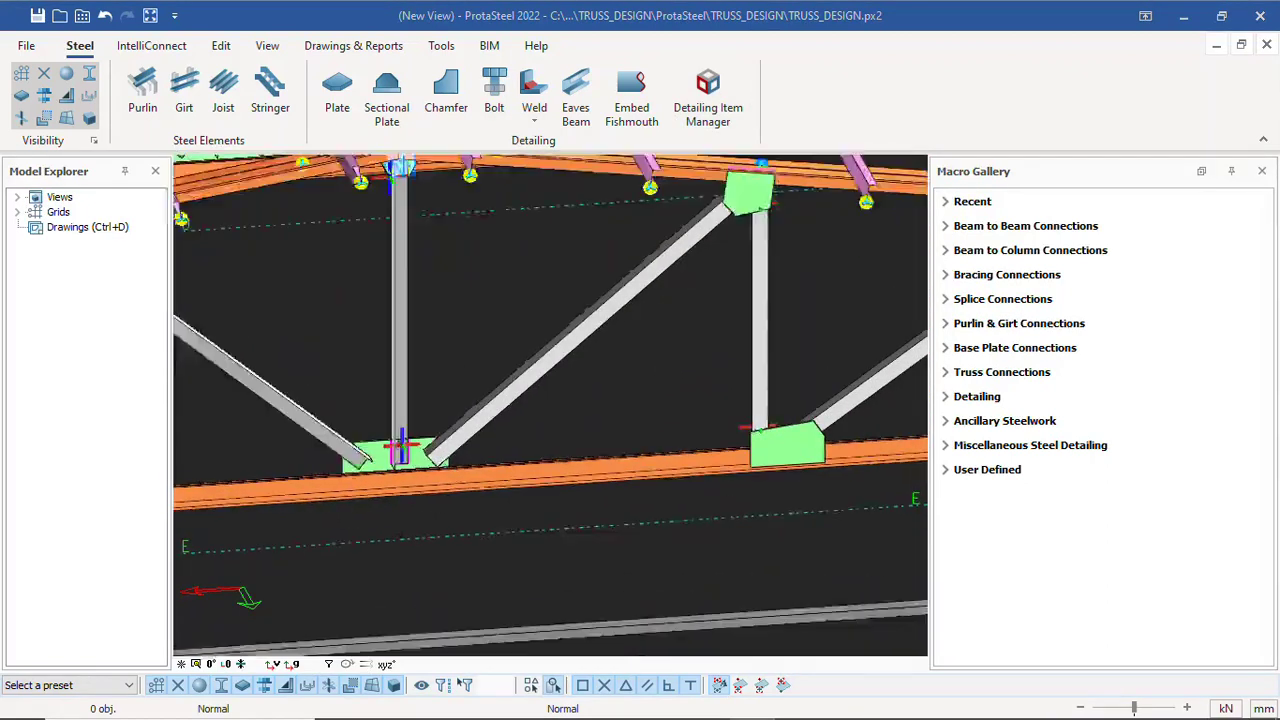
{"action": "scroll", "coordinate": [514, 448], "scroll_direction": "up", "scroll_amount": 3}
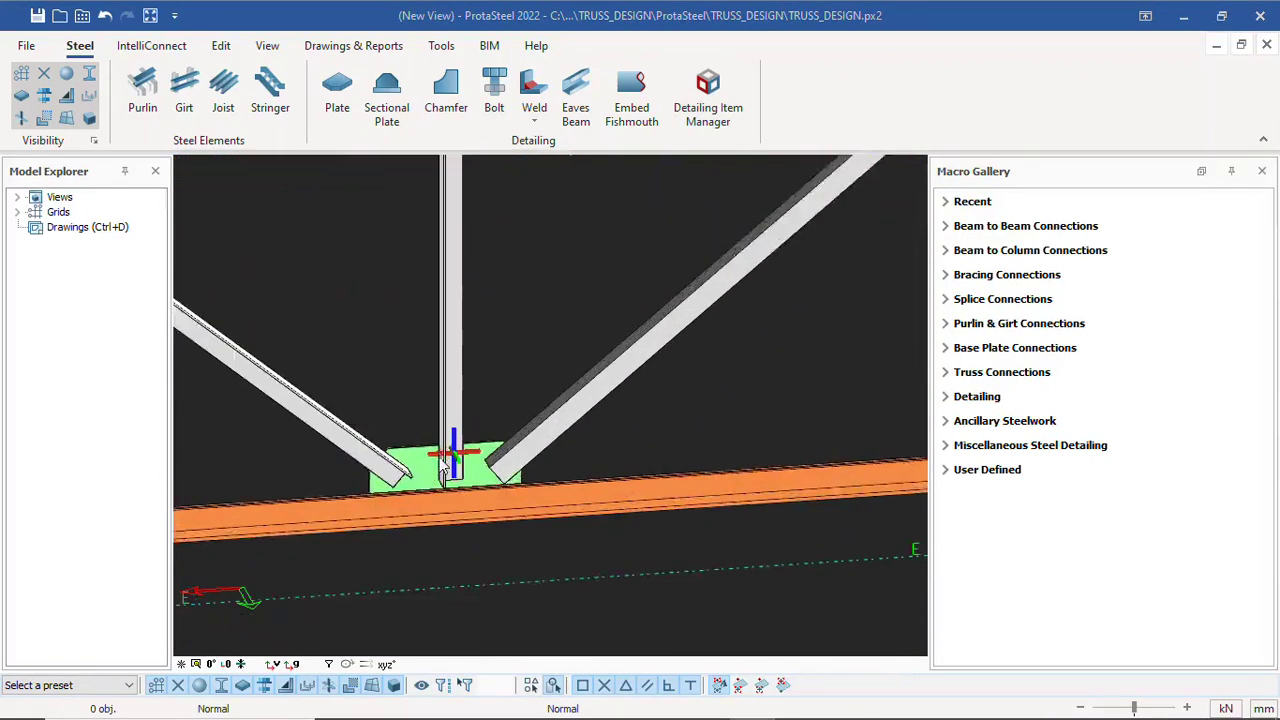
{"action": "scroll", "coordinate": [603, 440], "scroll_direction": "down", "scroll_amount": 1}
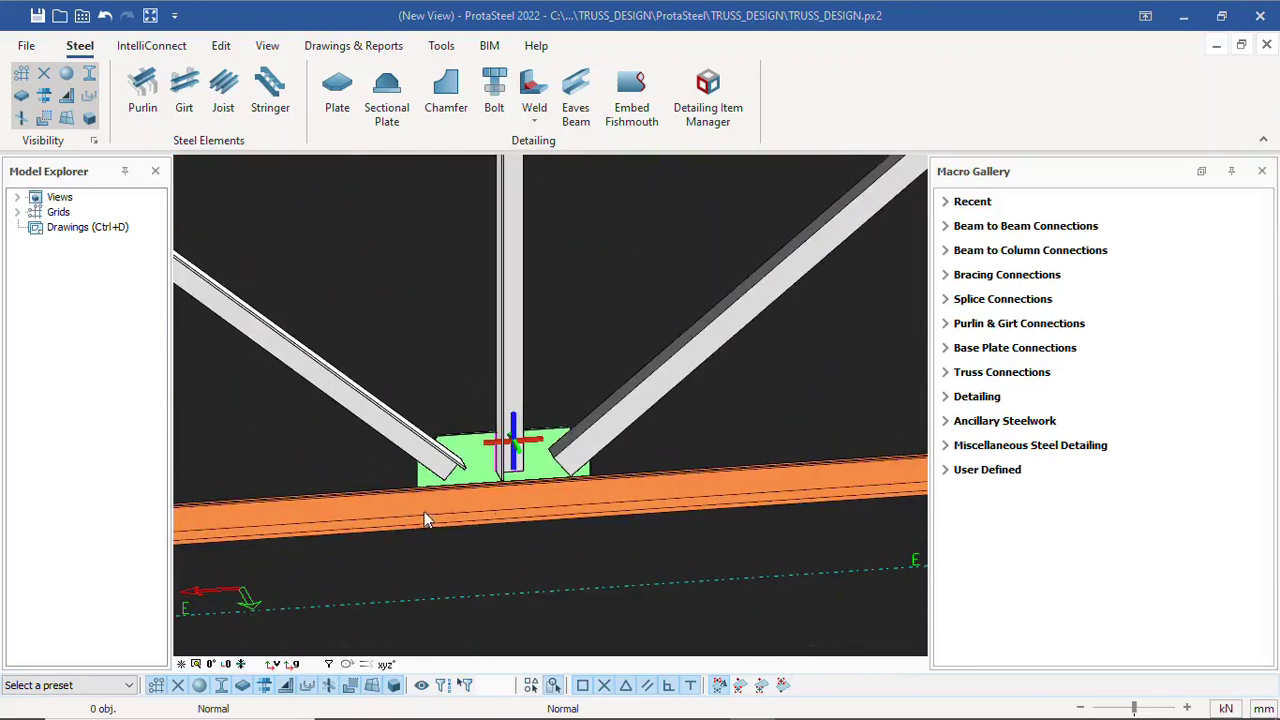
{"action": "scroll", "coordinate": [688, 479], "scroll_direction": "down", "scroll_amount": 4}
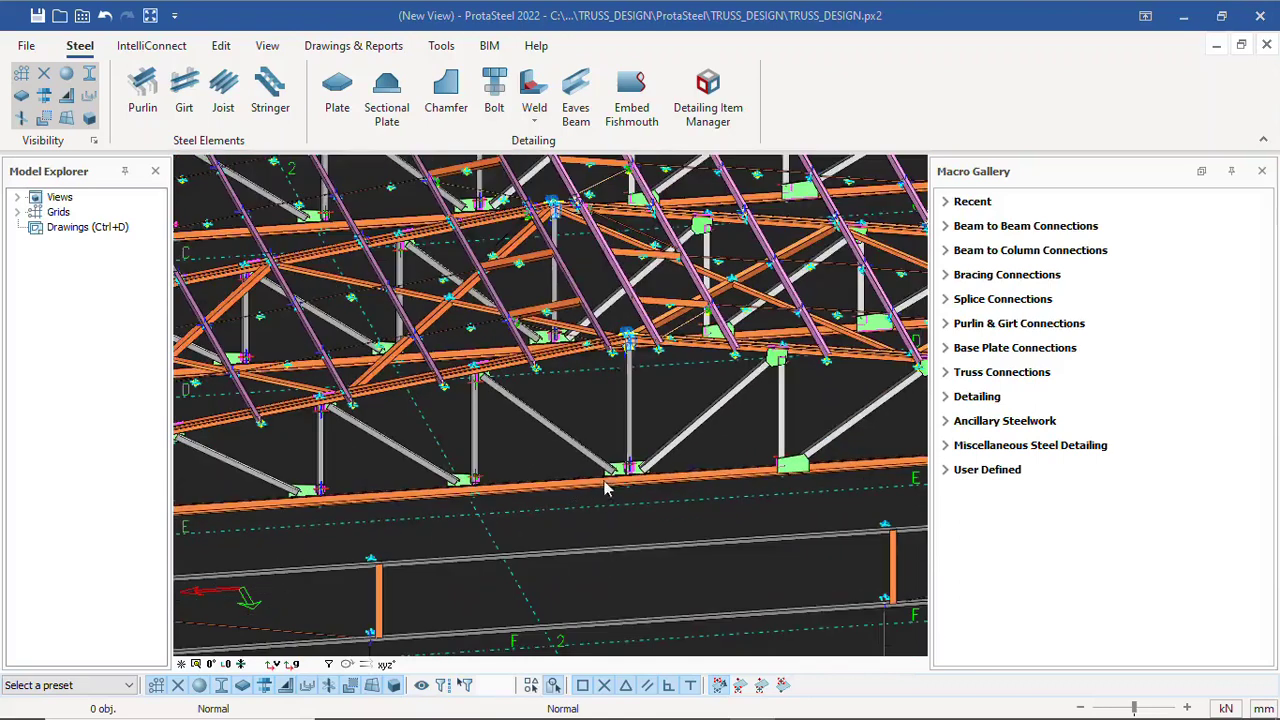
{"action": "scroll", "coordinate": [684, 479], "scroll_direction": "up", "scroll_amount": 2}
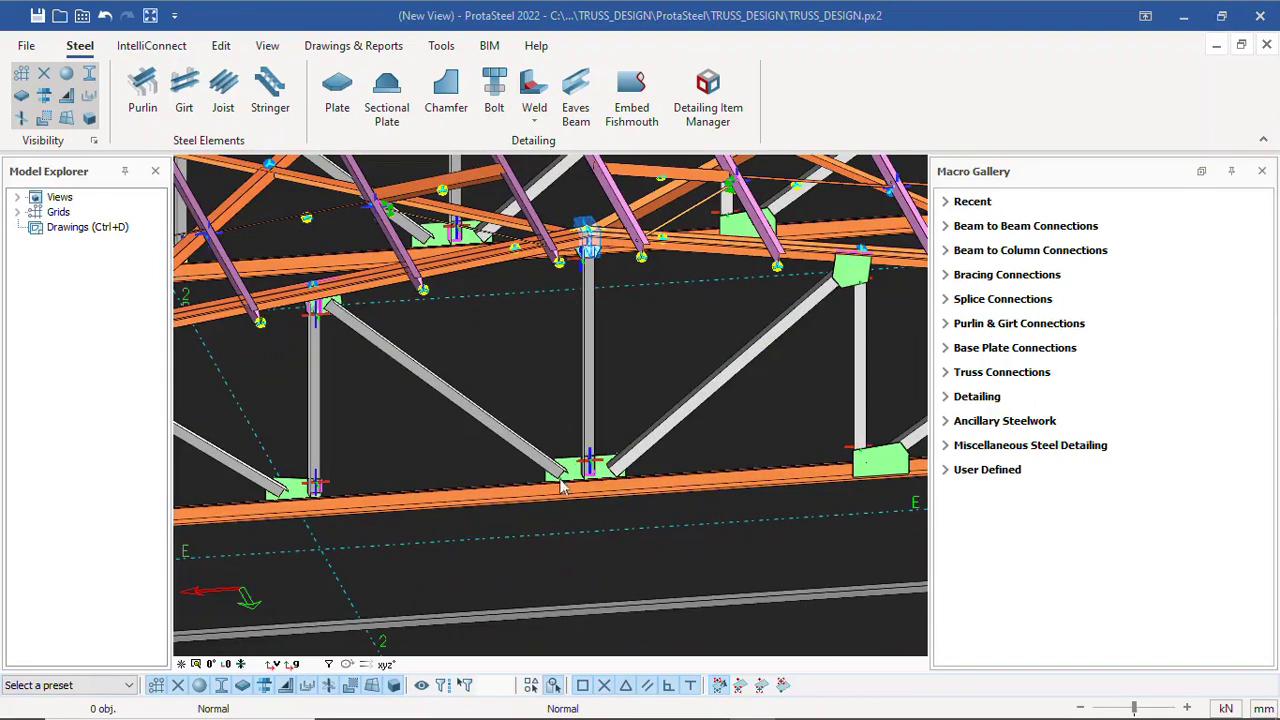
{"action": "scroll", "coordinate": [555, 462], "scroll_direction": "down", "scroll_amount": 3}
{"action": "scroll", "coordinate": [627, 447], "scroll_direction": "up", "scroll_amount": 2}
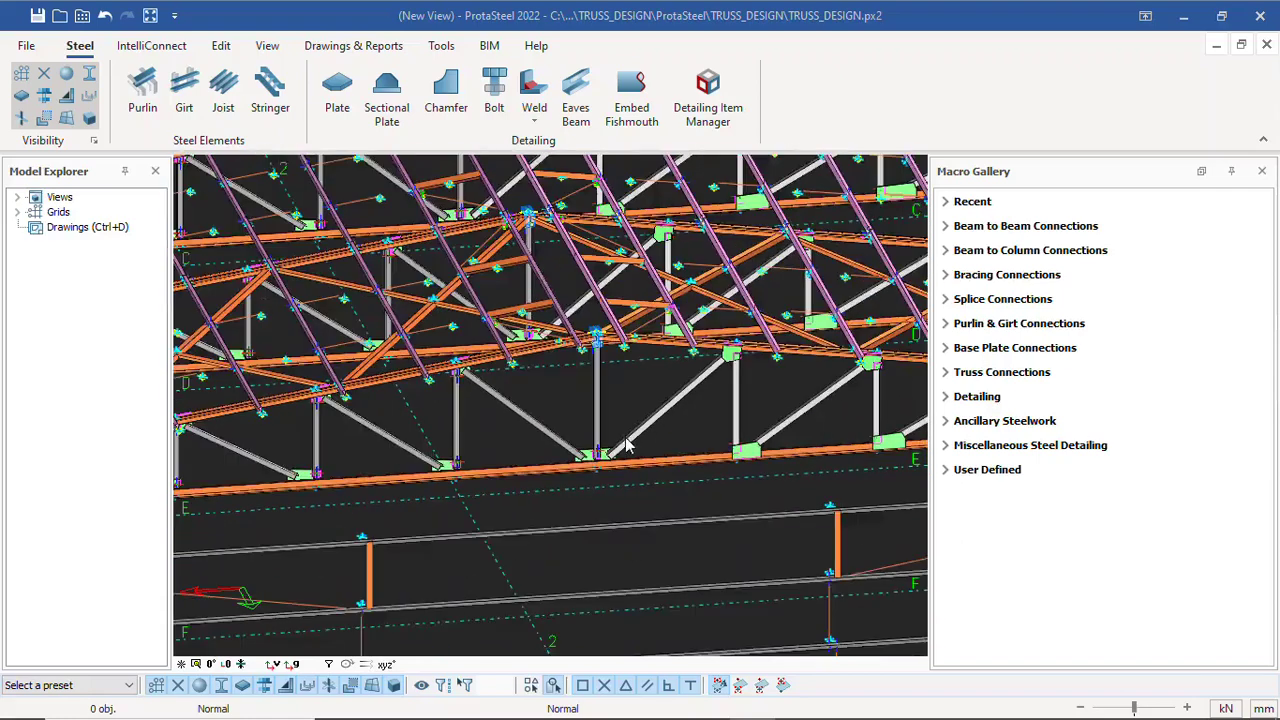
{"action": "scroll", "coordinate": [556, 252], "scroll_direction": "up", "scroll_amount": 5}
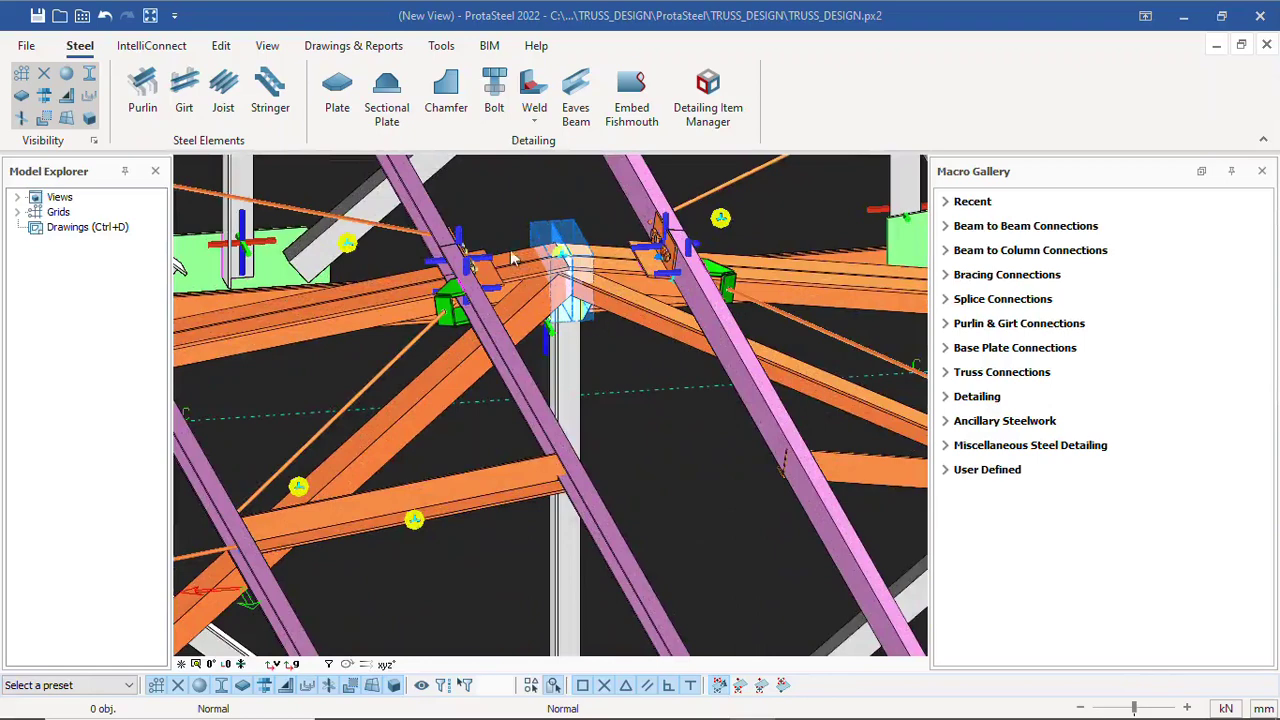
{"action": "scroll", "coordinate": [512, 258], "scroll_direction": "down", "scroll_amount": 3}
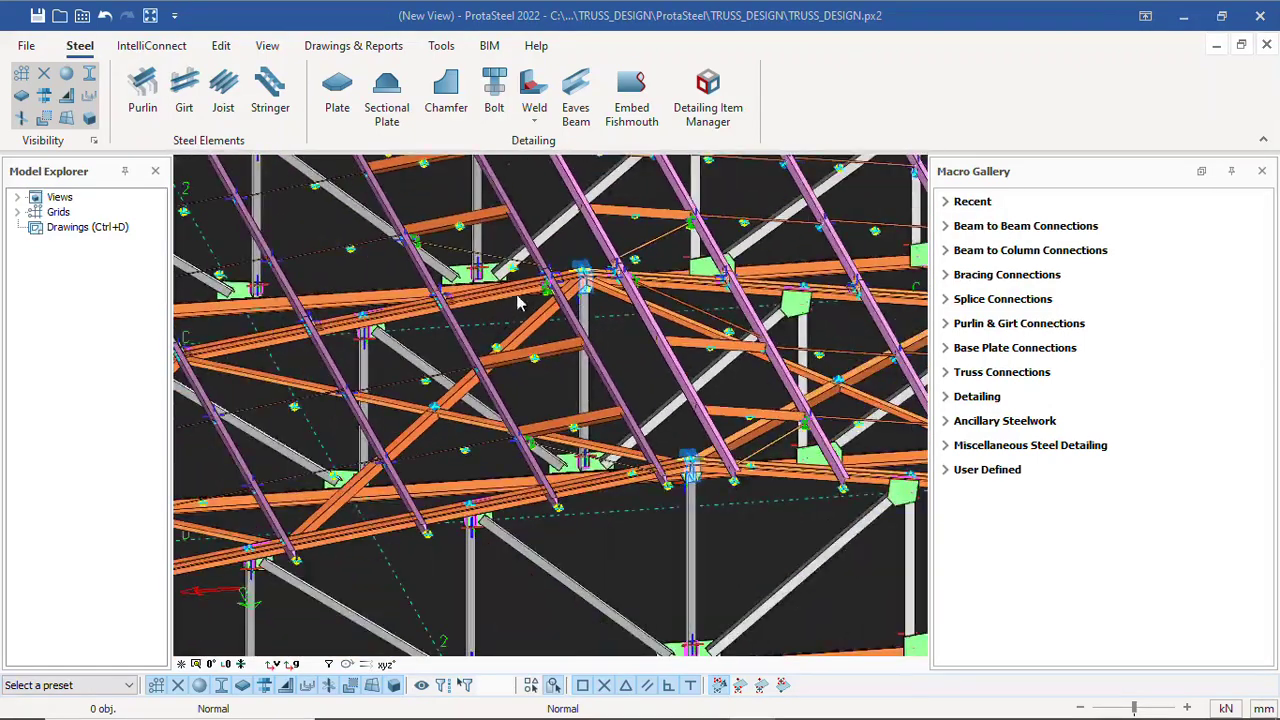
{"action": "scroll", "coordinate": [519, 303], "scroll_direction": "down", "scroll_amount": 3}
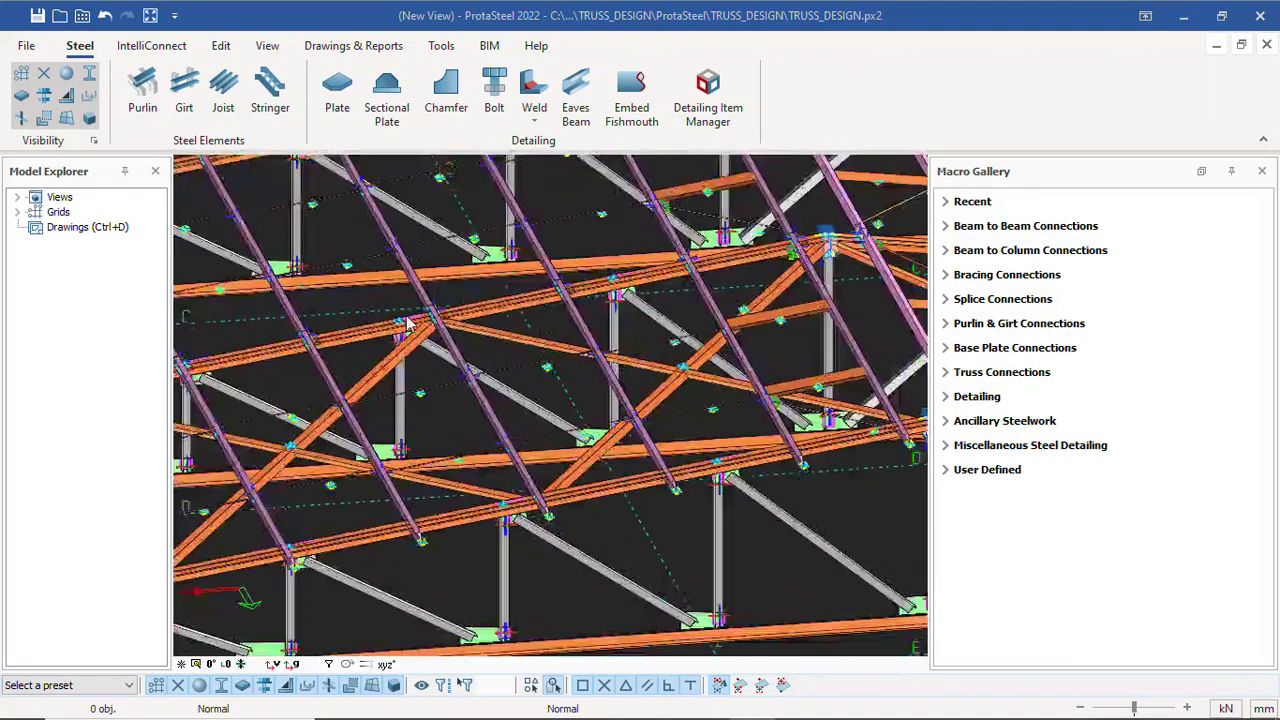
{"action": "scroll", "coordinate": [395, 323], "scroll_direction": "up", "scroll_amount": 3}
{"action": "scroll", "coordinate": [550, 313], "scroll_direction": "down", "scroll_amount": 2}
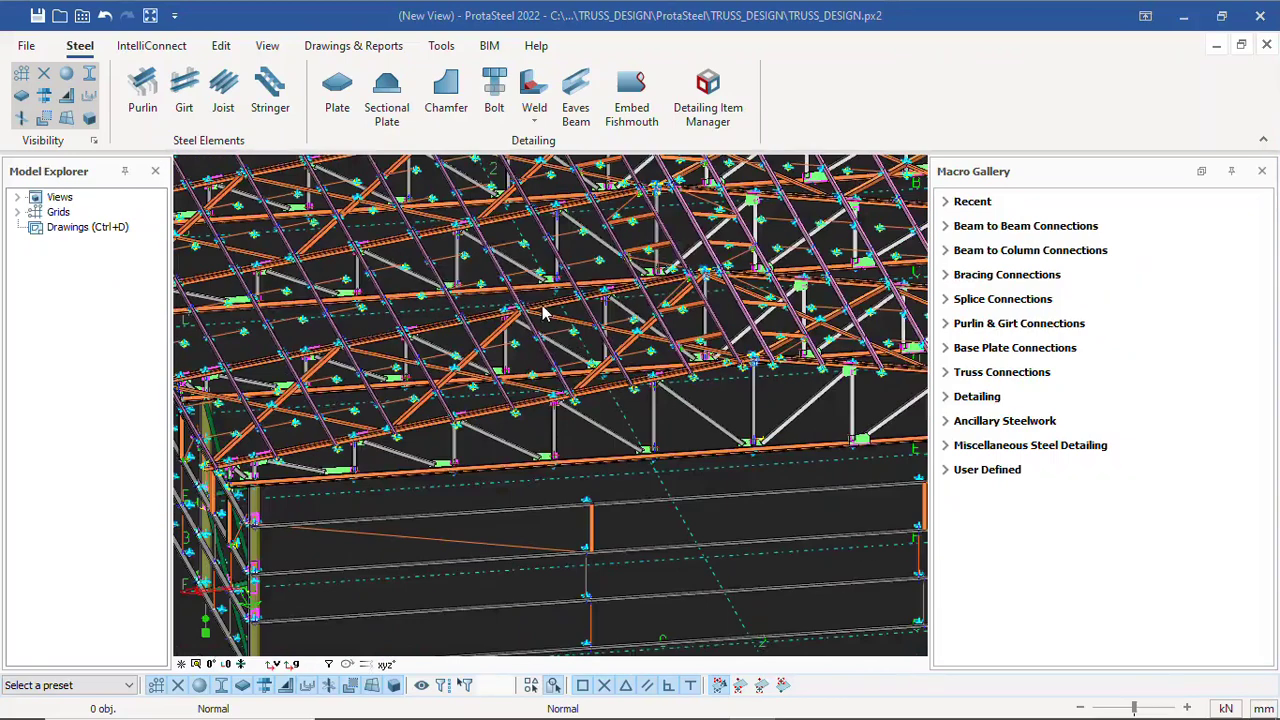
{"action": "scroll", "coordinate": [651, 430], "scroll_direction": "up", "scroll_amount": 5}
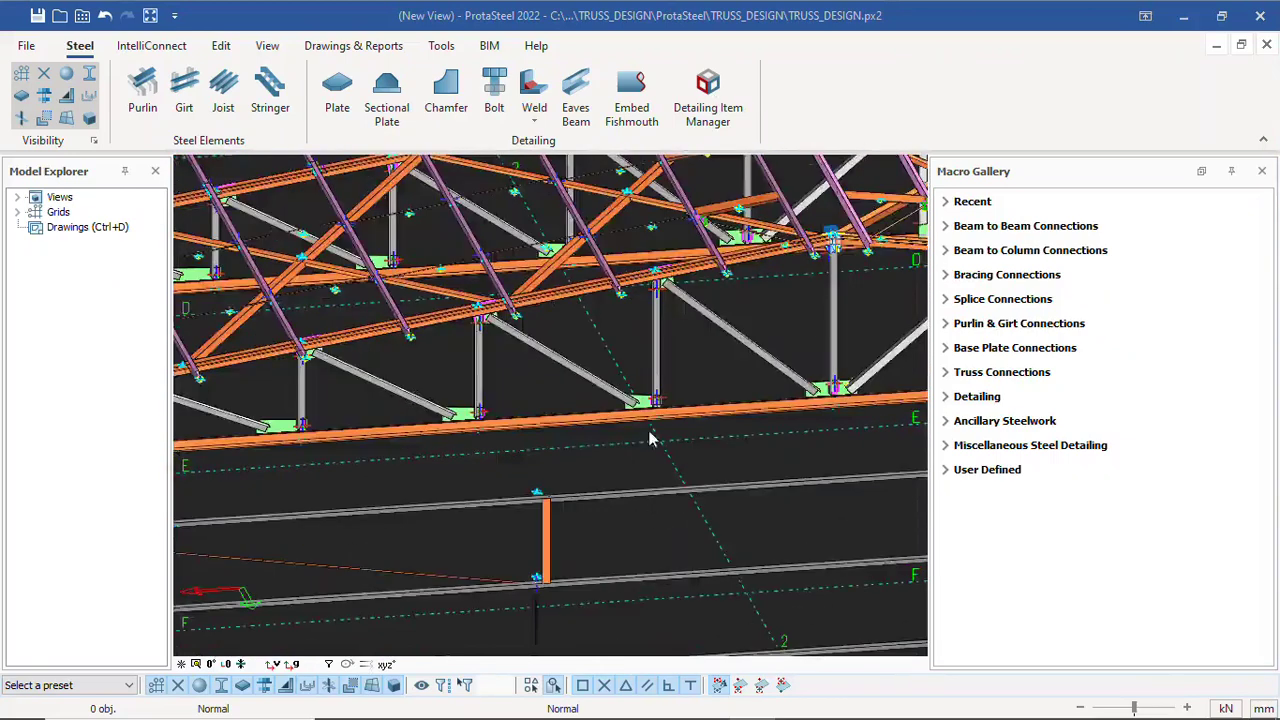
{"action": "scroll", "coordinate": [526, 460], "scroll_direction": "down", "scroll_amount": 4}
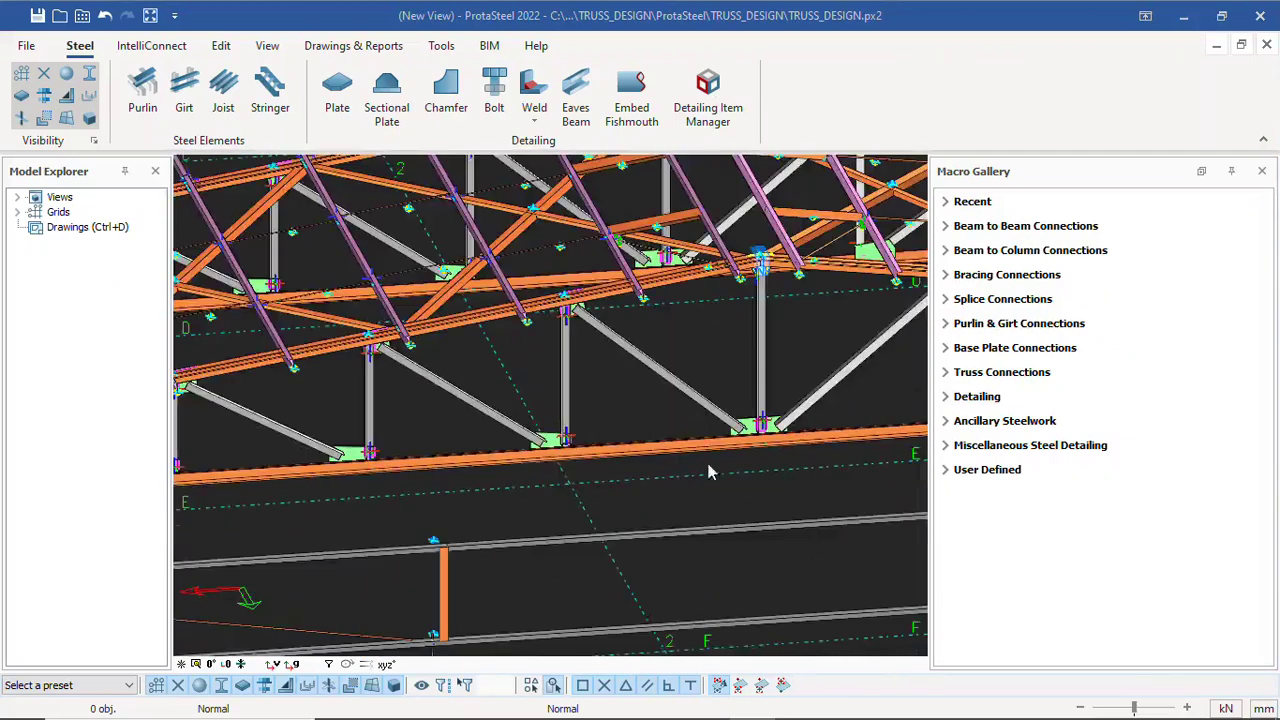
Select the gusset connection at the truss's midspan bottom chord joint and add a detail item named DETAIL A
{"action": "scroll", "coordinate": [663, 420], "scroll_direction": "up", "scroll_amount": 5}
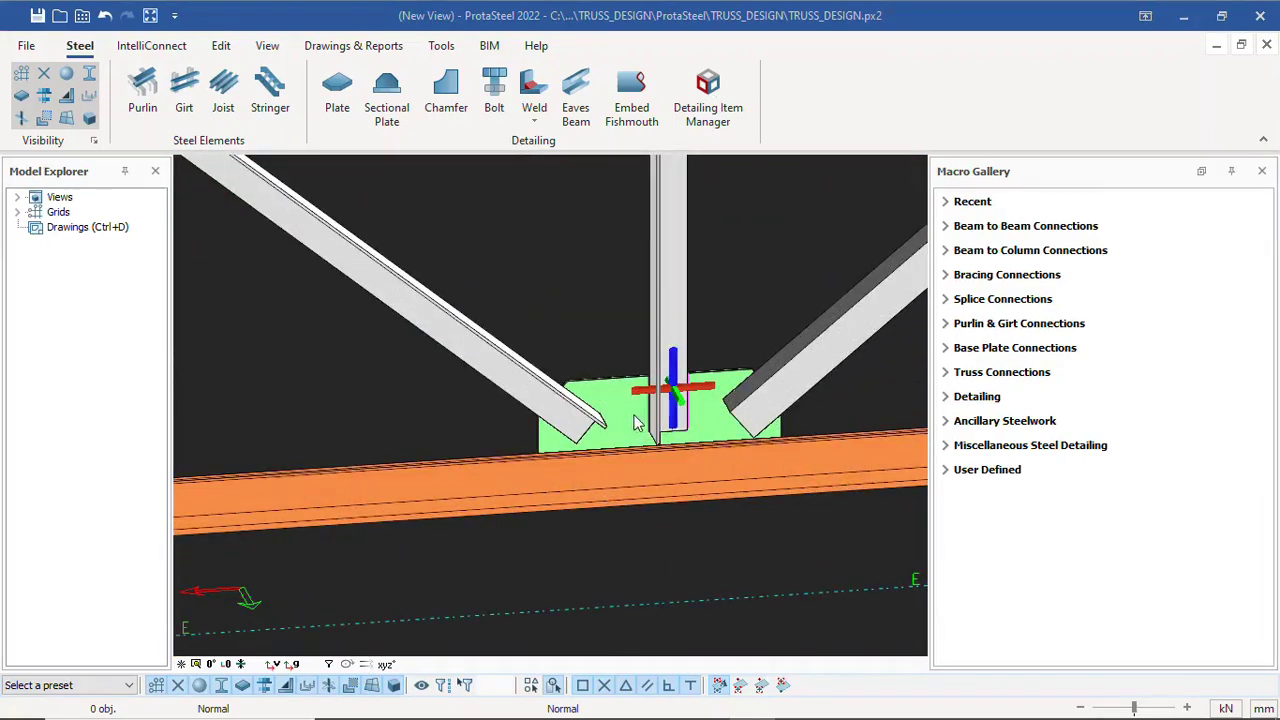
{"action": "left_click_drag", "start_coordinate": [481, 312], "coordinate": [824, 549]}
{"action": "left_click", "coordinate": [708, 114]}
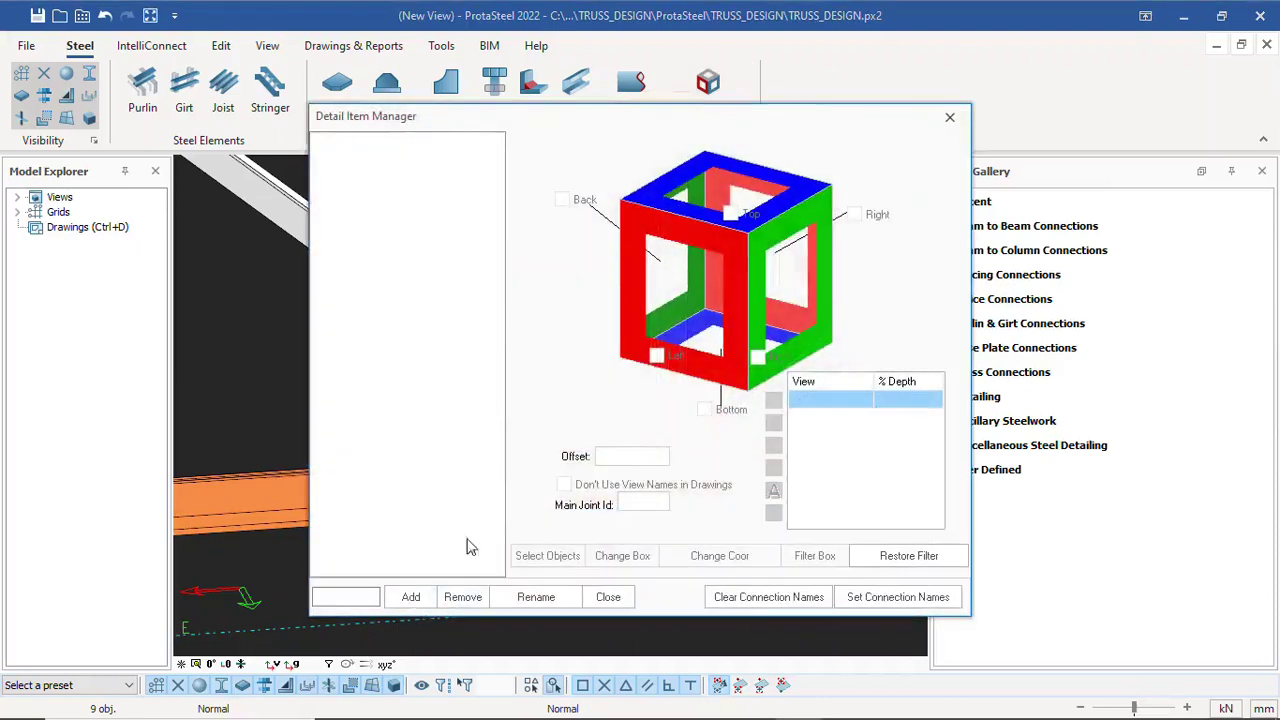
{"action": "left_click", "coordinate": [340, 597]}
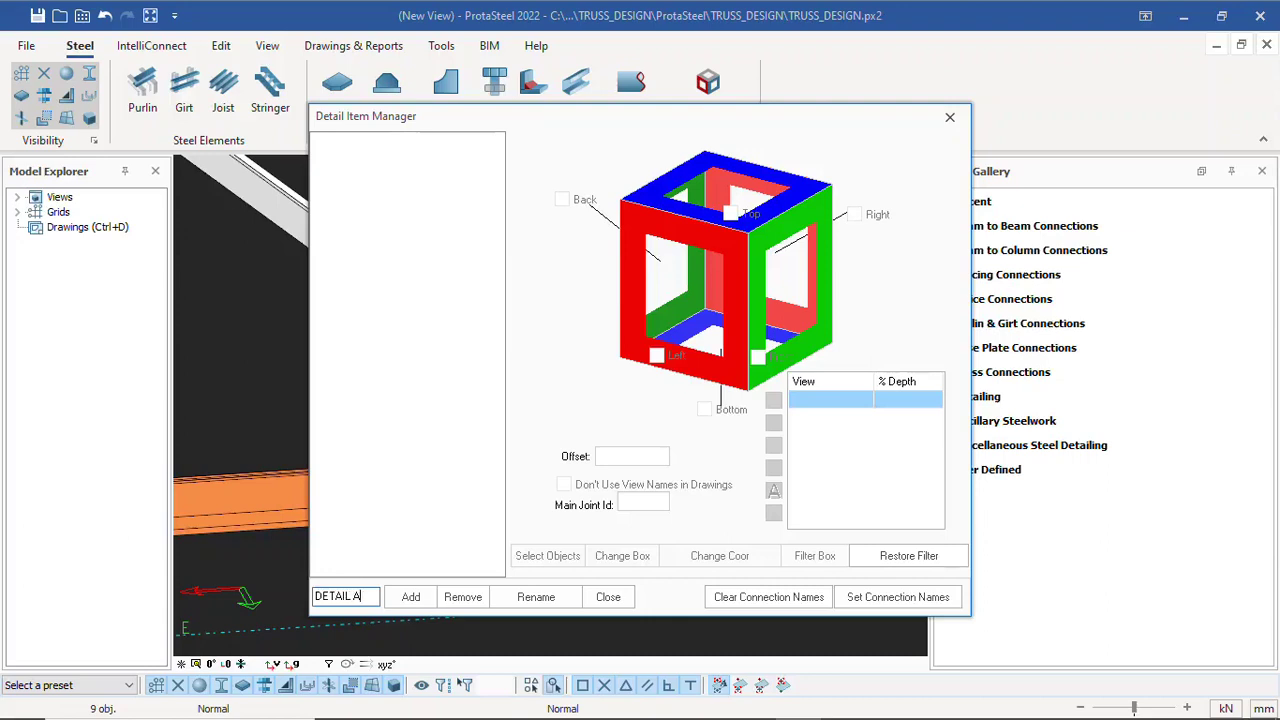
{"action": "left_click", "coordinate": [411, 597]}
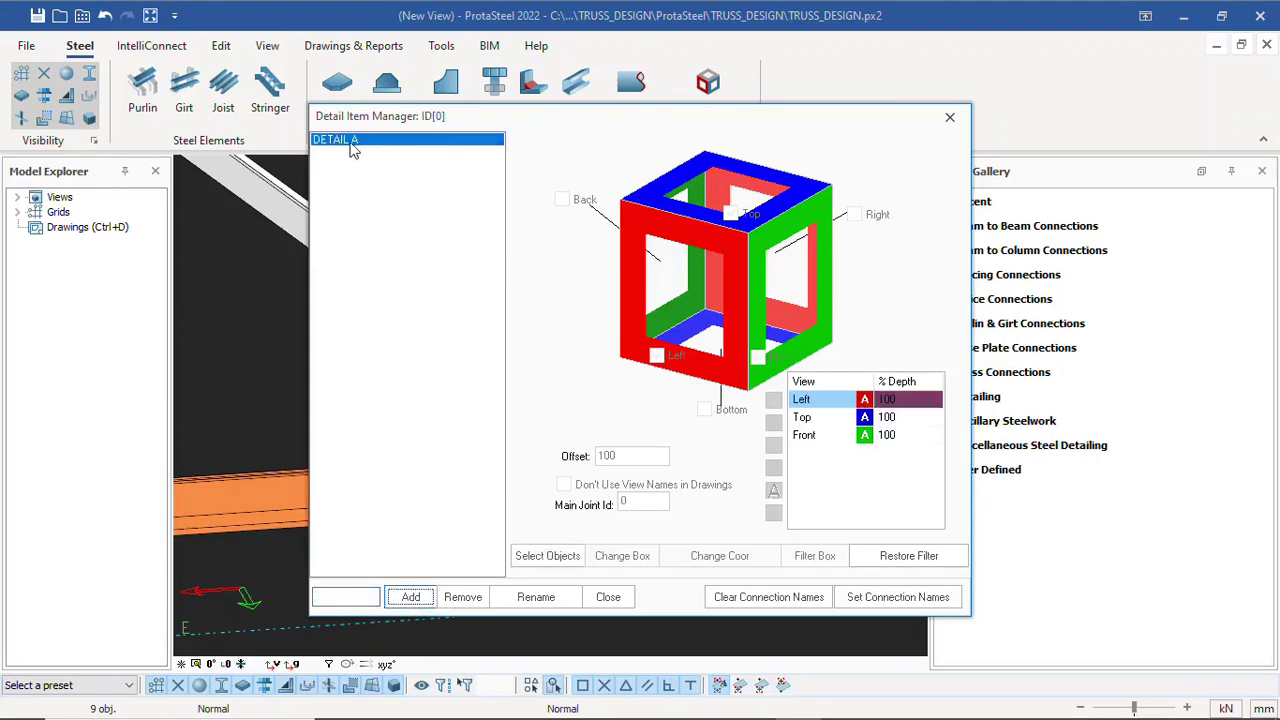
Assign the bottom chord, both diagonals and the vertical member to DETAIL A along with the selected gusset connection
{"action": "left_click", "coordinate": [557, 560]}
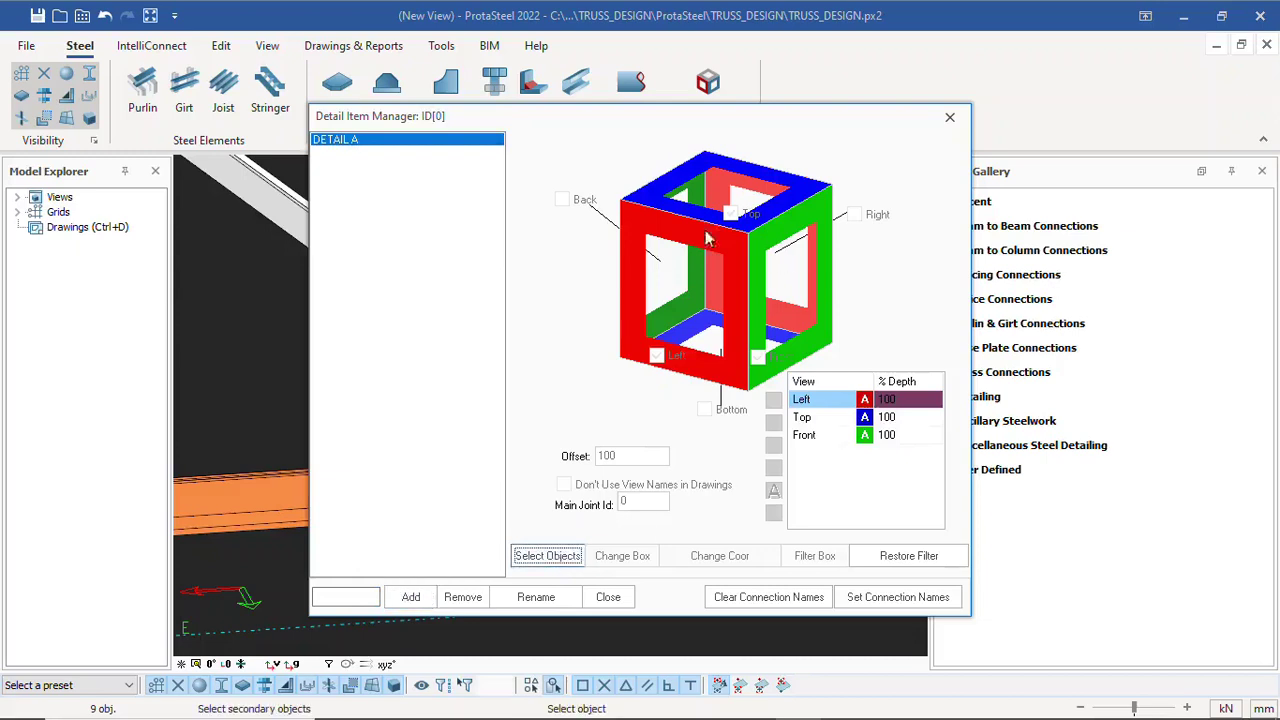
{"action": "left_click_drag", "start_coordinate": [792, 123], "coordinate": [1, 196]}
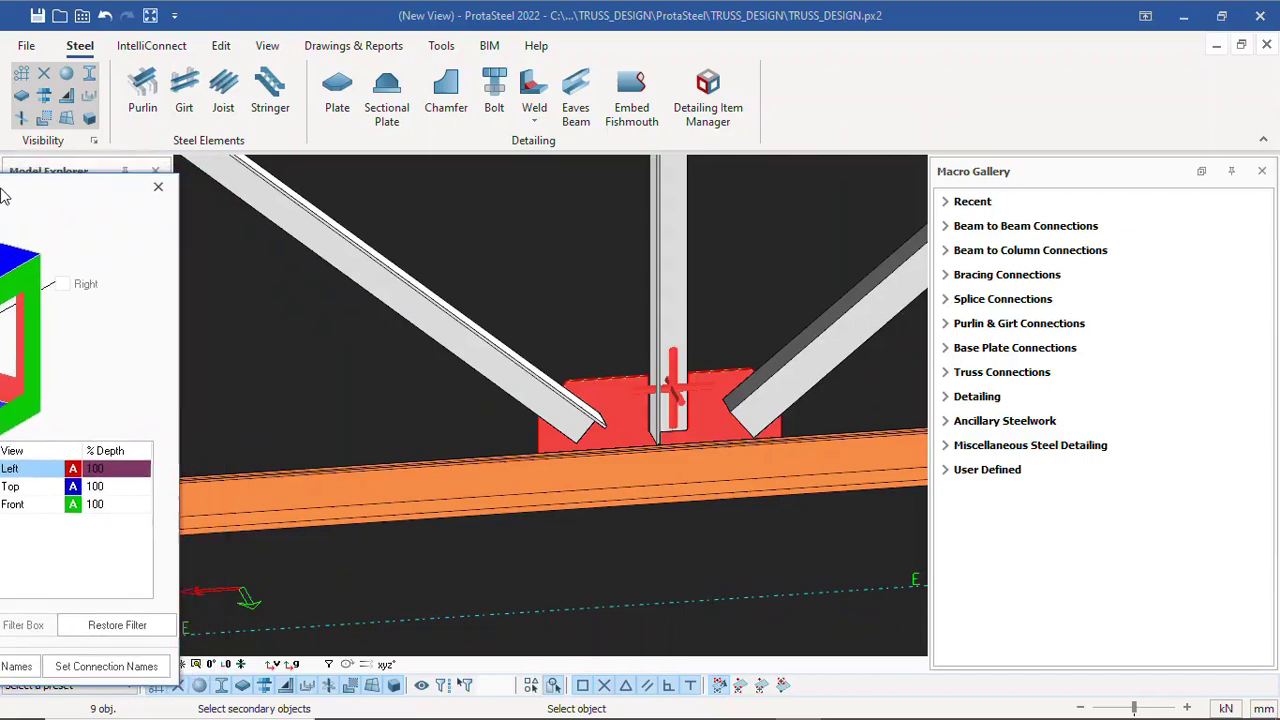
{"action": "left_click", "coordinate": [436, 498]}
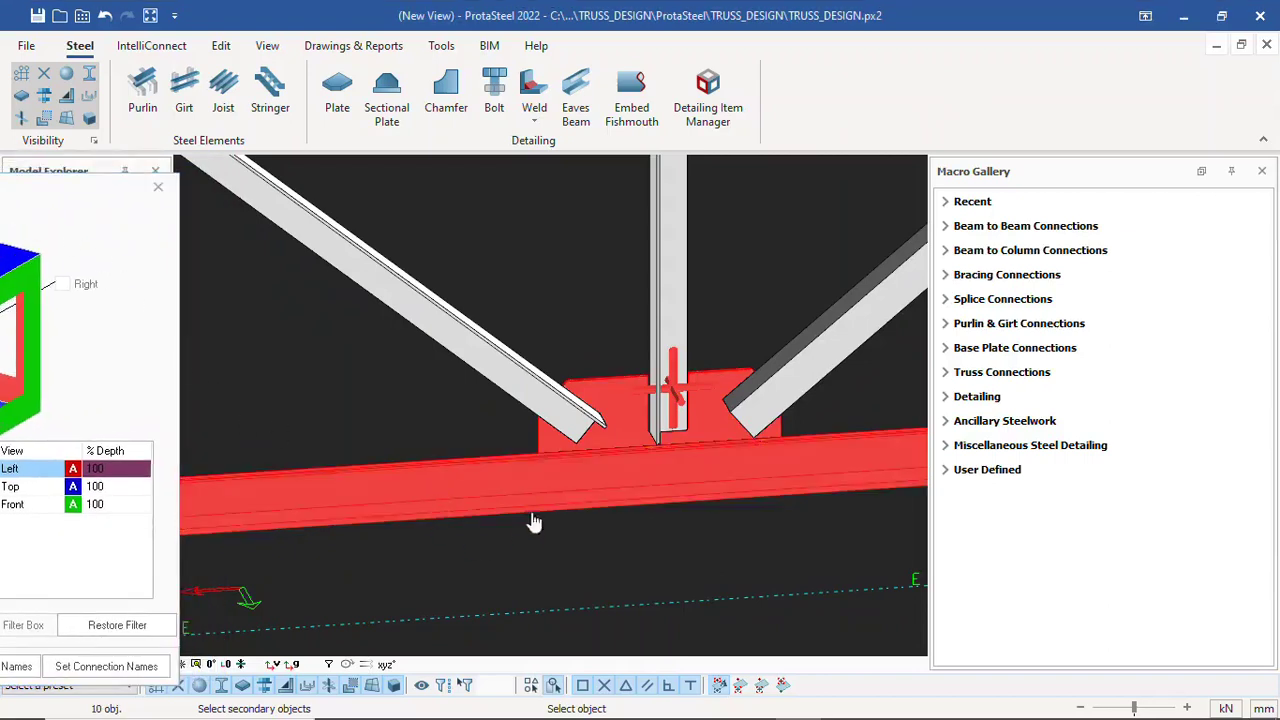
{"action": "left_click", "coordinate": [495, 382]}
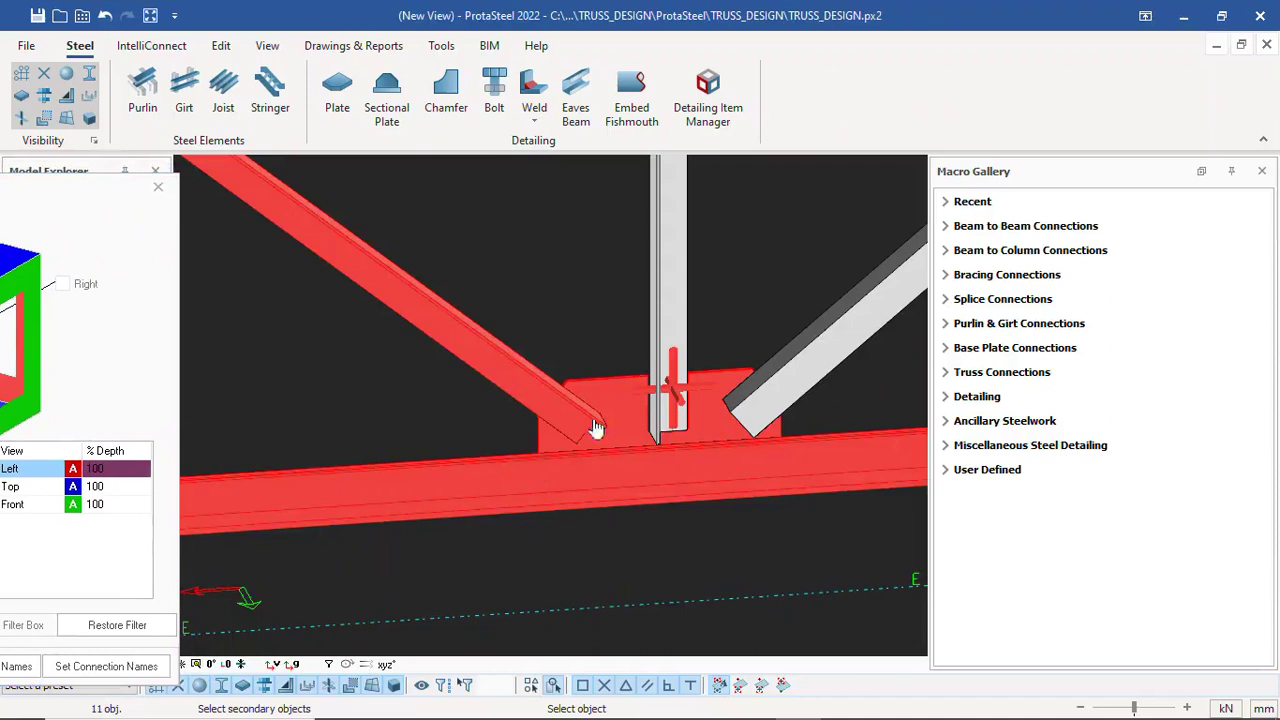
{"action": "left_click", "coordinate": [668, 336]}
{"action": "left_click", "coordinate": [818, 370]}
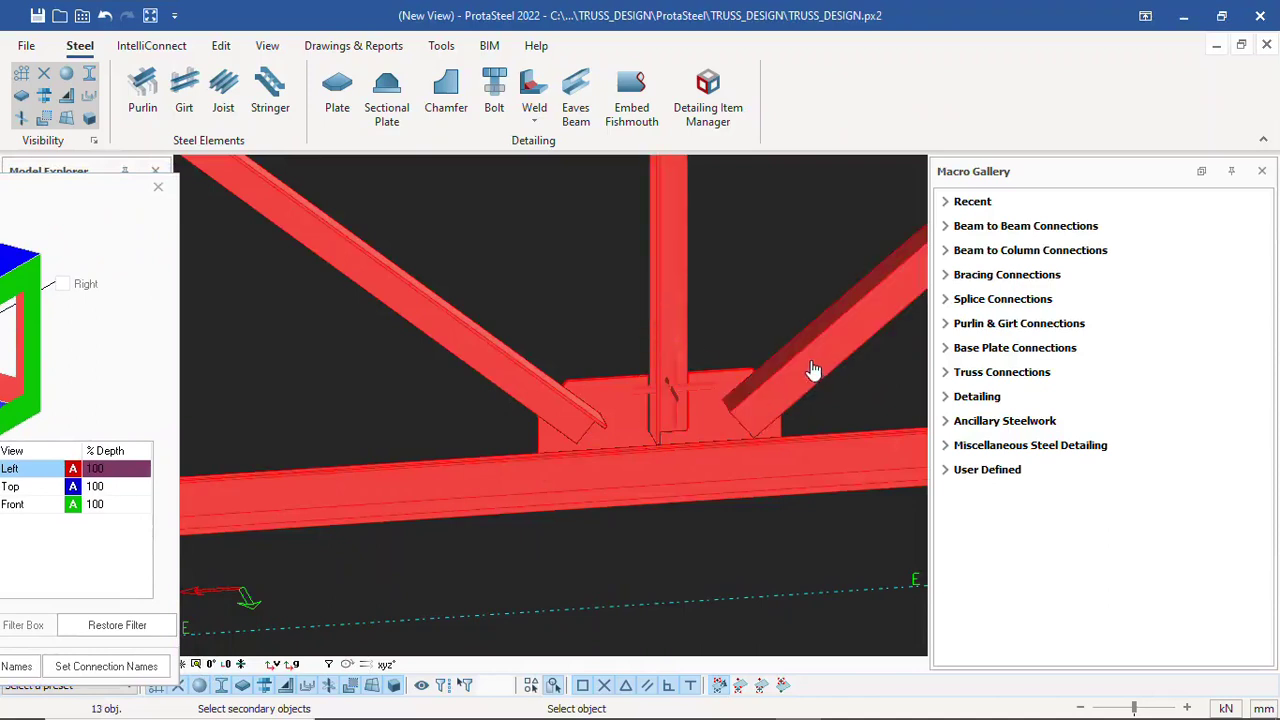
{"action": "right_click", "coordinate": [795, 356]}
{"action": "scroll", "coordinate": [740, 410], "scroll_direction": "down", "scroll_amount": 3}
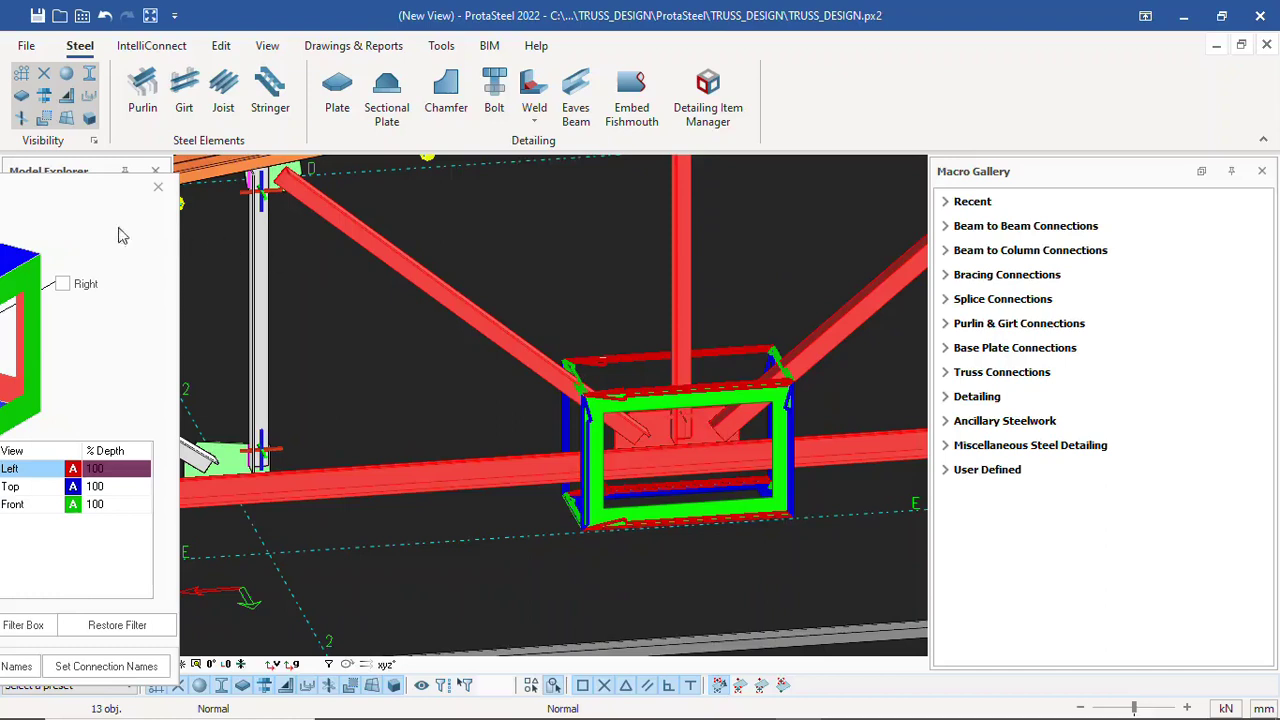
{"action": "left_click_drag", "start_coordinate": [62, 187], "coordinate": [394, 183]}
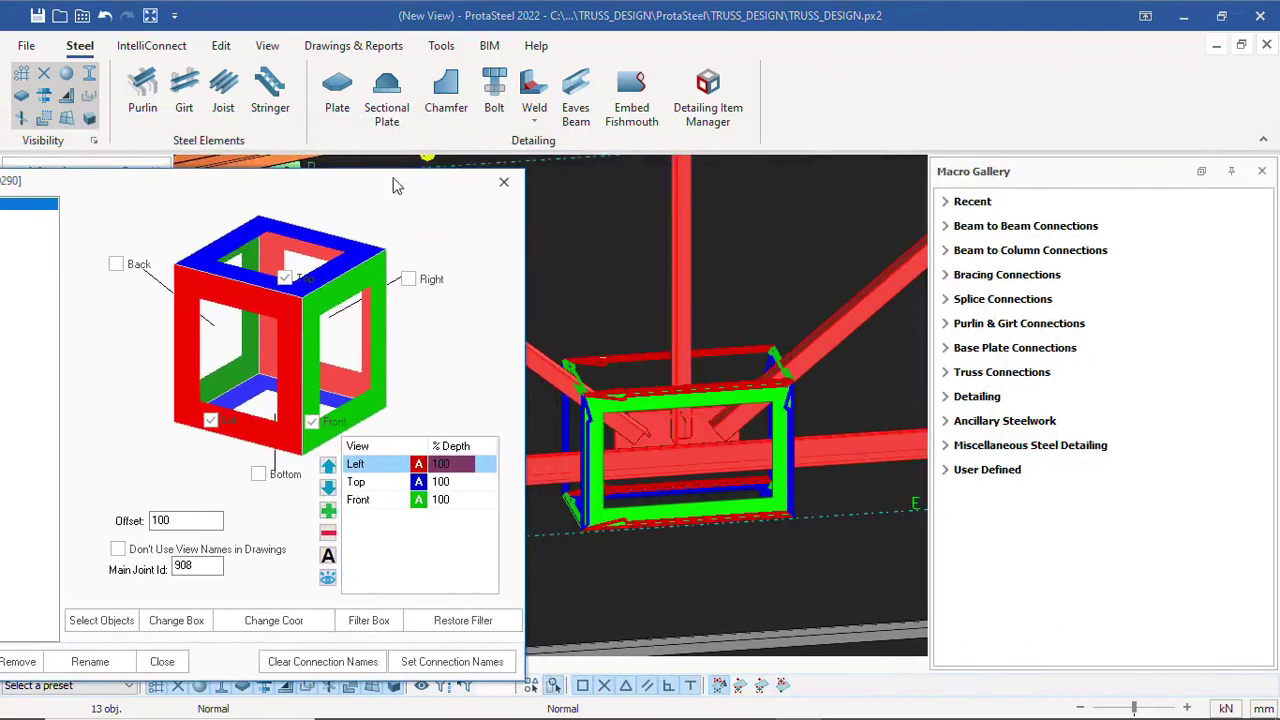
Add a 3D view plus the Bottom, Back and Right views to DETAIL A, and close the detailing item manager
{"action": "scroll", "coordinate": [876, 449], "scroll_direction": "down", "scroll_amount": 2}
{"action": "scroll", "coordinate": [876, 449], "scroll_direction": "down", "scroll_amount": 2}
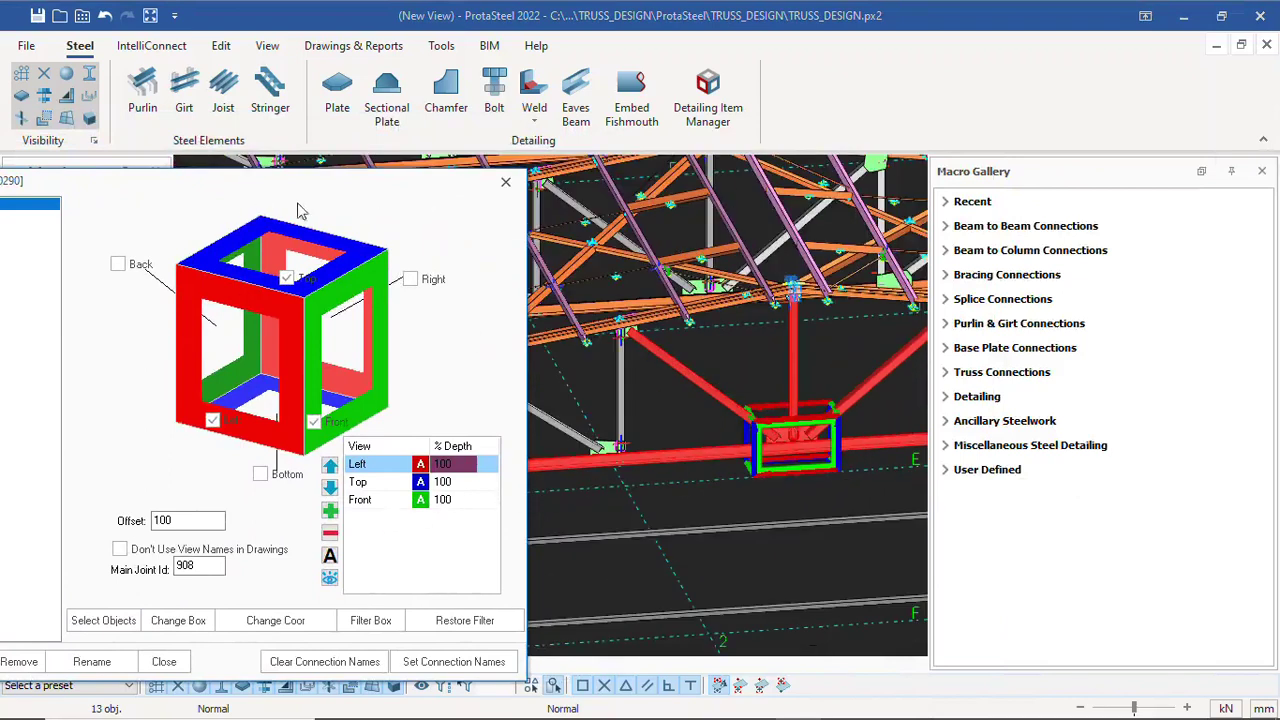
{"action": "left_click_drag", "start_coordinate": [322, 186], "coordinate": [348, 130]}
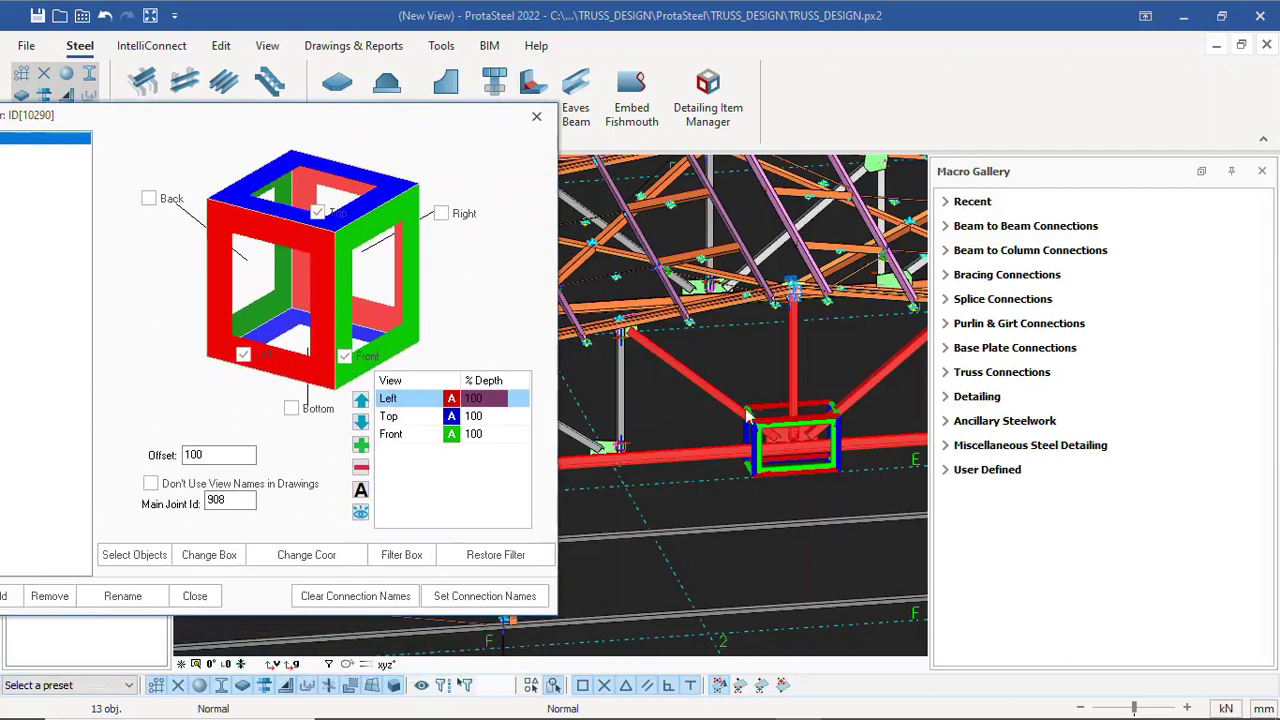
{"action": "left_click", "coordinate": [362, 450]}
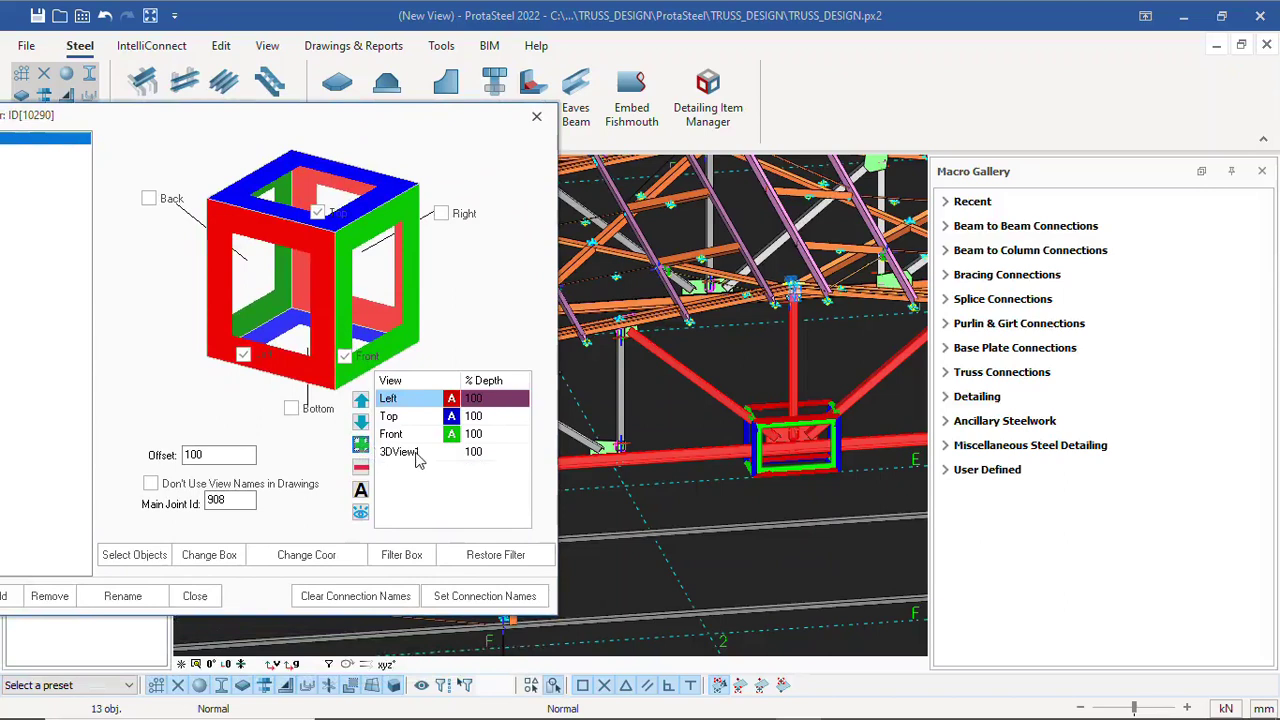
{"action": "left_click", "coordinate": [291, 408]}
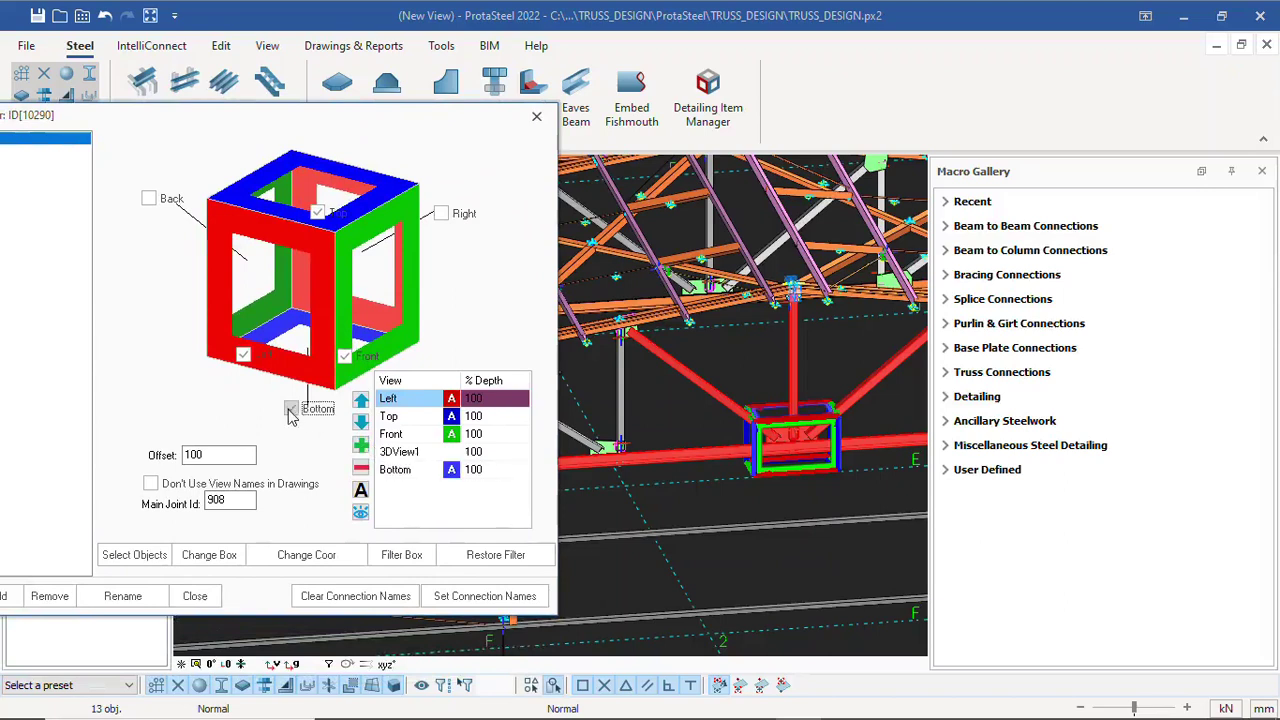
{"action": "left_click", "coordinate": [148, 198]}
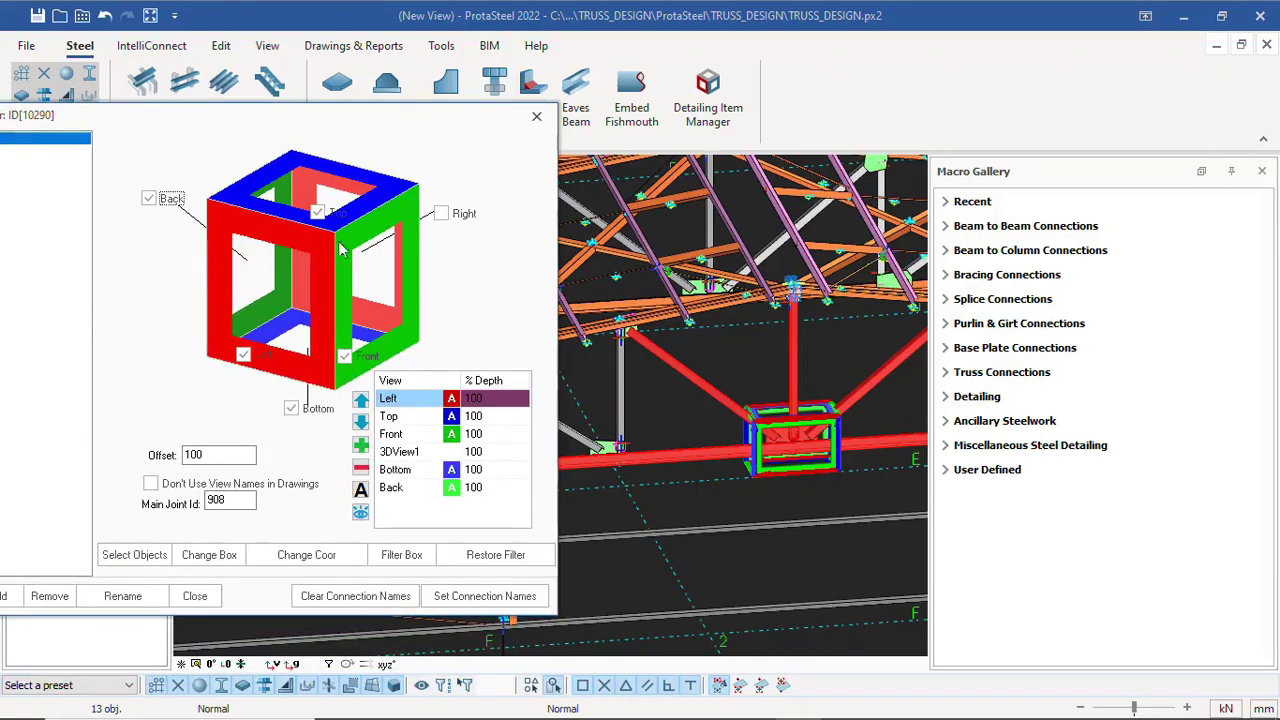
{"action": "left_click", "coordinate": [441, 214]}
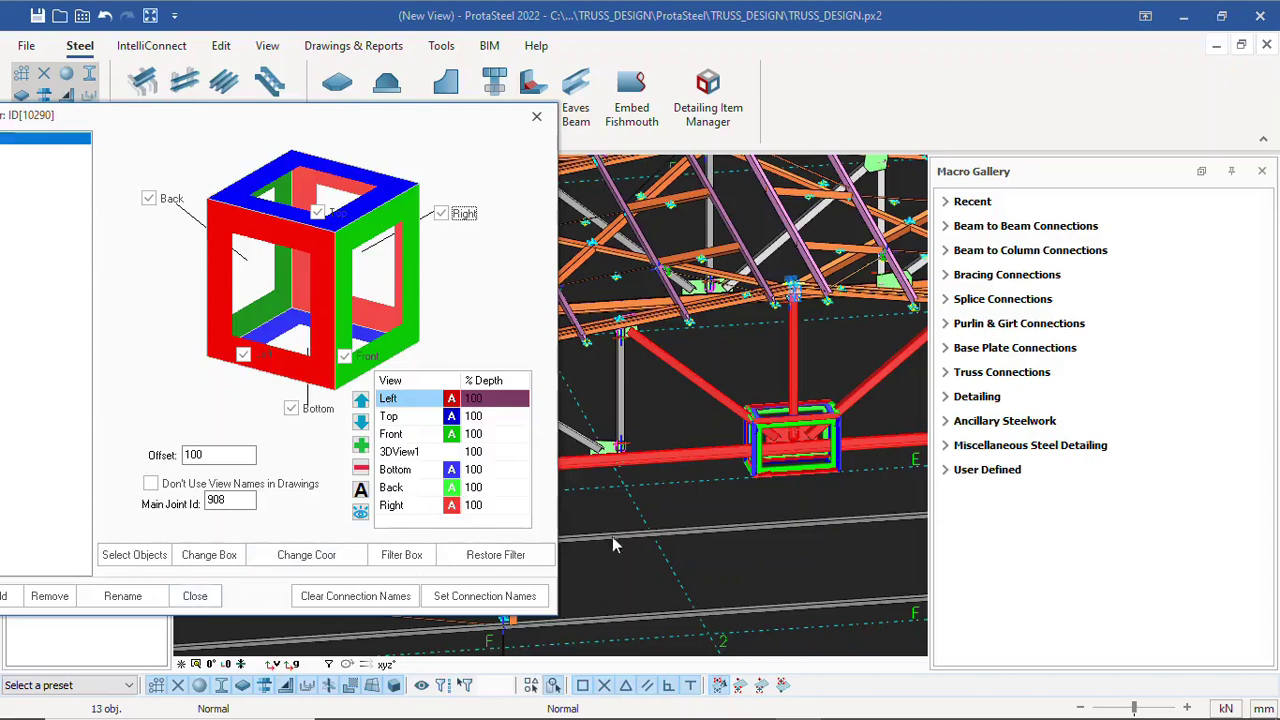
{"action": "left_click", "coordinate": [195, 596]}
Examine the DETAIL A view box at midspan of the gable truss and the structure along its bottom chord
{"action": "scroll", "coordinate": [680, 457], "scroll_direction": "down", "scroll_amount": 5}
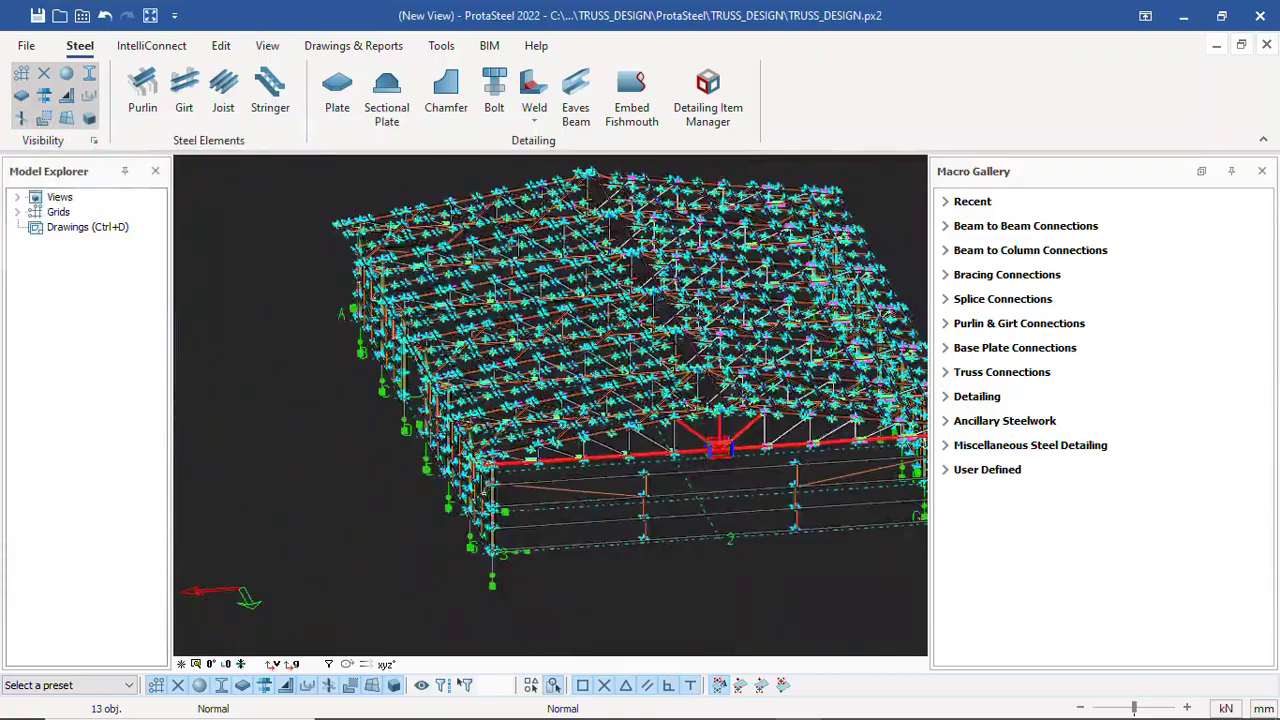
{"action": "scroll", "coordinate": [712, 452], "scroll_direction": "up", "scroll_amount": 5}
{"action": "middle_click_drag", "start_coordinate": [719, 441], "coordinate": [697, 427]}
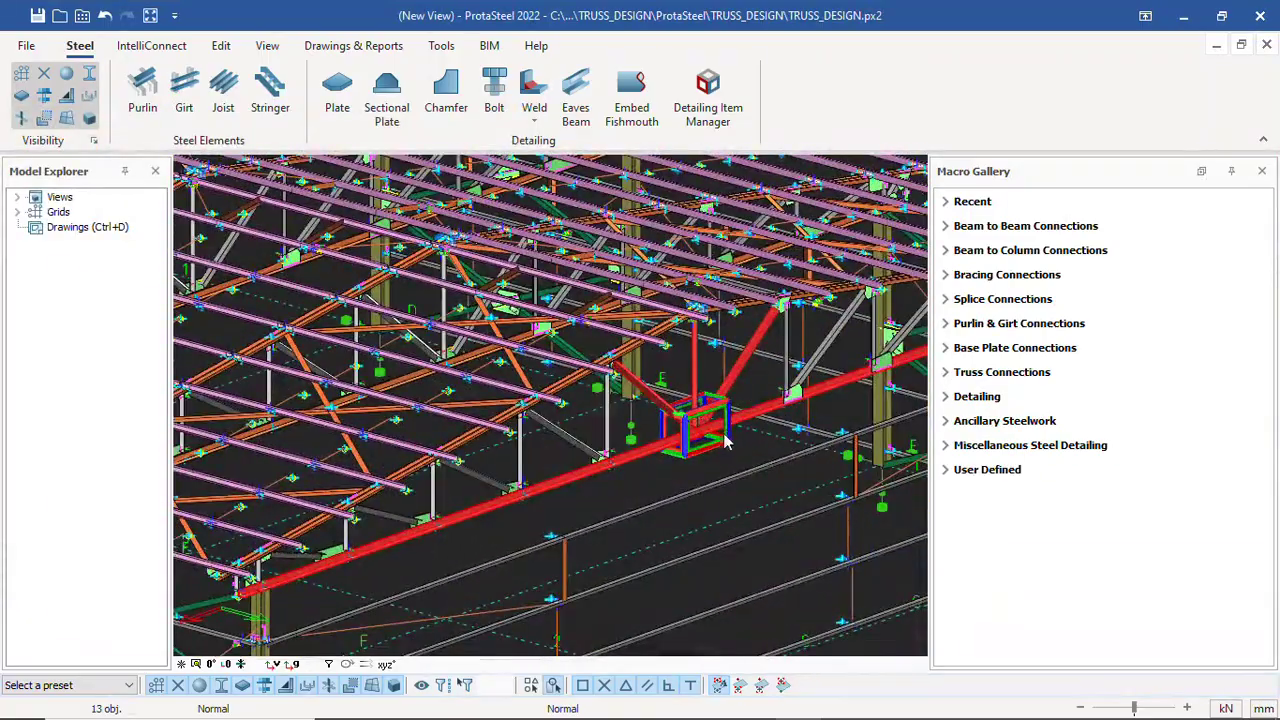
{"action": "scroll", "coordinate": [727, 442], "scroll_direction": "down", "scroll_amount": 5}
{"action": "middle_click_drag", "start_coordinate": [726, 480], "coordinate": [654, 486]}
{"action": "scroll", "coordinate": [620, 475], "scroll_direction": "down", "scroll_amount": 3}
{"action": "scroll", "coordinate": [560, 450], "scroll_direction": "up", "scroll_amount": 5}
{"action": "scroll", "coordinate": [524, 442], "scroll_direction": "up", "scroll_amount": 3}
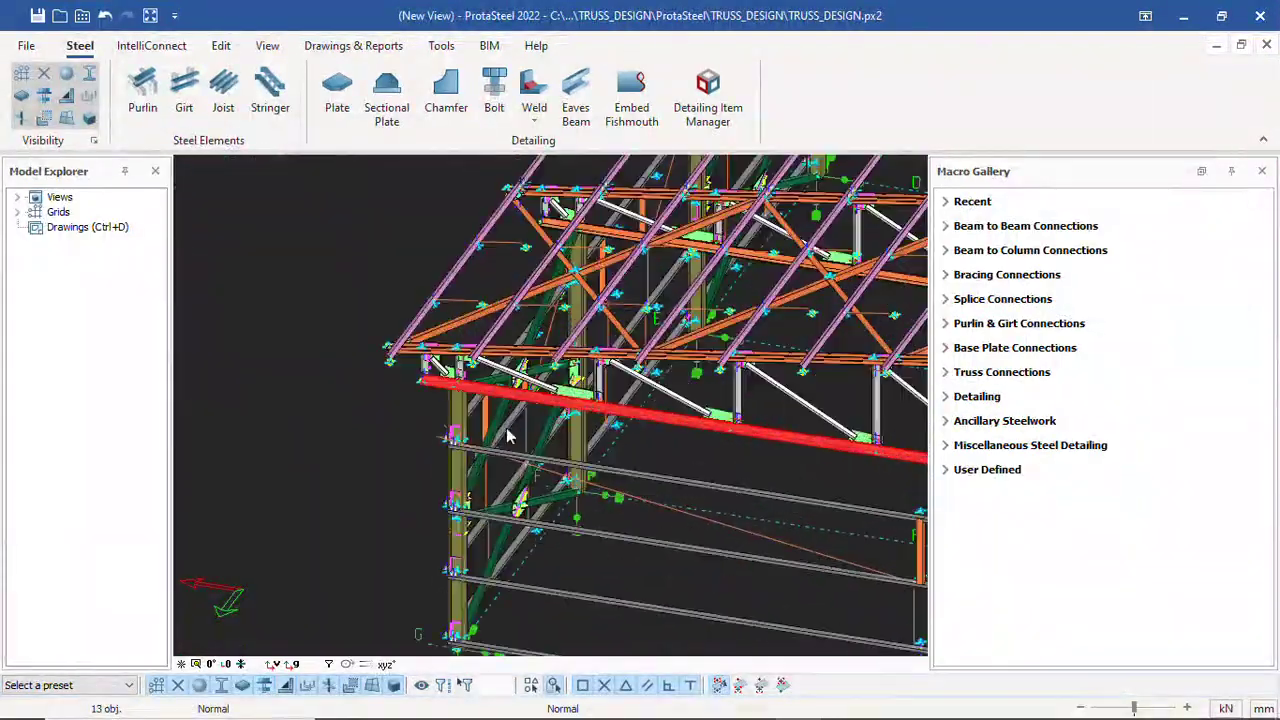
Examine the gusset plate joints at the eaves end of the gable truss and the neighbouring roof trusses
{"action": "middle_click_drag", "start_coordinate": [497, 421], "coordinate": [528, 431]}
{"action": "scroll", "coordinate": [528, 431], "scroll_direction": "down", "scroll_amount": 4}
{"action": "scroll", "coordinate": [462, 410], "scroll_direction": "up", "scroll_amount": 6}
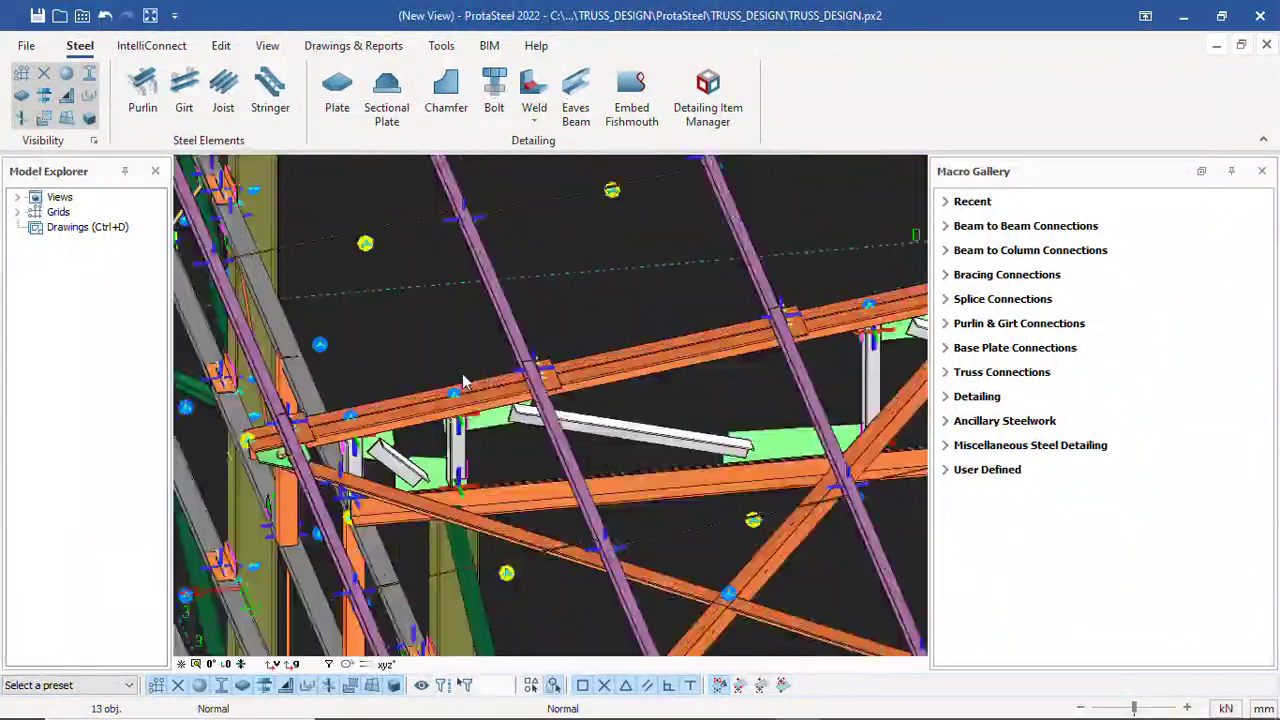
{"action": "scroll", "coordinate": [510, 455], "scroll_direction": "down", "scroll_amount": 5}
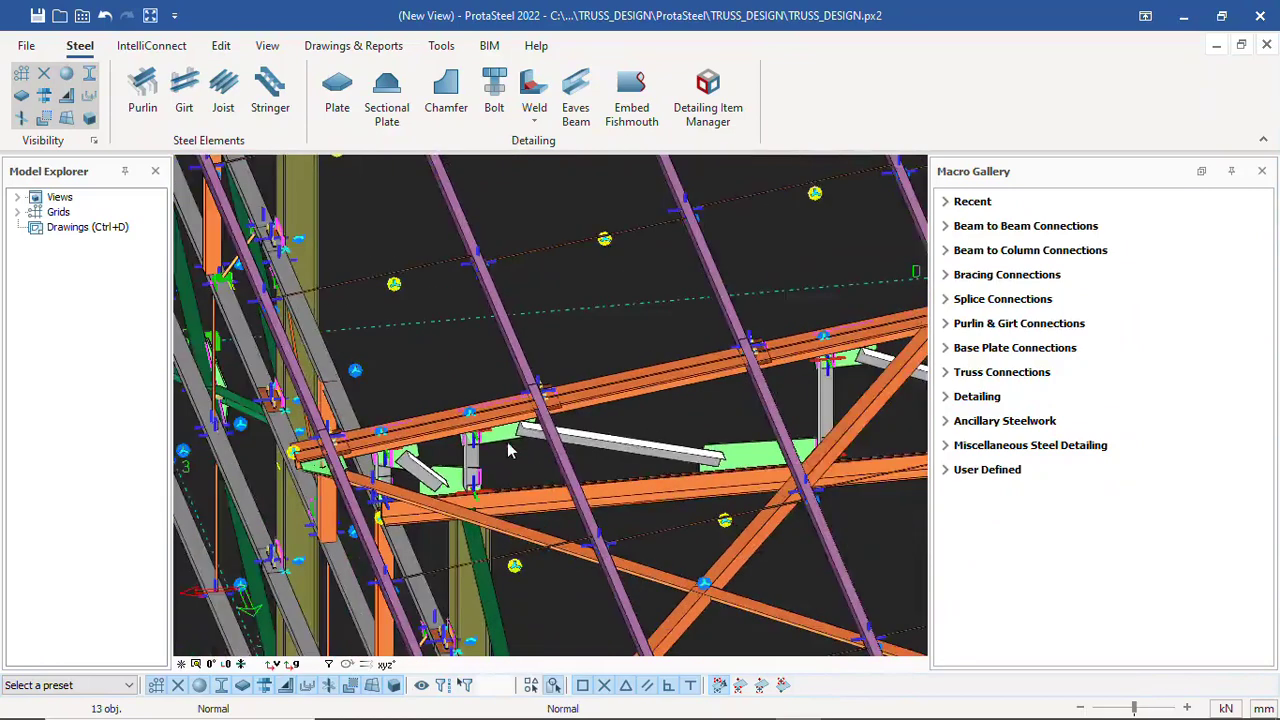
{"action": "scroll", "coordinate": [550, 588], "scroll_direction": "up", "scroll_amount": 6}
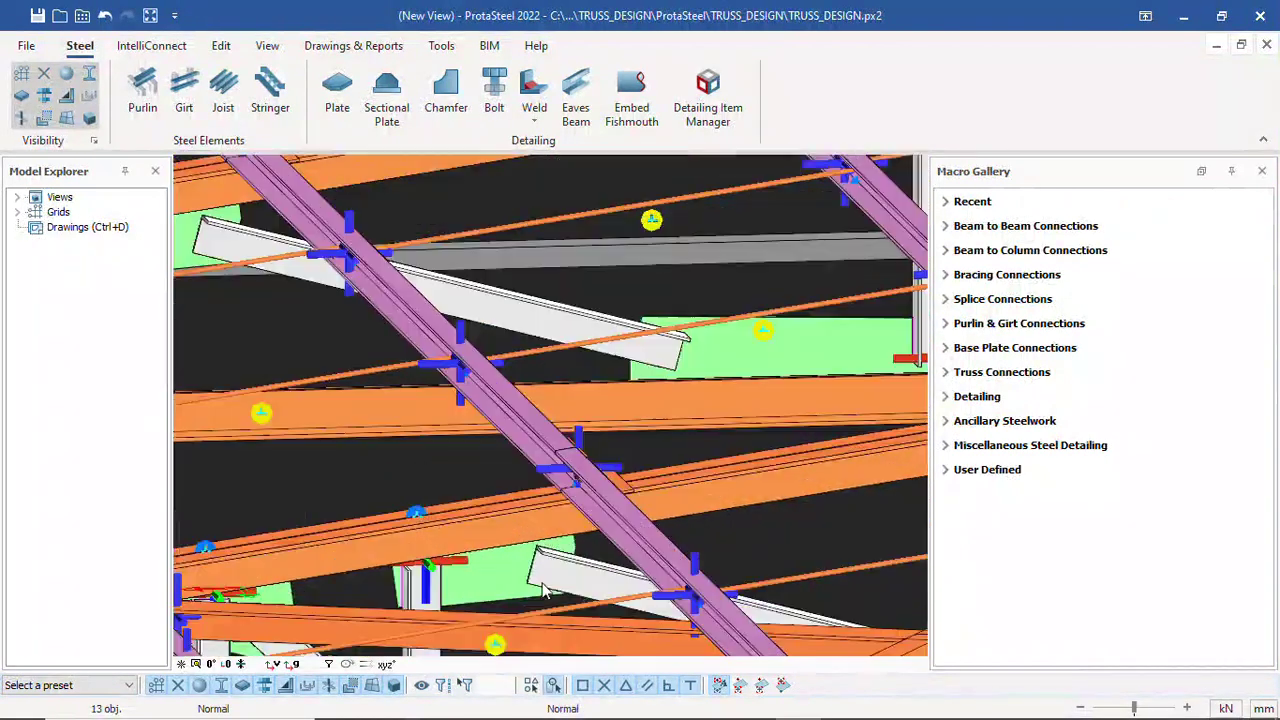
{"action": "scroll", "coordinate": [510, 540], "scroll_direction": "down", "scroll_amount": 4}
{"action": "scroll", "coordinate": [540, 560], "scroll_direction": "down", "scroll_amount": 3}
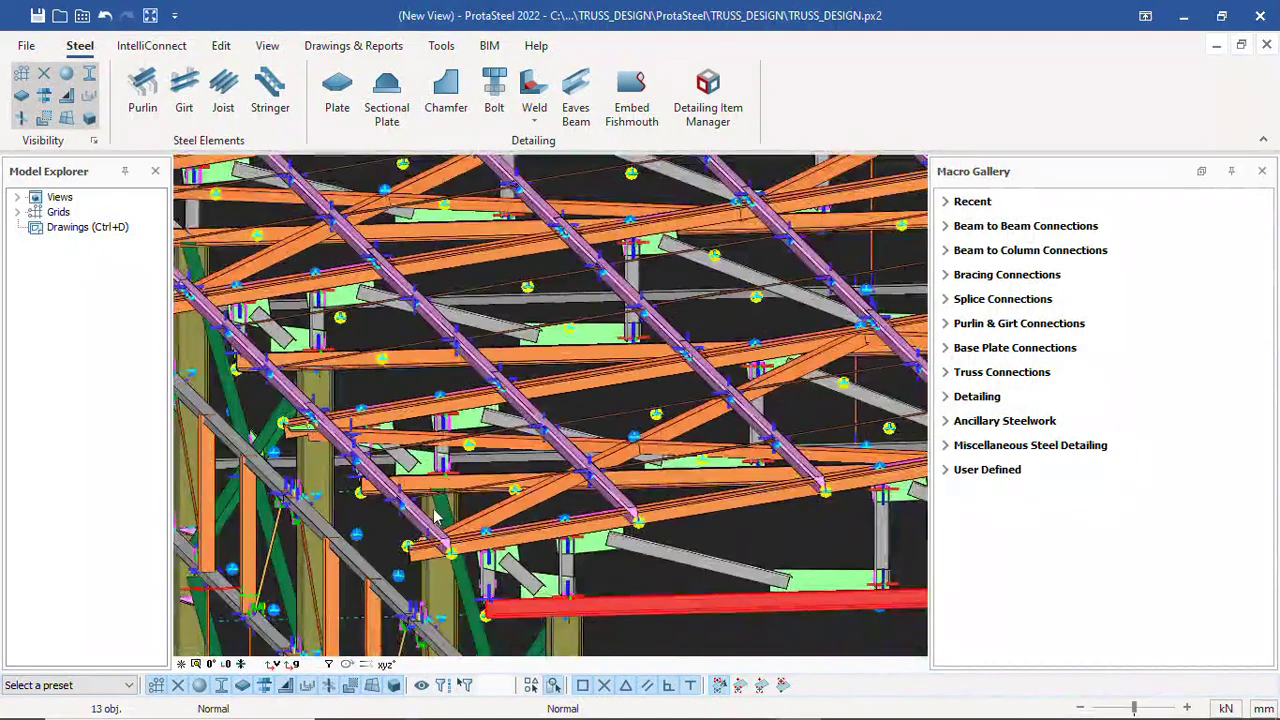
{"action": "scroll", "coordinate": [540, 560], "scroll_direction": "up", "scroll_amount": 5}
{"action": "scroll", "coordinate": [560, 590], "scroll_direction": "down", "scroll_amount": 2}
{"action": "scroll", "coordinate": [600, 473], "scroll_direction": "down", "scroll_amount": 5}
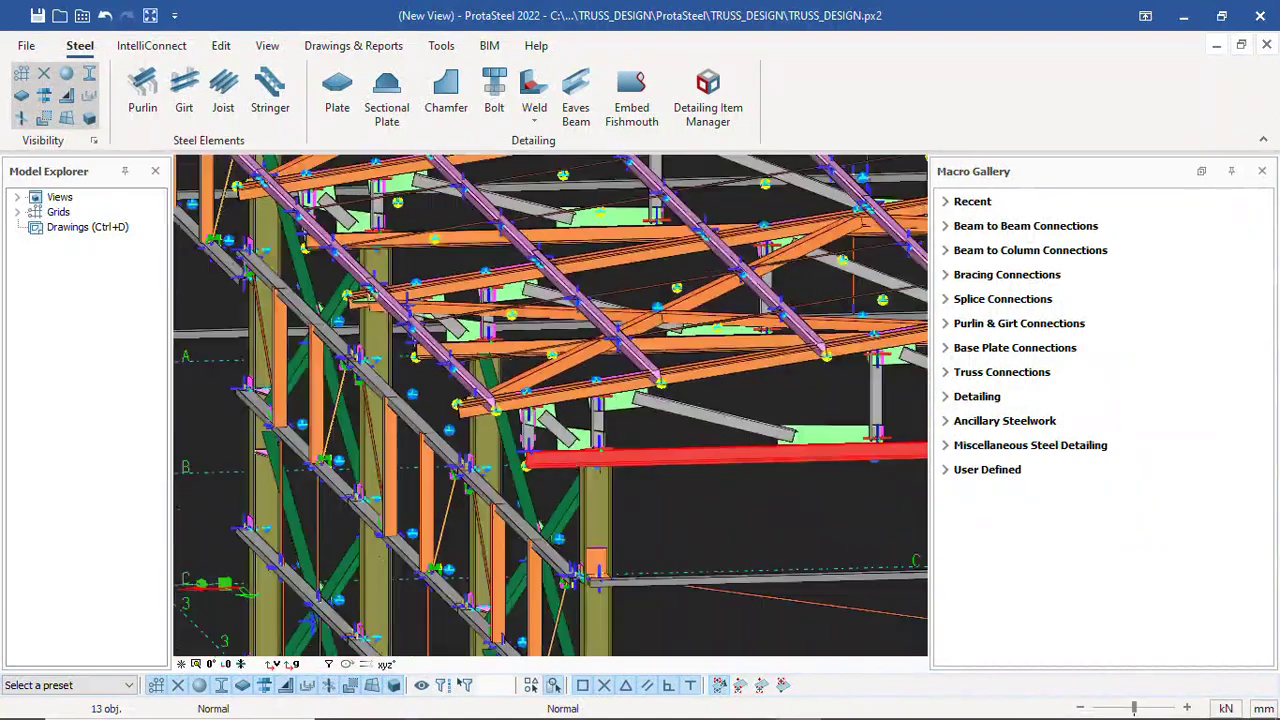
{"action": "scroll", "coordinate": [578, 430], "scroll_direction": "up", "scroll_amount": 5}
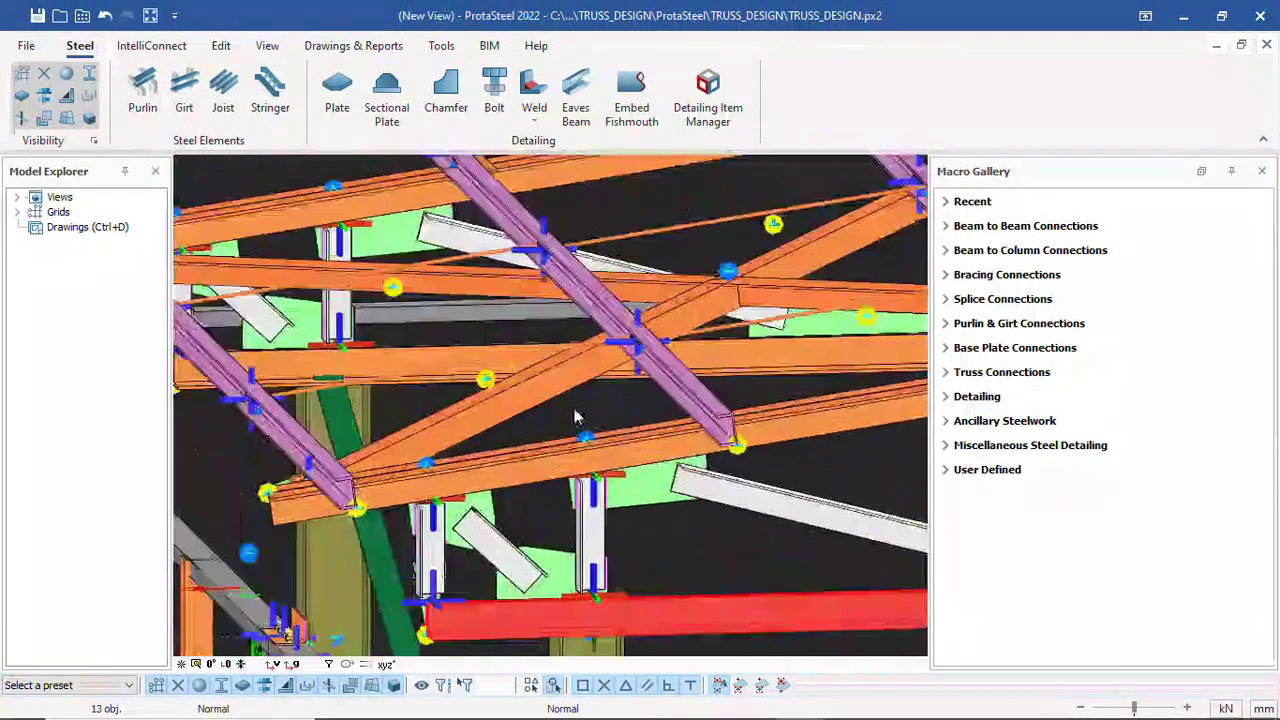
{"action": "scroll", "coordinate": [615, 422], "scroll_direction": "down", "scroll_amount": 2}
{"action": "middle_click_drag", "start_coordinate": [628, 448], "coordinate": [578, 440]}
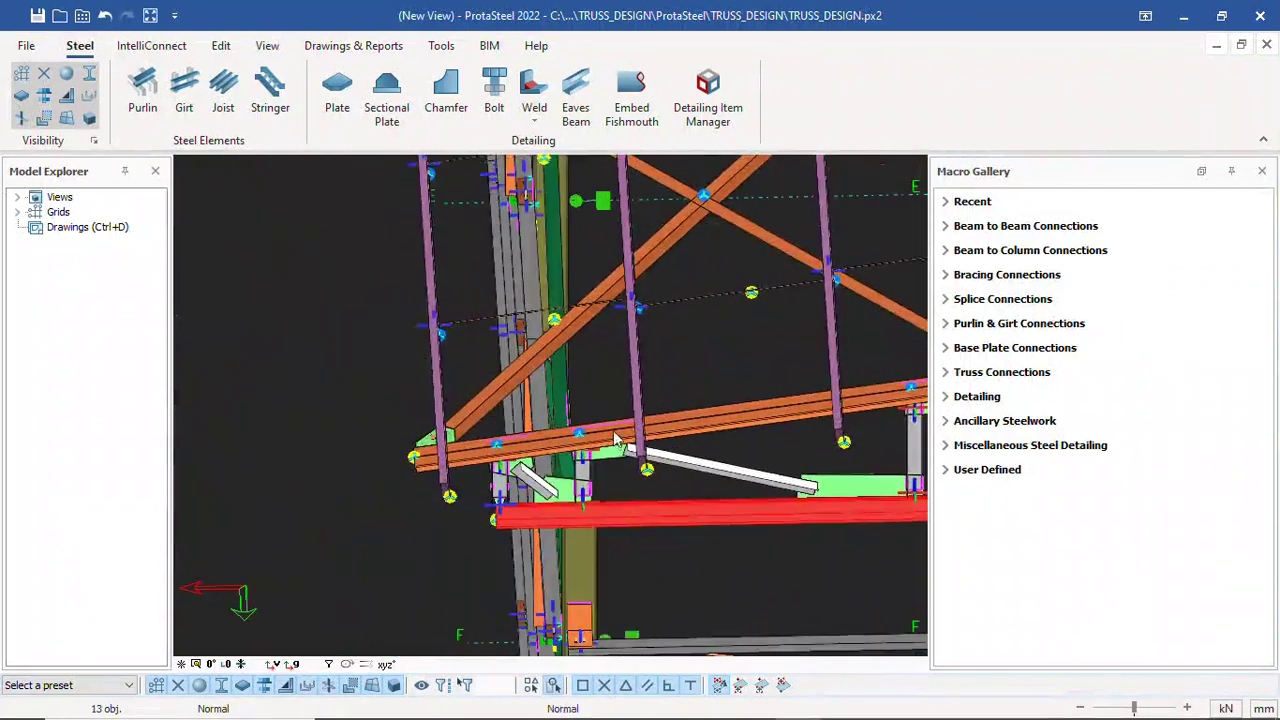
{"action": "scroll", "coordinate": [578, 440], "scroll_direction": "up", "scroll_amount": 3}
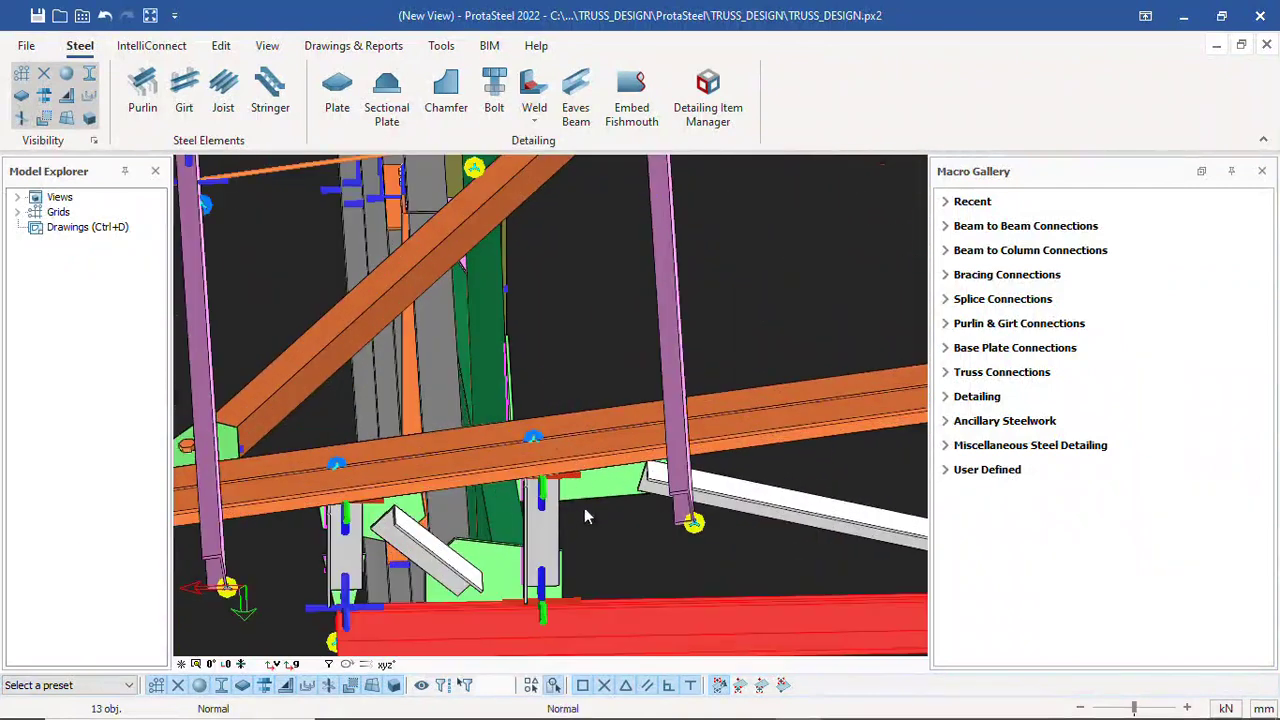
{"action": "scroll", "coordinate": [584, 516], "scroll_direction": "down", "scroll_amount": 8}
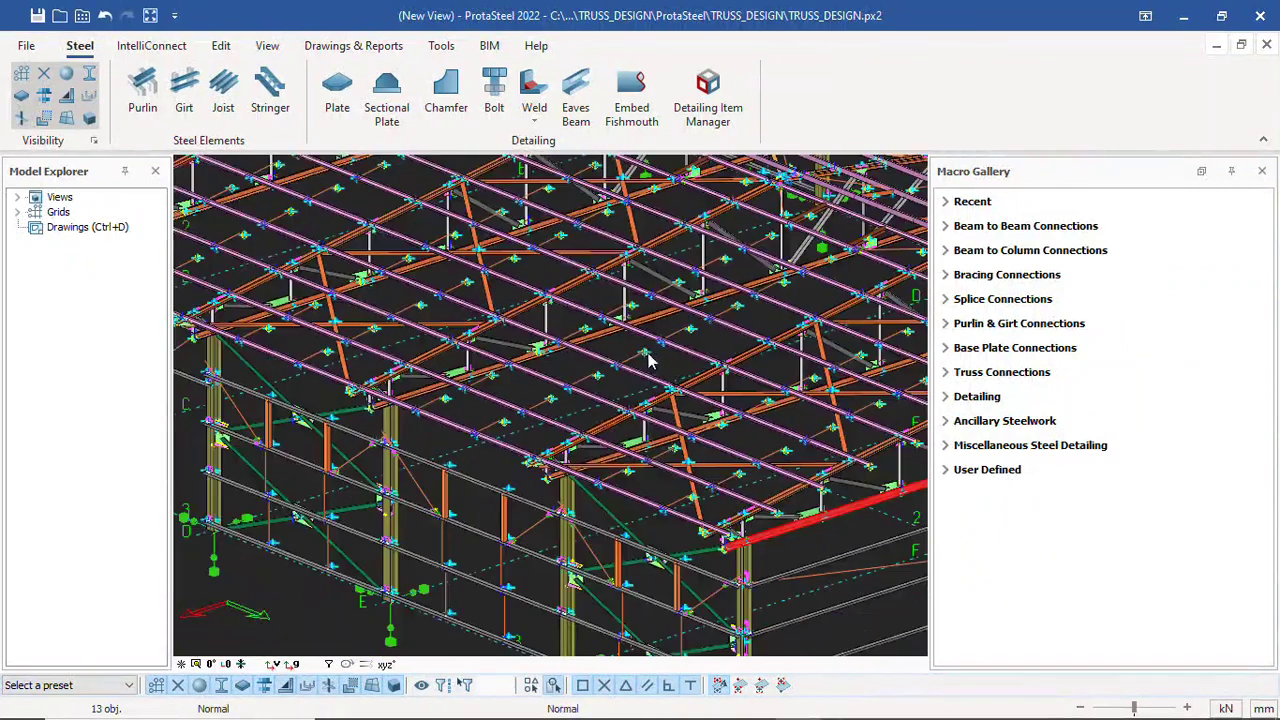
Examine the truss-to-column connection at the eaves, together with the adjoining bracing and side wall girts
{"action": "scroll", "coordinate": [590, 462], "scroll_direction": "up", "scroll_amount": 6}
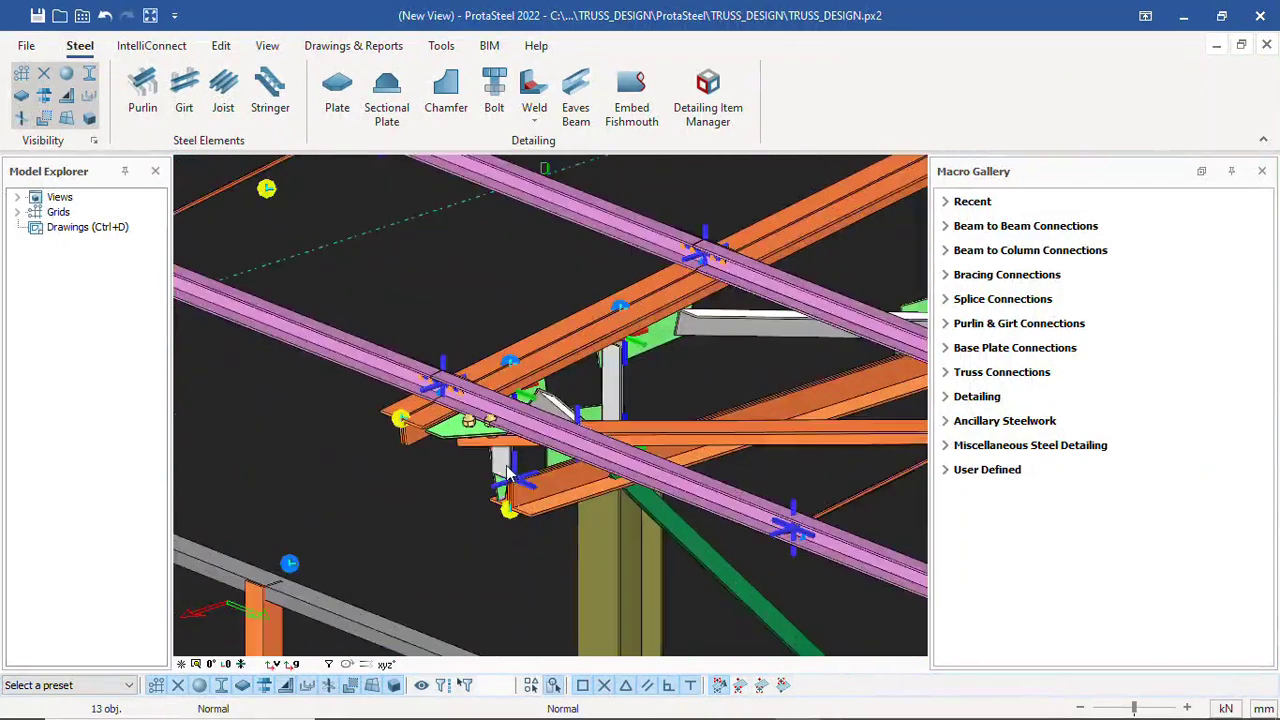
{"action": "scroll", "coordinate": [546, 370], "scroll_direction": "down", "scroll_amount": 2}
{"action": "scroll", "coordinate": [547, 336], "scroll_direction": "down", "scroll_amount": 3}
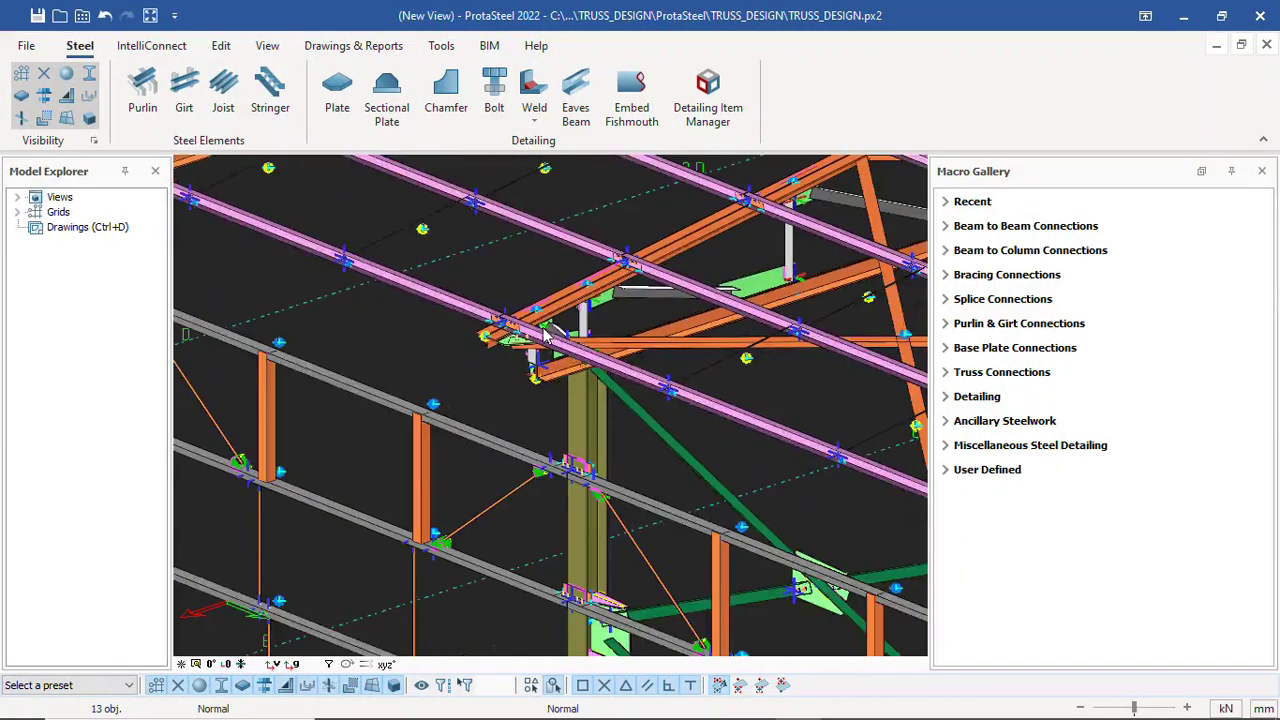
{"action": "middle_click_drag", "start_coordinate": [579, 485], "coordinate": [680, 470], "text": "ctrl"}
{"action": "scroll", "coordinate": [680, 470], "scroll_direction": "down", "scroll_amount": 1}
{"action": "scroll", "coordinate": [704, 535], "scroll_direction": "up", "scroll_amount": 4}
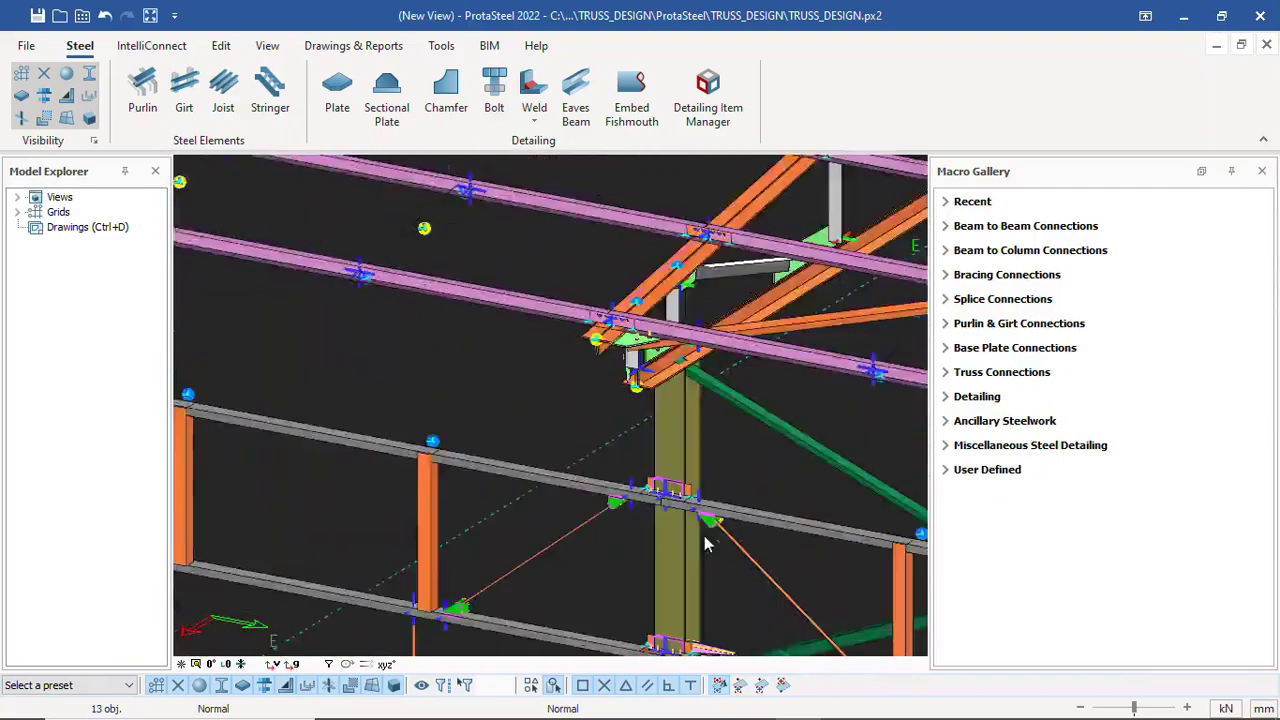
{"action": "scroll", "coordinate": [677, 509], "scroll_direction": "down", "scroll_amount": 3}
{"action": "scroll", "coordinate": [629, 477], "scroll_direction": "down", "scroll_amount": 9}
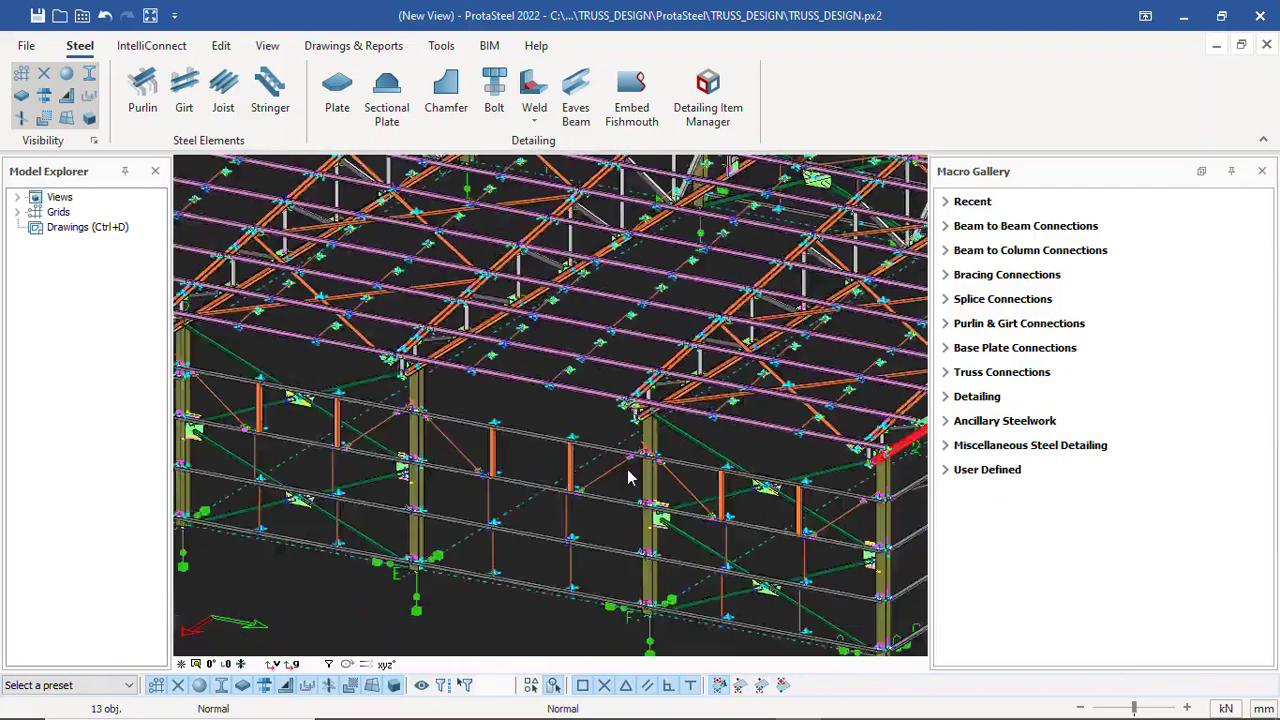
Select the entire building model and perform numbering on it with the existing numbering options for group 0
{"action": "middle_click_drag", "start_coordinate": [748, 491], "coordinate": [694, 483], "text": "ctrl"}
{"action": "scroll", "coordinate": [487, 472], "scroll_direction": "down", "scroll_amount": 4}
{"action": "scroll", "coordinate": [524, 464], "scroll_direction": "up", "scroll_amount": 3}
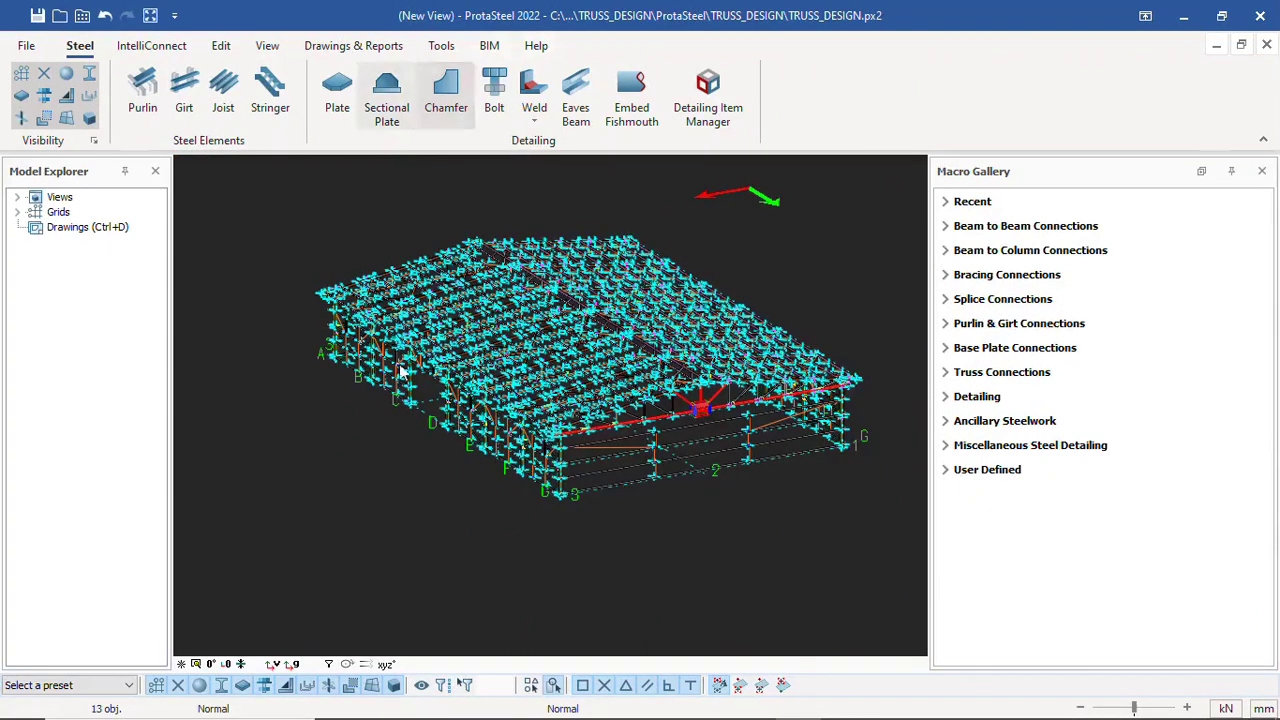
{"action": "scroll", "coordinate": [370, 397], "scroll_direction": "down", "scroll_amount": 2}
{"action": "left_click_drag", "start_coordinate": [297, 252], "coordinate": [760, 503]}
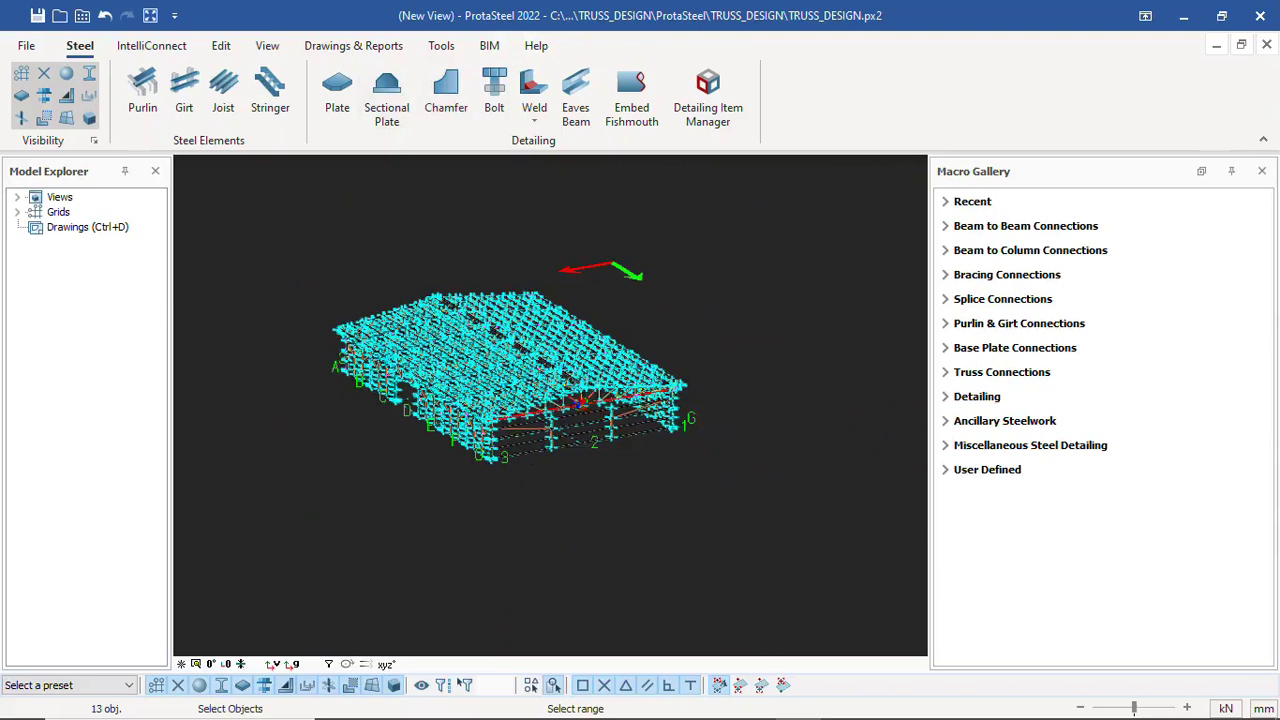
{"action": "left_click", "coordinate": [344, 48]}
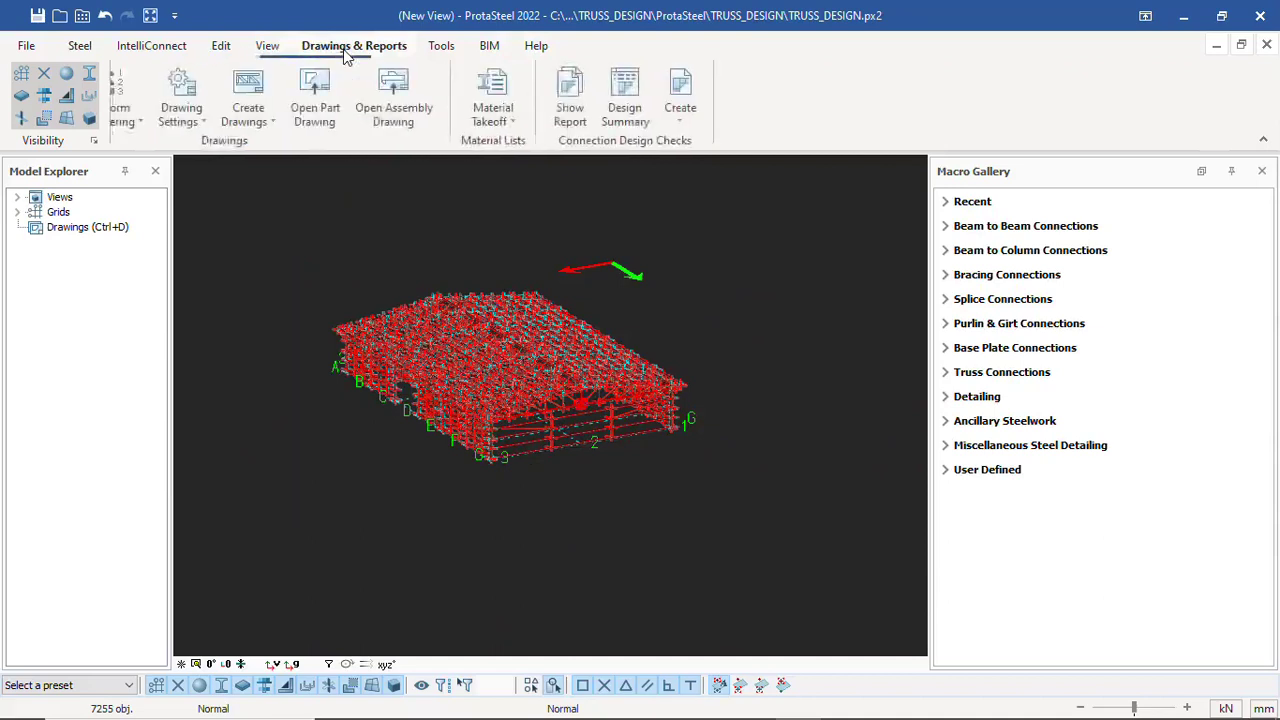
{"action": "left_click", "coordinate": [252, 122]}
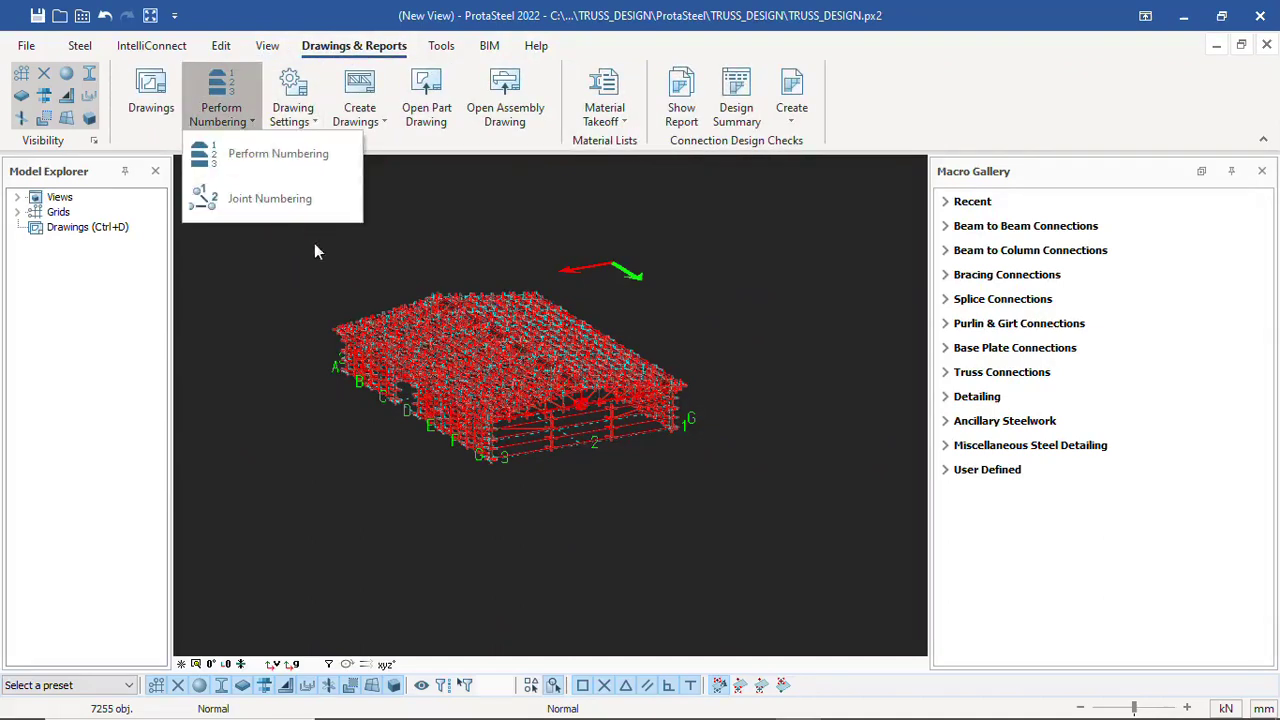
{"action": "left_click", "coordinate": [262, 162]}
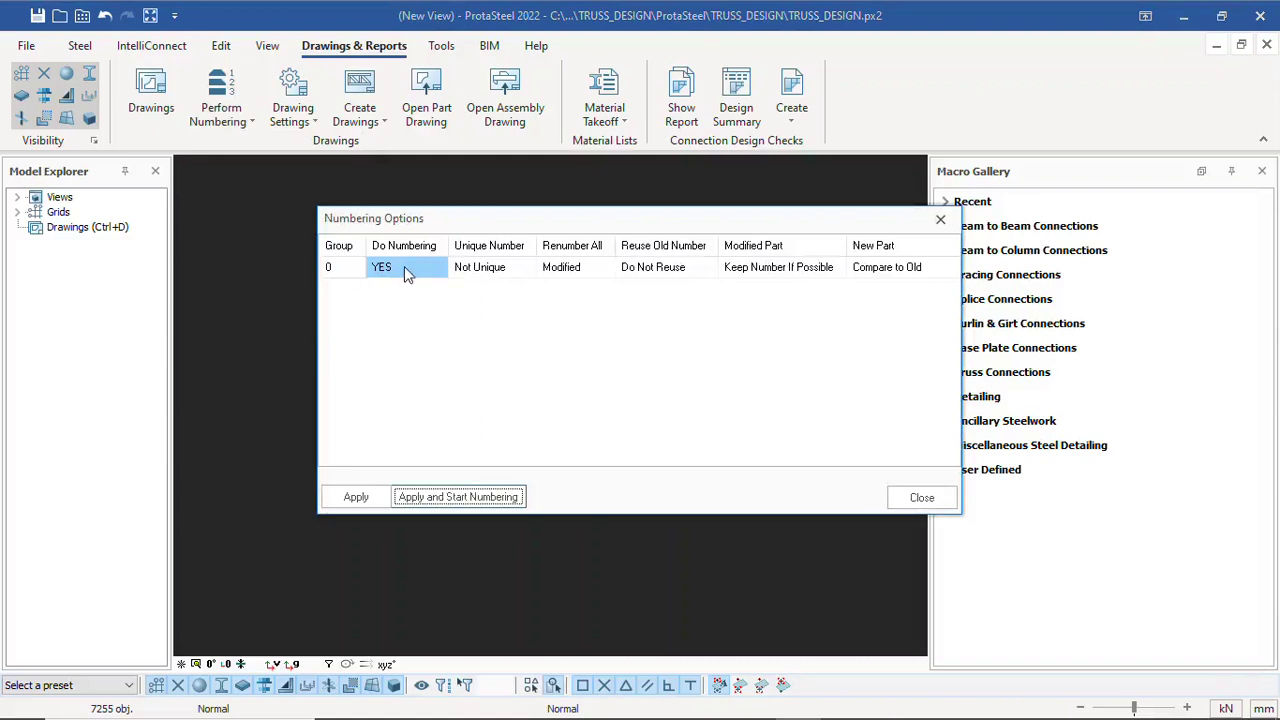
{"action": "left_click", "coordinate": [458, 499]}
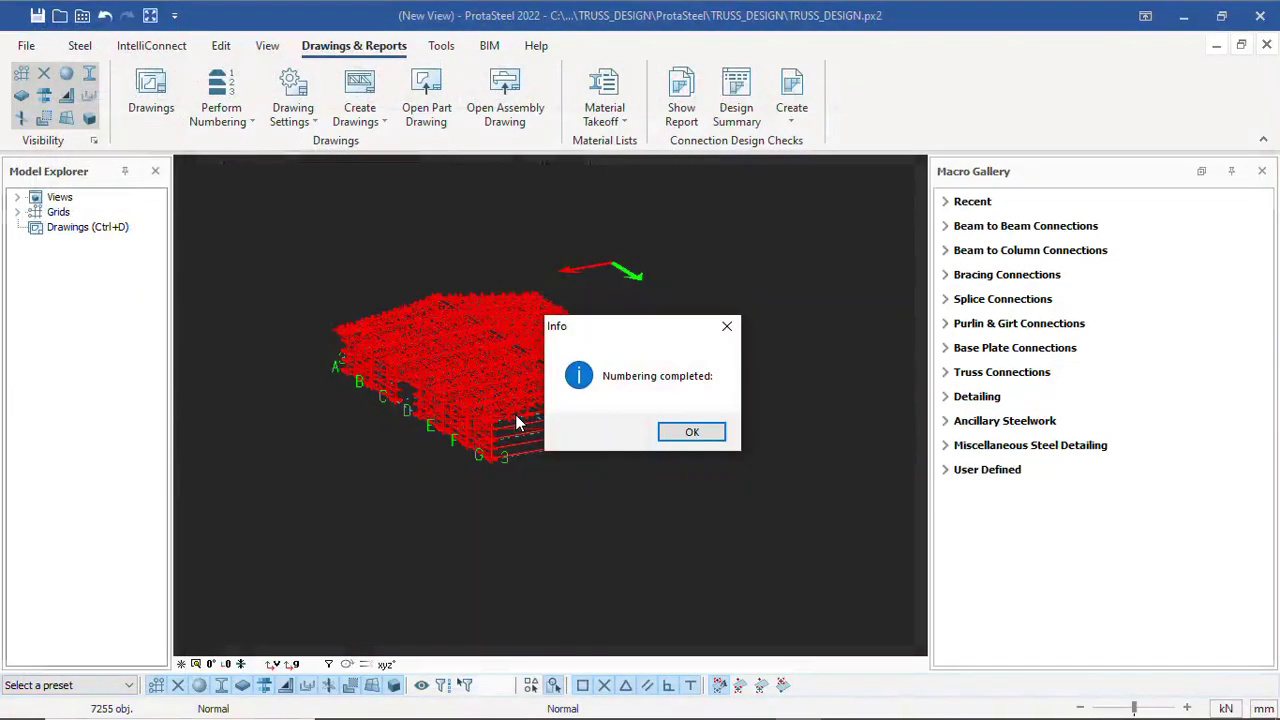
{"action": "left_click", "coordinate": [697, 436]}
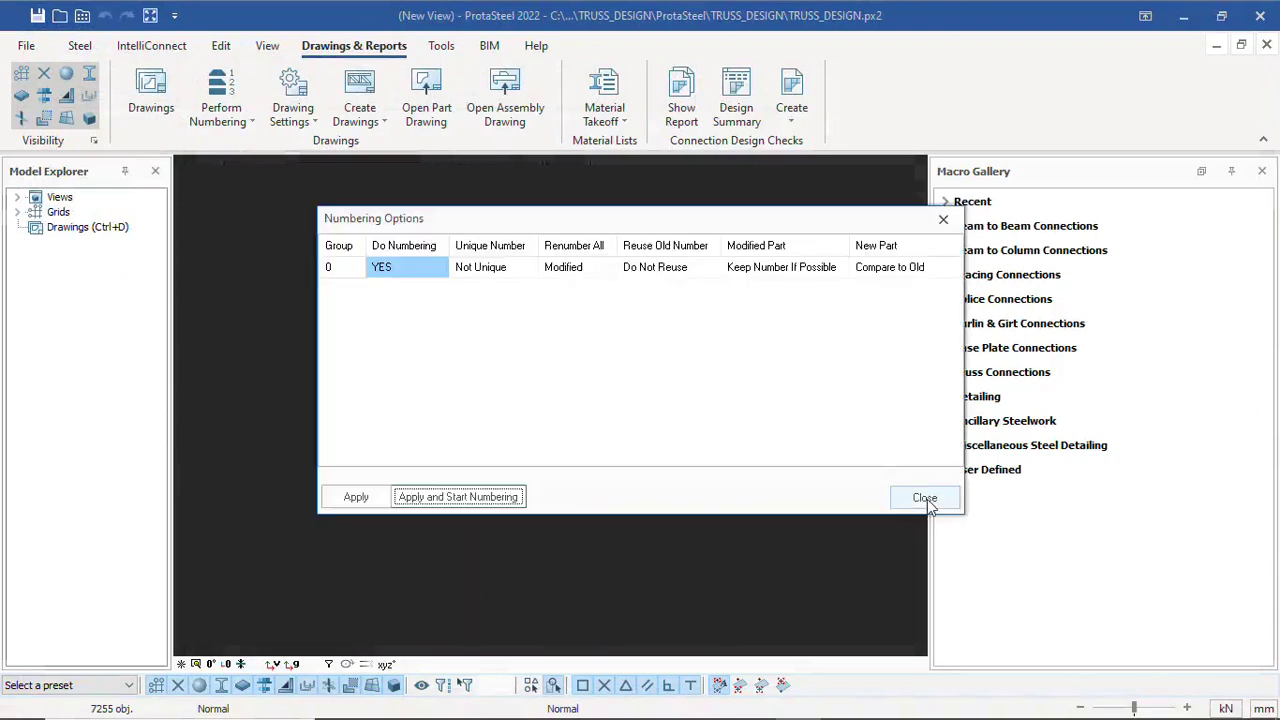
{"action": "left_click", "coordinate": [924, 498]}
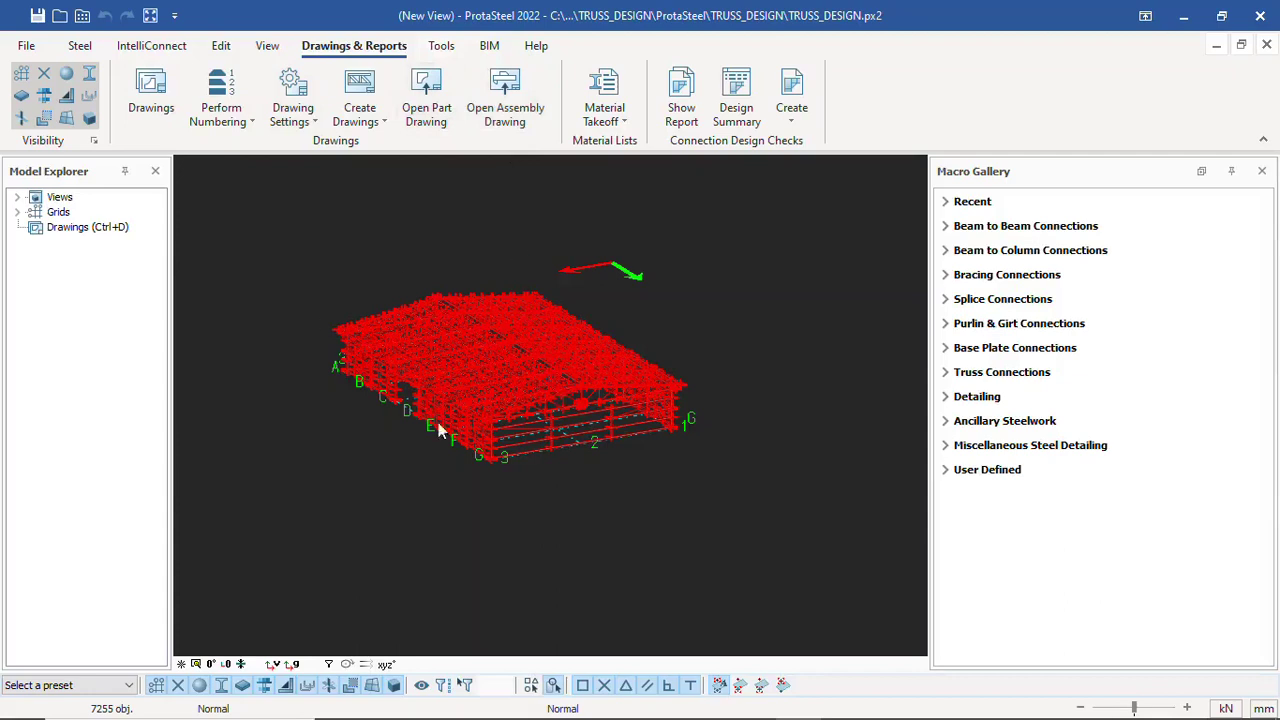
Run a clash check on the selected model and examine the corner column base at grids G and 3
{"action": "left_click", "coordinate": [442, 47]}
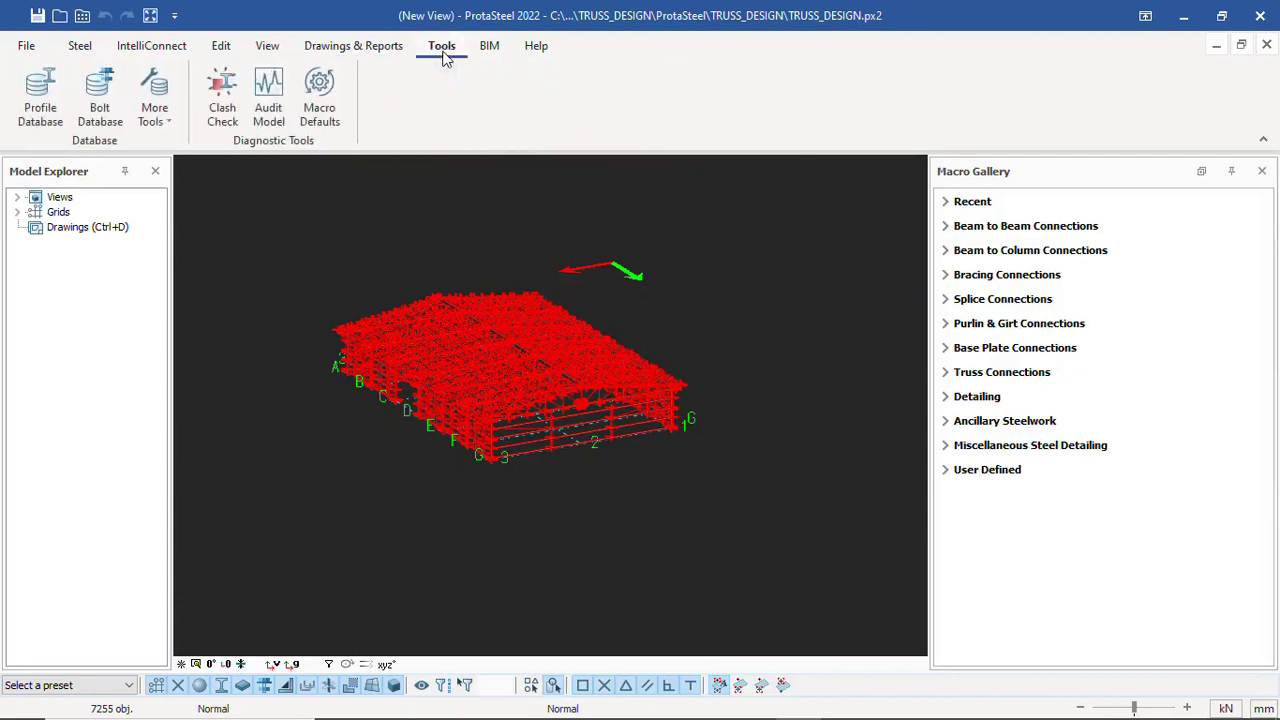
{"action": "left_click", "coordinate": [230, 114]}
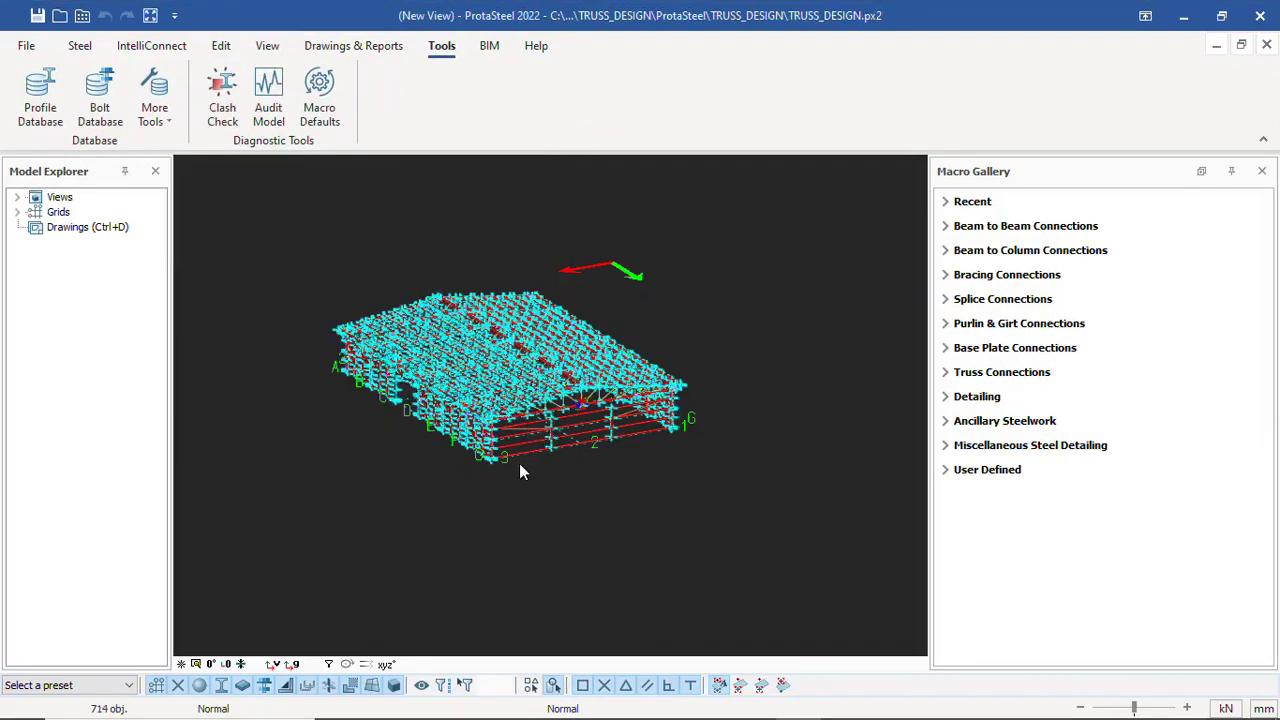
{"action": "scroll", "coordinate": [492, 458], "scroll_direction": "up", "scroll_amount": 10}
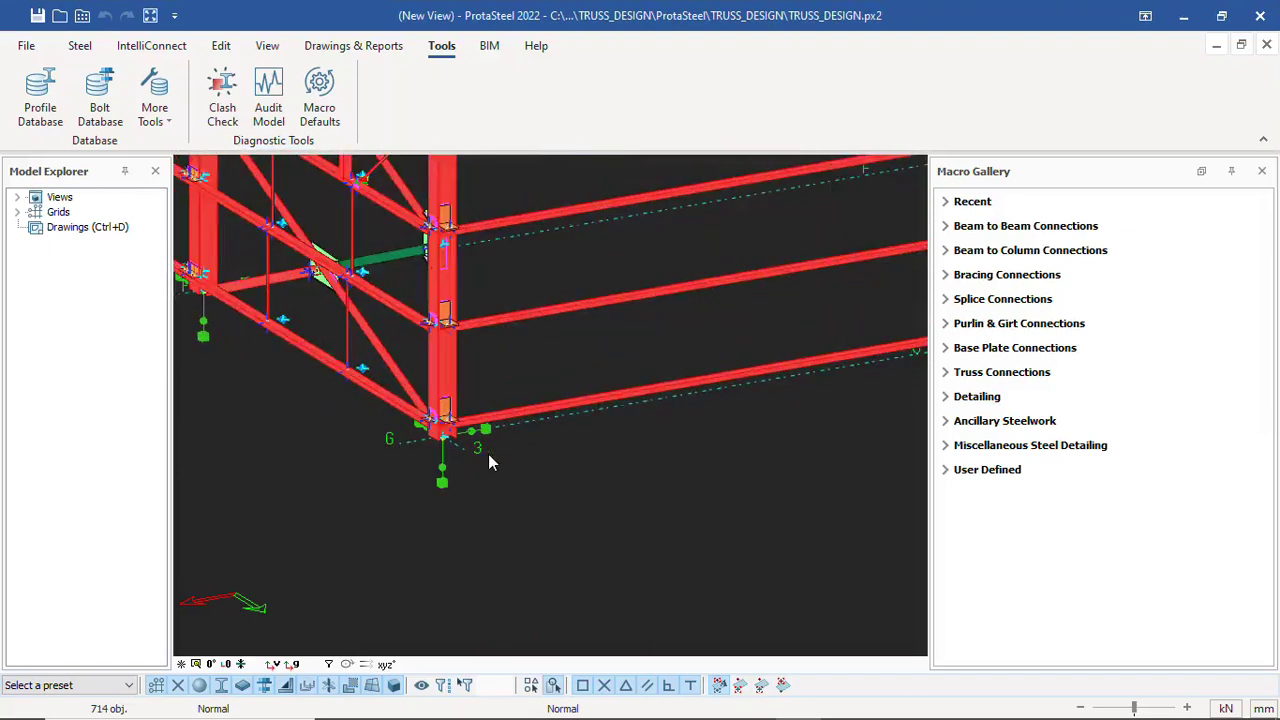
{"action": "scroll", "coordinate": [430, 440], "scroll_direction": "up", "scroll_amount": 5}
{"action": "scroll", "coordinate": [468, 440], "scroll_direction": "down", "scroll_amount": 6}
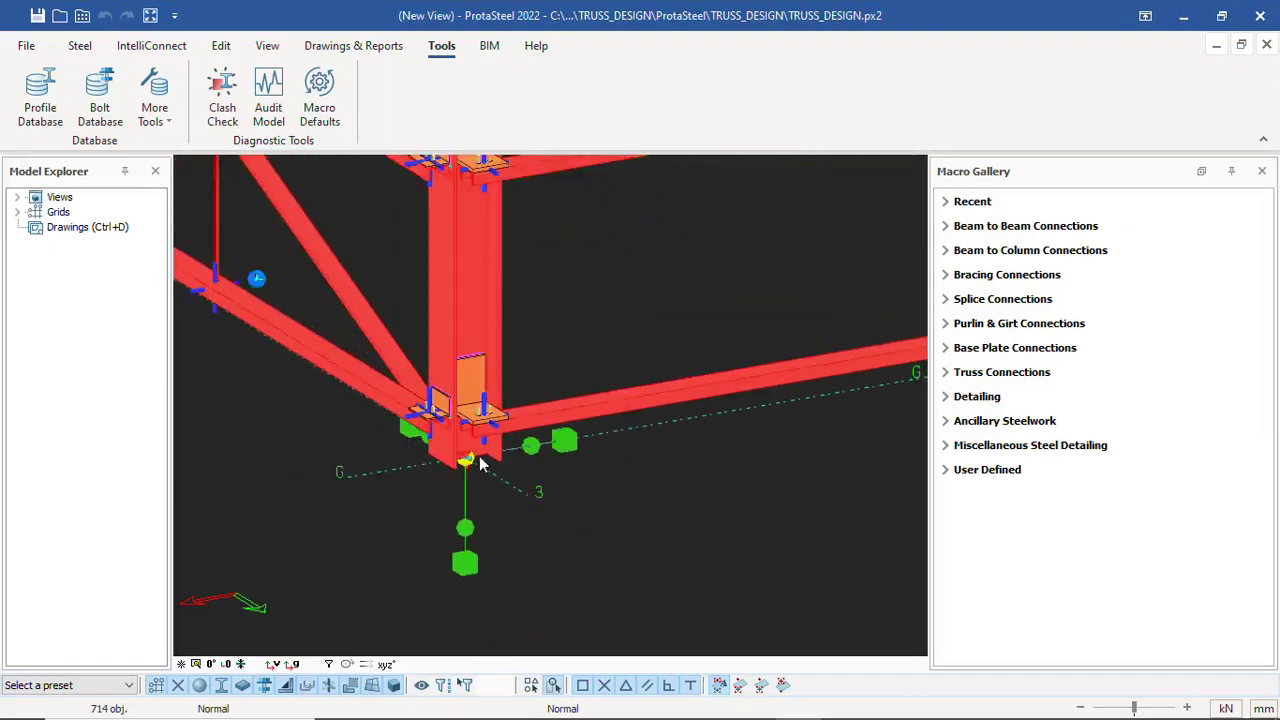
{"action": "scroll", "coordinate": [464, 468], "scroll_direction": "up", "scroll_amount": 4}
{"action": "scroll", "coordinate": [480, 460], "scroll_direction": "up", "scroll_amount": 3}
{"action": "scroll", "coordinate": [525, 428], "scroll_direction": "down", "scroll_amount": 5}
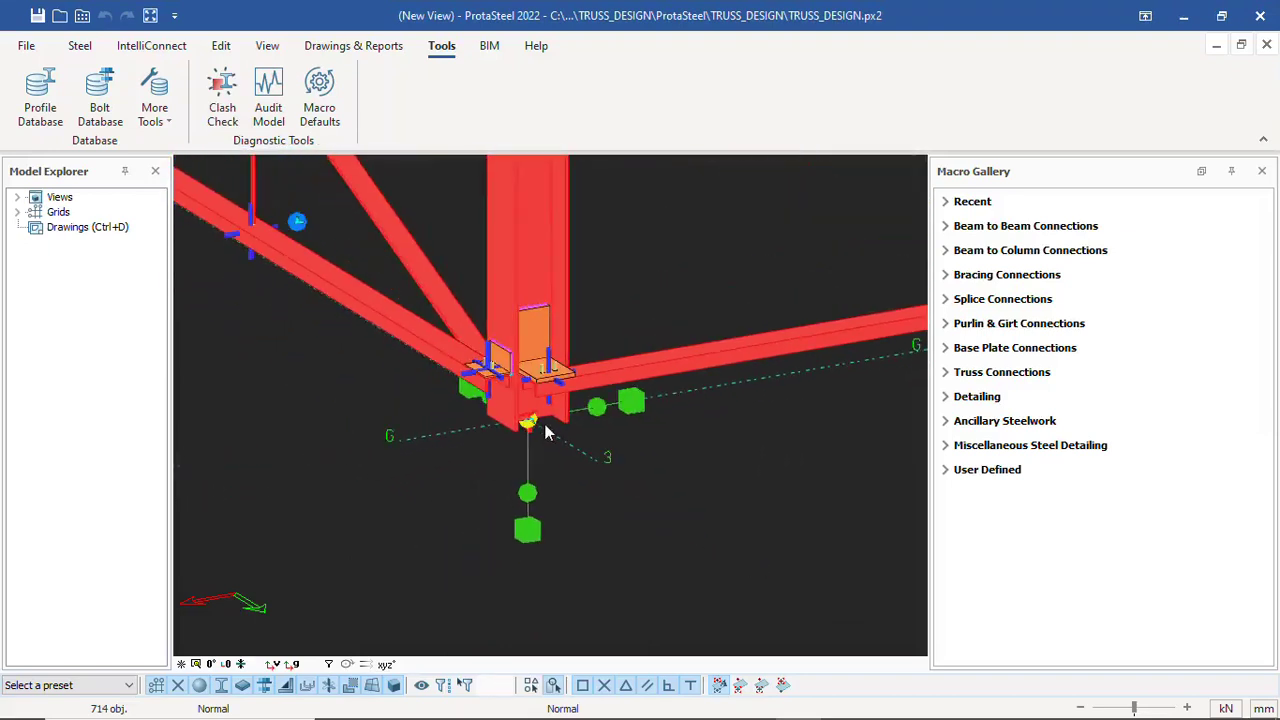
Select the entire building model and generate Simple Base Plate connections for its columns with IntelliConnect
{"action": "scroll", "coordinate": [525, 450], "scroll_direction": "down", "scroll_amount": 10}
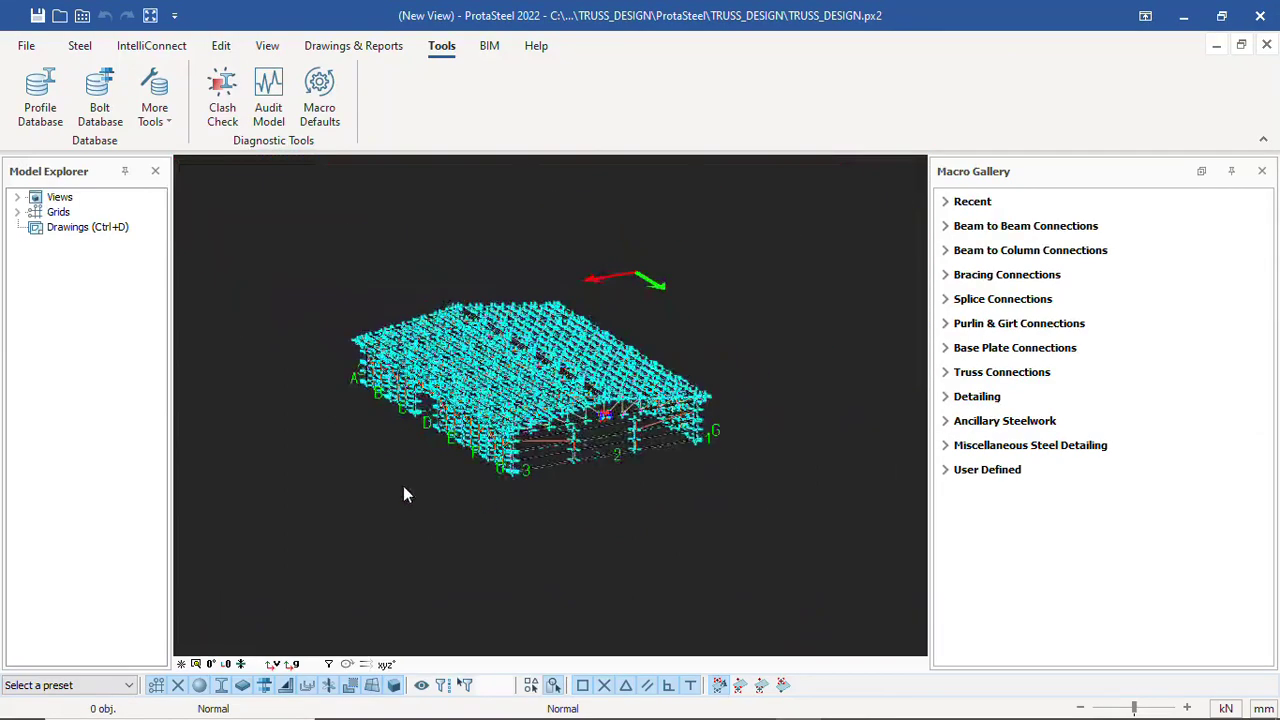
{"action": "scroll", "coordinate": [371, 363], "scroll_direction": "up", "scroll_amount": 5}
{"action": "scroll", "coordinate": [590, 483], "scroll_direction": "down", "scroll_amount": 3}
{"action": "scroll", "coordinate": [475, 470], "scroll_direction": "down", "scroll_amount": 3}
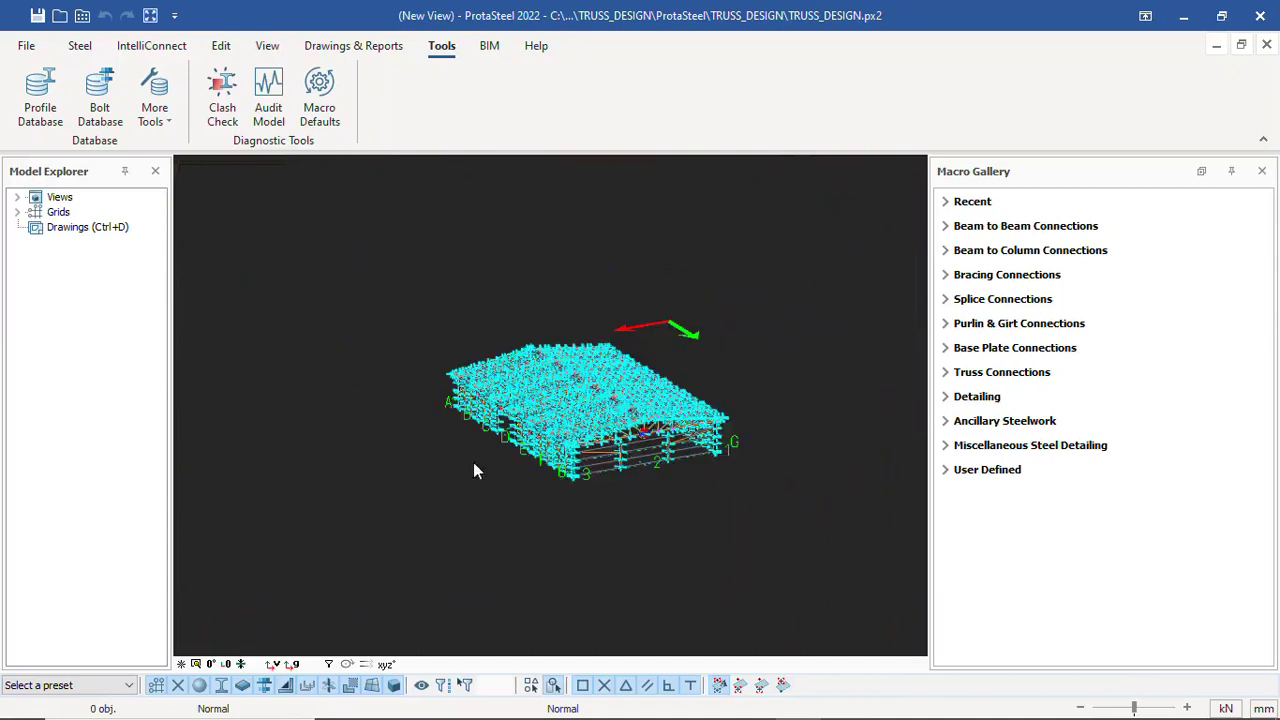
{"action": "left_click_drag", "start_coordinate": [352, 220], "coordinate": [840, 560]}
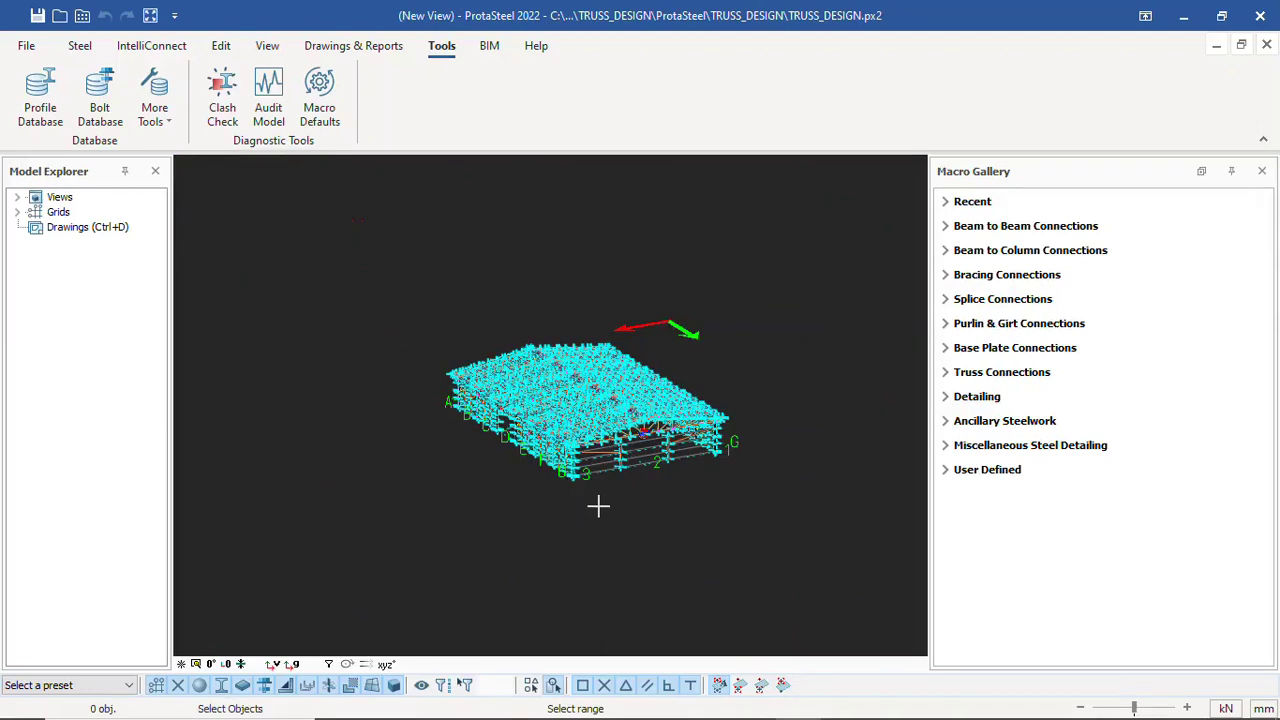
{"action": "key", "text": "ctrl+a"}
{"action": "right_click", "coordinate": [688, 302]}
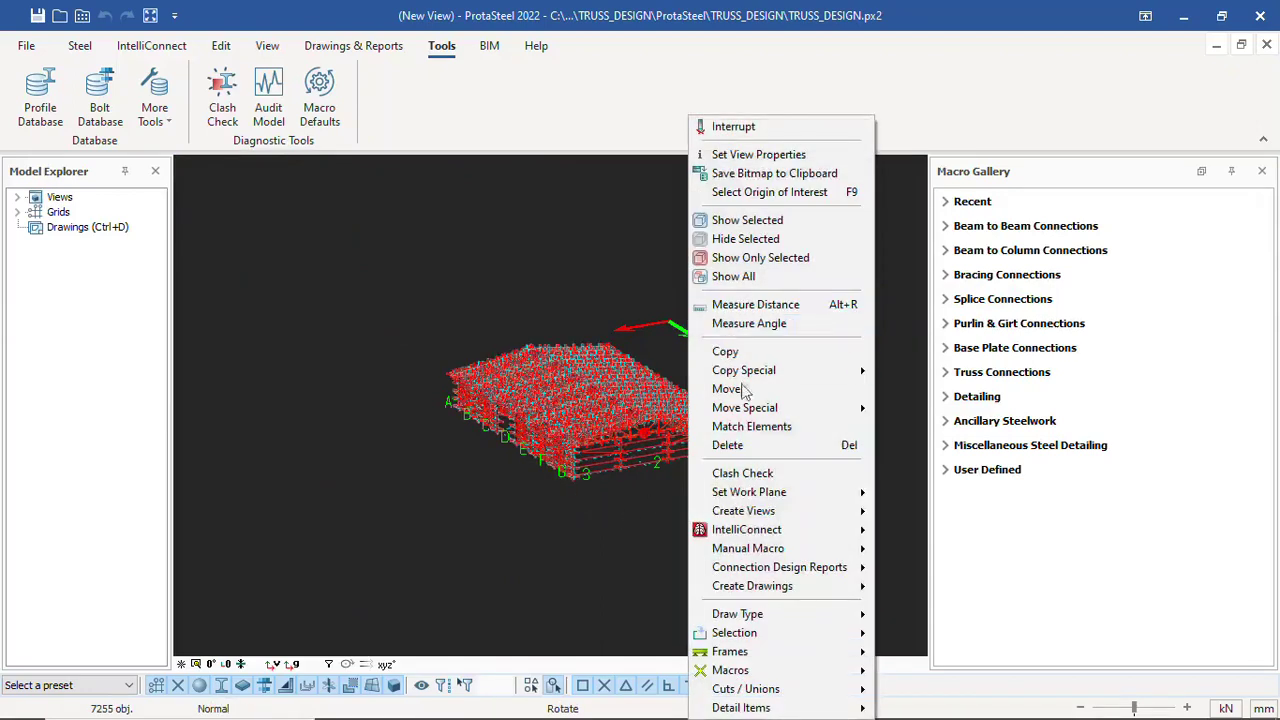
{"action": "mouse_move", "coordinate": [776, 531]}
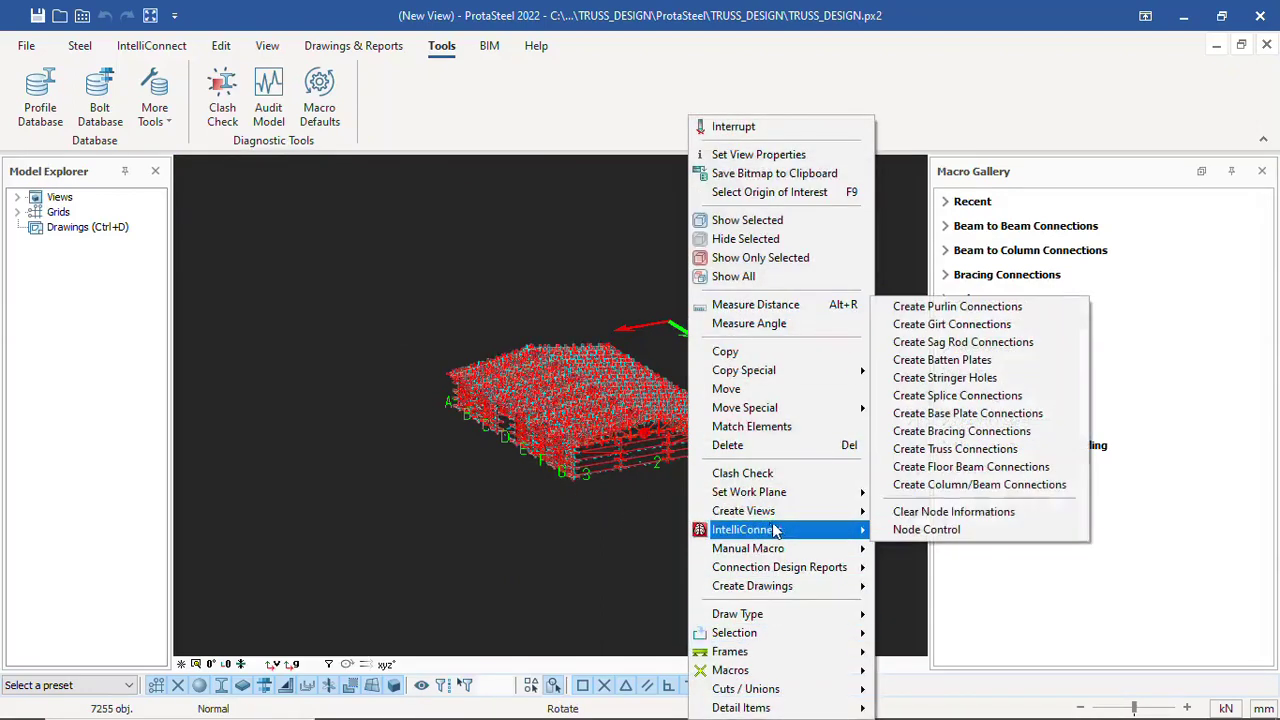
{"action": "left_click", "coordinate": [908, 512]}
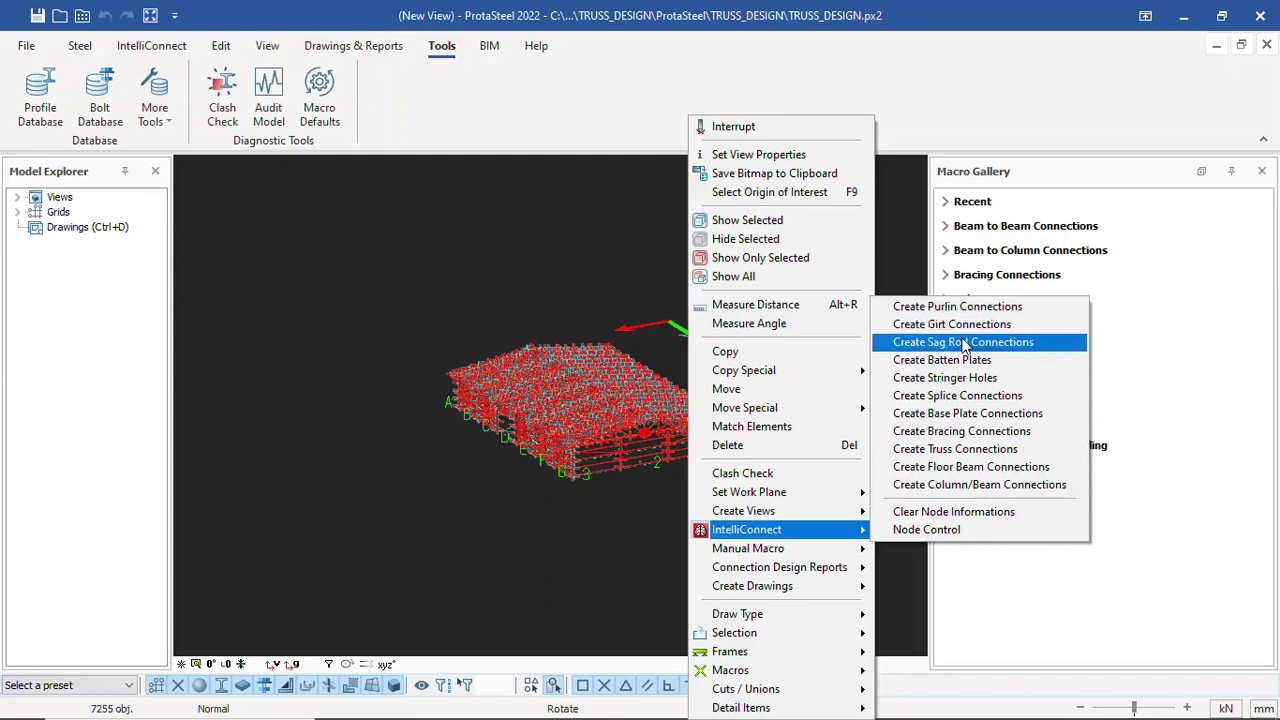
{"action": "left_click", "coordinate": [949, 414]}
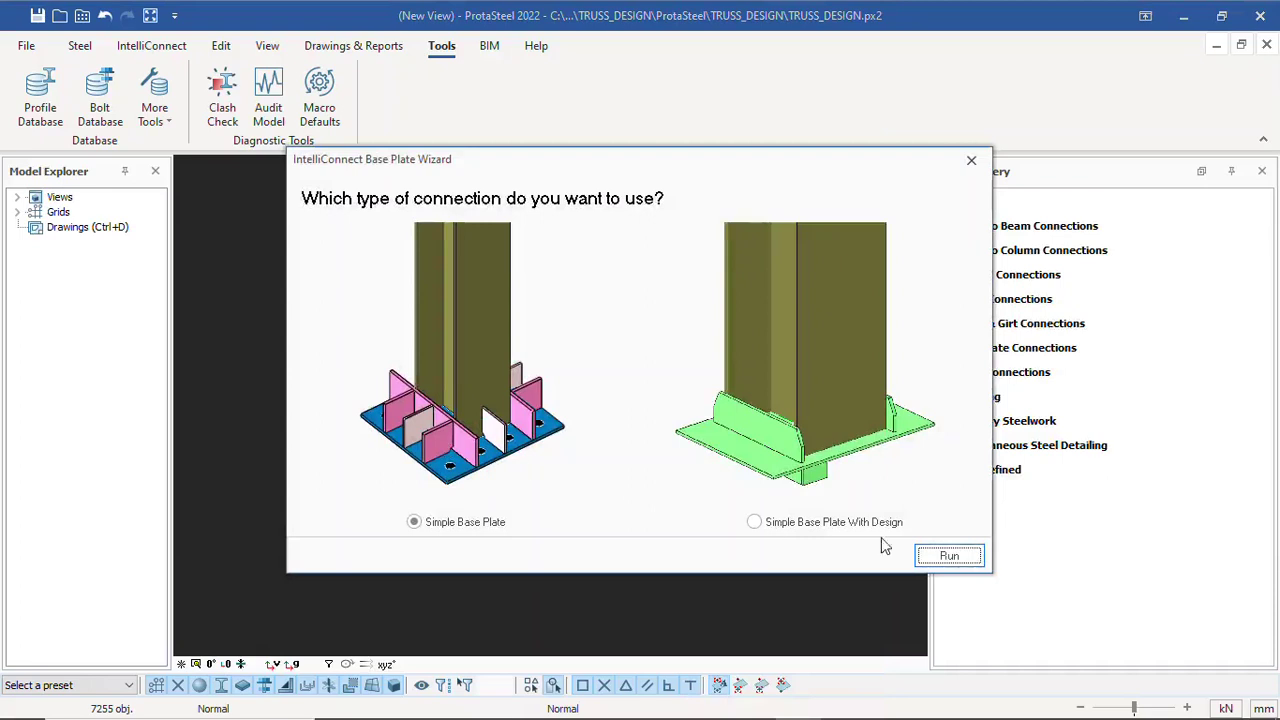
{"action": "left_click", "coordinate": [945, 556]}
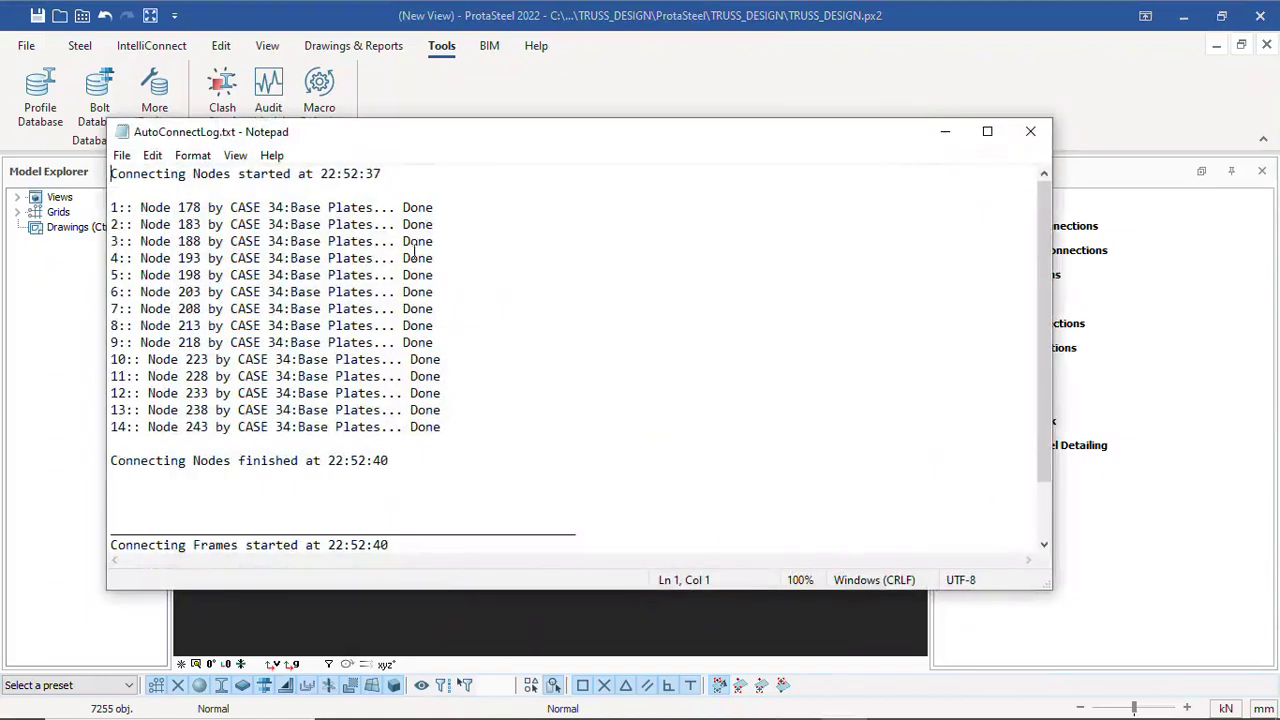
{"action": "left_click", "coordinate": [1030, 131]}
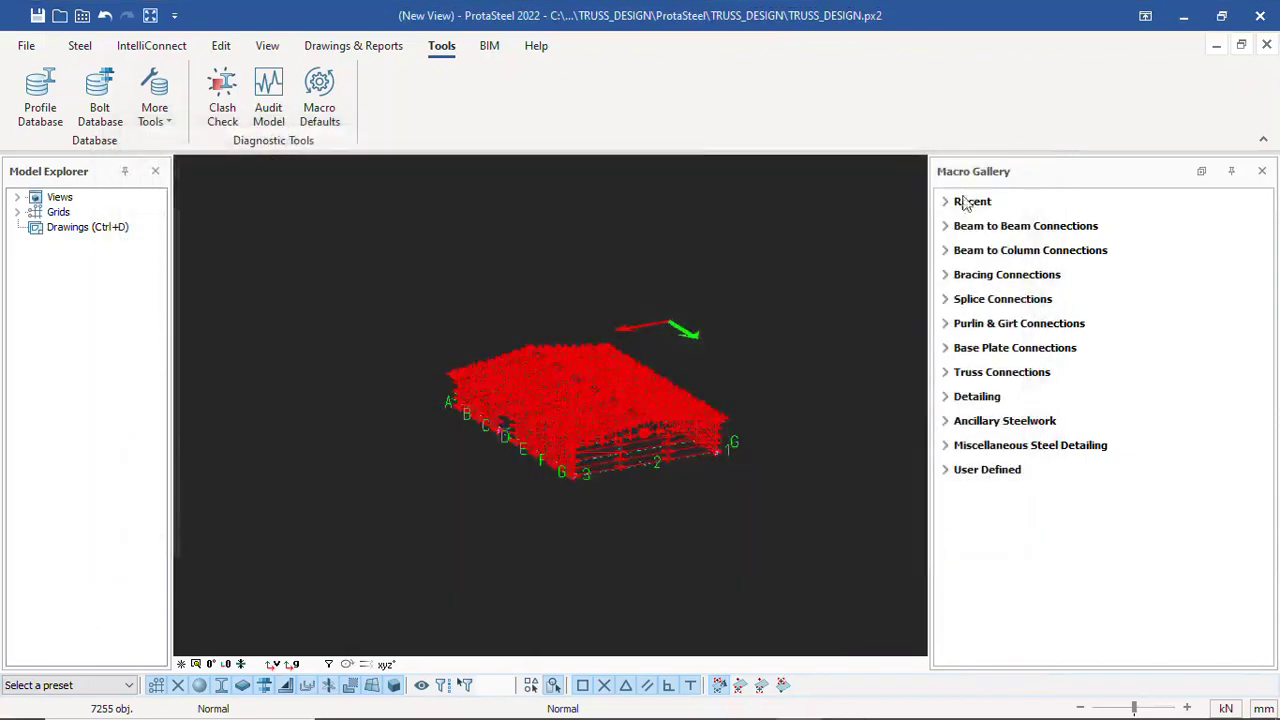
Examine the base plate at grids G and 3 and the other column bases along the grid 3 side wall
{"action": "scroll", "coordinate": [585, 500], "scroll_direction": "up", "scroll_amount": 3}
{"action": "scroll", "coordinate": [590, 487], "scroll_direction": "up", "scroll_amount": 10}
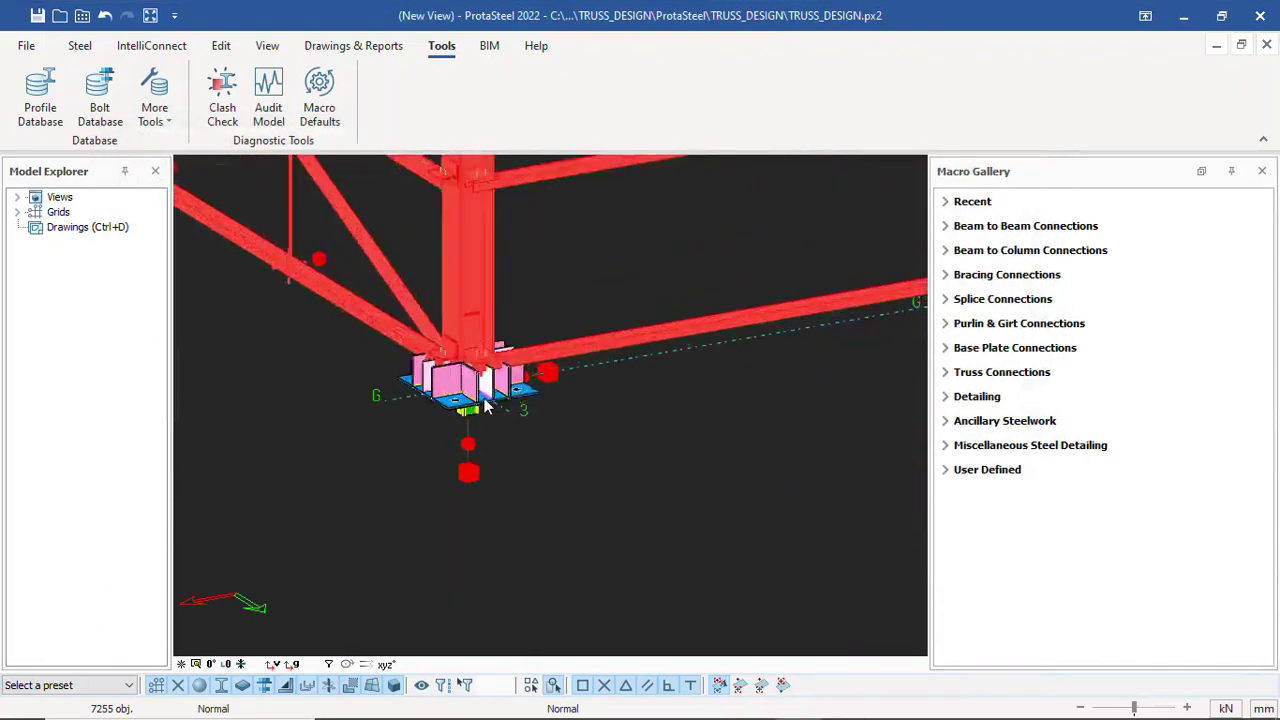
{"action": "scroll", "coordinate": [452, 335], "scroll_direction": "up", "scroll_amount": 3}
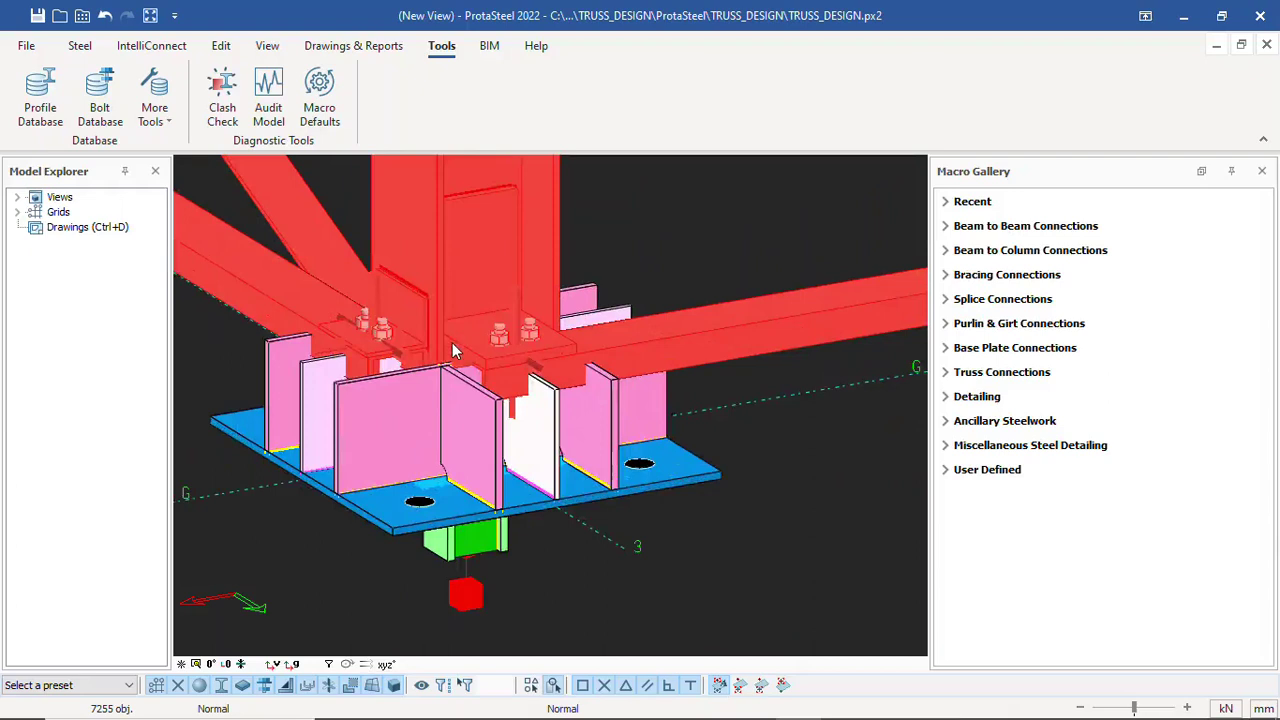
{"action": "scroll", "coordinate": [452, 342], "scroll_direction": "down", "scroll_amount": 4}
{"action": "middle_click_drag", "start_coordinate": [455, 350], "coordinate": [483, 421]}
{"action": "scroll", "coordinate": [483, 421], "scroll_direction": "down", "scroll_amount": 7}
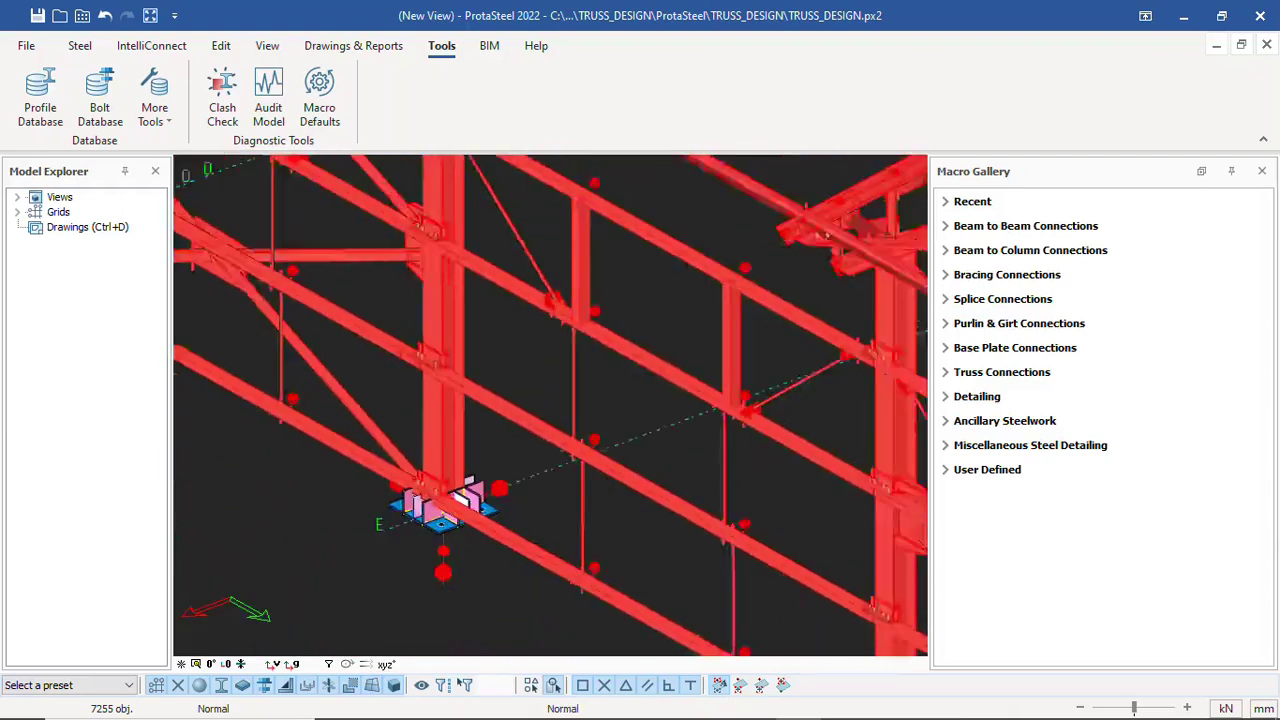
{"action": "scroll", "coordinate": [426, 505], "scroll_direction": "up", "scroll_amount": 5}
{"action": "scroll", "coordinate": [433, 508], "scroll_direction": "down", "scroll_amount": 6}
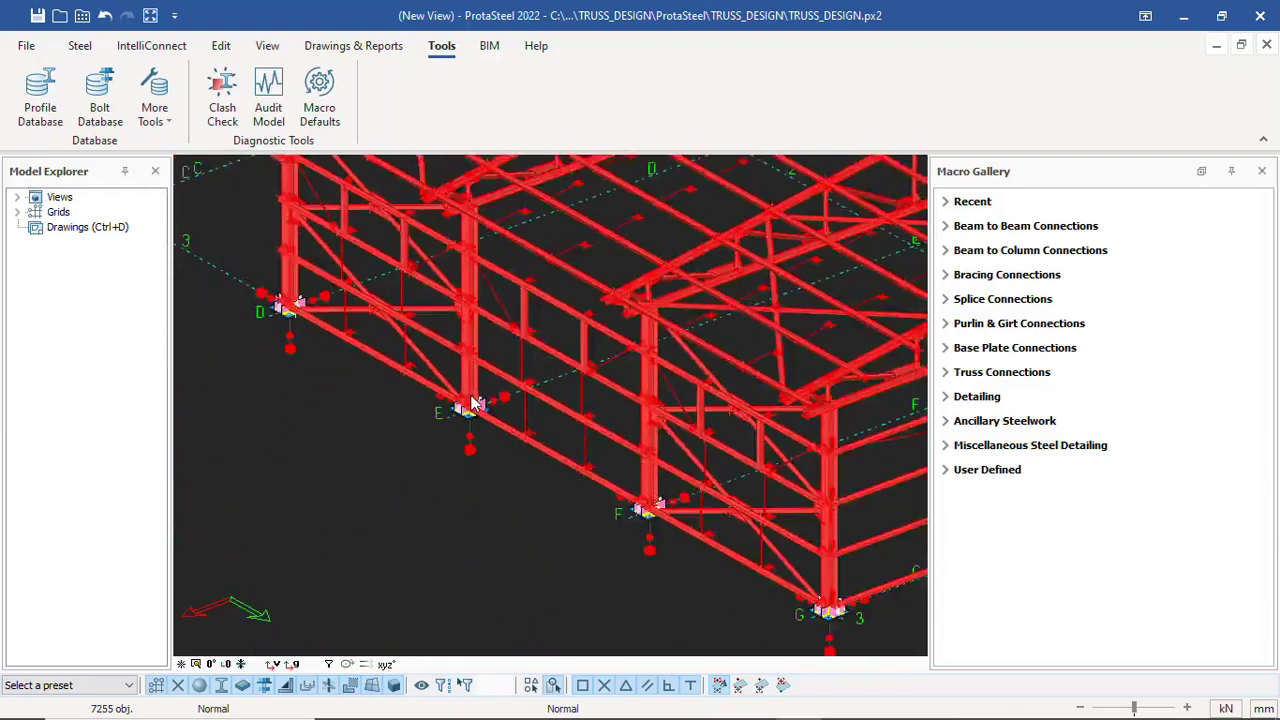
{"action": "scroll", "coordinate": [552, 393], "scroll_direction": "down", "scroll_amount": 3}
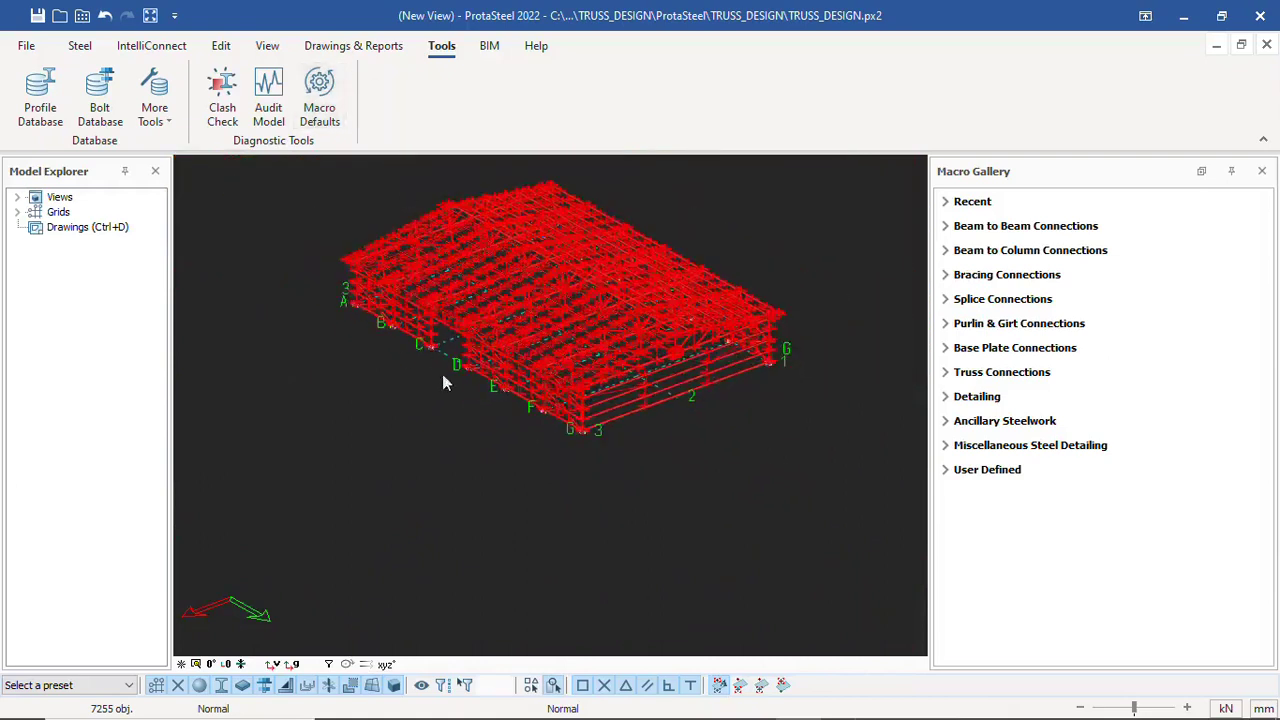
Select the whole model including the base plates and rerun numbering with the existing options for group 0
{"action": "scroll", "coordinate": [444, 383], "scroll_direction": "down", "scroll_amount": 3}
{"action": "left_click", "coordinate": [363, 221]}
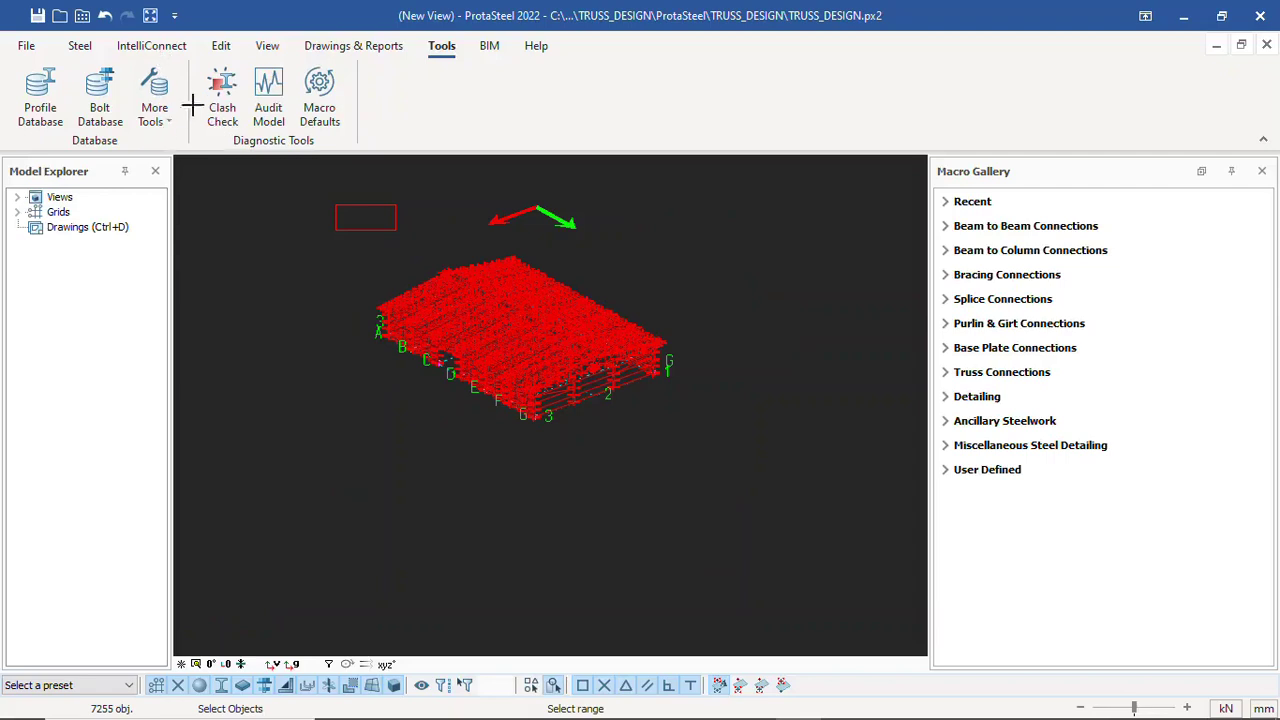
{"action": "left_click", "coordinate": [354, 45]}
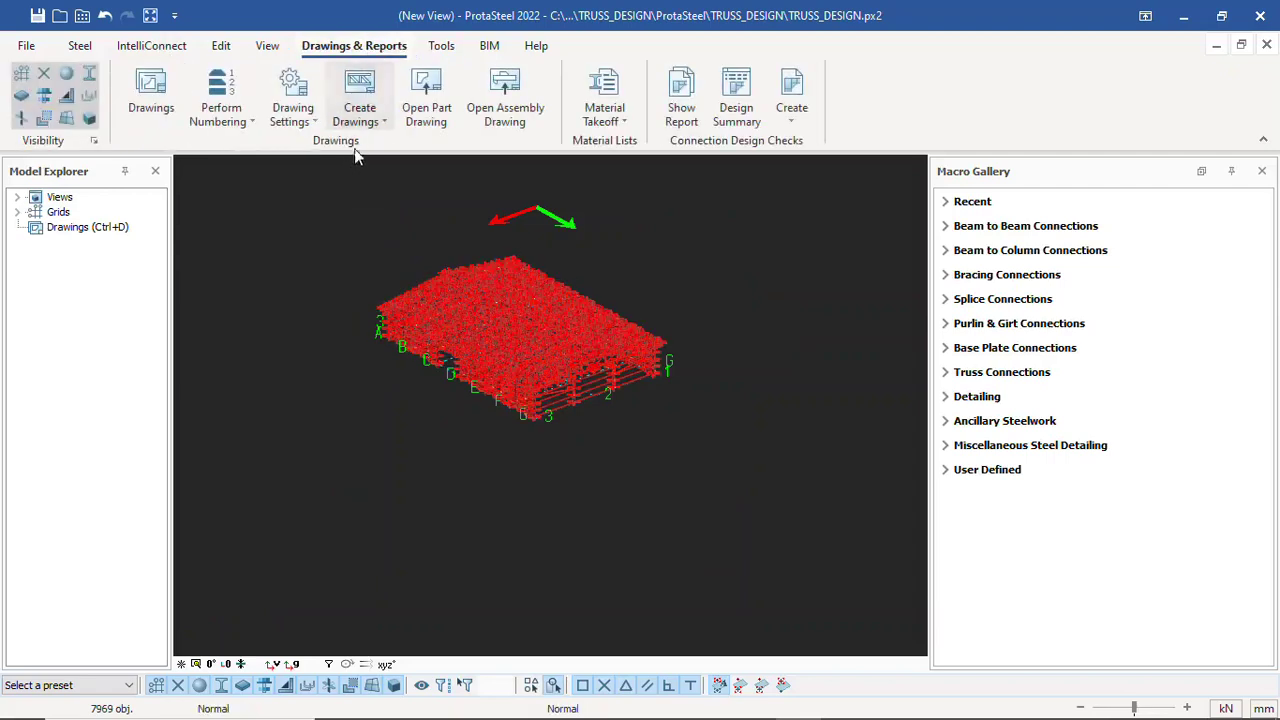
{"action": "left_click", "coordinate": [250, 122]}
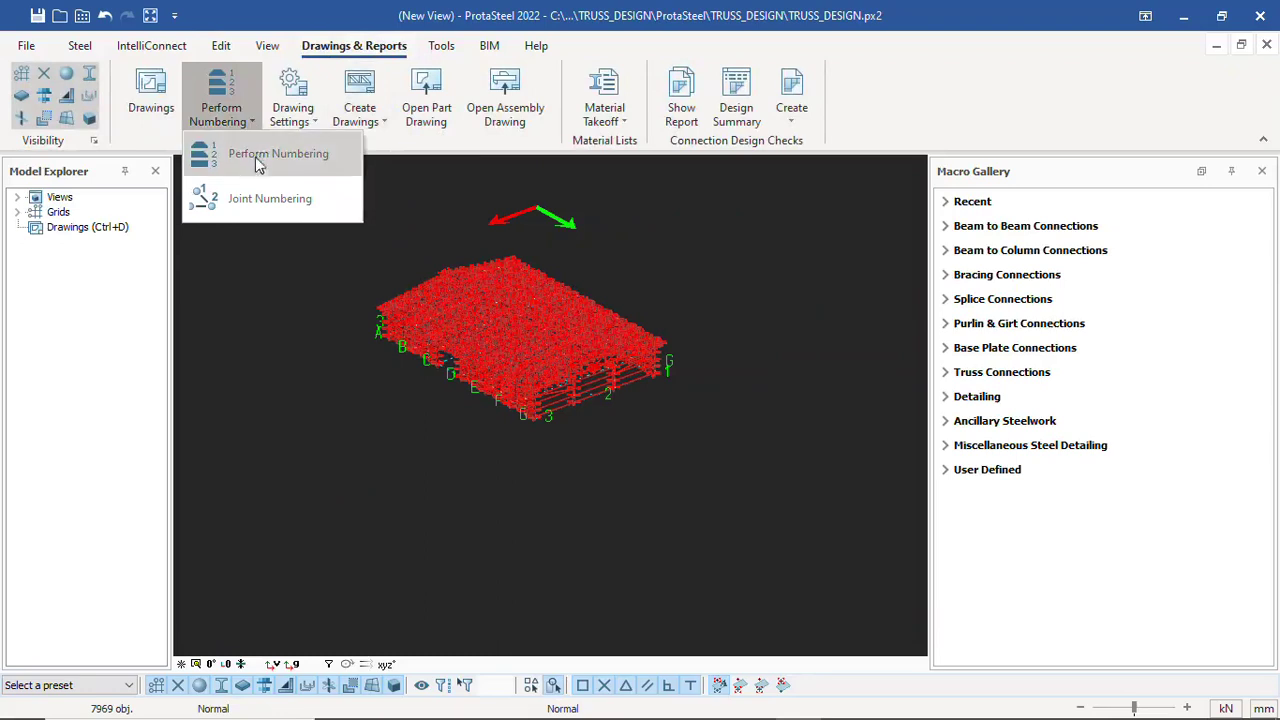
{"action": "left_click", "coordinate": [260, 160]}
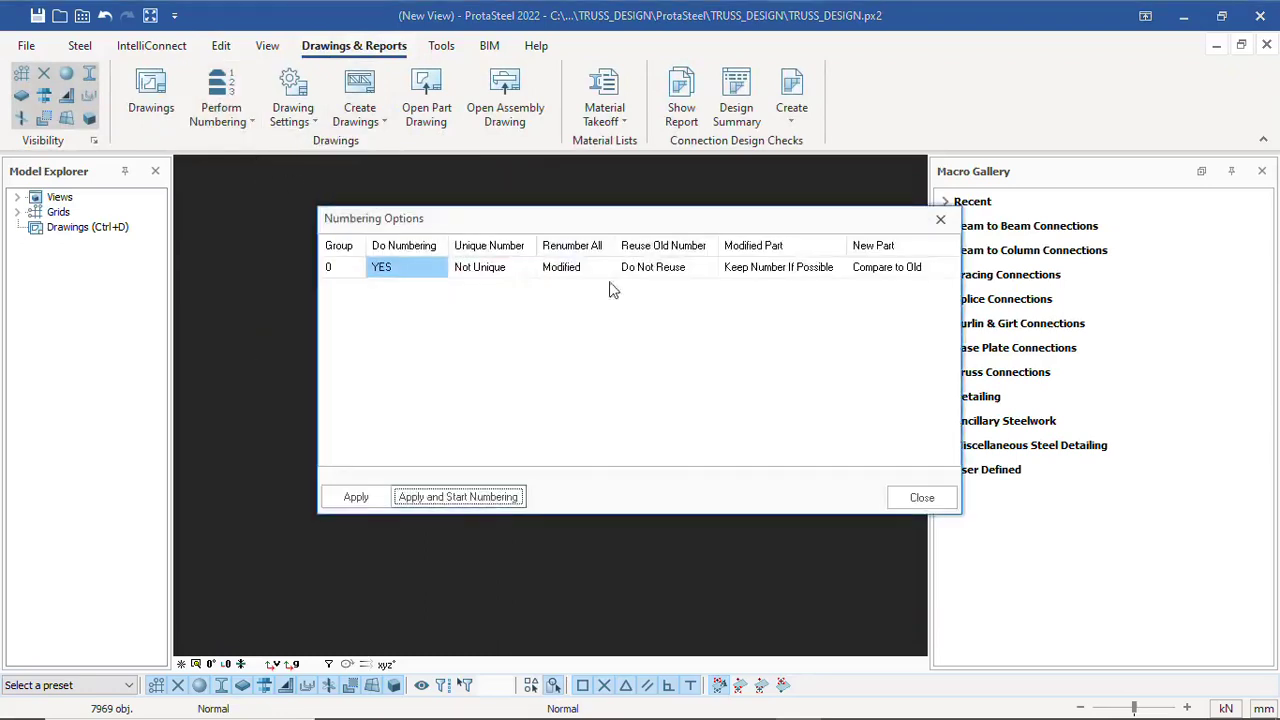
{"action": "left_click", "coordinate": [458, 497]}
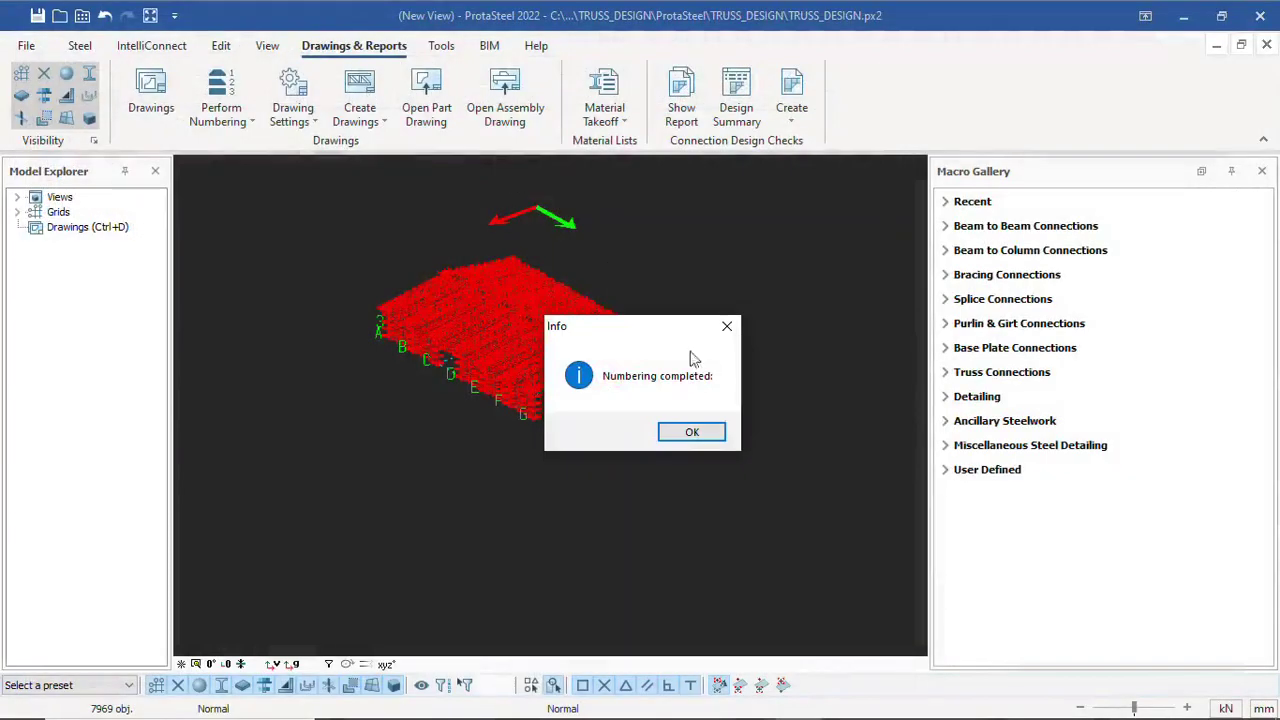
{"action": "left_click", "coordinate": [692, 432]}
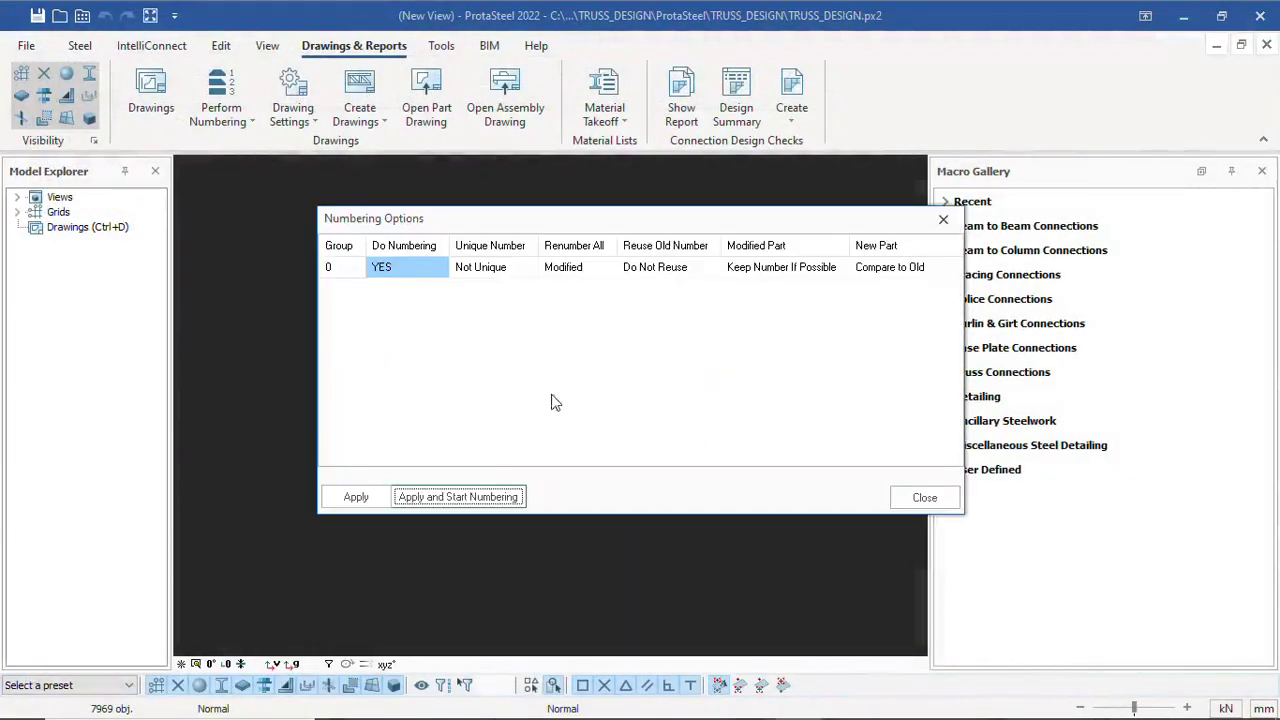
{"action": "left_click", "coordinate": [924, 497]}
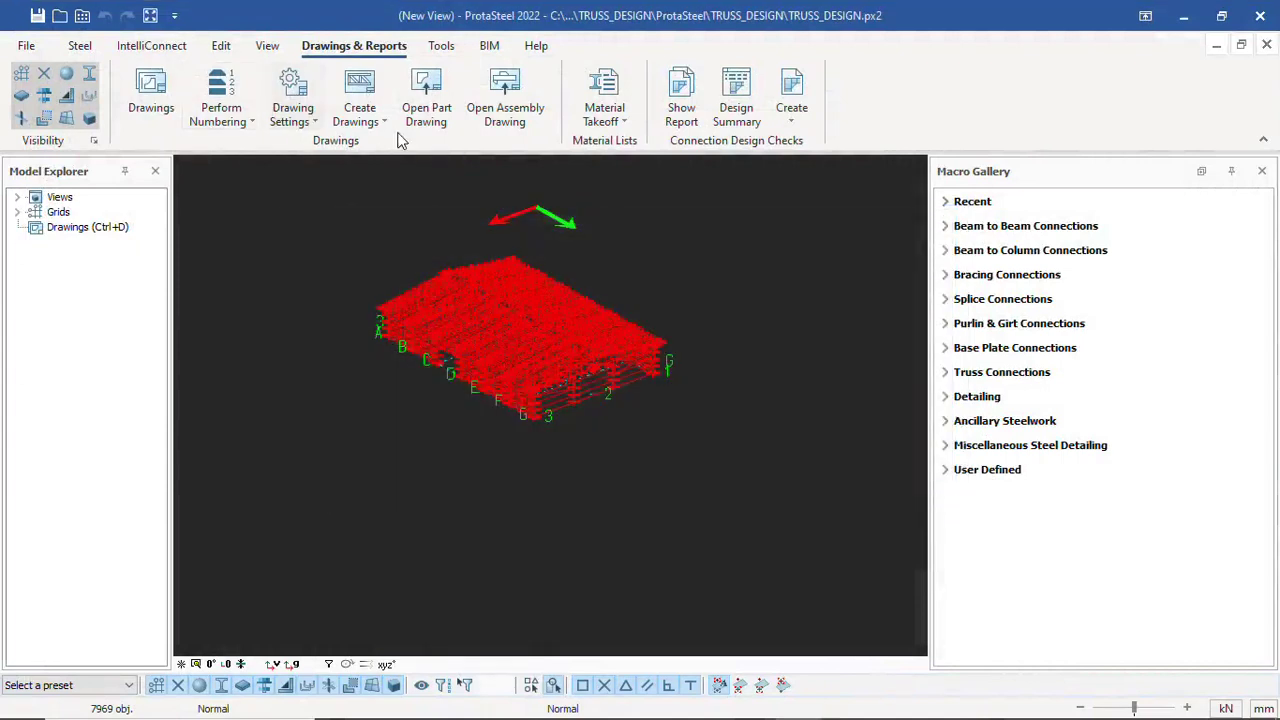
Run a clash check on the selected model and clear the selection
{"action": "left_click", "coordinate": [443, 47]}
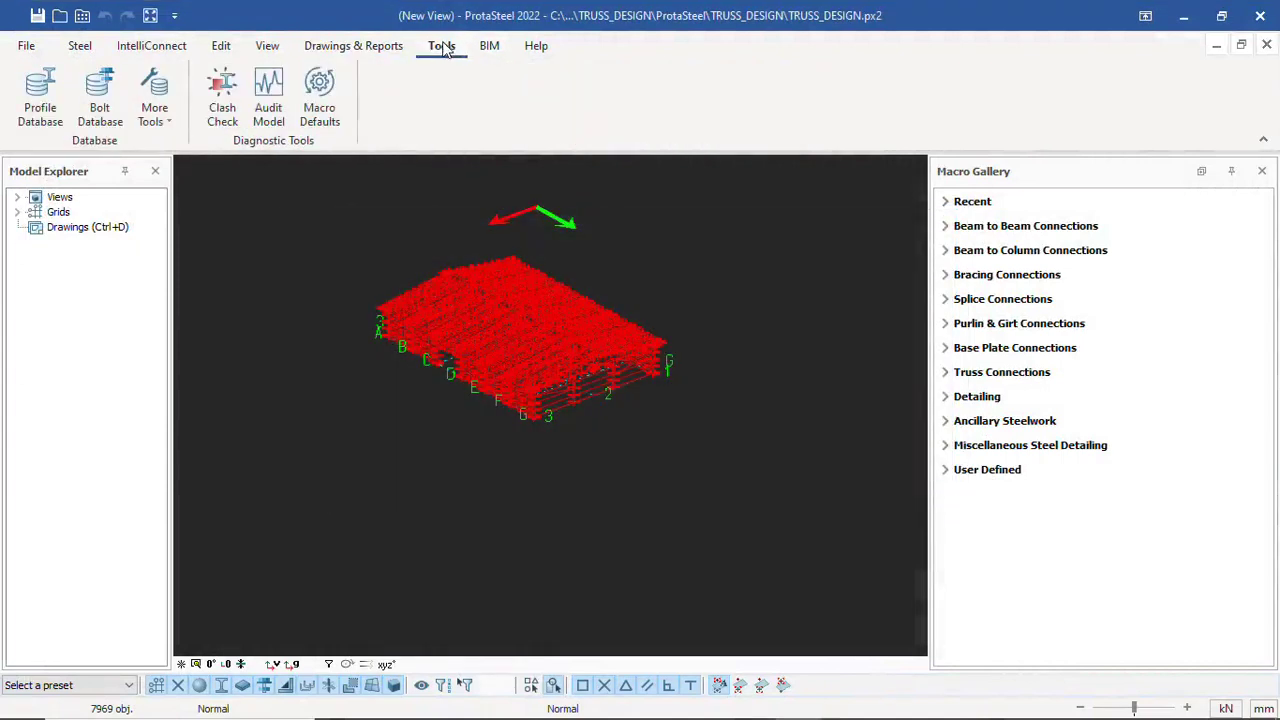
{"action": "left_click", "coordinate": [223, 110]}
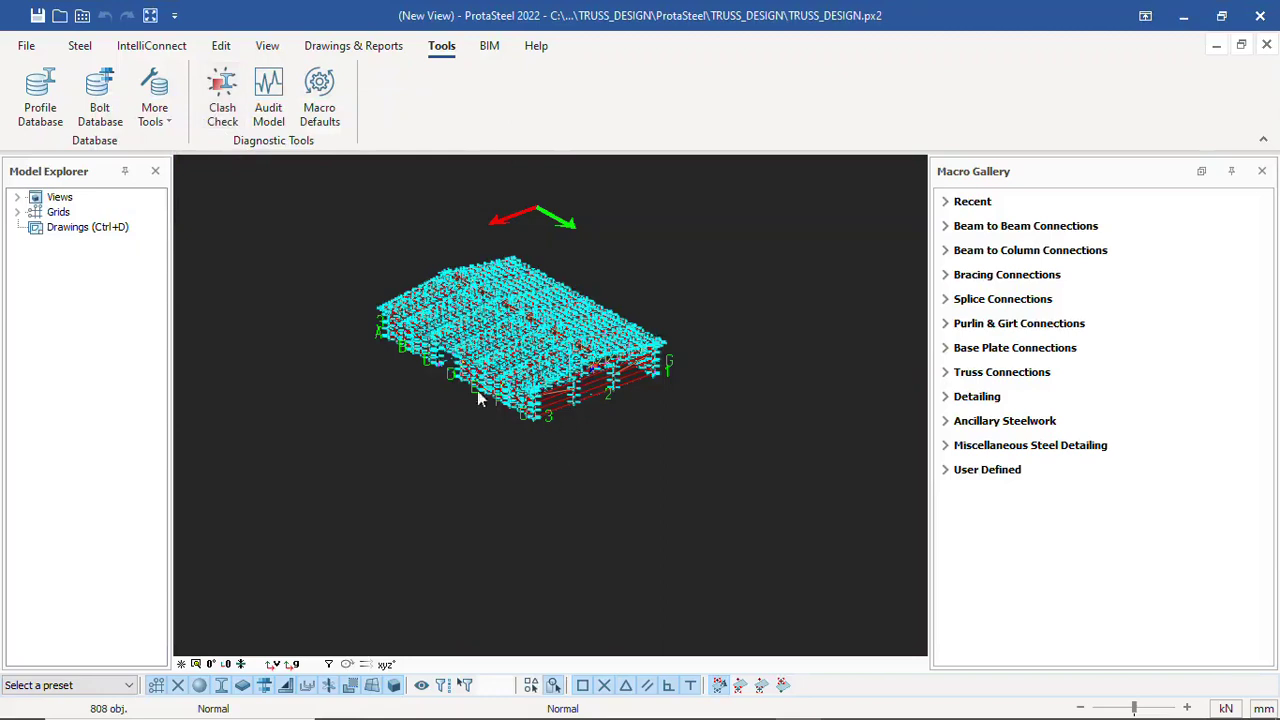
{"action": "key", "text": "Escape"}
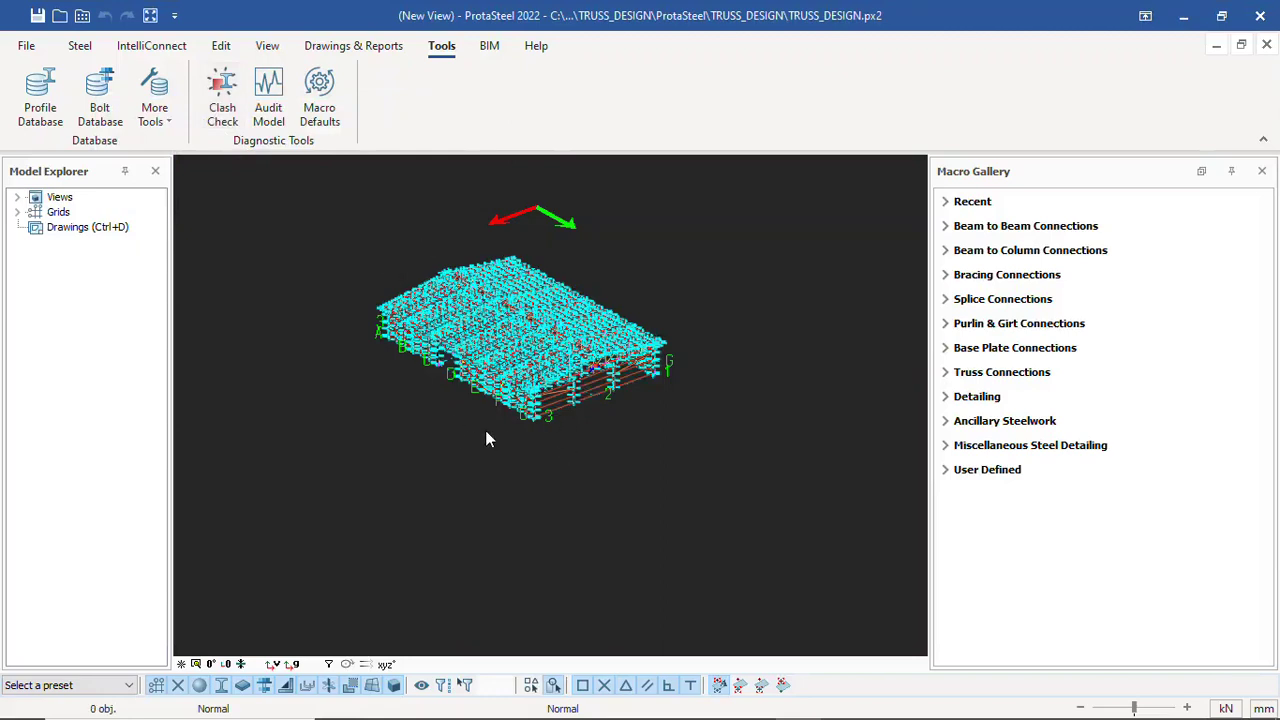
Select the entire model and create assembly drawings for it
{"action": "scroll", "coordinate": [492, 350], "scroll_direction": "up", "scroll_amount": 3}
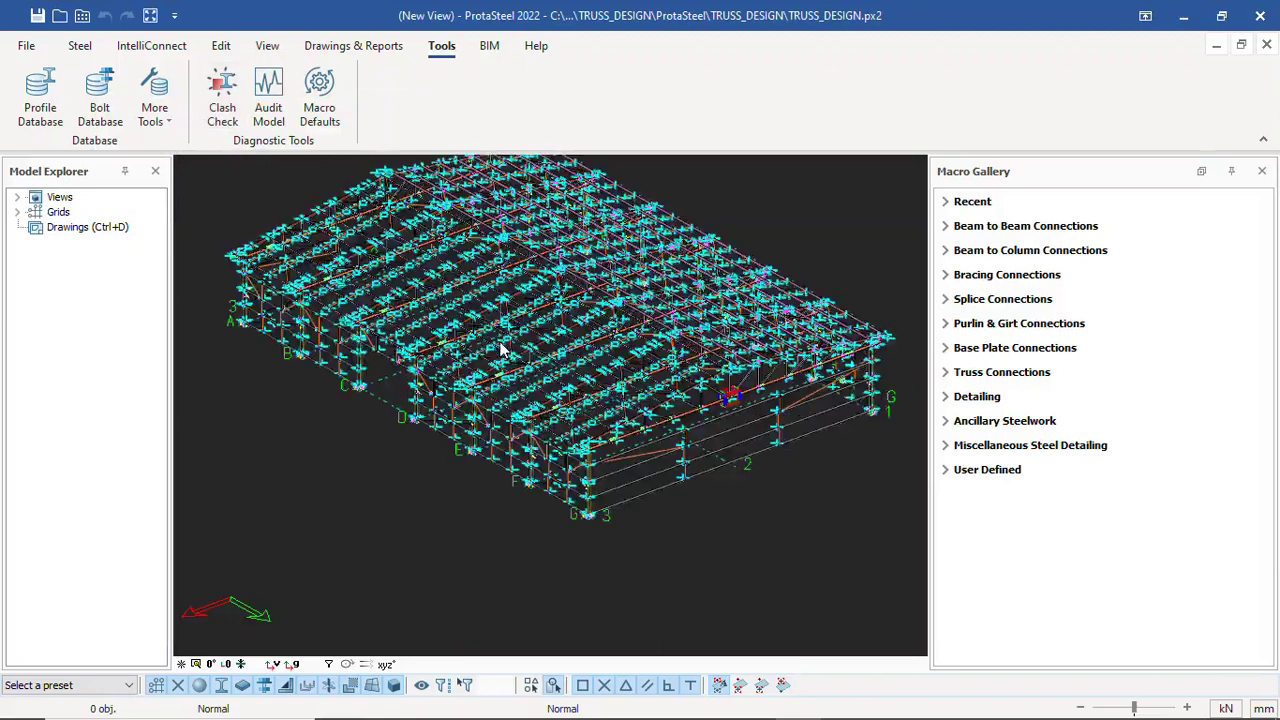
{"action": "scroll", "coordinate": [492, 350], "scroll_direction": "down", "scroll_amount": 1}
{"action": "left_click_drag", "start_coordinate": [318, 177], "coordinate": [809, 484]}
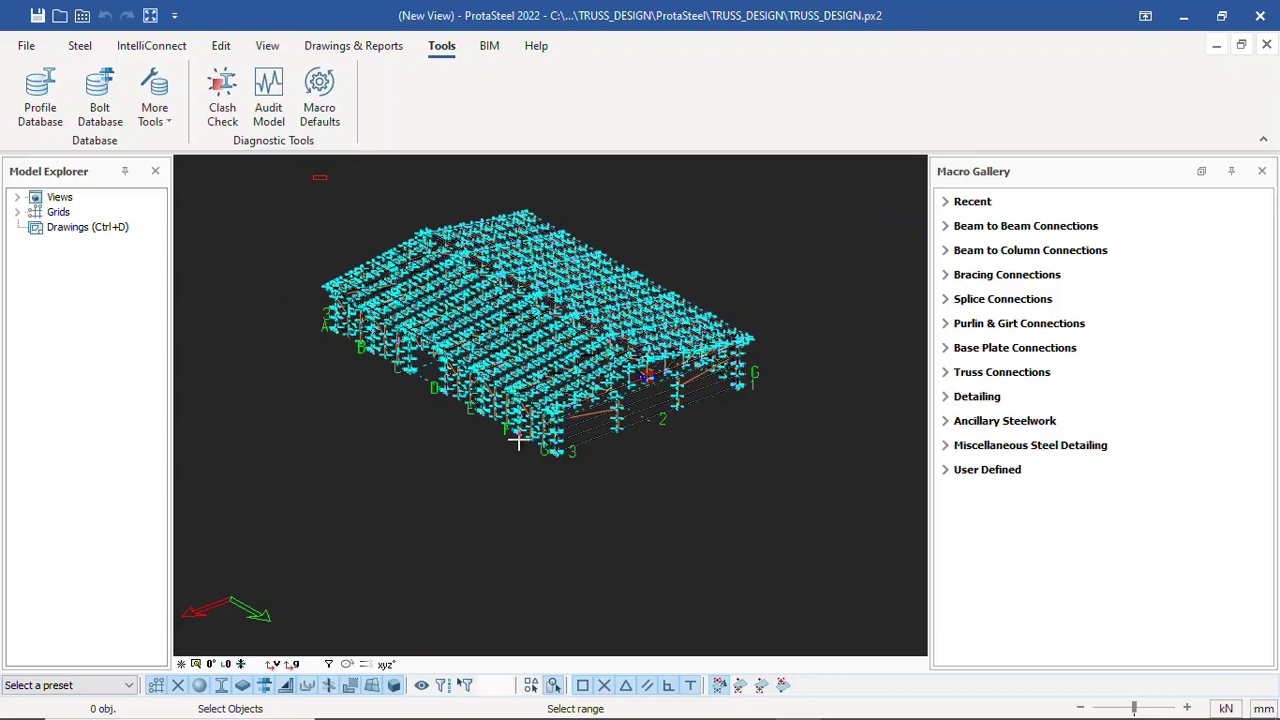
{"action": "key", "text": "ctrl+a"}
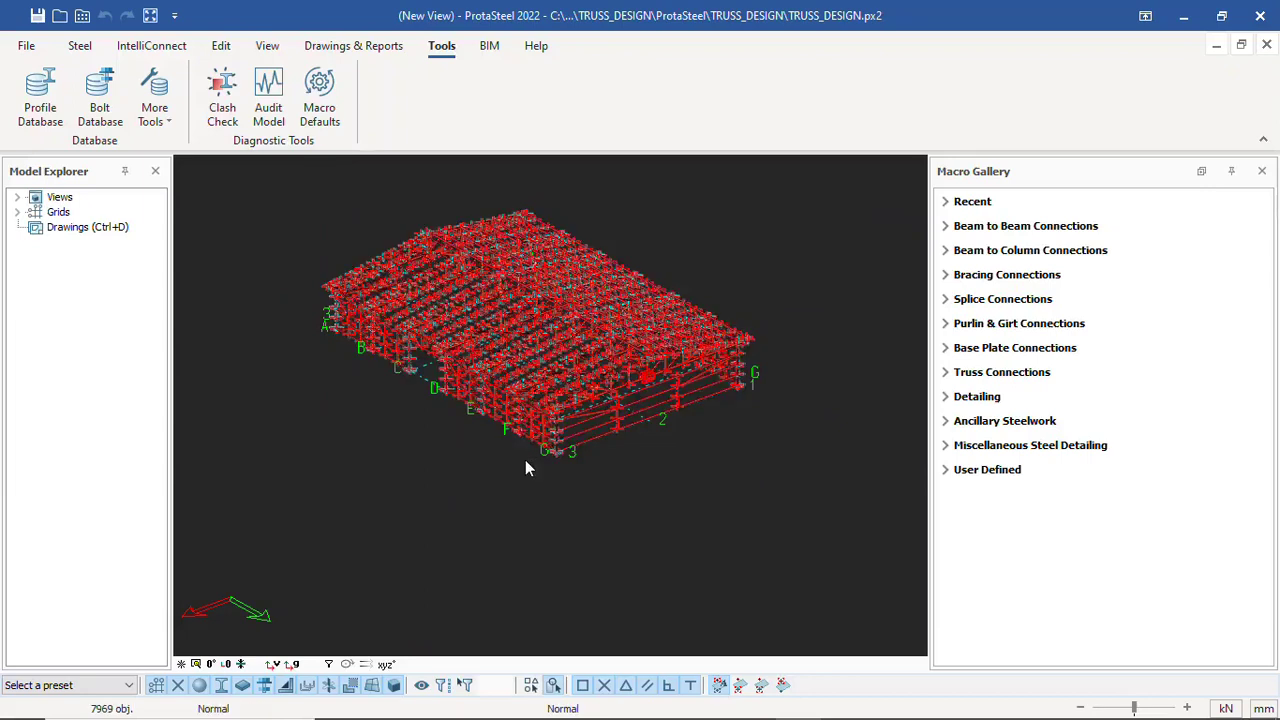
{"action": "left_click", "coordinate": [354, 45]}
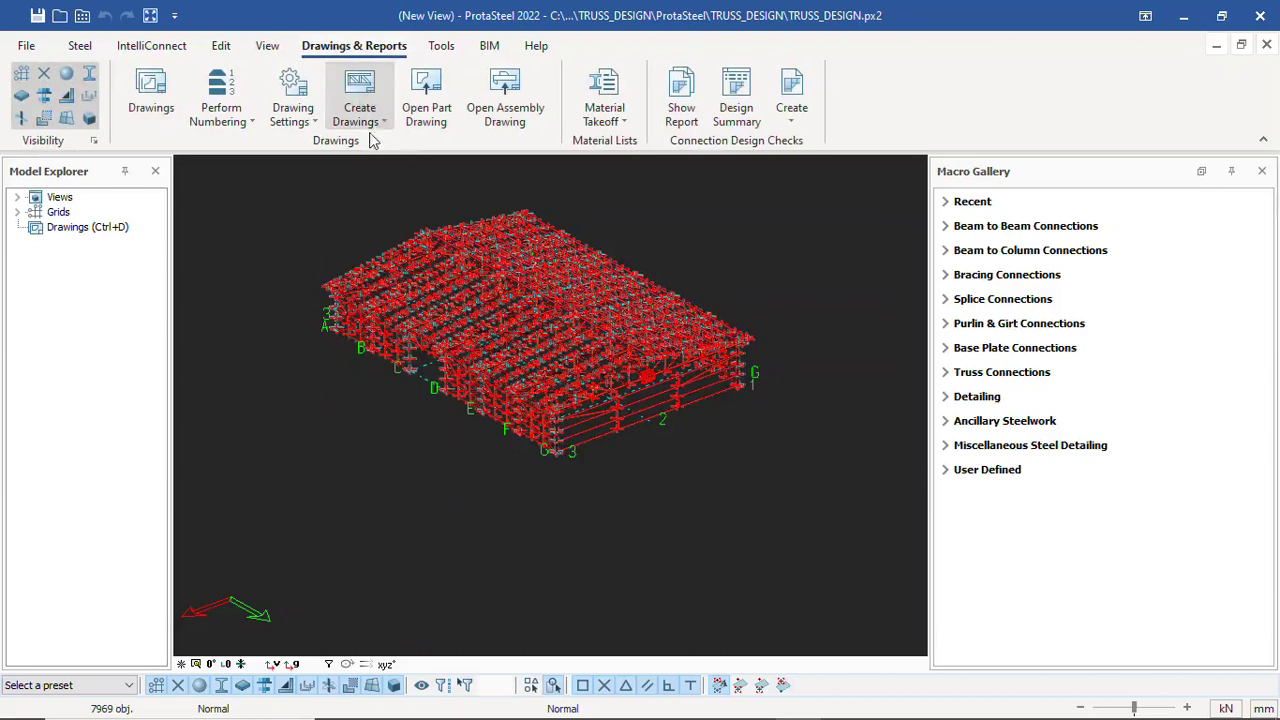
{"action": "left_click", "coordinate": [382, 124]}
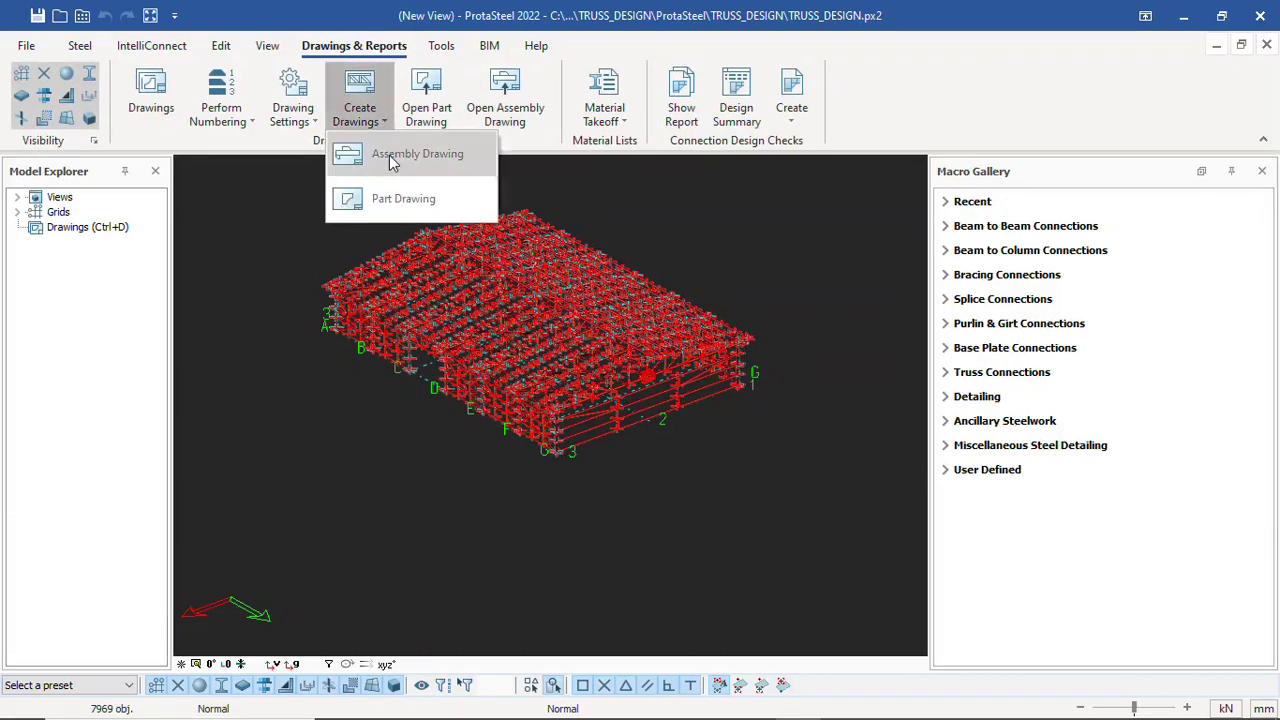
{"action": "left_click", "coordinate": [392, 160]}
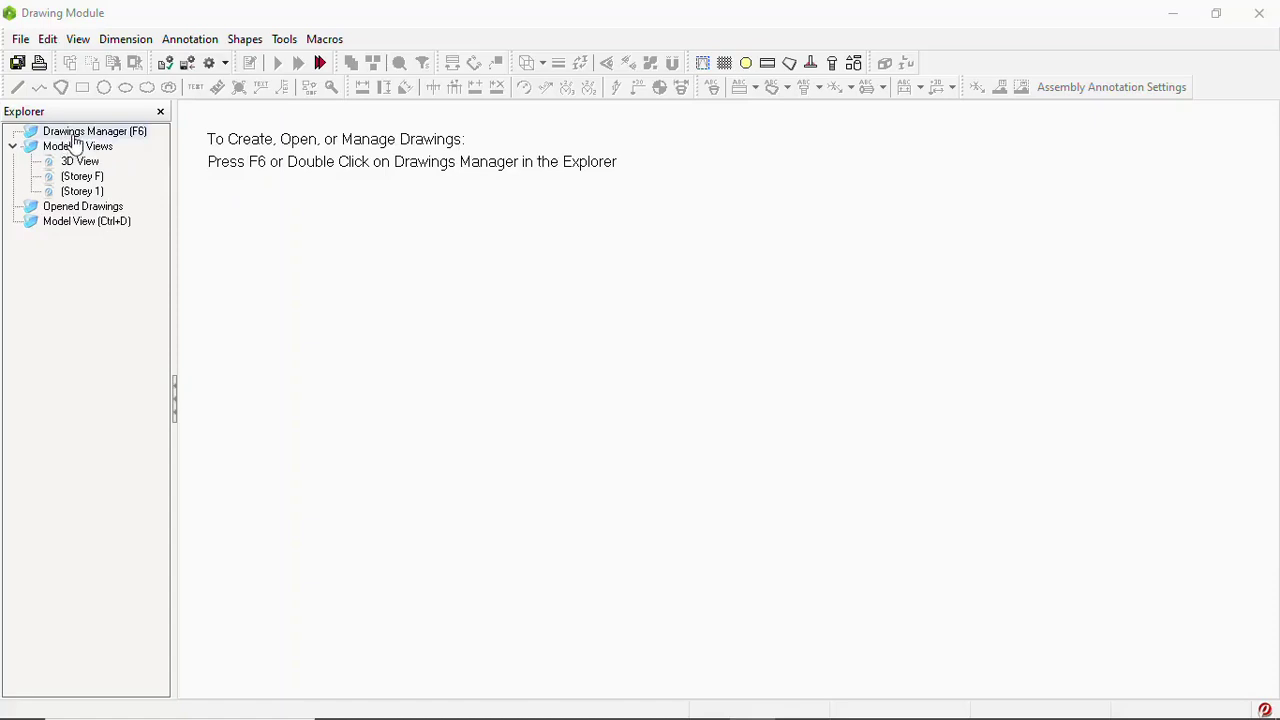
Open assembly drawing 835-156-CE-001 from the Drawings Manager and close the manager
{"action": "double_click", "coordinate": [72, 134]}
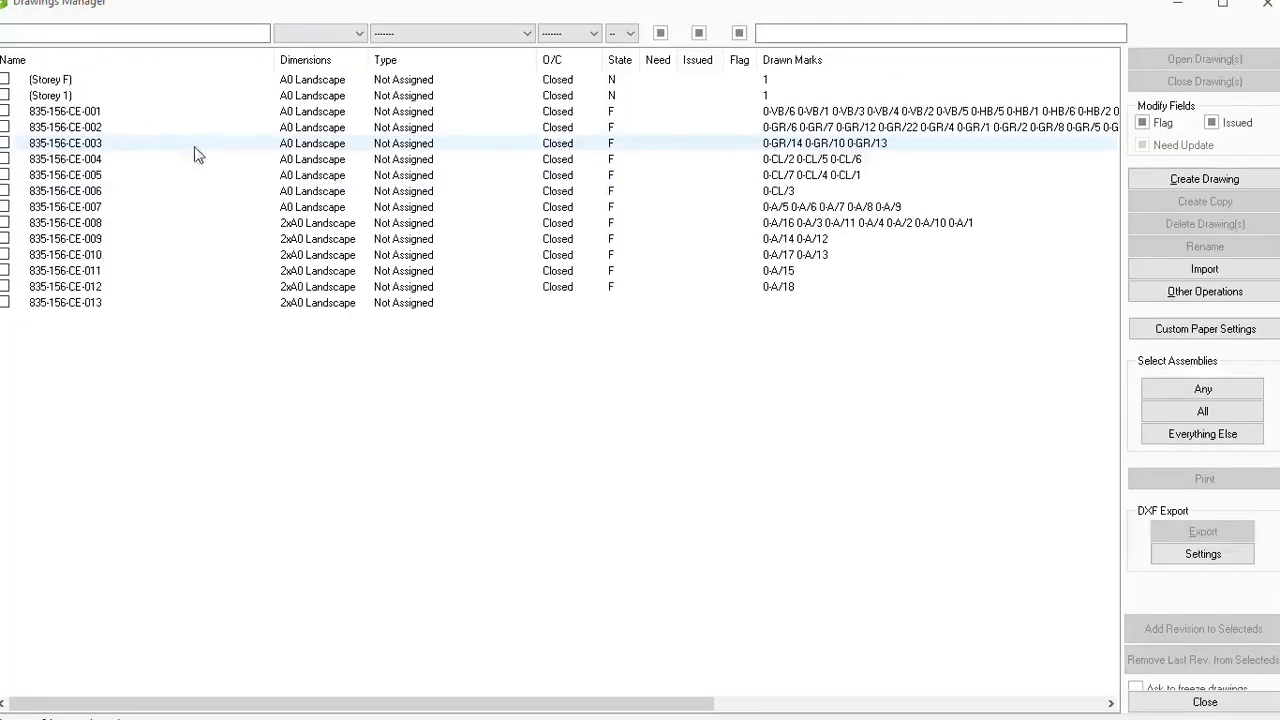
{"action": "double_click", "coordinate": [743, 114]}
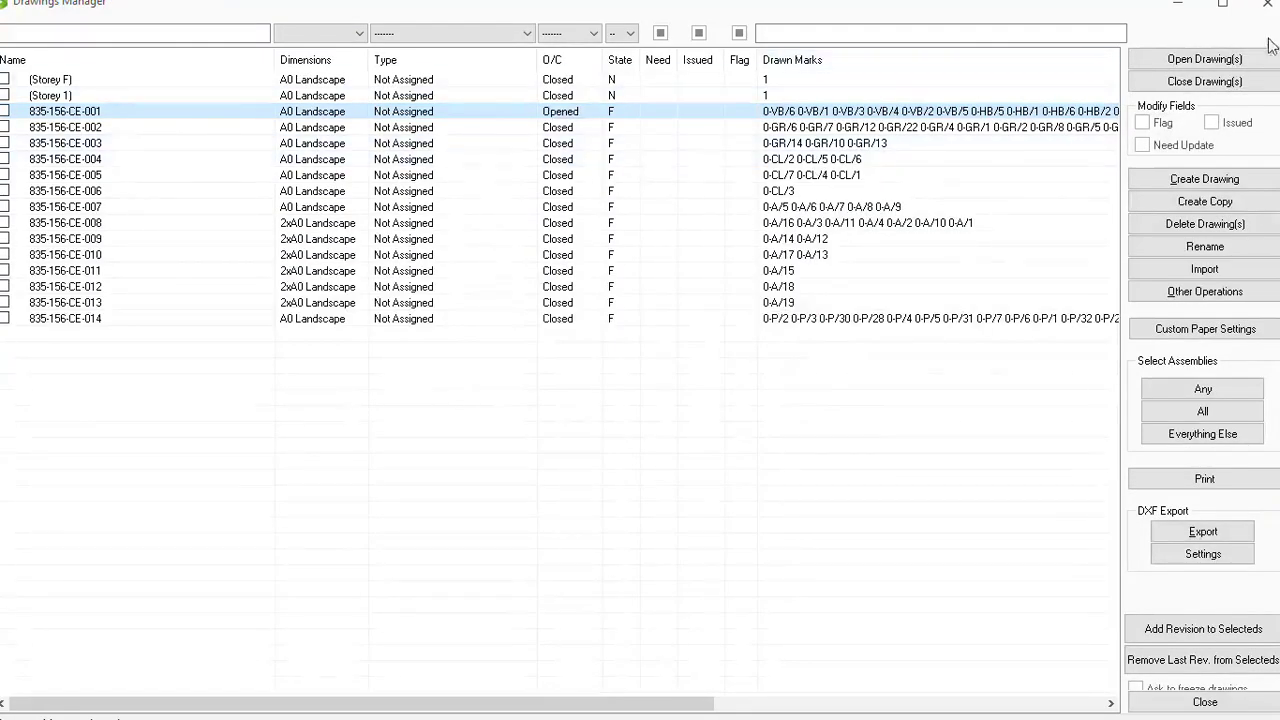
{"action": "left_click", "coordinate": [1267, 4]}
Examine the bracing assembly details on the sheet, including VB/6 and its section B - B
{"action": "scroll", "coordinate": [590, 375], "scroll_direction": "down", "scroll_amount": 2}
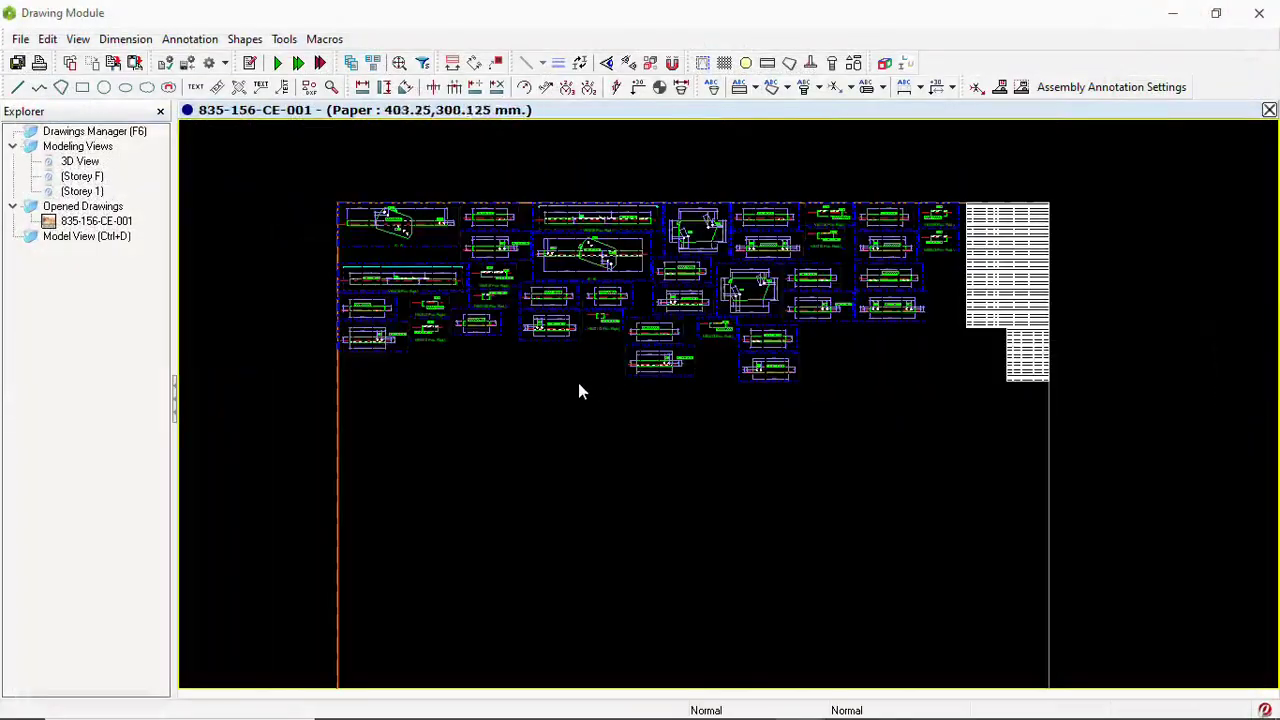
{"action": "scroll", "coordinate": [449, 263], "scroll_direction": "up", "scroll_amount": 10}
{"action": "scroll", "coordinate": [590, 340], "scroll_direction": "down", "scroll_amount": 2}
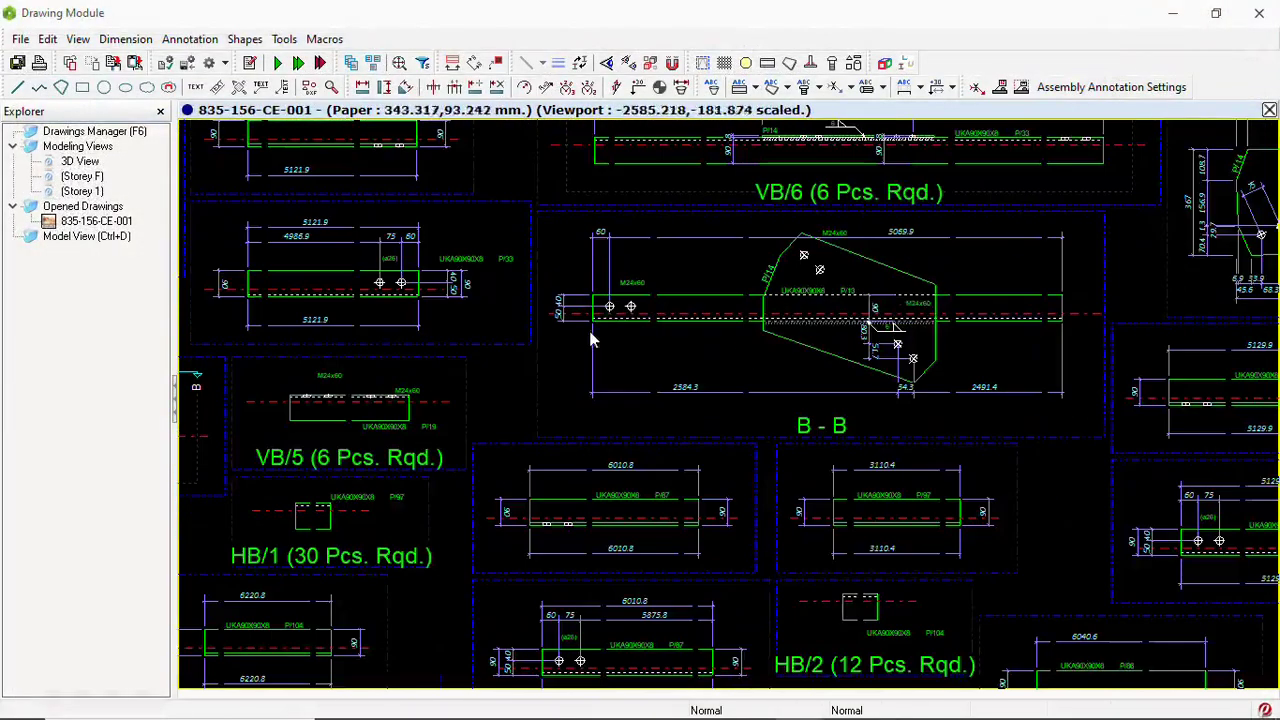
{"action": "scroll", "coordinate": [922, 292], "scroll_direction": "up", "scroll_amount": 4}
{"action": "scroll", "coordinate": [908, 331], "scroll_direction": "down", "scroll_amount": 3}
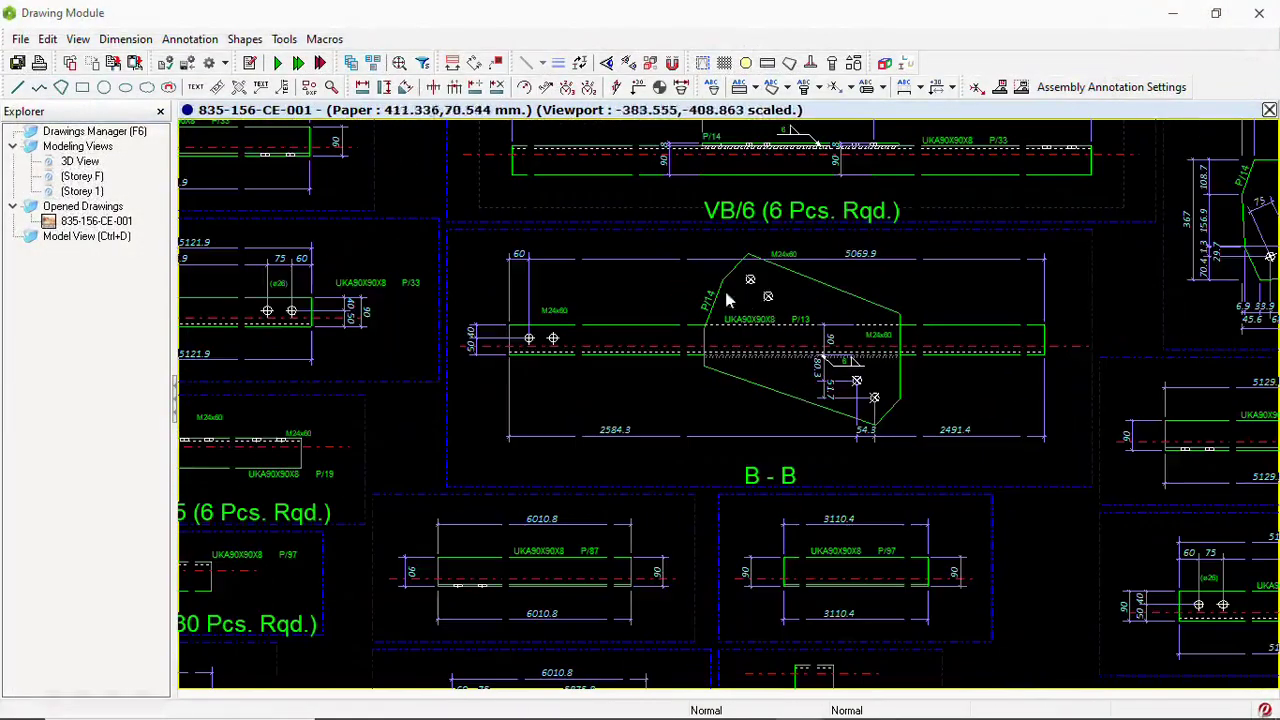
Survey the layout of the assembly details across the whole sheet, including sections A - A and B - B
{"action": "scroll", "coordinate": [661, 440], "scroll_direction": "down", "scroll_amount": 3}
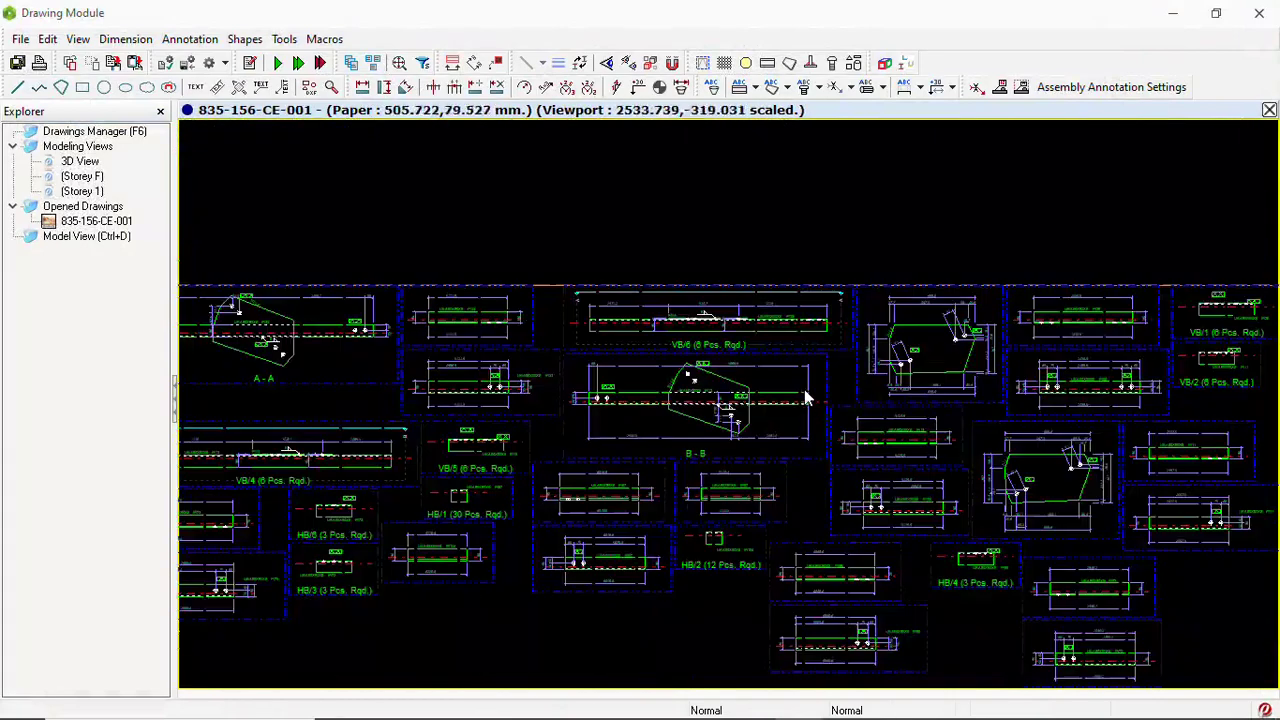
{"action": "scroll", "coordinate": [706, 398], "scroll_direction": "up", "scroll_amount": 1}
{"action": "scroll", "coordinate": [706, 398], "scroll_direction": "up", "scroll_amount": 2}
{"action": "scroll", "coordinate": [629, 314], "scroll_direction": "down", "scroll_amount": 1}
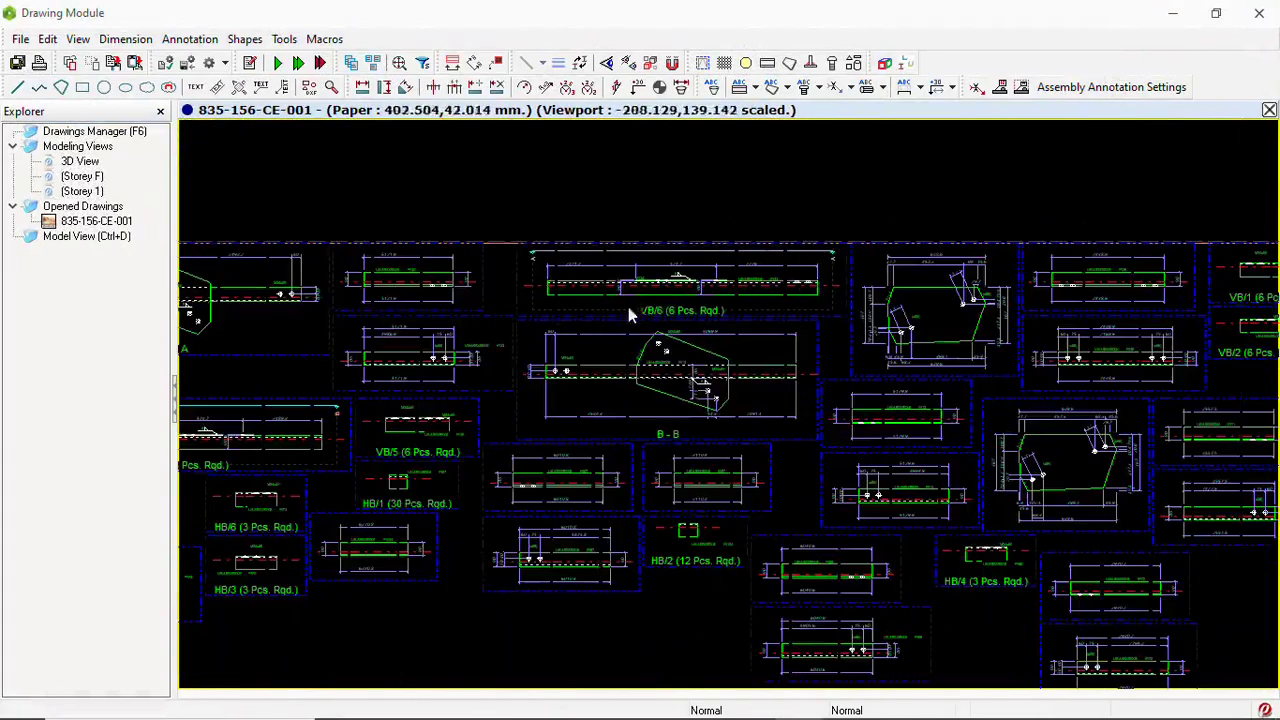
{"action": "scroll", "coordinate": [574, 351], "scroll_direction": "down", "scroll_amount": 1}
{"action": "scroll", "coordinate": [428, 337], "scroll_direction": "down", "scroll_amount": 1}
{"action": "scroll", "coordinate": [371, 306], "scroll_direction": "up", "scroll_amount": 2}
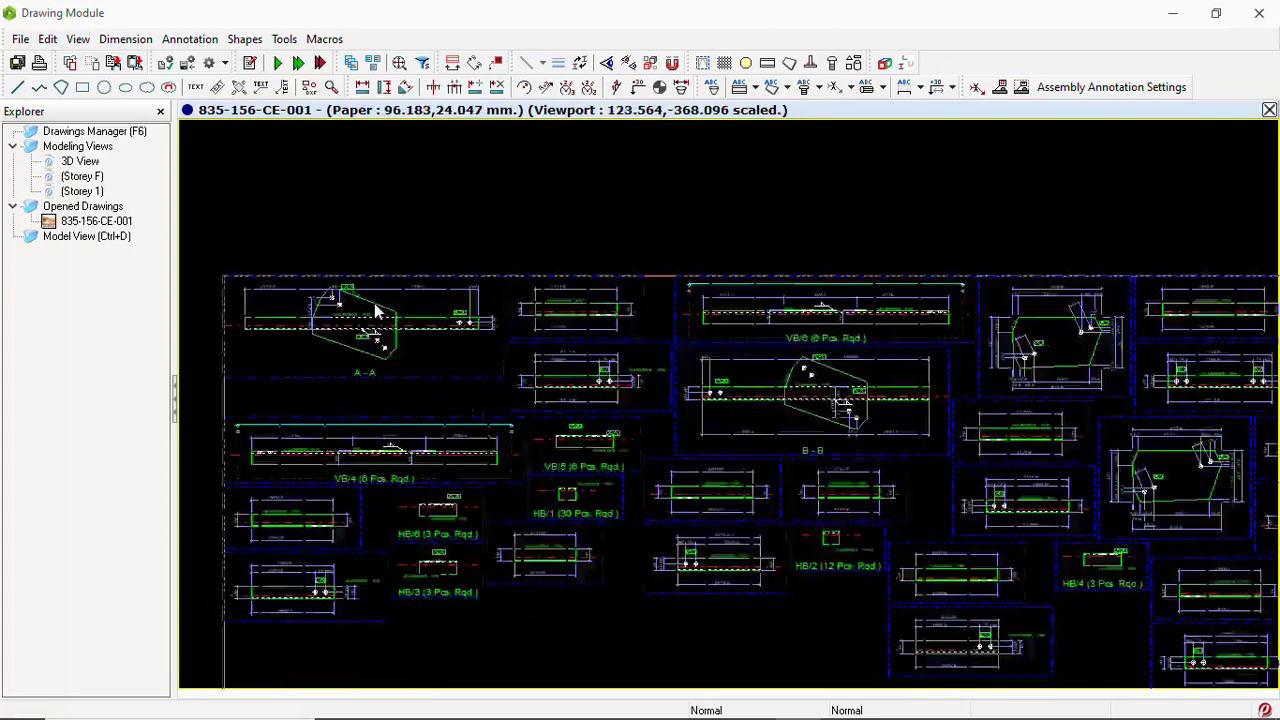
{"action": "scroll", "coordinate": [371, 334], "scroll_direction": "down", "scroll_amount": 1}
{"action": "scroll", "coordinate": [359, 404], "scroll_direction": "up", "scroll_amount": 1}
{"action": "scroll", "coordinate": [460, 466], "scroll_direction": "down", "scroll_amount": 1}
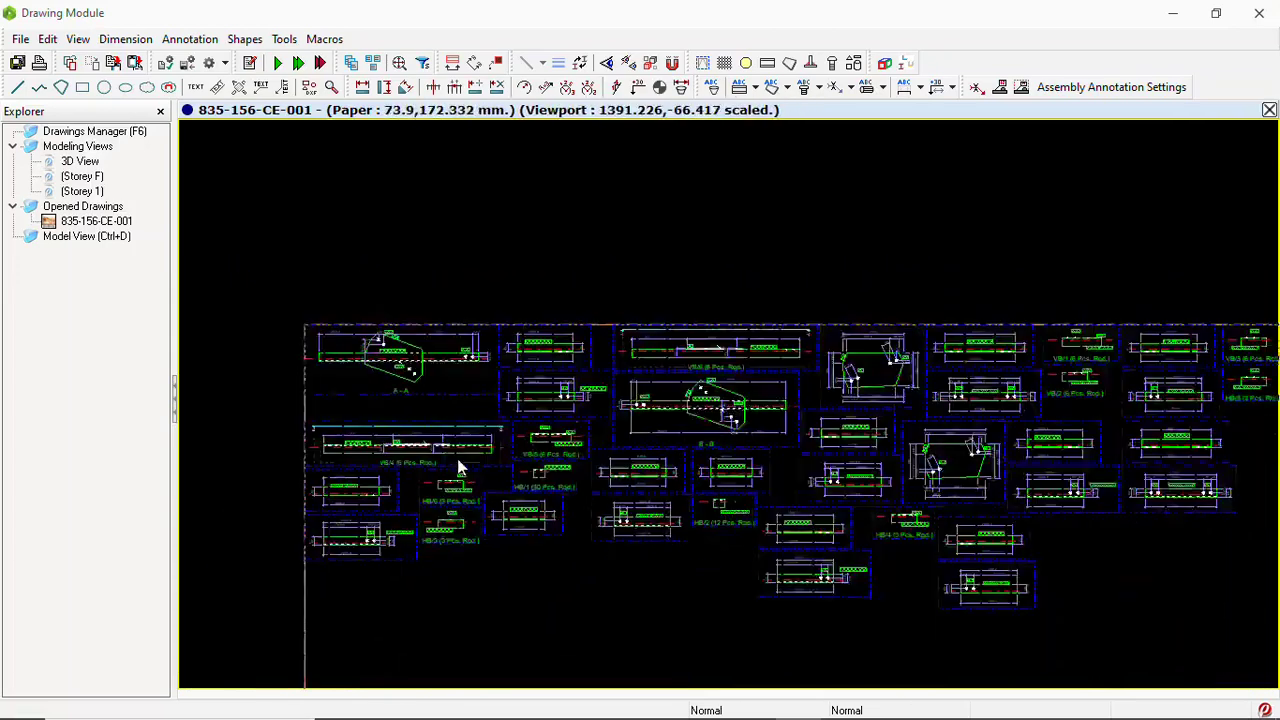
{"action": "scroll", "coordinate": [1040, 369], "scroll_direction": "down", "scroll_amount": 1}
{"action": "scroll", "coordinate": [1005, 495], "scroll_direction": "up", "scroll_amount": 2}
{"action": "scroll", "coordinate": [949, 357], "scroll_direction": "down", "scroll_amount": 2}
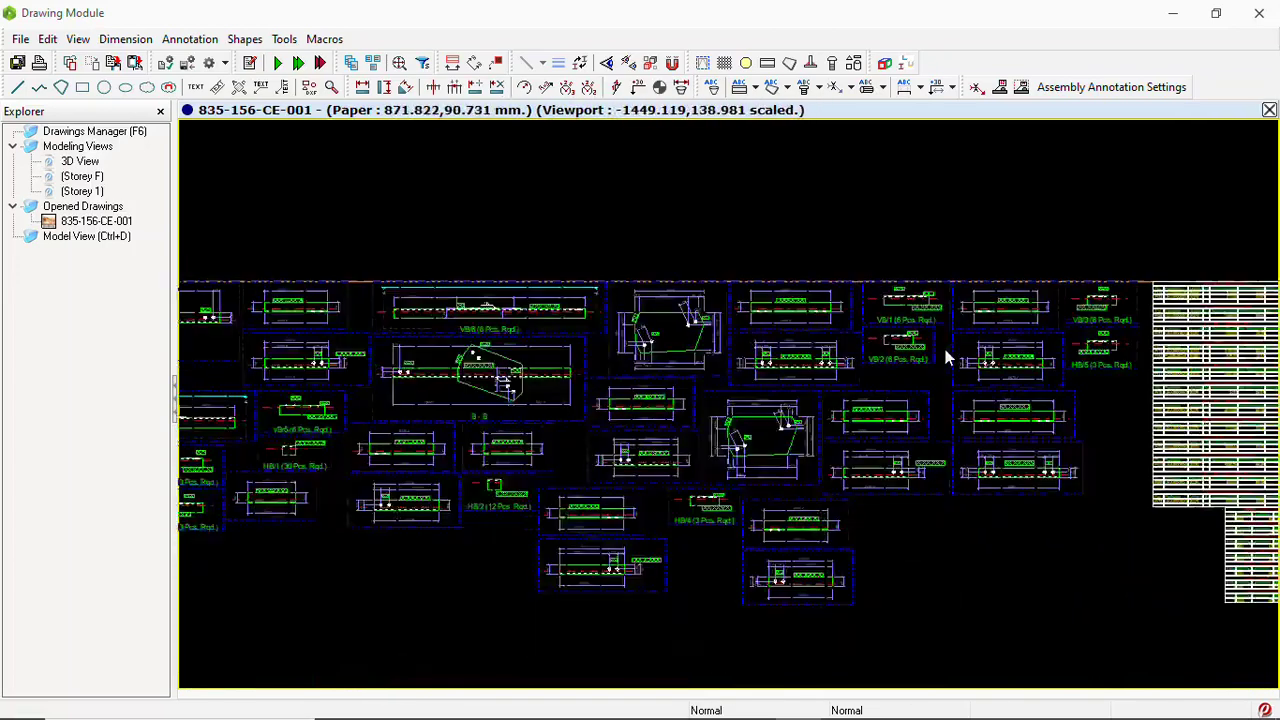
{"action": "scroll", "coordinate": [532, 371], "scroll_direction": "up", "scroll_amount": 3}
{"action": "scroll", "coordinate": [532, 371], "scroll_direction": "up", "scroll_amount": 2}
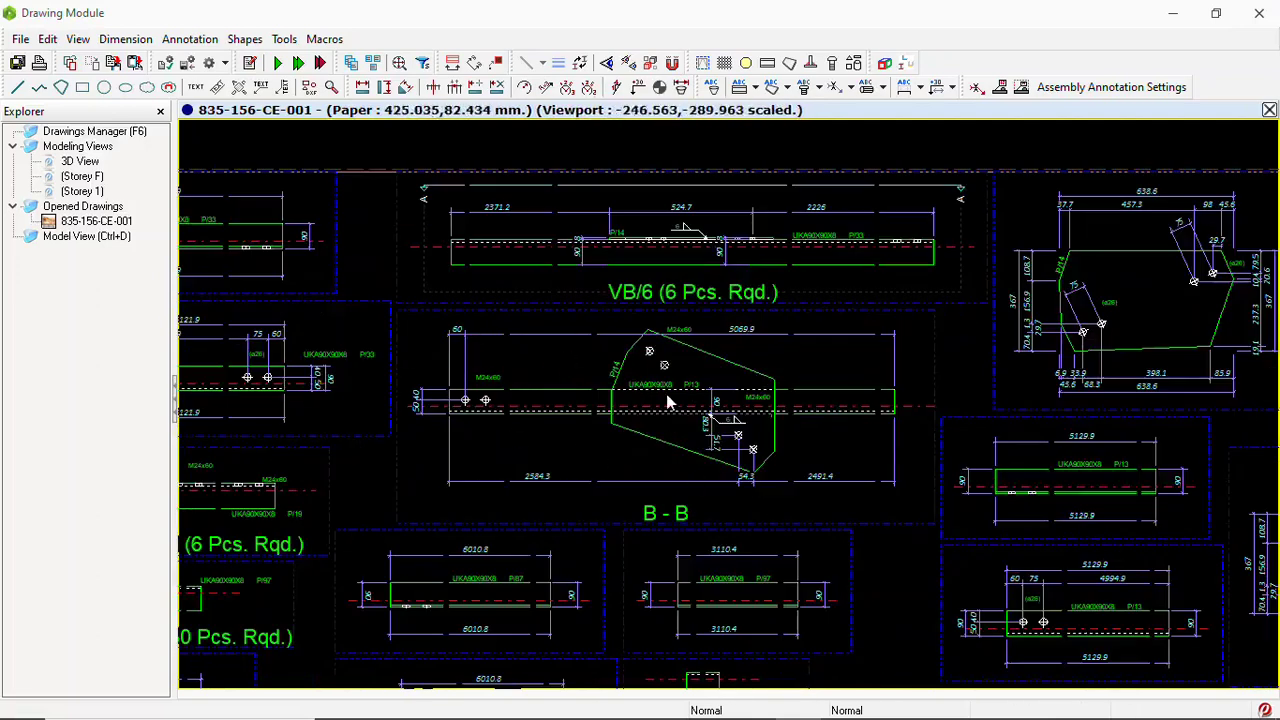
{"action": "scroll", "coordinate": [665, 402], "scroll_direction": "down", "scroll_amount": 2}
{"action": "scroll", "coordinate": [660, 400], "scroll_direction": "down", "scroll_amount": 1}
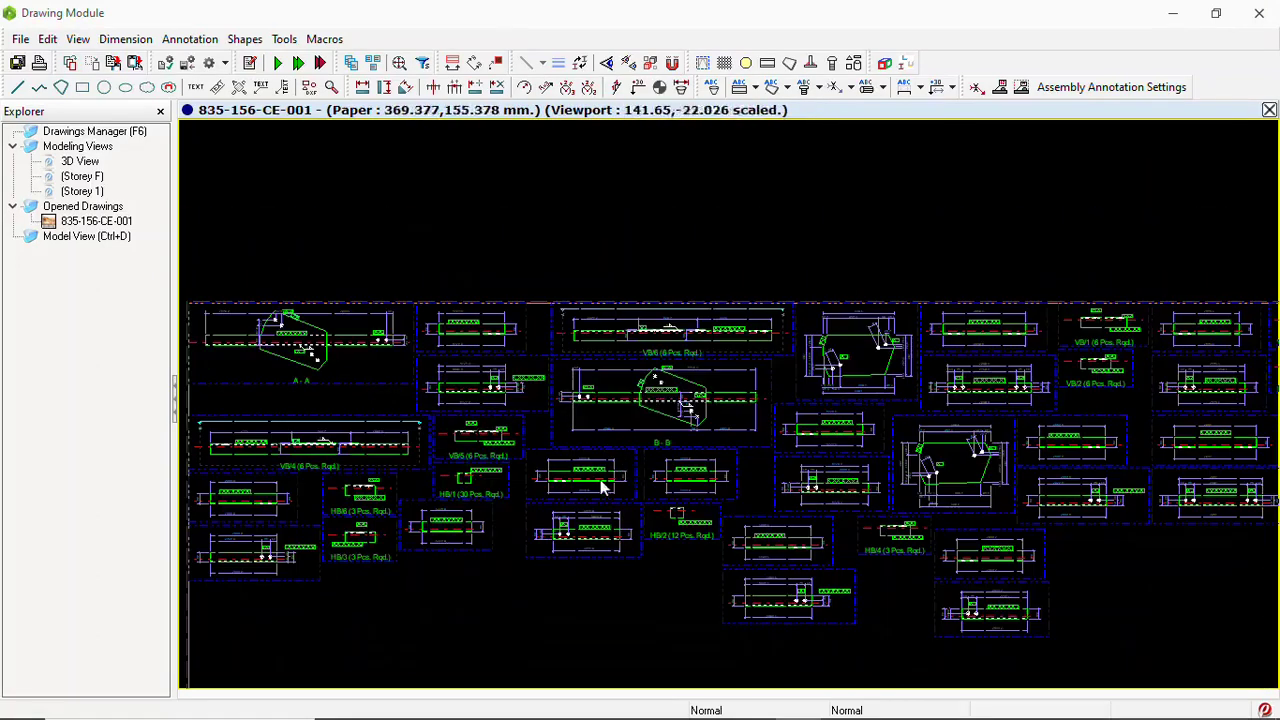
Examine the UKA90X90X8 P/87 angle detail below section B - B and compare it with the neighbouring details
{"action": "scroll", "coordinate": [593, 521], "scroll_direction": "up", "scroll_amount": 5}
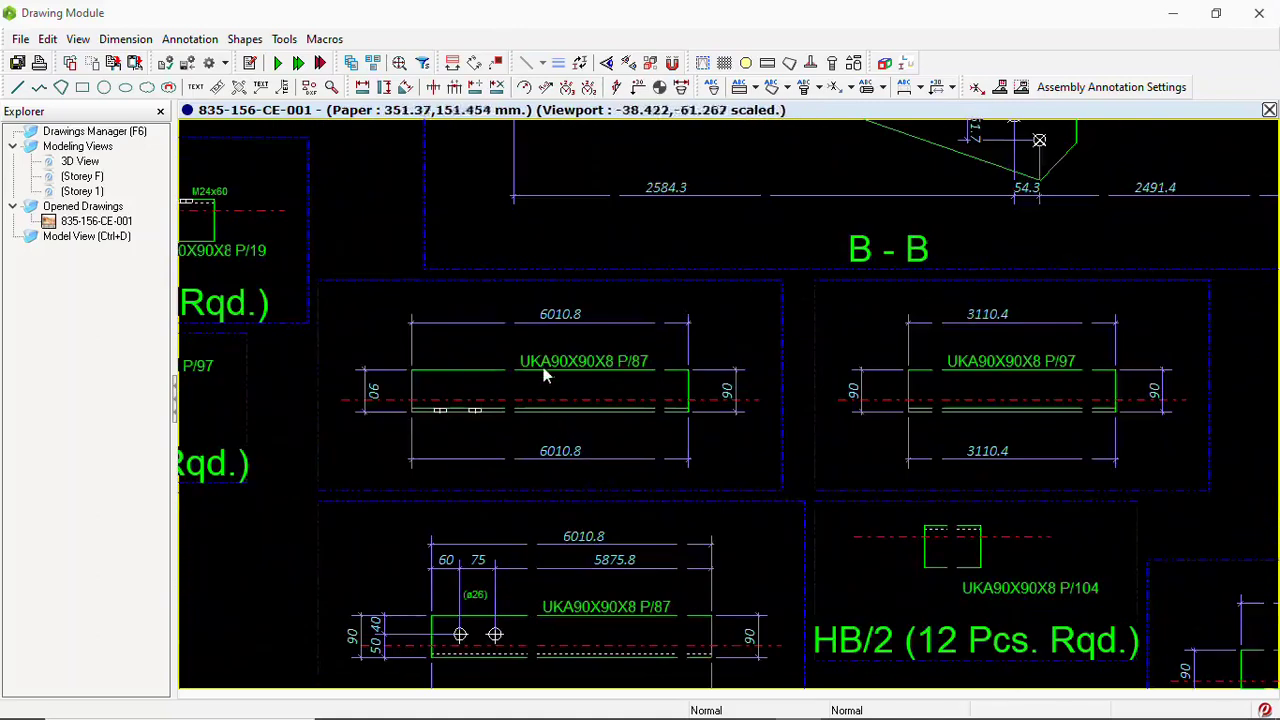
{"action": "scroll", "coordinate": [587, 378], "scroll_direction": "up", "scroll_amount": 2}
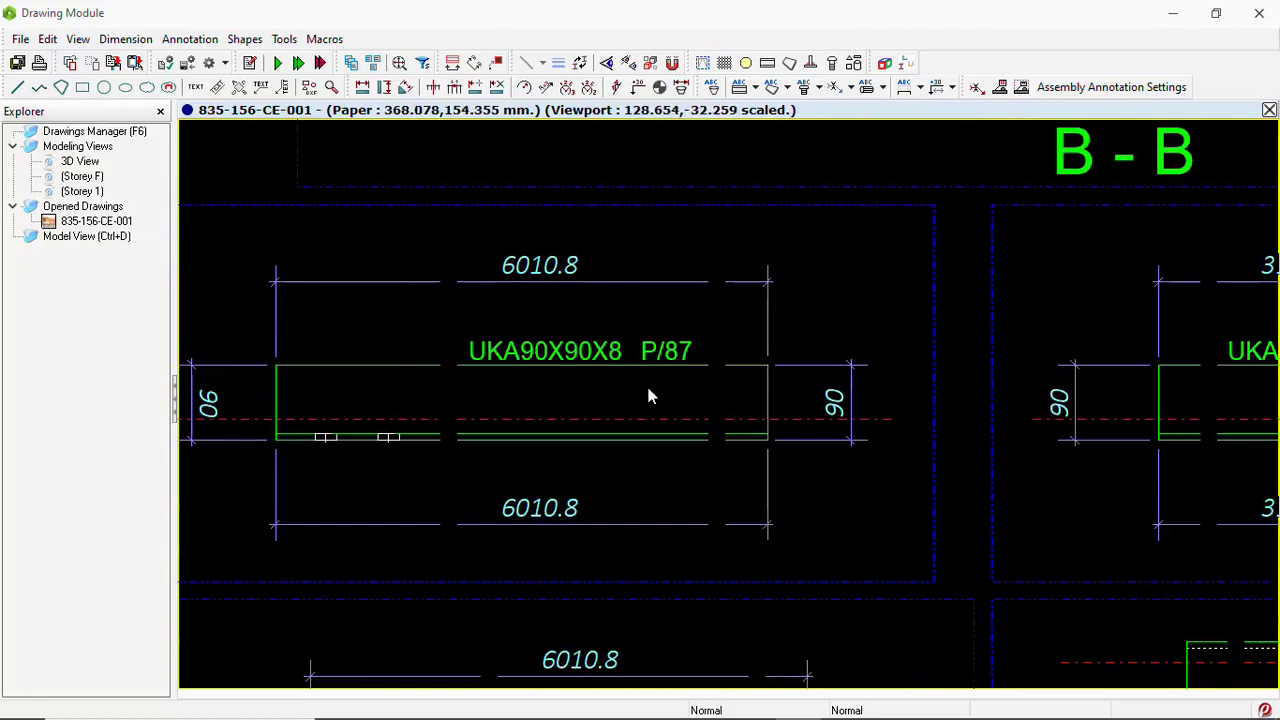
{"action": "scroll", "coordinate": [648, 396], "scroll_direction": "down", "scroll_amount": 1}
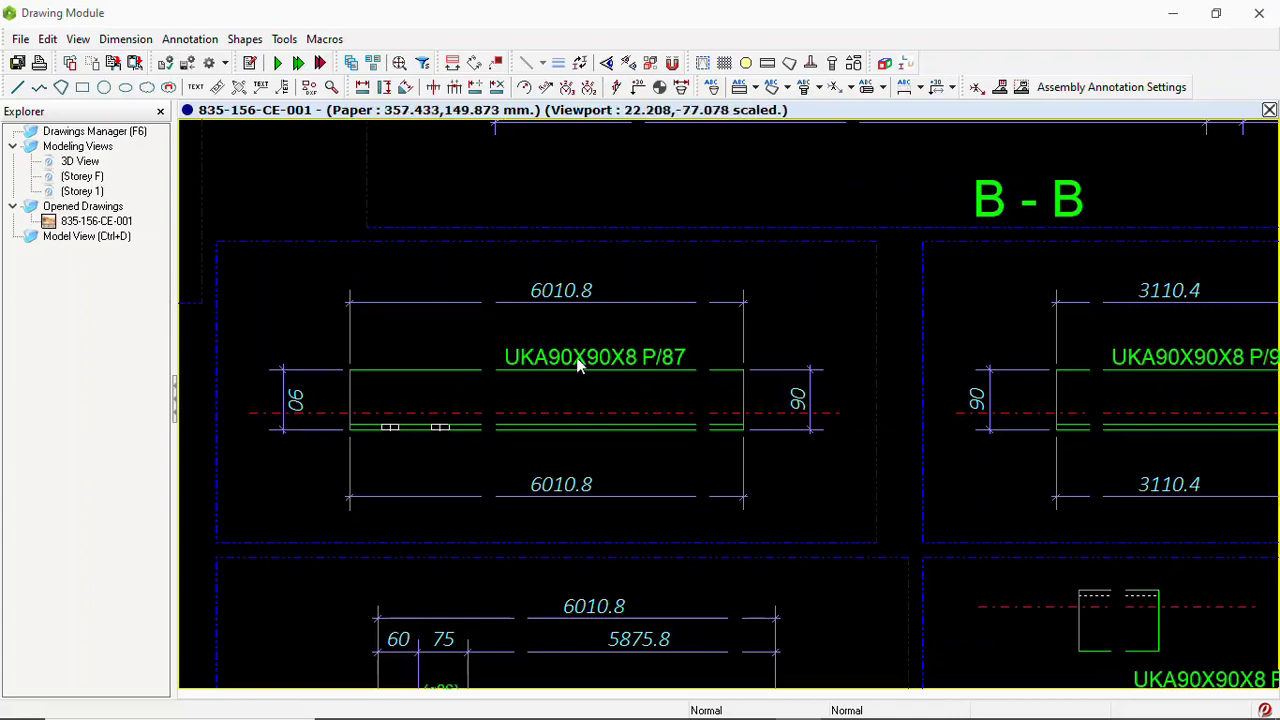
{"action": "scroll", "coordinate": [580, 365], "scroll_direction": "down", "scroll_amount": 1}
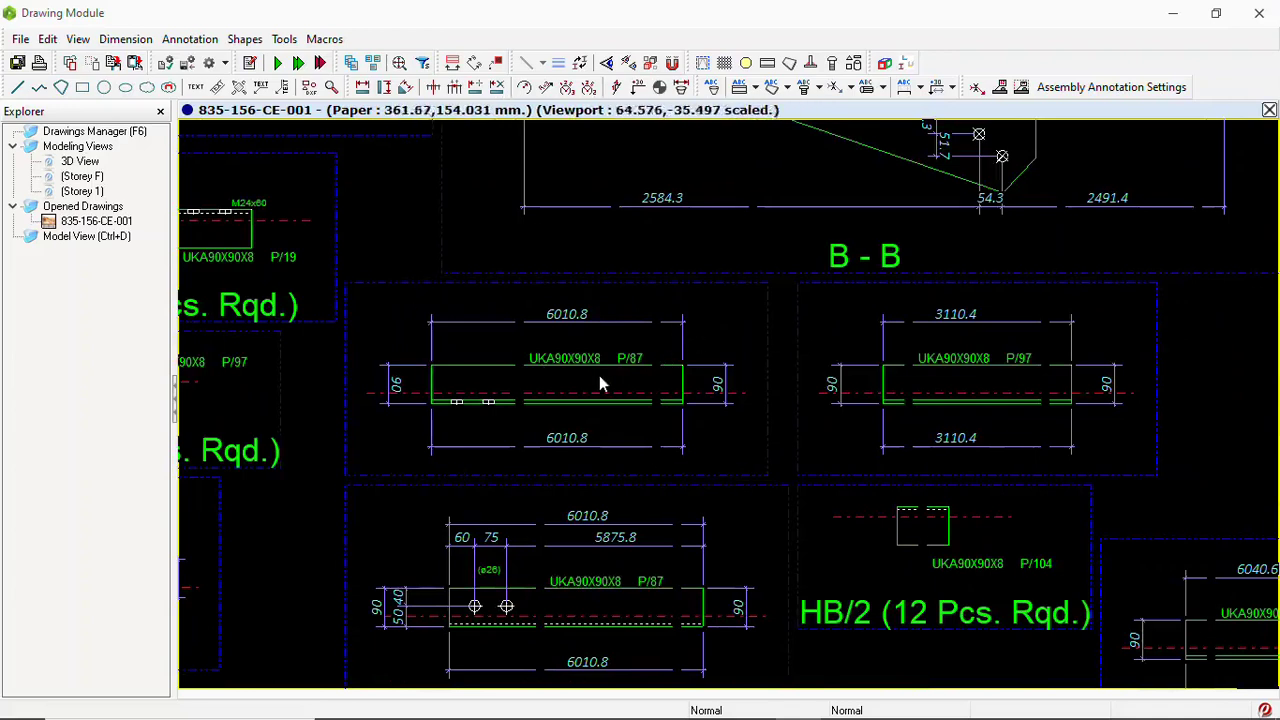
{"action": "scroll", "coordinate": [637, 375], "scroll_direction": "down", "scroll_amount": 3}
{"action": "scroll", "coordinate": [394, 307], "scroll_direction": "up", "scroll_amount": 2}
{"action": "scroll", "coordinate": [394, 307], "scroll_direction": "up", "scroll_amount": 1}
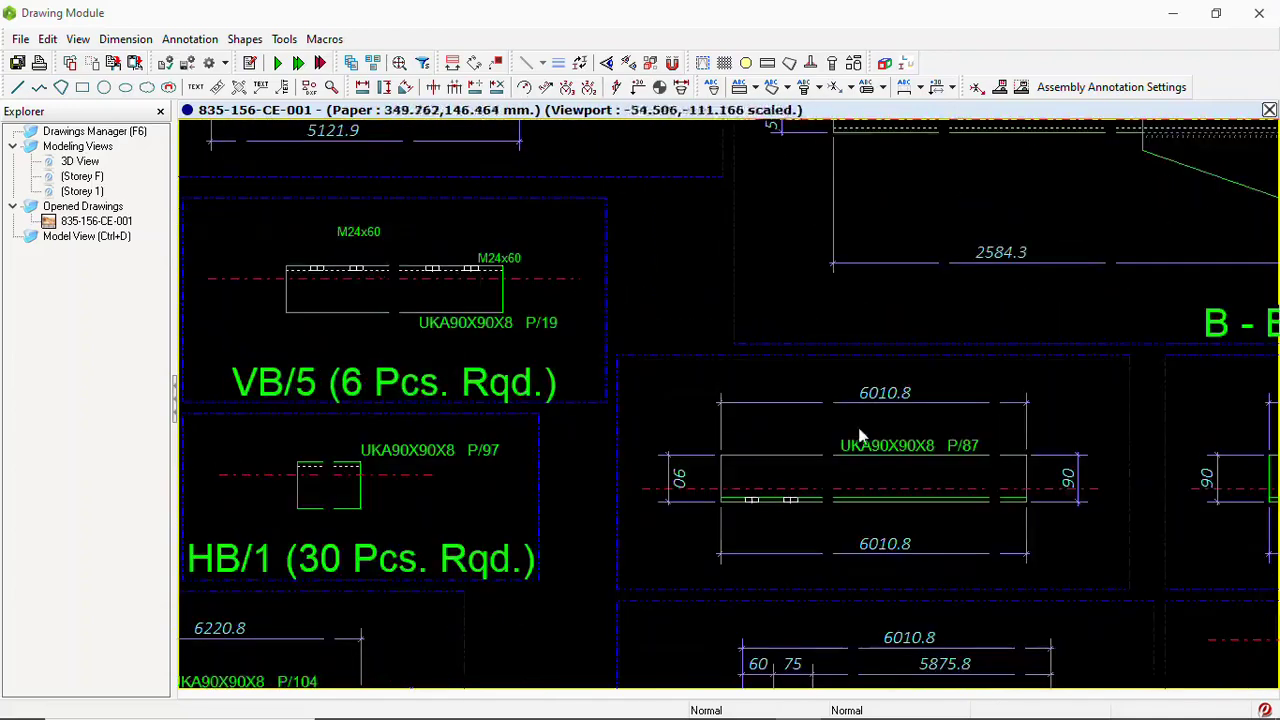
{"action": "scroll", "coordinate": [800, 465], "scroll_direction": "down", "scroll_amount": 3}
{"action": "scroll", "coordinate": [540, 541], "scroll_direction": "down", "scroll_amount": 2}
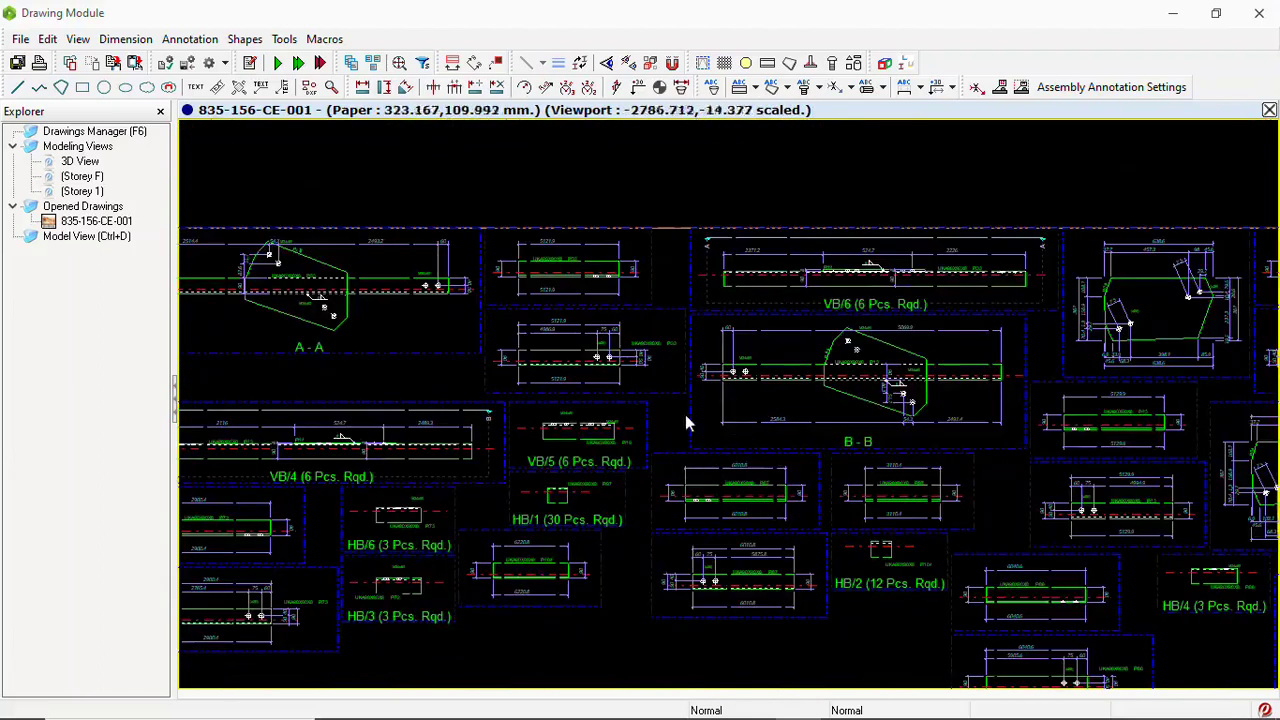
{"action": "scroll", "coordinate": [703, 409], "scroll_direction": "down", "scroll_amount": 1}
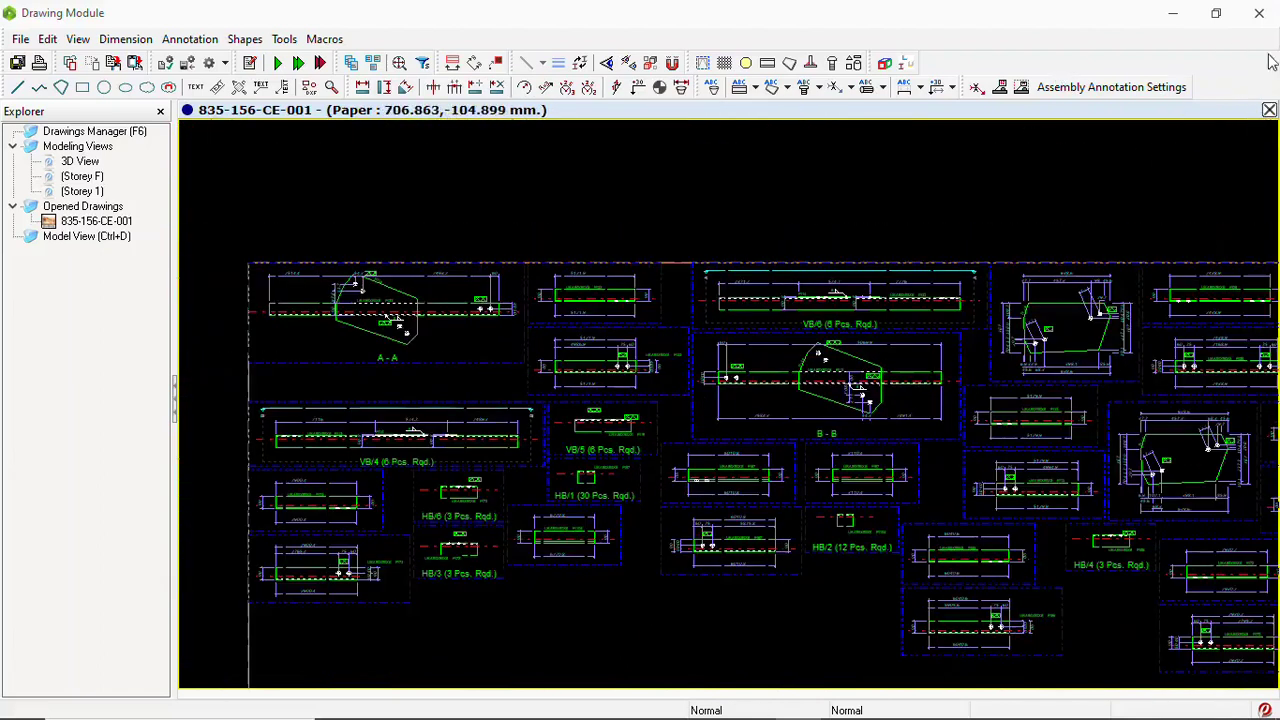
Close drawing 835-156-CE-001 without saving and exit the Drawing Module to return to the ProtaSteel model
{"action": "left_click", "coordinate": [1269, 109]}
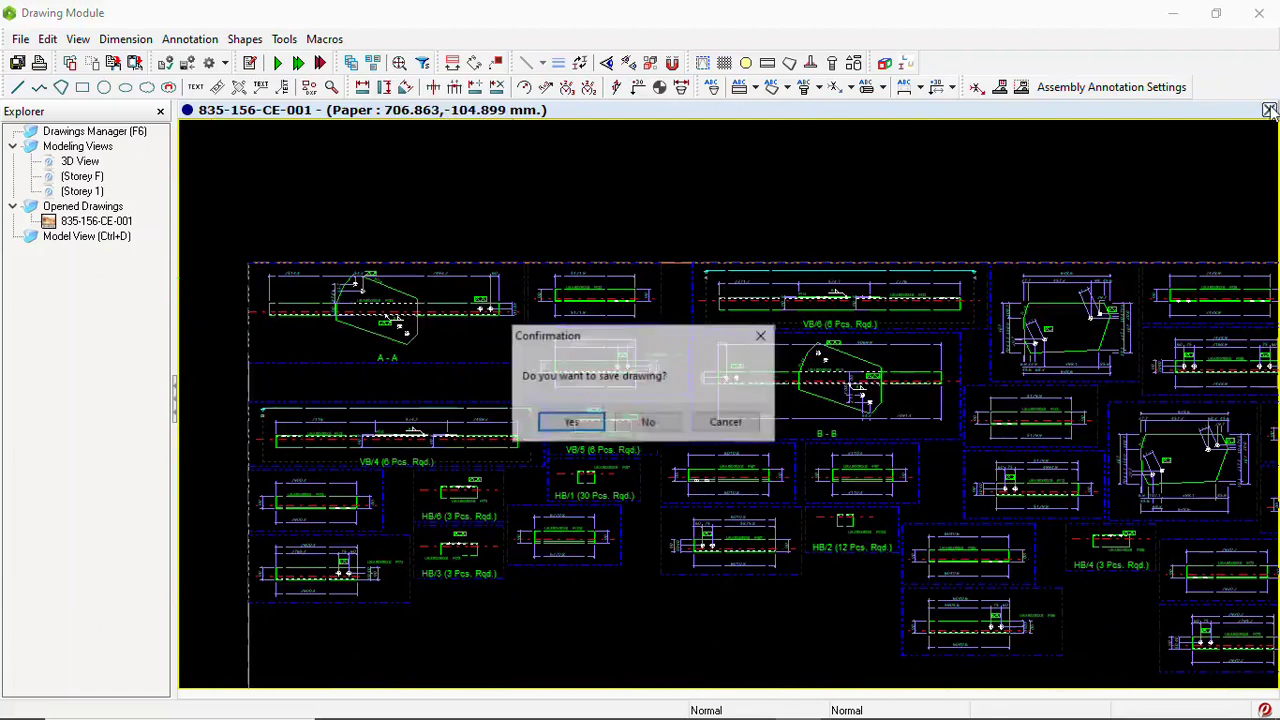
{"action": "left_click", "coordinate": [648, 425]}
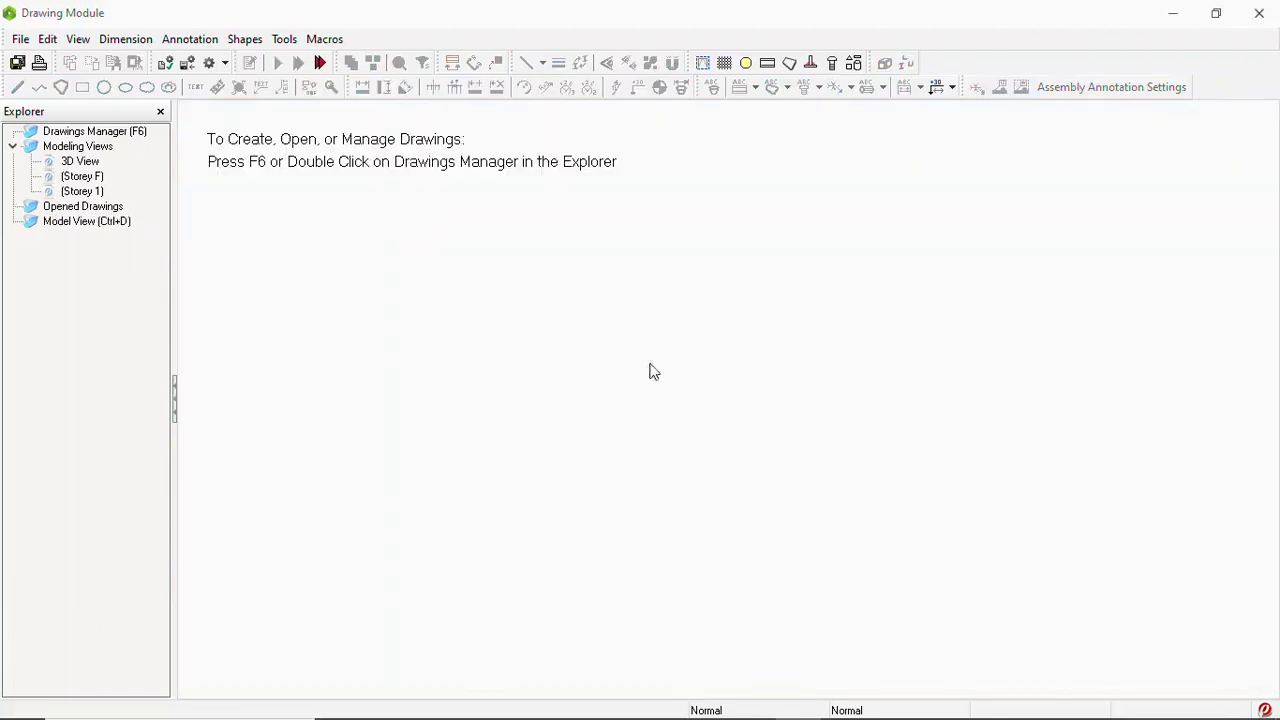
{"action": "left_click", "coordinate": [1258, 21]}
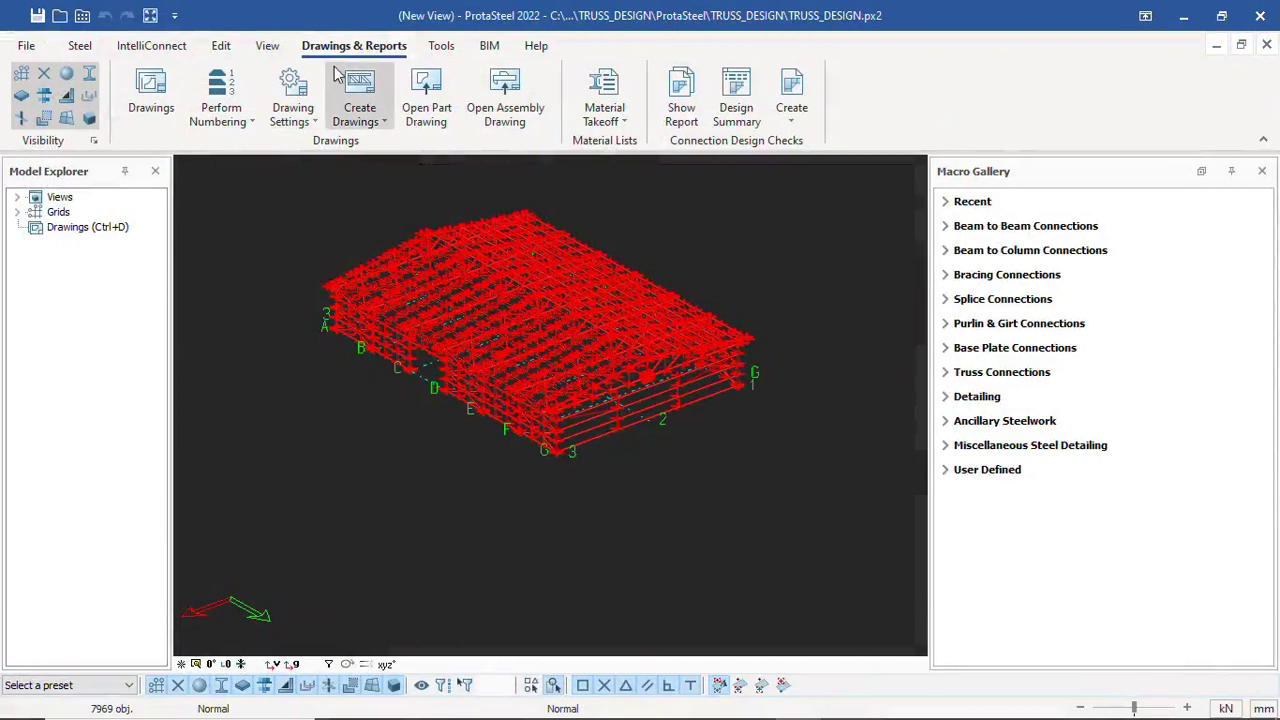
{"action": "left_click", "coordinate": [386, 125]}
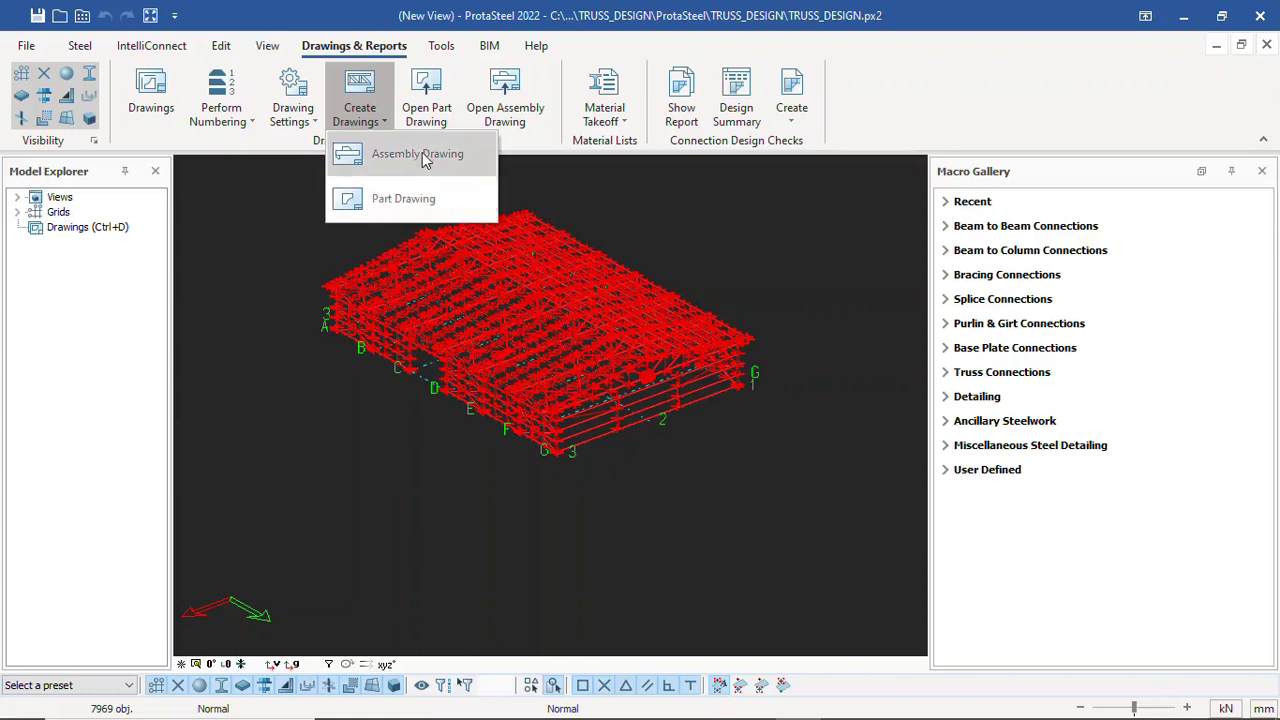
{"action": "left_click", "coordinate": [413, 158]}
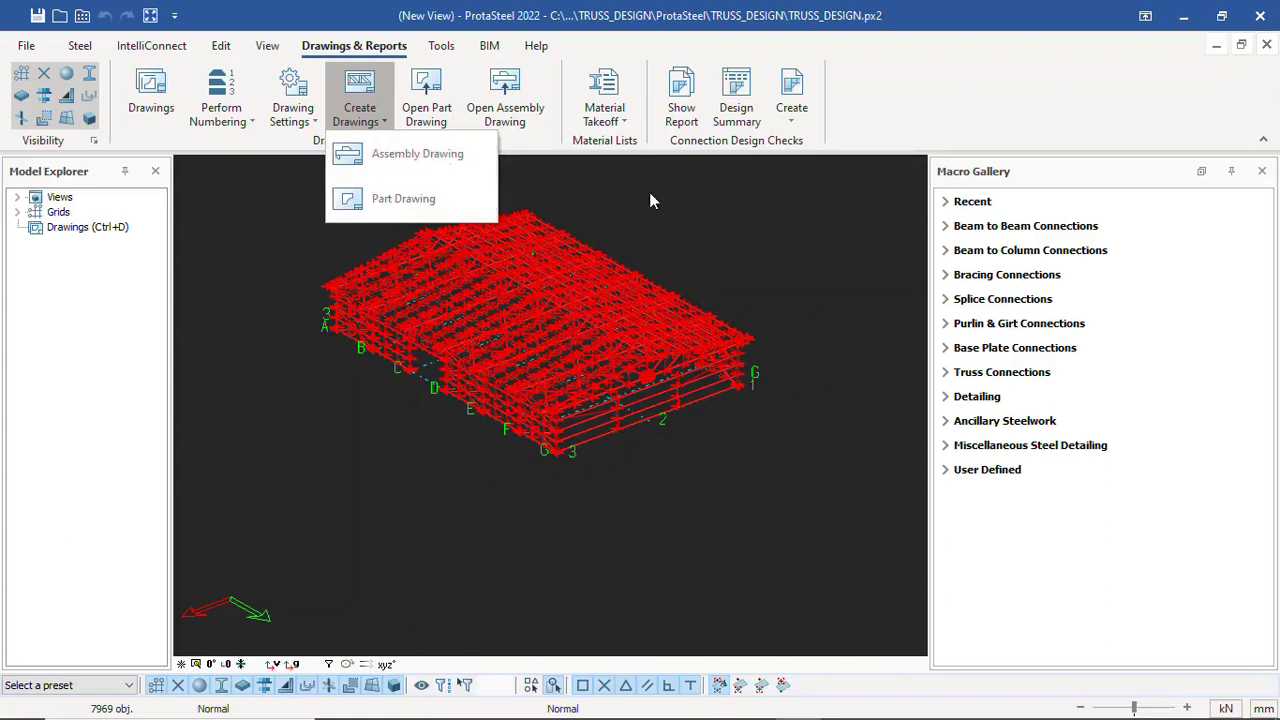
Examine the truss building in the 3D view, including its end wall, roof trusses and overall shape
{"action": "scroll", "coordinate": [638, 422], "scroll_direction": "up", "scroll_amount": 1}
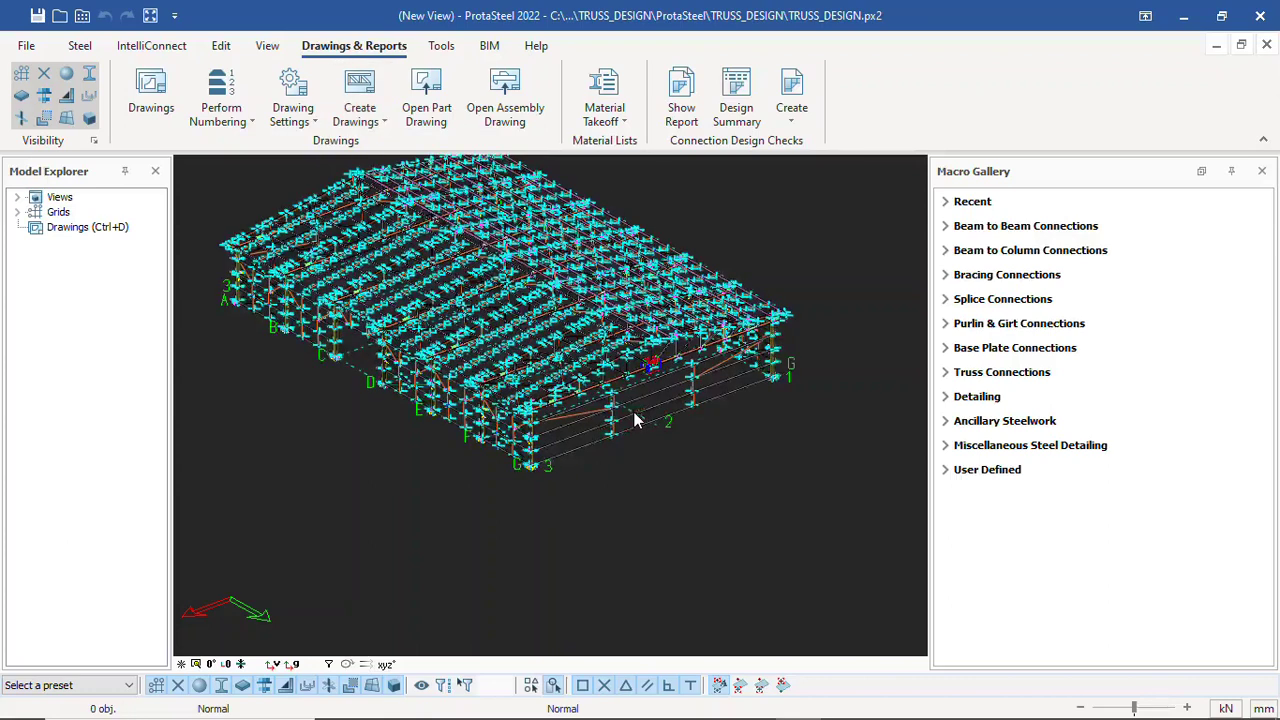
{"action": "scroll", "coordinate": [555, 441], "scroll_direction": "down", "scroll_amount": 1}
{"action": "middle_click_drag", "start_coordinate": [597, 448], "coordinate": [455, 410]}
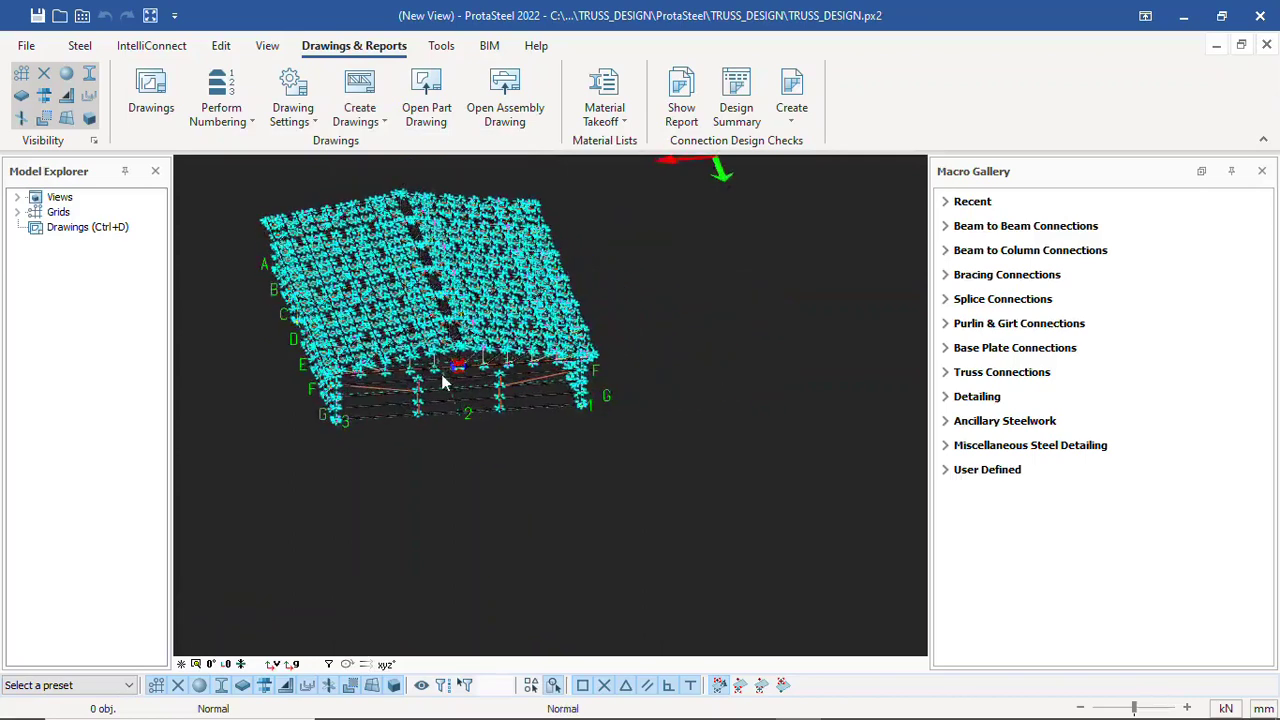
{"action": "scroll", "coordinate": [441, 374], "scroll_direction": "up", "scroll_amount": 4}
{"action": "scroll", "coordinate": [503, 368], "scroll_direction": "down", "scroll_amount": 2}
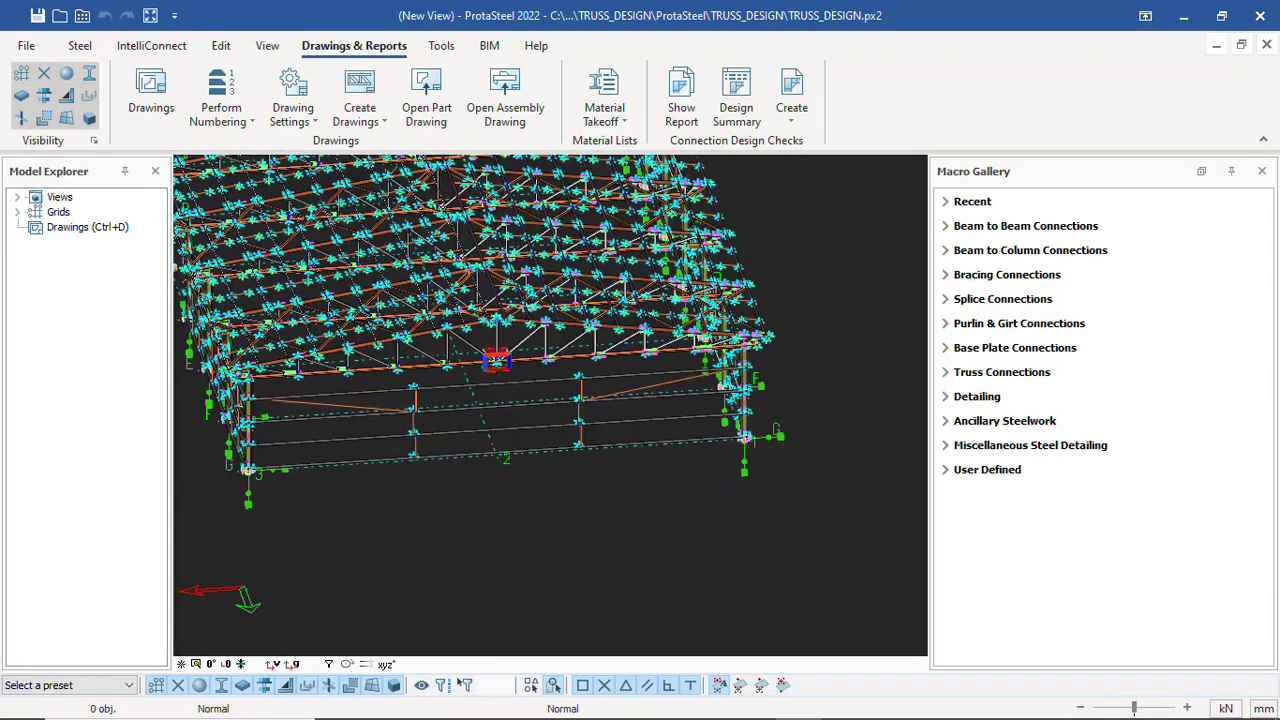
{"action": "scroll", "coordinate": [363, 435], "scroll_direction": "down", "scroll_amount": 1}
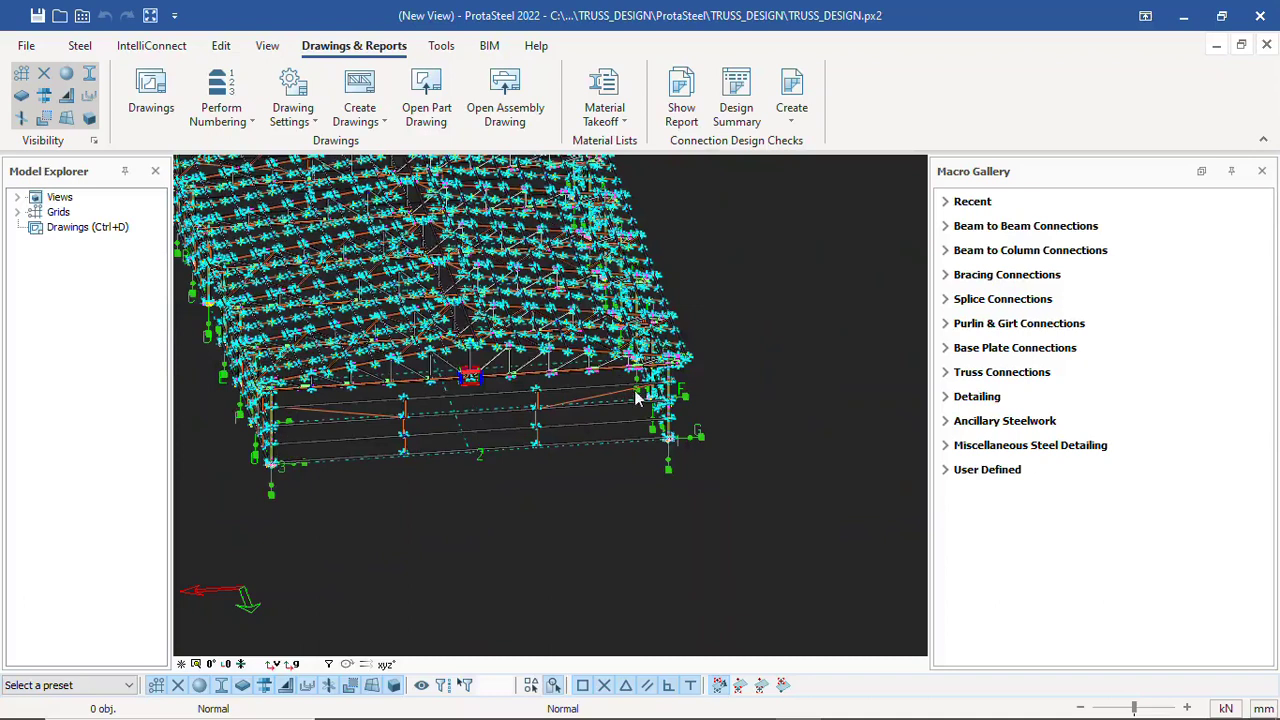
{"action": "scroll", "coordinate": [503, 395], "scroll_direction": "up", "scroll_amount": 3}
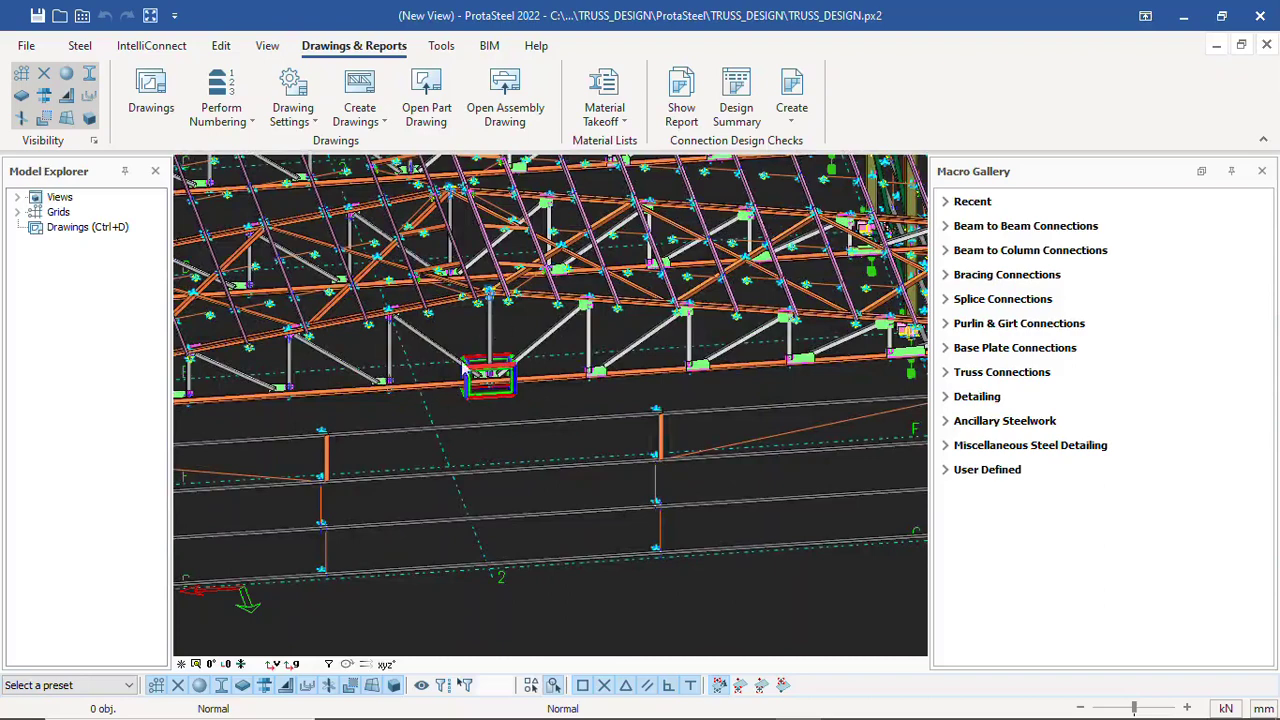
{"action": "scroll", "coordinate": [490, 385], "scroll_direction": "down", "scroll_amount": 3}
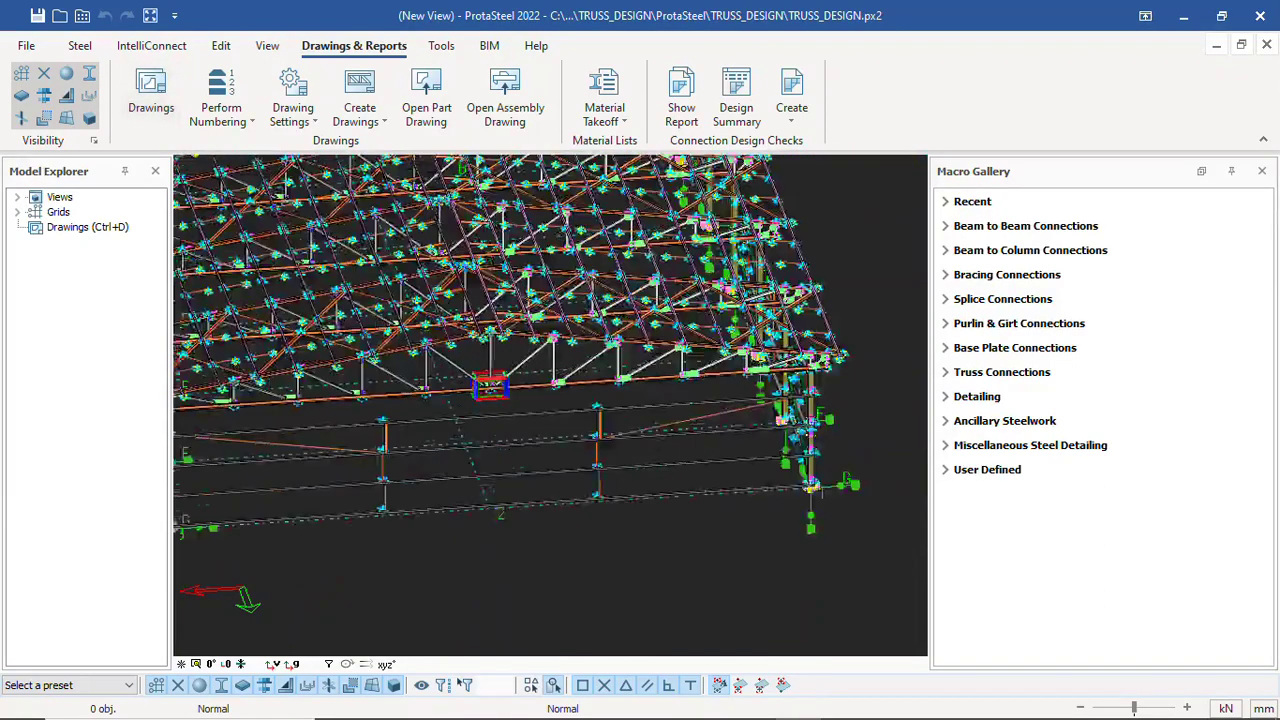
{"action": "scroll", "coordinate": [502, 408], "scroll_direction": "down", "scroll_amount": 3}
{"action": "middle_click_drag", "start_coordinate": [546, 456], "coordinate": [428, 440]}
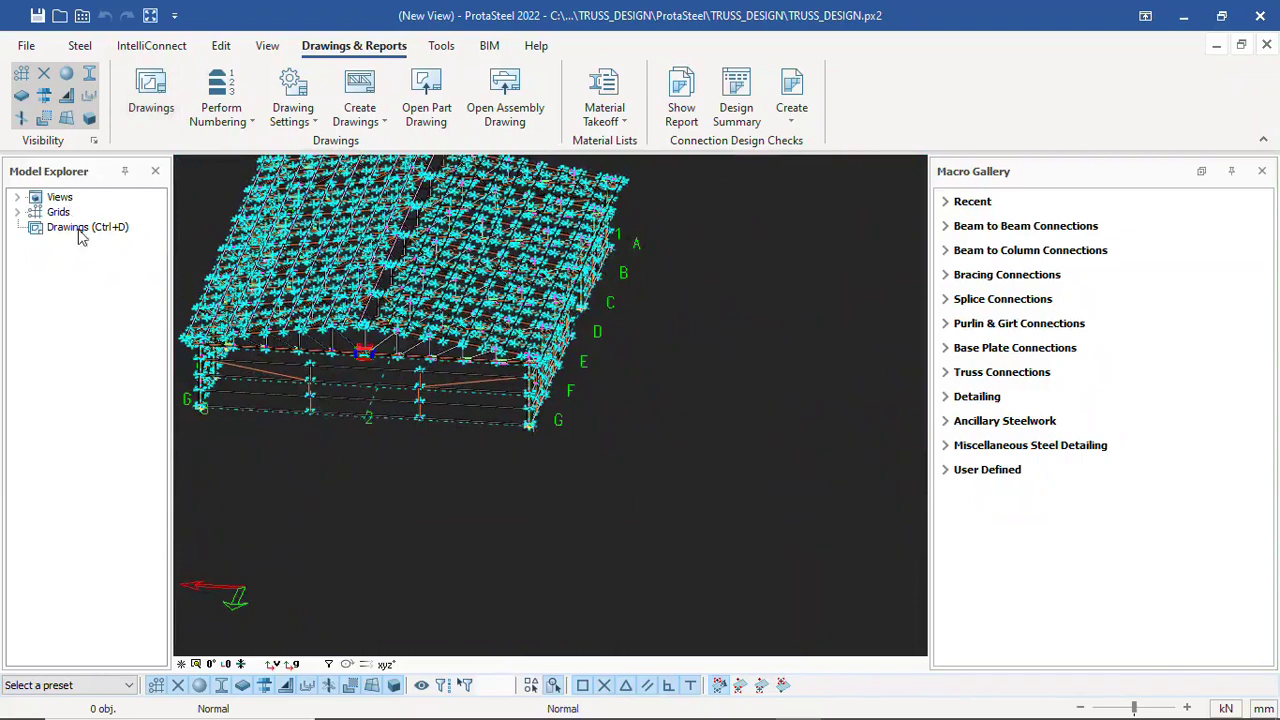
{"action": "middle_click_drag", "start_coordinate": [476, 393], "coordinate": [480, 460]}
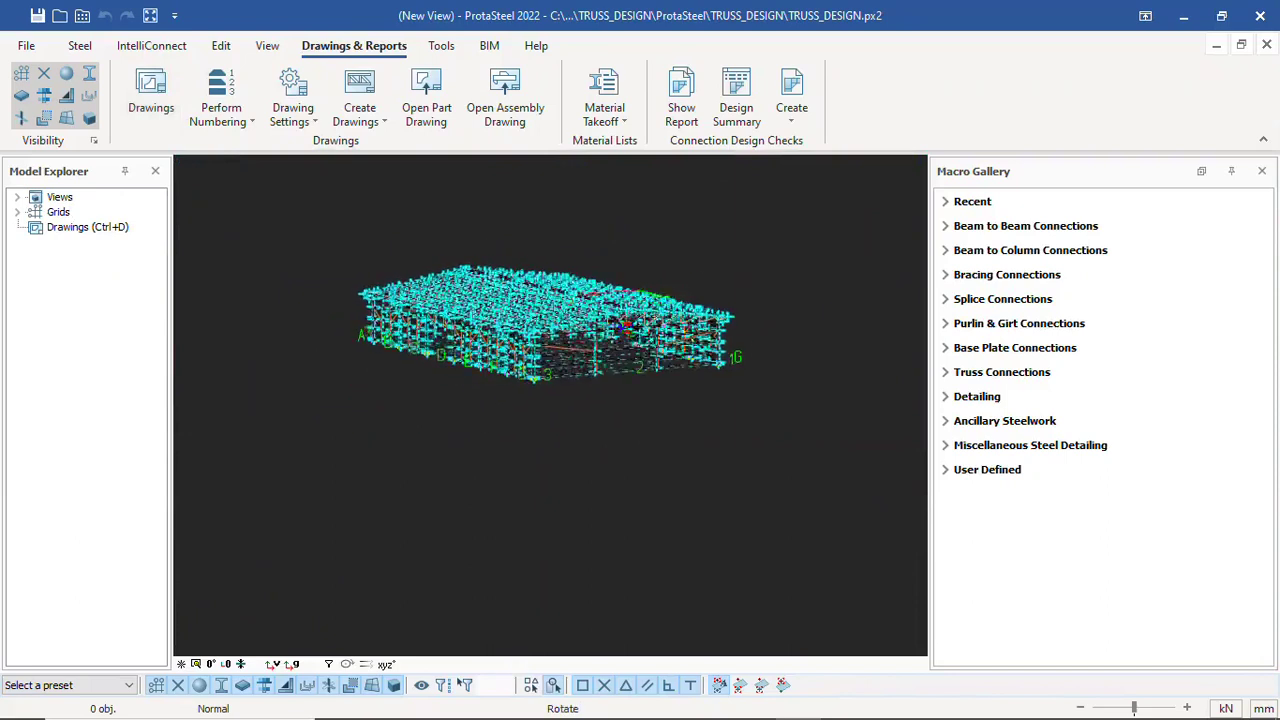
Open the closed Storey F and Storey 1 views with the View Manager and look over the Storey 1 plan
{"action": "double_click", "coordinate": [70, 203]}
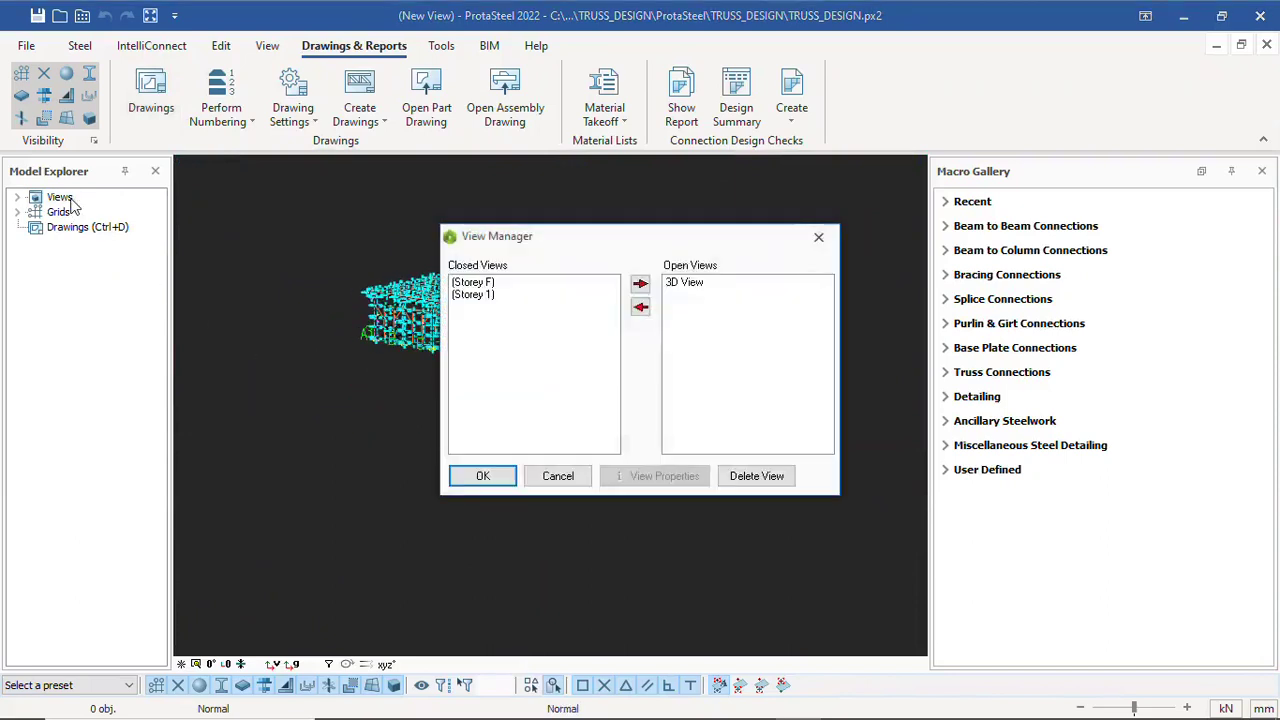
{"action": "left_click", "coordinate": [490, 284]}
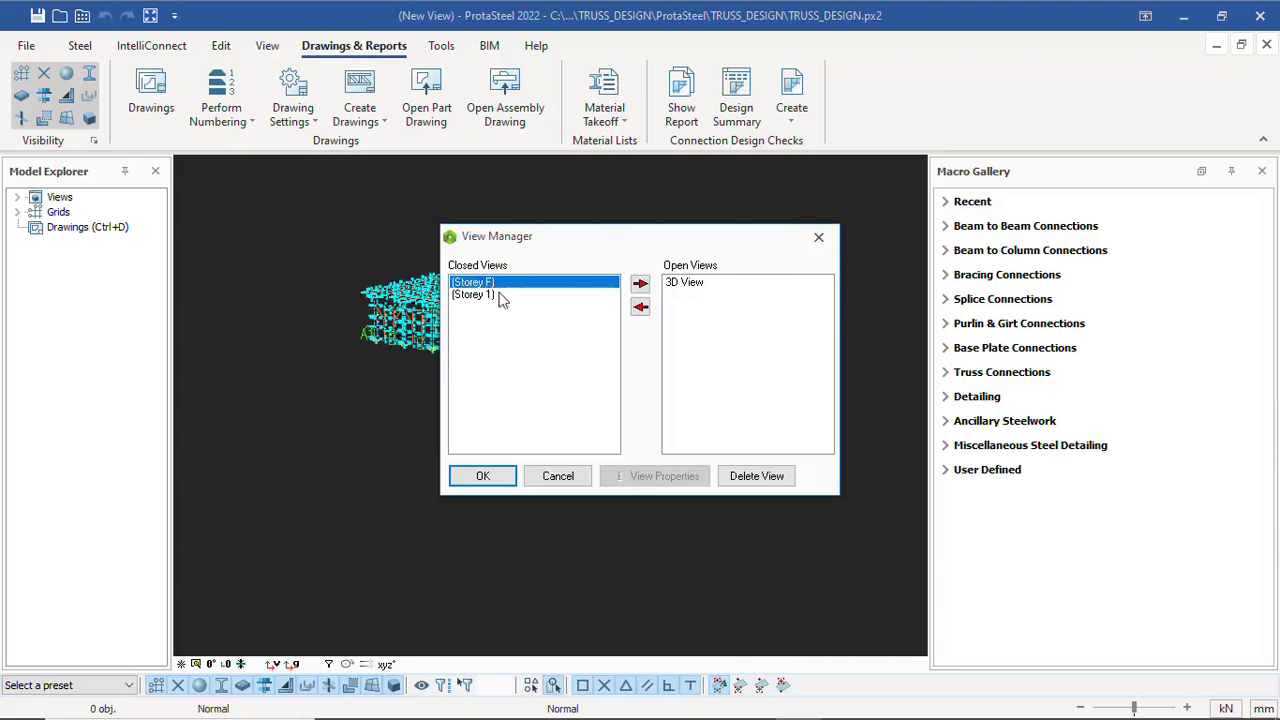
{"action": "left_click", "coordinate": [639, 285]}
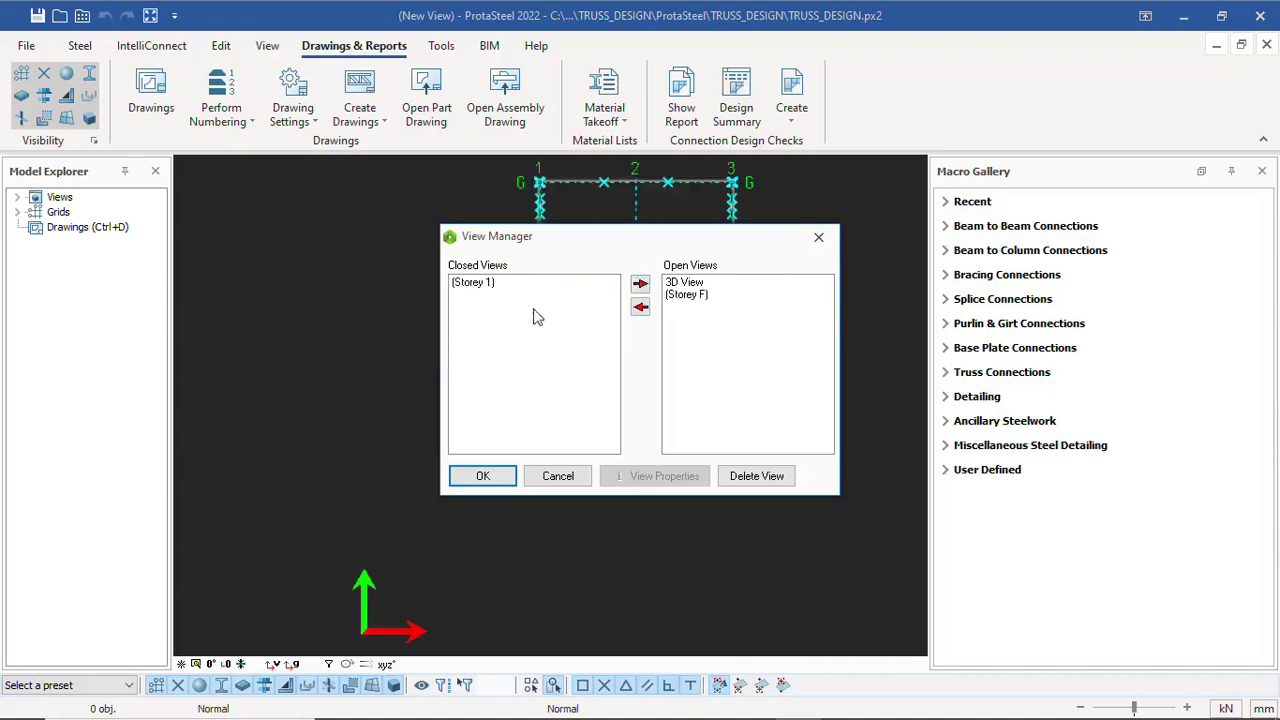
{"action": "left_click", "coordinate": [485, 285]}
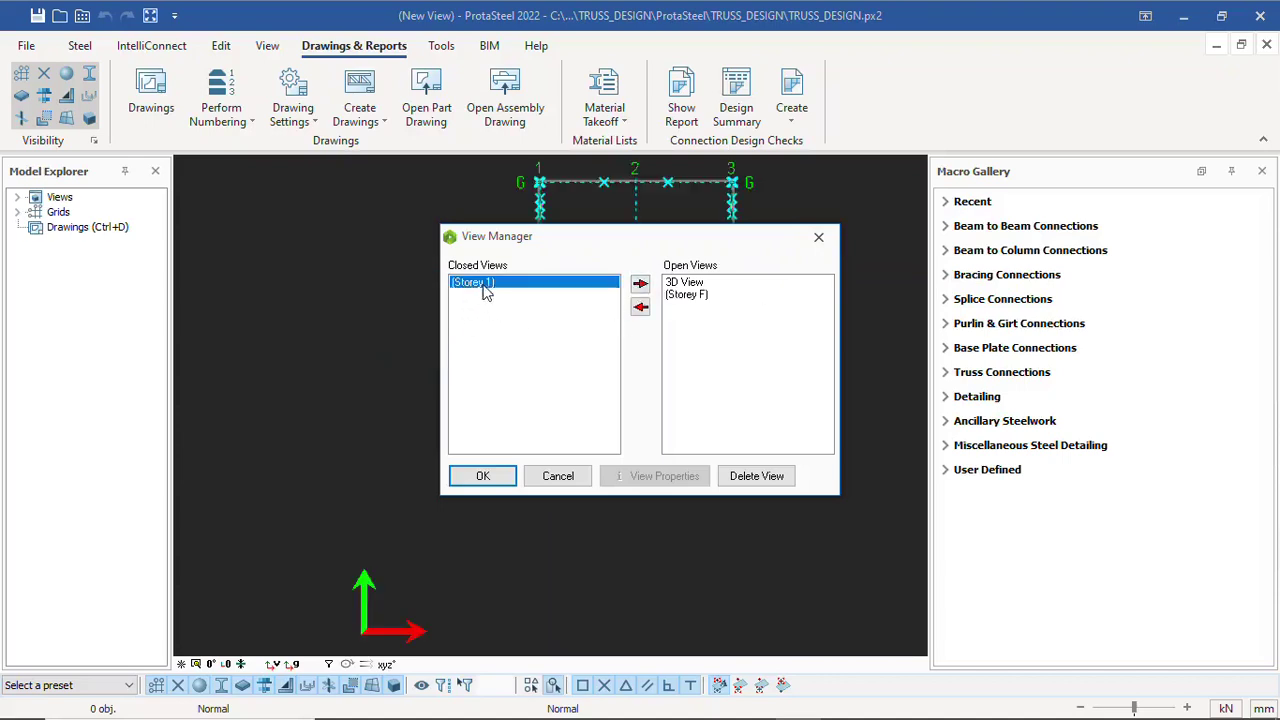
{"action": "left_click", "coordinate": [636, 286]}
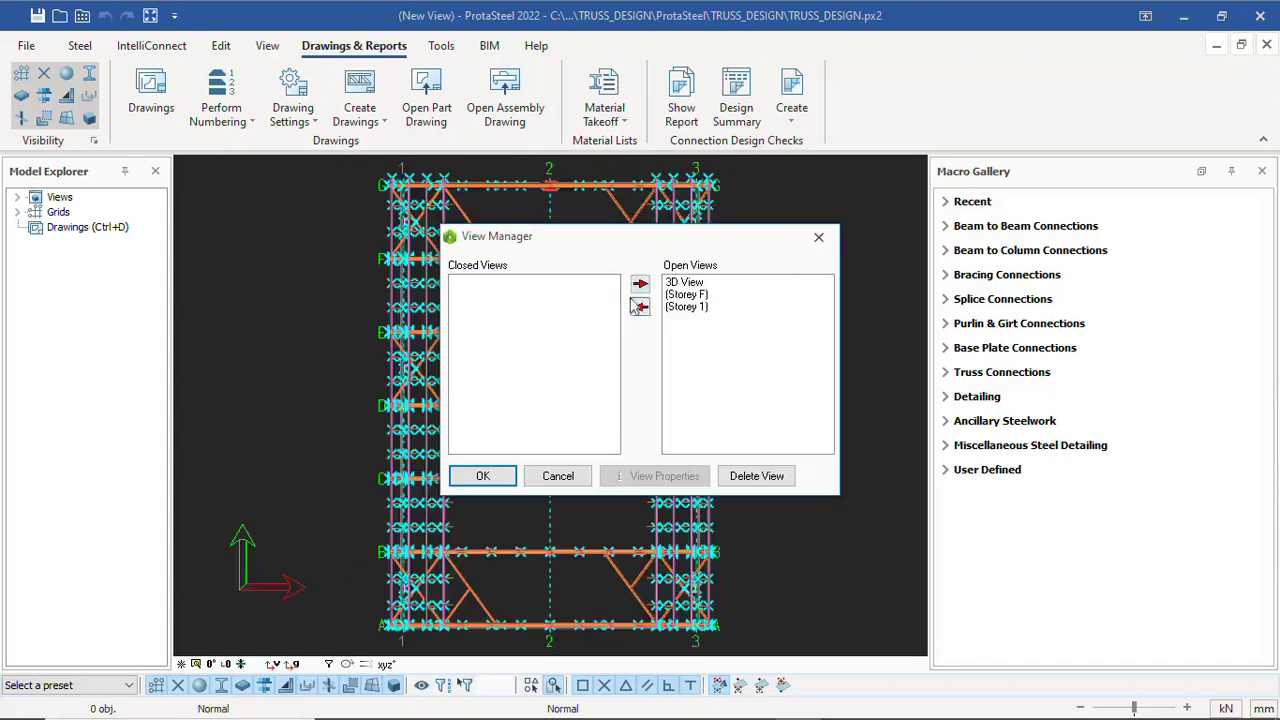
{"action": "left_click", "coordinate": [818, 237]}
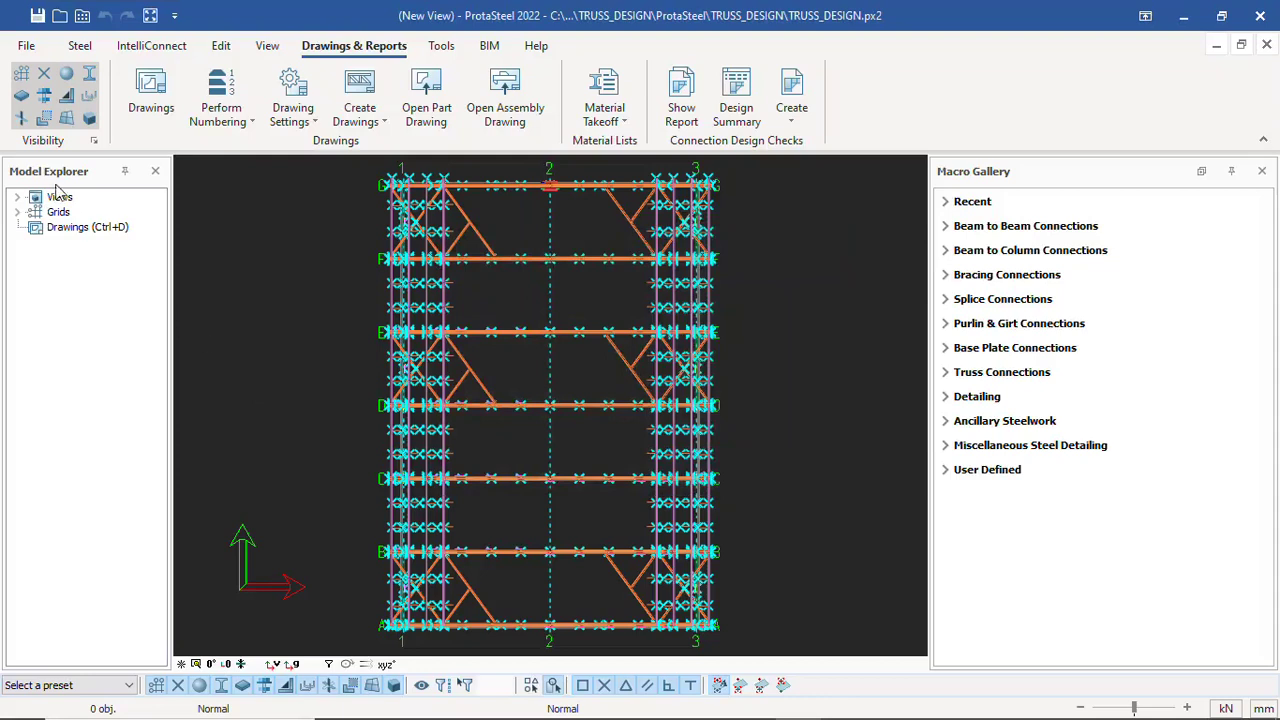
{"action": "scroll", "coordinate": [460, 468], "scroll_direction": "down", "scroll_amount": 3}
{"action": "scroll", "coordinate": [496, 466], "scroll_direction": "up", "scroll_amount": 4}
{"action": "scroll", "coordinate": [509, 296], "scroll_direction": "up", "scroll_amount": 2}
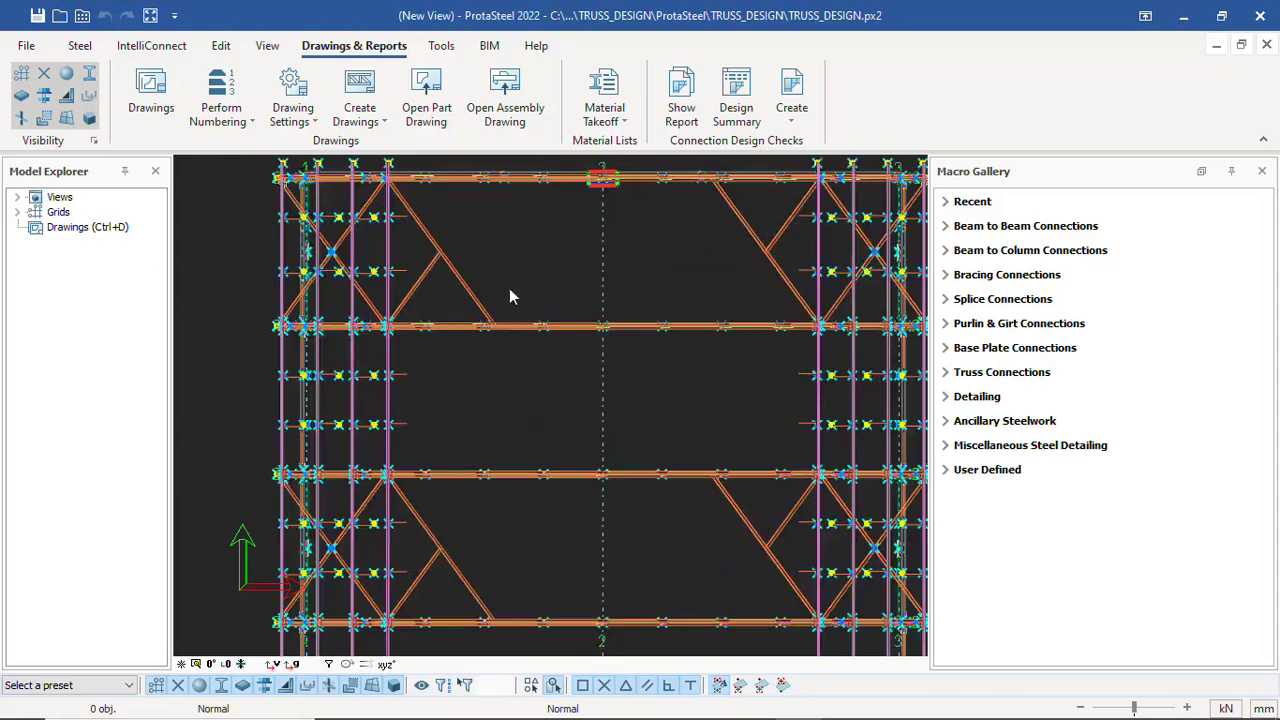
{"action": "scroll", "coordinate": [343, 285], "scroll_direction": "down", "scroll_amount": 3}
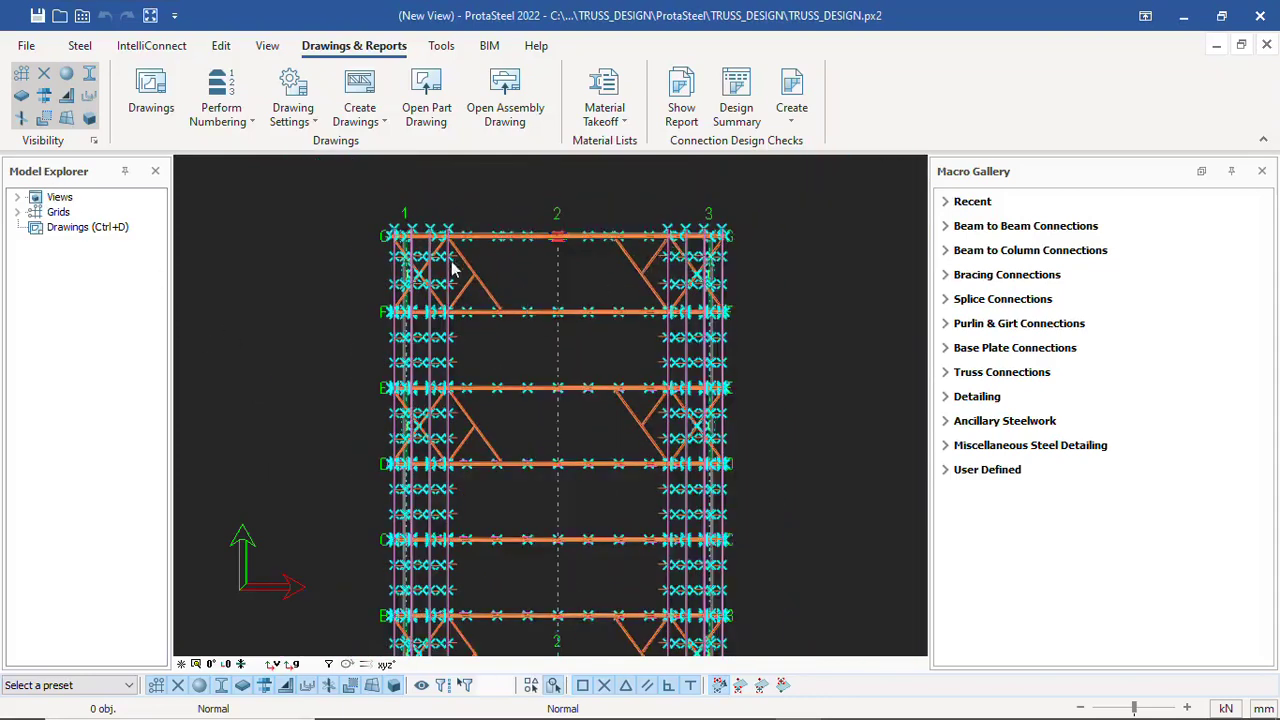
Finish looking over the Storey 1 plan and switch to the Storey F view
{"action": "scroll", "coordinate": [700, 397], "scroll_direction": "up", "scroll_amount": 3}
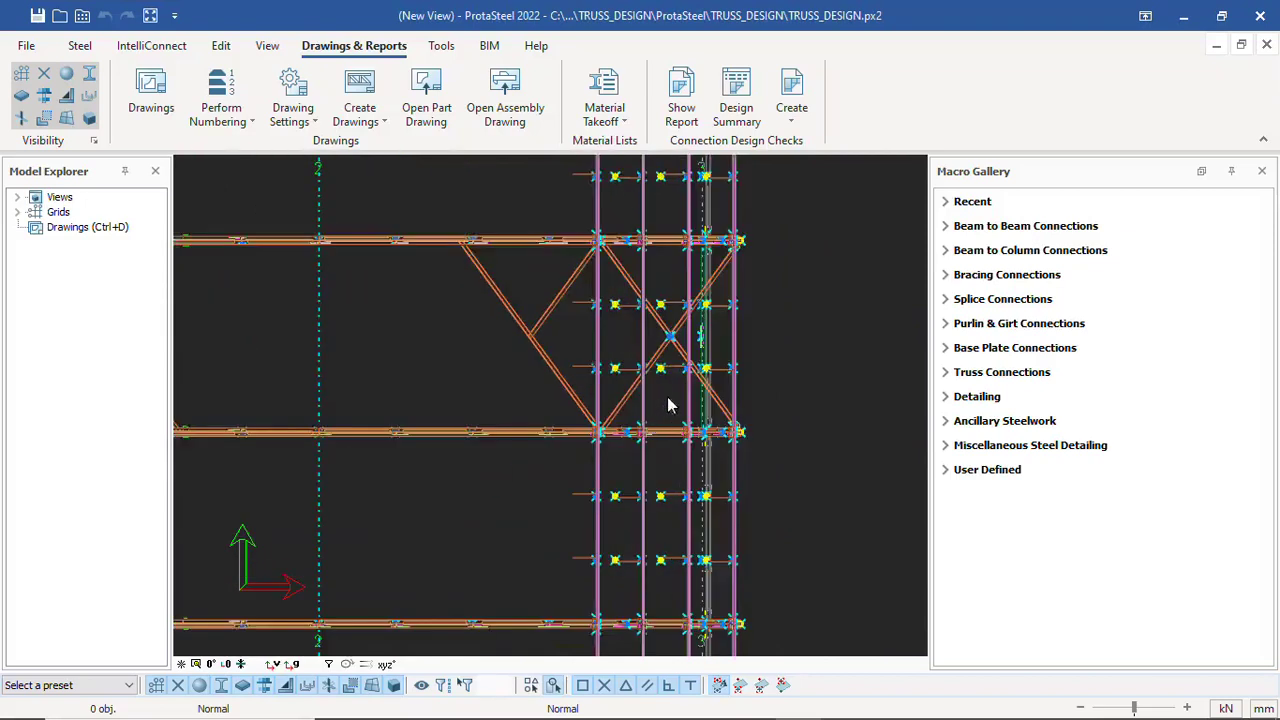
{"action": "scroll", "coordinate": [677, 395], "scroll_direction": "down", "scroll_amount": 2}
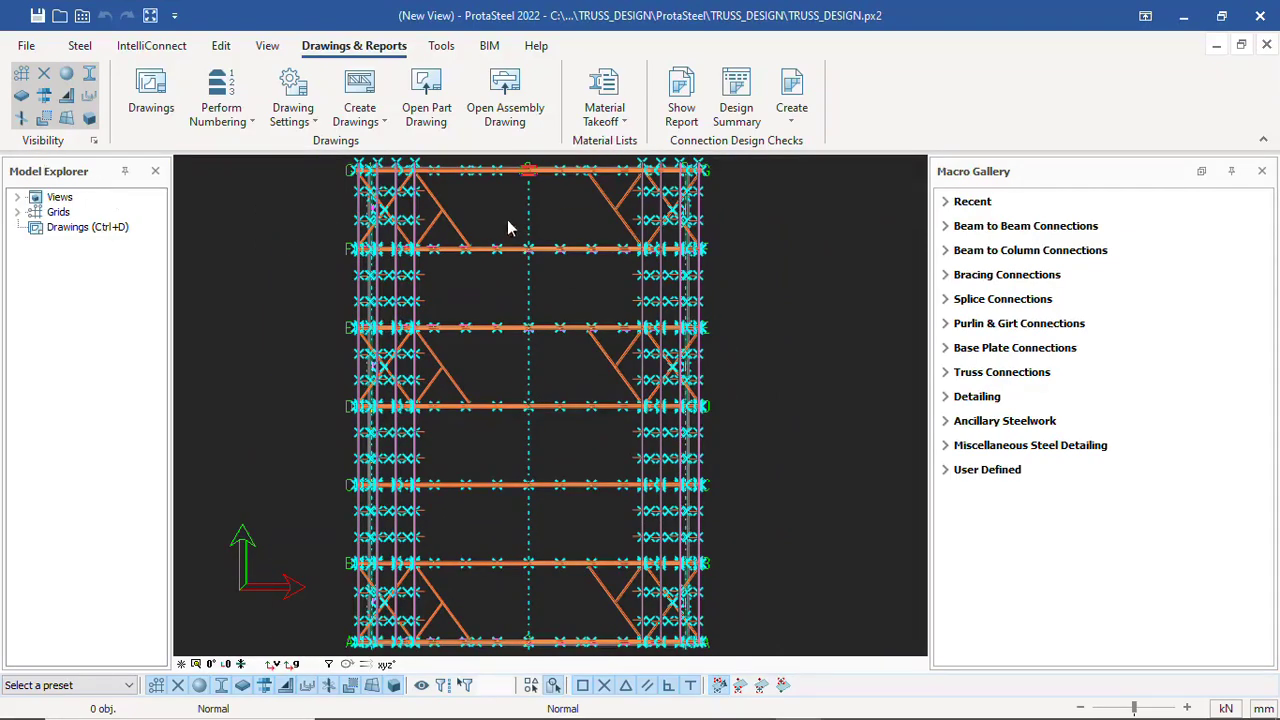
{"action": "double_click", "coordinate": [45, 197]}
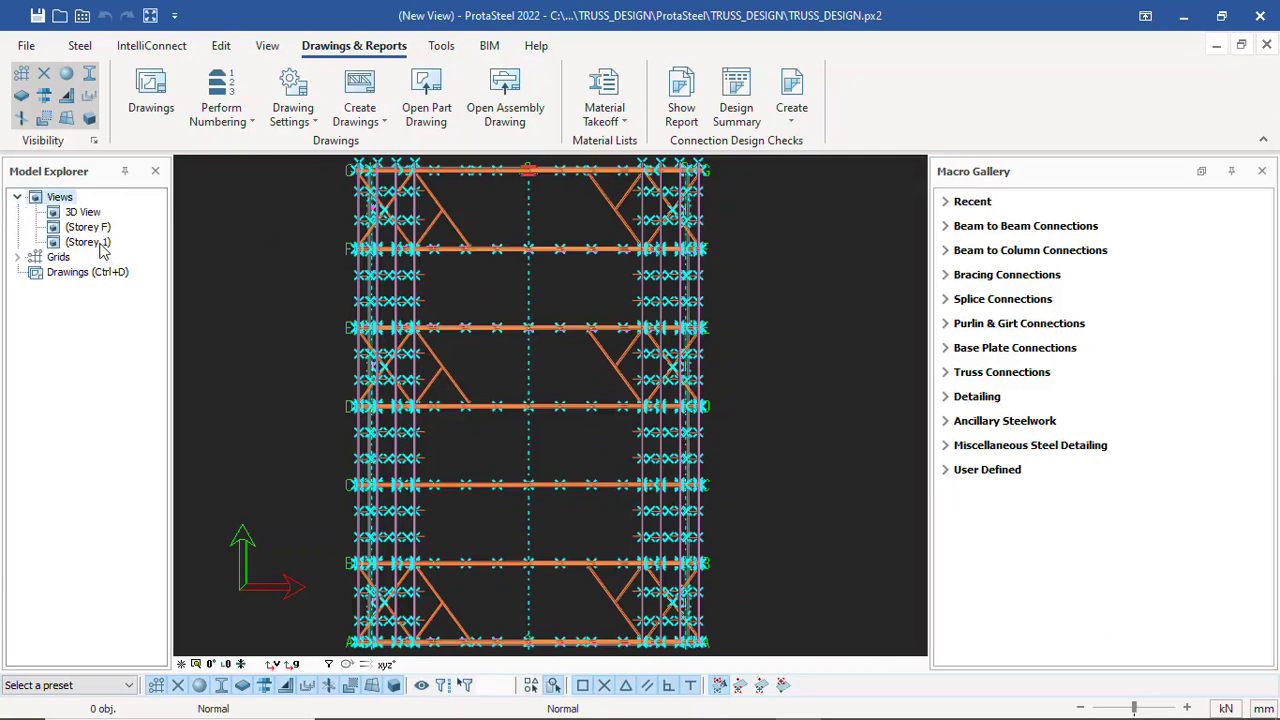
{"action": "double_click", "coordinate": [88, 227]}
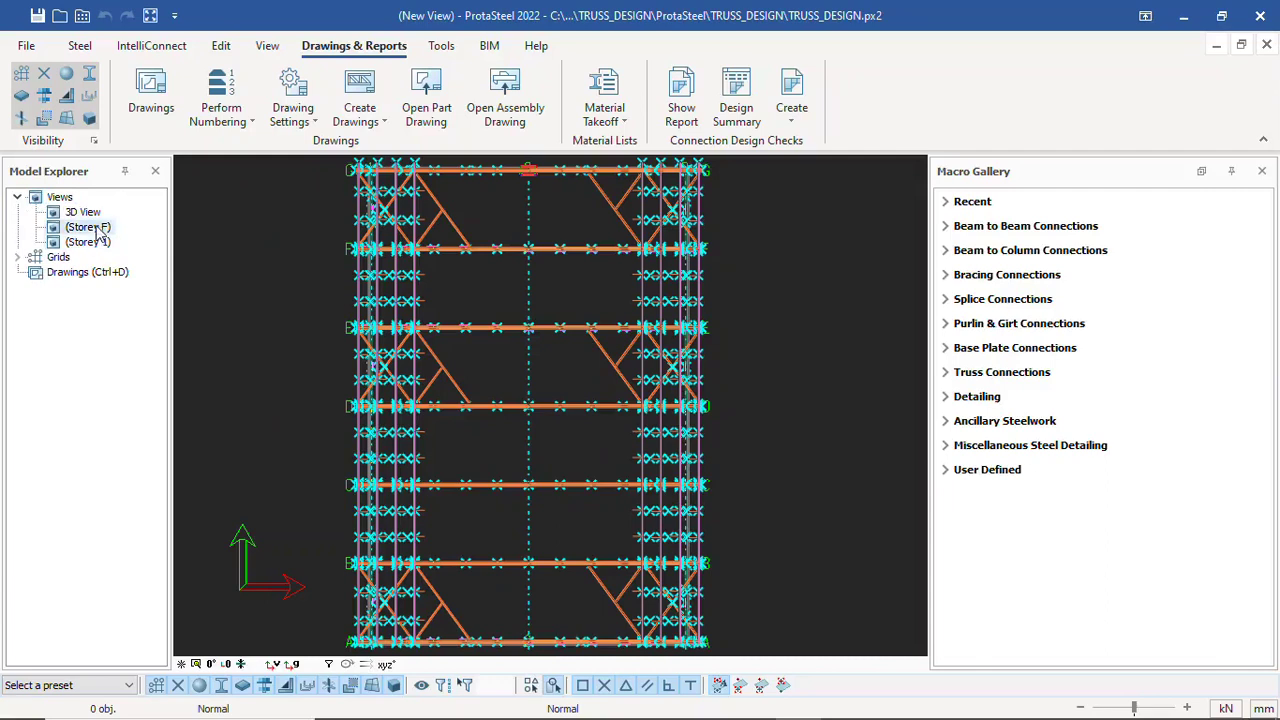
Examine the Storey F plan, including the column base plates along grids 1 and 3 and the grid A edge
{"action": "scroll", "coordinate": [566, 389], "scroll_direction": "up", "scroll_amount": 6}
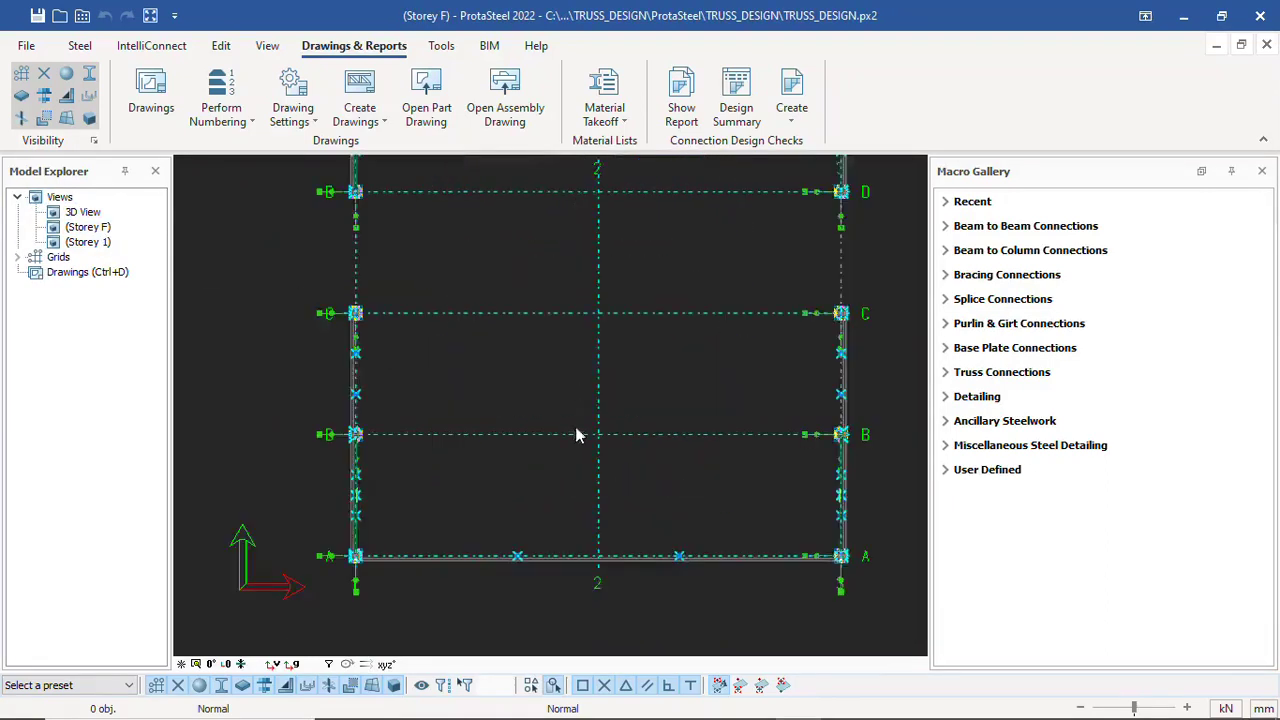
{"action": "scroll", "coordinate": [428, 345], "scroll_direction": "up", "scroll_amount": 5}
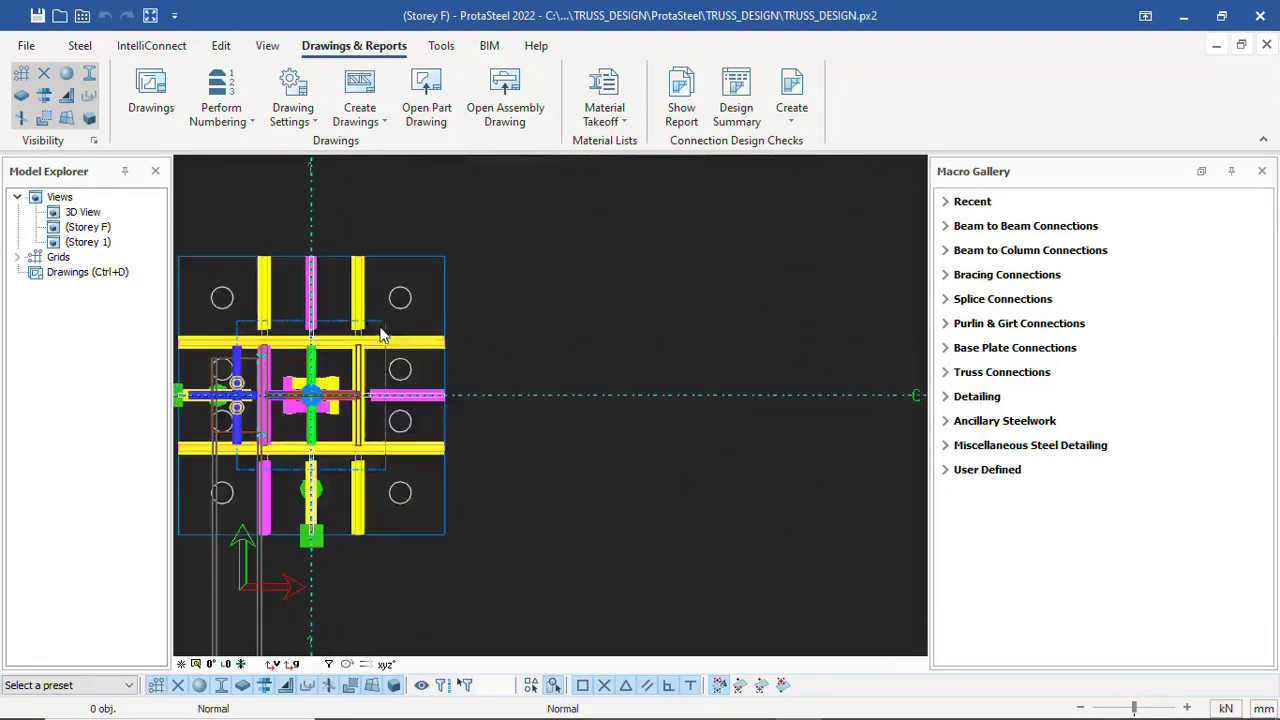
{"action": "scroll", "coordinate": [357, 410], "scroll_direction": "down", "scroll_amount": 3}
{"action": "scroll", "coordinate": [357, 410], "scroll_direction": "down", "scroll_amount": 5}
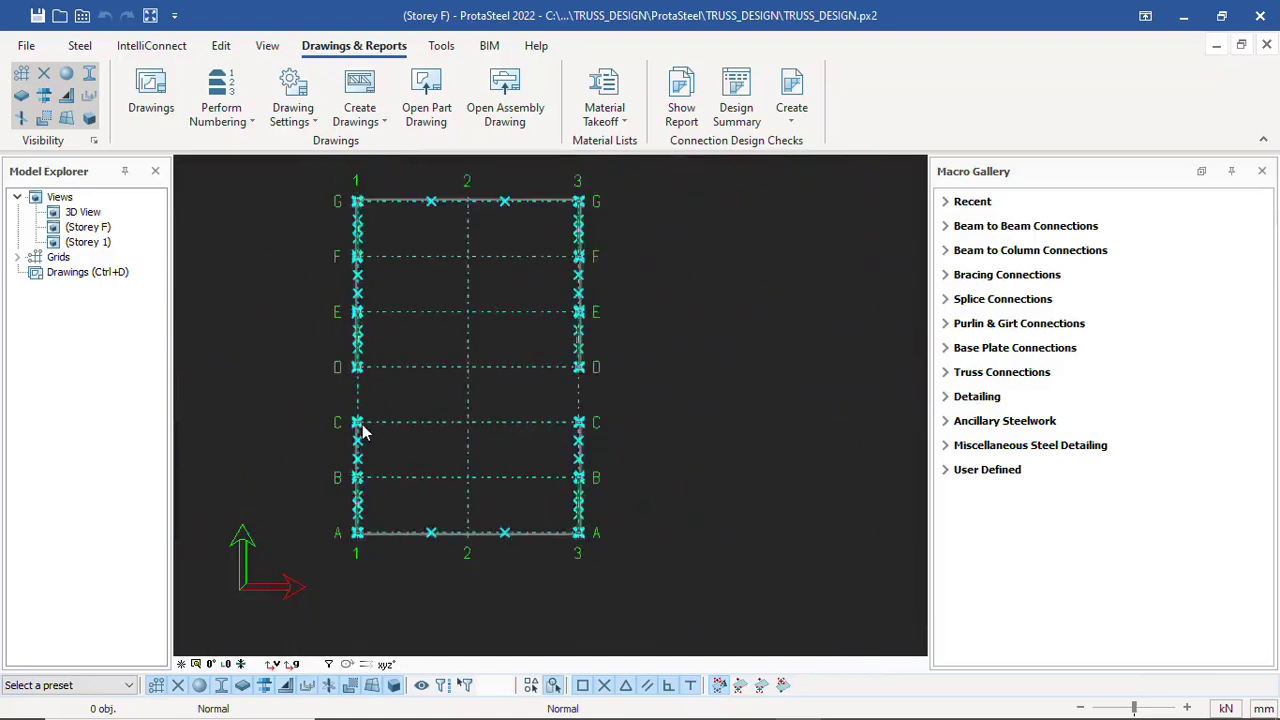
{"action": "scroll", "coordinate": [359, 206], "scroll_direction": "up", "scroll_amount": 4}
{"action": "scroll", "coordinate": [326, 336], "scroll_direction": "down", "scroll_amount": 5}
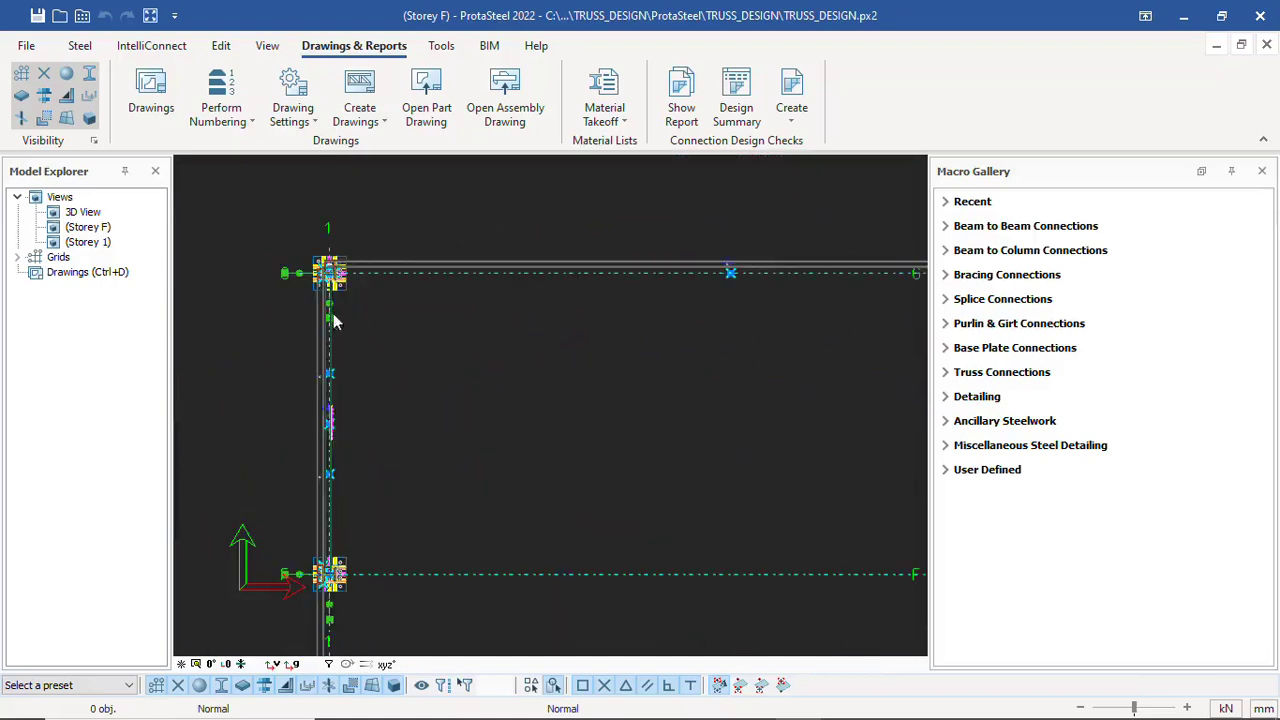
{"action": "scroll", "coordinate": [781, 290], "scroll_direction": "down", "scroll_amount": 5}
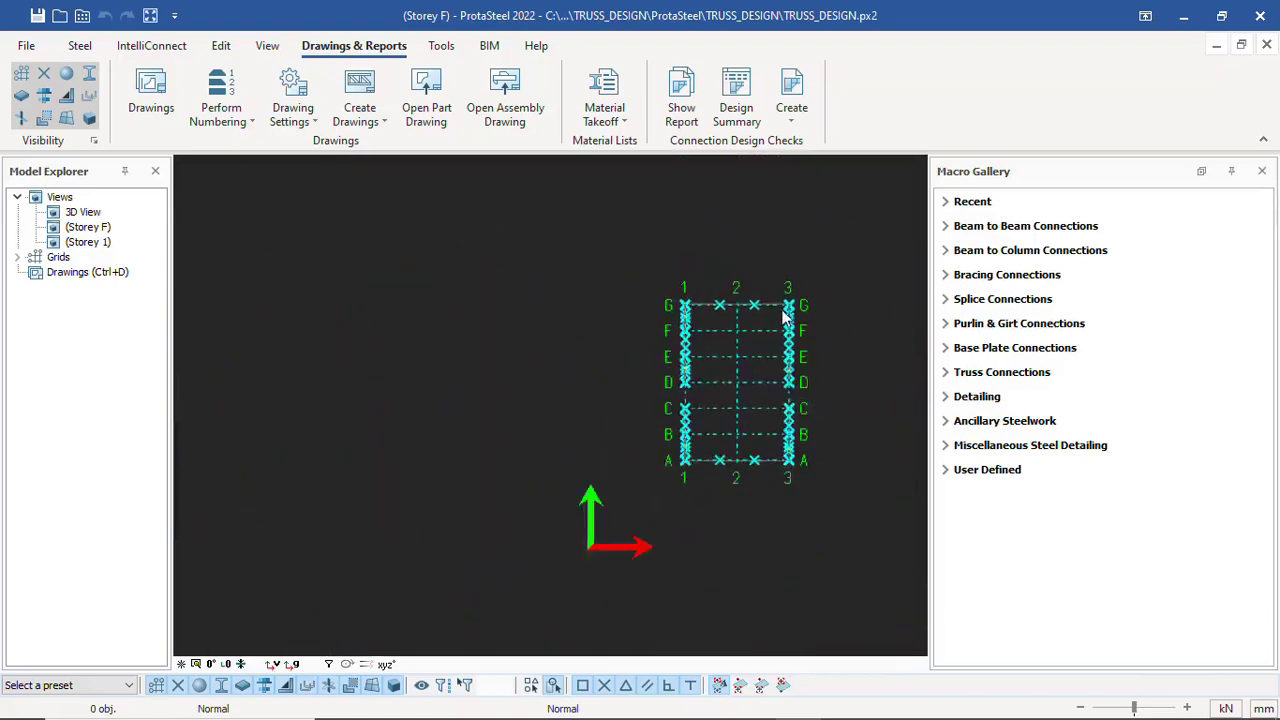
{"action": "scroll", "coordinate": [809, 469], "scroll_direction": "up", "scroll_amount": 6}
{"action": "scroll", "coordinate": [729, 497], "scroll_direction": "down", "scroll_amount": 2}
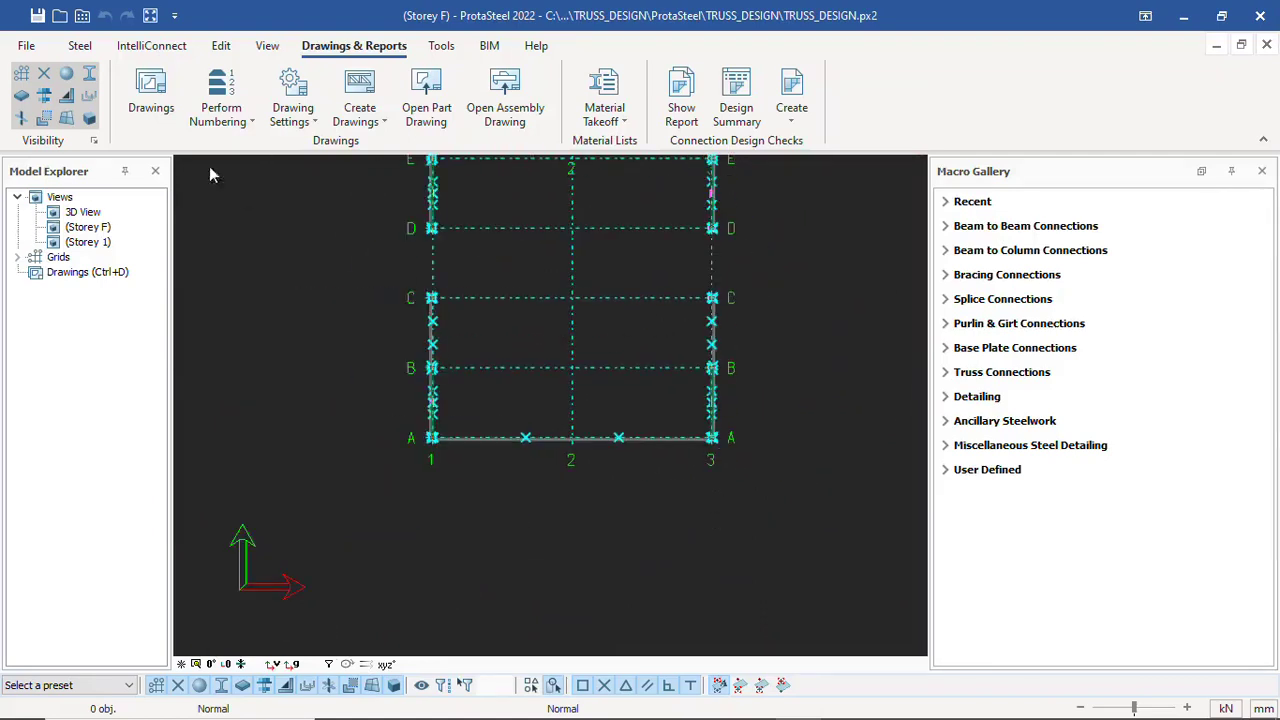
{"action": "scroll", "coordinate": [541, 500], "scroll_direction": "up", "scroll_amount": 3}
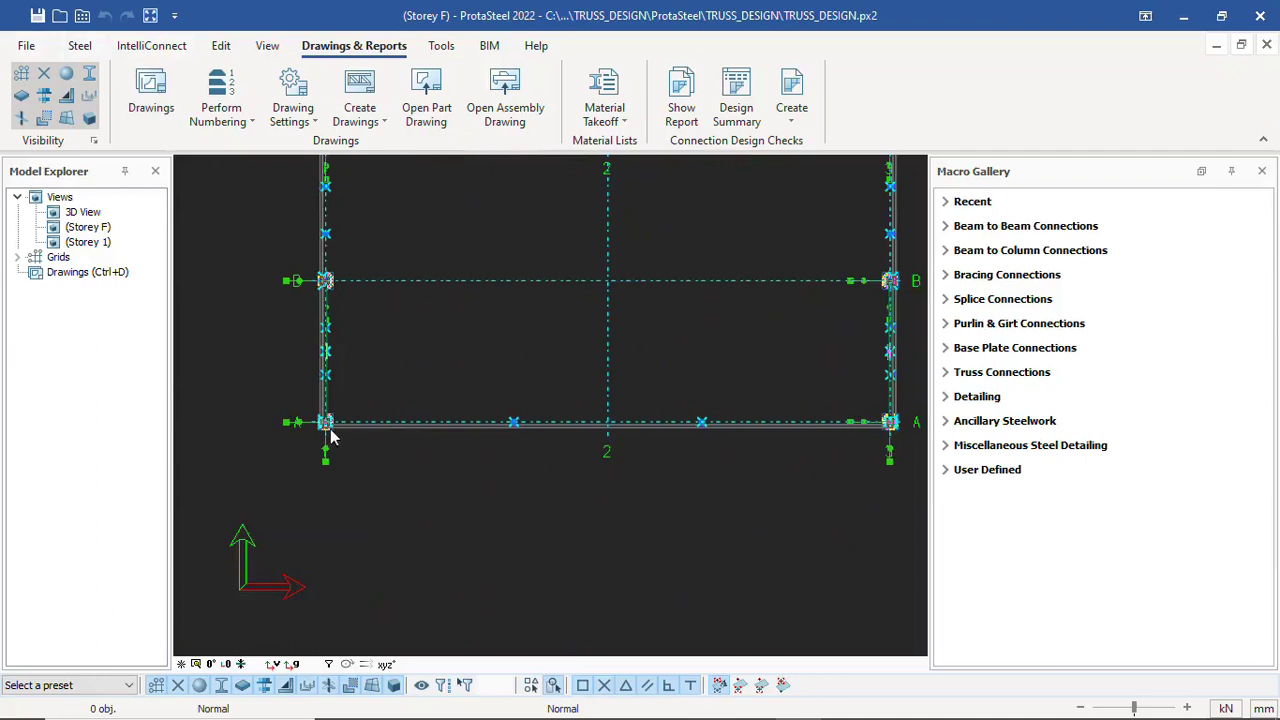
{"action": "scroll", "coordinate": [466, 443], "scroll_direction": "down", "scroll_amount": 1}
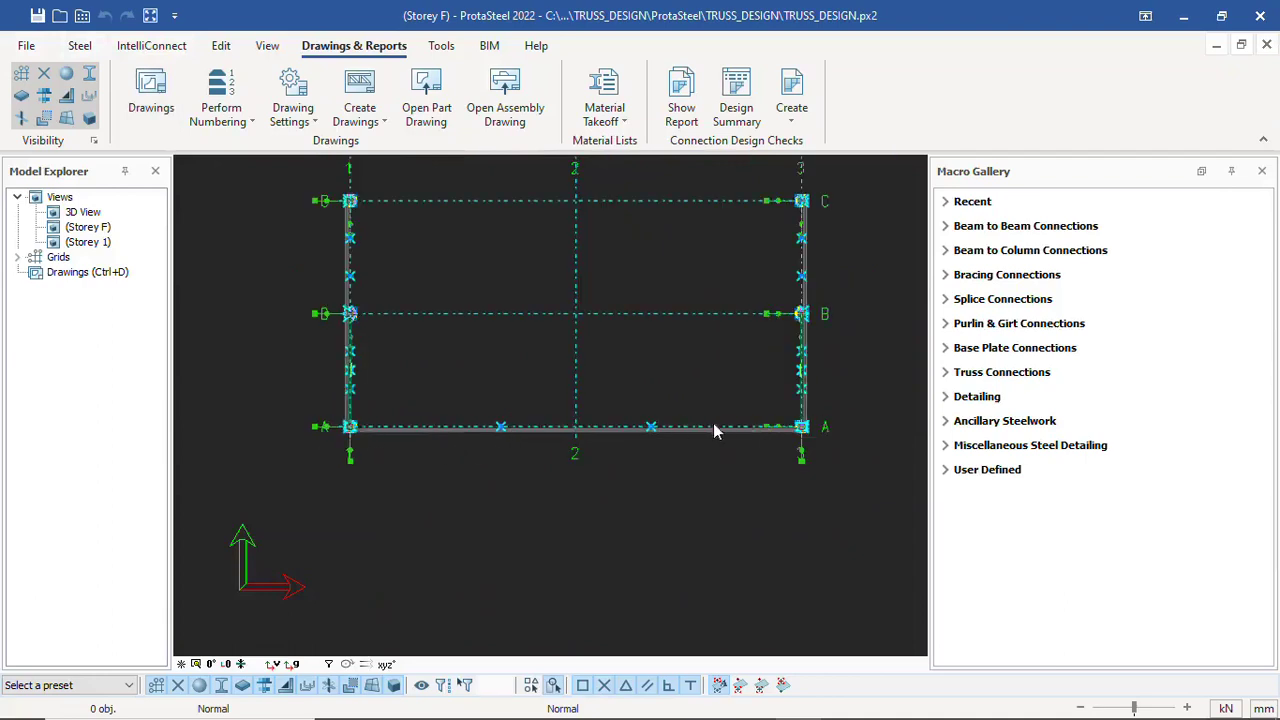
{"action": "scroll", "coordinate": [862, 417], "scroll_direction": "up", "scroll_amount": 2}
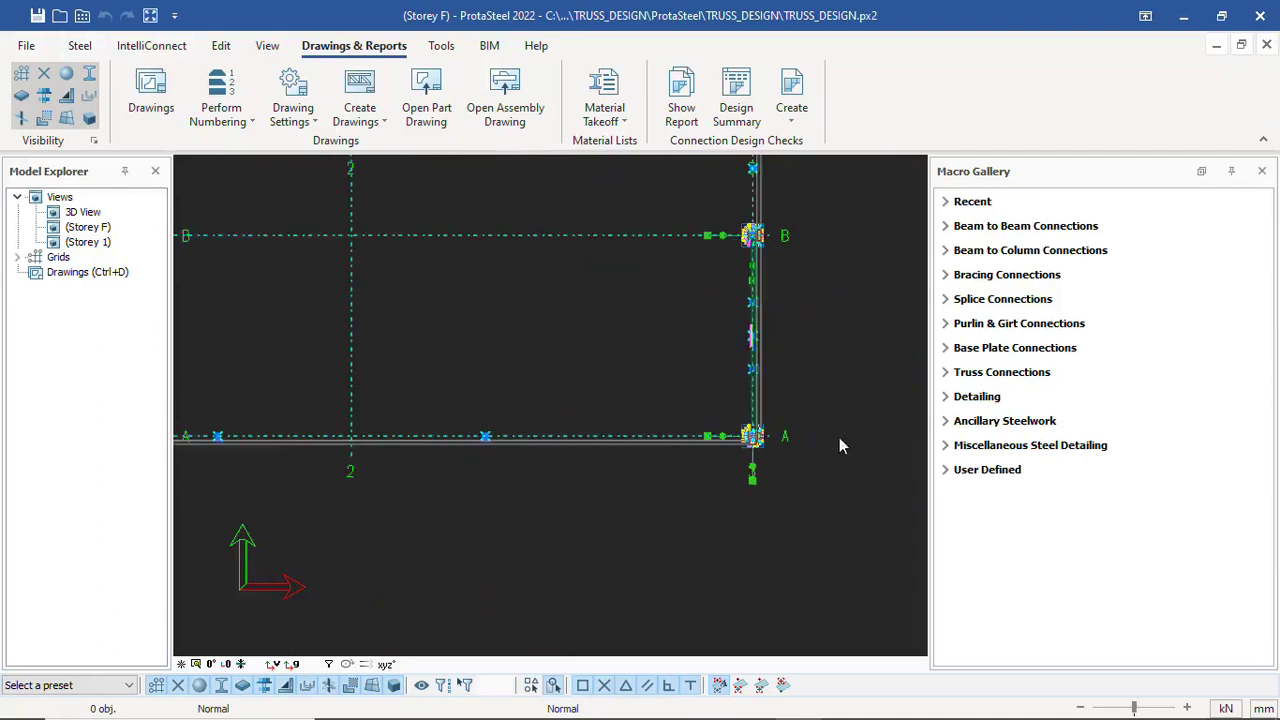
{"action": "scroll", "coordinate": [797, 456], "scroll_direction": "down", "scroll_amount": 1}
{"action": "scroll", "coordinate": [565, 458], "scroll_direction": "down", "scroll_amount": 1}
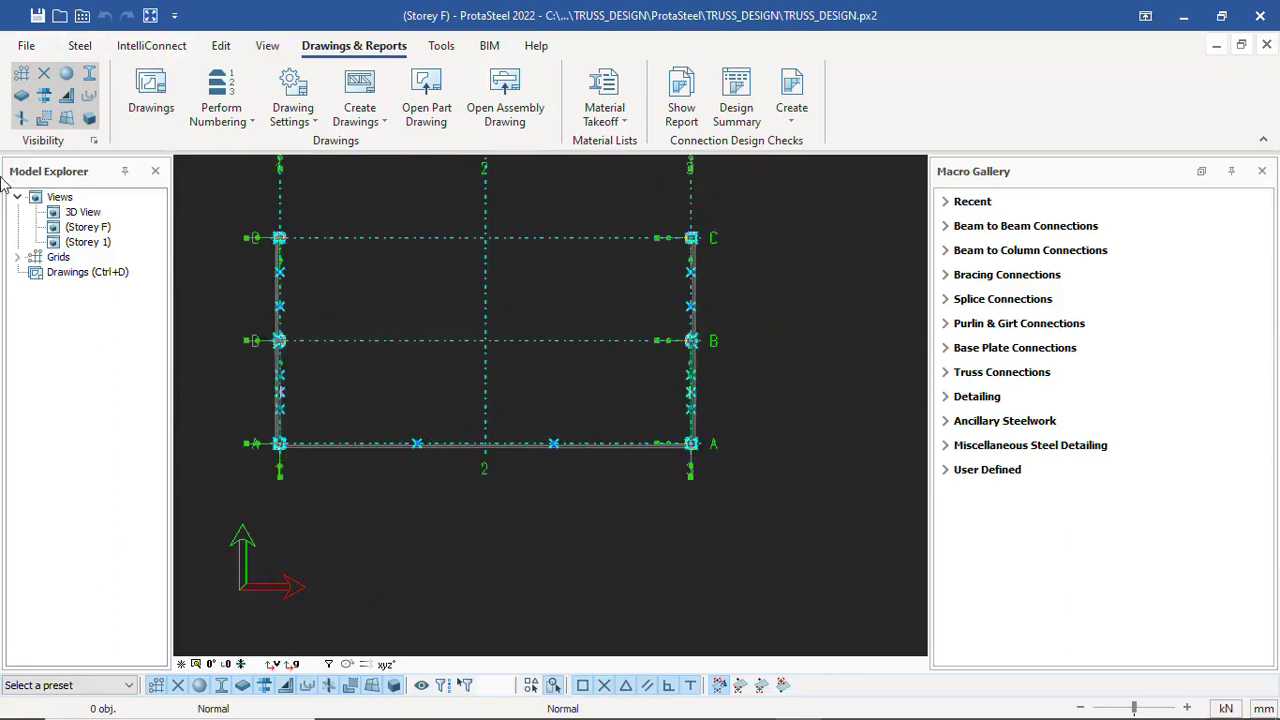
Create an elevation view by two points along grid A, from the grid 1 column to the grid 3 column
{"action": "left_click", "coordinate": [262, 50]}
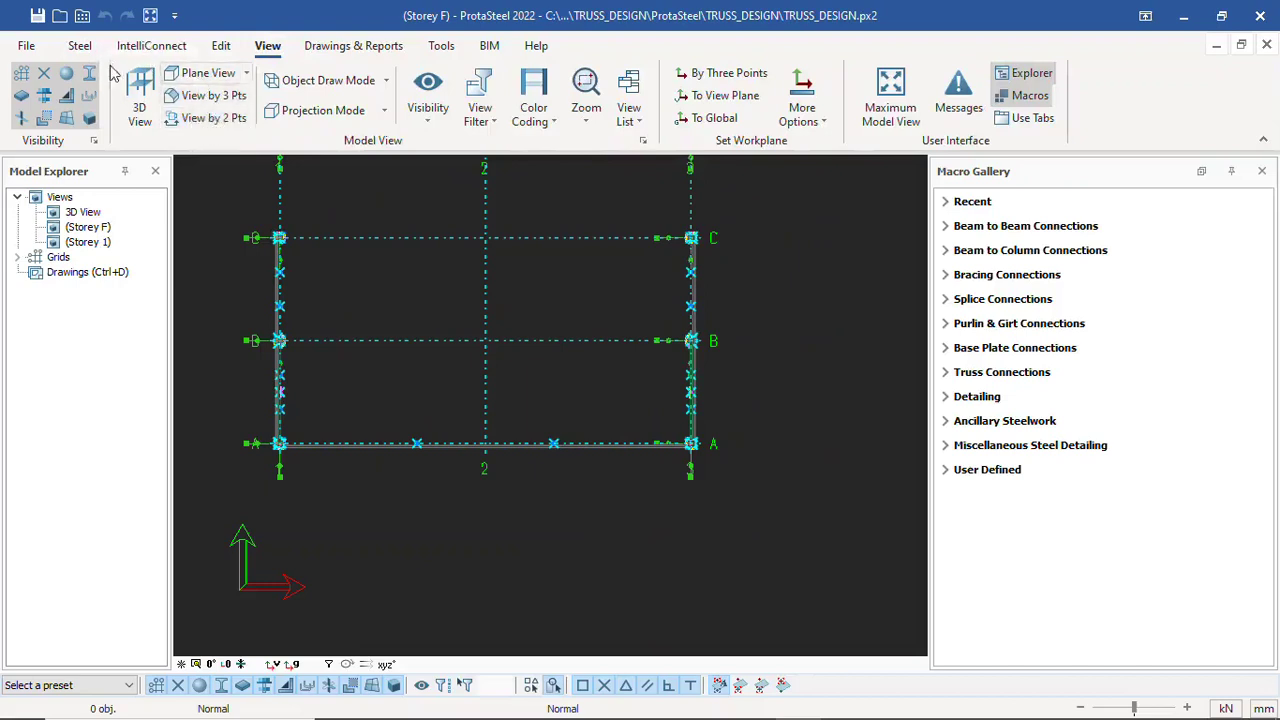
{"action": "left_click", "coordinate": [196, 120]}
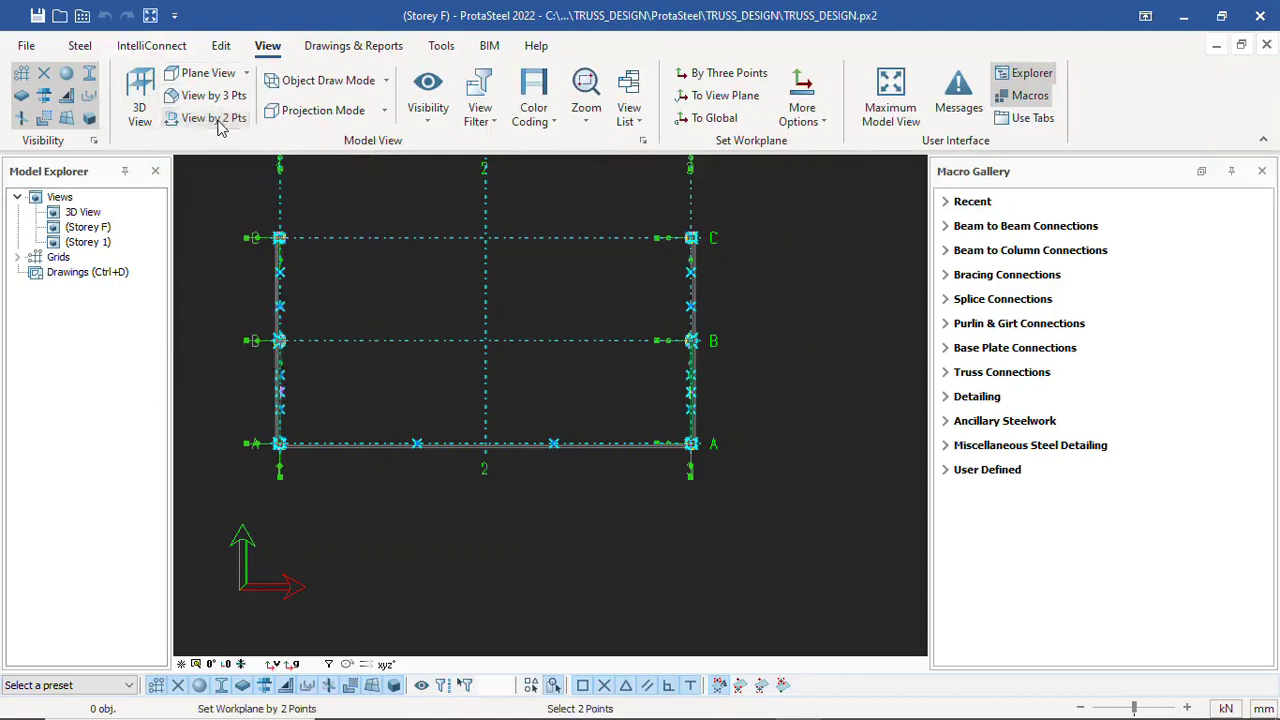
{"action": "scroll", "coordinate": [278, 446], "scroll_direction": "up", "scroll_amount": 5}
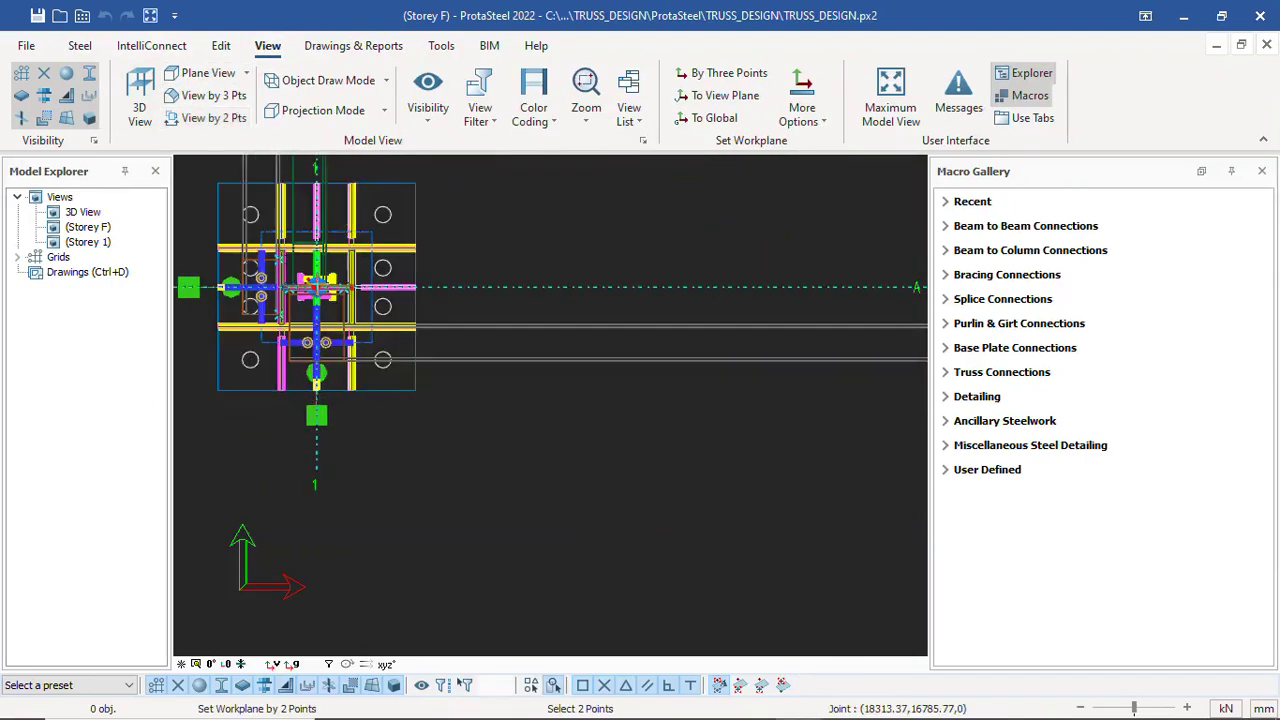
{"action": "scroll", "coordinate": [205, 395], "scroll_direction": "down", "scroll_amount": 5}
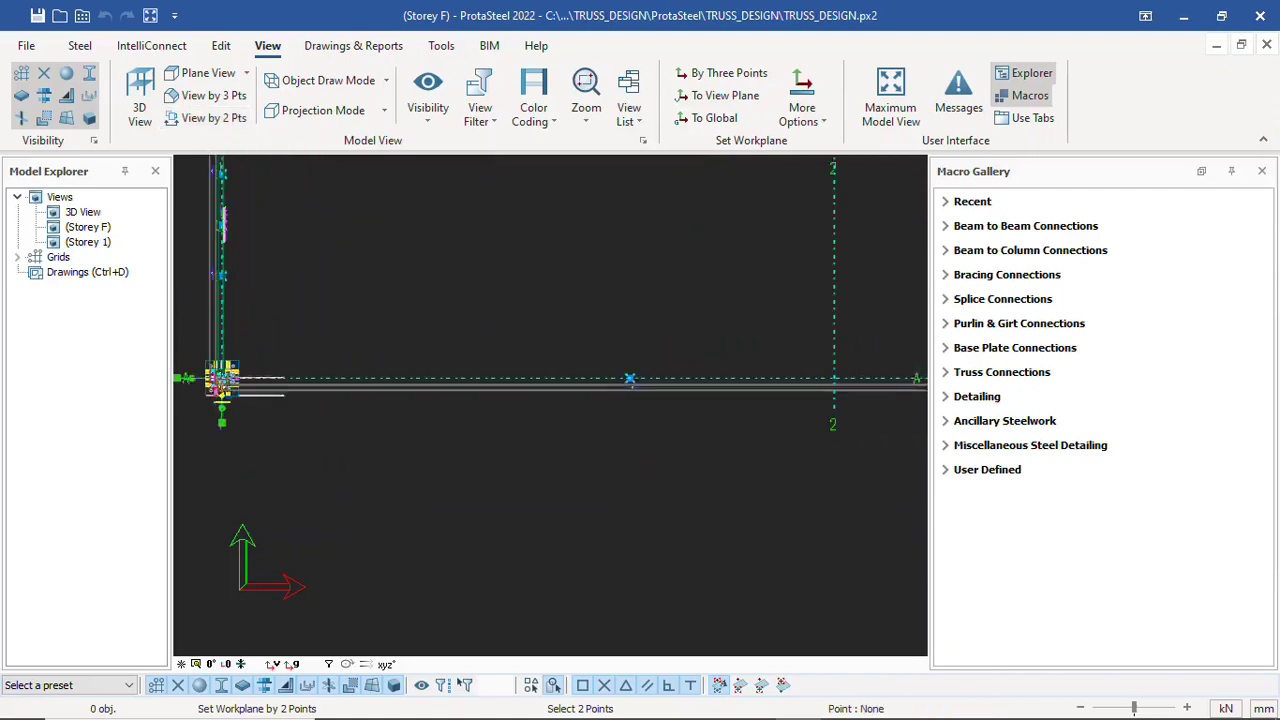
{"action": "scroll", "coordinate": [737, 397], "scroll_direction": "up", "scroll_amount": 5}
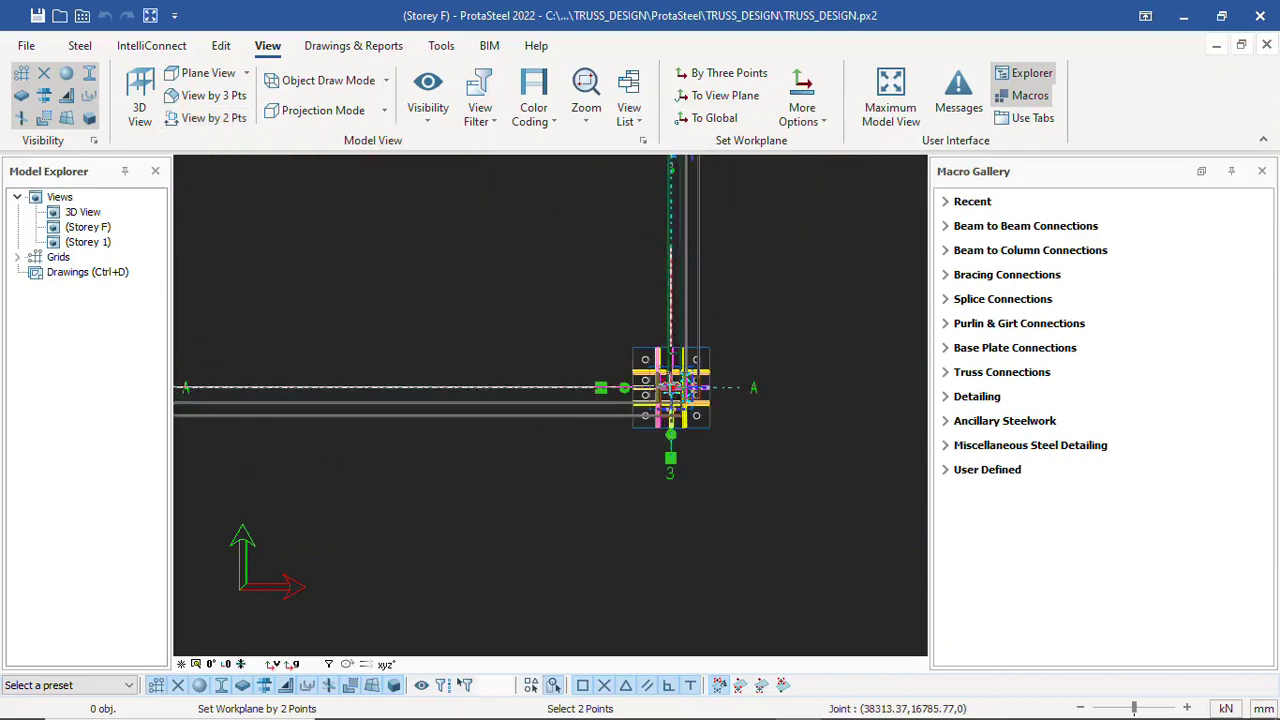
{"action": "left_click", "coordinate": [671, 386]}
Examine the new grid A elevation, including the roof truss members, columns and end wall framing
{"action": "scroll", "coordinate": [479, 443], "scroll_direction": "down", "scroll_amount": 4}
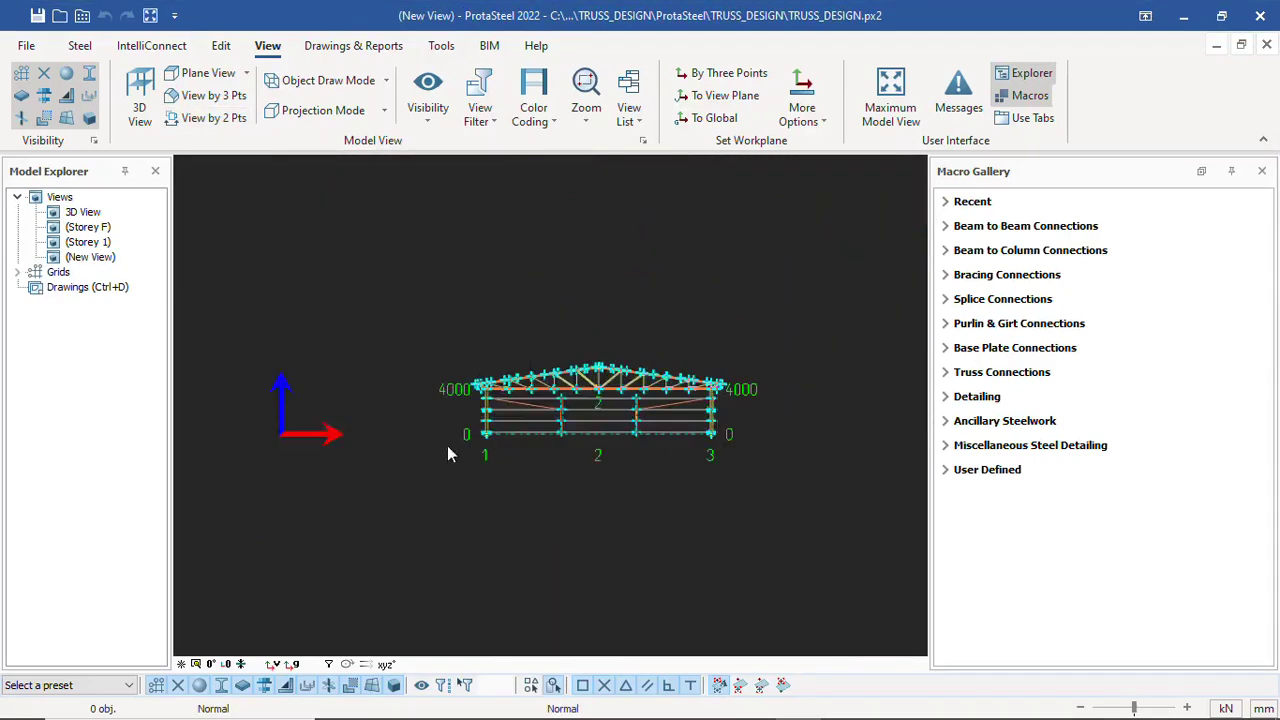
{"action": "scroll", "coordinate": [612, 383], "scroll_direction": "up", "scroll_amount": 4}
{"action": "scroll", "coordinate": [590, 360], "scroll_direction": "down", "scroll_amount": 4}
{"action": "scroll", "coordinate": [485, 371], "scroll_direction": "up", "scroll_amount": 3}
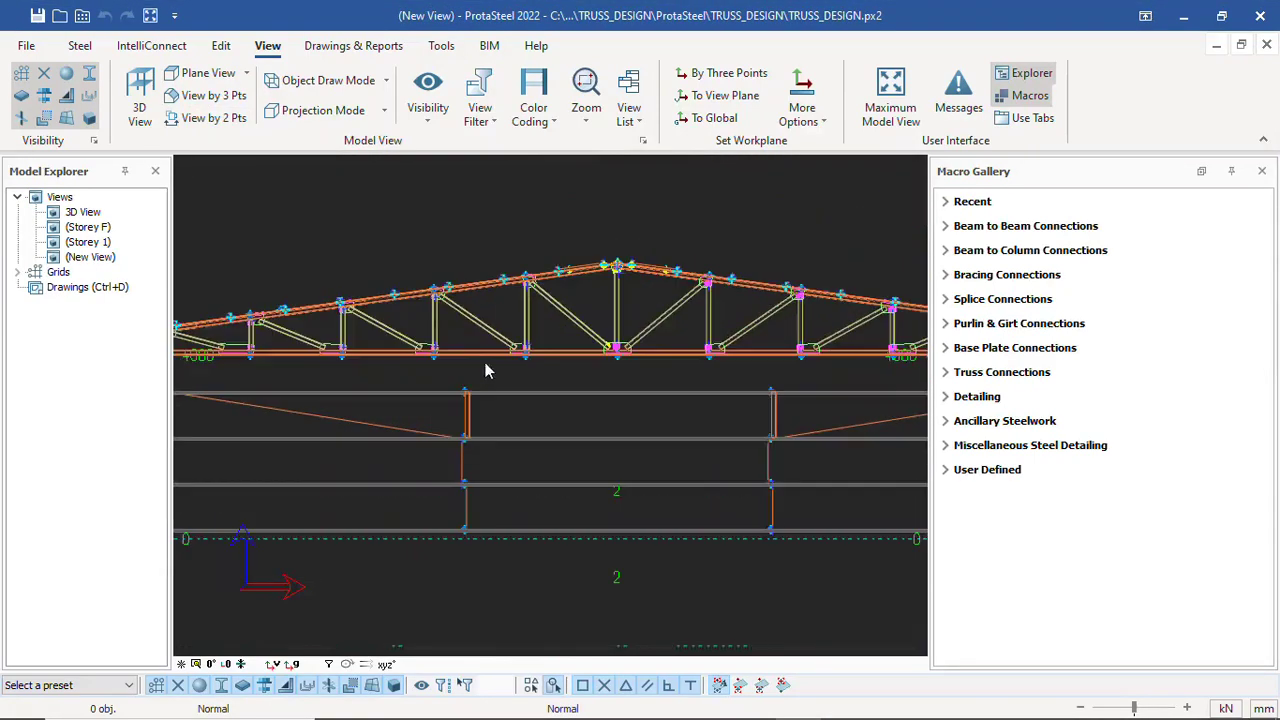
{"action": "scroll", "coordinate": [534, 401], "scroll_direction": "down", "scroll_amount": 1}
{"action": "scroll", "coordinate": [590, 338], "scroll_direction": "down", "scroll_amount": 2}
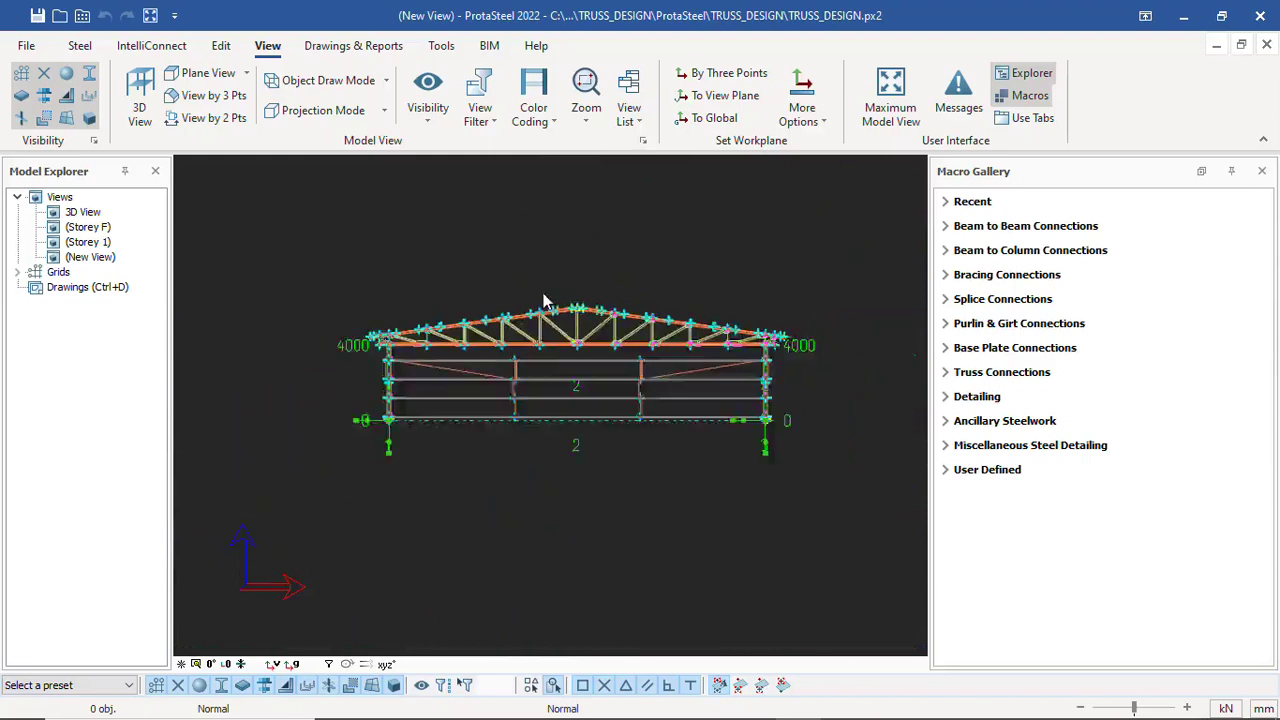
{"action": "scroll", "coordinate": [639, 320], "scroll_direction": "up", "scroll_amount": 3}
{"action": "scroll", "coordinate": [700, 313], "scroll_direction": "down", "scroll_amount": 1}
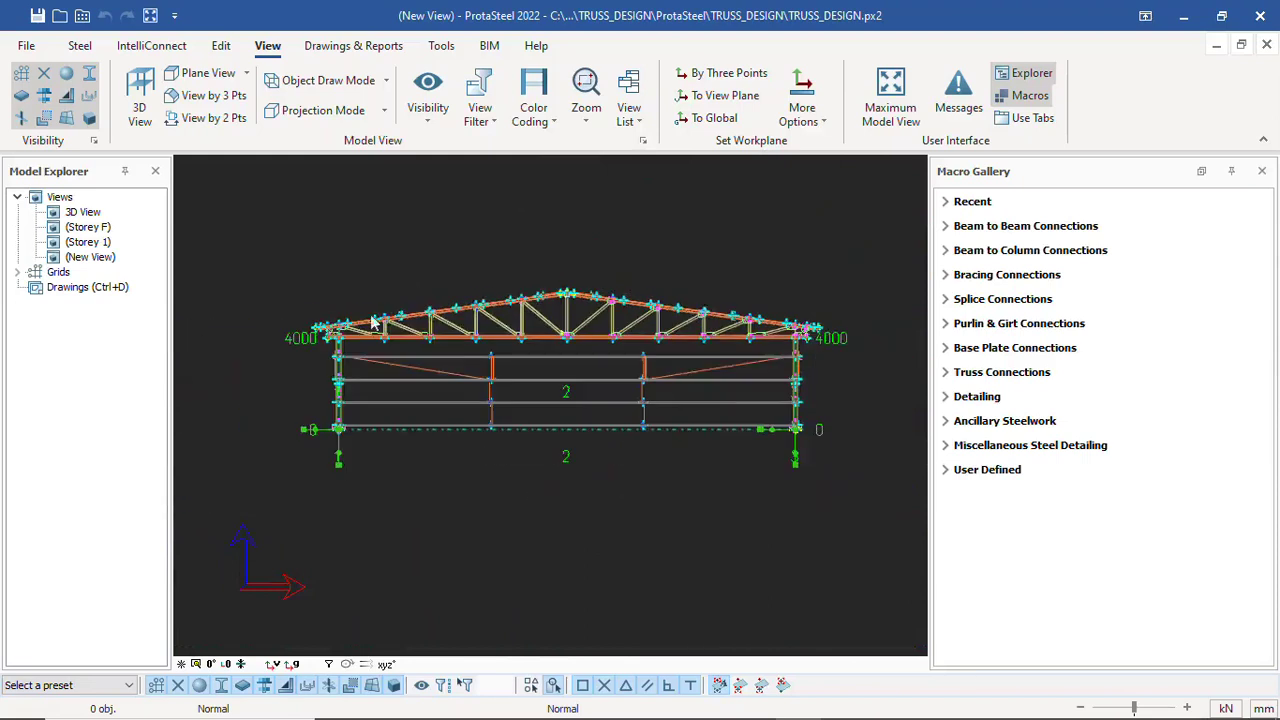
{"action": "scroll", "coordinate": [345, 340], "scroll_direction": "up", "scroll_amount": 3}
{"action": "scroll", "coordinate": [348, 356], "scroll_direction": "down", "scroll_amount": 1}
{"action": "scroll", "coordinate": [477, 368], "scroll_direction": "up", "scroll_amount": 3}
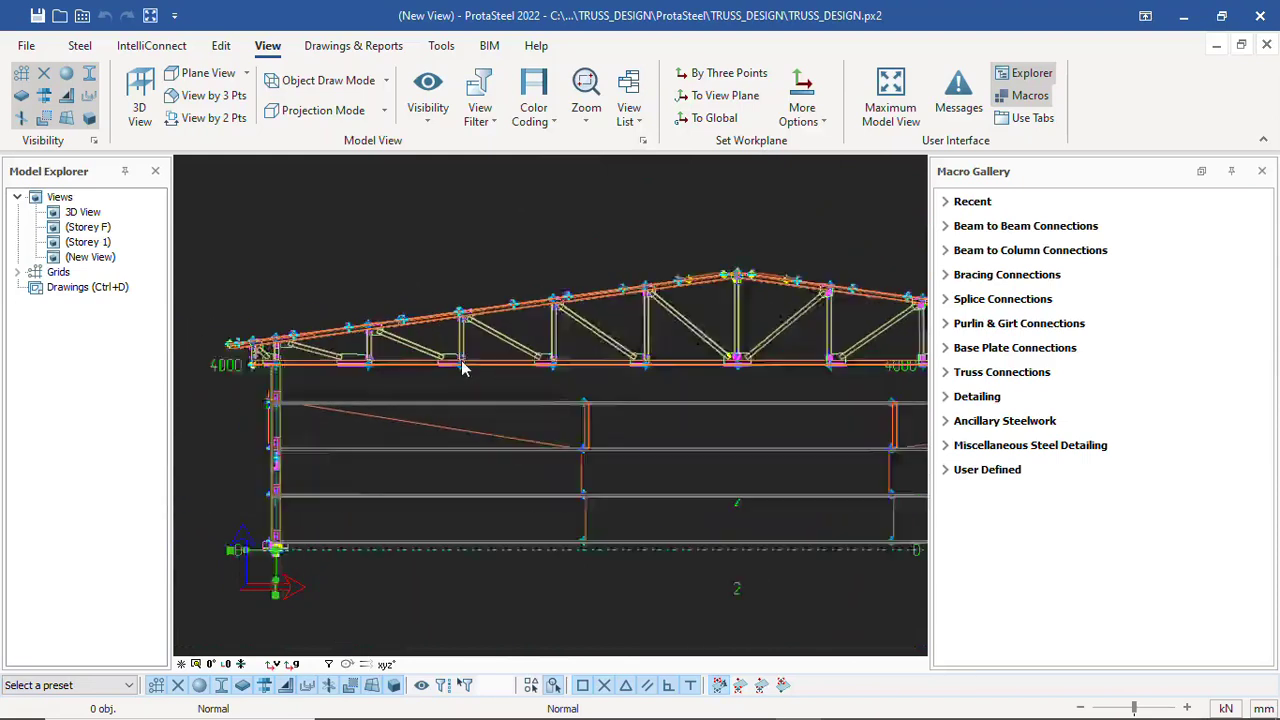
{"action": "scroll", "coordinate": [449, 309], "scroll_direction": "down", "scroll_amount": 1}
{"action": "scroll", "coordinate": [439, 286], "scroll_direction": "down", "scroll_amount": 2}
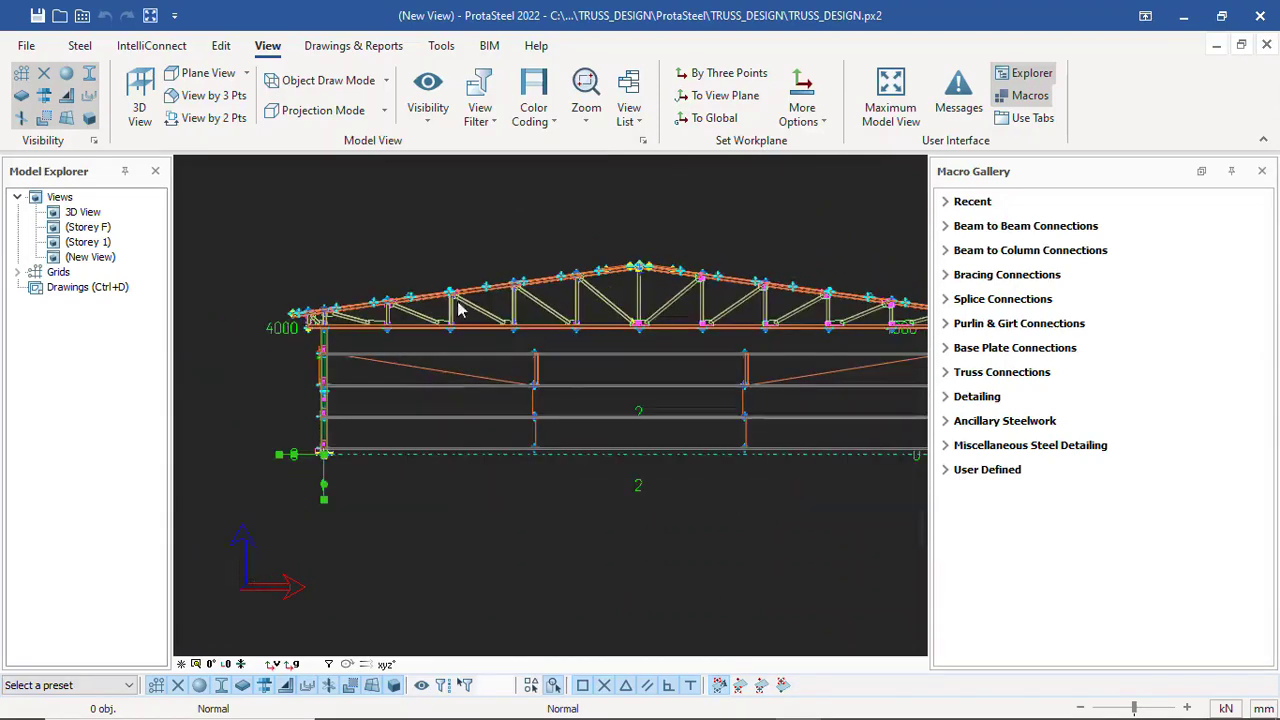
Name the new elevation view "View at grid A" in its view properties and save it
{"action": "double_click", "coordinate": [265, 234]}
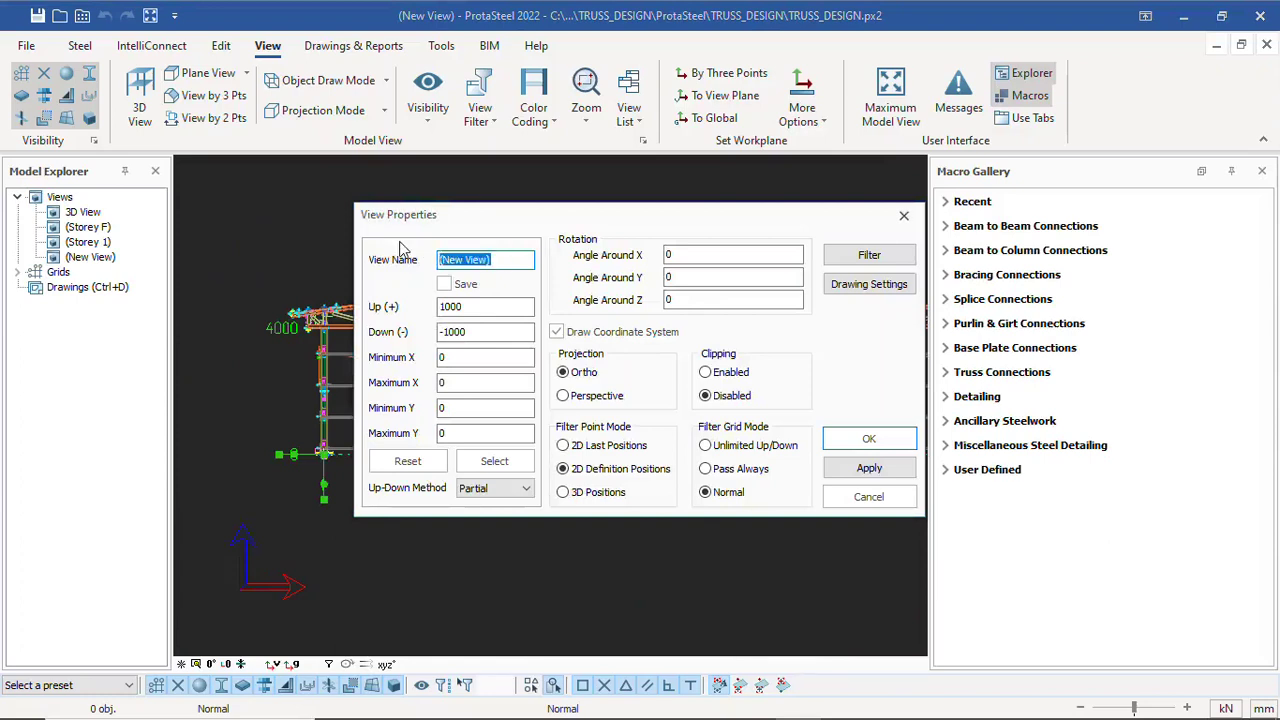
{"action": "type", "text": "V"}
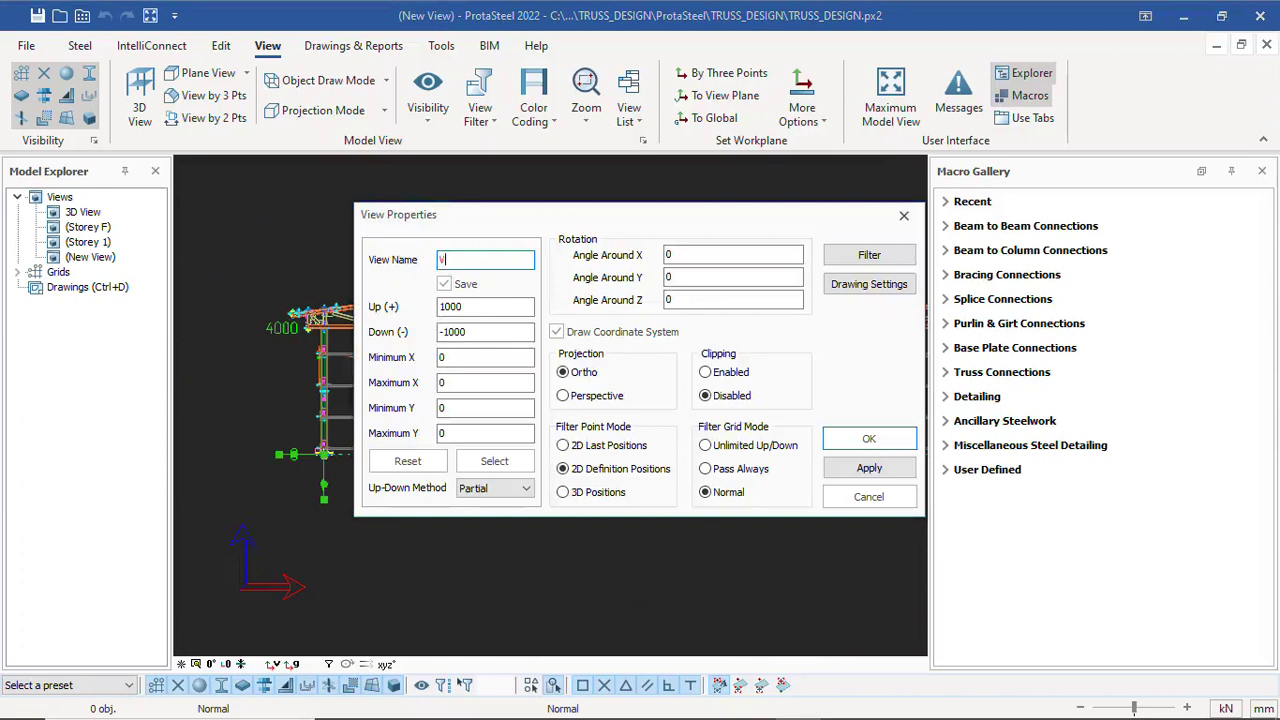
{"action": "type", "text": "iew at grid A"}
{"action": "left_click", "coordinate": [866, 439]}
Look over the saved View at grid A elevation from column to column, including its truss and wall rails
{"action": "scroll", "coordinate": [270, 470], "scroll_direction": "down", "scroll_amount": 3}
{"action": "scroll", "coordinate": [435, 440], "scroll_direction": "up", "scroll_amount": 2}
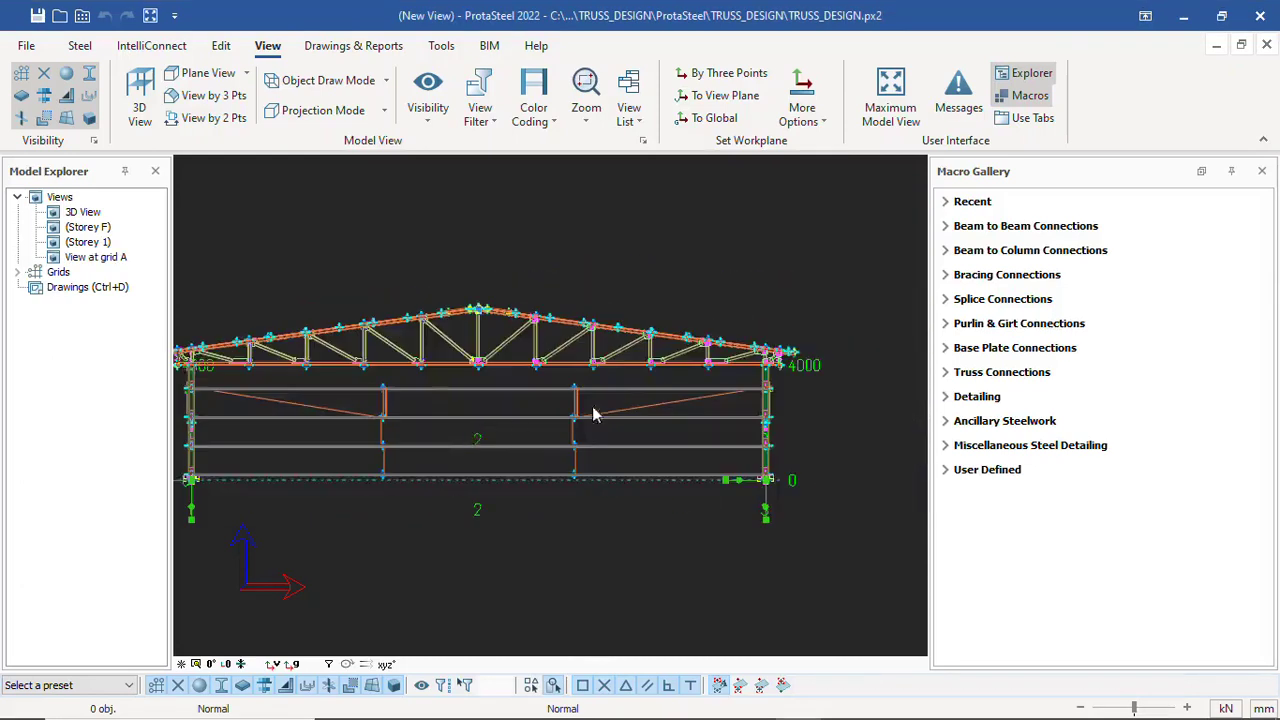
{"action": "scroll", "coordinate": [624, 403], "scroll_direction": "down", "scroll_amount": 2}
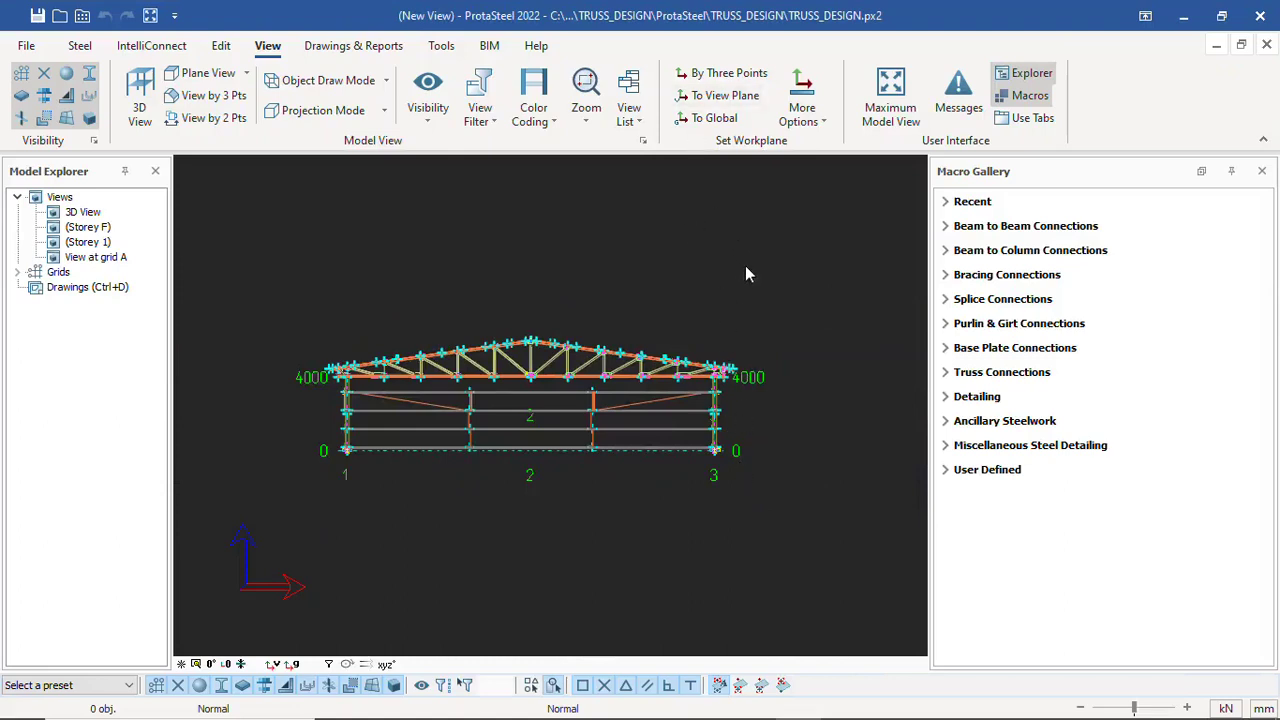
{"action": "scroll", "coordinate": [471, 371], "scroll_direction": "up", "scroll_amount": 3}
{"action": "scroll", "coordinate": [450, 370], "scroll_direction": "down", "scroll_amount": 1}
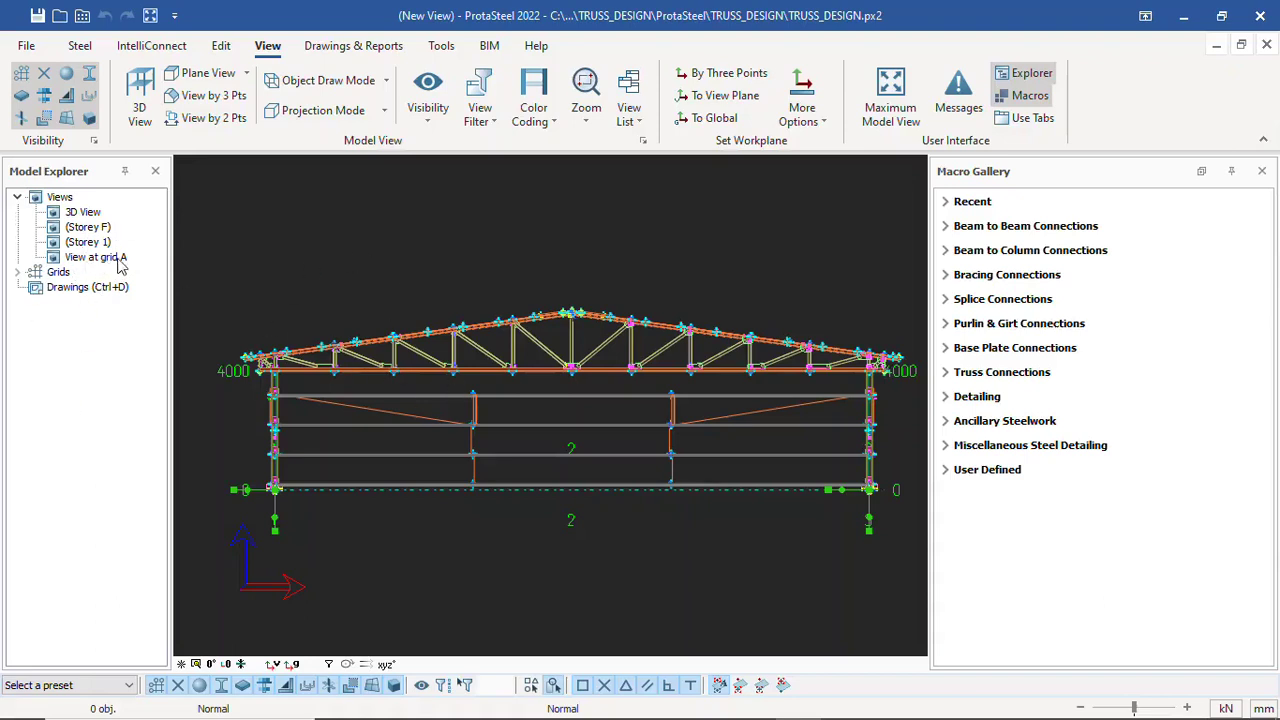
{"action": "scroll", "coordinate": [563, 380], "scroll_direction": "down", "scroll_amount": 2}
{"action": "scroll", "coordinate": [563, 380], "scroll_direction": "up", "scroll_amount": 1}
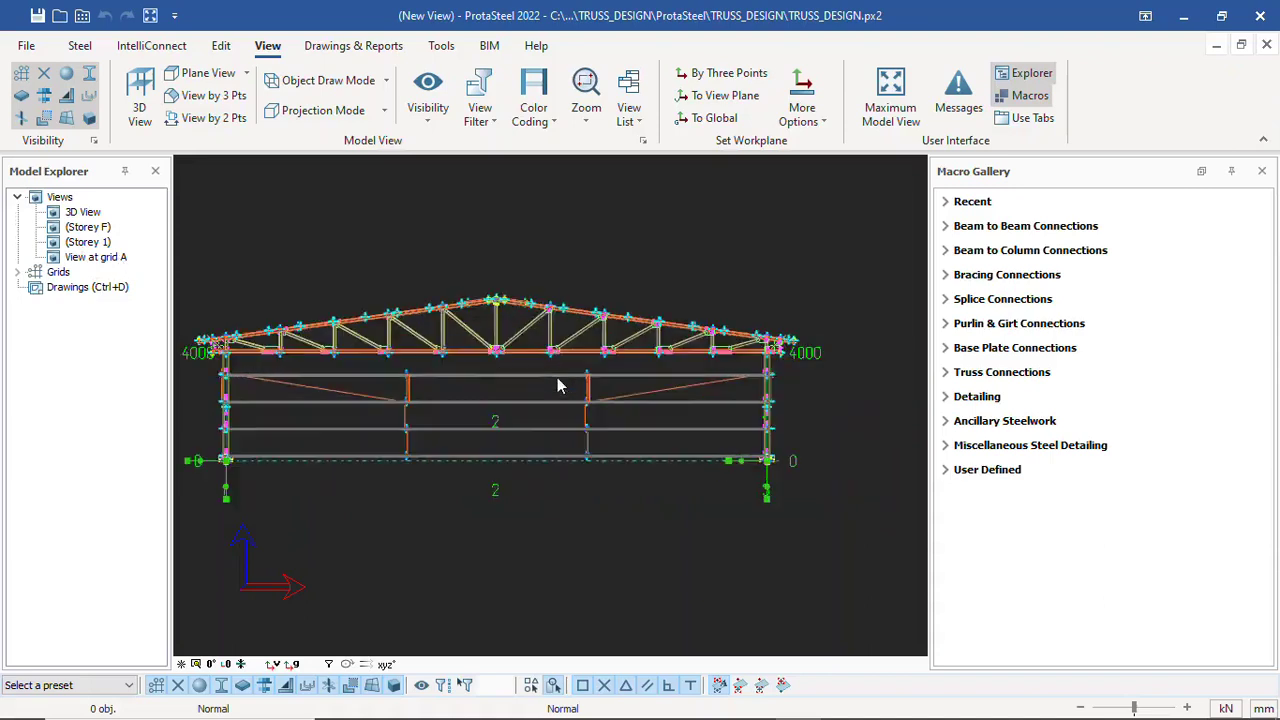
{"action": "scroll", "coordinate": [655, 360], "scroll_direction": "down", "scroll_amount": 1}
{"action": "scroll", "coordinate": [615, 352], "scroll_direction": "up", "scroll_amount": 1}
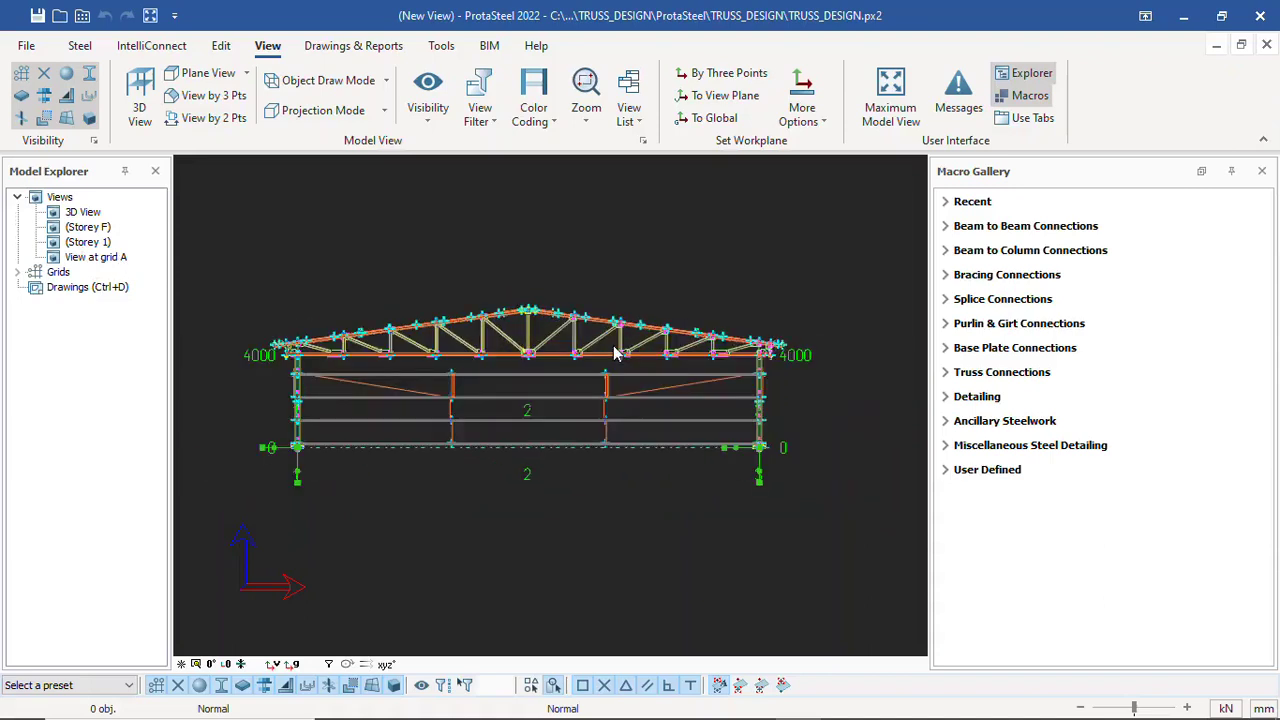
{"action": "scroll", "coordinate": [610, 352], "scroll_direction": "down", "scroll_amount": 2}
{"action": "scroll", "coordinate": [495, 348], "scroll_direction": "up", "scroll_amount": 1}
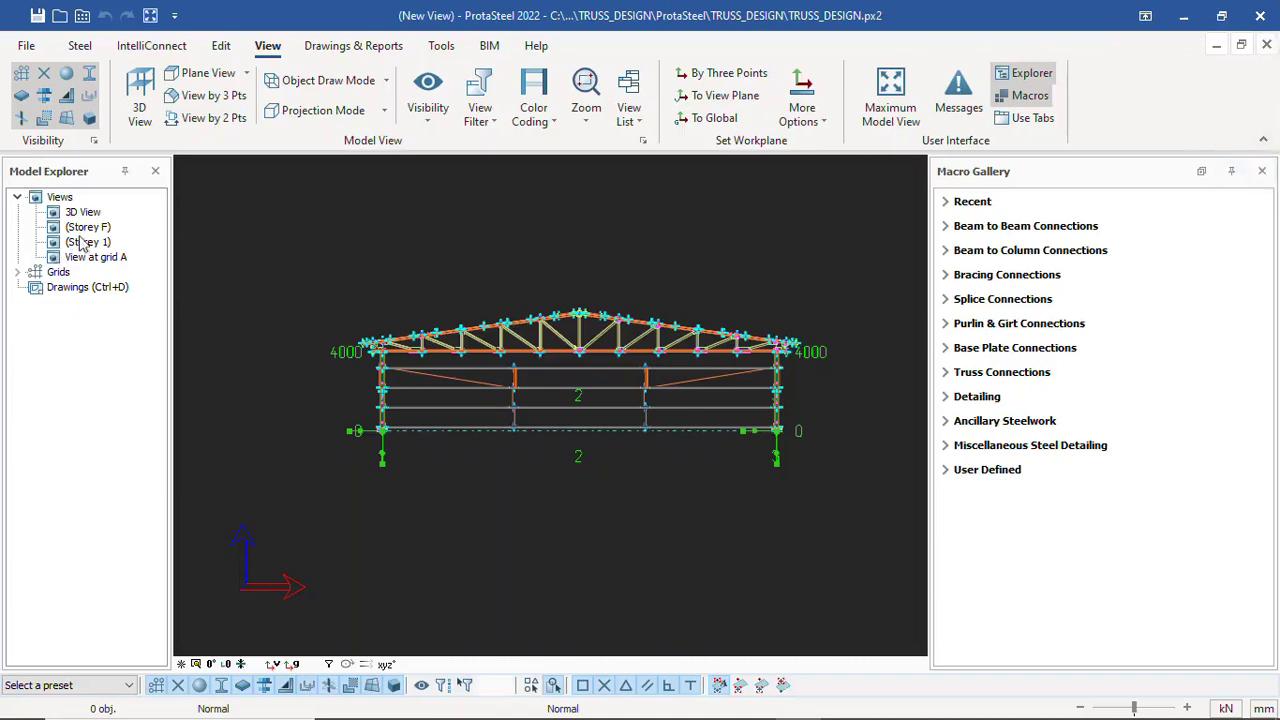
Switch to the Drawing Module and open the Drawings Manager
{"action": "double_click", "coordinate": [87, 289]}
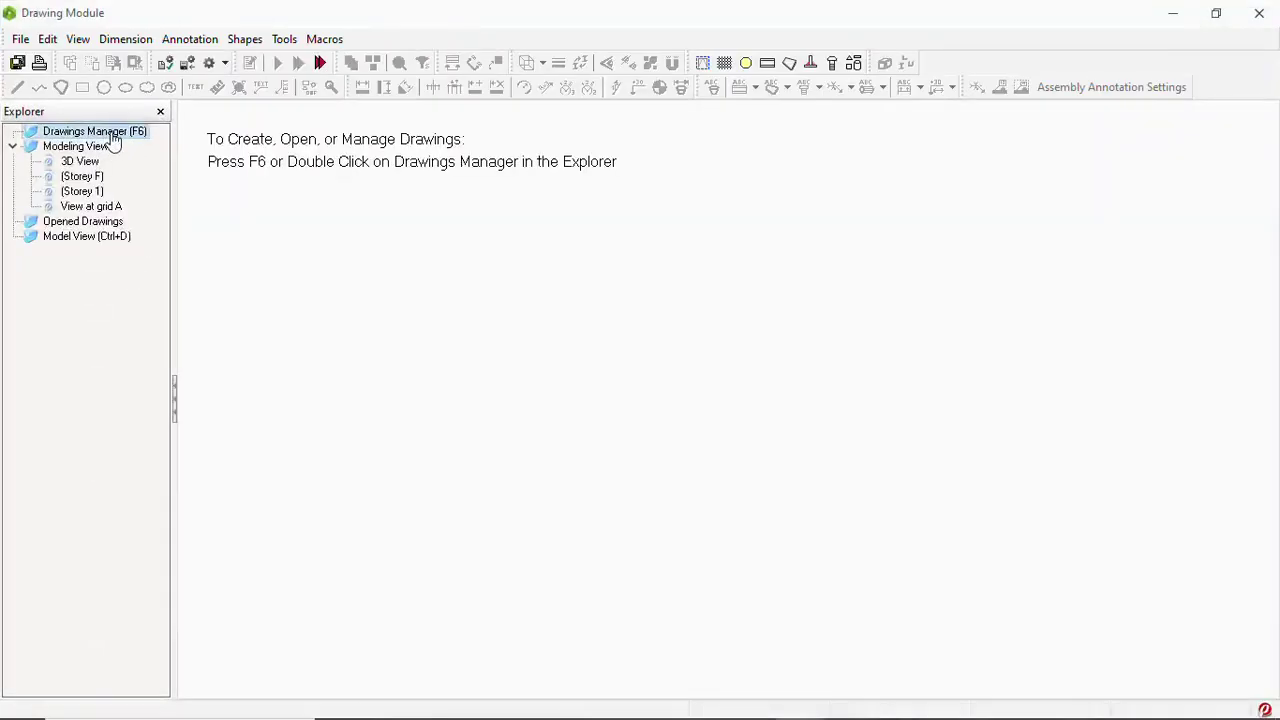
{"action": "double_click", "coordinate": [105, 139]}
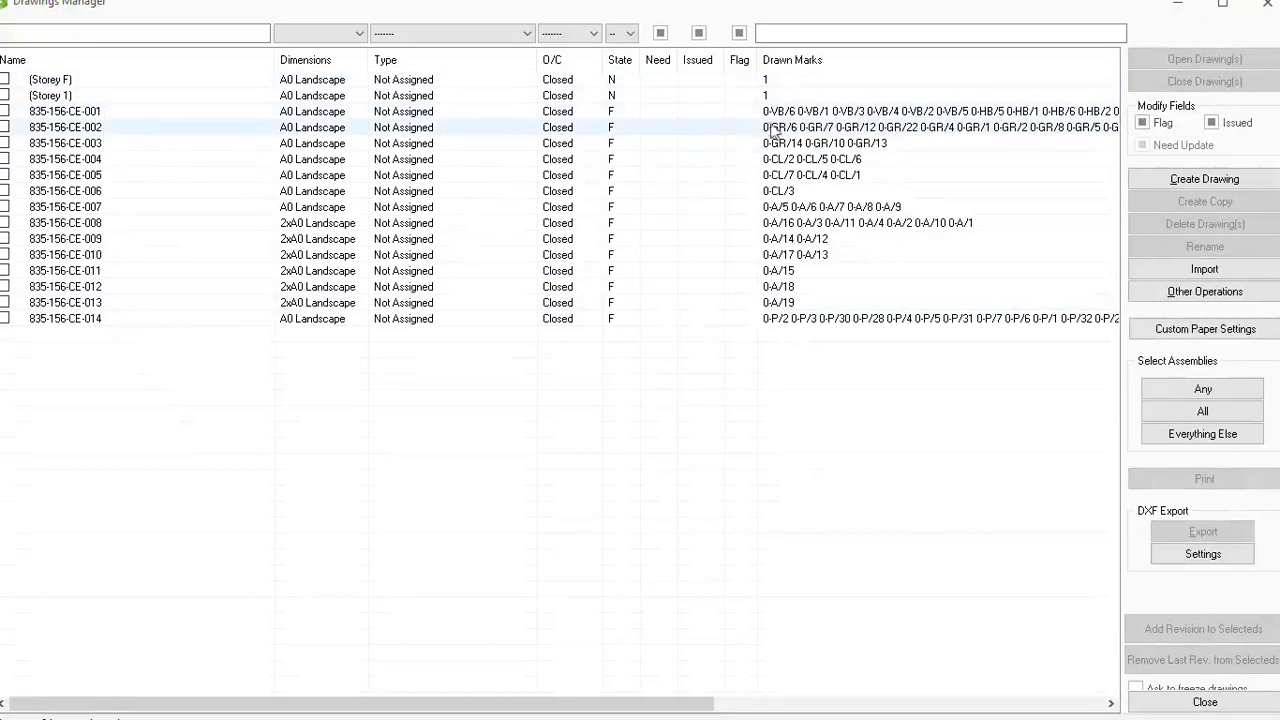
Open drawing 835-156-CE-001, close the Drawings Manager and look over the assembly details on the sheet
{"action": "double_click", "coordinate": [140, 117]}
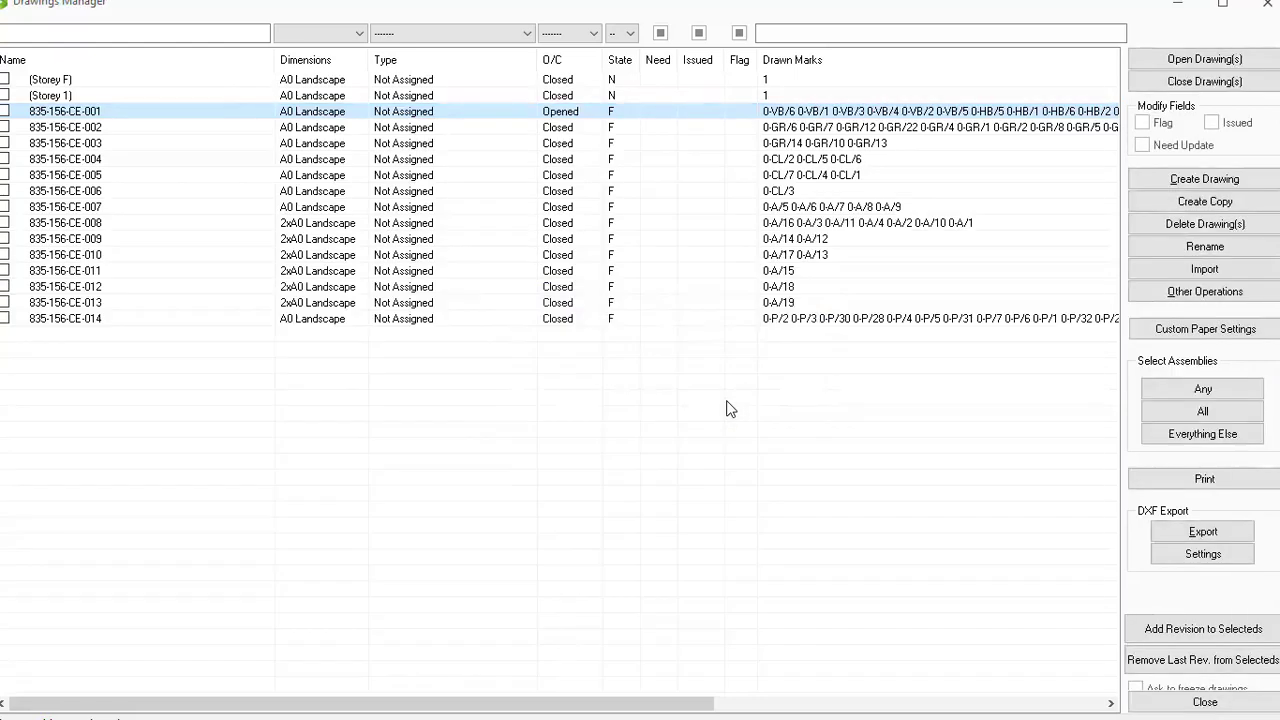
{"action": "left_click", "coordinate": [1266, 4]}
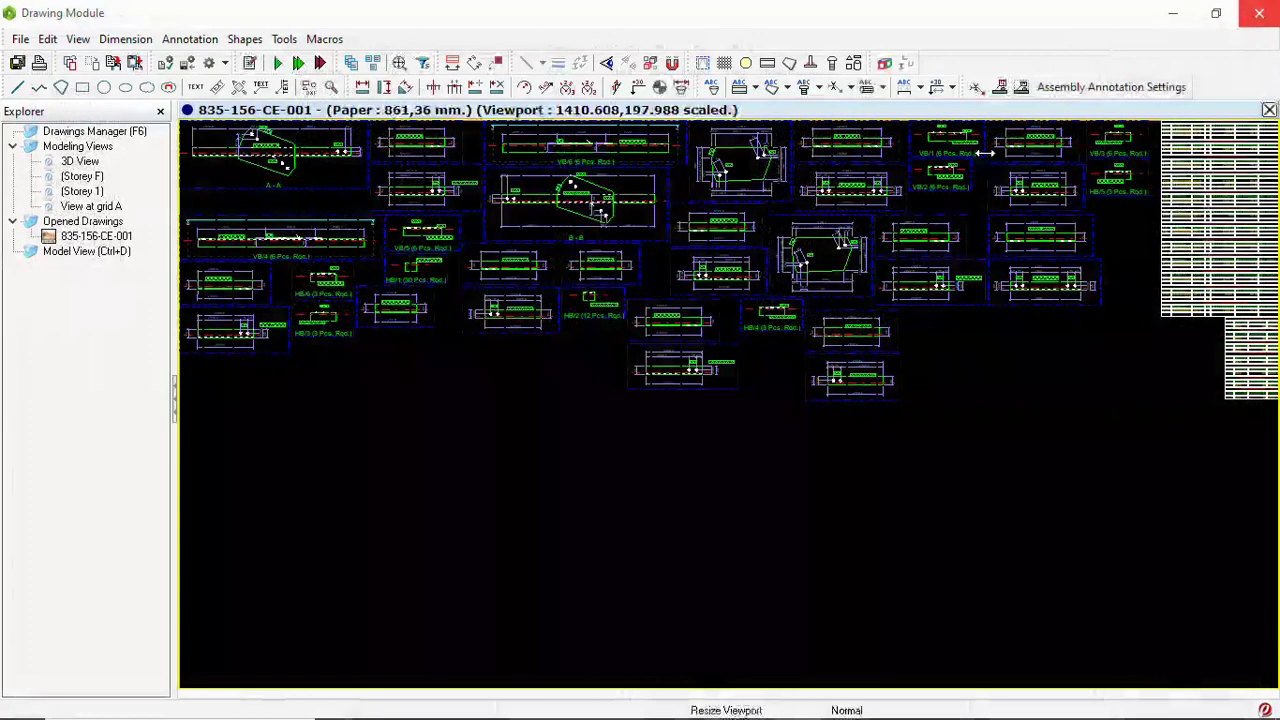
{"action": "scroll", "coordinate": [656, 385], "scroll_direction": "down", "scroll_amount": 4}
{"action": "scroll", "coordinate": [625, 345], "scroll_direction": "up", "scroll_amount": 6}
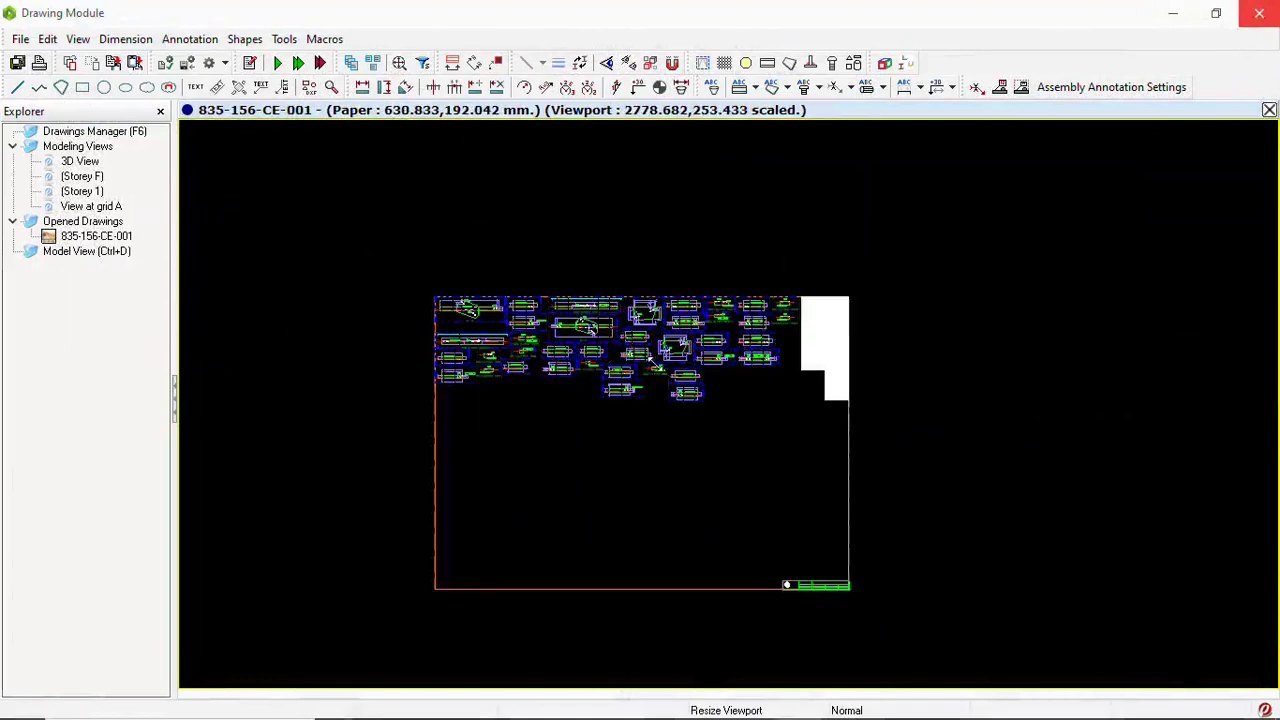
{"action": "scroll", "coordinate": [722, 357], "scroll_direction": "up", "scroll_amount": 5}
{"action": "scroll", "coordinate": [723, 350], "scroll_direction": "down", "scroll_amount": 6}
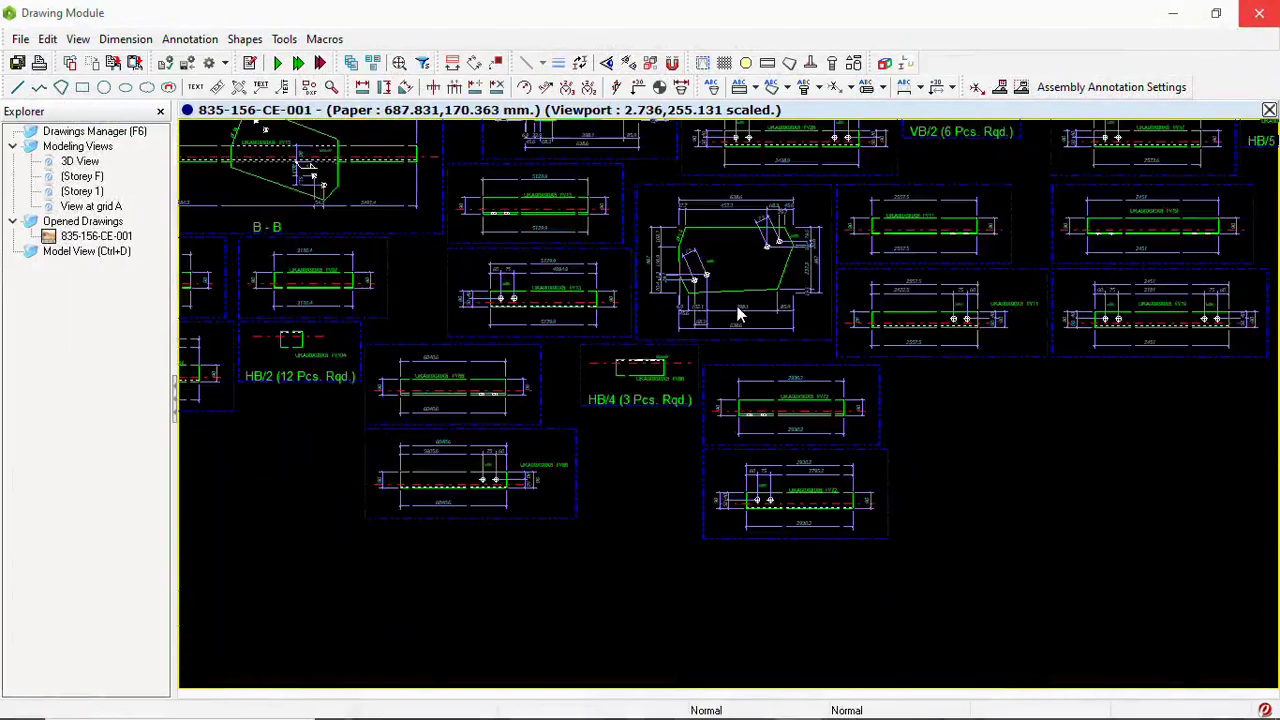
{"action": "scroll", "coordinate": [740, 312], "scroll_direction": "down", "scroll_amount": 4}
{"action": "scroll", "coordinate": [1020, 237], "scroll_direction": "up", "scroll_amount": 8}
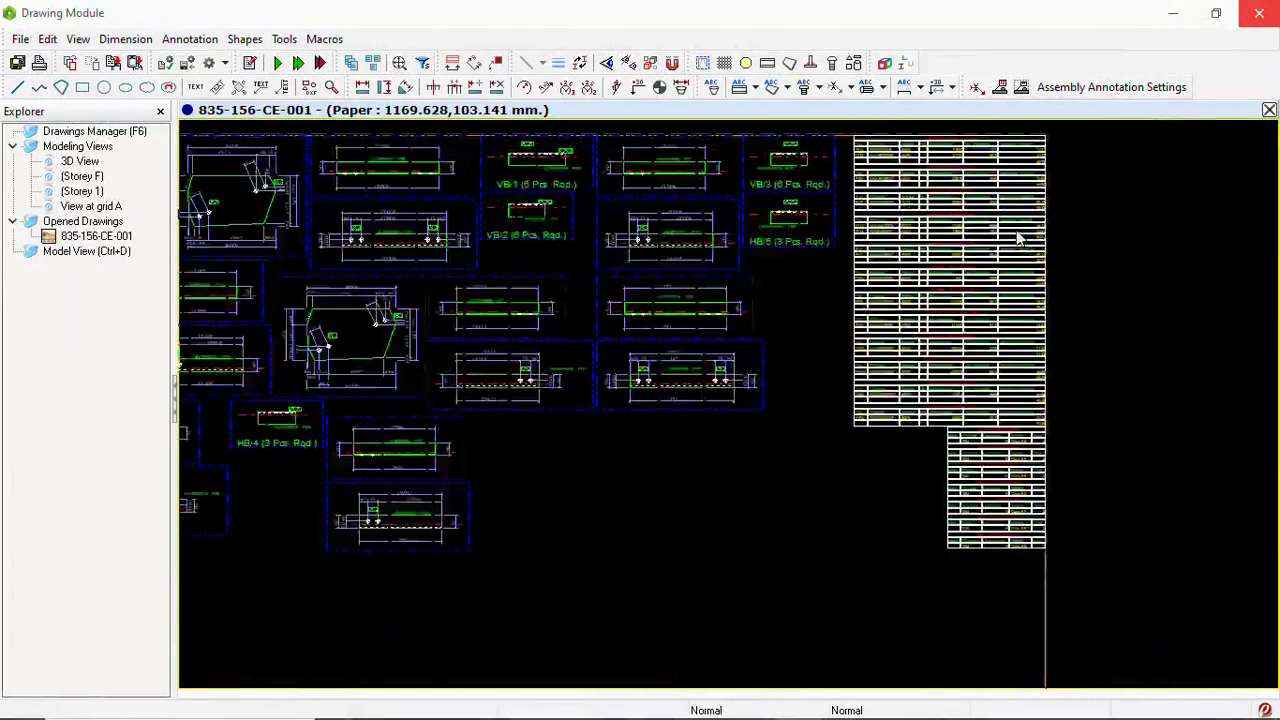
Examine the material list tables on the sheet, with their part profiles, lengths and weights
{"action": "scroll", "coordinate": [725, 350], "scroll_direction": "down", "scroll_amount": 2}
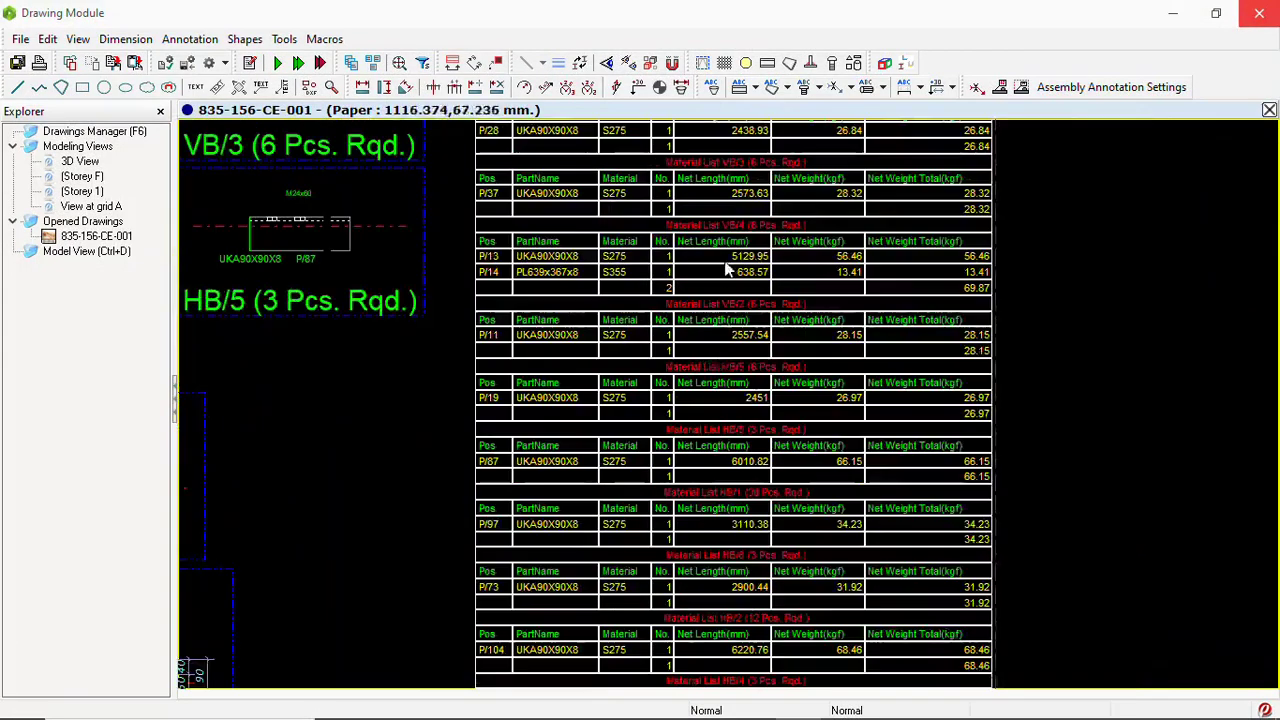
{"action": "scroll", "coordinate": [745, 220], "scroll_direction": "down", "scroll_amount": 3}
{"action": "scroll", "coordinate": [643, 171], "scroll_direction": "up", "scroll_amount": 5}
{"action": "scroll", "coordinate": [945, 207], "scroll_direction": "down", "scroll_amount": 3}
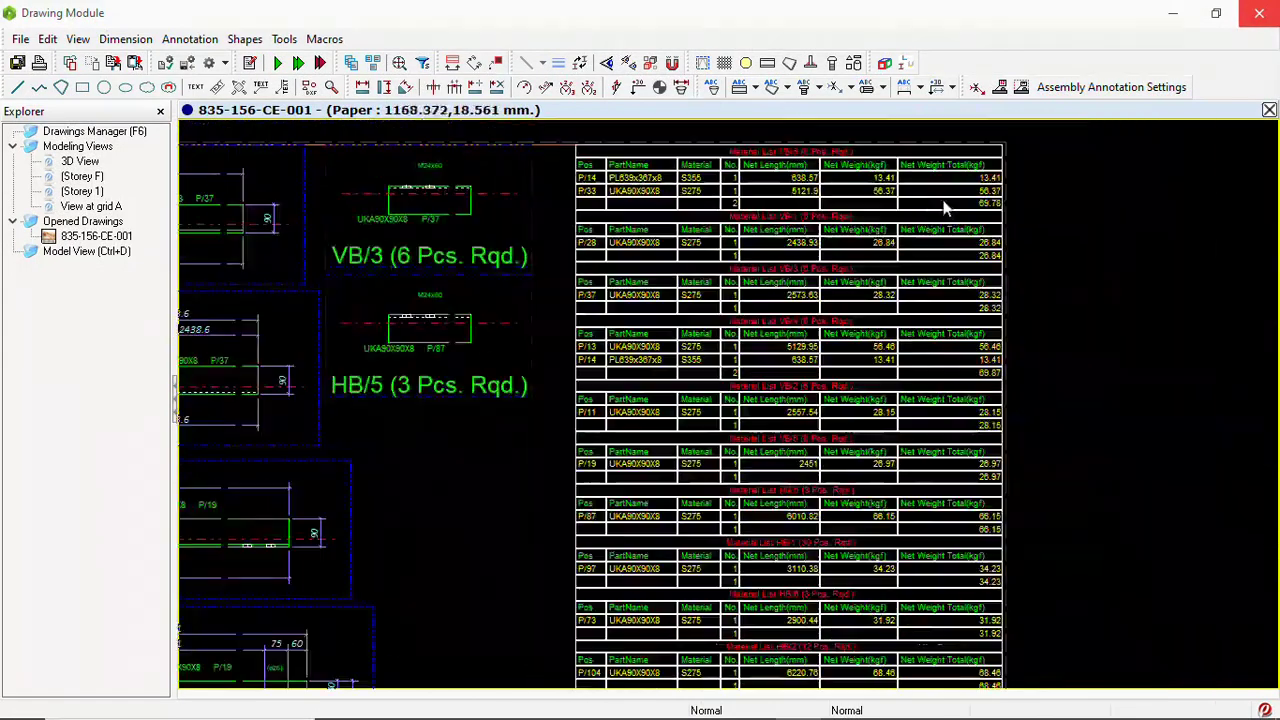
{"action": "scroll", "coordinate": [1057, 200], "scroll_direction": "down", "scroll_amount": 6}
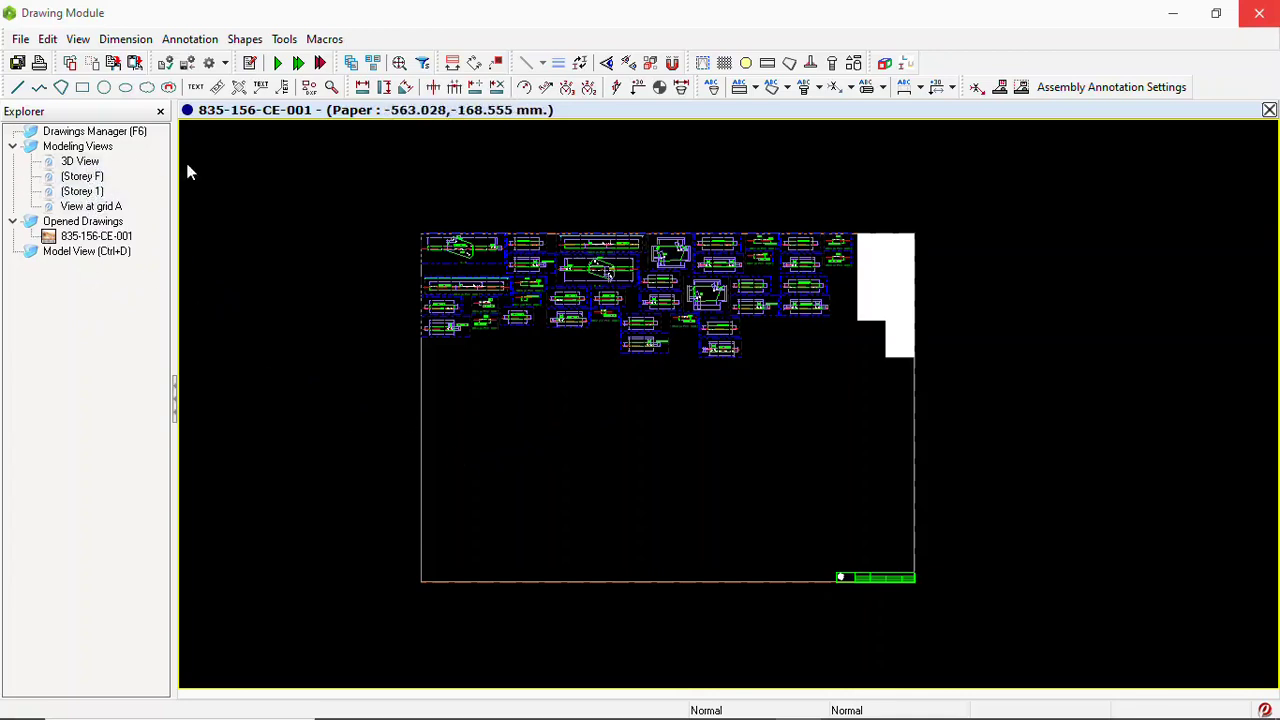
Create a viewport of View at grid A below the assembly details and move it towards the sheet's left edge
{"action": "left_click", "coordinate": [100, 208]}
{"action": "right_click", "coordinate": [100, 208]}
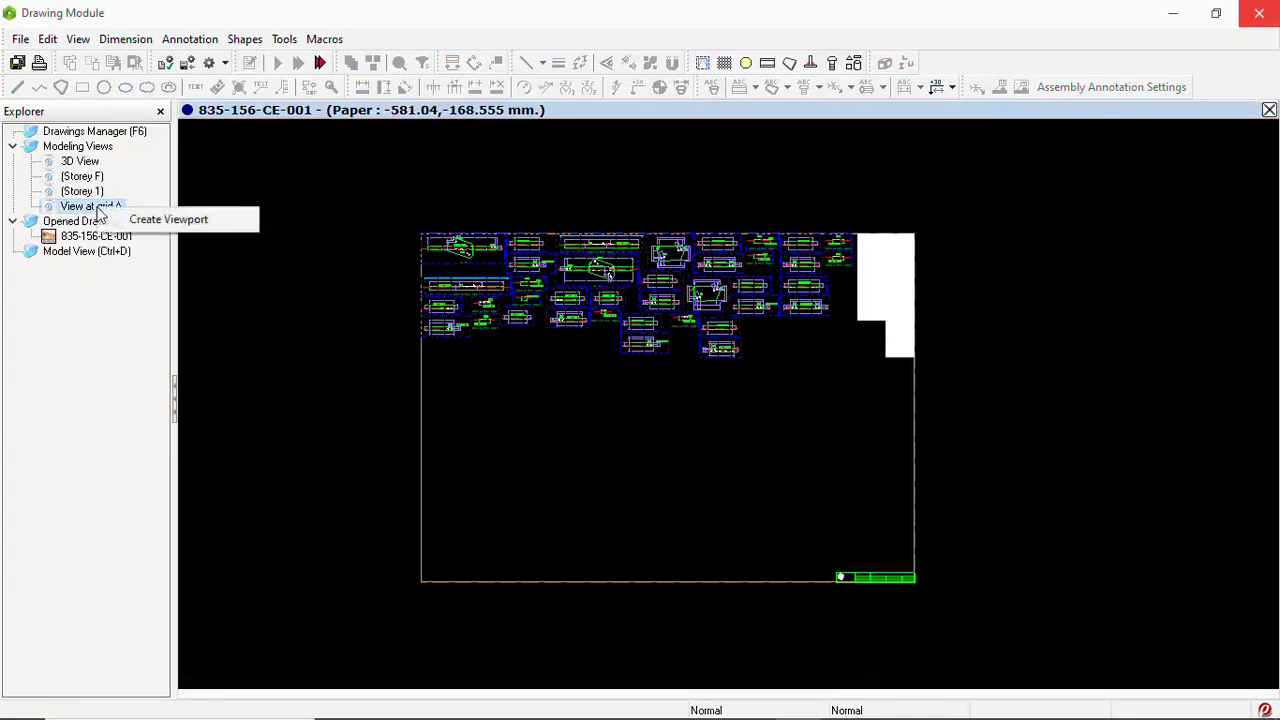
{"action": "left_click", "coordinate": [183, 222]}
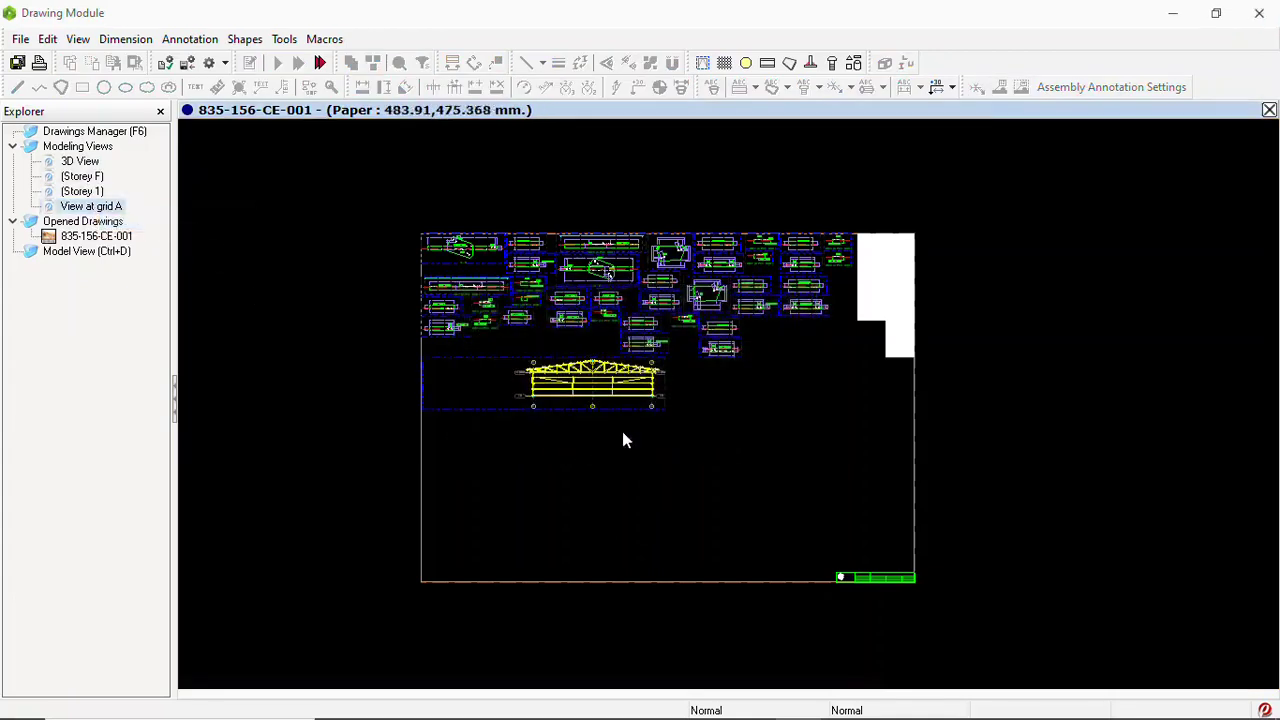
{"action": "scroll", "coordinate": [605, 405], "scroll_direction": "up", "scroll_amount": 2}
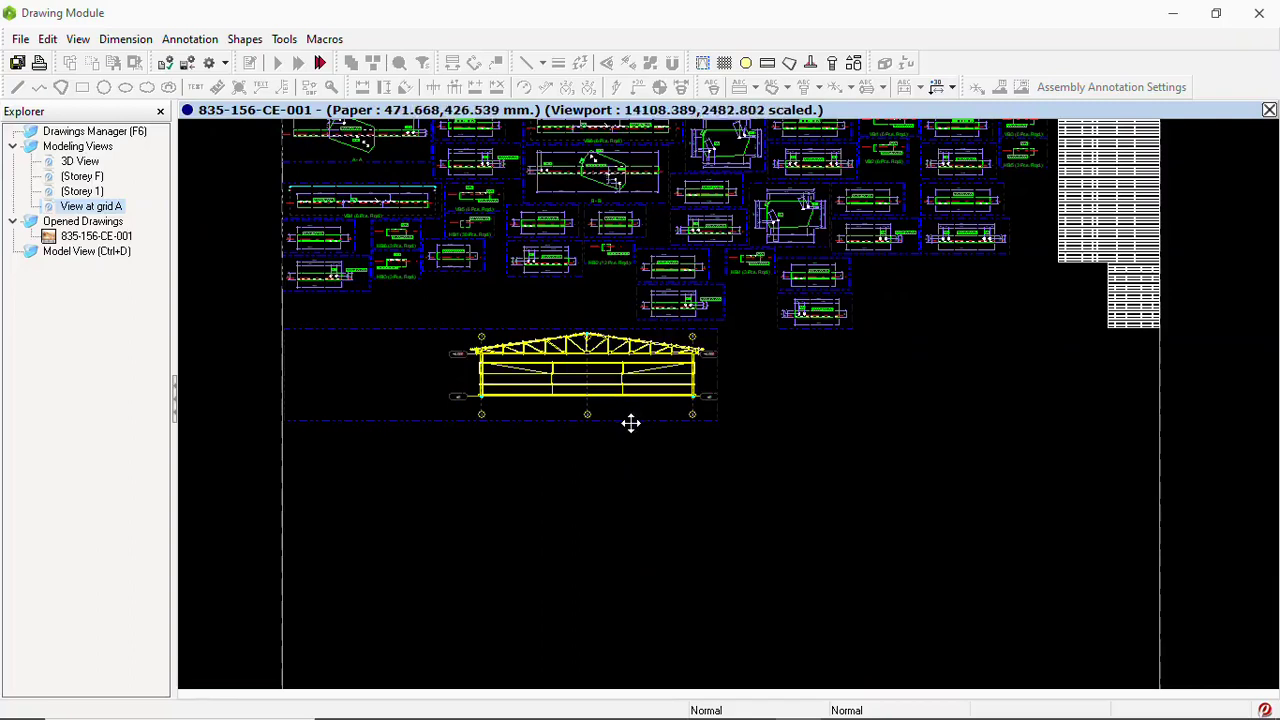
{"action": "left_click_drag", "start_coordinate": [630, 423], "coordinate": [516, 451]}
Examine the placed grid A elevation from grid 1 to grid 3, including its truss members, wall rails and levels
{"action": "scroll", "coordinate": [460, 398], "scroll_direction": "up", "scroll_amount": 3}
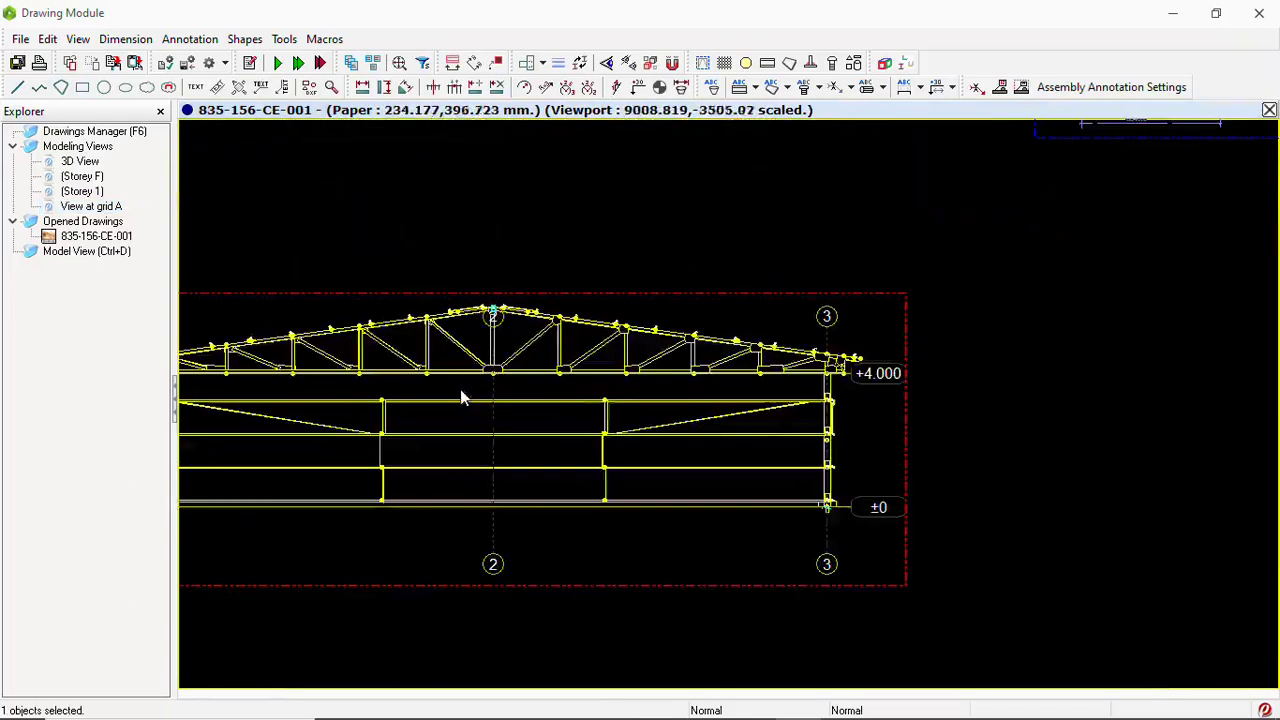
{"action": "scroll", "coordinate": [460, 398], "scroll_direction": "up", "scroll_amount": 2}
{"action": "scroll", "coordinate": [600, 350], "scroll_direction": "down", "scroll_amount": 3}
{"action": "scroll", "coordinate": [320, 342], "scroll_direction": "up", "scroll_amount": 2}
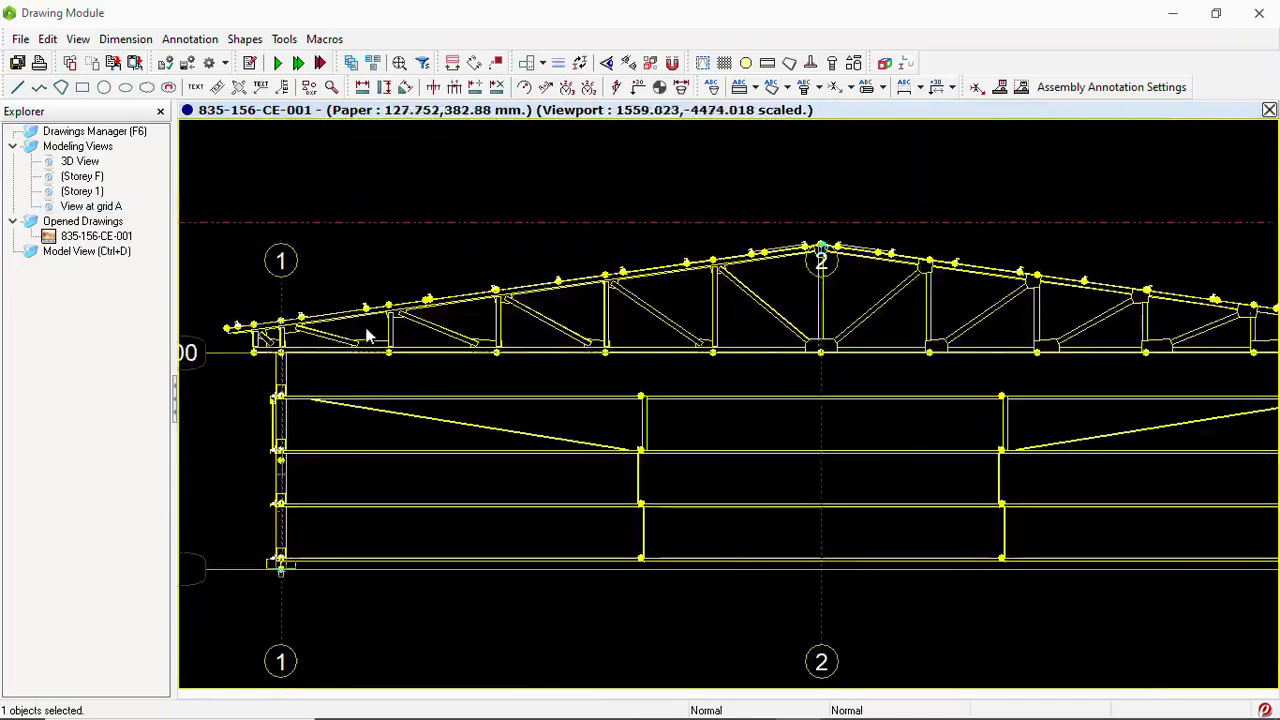
{"action": "scroll", "coordinate": [367, 336], "scroll_direction": "up", "scroll_amount": 2}
{"action": "scroll", "coordinate": [436, 318], "scroll_direction": "down", "scroll_amount": 2}
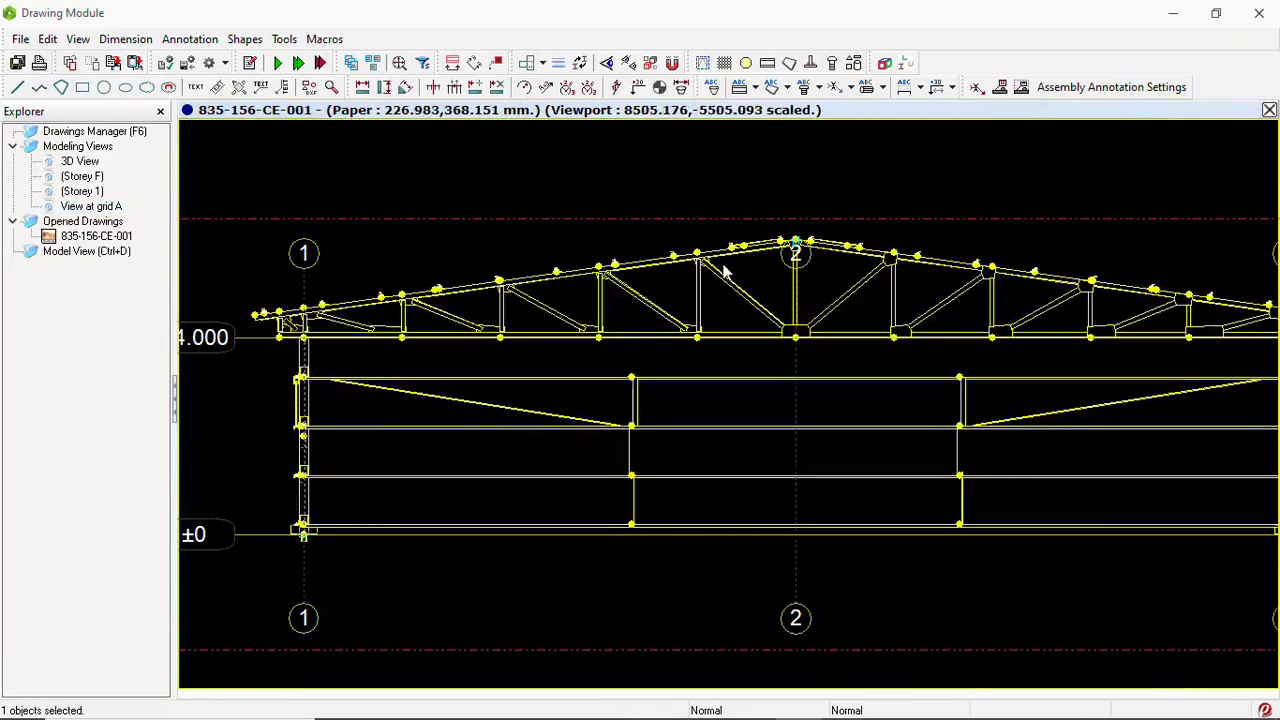
{"action": "scroll", "coordinate": [728, 268], "scroll_direction": "up", "scroll_amount": 2}
{"action": "scroll", "coordinate": [716, 300], "scroll_direction": "down", "scroll_amount": 4}
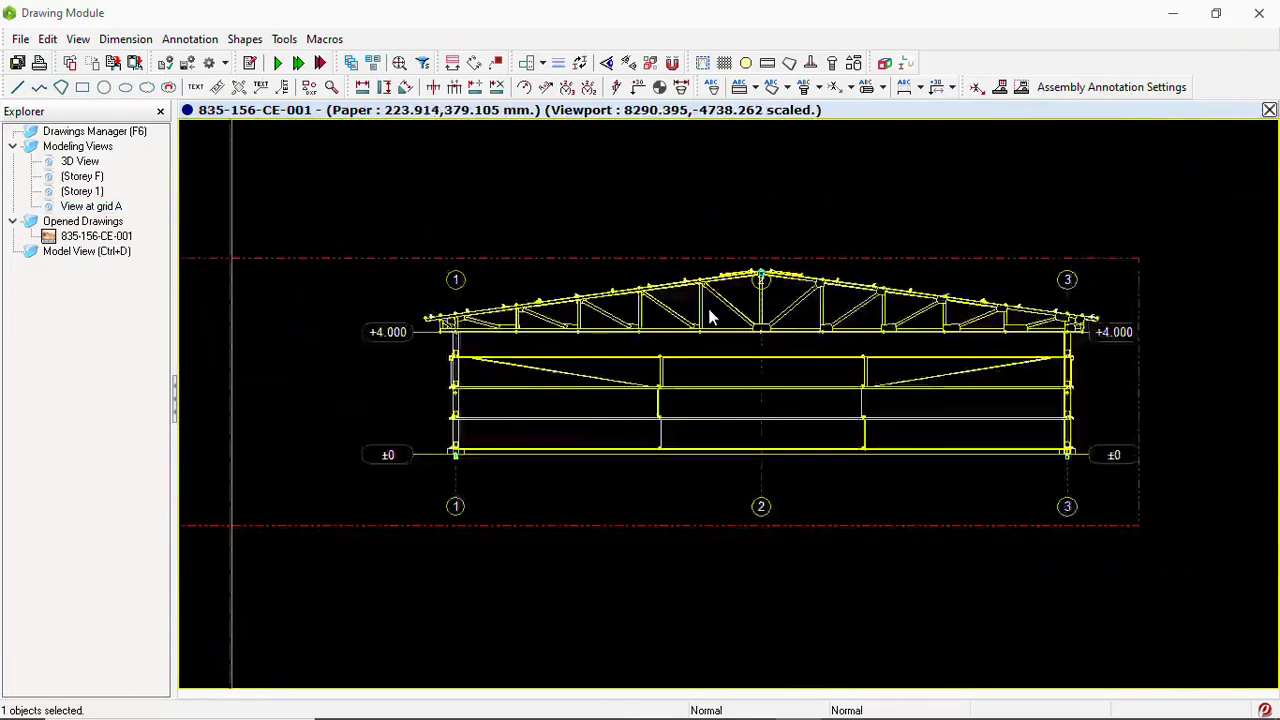
{"action": "scroll", "coordinate": [710, 318], "scroll_direction": "down", "scroll_amount": 1}
{"action": "scroll", "coordinate": [717, 369], "scroll_direction": "up", "scroll_amount": 1}
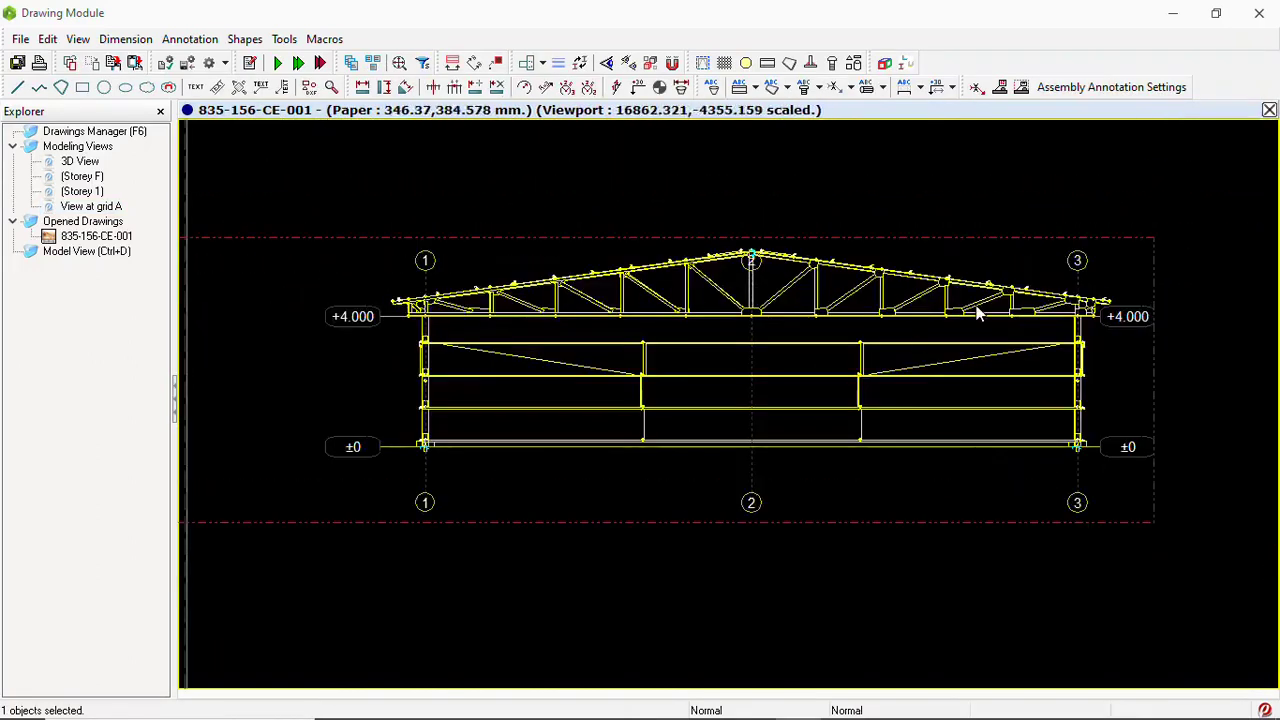
Accept frame annotation settings with Actual Assembly No and Profile Name, and annotate the truss diagonal beside grid 2 on the grid 3 side
{"action": "right_click", "coordinate": [748, 92]}
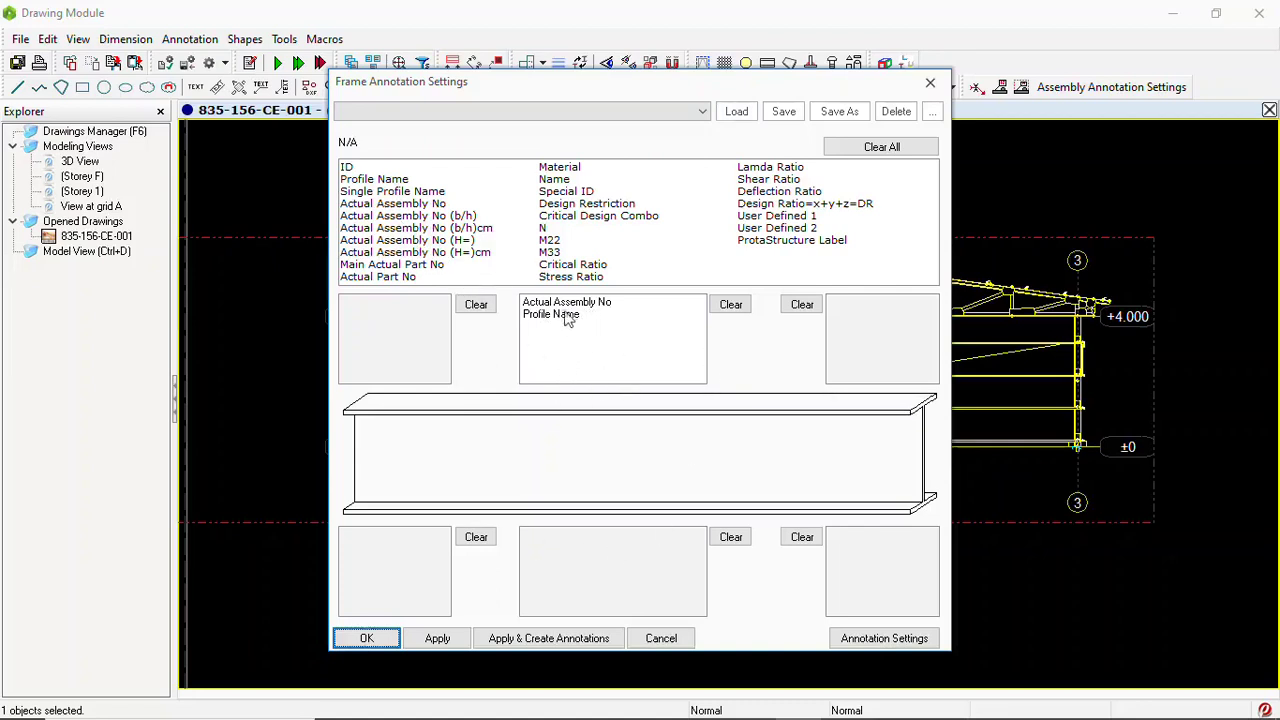
{"action": "left_click", "coordinate": [370, 639]}
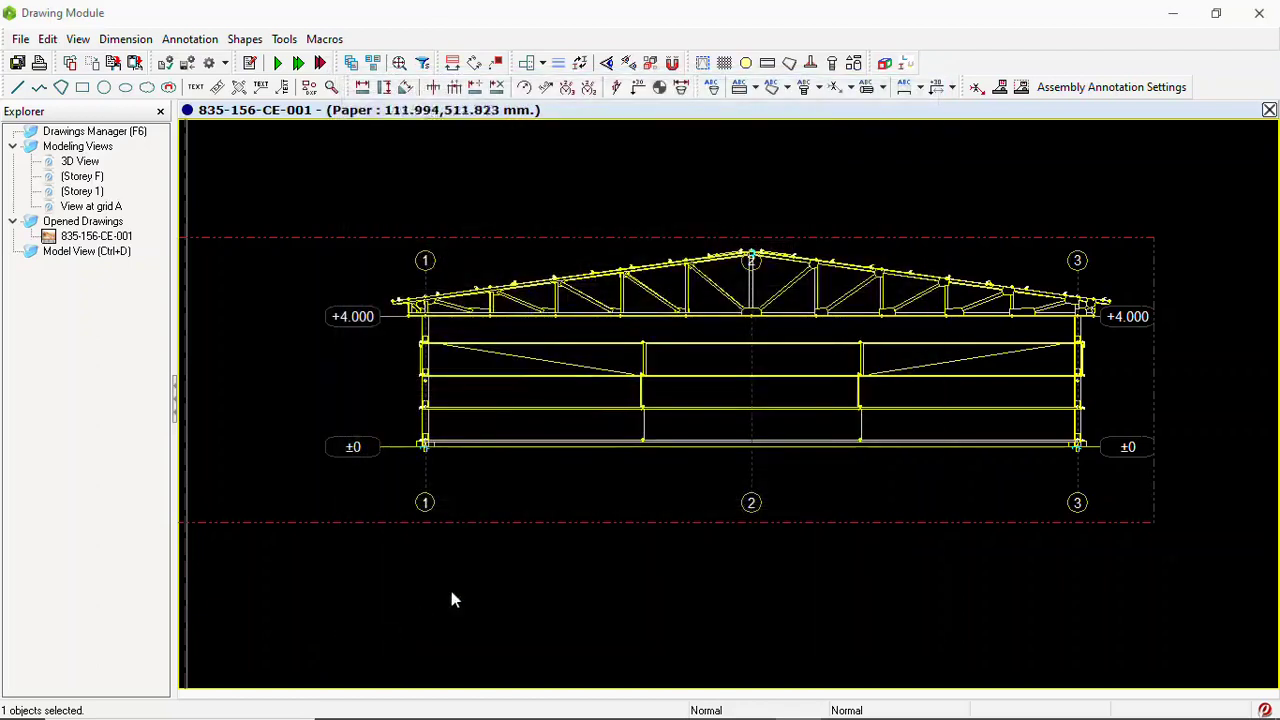
{"action": "left_click", "coordinate": [780, 302]}
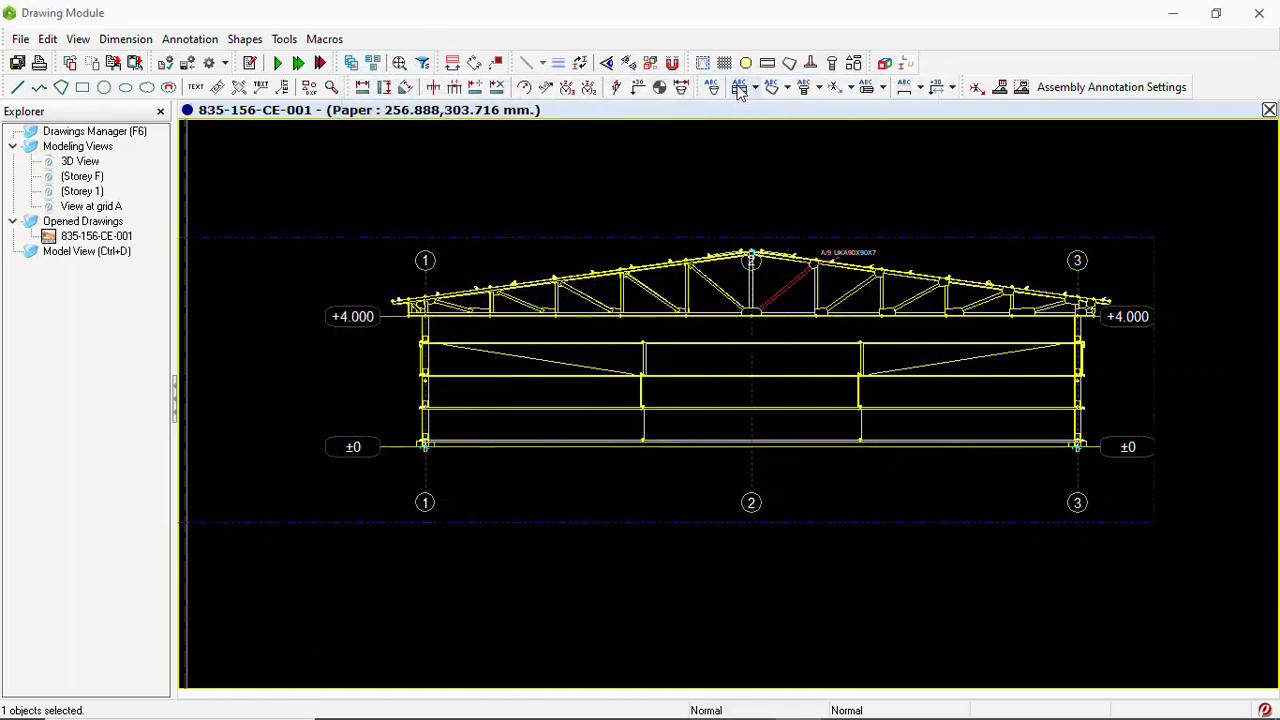
{"action": "scroll", "coordinate": [830, 285], "scroll_direction": "up", "scroll_amount": 4}
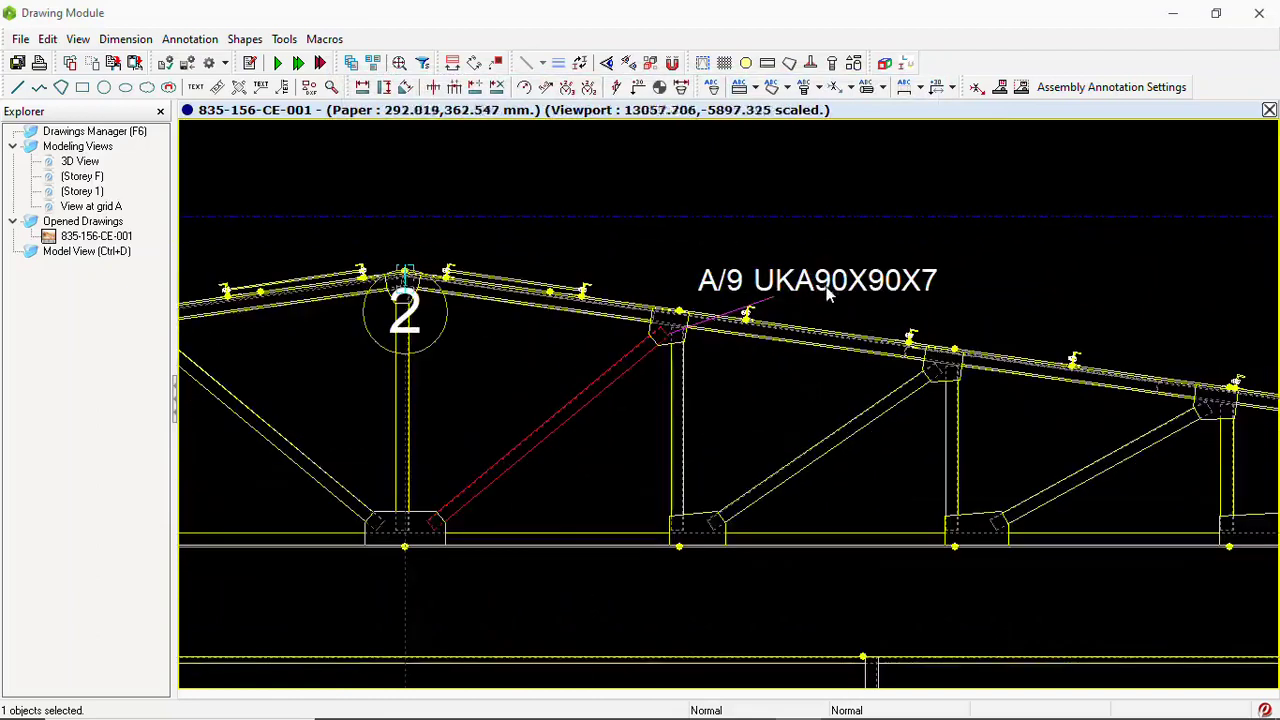
{"action": "scroll", "coordinate": [827, 290], "scroll_direction": "down", "scroll_amount": 1}
Annotate the truss top chord between grids 1 and 2 with its profile
{"action": "left_click", "coordinate": [310, 313]}
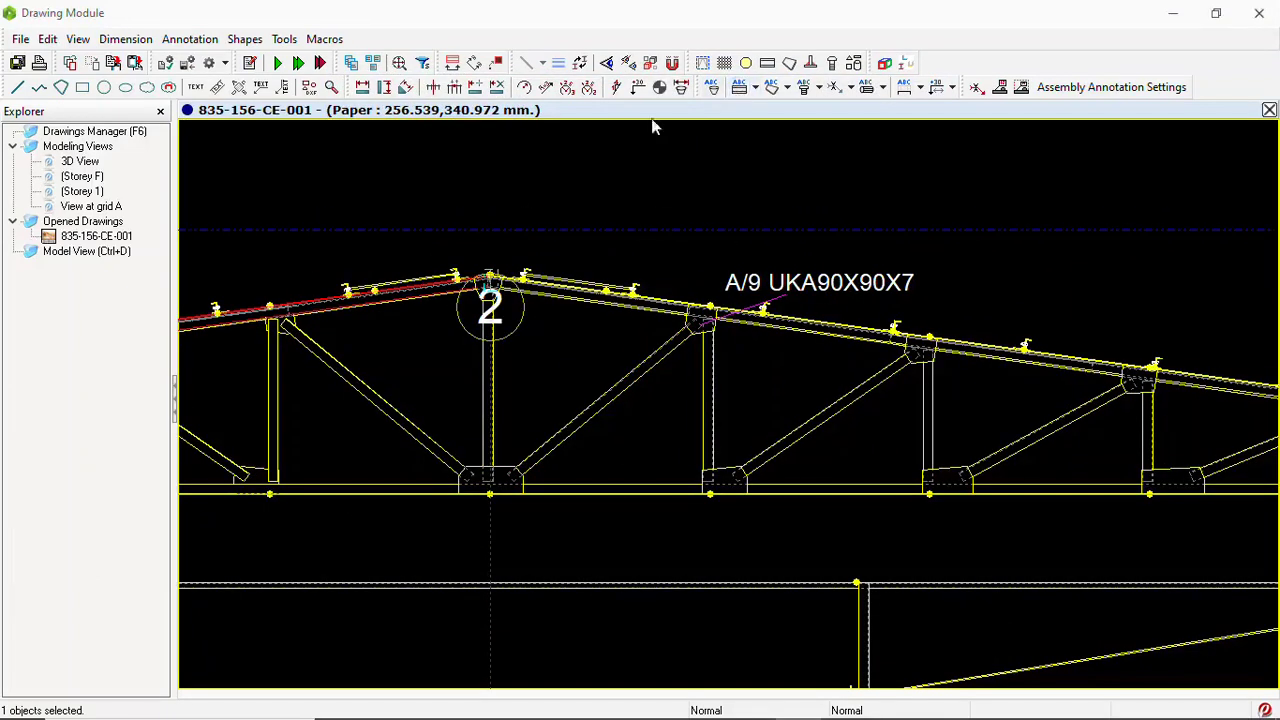
{"action": "scroll", "coordinate": [459, 370], "scroll_direction": "down", "scroll_amount": 5}
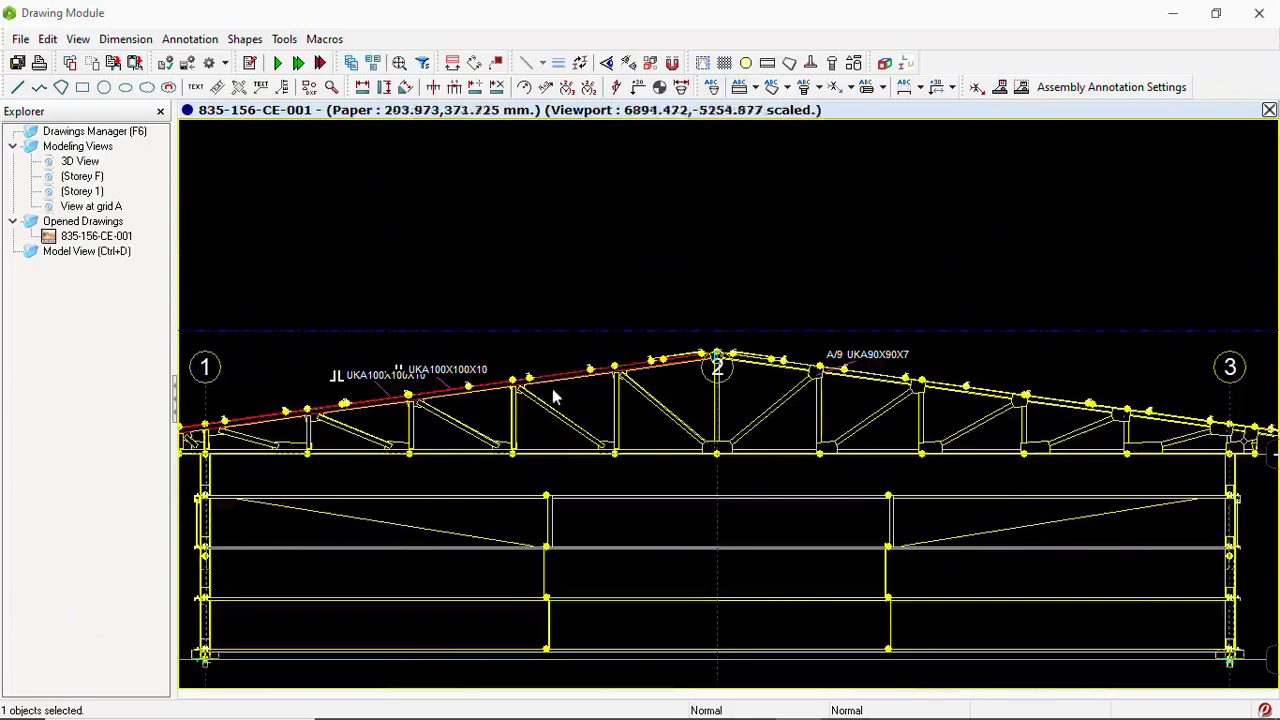
{"action": "scroll", "coordinate": [776, 438], "scroll_direction": "up", "scroll_amount": 2}
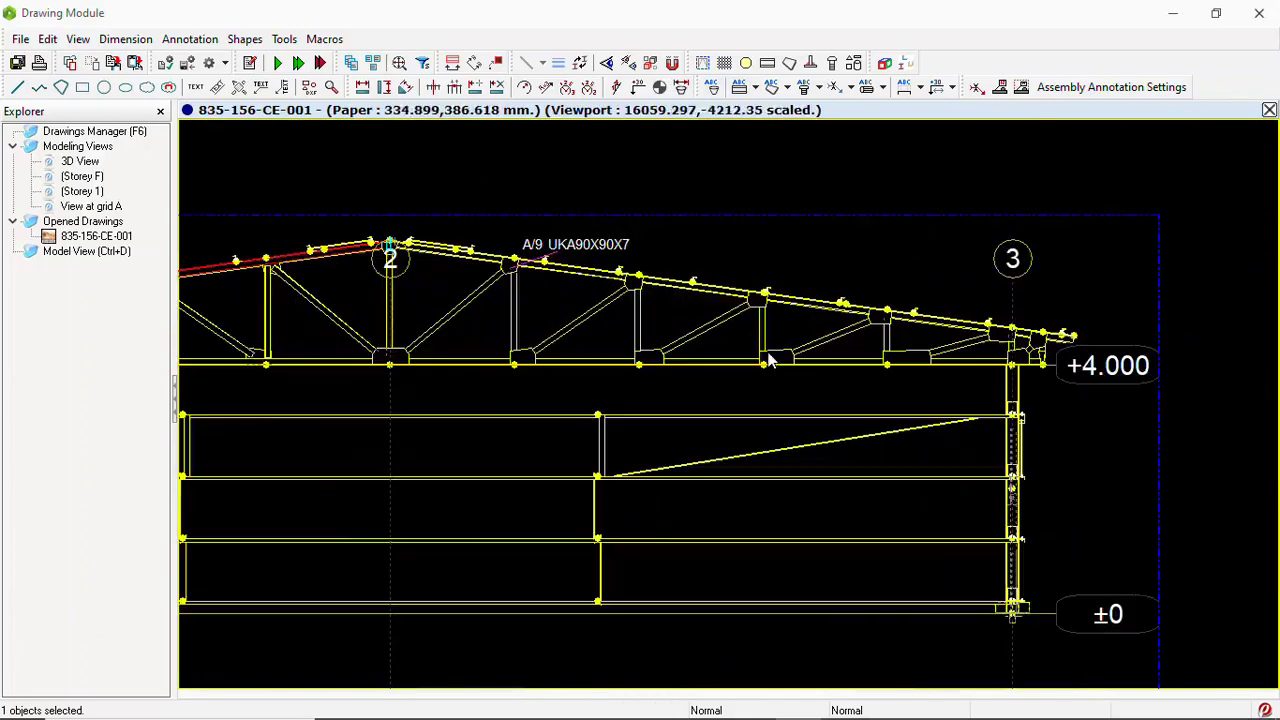
{"action": "scroll", "coordinate": [766, 357], "scroll_direction": "up", "scroll_amount": 1}
{"action": "scroll", "coordinate": [828, 347], "scroll_direction": "up", "scroll_amount": 1}
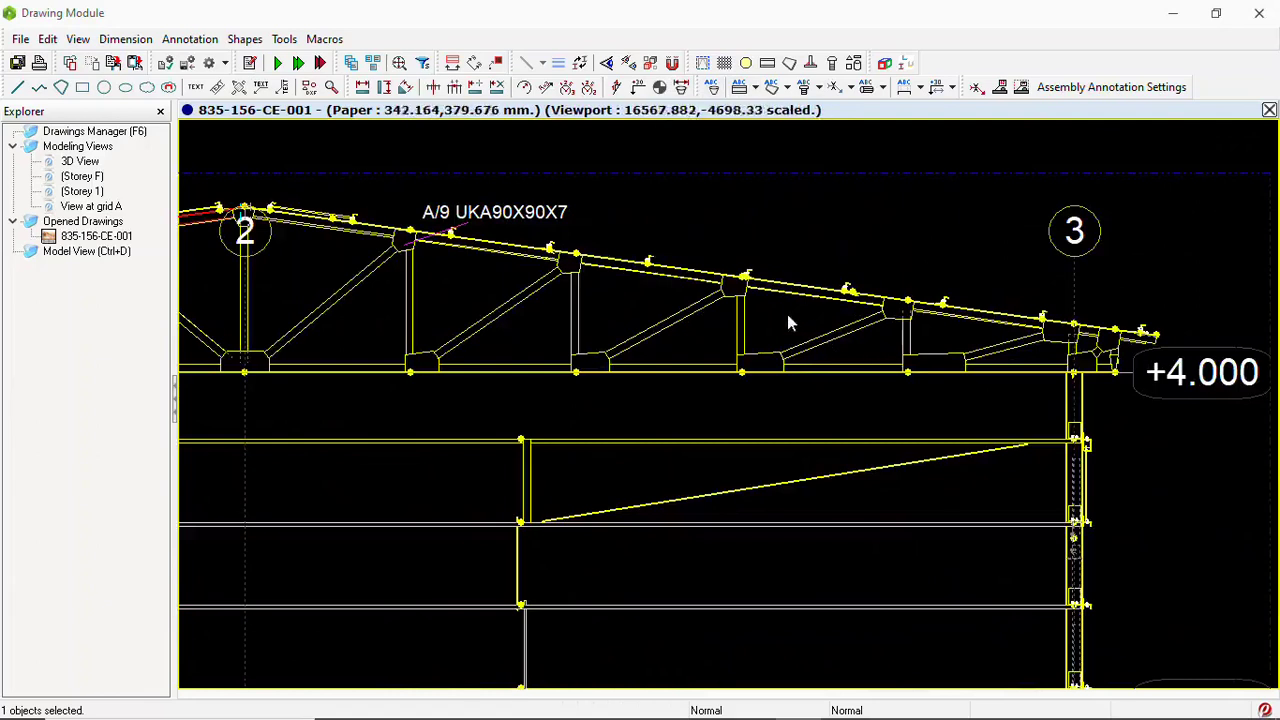
{"action": "scroll", "coordinate": [795, 320], "scroll_direction": "down", "scroll_amount": 4}
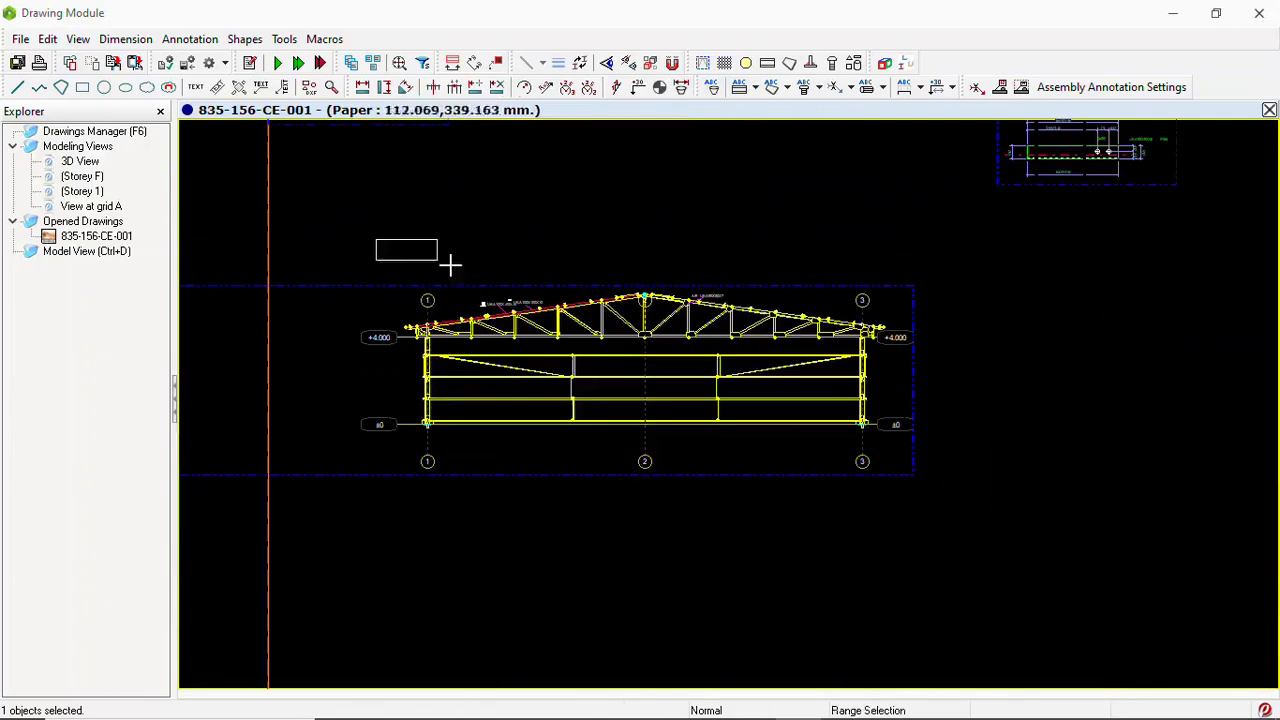
{"action": "left_click_drag", "start_coordinate": [450, 263], "coordinate": [925, 478]}
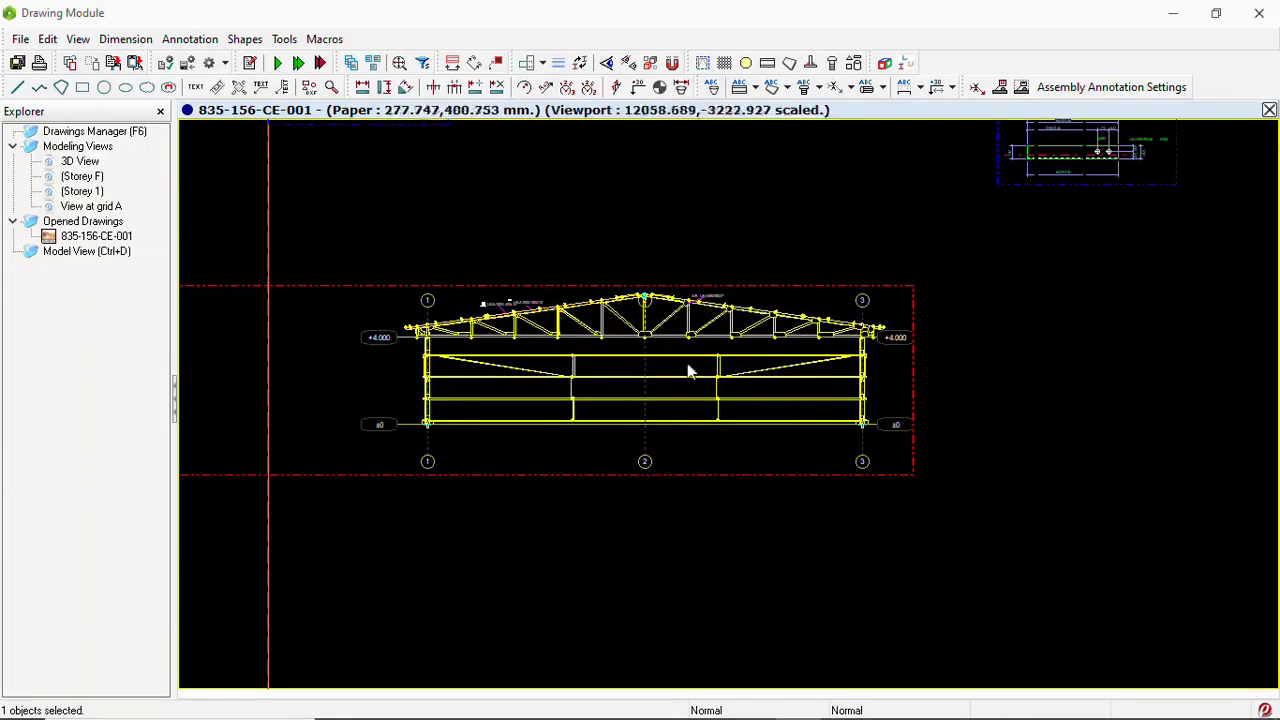
{"action": "left_click_drag", "start_coordinate": [399, 251], "coordinate": [887, 449]}
{"action": "scroll", "coordinate": [759, 396], "scroll_direction": "up", "scroll_amount": 3}
{"action": "left_click_drag", "start_coordinate": [781, 465], "coordinate": [605, 264]}
{"action": "scroll", "coordinate": [810, 480], "scroll_direction": "down", "scroll_amount": 2}
{"action": "scroll", "coordinate": [720, 410], "scroll_direction": "up", "scroll_amount": 3}
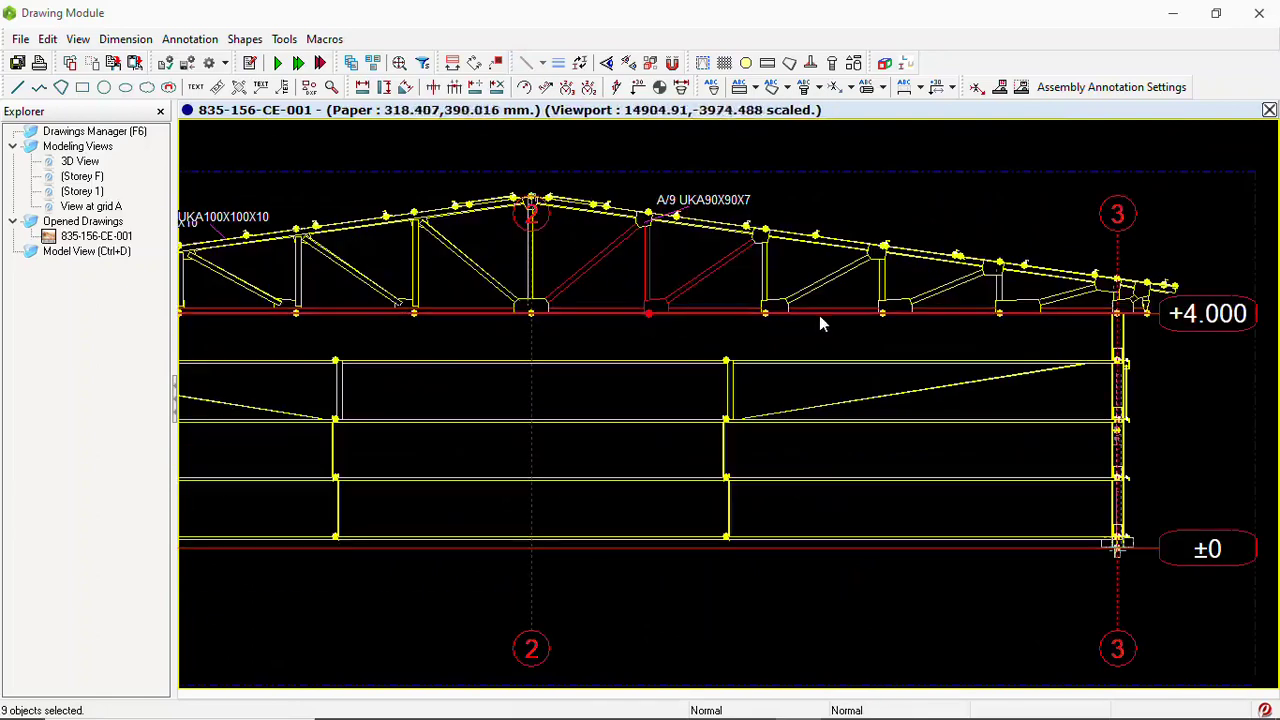
{"action": "left_click_drag", "start_coordinate": [820, 318], "coordinate": [750, 267]}
{"action": "left_click", "coordinate": [650, 360]}
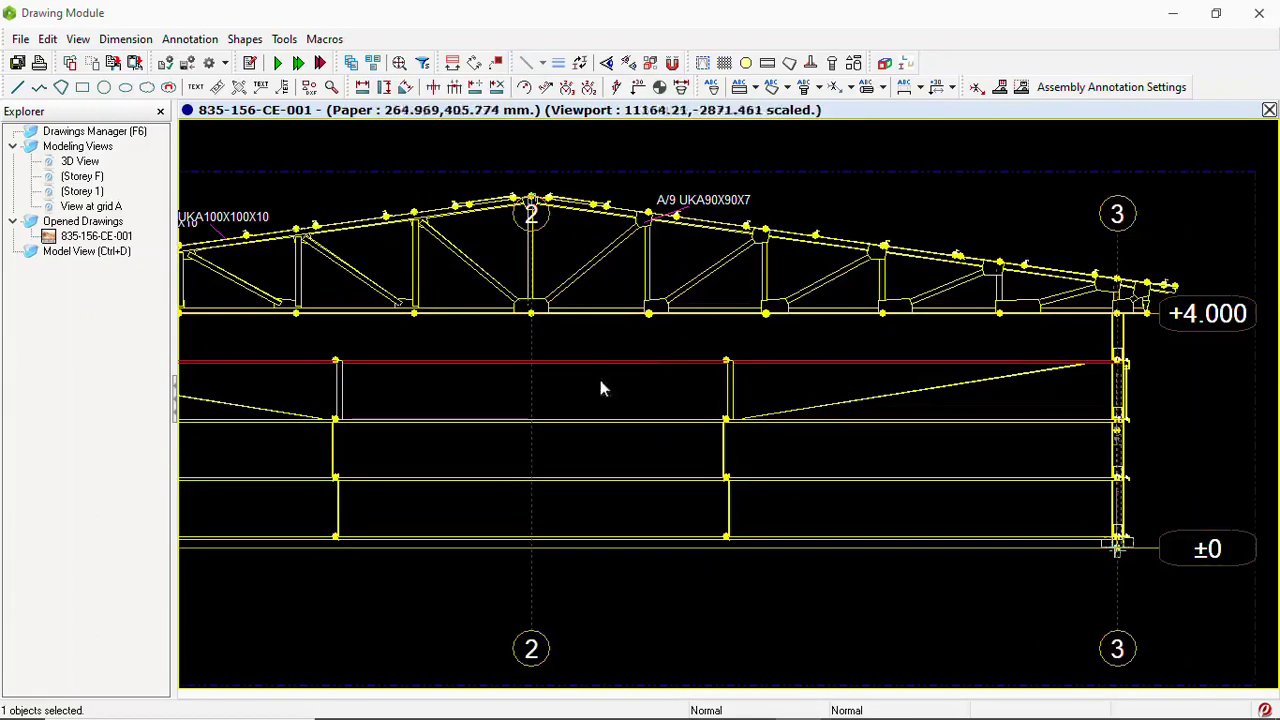
Select the truss members, wall rails and bracing crossing the bay between grids 2 and 3 and annotate them together
{"action": "left_click_drag", "start_coordinate": [743, 478], "coordinate": [648, 291]}
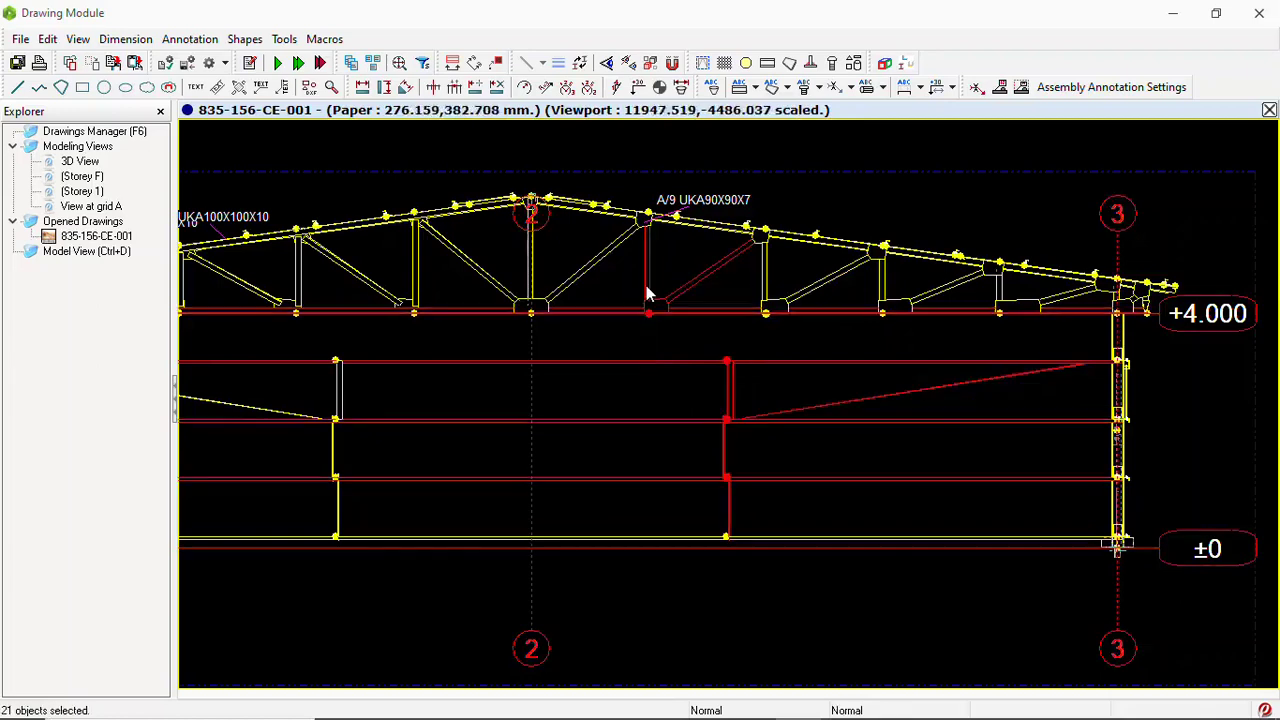
{"action": "left_click", "coordinate": [740, 87]}
{"action": "scroll", "coordinate": [891, 351], "scroll_direction": "down", "scroll_amount": 2}
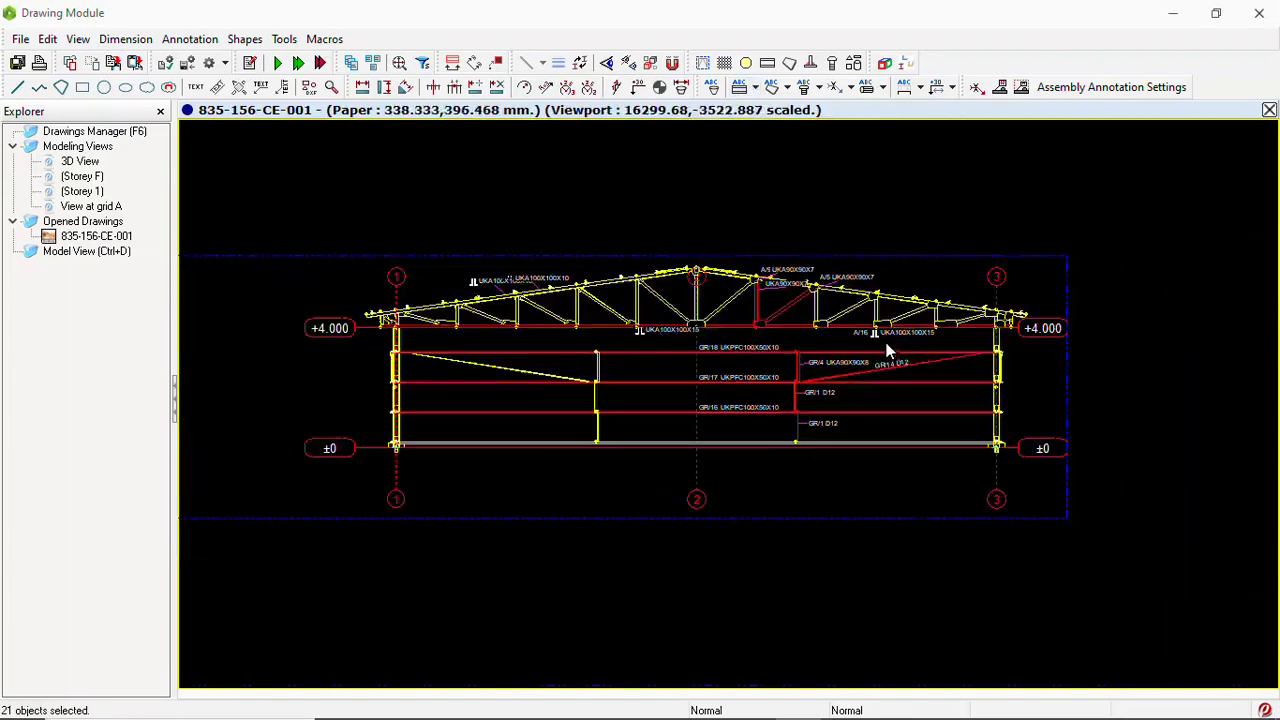
{"action": "scroll", "coordinate": [621, 368], "scroll_direction": "up", "scroll_amount": 2}
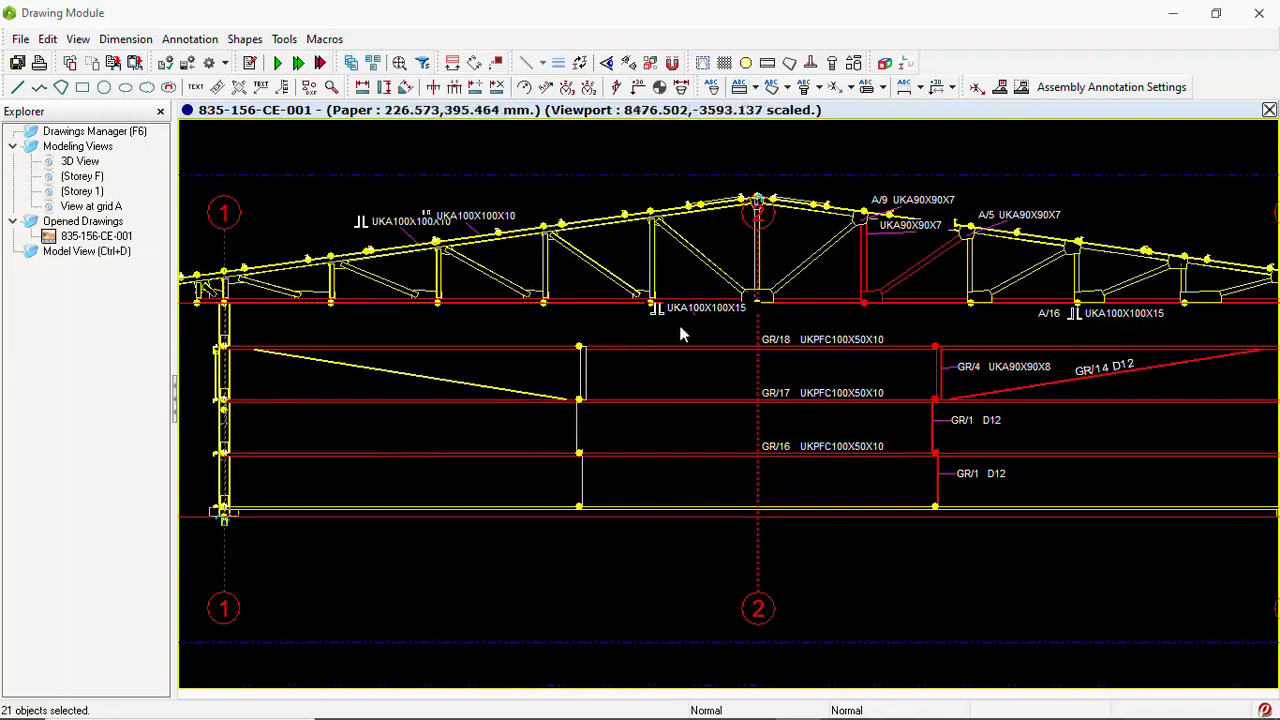
{"action": "scroll", "coordinate": [690, 318], "scroll_direction": "up", "scroll_amount": 1}
{"action": "scroll", "coordinate": [696, 317], "scroll_direction": "down", "scroll_amount": 2}
{"action": "scroll", "coordinate": [694, 317], "scroll_direction": "up", "scroll_amount": 3}
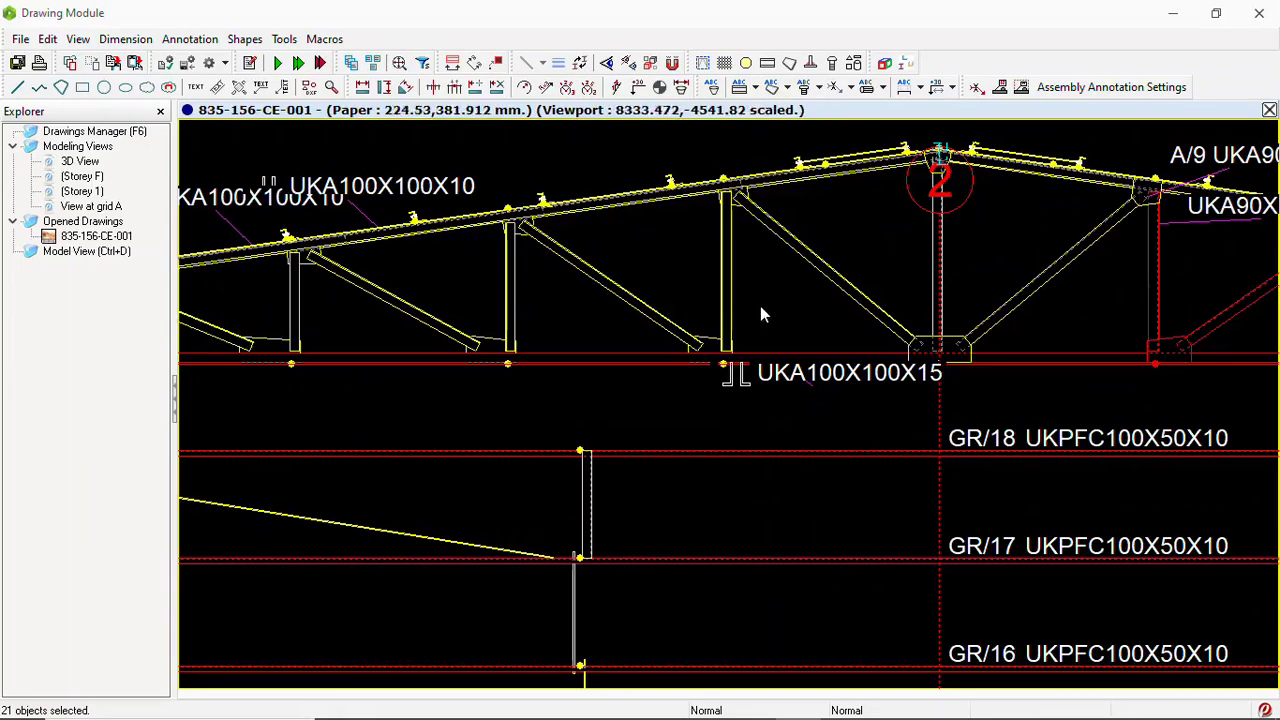
Annotate two truss verticals and the diagonal between them on the grid 1 side of grid 2
{"action": "left_click_drag", "start_coordinate": [760, 312], "coordinate": [434, 255]}
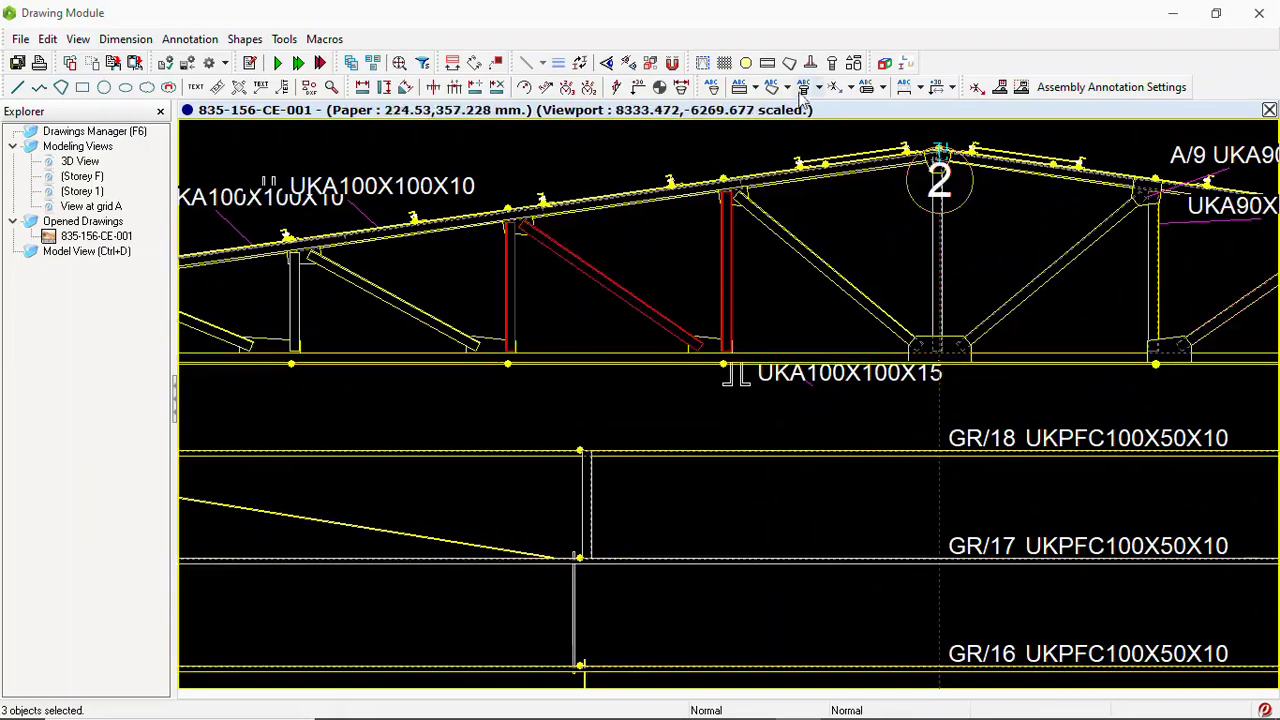
{"action": "scroll", "coordinate": [608, 386], "scroll_direction": "down", "scroll_amount": 1}
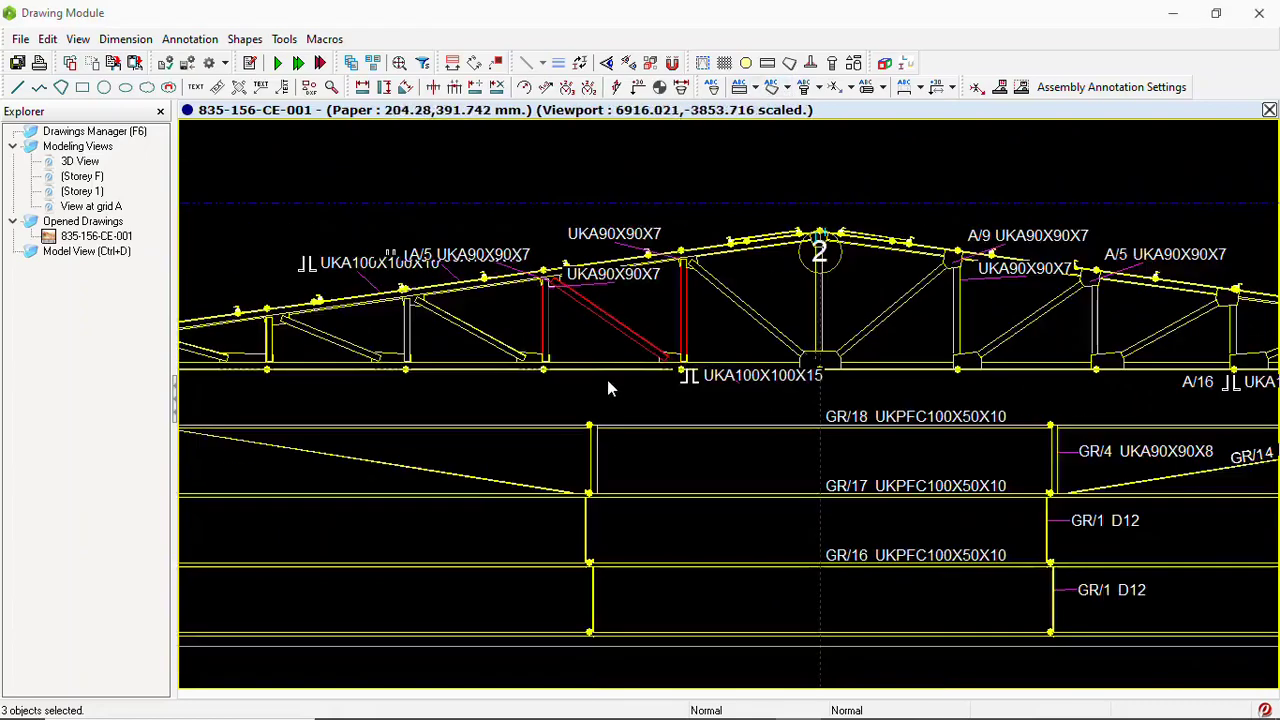
{"action": "scroll", "coordinate": [623, 354], "scroll_direction": "down", "scroll_amount": 1}
{"action": "scroll", "coordinate": [738, 358], "scroll_direction": "up", "scroll_amount": 1}
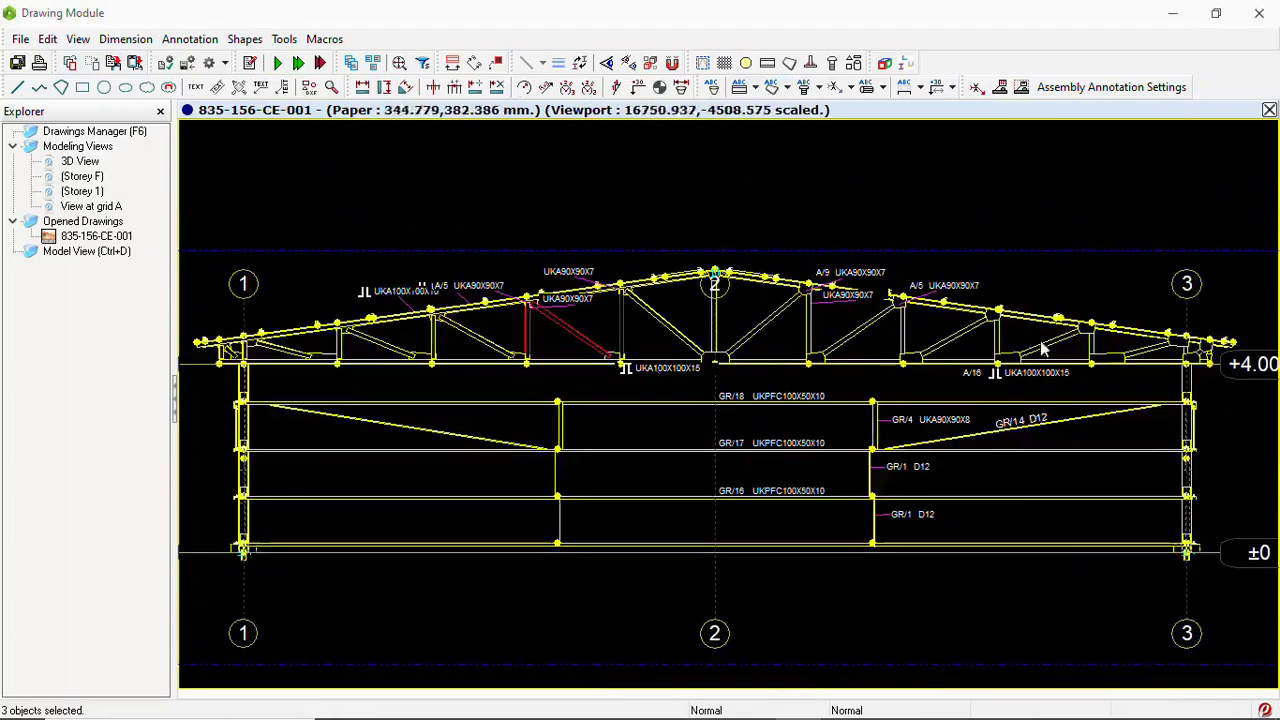
Create a viewport of the 3D View on the sheet and place it beside the grid A elevation
{"action": "scroll", "coordinate": [650, 370], "scroll_direction": "down", "scroll_amount": 2}
{"action": "scroll", "coordinate": [785, 413], "scroll_direction": "up", "scroll_amount": 2}
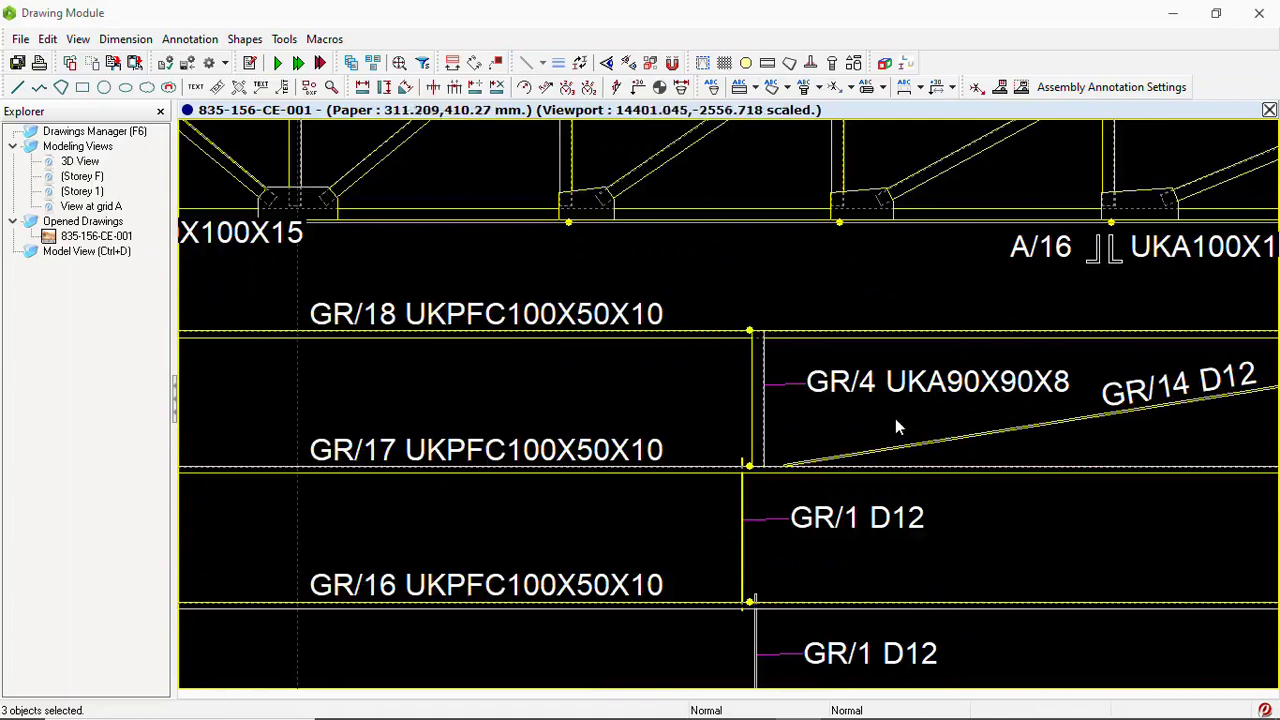
{"action": "scroll", "coordinate": [893, 404], "scroll_direction": "down", "scroll_amount": 4}
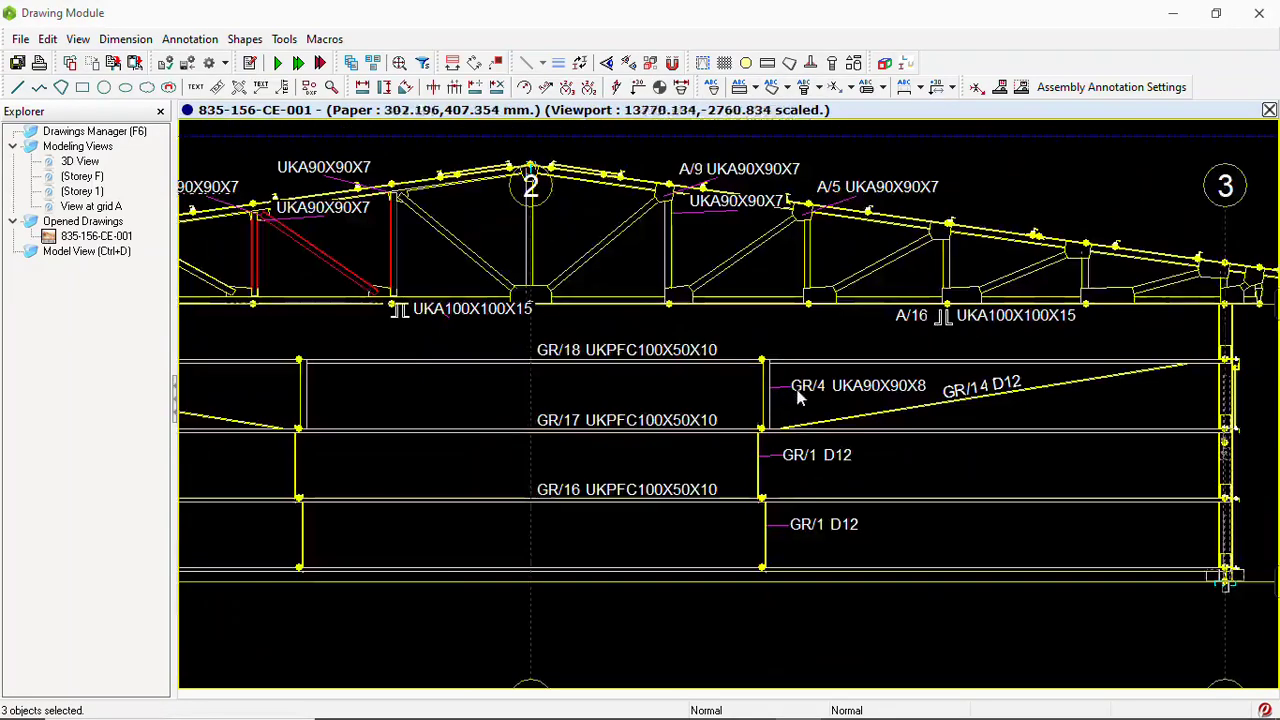
{"action": "scroll", "coordinate": [662, 446], "scroll_direction": "down", "scroll_amount": 1}
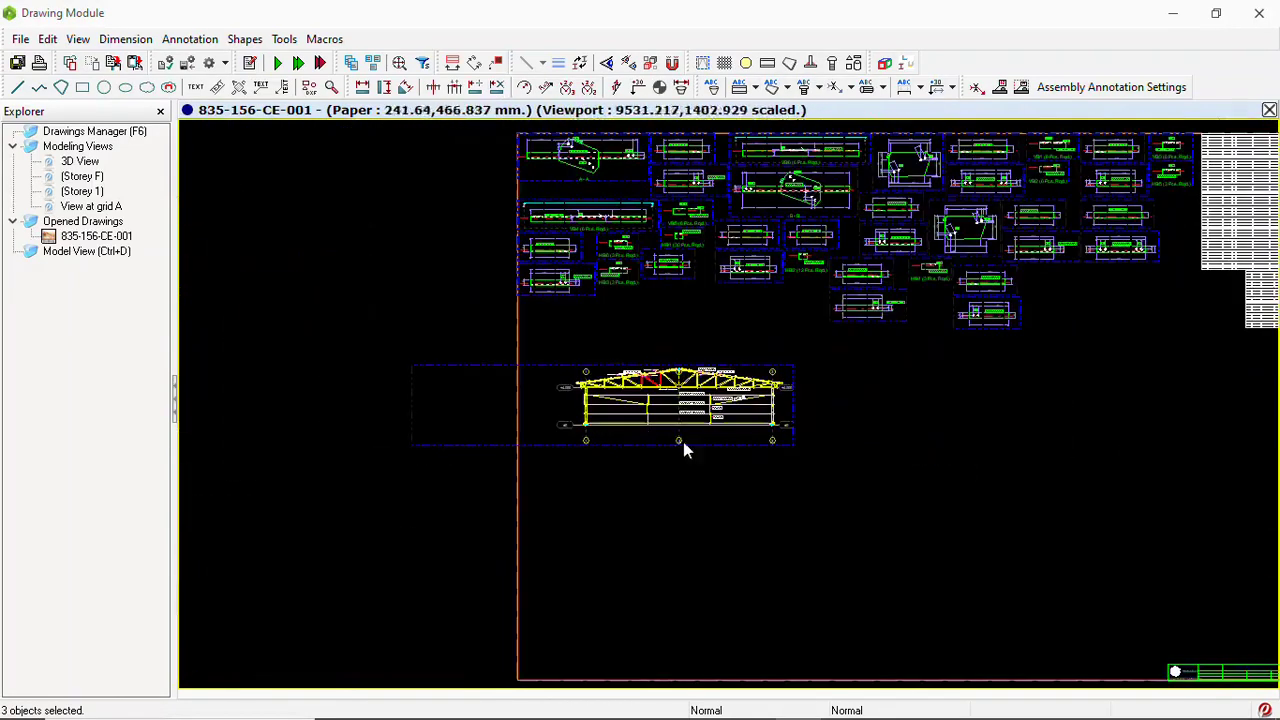
{"action": "right_click", "coordinate": [86, 174]}
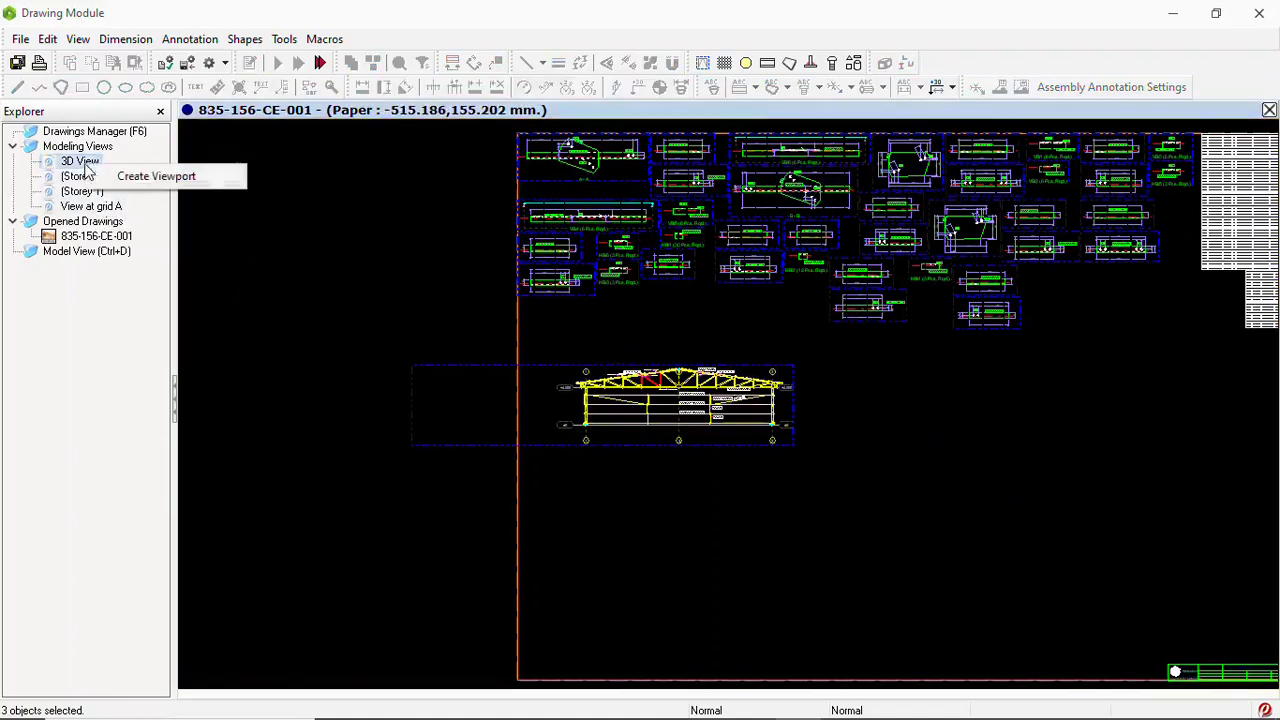
{"action": "left_click", "coordinate": [190, 178]}
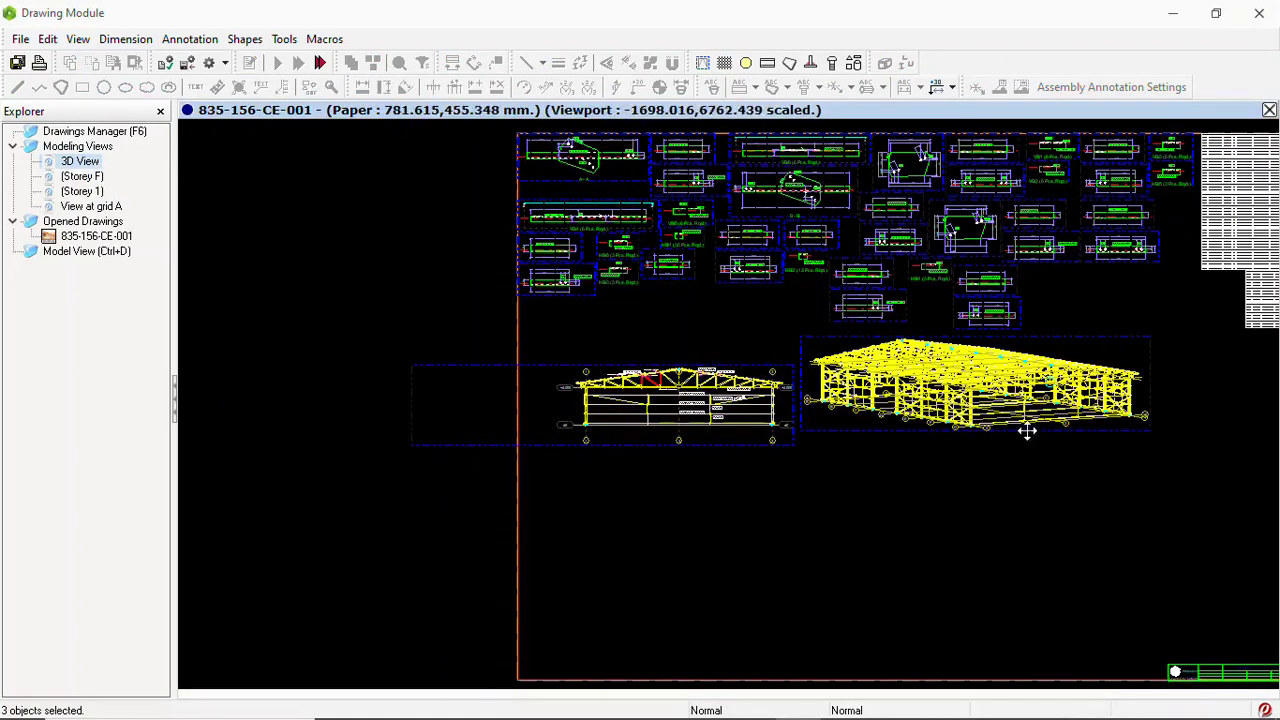
{"action": "left_click_drag", "start_coordinate": [1027, 431], "coordinate": [1112, 481]}
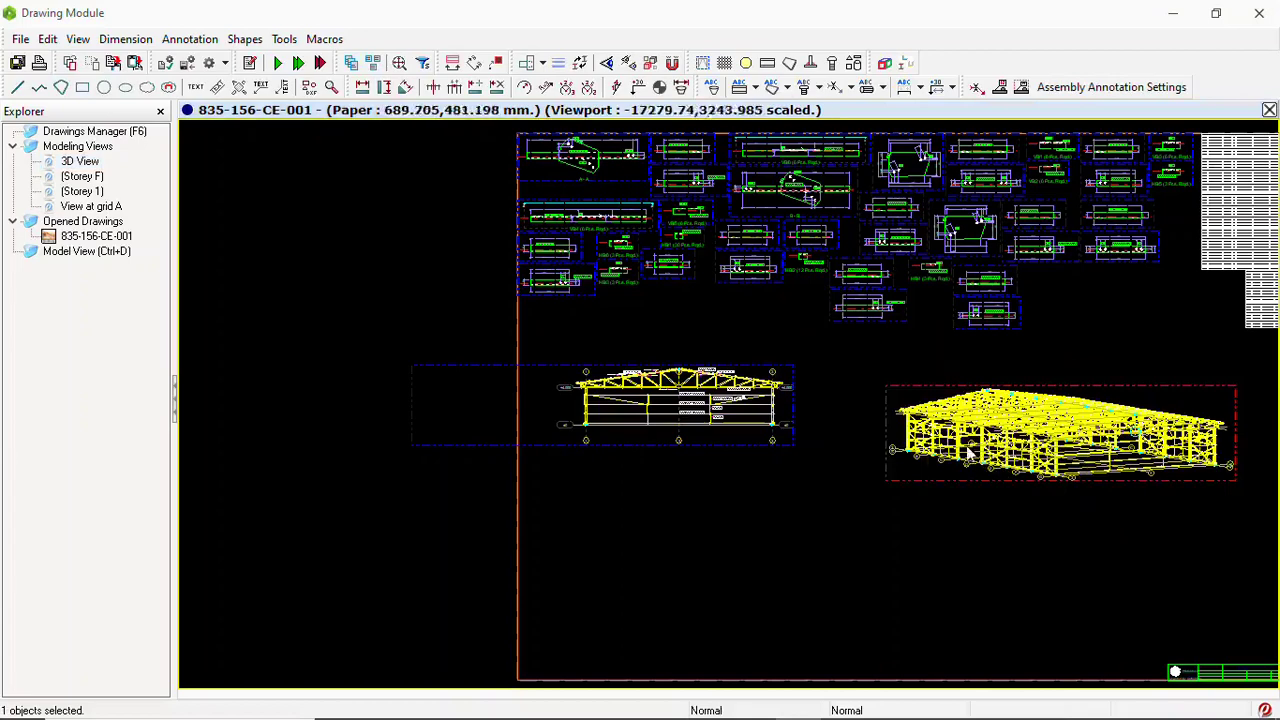
Enlarge the 3D viewport's frame vertically so it leaves more space around the building
{"action": "scroll", "coordinate": [968, 453], "scroll_direction": "up", "scroll_amount": 4}
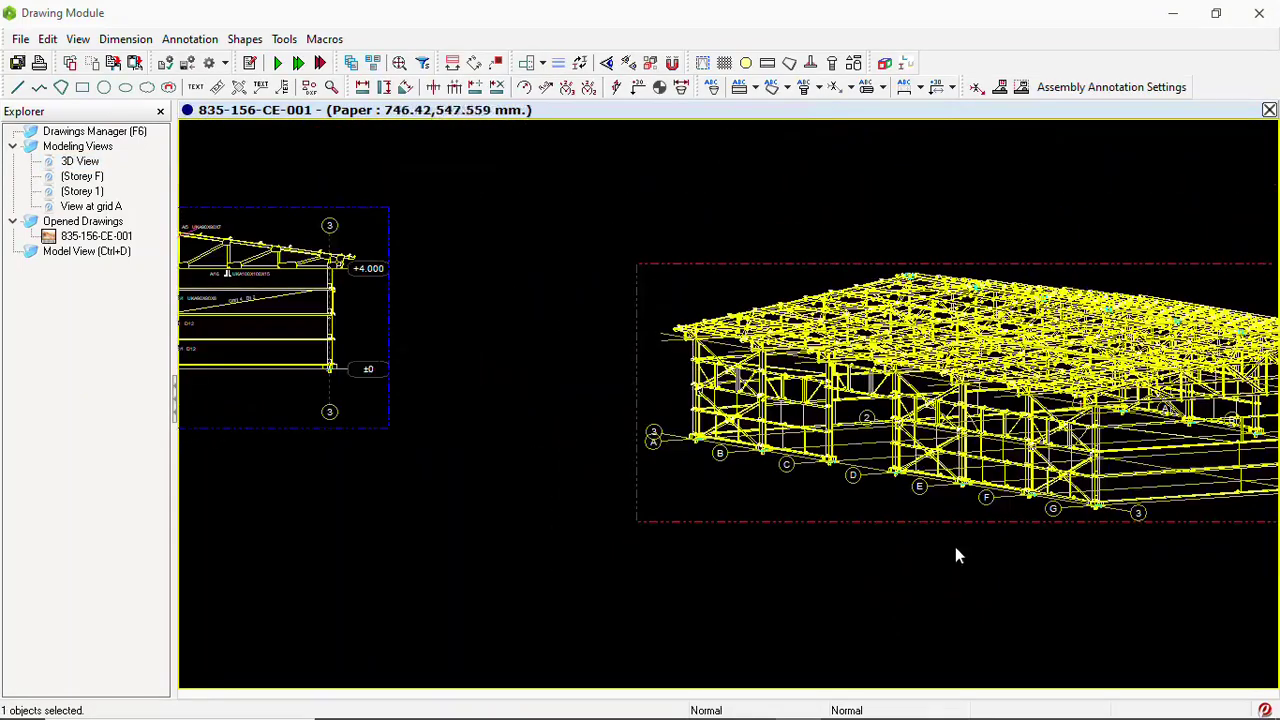
{"action": "scroll", "coordinate": [1118, 370], "scroll_direction": "down", "scroll_amount": 5}
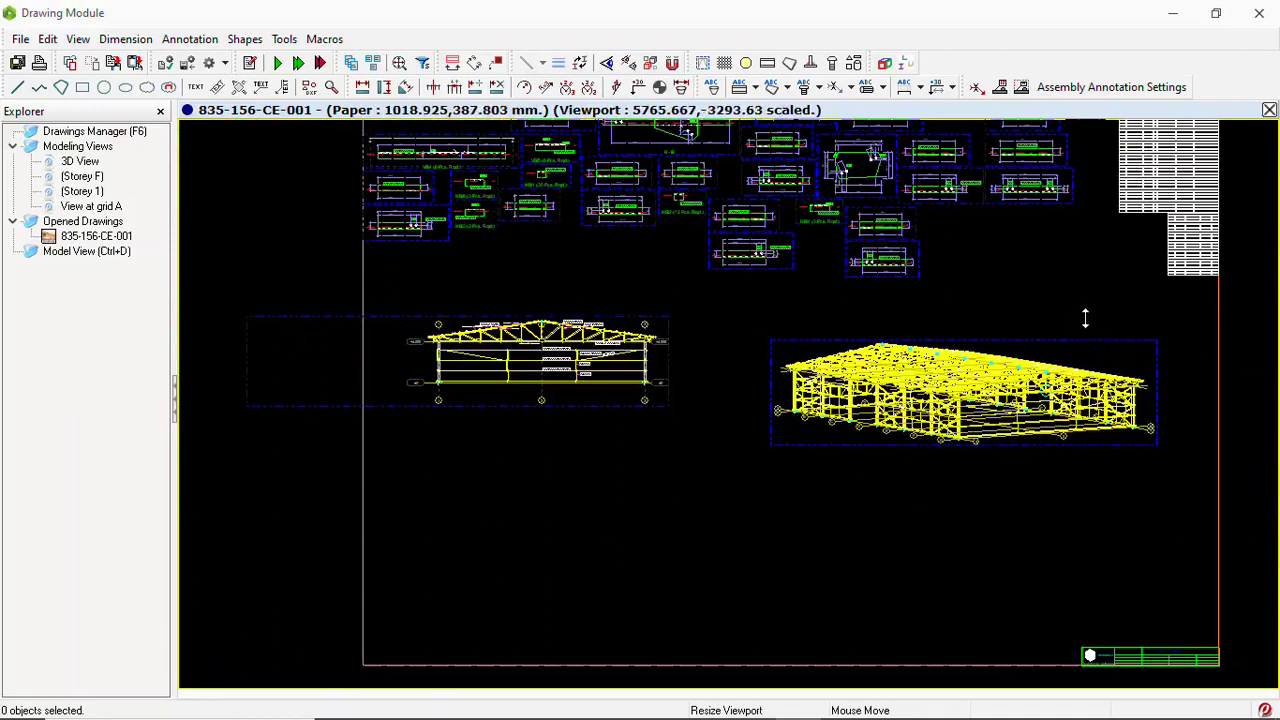
{"action": "left_click_drag", "start_coordinate": [1082, 306], "coordinate": [1021, 305]}
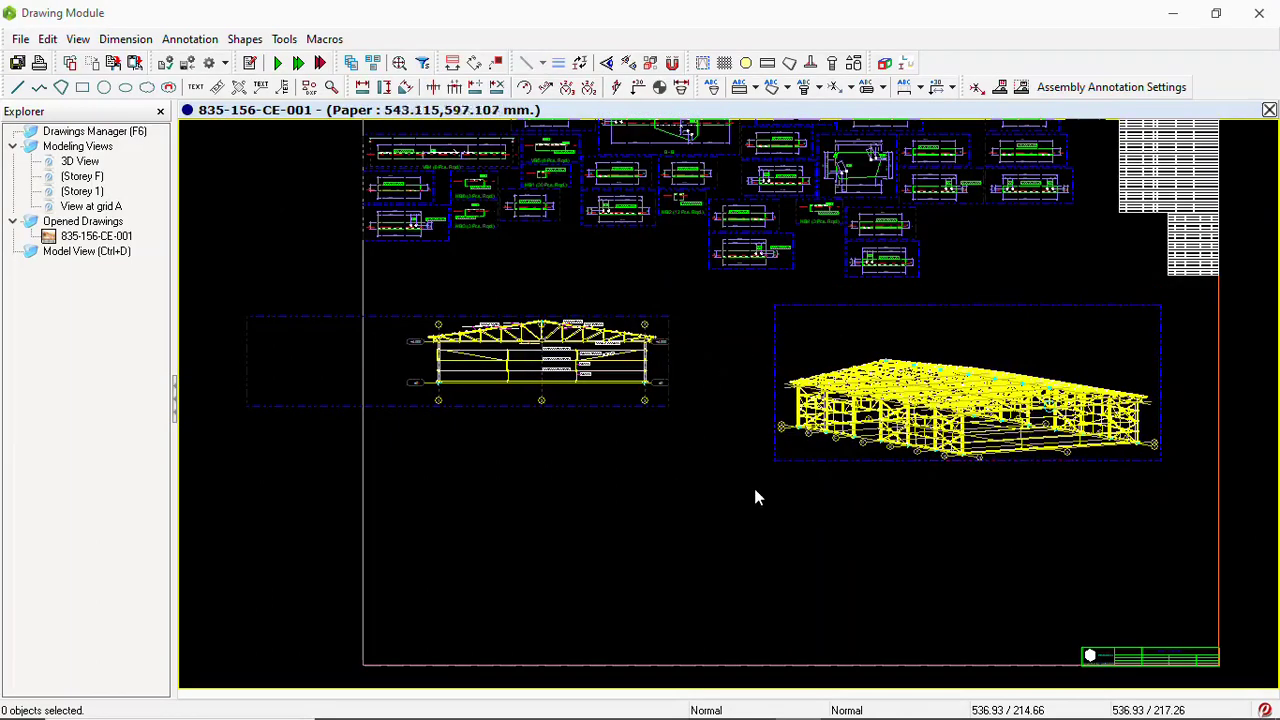
Examine the framed DETAIL A views below the elevation, from Section Top-Top through Section Right-Right, and their layout on the sheet
{"action": "scroll", "coordinate": [734, 366], "scroll_direction": "down", "scroll_amount": 3}
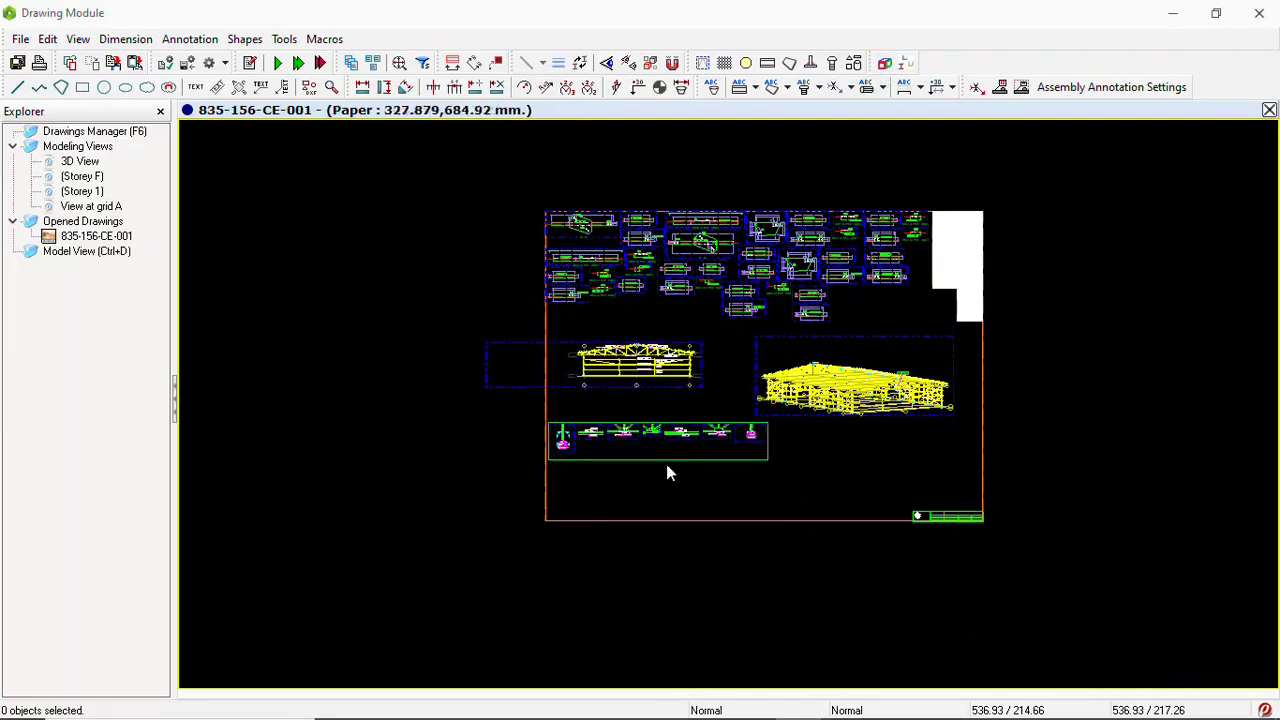
{"action": "scroll", "coordinate": [628, 447], "scroll_direction": "up", "scroll_amount": 8}
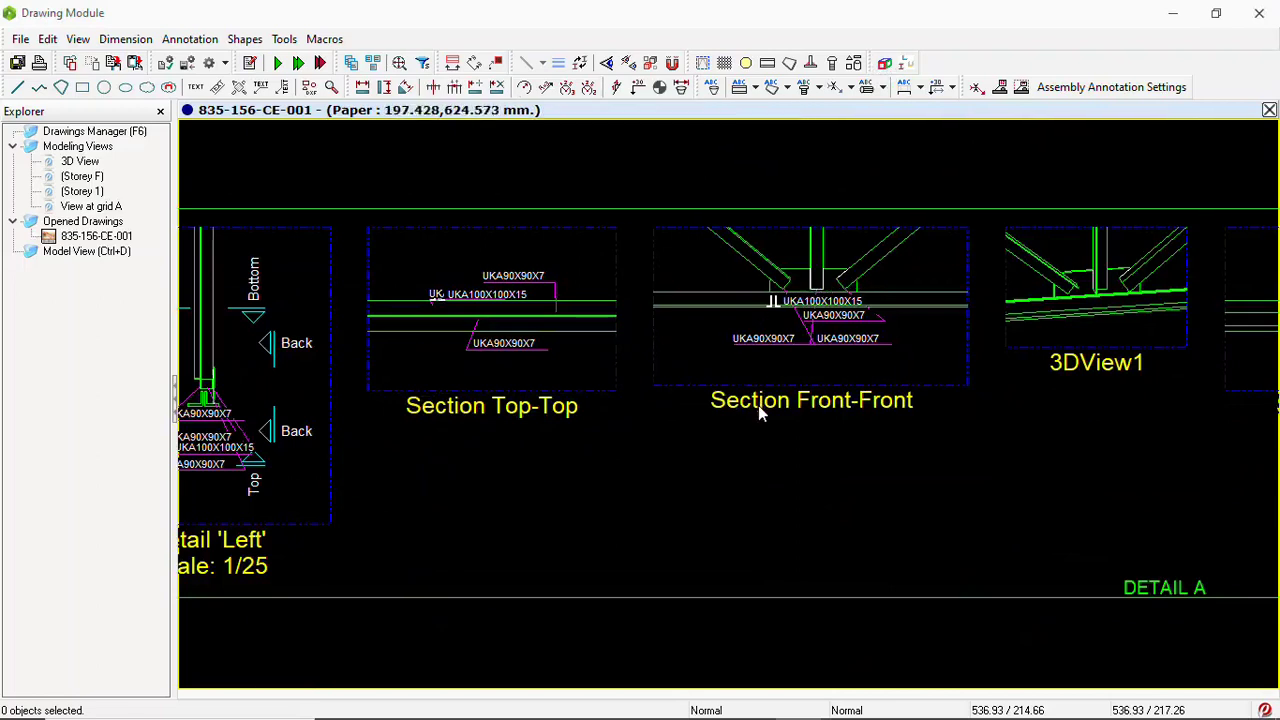
{"action": "scroll", "coordinate": [866, 418], "scroll_direction": "down", "scroll_amount": 3}
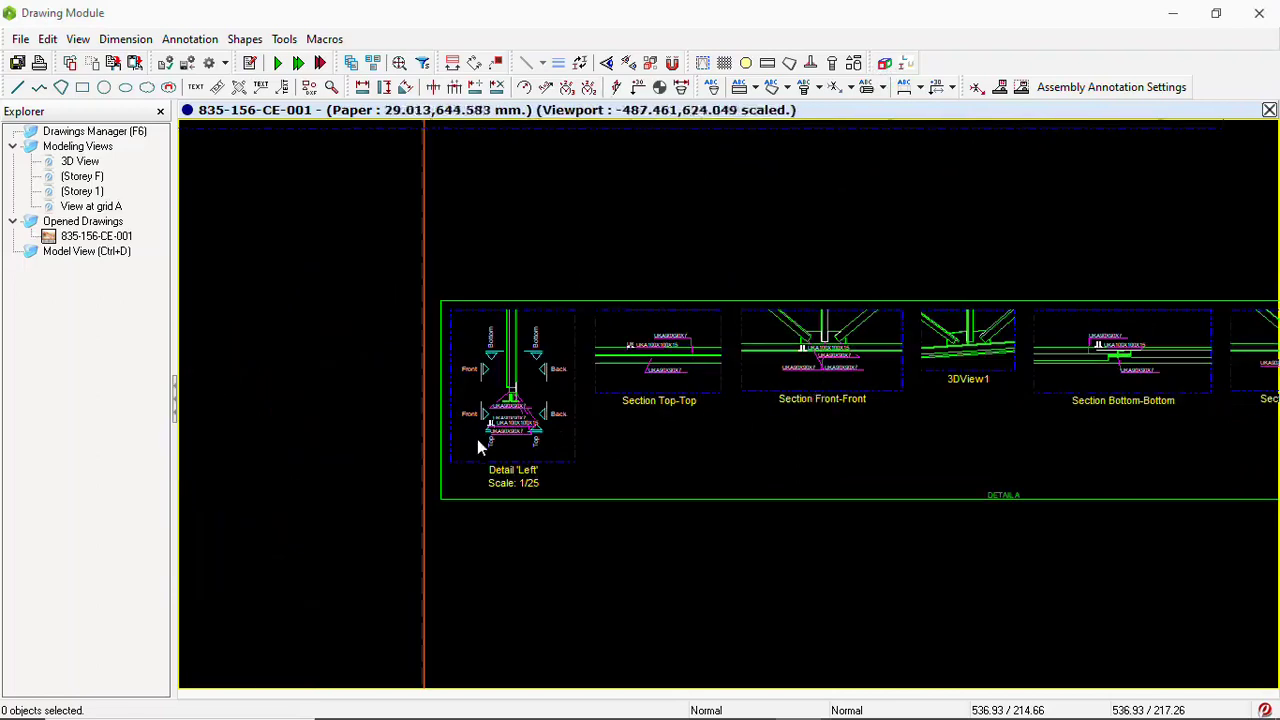
{"action": "scroll", "coordinate": [480, 446], "scroll_direction": "up", "scroll_amount": 3}
{"action": "scroll", "coordinate": [545, 508], "scroll_direction": "down", "scroll_amount": 5}
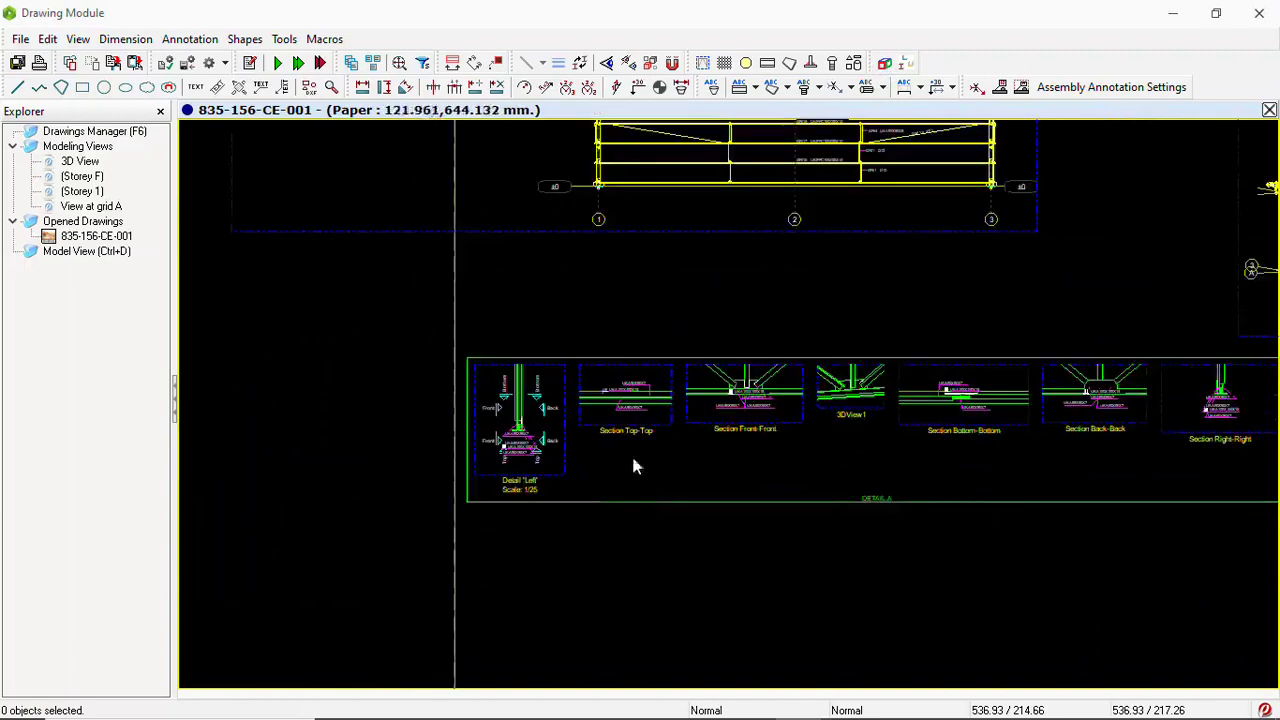
{"action": "scroll", "coordinate": [863, 430], "scroll_direction": "down", "scroll_amount": 2}
{"action": "scroll", "coordinate": [1005, 416], "scroll_direction": "up", "scroll_amount": 2}
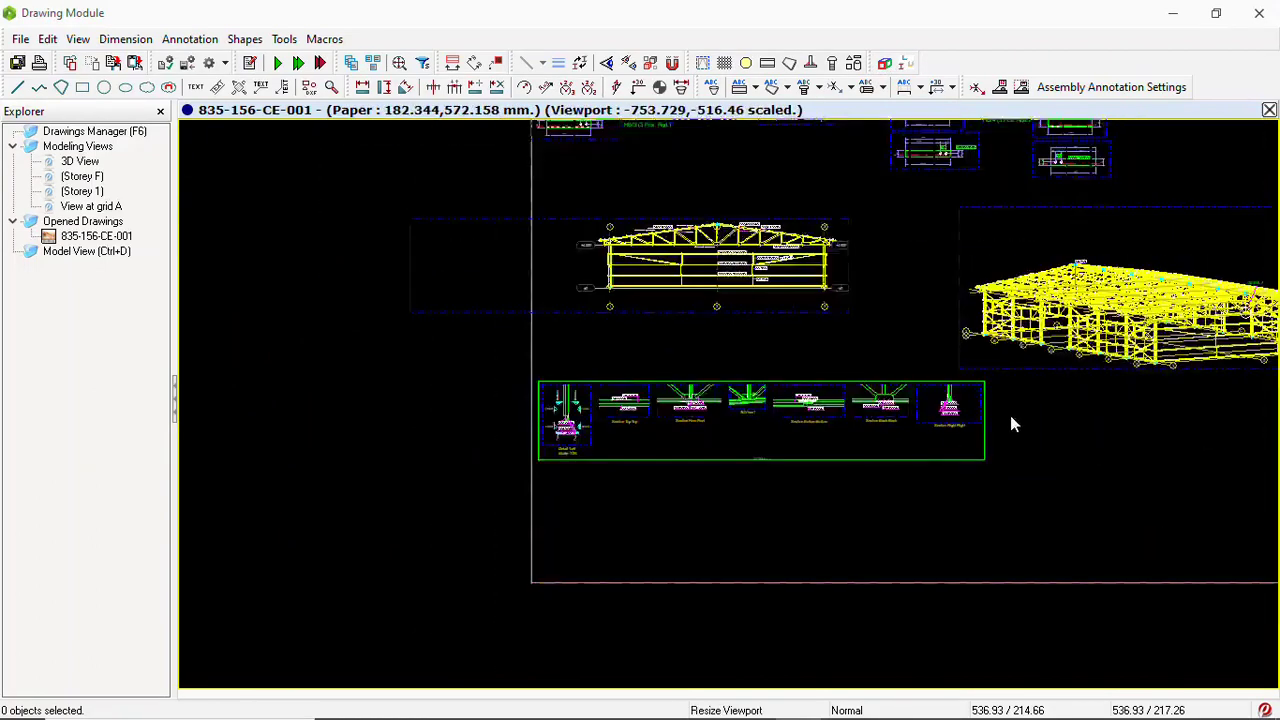
{"action": "scroll", "coordinate": [725, 466], "scroll_direction": "down", "scroll_amount": 1}
{"action": "scroll", "coordinate": [725, 468], "scroll_direction": "down", "scroll_amount": 1}
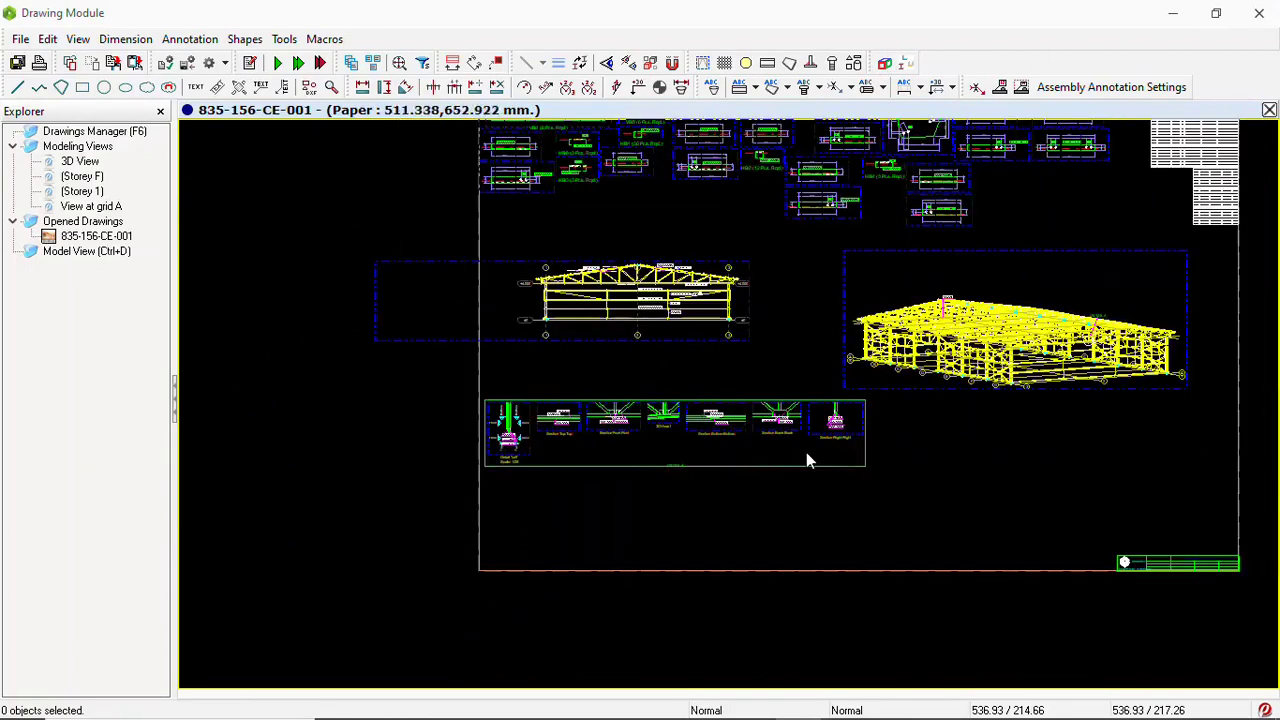
{"action": "scroll", "coordinate": [808, 460], "scroll_direction": "down", "scroll_amount": 1}
{"action": "scroll", "coordinate": [815, 500], "scroll_direction": "down", "scroll_amount": 1}
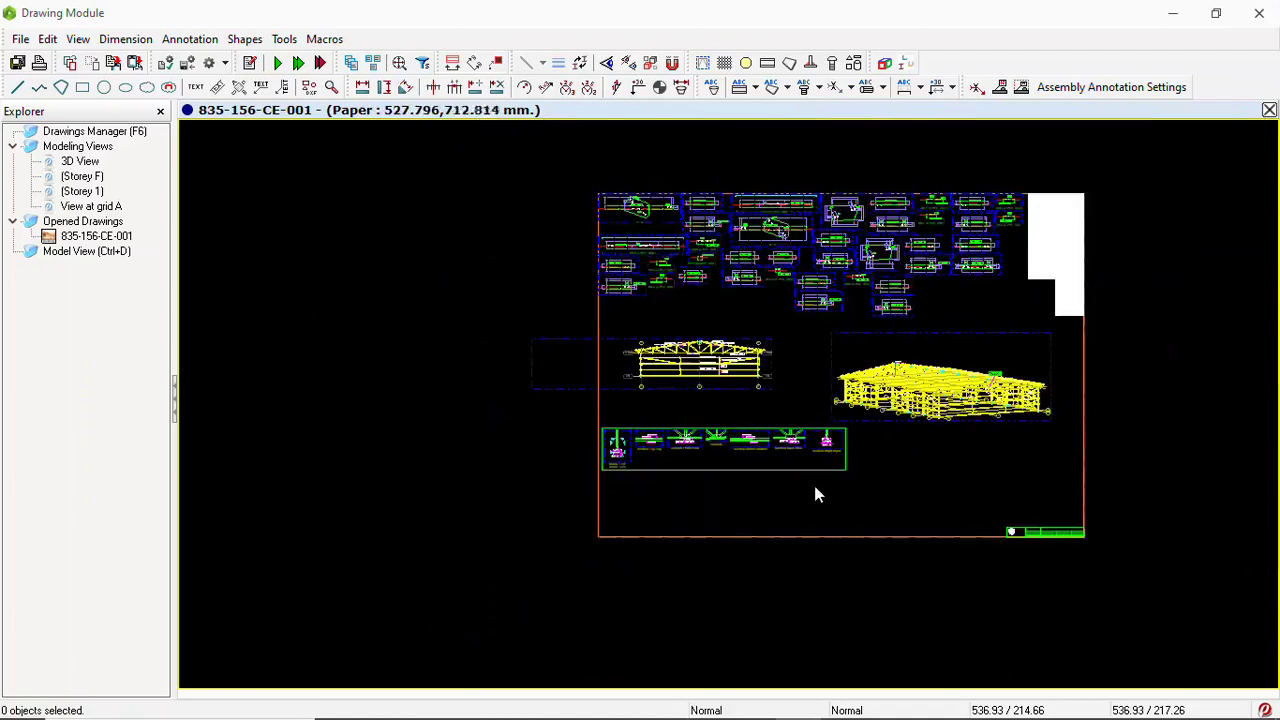
{"action": "scroll", "coordinate": [771, 460], "scroll_direction": "up", "scroll_amount": 5}
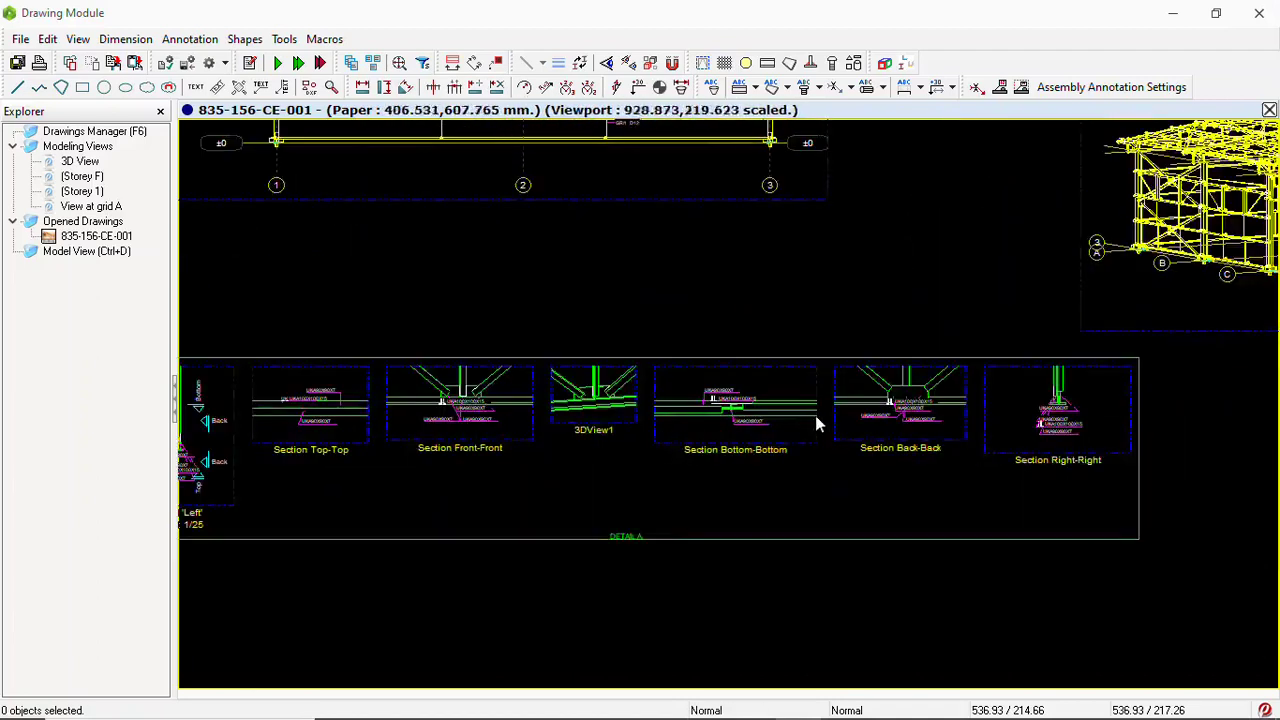
{"action": "scroll", "coordinate": [580, 434], "scroll_direction": "down", "scroll_amount": 3}
{"action": "scroll", "coordinate": [562, 445], "scroll_direction": "up", "scroll_amount": 3}
{"action": "scroll", "coordinate": [636, 404], "scroll_direction": "down", "scroll_amount": 3}
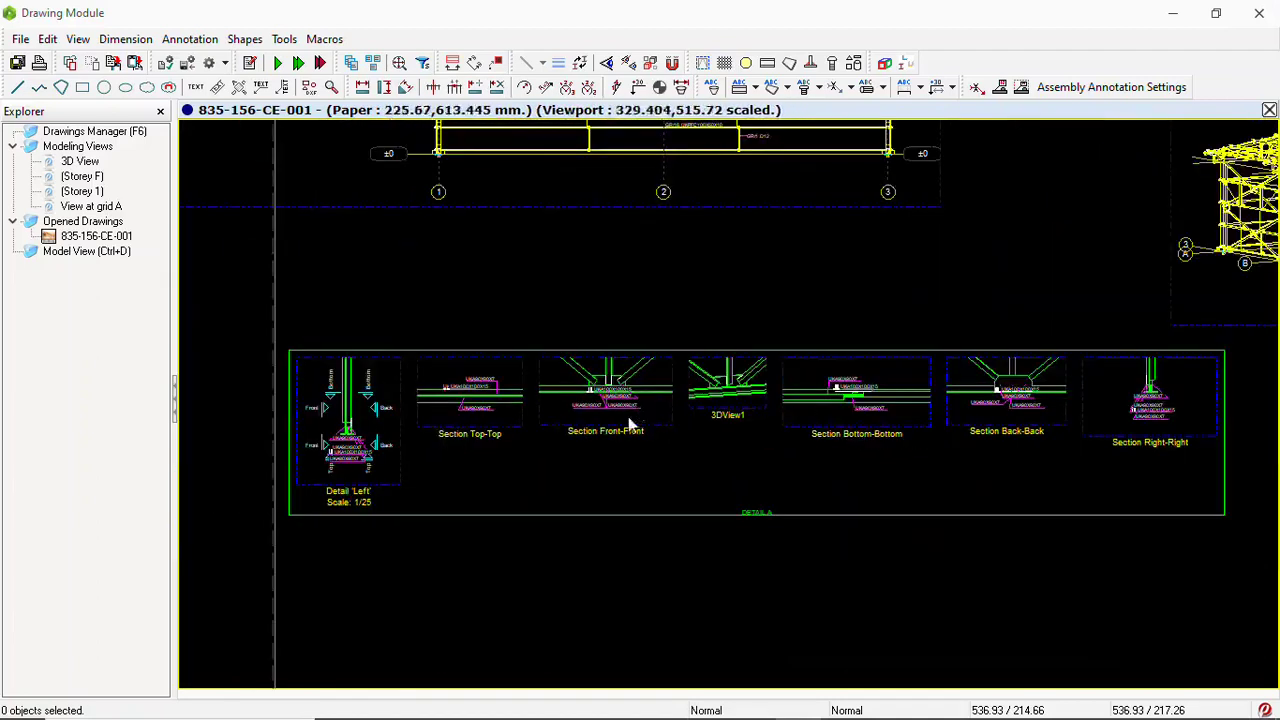
{"action": "scroll", "coordinate": [747, 450], "scroll_direction": "up", "scroll_amount": 2}
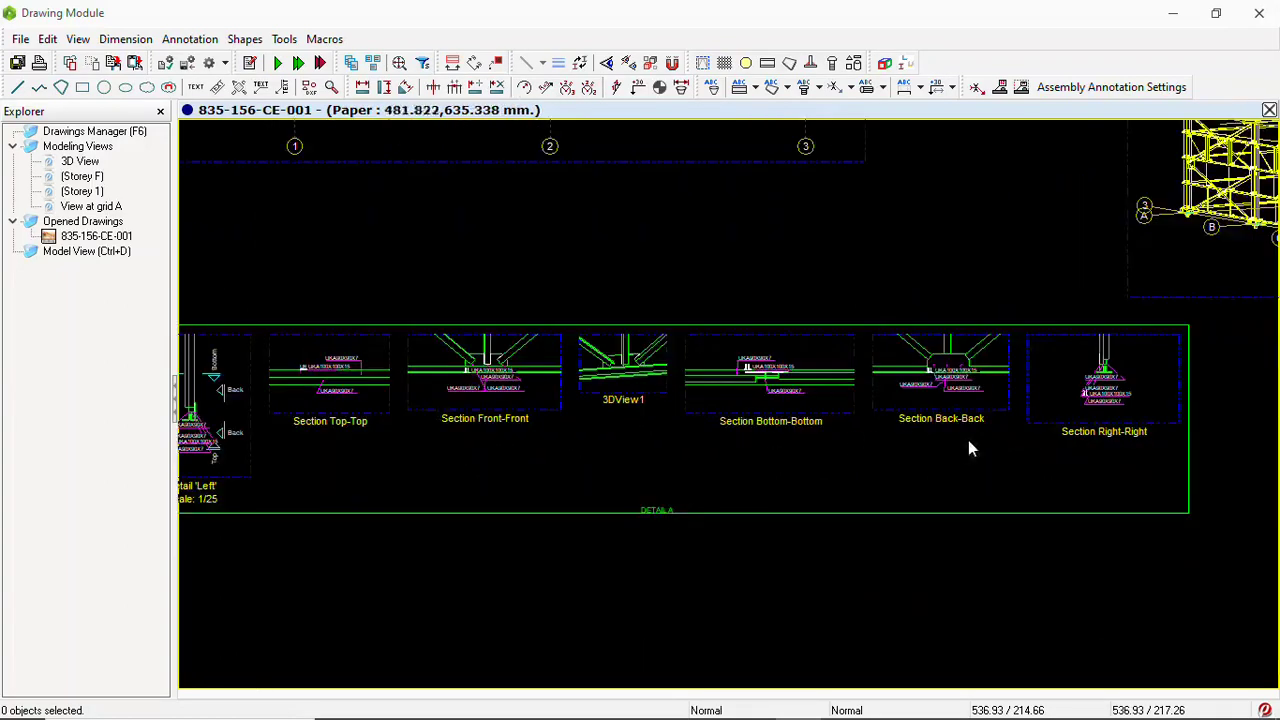
{"action": "scroll", "coordinate": [970, 445], "scroll_direction": "down", "scroll_amount": 1}
{"action": "scroll", "coordinate": [342, 631], "scroll_direction": "down", "scroll_amount": 1}
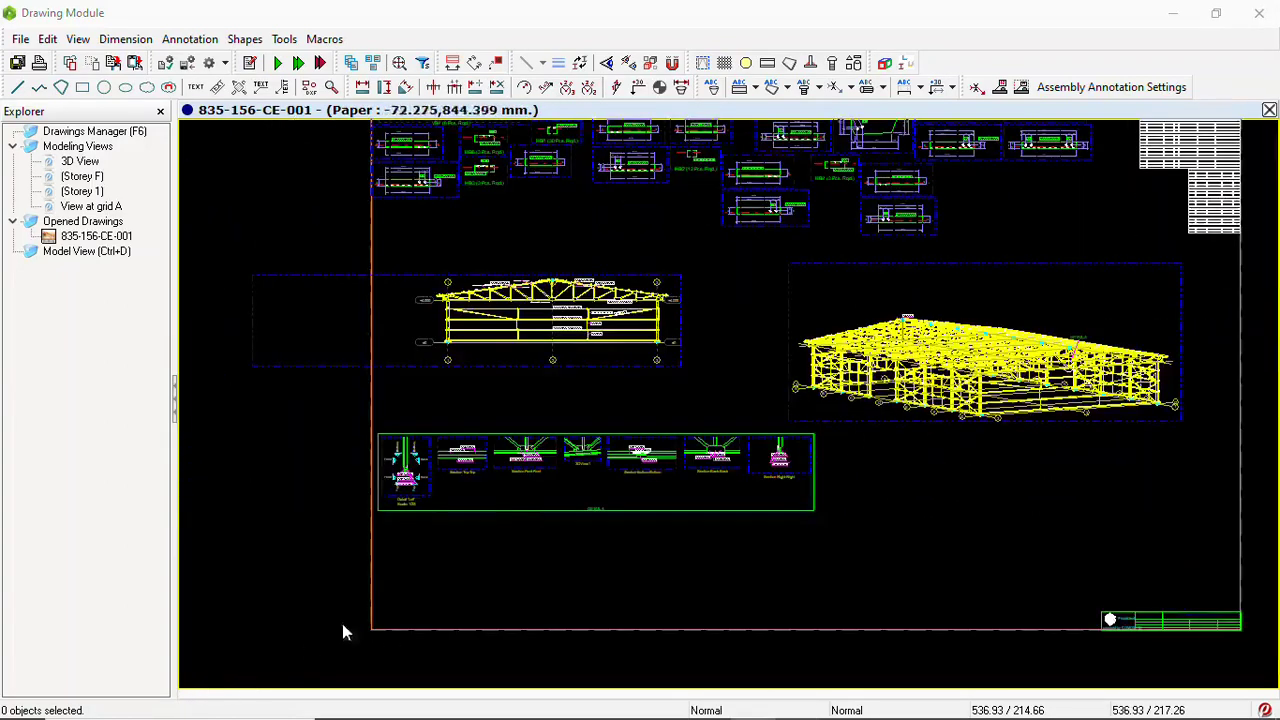
Inspect the section marks and profile labels in Detail 'Left', Section Top-Top and the adjoining section views
{"action": "scroll", "coordinate": [460, 472], "scroll_direction": "up", "scroll_amount": 3}
{"action": "scroll", "coordinate": [357, 496], "scroll_direction": "down", "scroll_amount": 1}
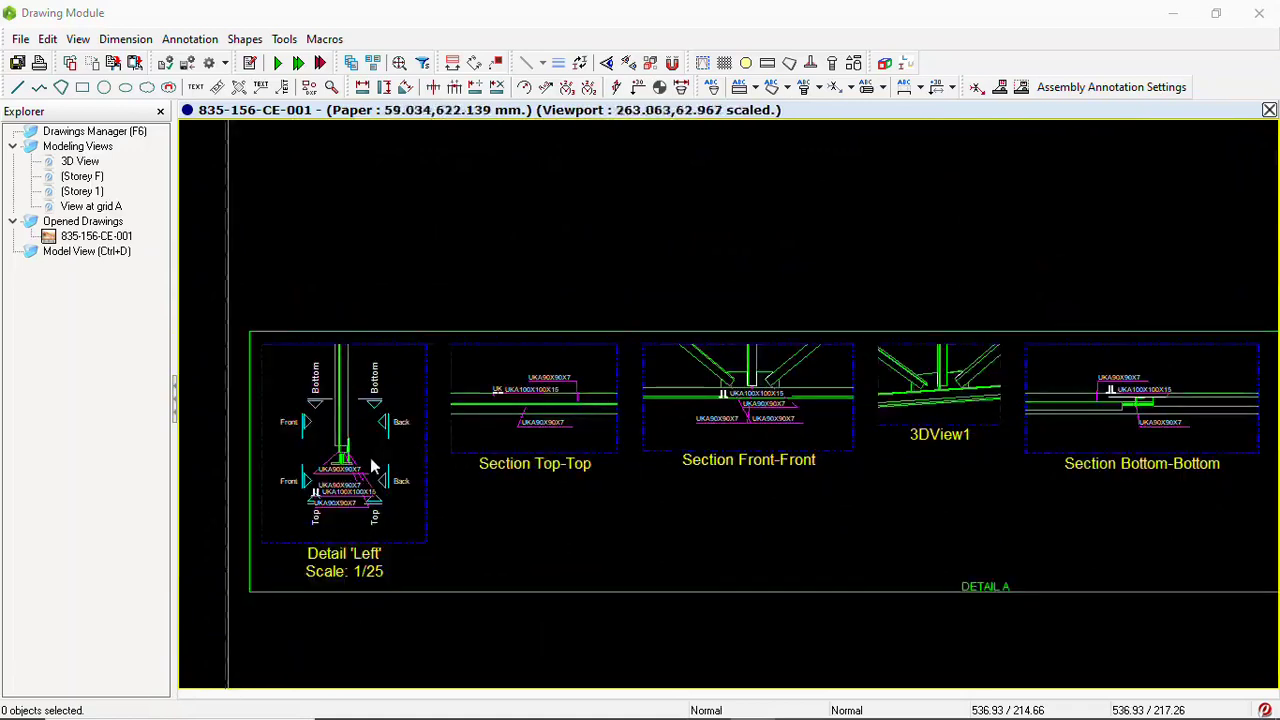
{"action": "scroll", "coordinate": [374, 466], "scroll_direction": "up", "scroll_amount": 4}
{"action": "scroll", "coordinate": [340, 366], "scroll_direction": "down", "scroll_amount": 1}
{"action": "scroll", "coordinate": [343, 400], "scroll_direction": "down", "scroll_amount": 3}
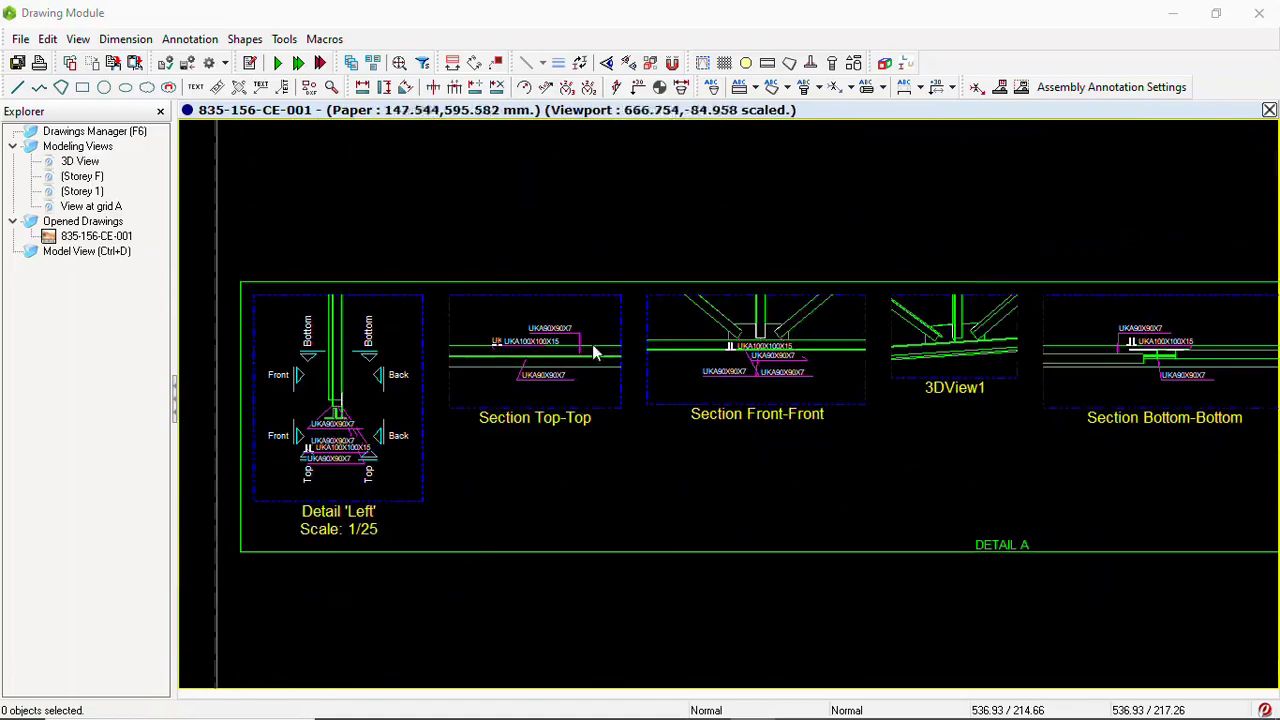
{"action": "scroll", "coordinate": [545, 347], "scroll_direction": "up", "scroll_amount": 3}
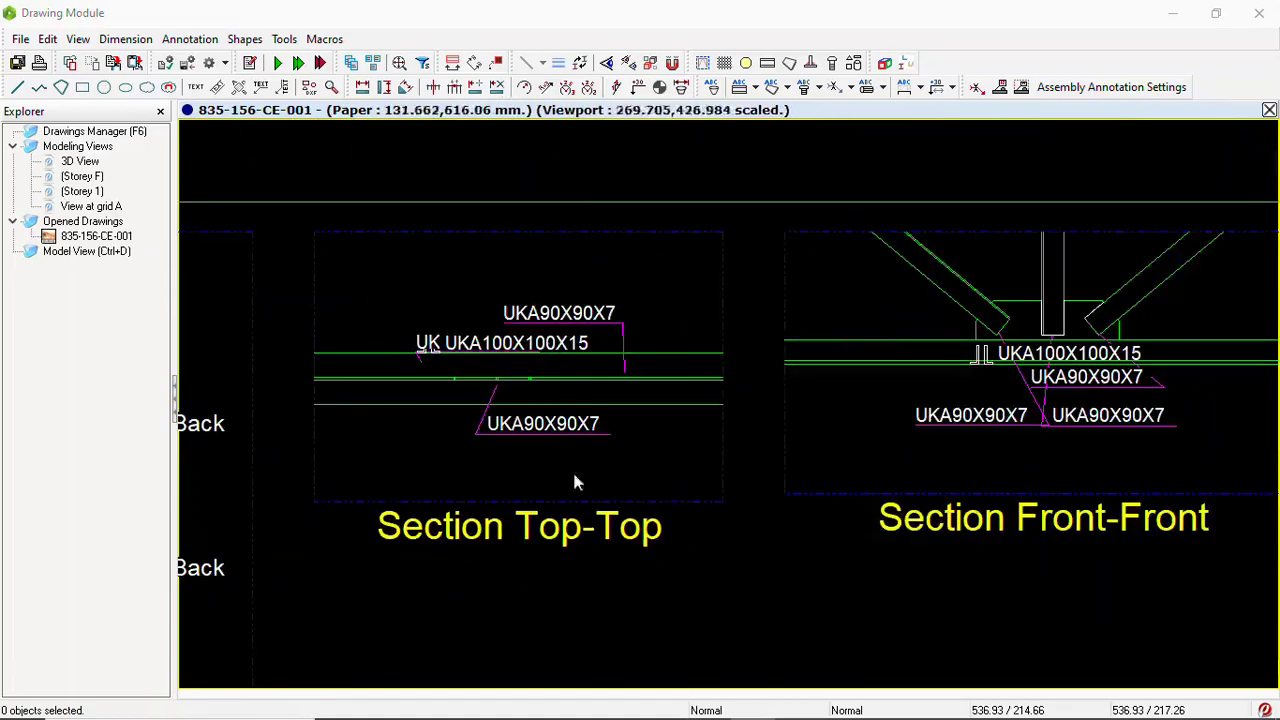
{"action": "scroll", "coordinate": [574, 482], "scroll_direction": "down", "scroll_amount": 2}
{"action": "scroll", "coordinate": [643, 450], "scroll_direction": "down", "scroll_amount": 2}
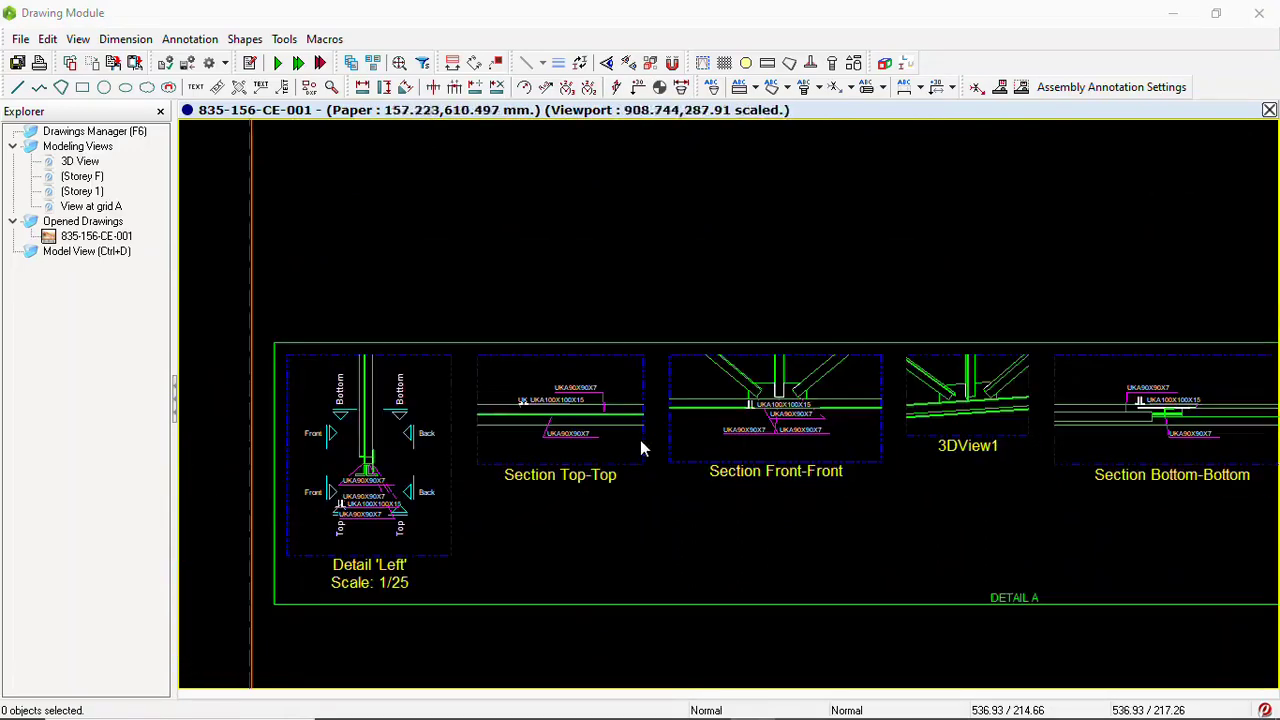
{"action": "scroll", "coordinate": [908, 423], "scroll_direction": "down", "scroll_amount": 1}
{"action": "scroll", "coordinate": [930, 435], "scroll_direction": "up", "scroll_amount": 2}
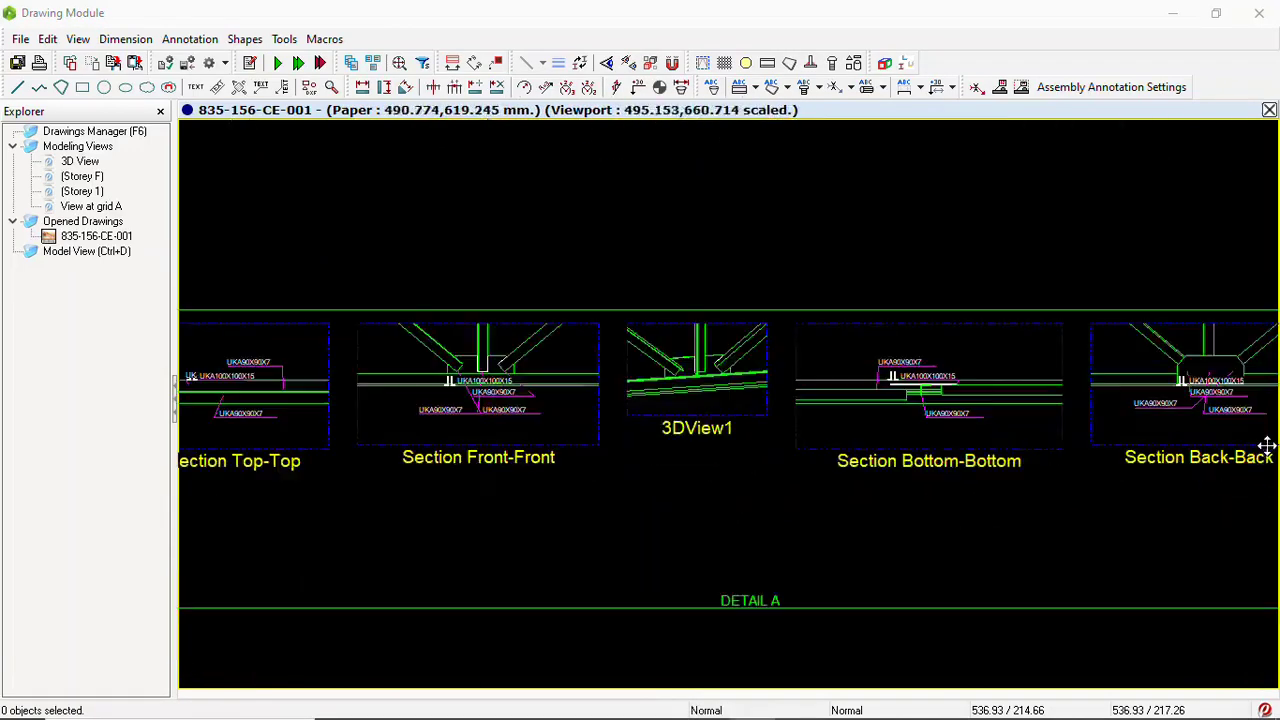
{"action": "scroll", "coordinate": [960, 445], "scroll_direction": "down", "scroll_amount": 1}
{"action": "scroll", "coordinate": [963, 440], "scroll_direction": "down", "scroll_amount": 5}
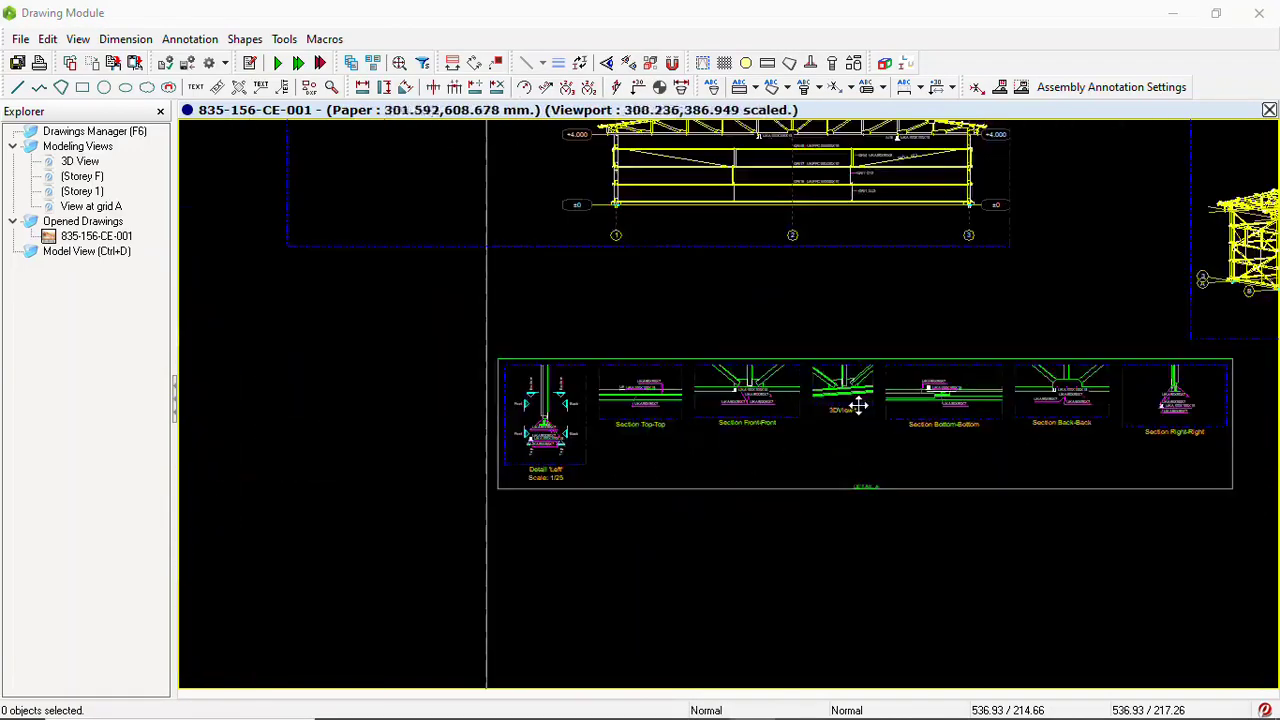
{"action": "scroll", "coordinate": [690, 293], "scroll_direction": "down", "scroll_amount": 1}
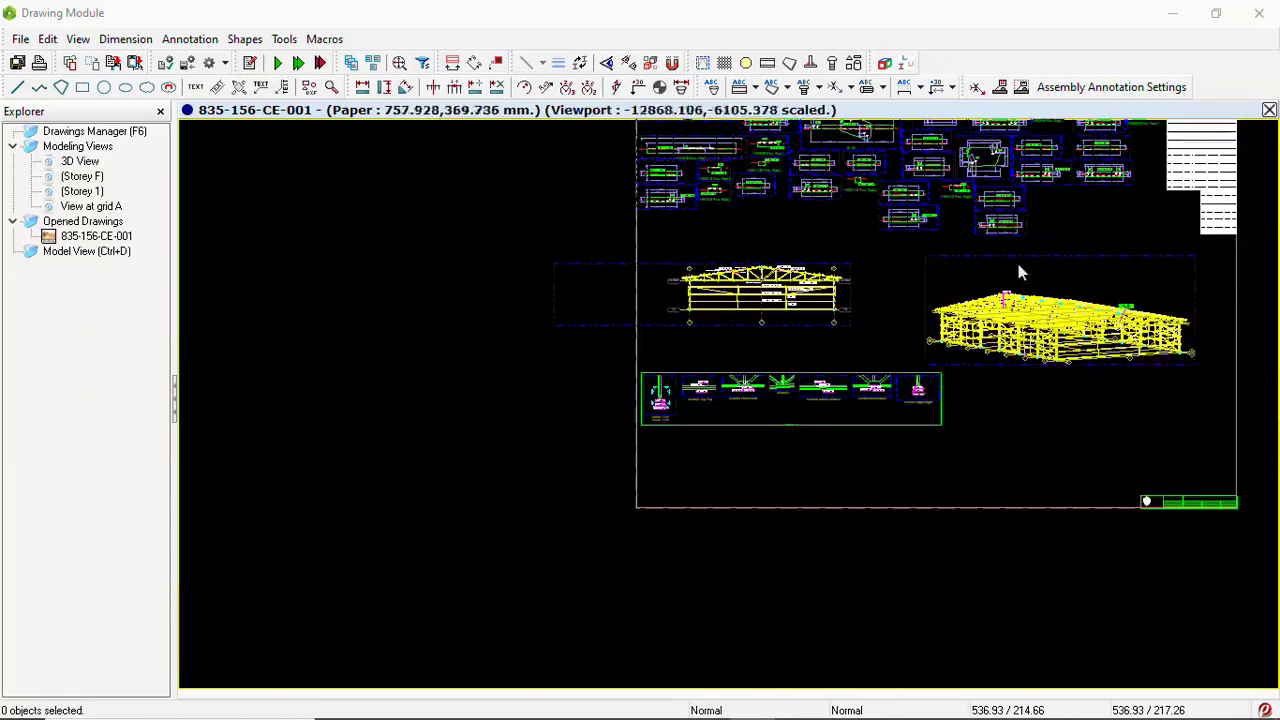
Check the circled DETAIL A node on the 3D view's end truss and compare it with the framed detail sections
{"action": "scroll", "coordinate": [819, 433], "scroll_direction": "down", "scroll_amount": 2}
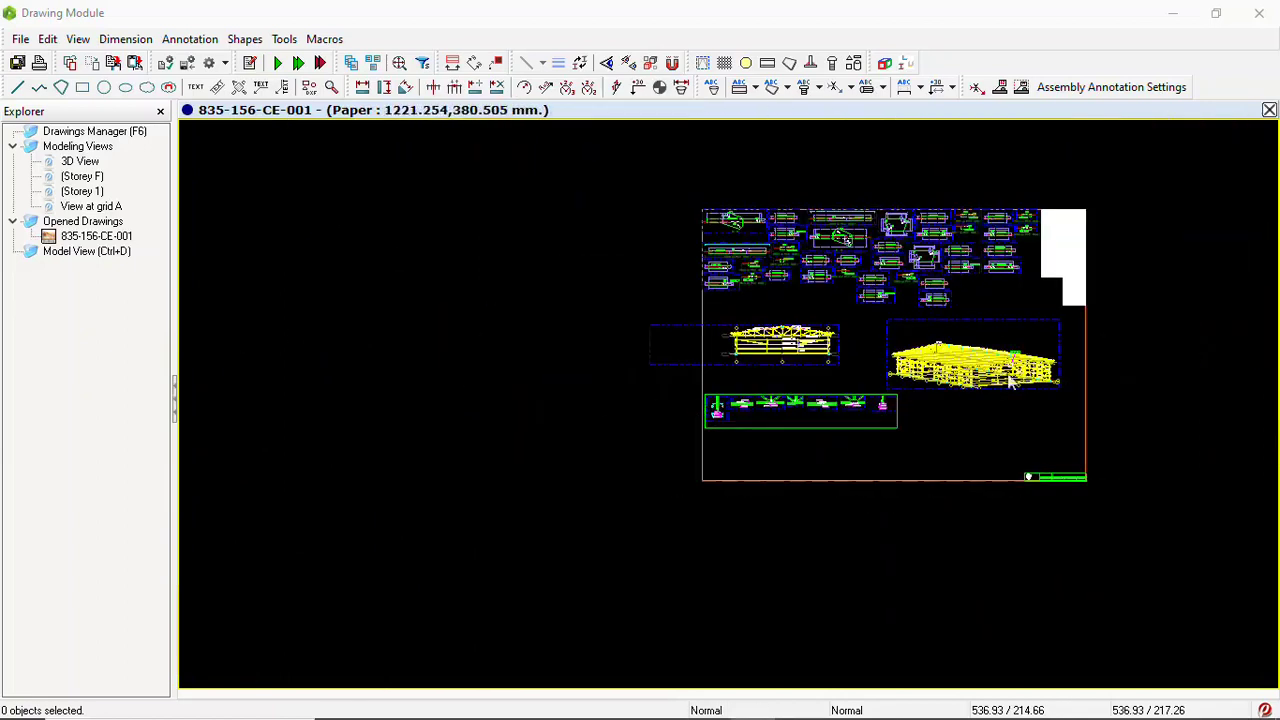
{"action": "scroll", "coordinate": [942, 428], "scroll_direction": "up", "scroll_amount": 4}
{"action": "scroll", "coordinate": [886, 425], "scroll_direction": "up", "scroll_amount": 2}
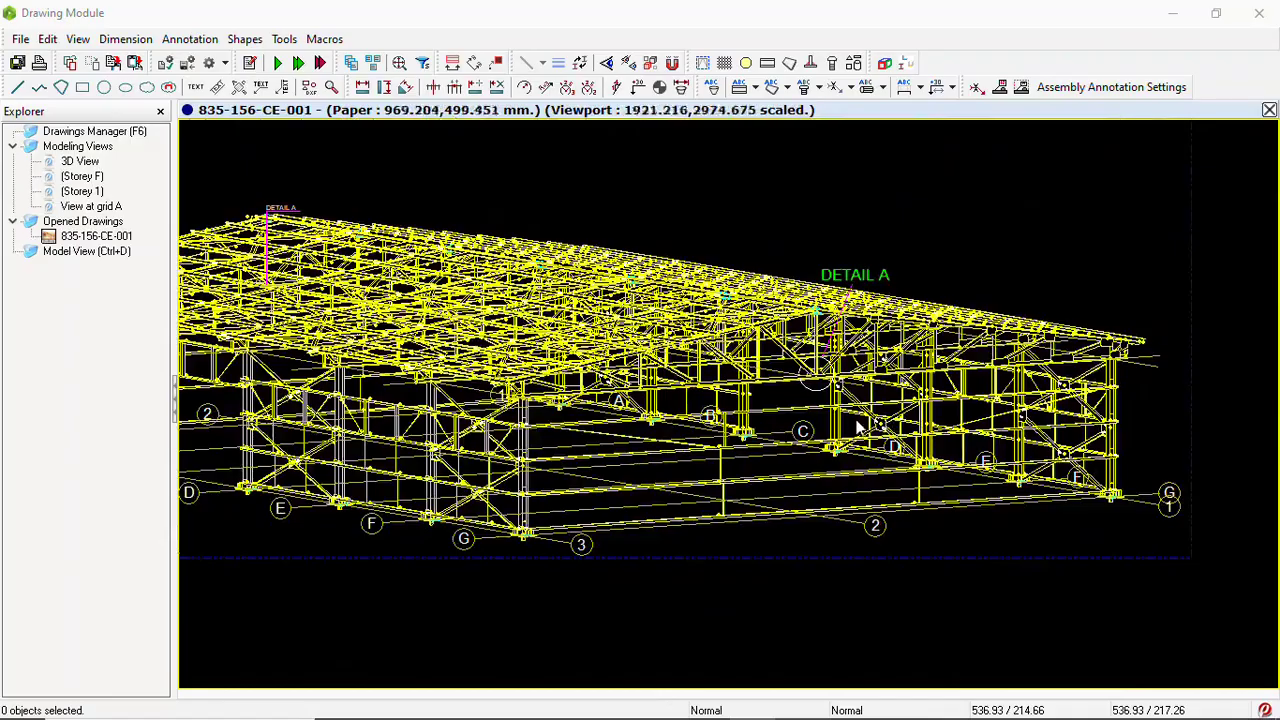
{"action": "scroll", "coordinate": [857, 428], "scroll_direction": "up", "scroll_amount": 2}
{"action": "scroll", "coordinate": [786, 320], "scroll_direction": "up", "scroll_amount": 2}
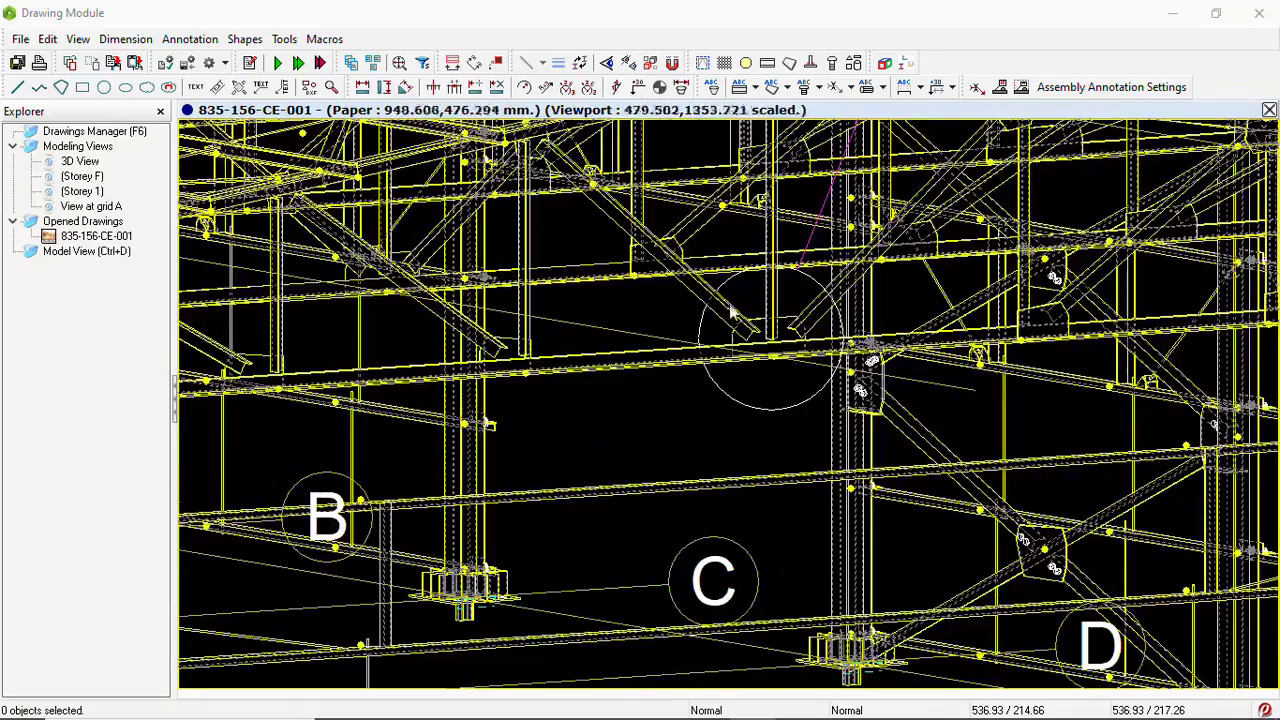
{"action": "scroll", "coordinate": [741, 392], "scroll_direction": "down", "scroll_amount": 3}
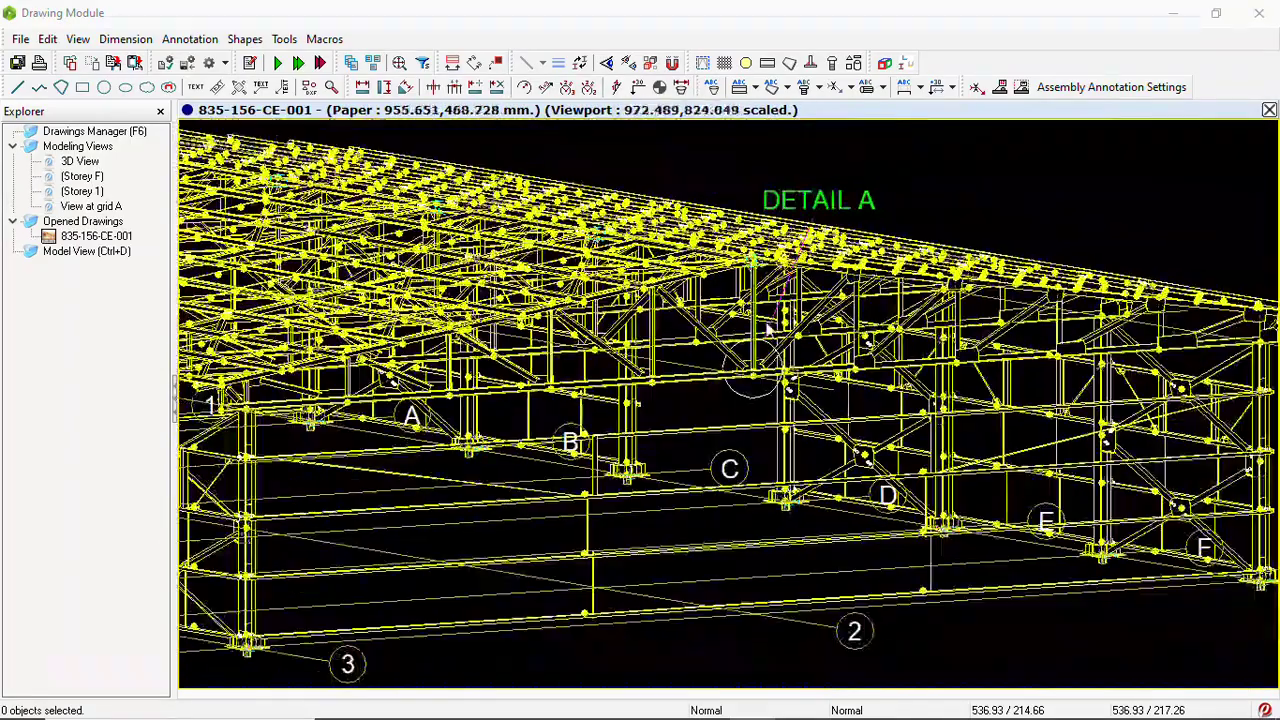
{"action": "scroll", "coordinate": [741, 356], "scroll_direction": "up", "scroll_amount": 2}
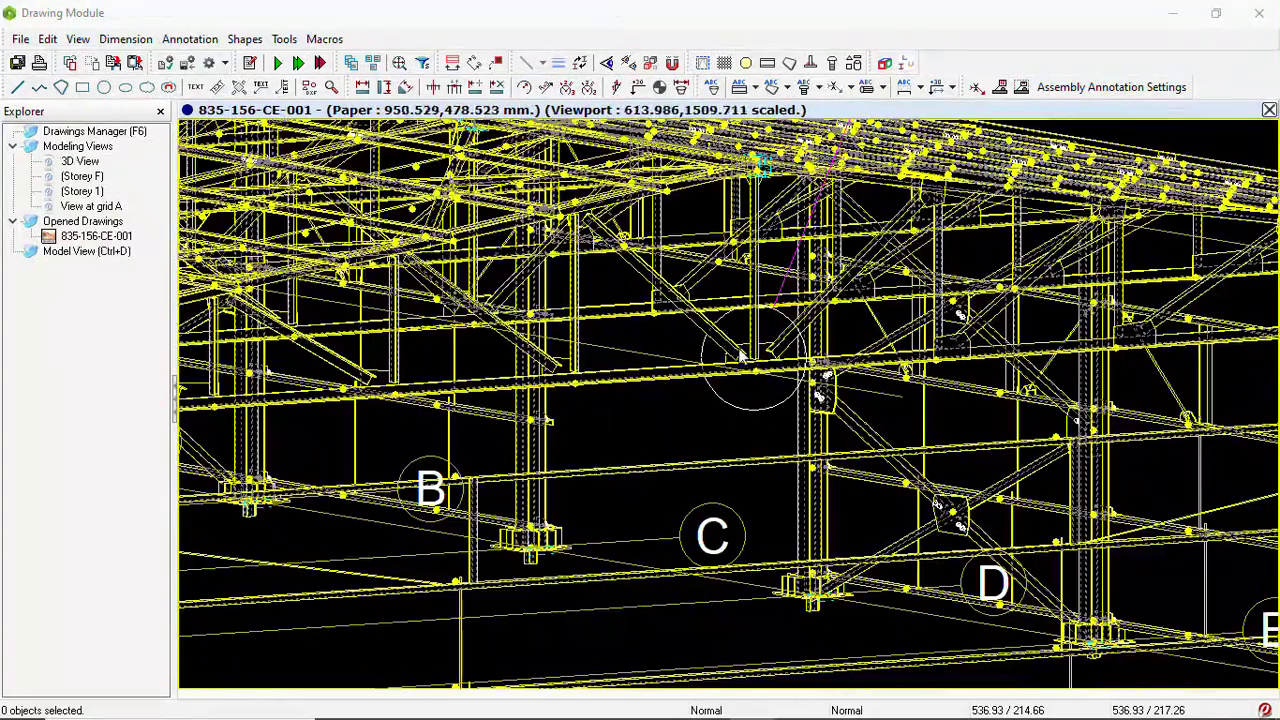
{"action": "scroll", "coordinate": [757, 368], "scroll_direction": "down", "scroll_amount": 4}
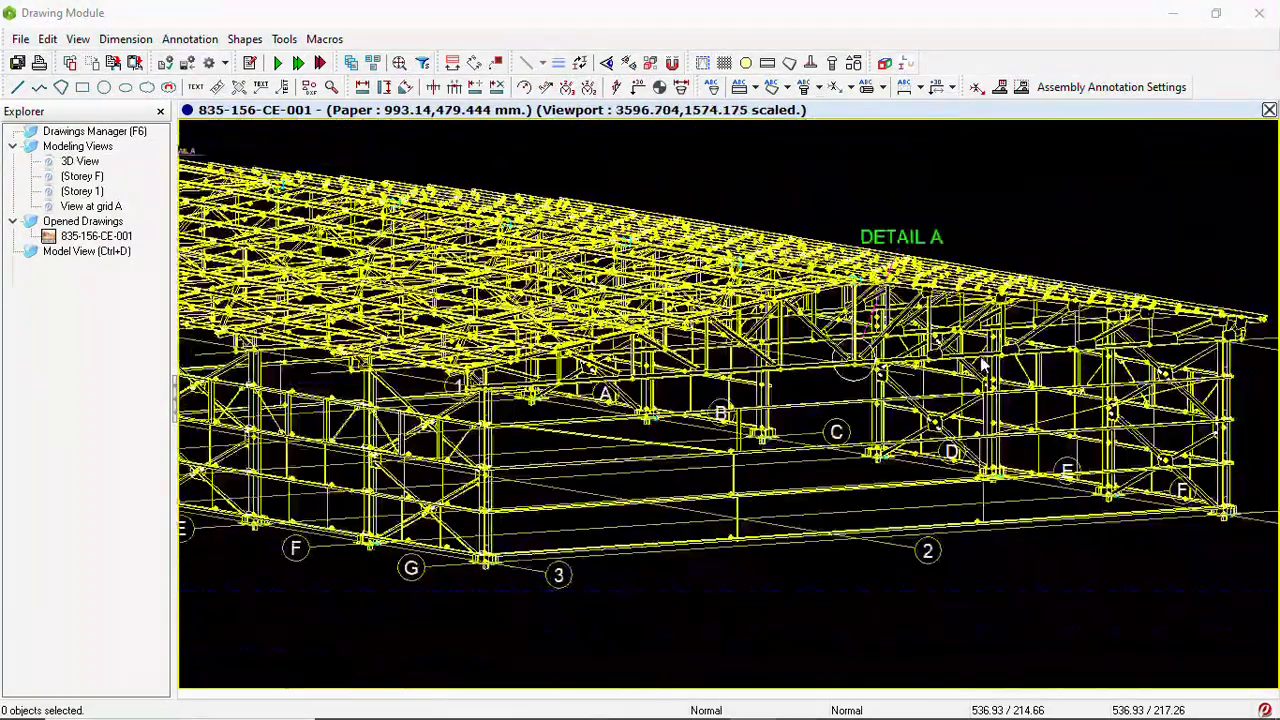
{"action": "scroll", "coordinate": [701, 517], "scroll_direction": "down", "scroll_amount": 5}
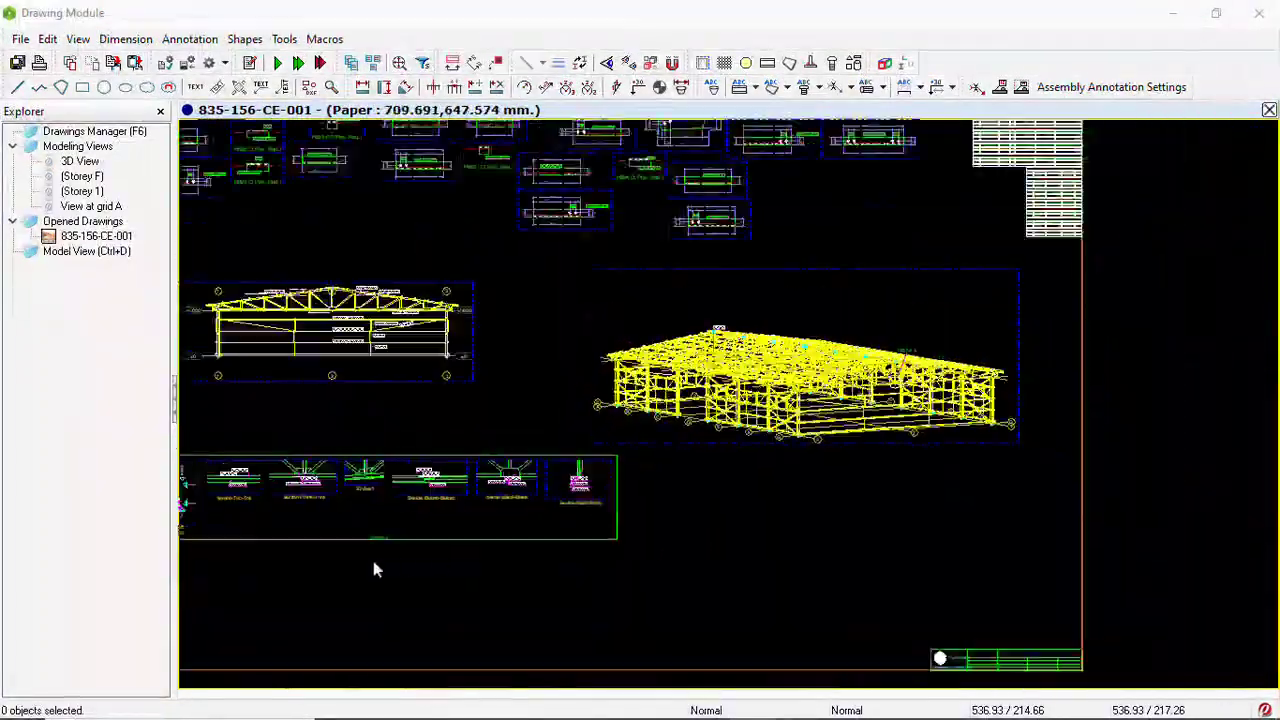
{"action": "scroll", "coordinate": [480, 522], "scroll_direction": "up", "scroll_amount": 5}
{"action": "scroll", "coordinate": [597, 454], "scroll_direction": "down", "scroll_amount": 4}
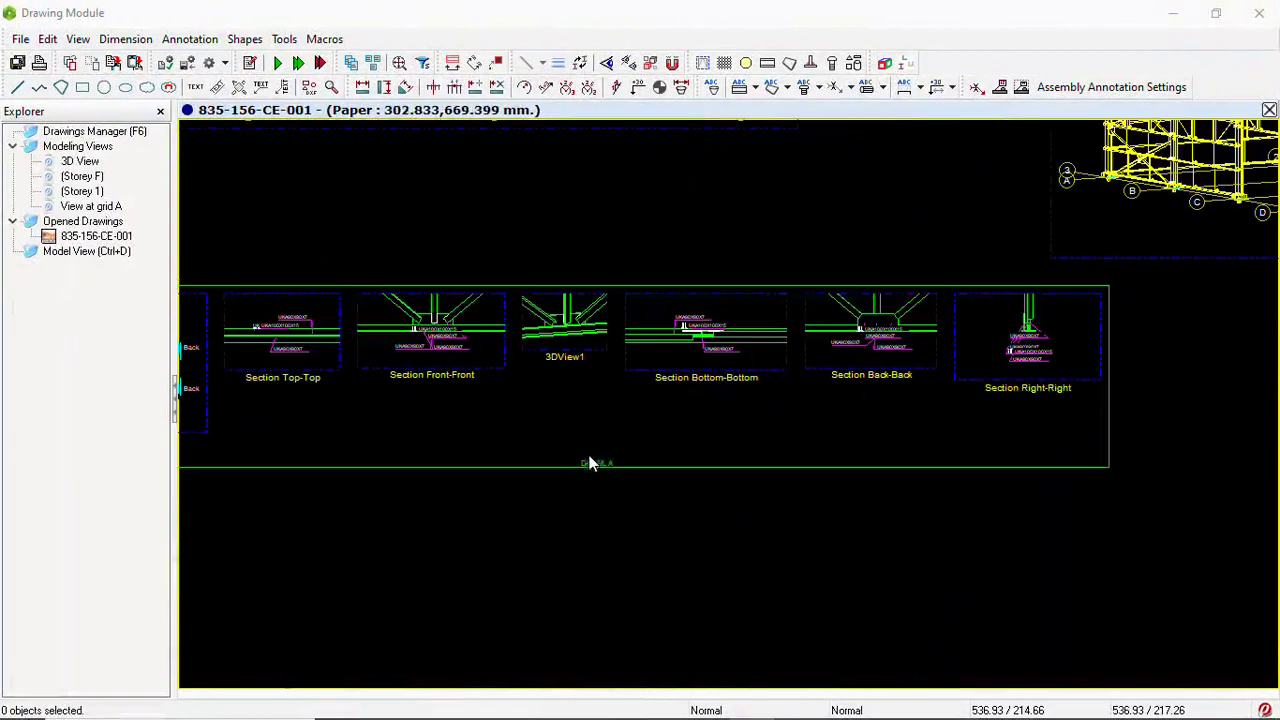
Move the elevation viewport slightly upward on the sheet, keeping it above the framed DETAIL A views
{"action": "scroll", "coordinate": [670, 345], "scroll_direction": "down", "scroll_amount": 1}
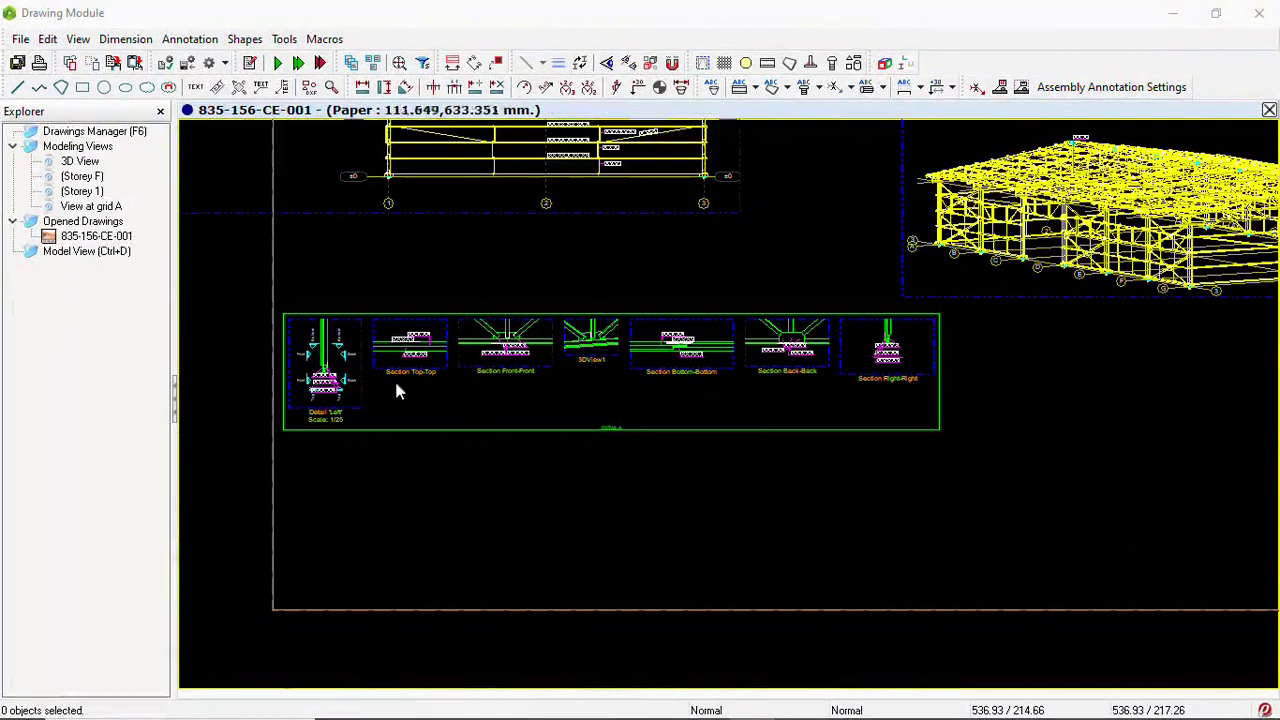
{"action": "scroll", "coordinate": [372, 331], "scroll_direction": "down", "scroll_amount": 2}
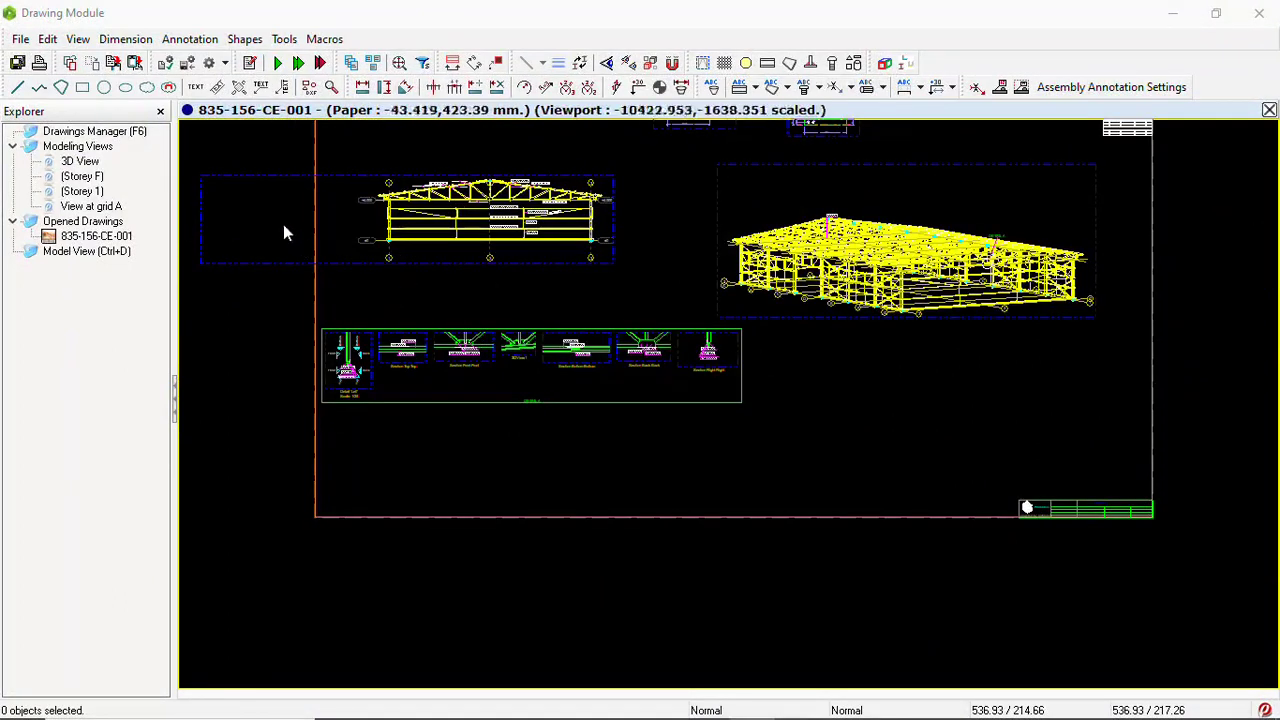
{"action": "left_click", "coordinate": [200, 218]}
{"action": "left_click_drag", "start_coordinate": [240, 222], "coordinate": [280, 216]}
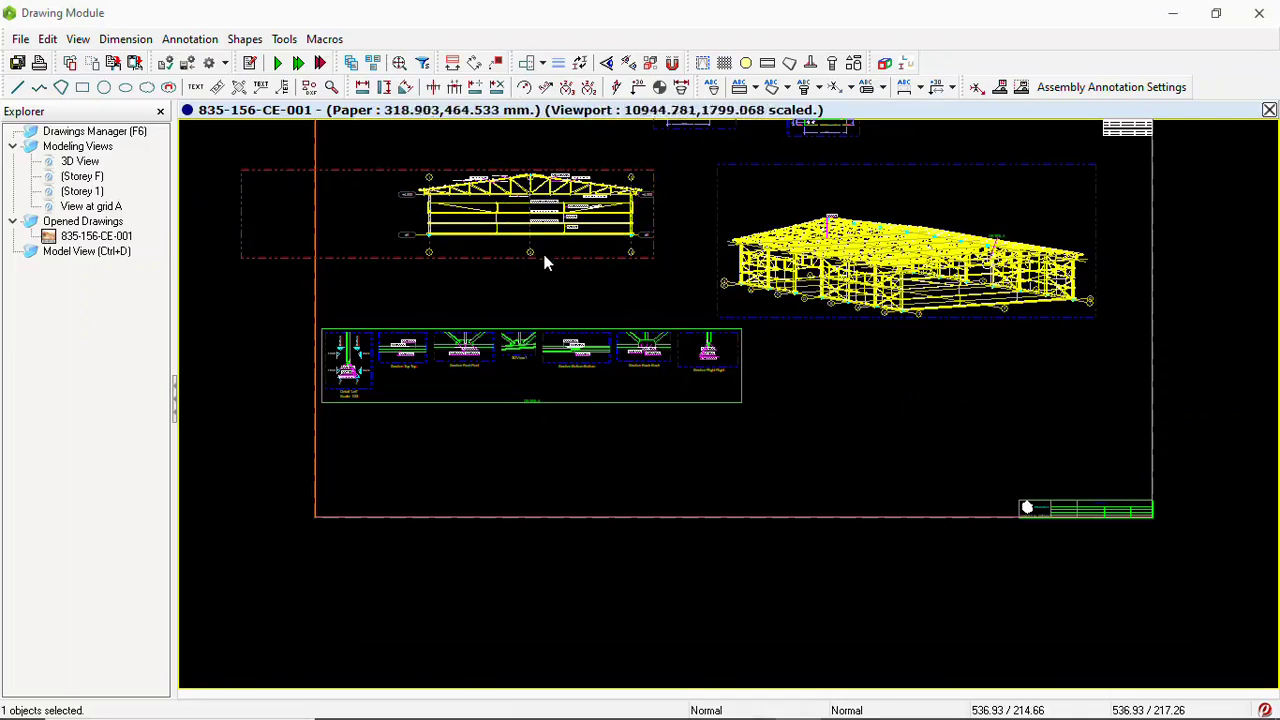
{"action": "left_click_drag", "start_coordinate": [548, 258], "coordinate": [502, 257]}
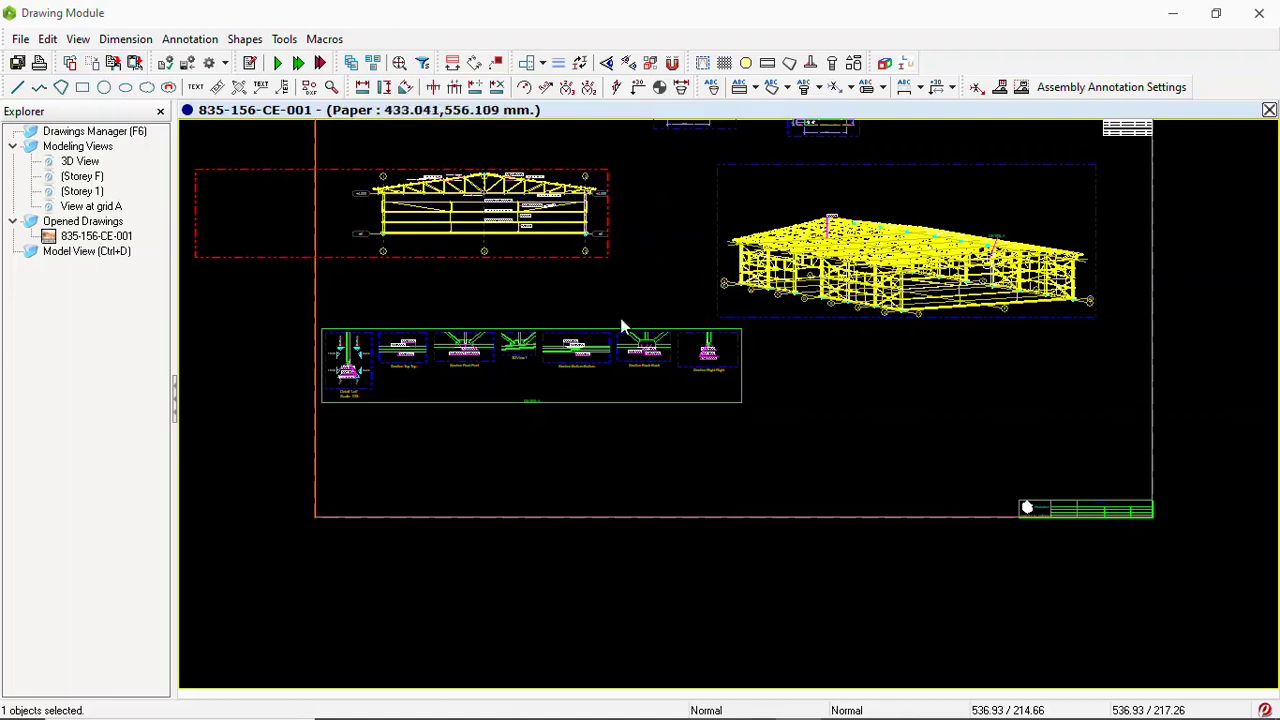
Create a viewport of the (Storey F) modeling view and position it outside the sheet, beyond the 3D view
{"action": "scroll", "coordinate": [600, 310], "scroll_direction": "down", "scroll_amount": 3}
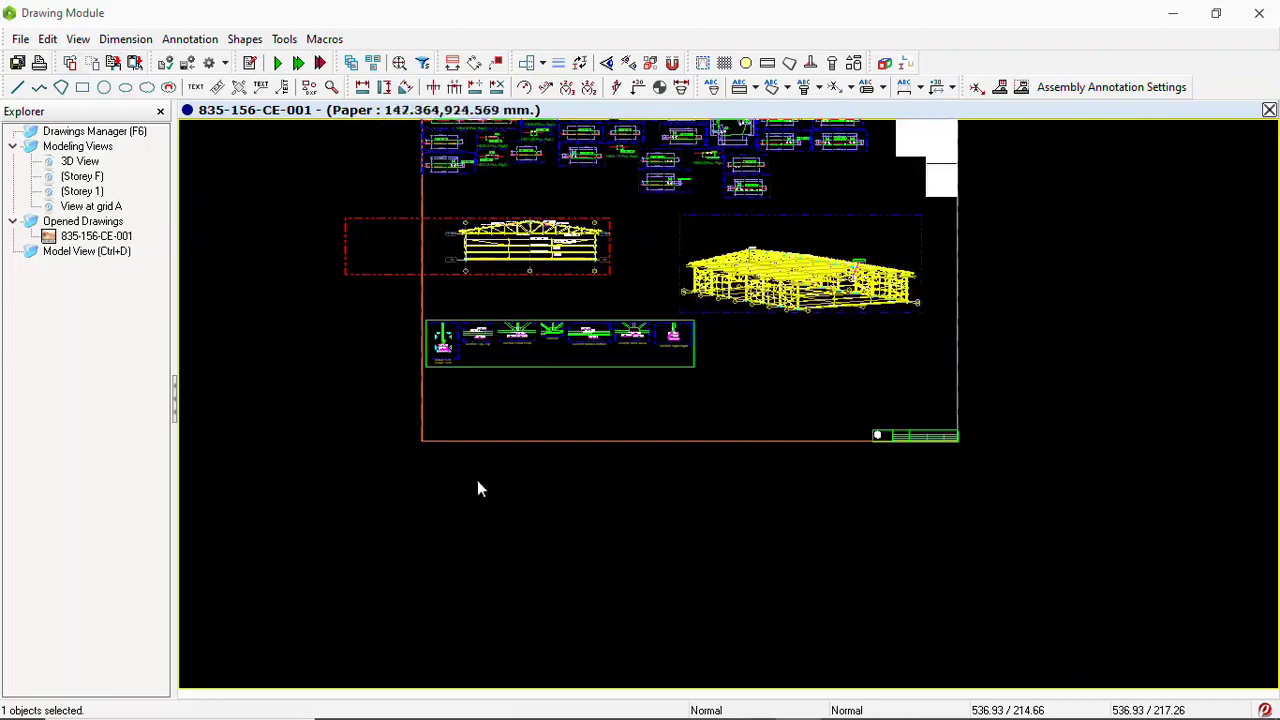
{"action": "left_click", "coordinate": [97, 179]}
{"action": "right_click", "coordinate": [97, 180]}
{"action": "left_click", "coordinate": [172, 193]}
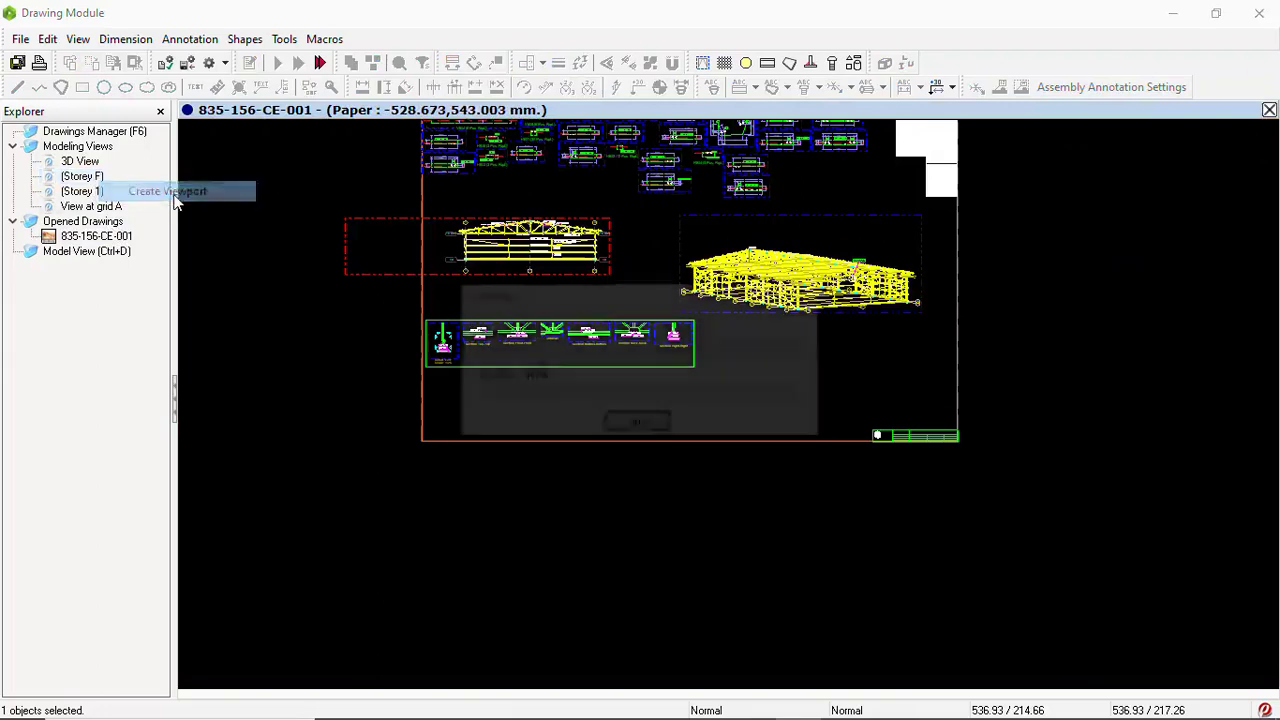
{"action": "scroll", "coordinate": [797, 471], "scroll_direction": "down", "scroll_amount": 3}
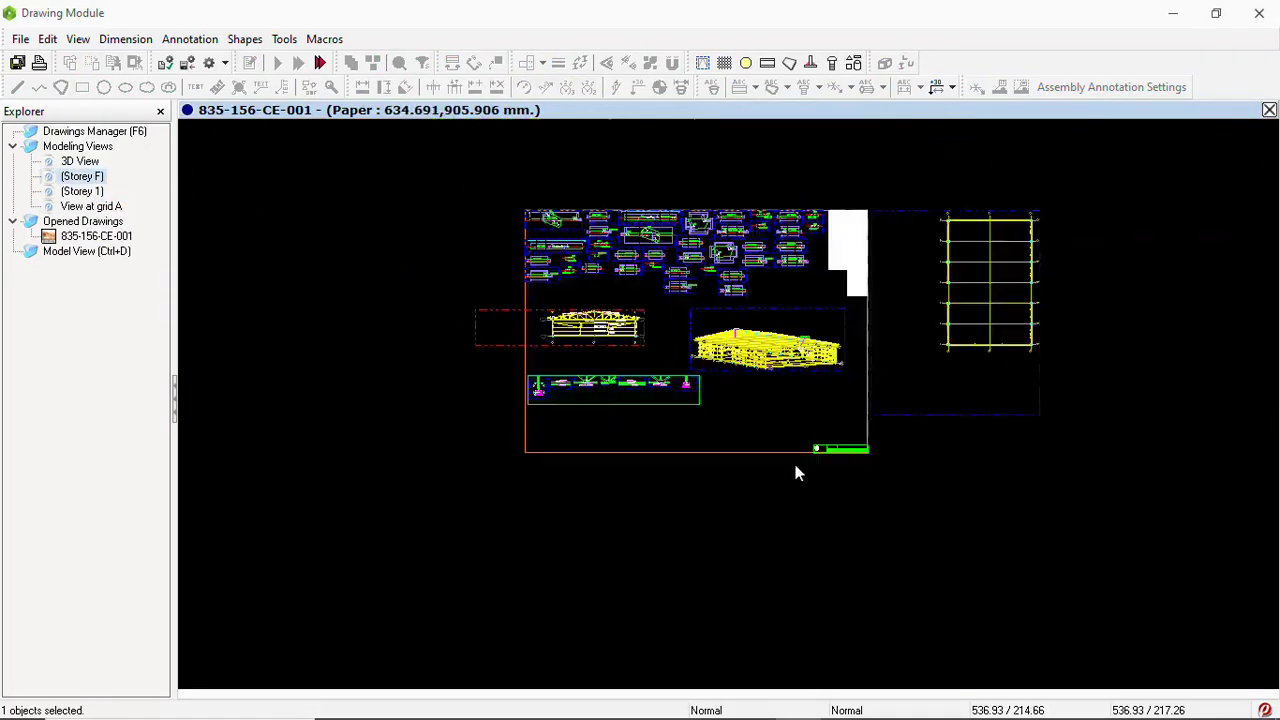
{"action": "left_click_drag", "start_coordinate": [929, 426], "coordinate": [996, 473]}
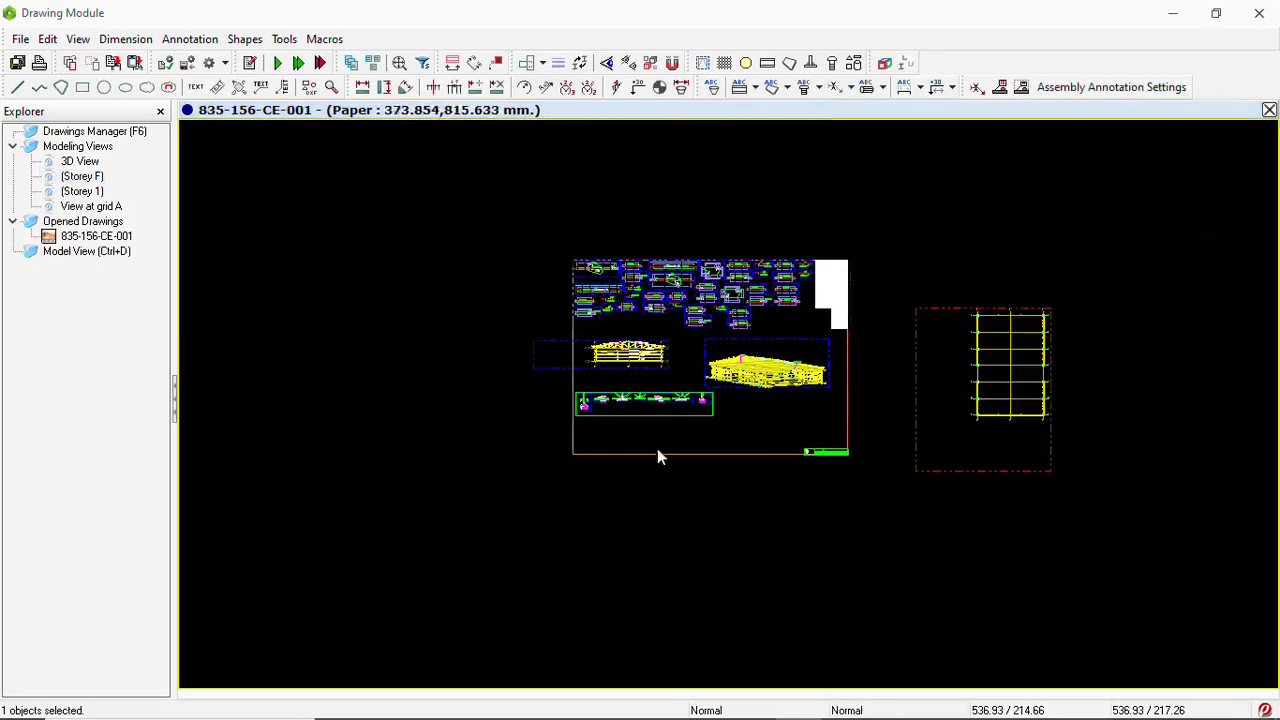
Start a horizontal dimension on the elevation from the column base point at grid 1
{"action": "scroll", "coordinate": [623, 407], "scroll_direction": "up", "scroll_amount": 6}
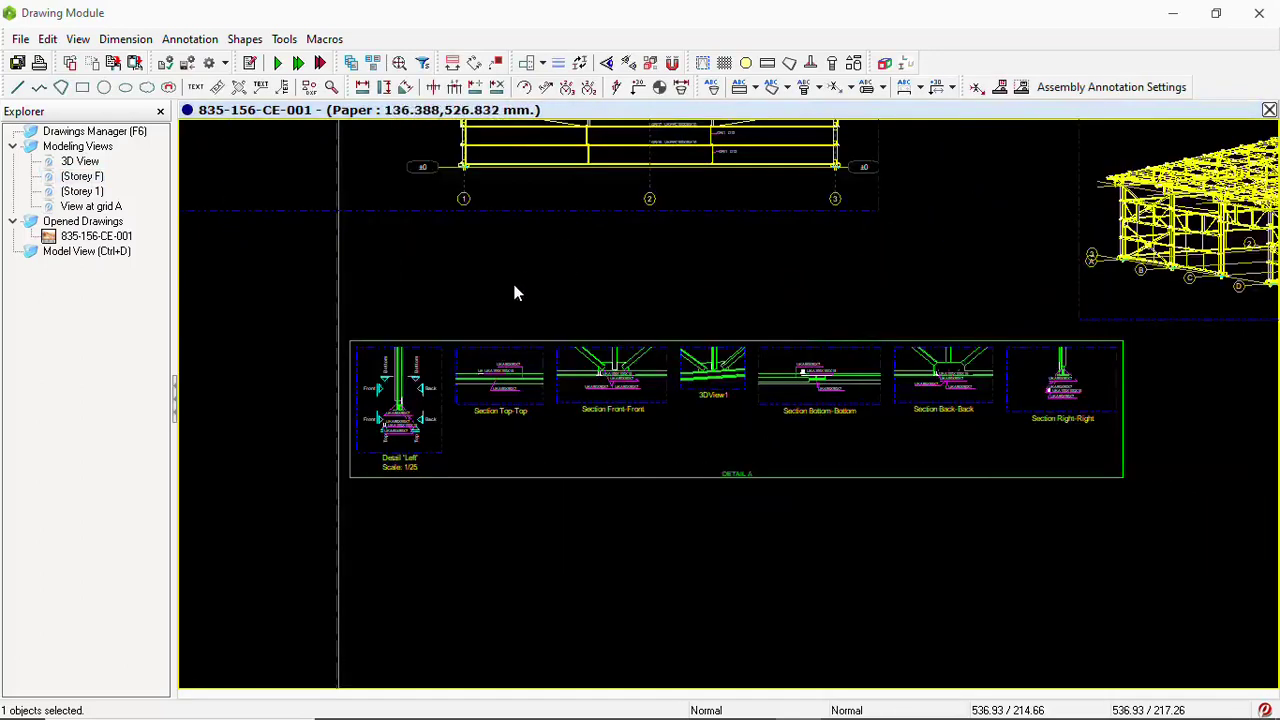
{"action": "scroll", "coordinate": [513, 293], "scroll_direction": "down", "scroll_amount": 2}
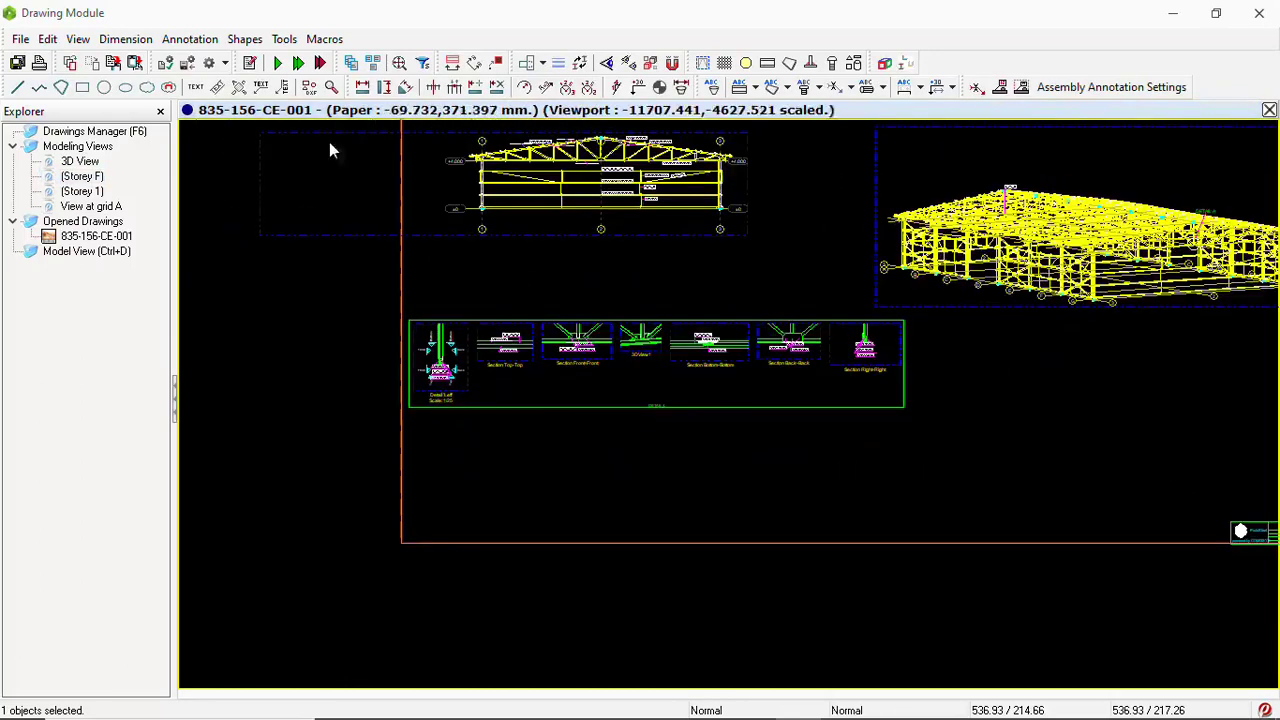
{"action": "left_click", "coordinate": [125, 39]}
{"action": "left_click", "coordinate": [90, 58]}
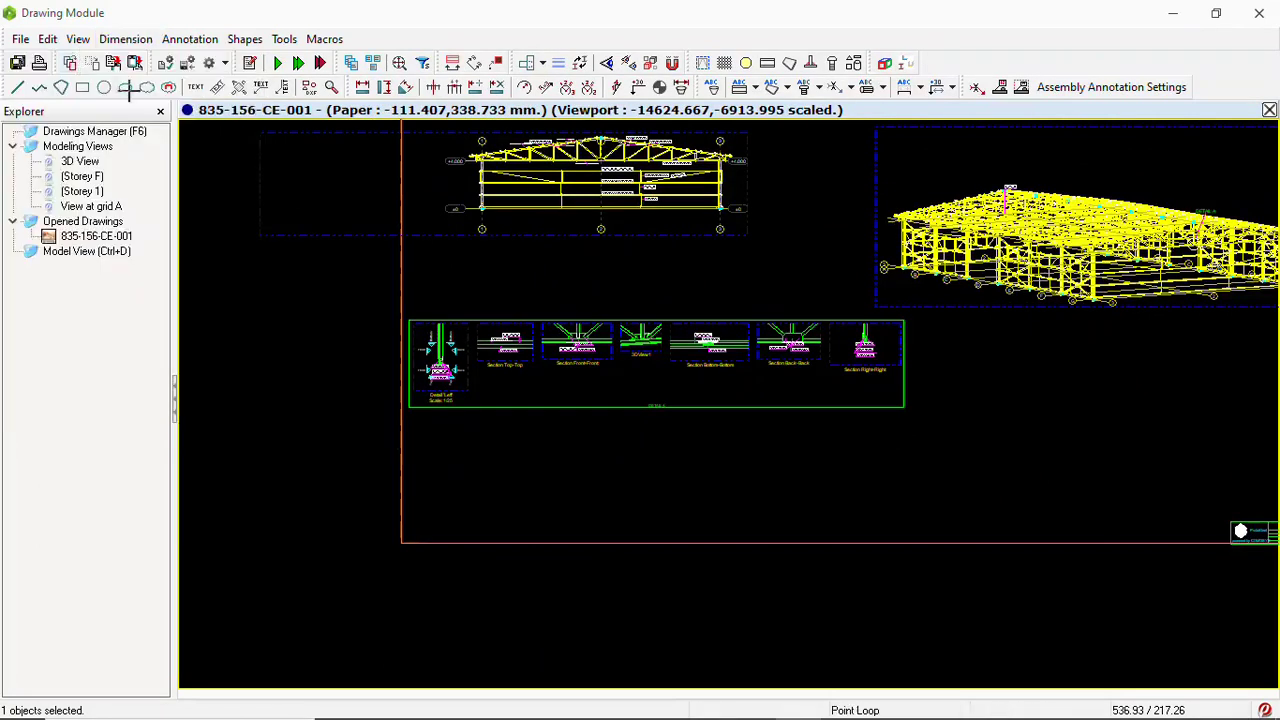
{"action": "scroll", "coordinate": [516, 208], "scroll_direction": "up", "scroll_amount": 5}
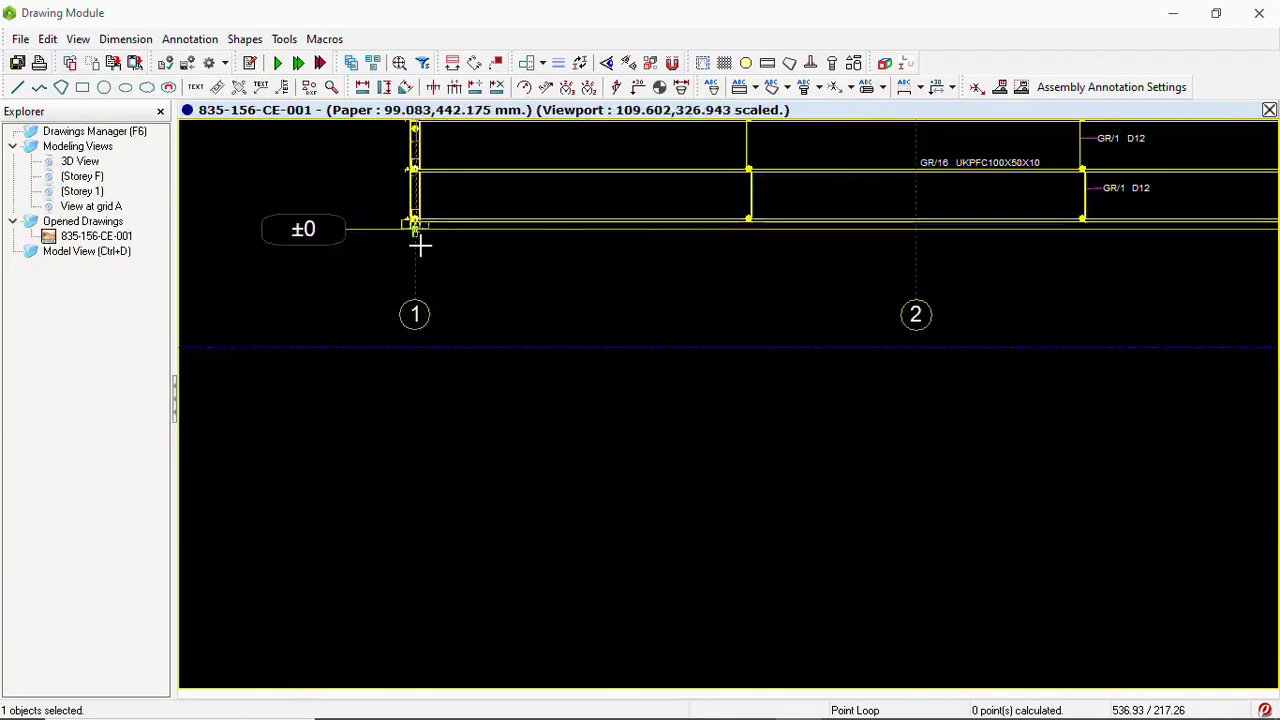
{"action": "scroll", "coordinate": [420, 243], "scroll_direction": "up", "scroll_amount": 1}
{"action": "scroll", "coordinate": [408, 240], "scroll_direction": "up", "scroll_amount": 2}
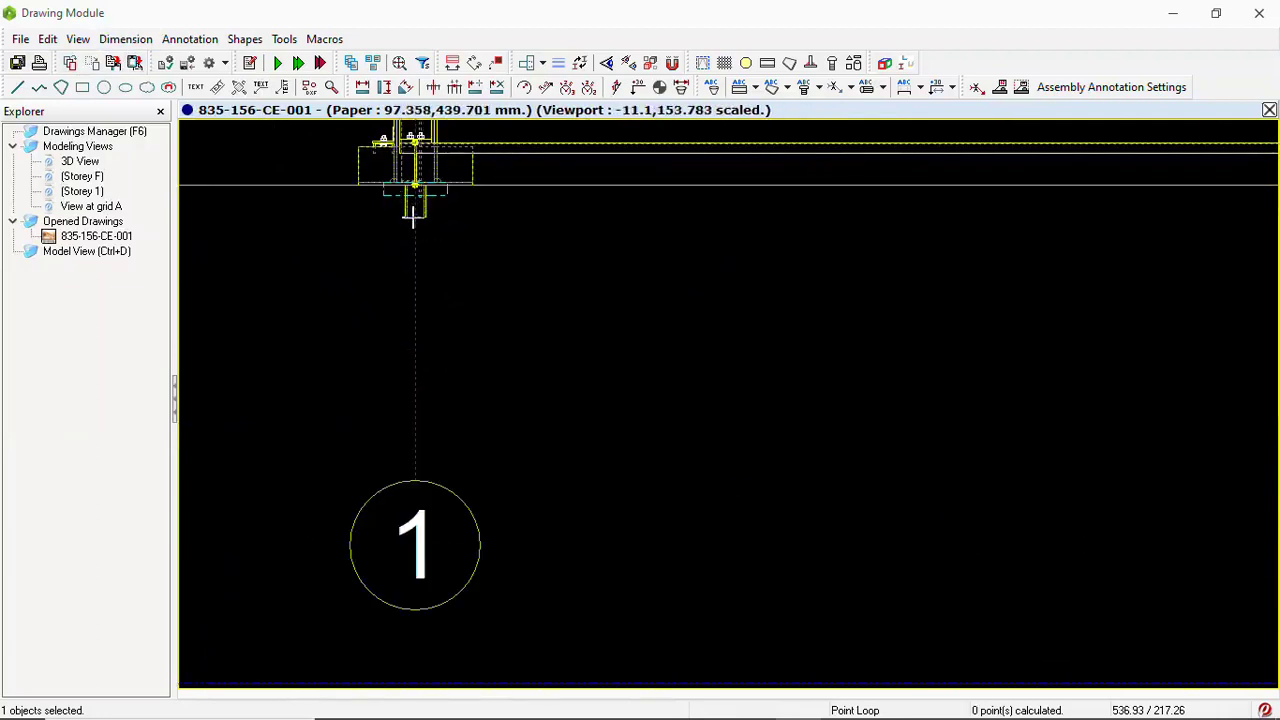
{"action": "left_click", "coordinate": [408, 218]}
{"action": "scroll", "coordinate": [415, 220], "scroll_direction": "up", "scroll_amount": 2}
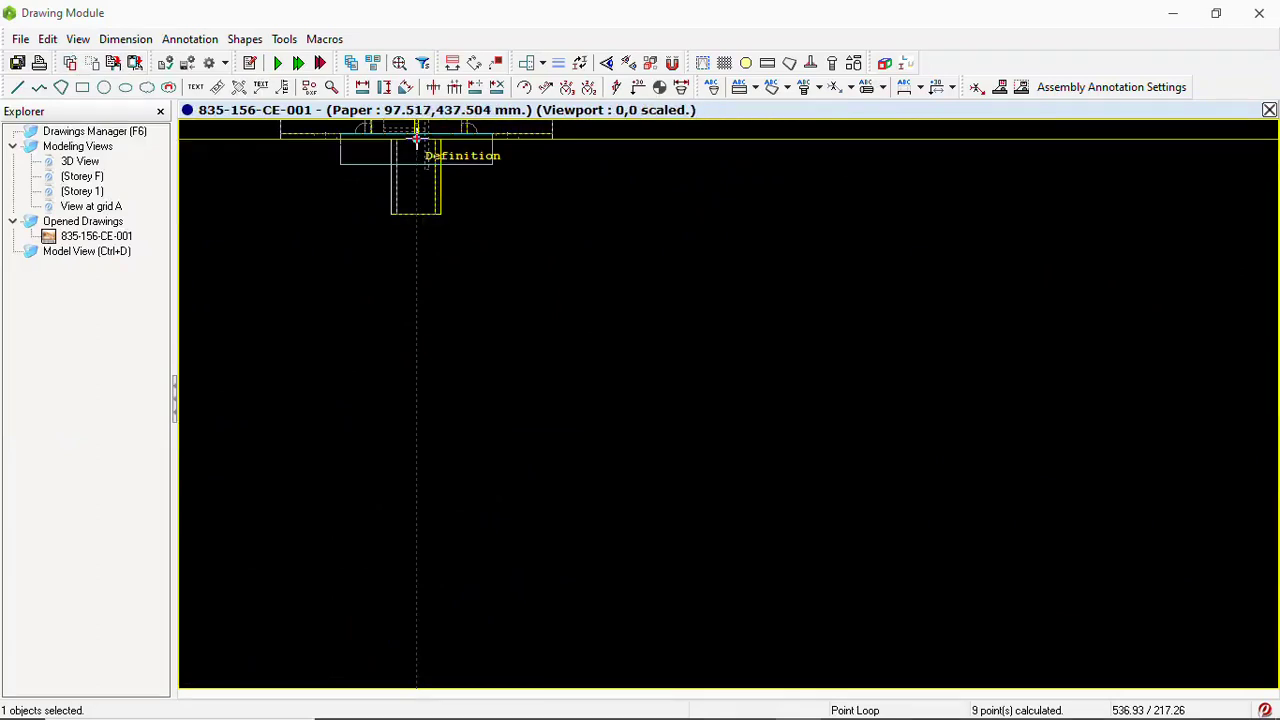
Continue the horizontal dimension through the base points at grids 2 and 3, placing its line between the elevation and the grid bubbles
{"action": "scroll", "coordinate": [331, 346], "scroll_direction": "down", "scroll_amount": 3}
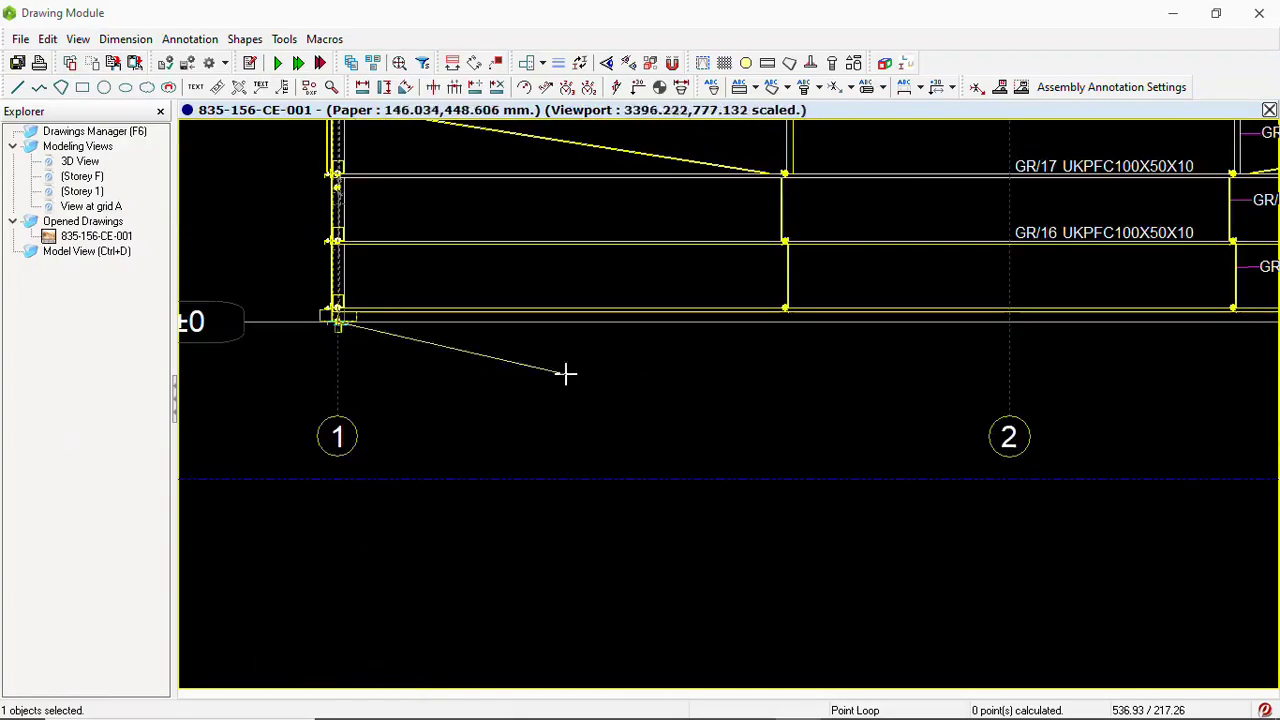
{"action": "scroll", "coordinate": [720, 347], "scroll_direction": "down", "scroll_amount": 5}
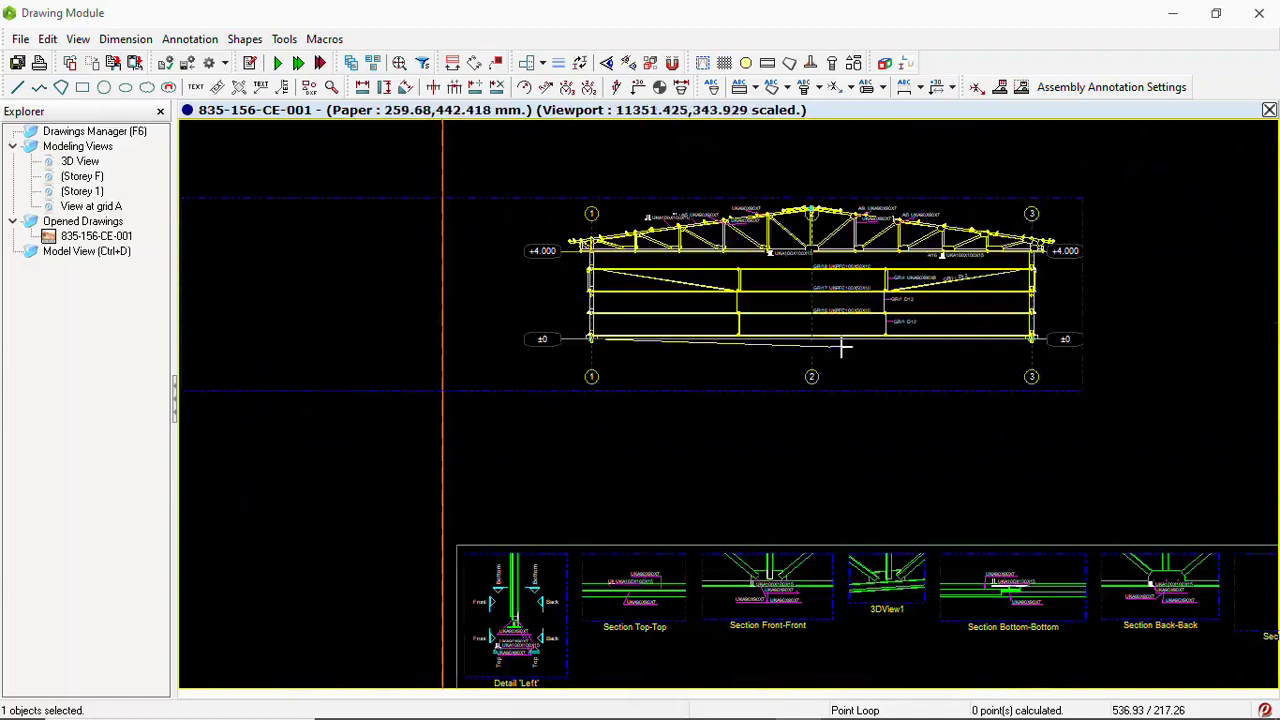
{"action": "scroll", "coordinate": [842, 347], "scroll_direction": "up", "scroll_amount": 3}
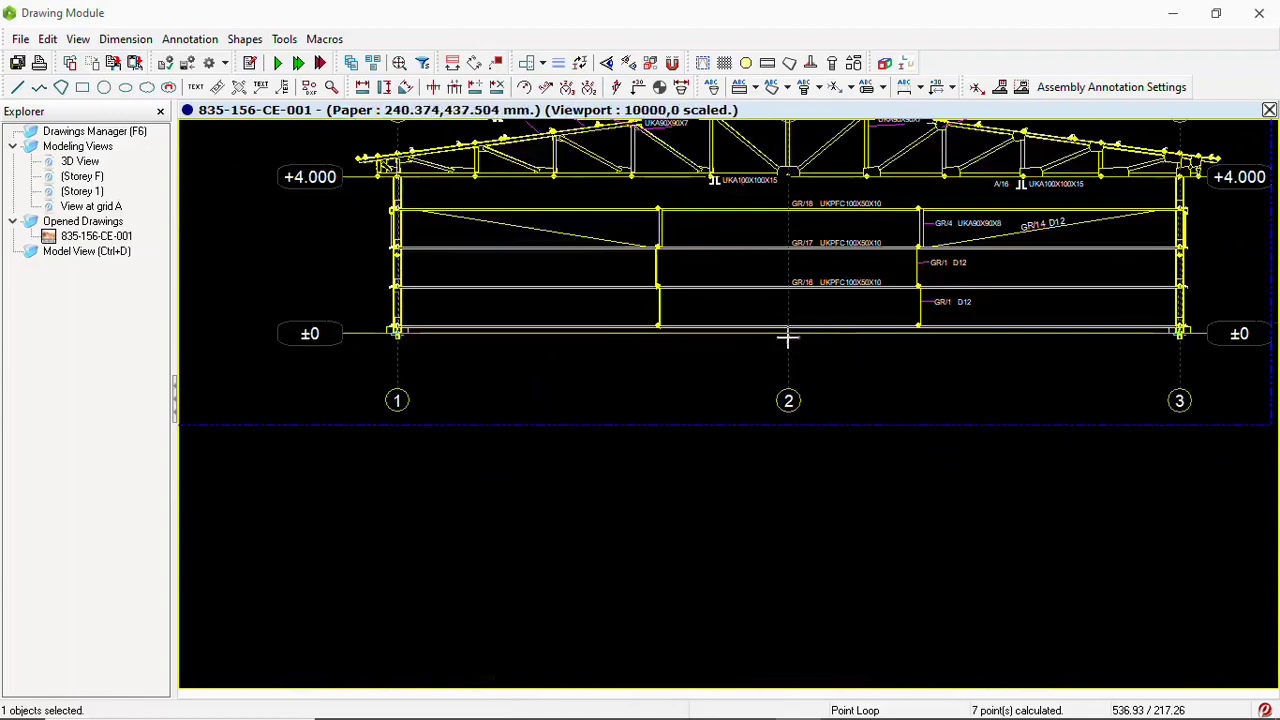
{"action": "scroll", "coordinate": [1140, 335], "scroll_direction": "up", "scroll_amount": 5}
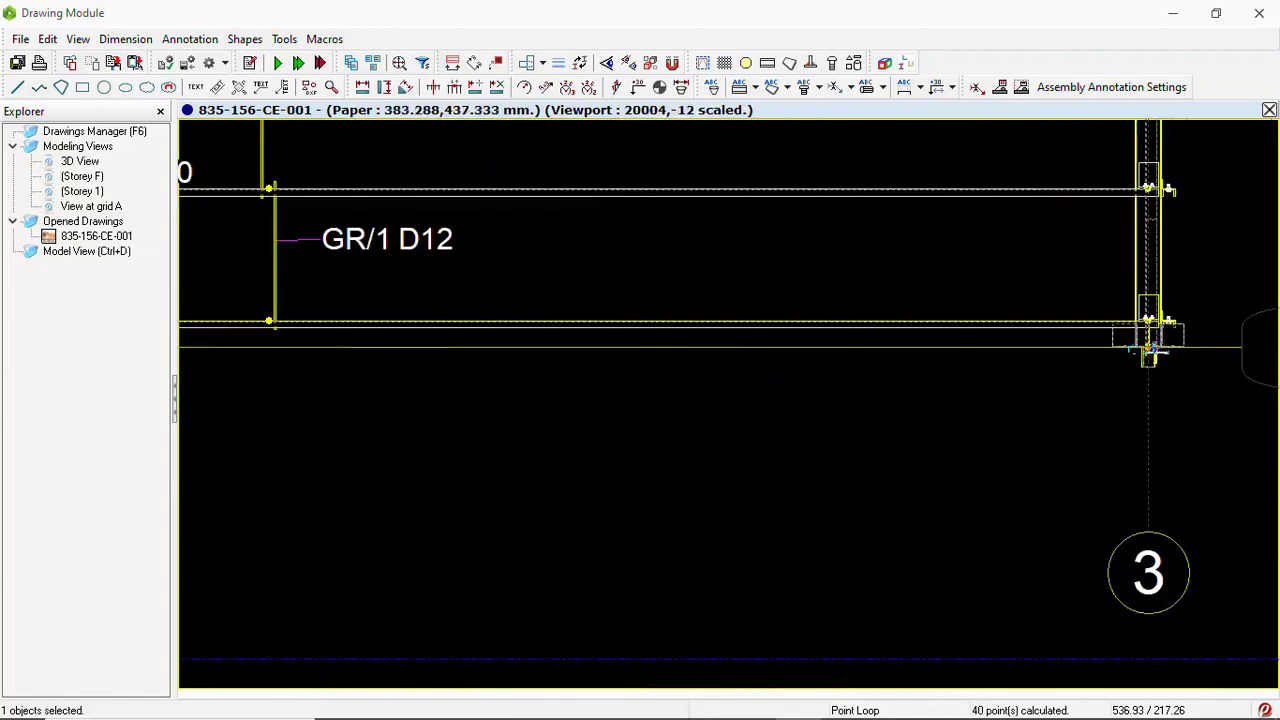
{"action": "left_click", "coordinate": [1148, 350]}
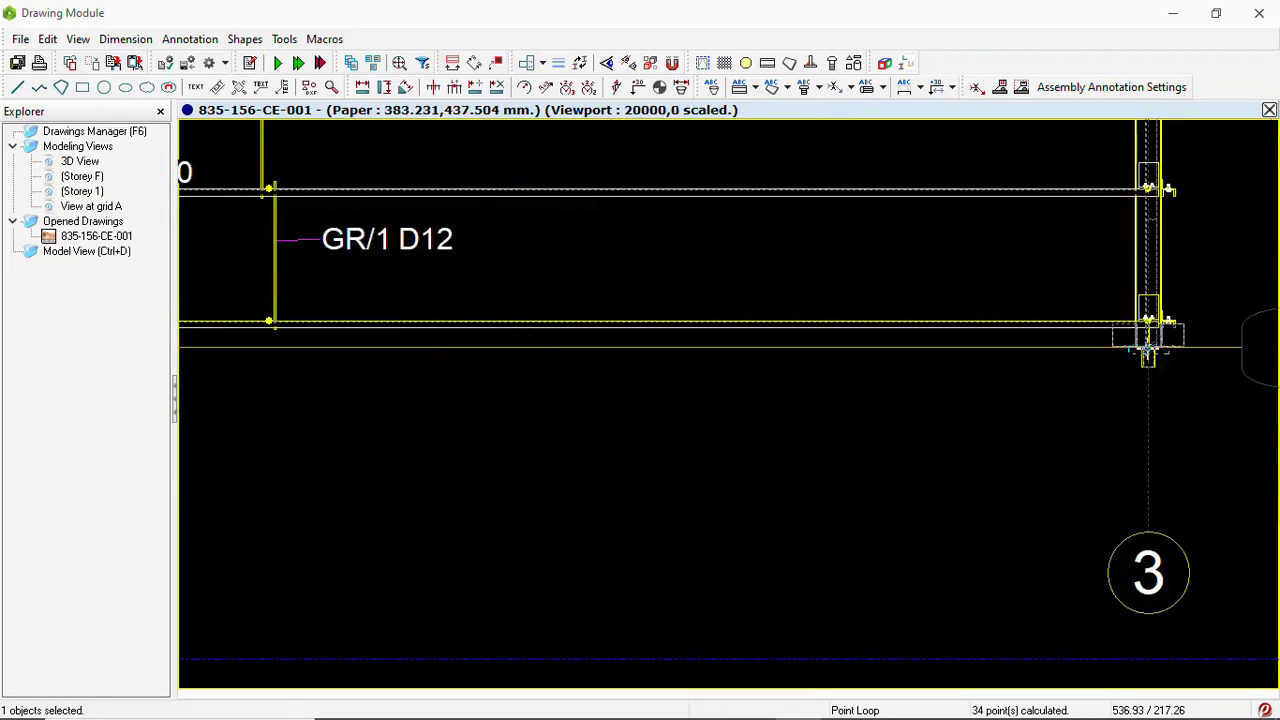
{"action": "scroll", "coordinate": [1140, 355], "scroll_direction": "down", "scroll_amount": 3}
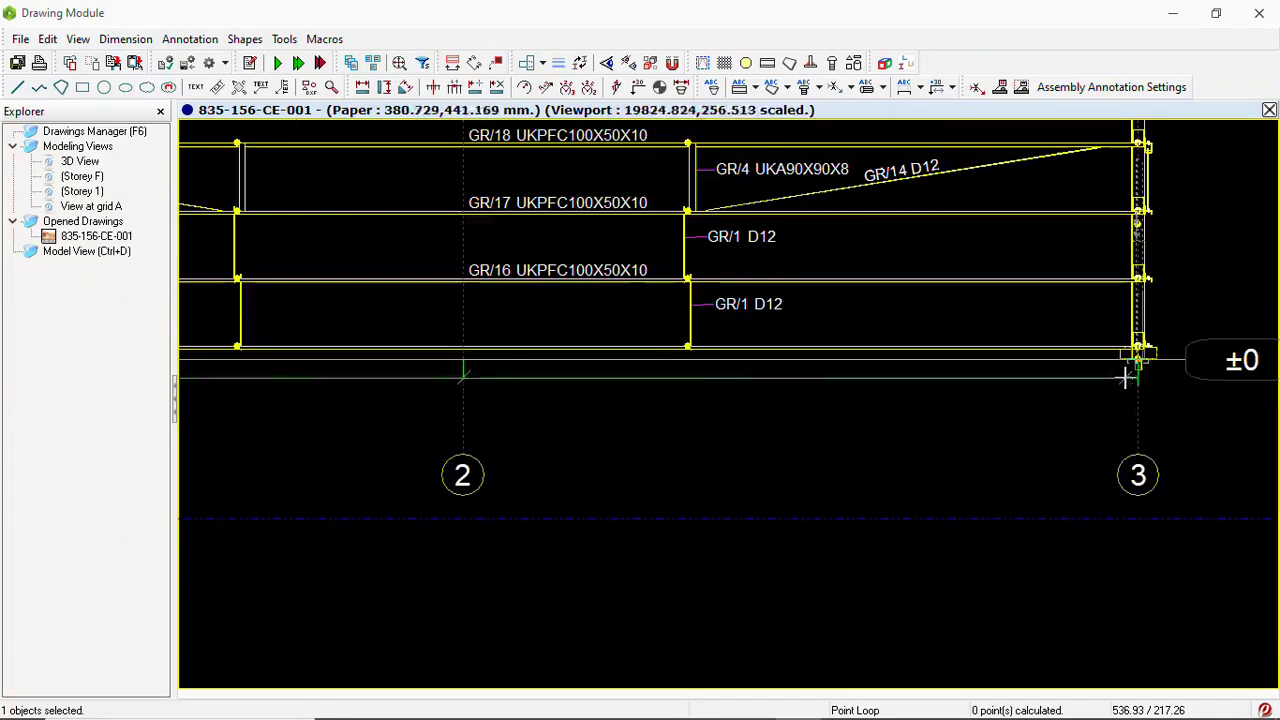
{"action": "right_click", "coordinate": [1087, 416]}
{"action": "scroll", "coordinate": [957, 398], "scroll_direction": "down", "scroll_amount": 2}
{"action": "scroll", "coordinate": [367, 473], "scroll_direction": "up", "scroll_amount": 1}
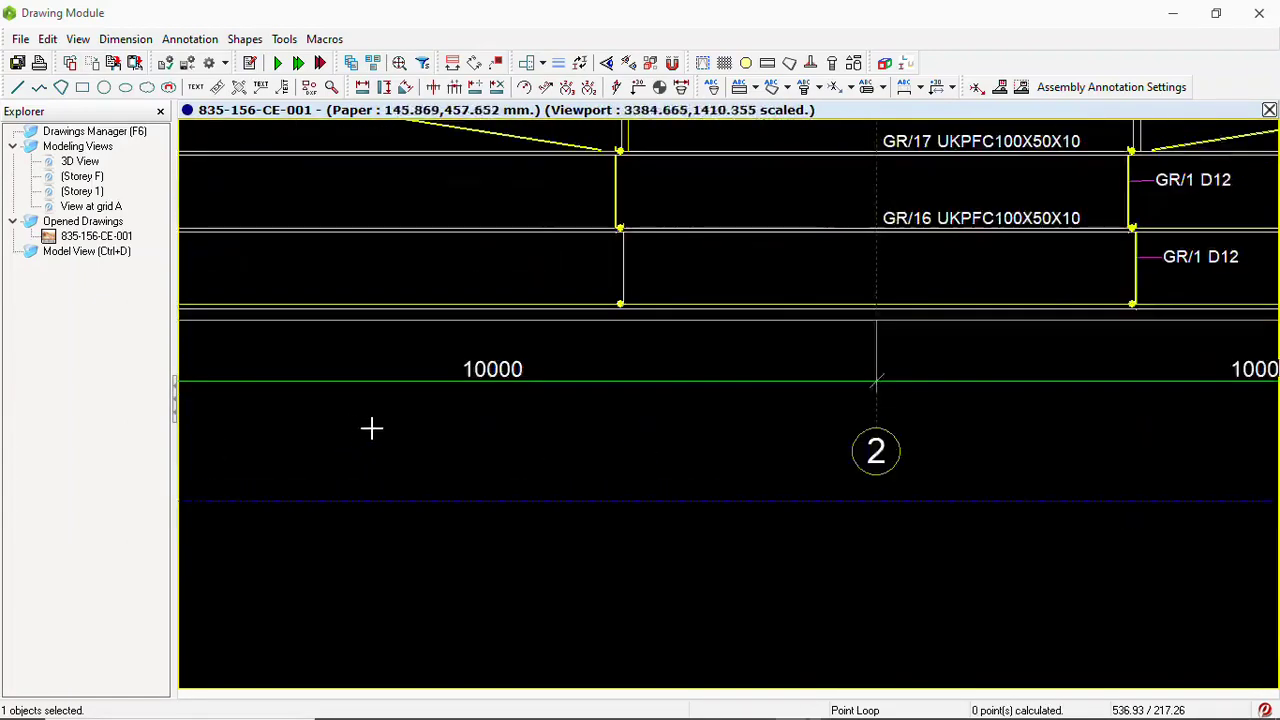
{"action": "scroll", "coordinate": [480, 443], "scroll_direction": "down", "scroll_amount": 3}
{"action": "scroll", "coordinate": [881, 384], "scroll_direction": "up", "scroll_amount": 1}
{"action": "scroll", "coordinate": [690, 377], "scroll_direction": "down", "scroll_amount": 2}
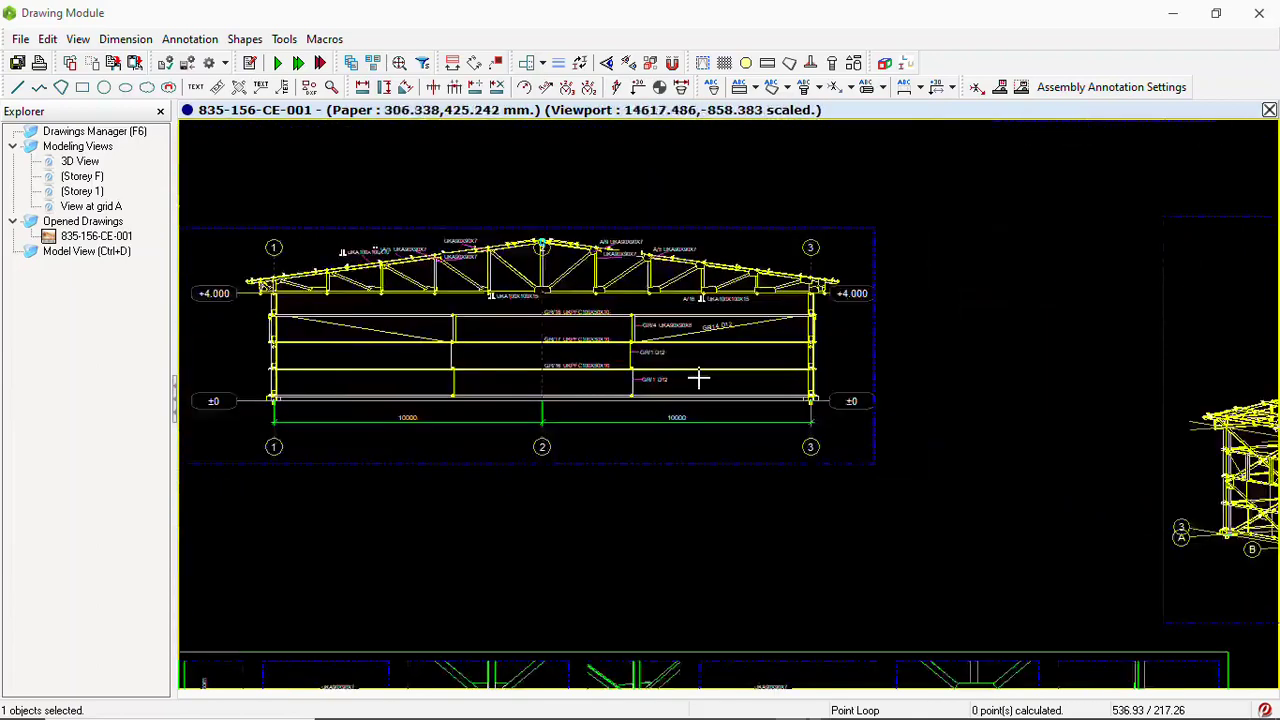
Start a vertical dimension on the elevation from the ±0 base point at grid 1
{"action": "left_click", "coordinate": [127, 40]}
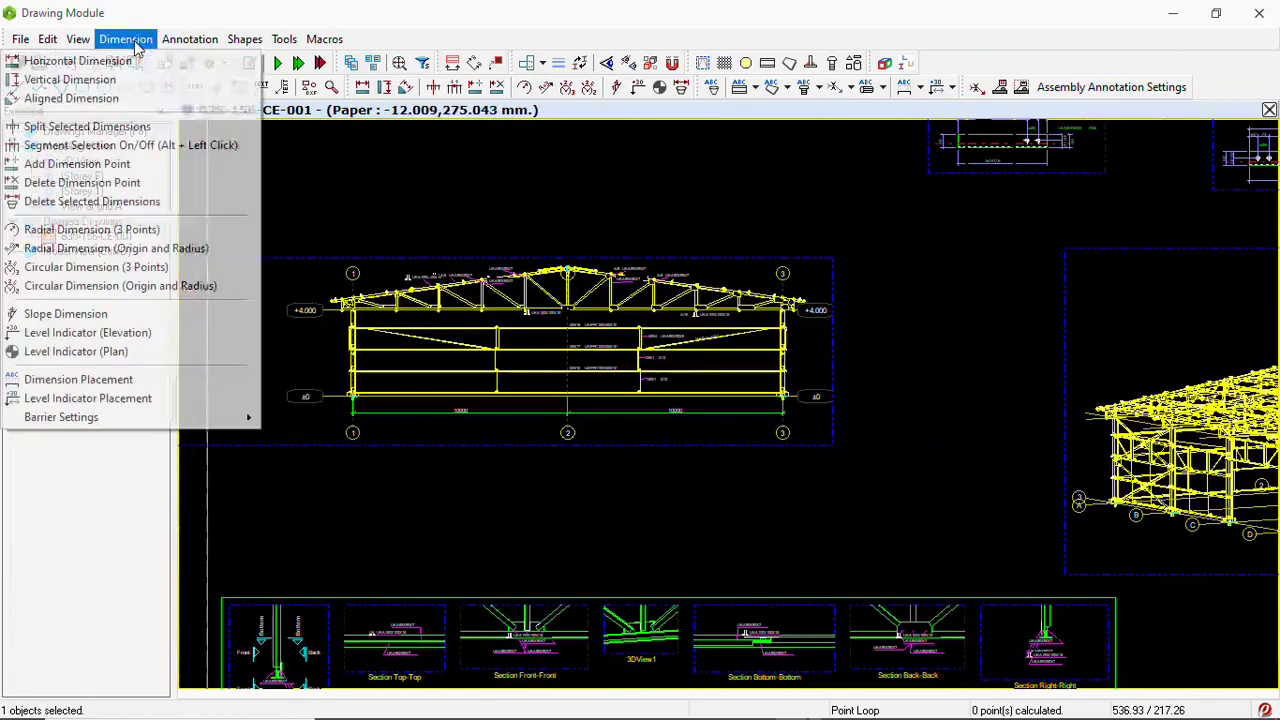
{"action": "left_click", "coordinate": [100, 79]}
{"action": "scroll", "coordinate": [312, 395], "scroll_direction": "up", "scroll_amount": 1}
{"action": "scroll", "coordinate": [312, 395], "scroll_direction": "up", "scroll_amount": 3}
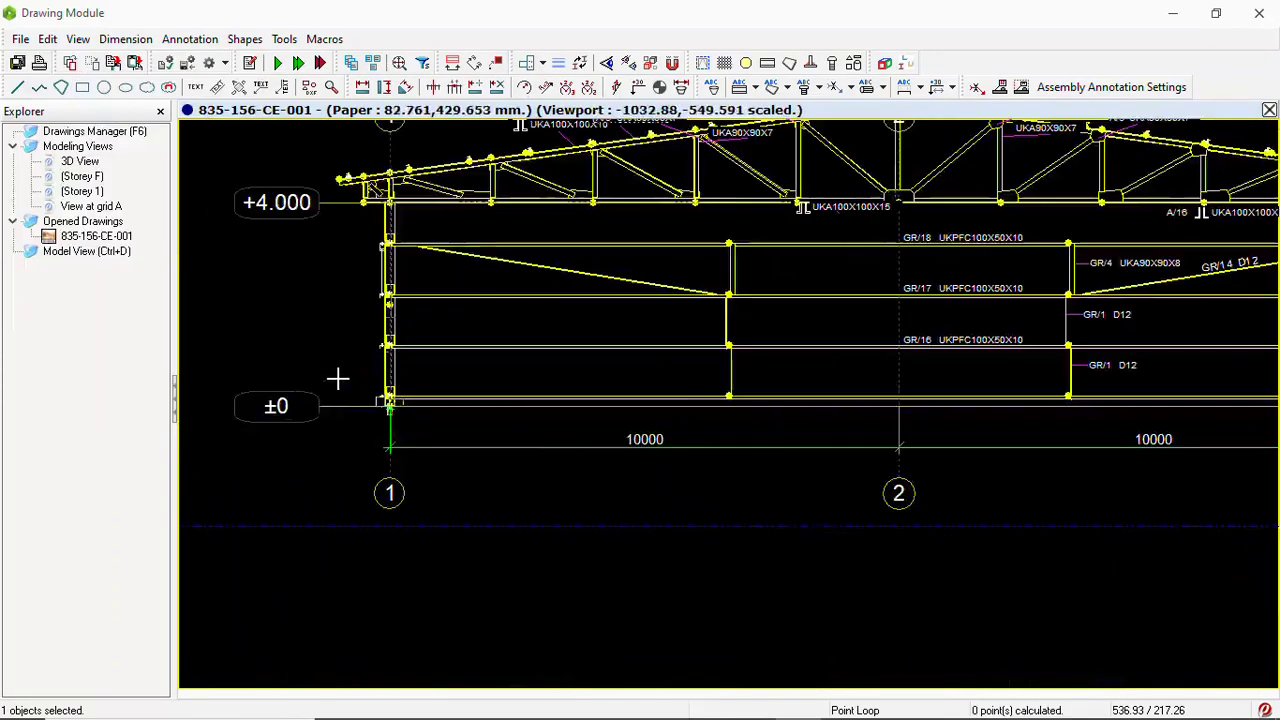
{"action": "scroll", "coordinate": [405, 358], "scroll_direction": "up", "scroll_amount": 3}
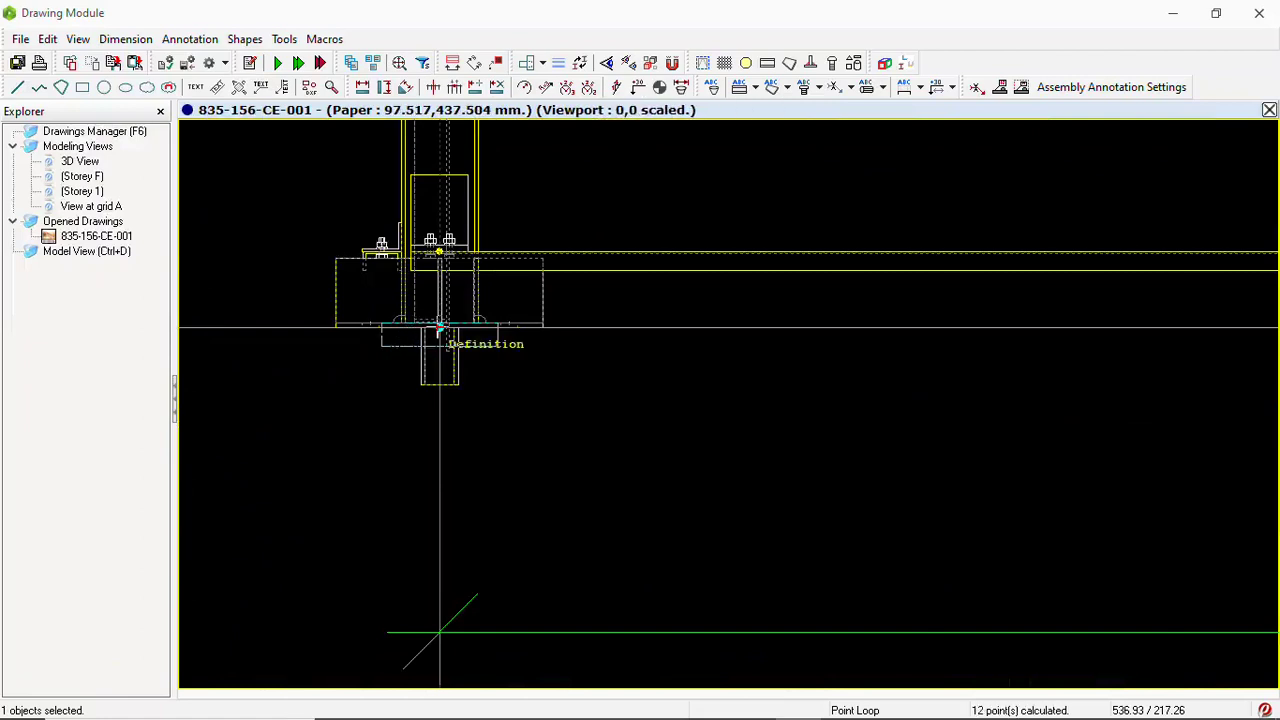
{"action": "scroll", "coordinate": [445, 485], "scroll_direction": "down", "scroll_amount": 3}
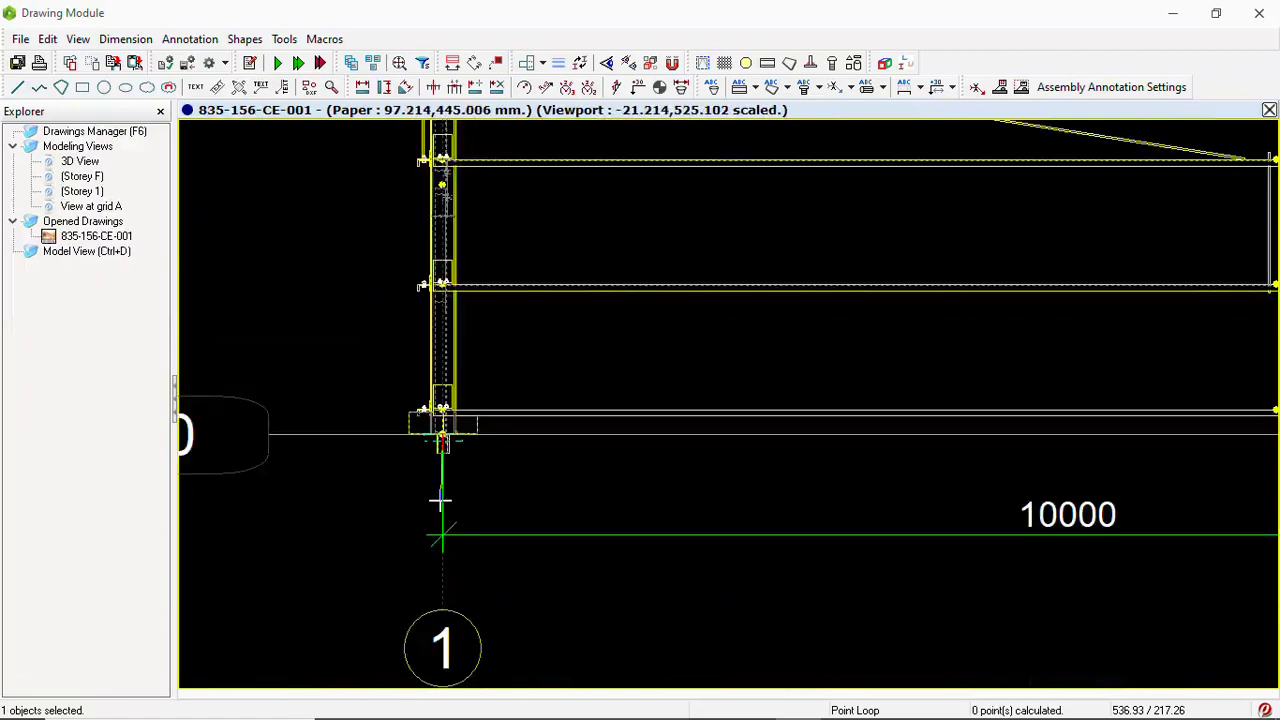
Continue the vertical dimension through the +4.000 level and the roof ridge, placing its line at the level marks beside grid 1
{"action": "scroll", "coordinate": [440, 450], "scroll_direction": "down", "scroll_amount": 3}
{"action": "scroll", "coordinate": [413, 248], "scroll_direction": "up", "scroll_amount": 5}
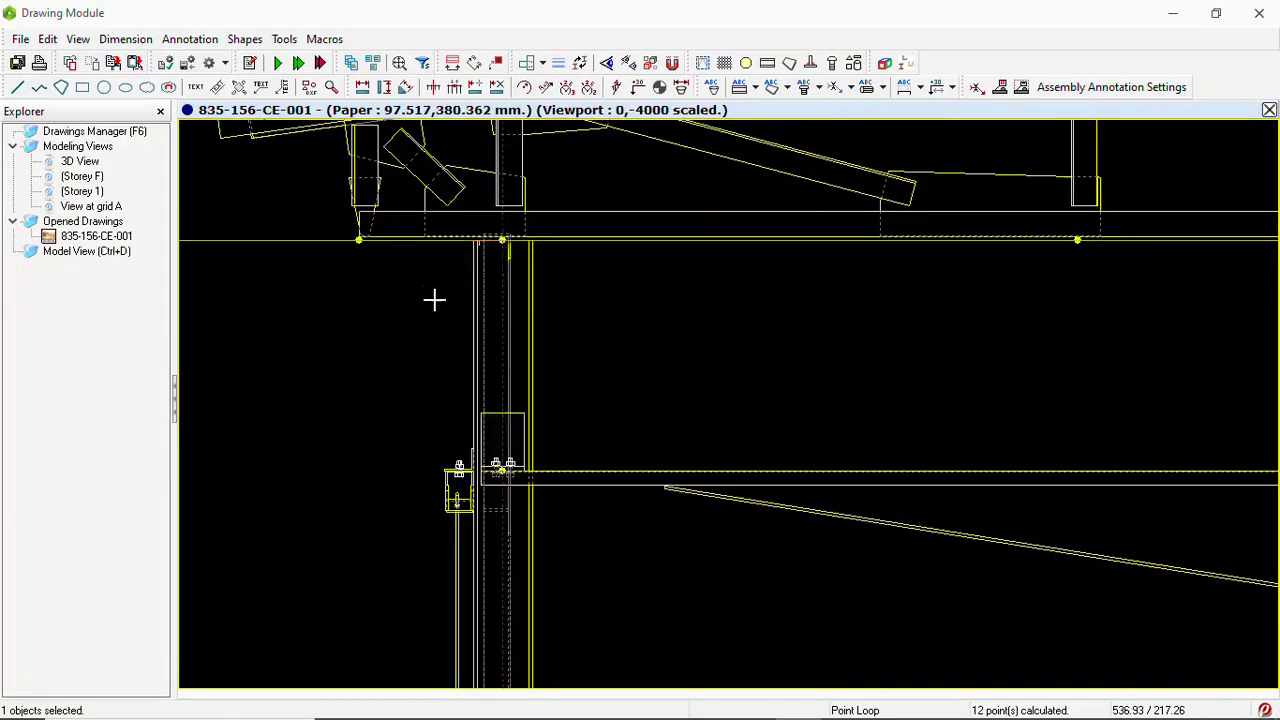
{"action": "scroll", "coordinate": [434, 297], "scroll_direction": "down", "scroll_amount": 2}
{"action": "scroll", "coordinate": [472, 176], "scroll_direction": "up", "scroll_amount": 3}
{"action": "scroll", "coordinate": [470, 176], "scroll_direction": "down", "scroll_amount": 5}
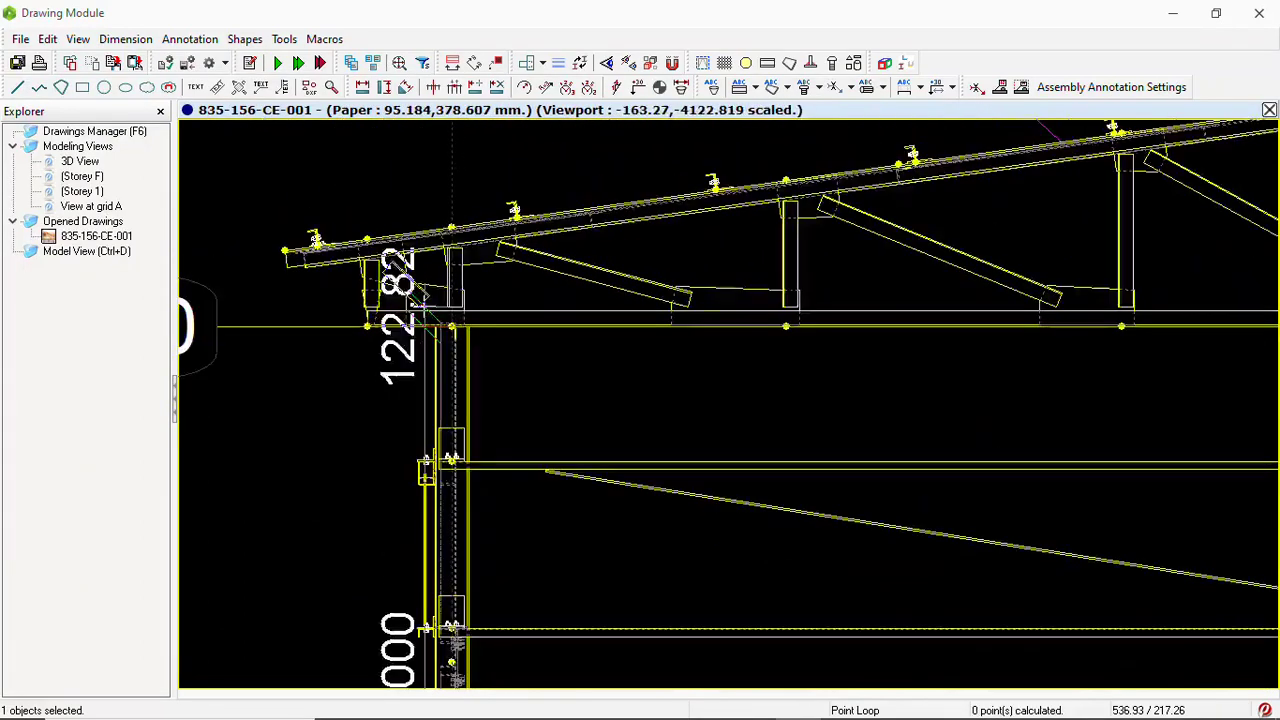
{"action": "scroll", "coordinate": [920, 226], "scroll_direction": "up", "scroll_amount": 4}
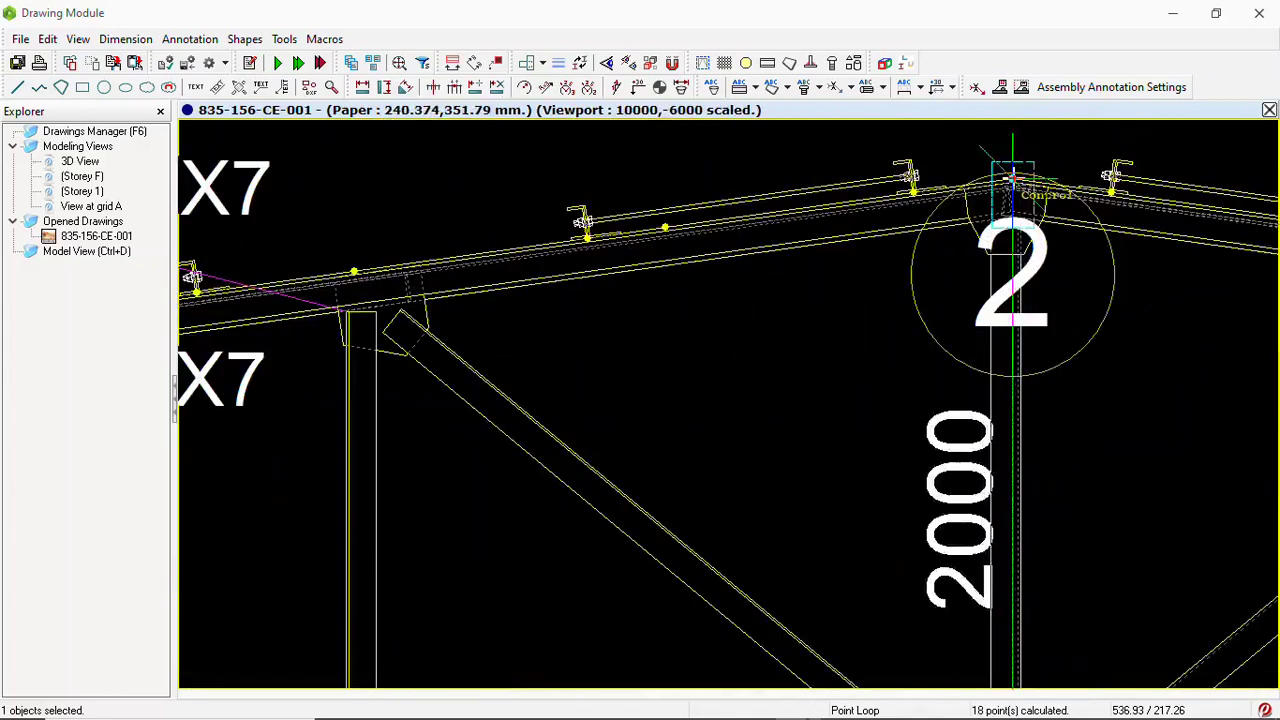
{"action": "scroll", "coordinate": [1012, 180], "scroll_direction": "down", "scroll_amount": 5}
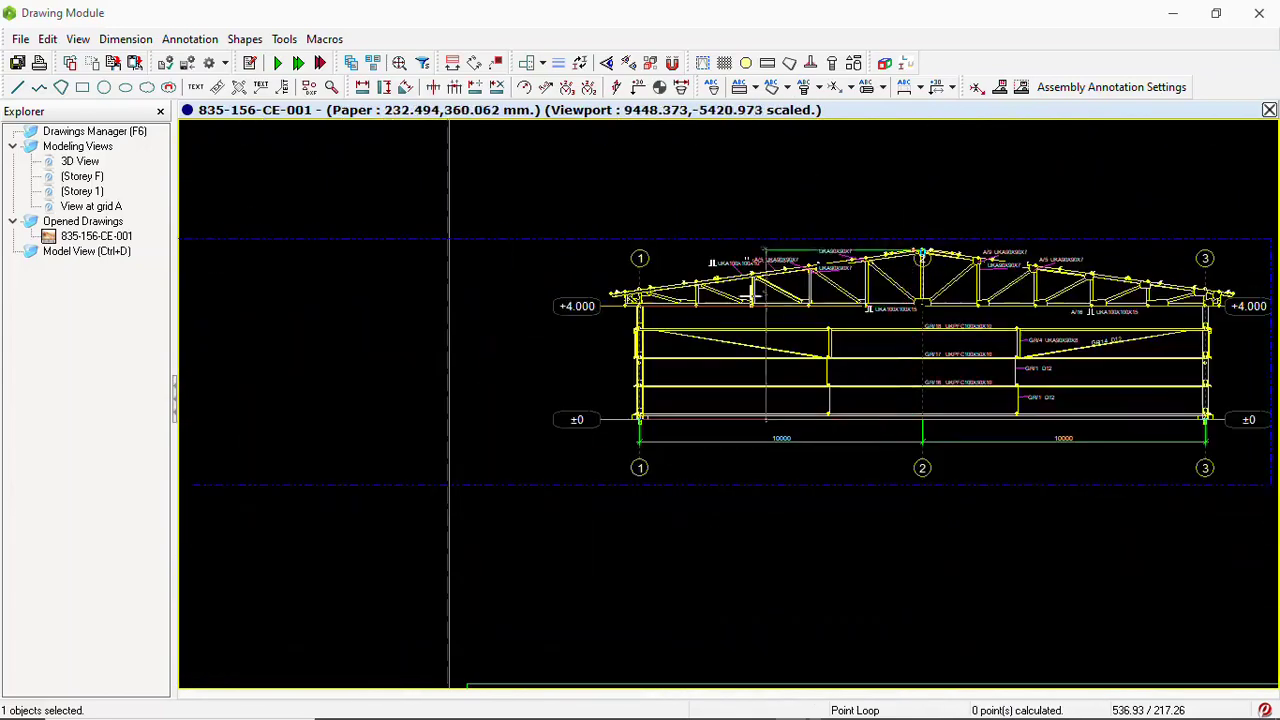
{"action": "scroll", "coordinate": [575, 255], "scroll_direction": "up", "scroll_amount": 2}
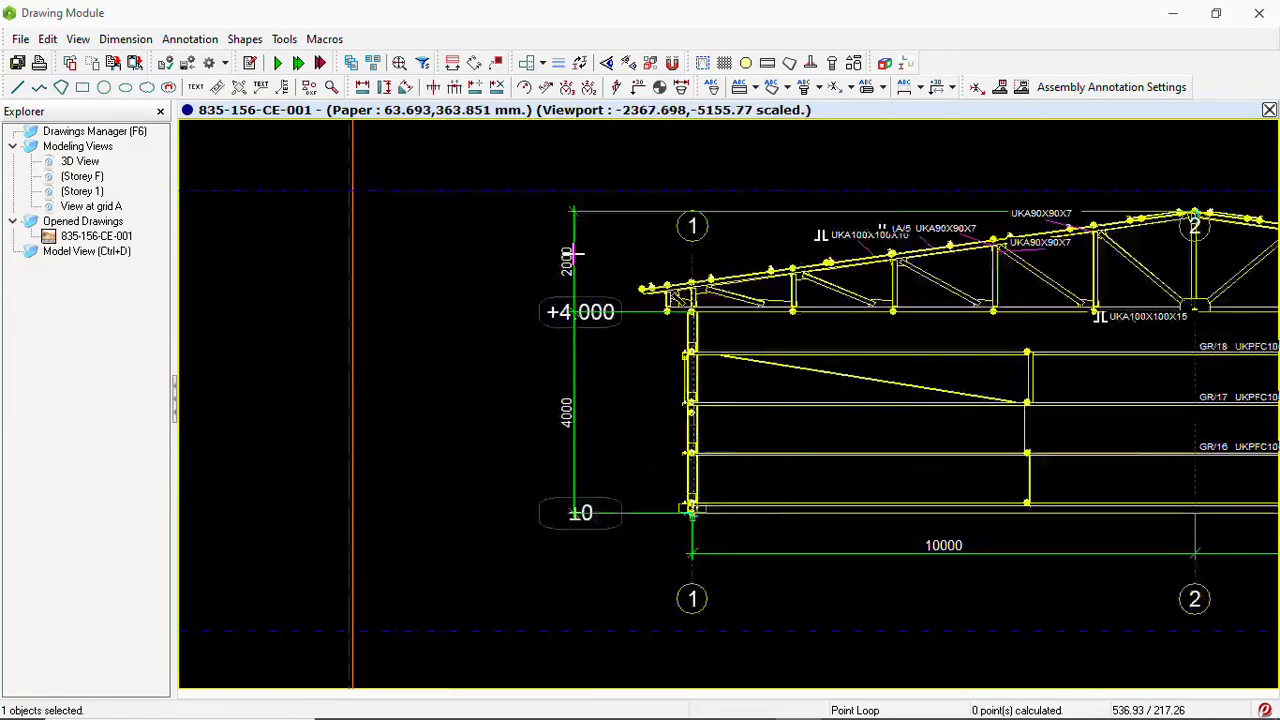
{"action": "scroll", "coordinate": [575, 255], "scroll_direction": "up", "scroll_amount": 4}
{"action": "scroll", "coordinate": [580, 263], "scroll_direction": "down", "scroll_amount": 3}
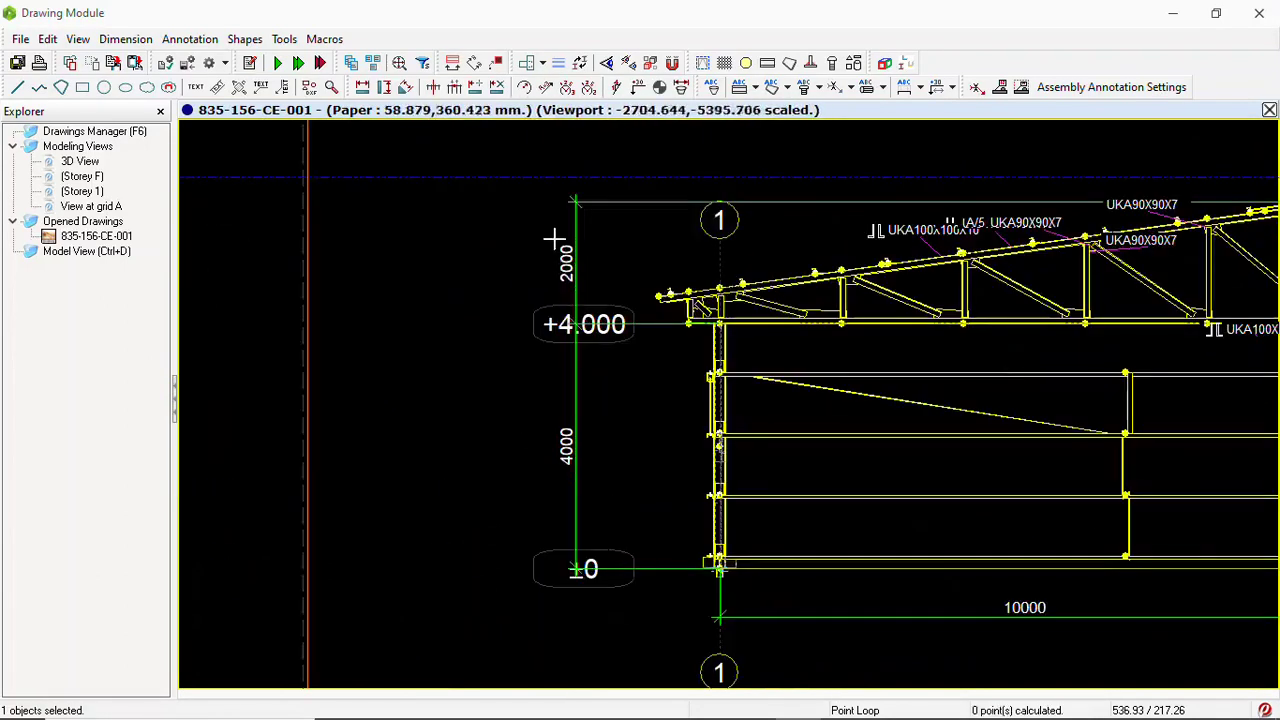
Review the layout of the whole 835-156-CE-001 sheet, including the dimensioned elevation, part details, 3D view, DETAIL A frame and storey plan
{"action": "scroll", "coordinate": [503, 340], "scroll_direction": "down", "scroll_amount": 6}
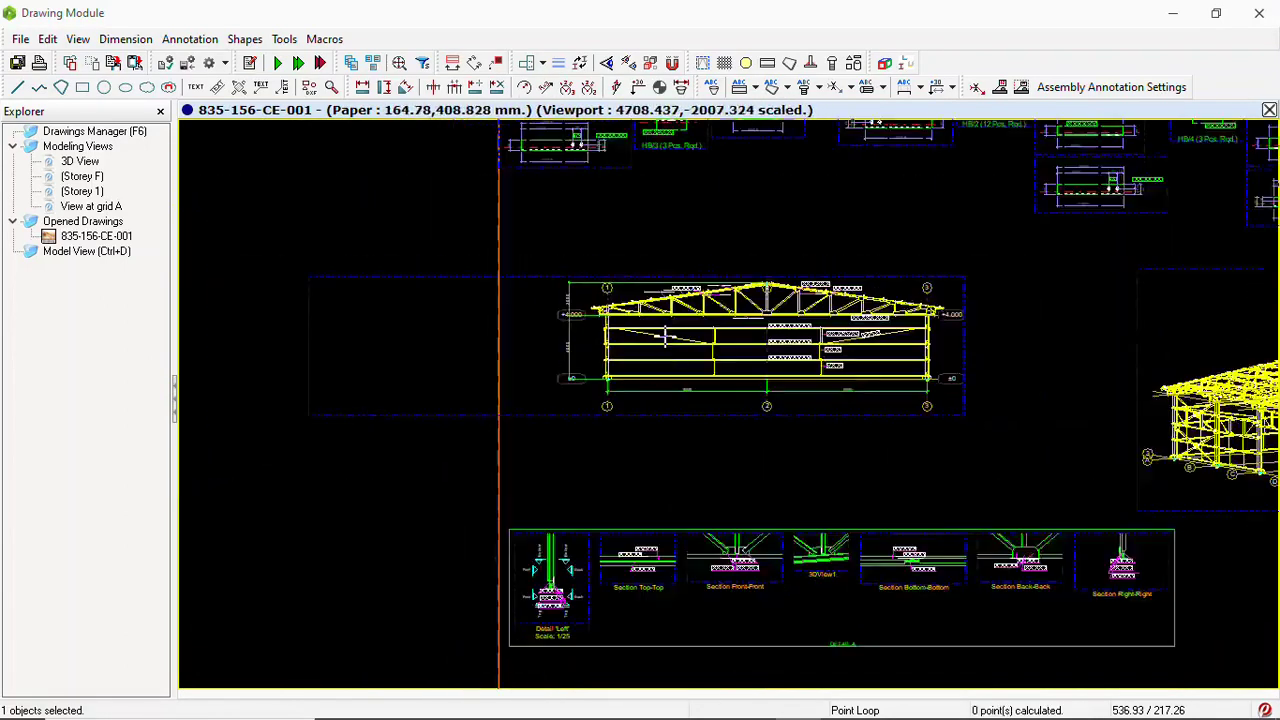
{"action": "scroll", "coordinate": [663, 365], "scroll_direction": "down", "scroll_amount": 5}
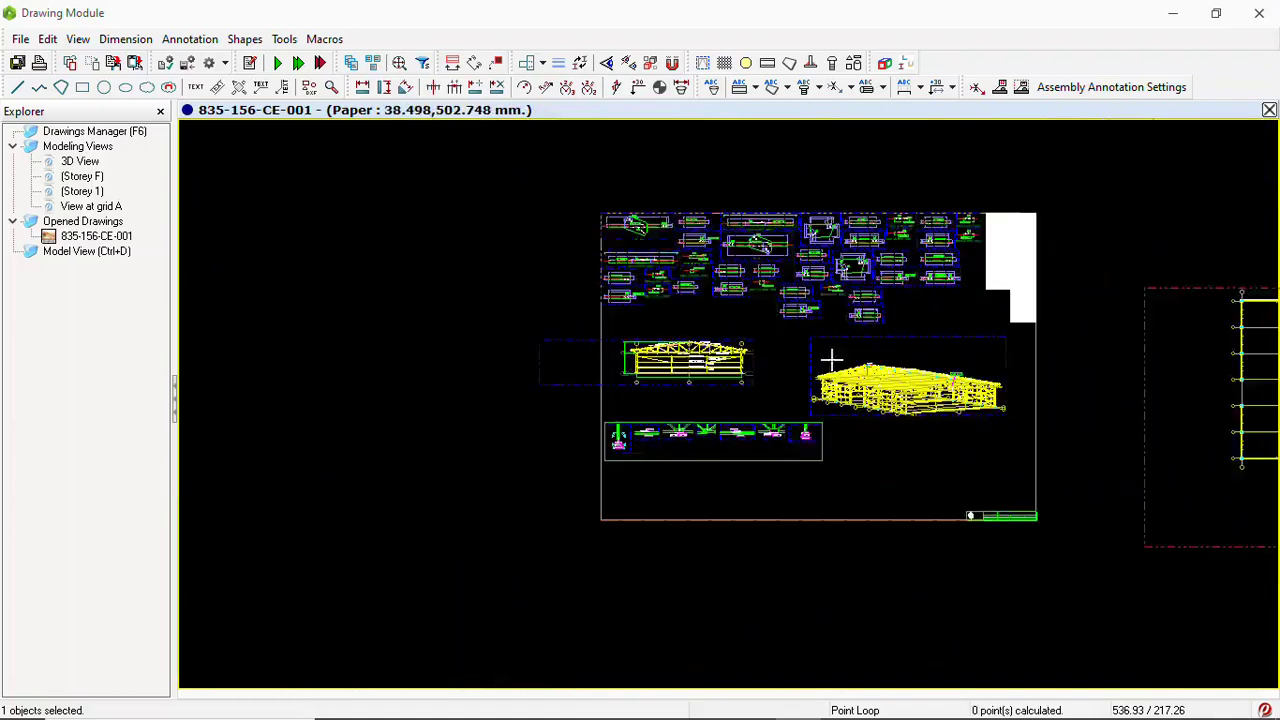
{"action": "scroll", "coordinate": [823, 345], "scroll_direction": "up", "scroll_amount": 1}
{"action": "scroll", "coordinate": [517, 329], "scroll_direction": "down", "scroll_amount": 3}
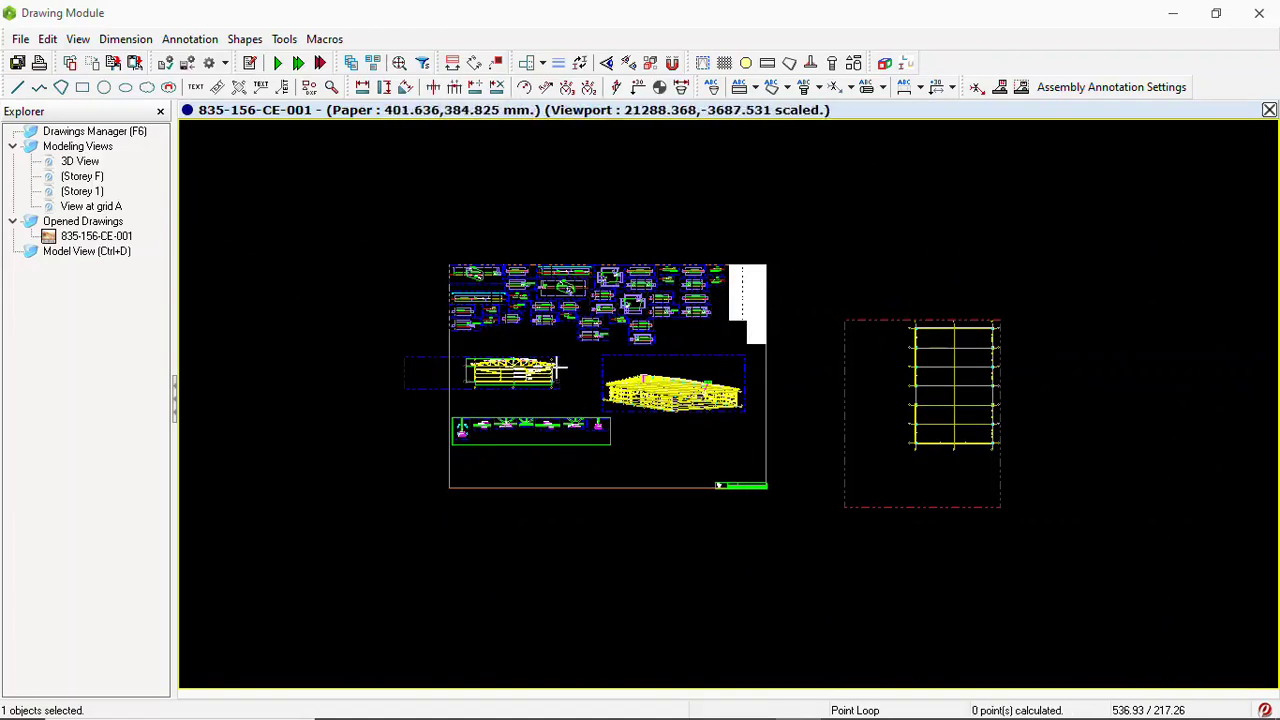
{"action": "scroll", "coordinate": [586, 296], "scroll_direction": "up", "scroll_amount": 2}
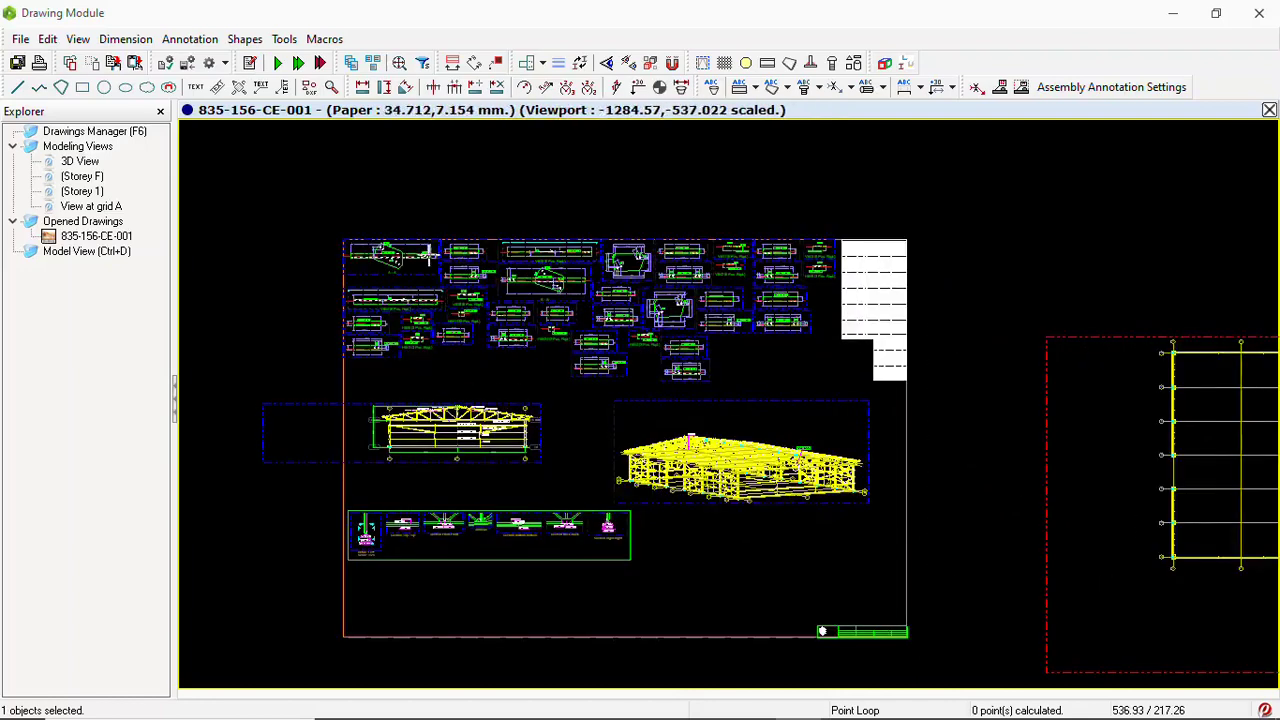
{"action": "scroll", "coordinate": [820, 277], "scroll_direction": "up", "scroll_amount": 2}
{"action": "scroll", "coordinate": [477, 306], "scroll_direction": "down", "scroll_amount": 3}
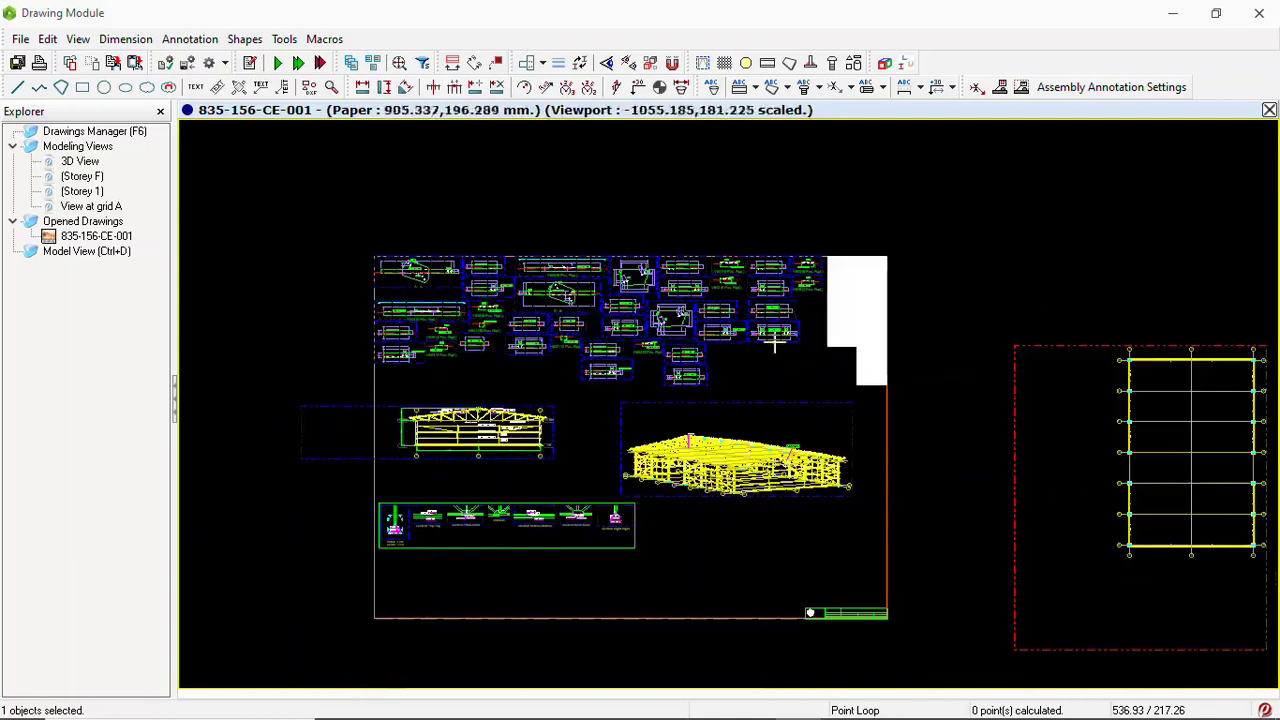
{"action": "scroll", "coordinate": [545, 361], "scroll_direction": "down", "scroll_amount": 2}
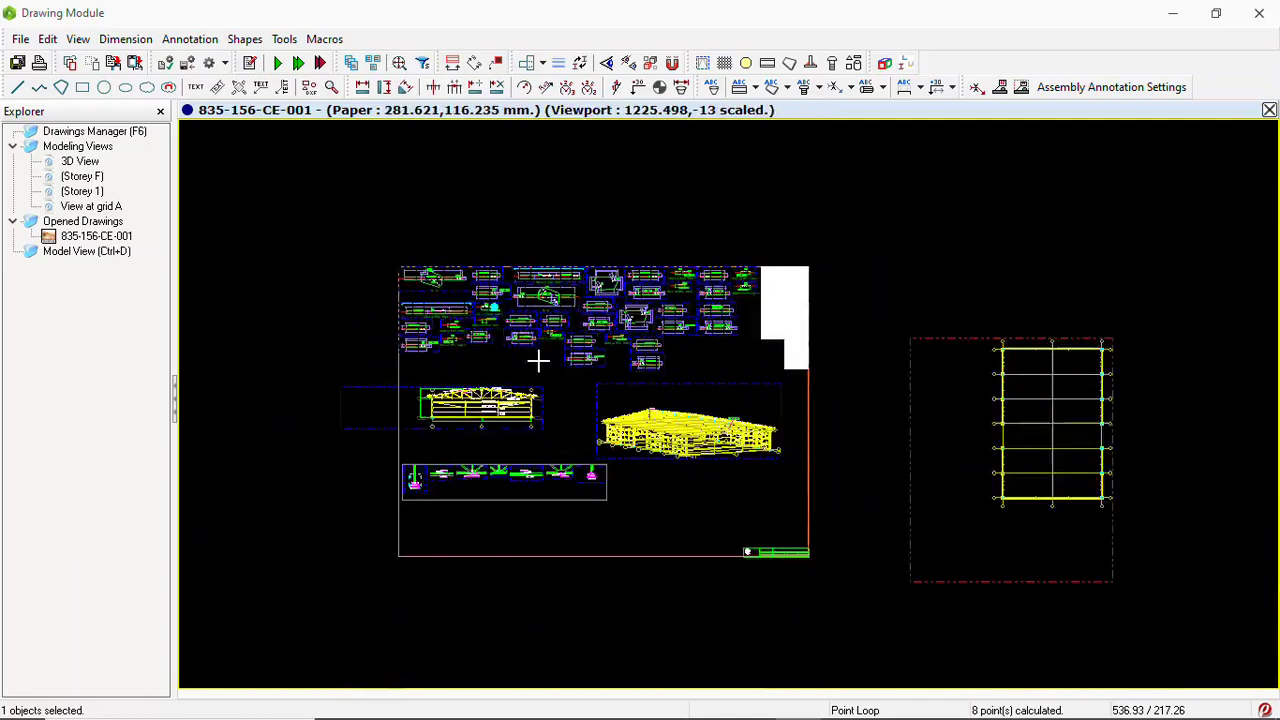
{"action": "scroll", "coordinate": [489, 411], "scroll_direction": "up", "scroll_amount": 1}
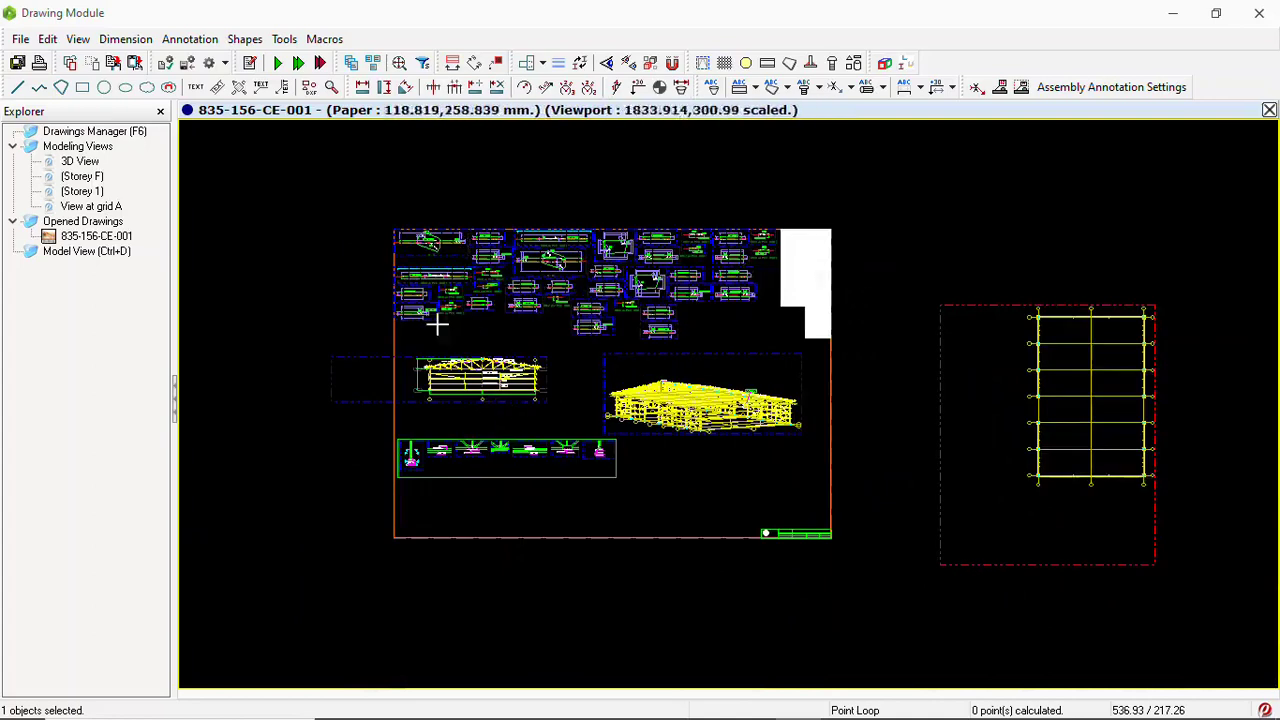
{"action": "scroll", "coordinate": [415, 385], "scroll_direction": "down", "scroll_amount": 2}
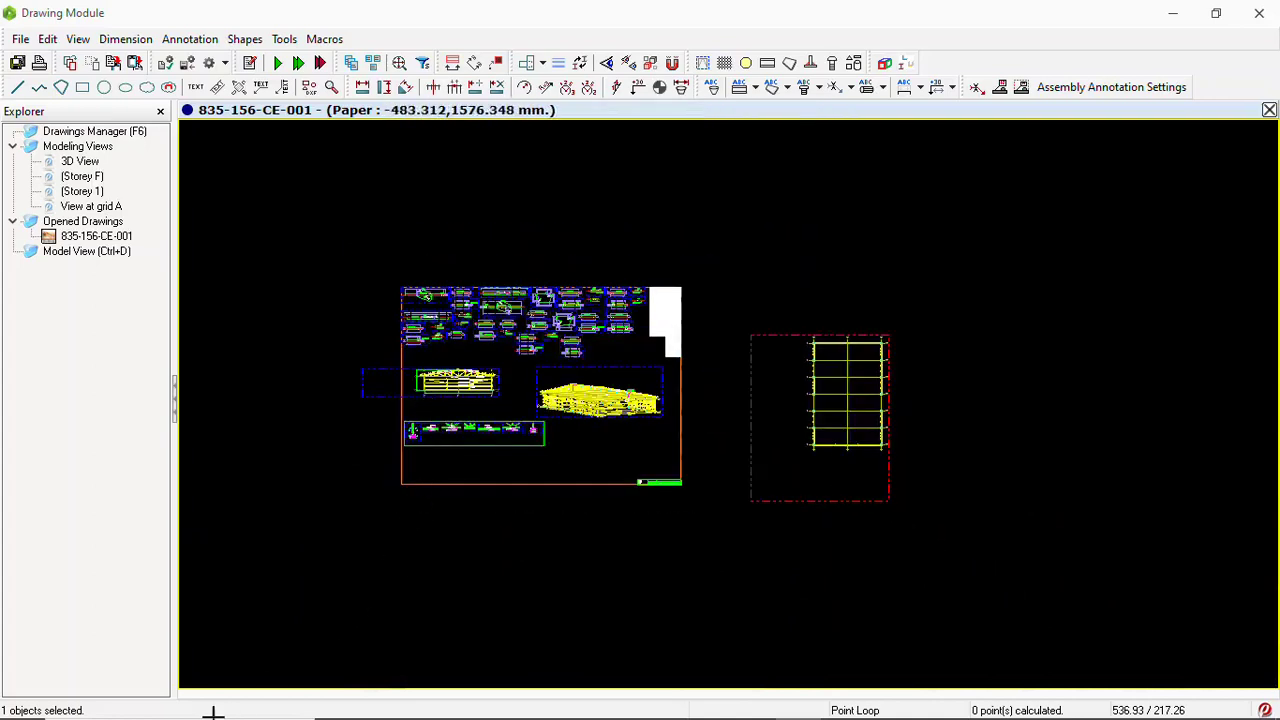